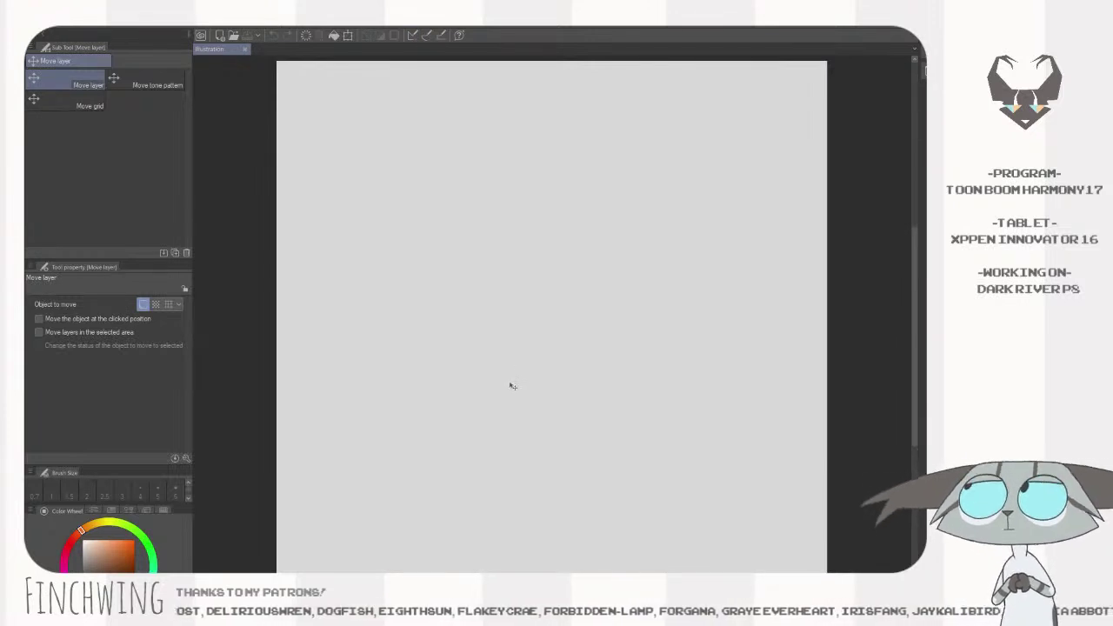
- Sketch two round eyes with dot pupils and a small nose and mouth on the blank canvas using the Design pencil
key("p")
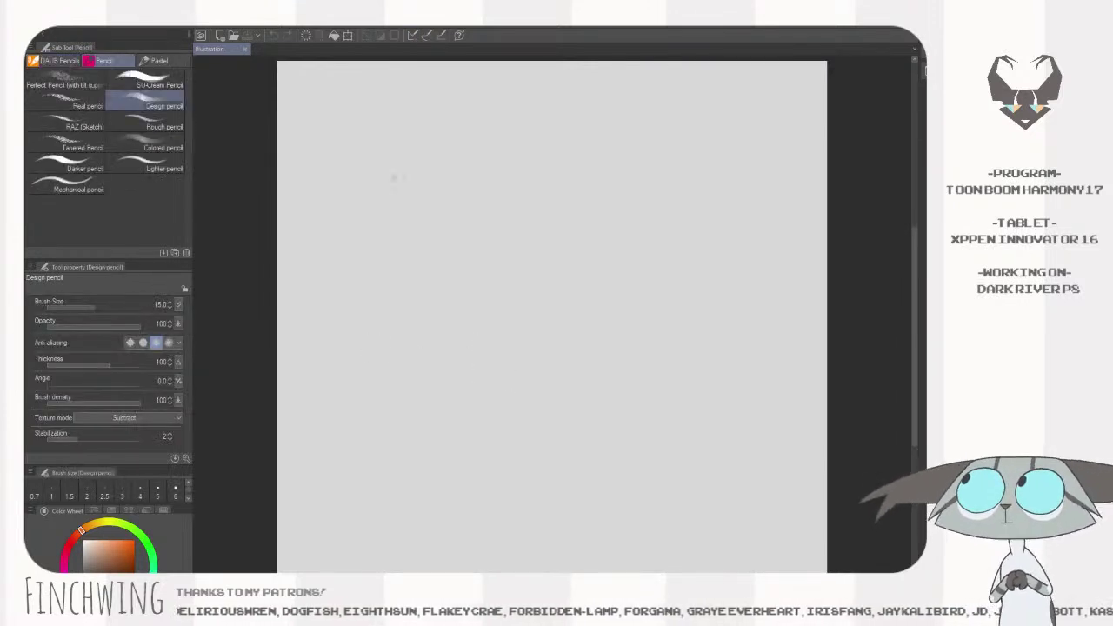
scroll(214, 112, "up", 10)
scroll(603, 263, "up", 5)
scroll(604, 264, "down", 6)
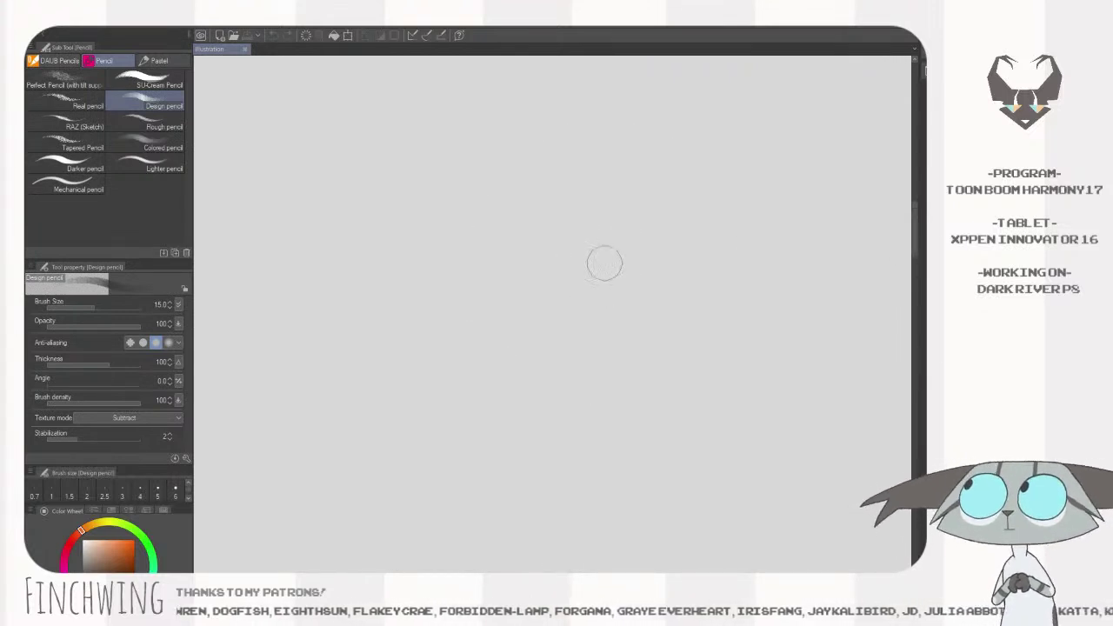
scroll(601, 263, "up", 3)
scroll(602, 272, "down", 7)
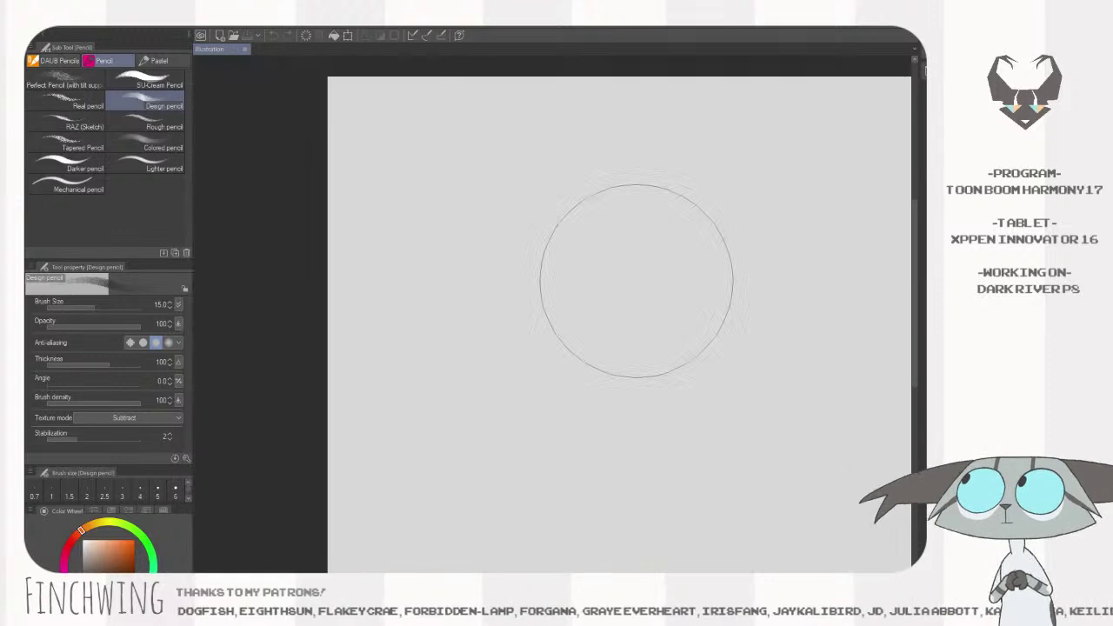
scroll(709, 344, "up", 2)
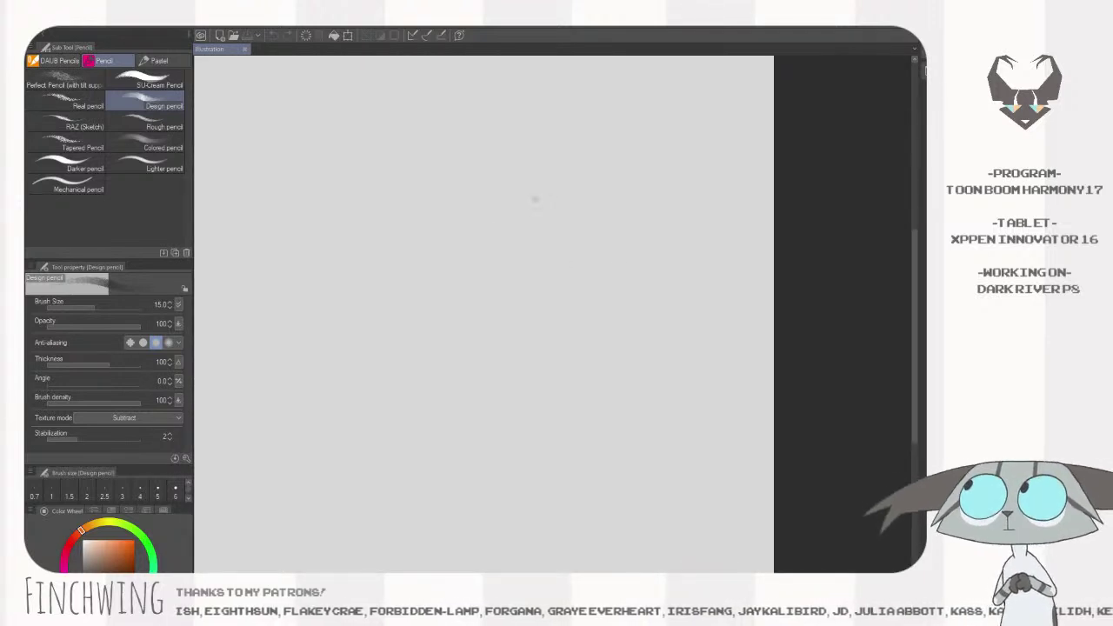
left_click_drag(530, 242, 557, 244)
mouse_move(575, 239)
left_mouse_down()
mouse_move(604, 294)
mouse_move(559, 244)
left_mouse_up()
left_click_drag(496, 219, 518, 310)
left_click(549, 270)
- Draw the cheek fur on both sides of the face and the two long, notched ears
mouse_move(624, 280)
left_mouse_down()
mouse_move(645, 293)
mouse_move(618, 314)
left_mouse_up()
mouse_move(416, 249)
left_mouse_down()
mouse_move(391, 252)
mouse_move(409, 280)
left_mouse_up()
left_click_drag(332, 163, 456, 214)
mouse_move(374, 186)
left_mouse_down()
mouse_move(333, 218)
mouse_move(400, 217)
left_mouse_up()
left_click_drag(627, 247, 753, 233)
mouse_move(753, 234)
left_mouse_down()
mouse_move(735, 274)
mouse_move(692, 276)
left_mouse_up()
- Draw a raised arm holding a pen above the head, with short emphasis lines around it
mouse_move(601, 233)
left_mouse_down()
mouse_move(621, 154)
mouse_move(634, 163)
mouse_move(618, 231)
left_mouse_up()
left_click_drag(607, 150, 548, 157)
left_click_drag(548, 158, 676, 159)
left_click_drag(676, 159, 645, 156)
mouse_move(540, 111)
left_mouse_down()
mouse_move(551, 121)
mouse_move(543, 131)
left_mouse_up()
left_click_drag(648, 133, 664, 118)
left_click_drag(664, 137, 676, 135)
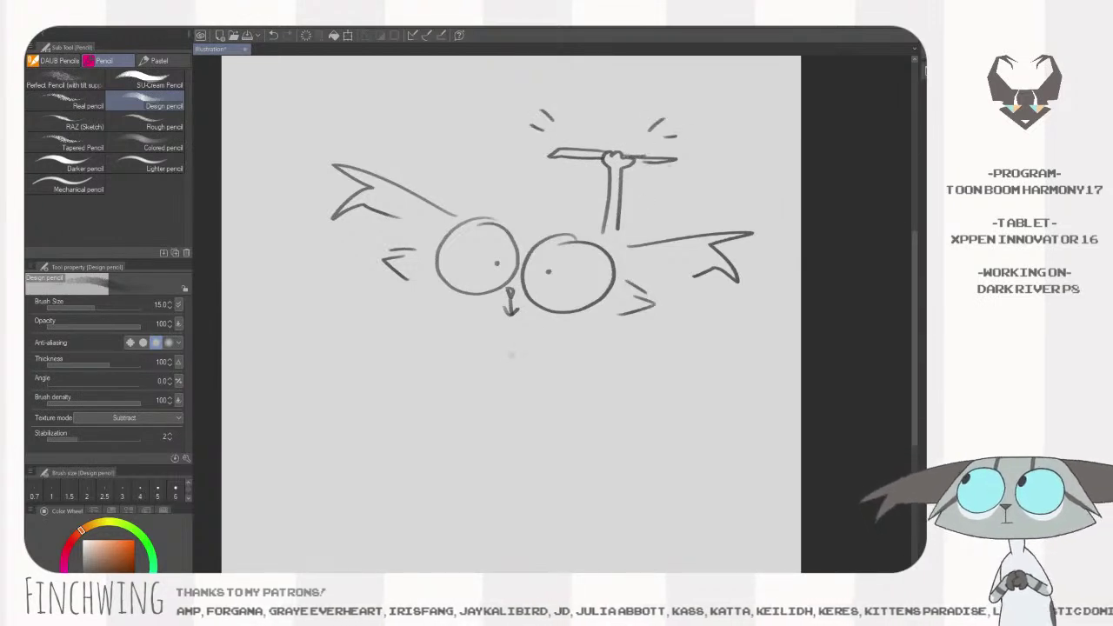
- Sketch the creature's bent arm, body, legs and long tail below the head, undoing the surplus stroke
left_click_drag(477, 335, 452, 377)
mouse_move(452, 377)
left_mouse_down()
mouse_move(432, 382)
mouse_move(454, 382)
left_mouse_up()
mouse_move(456, 382)
left_mouse_down()
mouse_move(448, 369)
mouse_move(479, 349)
left_mouse_up()
left_click_drag(572, 352, 547, 431)
mouse_move(476, 346)
left_mouse_down()
mouse_move(487, 431)
mouse_move(477, 475)
mouse_move(541, 447)
mouse_move(577, 452)
mouse_move(593, 469)
left_mouse_up()
mouse_move(546, 427)
left_mouse_down()
mouse_move(601, 378)
mouse_move(558, 430)
left_mouse_up()
key("ctrl+z")
- Handwrite "Starting in a sec!" below the creature and darken the pen it holds
mouse_move(374, 499)
left_mouse_down()
mouse_move(436, 524)
mouse_move(486, 518)
mouse_move(485, 546)
mouse_move(542, 504)
mouse_move(534, 518)
mouse_move(618, 519)
mouse_move(654, 503)
mouse_move(734, 516)
left_mouse_up()
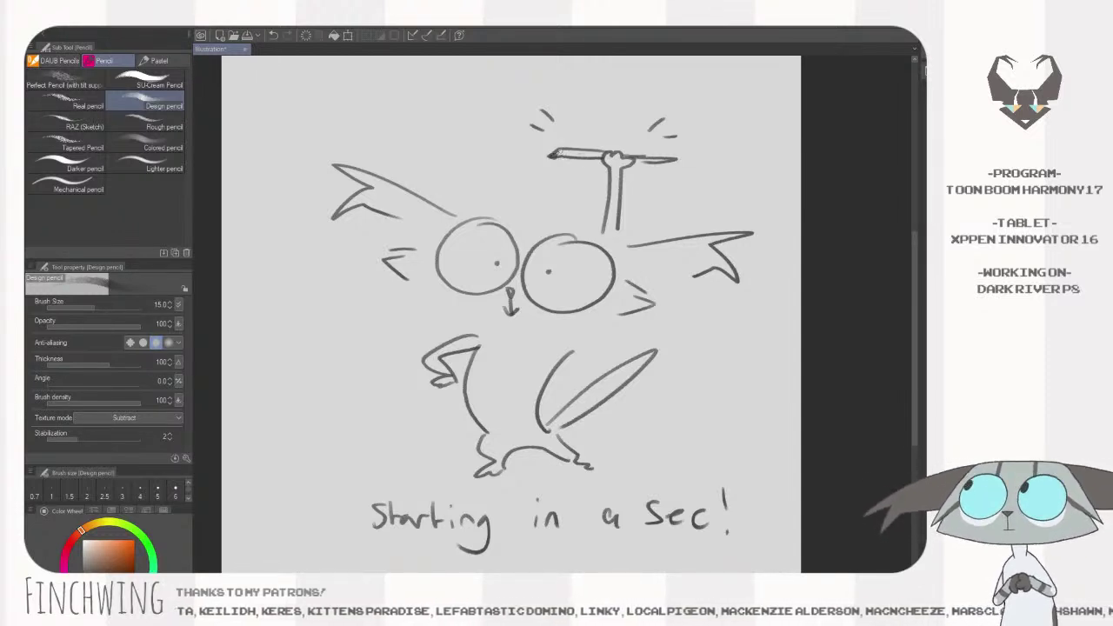
left_click_drag(639, 158, 666, 160)
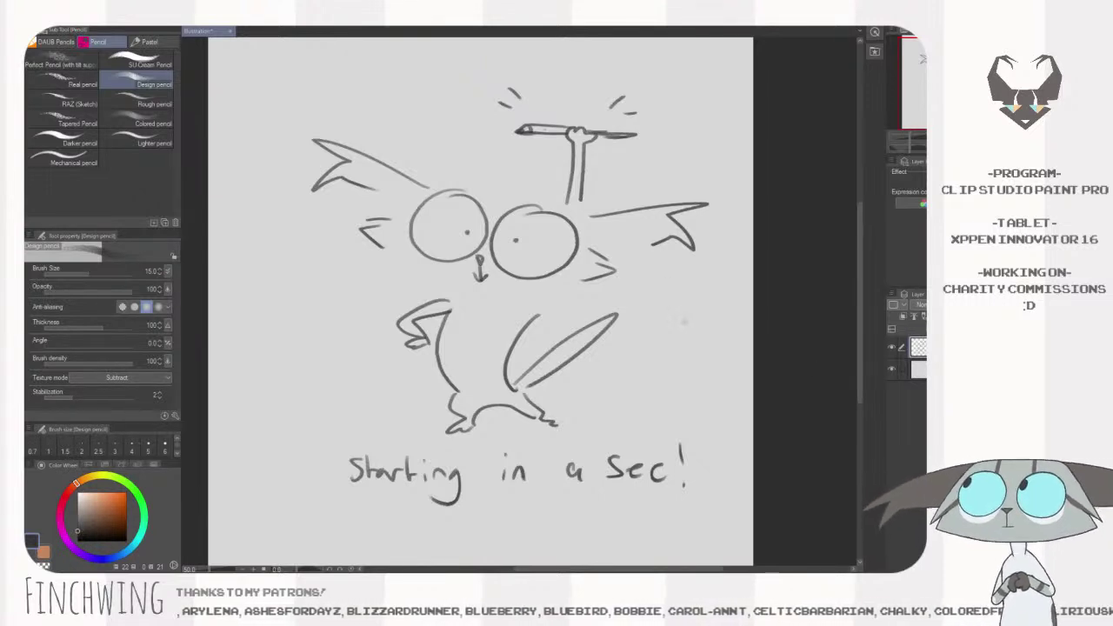
- Lasso the handwritten caption below the creature, delete it and clear the selection
scroll(711, 326, "down", 3)
key("m")
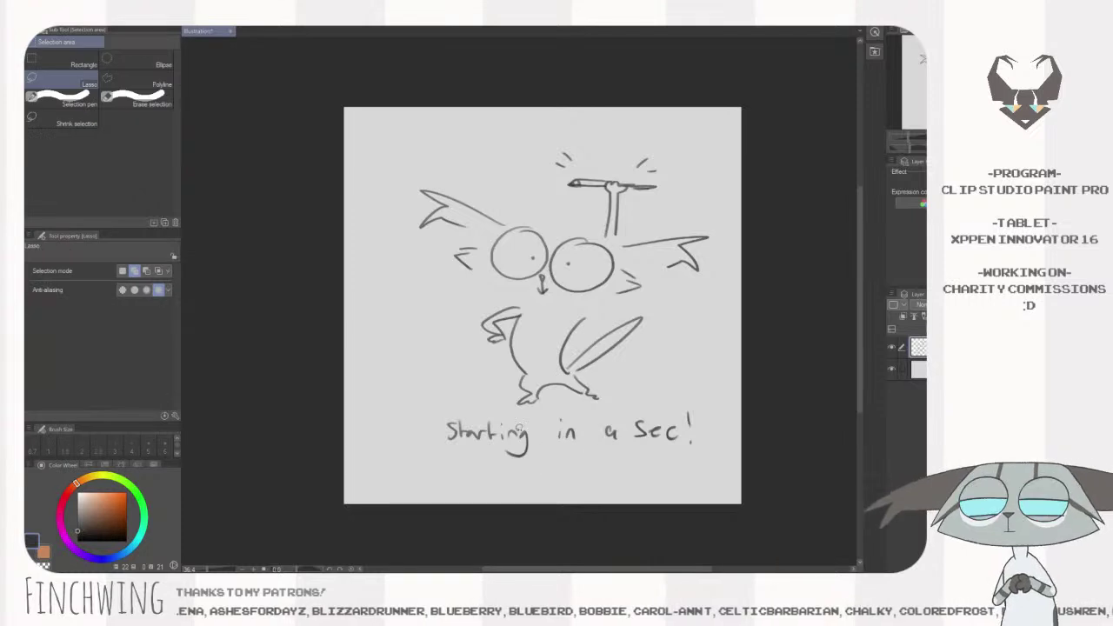
mouse_move(479, 410)
left_mouse_down()
mouse_move(656, 508)
mouse_move(741, 406)
mouse_move(526, 407)
left_mouse_up()
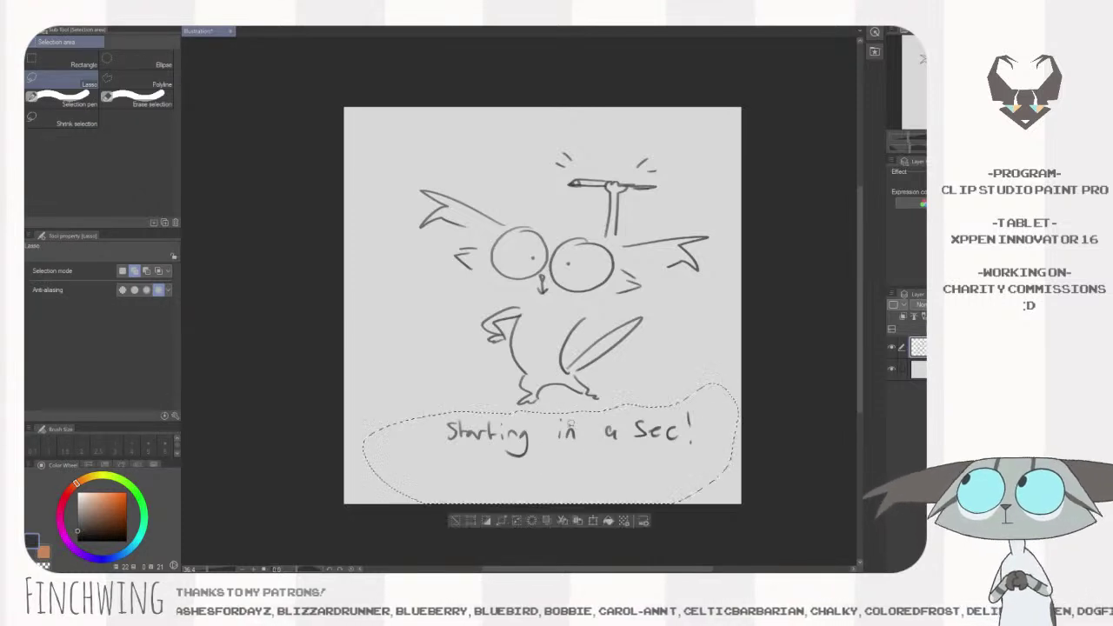
key("Delete")
key("ctrl+d")
- Move the creature sketch slightly down and to the left on its canvas with the Move layer tool
scroll(597, 383, "up", 1)
left_click_drag(644, 349, 612, 364)
key("k")
left_click_drag(625, 311, 614, 322)
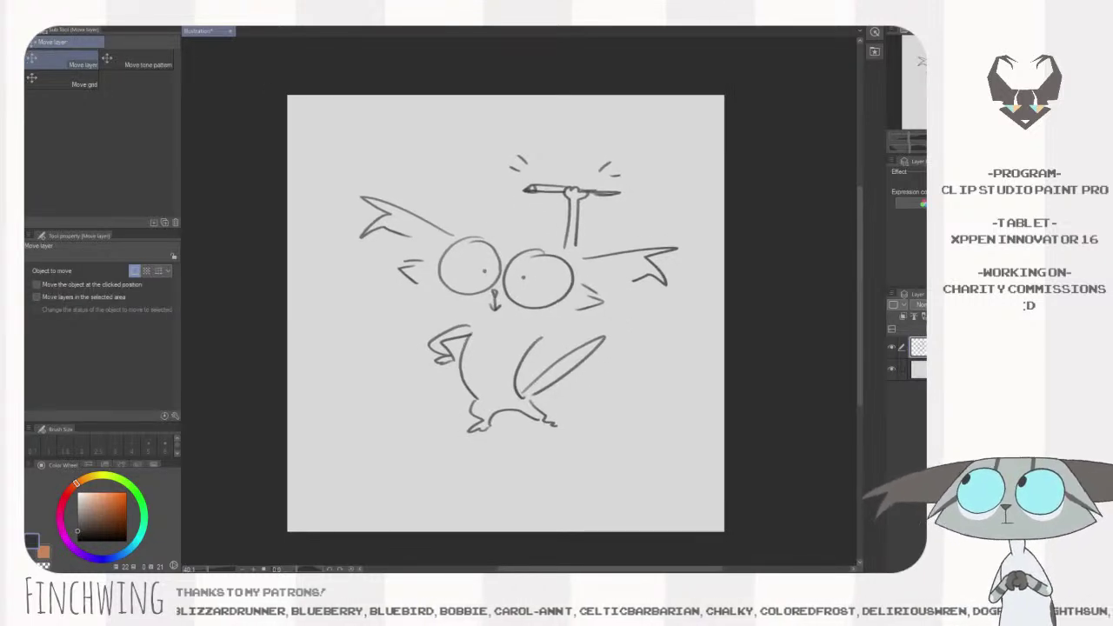
- Create two new illustration canvases and paste the "Crystal" character reference sheet into the second one
left_click(476, 152)
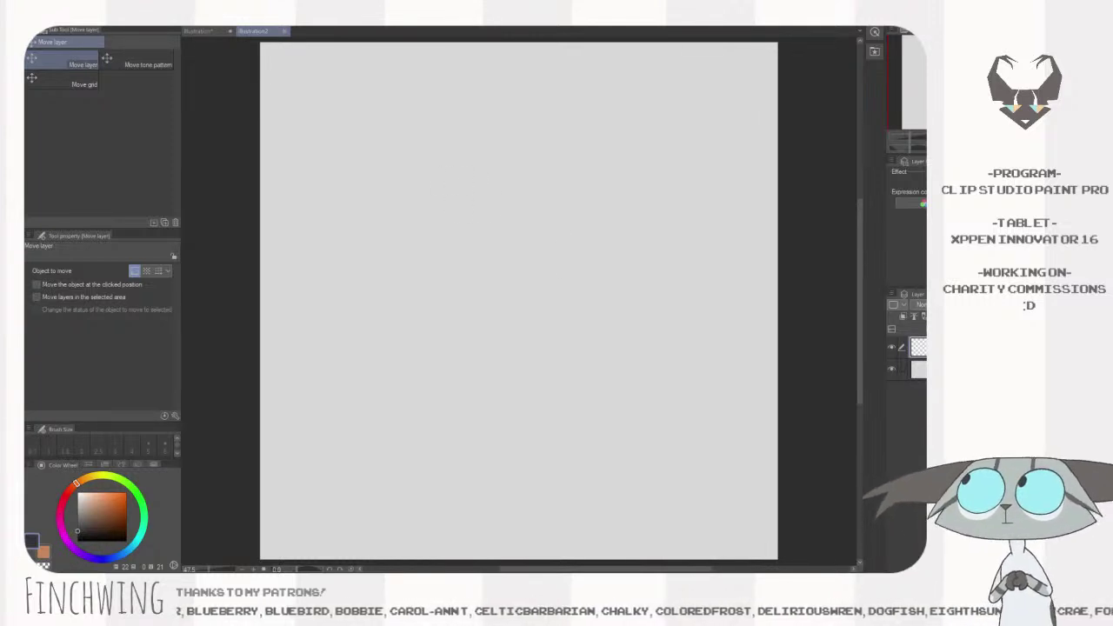
left_click(673, 193)
key("ctrl+v")
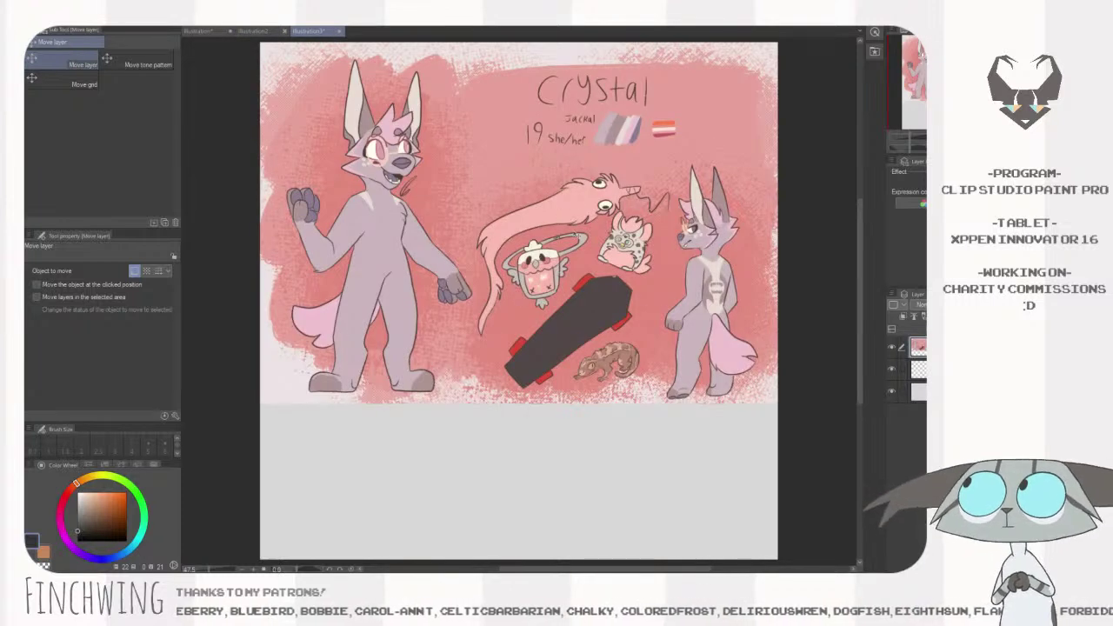
- Crop the empty area below the reference sheet from its canvas and return to the blank second illustration
key("ctrl+alt+c")
key("Escape")
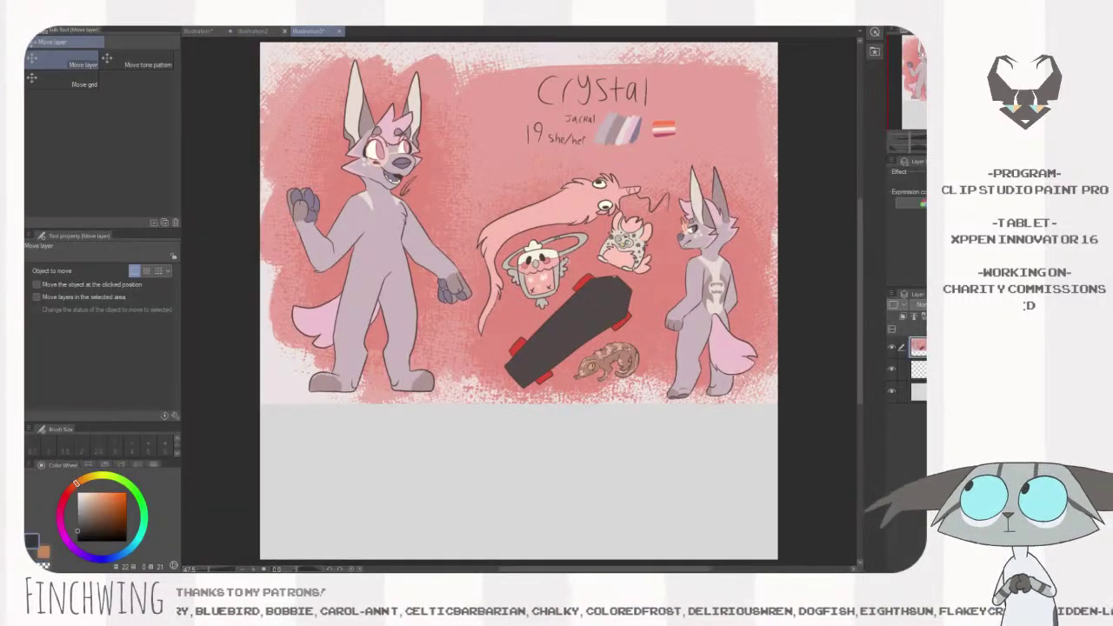
key("ctrl+alt+c")
left_click_drag(519, 560, 519, 403)
left_click(649, 71)
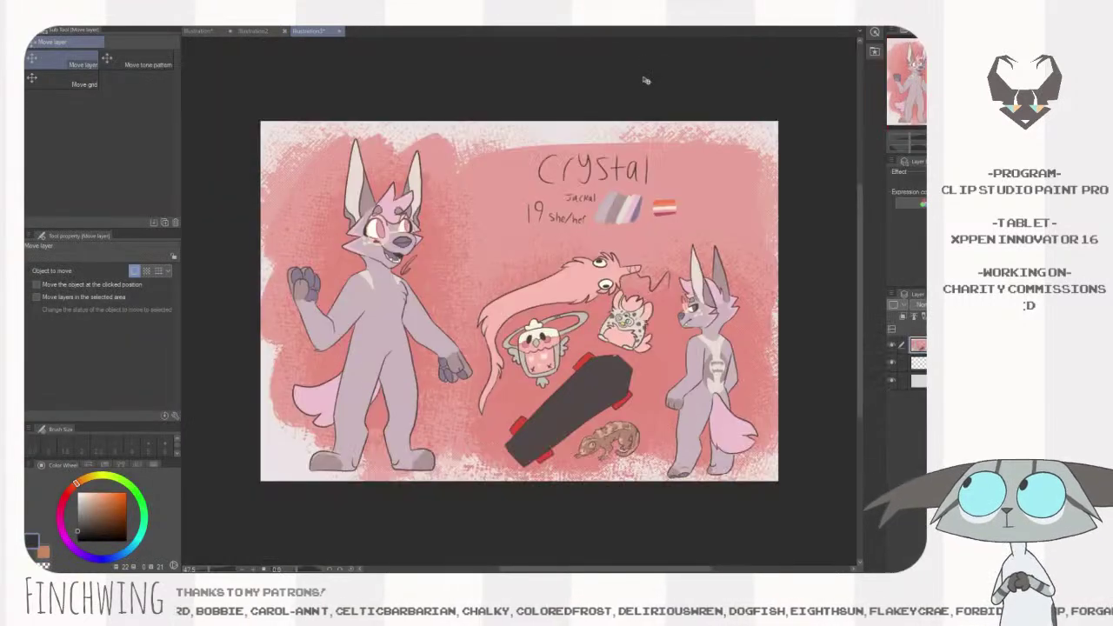
left_click(339, 31)
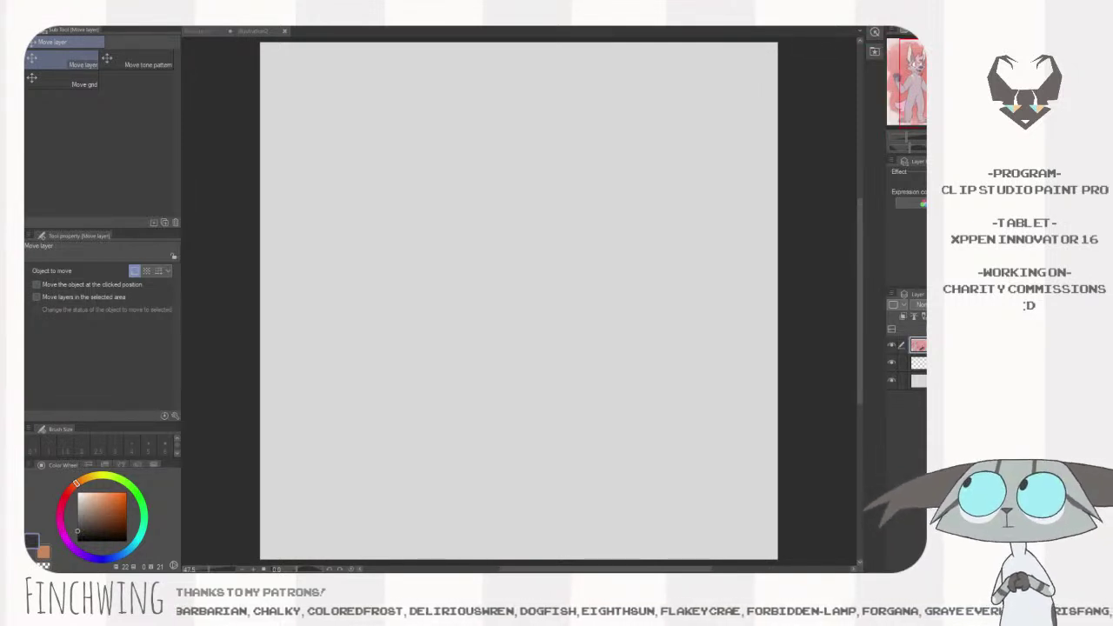
key("ctrl+z")
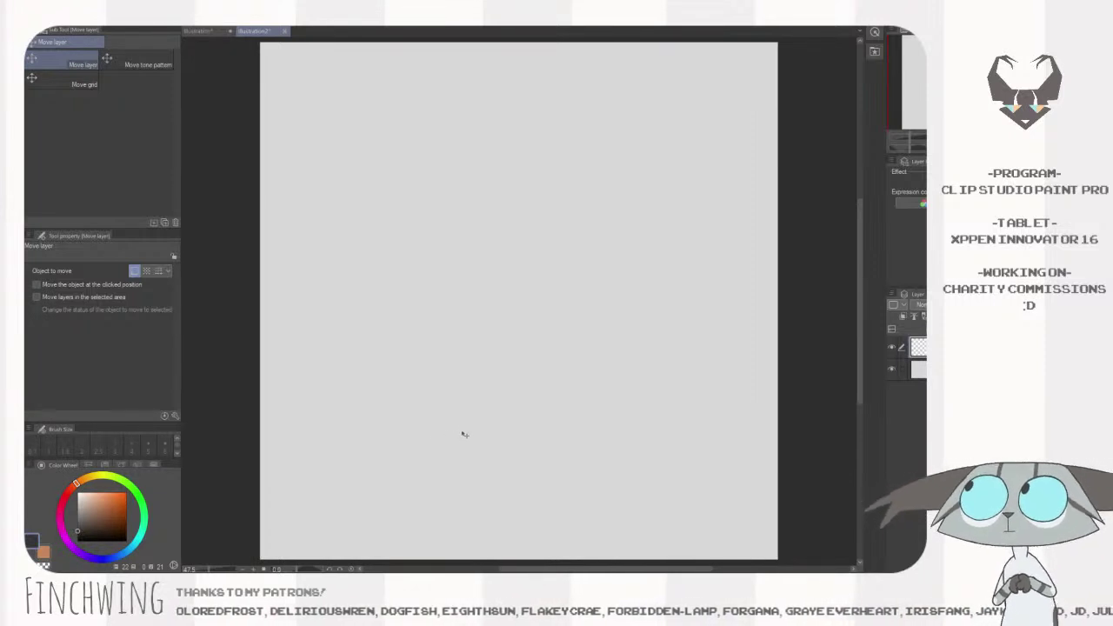
key("p")
mouse_move(513, 353)
left_mouse_down()
mouse_move(541, 428)
mouse_move(682, 381)
left_mouse_up()
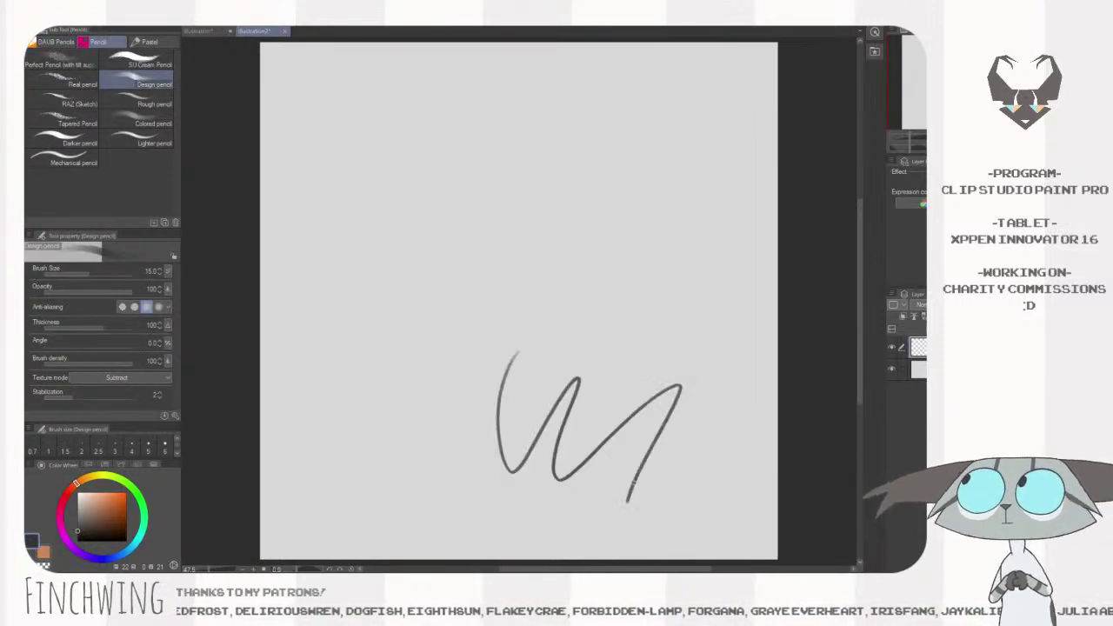
key("ctrl+z")
left_click_drag(626, 228, 574, 420)
left_click_drag(672, 274, 552, 480)
left_click_drag(663, 297, 547, 471)
left_click_drag(634, 322, 559, 469)
key("ctrl+z")
key("ctrl+z")
key("ctrl+z")
key("ctrl+z")
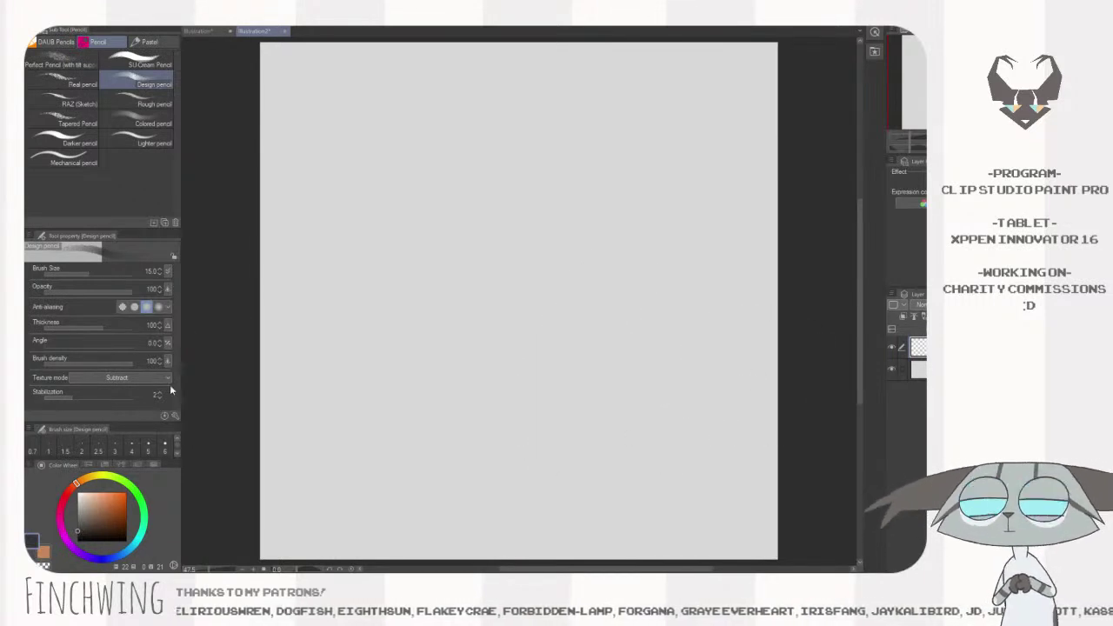
- Set the drawing colour to black and try it with a few Design pencil strokes, undoing them all
left_click(76, 541)
mouse_move(393, 334)
left_mouse_down()
mouse_move(461, 323)
mouse_move(552, 350)
mouse_move(626, 310)
left_mouse_up()
key("ctrl+z")
left_click_drag(553, 140, 512, 424)
mouse_move(539, 212)
left_mouse_down()
mouse_move(532, 224)
mouse_move(577, 462)
left_mouse_up()
left_click_drag(581, 245, 592, 436)
left_click_drag(611, 272, 612, 433)
key("ctrl+z")
key("ctrl+z")
key("ctrl+z")
key("ctrl+z")
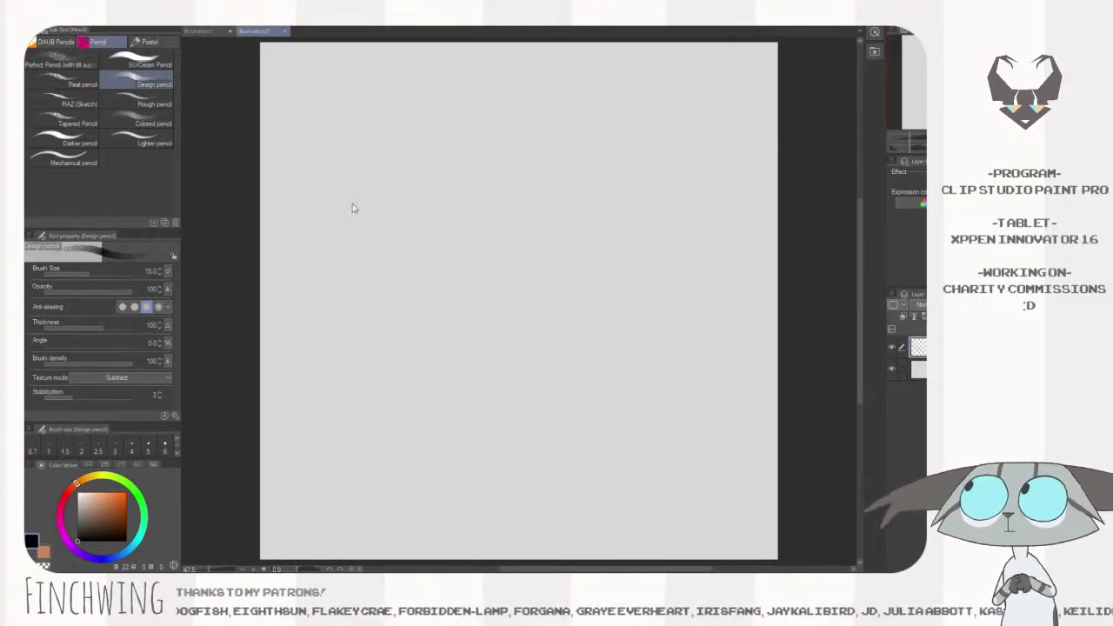
- Switch to the Real pencil, reduce its brush size to 20 and try several strokes, undoing them all
left_click(70, 83)
left_click_drag(534, 185, 509, 386)
left_click_drag(543, 222, 542, 424)
key("bracketleft")
key("bracketleft")
key("bracketleft")
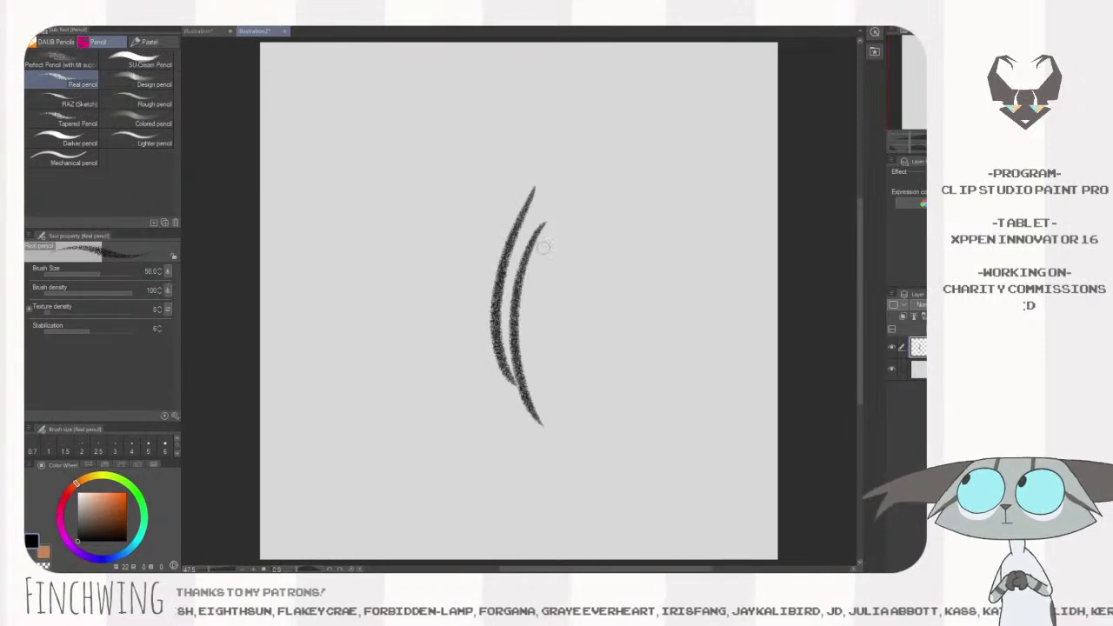
left_click_drag(600, 224, 586, 401)
mouse_move(633, 239)
left_mouse_down()
mouse_move(597, 279)
mouse_move(619, 430)
left_mouse_up()
left_click_drag(638, 261, 655, 445)
left_click_drag(658, 281, 551, 465)
key("ctrl+z")
key("ctrl+z")
key("ctrl+z")
key("ctrl+z")
key("ctrl+z")
key("ctrl+z")
key("ctrl+z")
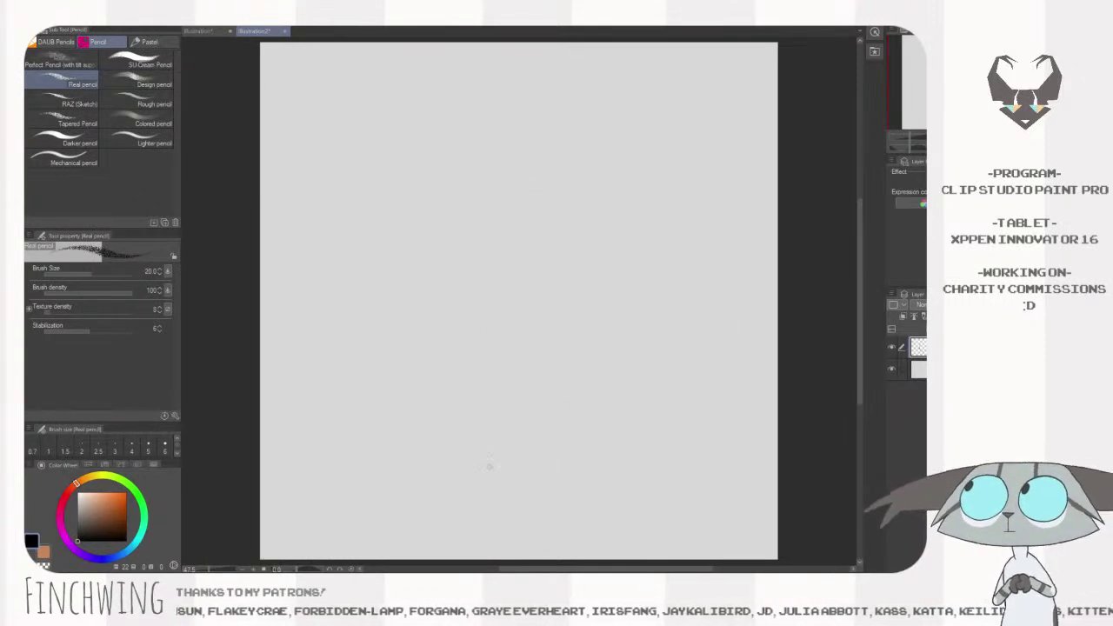
key("ctrl+v")
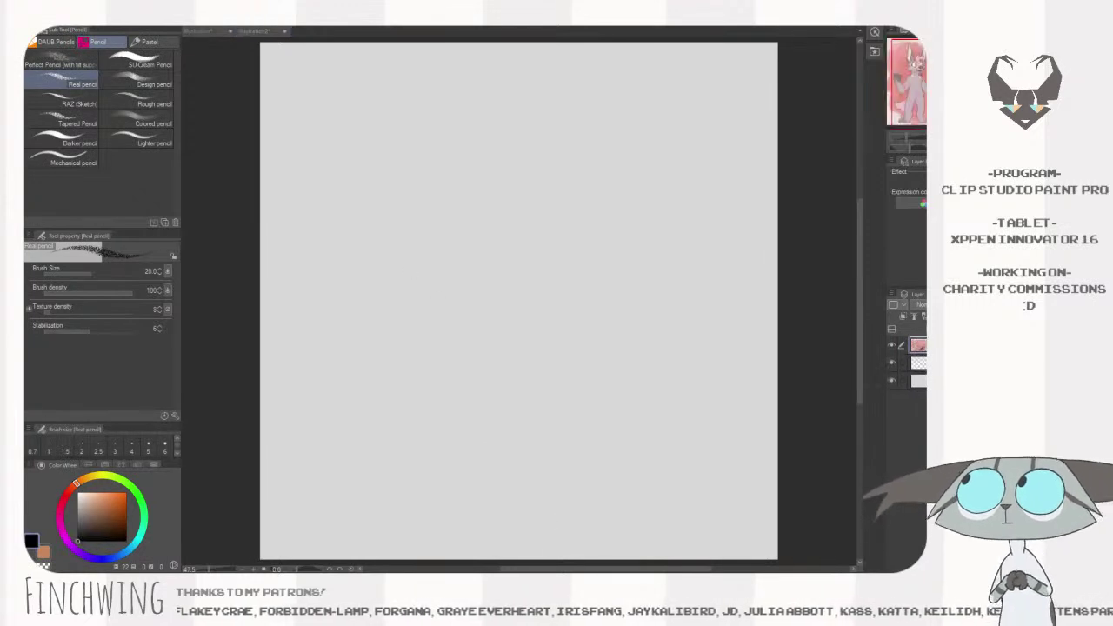
left_click(556, 199)
left_click_drag(642, 386, 676, 396)
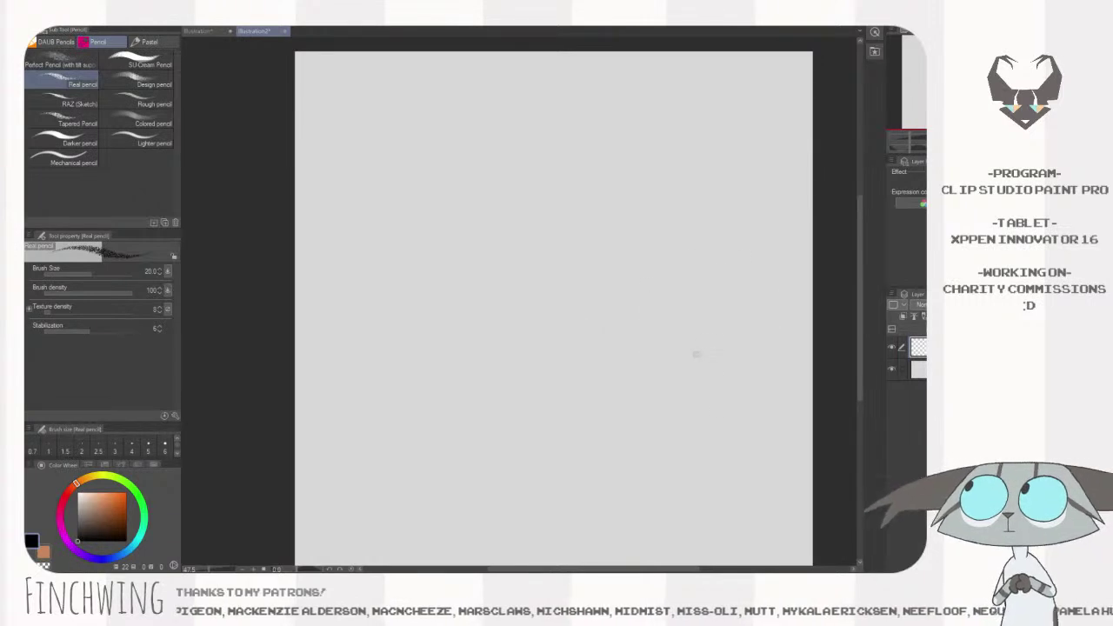
left_click_drag(685, 381, 657, 381)
left_click(892, 348)
left_click(892, 348)
left_click_drag(532, 419, 551, 425)
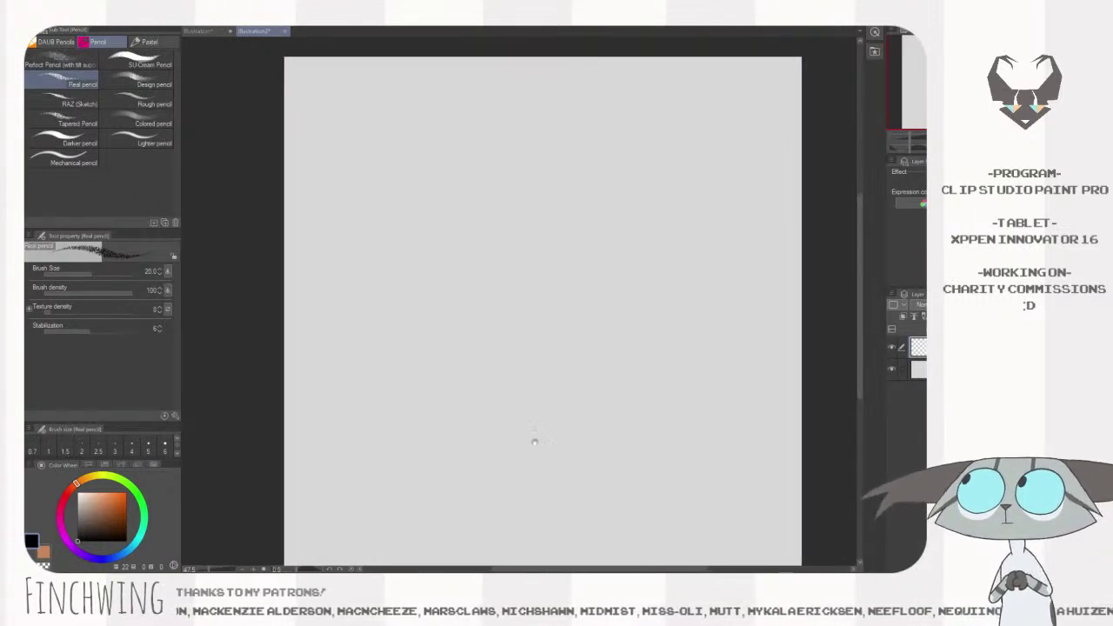
left_click_drag(592, 329, 590, 336)
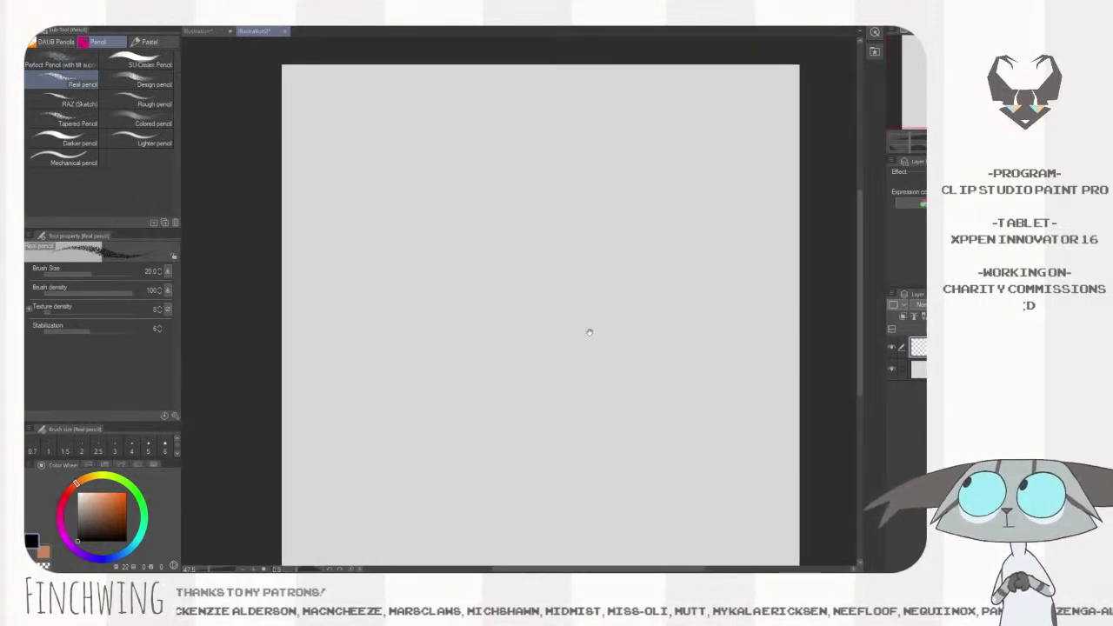
left_click_drag(647, 306, 627, 310)
- Draw the character's two large round eyes with dot pupils using the Real pencil, undoing unwanted strokes
left_click_drag(591, 198, 558, 202)
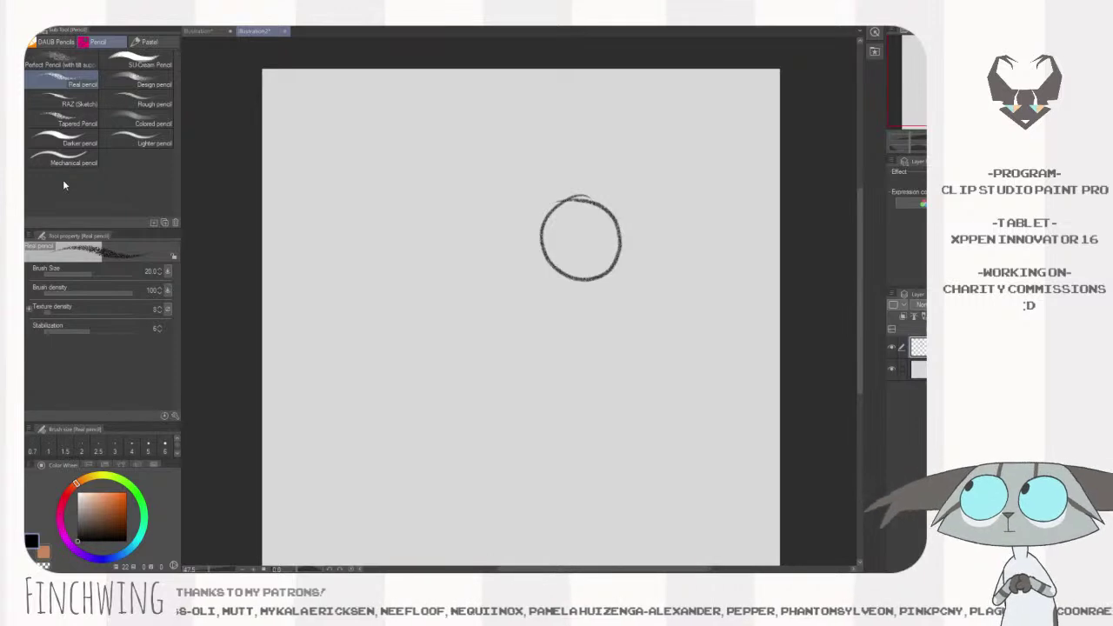
key("ctrl+z")
key("bracketleft")
mouse_move(608, 195)
left_mouse_down()
mouse_move(601, 282)
mouse_move(613, 198)
mouse_move(636, 273)
mouse_move(607, 213)
left_mouse_up()
key("bracketright")
key("ctrl+z")
left_click_drag(533, 207, 553, 214)
left_click(544, 246)
left_click(585, 252)
mouse_move(546, 280)
left_mouse_down()
mouse_move(520, 287)
mouse_move(548, 282)
mouse_move(532, 304)
mouse_move(533, 318)
mouse_move(557, 308)
mouse_move(547, 320)
left_mouse_up()
key("ctrl+z")
- Add the nose, fanged mouth, swept hair tuft and pointed ears around the eyes, undoing unwanted strokes
left_click_drag(668, 274, 667, 292)
mouse_move(585, 211)
left_mouse_down()
mouse_move(544, 198)
mouse_move(566, 232)
left_mouse_up()
left_click_drag(682, 294, 653, 314)
mouse_move(563, 241)
left_mouse_down()
mouse_move(623, 156)
mouse_move(634, 278)
left_mouse_up()
left_click_drag(584, 198, 577, 248)
mouse_move(474, 209)
left_mouse_down()
mouse_move(456, 153)
mouse_move(453, 210)
mouse_move(442, 156)
mouse_move(466, 263)
left_mouse_up()
key("ctrl+z")
key("ctrl+z")
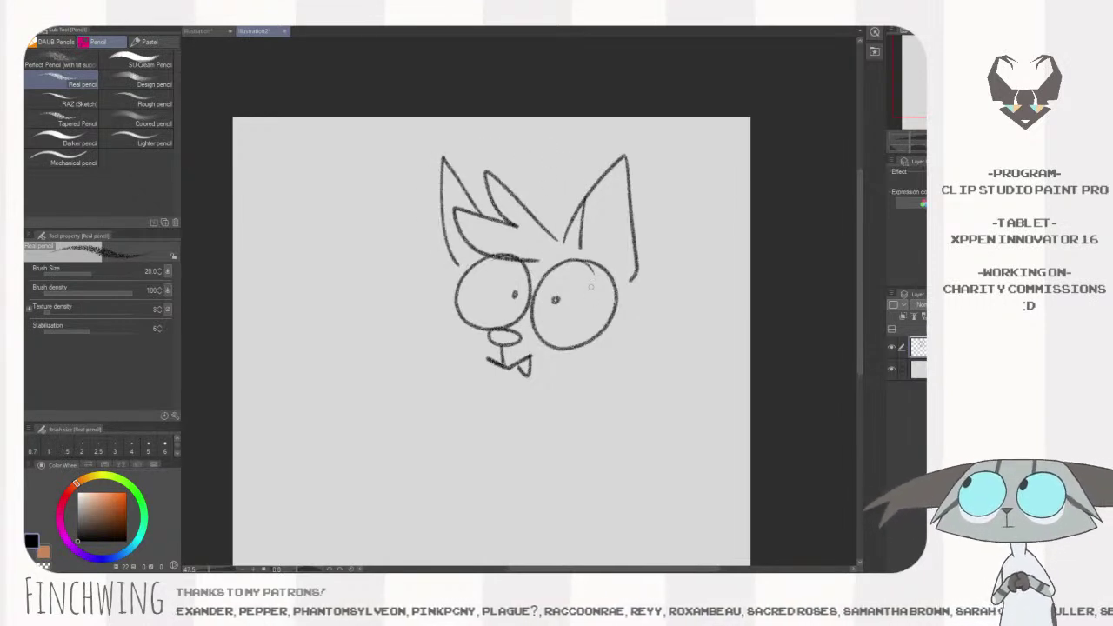
- Draw spiky cheek fur on both sides of the character's face
left_click_drag(609, 289, 606, 299)
mouse_move(636, 336)
left_mouse_down()
mouse_move(634, 306)
mouse_move(645, 307)
mouse_move(657, 330)
mouse_move(588, 341)
left_mouse_up()
mouse_move(446, 267)
left_mouse_down()
mouse_move(419, 283)
mouse_move(409, 313)
mouse_move(466, 328)
left_mouse_up()
left_click_drag(631, 402, 609, 351)
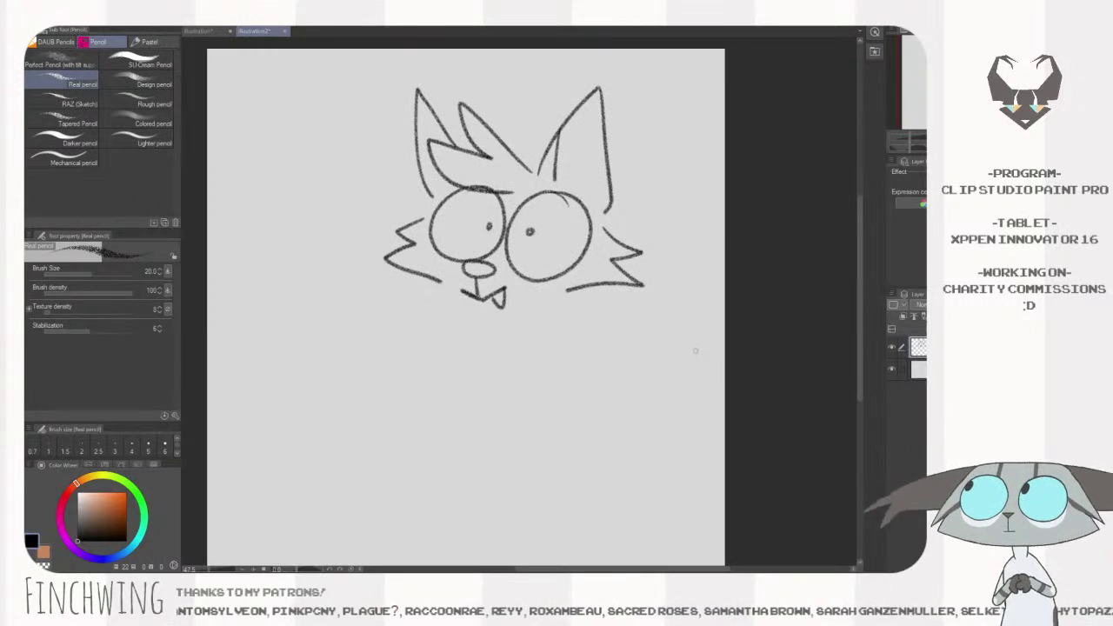
key("bracketleft")
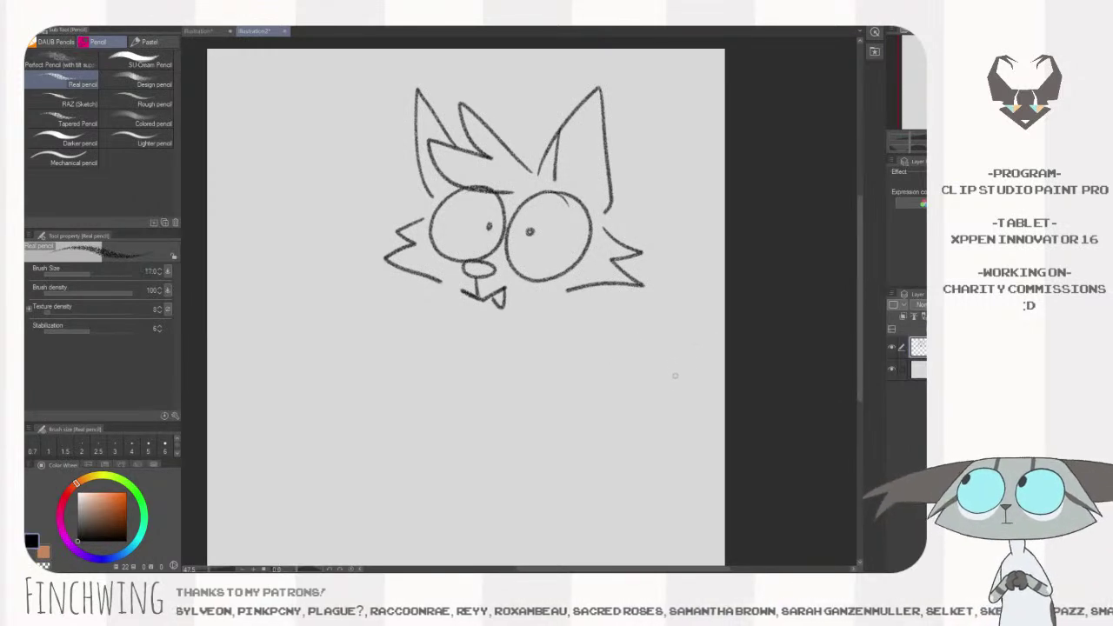
left_click_drag(673, 375, 662, 385)
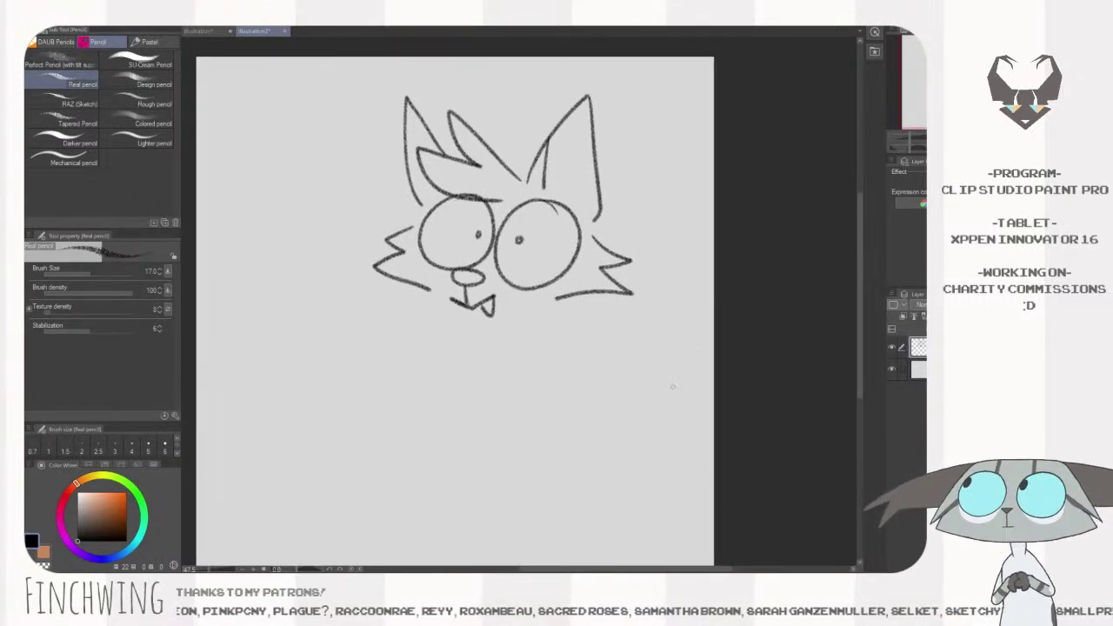
left_click_drag(637, 373, 650, 381)
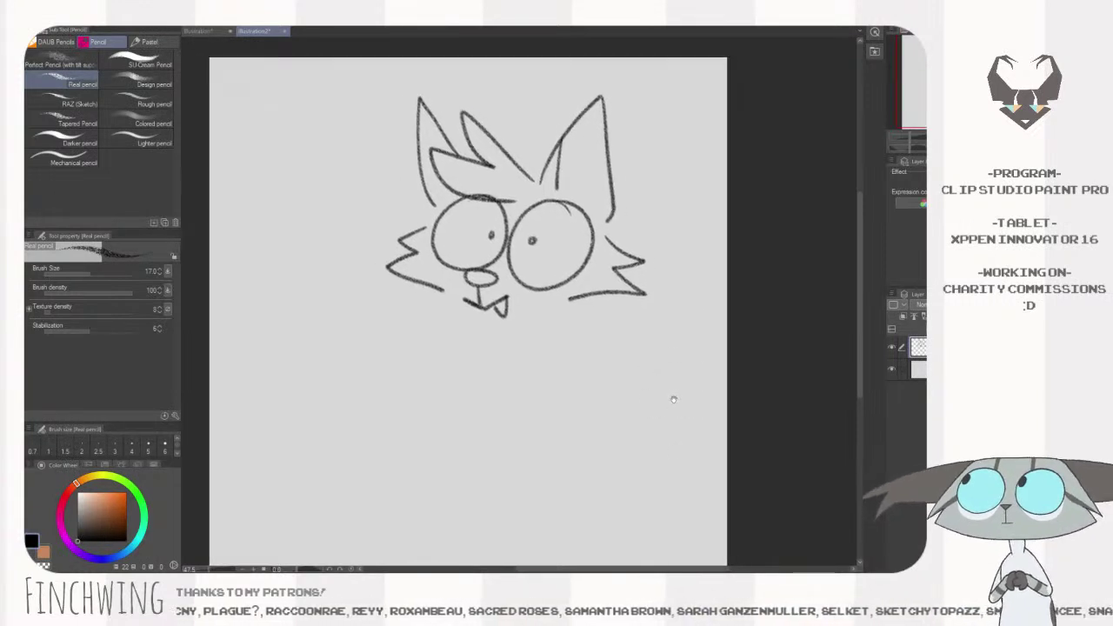
mouse_move(569, 304)
left_mouse_down()
mouse_move(601, 342)
mouse_move(647, 362)
left_mouse_up()
left_click_drag(602, 416, 611, 463)
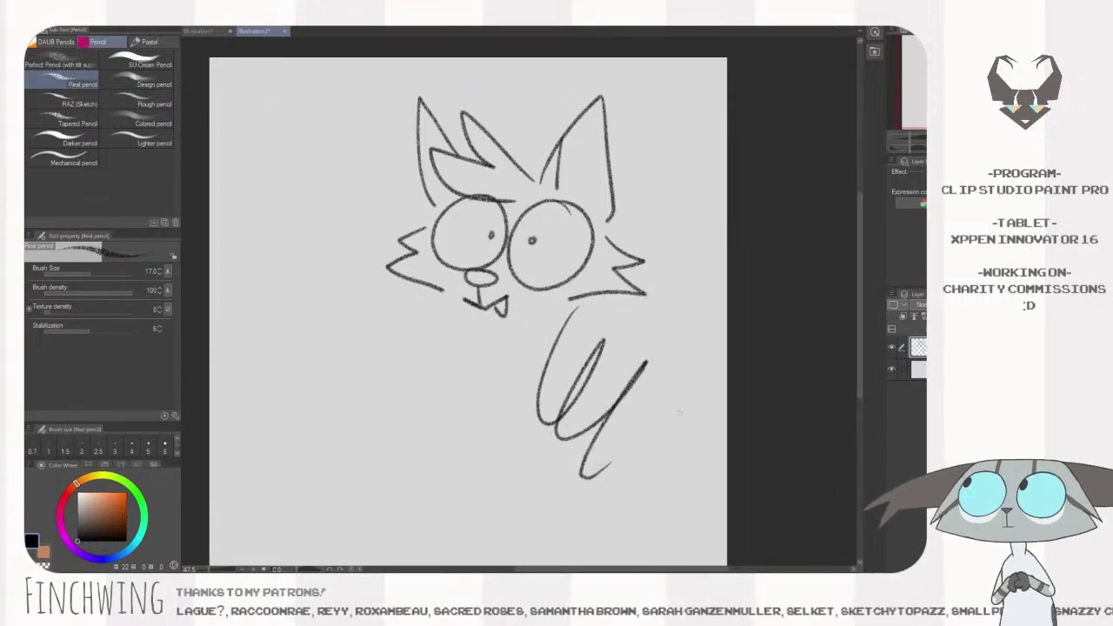
key("ctrl+z")
key("]")
- Draw the chest fur tuft and the two slanted side lines of the torso below the head
left_click_drag(656, 384, 658, 383)
mouse_move(491, 337)
left_mouse_down()
mouse_move(477, 348)
mouse_move(479, 366)
mouse_move(529, 438)
left_mouse_up()
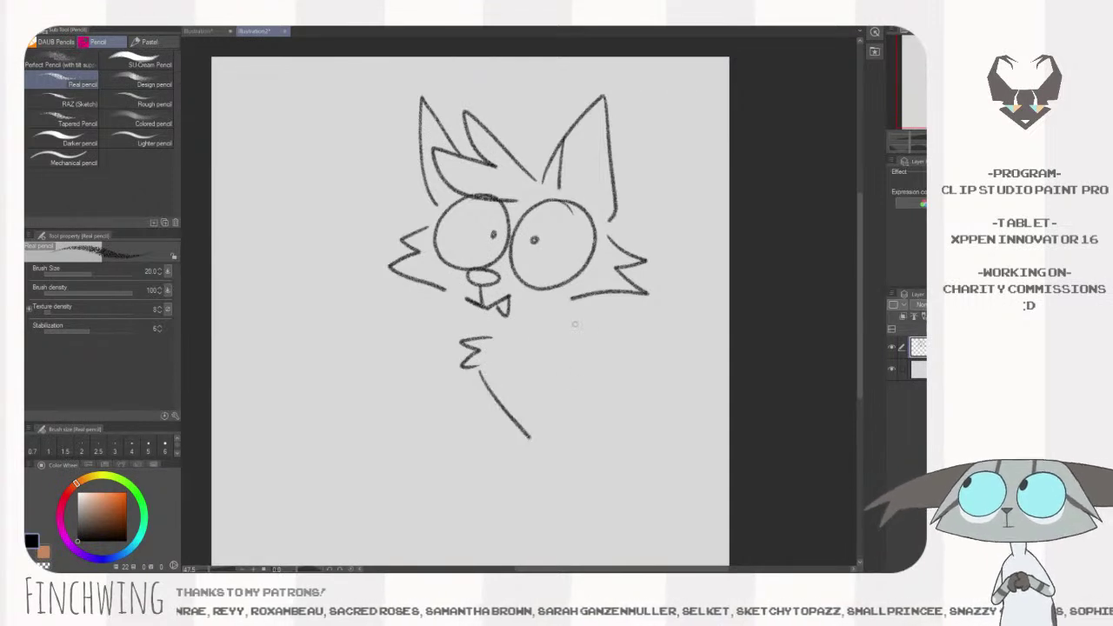
mouse_move(563, 330)
left_mouse_down()
mouse_move(606, 423)
mouse_move(617, 381)
left_mouse_up()
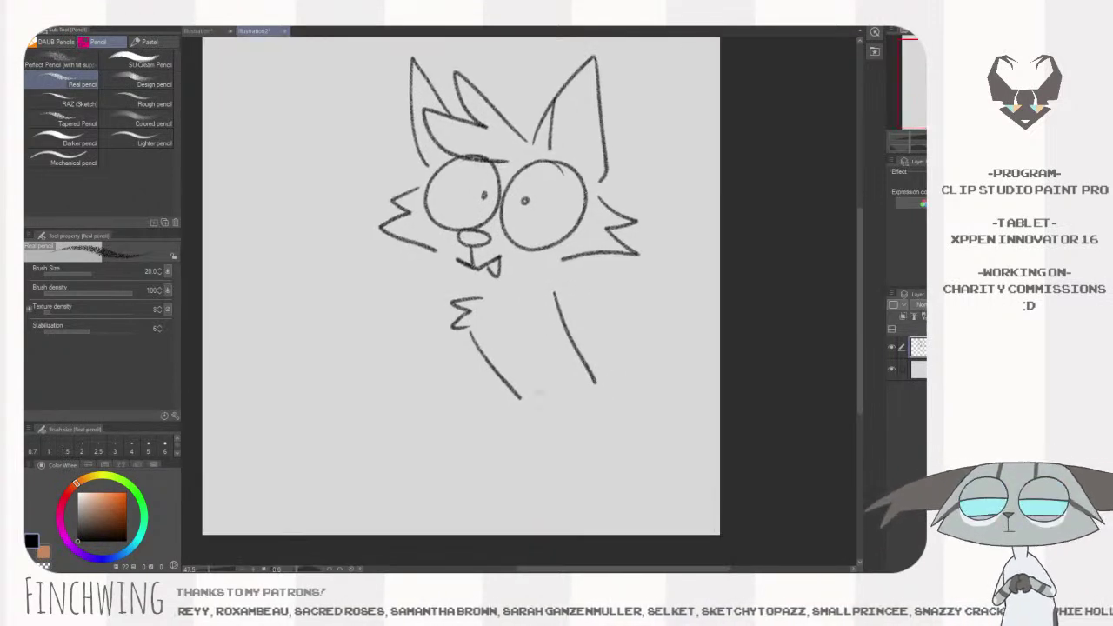
- Draw the hips and both legs with toed paws beneath the torso, undoing unwanted strokes
mouse_move(520, 406)
left_mouse_down()
mouse_move(538, 448)
mouse_move(526, 480)
mouse_move(553, 468)
mouse_move(574, 423)
mouse_move(633, 425)
mouse_move(627, 440)
left_mouse_up()
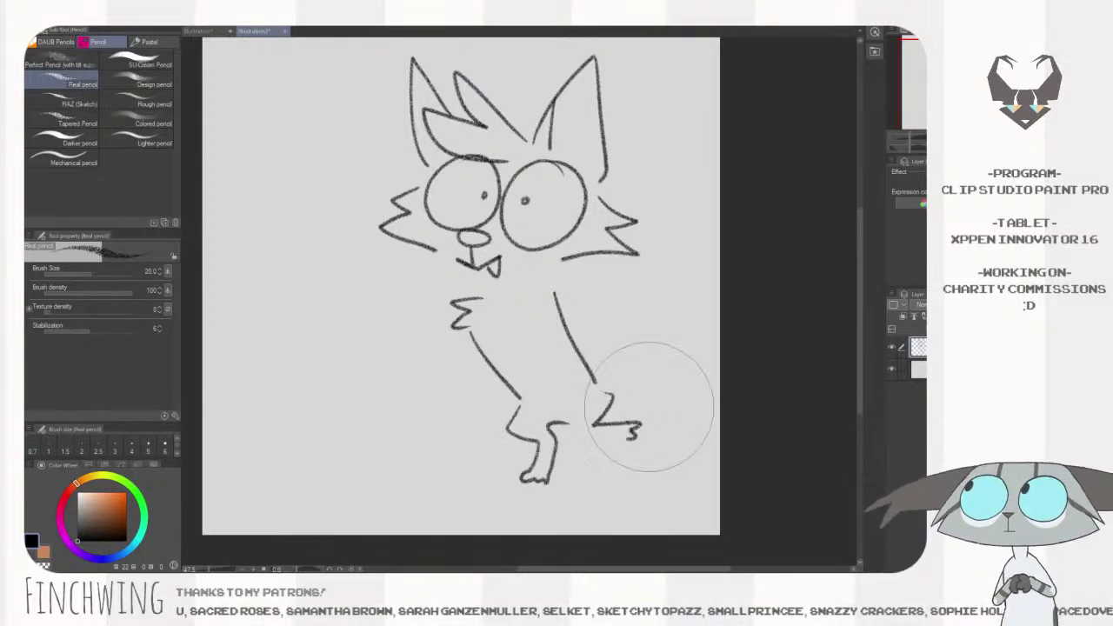
key("ctrl+z")
mouse_move(598, 384)
left_mouse_down()
mouse_move(601, 426)
mouse_move(634, 437)
mouse_move(623, 445)
mouse_move(572, 424)
left_mouse_up()
left_click_drag(721, 368, 737, 387)
mouse_move(478, 318)
left_mouse_down()
mouse_move(367, 279)
mouse_move(355, 297)
mouse_move(369, 289)
mouse_move(363, 305)
mouse_move(471, 341)
left_mouse_up()
key("ctrl+z")
key("ctrl+z")
key("ctrl+z")
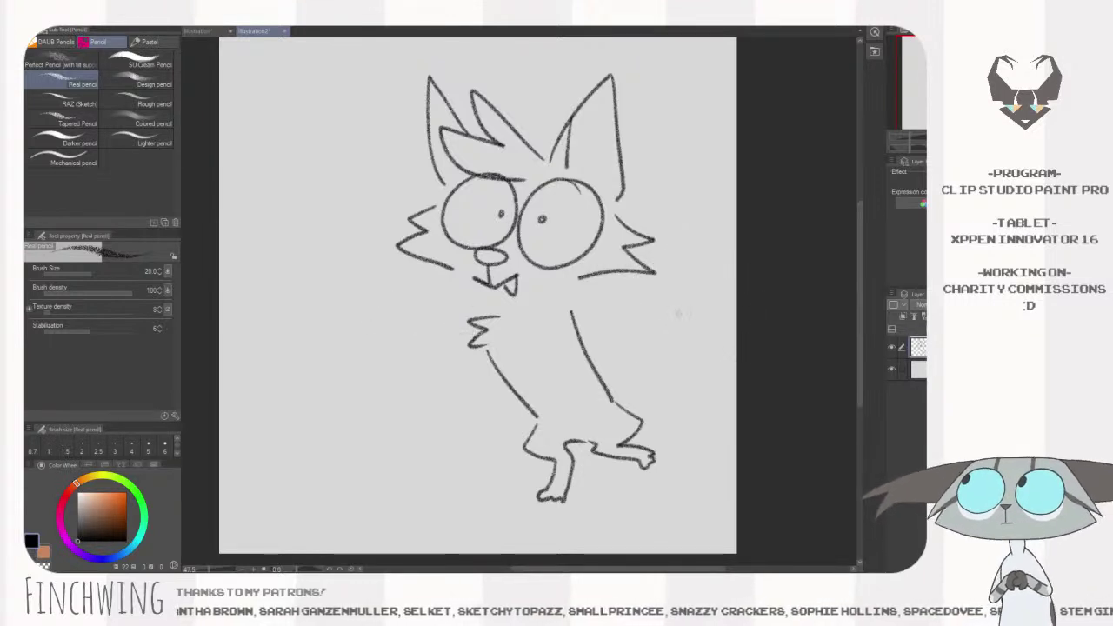
- Draw one arm raised in a curve and the other stretched down beside the body, both with paws, undoing unwanted strokes
mouse_move(478, 338)
left_mouse_down()
mouse_move(423, 336)
mouse_move(440, 312)
mouse_move(424, 291)
mouse_move(414, 319)
left_mouse_up()
key("ctrl+z")
key("ctrl+z")
mouse_move(474, 340)
left_mouse_down()
mouse_move(430, 326)
mouse_move(443, 299)
mouse_move(406, 302)
mouse_move(448, 358)
mouse_move(487, 346)
left_mouse_up()
mouse_move(572, 311)
left_mouse_down()
mouse_move(665, 383)
mouse_move(646, 381)
left_mouse_up()
key("ctrl+z")
mouse_move(569, 305)
left_mouse_down()
mouse_move(654, 362)
mouse_move(648, 381)
mouse_move(570, 336)
mouse_move(553, 305)
left_mouse_up()
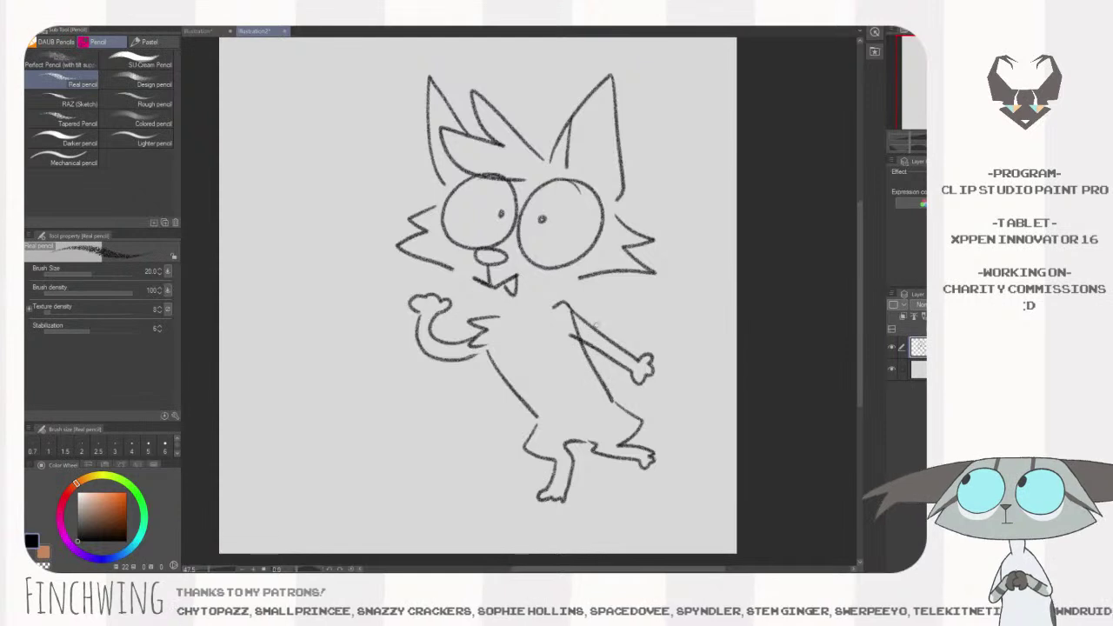
- Erase the torso line that crosses the lowered arm using the Rough eraser, and reduce its size to 30
key("e")
left_click_drag(568, 324, 569, 303)
left_click(155, 82)
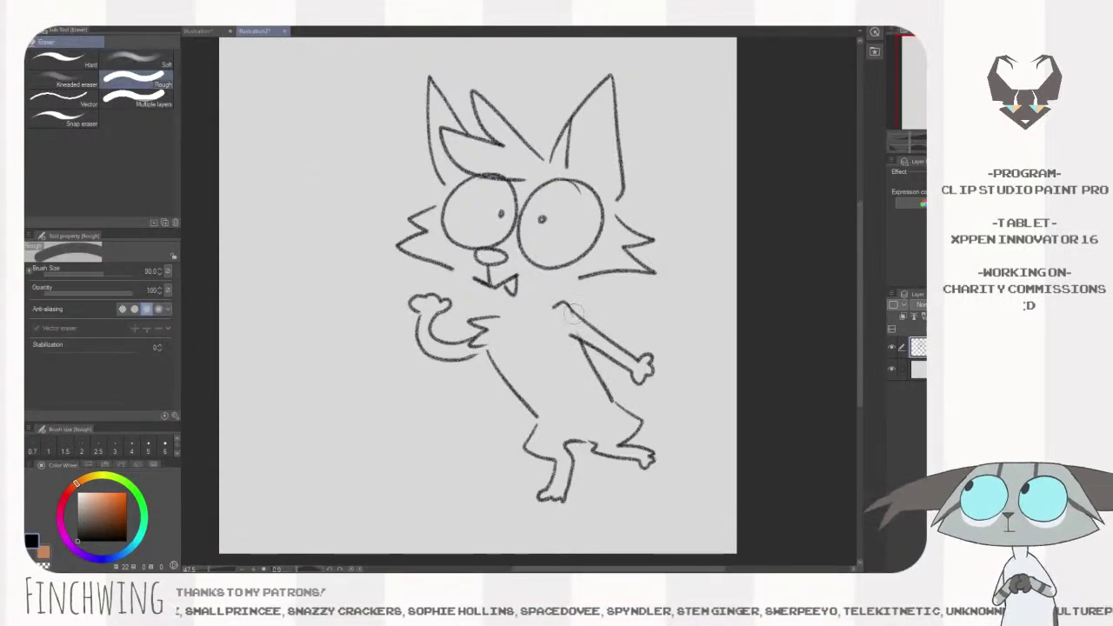
key("[")
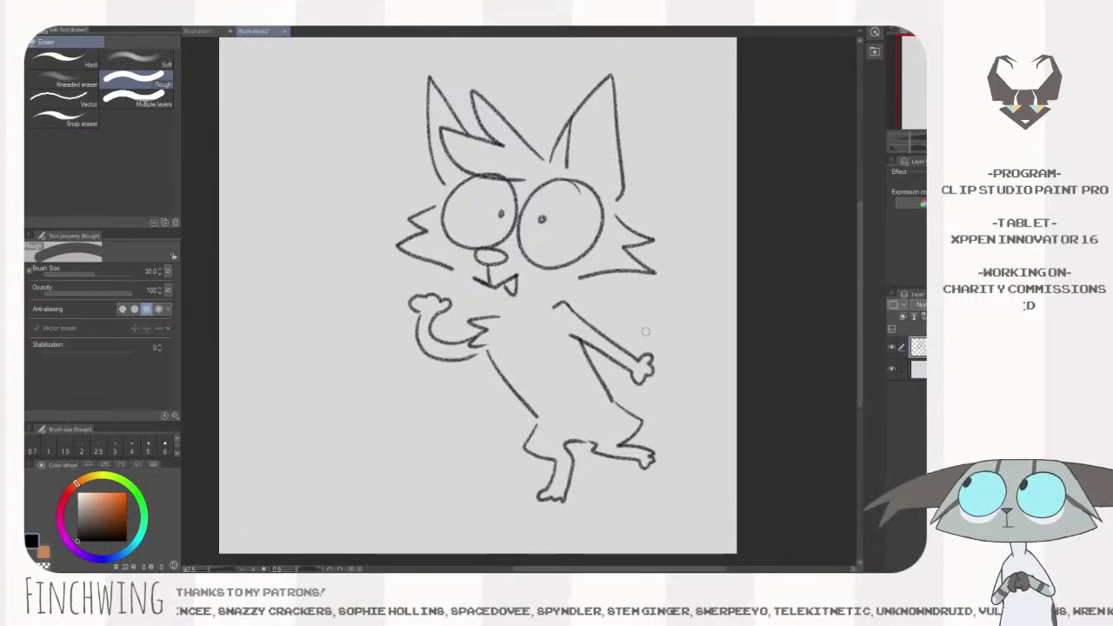
- Add the thumb detail to the raised paw and two short neck lines with the Real pencil
key("p")
left_click_drag(424, 304, 427, 310)
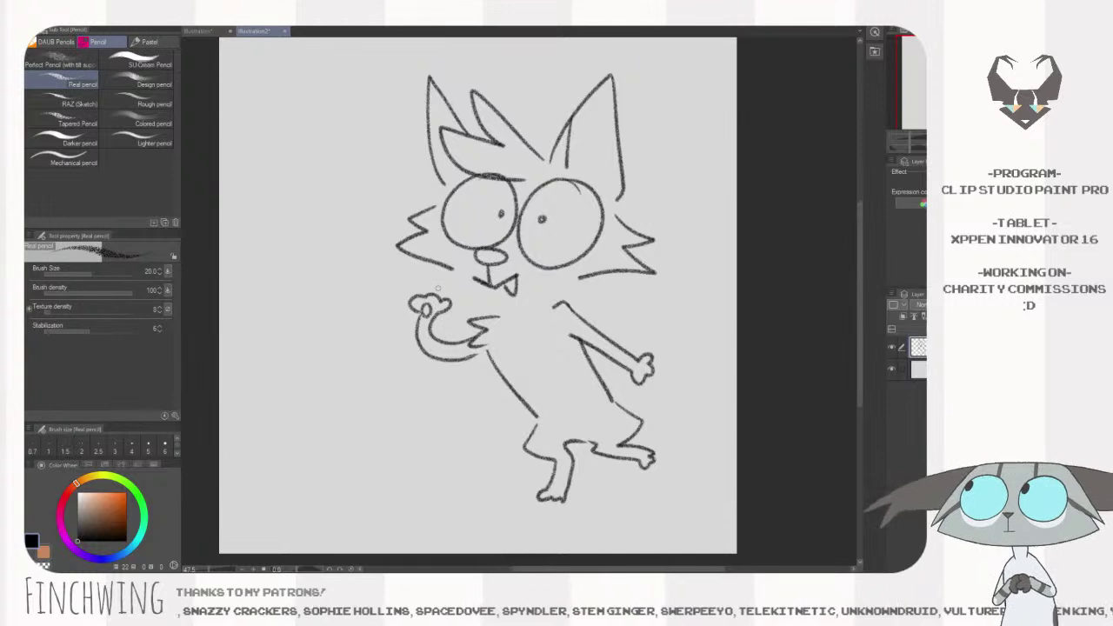
mouse_move(552, 292)
left_mouse_down()
mouse_move(549, 306)
mouse_move(525, 305)
left_mouse_up()
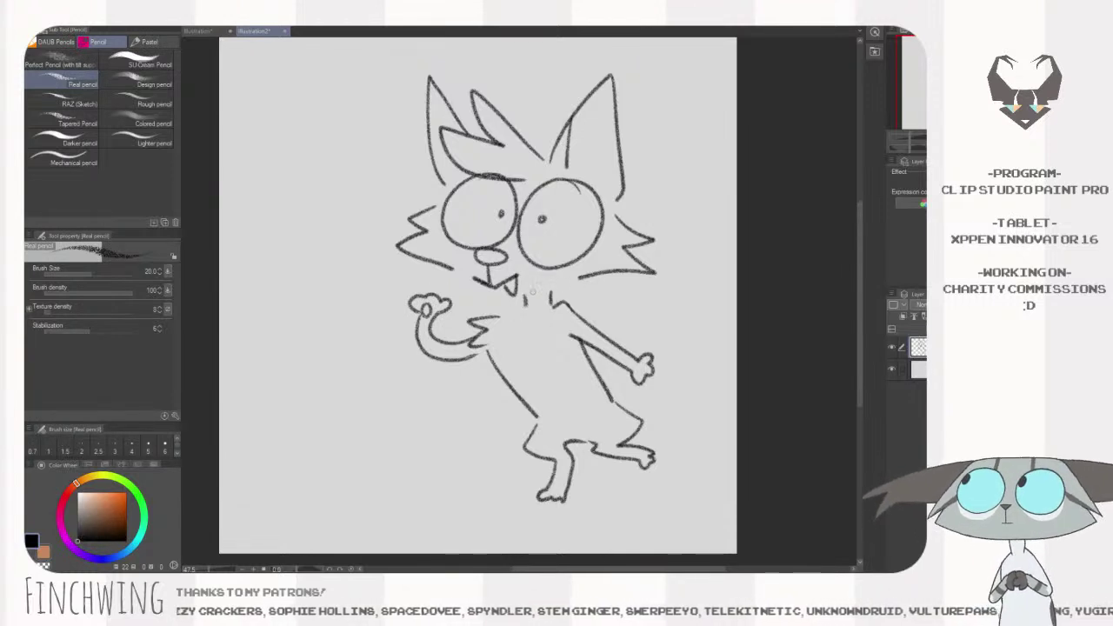
scroll(675, 340, "up", 2)
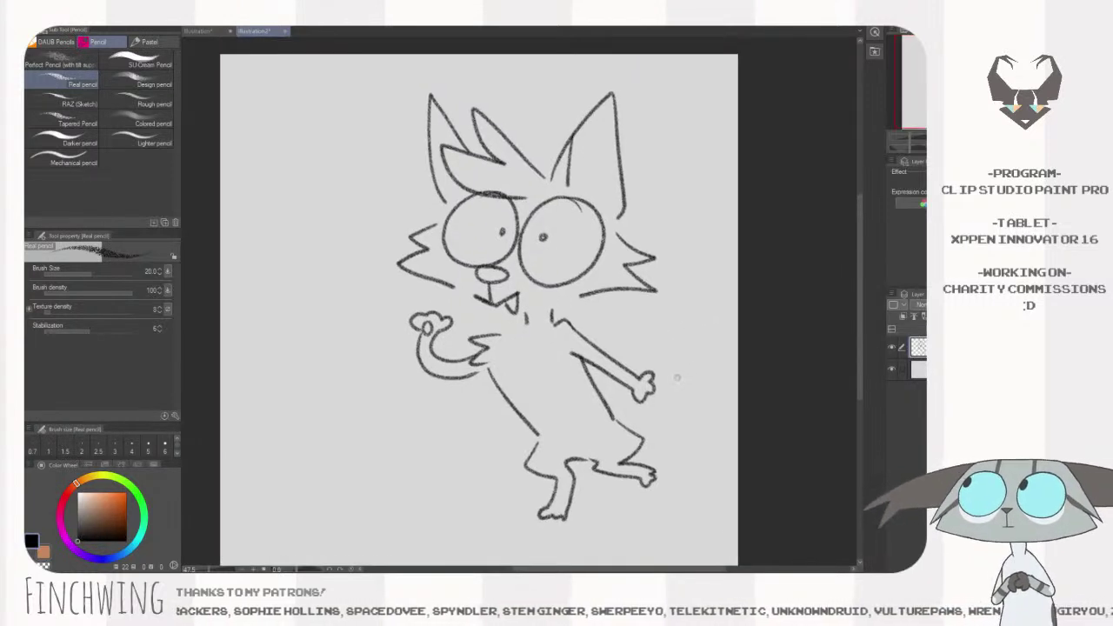
- Examine the character's reference sheet up close for body and tail details
key("ctrl+v")
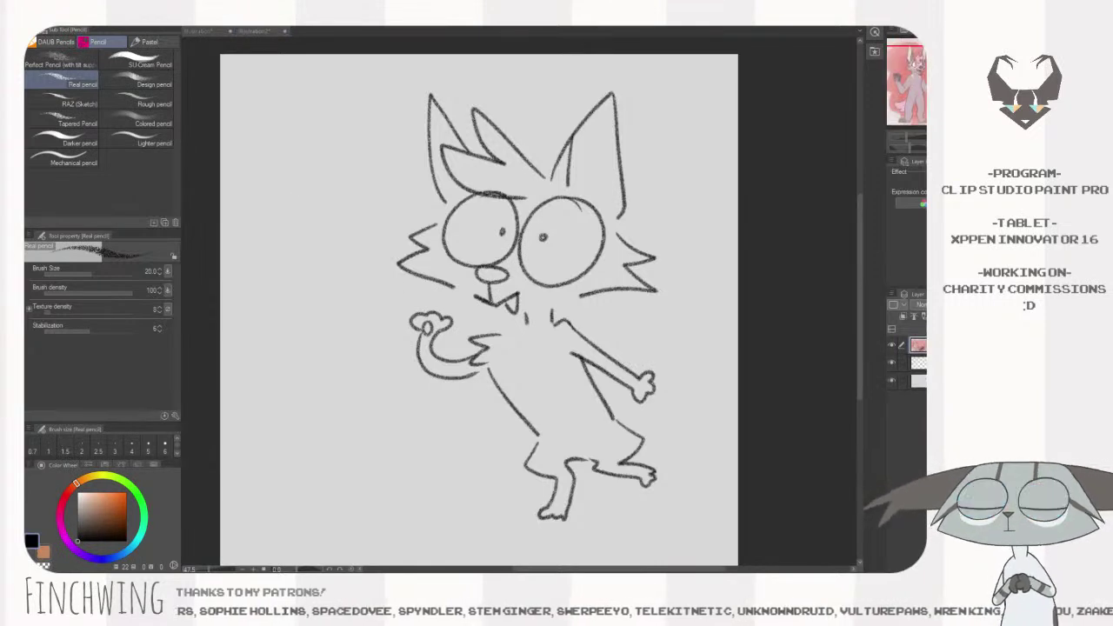
key("ctrl+t")
key("ctrl+space")
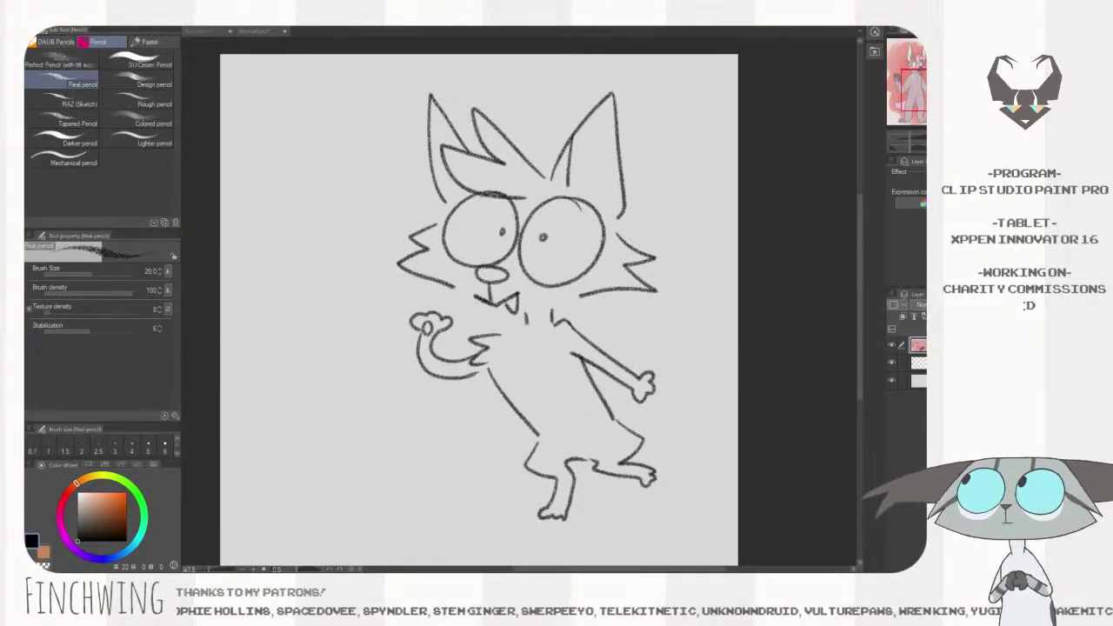
key("ctrl+space")
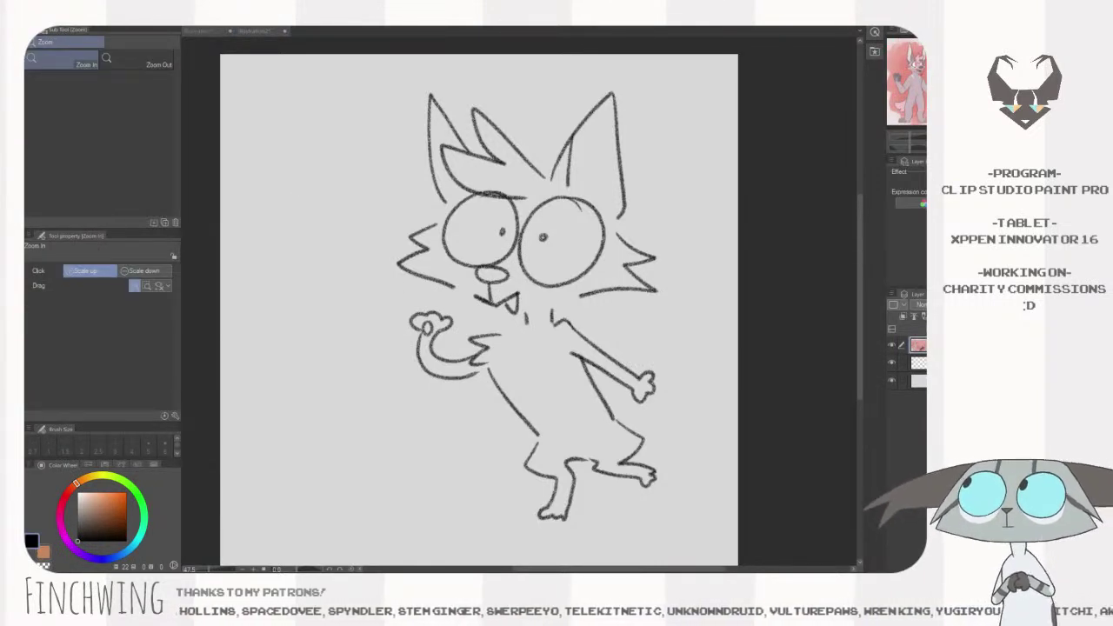
key("p")
key("ctrl+space")
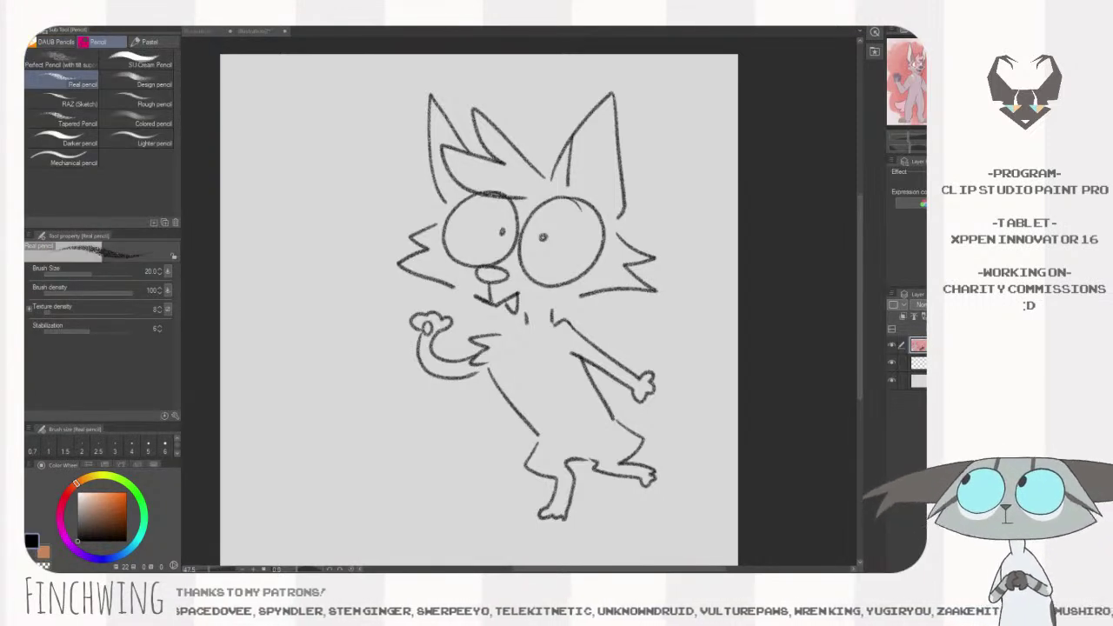
key("ctrl+space")
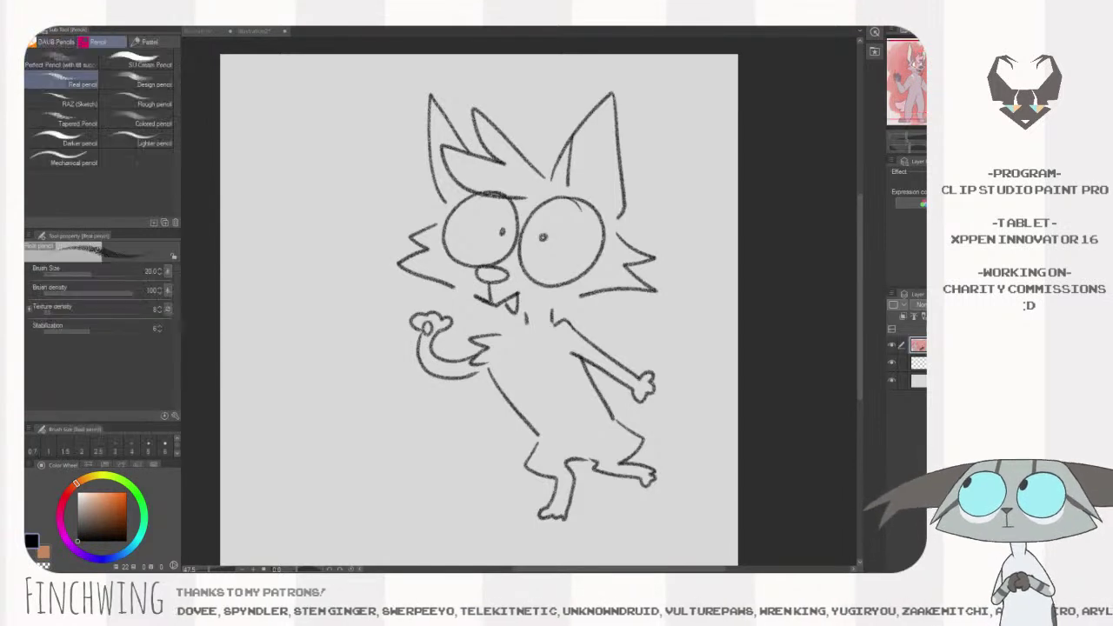
- Draw an upward-curving pointed tail with fur tufts behind the hips
left_click_drag(706, 345, 680, 316)
mouse_move(592, 395)
left_mouse_down()
mouse_move(683, 370)
mouse_move(650, 426)
mouse_move(614, 422)
left_mouse_up()
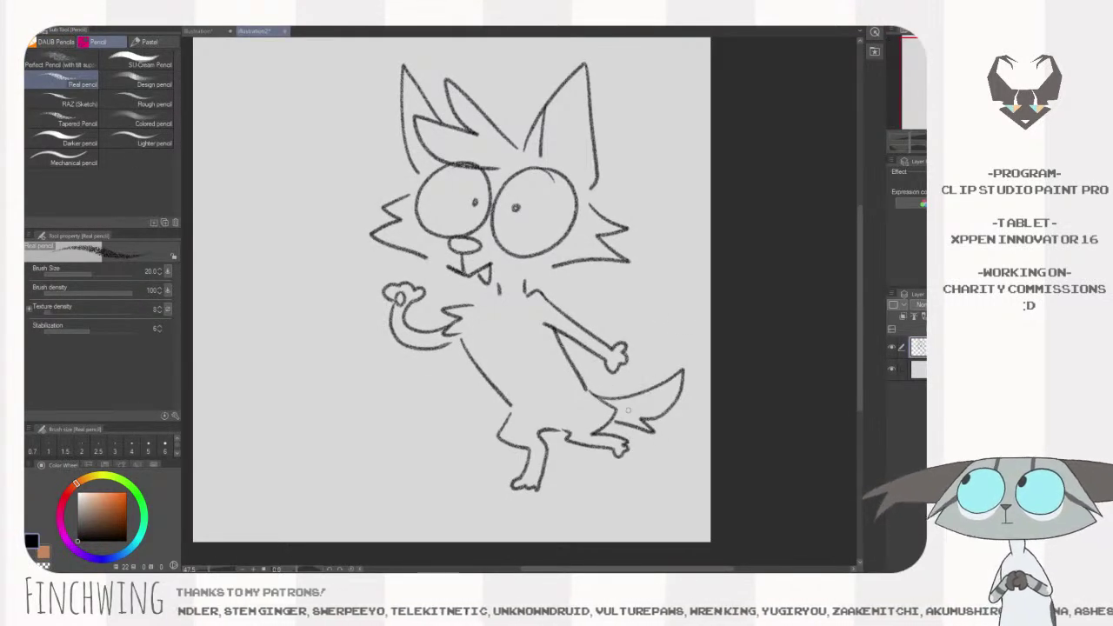
mouse_move(638, 372)
left_mouse_down()
mouse_move(666, 370)
mouse_move(627, 366)
left_mouse_up()
- Shift the sketch layer to center the character on the canvas, and return to the Real pencil
key("k")
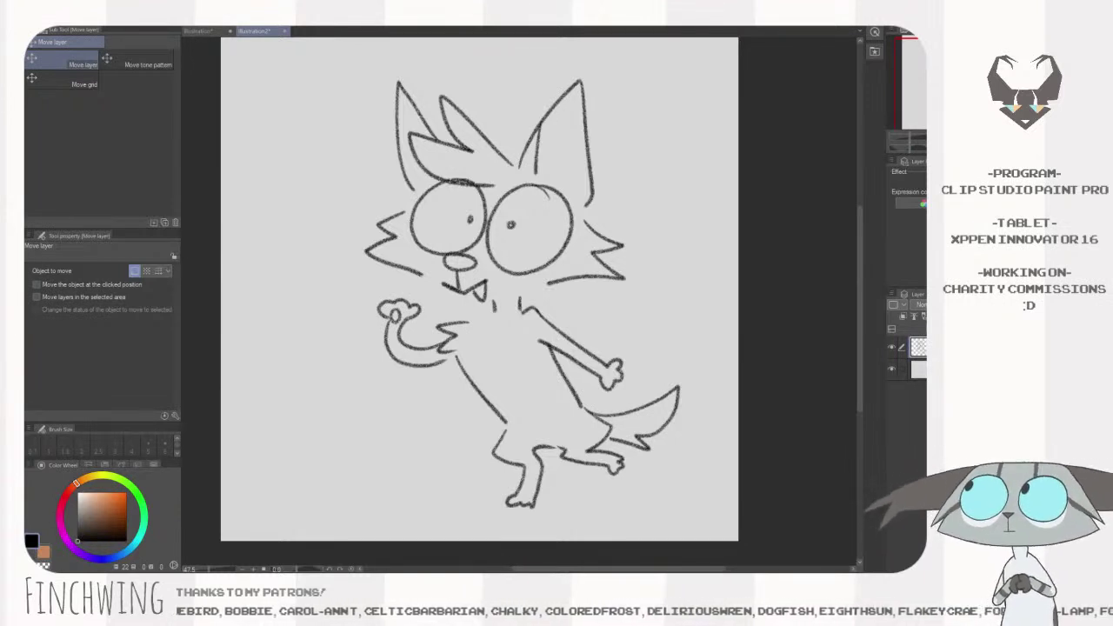
left_click_drag(767, 389, 746, 388)
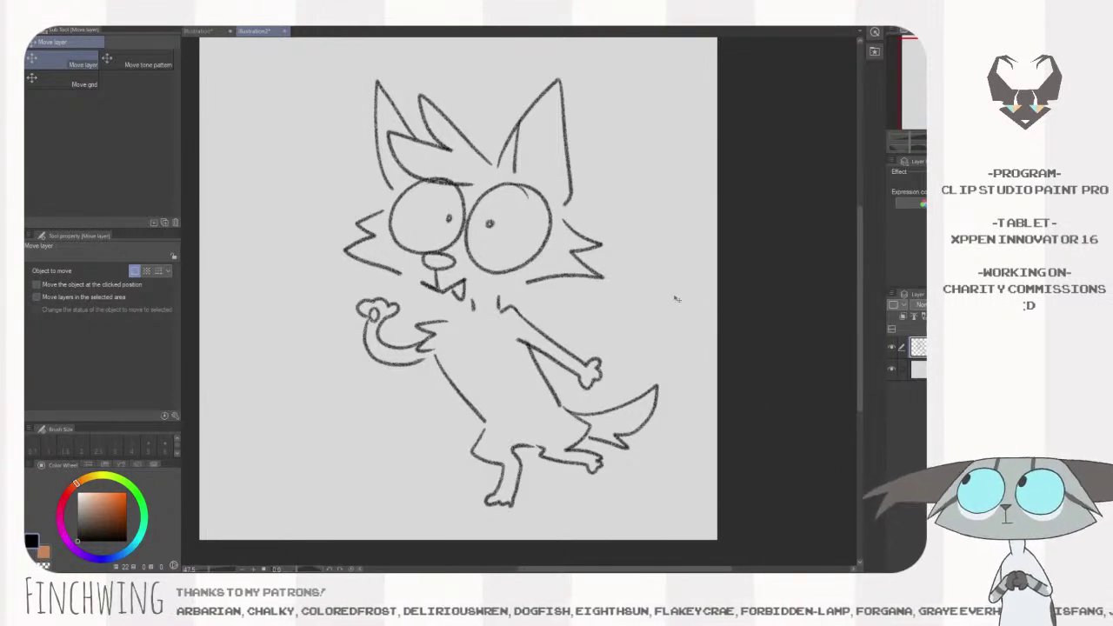
key("p")
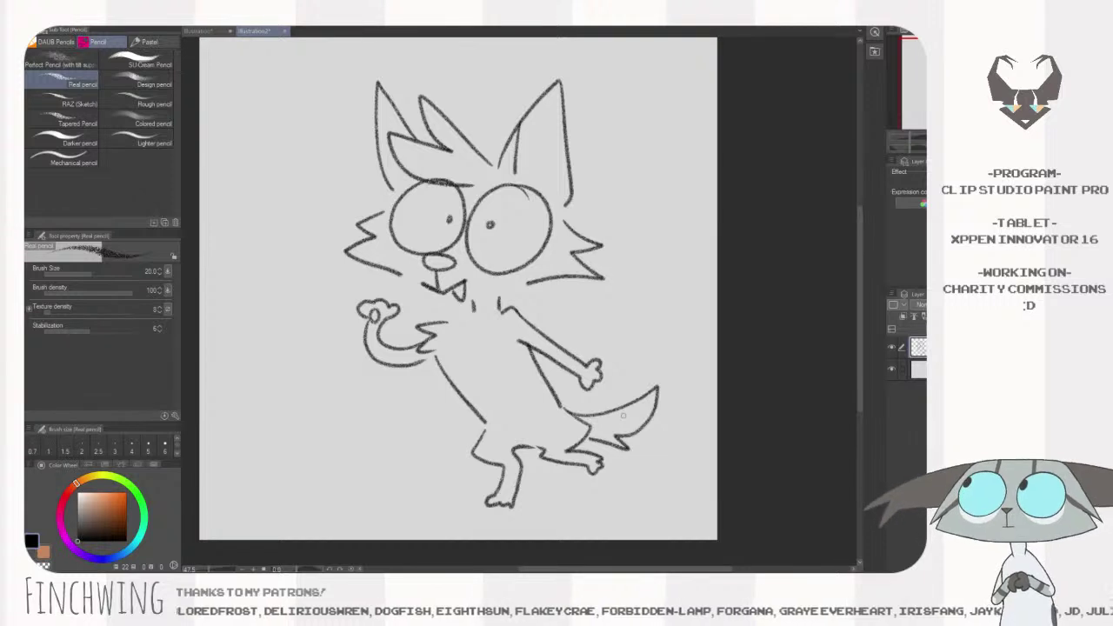
- Create a new layer and place it beneath the sketch layer for coloring
left_click(892, 347)
left_click(892, 348)
key("ctrl+shift+n")
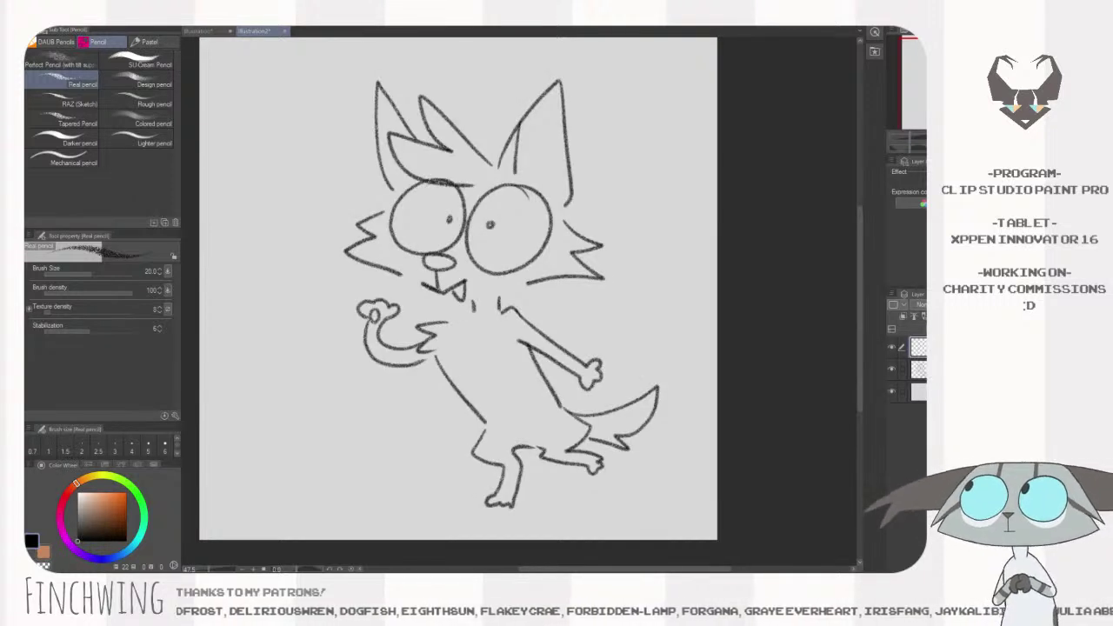
left_click_drag(918, 348, 918, 380)
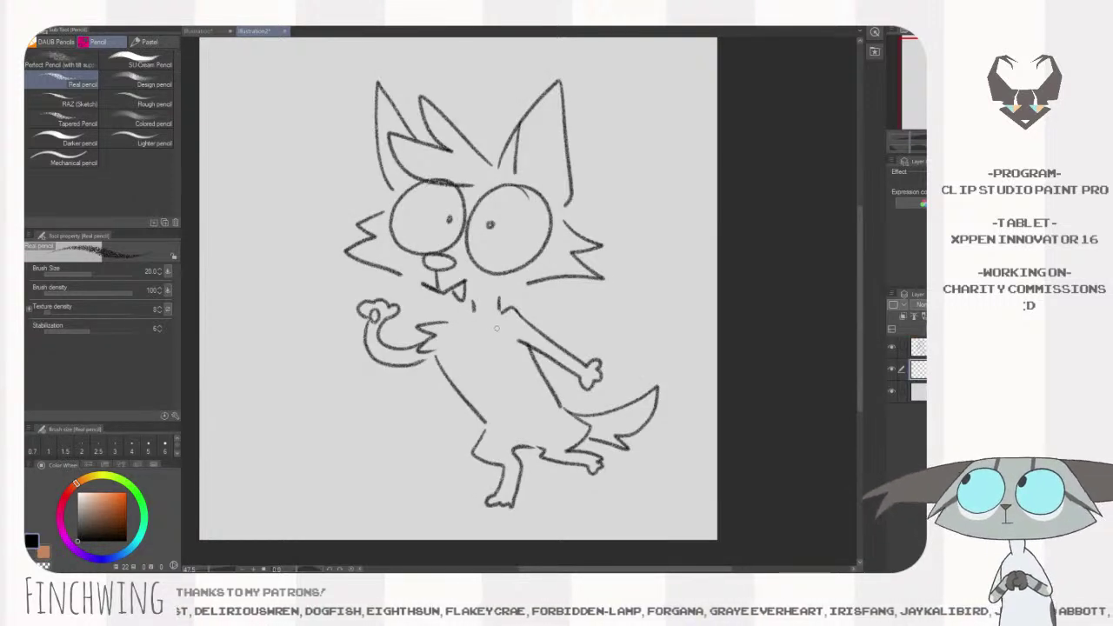
- Set up the Dry Gouache brush at size 120 with the pale mauve sampled from the reference sheet, undoing the test strokes
key("b")
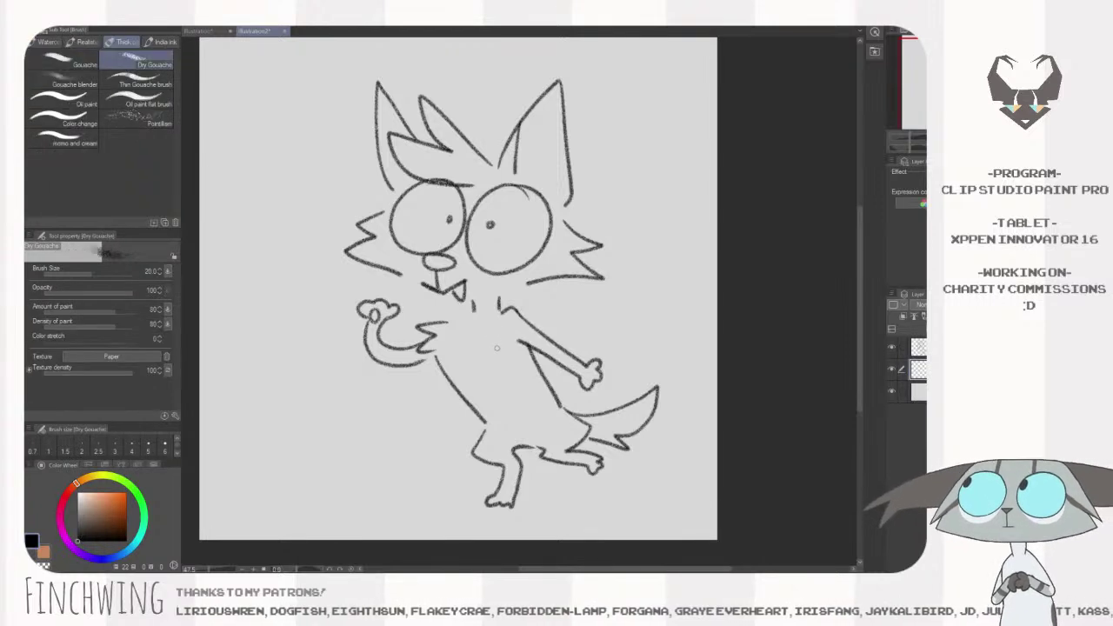
key("]")
key("]")
key("]")
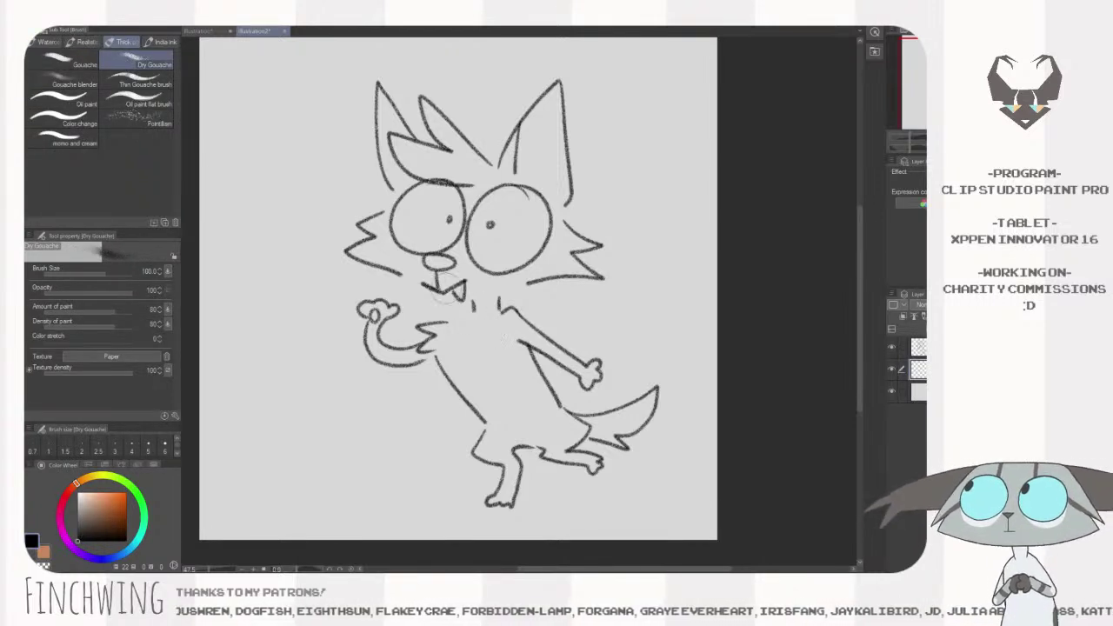
left_click(198, 32)
left_click(435, 287, "alt")
left_click(254, 32)
mouse_move(461, 304)
left_mouse_down()
mouse_move(491, 374)
mouse_move(465, 331)
left_mouse_up()
key("ctrl+z")
key("ctrl+z")
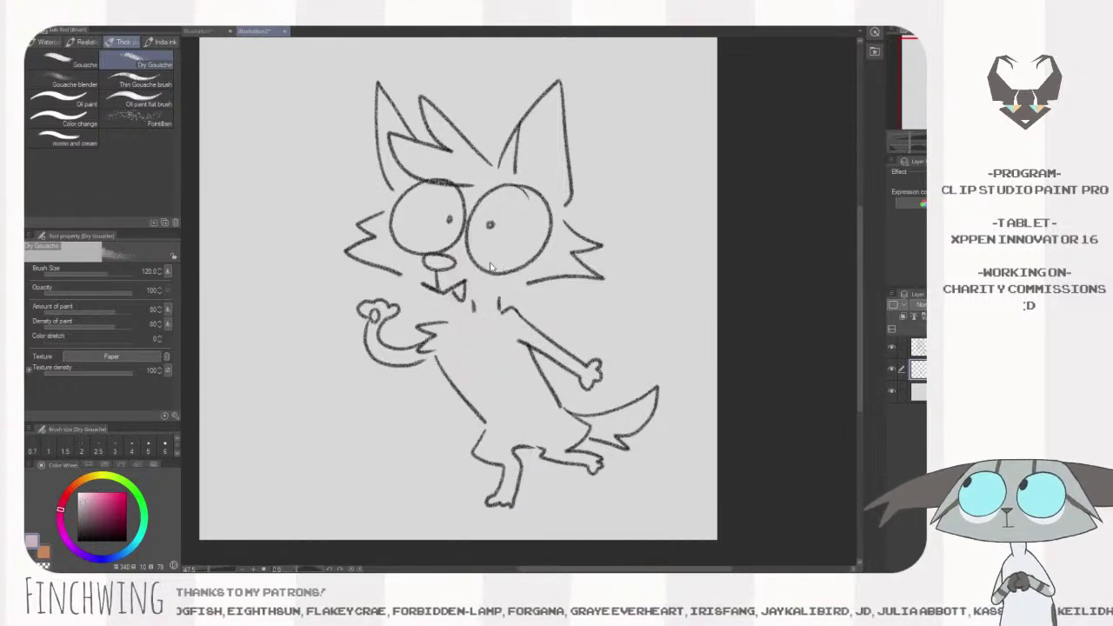
- Check the reference sheet and paint the torso, hips, leg and neck pale mauve, adjusting the brush size as needed
left_click(198, 31)
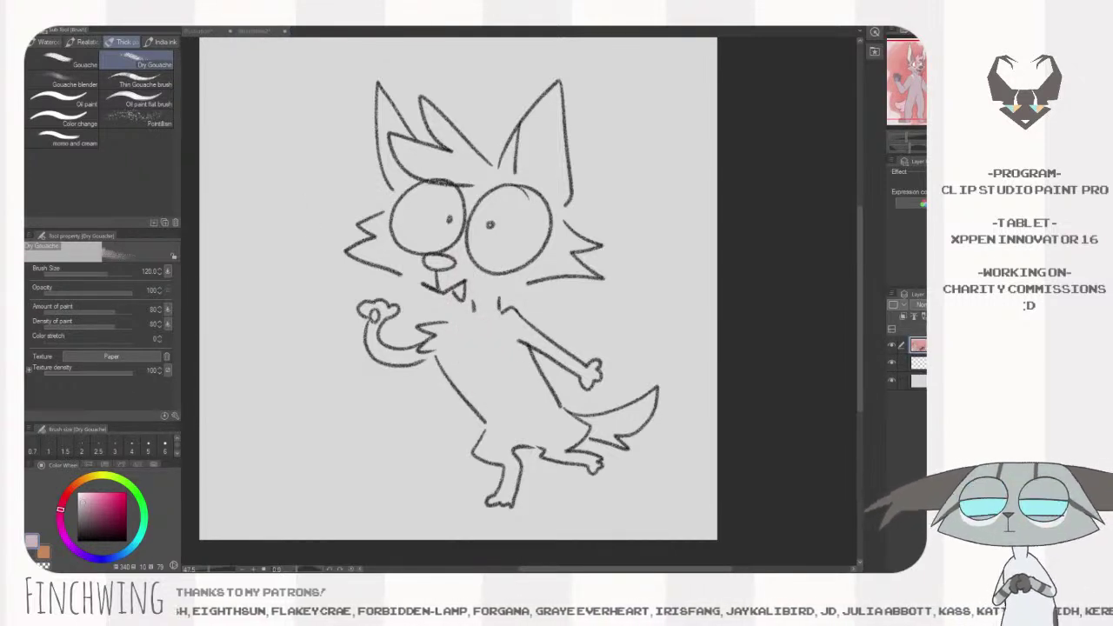
mouse_move(480, 324)
left_mouse_down()
mouse_move(496, 380)
mouse_move(487, 381)
left_mouse_up()
mouse_move(474, 304)
left_mouse_down()
mouse_move(448, 343)
mouse_move(460, 400)
mouse_move(496, 422)
left_mouse_up()
mouse_move(508, 326)
left_mouse_down()
mouse_move(507, 354)
mouse_move(536, 394)
mouse_move(516, 411)
mouse_move(499, 401)
mouse_move(507, 338)
mouse_move(513, 408)
mouse_move(490, 439)
mouse_move(509, 484)
mouse_move(504, 440)
mouse_move(562, 433)
mouse_move(554, 450)
mouse_move(573, 429)
mouse_move(549, 413)
mouse_move(556, 432)
mouse_move(564, 414)
mouse_move(509, 426)
left_mouse_up()
key("bracketleft")
key("bracketright")
mouse_move(589, 404)
left_mouse_down()
mouse_move(586, 420)
mouse_move(554, 415)
left_mouse_up()
key("bracketleft")
mouse_move(478, 300)
left_mouse_down()
mouse_move(472, 318)
mouse_move(439, 340)
mouse_move(477, 404)
left_mouse_up()
left_click_drag(484, 310, 478, 265)
key("e")
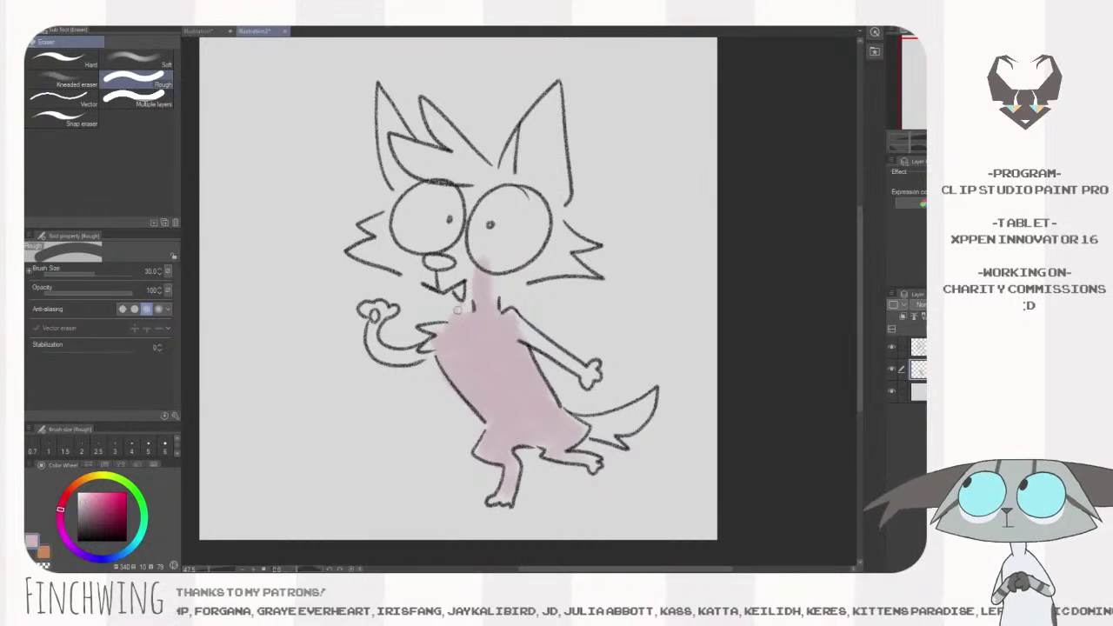
key("p")
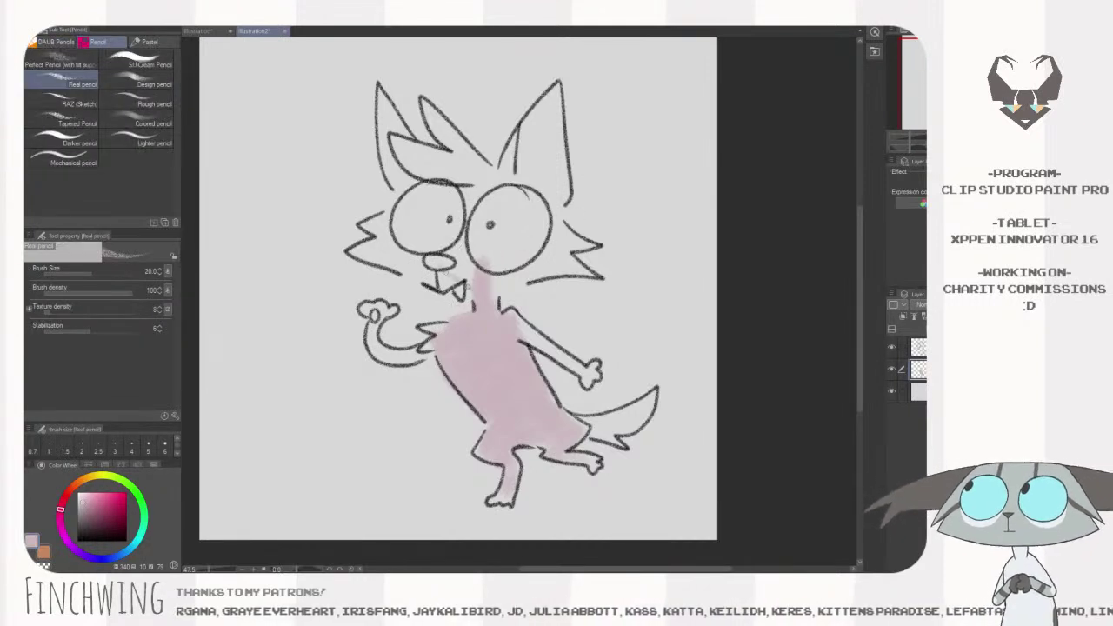
- Paint the muzzle and both cheek tufts pale mauve with Dry Gouache at size 70
key("b")
mouse_move(459, 274)
left_mouse_down()
mouse_move(407, 252)
mouse_move(468, 281)
left_mouse_up()
mouse_move(433, 273)
left_mouse_down()
mouse_move(402, 263)
mouse_move(474, 277)
left_mouse_up()
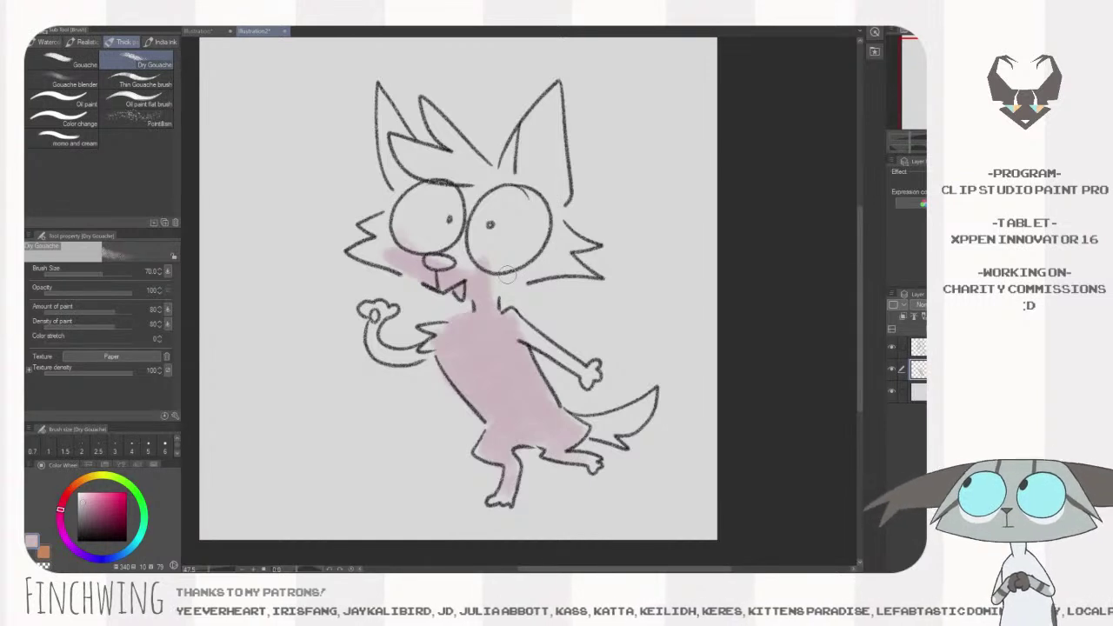
mouse_move(491, 273)
left_mouse_down()
mouse_move(562, 265)
mouse_move(538, 273)
left_mouse_up()
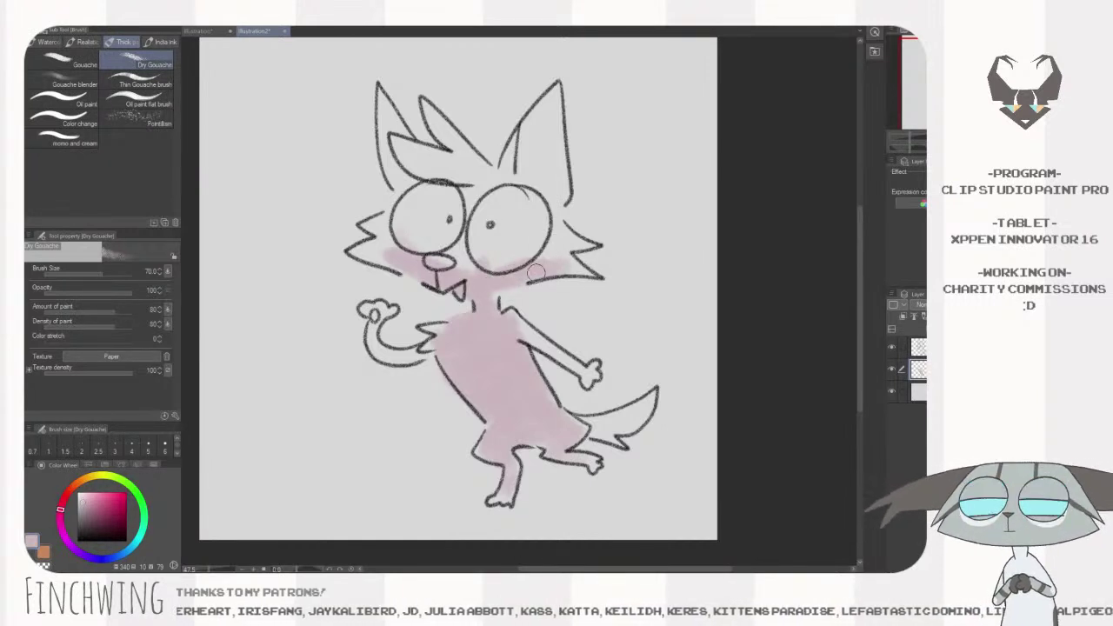
mouse_move(561, 235)
left_mouse_down()
mouse_move(518, 204)
mouse_move(509, 233)
mouse_move(487, 205)
left_mouse_up()
mouse_move(405, 265)
left_mouse_down()
mouse_move(366, 251)
mouse_move(401, 236)
left_mouse_up()
key("e")
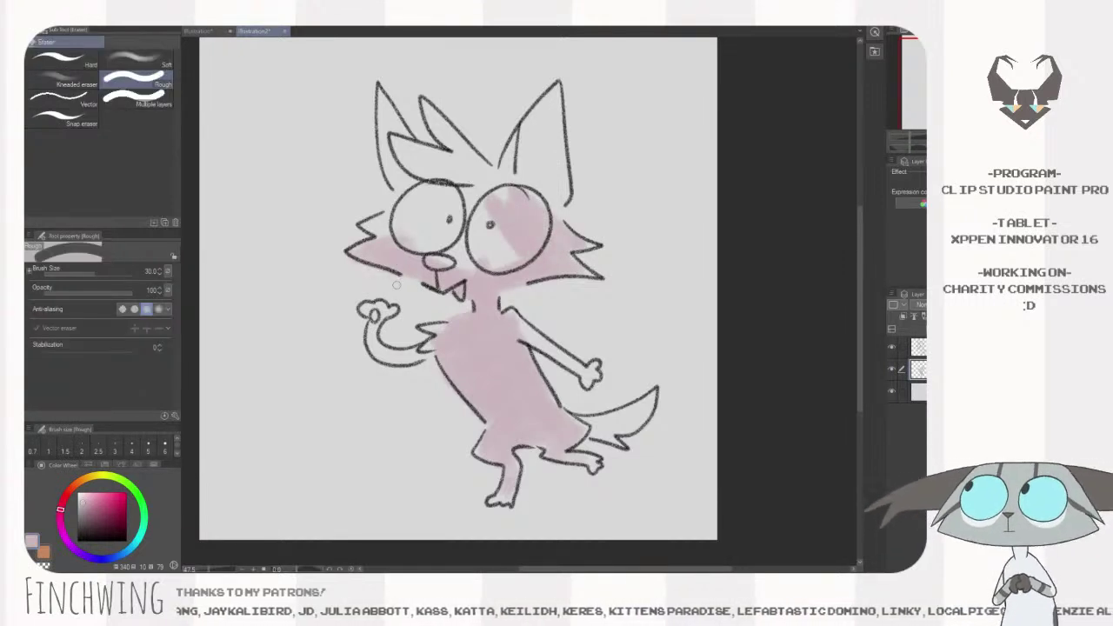
- Paint both ears, the sides of the head and the hair tuft in the same mauve
key("p")
key("b")
left_click_drag(380, 228, 400, 208)
mouse_move(379, 98)
left_mouse_down()
mouse_move(402, 180)
mouse_move(405, 147)
mouse_move(419, 214)
mouse_move(400, 189)
mouse_move(396, 200)
left_mouse_up()
mouse_move(522, 174)
left_mouse_down()
mouse_move(552, 100)
mouse_move(558, 178)
mouse_move(547, 124)
mouse_move(513, 165)
mouse_move(536, 216)
left_mouse_up()
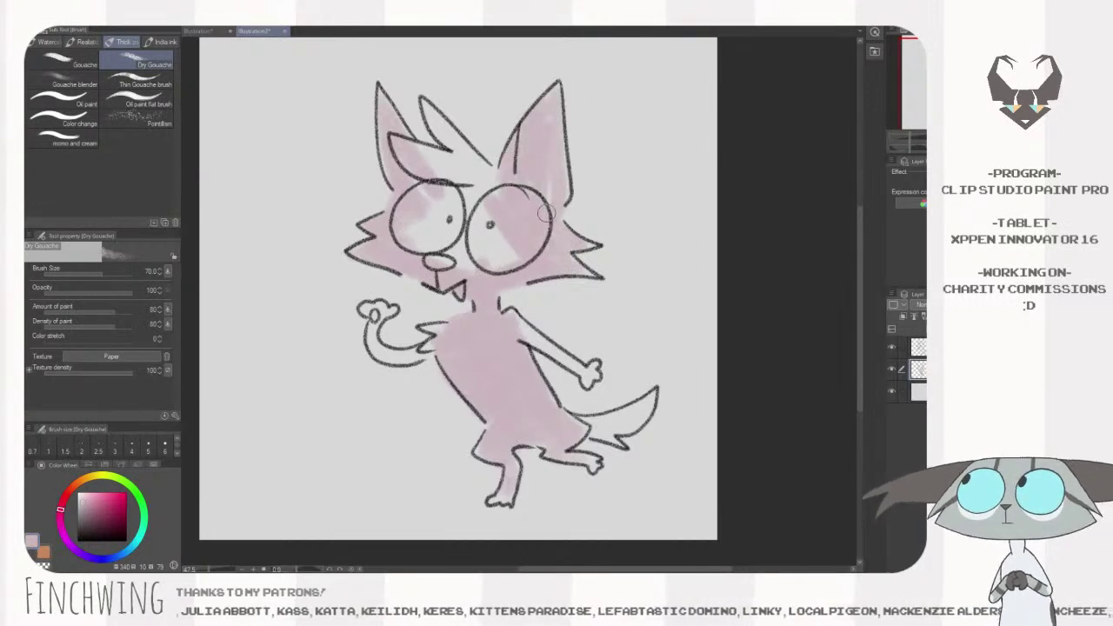
mouse_move(435, 114)
left_mouse_down()
mouse_move(502, 192)
mouse_move(414, 151)
mouse_move(431, 171)
left_mouse_up()
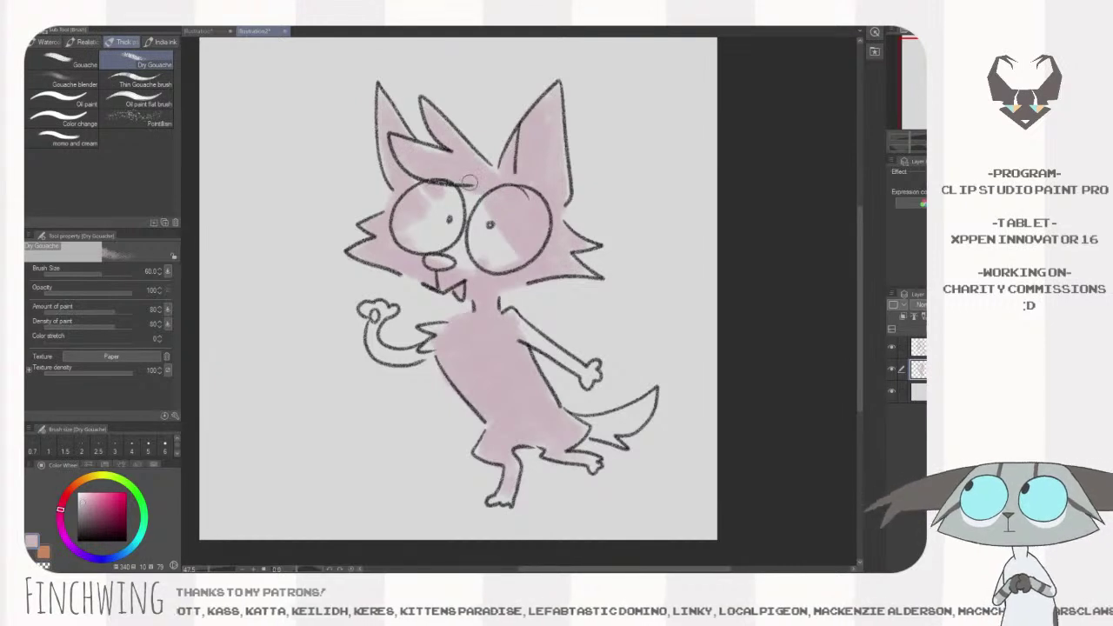
- Enlarge the brush to 150 and fill the remaining forehead and eye areas with mauve
key("]")
key("]")
key("]")
key("]")
key("]")
mouse_move(508, 171)
left_mouse_down()
mouse_move(433, 174)
mouse_move(399, 226)
mouse_move(482, 189)
mouse_move(514, 241)
left_mouse_up()
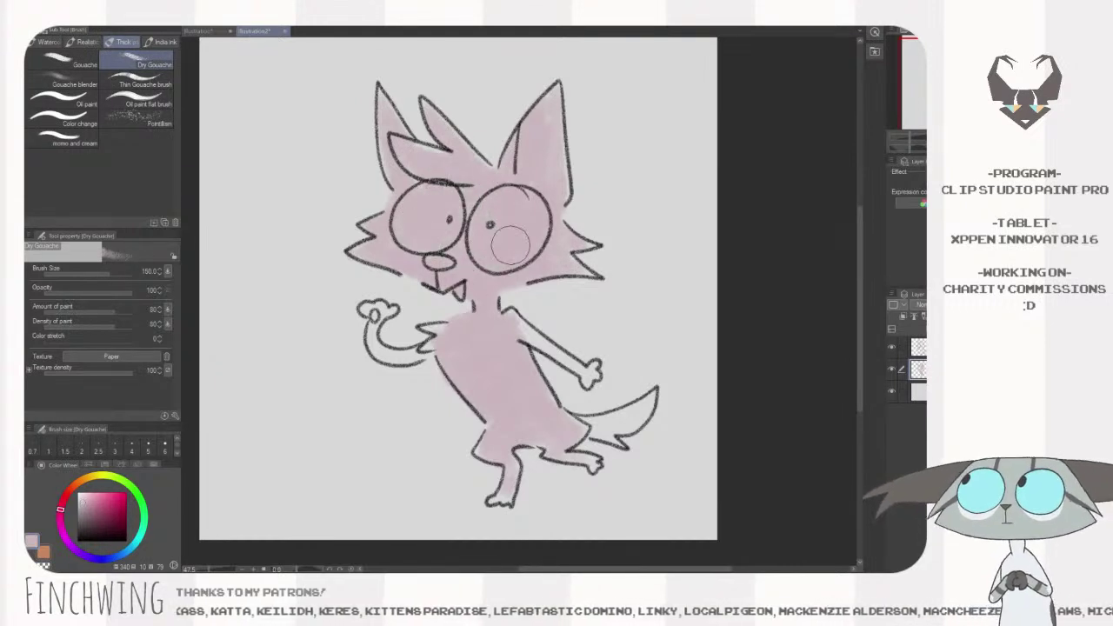
- Paint both arms mauve with the brush reduced to 60, and return to the reference sheet
key("bracketleft")
key("bracketleft")
key("bracketleft")
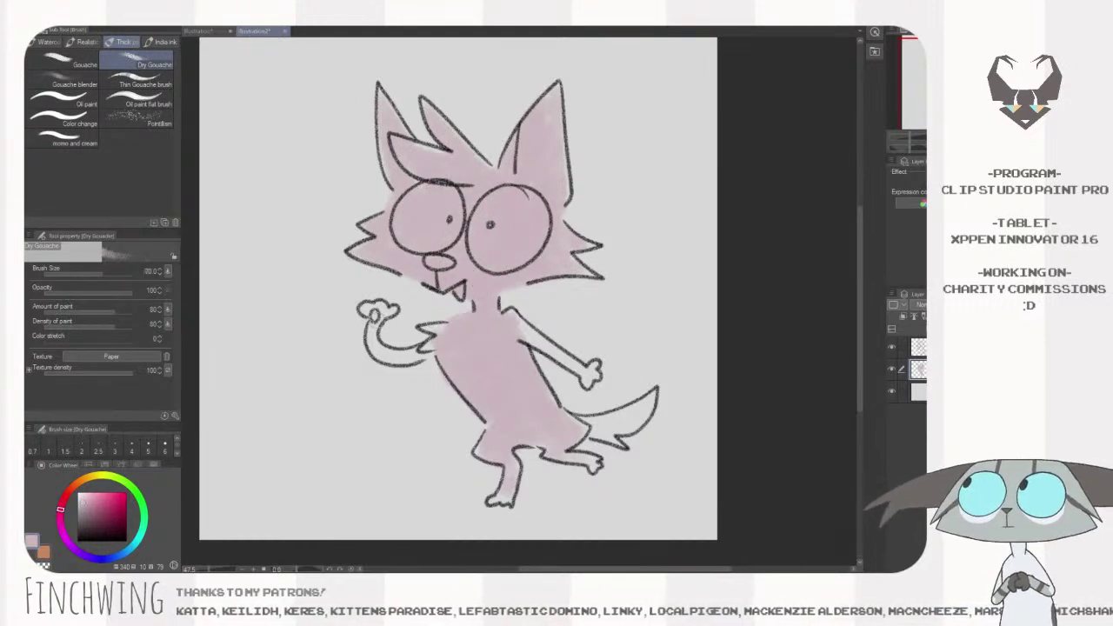
key("bracketleft")
left_click_drag(380, 354, 429, 349)
left_click_drag(527, 337, 555, 352)
left_click_drag(510, 318, 594, 374)
left_click(199, 32)
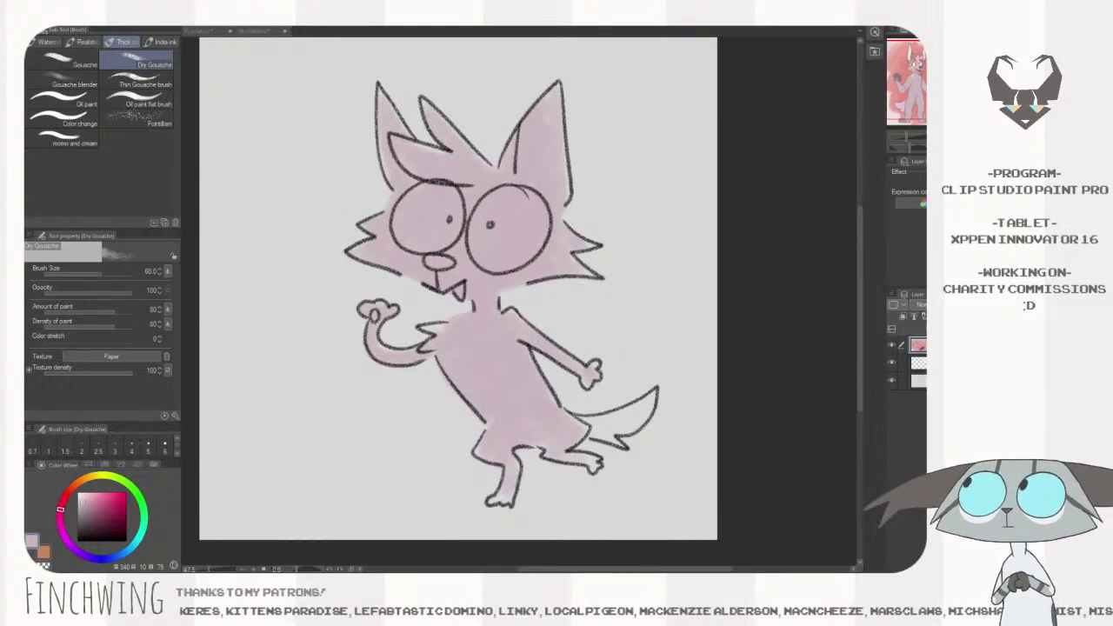
- Paint the tail and the hair tuft light pink, using the colour sampled from the reference sheet
left_click(595, 424)
mouse_move(595, 423)
left_mouse_down()
mouse_move(624, 421)
mouse_move(595, 427)
mouse_move(613, 438)
mouse_move(645, 416)
mouse_move(635, 408)
mouse_move(631, 426)
left_mouse_up()
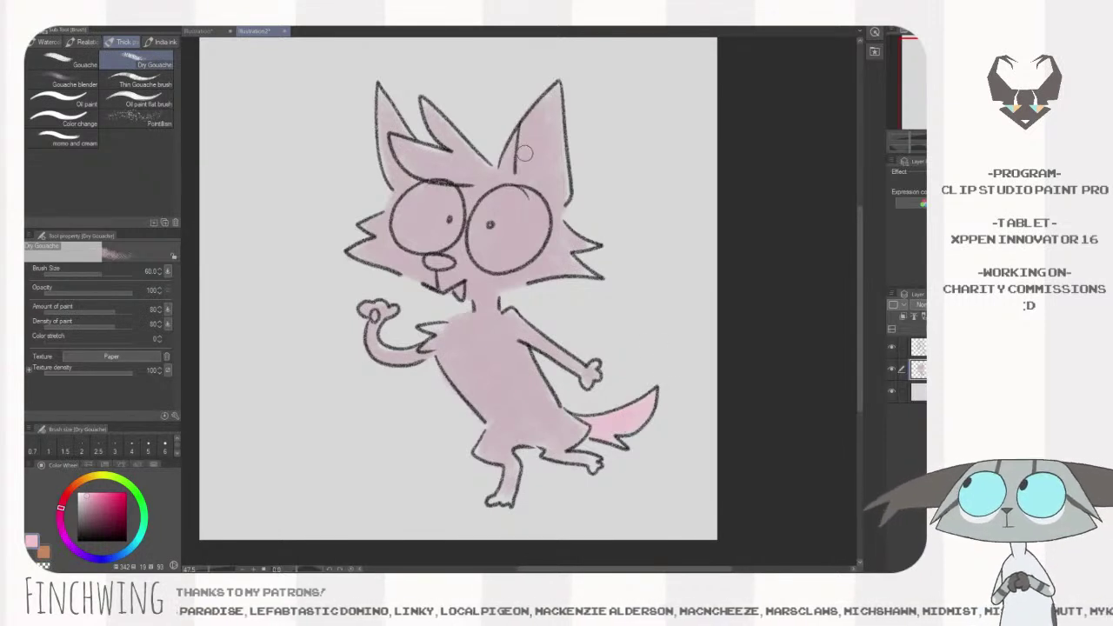
mouse_move(427, 108)
left_mouse_down()
mouse_move(460, 146)
mouse_move(450, 154)
mouse_move(399, 145)
mouse_move(461, 177)
mouse_move(403, 144)
mouse_move(465, 162)
mouse_move(393, 122)
left_mouse_up()
- Sample the cream tone and paint the inside of both ears with it
left_click(243, 98)
left_click(242, 99, "alt")
left_click(381, 99)
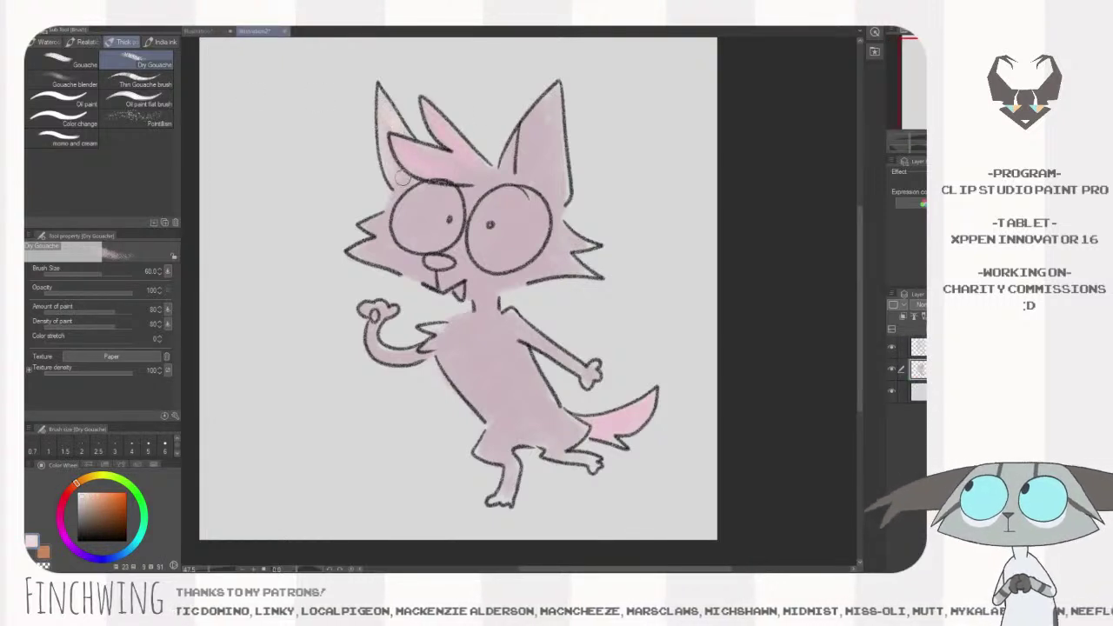
mouse_move(523, 174)
left_mouse_down()
mouse_move(524, 146)
mouse_move(555, 99)
mouse_move(558, 143)
mouse_move(537, 174)
mouse_move(549, 186)
mouse_move(592, 153)
mouse_move(548, 121)
mouse_move(527, 167)
mouse_move(524, 143)
mouse_move(558, 159)
left_mouse_up()
- Paint the inner fold of the larger ear a darker mauve, working from the reference sheet
left_click(199, 32)
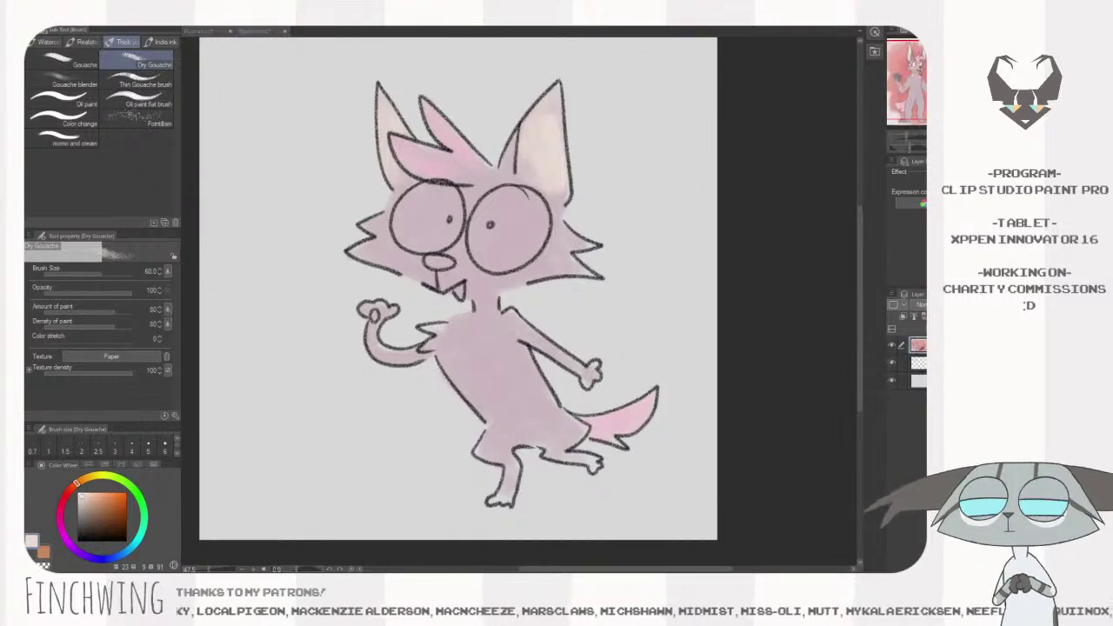
left_click(513, 159)
mouse_move(513, 166)
left_mouse_down()
mouse_move(513, 146)
mouse_move(503, 169)
mouse_move(422, 151)
mouse_move(491, 167)
left_mouse_up()
- Touch up the ear and hair colours with sampled tones and tint the cheek tuft beside the larger eye pink
left_click(453, 135, "alt")
left_click_drag(580, 229, 572, 255)
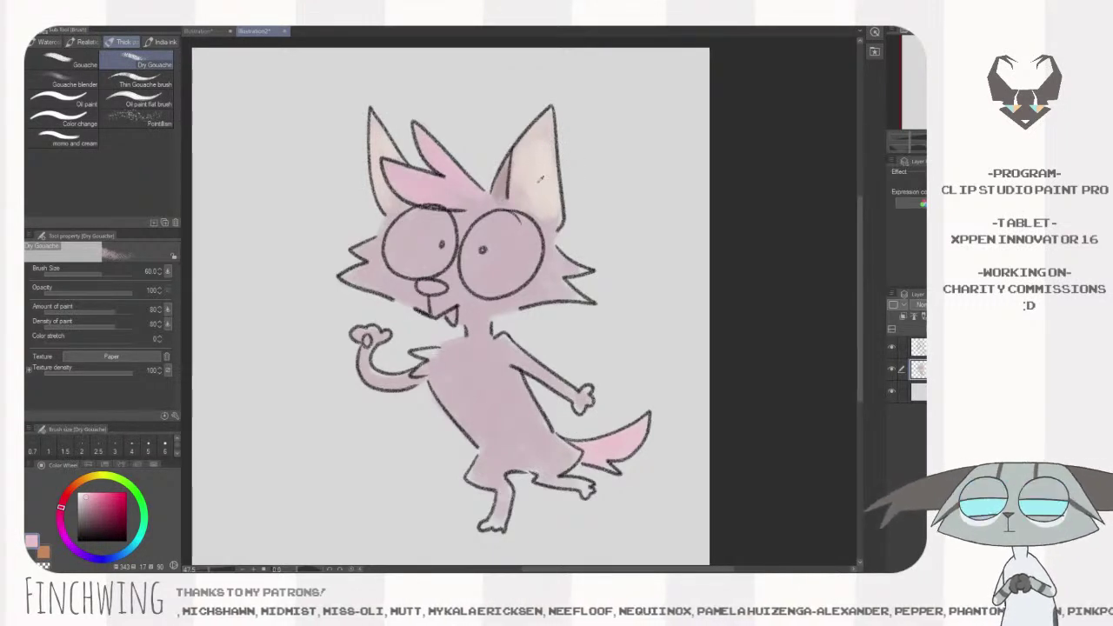
left_click(541, 180, "alt")
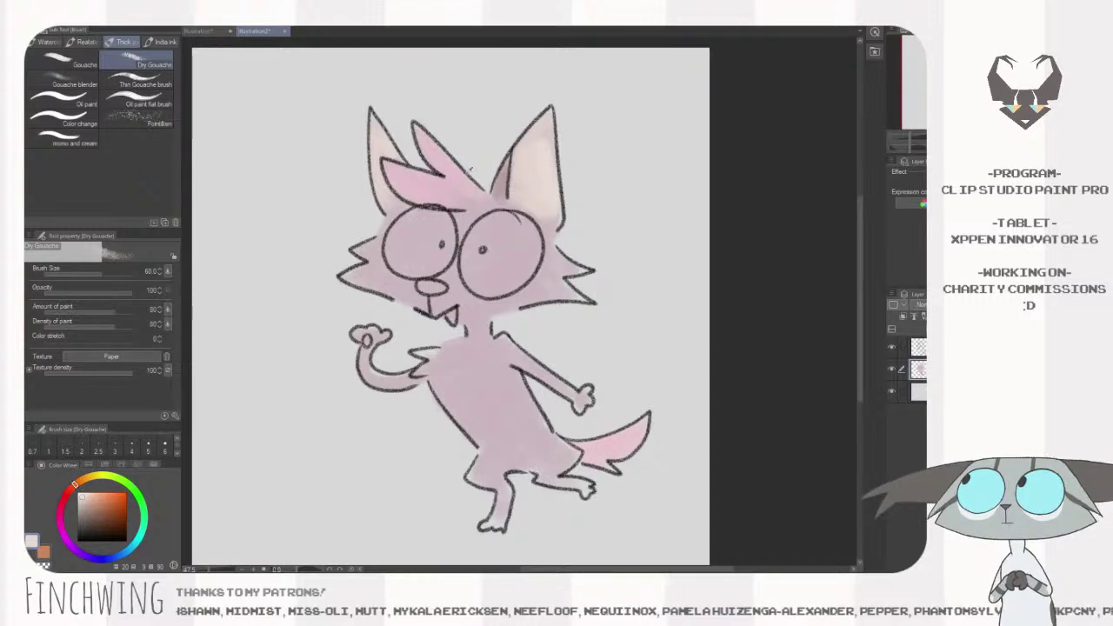
left_click(422, 170, "alt")
left_click(440, 180, "alt")
mouse_move(565, 245)
left_mouse_down()
mouse_move(552, 252)
mouse_move(554, 279)
left_mouse_up()
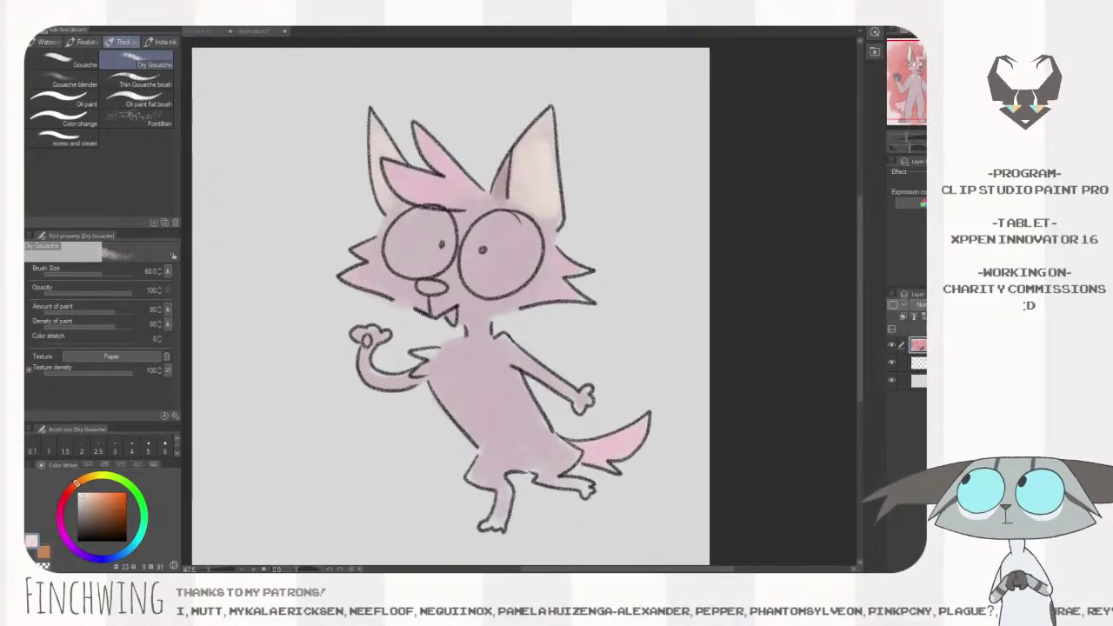
- Paint two short cream streaks on the upper chest and reduce the brush size to 30
left_click_drag(493, 356, 494, 341)
key("[")
key("[")
key("[")
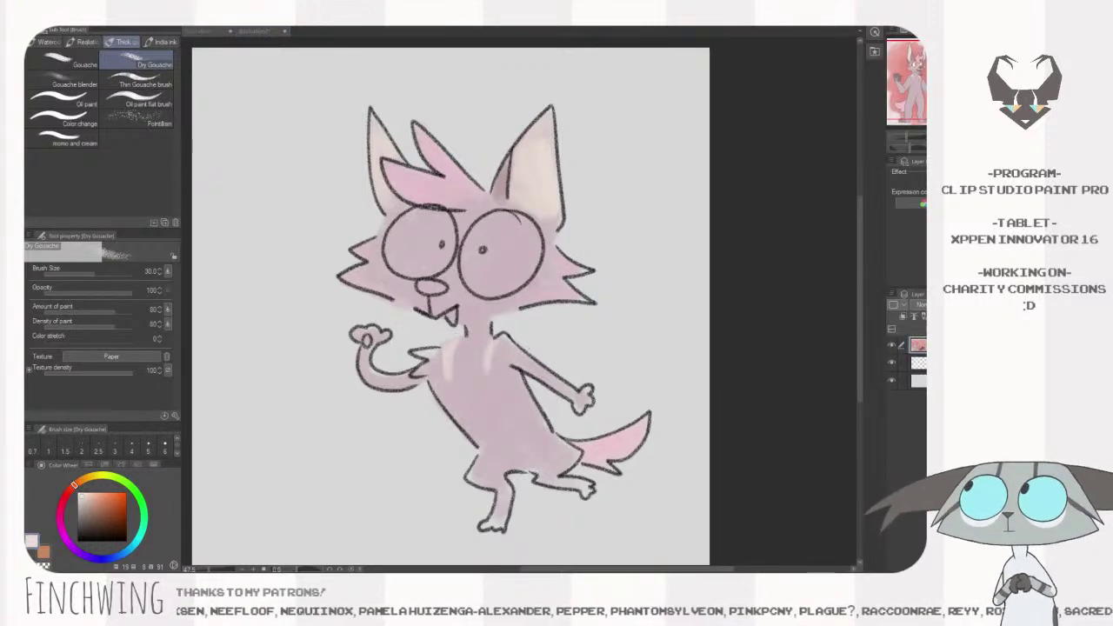
- Paint both hands a darker dusty mauve with the size 30 brush
left_click(369, 338, "alt")
mouse_move(359, 335)
left_mouse_down()
mouse_move(382, 334)
mouse_move(367, 340)
left_mouse_up()
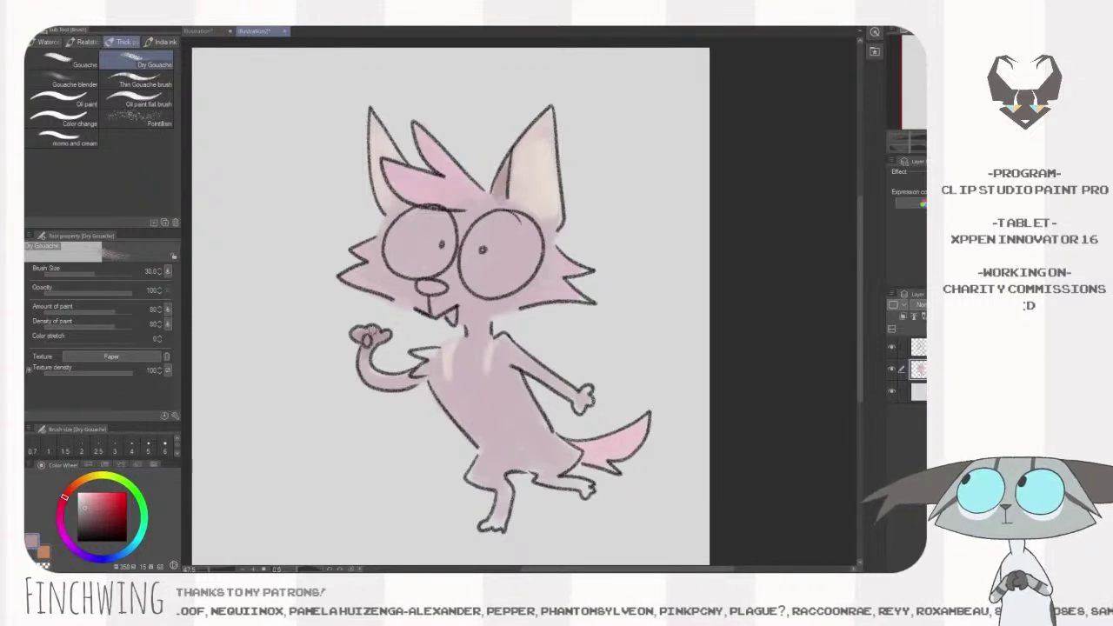
mouse_move(579, 404)
left_mouse_down()
mouse_move(585, 391)
mouse_move(577, 402)
mouse_move(589, 401)
left_mouse_up()
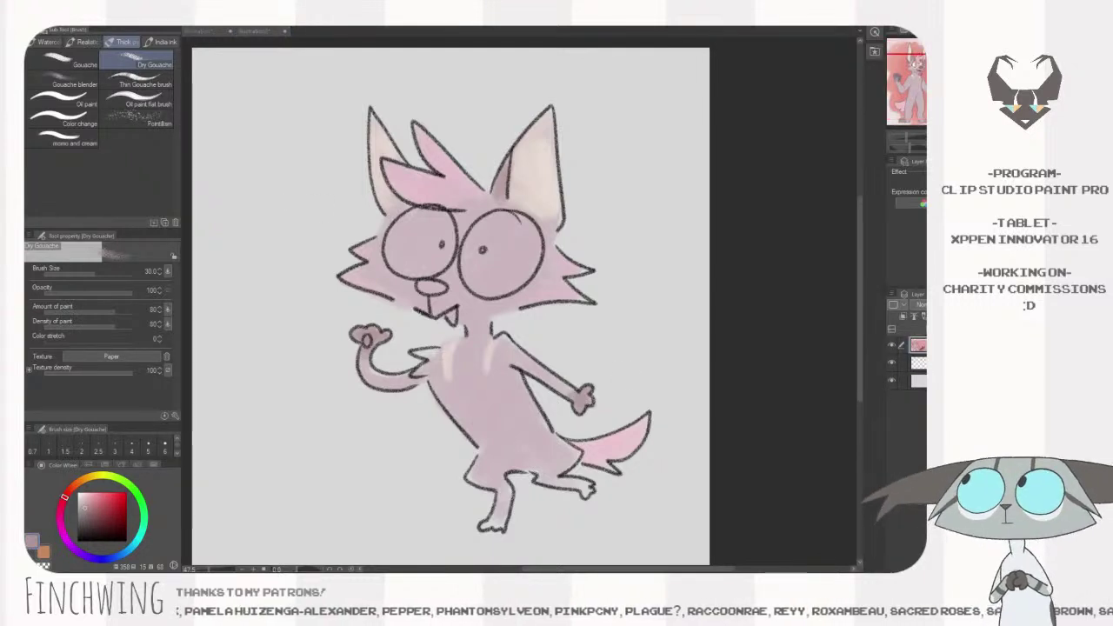
- Paint both feet in the same dusty mauve, enlarging the brush to 50
left_click(489, 521)
left_click_drag(488, 522, 502, 518)
key("bracketright")
key("bracketright")
key("bracketright")
key("bracketleft")
left_click_drag(590, 489, 573, 482)
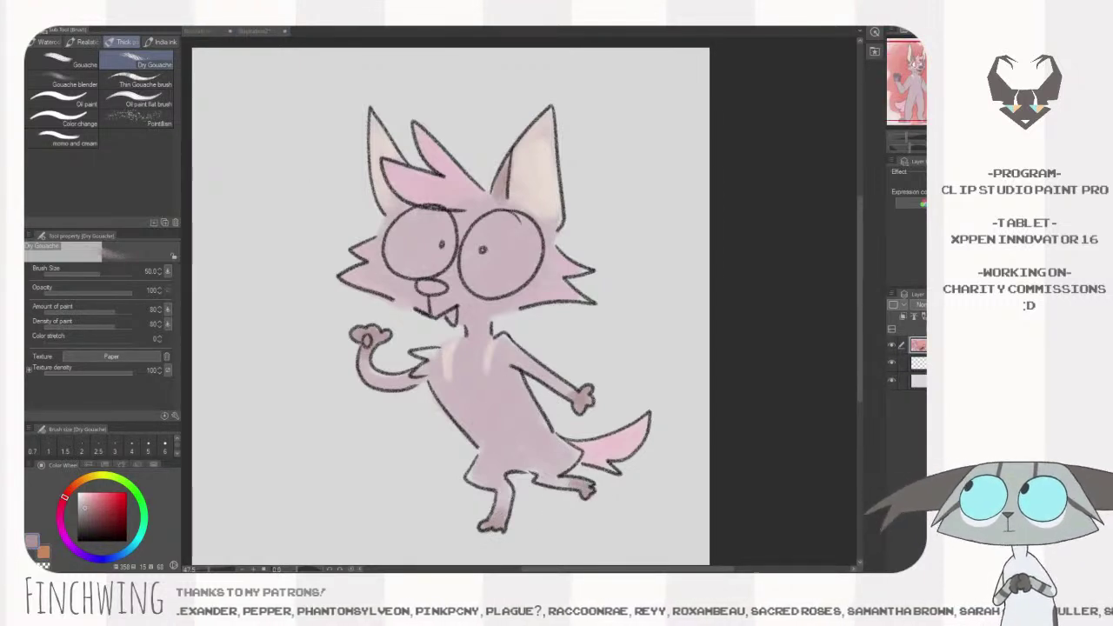
- Color the raised hand's paw pad, the nose and the mouth a muted purple at brush size 30
left_click(373, 353)
left_click_drag(367, 343, 366, 338)
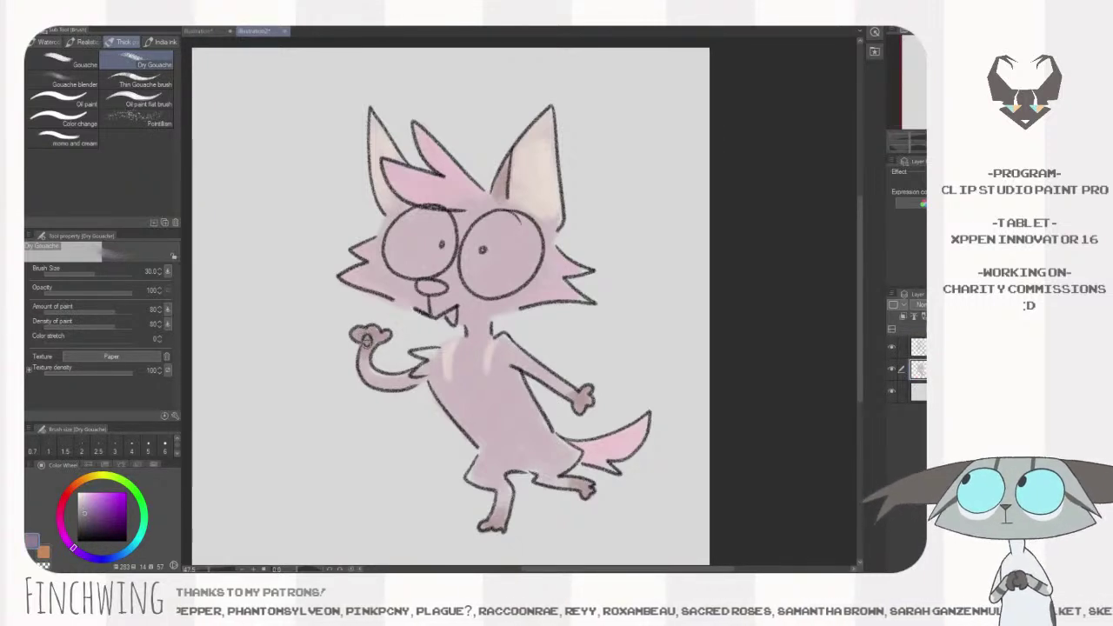
left_click_drag(427, 284, 440, 290)
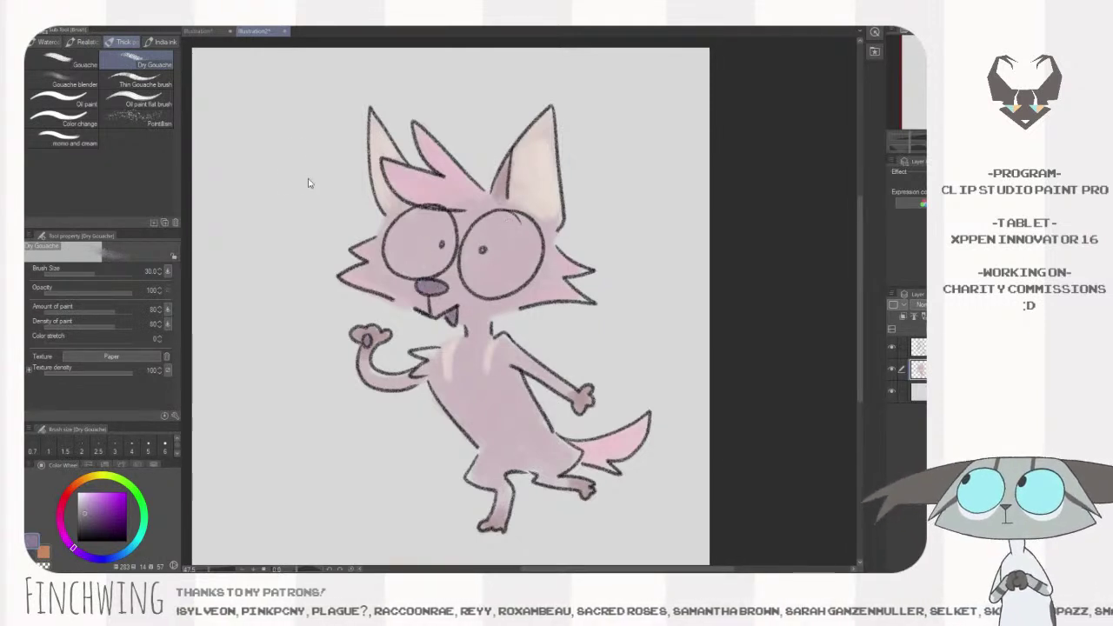
left_click(337, 194)
key("ctrl+space")
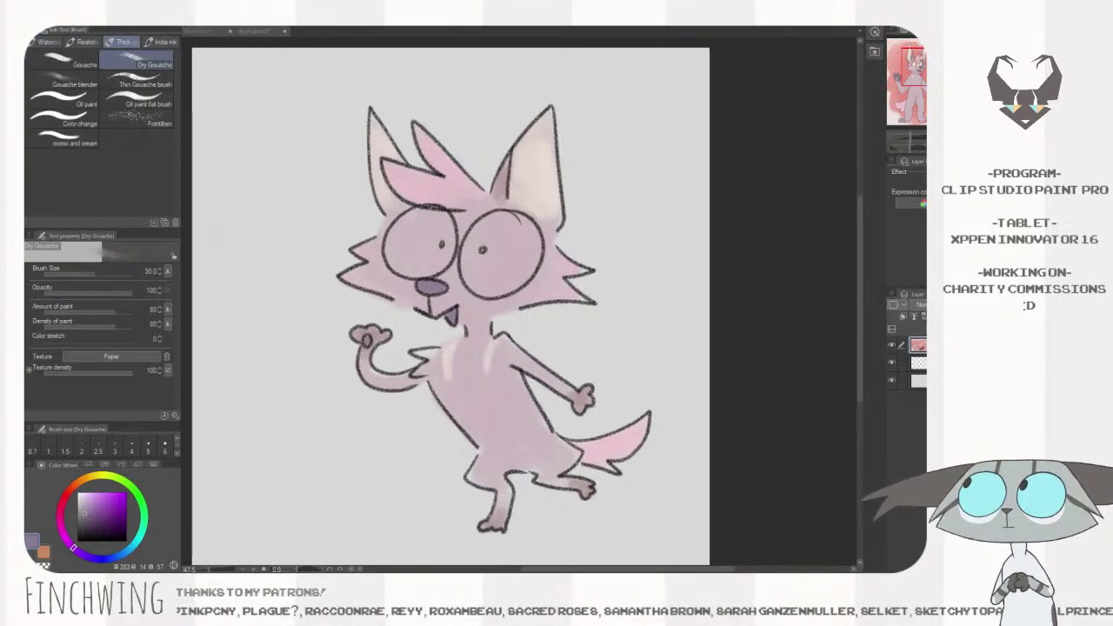
- Fill both eyes with pink, finishing with the brush at size 60
key("alt")
left_click(433, 227)
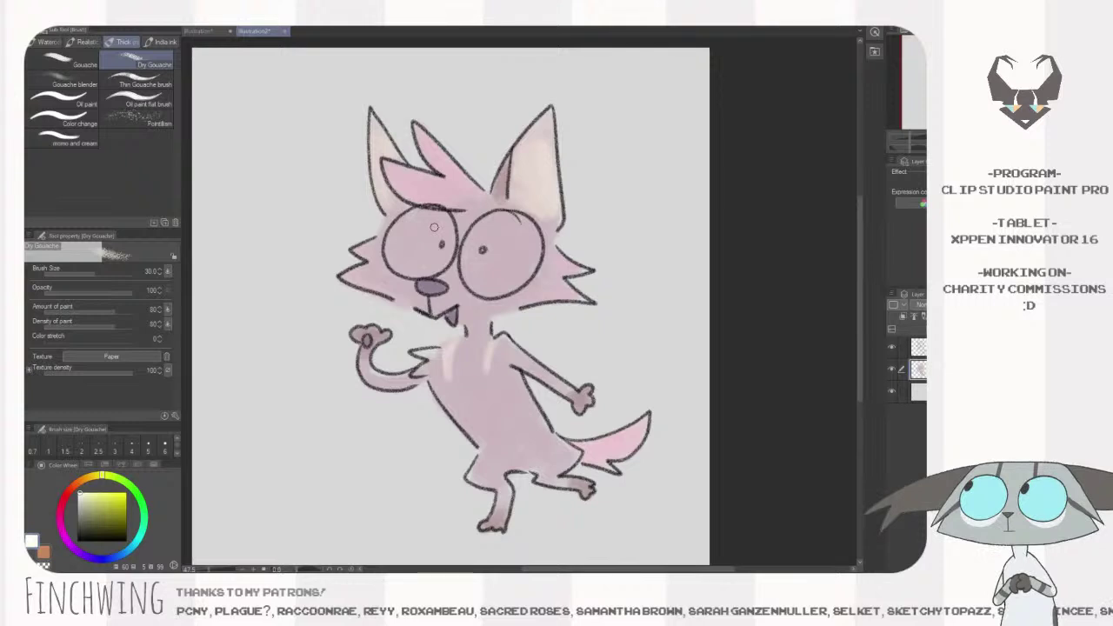
left_click(62, 505)
left_click(91, 498)
key("]")
key("]")
key("]")
key("]")
key("]")
key("]")
mouse_move(434, 229)
left_mouse_down()
mouse_move(438, 244)
mouse_move(438, 227)
mouse_move(417, 216)
mouse_move(414, 271)
left_mouse_up()
key("[")
key("[")
key("[")
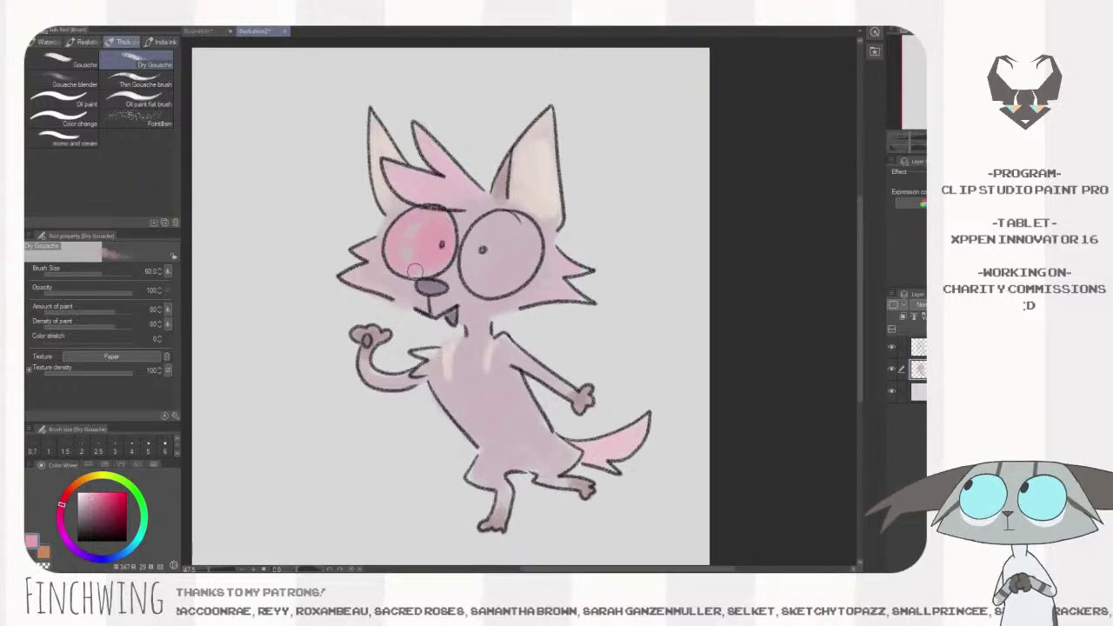
left_click_drag(478, 235, 495, 265)
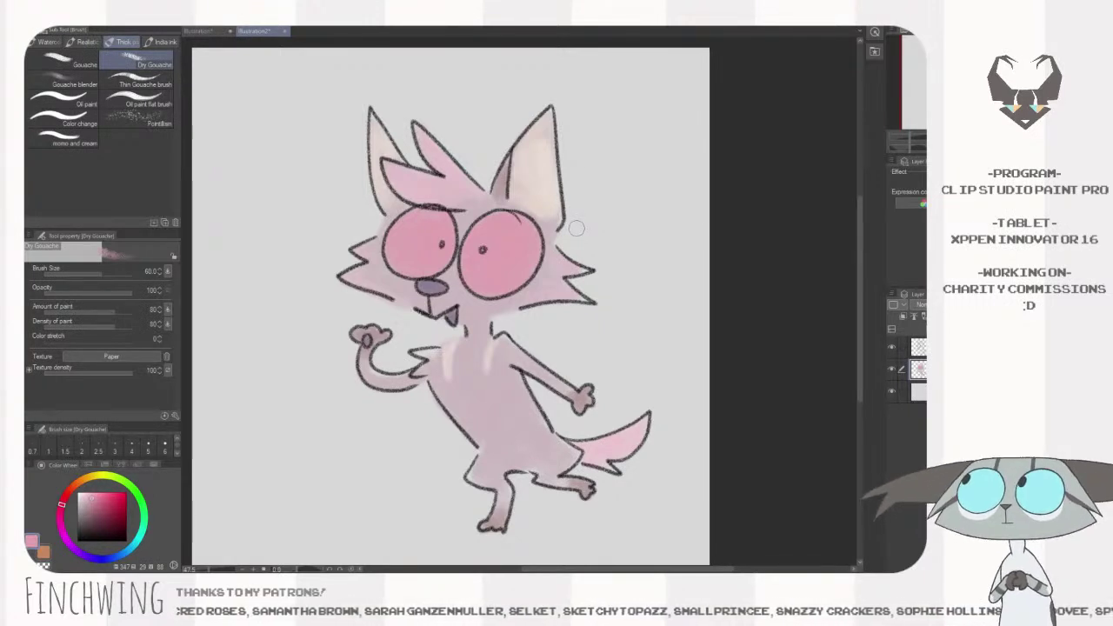
- Try painting off-white areas along the outer sides of both eyes, and undo the strokes
left_click(200, 31)
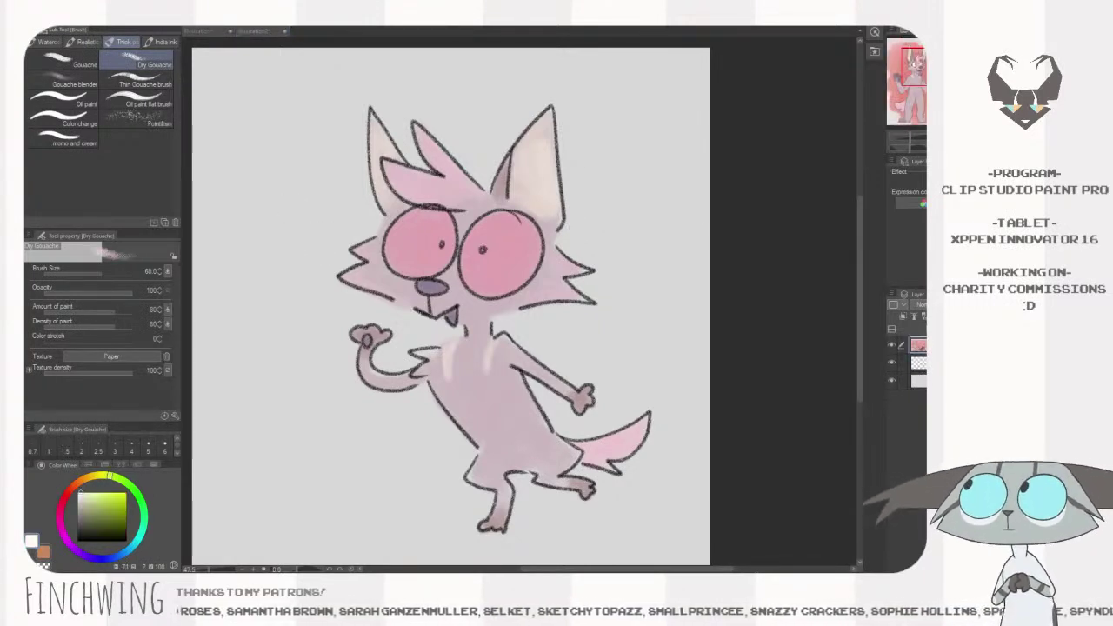
left_click(420, 215)
left_click_drag(420, 215, 404, 267)
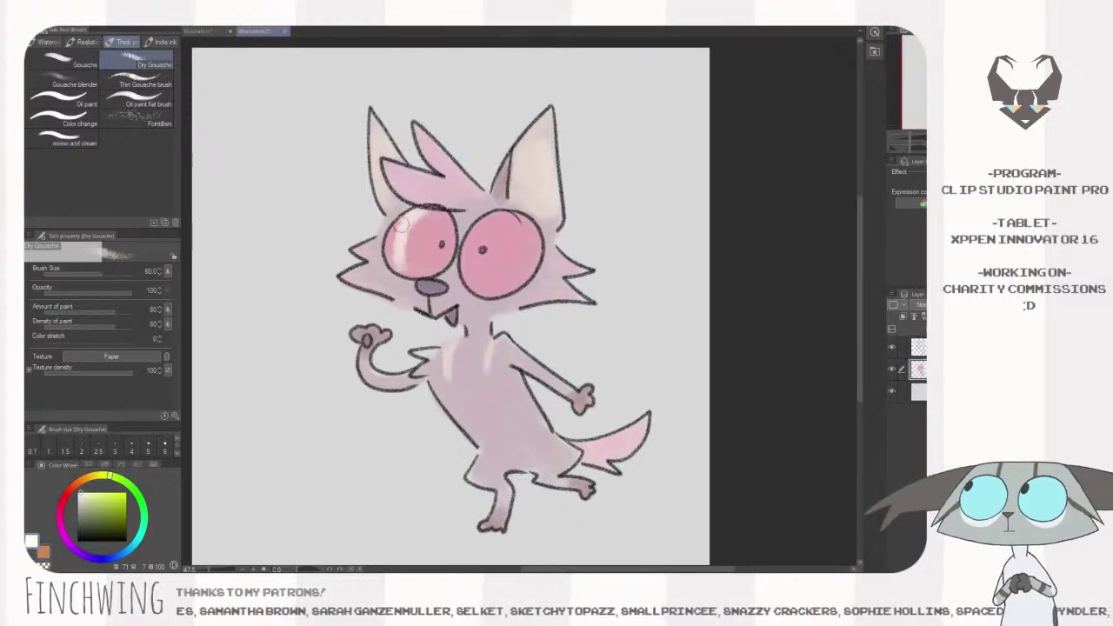
left_click_drag(399, 224, 401, 265)
left_click_drag(513, 220, 523, 280)
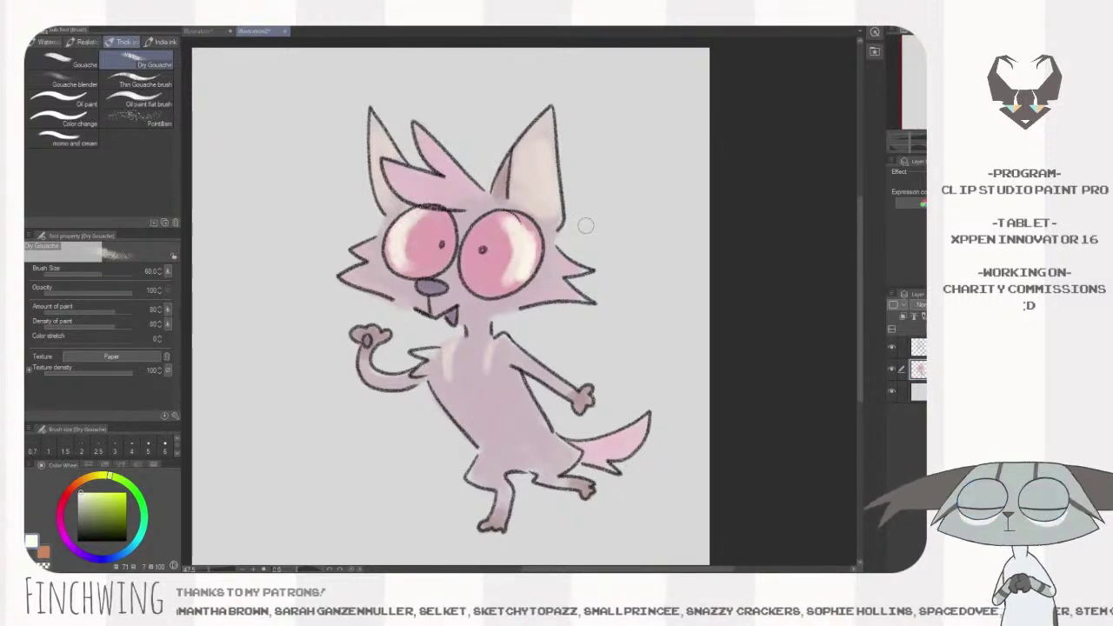
key("ctrl+z")
key("ctrl+z")
key("ctrl+z")
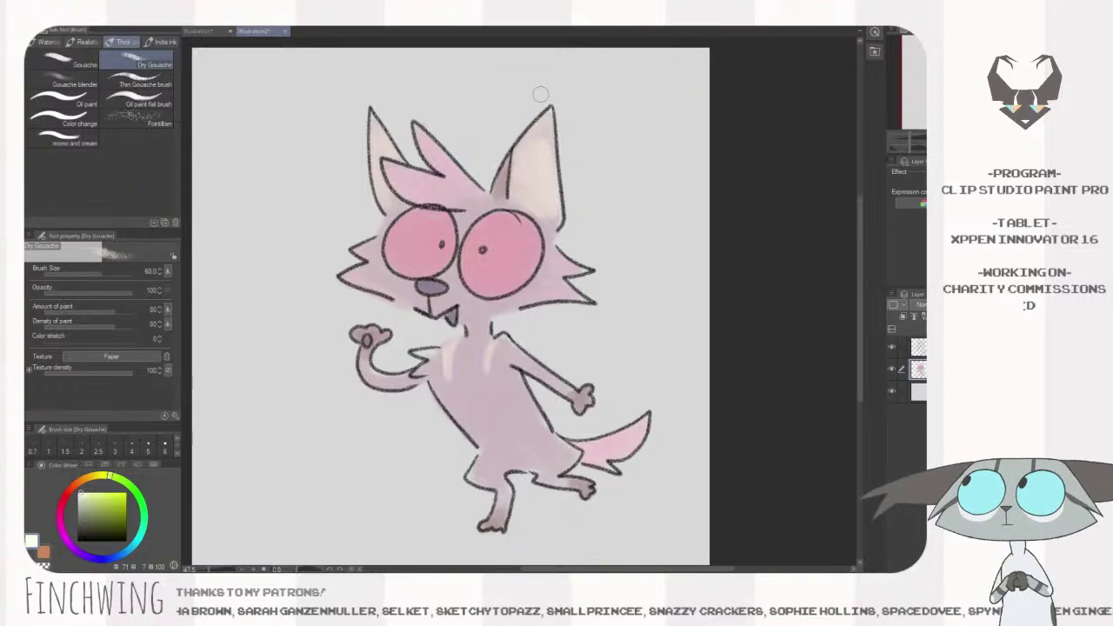
- Add a new layer, move it above the line art and reduce the brush size to 20
key("ctrl+Tab")
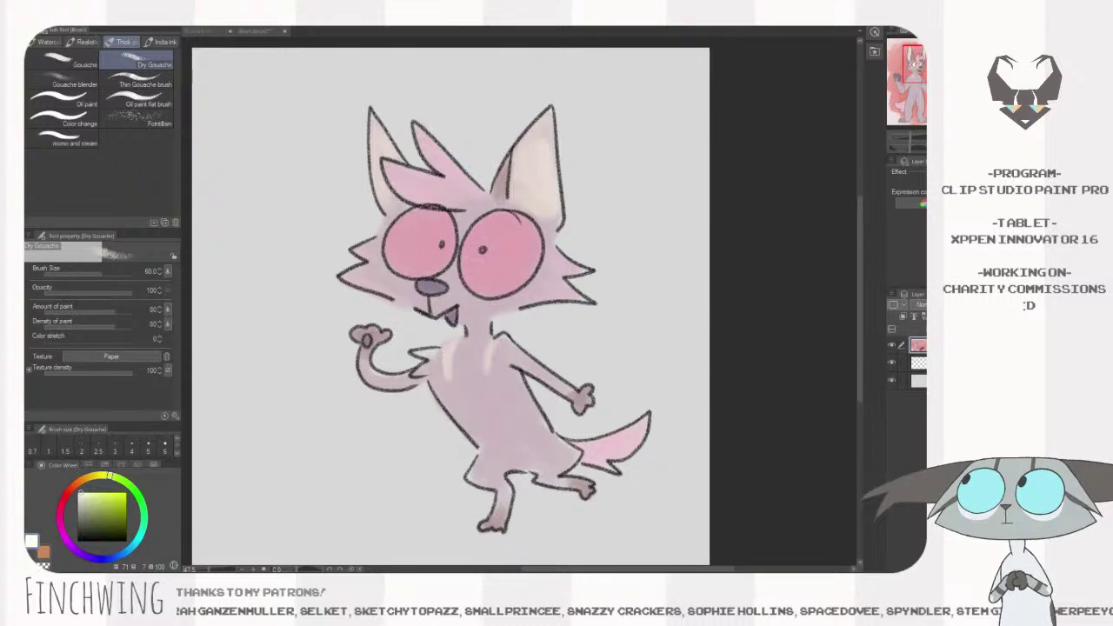
left_click(733, 471)
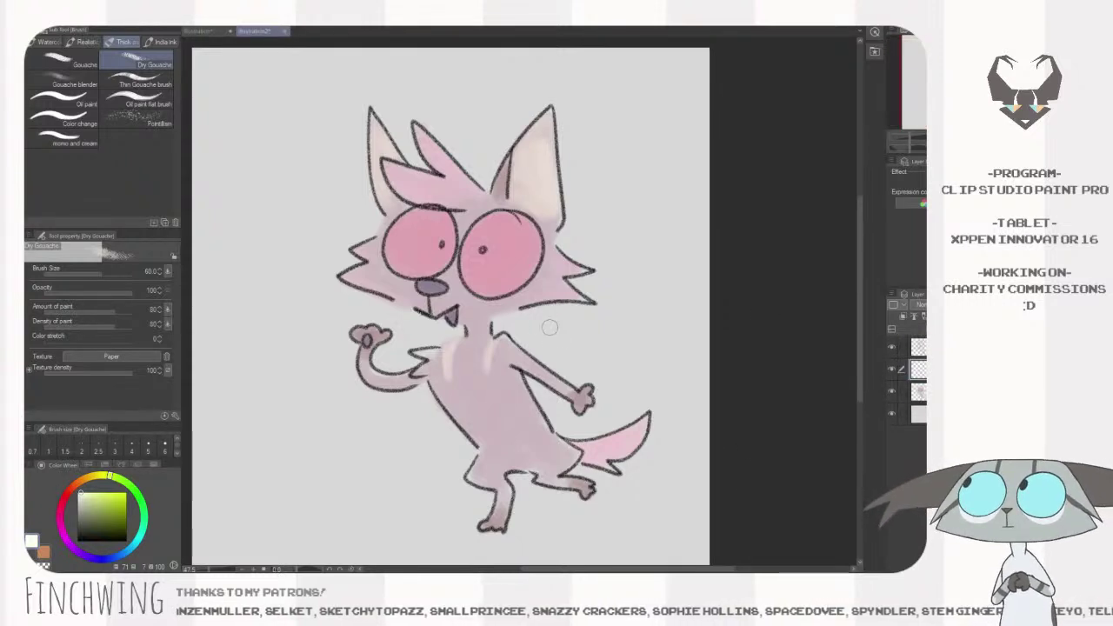
left_click_drag(918, 369, 918, 337)
key("[")
key("[")
key("[")
key("[")
key("[")
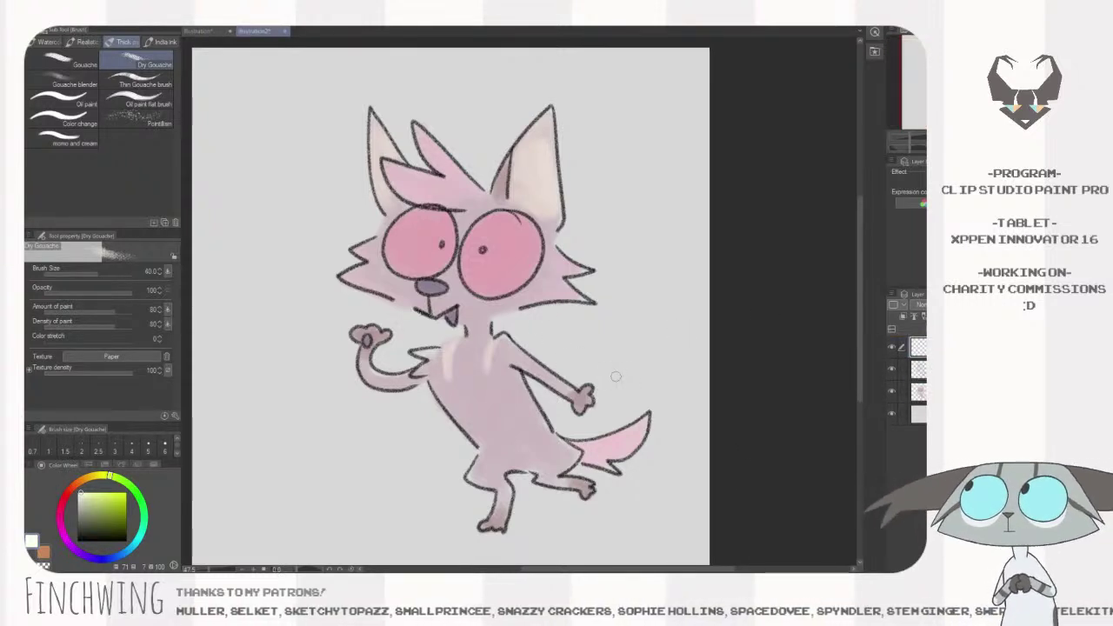
- Try drawing a thin white ring inside the larger eye at brush size 20, and undo it
left_click(201, 31)
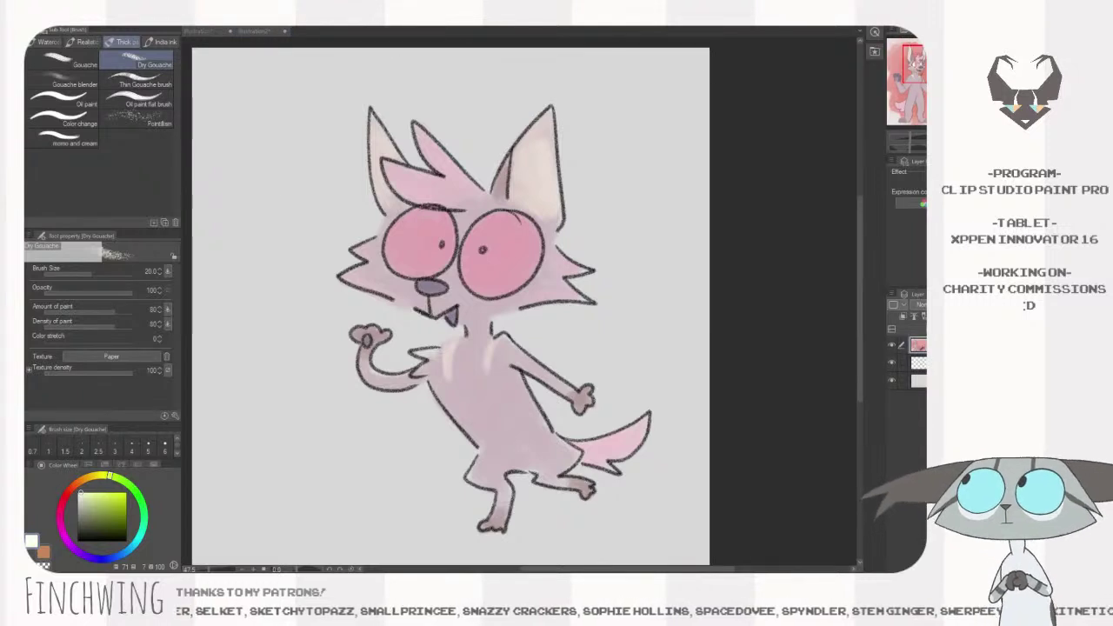
left_click(75, 484)
left_click(89, 492)
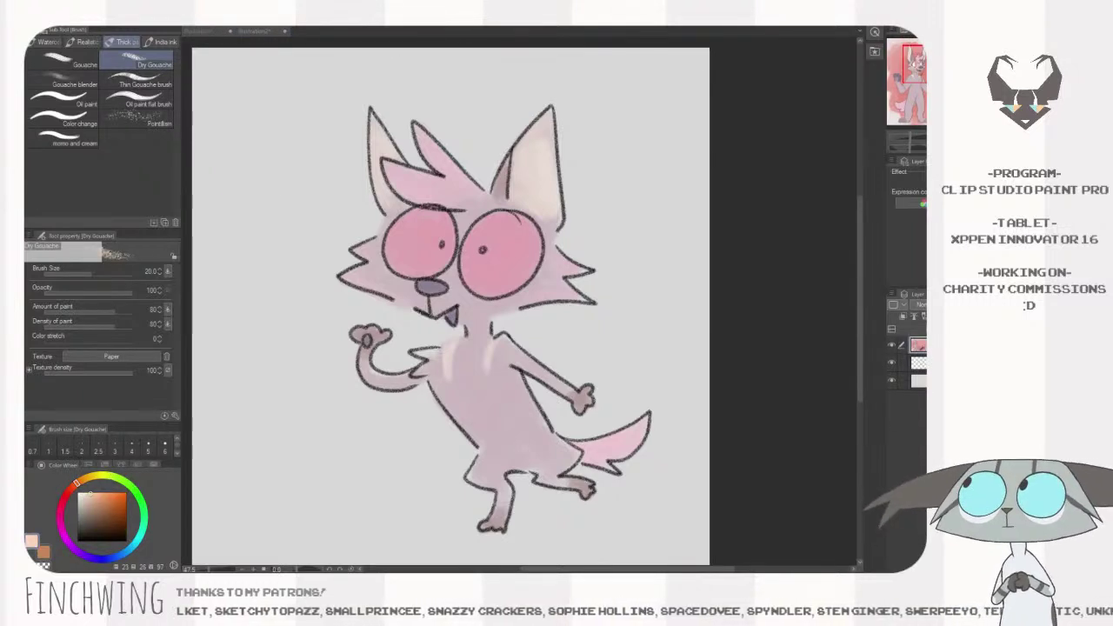
left_click(461, 251)
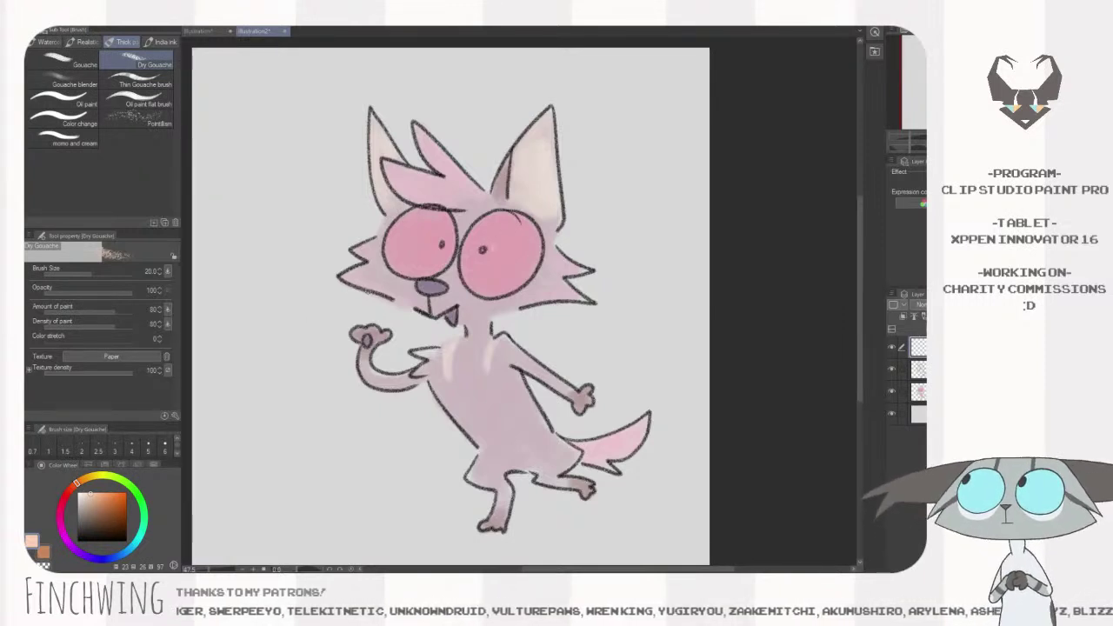
left_click_drag(92, 495, 67, 475)
mouse_move(495, 230)
left_mouse_down()
mouse_move(475, 274)
mouse_move(509, 255)
mouse_move(518, 230)
left_mouse_up()
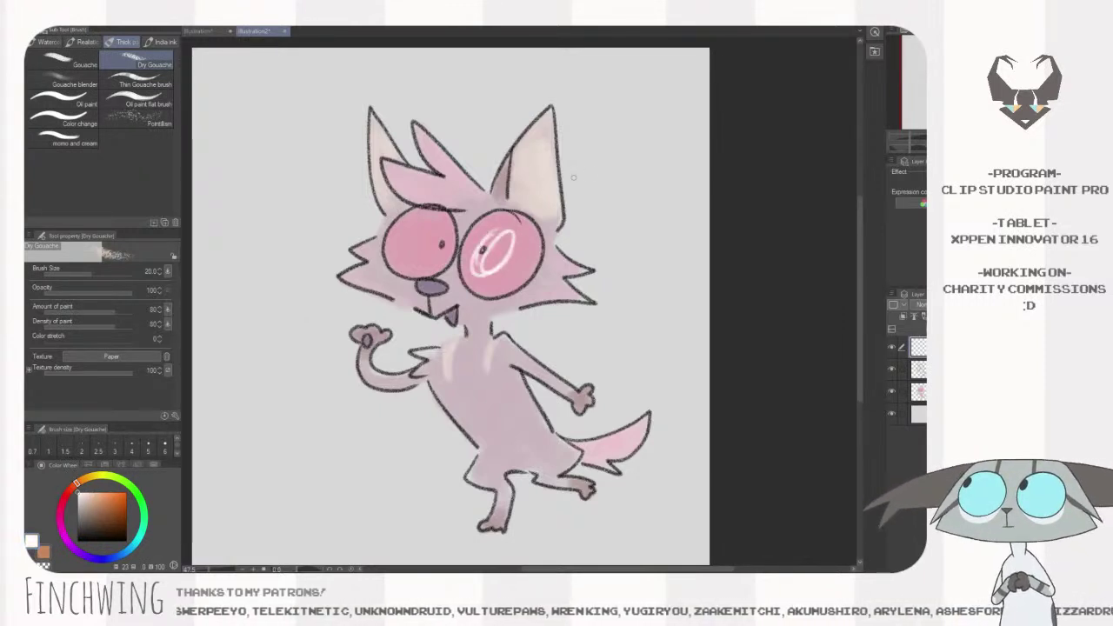
key("ctrl+z")
key("ctrl+z")
- Switch to the base color layer and fill the larger eye solid white with an enlarged brush
left_click(918, 392)
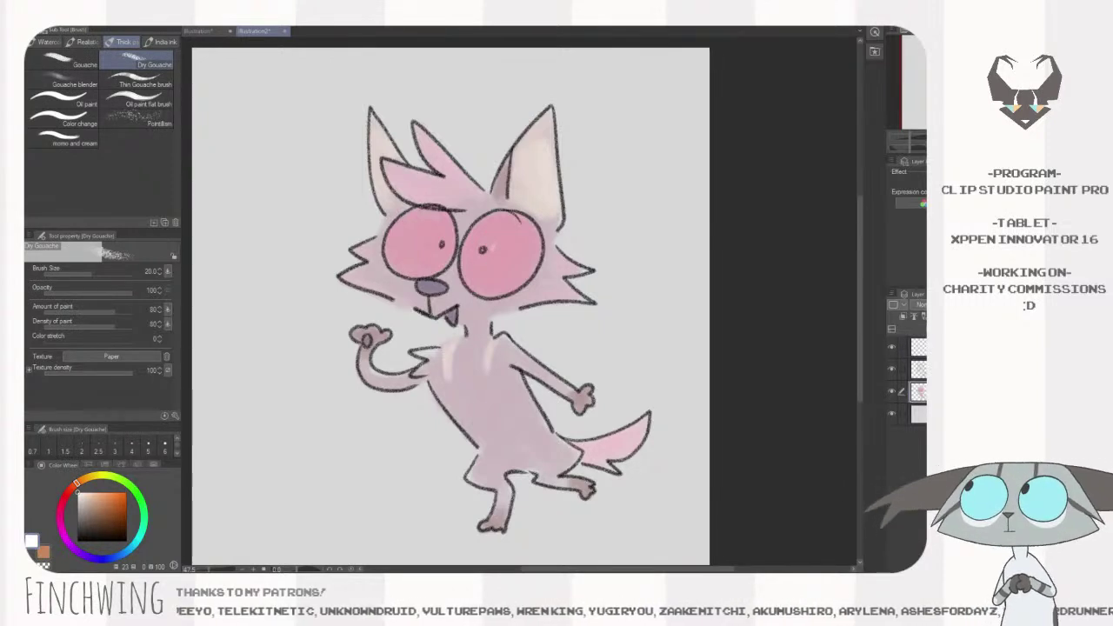
key("bracketright")
key("bracketright")
key("bracketright")
key("bracketright")
mouse_move(490, 239)
left_mouse_down()
mouse_move(478, 275)
mouse_move(504, 266)
mouse_move(484, 262)
mouse_move(511, 265)
mouse_move(474, 274)
mouse_move(532, 265)
mouse_move(527, 238)
mouse_move(502, 227)
mouse_move(507, 210)
mouse_move(527, 232)
mouse_move(499, 215)
mouse_move(472, 272)
mouse_move(470, 240)
mouse_move(488, 235)
mouse_move(509, 252)
mouse_move(520, 233)
mouse_move(490, 220)
mouse_move(481, 264)
mouse_move(509, 270)
mouse_move(520, 229)
mouse_move(504, 226)
mouse_move(478, 248)
mouse_move(476, 288)
mouse_move(512, 278)
left_mouse_up()
key("bracketleft")
key("bracketleft")
key("bracketleft")
- Fill the smaller eye solid white as well, and set the brush size to 40
key("bracketright")
key("bracketright")
key("bracketright")
key("bracketright")
mouse_move(434, 217)
left_mouse_down()
mouse_move(390, 251)
mouse_move(394, 238)
mouse_move(406, 250)
mouse_move(445, 244)
mouse_move(445, 221)
mouse_move(435, 261)
mouse_move(445, 242)
mouse_move(422, 256)
mouse_move(437, 236)
mouse_move(407, 232)
mouse_move(407, 265)
mouse_move(440, 244)
mouse_move(418, 225)
mouse_move(413, 253)
mouse_move(444, 254)
left_mouse_up()
key("bracketleft")
key("bracketleft")
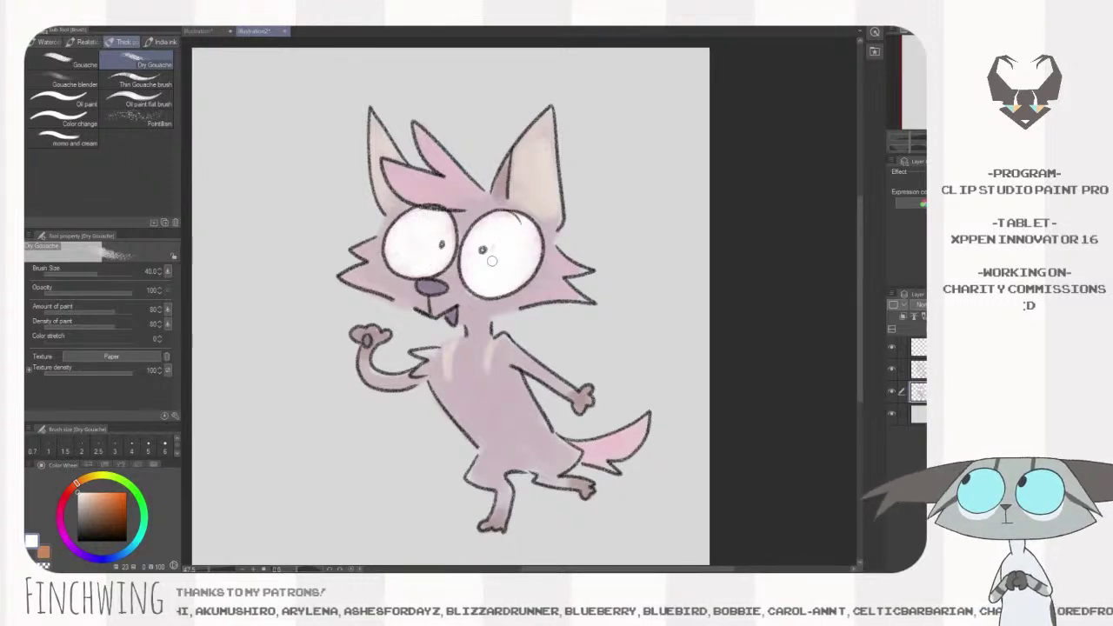
- On the top layer, draw a round peach glasses rim over the smaller eye with the Real pencil at size 20
left_click(918, 348)
key("p")
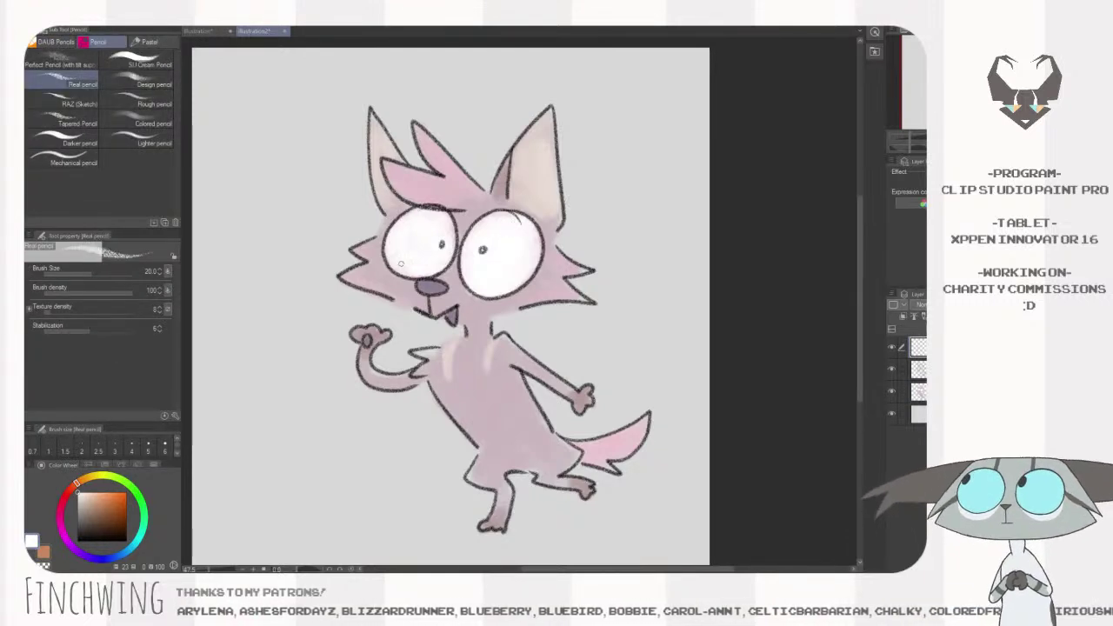
left_click(26, 113)
left_click(26, 113, "alt")
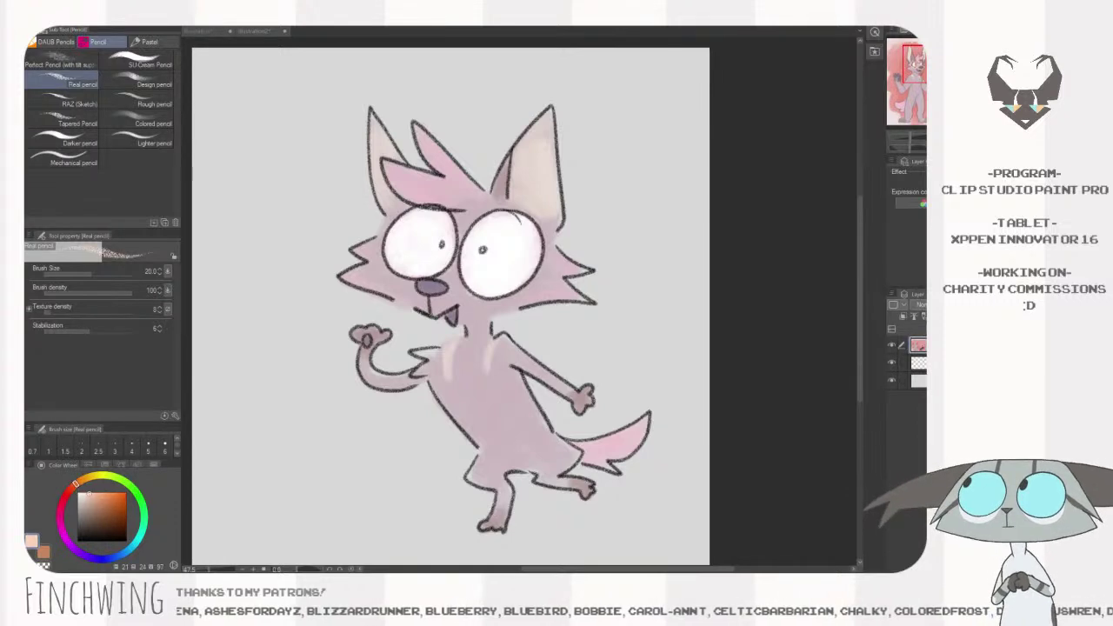
left_click(430, 219)
mouse_move(435, 209)
left_mouse_down()
mouse_move(388, 257)
mouse_move(416, 203)
mouse_move(433, 269)
mouse_move(430, 206)
mouse_move(453, 264)
mouse_move(475, 217)
left_mouse_up()
key("ctrl+z")
key("ctrl+z")
key("ctrl+z")
key("e")
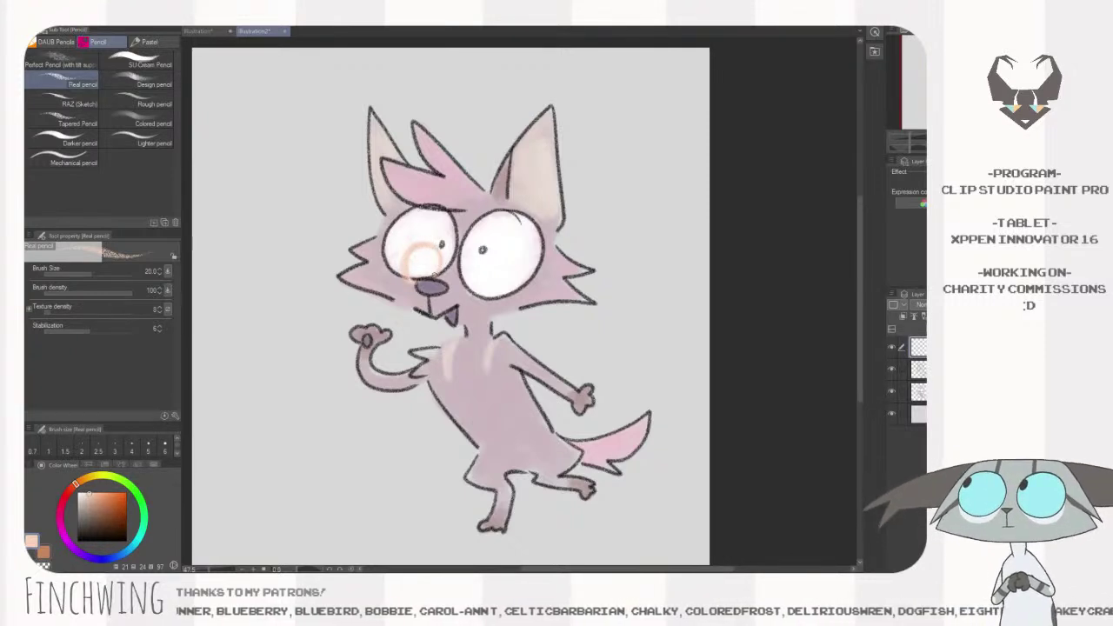
- Draw a matching peach glasses rim over the larger eye, join it to the other rim, and shade the frames with darker orange
mouse_move(466, 253)
left_mouse_down()
mouse_move(463, 289)
mouse_move(466, 250)
mouse_move(453, 262)
mouse_move(482, 285)
mouse_move(473, 249)
left_mouse_up()
left_click_drag(469, 289, 470, 249)
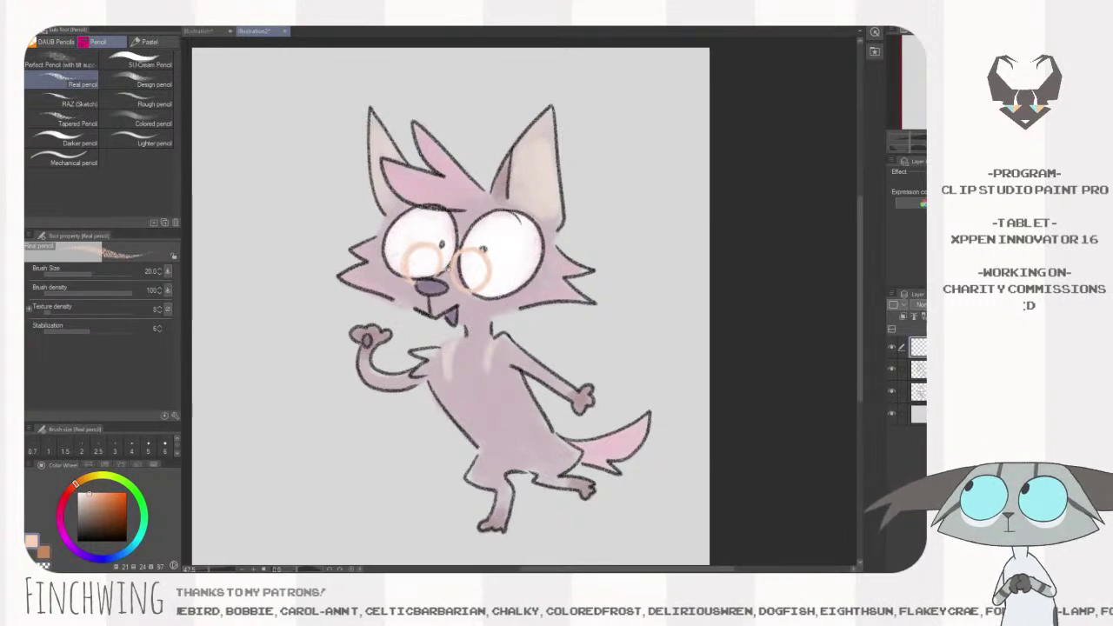
left_click_drag(103, 509, 109, 520)
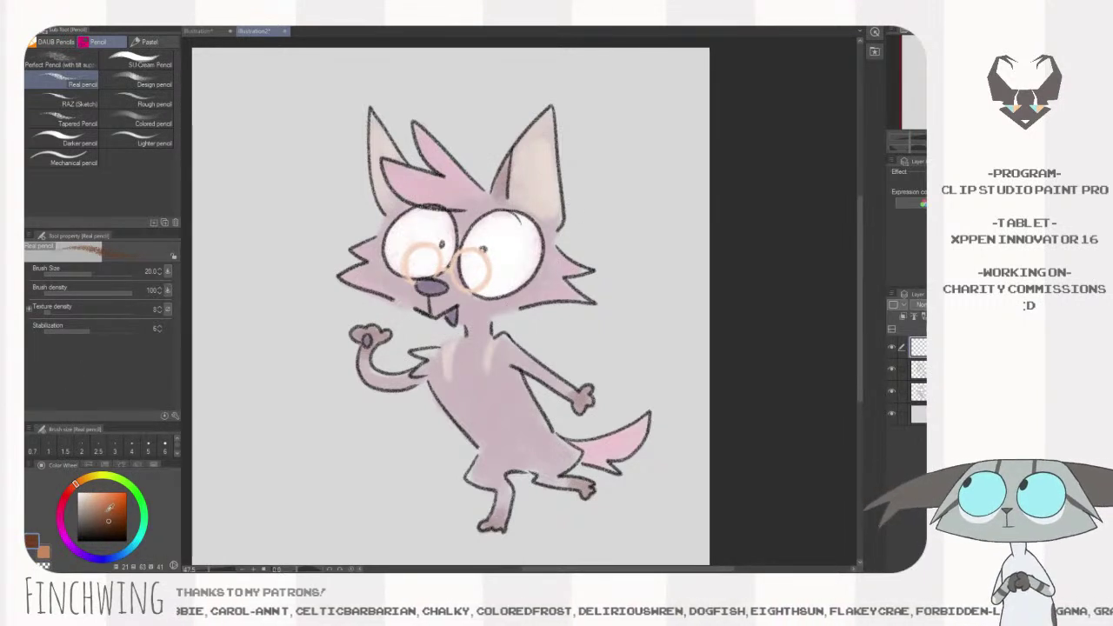
left_click_drag(451, 267, 480, 251)
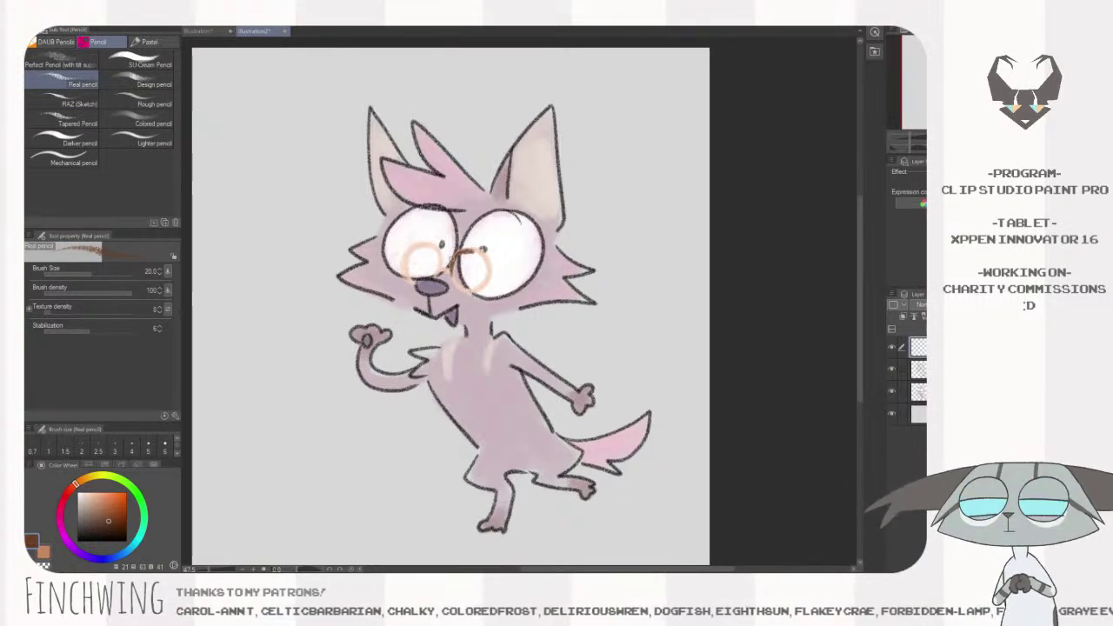
left_click(114, 505)
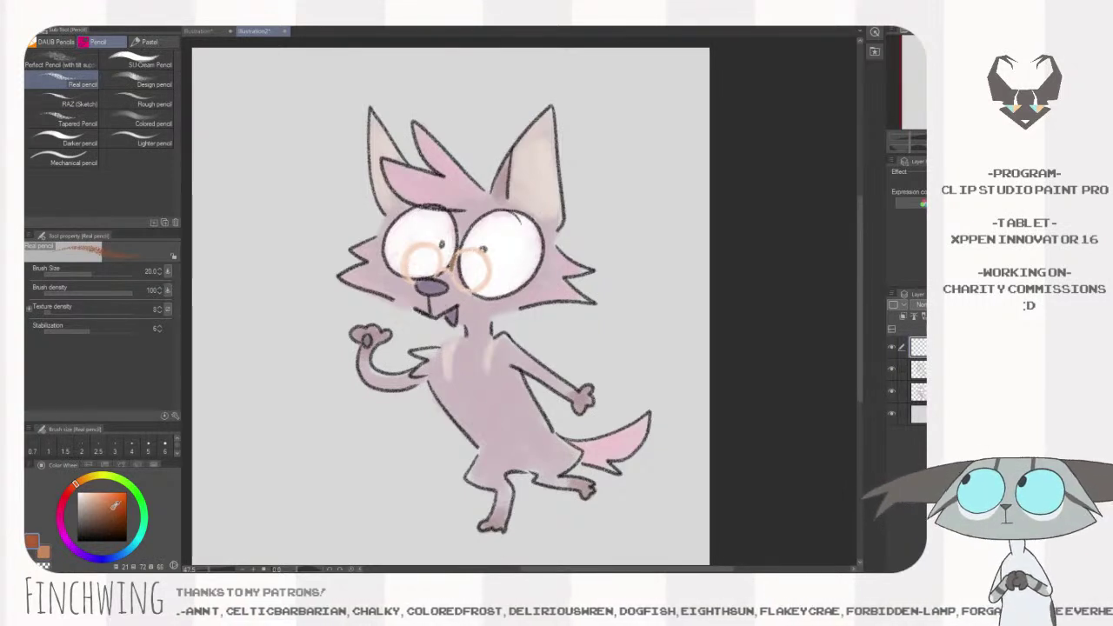
mouse_move(480, 252)
left_mouse_down()
mouse_move(451, 266)
mouse_move(465, 251)
mouse_move(489, 262)
mouse_move(405, 263)
mouse_move(406, 253)
mouse_move(405, 265)
left_mouse_up()
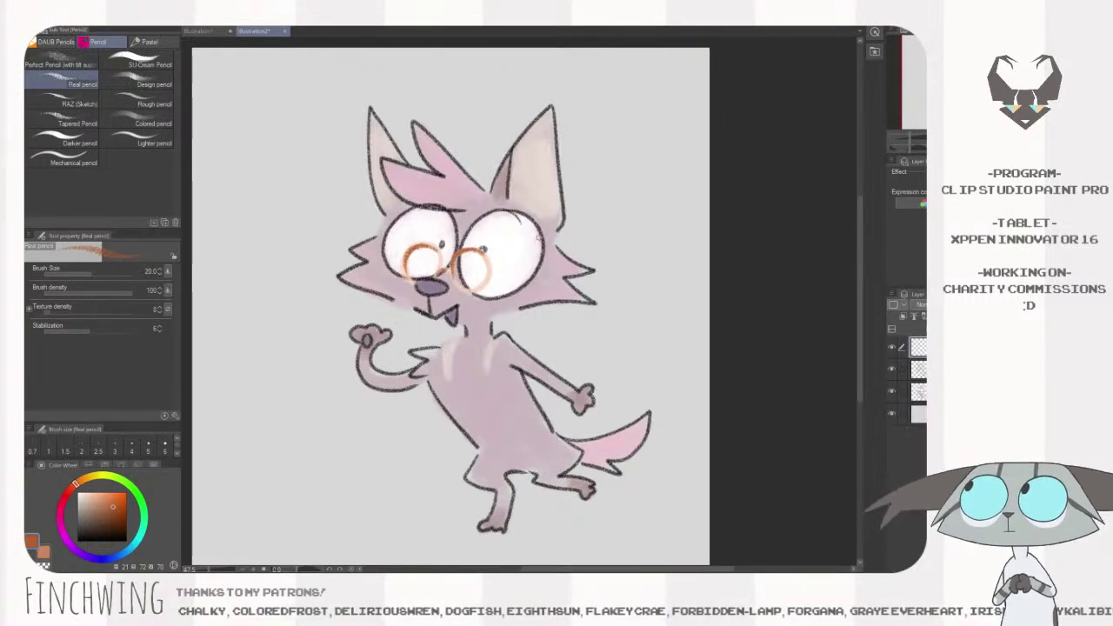
left_click_drag(539, 237, 536, 230)
- Add a new layer beneath the glasses frames and fill the smaller eye's lens with salmon at brush size 70
key("ctrl+shift+n")
left_click_drag(922, 347, 921, 379)
left_click(83, 480)
left_click(114, 495)
left_click(72, 486)
left_click(103, 494)
left_click(97, 492)
key("bracketright")
key("bracketright")
key("bracketright")
key("bracketright")
key("bracketright")
key("bracketright")
left_click_drag(420, 253, 424, 250)
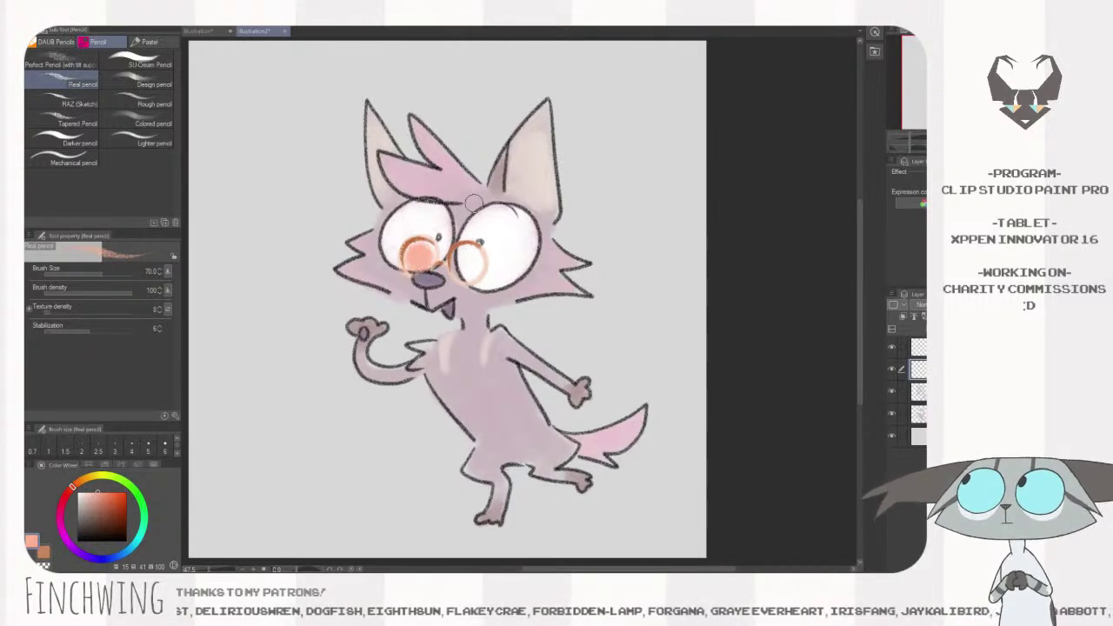
- Fill both lenses with the pink sampled from the hair, and lower the lens layer's opacity
left_click(449, 175, "alt")
left_click_drag(419, 254, 477, 260)
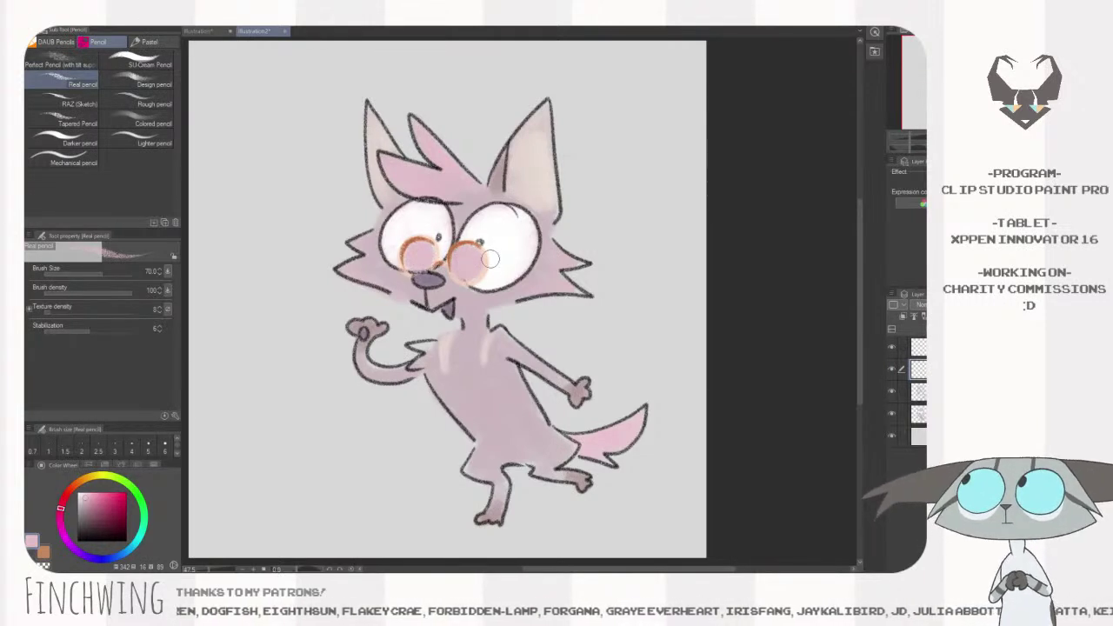
left_click(982, 305)
left_click(991, 305)
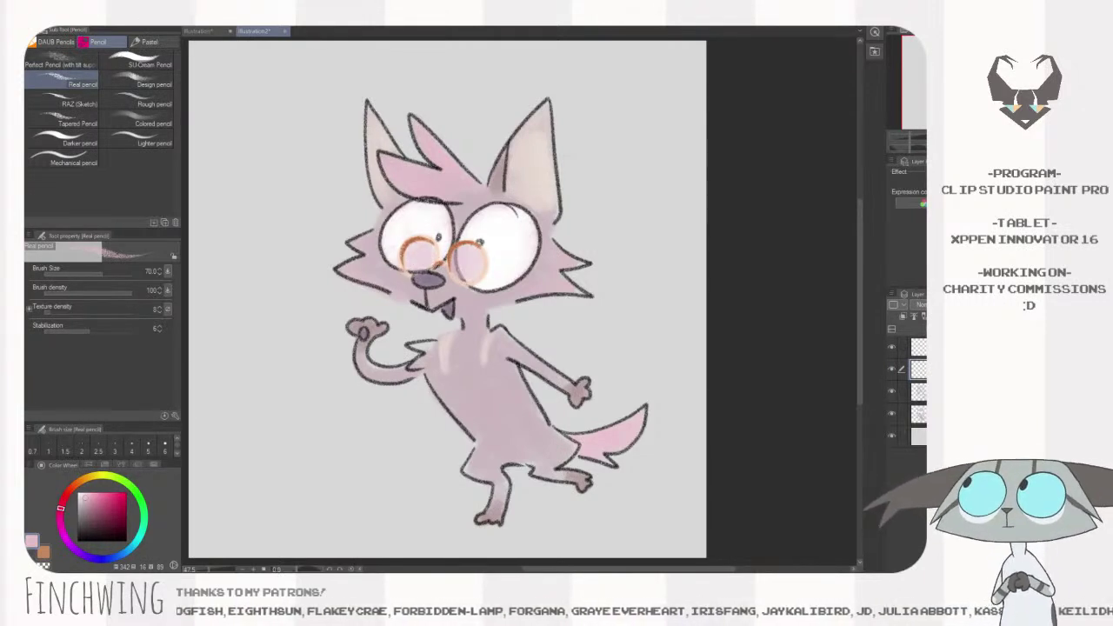
- On the line art layer, recolor the character's outlines a softer dark purple with the Real pencil at size 250
left_click(892, 391)
left_click(892, 391)
left_click(920, 392)
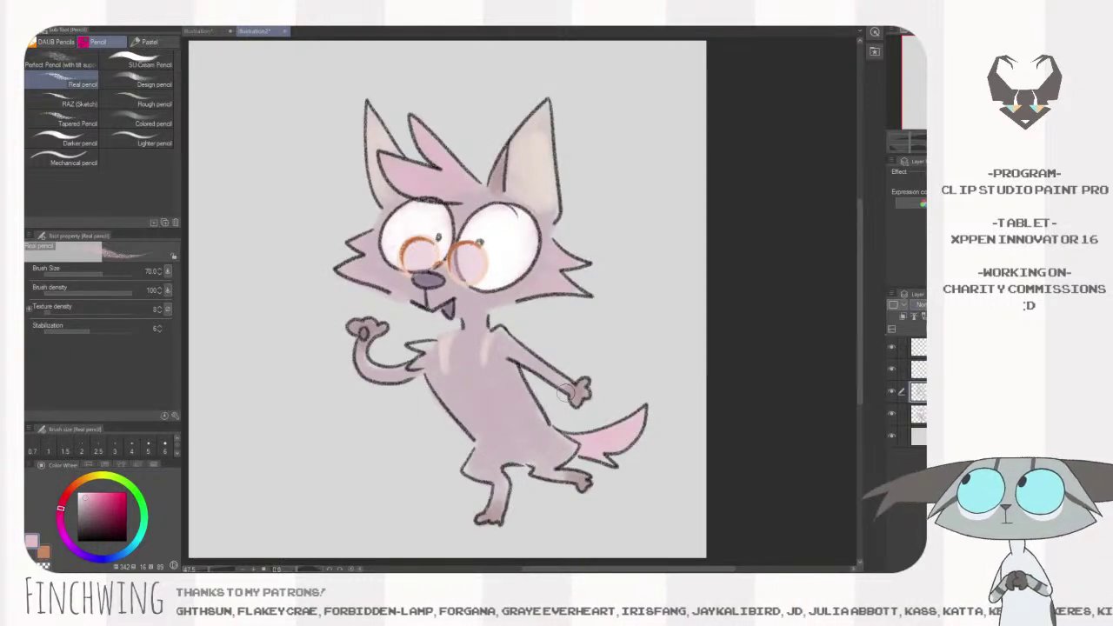
left_click(109, 520)
left_click(102, 524)
key("bracketright")
key("bracketright")
mouse_move(422, 199)
left_mouse_down()
mouse_move(330, 308)
mouse_move(512, 243)
mouse_move(507, 175)
mouse_move(562, 179)
mouse_move(467, 196)
left_mouse_up()
left_click(95, 530)
left_click(93, 528)
mouse_move(371, 294)
left_mouse_down()
mouse_move(419, 350)
mouse_move(514, 546)
mouse_move(546, 327)
mouse_move(648, 337)
left_mouse_up()
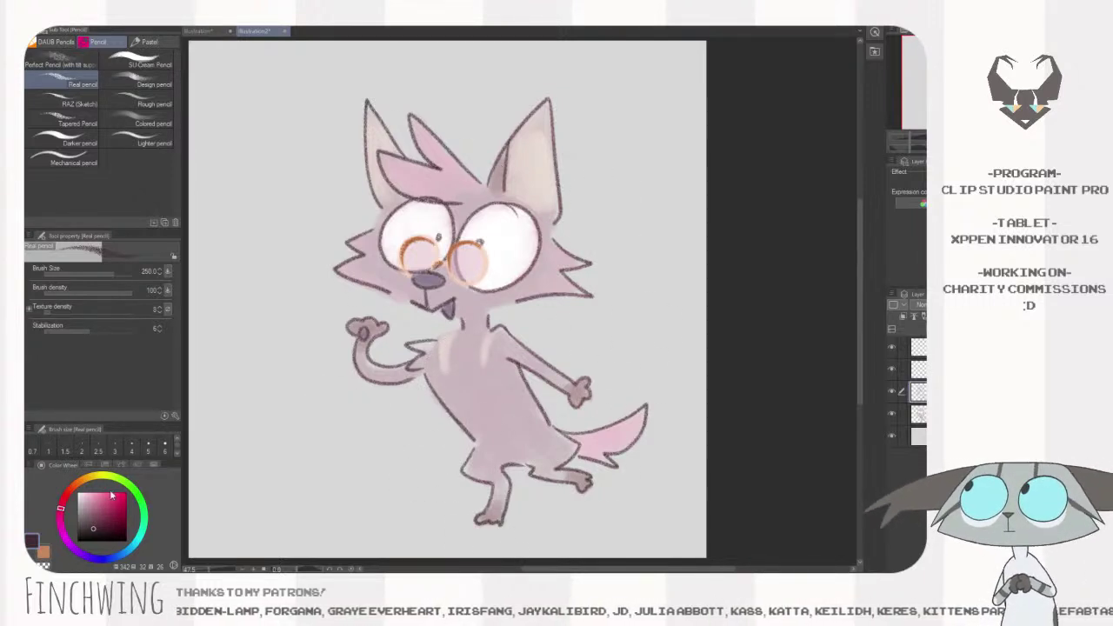
left_click(90, 530)
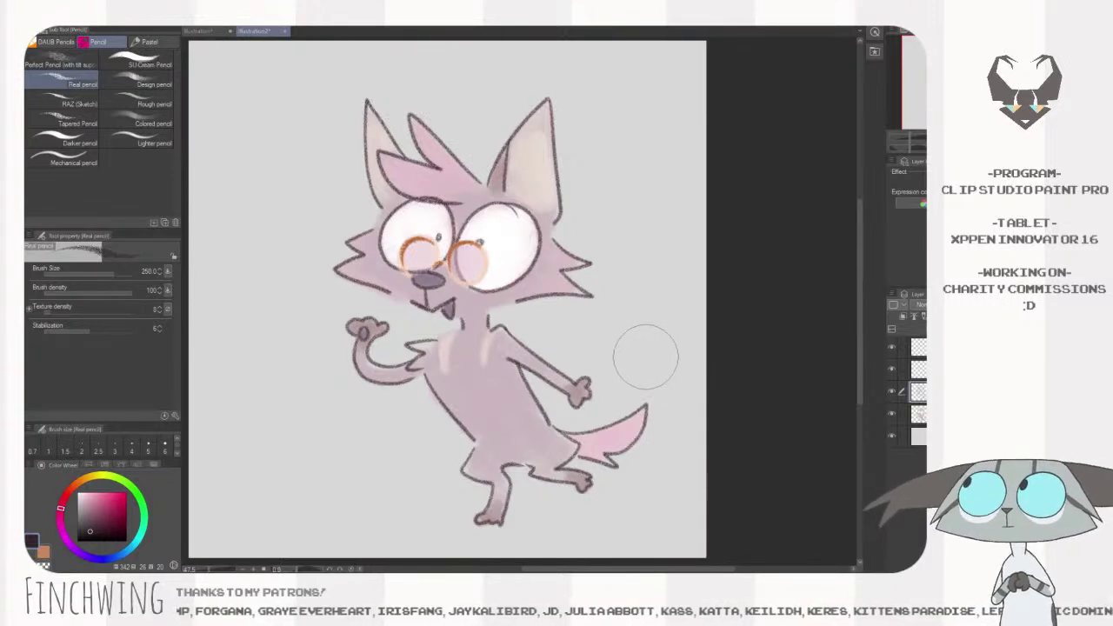
- Crop the canvas to a tighter frame around the whole character
scroll(642, 365, "down", 3)
key("ctrl+alt+c")
left_click_drag(440, 202, 490, 210)
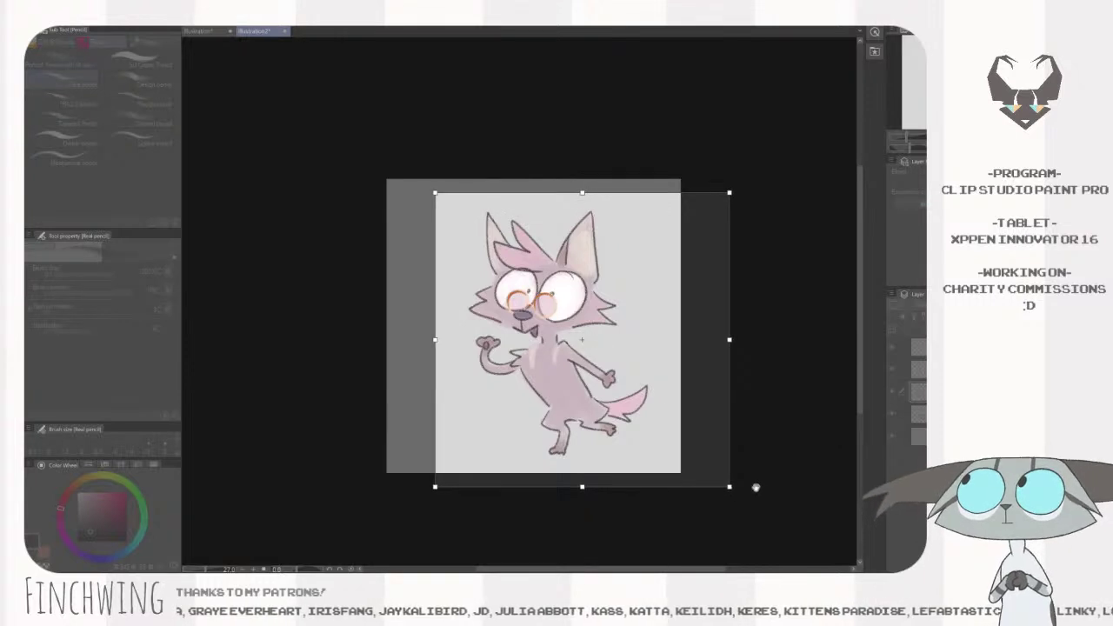
left_click_drag(736, 486, 676, 462)
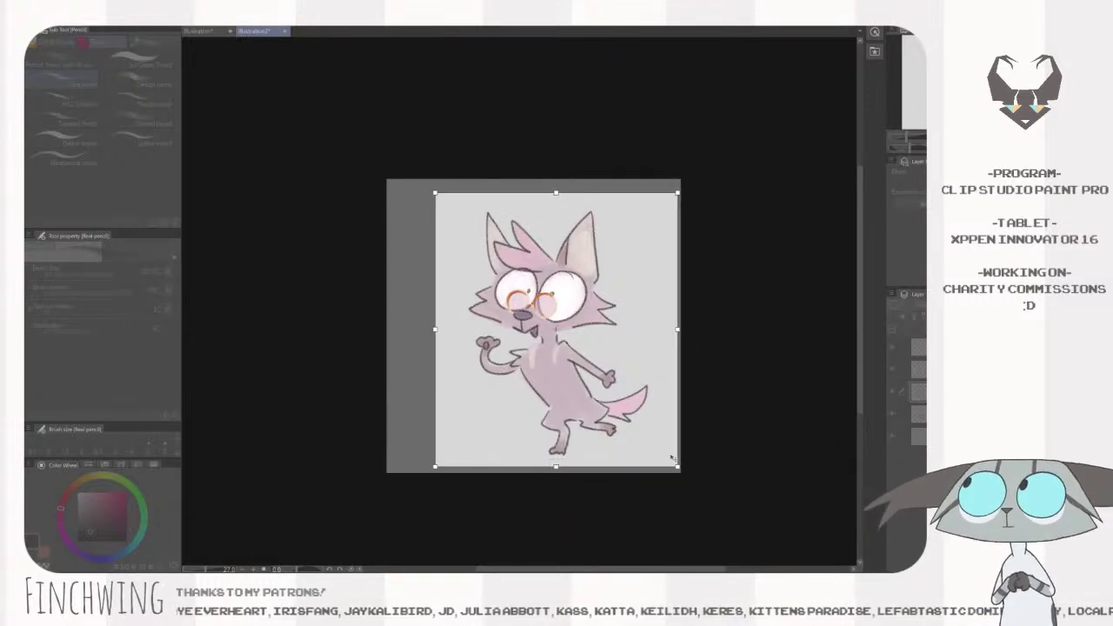
key("Return")
scroll(662, 87, "down", 1)
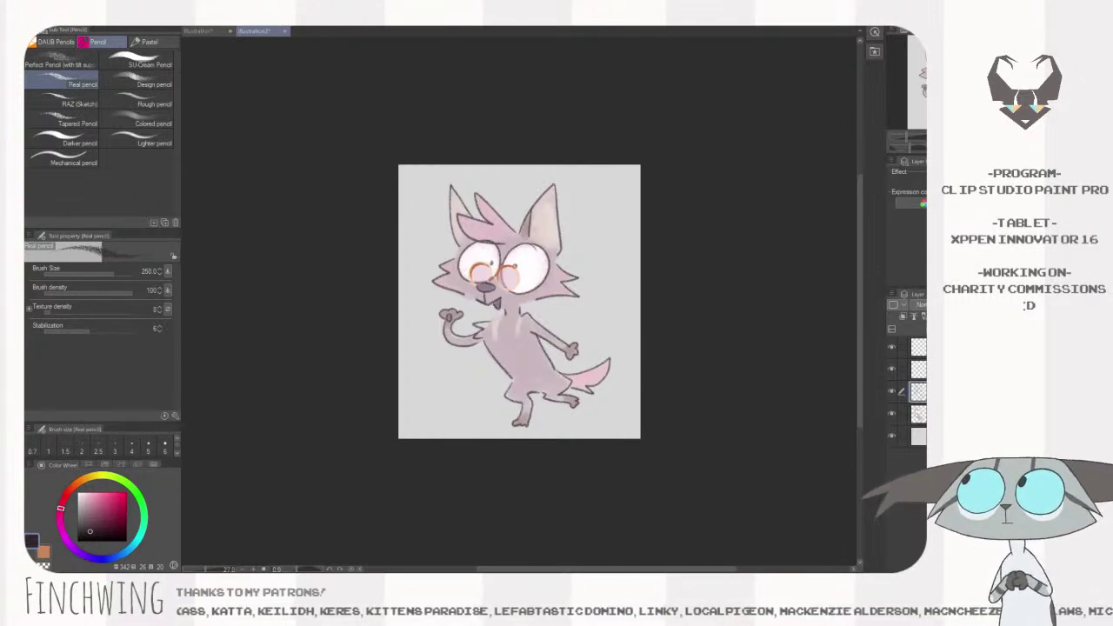
- Hide the paper layer so the character has a transparent background
left_click(891, 437)
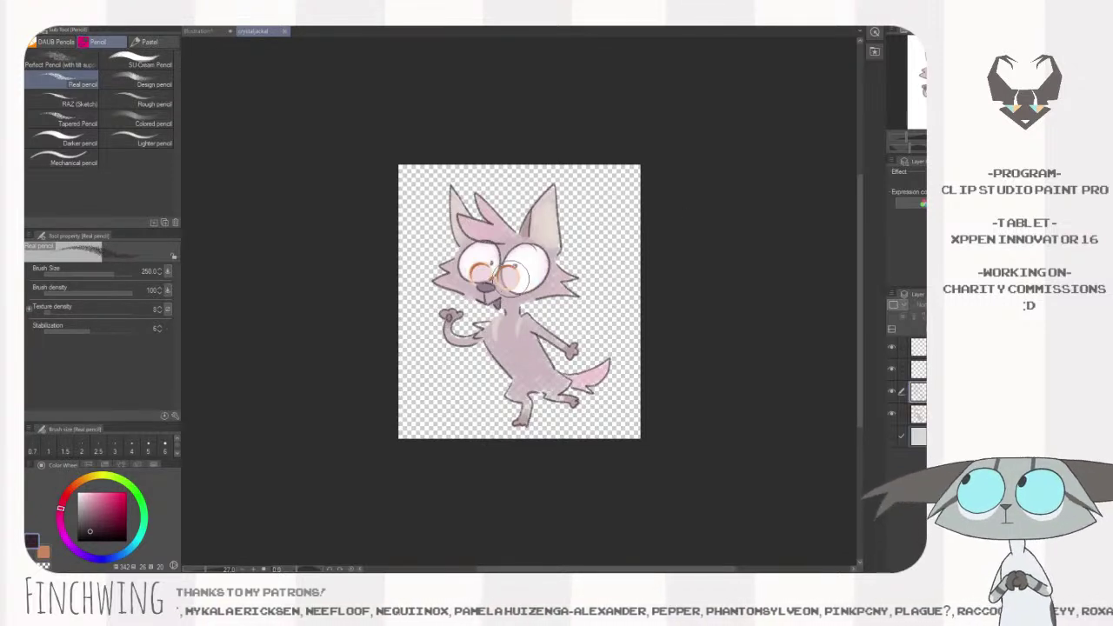
scroll(503, 273, "up", 8)
scroll(499, 280, "down", 10)
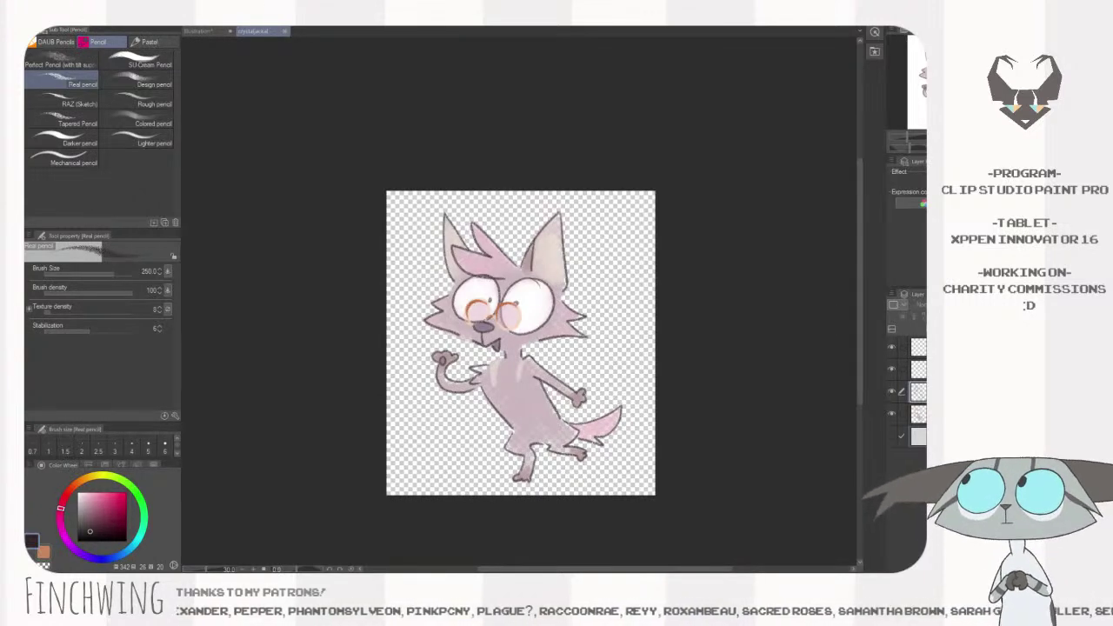
- Create a new blank canvas, open the Eaglestar reference sheet, and detach the sheet from the document tabs
double_click(479, 154)
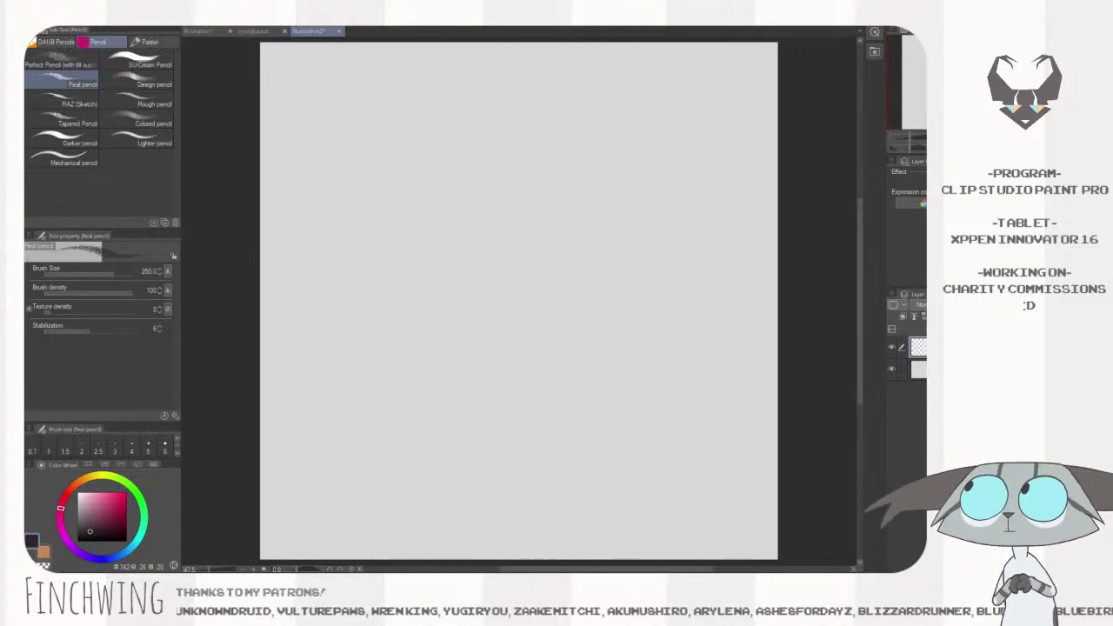
left_click(98, 446)
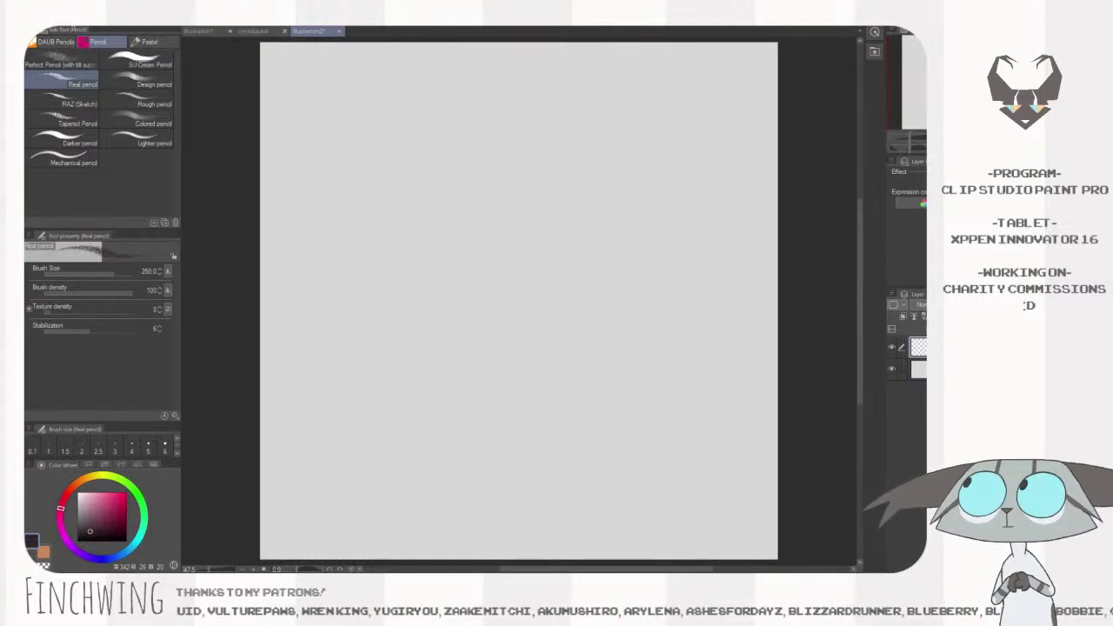
left_click(39, 38)
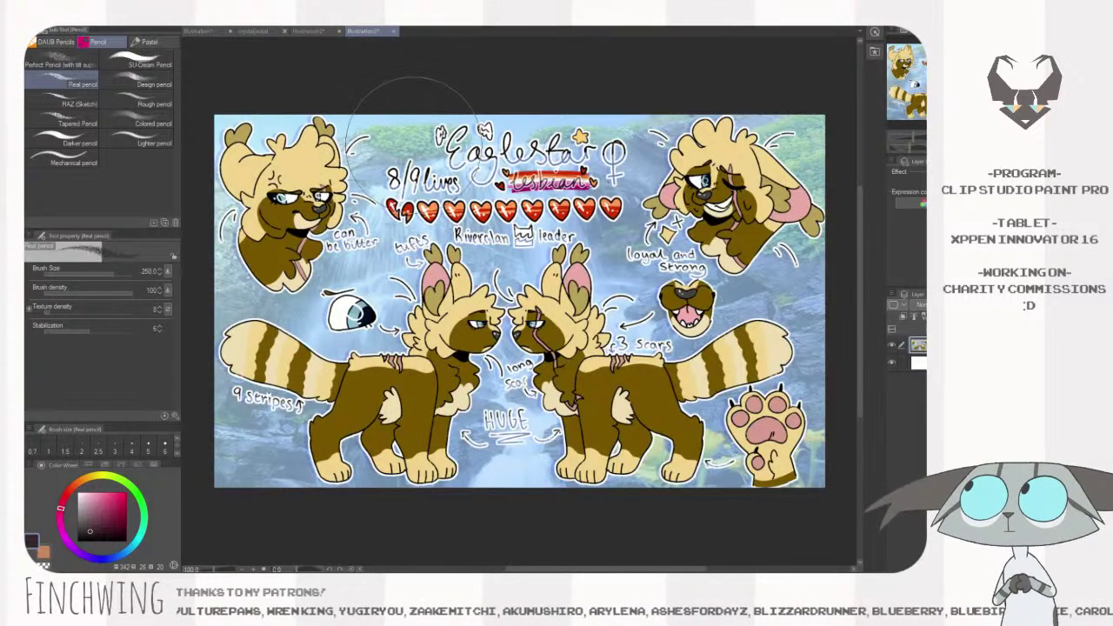
left_click_drag(363, 31, 348, 174)
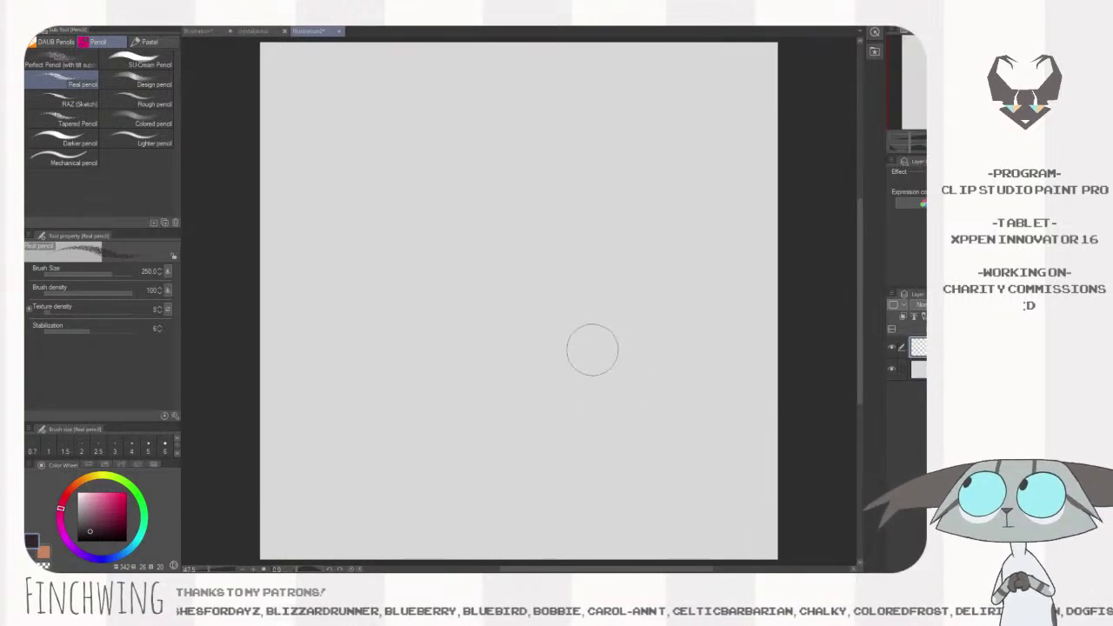
- Reduce the Real pencil's brush size to 25 and set the drawing color to black
key("bracketleft")
key("bracketleft")
key("bracketleft")
key("bracketleft")
key("bracketleft")
key("bracketleft")
key("bracketleft")
key("bracketleft")
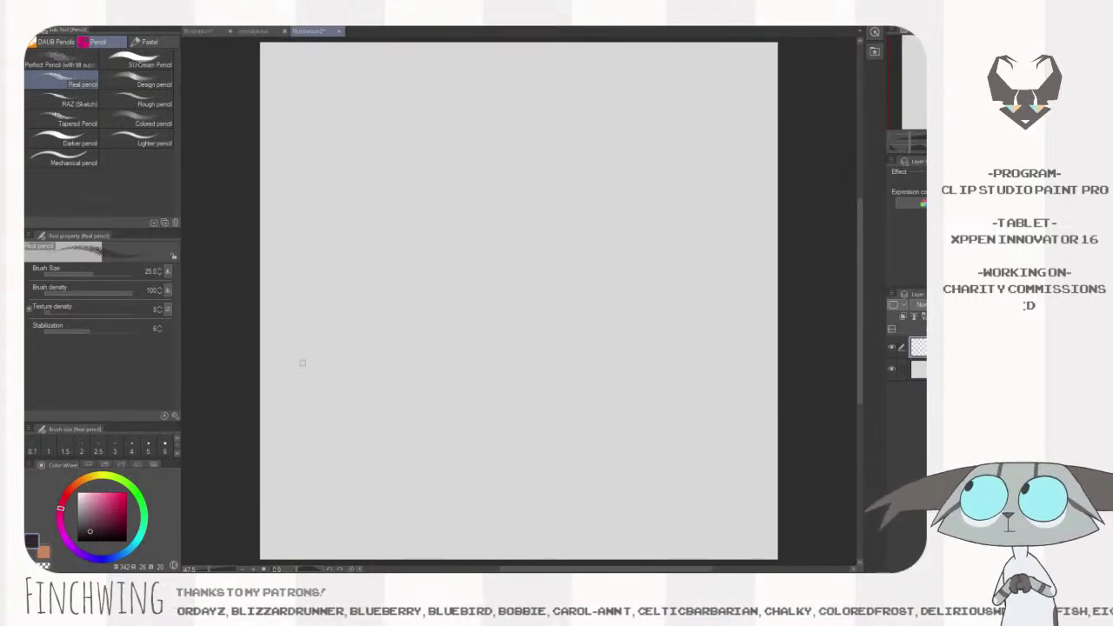
left_click_drag(115, 510, 146, 551)
left_click(489, 332)
key("e")
key("ctrl+z")
mouse_move(618, 205)
left_mouse_down()
mouse_move(676, 313)
mouse_move(700, 419)
left_mouse_up()
key("ctrl+z")
key("bracketleft")
mouse_move(746, 218)
left_mouse_down()
mouse_move(706, 256)
mouse_move(635, 547)
left_mouse_up()
key("Delete")
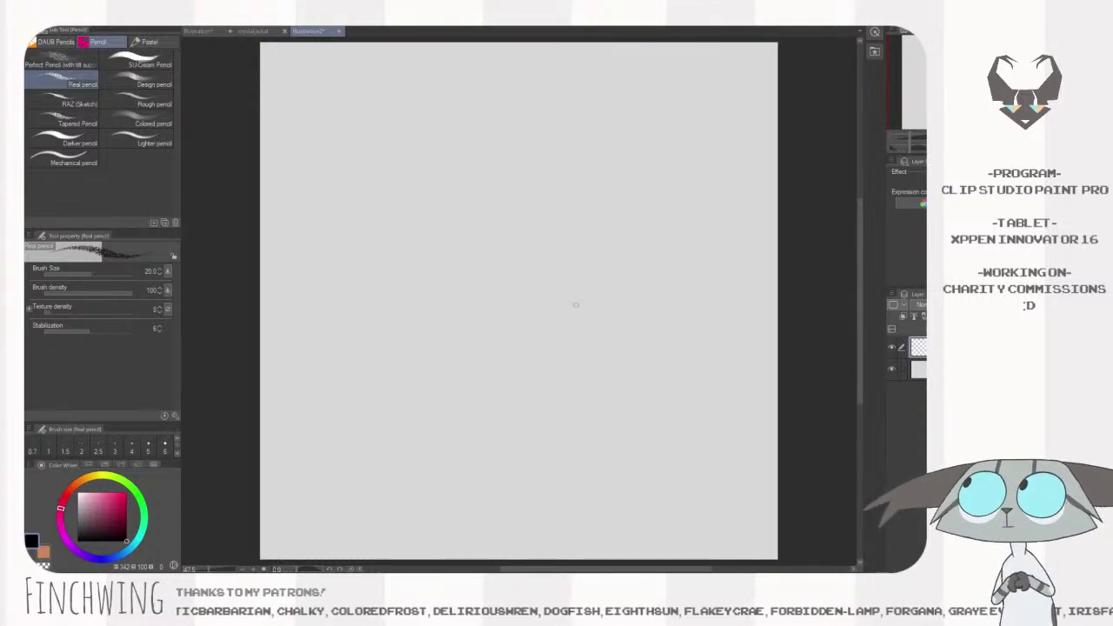
mouse_move(643, 164)
left_mouse_down()
mouse_move(427, 351)
mouse_move(712, 287)
mouse_move(418, 353)
left_mouse_up()
key("ctrl+z")
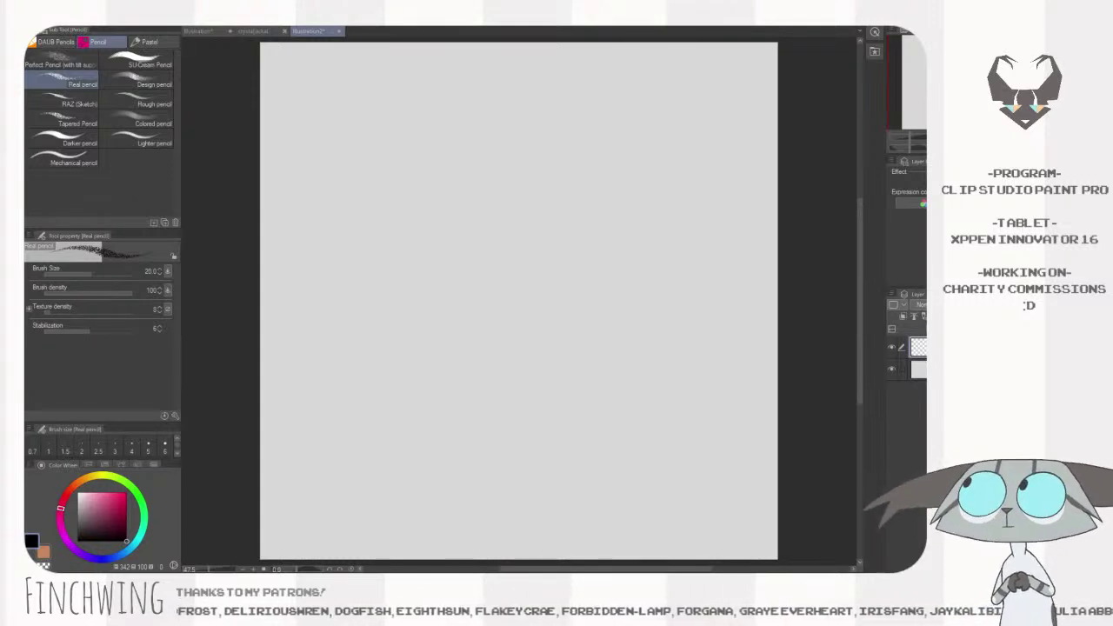
- Sketch two large tilted oval eyes in the upper middle of the canvas, each with a small dot pupil
mouse_move(518, 186)
left_mouse_down()
mouse_move(546, 182)
mouse_move(458, 200)
mouse_move(504, 164)
left_mouse_up()
key("ctrl+z")
key("ctrl+z")
left_click(506, 214)
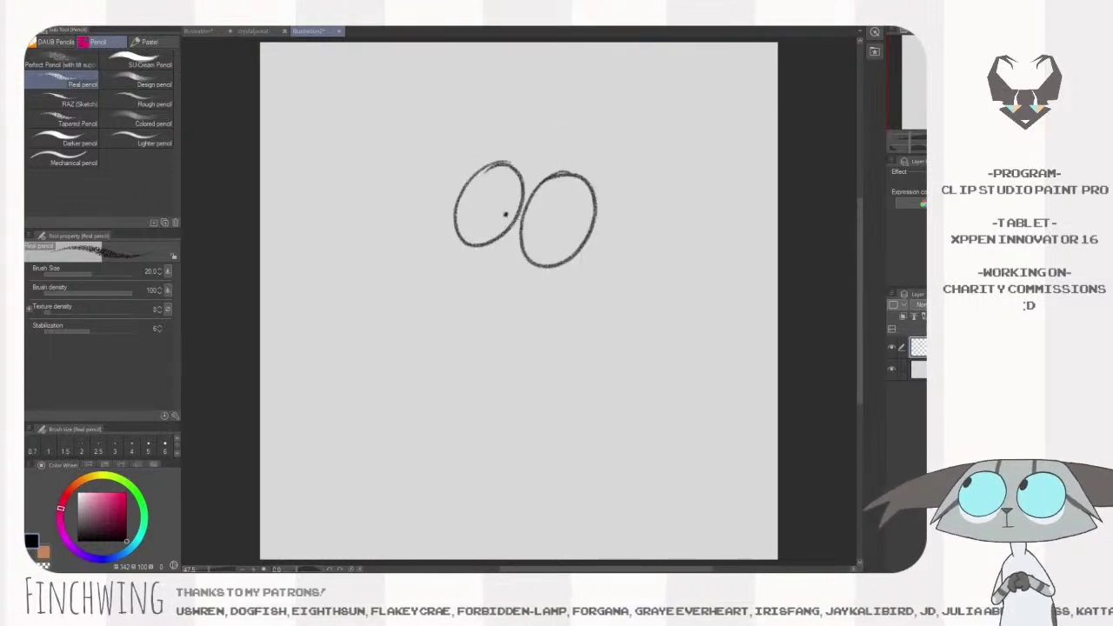
left_click(541, 224)
- Sketch a tiny triangular nose and an open, pointed mouth below the eyes
mouse_move(497, 240)
left_mouse_down()
mouse_move(500, 281)
mouse_move(500, 263)
mouse_move(563, 271)
mouse_move(484, 270)
mouse_move(565, 261)
left_mouse_up()
key("ctrl+z")
key("ctrl+z")
key("ctrl+z")
left_click_drag(497, 275, 565, 263)
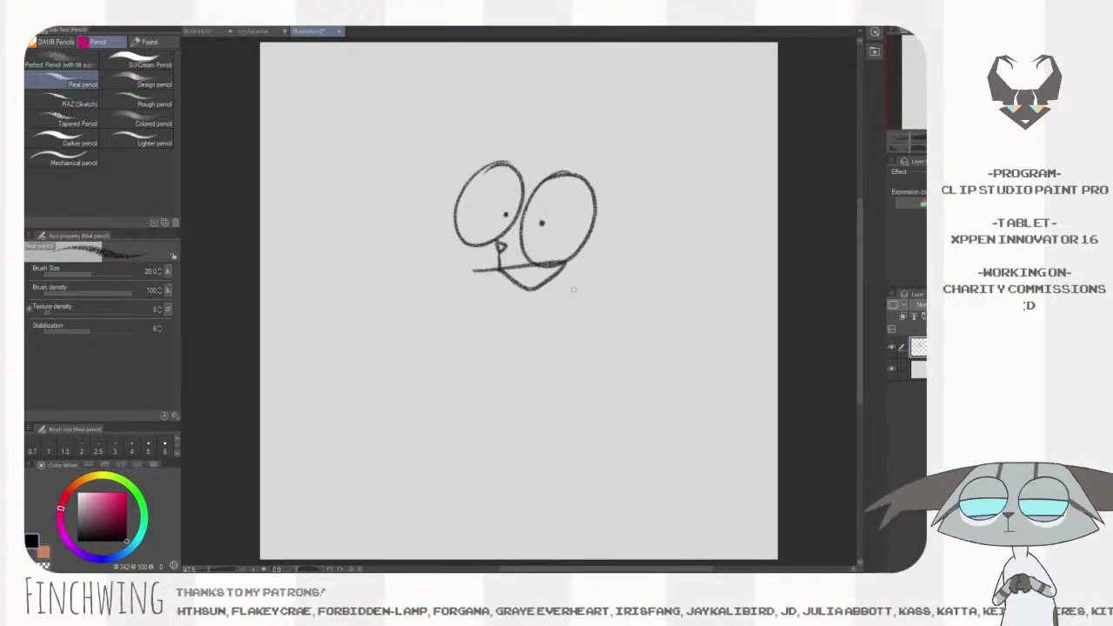
- Erase the bottom of the larger eye where it meets the mouth, and close it with a flat lower lid line
key("e")
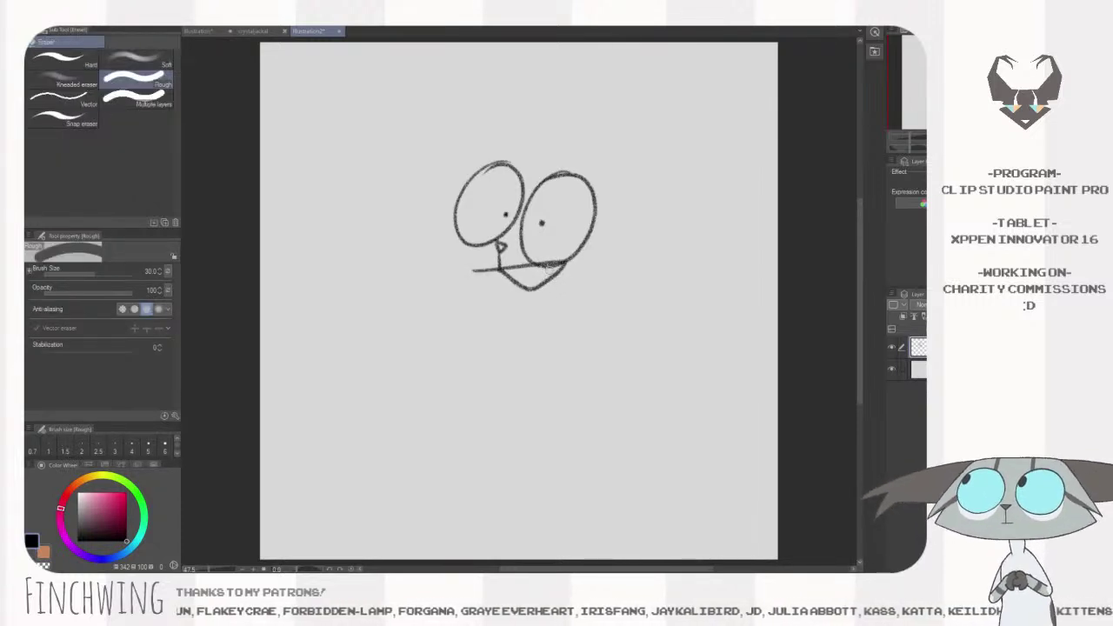
key("[")
mouse_move(557, 266)
left_mouse_down()
mouse_move(538, 266)
mouse_move(592, 251)
left_mouse_up()
key("bracketright")
key("bracketright")
key("p")
left_click_drag(520, 263, 565, 262)
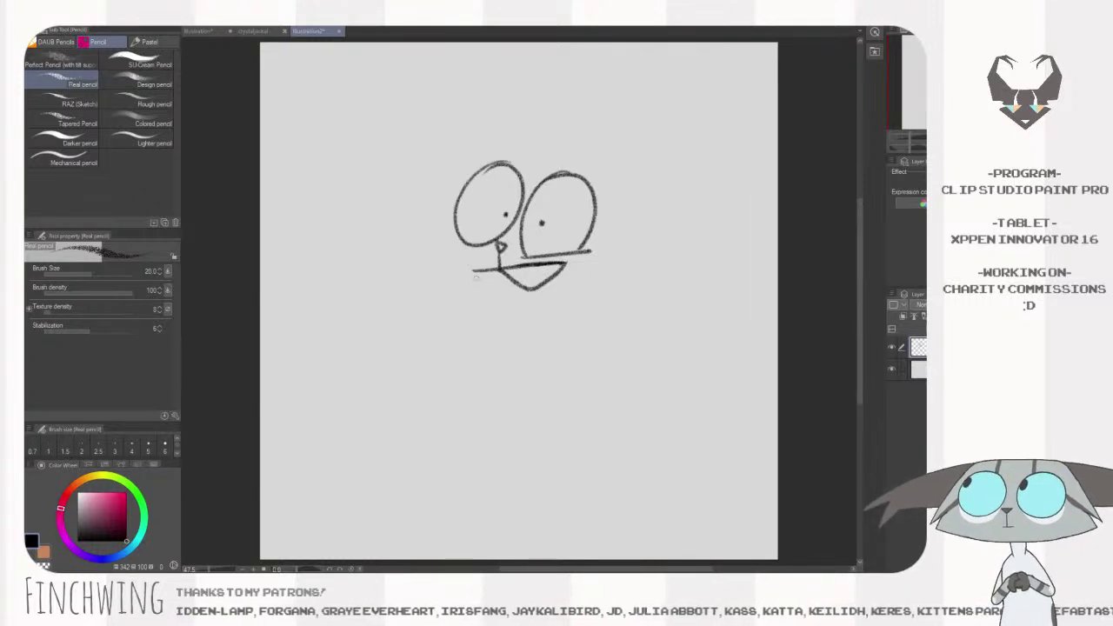
- Sketch two long ears above the eyes, each ending in a small split fur tuft
left_click(253, 32)
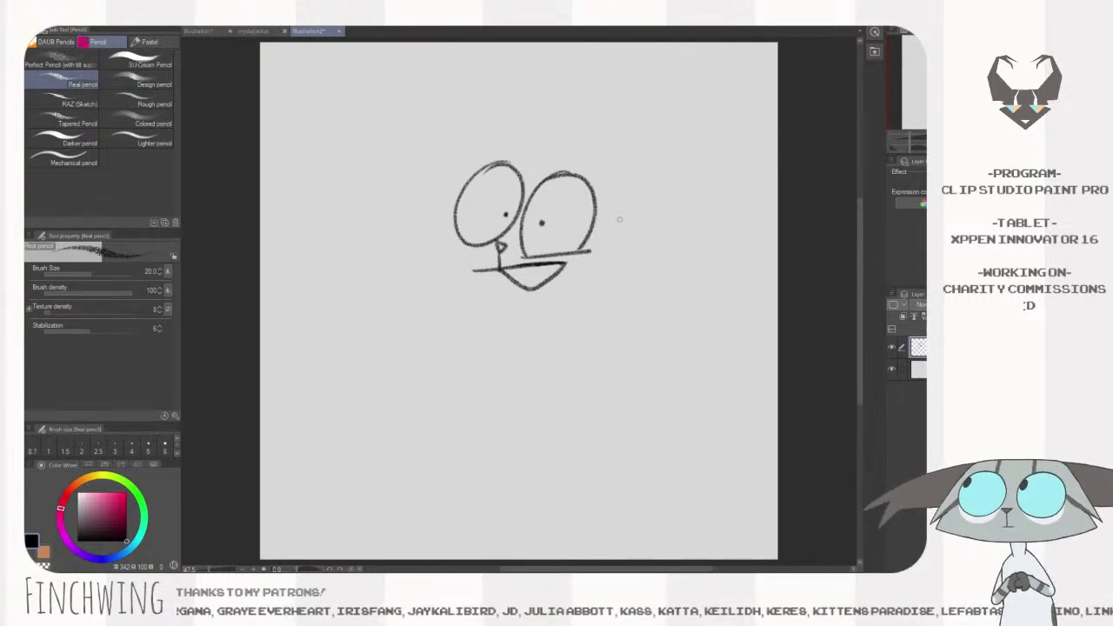
mouse_move(520, 164)
left_mouse_down()
mouse_move(549, 96)
mouse_move(514, 102)
mouse_move(465, 166)
left_mouse_up()
mouse_move(544, 106)
left_mouse_down()
mouse_move(573, 94)
mouse_move(555, 71)
mouse_move(539, 91)
left_mouse_up()
mouse_move(566, 172)
left_mouse_down()
mouse_move(657, 116)
mouse_move(600, 189)
left_mouse_up()
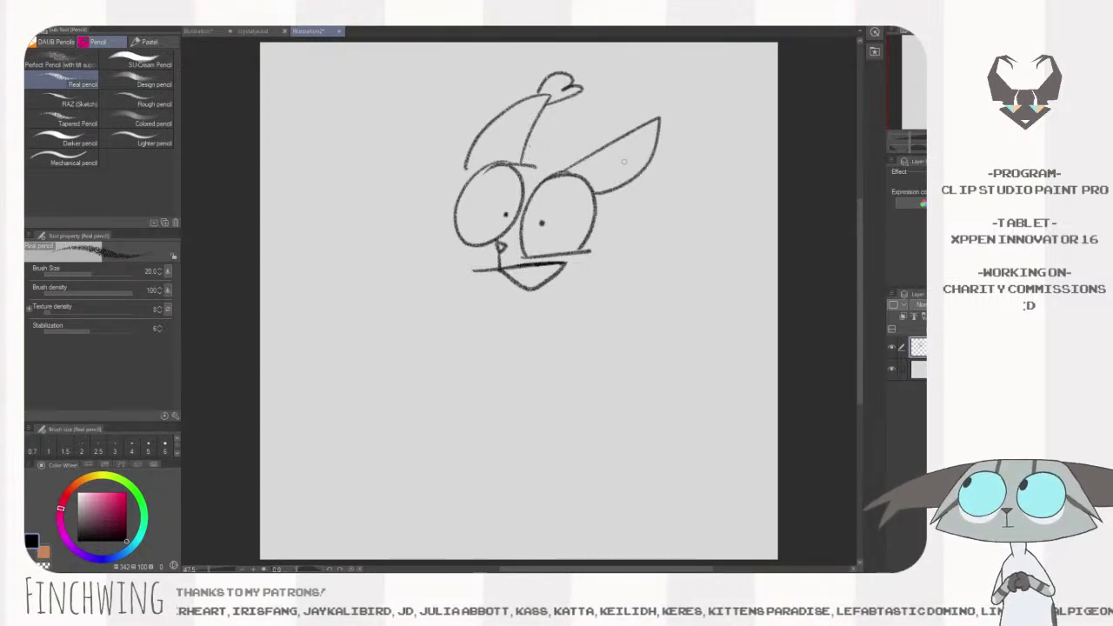
mouse_move(656, 116)
left_mouse_down()
mouse_move(685, 118)
mouse_move(661, 132)
left_mouse_up()
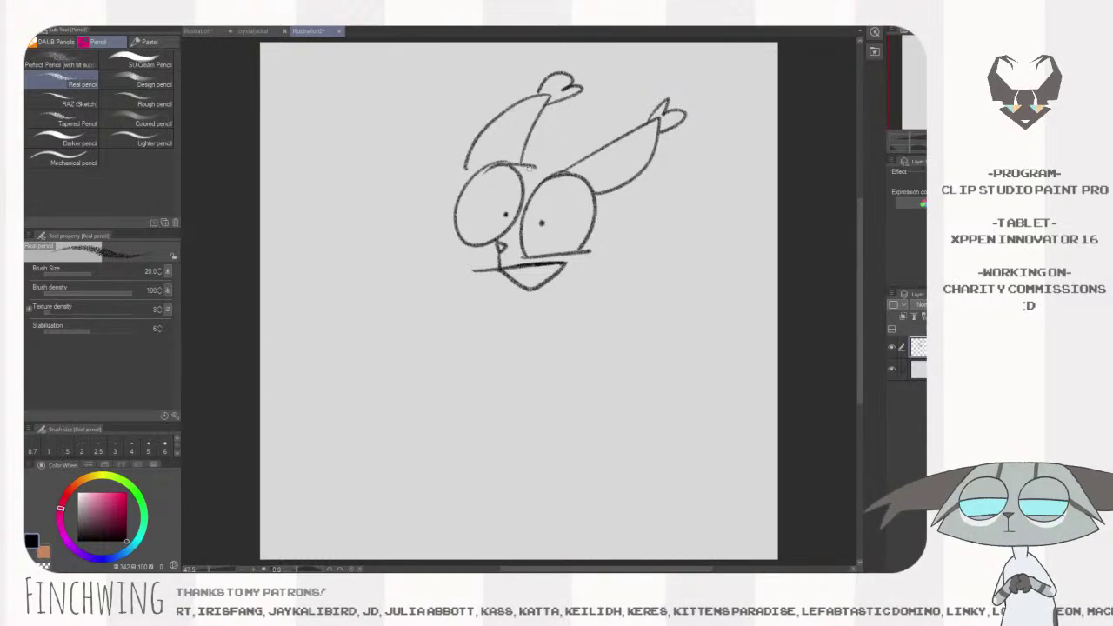
- Erase the stray line at the base of the first ear and draw a small fluffy hair tuft there
key("e")
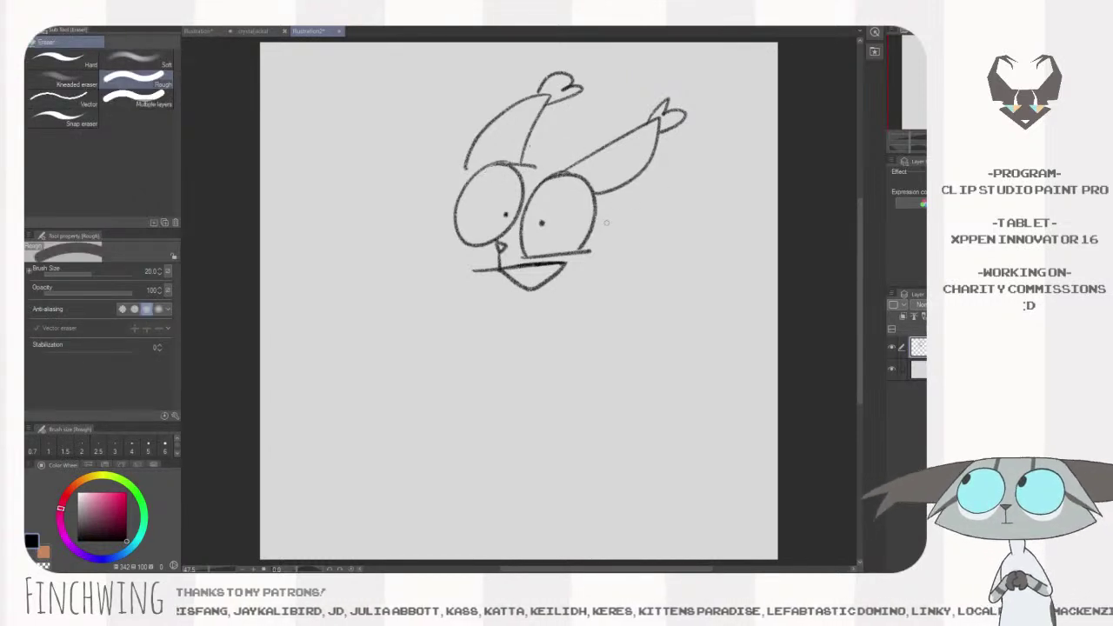
key("p")
mouse_move(588, 299)
left_mouse_down()
mouse_move(590, 316)
mouse_move(574, 292)
left_mouse_up()
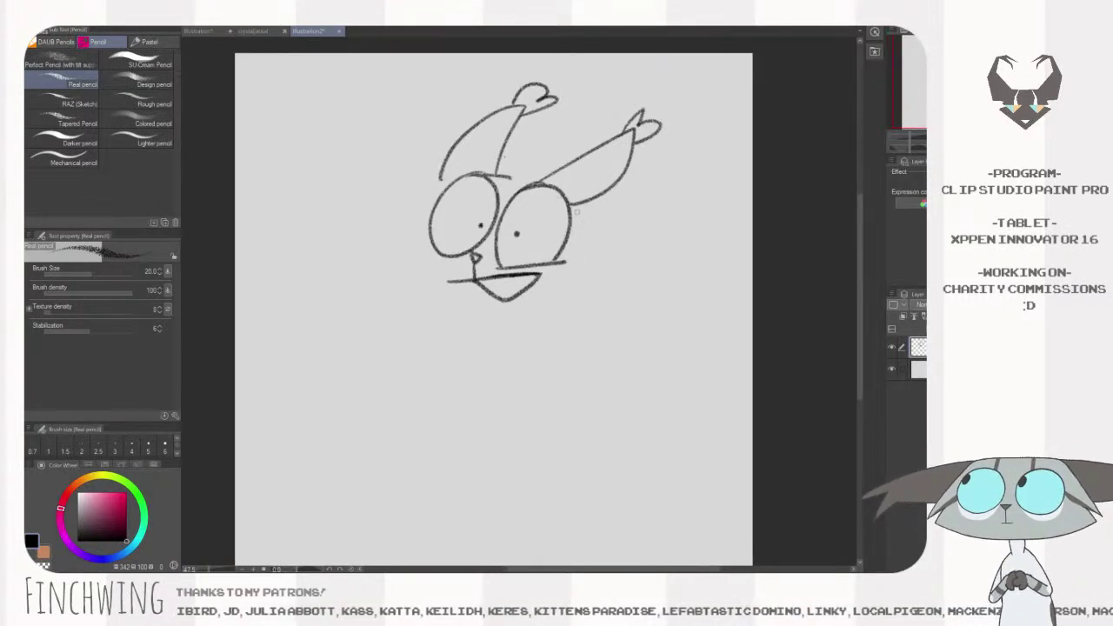
key("e")
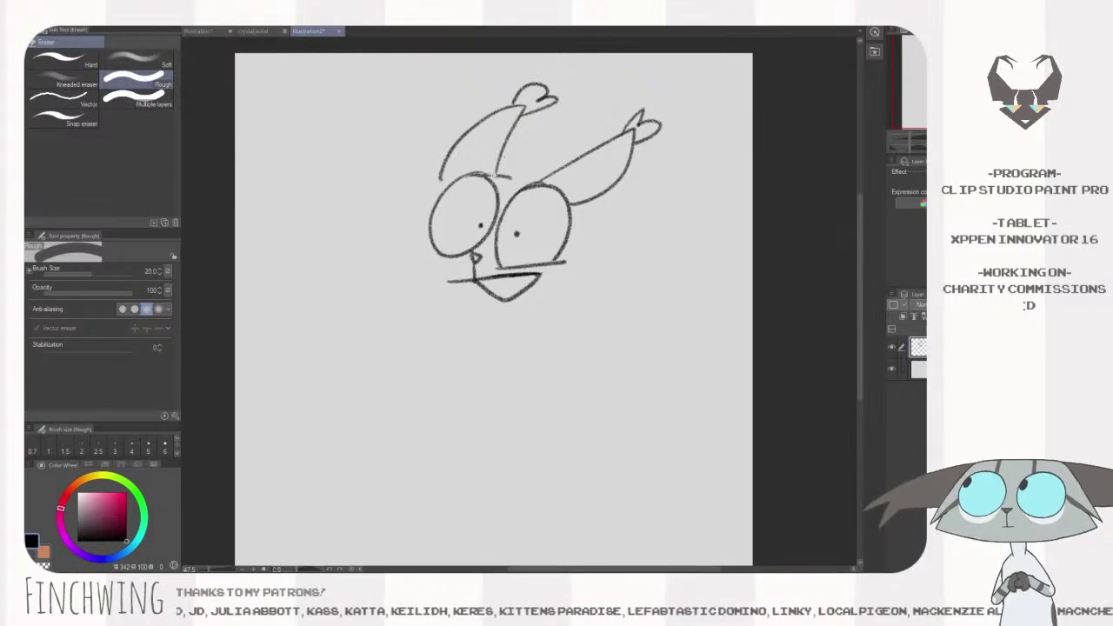
mouse_move(504, 160)
left_mouse_down()
mouse_move(500, 170)
mouse_move(490, 155)
mouse_move(476, 173)
left_mouse_up()
key("p")
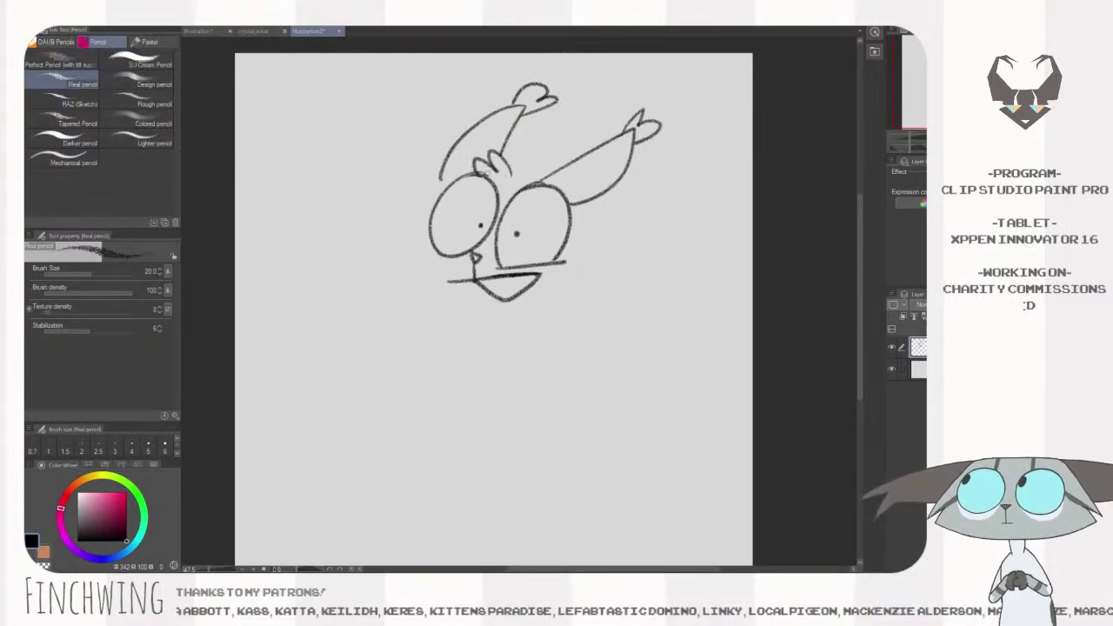
- Draw curly cheek fluff on both sides of the face and neck fluff below, and trim the overlong lower lid line
mouse_move(581, 225)
left_mouse_down()
mouse_move(611, 247)
mouse_move(594, 287)
mouse_move(574, 284)
left_mouse_up()
mouse_move(422, 219)
left_mouse_down()
mouse_move(397, 239)
mouse_move(409, 271)
mouse_move(434, 278)
mouse_move(443, 312)
mouse_move(427, 317)
mouse_move(445, 357)
left_mouse_up()
key("e")
mouse_move(491, 266)
left_mouse_down()
mouse_move(567, 261)
mouse_move(555, 258)
left_mouse_up()
key("p")
left_click_drag(572, 339, 577, 323)
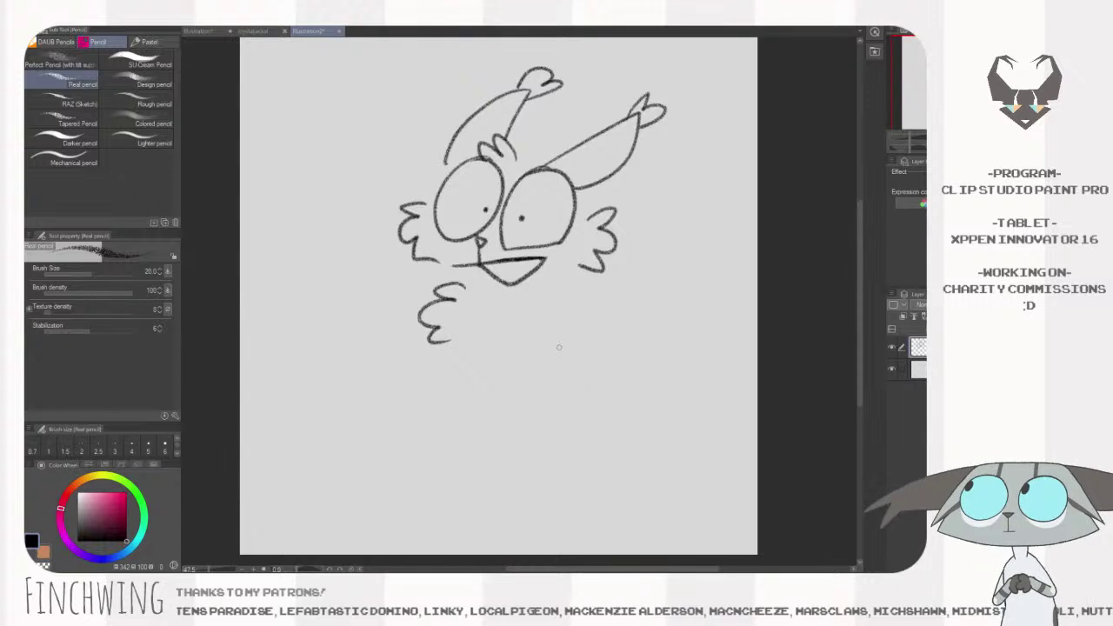
- Sketch two front arms with small paws below the neck fluff, undoing the trial belly and back curves
left_click_drag(608, 359, 598, 350)
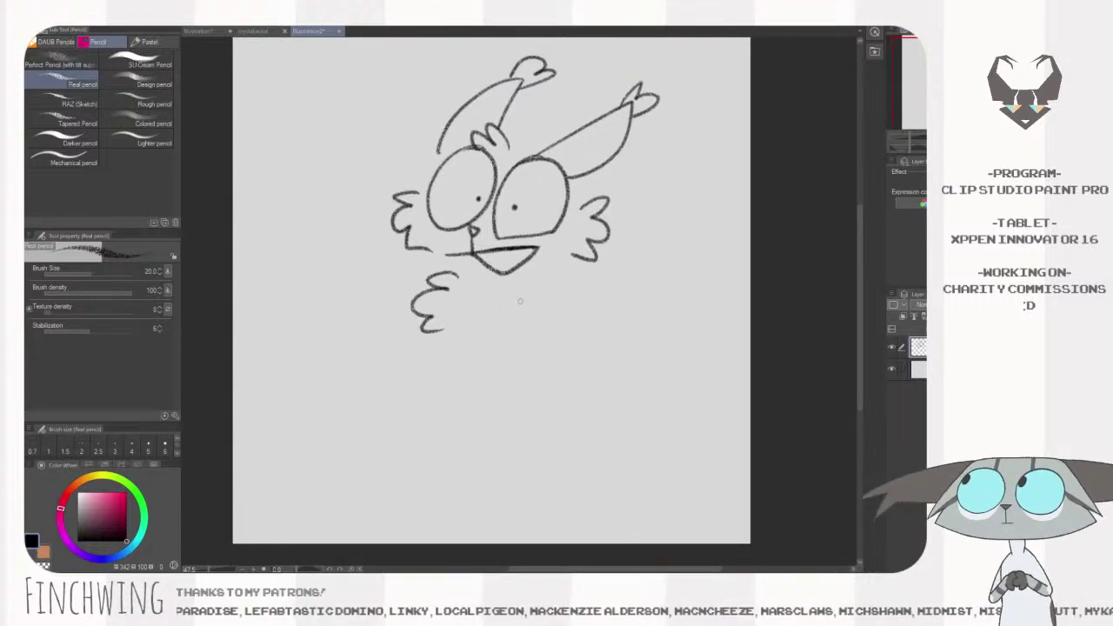
mouse_move(513, 294)
left_mouse_down()
mouse_move(515, 327)
mouse_move(473, 337)
mouse_move(470, 353)
mouse_move(528, 343)
left_mouse_up()
mouse_move(423, 318)
left_mouse_down()
mouse_move(348, 357)
mouse_move(363, 373)
mouse_move(413, 340)
mouse_move(407, 394)
left_mouse_up()
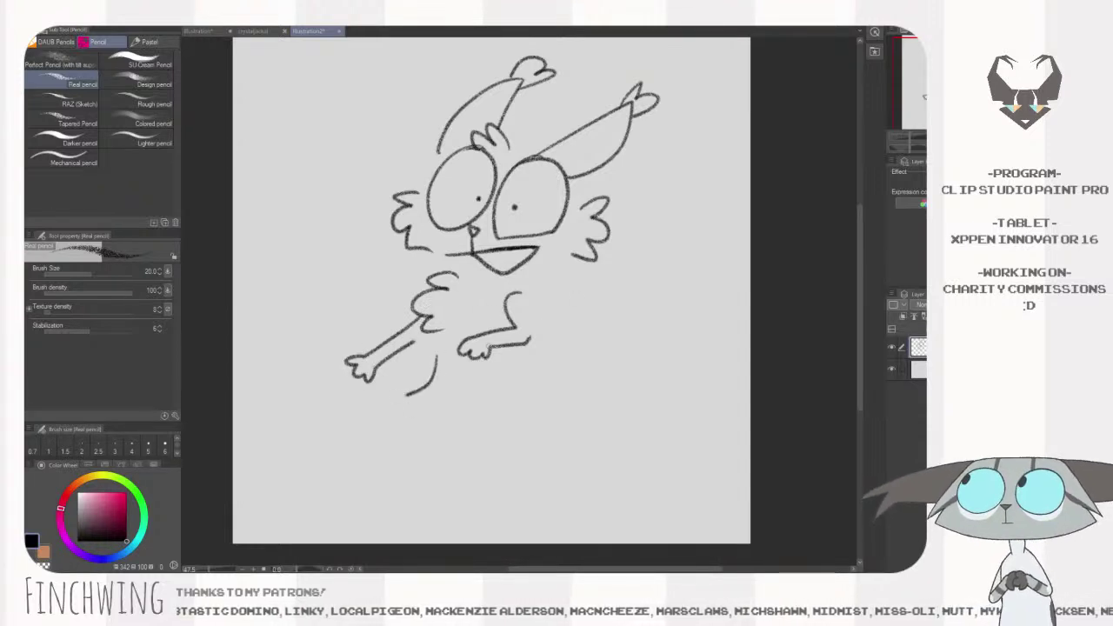
left_click_drag(551, 302, 480, 411)
key("ctrl+z")
key("ctrl+z")
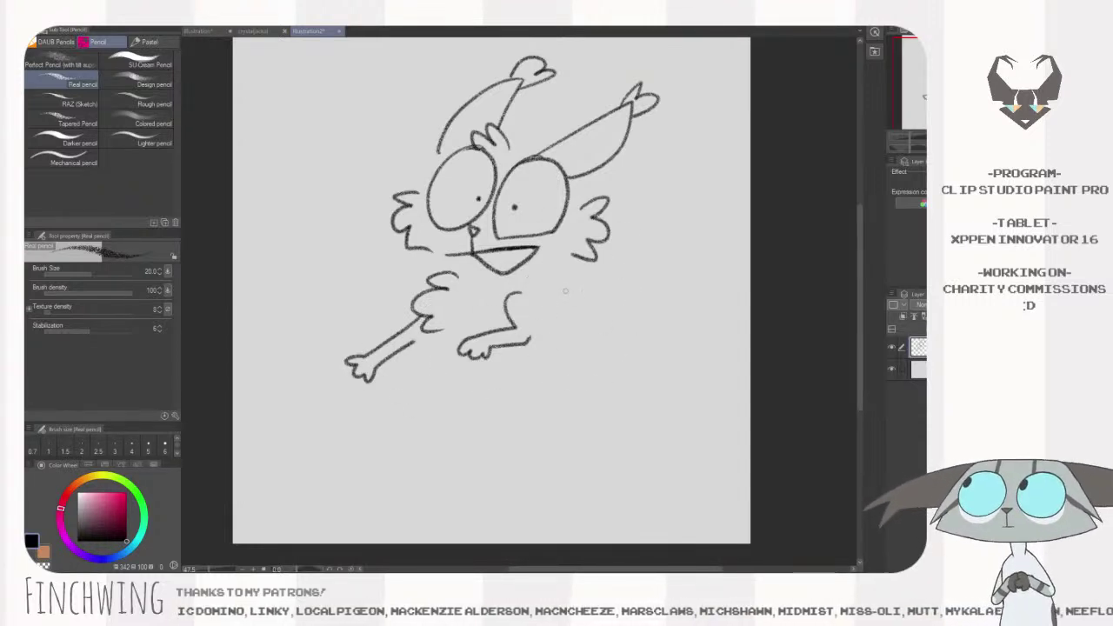
- Sketch the long curved back line and the bent hind legs ending in small paws
left_click_drag(560, 280, 578, 409)
left_click_drag(479, 369, 473, 391)
mouse_move(548, 405)
left_mouse_down()
mouse_move(521, 430)
mouse_move(485, 430)
mouse_move(553, 440)
left_mouse_up()
mouse_move(474, 389)
left_mouse_down()
mouse_move(417, 426)
mouse_move(366, 435)
mouse_move(379, 449)
mouse_move(489, 416)
left_mouse_up()
- Sketch a large bushy tail with a jagged tip rising behind the back
mouse_move(604, 355)
left_mouse_down()
mouse_move(567, 346)
mouse_move(682, 302)
mouse_move(668, 368)
mouse_move(628, 356)
mouse_move(538, 422)
left_mouse_up()
left_click_drag(572, 380, 604, 369)
left_click_drag(558, 403, 588, 380)
left_click_drag(648, 251, 677, 295)
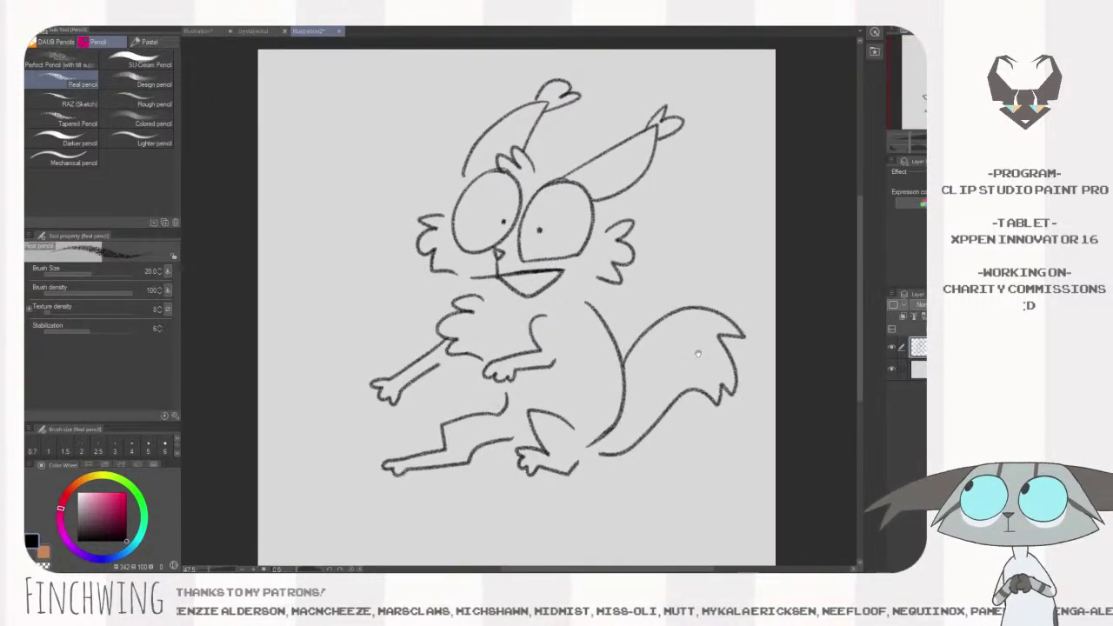
- Draw pointed stripes running inward from the middle of the back line
left_click_drag(690, 357, 664, 368)
mouse_move(580, 348)
left_mouse_down()
mouse_move(556, 368)
mouse_move(579, 396)
left_mouse_up()
left_click_drag(599, 398, 581, 404)
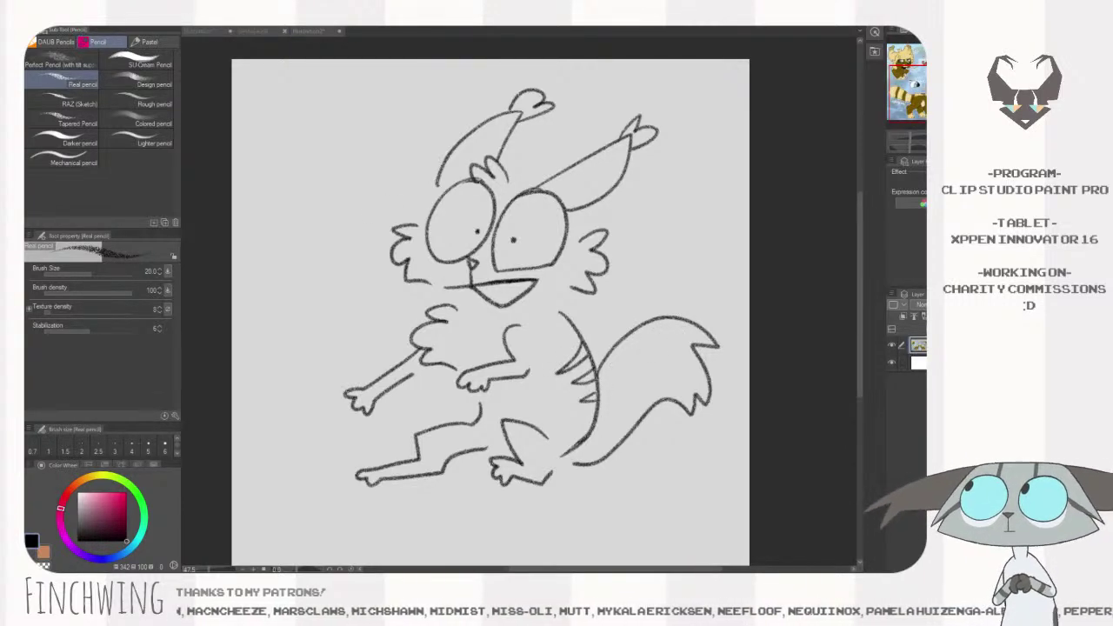
- Following the reference sheet, draw a double-line marking from the larger eye's corner past the mouth, and enlarge both pupils
left_click(550, 188)
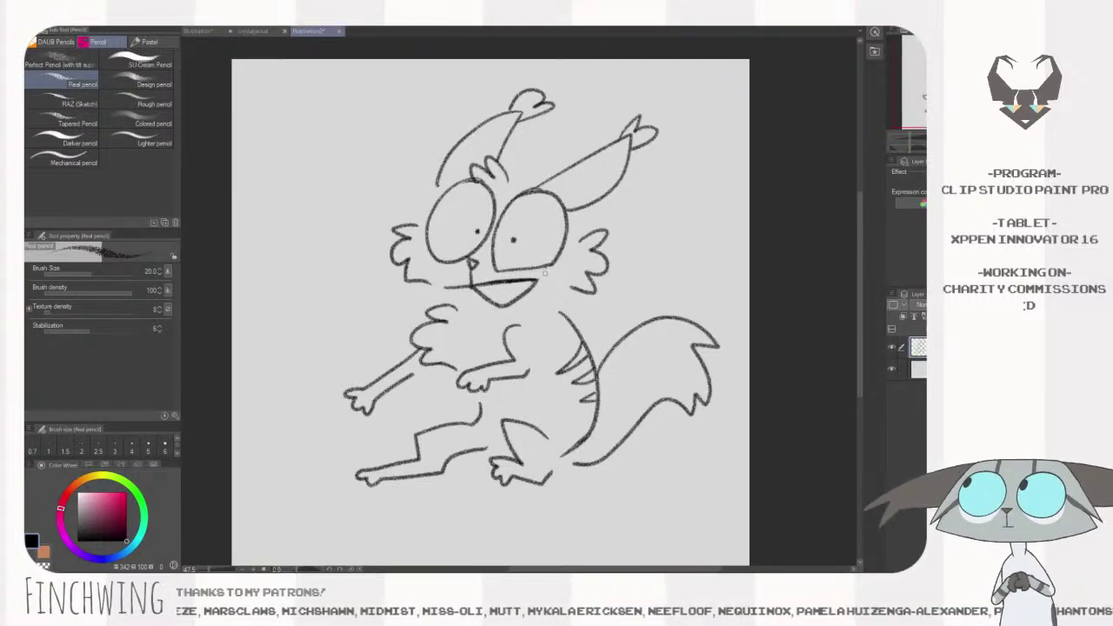
left_click_drag(549, 281, 510, 320)
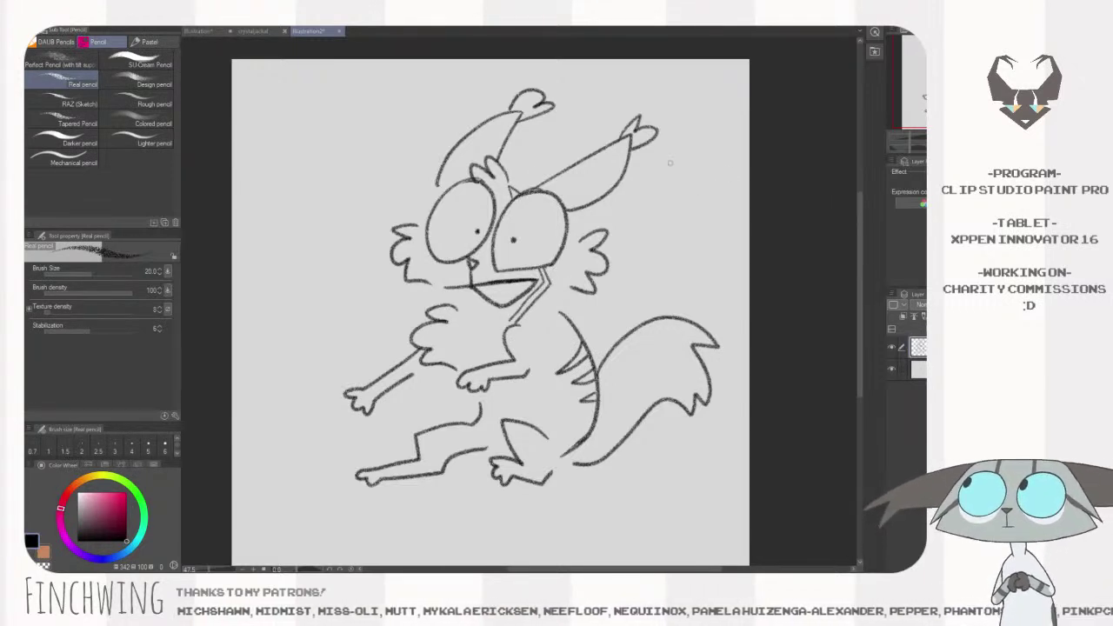
key("ctrl+Tab")
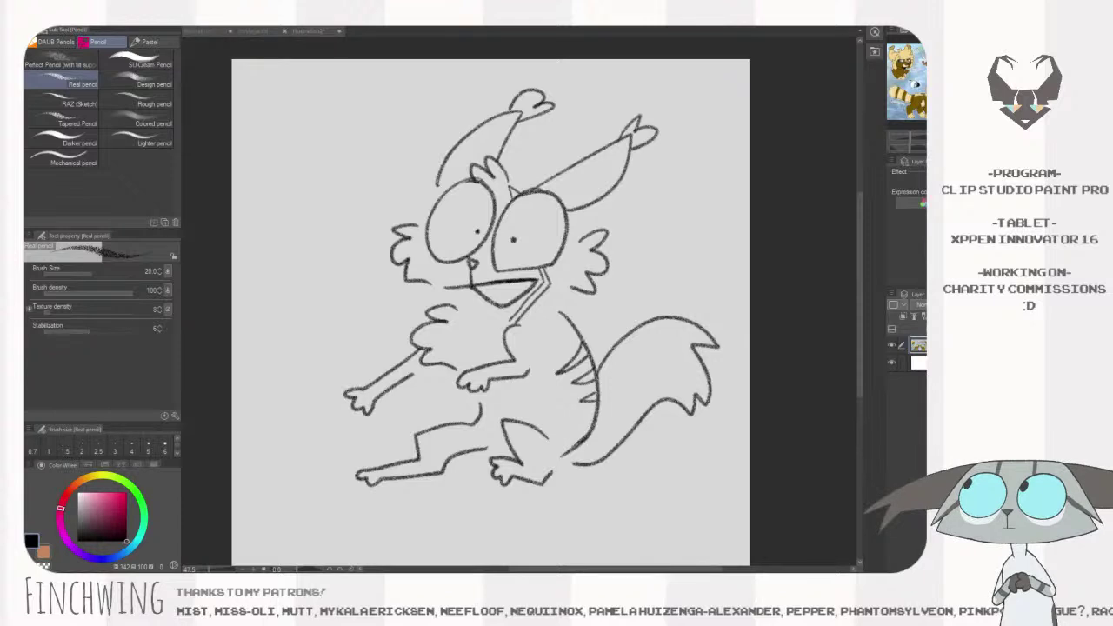
left_click(573, 156)
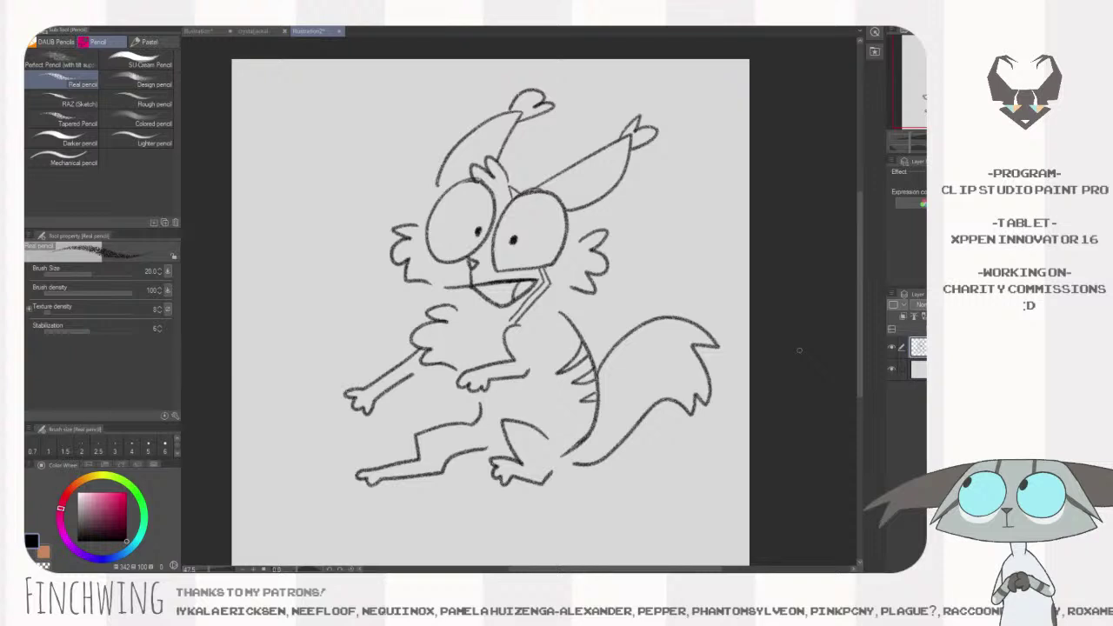
- Create a new layer beneath the line sketch for color and set the Real pencil's brush size to 60
left_click(918, 369)
key("ctrl+shift+n")
key("bracketleft")
key("bracketleft")
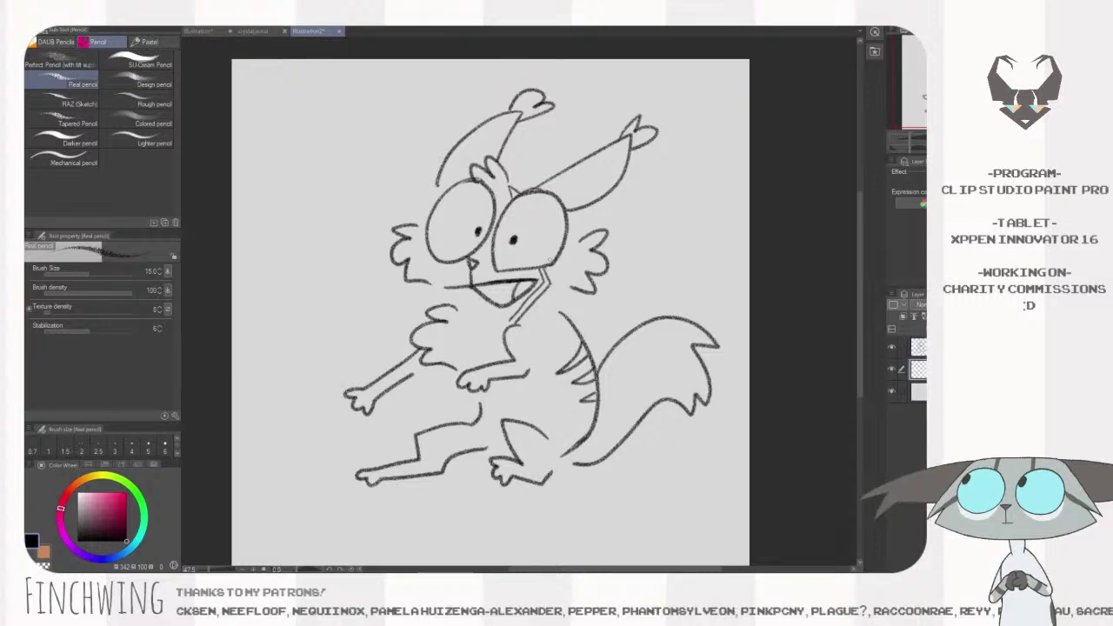
key("bracketleft")
key("bracketleft")
key("bracketleft")
key("bracketleft")
key("bracketleft")
key("bracketleft")
key("bracketleft")
key("bracketleft")
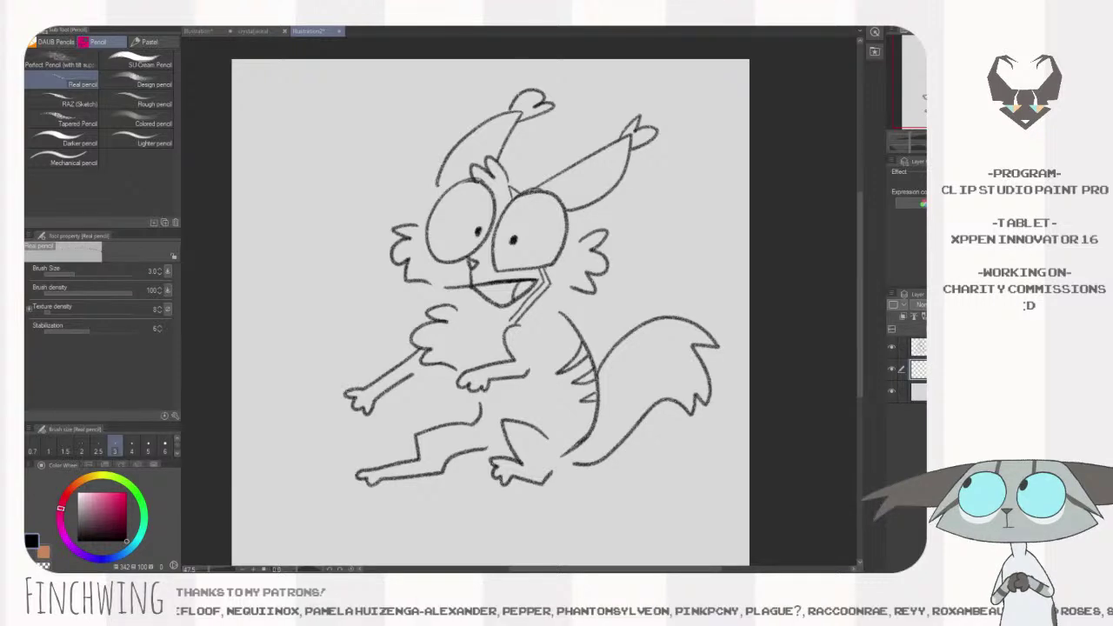
key("bracketright")
key("bracketright")
key("bracketright")
key("bracketright")
key("bracketright")
key("bracketright")
key("bracketright")
key("bracketright")
key("bracketright")
key("bracketright")
key("bracketright")
key("bracketright")
key("bracketright")
key("bracketright")
key("bracketright")
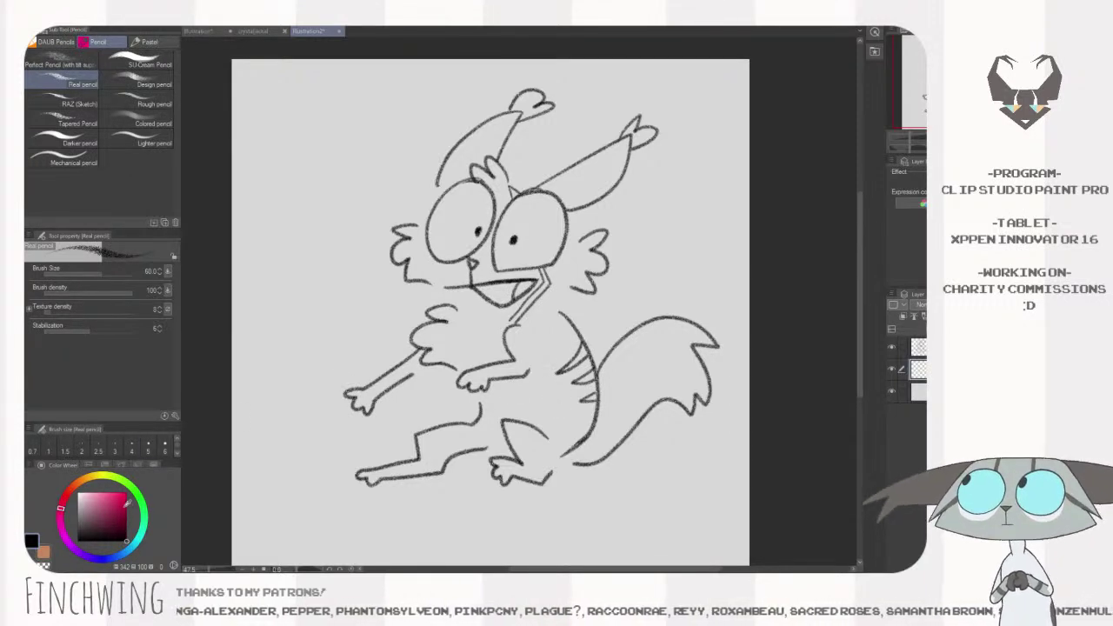
- Sample the pale yellow from the reference sheet and color the cheek fluff, lower face, neck fluff and upper back
key("ctrl+Tab")
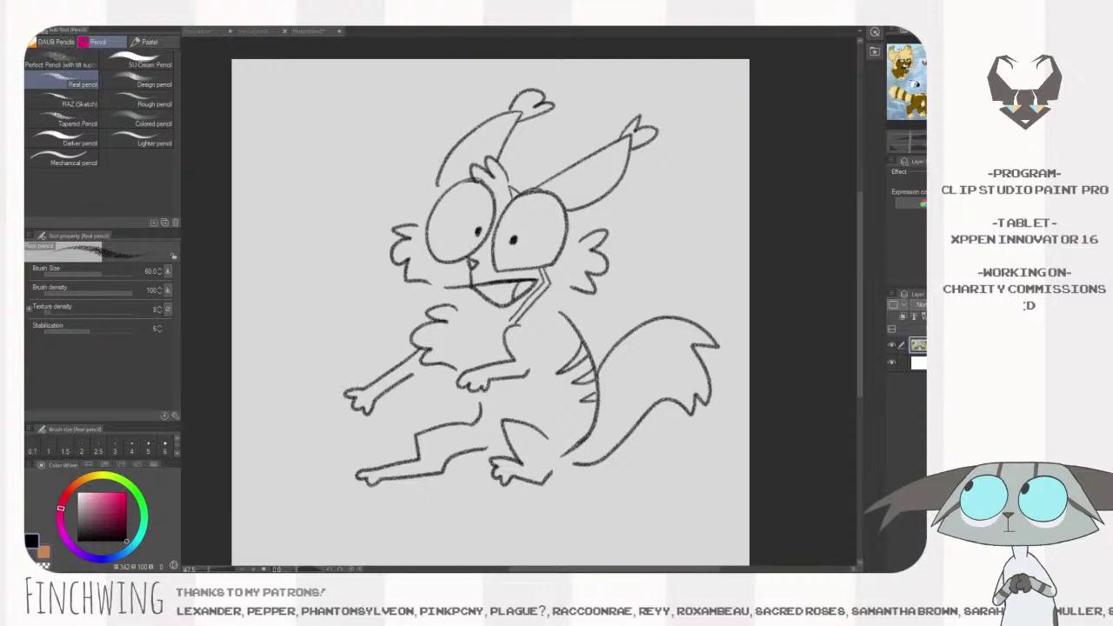
mouse_move(507, 318)
left_mouse_down()
mouse_move(502, 240)
mouse_move(565, 304)
mouse_move(548, 272)
mouse_move(583, 261)
mouse_move(581, 248)
mouse_move(580, 277)
mouse_move(603, 261)
mouse_move(594, 242)
left_mouse_up()
mouse_move(407, 231)
left_mouse_down()
mouse_move(415, 266)
mouse_move(438, 273)
mouse_move(413, 249)
left_mouse_up()
key("]")
key("]")
mouse_move(488, 248)
left_mouse_down()
mouse_move(433, 273)
mouse_move(493, 266)
mouse_move(490, 353)
mouse_move(508, 288)
left_mouse_up()
mouse_move(443, 316)
left_mouse_down()
mouse_move(426, 335)
mouse_move(446, 348)
mouse_move(434, 355)
mouse_move(483, 379)
mouse_move(448, 332)
mouse_move(489, 303)
mouse_move(465, 353)
mouse_move(545, 321)
mouse_move(561, 345)
mouse_move(545, 297)
left_mouse_up()
key("bracketright")
key("bracketright")
key("bracketright")
key("bracketleft")
key("bracketleft")
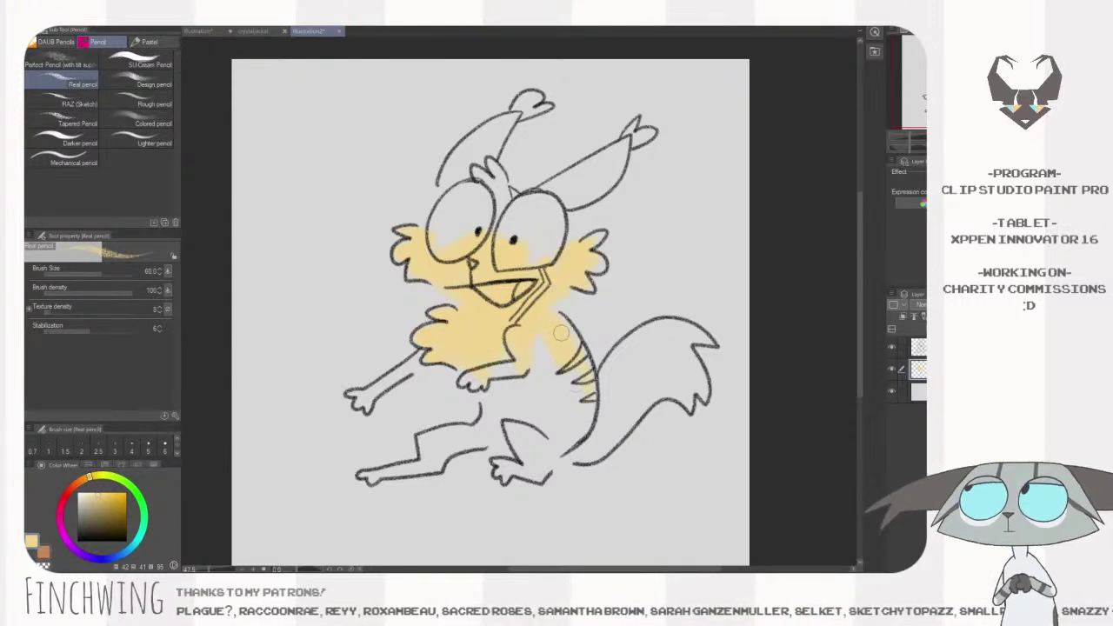
- Fill the rest of the body, the arms, hind legs and tail with pale yellow, adjusting the brush size for the narrow parts
key("bracketright")
key("bracketright")
mouse_move(501, 384)
left_mouse_down()
mouse_move(490, 414)
mouse_move(512, 435)
mouse_move(555, 346)
mouse_move(573, 422)
mouse_move(570, 402)
mouse_move(559, 441)
left_mouse_up()
key("bracketright")
mouse_move(611, 379)
left_mouse_down()
mouse_move(659, 334)
mouse_move(605, 376)
mouse_move(696, 338)
mouse_move(623, 364)
mouse_move(640, 333)
mouse_move(632, 344)
mouse_move(685, 351)
mouse_move(701, 391)
mouse_move(647, 399)
mouse_move(673, 385)
mouse_move(604, 443)
mouse_move(623, 356)
mouse_move(653, 365)
mouse_move(616, 418)
mouse_move(675, 378)
mouse_move(671, 347)
mouse_move(688, 337)
mouse_move(677, 347)
mouse_move(692, 376)
mouse_move(581, 438)
mouse_move(585, 450)
mouse_move(643, 360)
mouse_move(675, 337)
mouse_move(556, 453)
mouse_move(546, 436)
mouse_move(521, 456)
mouse_move(531, 472)
mouse_move(551, 450)
mouse_move(538, 472)
mouse_move(549, 440)
mouse_move(520, 409)
mouse_move(493, 436)
mouse_move(503, 433)
mouse_move(479, 427)
mouse_move(430, 445)
mouse_move(429, 460)
mouse_move(366, 477)
mouse_move(444, 454)
mouse_move(430, 467)
mouse_move(426, 442)
mouse_move(469, 428)
mouse_move(487, 403)
mouse_move(483, 427)
mouse_move(499, 442)
mouse_move(423, 463)
mouse_move(490, 402)
mouse_move(468, 379)
left_mouse_up()
key("bracketleft")
key("bracketleft")
key("bracketleft")
key("bracketright")
key("bracketleft")
key("bracketleft")
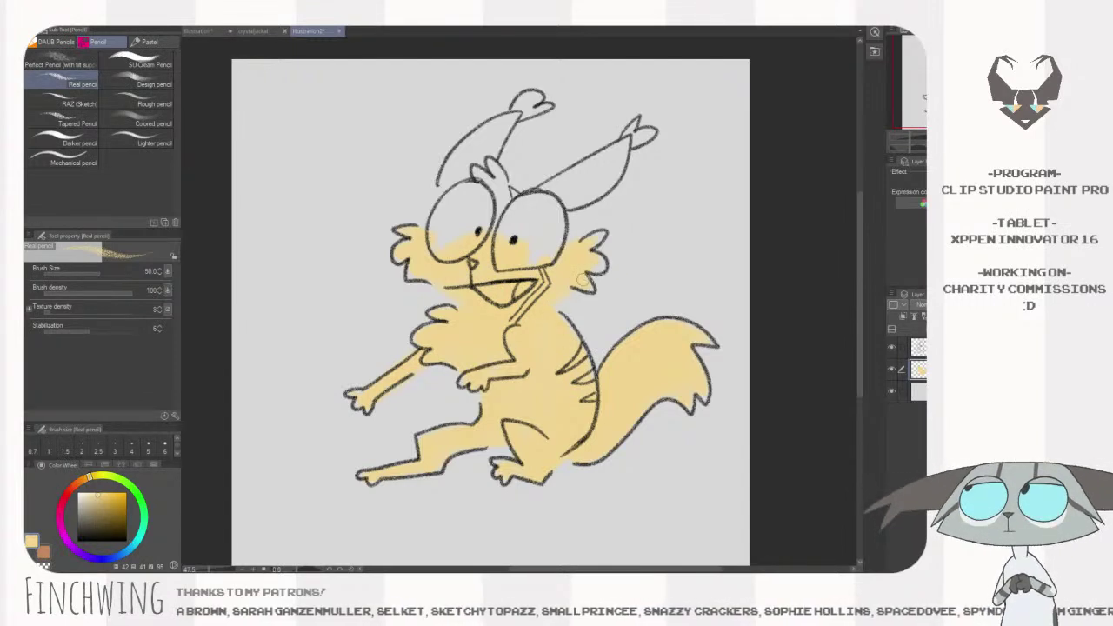
- Fill both ears, the hair tuft and the rest of the head, including the eyes, with pale yellow
key("bracketright")
key("bracketright")
key("bracketright")
mouse_move(570, 252)
left_mouse_down()
mouse_move(541, 205)
mouse_move(630, 141)
mouse_move(577, 201)
mouse_move(552, 215)
mouse_move(631, 133)
left_mouse_up()
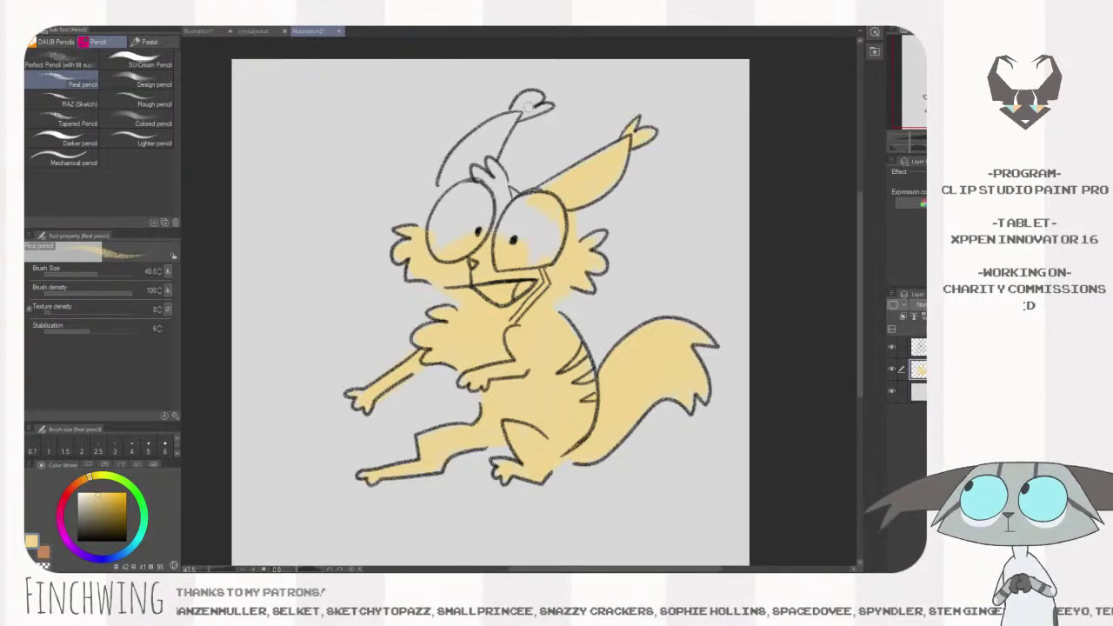
key("bracketright")
key("bracketright")
key("bracketright")
mouse_move(475, 174)
left_mouse_down()
mouse_move(498, 127)
mouse_move(459, 181)
mouse_move(445, 180)
mouse_move(461, 154)
left_mouse_up()
key("bracketleft")
mouse_move(504, 190)
left_mouse_down()
mouse_move(495, 228)
mouse_move(421, 234)
mouse_move(438, 207)
mouse_move(446, 224)
mouse_move(522, 187)
mouse_move(557, 233)
mouse_move(568, 205)
mouse_move(540, 261)
mouse_move(509, 213)
mouse_move(550, 214)
mouse_move(538, 246)
mouse_move(535, 211)
mouse_move(475, 239)
mouse_move(467, 206)
mouse_move(465, 254)
left_mouse_up()
key("[")
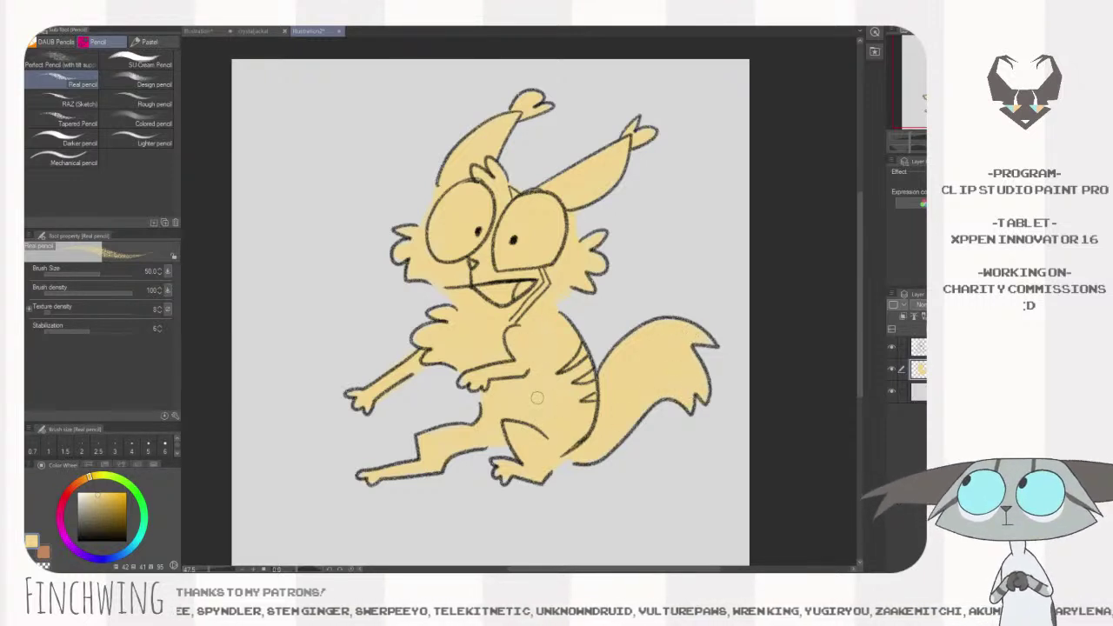
- Raise the brush size to 80 and sample the dark golden brown of the markings from the reference sheet
key("bracketright")
key("bracketright")
key("bracketright")
key("ctrl+Tab")
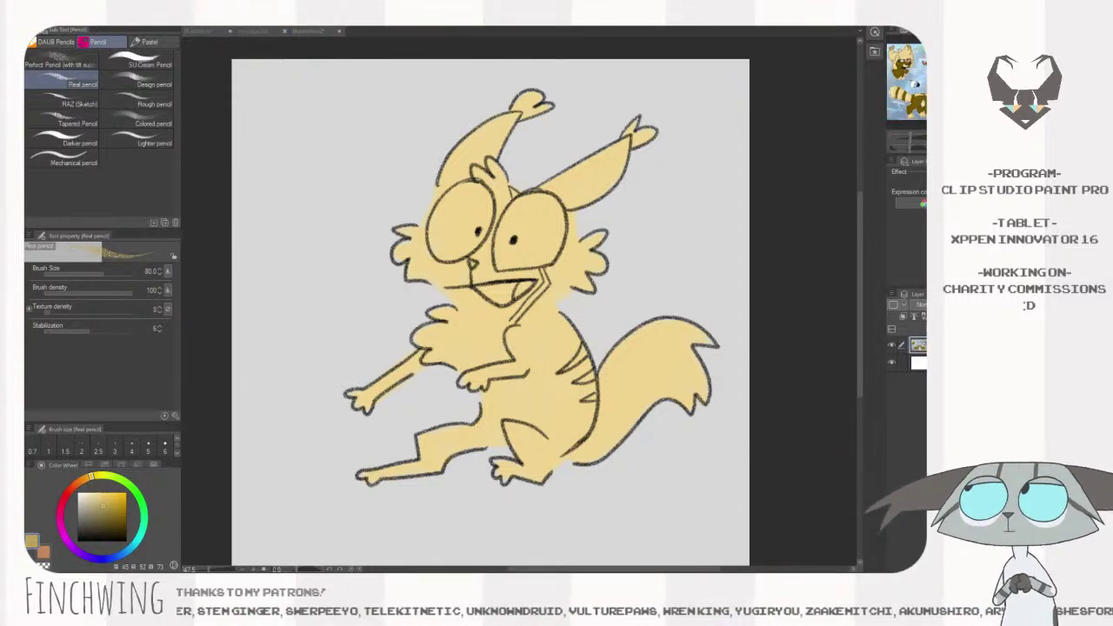
left_click(614, 166)
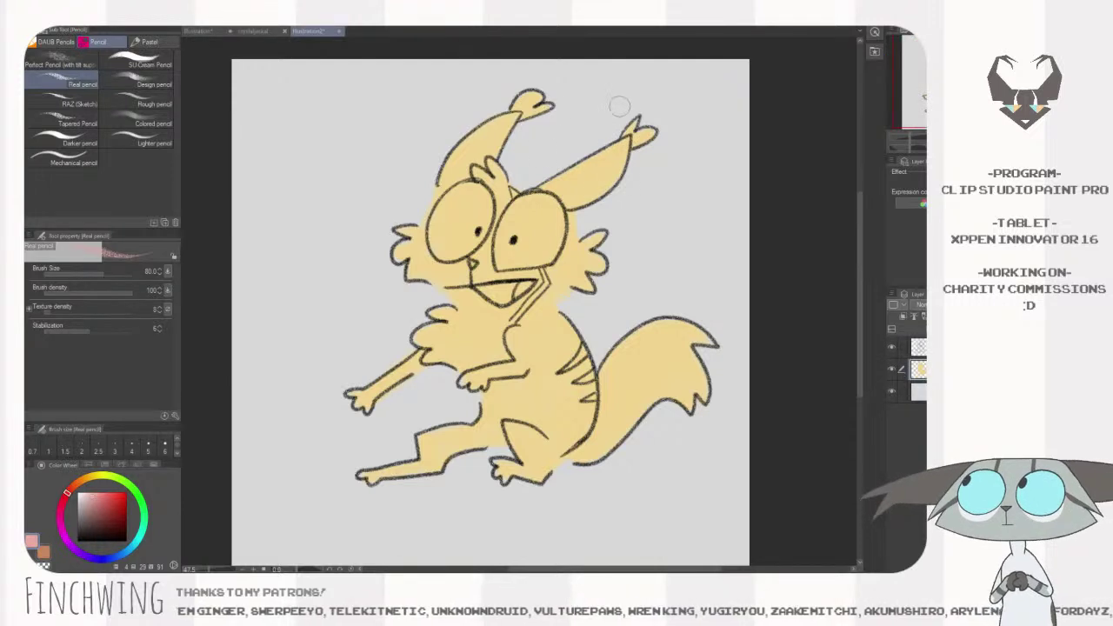
key("ctrl+Tab")
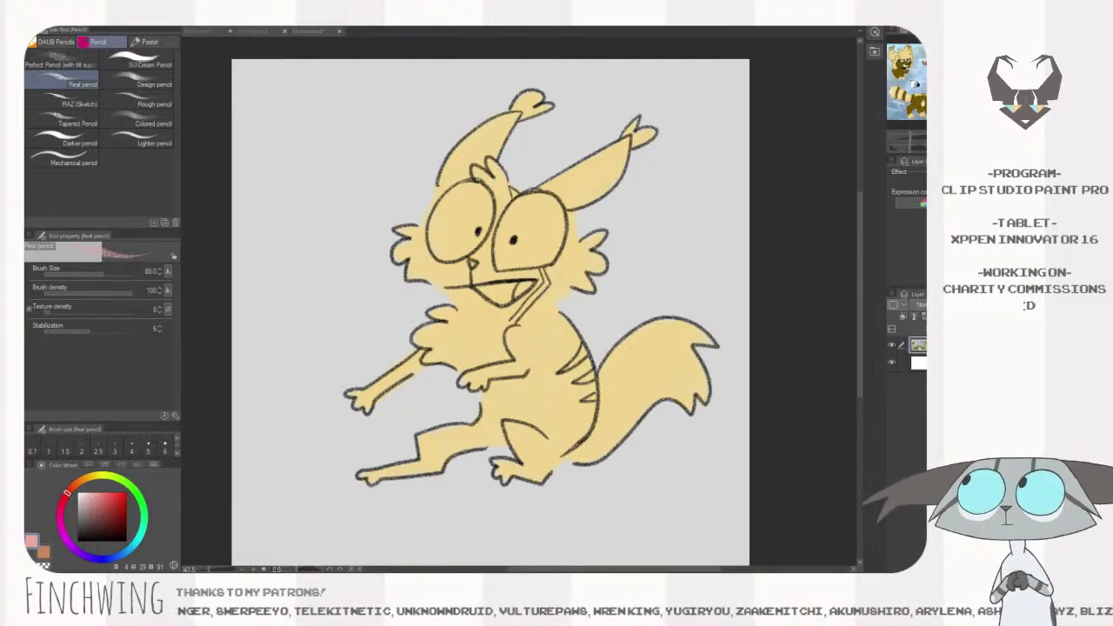
left_click(556, 313, "alt")
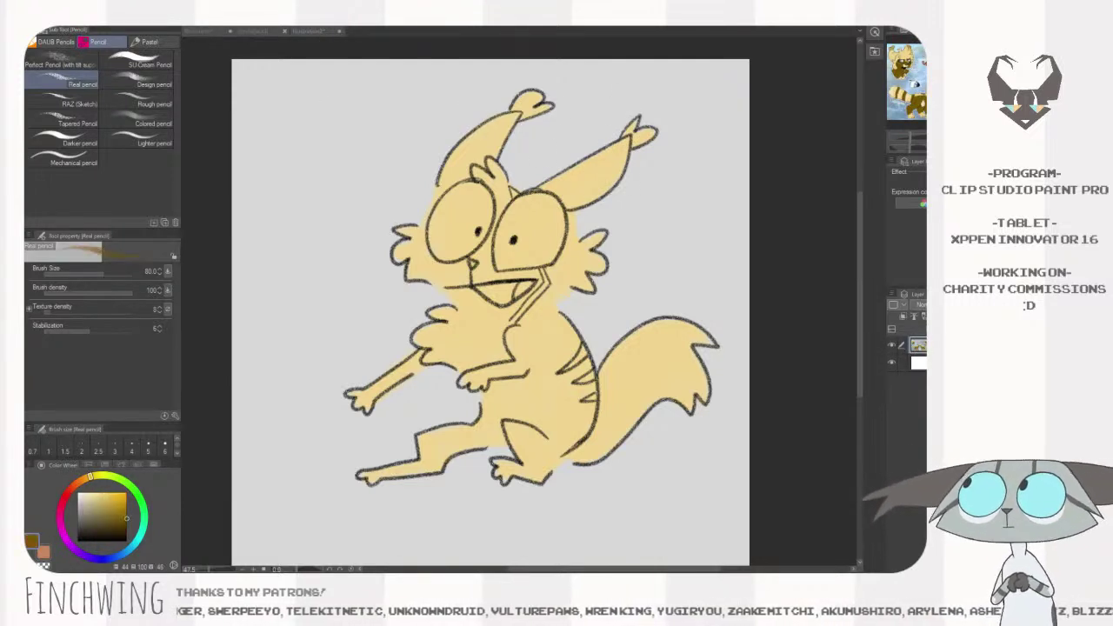
left_click(549, 244)
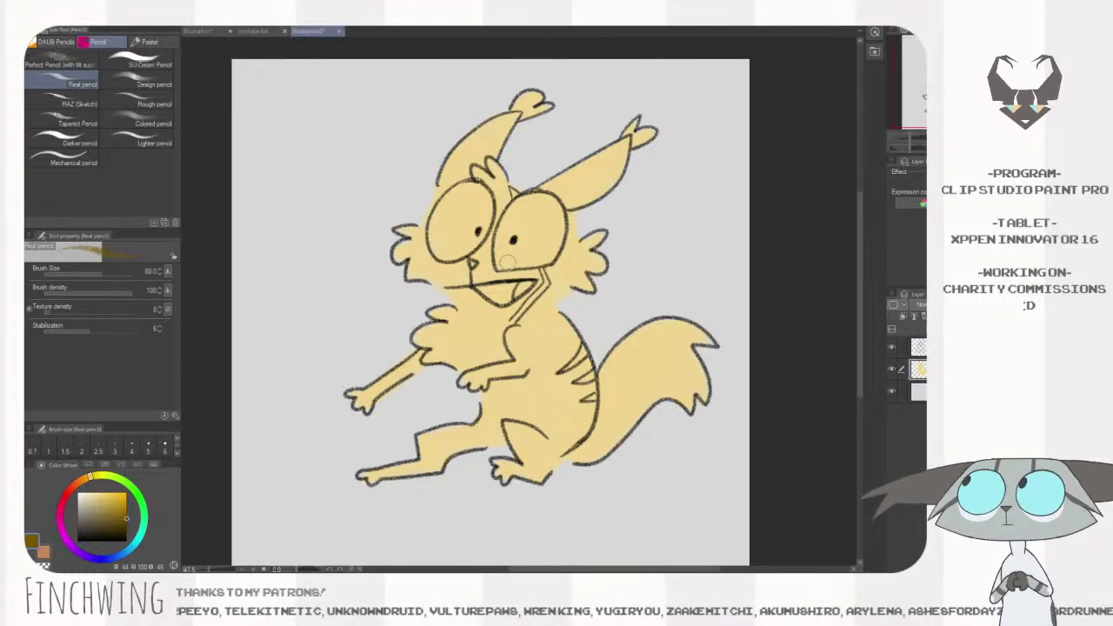
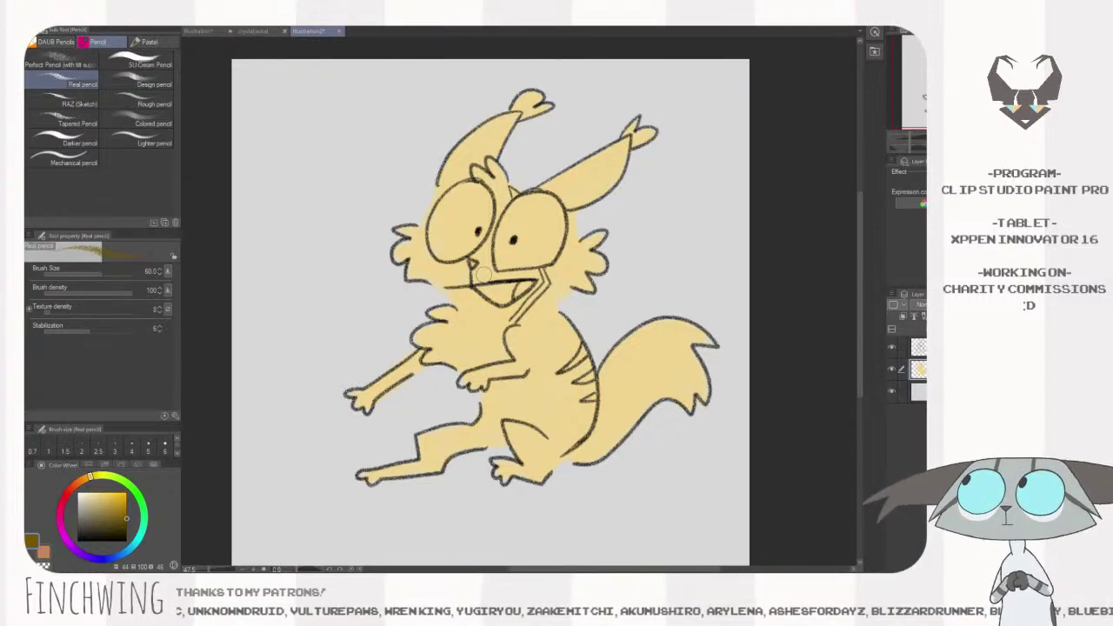
- Shade the muzzle and the area under both eyes dark golden brown with the Real pencil
key("bracketleft")
key("bracketleft")
key("bracketleft")
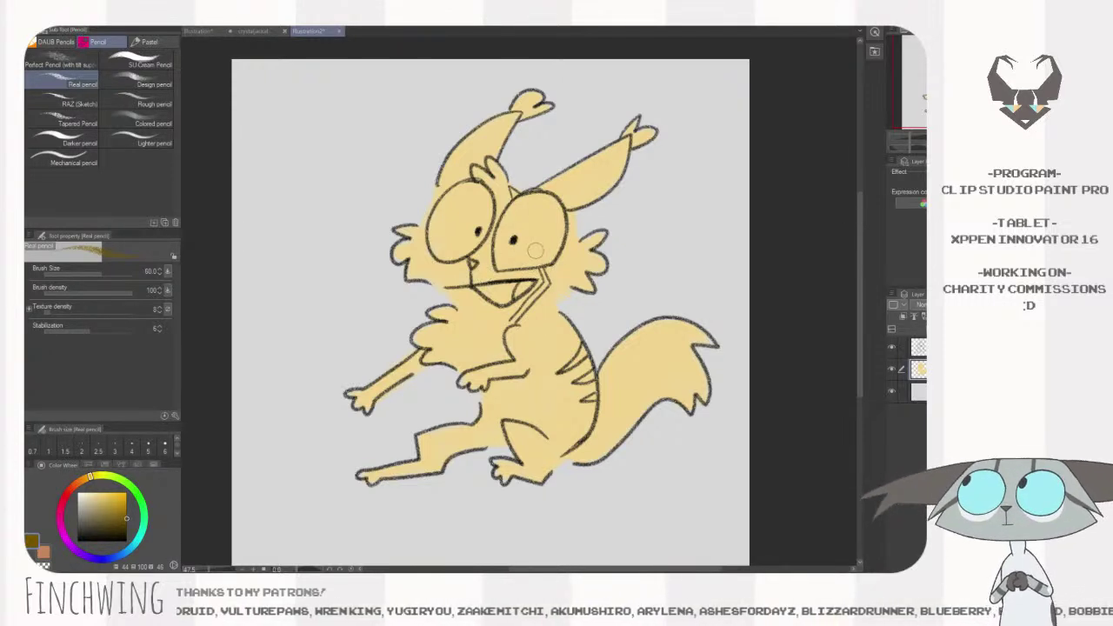
mouse_move(535, 271)
left_mouse_down()
mouse_move(527, 260)
mouse_move(525, 271)
mouse_move(549, 273)
mouse_move(522, 285)
mouse_move(519, 274)
left_mouse_up()
mouse_move(438, 254)
left_mouse_down()
mouse_move(429, 261)
mouse_move(444, 273)
mouse_move(482, 285)
mouse_move(489, 263)
mouse_move(509, 274)
mouse_move(465, 261)
mouse_move(513, 265)
mouse_move(504, 300)
left_mouse_up()
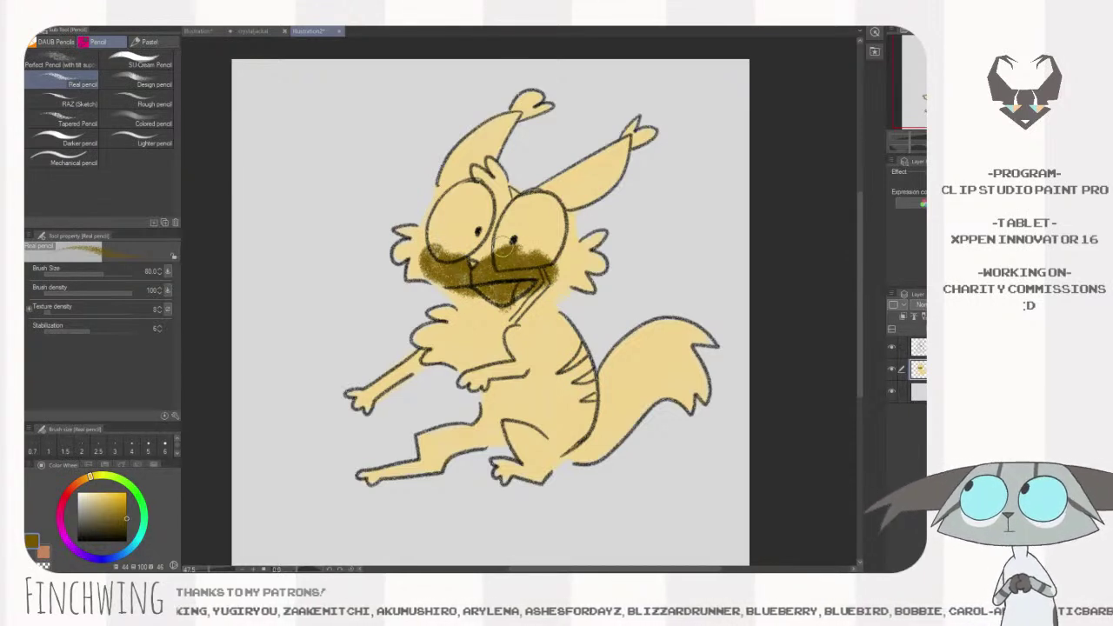
- Extend the brown muzzle patch over the cheeks, jaw and shoulder with the Dry Gouache brush
key("b")
key("]")
key("]")
key("]")
mouse_move(434, 245)
left_mouse_down()
mouse_move(448, 259)
mouse_move(435, 274)
mouse_move(439, 254)
left_mouse_up()
key("]")
left_click_drag(458, 292, 471, 280)
mouse_move(526, 257)
left_mouse_down()
mouse_move(560, 270)
mouse_move(547, 270)
mouse_move(548, 306)
mouse_move(464, 283)
mouse_move(483, 298)
mouse_move(504, 284)
mouse_move(536, 366)
left_mouse_up()
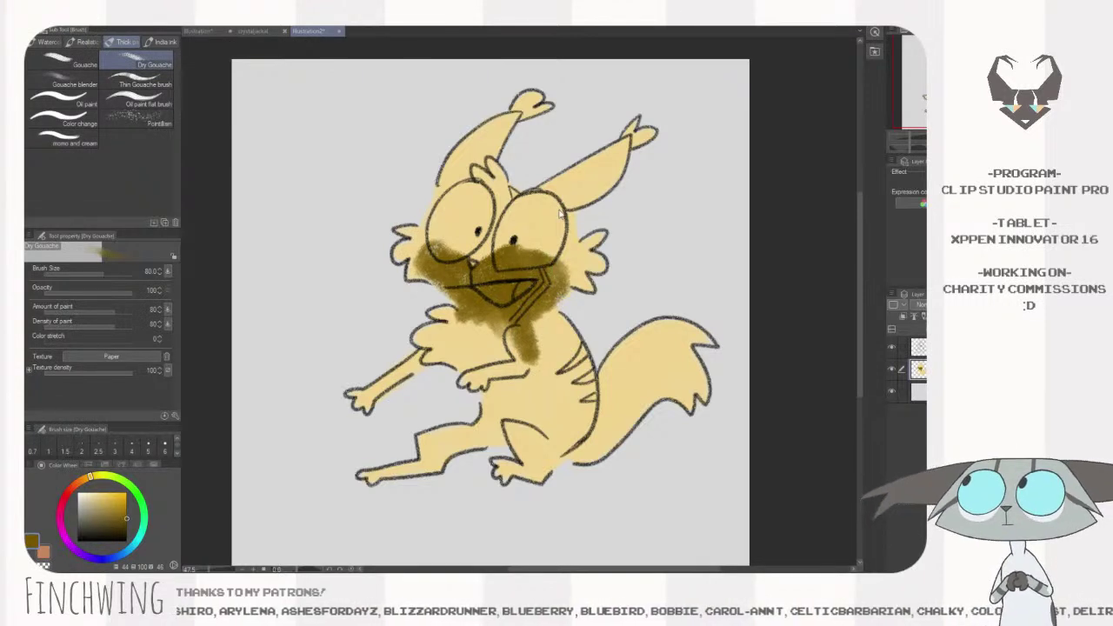
- Cover the brown on the shoulder with sampled pale yellow and touch up the muzzle with colors sampled from the face
left_click(559, 327, "alt")
mouse_move(556, 328)
left_mouse_down()
mouse_move(527, 363)
mouse_move(566, 335)
mouse_move(549, 360)
mouse_move(510, 333)
left_mouse_up()
left_click(552, 276, "alt")
mouse_move(511, 273)
left_mouse_down()
mouse_move(461, 260)
mouse_move(444, 270)
mouse_move(486, 283)
mouse_move(589, 246)
mouse_move(514, 236)
mouse_move(476, 280)
left_mouse_up()
left_click(449, 266, "alt")
left_click(491, 266, "alt")
left_click(487, 243, "alt")
left_click(487, 275, "alt")
- Sample a grayish brown from the reference sheet and paint the fur tufts on both ear tips
key("ctrl+Tab")
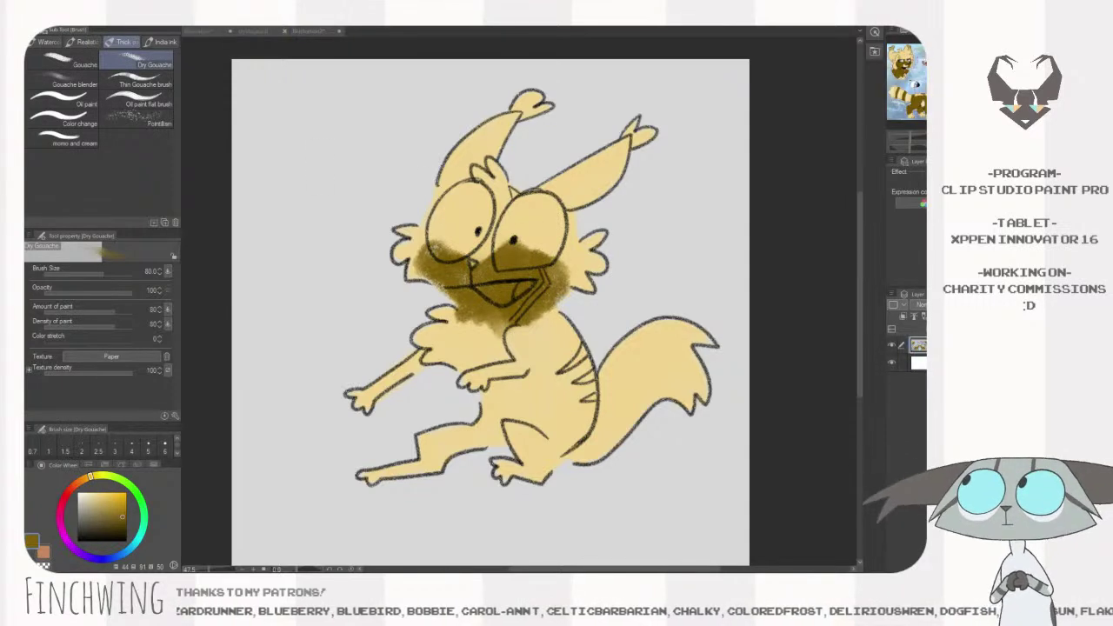
left_click(523, 98)
mouse_move(525, 95)
left_mouse_down()
mouse_move(536, 107)
mouse_move(510, 102)
left_mouse_up()
left_click_drag(628, 129, 648, 139)
left_click_drag(575, 134, 581, 131)
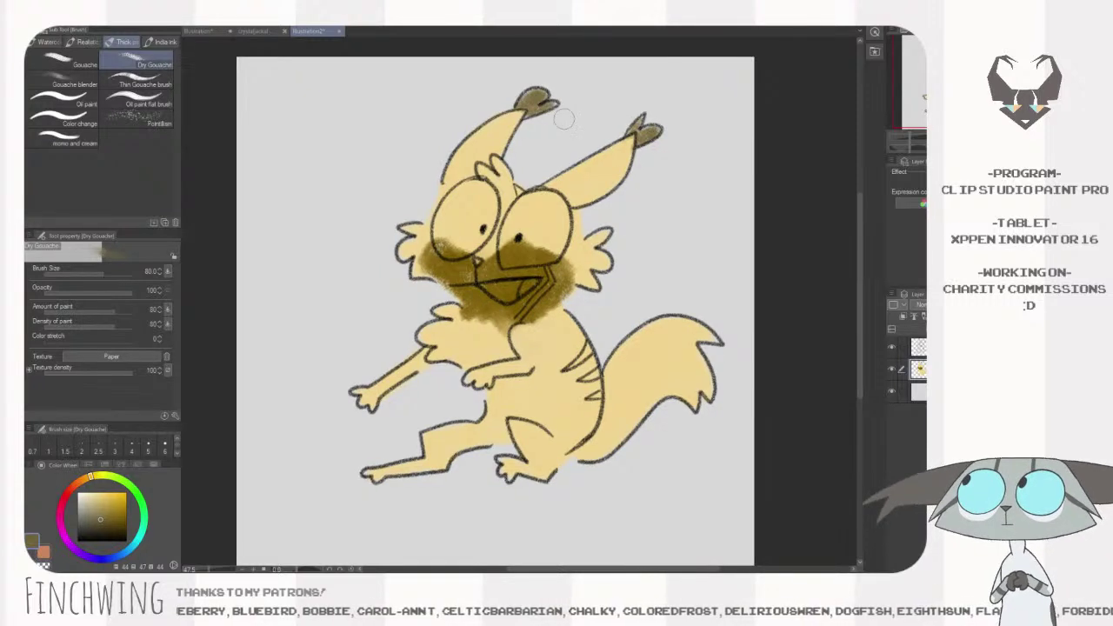
- Sample the brown from the muzzle and paint it down over the neck and chest fluff
left_click_drag(624, 95, 624, 65)
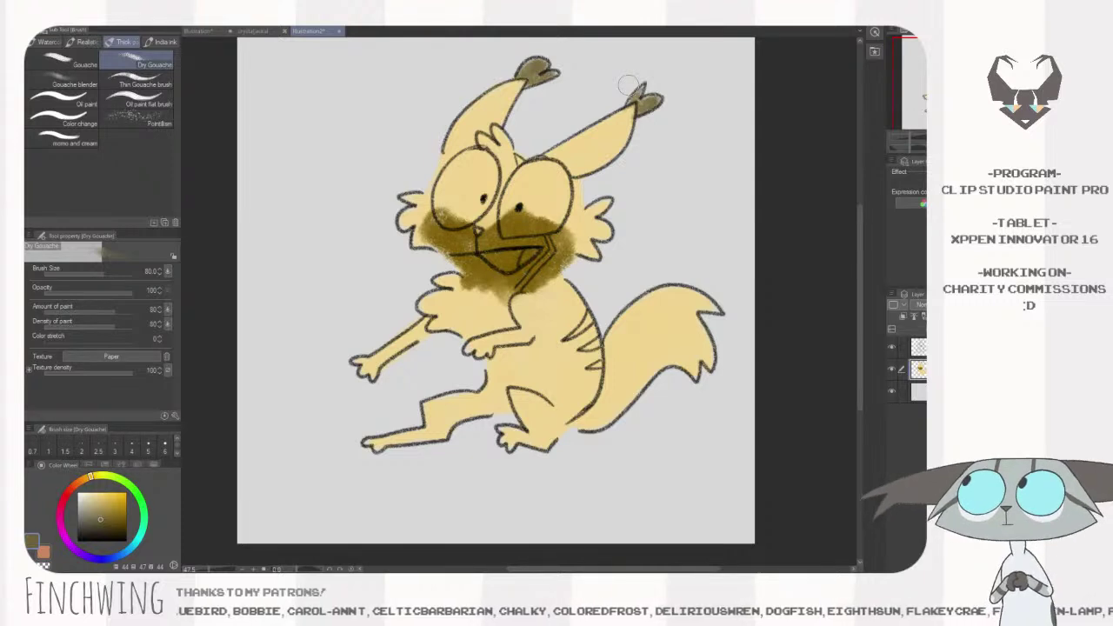
left_click_drag(679, 151, 674, 145)
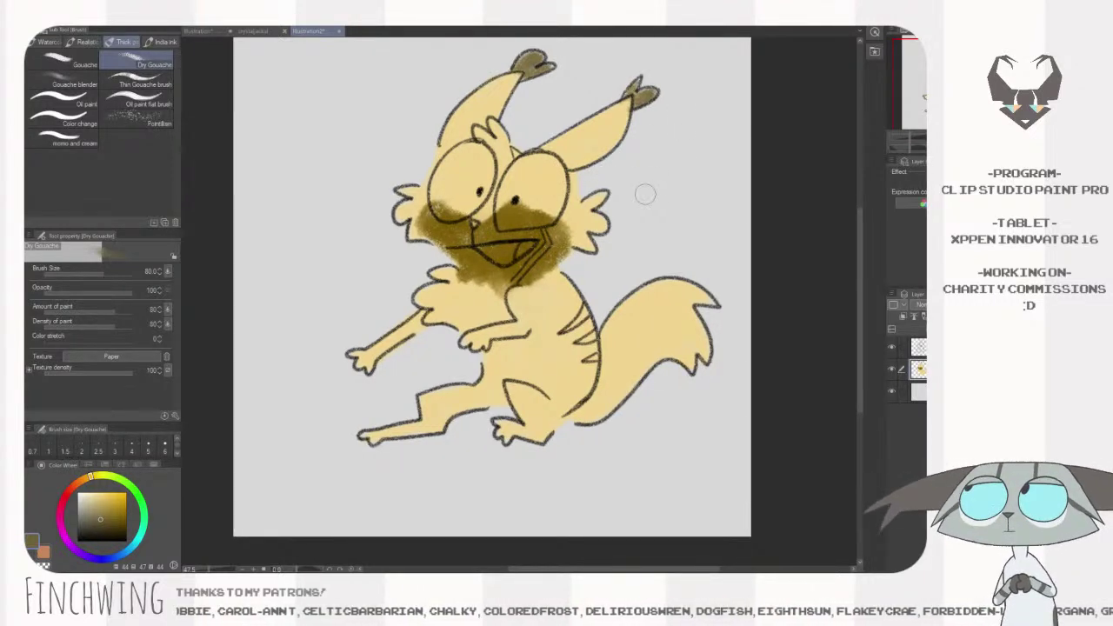
left_click_drag(643, 199, 661, 187)
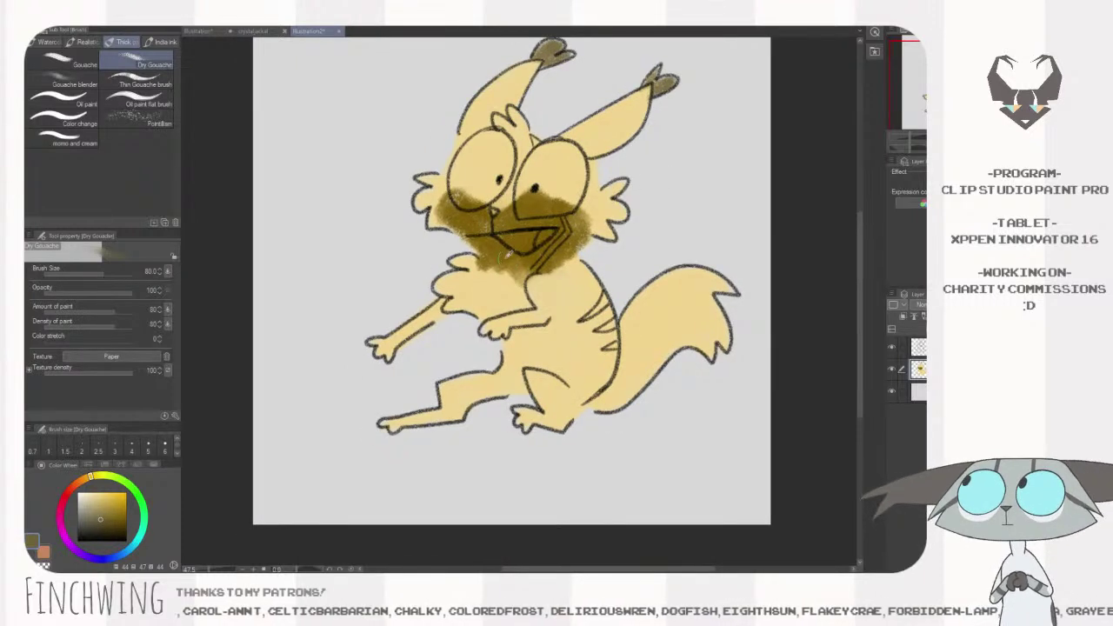
left_click_drag(502, 252, 461, 280)
mouse_move(484, 220)
left_mouse_down()
mouse_move(470, 261)
mouse_move(500, 252)
mouse_move(522, 305)
mouse_move(445, 296)
mouse_move(521, 300)
mouse_move(507, 280)
mouse_move(452, 293)
left_mouse_up()
- Following the reference sheet, paint the belly, both front arms and the outstretched hind leg dark golden brown
left_click(253, 31)
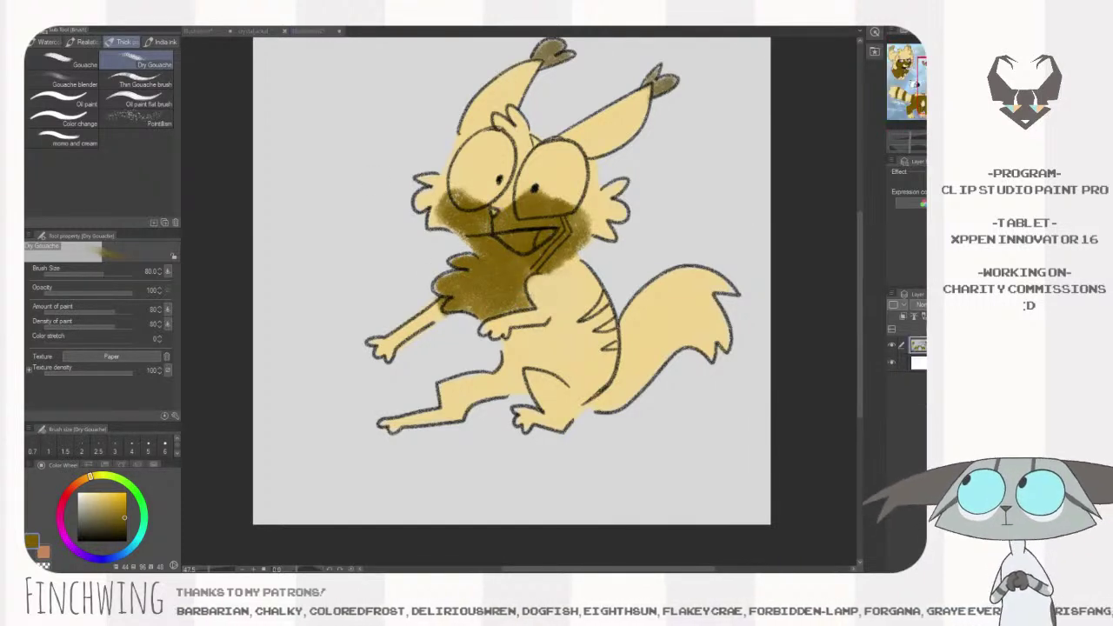
key("ctrl+z")
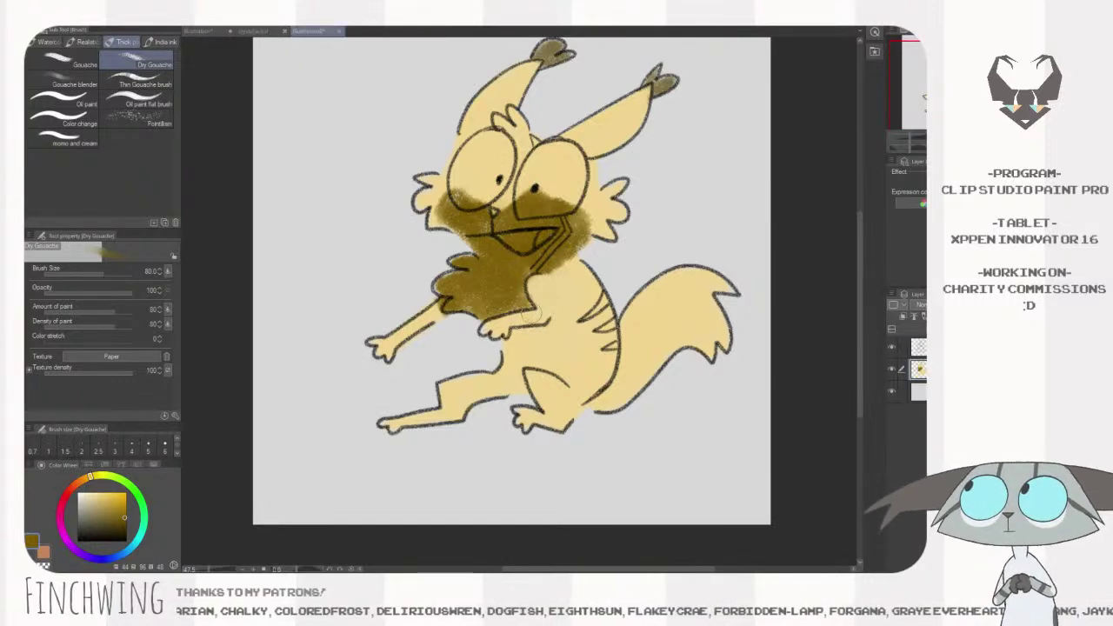
left_click_drag(535, 271, 574, 329)
left_click_drag(564, 292, 578, 357)
mouse_move(579, 356)
left_mouse_down()
mouse_move(561, 304)
mouse_move(574, 382)
mouse_move(521, 365)
mouse_move(535, 278)
mouse_move(569, 357)
mouse_move(512, 313)
mouse_move(483, 376)
mouse_move(505, 407)
mouse_move(543, 361)
mouse_move(517, 396)
mouse_move(387, 424)
mouse_move(369, 391)
mouse_move(430, 317)
mouse_move(386, 348)
mouse_move(436, 318)
left_mouse_up()
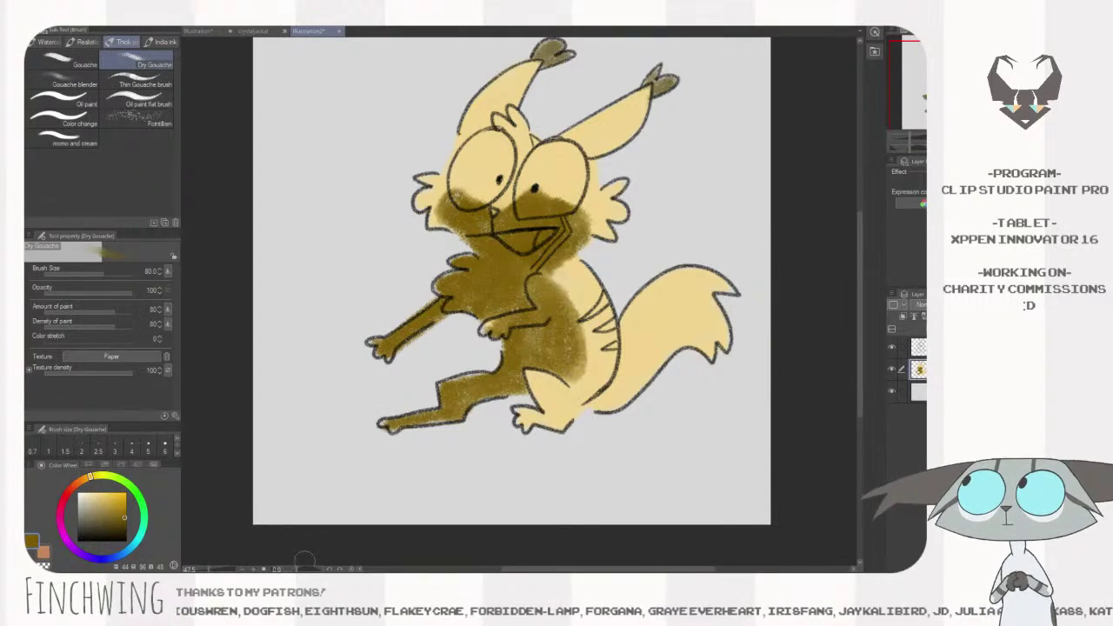
- Sample the tail's pale yellow and repaint the outstretched arm's paw and the extended hind foot with it
left_click(663, 322, "alt")
mouse_move(374, 352)
left_mouse_down()
mouse_move(400, 340)
mouse_move(378, 352)
left_mouse_up()
mouse_move(408, 440)
left_mouse_down()
mouse_move(391, 422)
mouse_move(444, 425)
left_mouse_up()
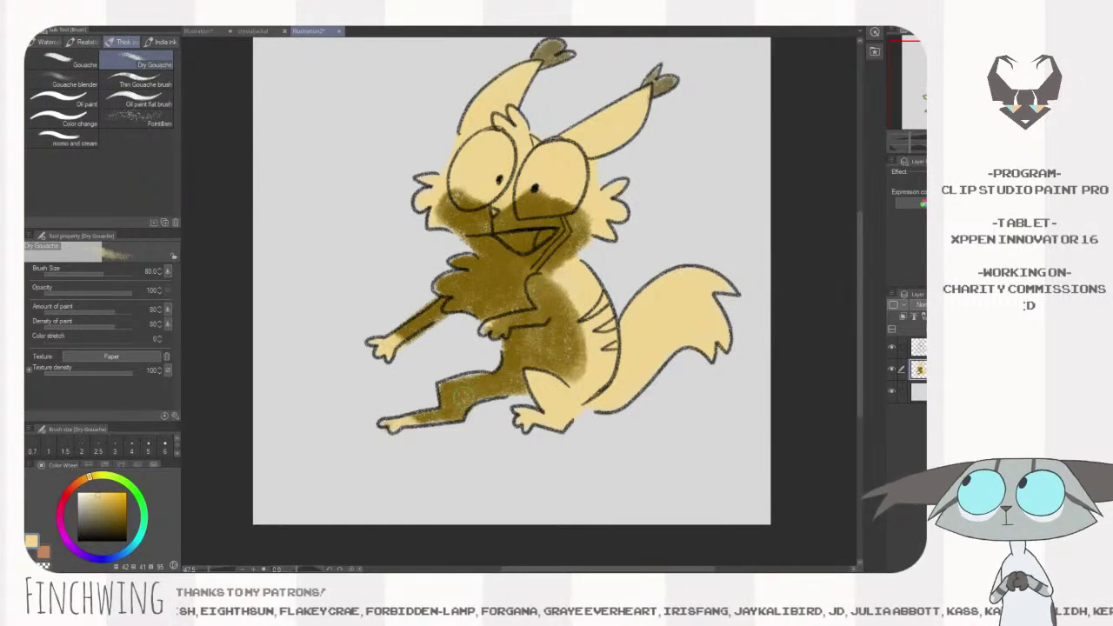
- Touch up the bent arm's paw in pale yellow and paint the near hind leg dark golden brown, keeping its foot pale
key("bracketleft")
key("bracketleft")
key("bracketleft")
left_click_drag(490, 323, 515, 321)
key("bracketright")
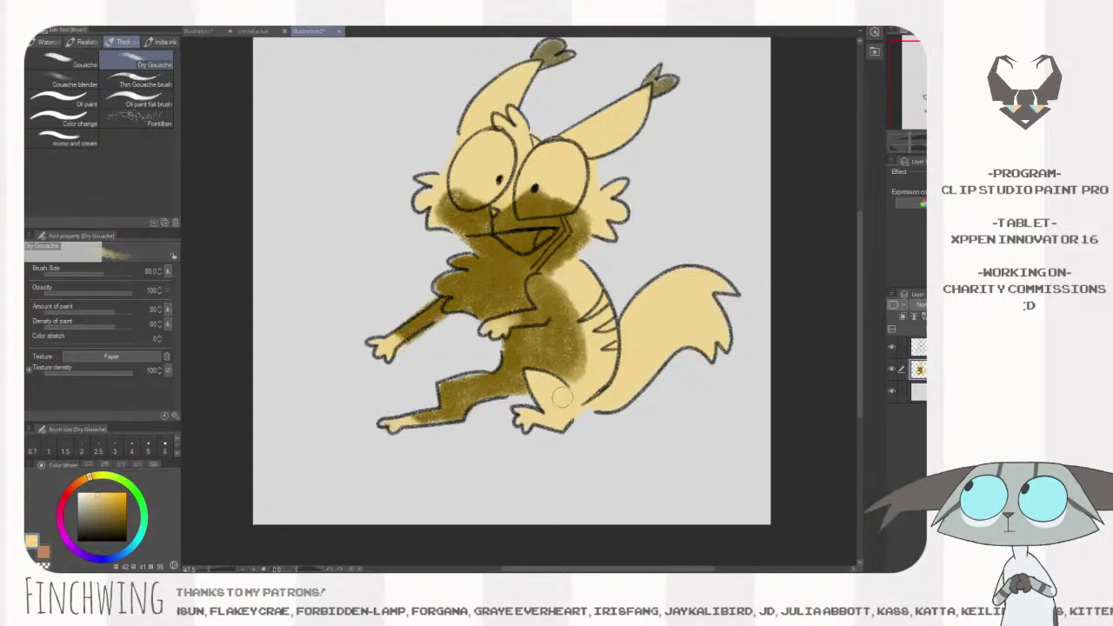
mouse_move(574, 330)
left_mouse_down()
mouse_move(575, 379)
mouse_move(556, 408)
left_mouse_up()
mouse_move(571, 339)
left_mouse_down()
mouse_move(570, 408)
mouse_move(543, 417)
mouse_move(512, 403)
mouse_move(530, 421)
mouse_move(517, 427)
left_mouse_up()
left_click(603, 359, "alt")
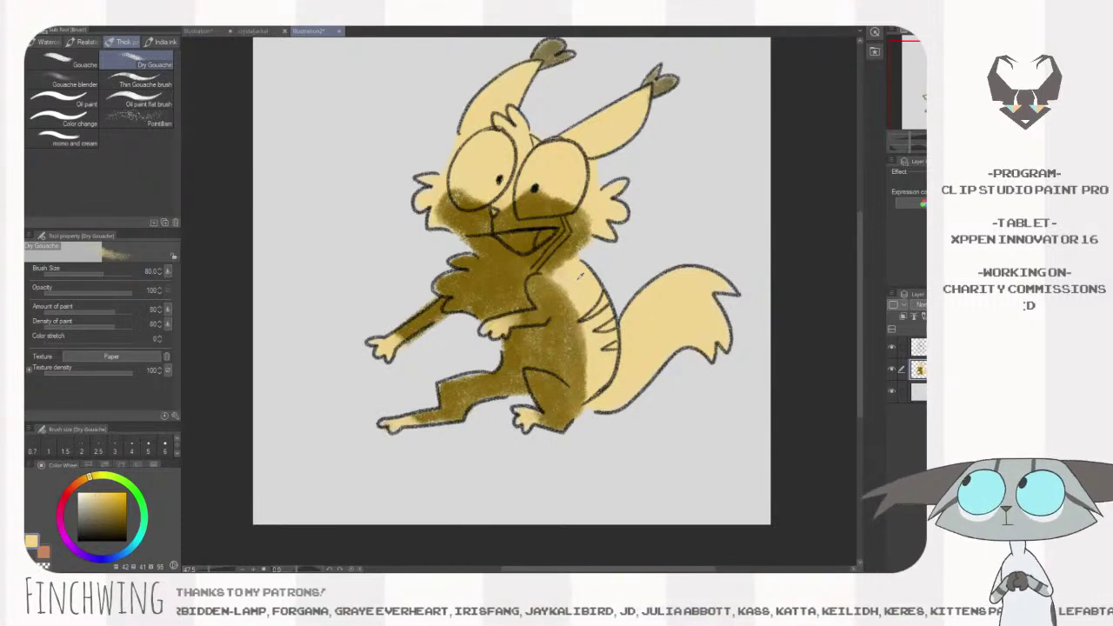
- Sample the muzzle's brown and extend it along the cat's flank and shoulder, adding a touch on the cheek below the far eye
left_click(529, 216, "alt")
left_click_drag(549, 254, 578, 369)
left_click_drag(567, 296, 564, 347)
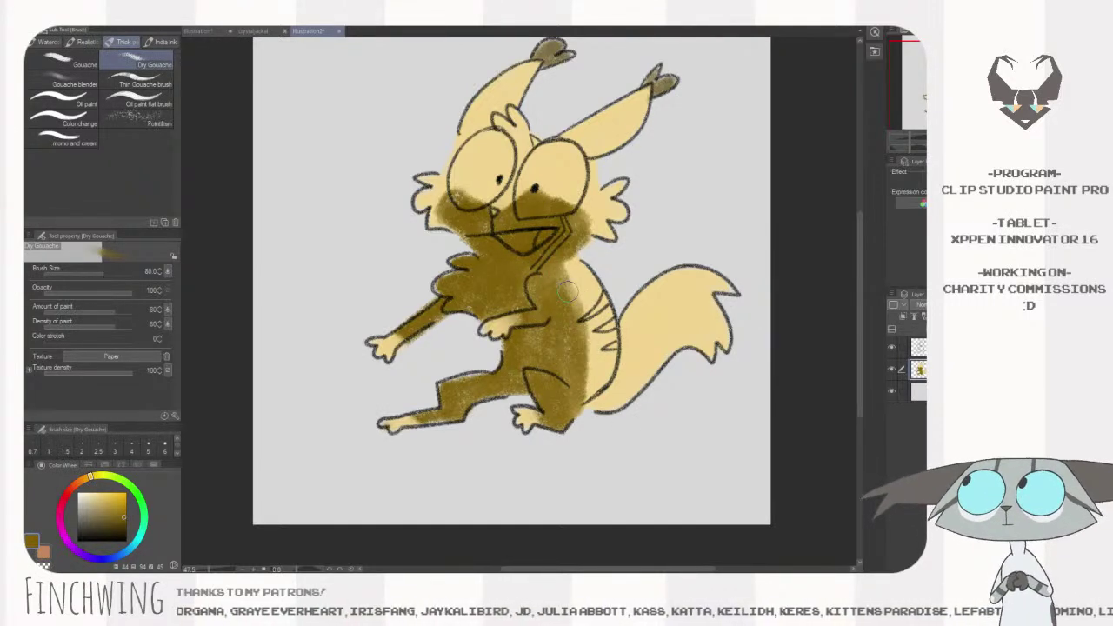
left_click_drag(554, 269, 584, 369)
left_click_drag(575, 302, 581, 409)
left_click_drag(551, 272, 566, 385)
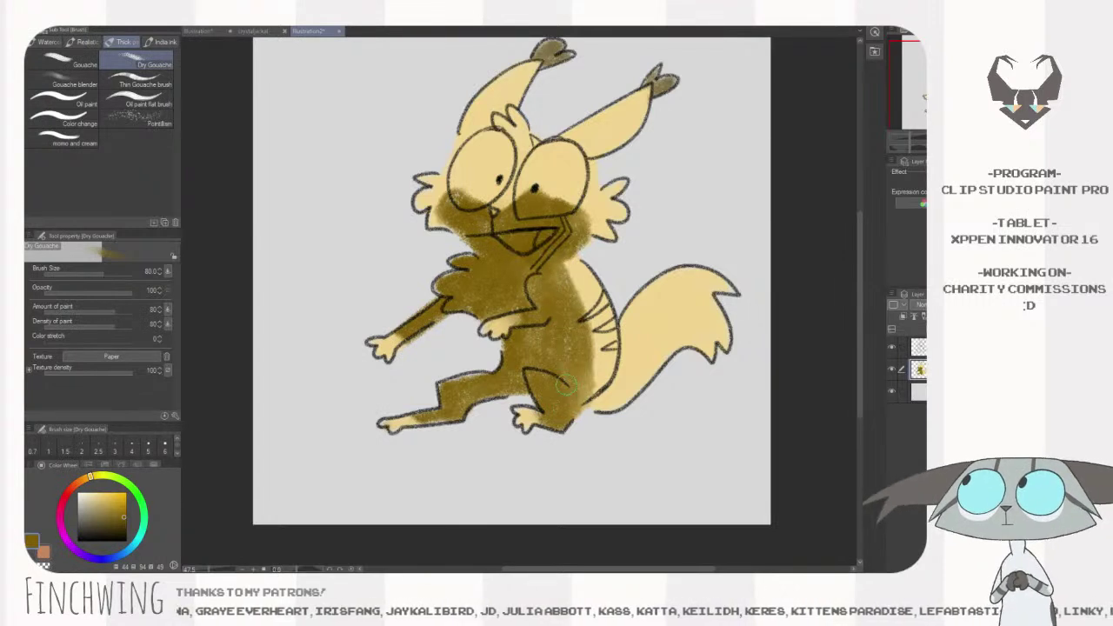
left_click_drag(475, 200, 466, 200)
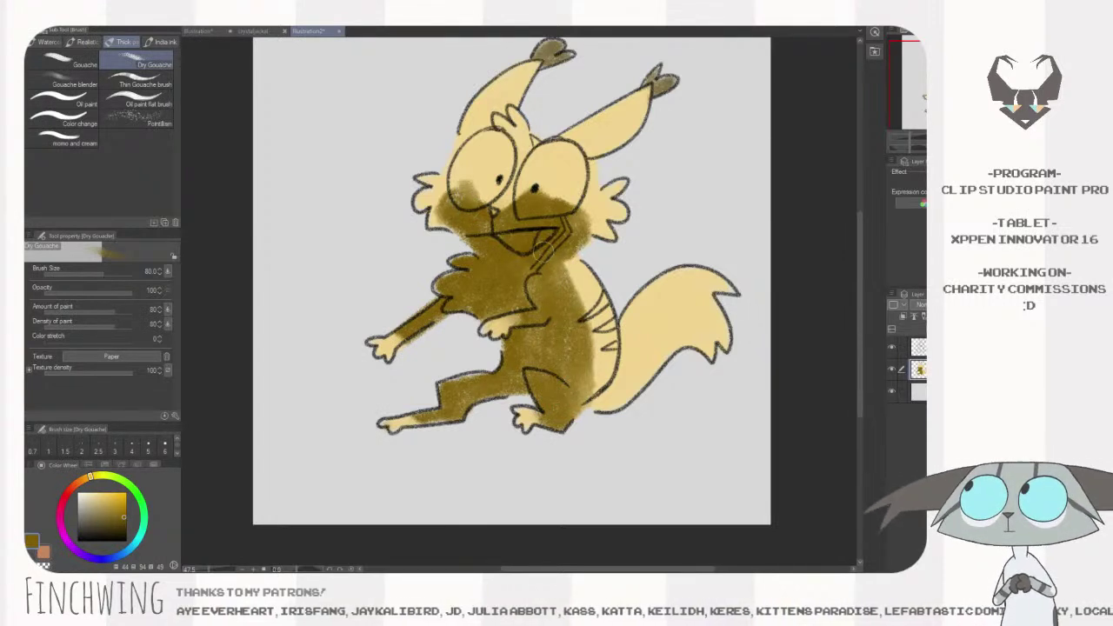
- Sample the pink from the reference sheet and fill the pointed stripes on the cat's back with it
left_click_drag(664, 274, 663, 276)
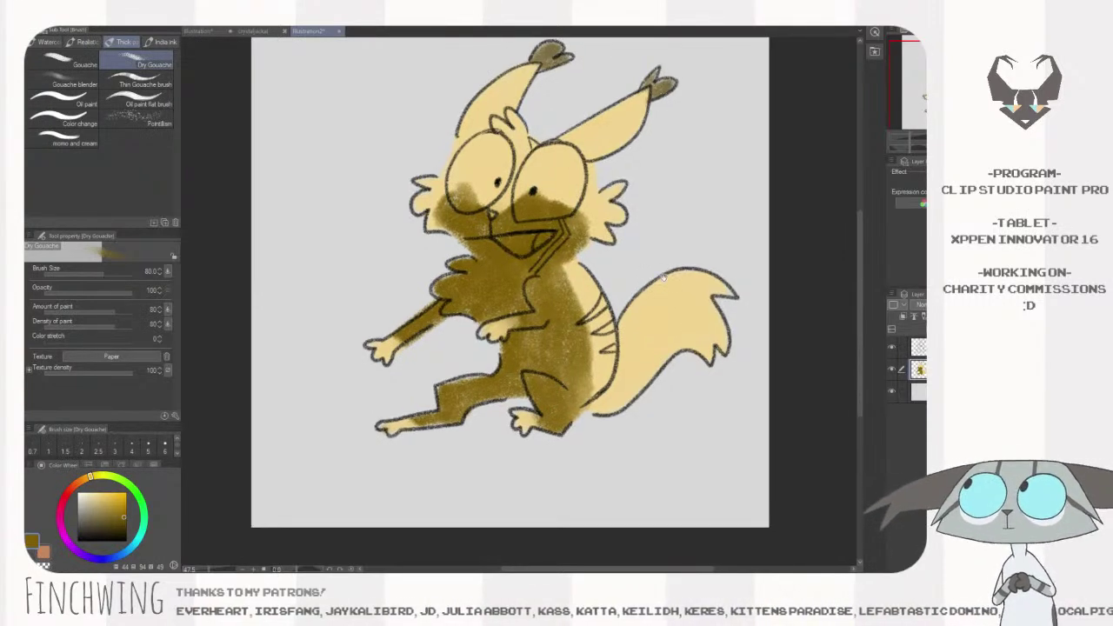
left_click(299, 146)
left_click(299, 146, "alt")
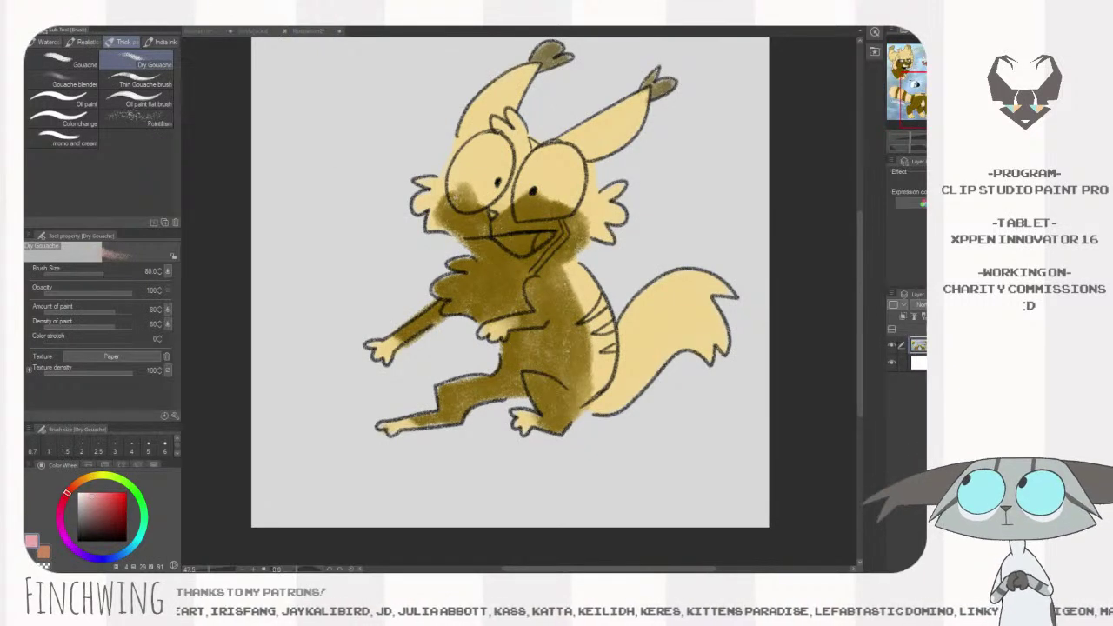
left_click(658, 215)
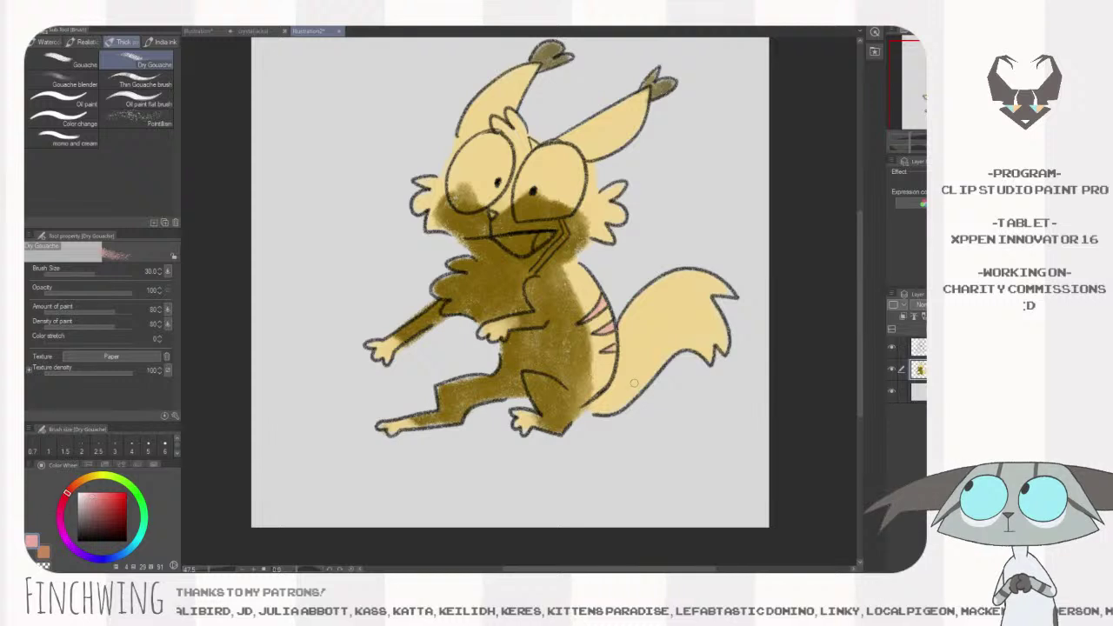
- Sample the dark golden brown from the reference sheet and paint bands across the tail
left_click(308, 173)
left_click(557, 335, "alt")
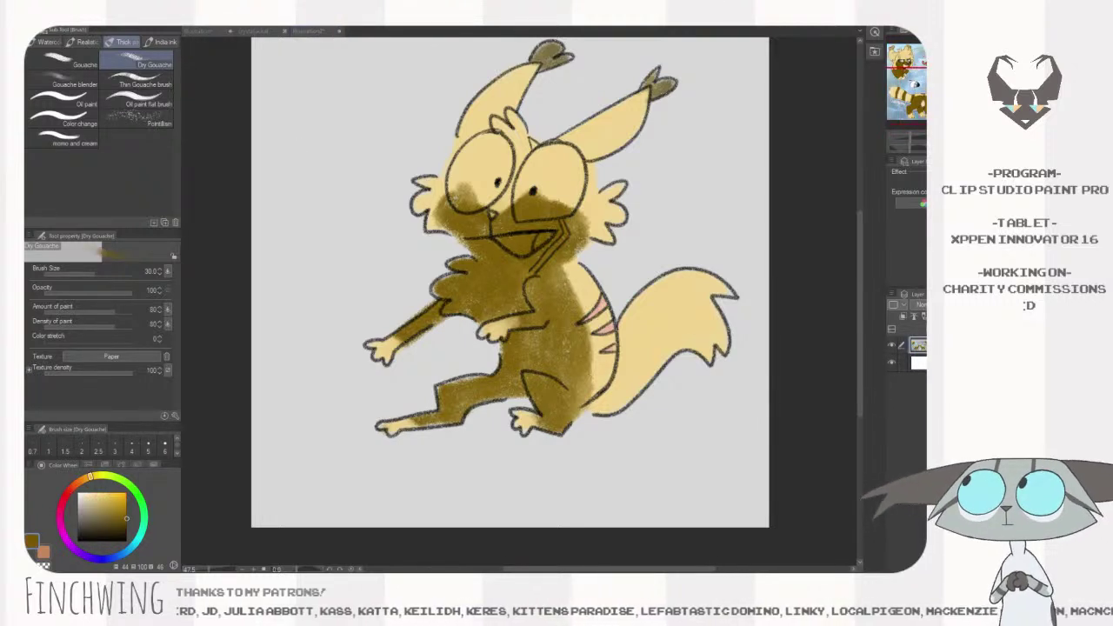
key("ctrl+Tab")
mouse_move(682, 325)
left_mouse_down()
mouse_move(679, 380)
mouse_move(662, 281)
mouse_move(661, 349)
mouse_move(631, 338)
mouse_move(618, 306)
mouse_move(637, 386)
left_mouse_up()
mouse_move(632, 323)
left_mouse_down()
mouse_move(637, 392)
mouse_move(606, 412)
left_mouse_up()
- Sample the pale cream from the reference sheet and paint the tail tip and the gaps between the brown bands
key("bracketleft")
key("bracketleft")
key("bracketleft")
key("ctrl+Tab")
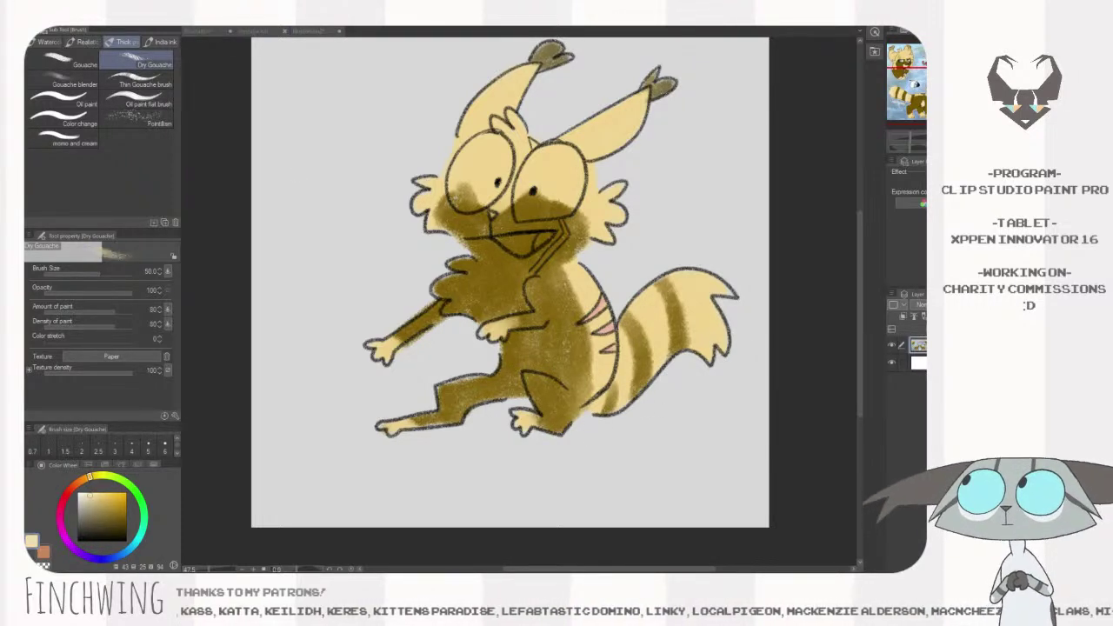
left_click(713, 287)
key("bracketright")
key("bracketright")
mouse_move(678, 276)
left_mouse_down()
mouse_move(711, 341)
mouse_move(695, 262)
left_mouse_up()
key("bracketleft")
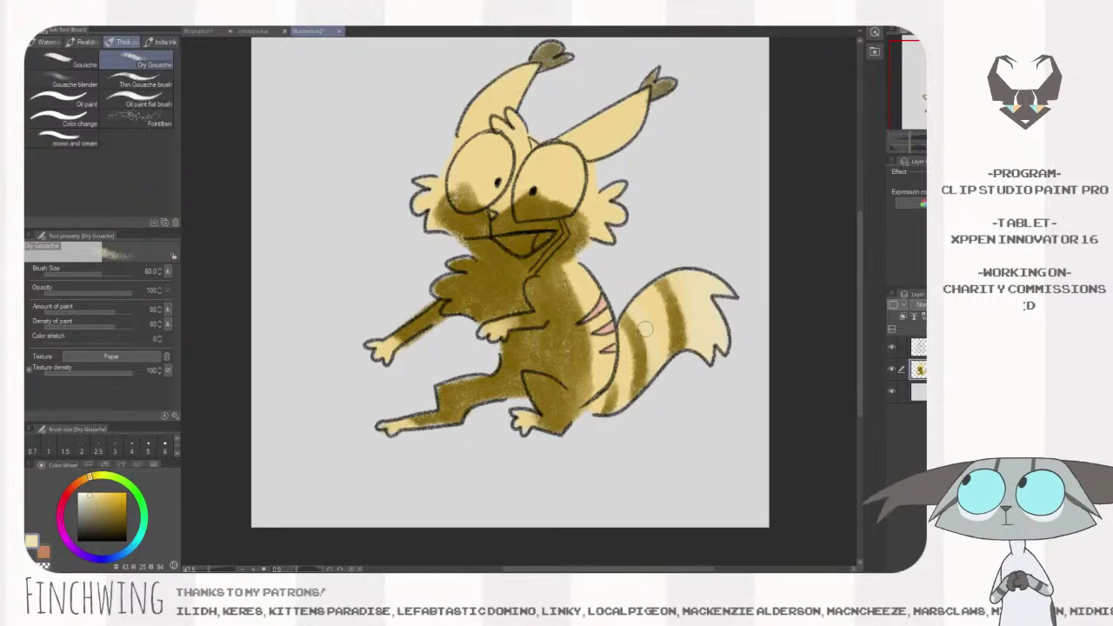
key("bracketleft")
key("bracketleft")
key("bracketleft")
key("bracketright")
key("bracketright")
key("bracketright")
key("bracketright")
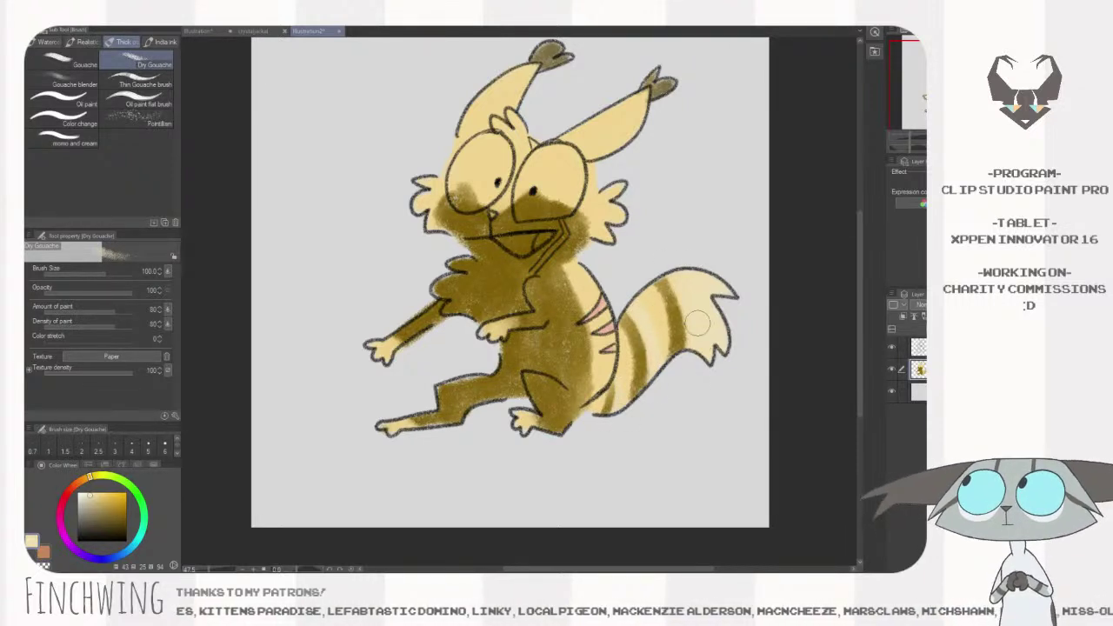
- Sample the chest's golden brown and thicken the tail's outermost dark band with it
left_click(501, 266, "alt")
key("bracketleft")
key("bracketleft")
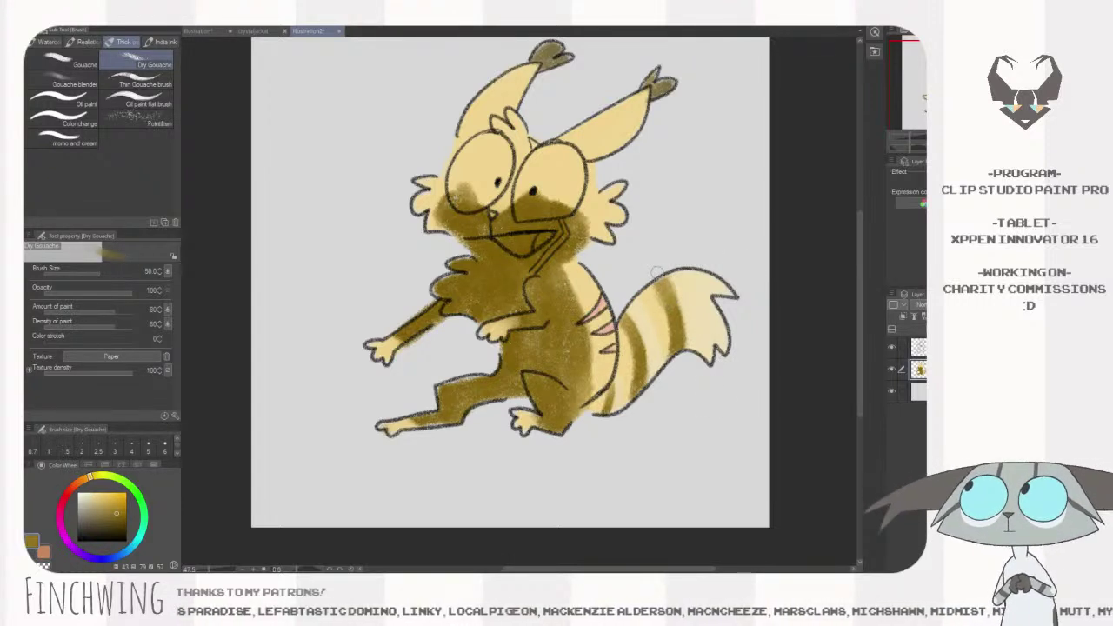
left_click_drag(667, 281, 682, 353)
key("bracketright")
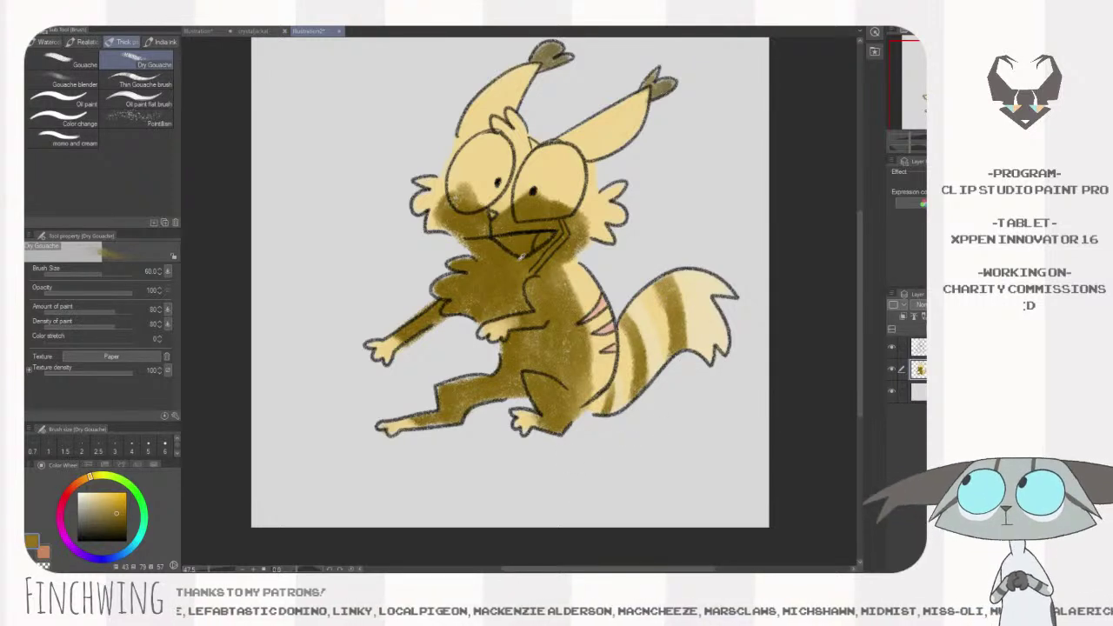
- Following the reference sheet, paint pale cream patches on the cat's chest and belly
key("ctrl+e")
key("ctrl+z")
mouse_move(487, 301)
left_mouse_down()
mouse_move(519, 303)
mouse_move(488, 312)
mouse_move(510, 290)
mouse_move(519, 299)
mouse_move(495, 310)
mouse_move(501, 290)
mouse_move(522, 337)
mouse_move(498, 346)
mouse_move(541, 338)
mouse_move(556, 368)
mouse_move(520, 355)
mouse_move(509, 387)
mouse_move(508, 361)
mouse_move(548, 367)
mouse_move(521, 341)
mouse_move(506, 352)
mouse_move(506, 384)
mouse_move(544, 358)
mouse_move(557, 371)
mouse_move(539, 344)
mouse_move(504, 384)
left_mouse_up()
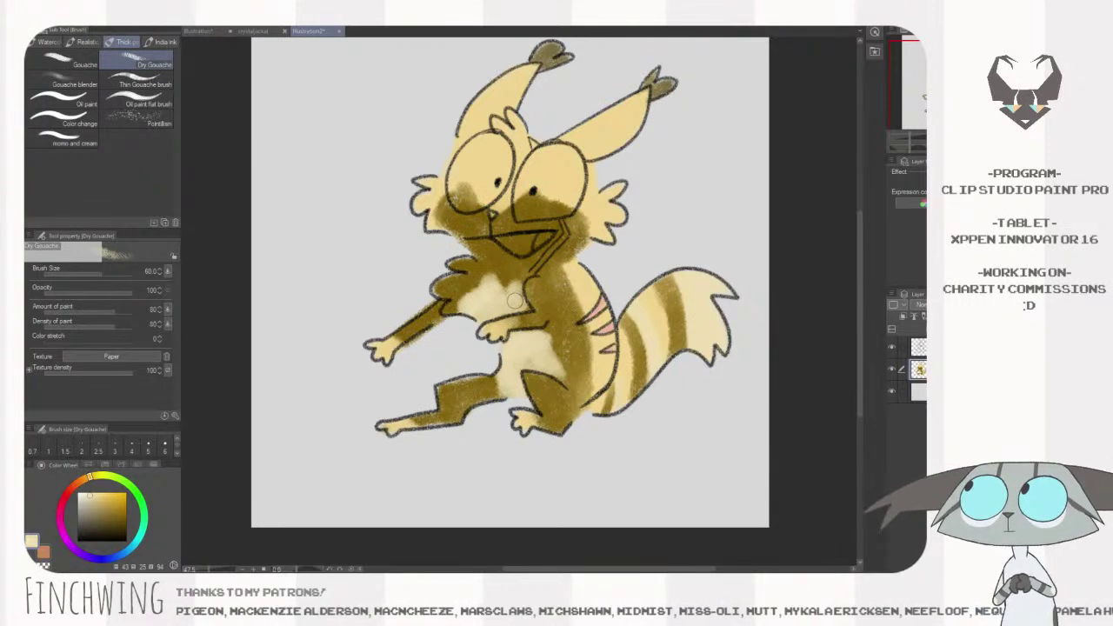
- Sample the pink from the reference sheet and paint the angled scar running from the mouth corner down the neck
left_click(199, 32)
left_click(585, 320, "alt")
left_click(599, 313, "alt")
left_click(550, 180)
key("[")
key("[")
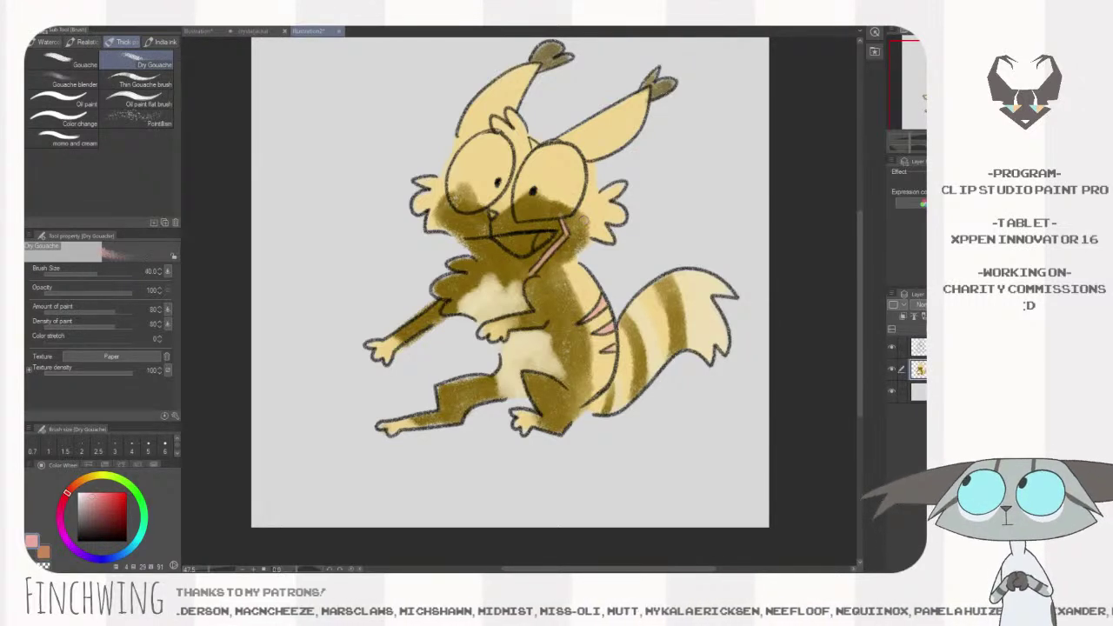
- Sample the dark gray from the reference sheet and fill the cat's nose with it
key("ctrl+e")
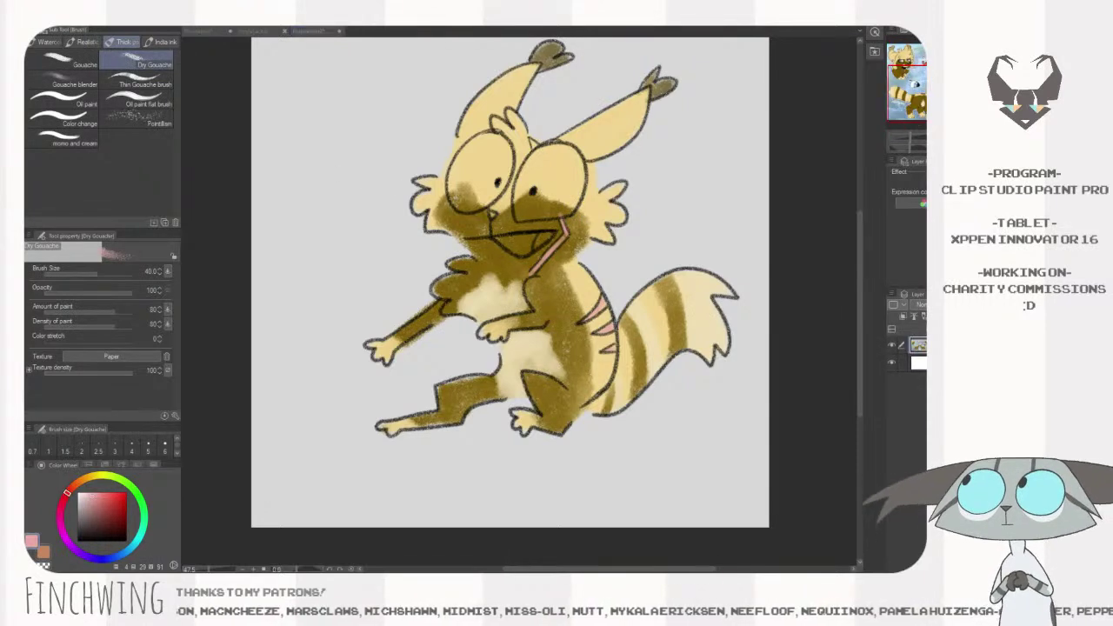
key("ctrl+shift+n")
left_click(525, 139, "alt")
left_click(83, 520)
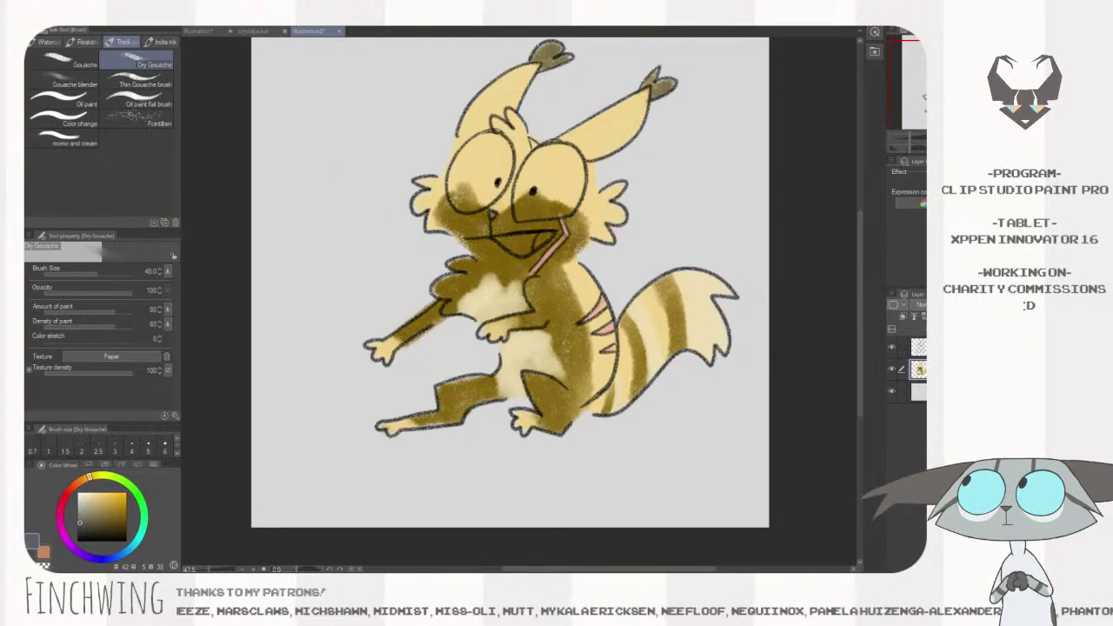
- Sample a pink from the reference sheet and paint the cat's tongue with it
key("ctrl+e")
left_click(600, 329, "alt")
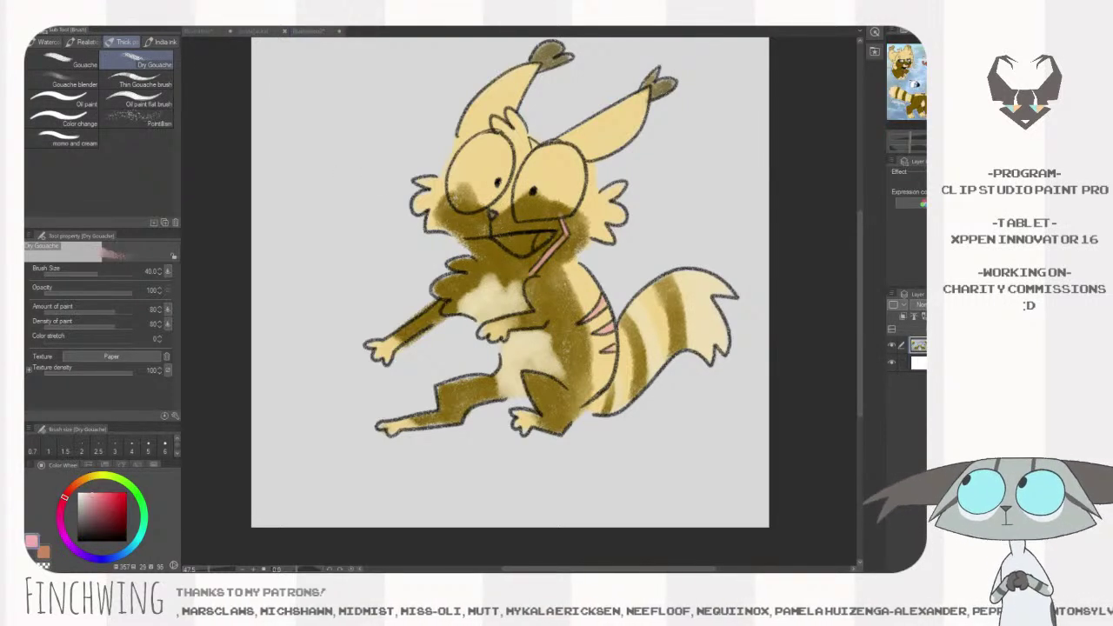
key("ctrl+shift+n")
left_click_drag(537, 235, 550, 240)
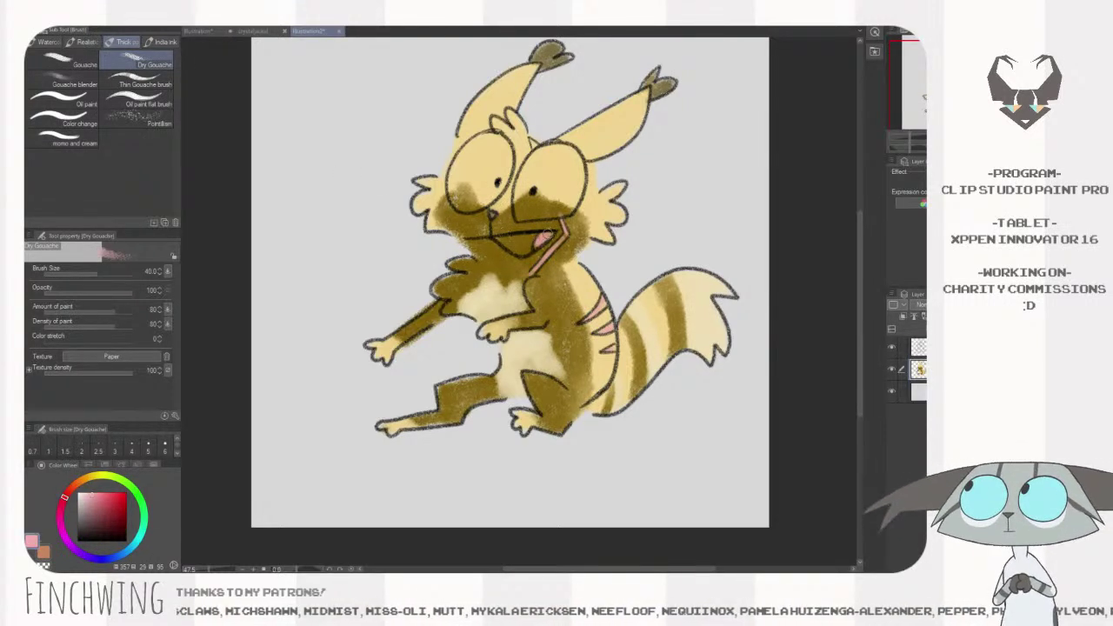
- Check the reference sheet, pick a darker, more saturated pink and fill the rest of the open mouth
key("ctrl+e")
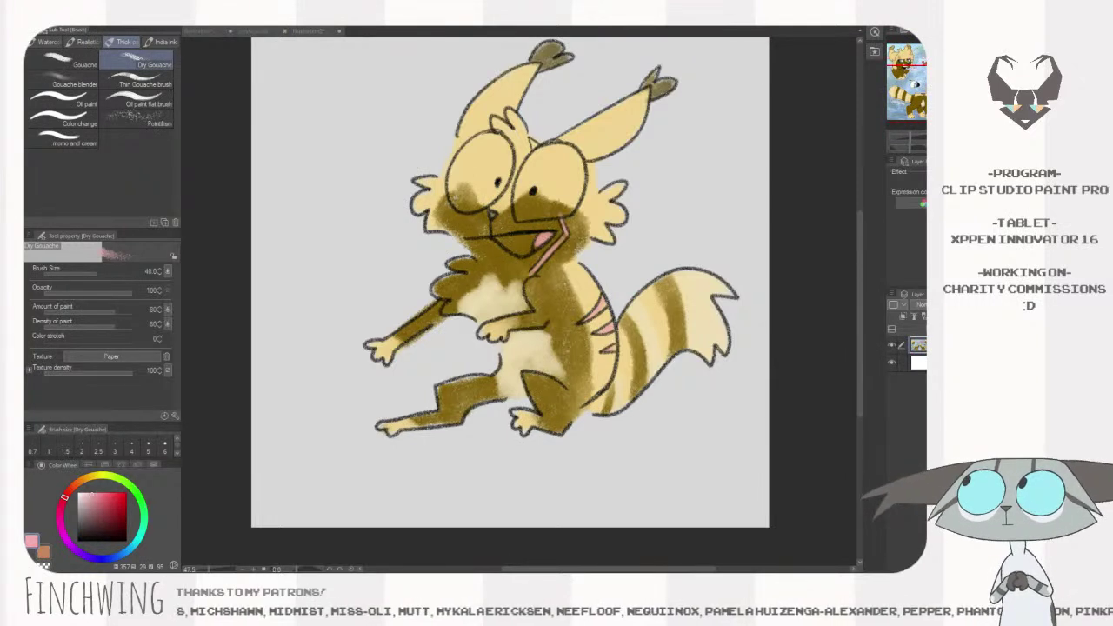
key("ctrl+shift+n")
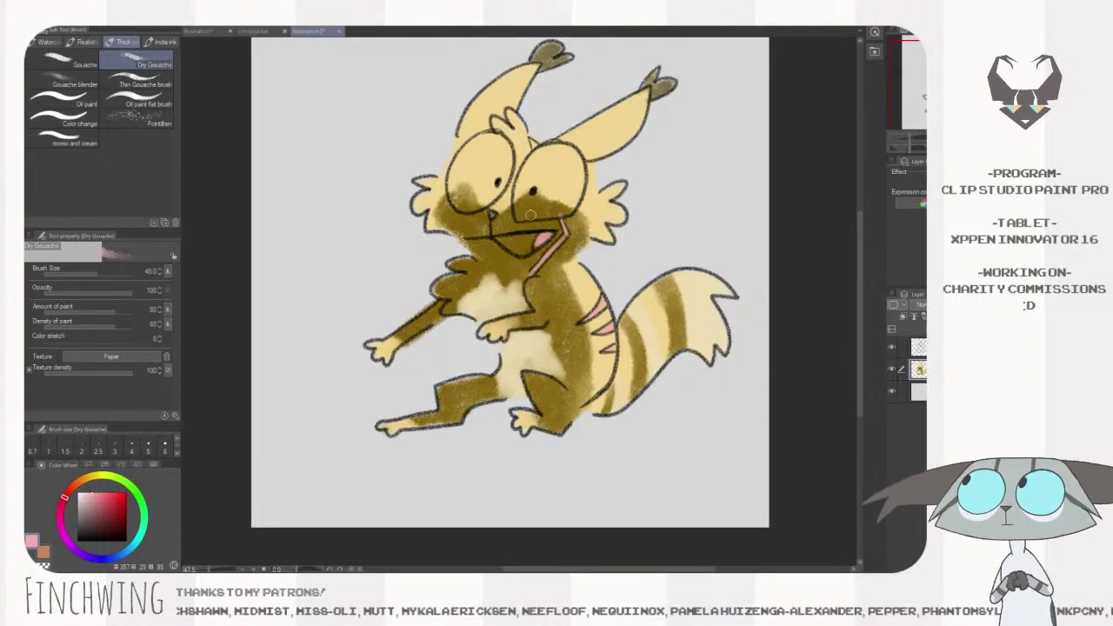
left_click_drag(113, 519, 98, 517)
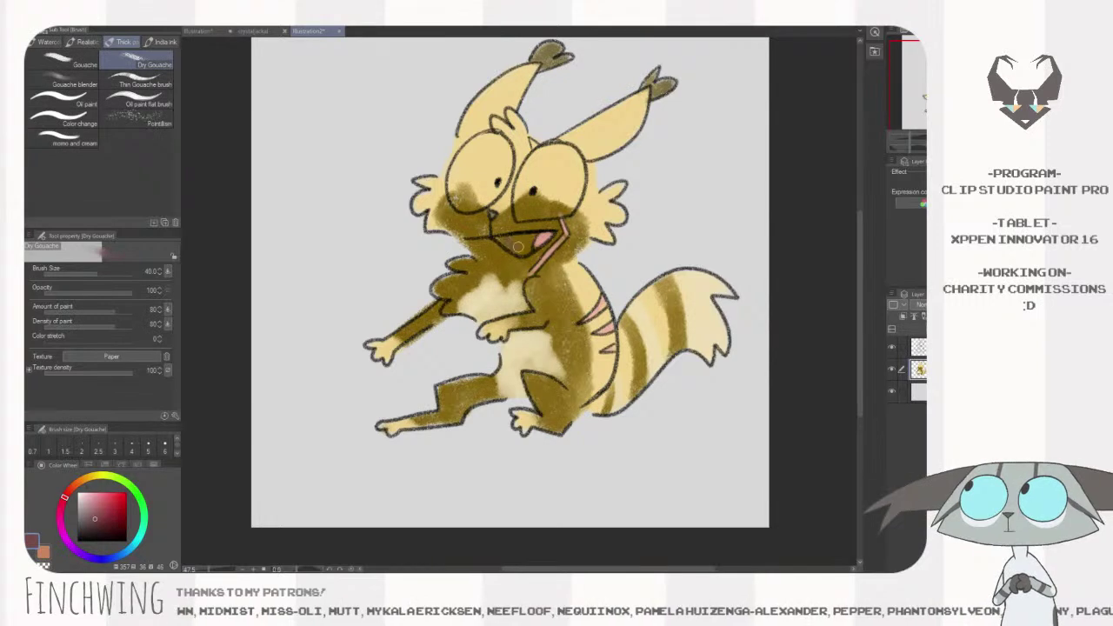
left_click(100, 506)
left_click_drag(526, 242, 512, 246)
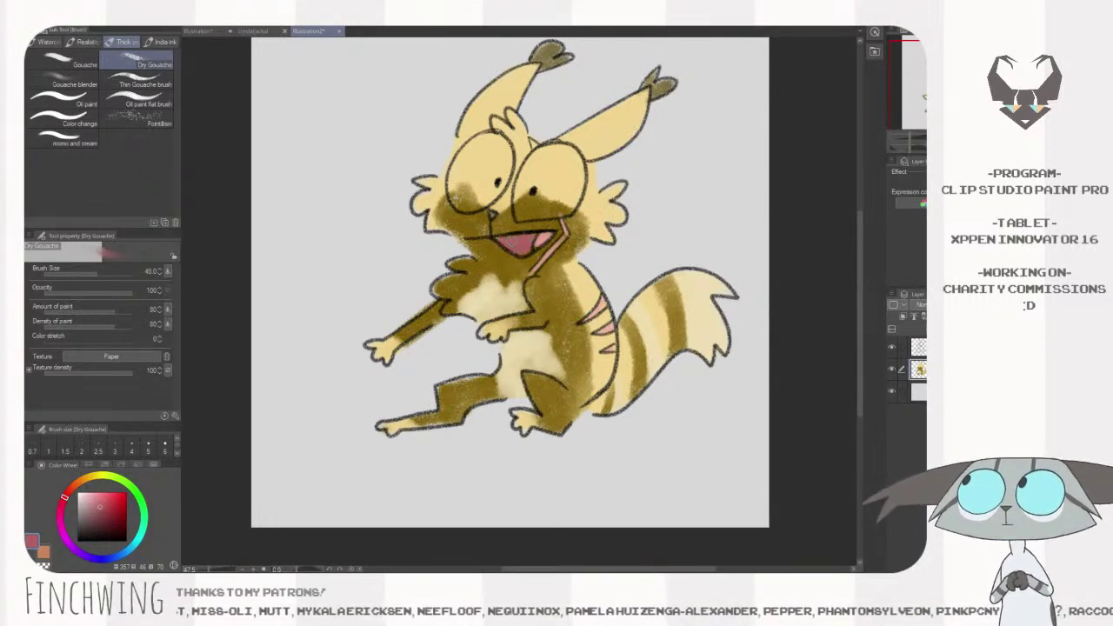
- Switch the paint color to white and fill both of the cat's eyes, adjusting the brush size for the edges
left_click_drag(642, 152, 617, 181)
left_click_drag(98, 508, 59, 473)
mouse_move(508, 218)
left_mouse_down()
mouse_move(499, 228)
mouse_move(509, 241)
mouse_move(540, 239)
mouse_move(549, 180)
mouse_move(508, 181)
mouse_move(495, 236)
mouse_move(547, 236)
mouse_move(543, 180)
mouse_move(506, 236)
mouse_move(528, 190)
mouse_move(536, 205)
mouse_move(515, 209)
mouse_move(528, 207)
mouse_move(525, 219)
left_mouse_up()
key("bracketright")
key("bracketright")
key("bracketright")
key("bracketleft")
key("bracketleft")
key("bracketleft")
key("bracketleft")
mouse_move(495, 171)
left_mouse_down()
mouse_move(433, 196)
mouse_move(432, 233)
mouse_move(460, 219)
mouse_move(474, 205)
mouse_move(465, 187)
mouse_move(476, 183)
mouse_move(435, 193)
mouse_move(455, 226)
left_mouse_up()
key("bracketright")
key("bracketright")
key("bracketleft")
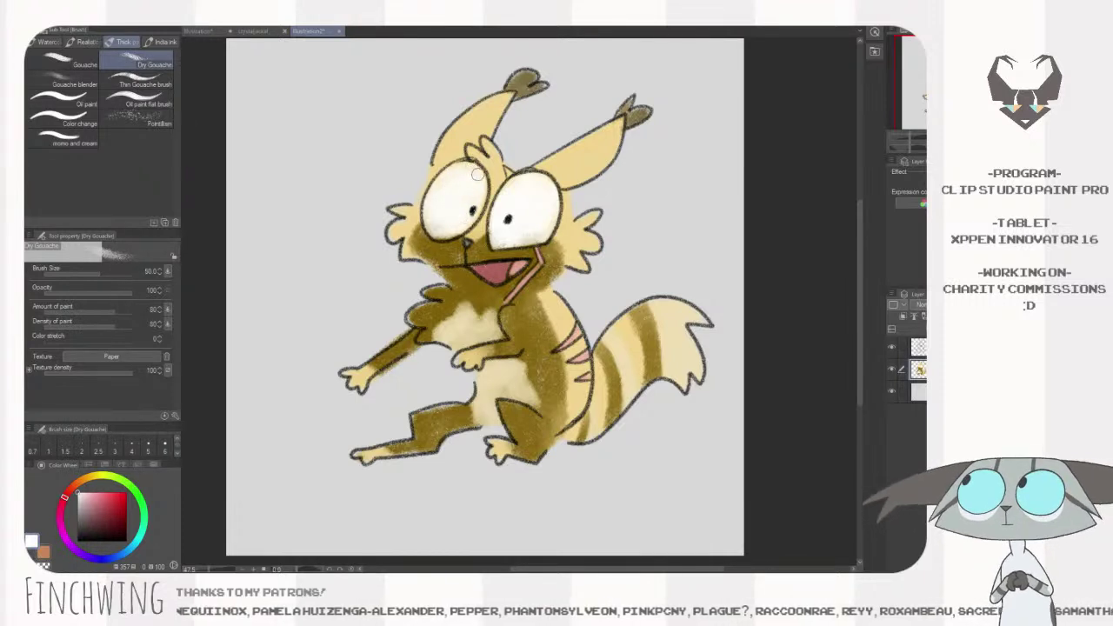
key("bracketleft")
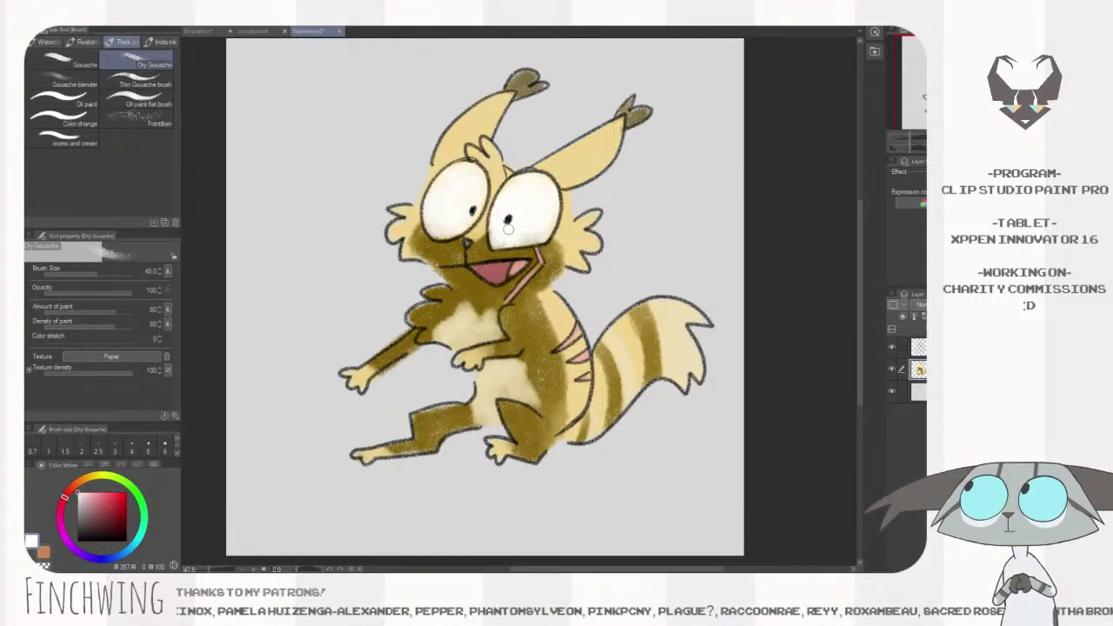
- Compare the drawing with the reference sheet, sample the body's dark golden brown and darken the base of the tail
key("ctrl+Tab")
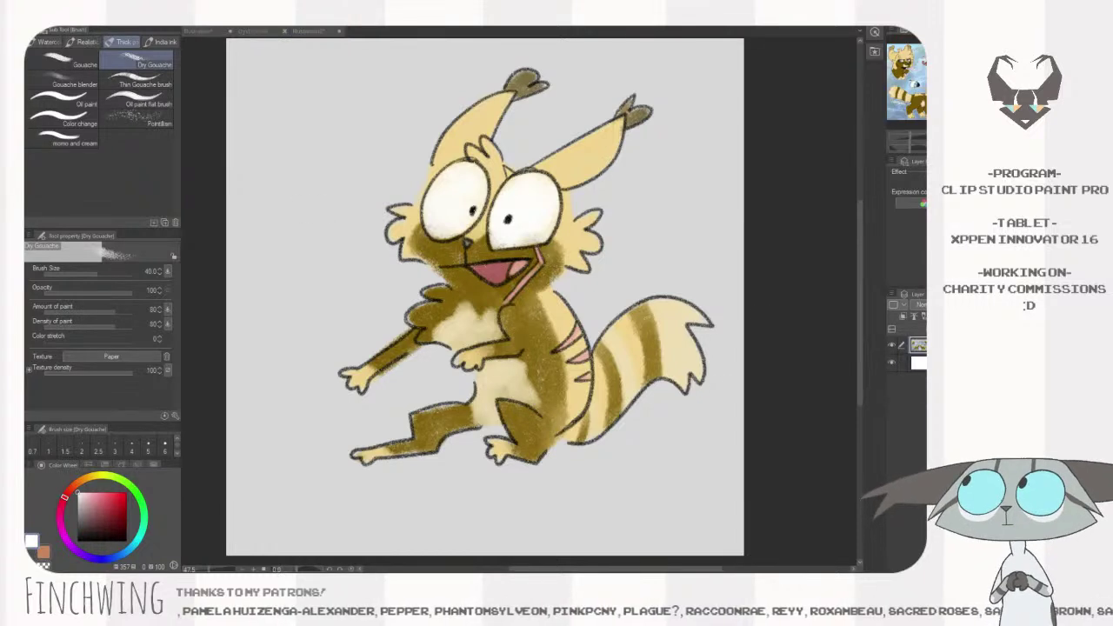
key("ctrl+Tab")
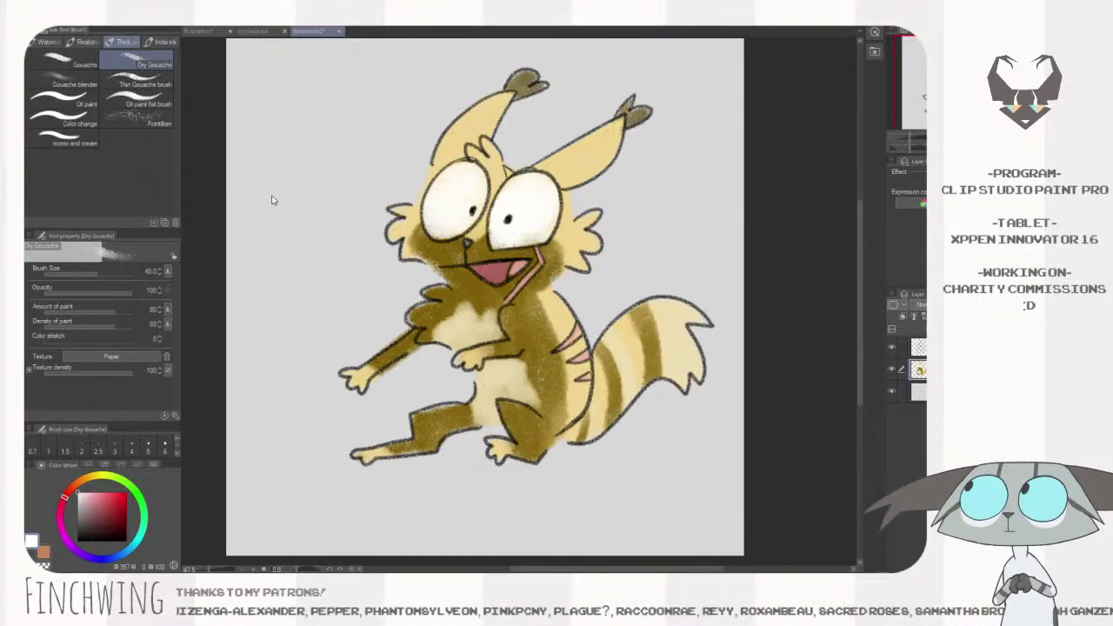
key("ctrl+Tab")
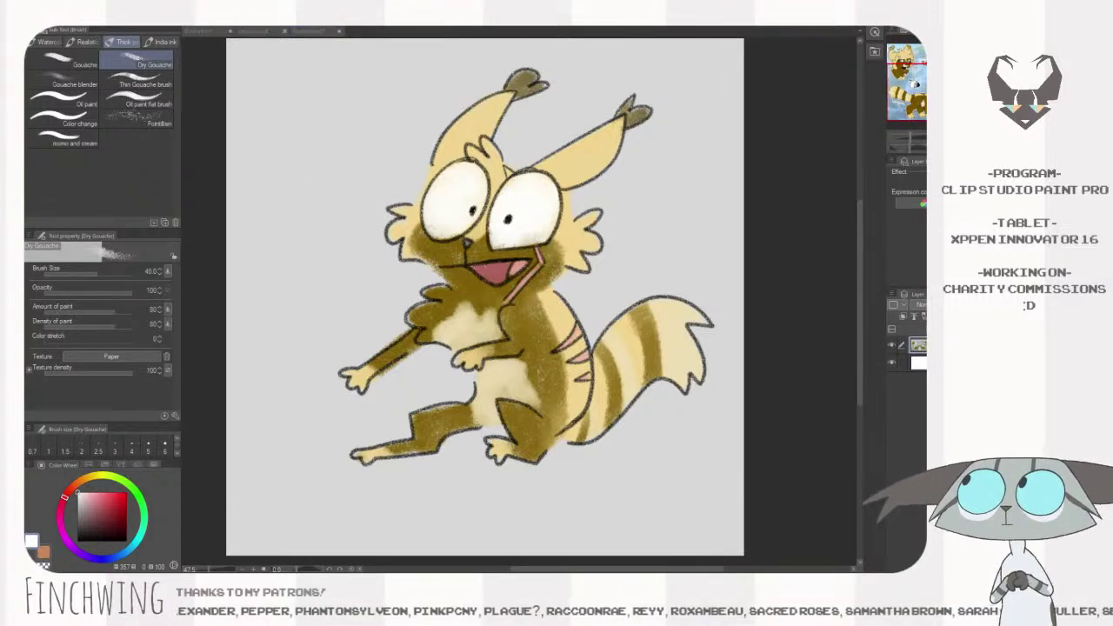
key("ctrl+shift+n")
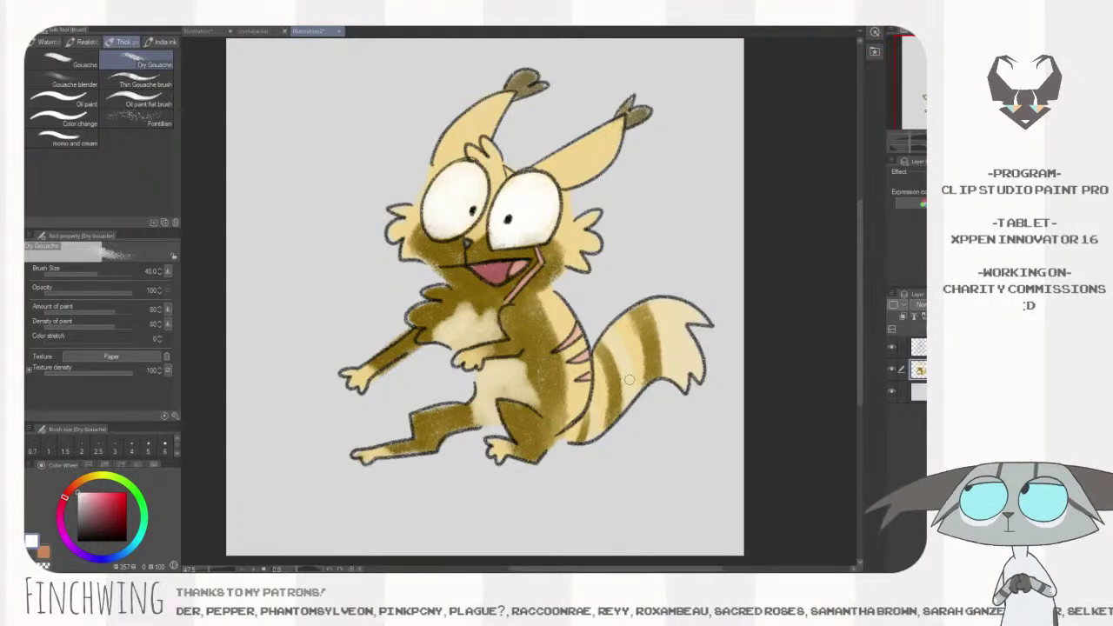
left_click(533, 332, "alt")
mouse_move(578, 424)
left_mouse_down()
mouse_move(570, 451)
mouse_move(567, 430)
mouse_move(591, 432)
left_mouse_up()
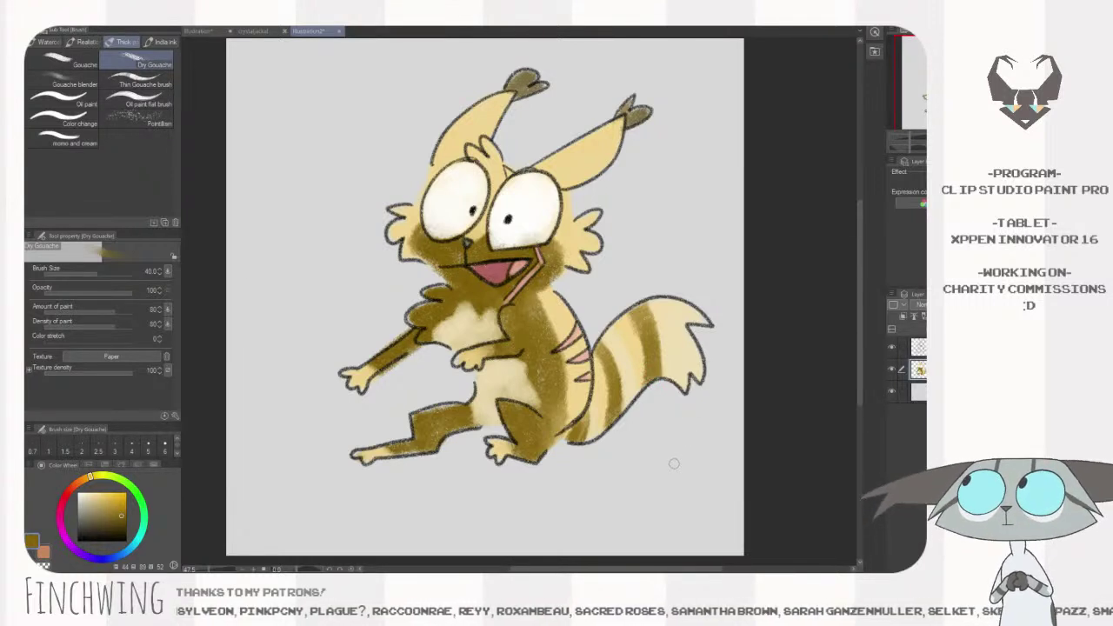
- Sample the tail's pale yellow and golden brown to touch up its coloring, and compare the cat with the reference sheet
left_click(629, 379, "alt")
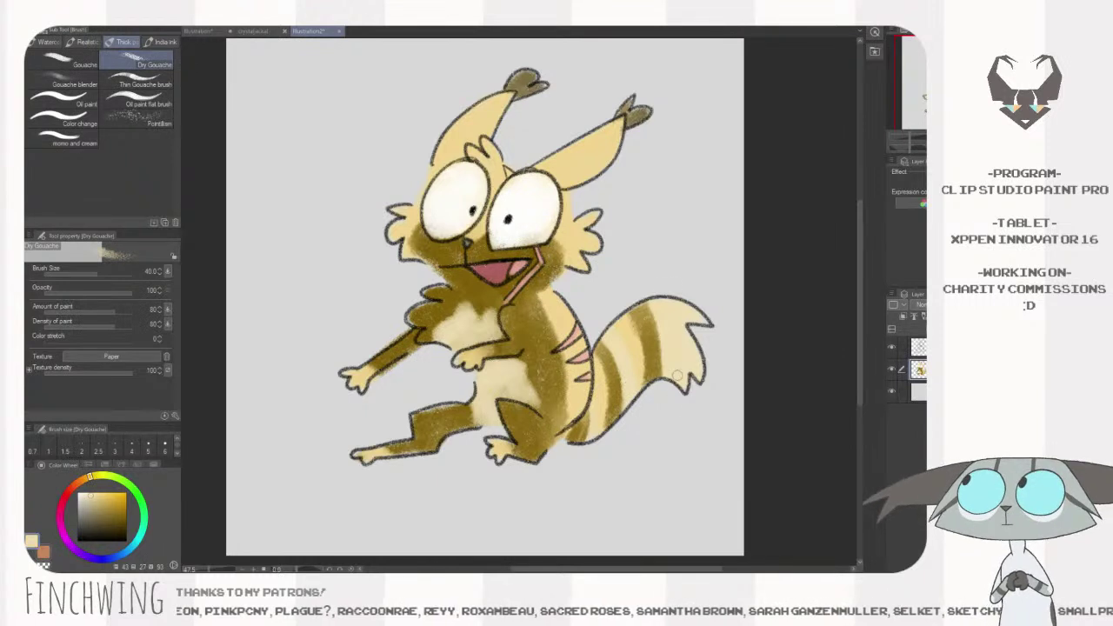
left_click(600, 413, "alt")
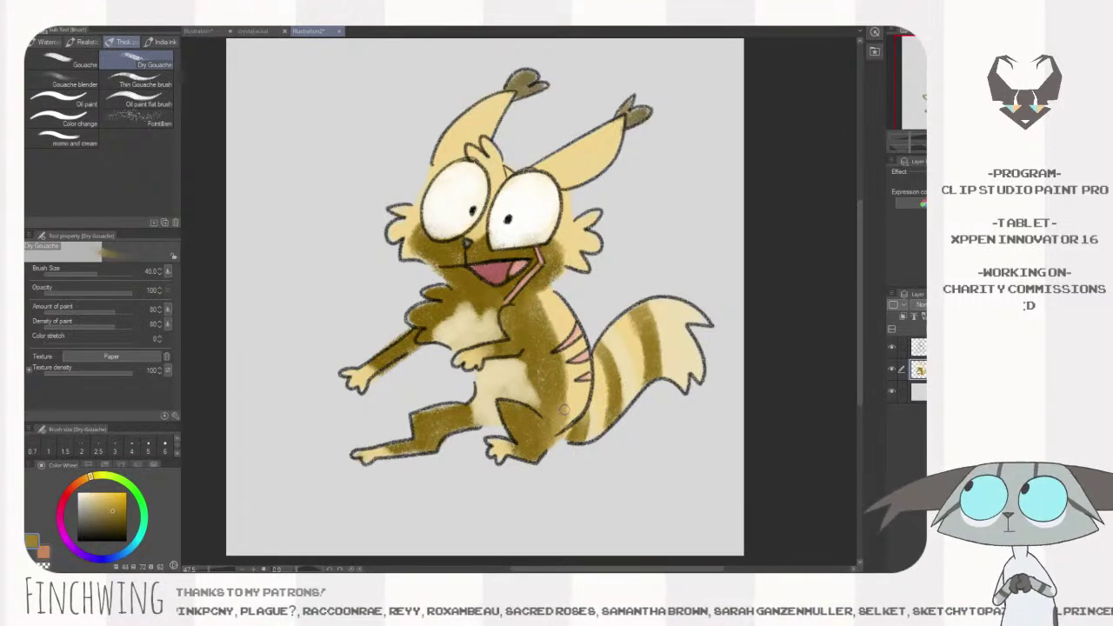
left_click_drag(702, 378, 689, 385)
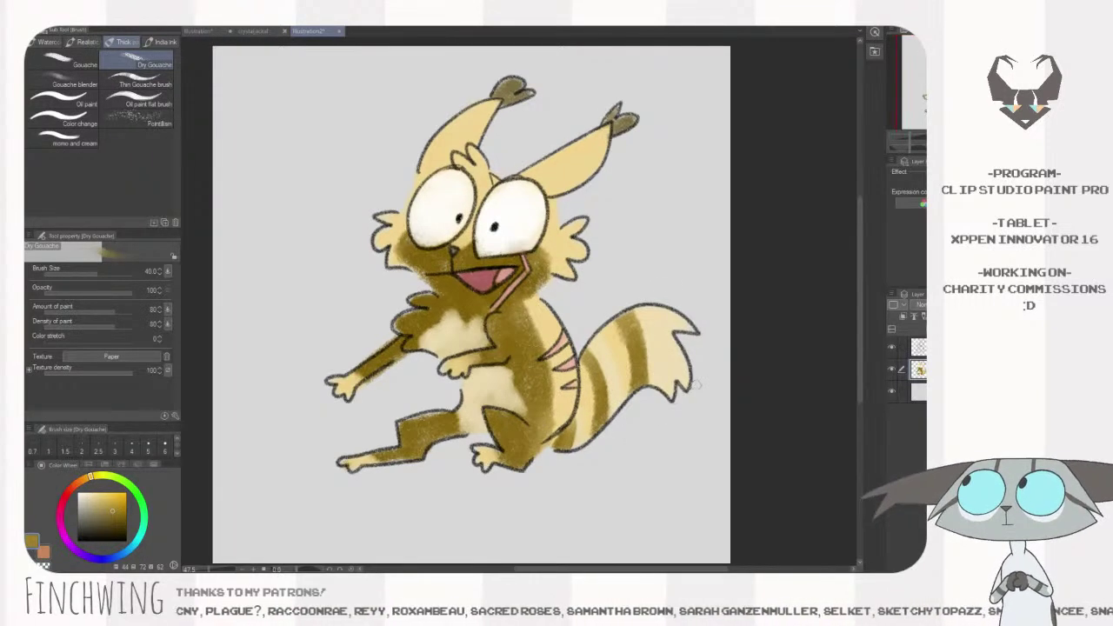
key("ctrl+Tab")
left_click(678, 228)
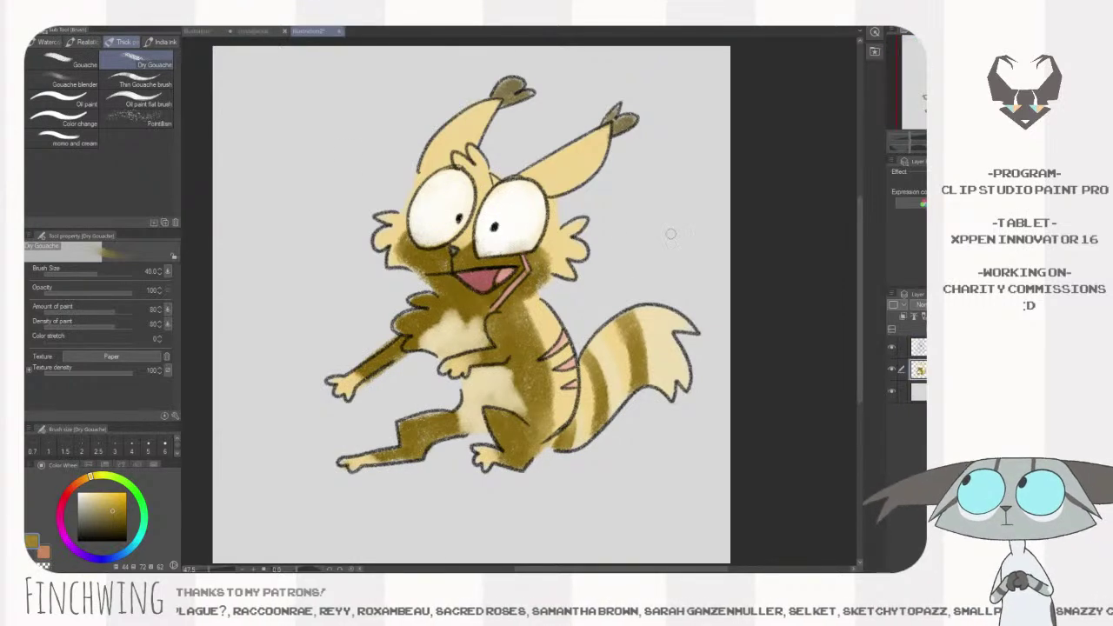
- Select the cat's line art layer and recolor the outlines, testing shades and settling on a near-black brown with H 23, S 57, V 13
left_click_drag(638, 256, 675, 254)
left_click_drag(647, 341, 620, 337)
left_click(909, 346)
left_click(602, 433, "alt")
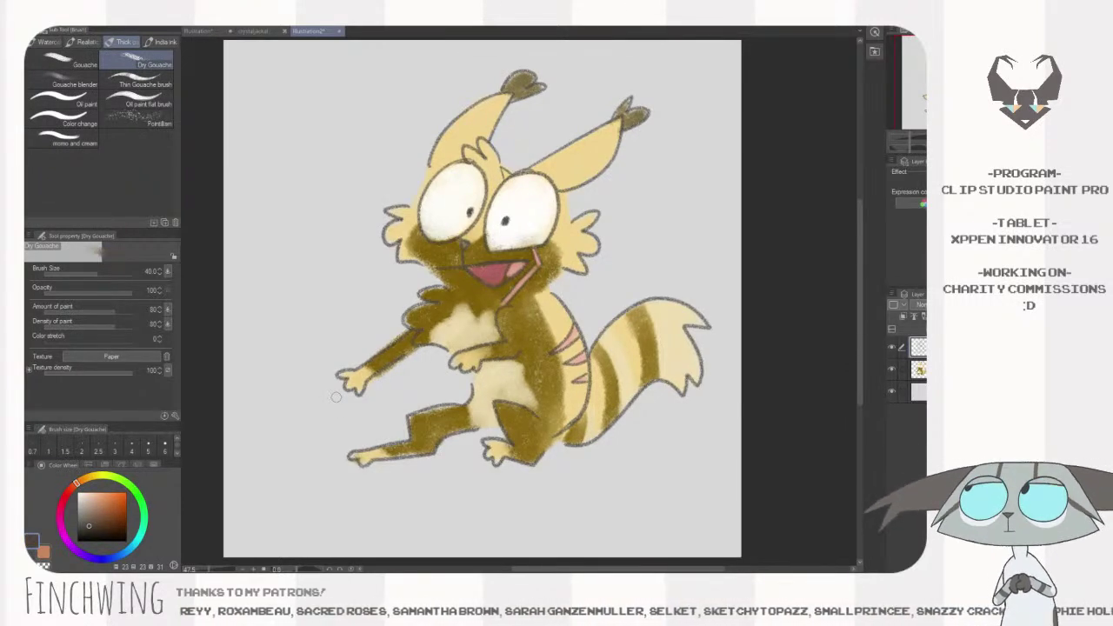
left_click(104, 524)
key("alt+Delete")
key("x")
key("alt+Delete")
left_click(87, 533)
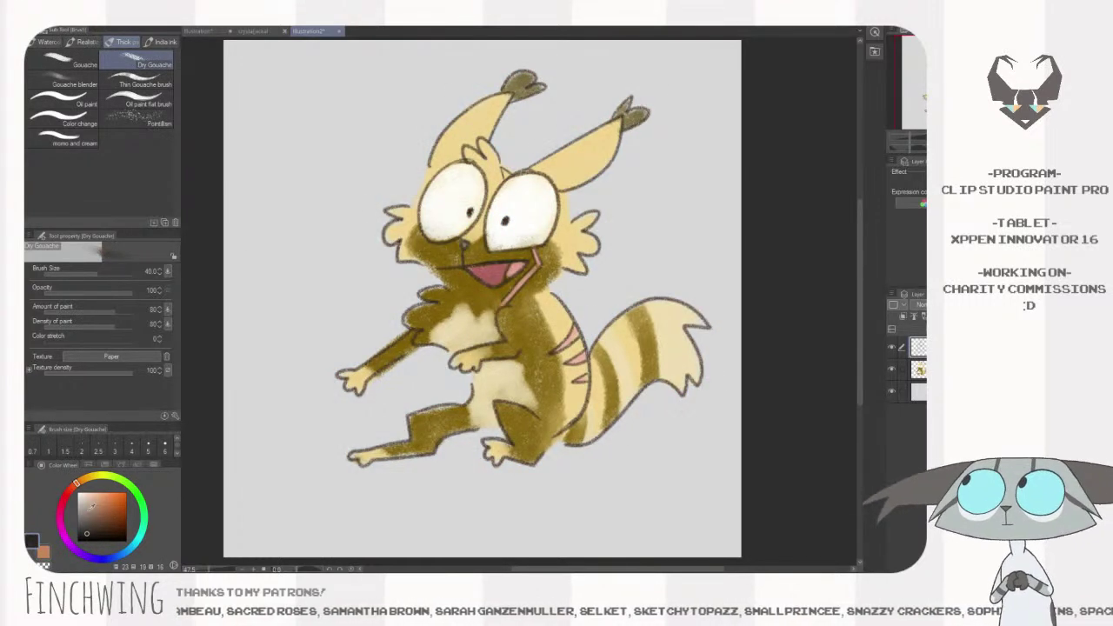
left_click(99, 532)
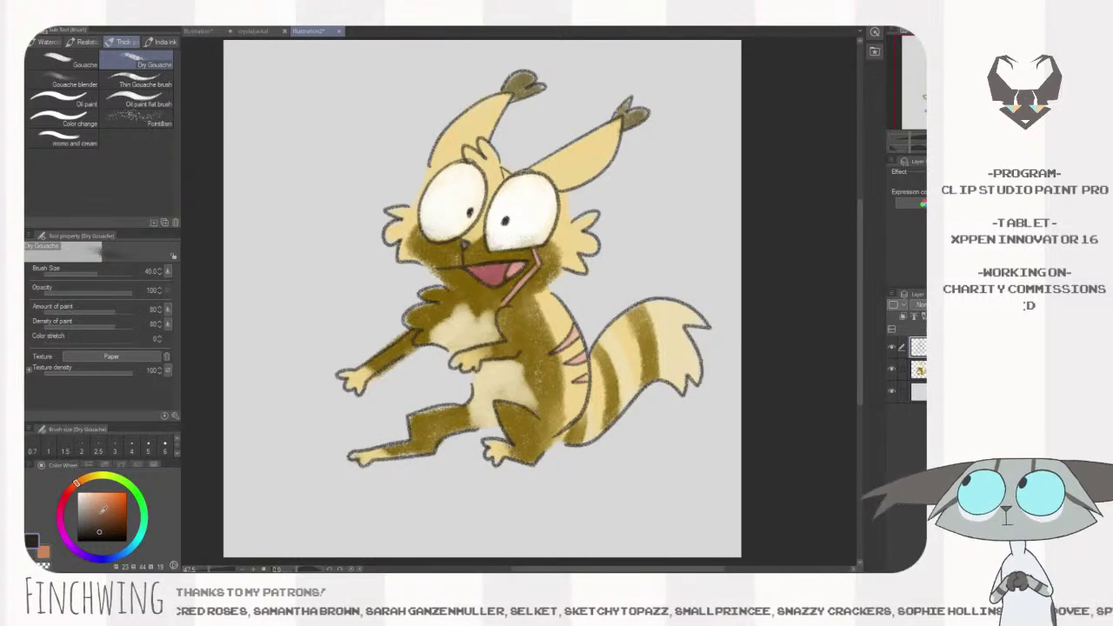
left_click(105, 535)
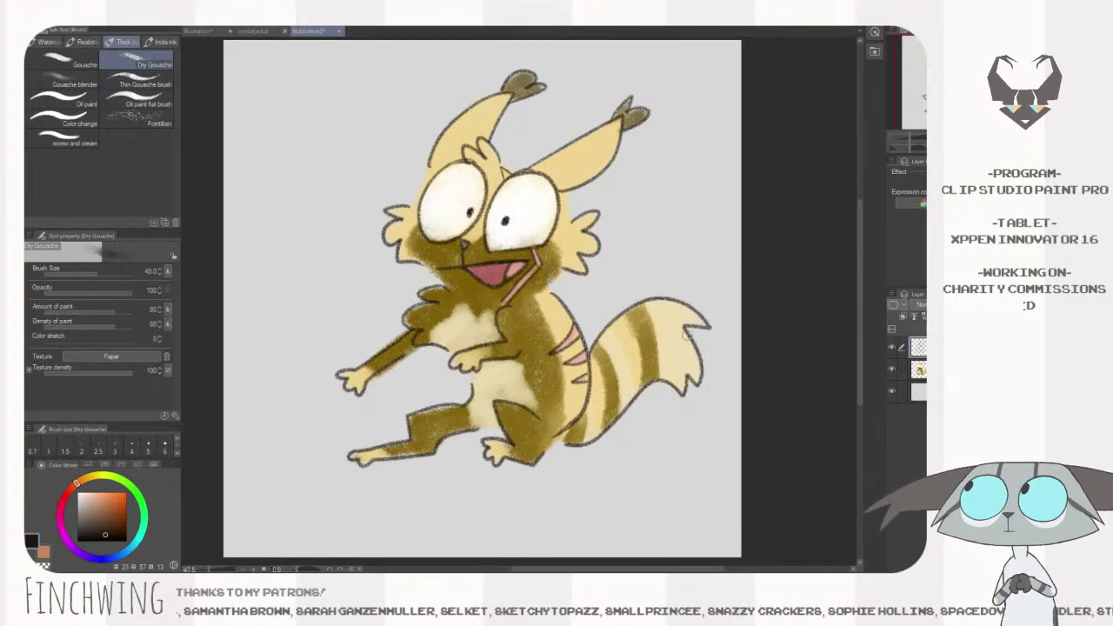
- Reduce the canvas size, cropping it more tightly around the finished cat
key("ctrl+alt+c")
key("Escape")
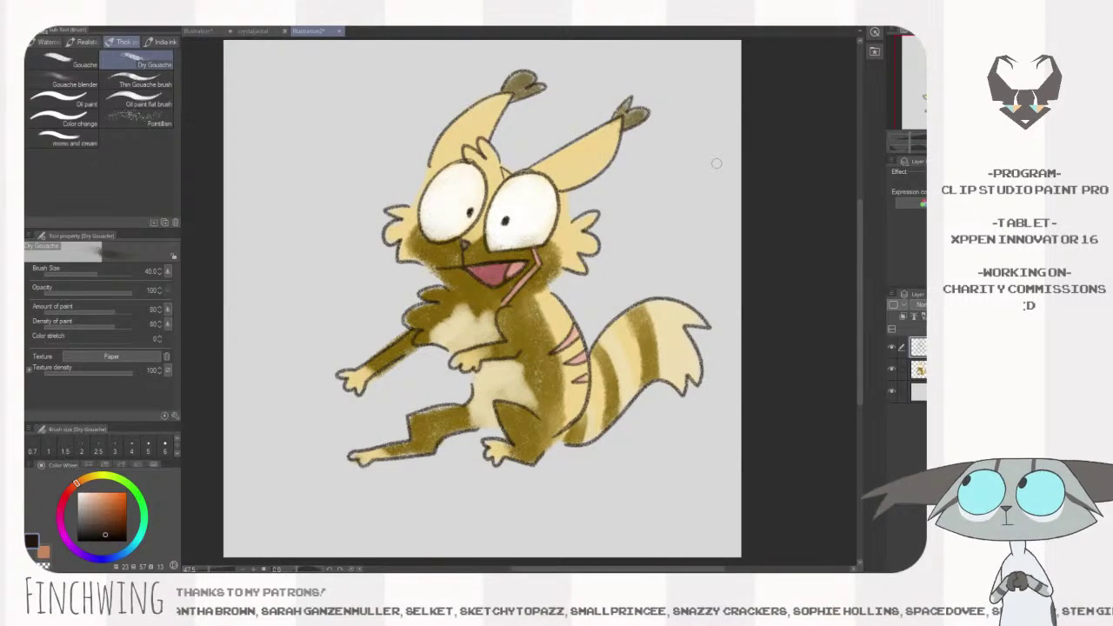
key("ctrl+space")
left_click_drag(688, 175, 664, 173)
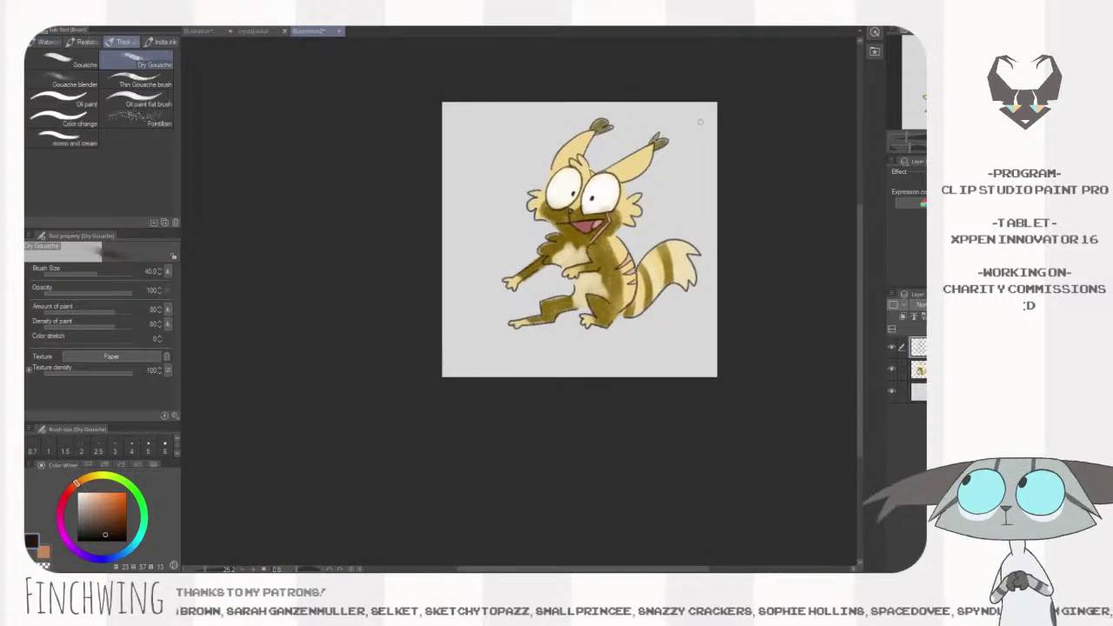
key("ctrl+alt+c")
mouse_move(718, 102)
left_mouse_down()
mouse_move(702, 104)
mouse_move(713, 105)
left_mouse_up()
left_click_drag(445, 374, 491, 337)
key("Return")
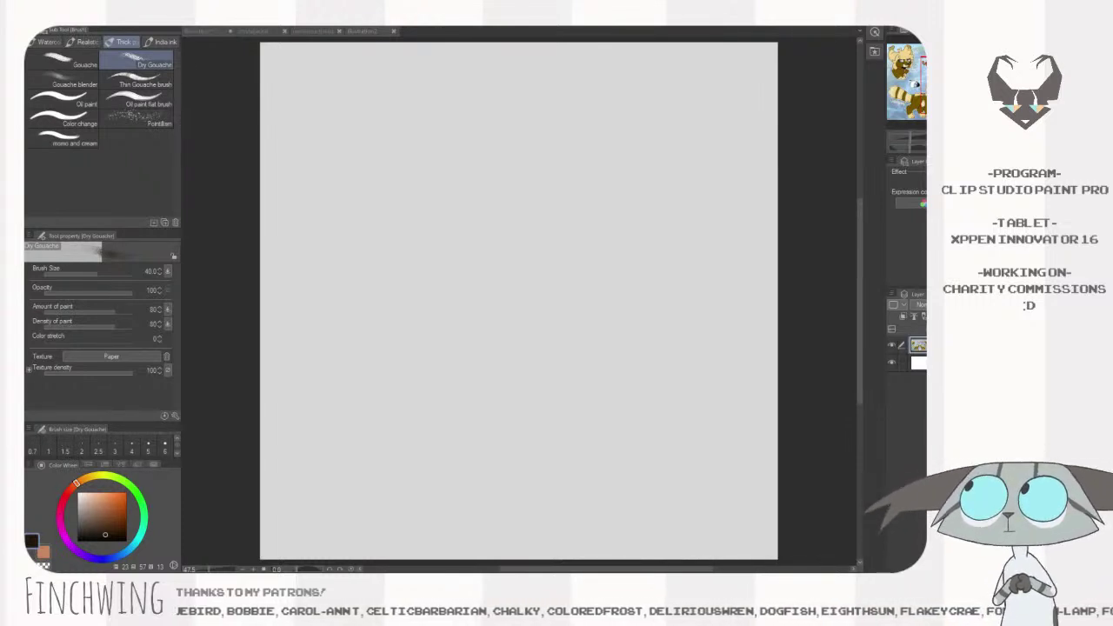
key("ctrl+Tab")
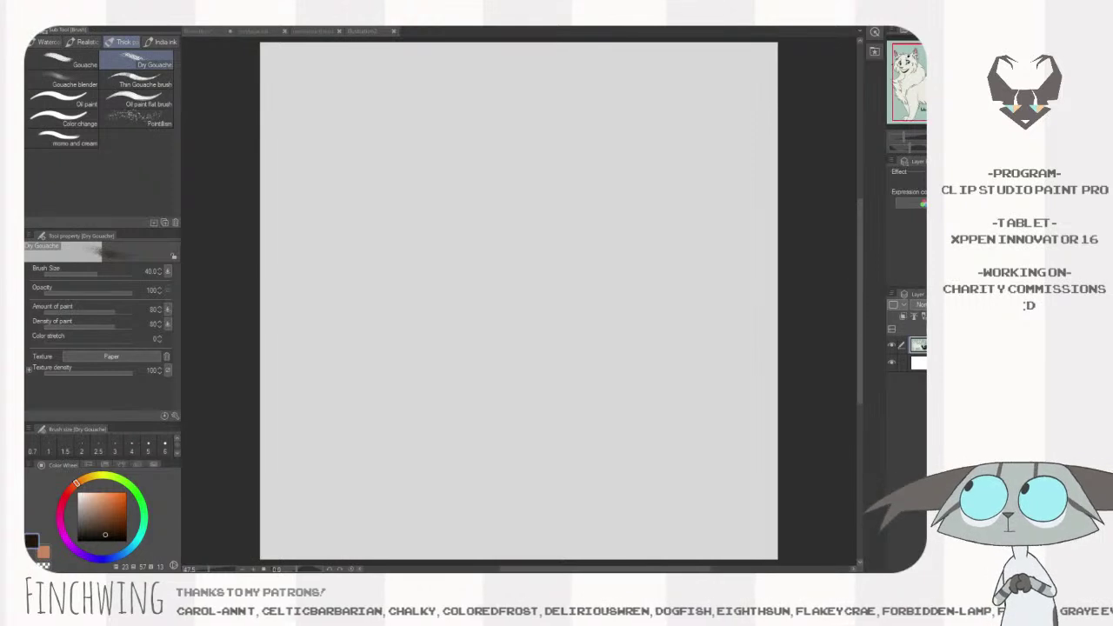
key("ctrl+Tab")
mouse_move(576, 180)
left_mouse_down()
mouse_move(528, 308)
mouse_move(534, 487)
left_mouse_up()
key("ctrl+z")
key("p")
mouse_move(617, 286)
left_mouse_down()
mouse_move(671, 324)
mouse_move(600, 515)
left_mouse_up()
key("ctrl+z")
key("b")
mouse_move(596, 201)
left_mouse_down()
mouse_move(547, 340)
mouse_move(661, 343)
mouse_move(696, 407)
left_mouse_up()
key("ctrl+z")
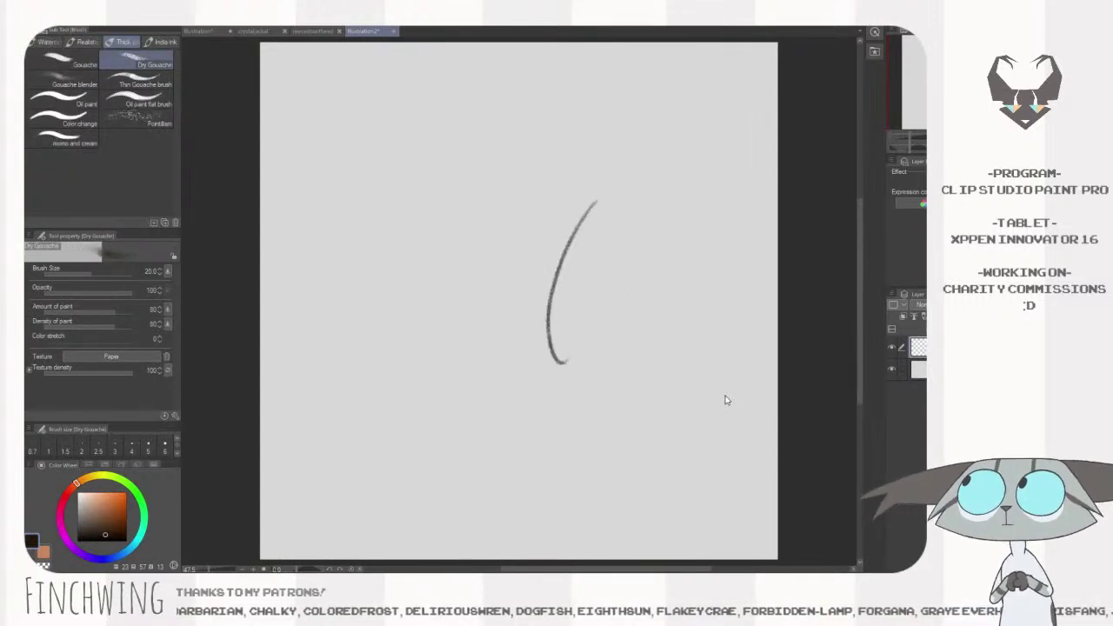
key("ctrl+z")
- Set up the Real pencil for sketching on the blank canvas, with pure black as the color and a brush size of 20
key("p")
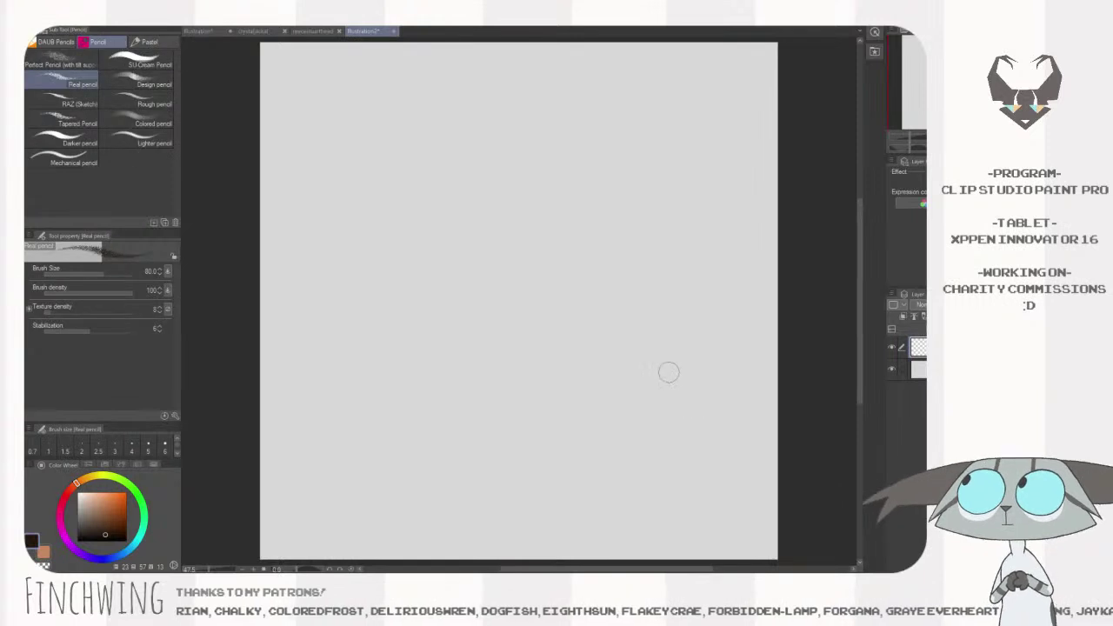
mouse_move(600, 183)
left_mouse_down()
mouse_move(530, 363)
mouse_move(609, 318)
left_mouse_up()
left_click_drag(631, 265, 632, 351)
mouse_move(647, 269)
left_mouse_down()
mouse_move(630, 341)
mouse_move(642, 378)
left_mouse_up()
key("ctrl+z")
key("ctrl+z")
key("ctrl+z")
left_click_drag(101, 516, 67, 565)
left_click_drag(532, 288, 531, 298)
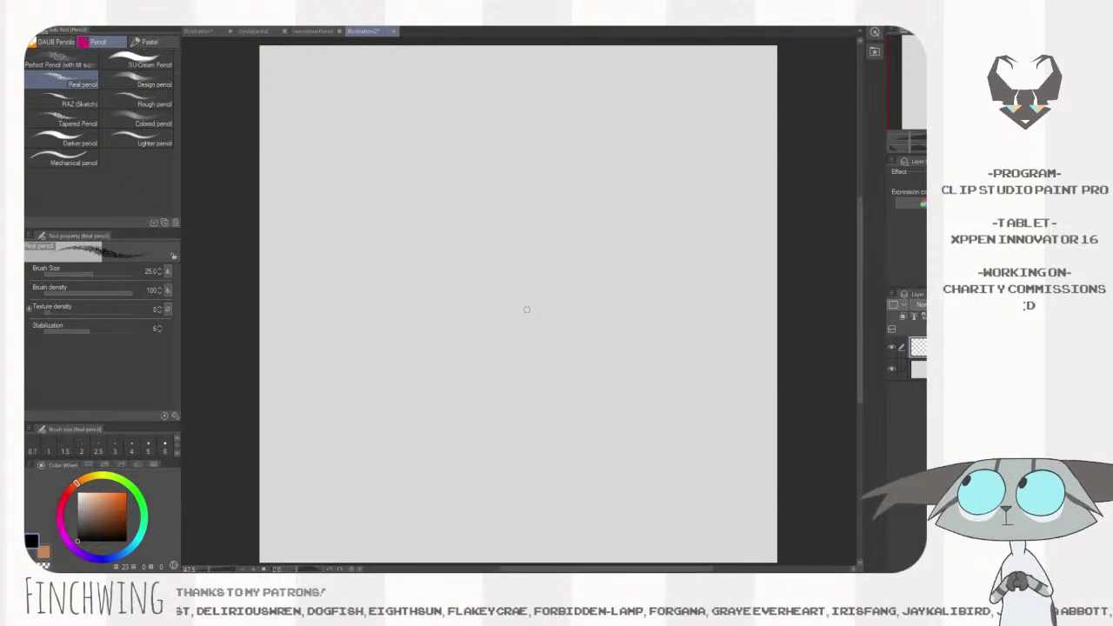
left_click_drag(526, 309, 540, 304)
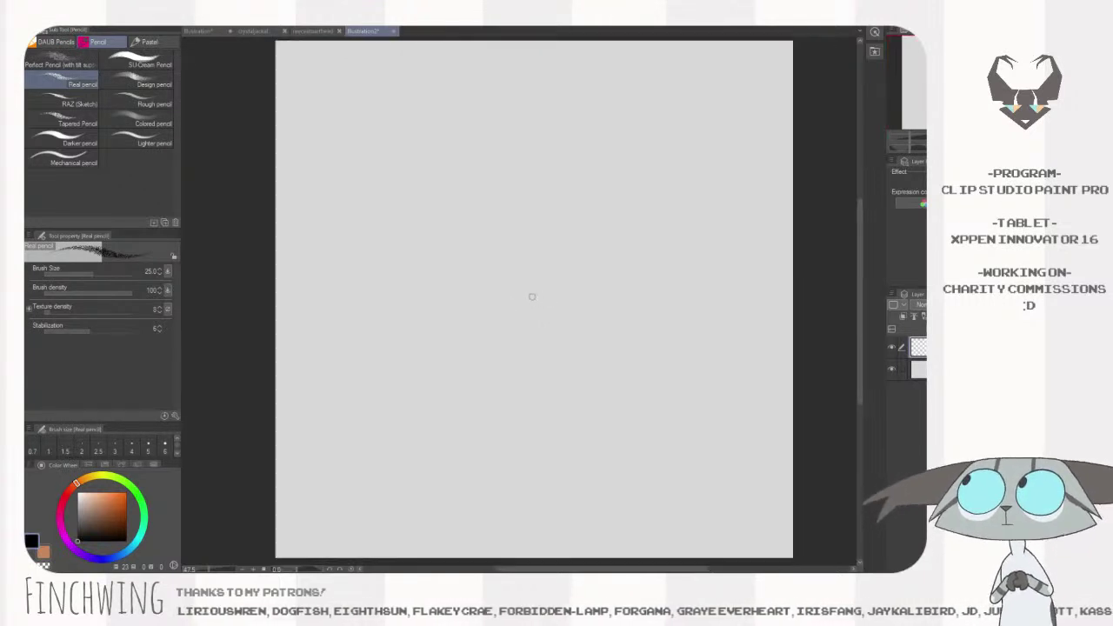
key("bracketleft")
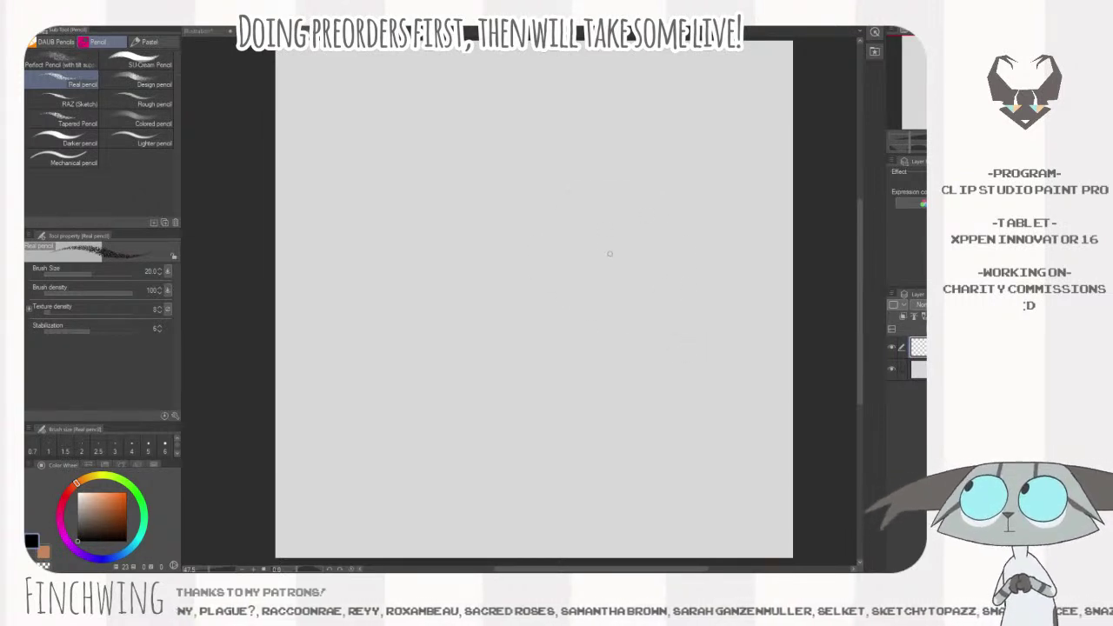
- Draw a round eye, erase the overlapping end of its stroke and reposition it on the canvas
mouse_move(564, 193)
left_mouse_down()
mouse_move(570, 271)
mouse_move(532, 200)
left_mouse_up()
key("ctrl+z")
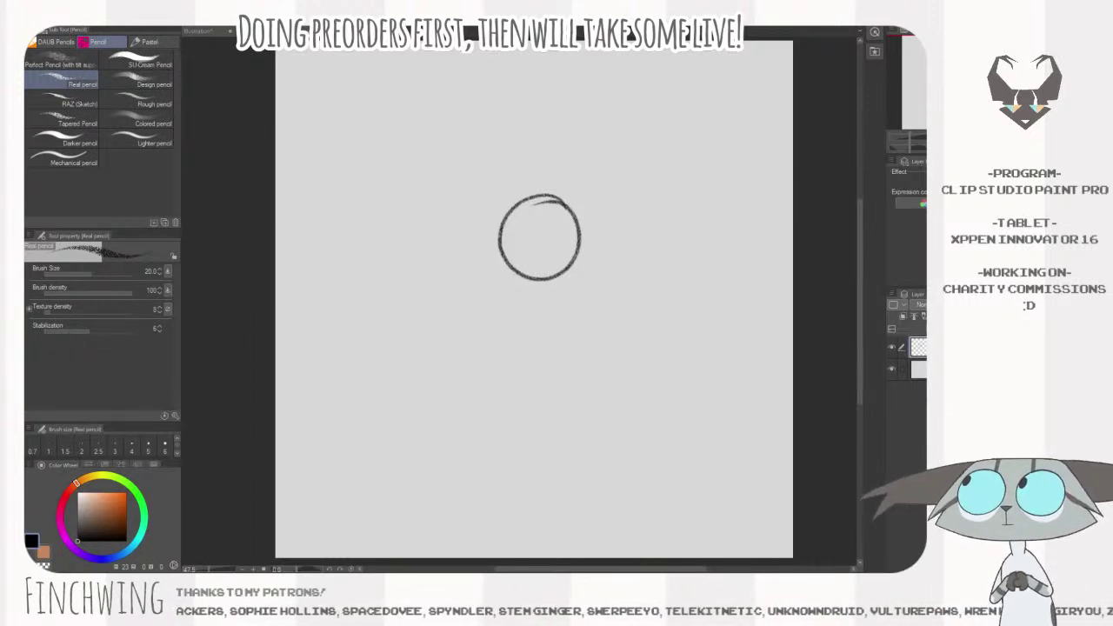
key("e")
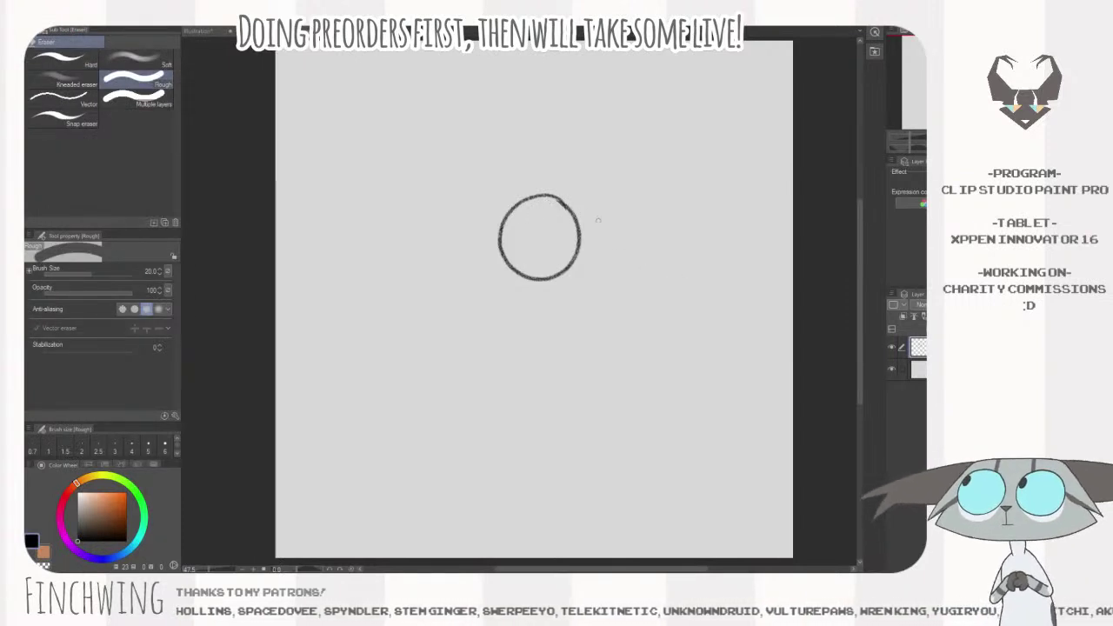
key("k")
left_click_drag(594, 218, 652, 226)
- Draw the second eye, both pupils, the nose and mouth, and shaggy fur on both cheeks
key("p")
mouse_move(525, 198)
left_mouse_down()
mouse_move(490, 258)
mouse_move(542, 203)
mouse_move(486, 238)
mouse_move(547, 202)
mouse_move(538, 233)
mouse_move(594, 246)
left_mouse_up()
key("ctrl+z")
left_click_drag(528, 272, 534, 301)
left_click_drag(474, 256, 581, 339)
key("ctrl+z")
key("ctrl+z")
mouse_move(526, 278)
left_mouse_down()
mouse_move(532, 299)
mouse_move(548, 296)
mouse_move(524, 301)
mouse_move(527, 276)
left_mouse_up()
mouse_move(600, 220)
left_mouse_down()
mouse_move(671, 273)
mouse_move(650, 267)
mouse_move(641, 328)
mouse_move(621, 303)
mouse_move(605, 344)
mouse_move(594, 318)
left_mouse_up()
mouse_move(483, 223)
left_mouse_down()
mouse_move(431, 254)
mouse_move(458, 246)
mouse_move(456, 317)
mouse_move(488, 293)
left_mouse_up()
left_click_drag(665, 215, 661, 233)
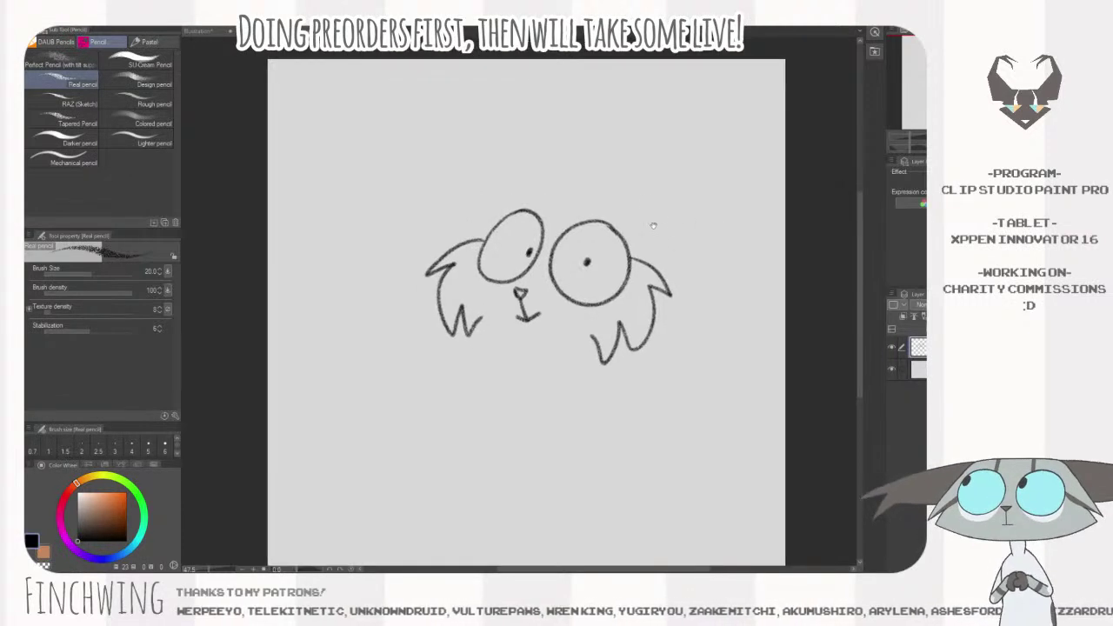
- Add two pointed ears and the top of the head, and outline the shaggy chest fur below the face
mouse_move(532, 213)
left_mouse_down()
mouse_move(539, 153)
mouse_move(501, 219)
left_mouse_up()
mouse_move(596, 219)
left_mouse_down()
mouse_move(625, 185)
mouse_move(627, 236)
mouse_move(541, 221)
left_mouse_up()
mouse_move(697, 252)
left_mouse_down()
mouse_move(662, 214)
mouse_move(676, 232)
mouse_move(625, 254)
mouse_move(651, 309)
mouse_move(633, 312)
mouse_move(640, 362)
mouse_move(610, 341)
mouse_move(600, 371)
mouse_move(570, 372)
left_mouse_up()
key("k")
key("p")
scroll(670, 227, "down", 1)
mouse_move(440, 266)
left_mouse_down()
mouse_move(409, 331)
mouse_move(453, 318)
mouse_move(428, 366)
mouse_move(458, 352)
mouse_move(481, 405)
mouse_move(520, 403)
left_mouse_up()
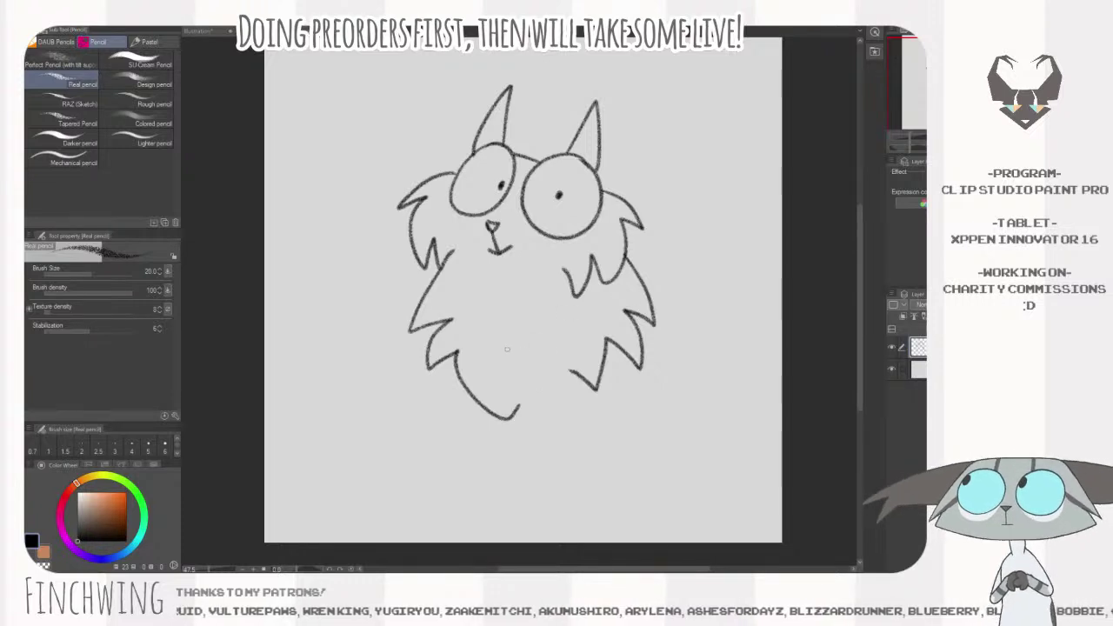
- Erase the curved line at the lower edge of the chest and shift the sketch to make room for the body
key("e")
mouse_move(463, 358)
left_mouse_down()
mouse_move(473, 414)
mouse_move(518, 407)
mouse_move(472, 400)
left_mouse_up()
key("m")
key("k")
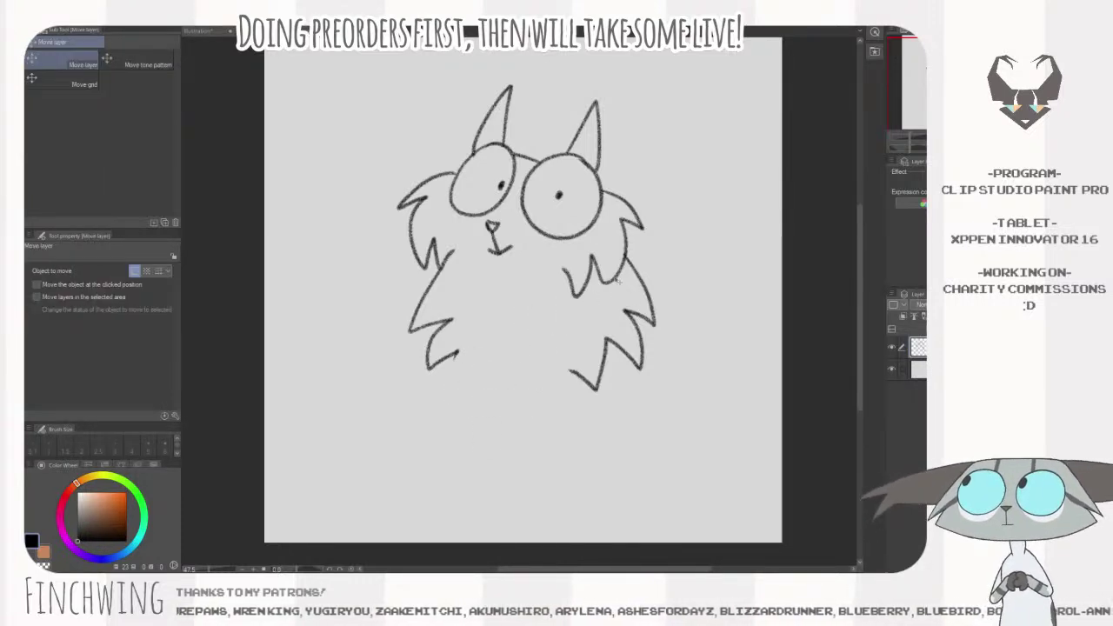
left_click_drag(608, 287, 567, 302)
- Sketch the inner chest fur, the curve of the back and a bent hind leg with its paw
key("p")
mouse_move(413, 367)
left_mouse_down()
mouse_move(421, 404)
mouse_move(471, 430)
left_mouse_up()
mouse_move(468, 332)
left_mouse_down()
mouse_move(456, 376)
mouse_move(482, 382)
left_mouse_up()
key("ctrl+z")
mouse_move(463, 330)
left_mouse_down()
mouse_move(444, 332)
mouse_move(458, 375)
mouse_move(482, 374)
left_mouse_up()
left_click_drag(664, 269, 649, 260)
mouse_move(570, 256)
left_mouse_down()
mouse_move(595, 246)
mouse_move(669, 293)
mouse_move(626, 339)
mouse_move(666, 348)
mouse_move(637, 383)
mouse_move(665, 379)
mouse_move(681, 346)
mouse_move(670, 318)
left_mouse_up()
mouse_move(515, 377)
left_mouse_down()
mouse_move(487, 408)
mouse_move(513, 425)
mouse_move(522, 400)
left_mouse_up()
key("ctrl+z")
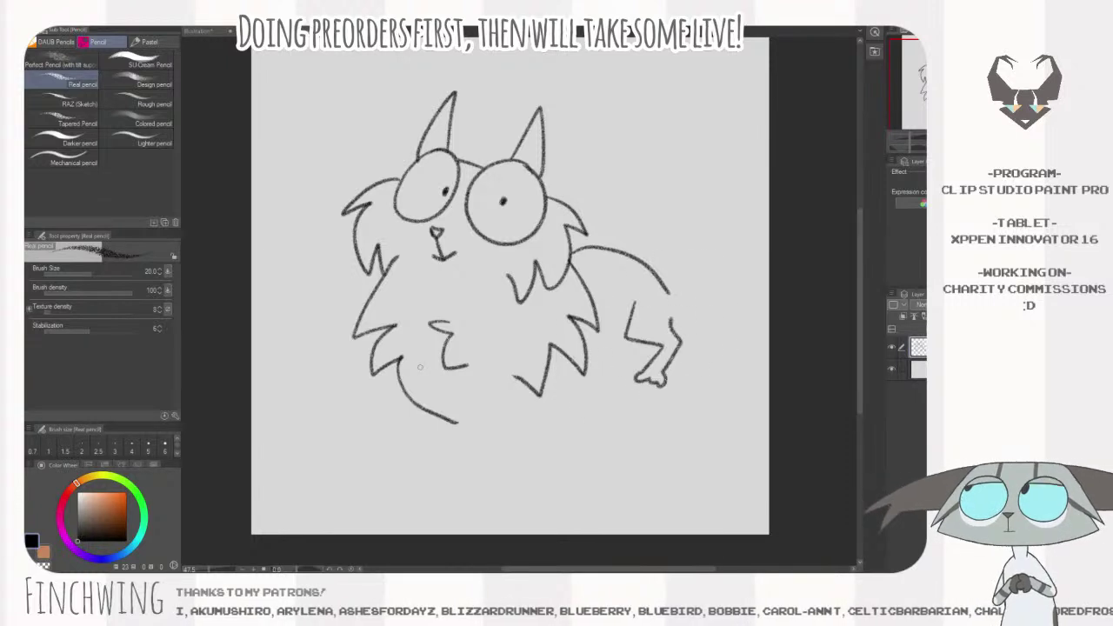
- Erase the stray lower chest line, draw the two front paws and close the fur outline between and around them
key("e")
mouse_move(399, 358)
left_mouse_down()
mouse_move(424, 405)
mouse_move(458, 424)
left_mouse_up()
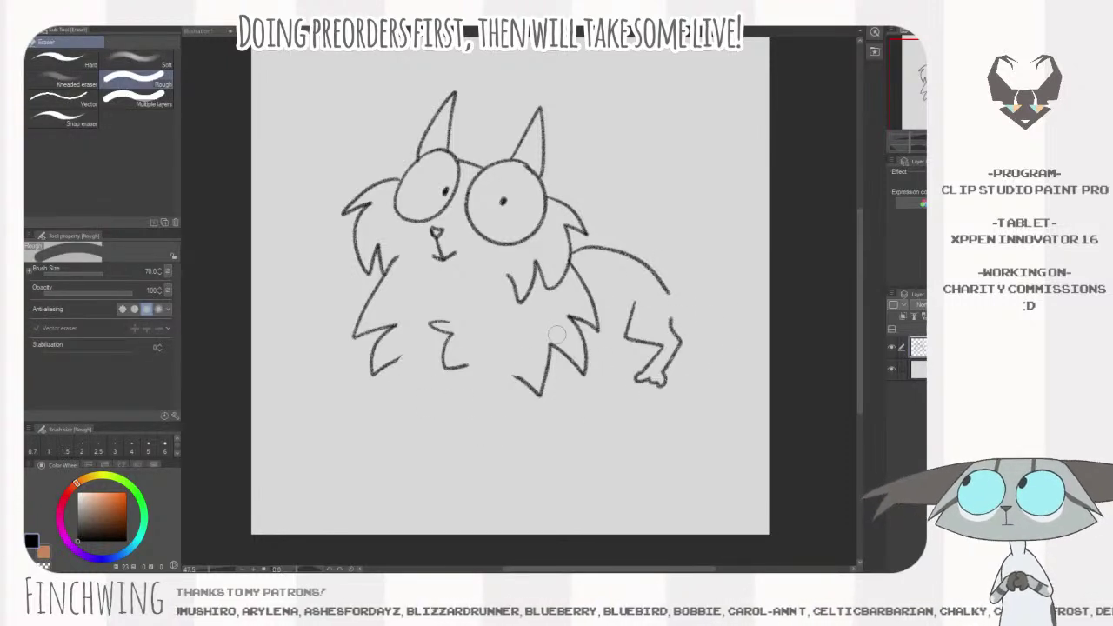
key("p")
mouse_move(514, 382)
left_mouse_down()
mouse_move(475, 408)
mouse_move(495, 422)
mouse_move(522, 401)
left_mouse_up()
mouse_move(424, 387)
left_mouse_down()
mouse_move(428, 416)
mouse_move(405, 410)
left_mouse_up()
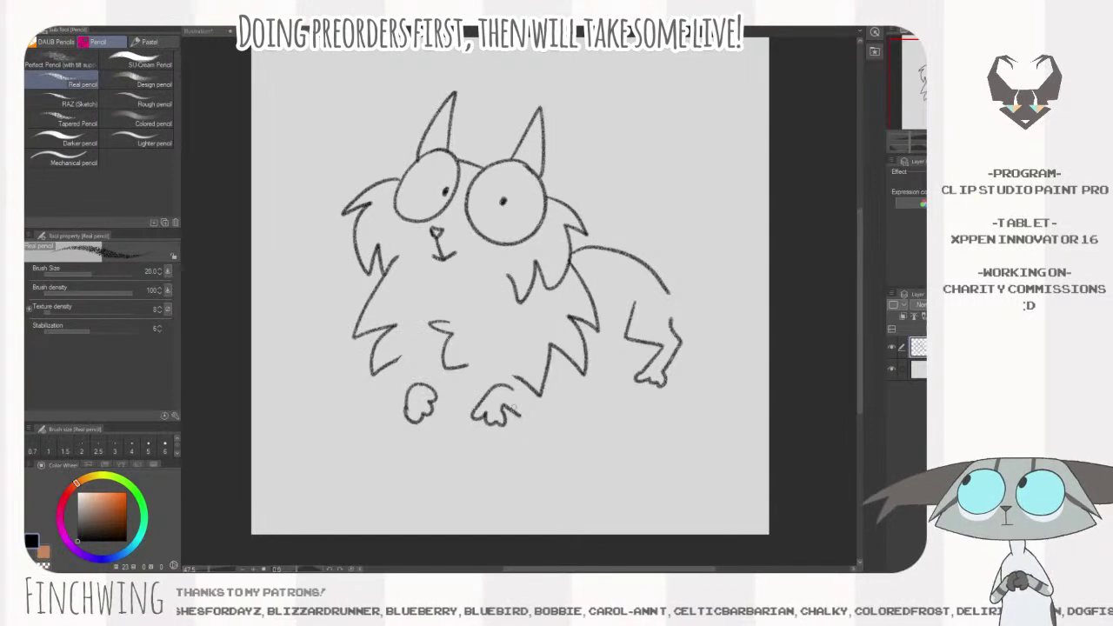
mouse_move(520, 417)
left_mouse_down()
mouse_move(539, 393)
mouse_move(534, 424)
mouse_move(521, 415)
left_mouse_up()
key("ctrl+z")
left_click_drag(402, 356, 408, 393)
left_click_drag(492, 395, 429, 396)
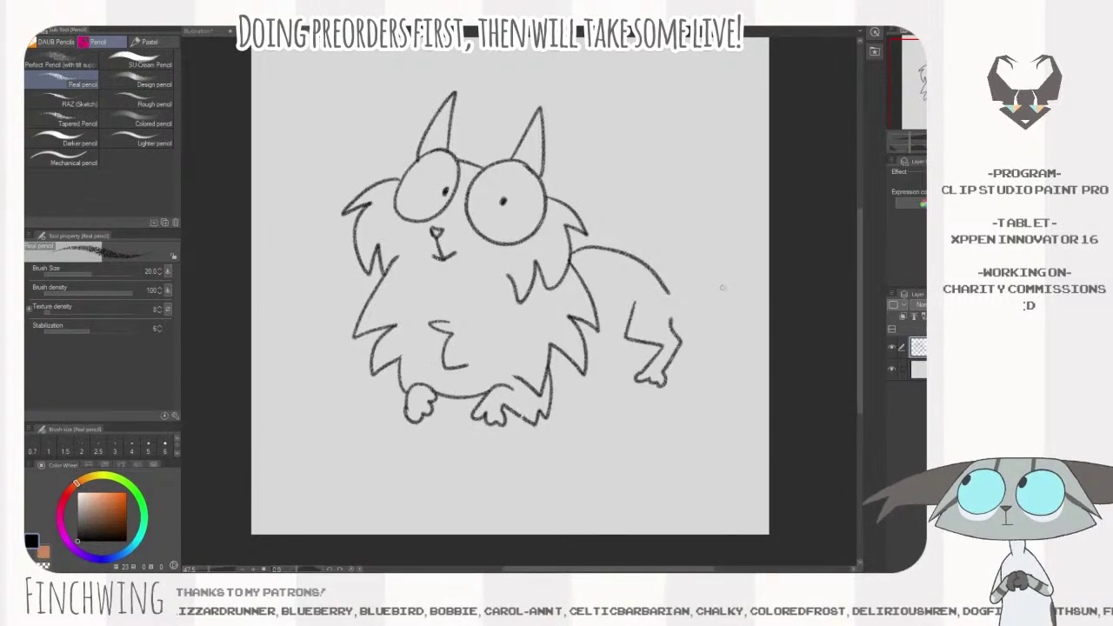
- Draw the belly line and the nearer hind leg with its paw, and add the partly hidden paw beside the front one
left_click_drag(674, 374, 659, 361)
key("ctrl+z")
mouse_move(420, 380)
left_mouse_down()
mouse_move(459, 400)
mouse_move(433, 407)
mouse_move(440, 397)
left_mouse_up()
key("ctrl+z")
left_click_drag(693, 357, 688, 355)
left_click_drag(606, 316, 530, 377)
left_click_drag(592, 323, 575, 405)
mouse_move(548, 360)
left_mouse_down()
mouse_move(567, 391)
mouse_move(553, 424)
mouse_move(580, 416)
mouse_move(579, 398)
left_mouse_up()
- Draw a large raised tail with jagged fur tips and add two short accent lines beside the head
mouse_move(703, 290)
left_mouse_down()
mouse_move(768, 308)
mouse_move(700, 338)
left_mouse_up()
mouse_move(588, 276)
left_mouse_down()
mouse_move(649, 87)
mouse_move(702, 172)
mouse_move(673, 148)
mouse_move(675, 237)
mouse_move(652, 194)
mouse_move(656, 236)
mouse_move(630, 211)
mouse_move(619, 267)
mouse_move(608, 129)
mouse_move(695, 157)
mouse_move(688, 233)
mouse_move(663, 205)
mouse_move(666, 262)
mouse_move(647, 235)
mouse_move(631, 265)
mouse_move(643, 320)
left_mouse_up()
key("ctrl+z")
left_click_drag(720, 359, 794, 341)
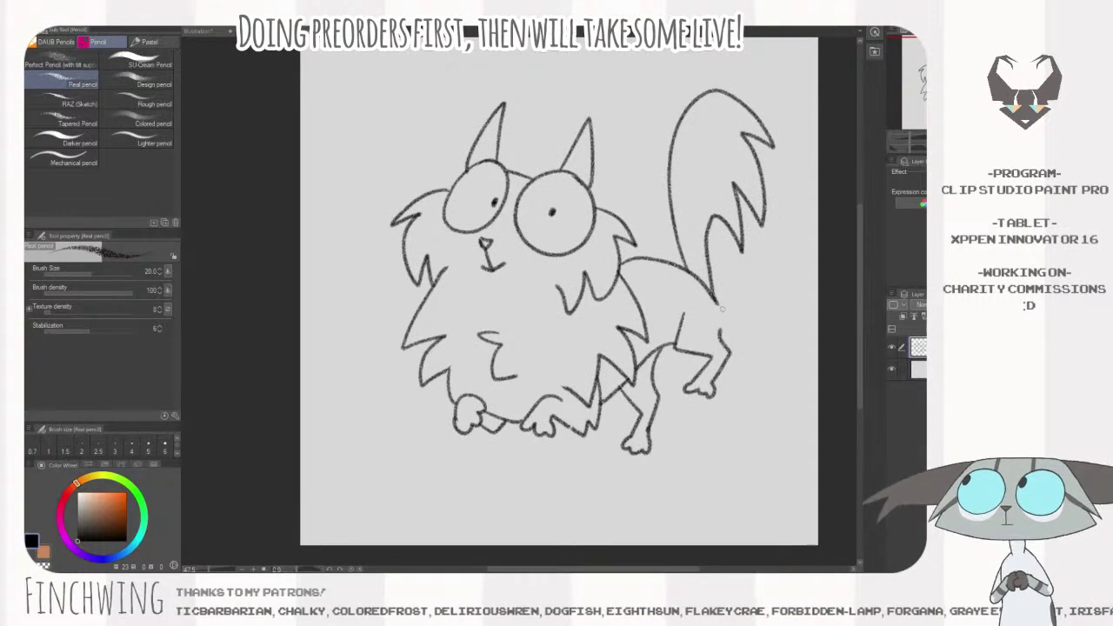
mouse_move(765, 393)
left_mouse_down()
mouse_move(730, 377)
mouse_move(887, 409)
left_mouse_up()
mouse_move(497, 188)
left_mouse_down()
mouse_move(508, 210)
mouse_move(481, 195)
left_mouse_up()
left_click_drag(847, 400, 721, 377)
- Add a layer beneath the line art and prepare the Dry Gouache brush at size 120 with the reference's off-white
left_click(918, 369)
key("ctrl+shift+n")
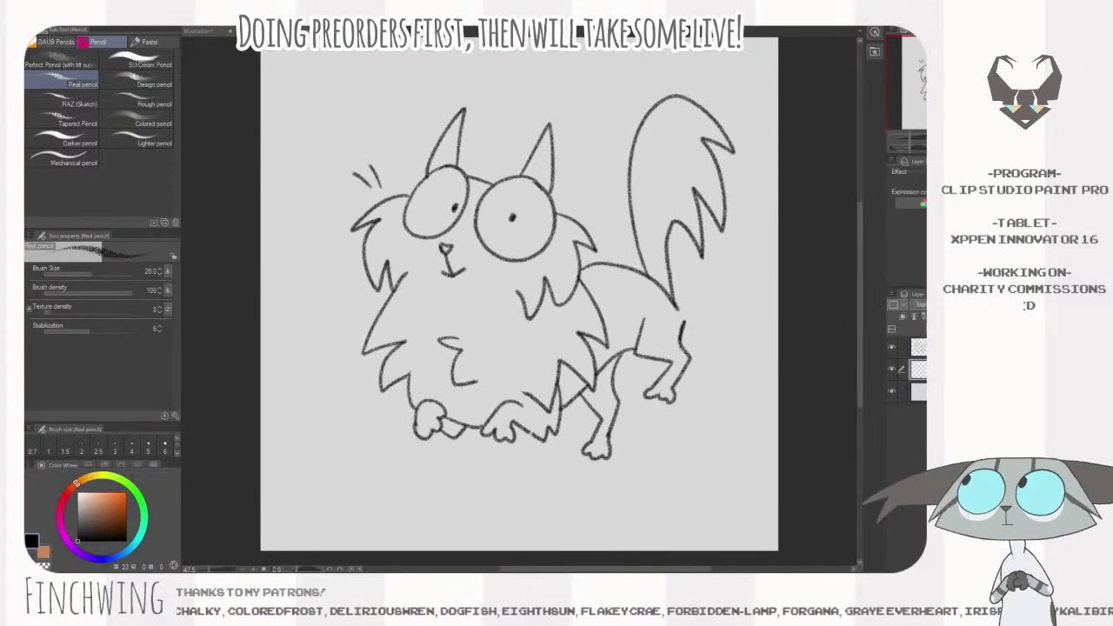
key("b")
key("]")
key("]")
key("]")
key("]")
key("]")
key("]")
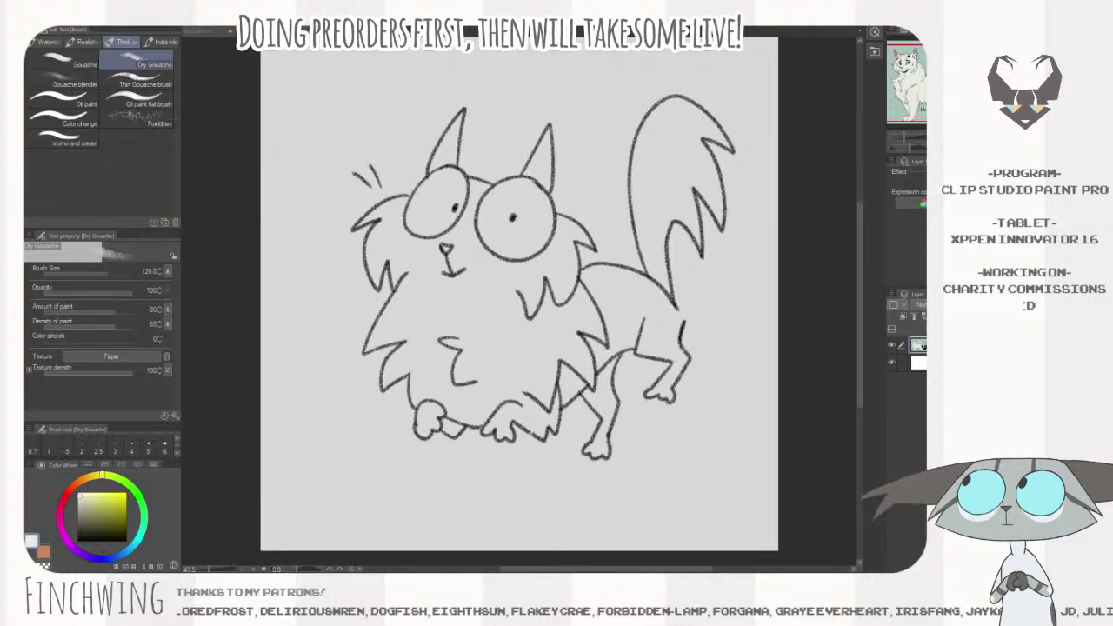
- Paint the chest and cheeks off-white, reducing the brush size for the fur edges
left_click(488, 308)
mouse_move(489, 274)
left_mouse_down()
mouse_move(494, 327)
mouse_move(495, 254)
mouse_move(451, 339)
left_mouse_up()
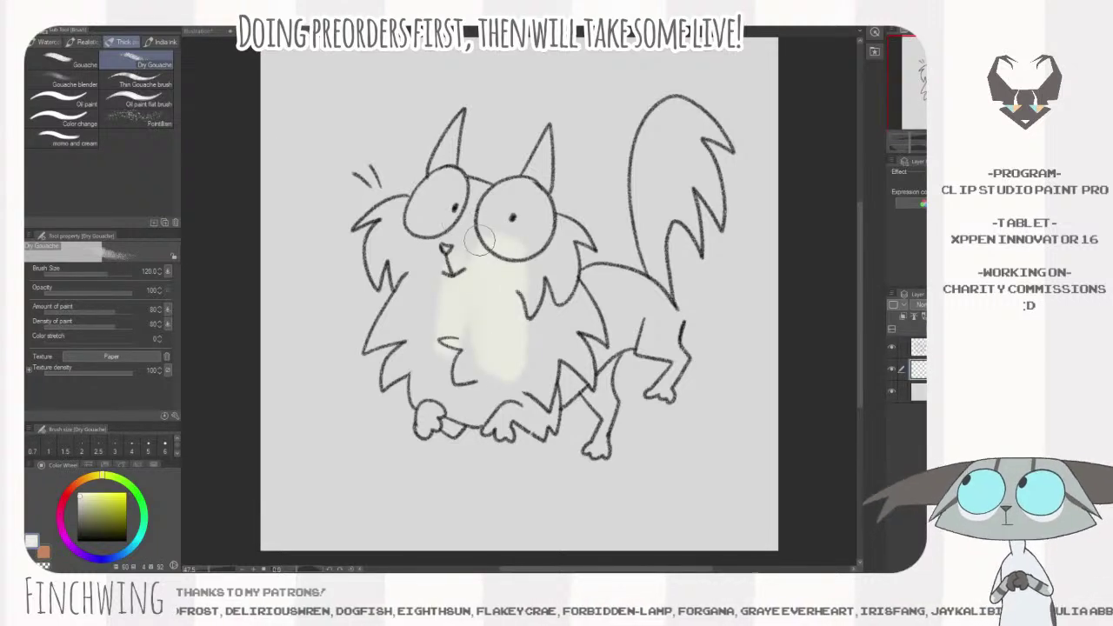
key("[")
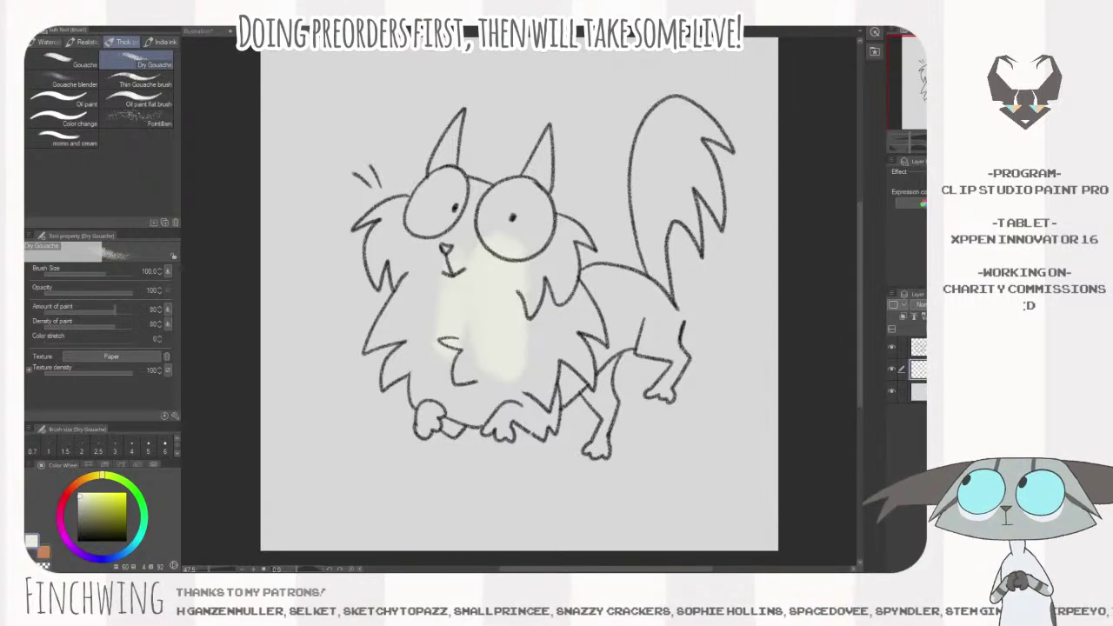
mouse_move(489, 292)
left_mouse_down()
mouse_move(445, 358)
mouse_move(460, 269)
mouse_move(375, 336)
left_mouse_up()
key("bracketleft")
key("bracketleft")
key("bracketleft")
key("bracketleft")
key("bracketleft")
mouse_move(420, 267)
left_mouse_down()
mouse_move(376, 340)
mouse_move(420, 324)
mouse_move(416, 296)
mouse_move(407, 304)
mouse_move(426, 296)
mouse_move(425, 351)
mouse_move(414, 346)
mouse_move(394, 380)
mouse_move(388, 373)
mouse_move(422, 351)
mouse_move(424, 333)
mouse_move(423, 404)
mouse_move(420, 393)
mouse_move(429, 406)
mouse_move(455, 365)
mouse_move(469, 384)
mouse_move(455, 409)
mouse_move(479, 412)
mouse_move(488, 382)
mouse_move(476, 369)
mouse_move(442, 385)
mouse_move(545, 384)
mouse_move(575, 320)
mouse_move(604, 335)
mouse_move(588, 329)
mouse_move(567, 362)
mouse_move(638, 324)
mouse_move(555, 361)
mouse_move(521, 356)
mouse_move(547, 307)
mouse_move(542, 240)
mouse_move(564, 246)
mouse_move(564, 263)
mouse_move(545, 316)
mouse_move(533, 237)
left_mouse_up()
- Fill both ears and the upper face with off-white, adjusting the brush size to fit the outlines
key("bracketright")
key("bracketright")
key("bracketright")
key("bracketleft")
key("bracketleft")
key("bracketleft")
key("bracketleft")
mouse_move(542, 144)
left_mouse_down()
mouse_move(520, 194)
mouse_move(544, 161)
mouse_move(540, 173)
mouse_move(577, 205)
mouse_move(569, 230)
mouse_move(585, 237)
mouse_move(523, 192)
mouse_move(540, 216)
mouse_move(505, 193)
mouse_move(485, 226)
mouse_move(534, 233)
mouse_move(528, 196)
mouse_move(509, 248)
left_mouse_up()
key("bracketright")
key("bracketright")
key("bracketright")
mouse_move(462, 153)
left_mouse_down()
mouse_move(511, 182)
mouse_move(482, 240)
mouse_move(434, 261)
mouse_move(429, 311)
mouse_move(446, 295)
mouse_move(453, 246)
mouse_move(489, 208)
mouse_move(533, 227)
mouse_move(504, 262)
left_mouse_up()
- Paint the front paws and lower chest fur off-white, adjusting the brush size along the edges
key("bracketleft")
key("bracketright")
key("bracketright")
key("bracketright")
key("bracketright")
key("bracketleft")
key("bracketleft")
key("bracketleft")
key("bracketleft")
key("bracketright")
mouse_move(478, 444)
left_mouse_down()
mouse_move(596, 403)
mouse_move(550, 437)
mouse_move(549, 453)
mouse_move(592, 429)
left_mouse_up()
- Fill the hindquarters, tail and hind legs with off-white, varying the brush size for the tail tips and paws
mouse_move(636, 304)
left_mouse_down()
mouse_move(669, 305)
mouse_move(689, 339)
left_mouse_up()
key("bracketleft")
mouse_move(700, 231)
left_mouse_down()
mouse_move(701, 315)
mouse_move(726, 232)
mouse_move(739, 251)
mouse_move(724, 233)
mouse_move(739, 195)
mouse_move(761, 227)
mouse_move(765, 220)
mouse_move(748, 177)
mouse_move(756, 157)
mouse_move(765, 163)
mouse_move(729, 142)
mouse_move(713, 182)
left_mouse_up()
key("bracketright")
mouse_move(724, 133)
left_mouse_down()
mouse_move(728, 201)
mouse_move(701, 165)
mouse_move(751, 194)
mouse_move(741, 144)
left_mouse_up()
key("bracketleft")
key("bracketleft")
mouse_move(707, 372)
left_mouse_down()
mouse_move(700, 355)
mouse_move(727, 389)
mouse_move(709, 418)
mouse_move(730, 337)
mouse_move(707, 363)
mouse_move(719, 363)
left_mouse_up()
key("bracketright")
key("bracketright")
key("bracketleft")
mouse_move(642, 422)
left_mouse_down()
mouse_move(648, 474)
mouse_move(654, 399)
mouse_move(650, 426)
left_mouse_up()
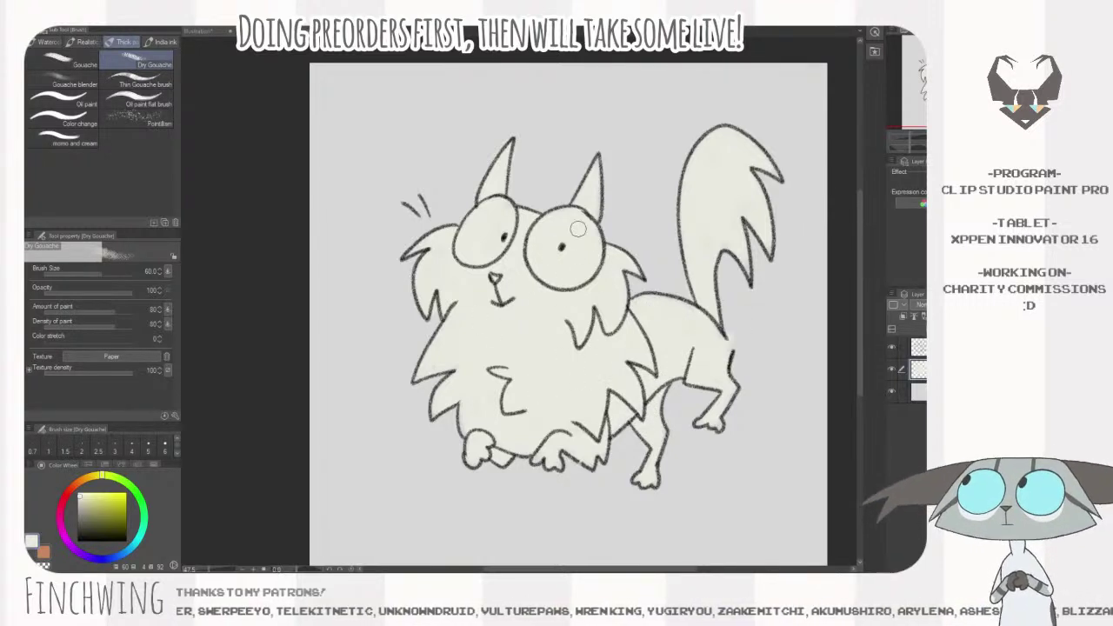
- Match the reference's dark indigo and paint the small mark on the forehead between the eyes with a brush size of about 20
key("bracketright")
key("bracketright")
key("bracketright")
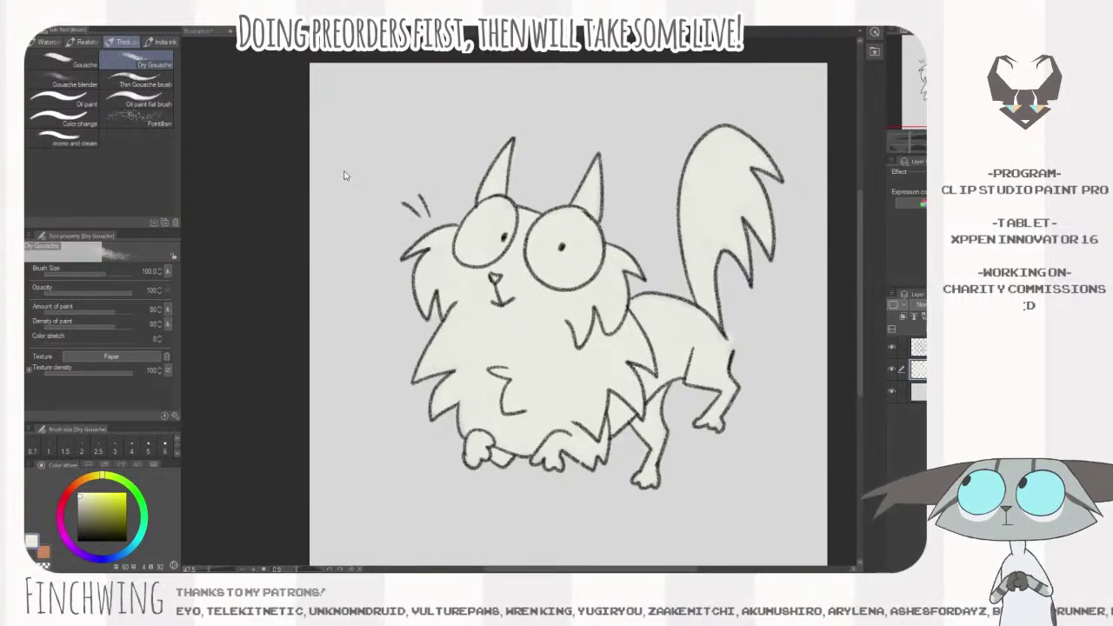
key("ctrl+e")
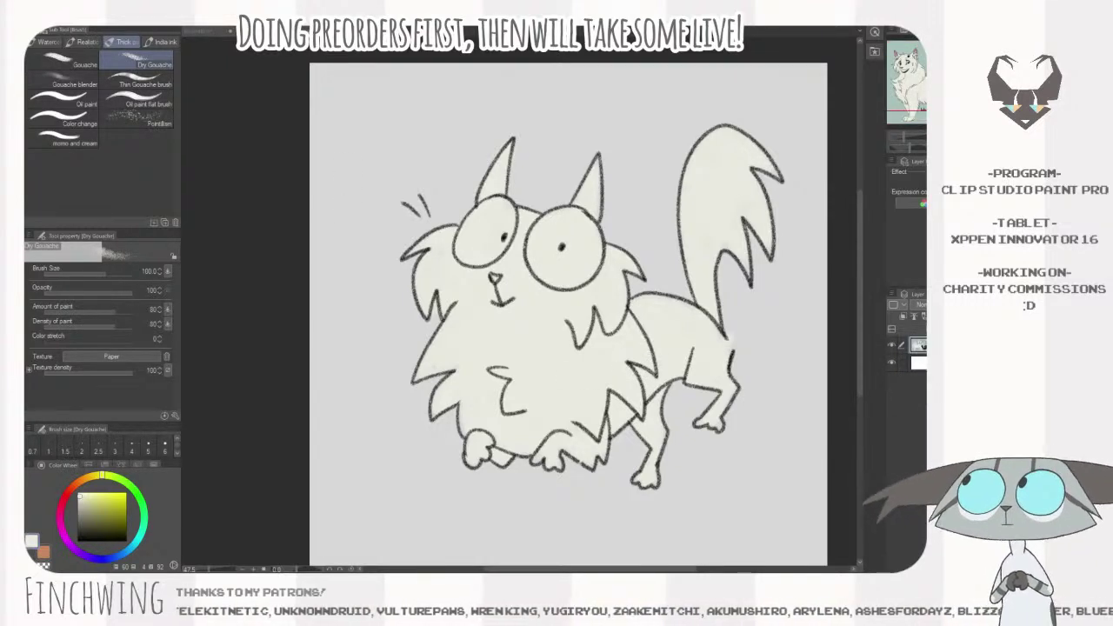
key("alt")
left_click(89, 531)
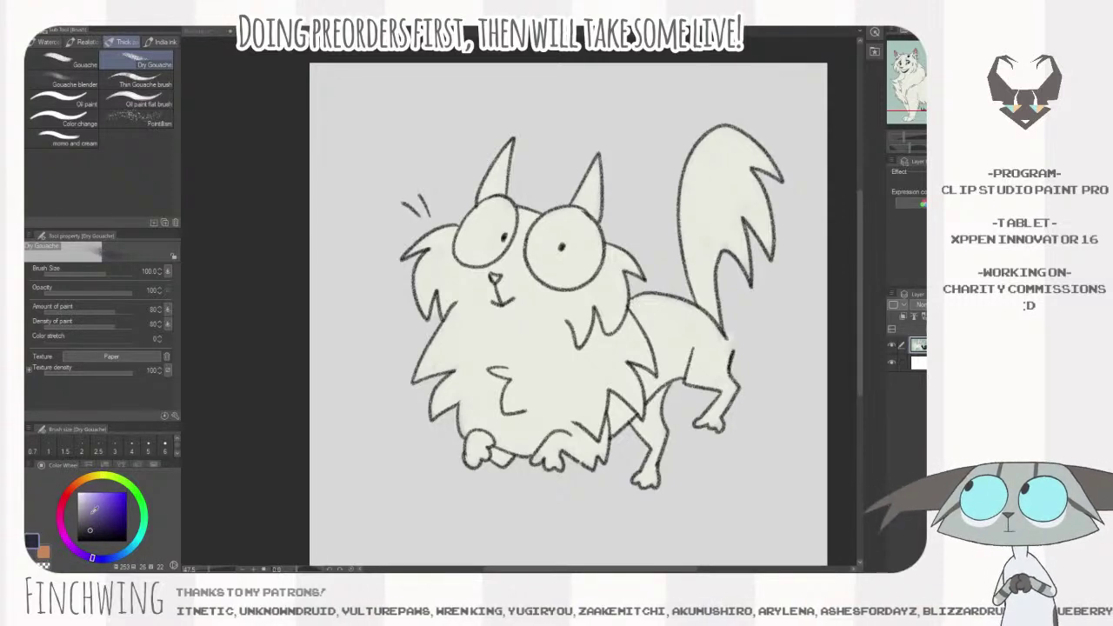
left_click(626, 164)
key("[")
key("[")
key("[")
key("[")
key("[")
key("[")
key("[")
key("[")
key("[")
key("[")
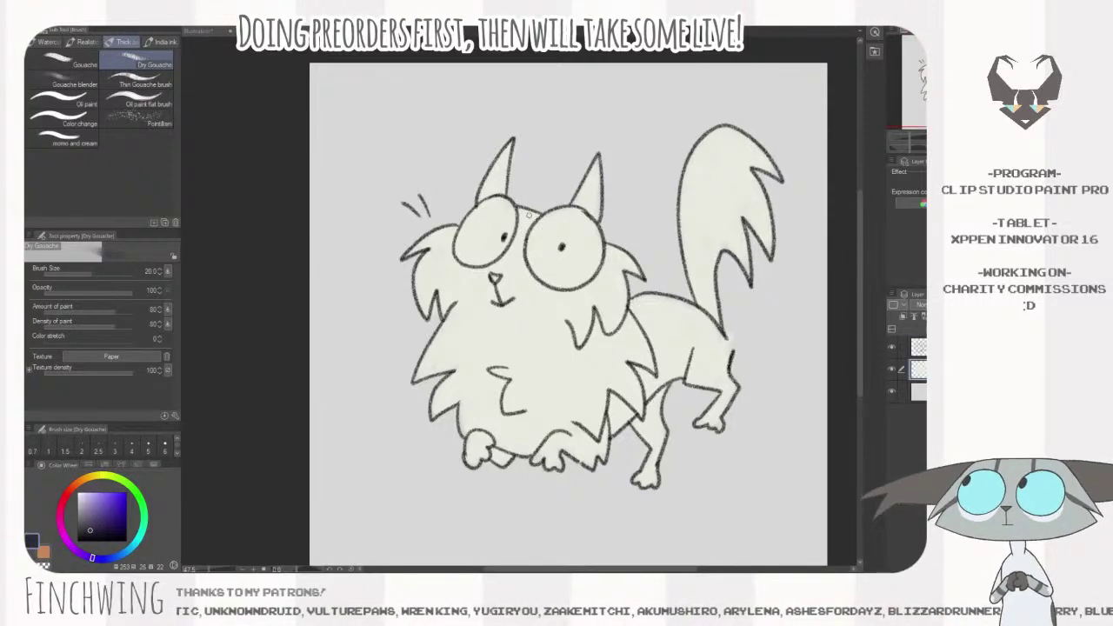
left_click_drag(529, 212, 533, 217)
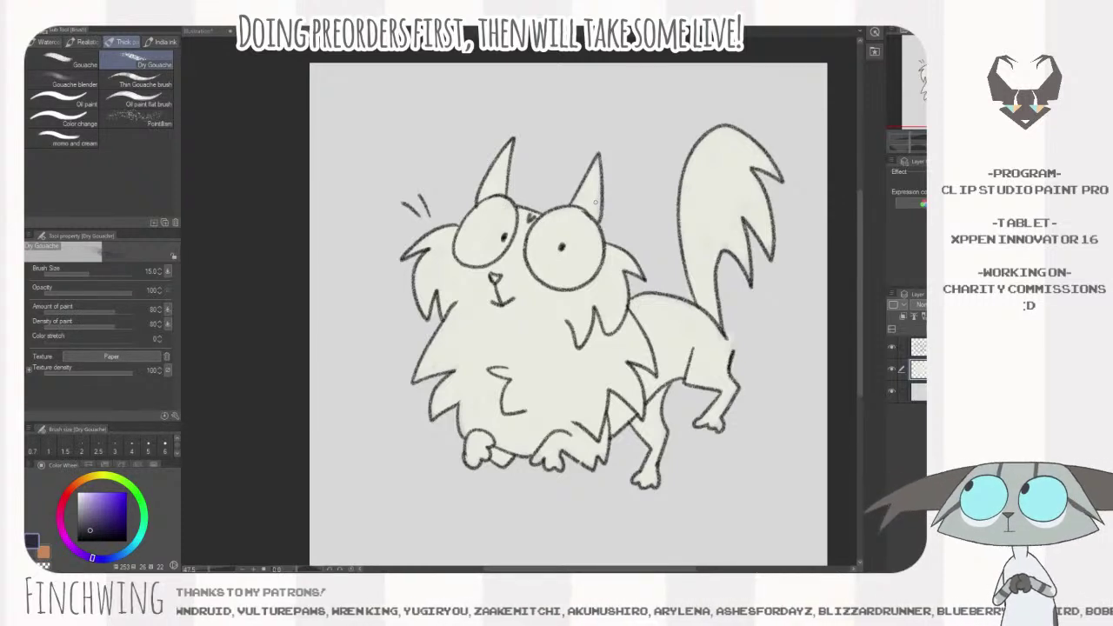
- Check the reference and fill the whole tail with dark indigo, enlarging the brush up to 170
key("]")
key("]")
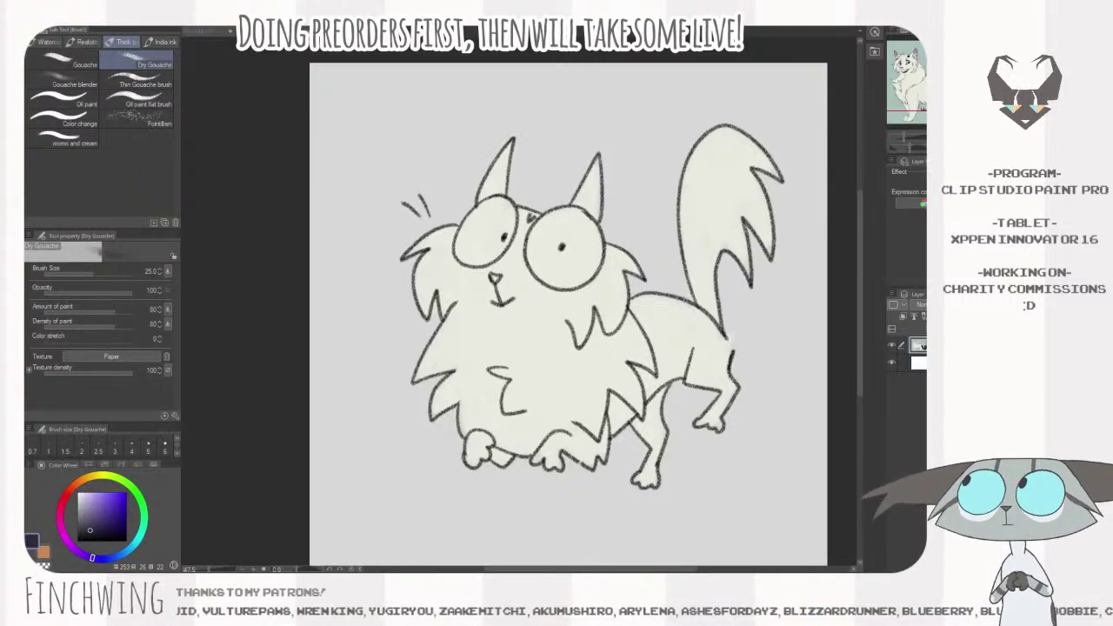
left_click(649, 261)
key("]")
key("]")
key("]")
key("]")
key("]")
key("]")
mouse_move(697, 283)
left_mouse_down()
mouse_move(716, 313)
mouse_move(700, 202)
mouse_move(687, 230)
mouse_move(698, 178)
mouse_move(730, 253)
mouse_move(765, 208)
mouse_move(699, 153)
mouse_move(709, 239)
left_mouse_up()
key("]")
key("]")
key("]")
key("]")
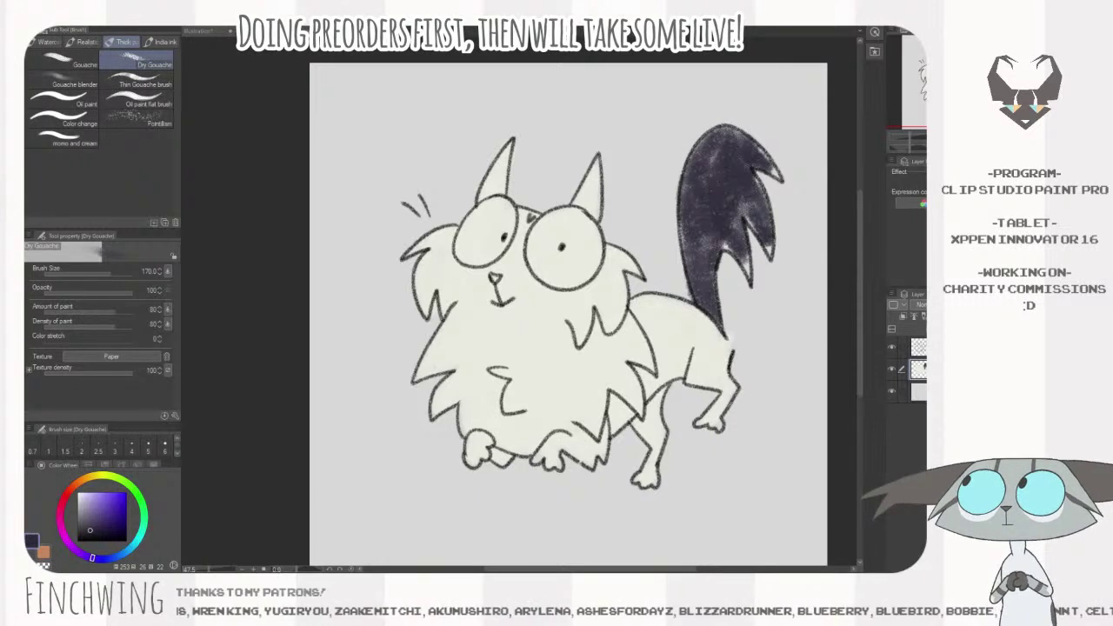
- Fill the tail's pointed fur tips at brush size 40 and cover its pale gaps with dark indigo at size 80
key("bracketleft")
key("bracketleft")
key("bracketleft")
key("bracketleft")
key("bracketleft")
key("bracketleft")
key("bracketleft")
key("bracketleft")
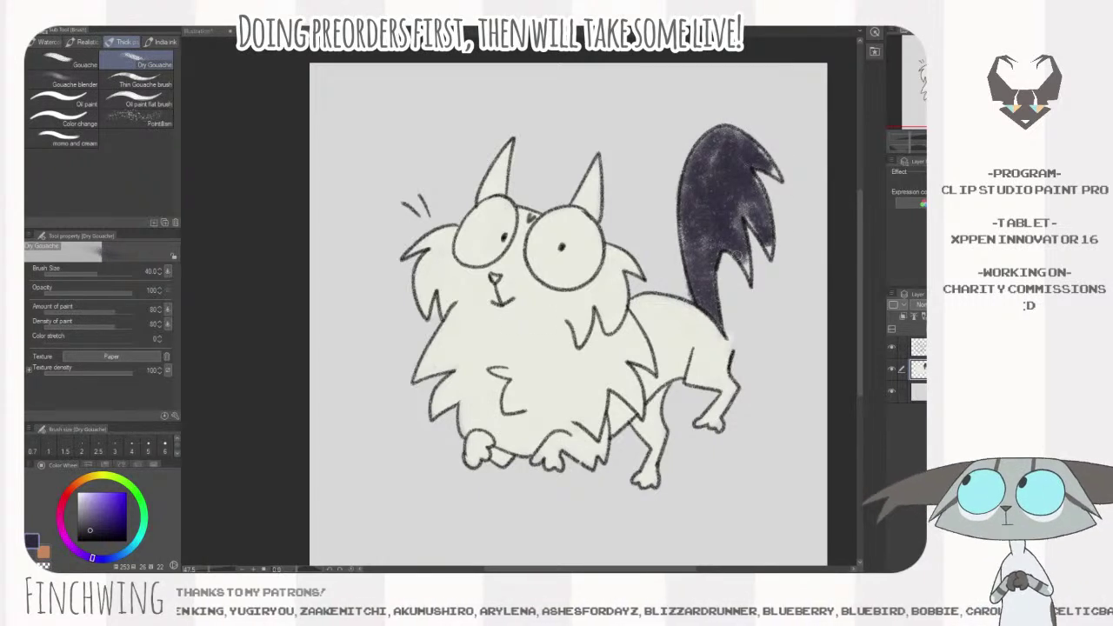
mouse_move(743, 240)
left_mouse_down()
mouse_move(746, 209)
mouse_move(766, 248)
mouse_move(747, 213)
left_mouse_up()
key("bracketright")
key("bracketright")
key("bracketright")
key("bracketright")
mouse_move(742, 165)
left_mouse_down()
mouse_move(747, 139)
mouse_move(728, 155)
mouse_move(702, 266)
mouse_move(693, 255)
mouse_move(729, 221)
mouse_move(730, 185)
mouse_move(703, 226)
mouse_move(706, 259)
mouse_move(701, 210)
left_mouse_up()
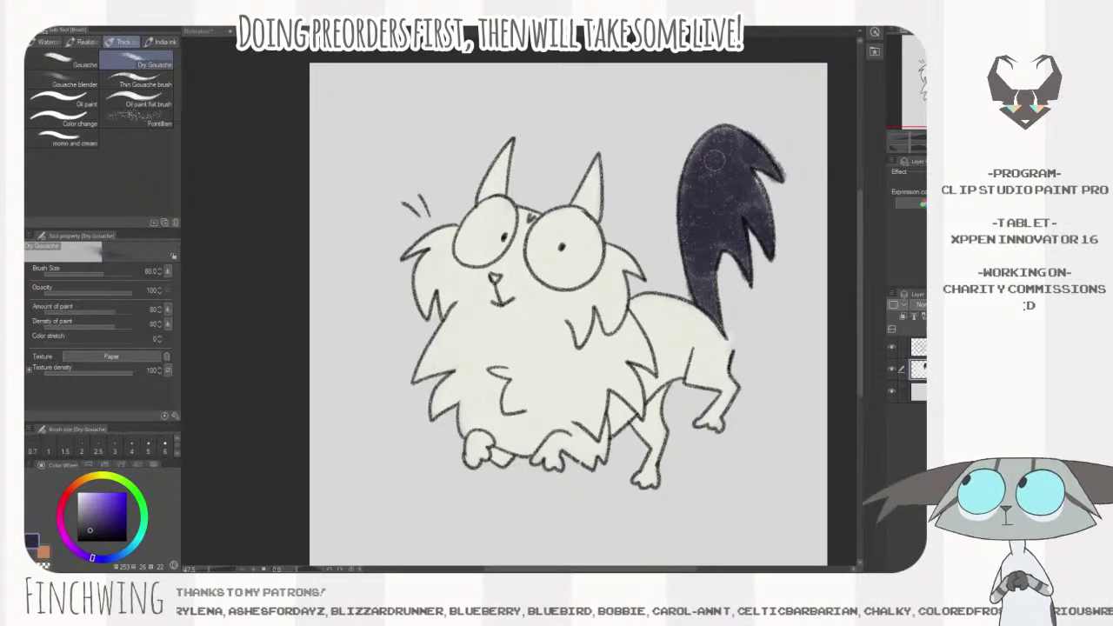
- Take a darker near-black indigo from the reference and paint it over the tail's upper part with a larger brush
left_click_drag(552, 396, 503, 363)
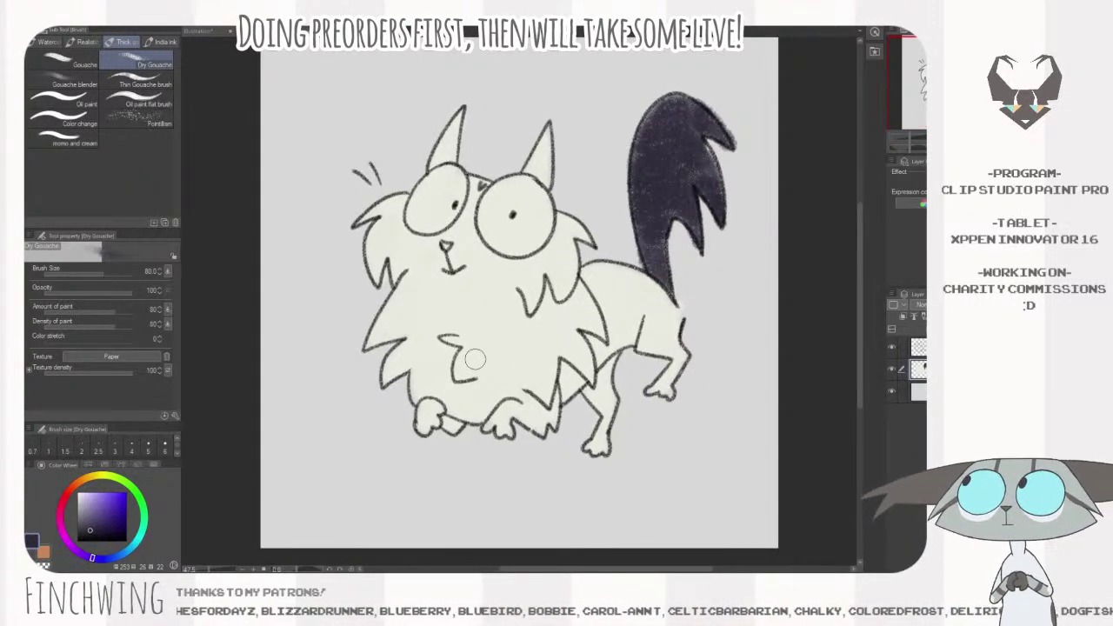
left_click_drag(650, 337, 615, 335)
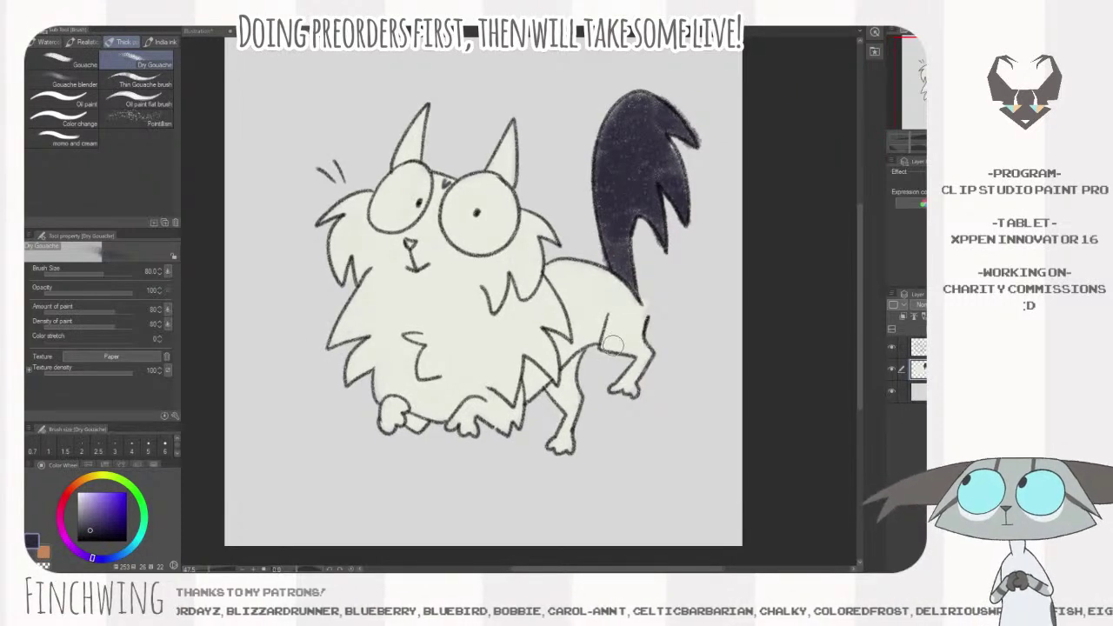
left_click_drag(684, 334, 706, 345)
left_click(272, 32)
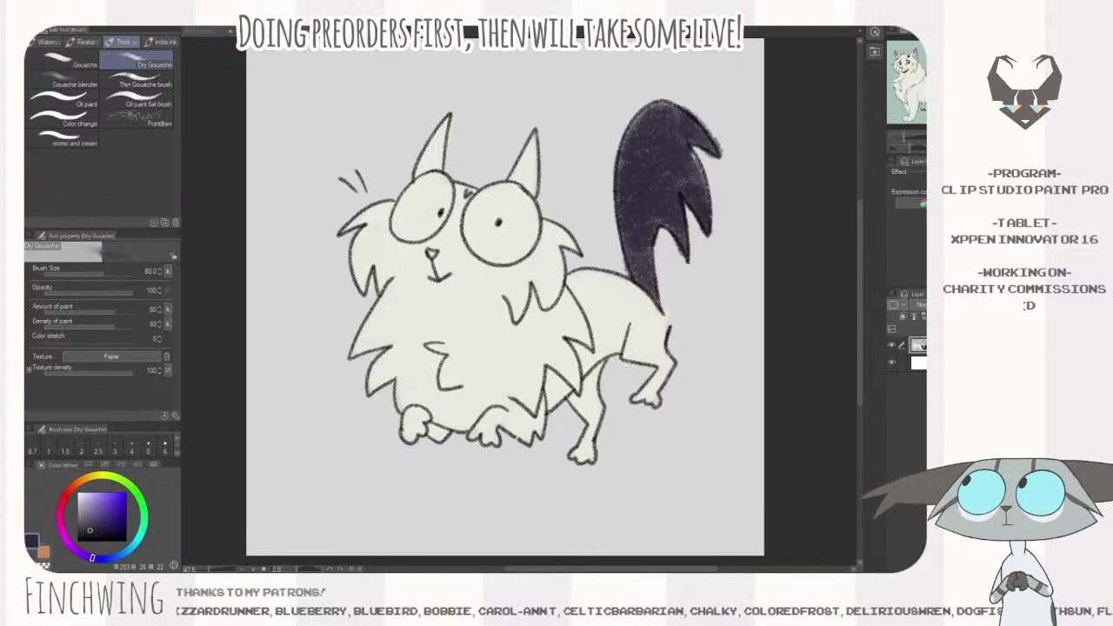
mouse_move(656, 148)
left_mouse_down()
mouse_move(644, 192)
mouse_move(657, 185)
left_mouse_up()
key("ctrl+z")
key("ctrl+z")
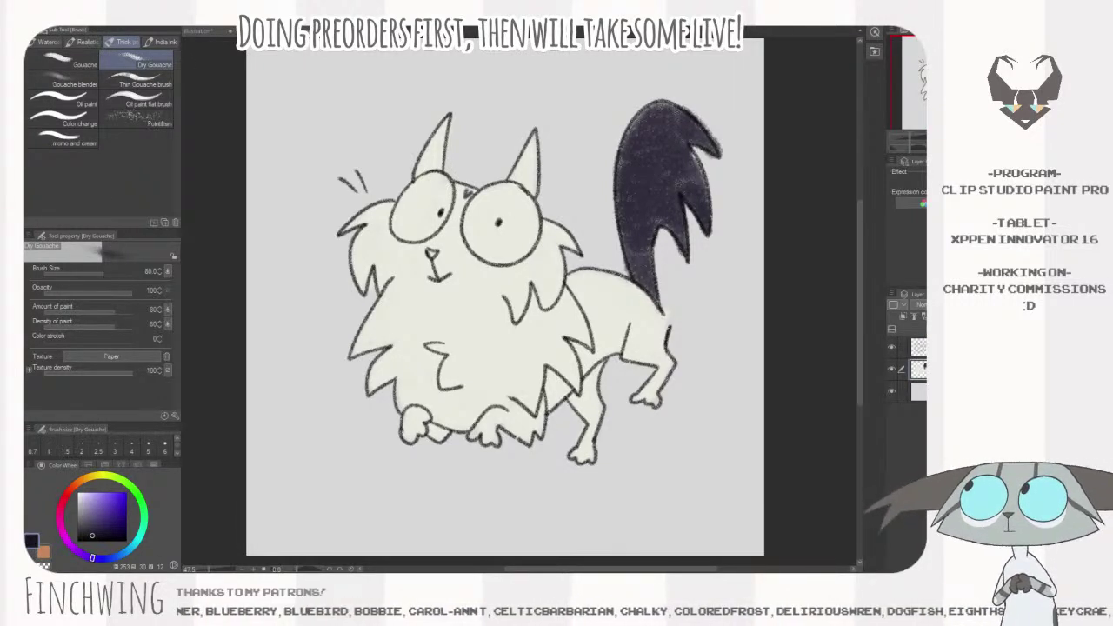
key("]")
mouse_move(652, 117)
left_mouse_down()
mouse_move(684, 207)
mouse_move(644, 128)
mouse_move(700, 261)
mouse_move(631, 108)
mouse_move(688, 267)
mouse_move(720, 224)
left_mouse_up()
key("]")
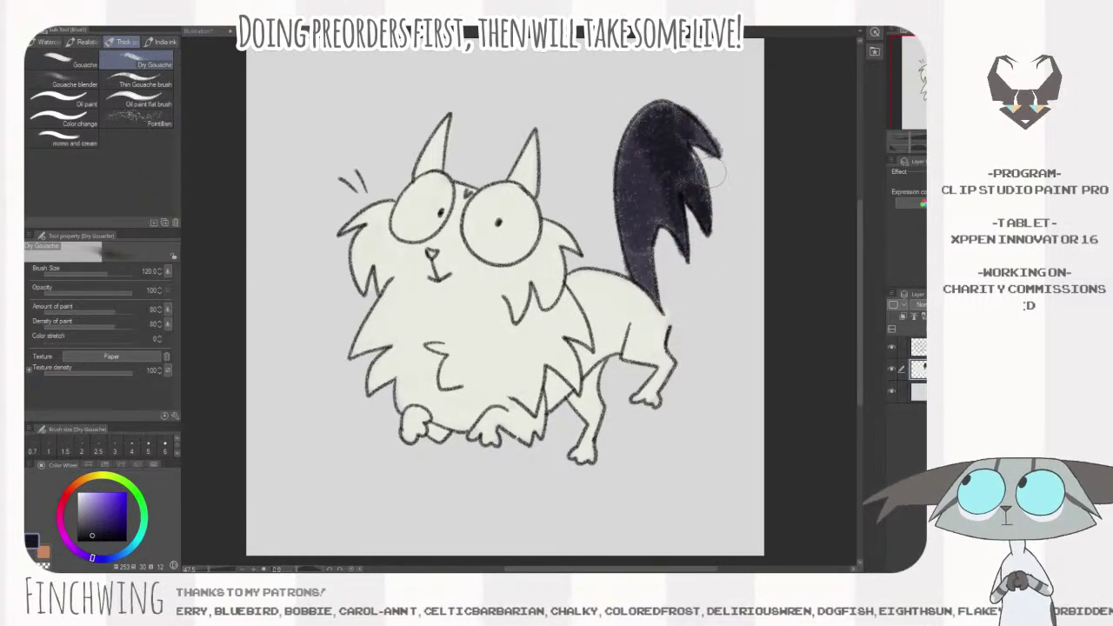
- Extend the near-black shading along the tail's fur tips, outer edge and base, varying the brush size between 50 and 80
key("bracketleft")
key("bracketleft")
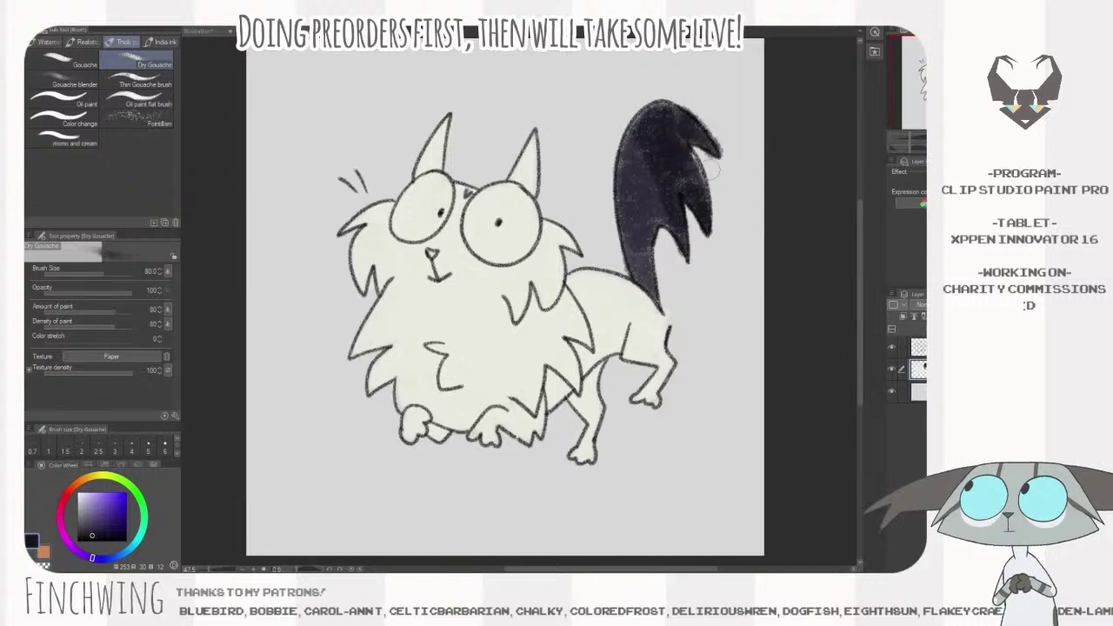
key("bracketleft")
key("bracketleft")
key("bracketleft")
left_click_drag(681, 153, 708, 197)
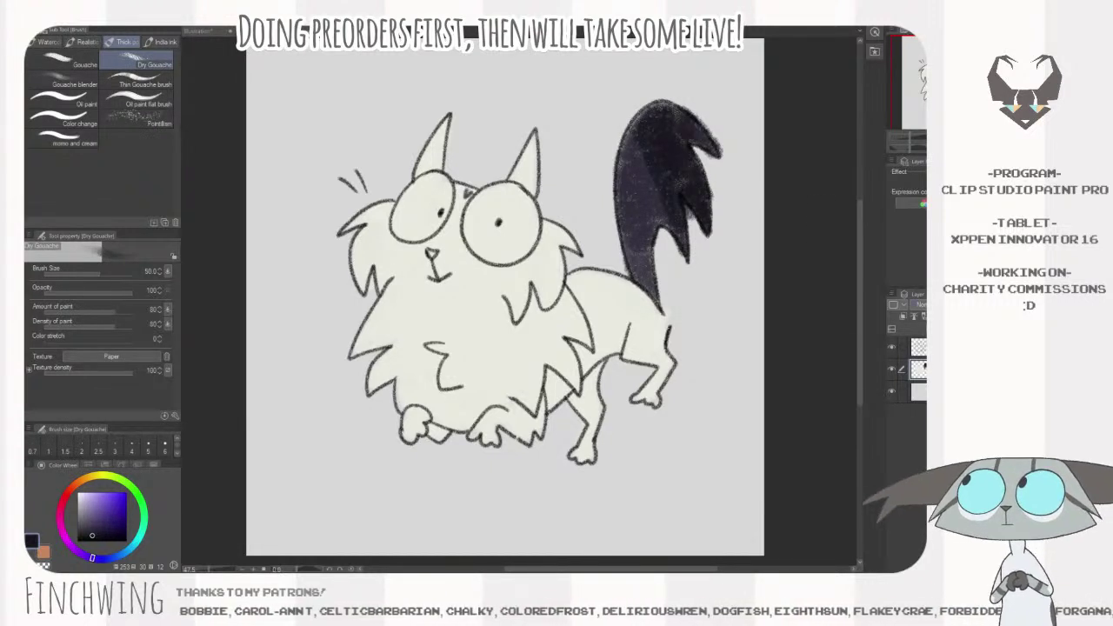
key("bracketright")
key("bracketright")
key("bracketright")
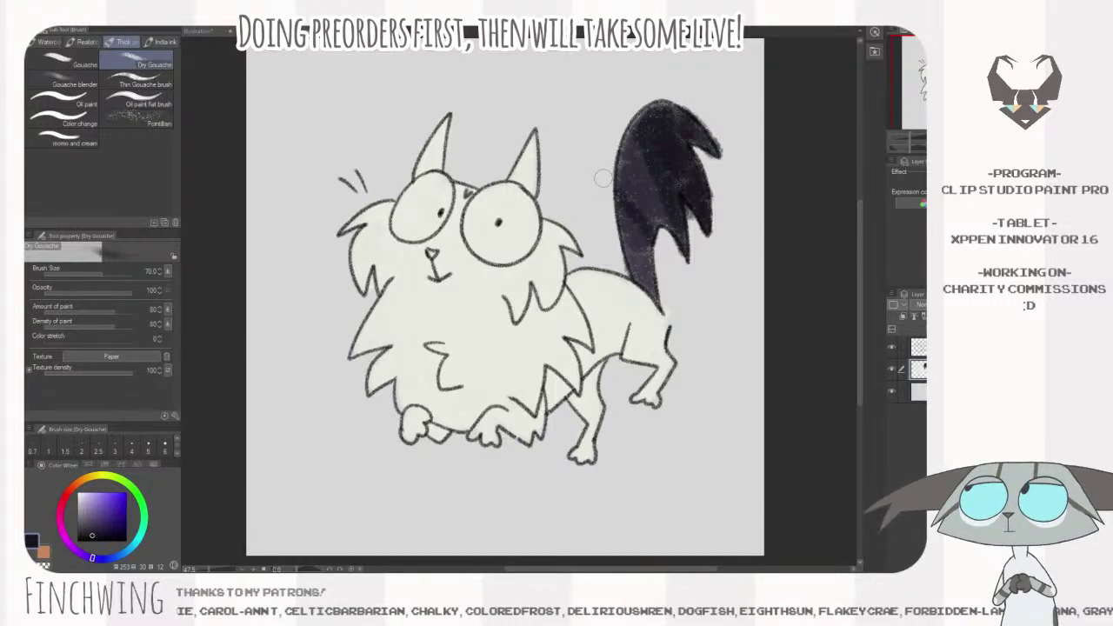
key("bracketleft")
key("bracketleft")
left_click_drag(628, 258, 667, 309)
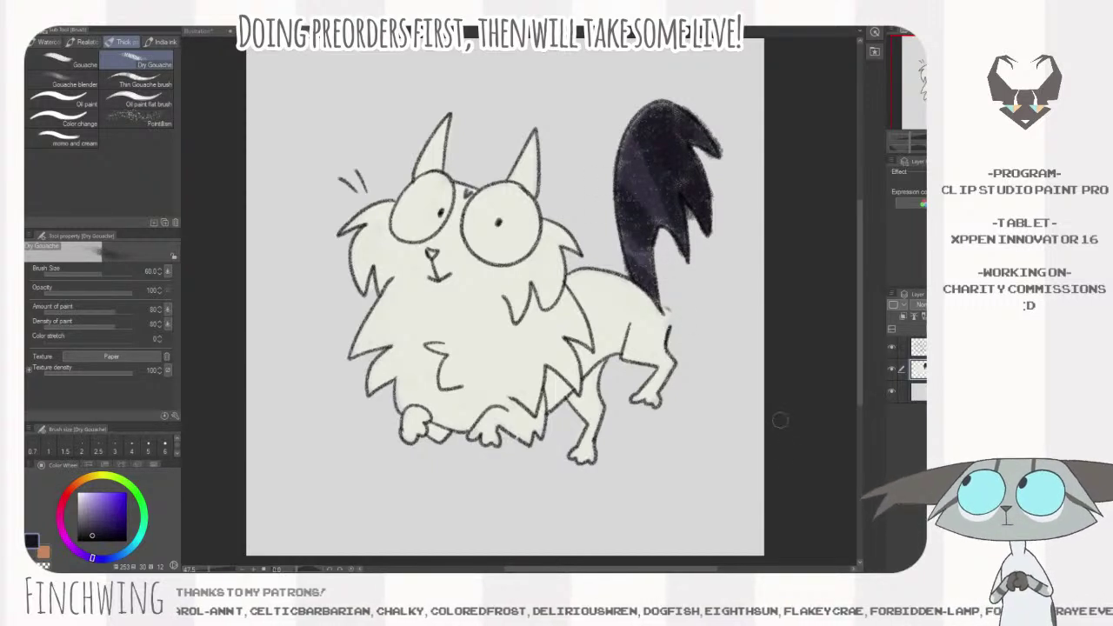
- Color the cat's eyes from the reference, painting the smaller far eye light green and the larger near eye light blue
left_click_drag(745, 449, 748, 454)
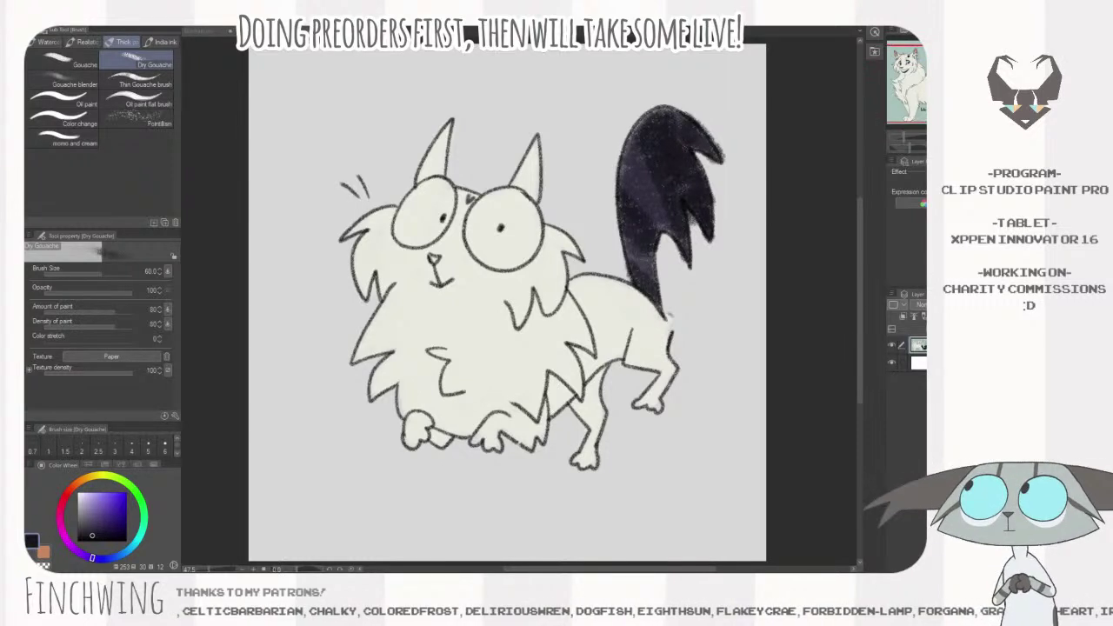
left_click(510, 165)
left_click(12, 140)
right_click(12, 139)
right_click(12, 139)
right_click(12, 140)
key("ctrl+z")
mouse_move(435, 209)
left_mouse_down()
mouse_move(417, 222)
mouse_move(439, 204)
mouse_move(439, 187)
mouse_move(406, 208)
mouse_move(403, 238)
mouse_move(443, 192)
mouse_move(446, 221)
mouse_move(504, 248)
mouse_move(526, 217)
mouse_move(496, 209)
mouse_move(485, 230)
mouse_move(524, 234)
mouse_move(513, 214)
mouse_move(506, 256)
mouse_move(529, 209)
left_mouse_up()
right_click(13, 139)
right_click(12, 139)
mouse_move(473, 238)
left_mouse_down()
mouse_move(485, 206)
mouse_move(503, 209)
left_mouse_up()
- Sample the dusty pink from the reference and paint the nose with it at brush size 20
left_click(12, 139)
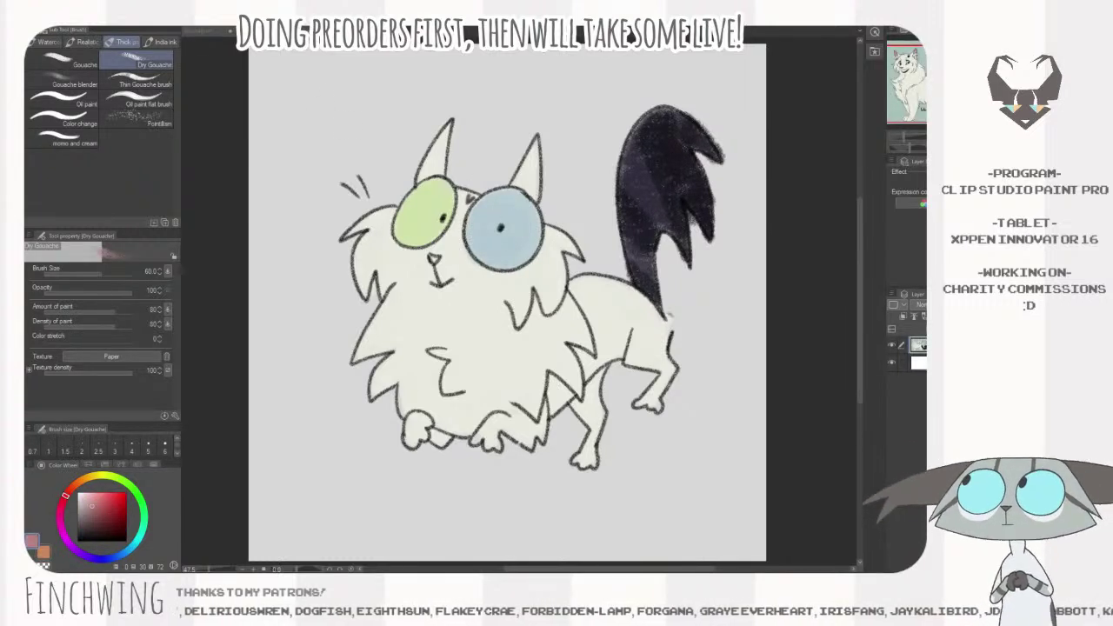
left_click(478, 270)
key("bracketleft")
key("bracketleft")
key("bracketleft")
key("bracketleft")
key("bracketleft")
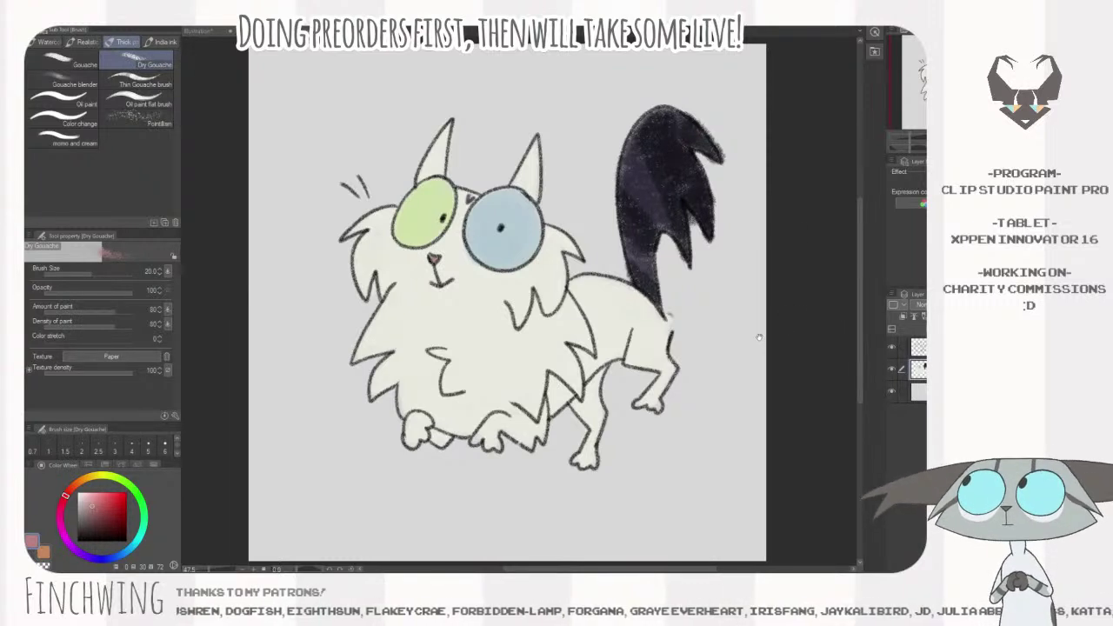
left_click_drag(755, 347, 759, 351)
- Sample the off-white fur color, enlarge the brush to 170, and erase the stray paint beside the tail's base
left_click(497, 320, "alt")
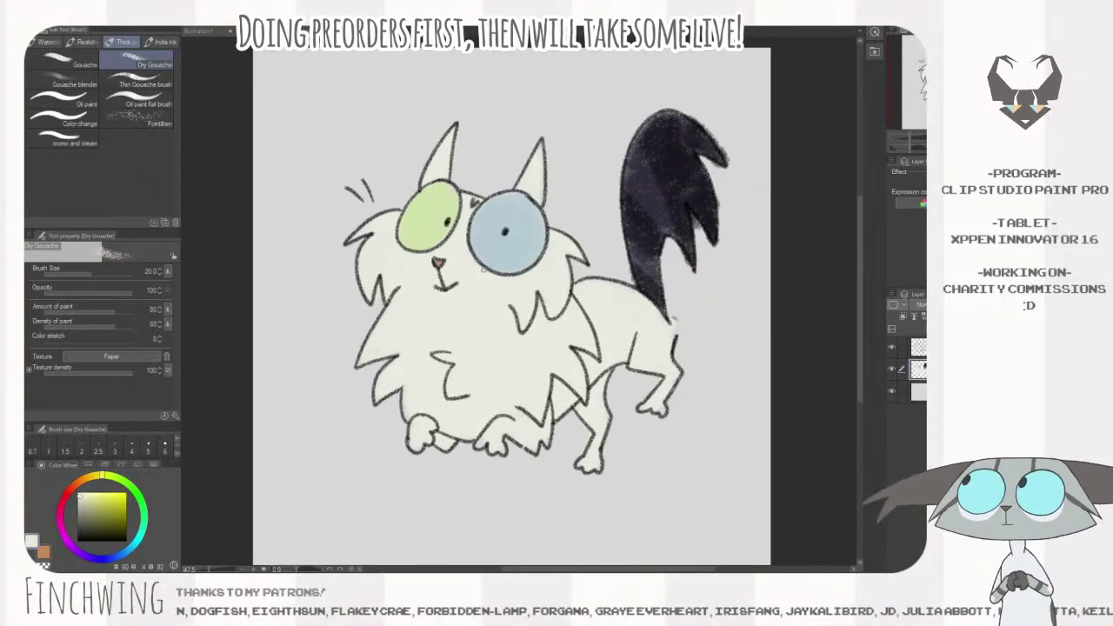
key("bracketright")
key("bracketright")
key("bracketright")
key("bracketright")
key("bracketright")
key("bracketright")
key("bracketright")
key("bracketright")
key("bracketright")
key("bracketright")
key("bracketright")
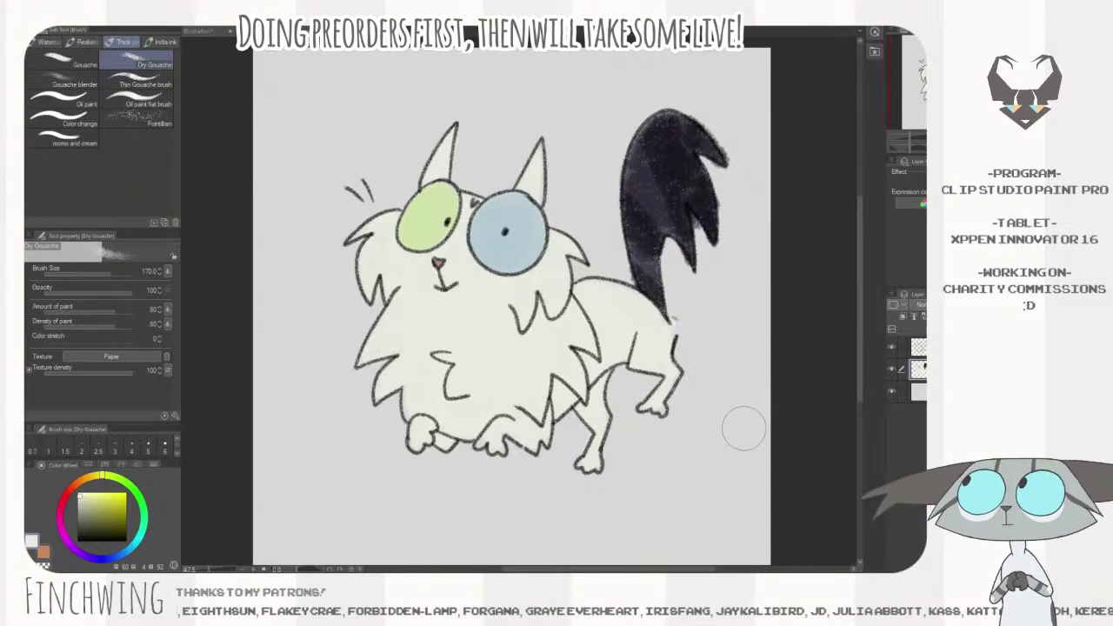
key("e")
left_click_drag(681, 310, 676, 314)
- Select the line art layer and choose a very dark blue for recoloring the outlines
left_click(918, 346)
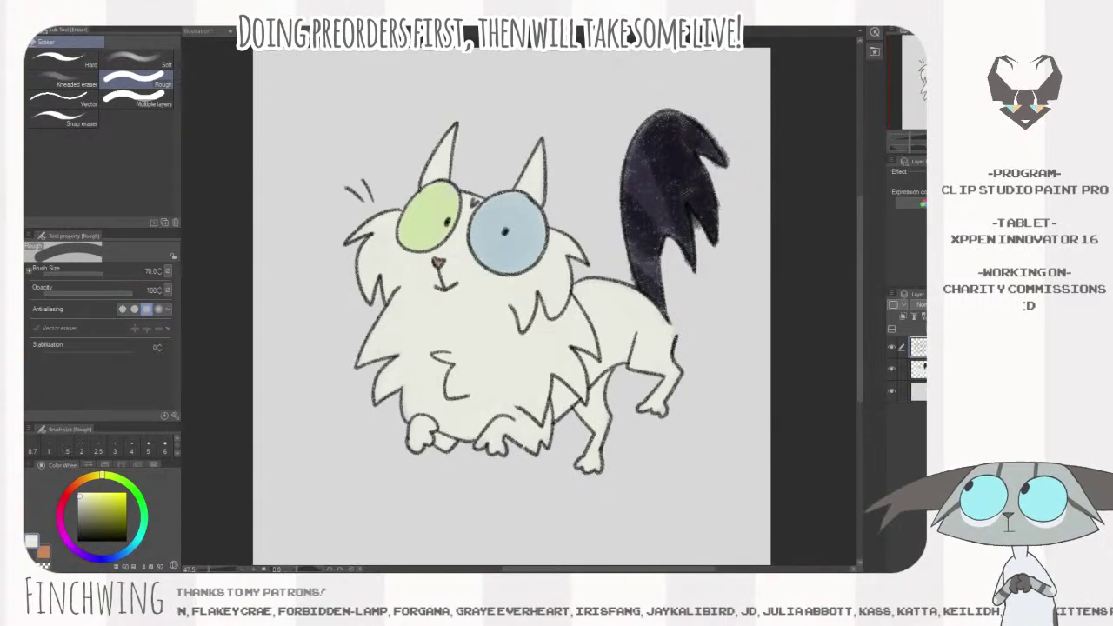
left_click_drag(91, 519, 76, 527)
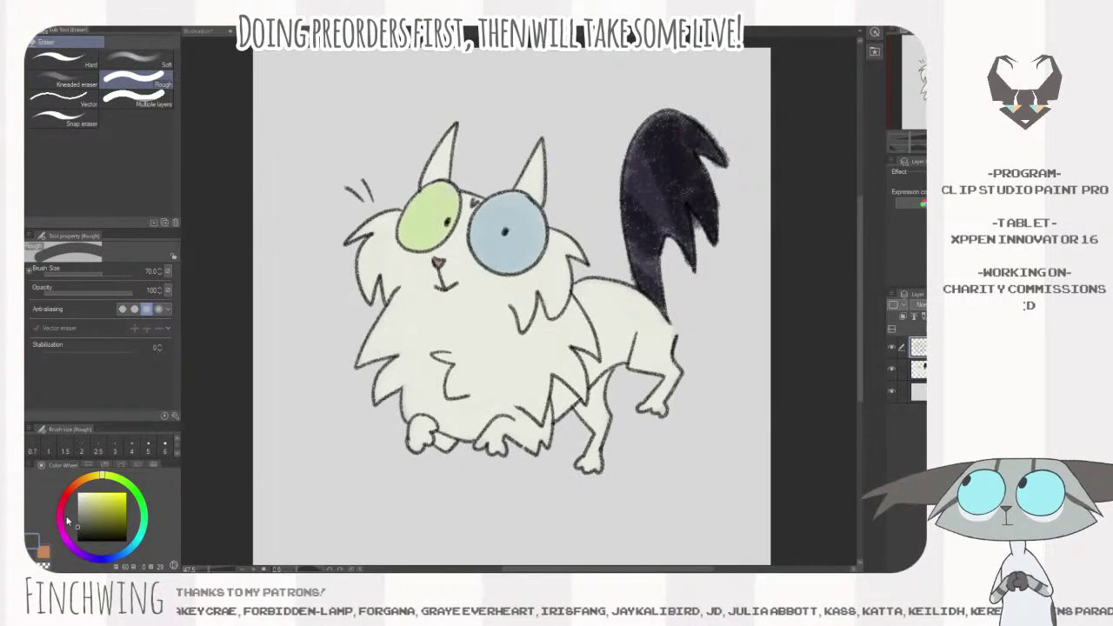
left_click(77, 531)
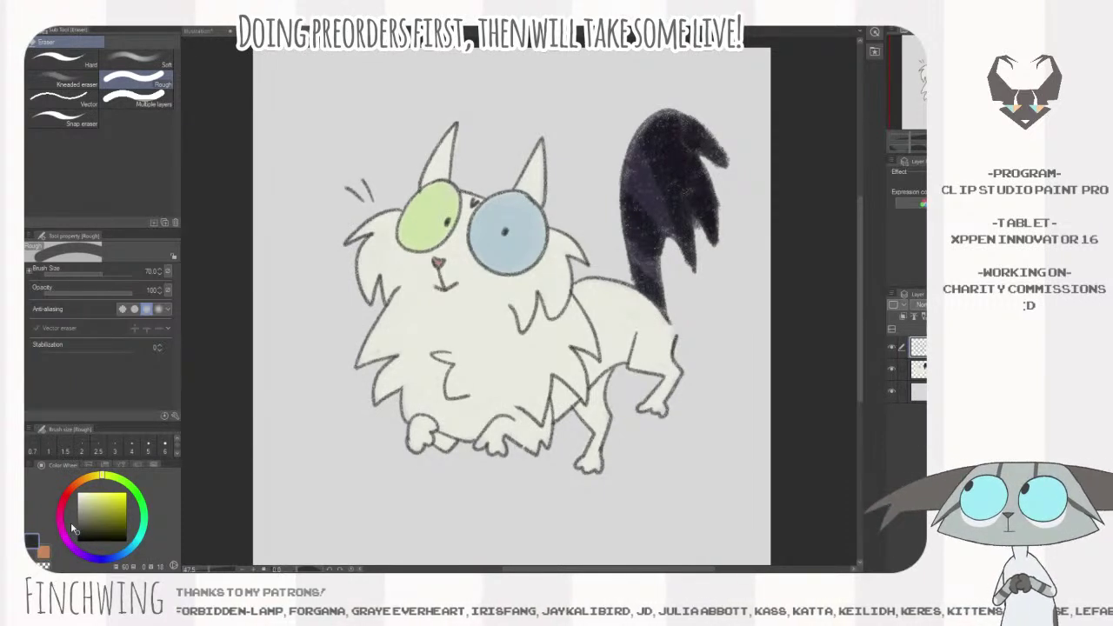
left_click(117, 555)
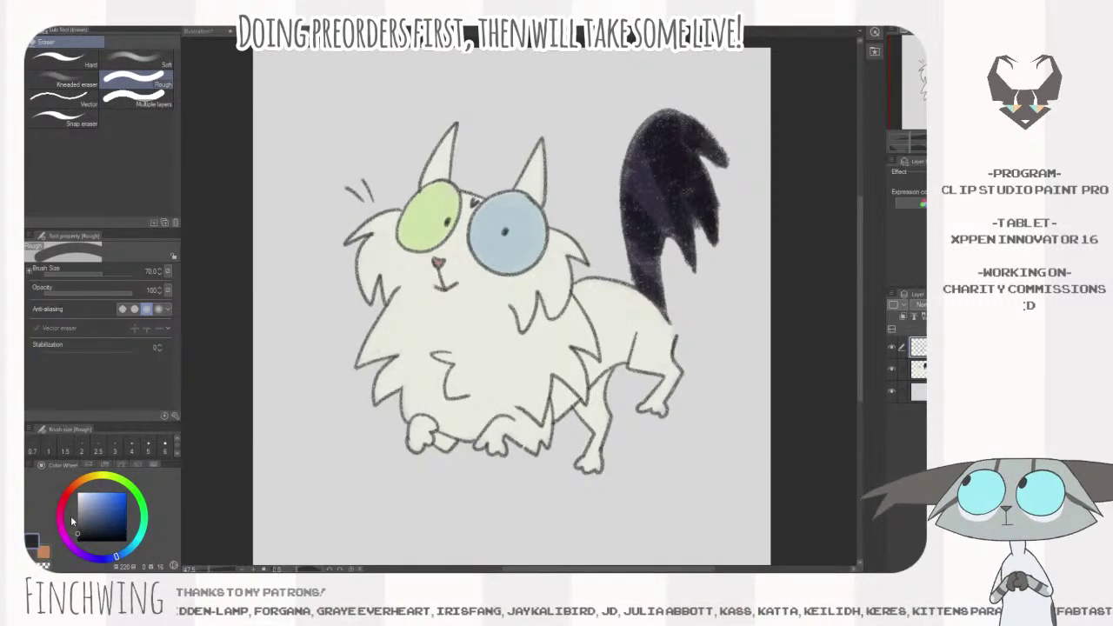
scroll(629, 238, "down", 2)
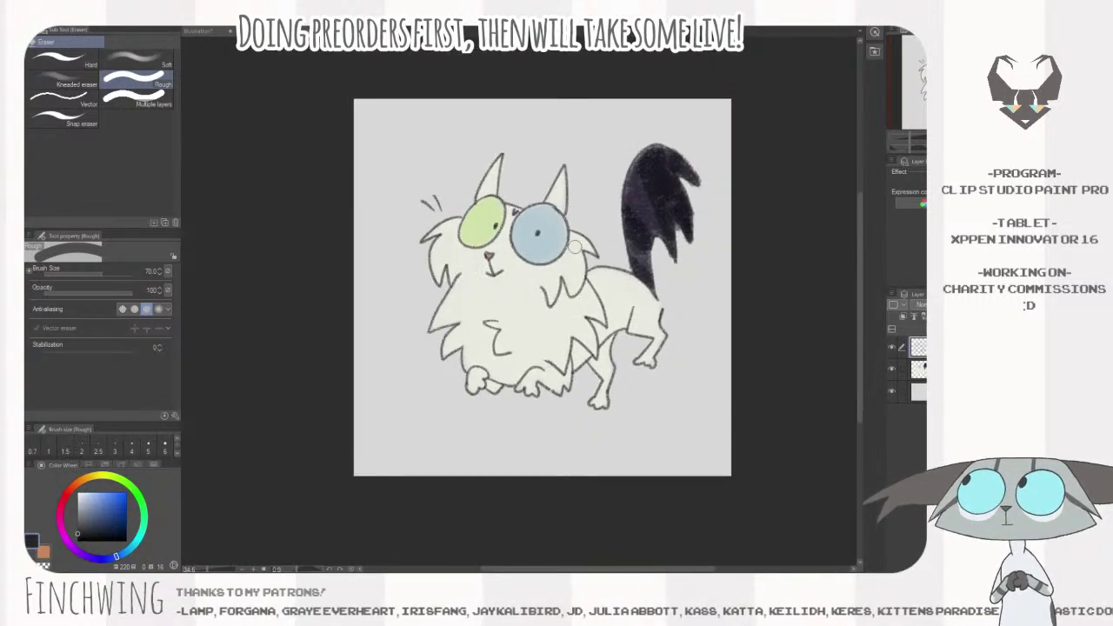
key("ctrl+alt+c")
left_click_drag(399, 132, 430, 152)
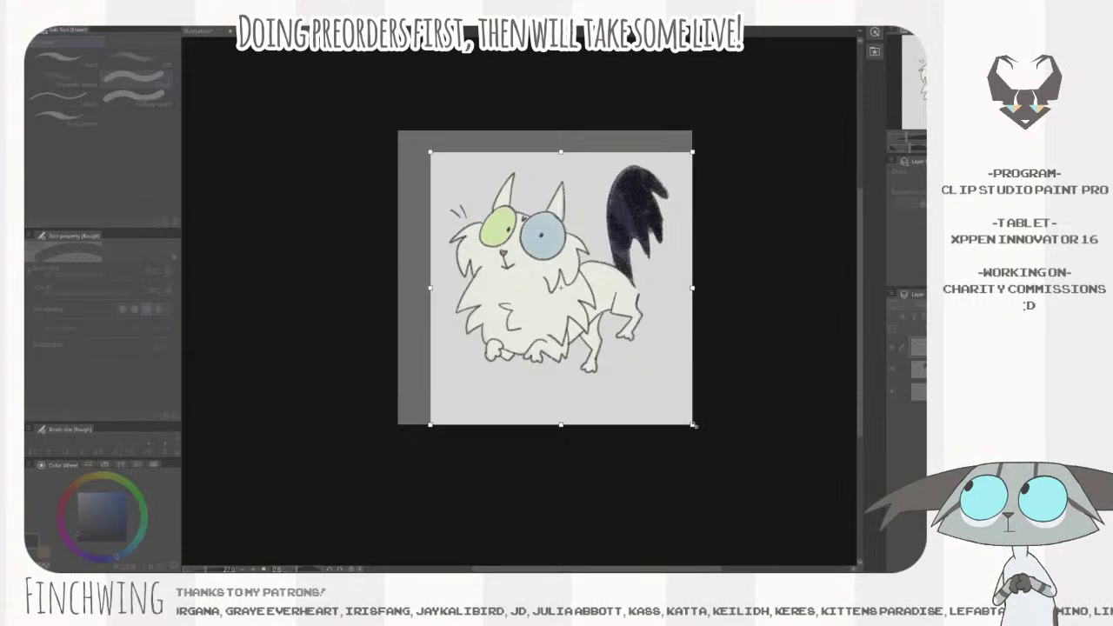
key("Escape")
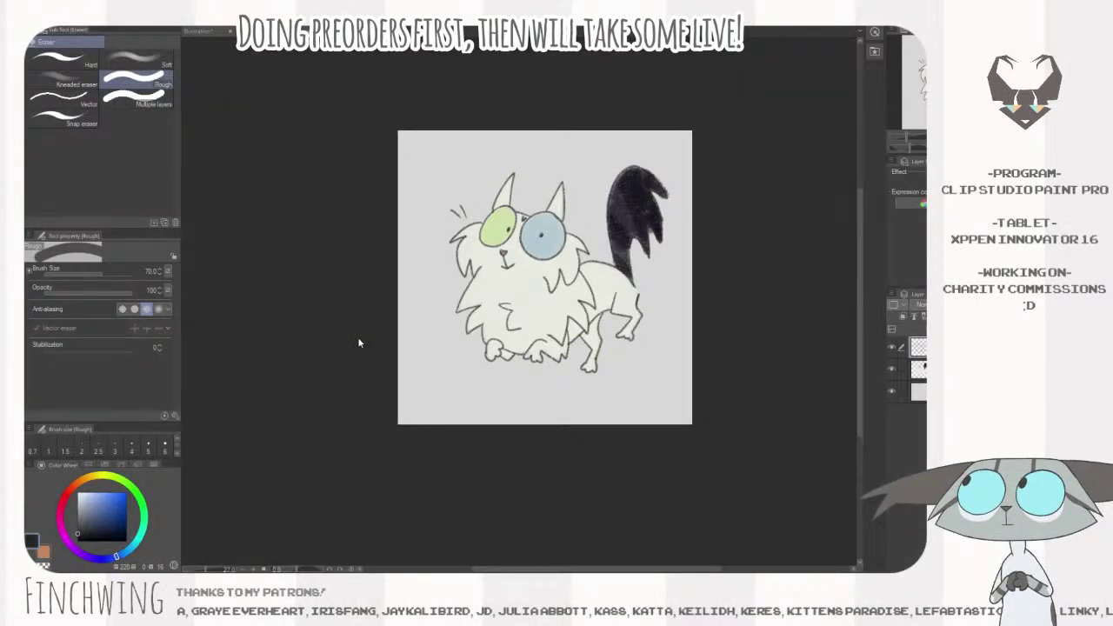
- Hide the gray background layer behind the white cat
left_click(892, 391)
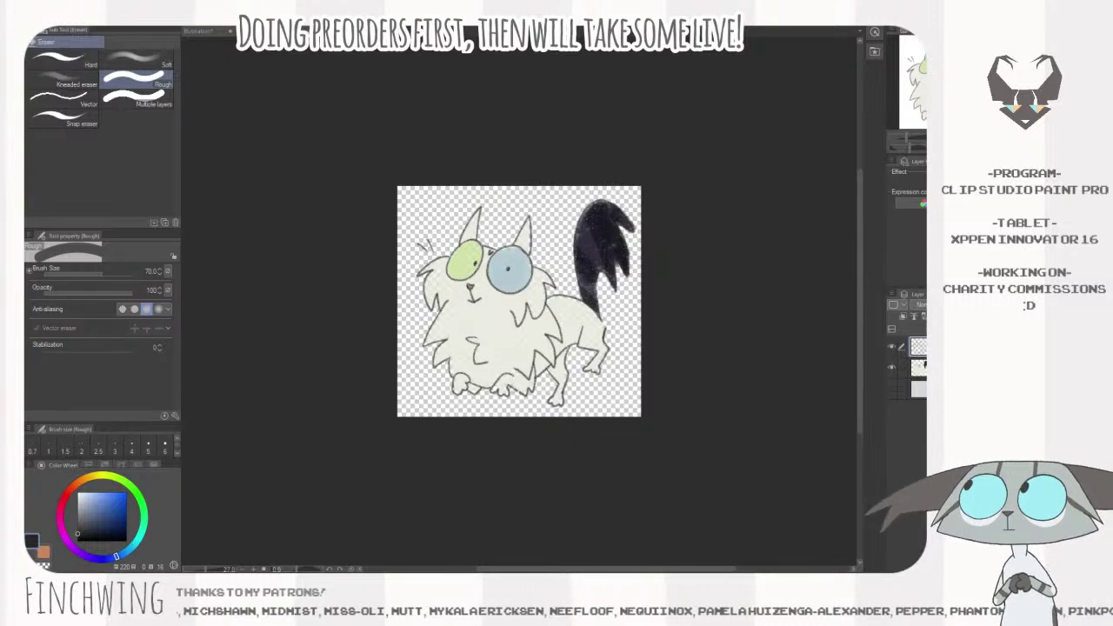
- Check the dark cat reference, return to the blank gray canvas, and ready the Real pencil at brush size 25
left_click(66, 43)
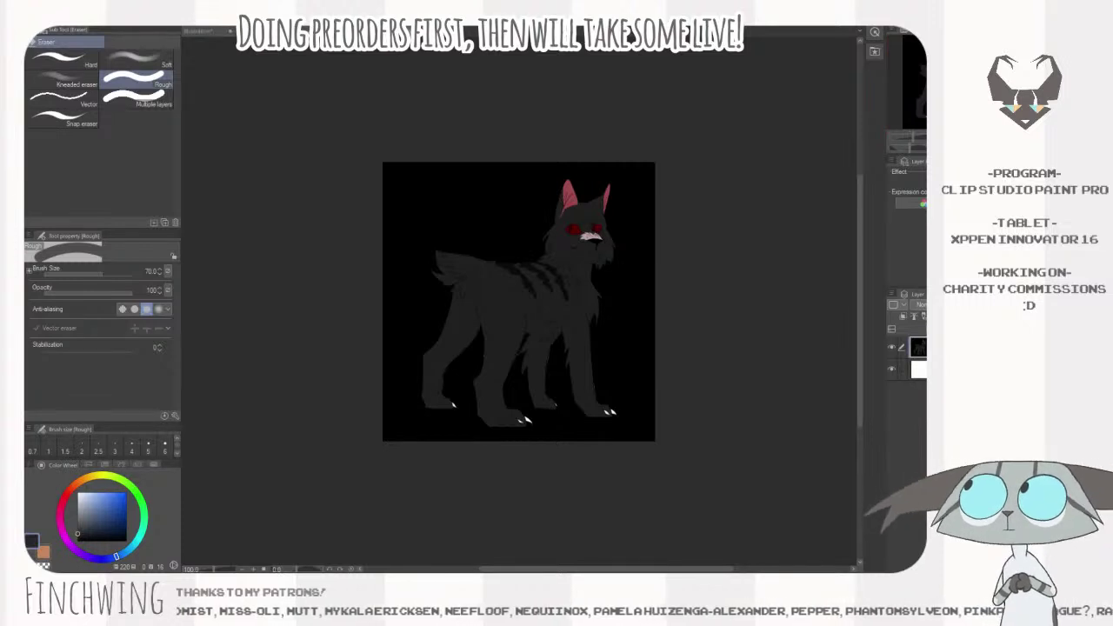
key("ctrl+Tab")
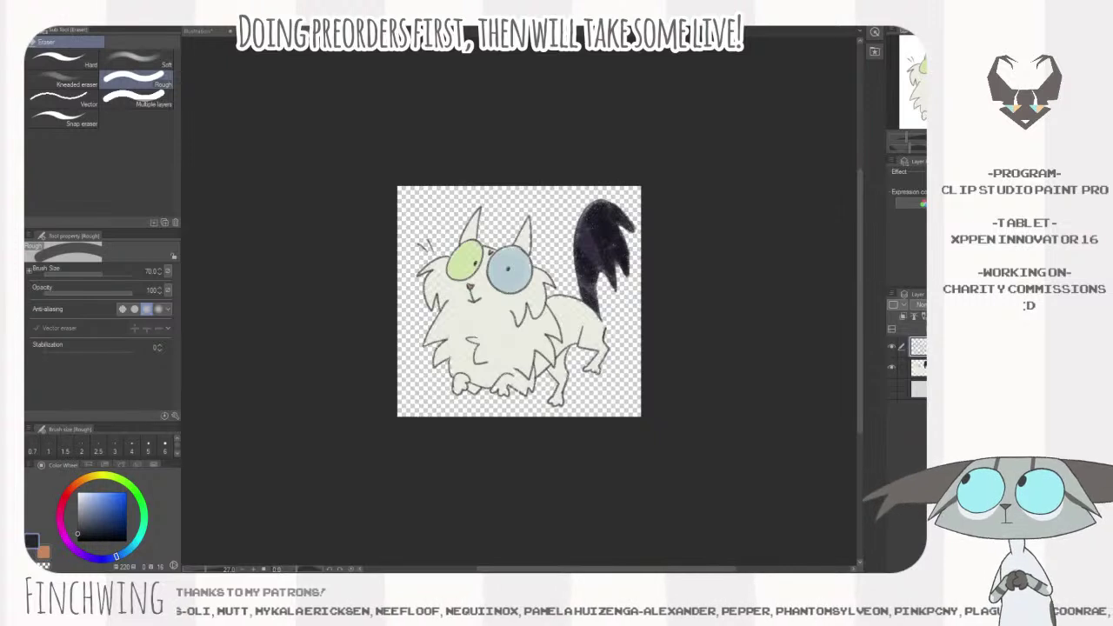
key("ctrl+Tab")
scroll(785, 358, "down", 1)
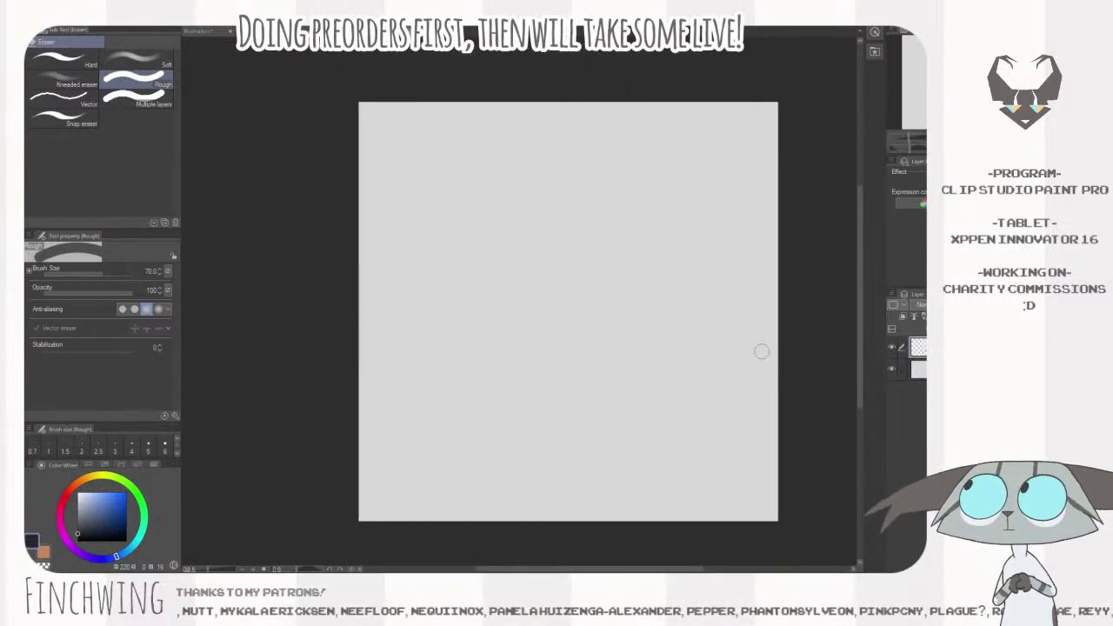
key("p")
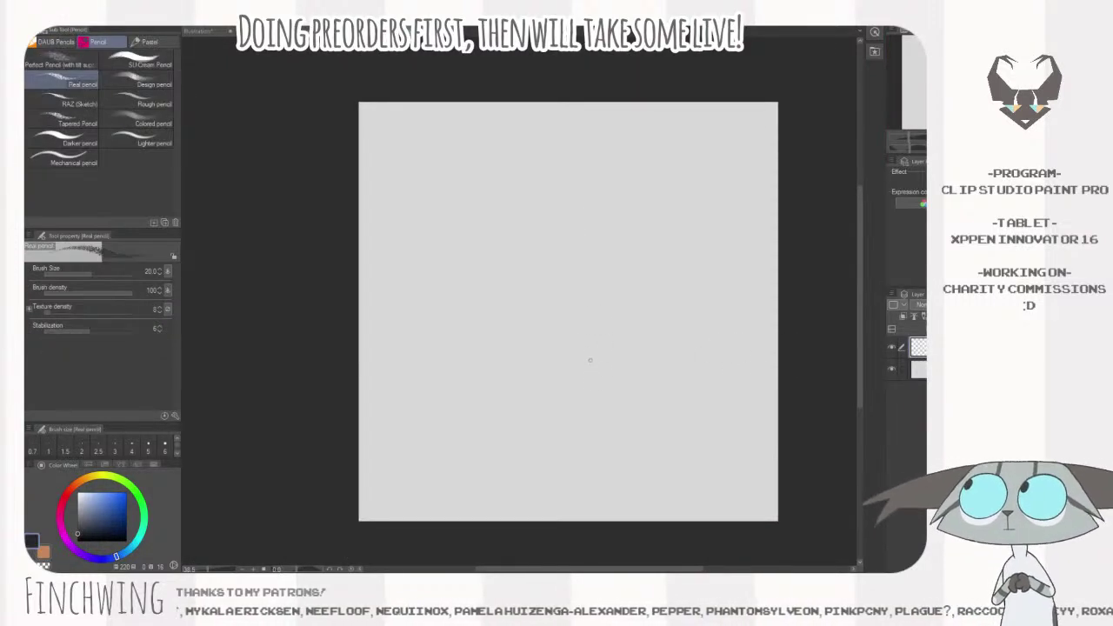
key("bracketleft")
key("bracketright")
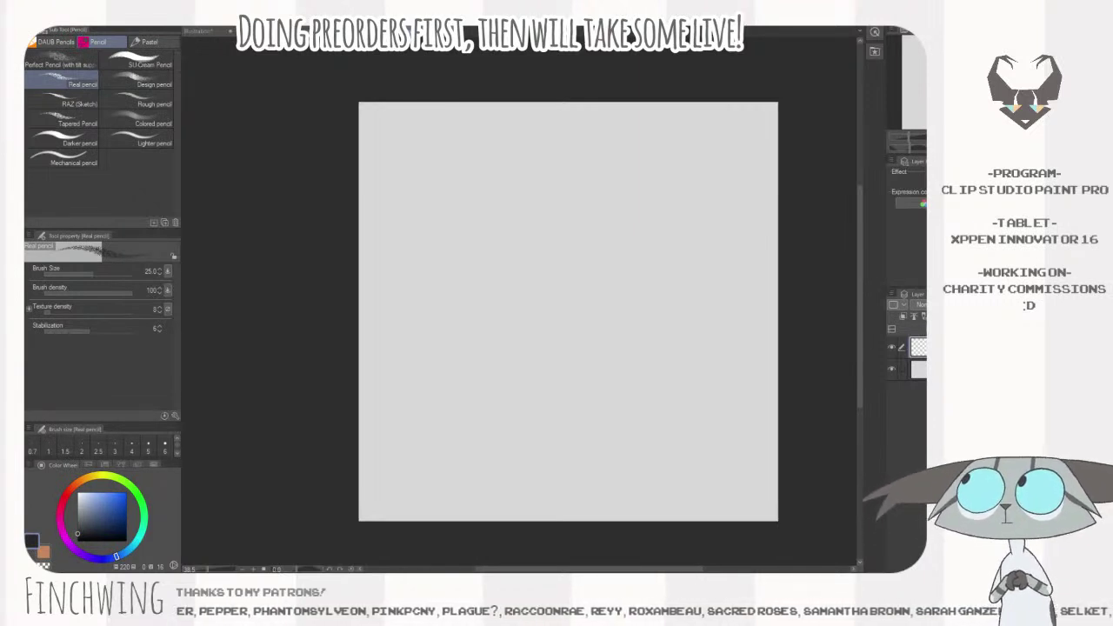
key("slash")
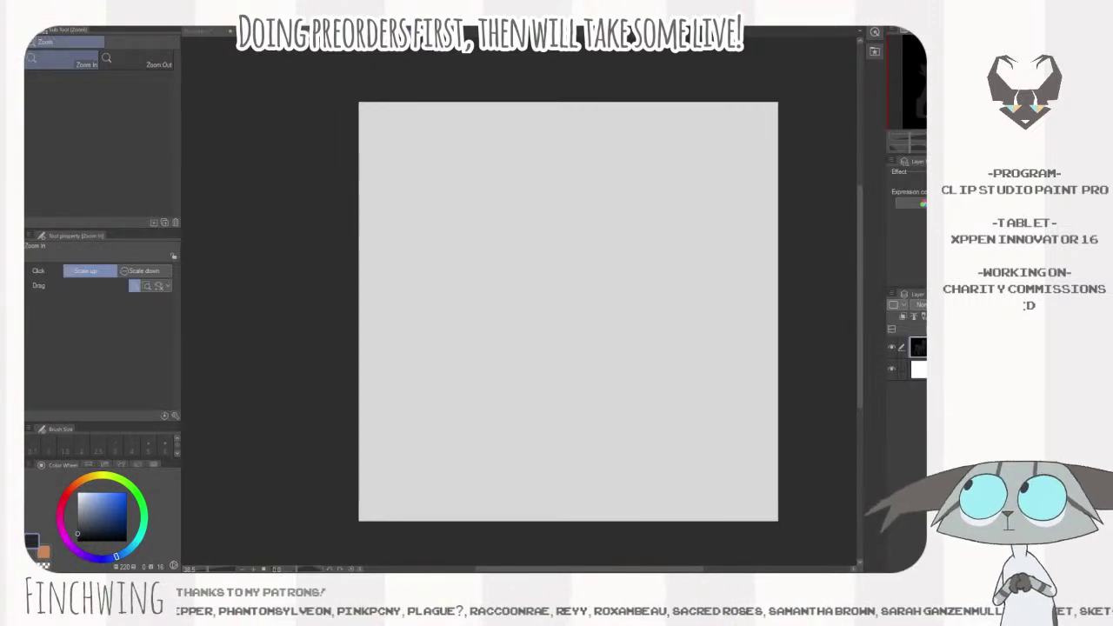
key("p")
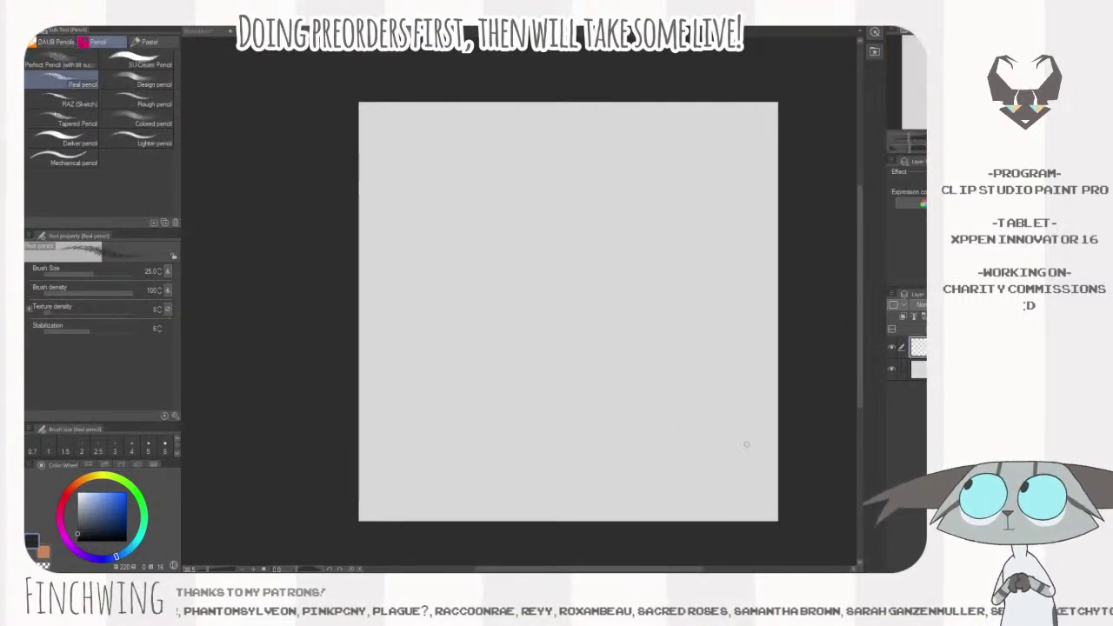
- Sketch two large rounded eyes side by side near the canvas center, each with a small dark pupil
mouse_move(609, 236)
left_mouse_down()
mouse_move(648, 265)
mouse_move(602, 245)
mouse_move(600, 228)
mouse_move(612, 227)
left_mouse_up()
key("ctrl+z")
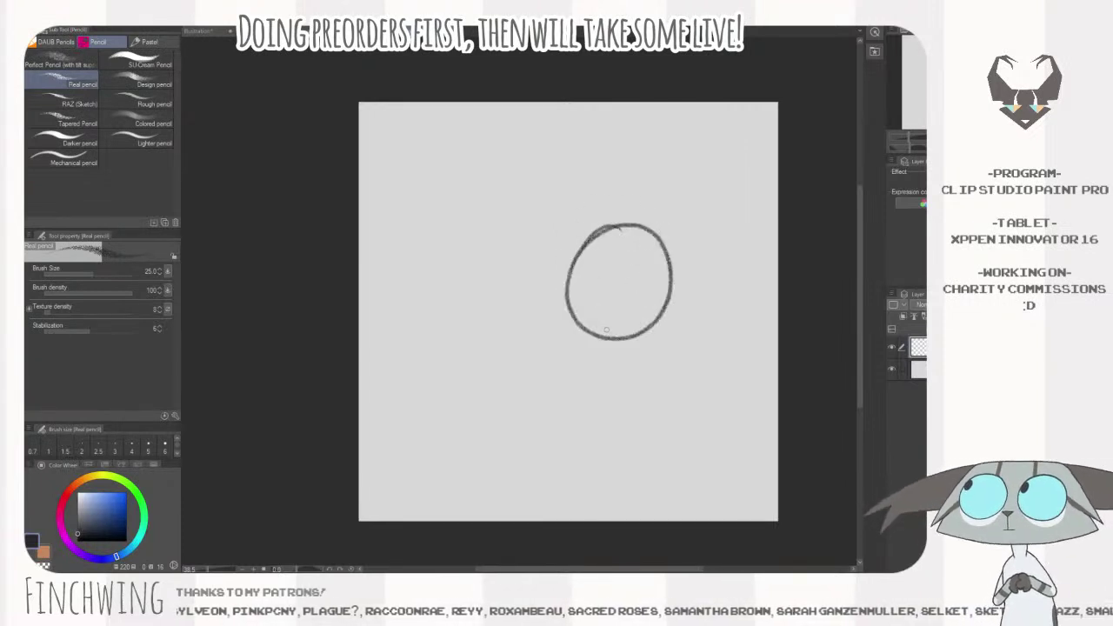
mouse_move(522, 217)
left_mouse_down()
mouse_move(479, 303)
mouse_move(561, 233)
mouse_move(512, 224)
mouse_move(537, 307)
mouse_move(518, 320)
mouse_move(501, 226)
mouse_move(543, 208)
left_mouse_up()
key("ctrl+z")
key("ctrl+z")
key("ctrl+z")
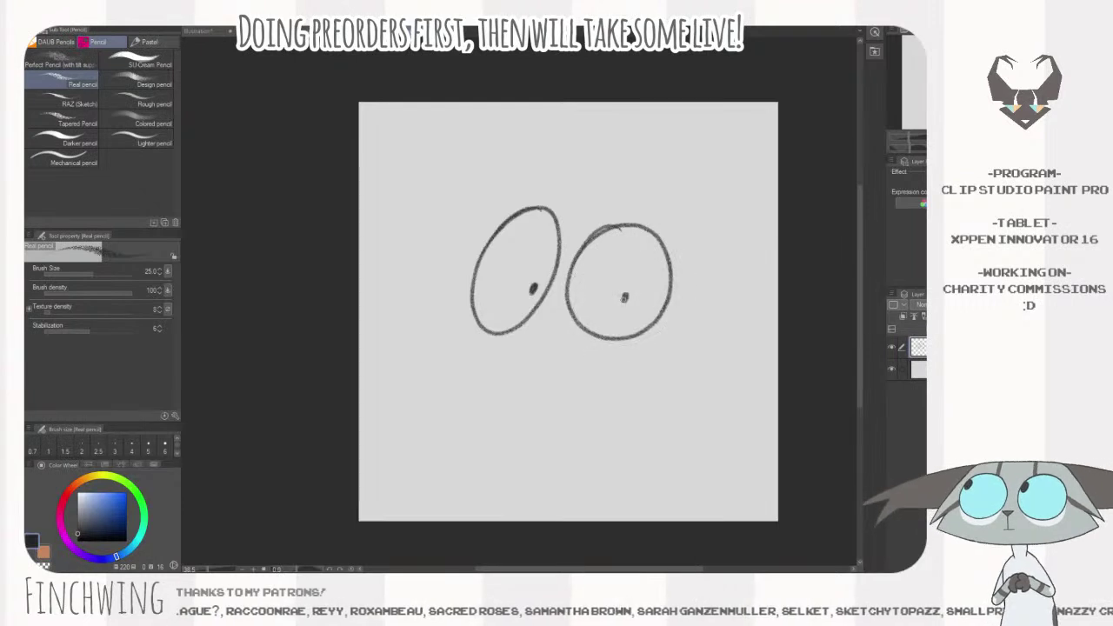
- Draw slanted, angry brow lines over both eyes with short frown marks between them
left_click_drag(579, 247, 667, 206)
left_click_drag(573, 186, 524, 164)
key("ctrl+z")
left_click_drag(572, 205, 535, 181)
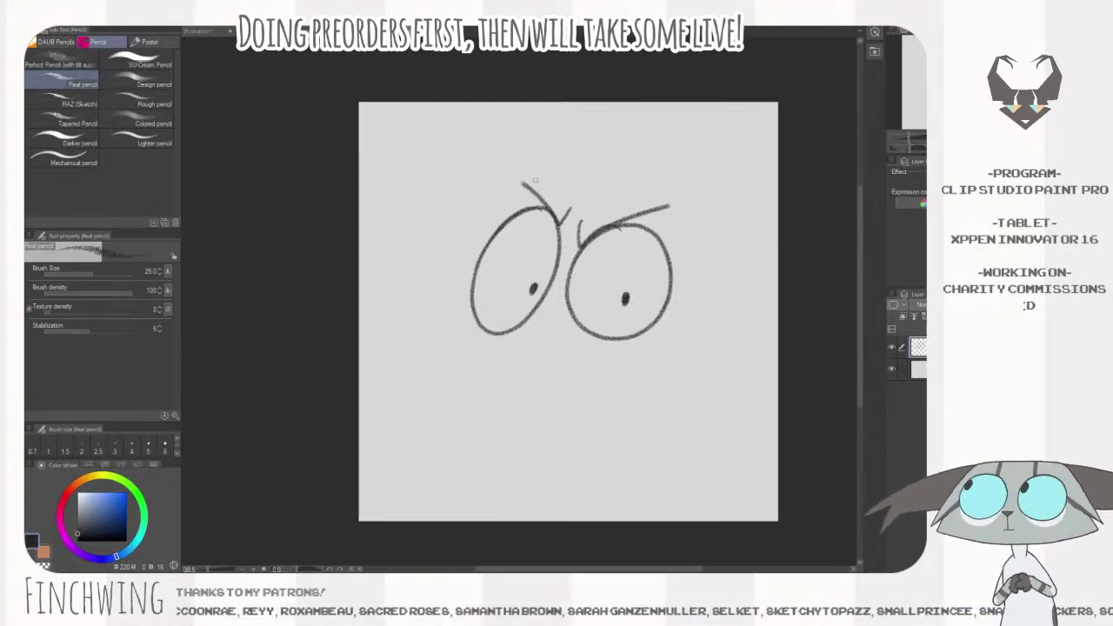
- Sketch a small triangular nose and a crooked mouth with one protruding fang beneath the eyes
mouse_move(527, 335)
left_mouse_down()
mouse_move(543, 371)
mouse_move(575, 374)
mouse_move(526, 371)
mouse_move(565, 395)
left_mouse_up()
key("ctrl+z")
key("ctrl+z")
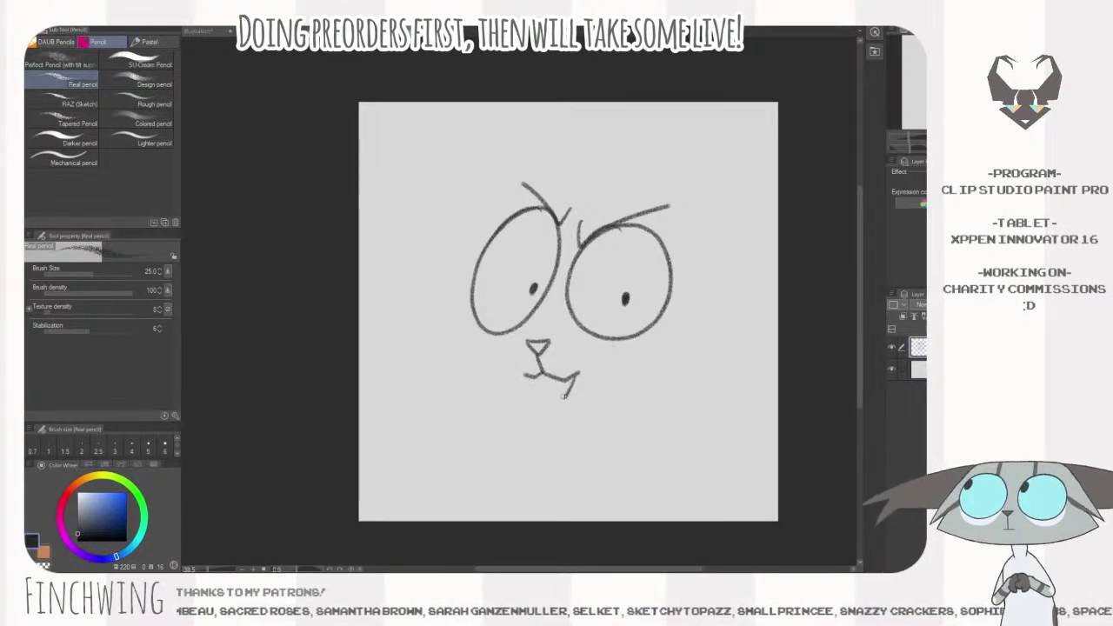
key("ctrl+z")
- Draw jagged fur tufts on both cheeks and a short chin line below the mouth
mouse_move(691, 320)
left_mouse_down()
mouse_move(662, 318)
mouse_move(674, 345)
mouse_move(650, 391)
mouse_move(604, 376)
left_mouse_up()
left_click_drag(439, 277, 399, 318)
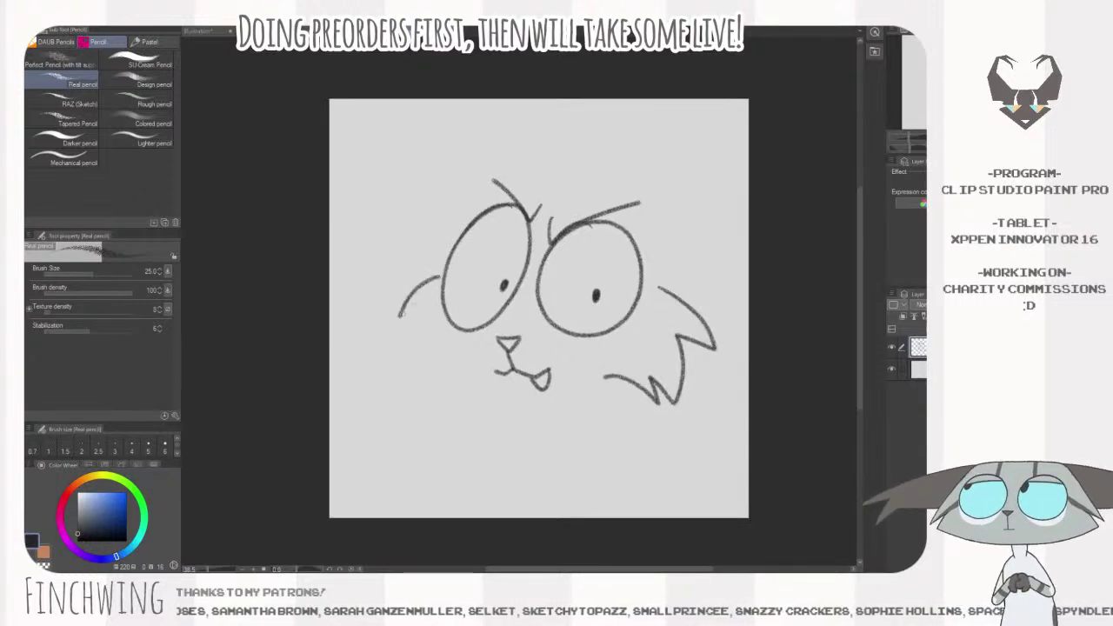
key("ctrl+z")
mouse_move(439, 277)
left_mouse_down()
mouse_move(406, 328)
mouse_move(421, 319)
mouse_move(414, 387)
mouse_move(474, 393)
left_mouse_up()
key("ctrl+z")
mouse_move(439, 275)
left_mouse_down()
mouse_move(391, 311)
mouse_move(426, 303)
mouse_move(410, 363)
mouse_move(474, 378)
left_mouse_up()
scroll(686, 300, "up", 1)
scroll(687, 289, "down", 1)
left_click_drag(537, 404, 552, 406)
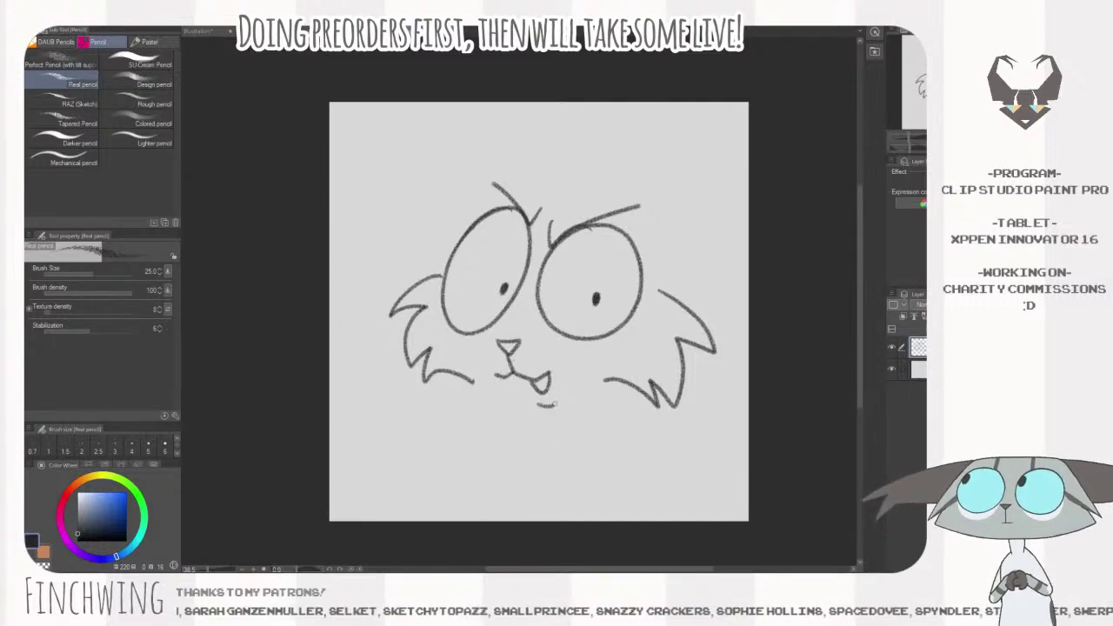
- Add a spiky forehead tuft and two tall pointed ears to the cat's head
left_click_drag(699, 275, 680, 290)
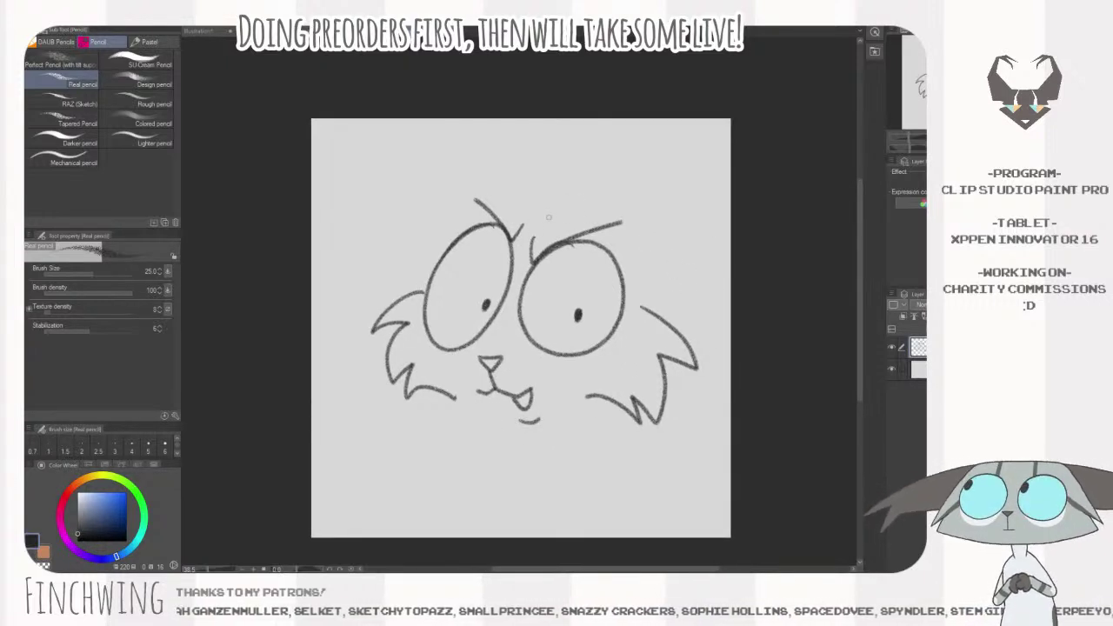
mouse_move(561, 219)
left_mouse_down()
mouse_move(515, 200)
mouse_move(524, 212)
mouse_move(639, 149)
mouse_move(650, 171)
mouse_move(648, 292)
left_mouse_up()
mouse_move(469, 209)
left_mouse_down()
mouse_move(406, 204)
mouse_move(406, 270)
left_mouse_up()
left_click_drag(654, 397, 669, 376)
key("k")
key("p")
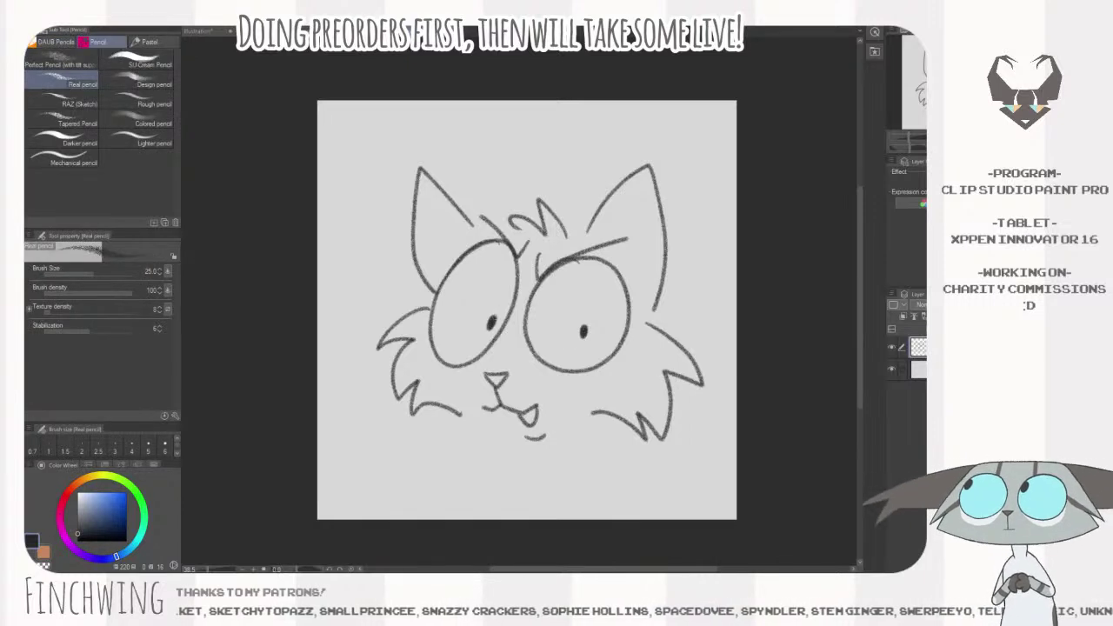
- Rework both pupils into larger, vertically elongated ovals
left_click_drag(587, 329, 584, 344)
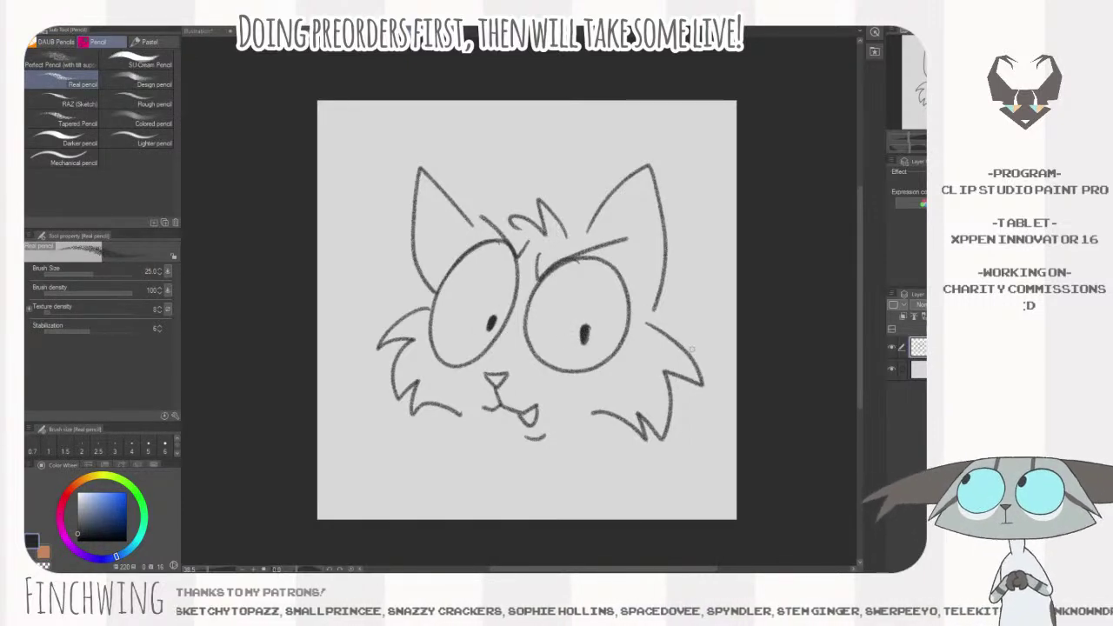
left_click_drag(693, 349, 676, 338)
left_click_drag(762, 378, 748, 379)
key("e")
mouse_move(462, 316)
left_mouse_down()
mouse_move(458, 302)
mouse_move(460, 314)
left_mouse_up()
key("p")
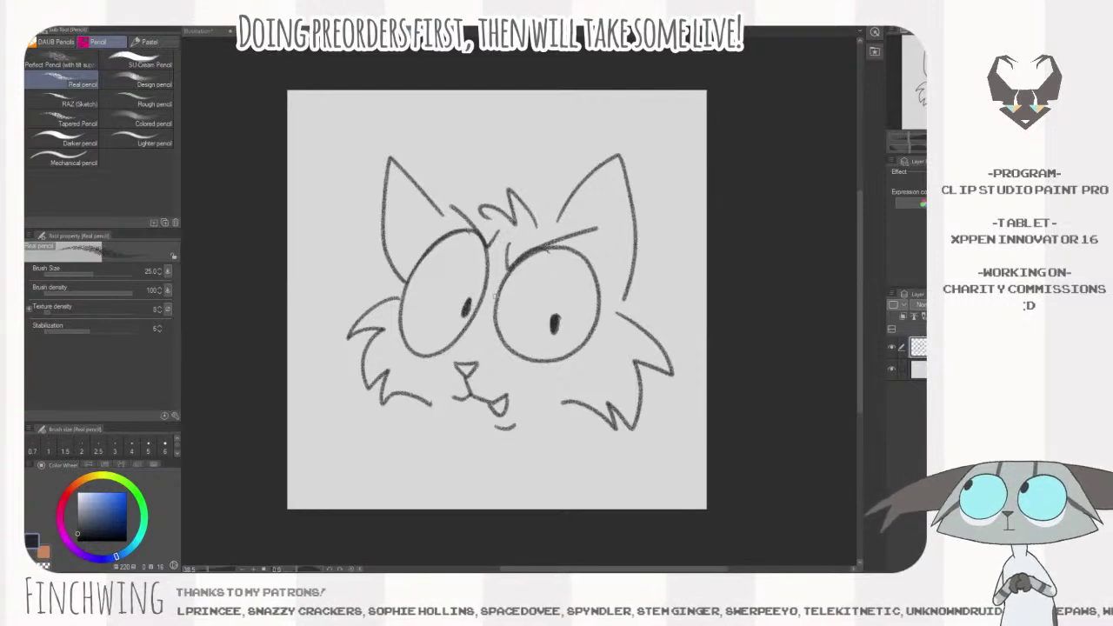
key("ctrl+z")
left_click_drag(468, 302, 464, 308)
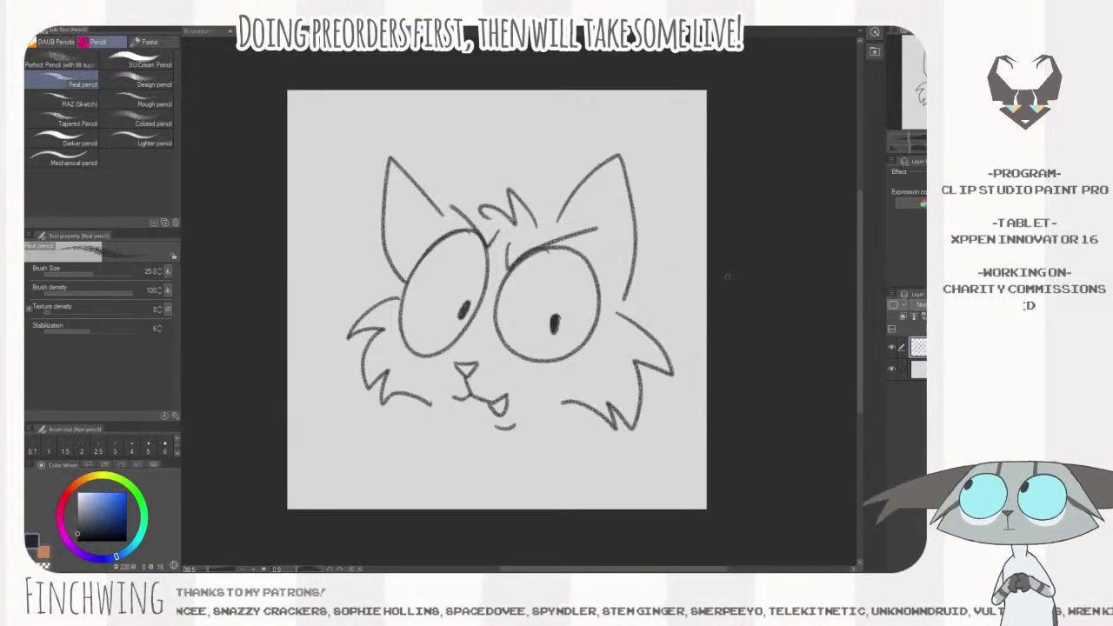
left_click_drag(789, 374, 763, 368)
- Add a new layer beneath the line art and sample the dark gray fur color from the reference
left_click(918, 370)
key("ctrl+shift+n")
key("ctrl+Tab")
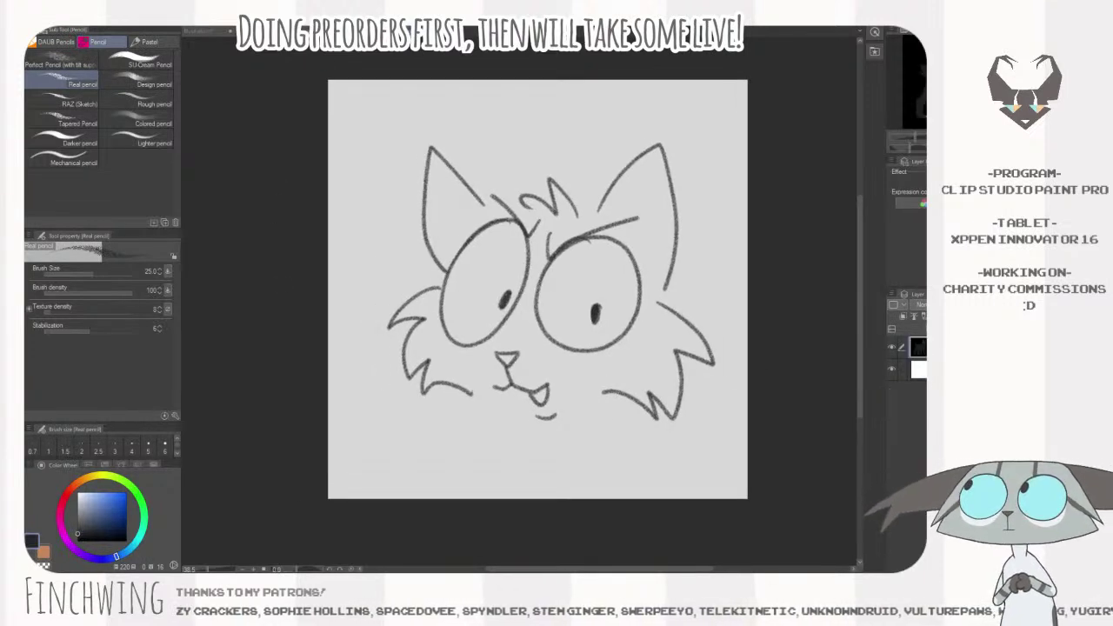
left_click_drag(77, 534, 79, 526)
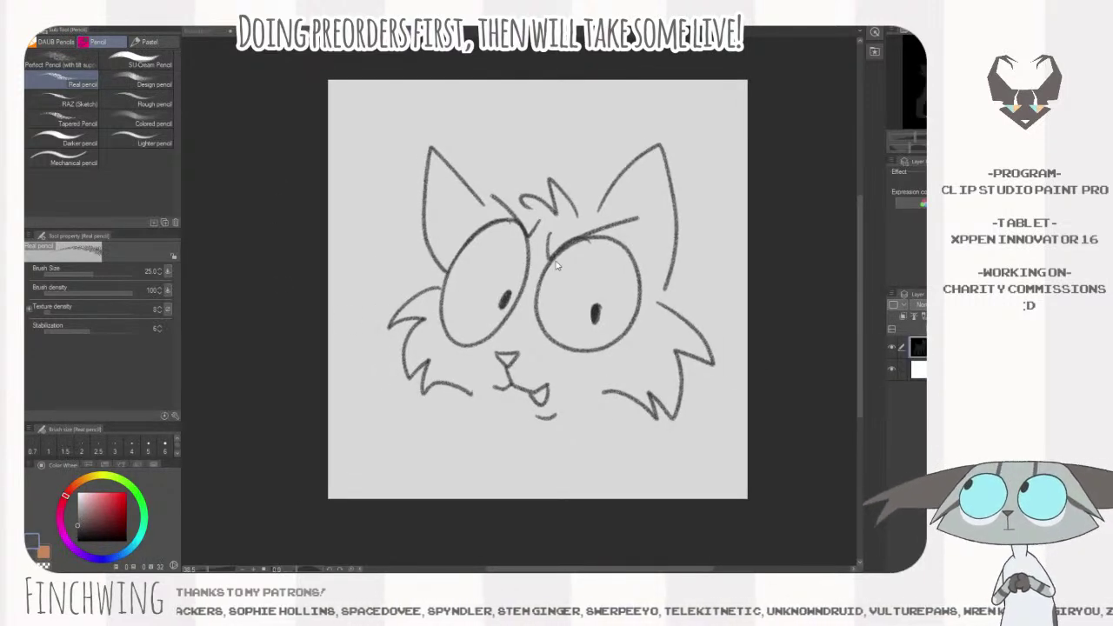
left_click(511, 291)
- Block in dark gray over the larger eye, the forehead and the base of the ear beside it
mouse_move(570, 255)
left_mouse_down()
mouse_move(595, 279)
mouse_move(593, 349)
left_mouse_up()
key("bracketright")
key("bracketright")
key("bracketright")
key("bracketright")
key("bracketright")
key("bracketright")
key("bracketright")
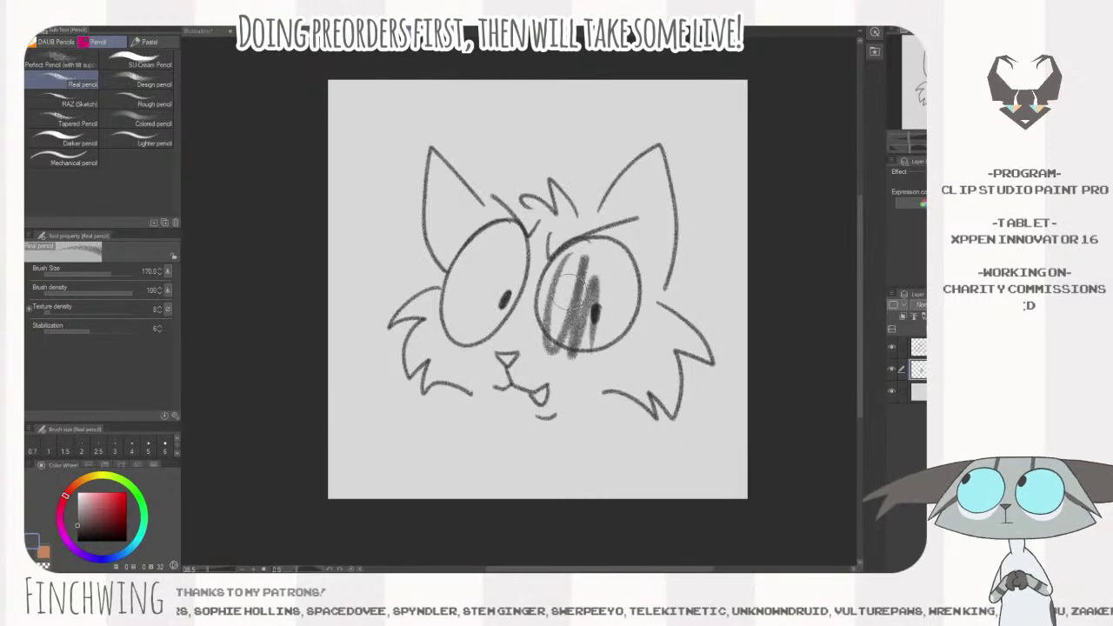
mouse_move(570, 263)
left_mouse_down()
mouse_move(554, 346)
mouse_move(565, 316)
mouse_move(612, 291)
mouse_move(649, 315)
left_mouse_up()
key("bracketleft")
key("bracketleft")
key("bracketleft")
key("bracketleft")
key("bracketleft")
key("bracketright")
key("bracketright")
mouse_move(643, 204)
left_mouse_down()
mouse_move(647, 291)
mouse_move(652, 156)
mouse_move(608, 217)
mouse_move(626, 261)
mouse_move(657, 173)
mouse_move(644, 283)
mouse_move(530, 271)
mouse_move(586, 293)
mouse_move(578, 337)
left_mouse_up()
key("bracketleft")
- Switch to the Dry Gouache brush and fill the ear above the larger eye with dark gray
key("b")
key("bracketright")
key("bracketright")
key("bracketleft")
key("bracketleft")
key("bracketleft")
key("bracketleft")
key("bracketleft")
left_click_drag(654, 157, 661, 269)
- Paint the forehead tuft, the other ear and the top of its adjacent cheek dark gray with a smaller brush
key("bracketleft")
key("bracketleft")
mouse_move(556, 189)
left_mouse_down()
mouse_move(566, 233)
mouse_move(562, 209)
mouse_move(574, 224)
mouse_move(551, 186)
mouse_move(527, 201)
mouse_move(555, 238)
mouse_move(551, 222)
mouse_move(462, 219)
left_mouse_up()
key("bracketright")
key("bracketleft")
mouse_move(433, 154)
left_mouse_down()
mouse_move(478, 214)
mouse_move(464, 194)
mouse_move(442, 257)
mouse_move(468, 280)
mouse_move(460, 212)
mouse_move(496, 247)
mouse_move(434, 165)
mouse_move(452, 261)
mouse_move(507, 285)
left_mouse_up()
key("bracketright")
key("bracketleft")
left_click_drag(595, 231, 600, 207)
mouse_move(416, 307)
left_mouse_down()
mouse_move(402, 317)
mouse_move(443, 296)
mouse_move(400, 319)
mouse_move(467, 291)
left_mouse_up()
key("ctrl+z")
key("ctrl+z")
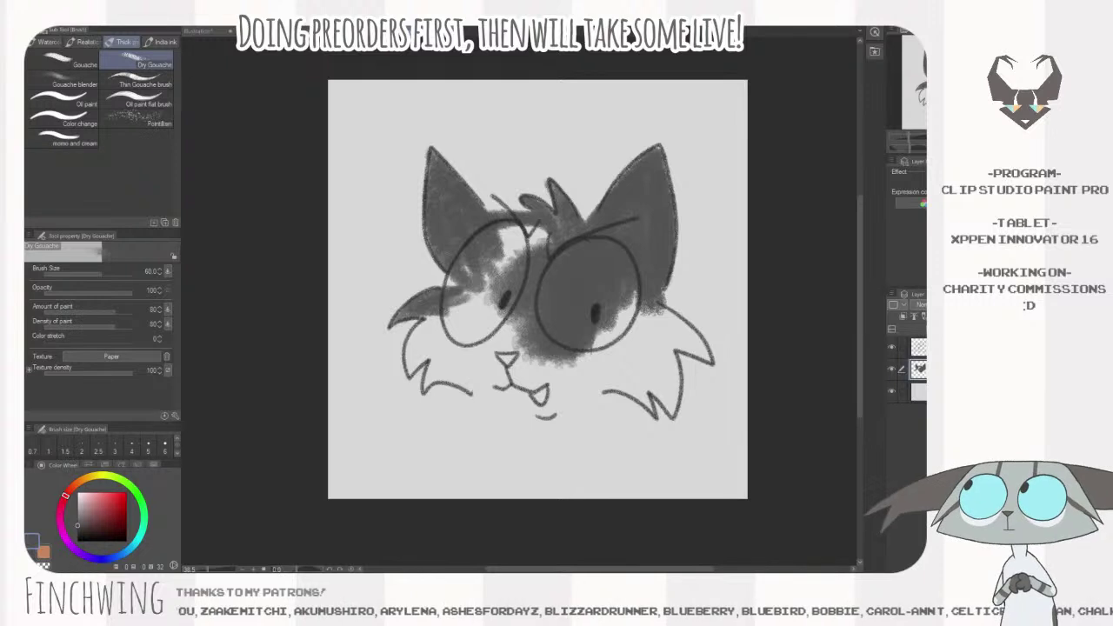
- Fill the narrower eye and the adjoining upper cheek tuft with dark gray
mouse_move(500, 242)
left_mouse_down()
mouse_move(549, 235)
mouse_move(522, 233)
mouse_move(469, 313)
mouse_move(459, 272)
mouse_move(497, 278)
mouse_move(541, 311)
mouse_move(506, 337)
left_mouse_up()
key("bracketleft")
key("bracketleft")
key("bracketleft")
key("bracketleft")
key("bracketleft")
key("bracketleft")
mouse_move(428, 321)
left_mouse_down()
mouse_move(410, 376)
mouse_move(449, 346)
mouse_move(418, 356)
mouse_move(435, 330)
mouse_move(469, 326)
mouse_move(430, 324)
left_mouse_up()
- Extend the dark gray across the muzzle and into the lower cheek tufts below the narrower eye
key("bracketright")
key("bracketright")
key("bracketright")
key("bracketright")
key("bracketright")
mouse_move(624, 271)
left_mouse_down()
mouse_move(637, 320)
mouse_move(630, 299)
mouse_move(617, 307)
mouse_move(586, 337)
mouse_move(626, 312)
mouse_move(540, 402)
mouse_move(581, 384)
mouse_move(559, 407)
mouse_move(627, 367)
mouse_move(494, 374)
mouse_move(536, 392)
mouse_move(507, 331)
mouse_move(577, 368)
left_mouse_up()
key("bracketleft")
key("bracketleft")
mouse_move(444, 350)
left_mouse_down()
mouse_move(431, 365)
mouse_move(539, 415)
mouse_move(444, 358)
mouse_move(492, 375)
mouse_move(479, 363)
mouse_move(443, 353)
mouse_move(432, 373)
left_mouse_up()
- Finish the dark gray base on the chin and the cheek fur below the larger eye
key("bracketright")
key("bracketright")
key("bracketright")
key("bracketleft")
left_click_drag(605, 377, 653, 411)
key("bracketleft")
key("bracketleft")
left_click_drag(617, 391, 551, 416)
mouse_move(636, 318)
left_mouse_down()
mouse_move(653, 386)
mouse_move(671, 403)
mouse_move(632, 374)
mouse_move(642, 385)
mouse_move(641, 353)
mouse_move(659, 372)
mouse_move(652, 333)
mouse_move(624, 360)
mouse_move(636, 340)
mouse_move(692, 341)
mouse_move(668, 345)
mouse_move(682, 344)
mouse_move(655, 309)
mouse_move(705, 354)
mouse_move(664, 318)
left_mouse_up()
key("bracketleft")
key("bracketright")
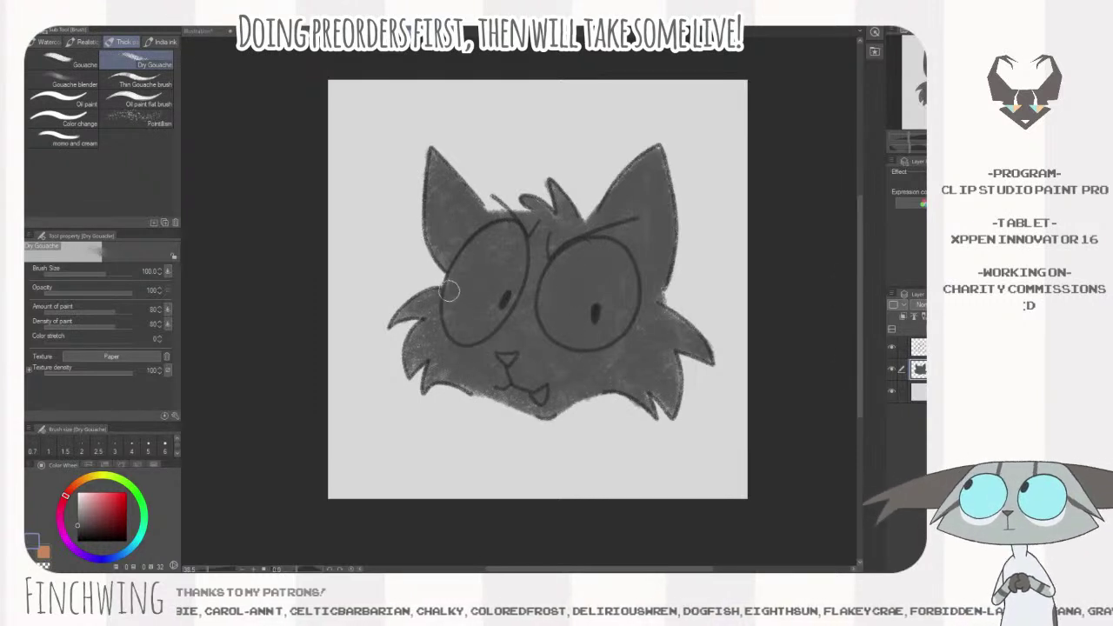
- Pick the pale grayish pink from the reference and paint a jagged marking across the bridge of the nose
left_click(207, 32)
left_click(84, 501)
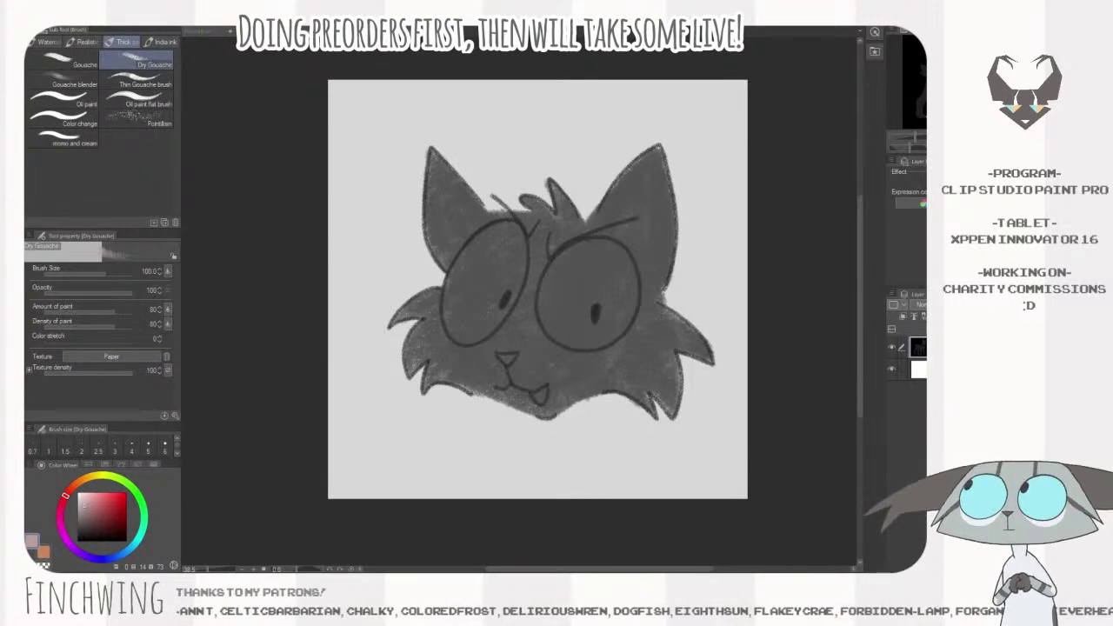
key("ctrl+shift+n")
mouse_move(537, 342)
left_mouse_down()
mouse_move(507, 334)
mouse_move(532, 327)
mouse_move(488, 349)
mouse_move(521, 344)
left_mouse_up()
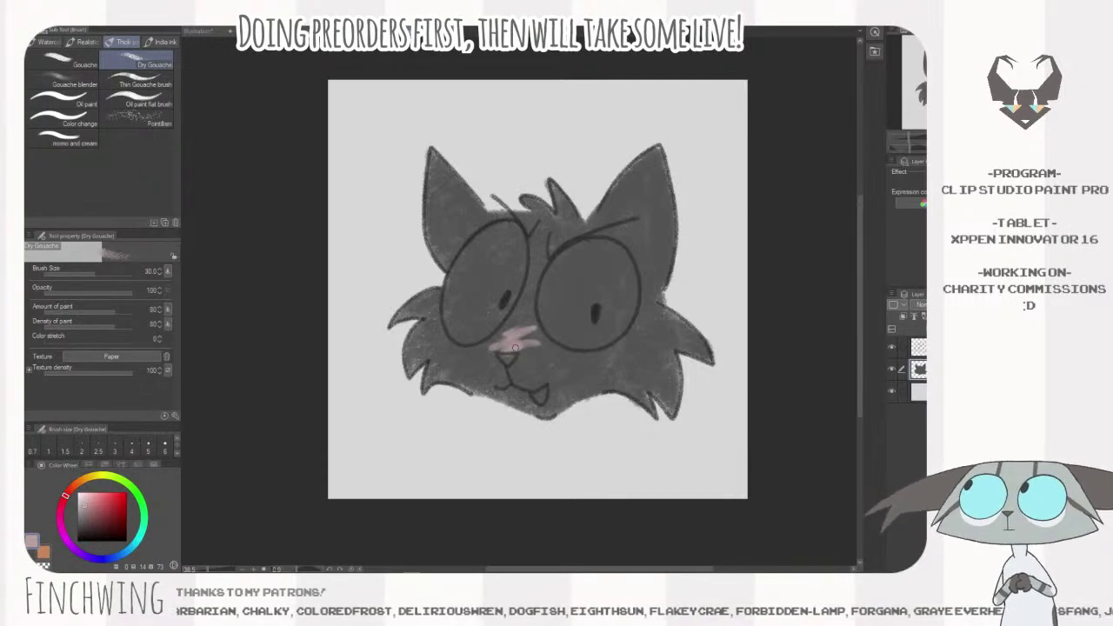
key("ctrl+e")
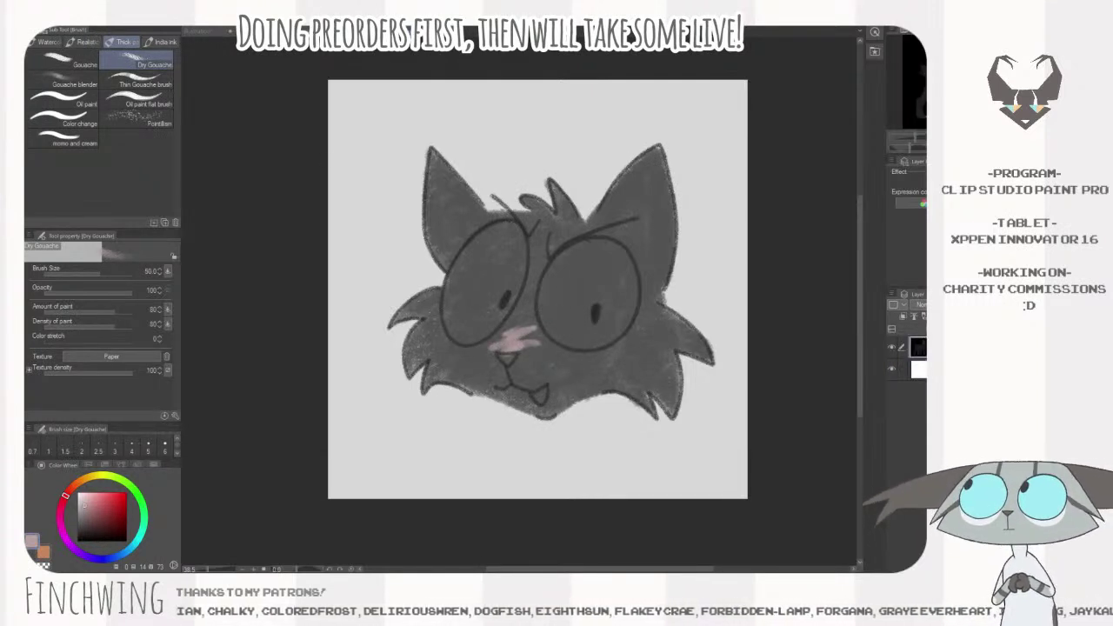
- Choose a muted dark red based on the reference and paint the larger eye with it
left_click(127, 525)
left_click(100, 517)
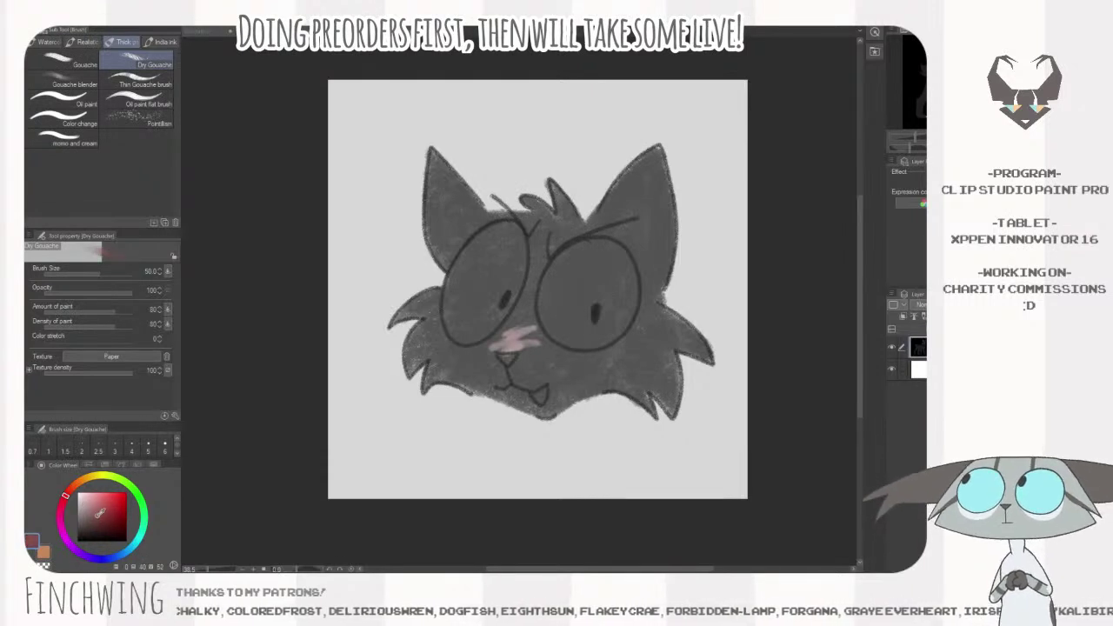
mouse_move(570, 305)
left_mouse_down()
mouse_move(599, 310)
mouse_move(570, 301)
mouse_move(576, 279)
mouse_move(561, 260)
mouse_move(558, 313)
mouse_move(607, 315)
mouse_move(629, 285)
mouse_move(606, 257)
mouse_move(568, 319)
left_mouse_up()
key("]")
key("]")
mouse_move(581, 263)
left_mouse_down()
mouse_move(579, 322)
mouse_move(618, 258)
mouse_move(631, 287)
left_mouse_up()
- Paint the narrower eye the same muted red, adjusting the brush size for its edges
key("[")
key("bracketleft")
key("bracketleft")
mouse_move(504, 290)
left_mouse_down()
mouse_move(506, 234)
mouse_move(451, 302)
mouse_move(460, 264)
left_mouse_up()
key("bracketright")
key("bracketright")
mouse_move(457, 333)
left_mouse_down()
mouse_move(482, 333)
mouse_move(513, 273)
mouse_move(504, 229)
mouse_move(472, 312)
mouse_move(494, 314)
mouse_move(492, 298)
left_mouse_up()
key("bracketleft")
key("bracketleft")
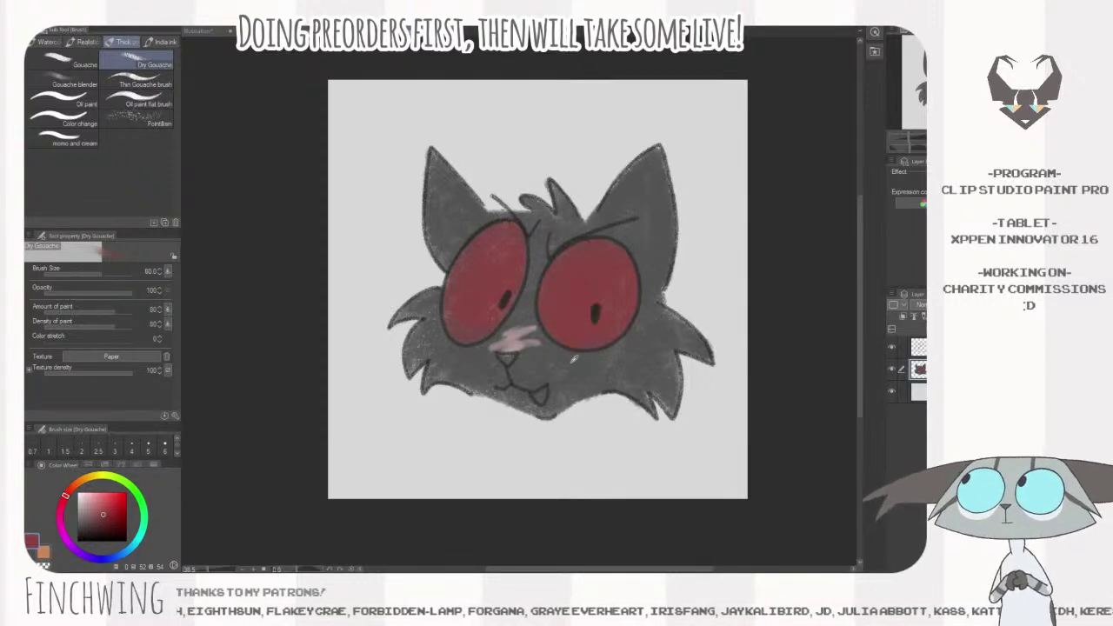
- Fill the nose with near-black and color the fang pale pink at brush size 40
left_click(83, 528)
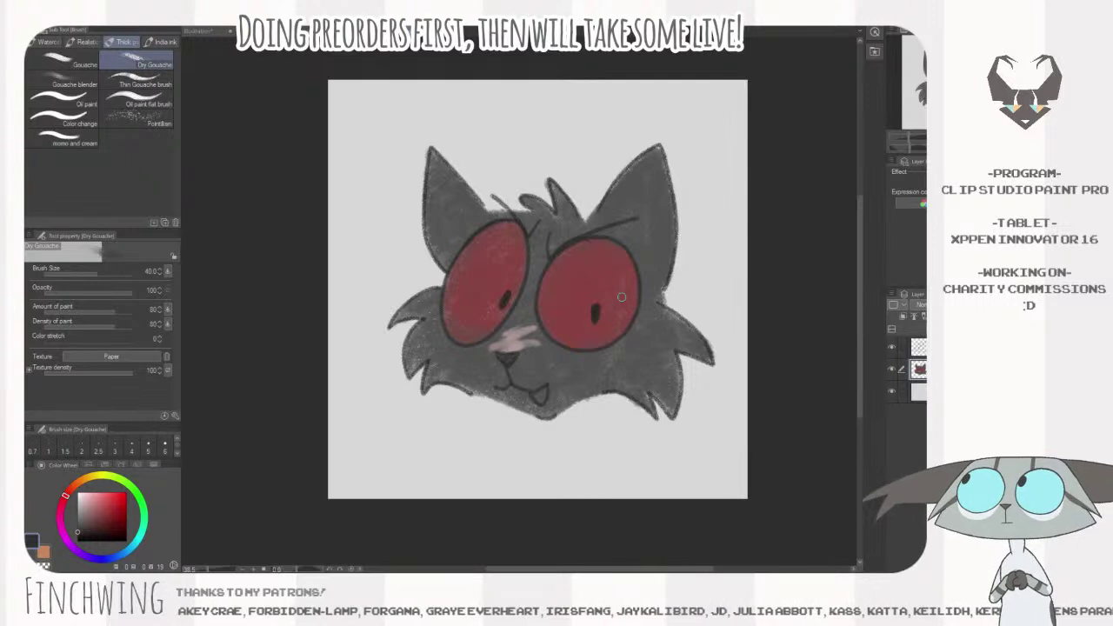
scroll(626, 298, "down", 3)
left_click(91, 502)
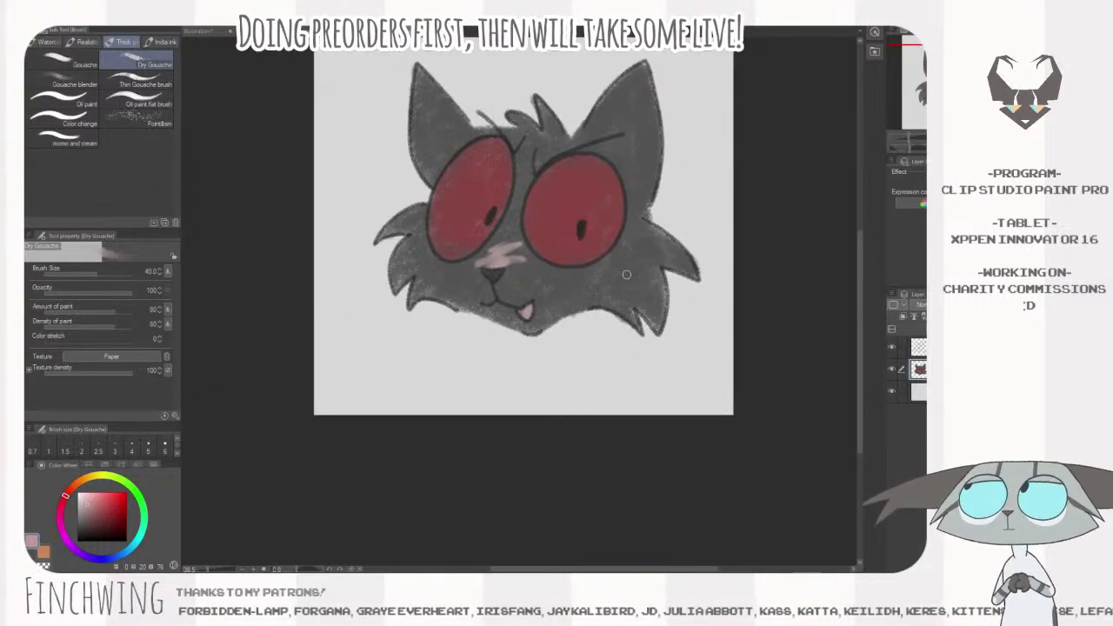
scroll(580, 286, "up", 3)
- Select the line art layer, choose near-black for the outlines, and hide the gray background layer
left_click(918, 347)
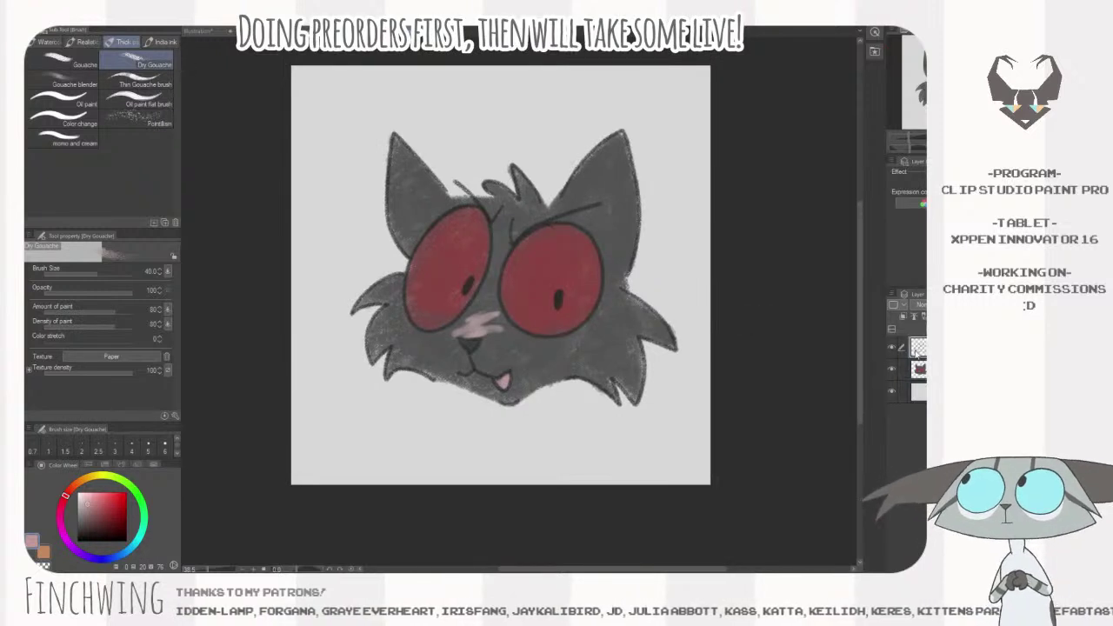
left_click_drag(793, 367, 827, 367)
left_click(80, 531)
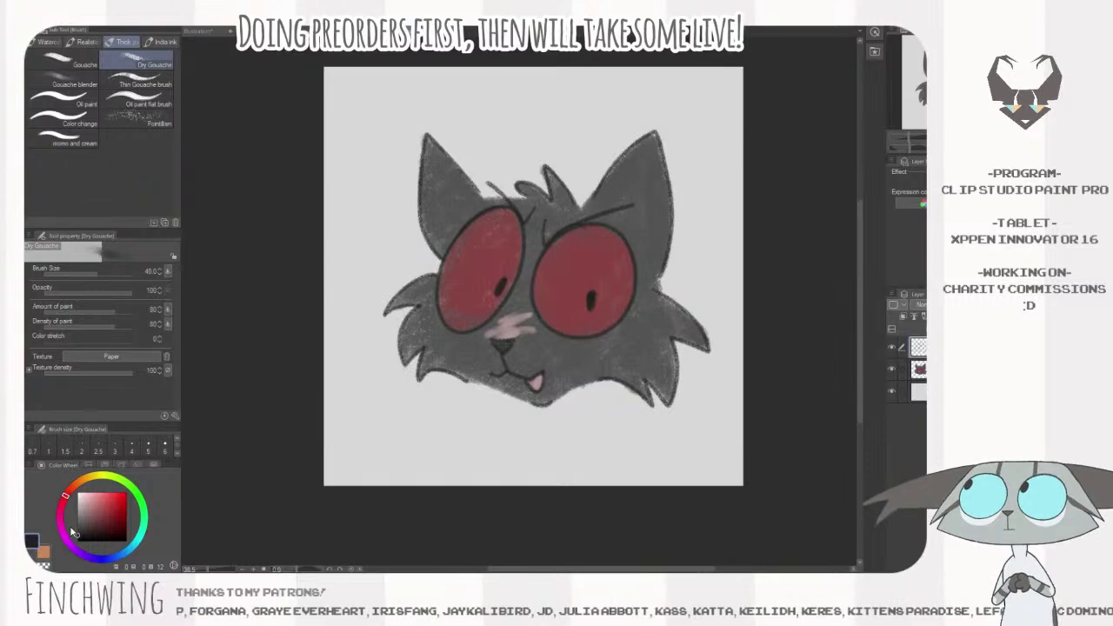
left_click_drag(593, 386, 580, 399)
left_click(892, 392)
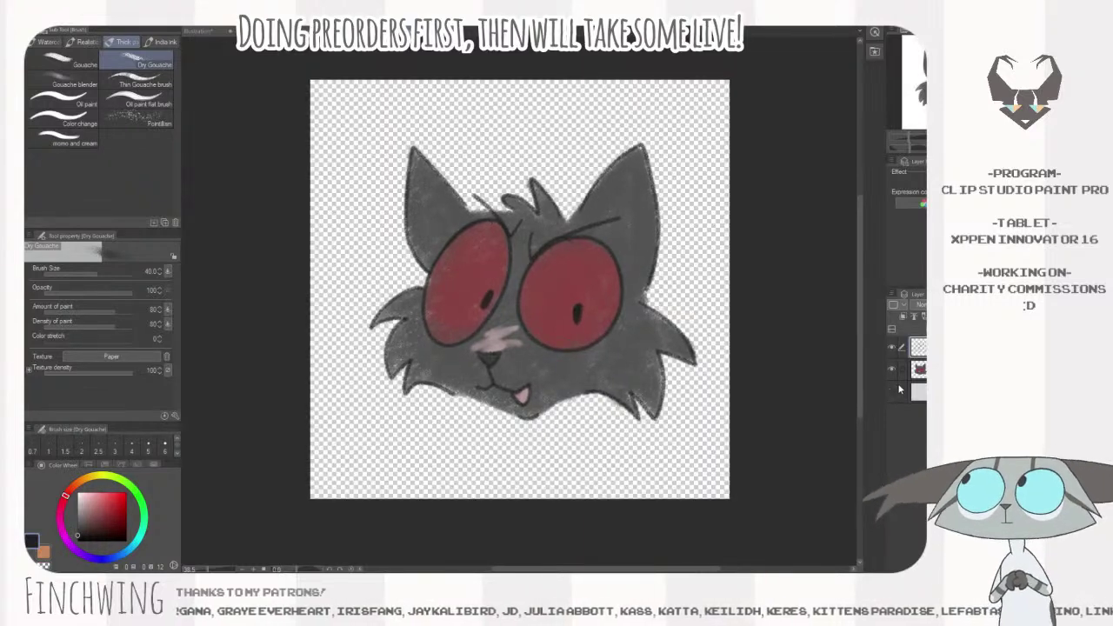
left_click_drag(719, 373, 752, 361)
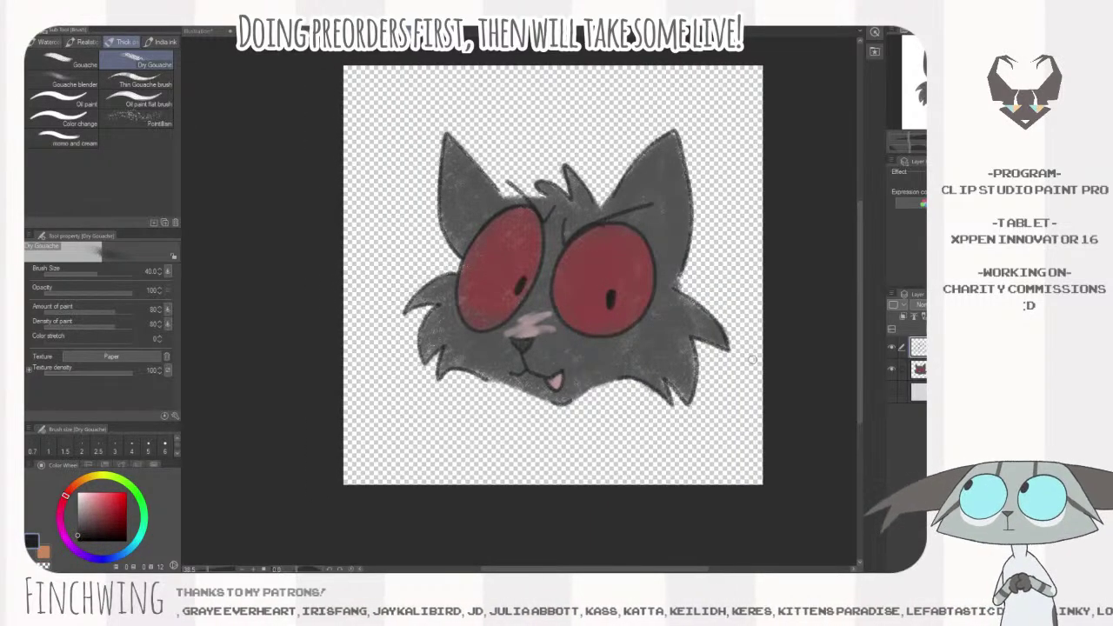
key("ctrl+space")
left_click_drag(673, 329, 660, 329)
key("b")
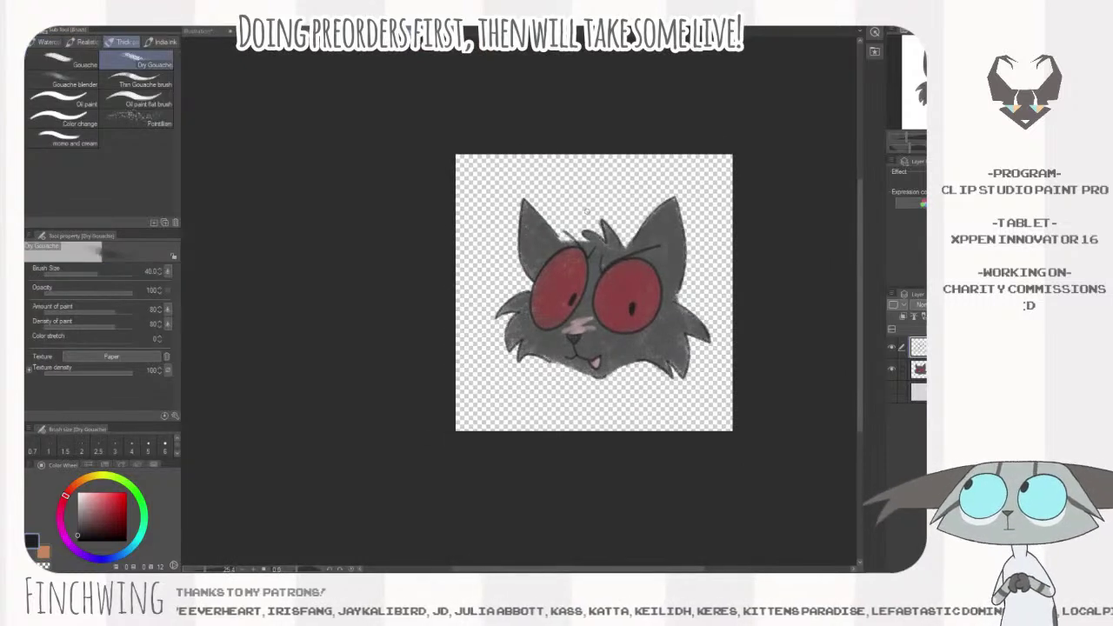
- Crop the canvas closely around the finished dark gray, red-eyed cat head on all sides
key("ctrl+alt+c")
left_click_drag(458, 156, 484, 172)
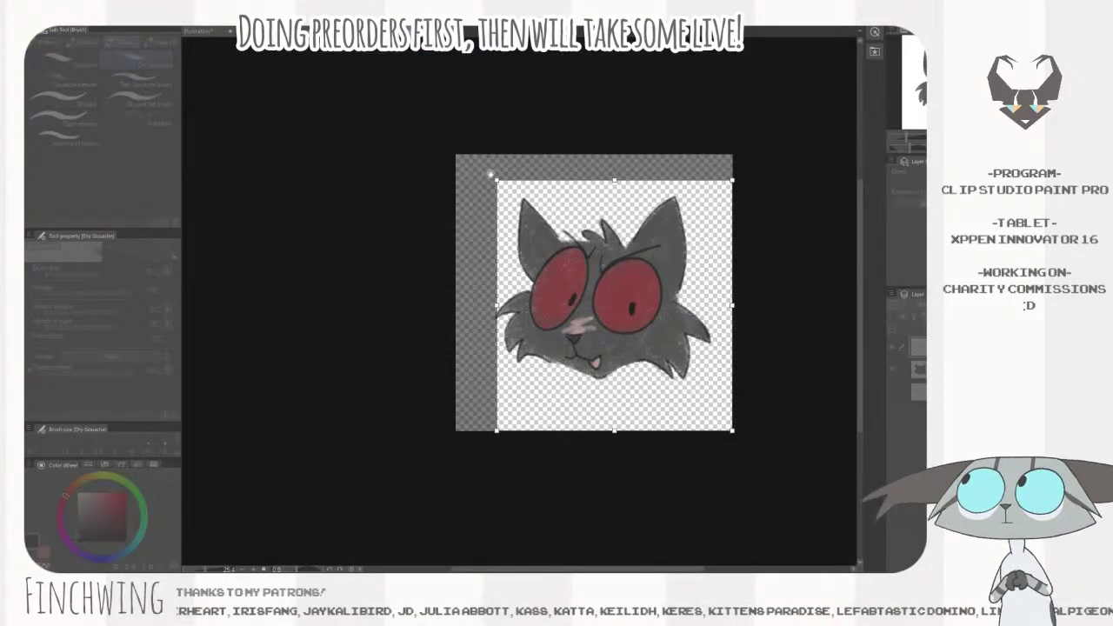
left_click_drag(741, 420, 706, 388)
key("Return")
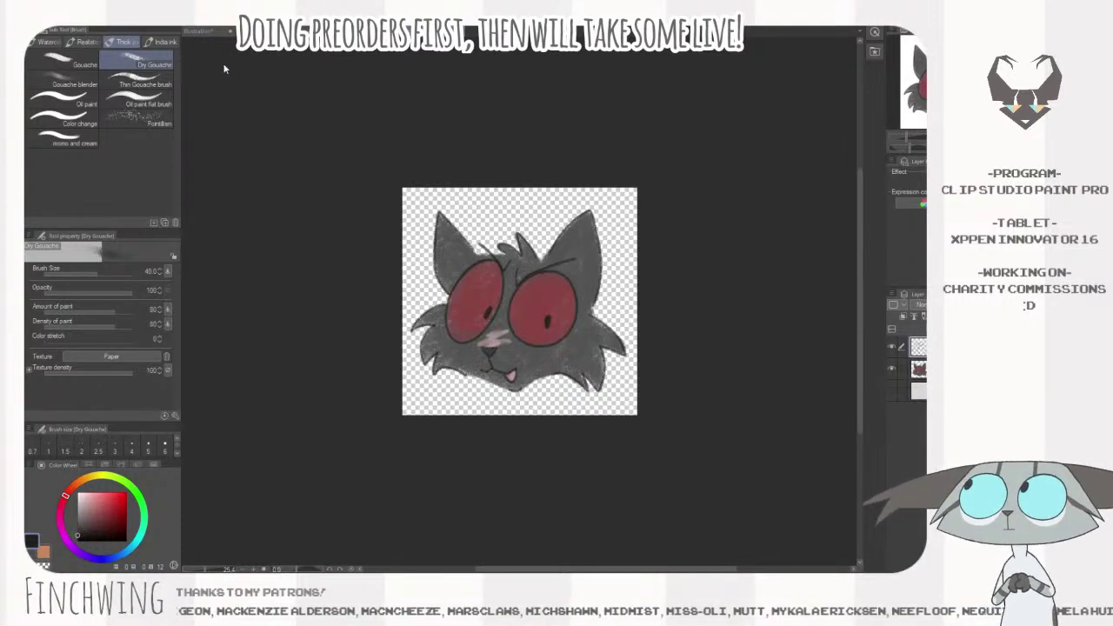
- Look through the open drawings and examine the white character's reference before returning to the blank light gray canvas
left_click(259, 32)
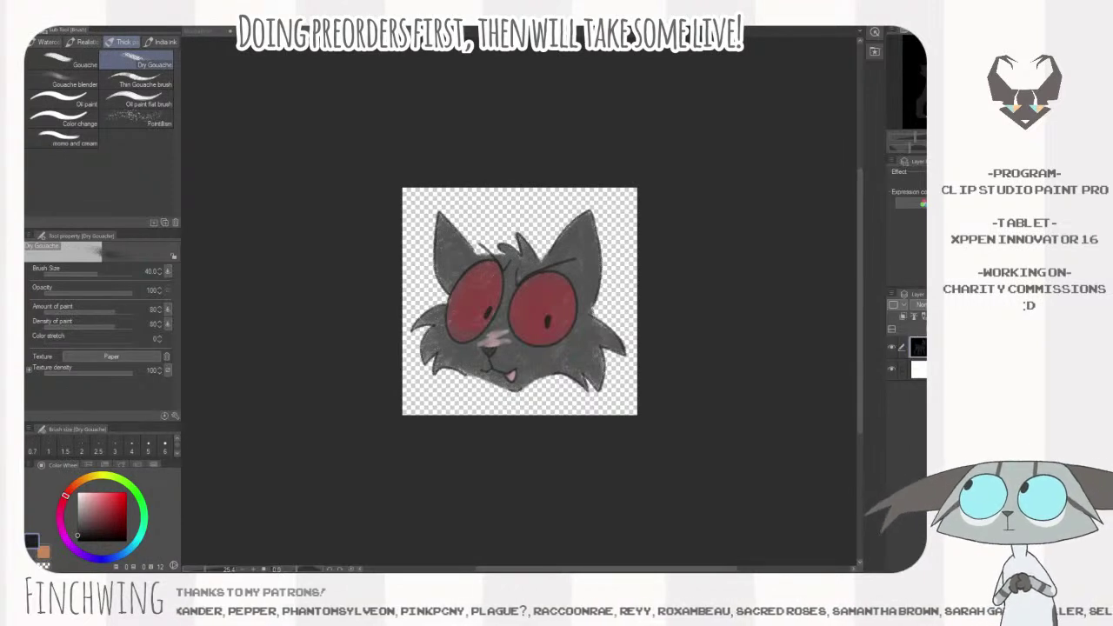
left_click(690, 209)
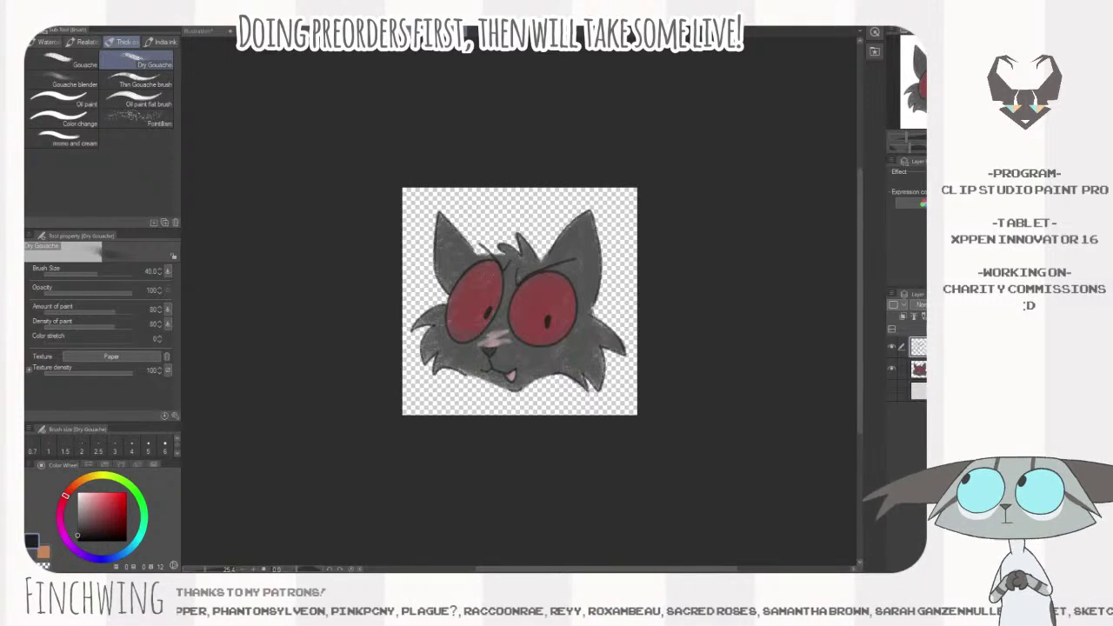
left_click(474, 31)
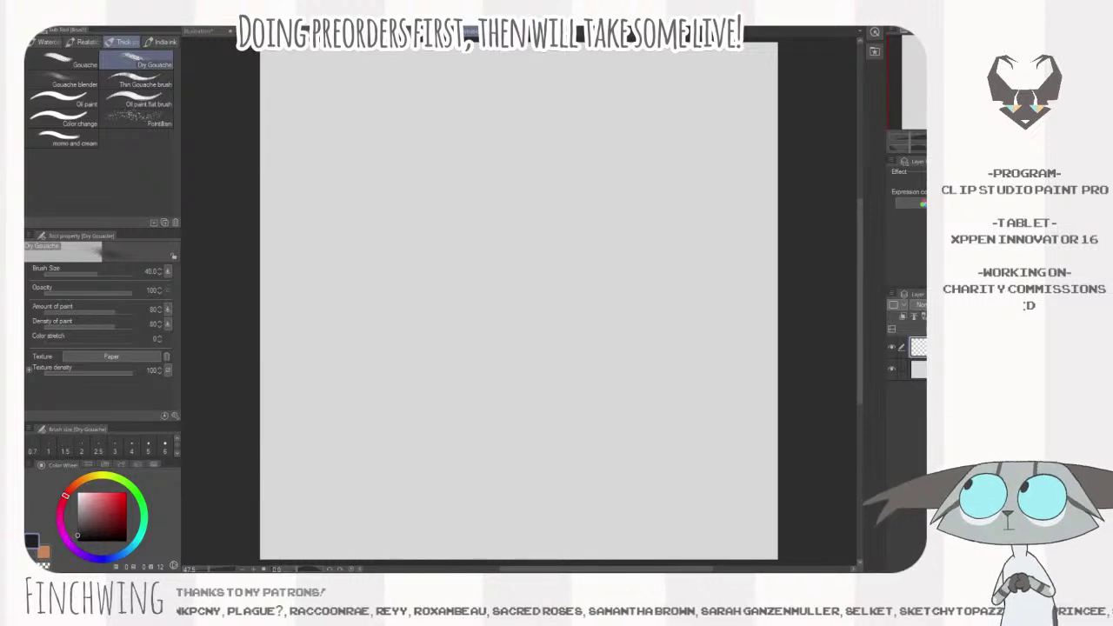
left_click(305, 31)
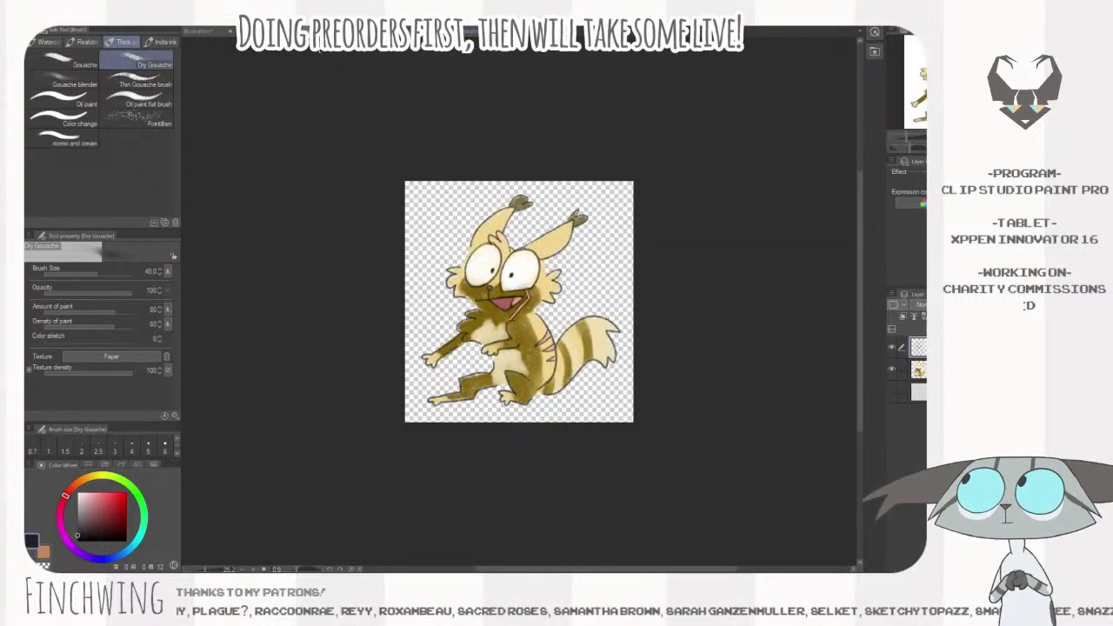
left_click(471, 31)
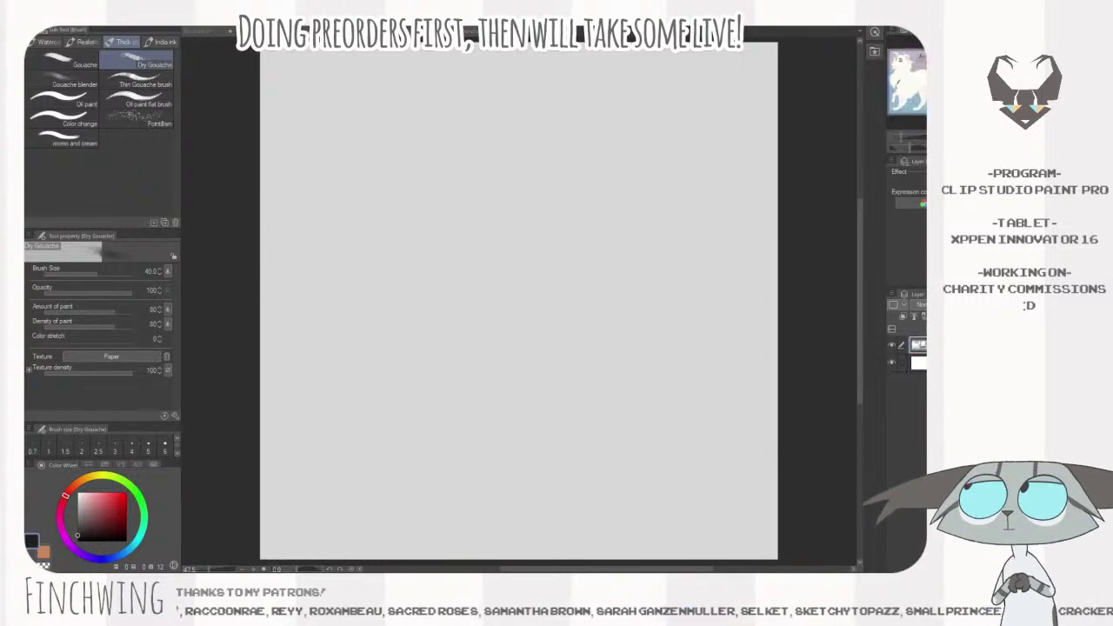
key("ctrl+space")
key("b")
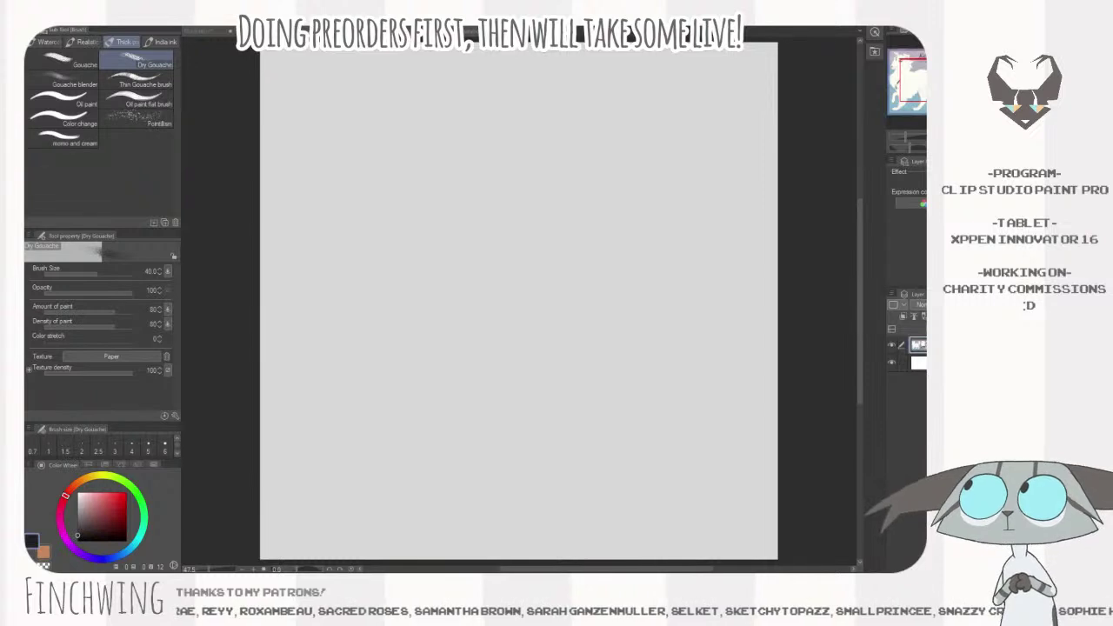
key("slash")
key("b")
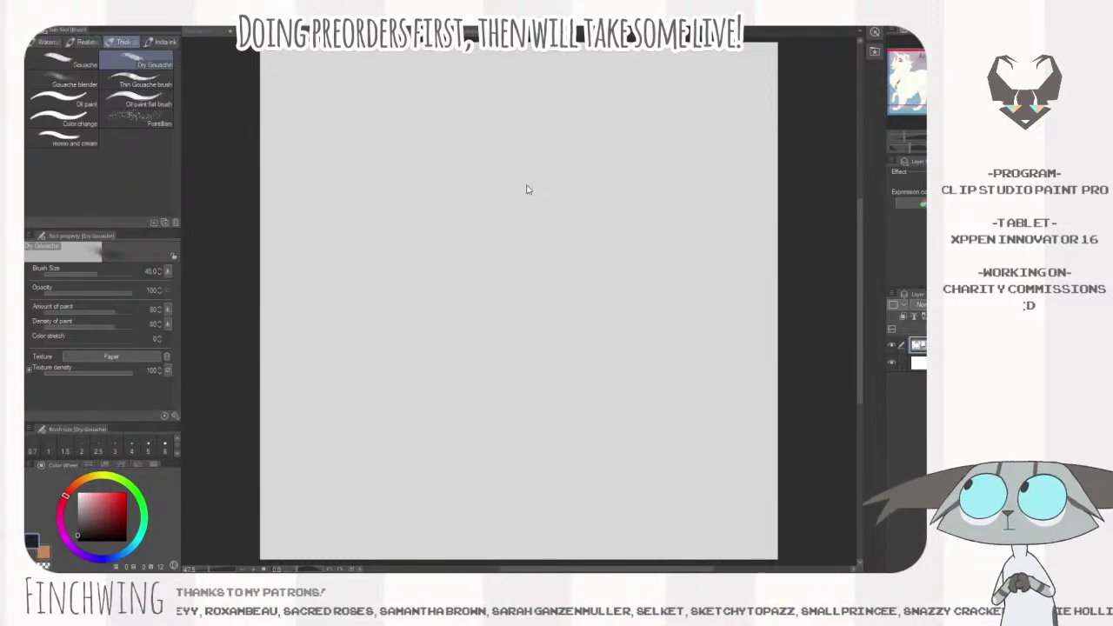
mouse_move(622, 237)
left_mouse_down()
mouse_move(631, 474)
mouse_move(549, 210)
left_mouse_up()
key("ctrl+z")
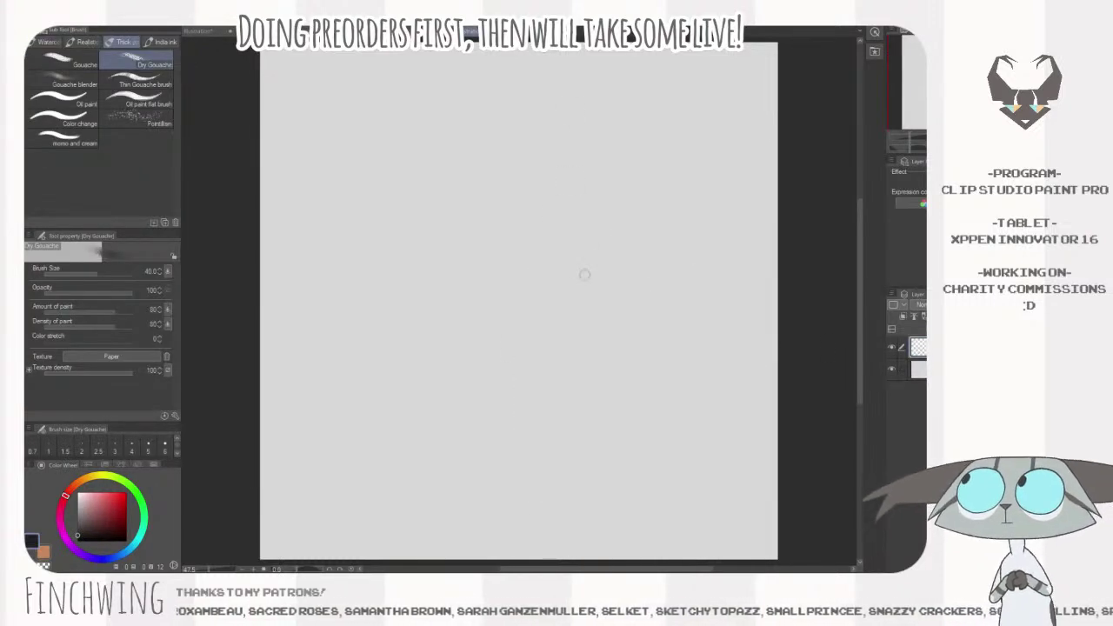
- Switch to the Real pencil, try rough strokes at several sizes, clear them, and set the brush size to 20
key("p")
mouse_move(616, 192)
left_mouse_down()
mouse_move(619, 388)
mouse_move(691, 352)
left_mouse_up()
key("ctrl+z")
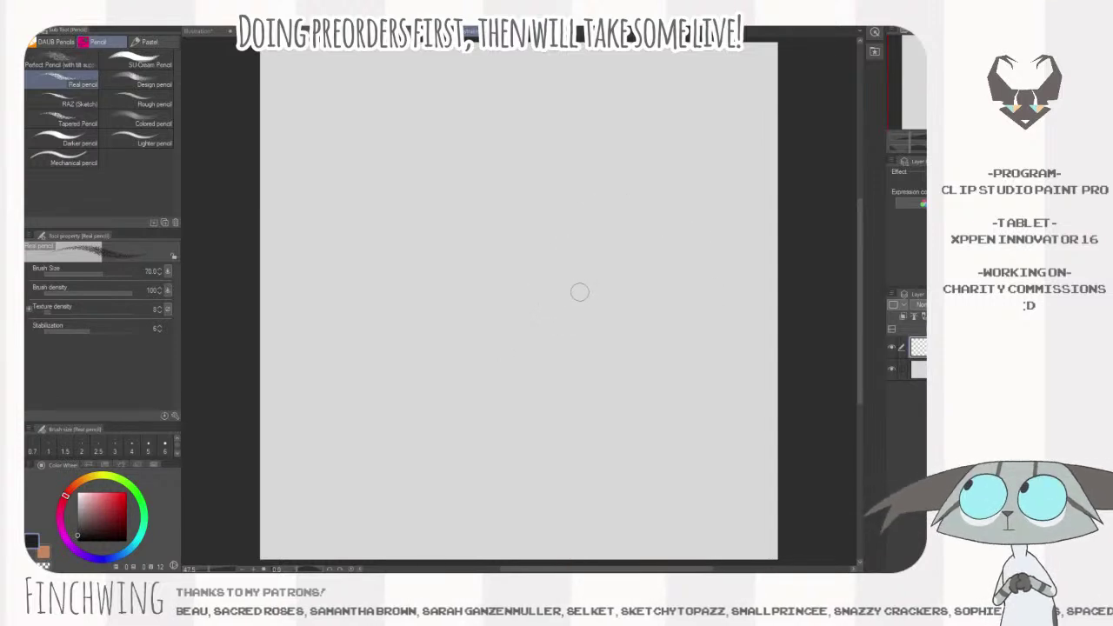
mouse_move(600, 235)
left_mouse_down()
mouse_move(656, 387)
mouse_move(647, 424)
left_mouse_up()
key("bracketright")
key("bracketright")
mouse_move(624, 301)
left_mouse_down()
mouse_move(684, 302)
mouse_move(731, 394)
mouse_move(735, 497)
left_mouse_up()
key("ctrl+z")
key("ctrl+z")
key("bracketleft")
key("bracketleft")
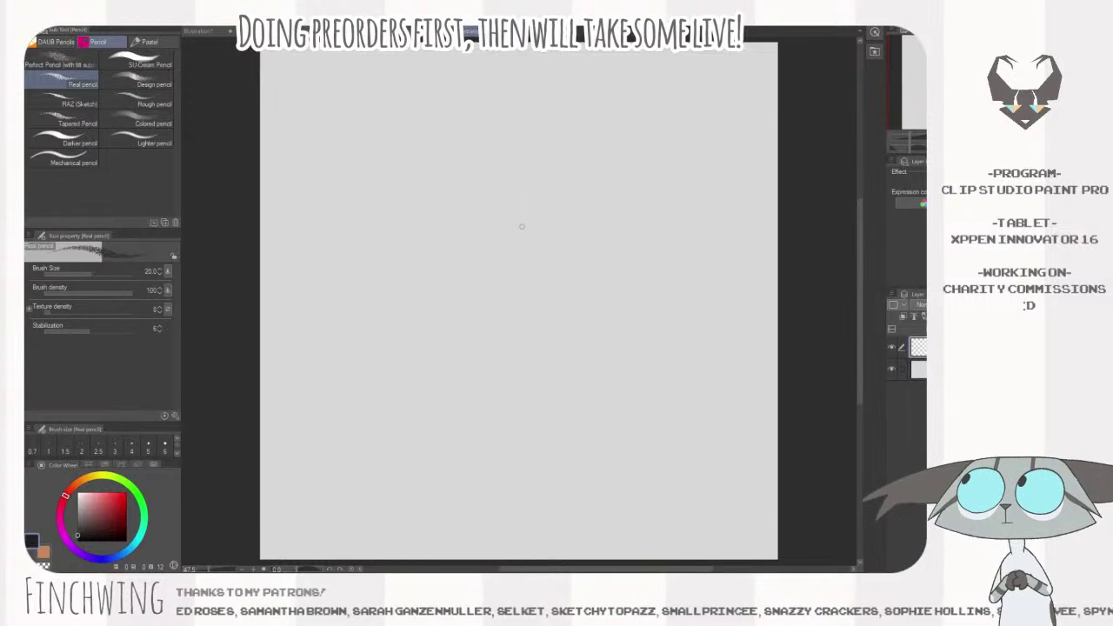
- Sketch two large round eyes with lowered upper eyelids and small dark pupils in the upper middle of the canvas
mouse_move(569, 198)
left_mouse_down()
mouse_move(525, 228)
mouse_move(603, 200)
mouse_move(544, 200)
mouse_move(608, 232)
mouse_move(603, 265)
mouse_move(610, 240)
left_mouse_up()
key("ctrl+z")
key("ctrl+z")
key("ctrl+z")
key("Delete")
left_click_drag(542, 201, 615, 224)
mouse_move(509, 176)
left_mouse_down()
mouse_move(447, 246)
mouse_move(492, 170)
mouse_move(464, 180)
left_mouse_up()
left_click_drag(504, 219, 502, 225)
left_click_drag(584, 239, 586, 246)
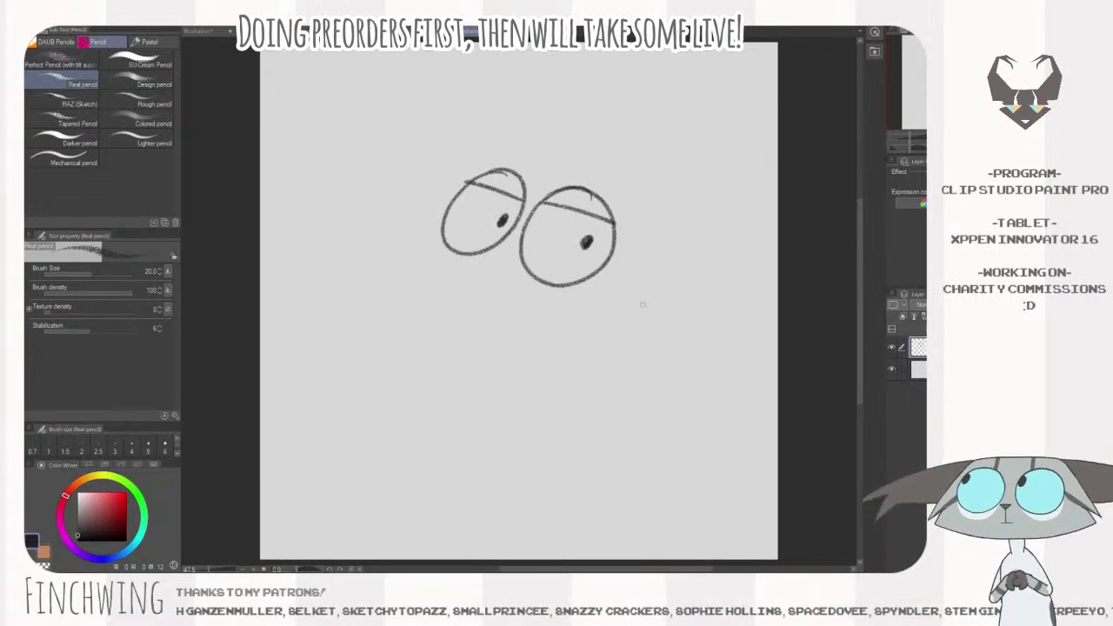
- Sketch an oval nose beneath the narrower eye and redraw the mouth below it with short, straight lines
left_click_drag(617, 322, 627, 312)
mouse_move(474, 259)
left_mouse_down()
mouse_move(472, 304)
mouse_move(509, 303)
mouse_move(452, 300)
left_mouse_up()
key("ctrl+z")
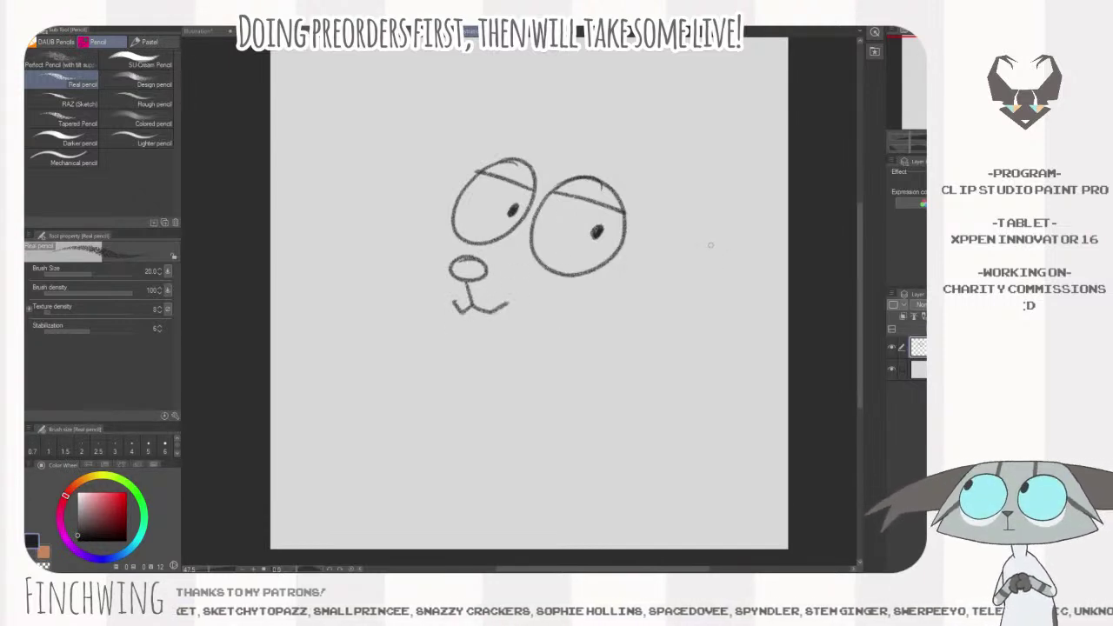
left_click_drag(429, 253, 553, 269)
key("ctrl+z")
key("ctrl+z")
key("ctrl+z")
mouse_move(473, 304)
left_mouse_down()
mouse_move(499, 297)
mouse_move(458, 295)
left_mouse_up()
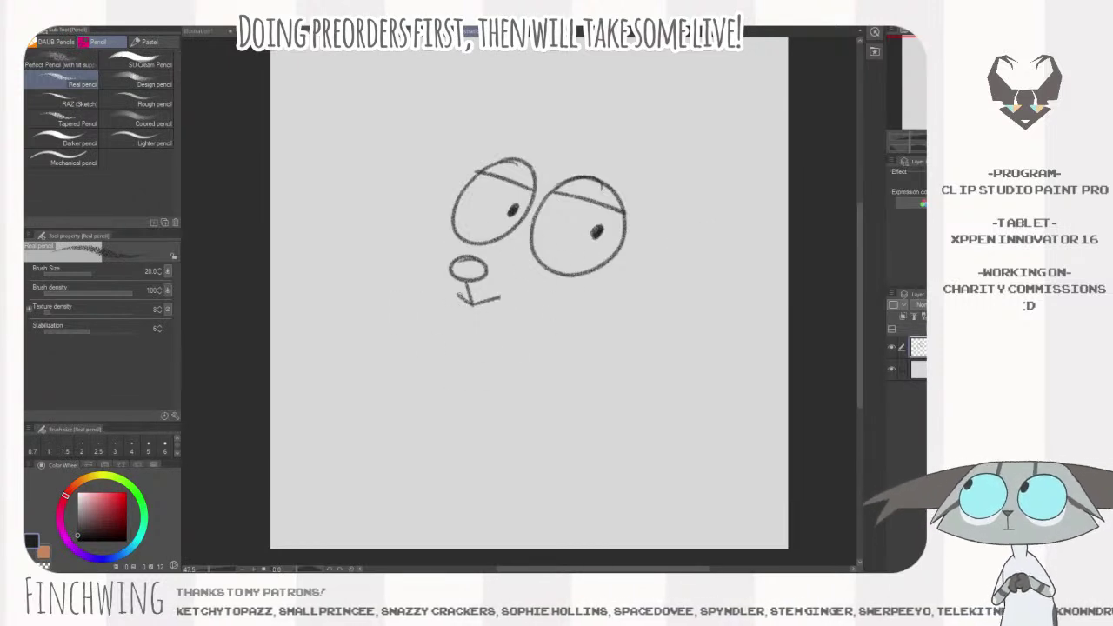
- Draw jagged, fluffy cheek fur on both sides of the face and along the jaw
left_click_drag(648, 277, 641, 274)
mouse_move(615, 233)
left_mouse_down()
mouse_move(628, 295)
mouse_move(619, 290)
mouse_move(619, 311)
mouse_move(597, 333)
mouse_move(572, 298)
mouse_move(558, 342)
mouse_move(518, 300)
left_mouse_up()
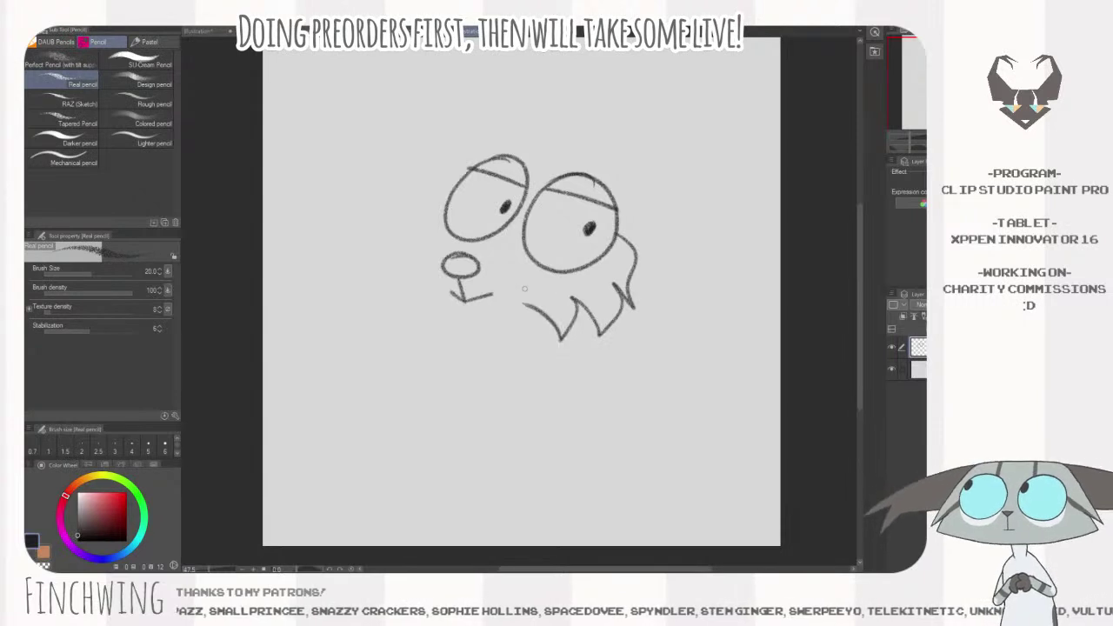
mouse_move(445, 213)
left_mouse_down()
mouse_move(406, 247)
mouse_move(409, 298)
mouse_move(440, 284)
left_mouse_up()
left_click_drag(543, 301, 527, 310)
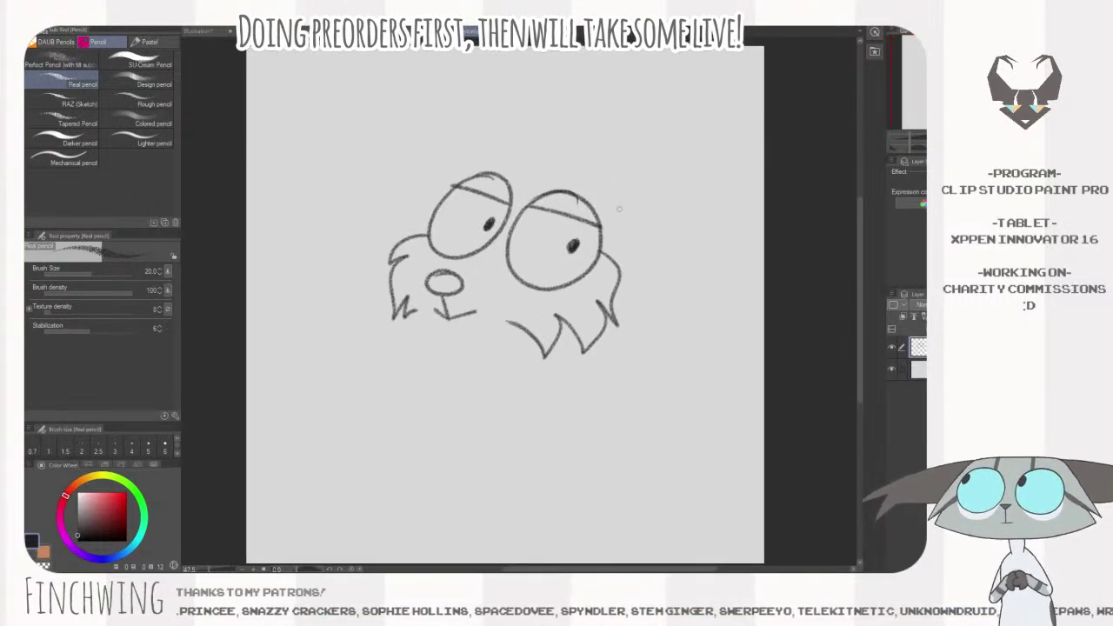
- Draw two ears with folded tips and inner fur above the eyes, and work on the forehead line between them
mouse_move(598, 224)
left_mouse_down()
mouse_move(626, 178)
mouse_move(623, 146)
mouse_move(532, 125)
mouse_move(600, 163)
mouse_move(600, 198)
mouse_move(555, 192)
mouse_move(422, 127)
mouse_move(421, 185)
left_mouse_up()
mouse_move(445, 185)
left_mouse_down()
mouse_move(473, 139)
mouse_move(485, 168)
mouse_move(462, 183)
left_mouse_up()
left_click_drag(714, 253, 699, 258)
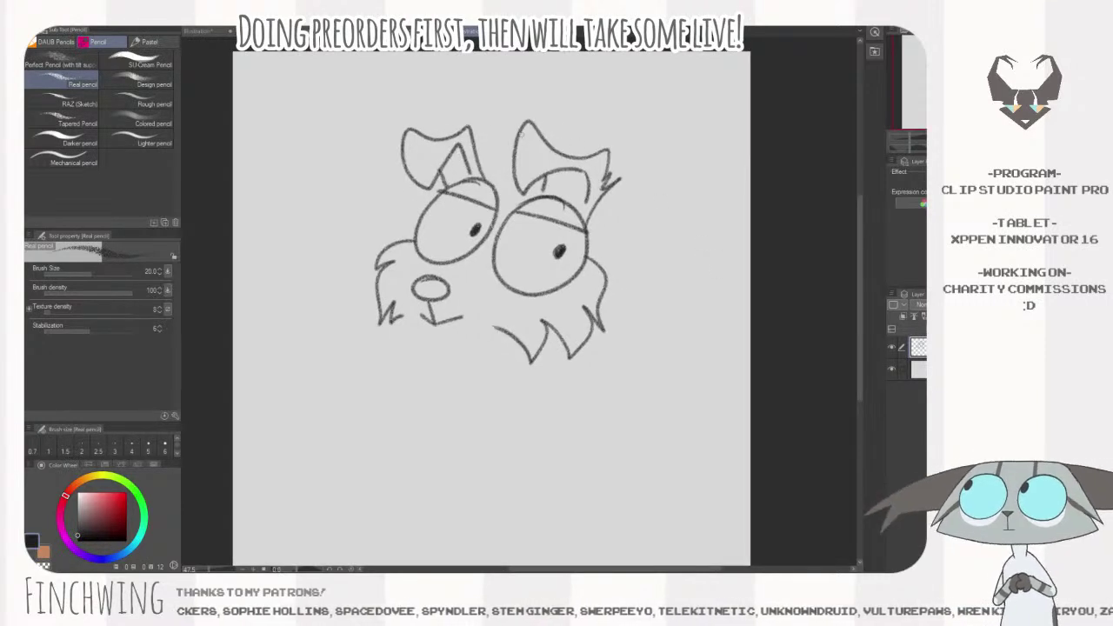
mouse_move(518, 187)
left_mouse_down()
mouse_move(484, 178)
mouse_move(491, 186)
left_mouse_up()
key("ctrl+z")
- Erase the upper cheek fluff beside the narrower eye and redraw it as a pointed tuft with the pencil
mouse_move(674, 310)
left_mouse_down()
mouse_move(713, 292)
mouse_move(703, 312)
mouse_move(704, 294)
mouse_move(672, 274)
left_mouse_up()
key("k")
key("e")
mouse_move(424, 181)
left_mouse_down()
mouse_move(397, 196)
mouse_move(421, 154)
mouse_move(495, 184)
mouse_move(461, 220)
left_mouse_up()
key("p")
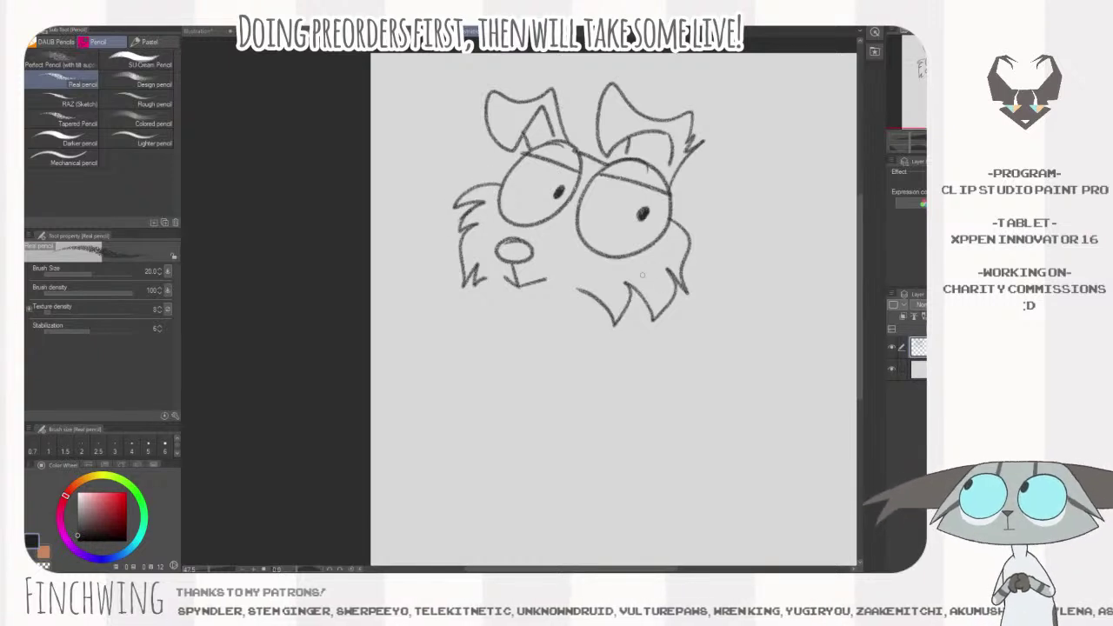
left_click_drag(516, 180, 493, 191)
mouse_move(464, 185)
left_mouse_down()
mouse_move(487, 199)
mouse_move(463, 218)
left_mouse_up()
key("ctrl+z")
left_click_drag(503, 183, 466, 216)
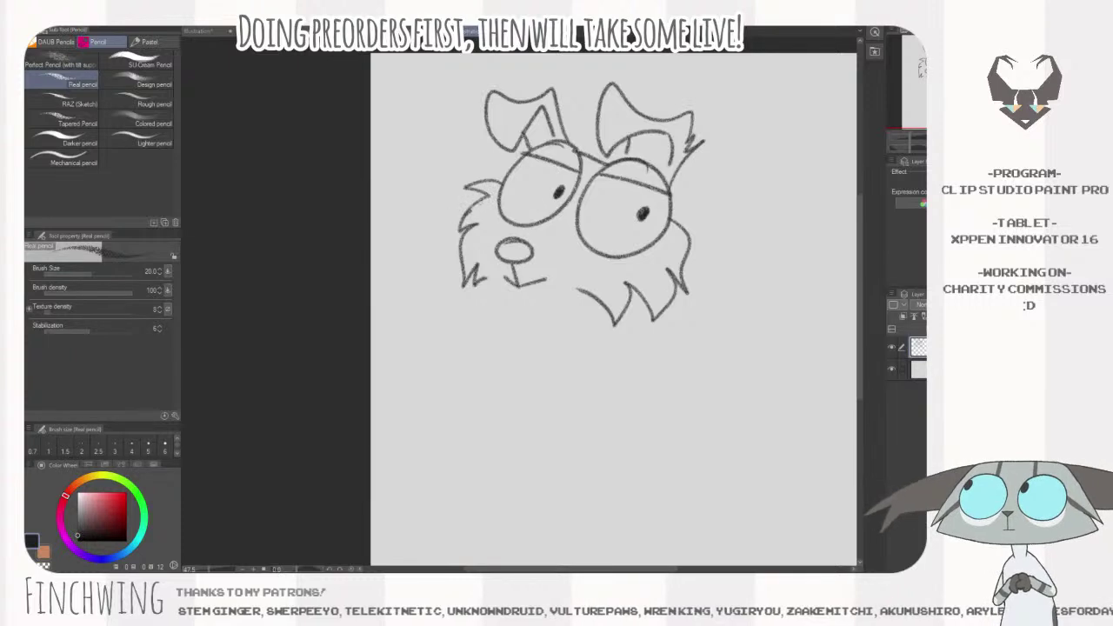
- Draw the neck and spiky chest fur below the chin, redoing the first attempt
mouse_move(776, 343)
left_mouse_down()
mouse_move(757, 328)
mouse_move(733, 338)
mouse_move(722, 314)
left_mouse_up()
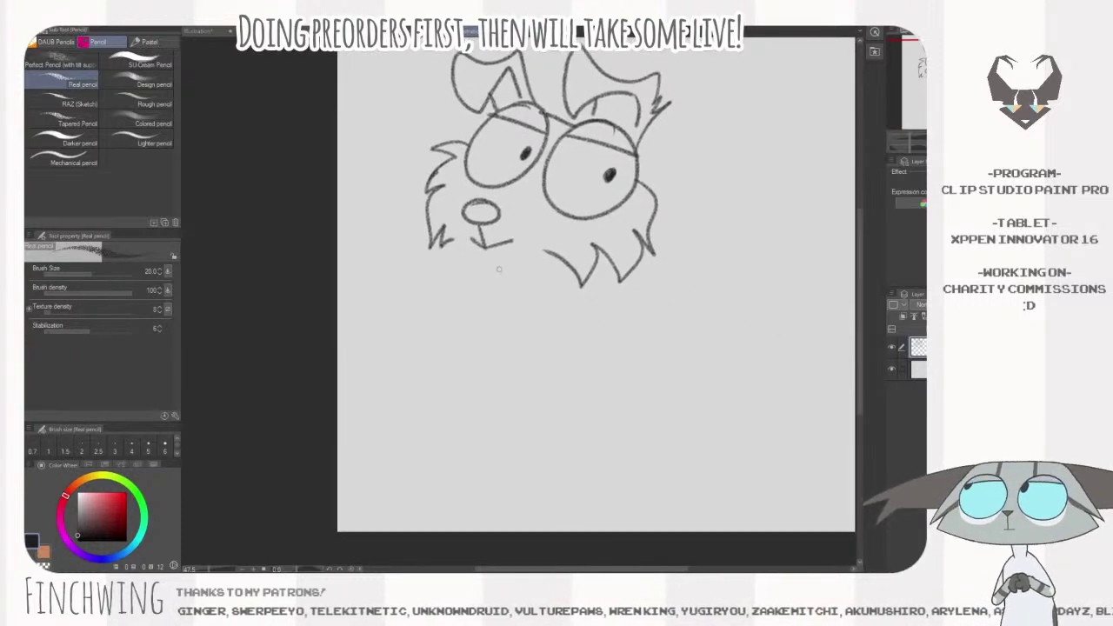
mouse_move(525, 258)
left_mouse_down()
mouse_move(511, 284)
mouse_move(466, 294)
mouse_move(513, 298)
mouse_move(466, 342)
mouse_move(481, 367)
left_mouse_up()
key("ctrl+z")
mouse_move(522, 254)
left_mouse_down()
mouse_move(495, 291)
mouse_move(501, 310)
mouse_move(472, 342)
mouse_move(505, 339)
mouse_move(514, 375)
left_mouse_up()
- Draw the curved back from the neck to a jagged, furry rump, and add the nearer hind leg with its paw
left_click_drag(720, 321, 665, 270)
mouse_move(593, 259)
left_mouse_down()
mouse_move(650, 247)
mouse_move(706, 268)
left_mouse_up()
mouse_move(655, 318)
left_mouse_down()
mouse_move(693, 369)
mouse_move(648, 405)
mouse_move(671, 411)
mouse_move(715, 377)
mouse_move(744, 324)
mouse_move(701, 266)
left_mouse_up()
left_click_drag(697, 319, 703, 309)
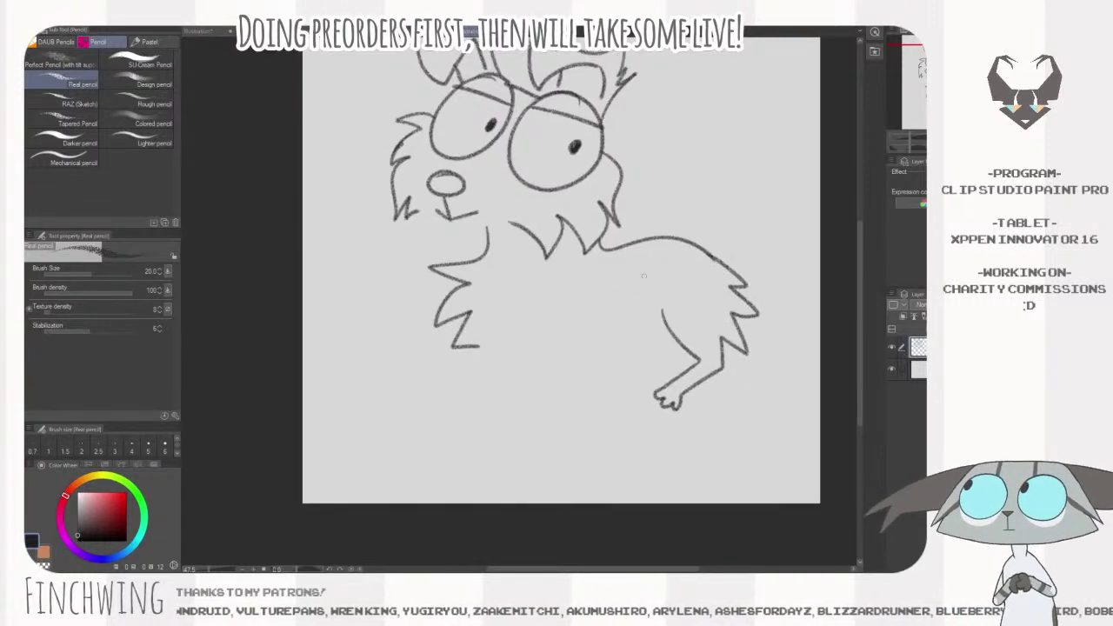
- Draw the extended front leg with its paw, and redraw the other front leg bent and raised beside the chest
mouse_move(534, 343)
left_mouse_down()
mouse_move(596, 414)
mouse_move(601, 442)
mouse_move(627, 444)
mouse_move(587, 354)
left_mouse_up()
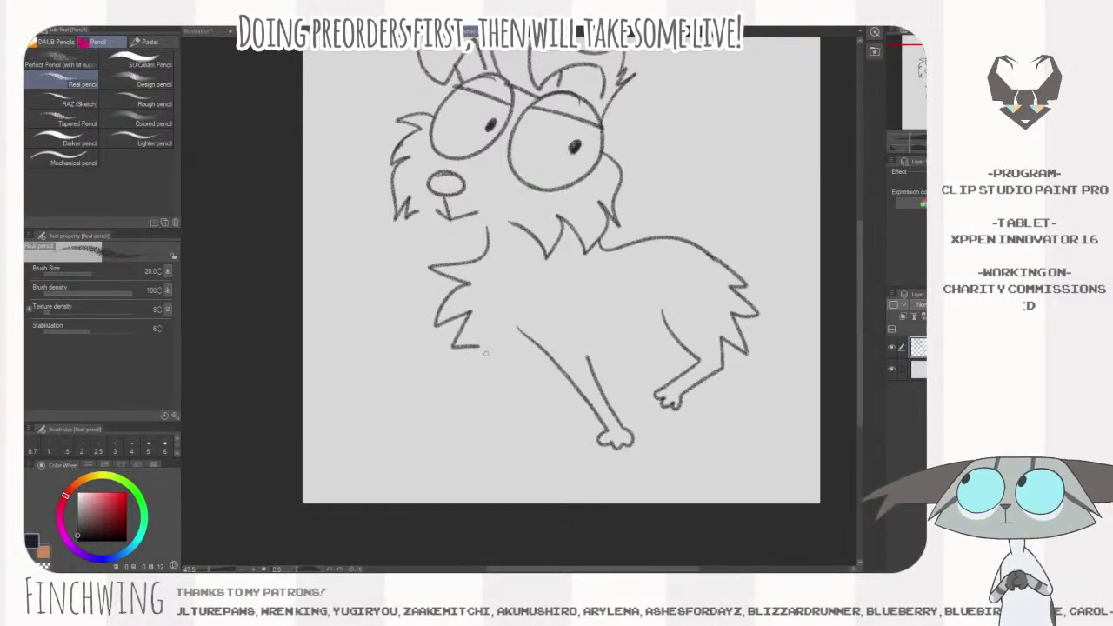
mouse_move(488, 373)
left_mouse_down()
mouse_move(492, 402)
mouse_move(520, 404)
mouse_move(547, 379)
mouse_move(531, 365)
mouse_move(544, 335)
mouse_move(535, 378)
mouse_move(497, 396)
mouse_move(515, 408)
mouse_move(557, 382)
left_mouse_up()
key("ctrl+z")
key("ctrl+z")
key("ctrl+z")
key("ctrl+z")
key("ctrl+z")
key("ctrl+z")
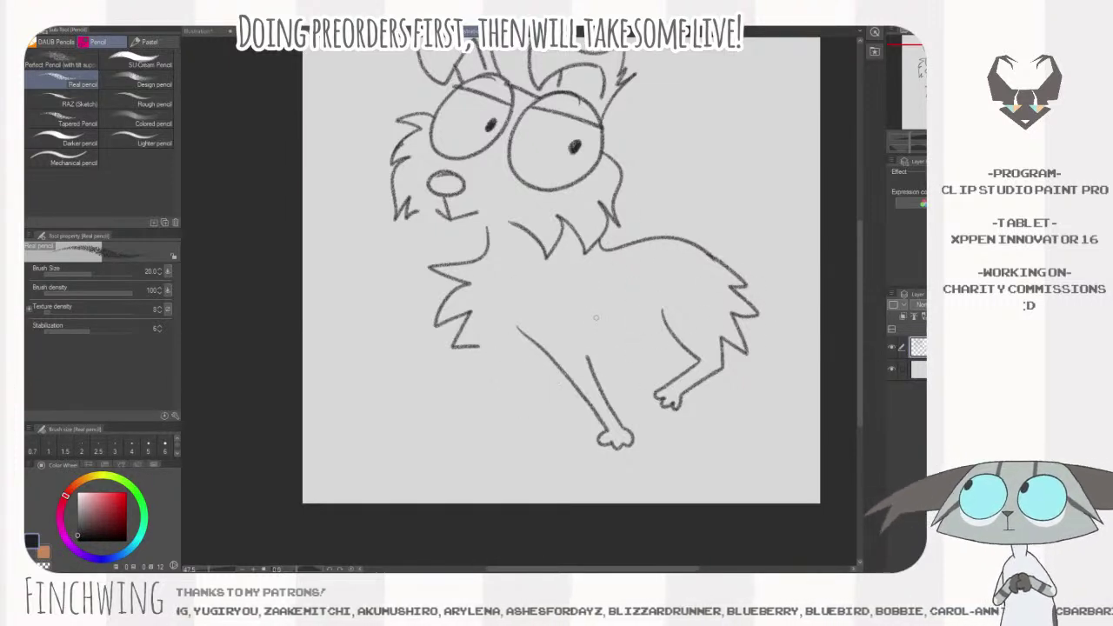
mouse_move(496, 358)
left_mouse_down()
mouse_move(521, 367)
mouse_move(484, 395)
mouse_move(503, 419)
mouse_move(518, 393)
mouse_move(548, 385)
left_mouse_up()
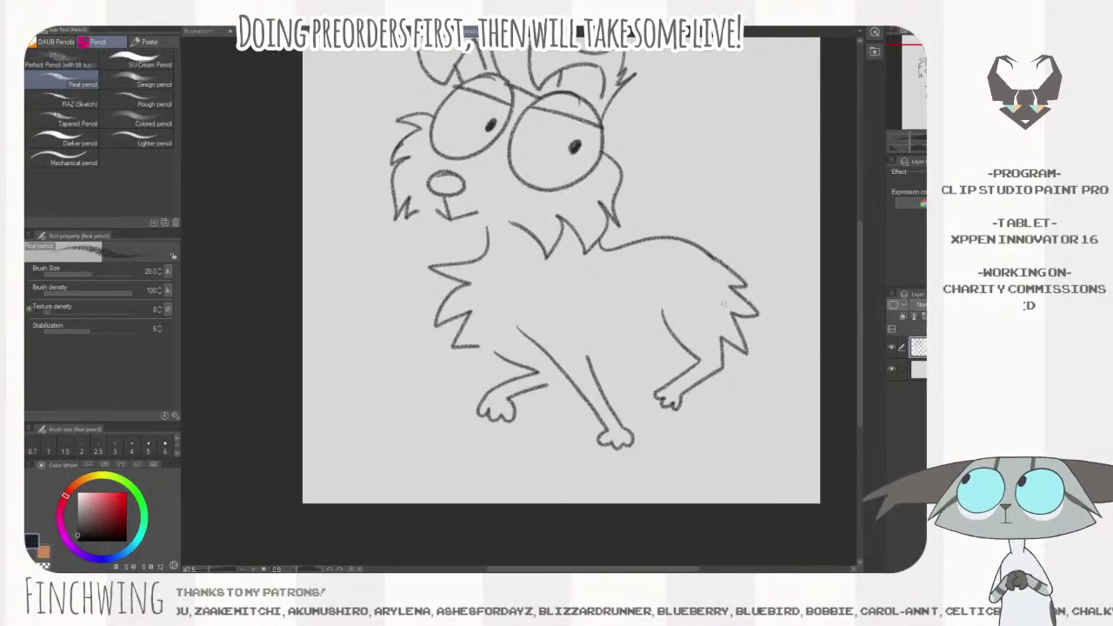
left_click_drag(727, 326, 717, 337)
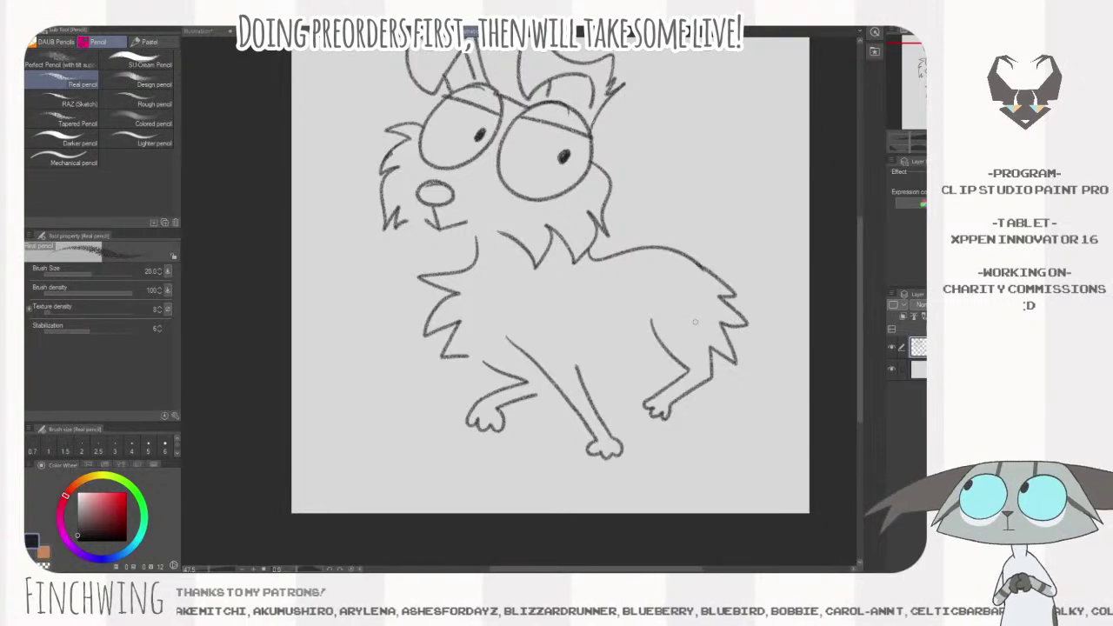
- Undo the bent raised front leg, then draw the lower chest line and the curved belly line
key("ctrl+z")
key("ctrl+z")
key("ctrl+z")
left_click_drag(708, 366, 701, 330)
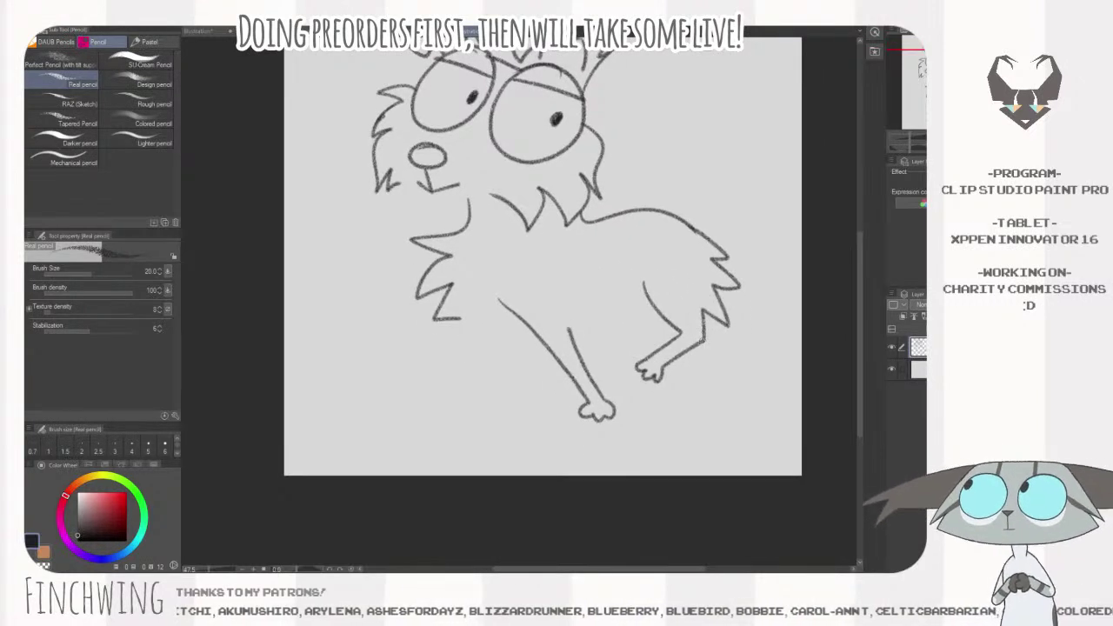
left_click_drag(586, 330, 581, 320)
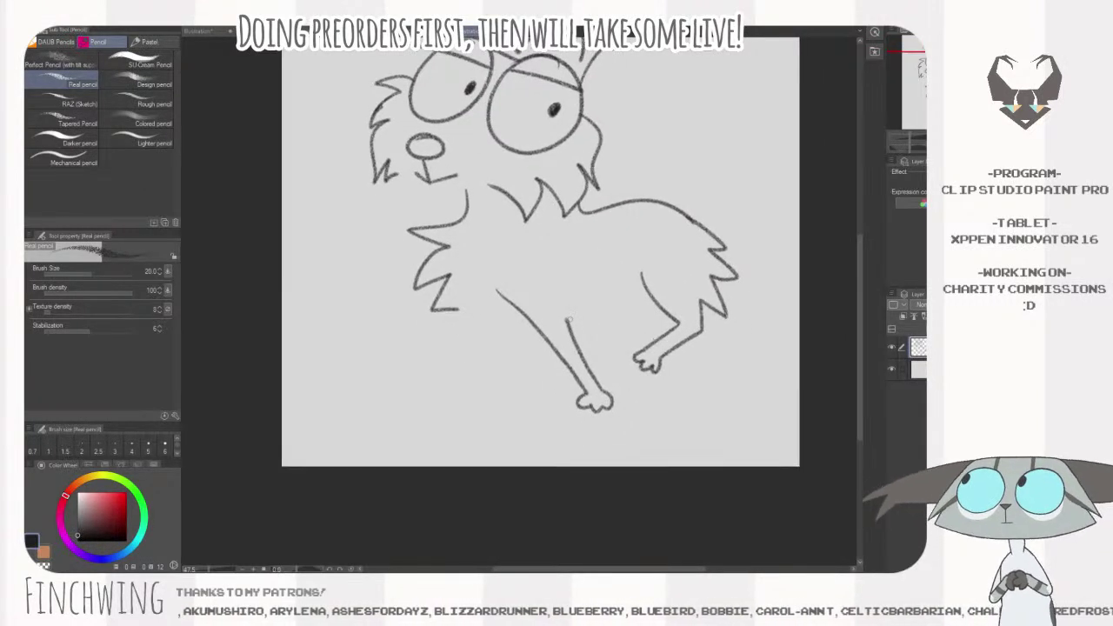
mouse_move(463, 308)
left_mouse_down()
mouse_move(529, 326)
mouse_move(644, 292)
left_mouse_up()
- Draw the second front leg with its small paw behind the straight front leg
left_click_drag(588, 315, 615, 370)
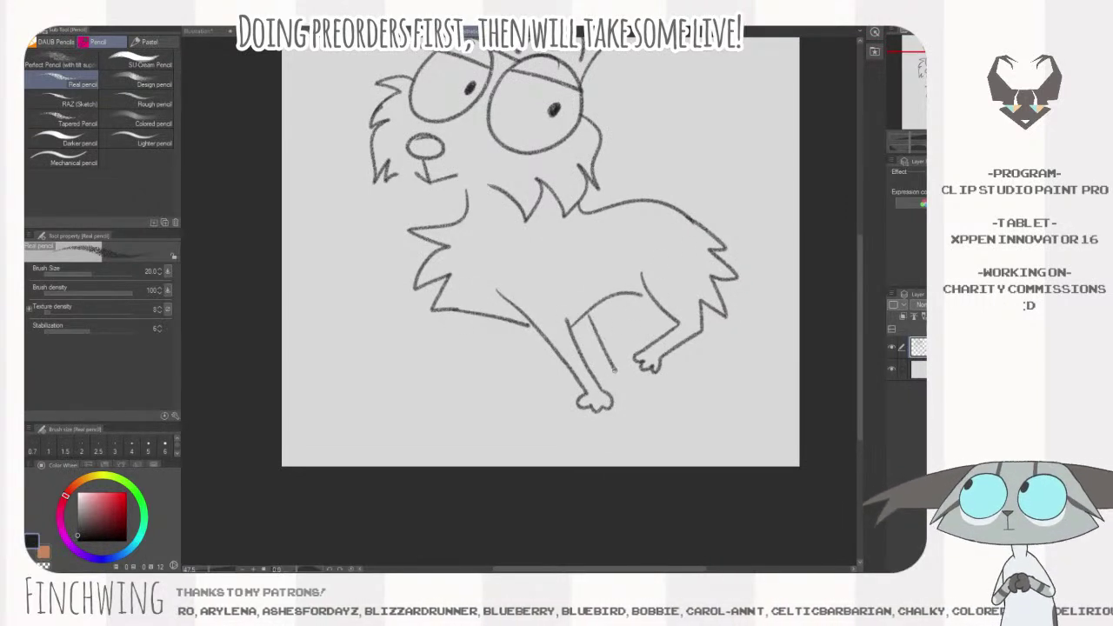
key("ctrl+z")
key("ctrl+z")
left_click_drag(595, 309, 623, 381)
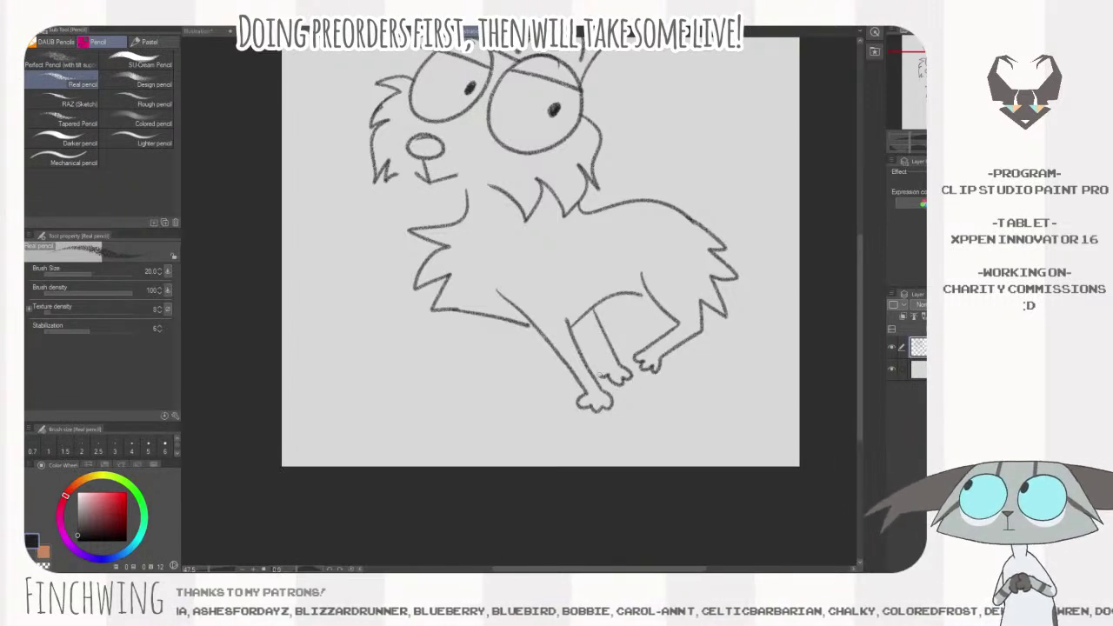
left_click_drag(592, 345, 582, 322)
- Draw the far hind leg with fur tufts and a small paw behind the near hind leg
mouse_move(754, 309)
left_mouse_down()
mouse_move(763, 342)
mouse_move(719, 340)
left_mouse_up()
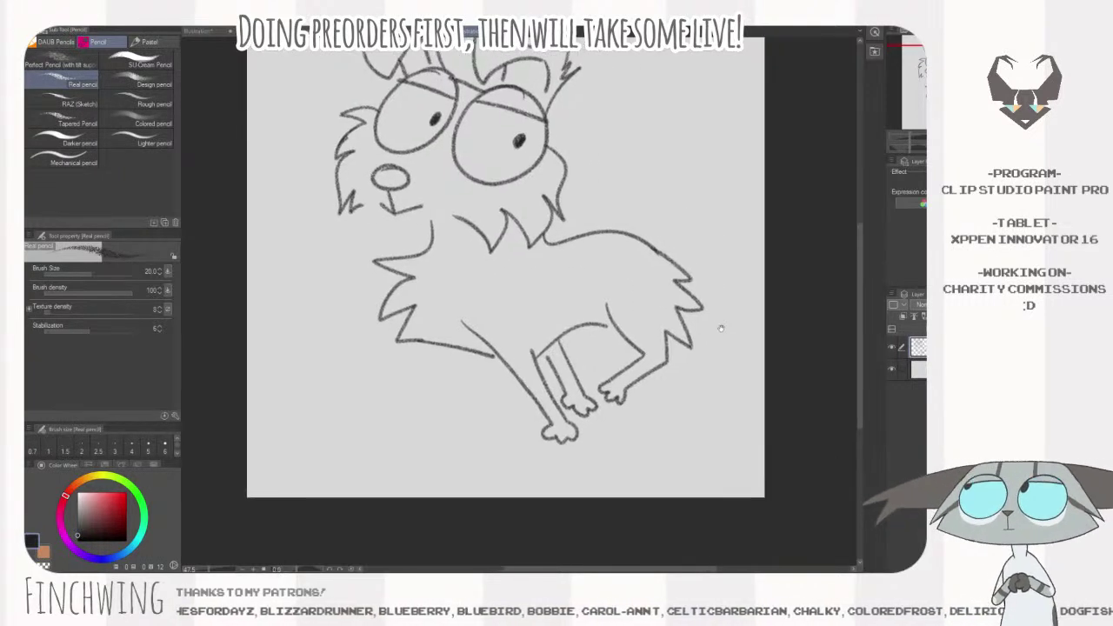
mouse_move(684, 273)
left_mouse_down()
mouse_move(722, 300)
mouse_move(713, 327)
mouse_move(727, 369)
mouse_move(706, 413)
left_mouse_up()
mouse_move(676, 347)
left_mouse_down()
mouse_move(694, 401)
mouse_move(683, 424)
mouse_move(709, 424)
mouse_move(706, 412)
left_mouse_up()
left_click_drag(707, 267, 778, 296)
- Draw a tall bushy tail with pointed fur tufts rising from the rump, using the Real pencil
key("e")
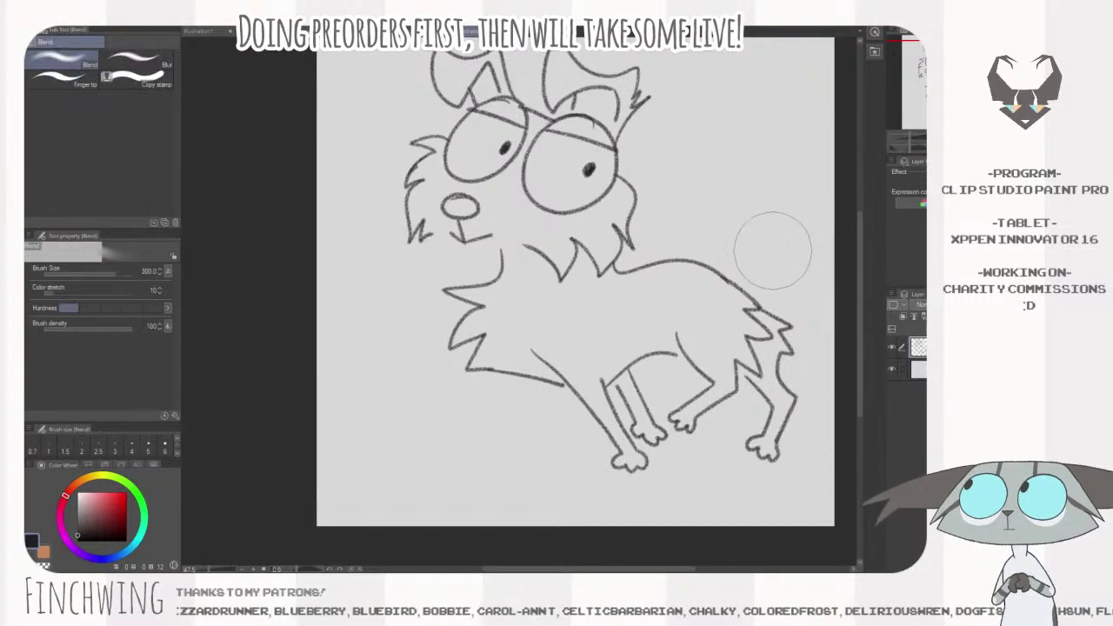
key("k")
mouse_move(778, 242)
left_mouse_down()
mouse_move(744, 262)
mouse_move(686, 259)
mouse_move(674, 281)
left_mouse_up()
key("p")
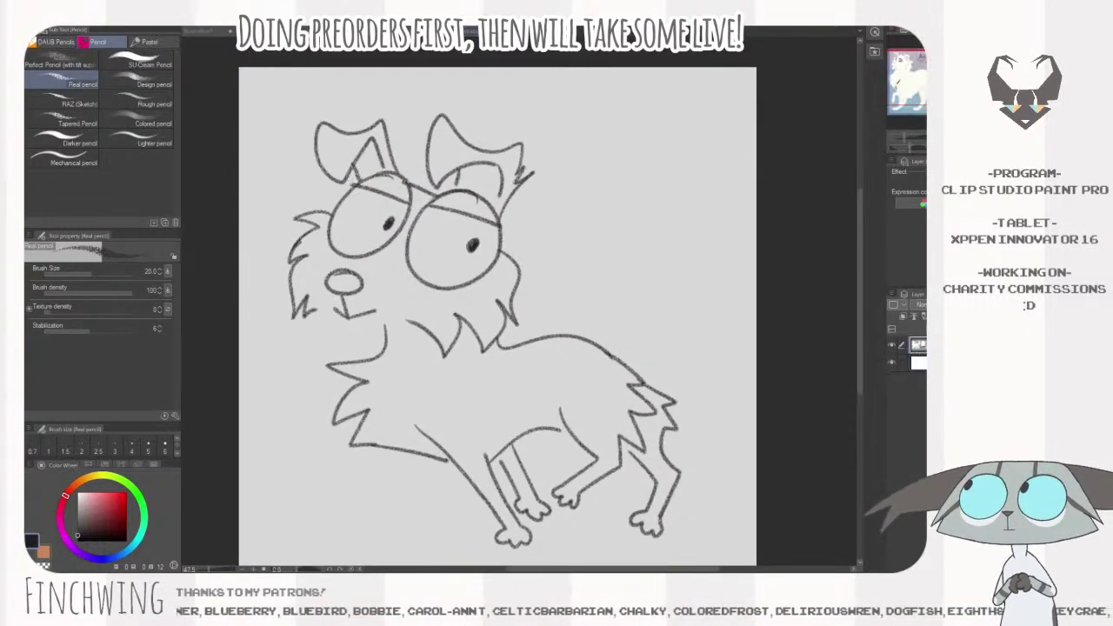
mouse_move(608, 356)
left_mouse_down()
mouse_move(606, 189)
mouse_move(684, 179)
mouse_move(701, 283)
mouse_move(677, 290)
mouse_move(639, 371)
left_mouse_up()
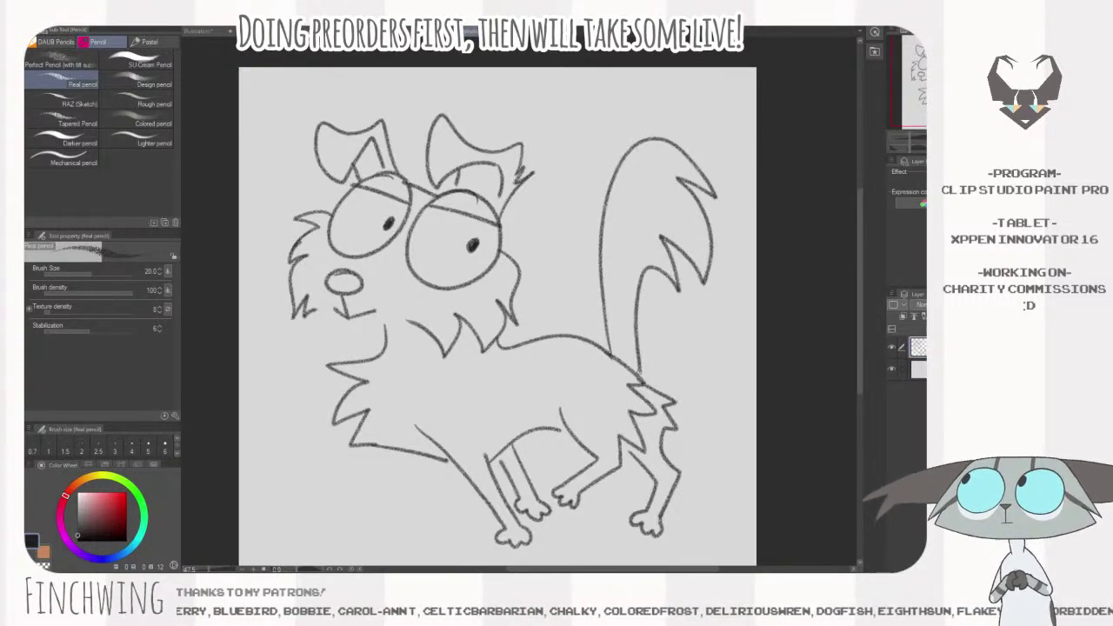
- Try to draw a plain band collar around the neck below the chin
left_click_drag(675, 306, 775, 288)
left_click_drag(806, 358, 794, 333)
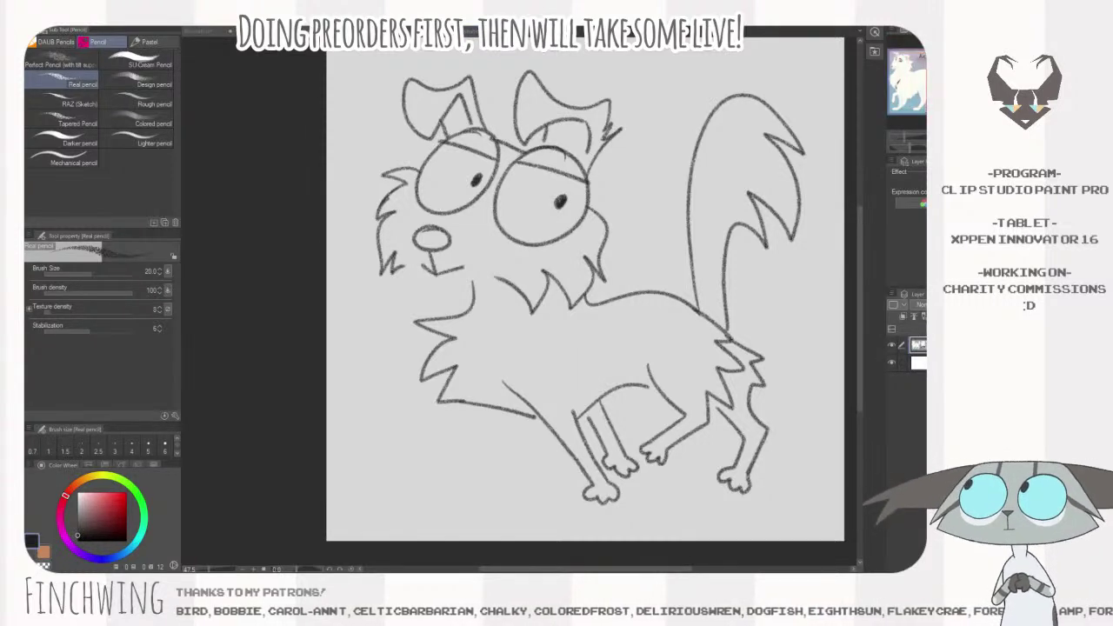
key("ctrl+space")
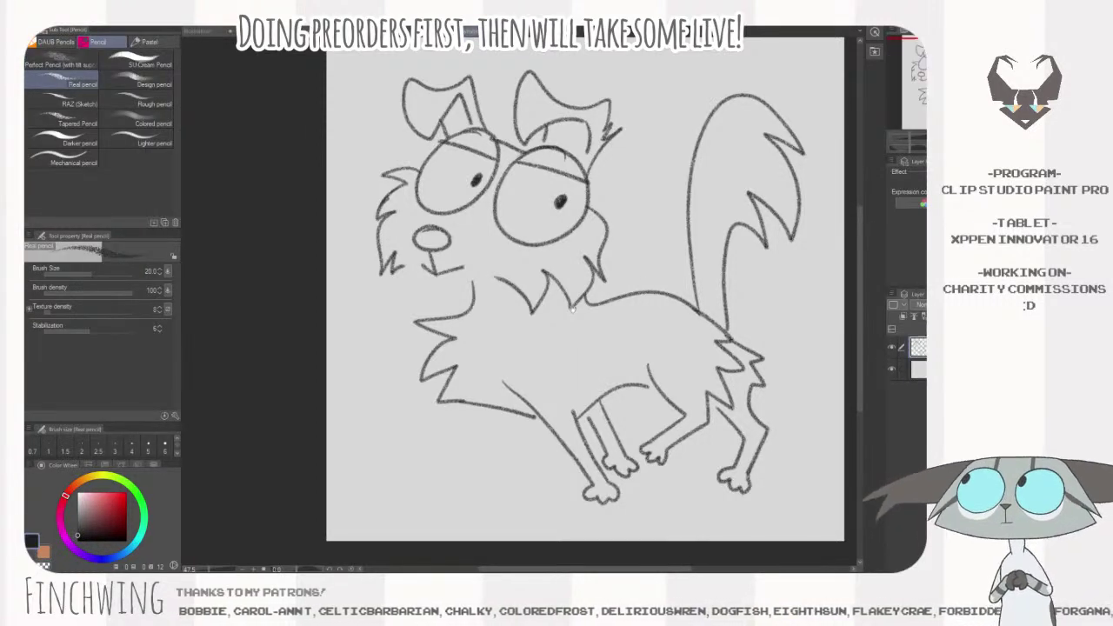
left_click_drag(574, 315, 579, 319)
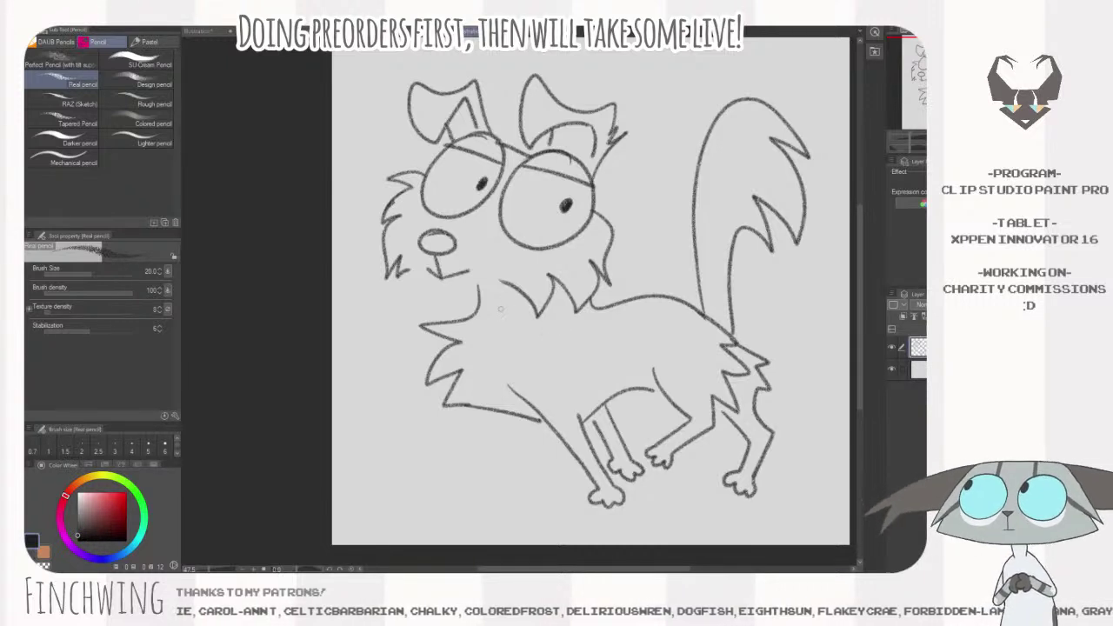
left_click_drag(481, 305, 531, 302)
key("ctrl+z")
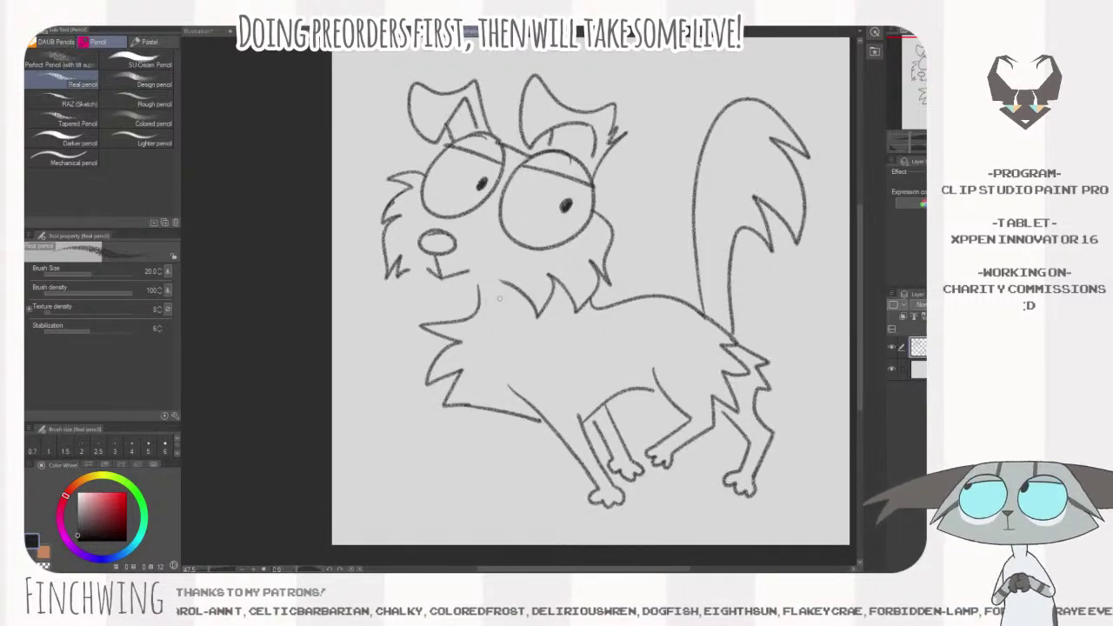
mouse_move(477, 302)
left_mouse_down()
mouse_move(526, 298)
mouse_move(511, 314)
left_mouse_up()
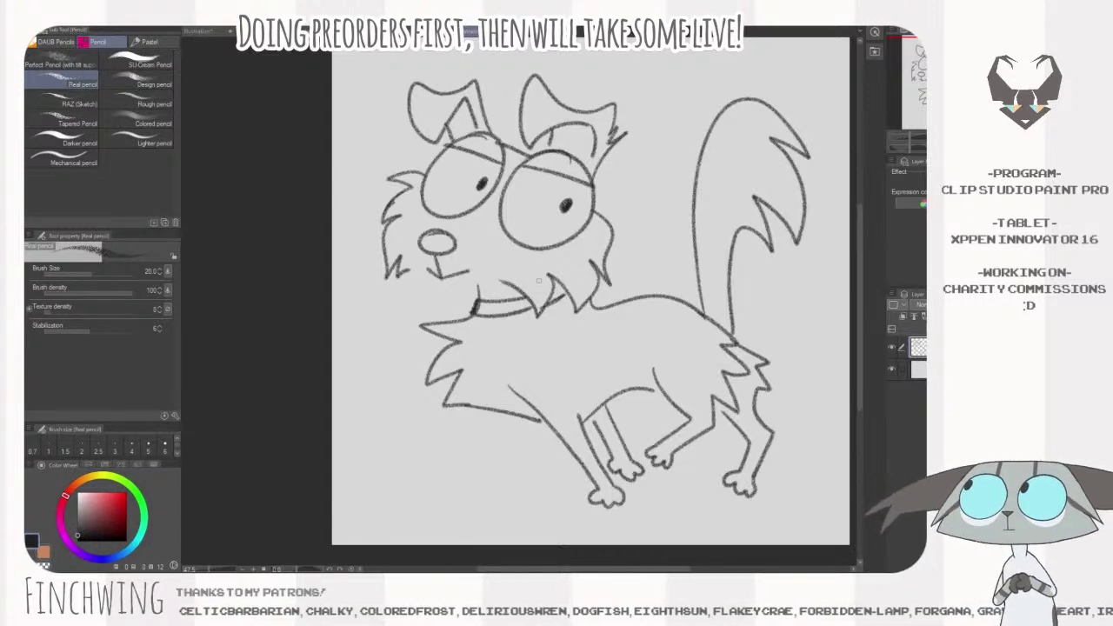
key("ctrl+z")
key("ctrl+z")
key("ctrl+z")
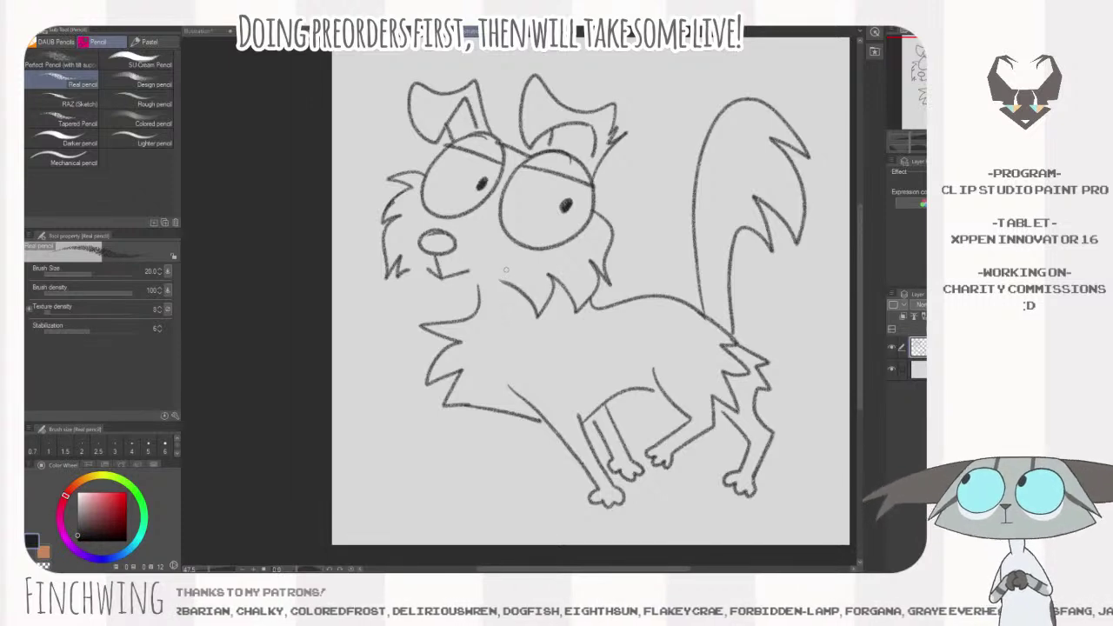
- Draw a collar with two rings and a hanging rectangular tag around the neck, using a brush size of 17
key("bracketleft")
mouse_move(500, 302)
left_mouse_down()
mouse_move(490, 306)
mouse_move(509, 301)
left_mouse_up()
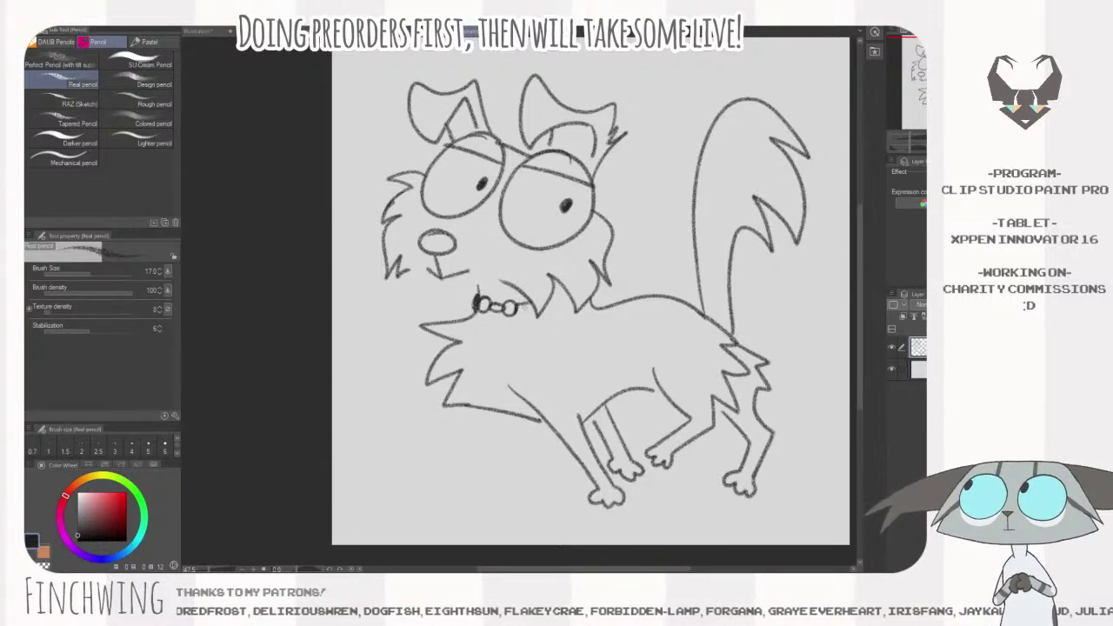
left_click_drag(543, 308, 572, 294)
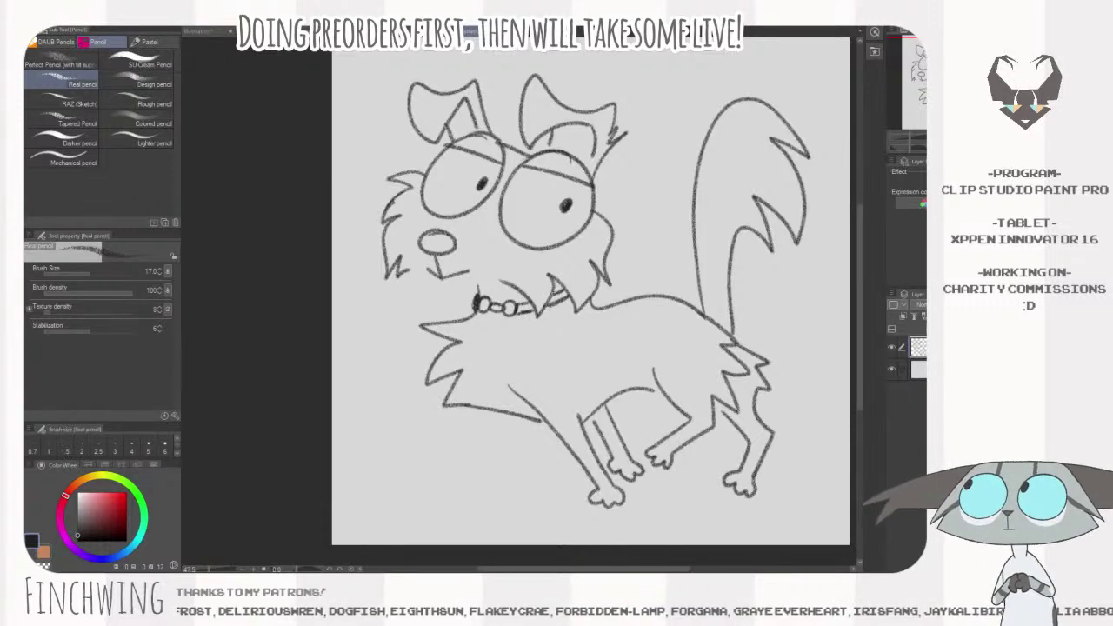
left_click_drag(497, 326, 495, 317)
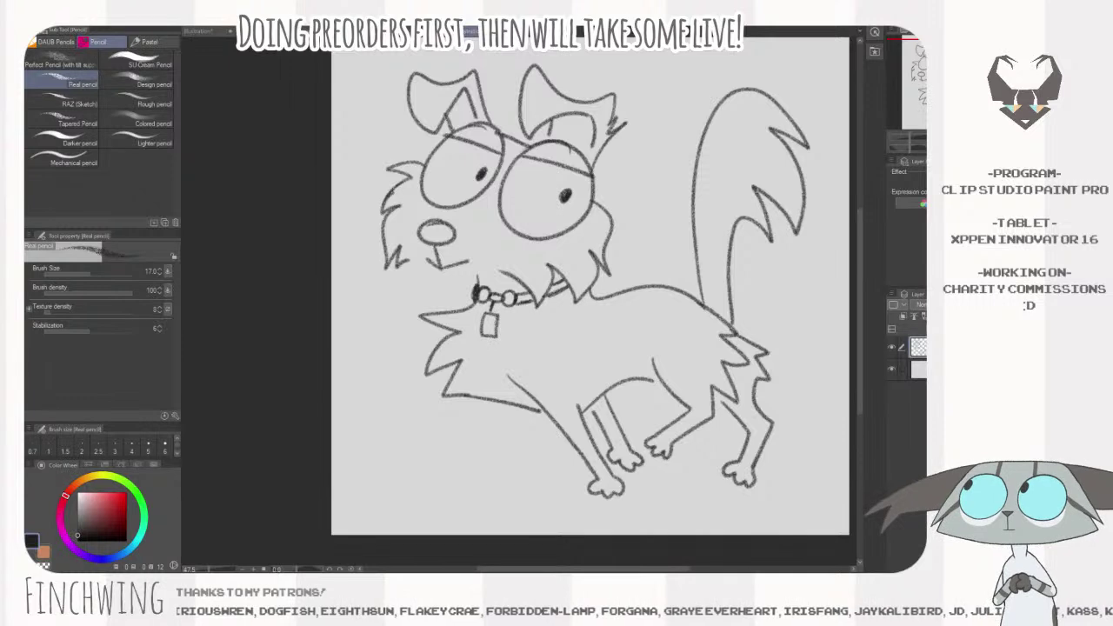
scroll(562, 339, "down", 1)
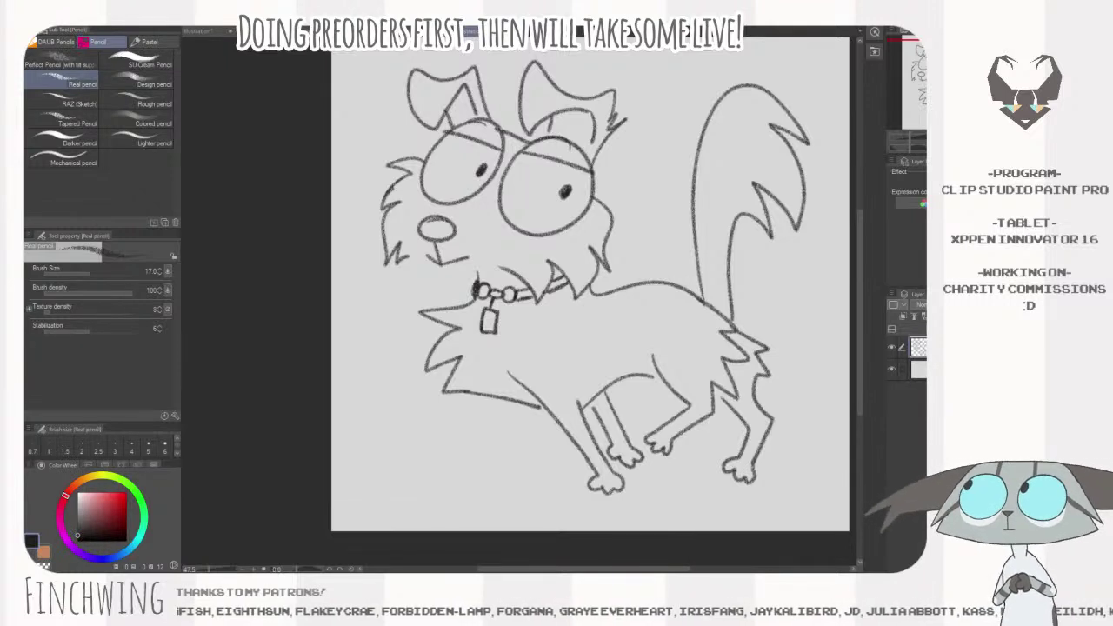
- Add a new layer beneath the line sketch and choose white as the drawing colour
left_click(918, 369)
key("ctrl+shift+n")
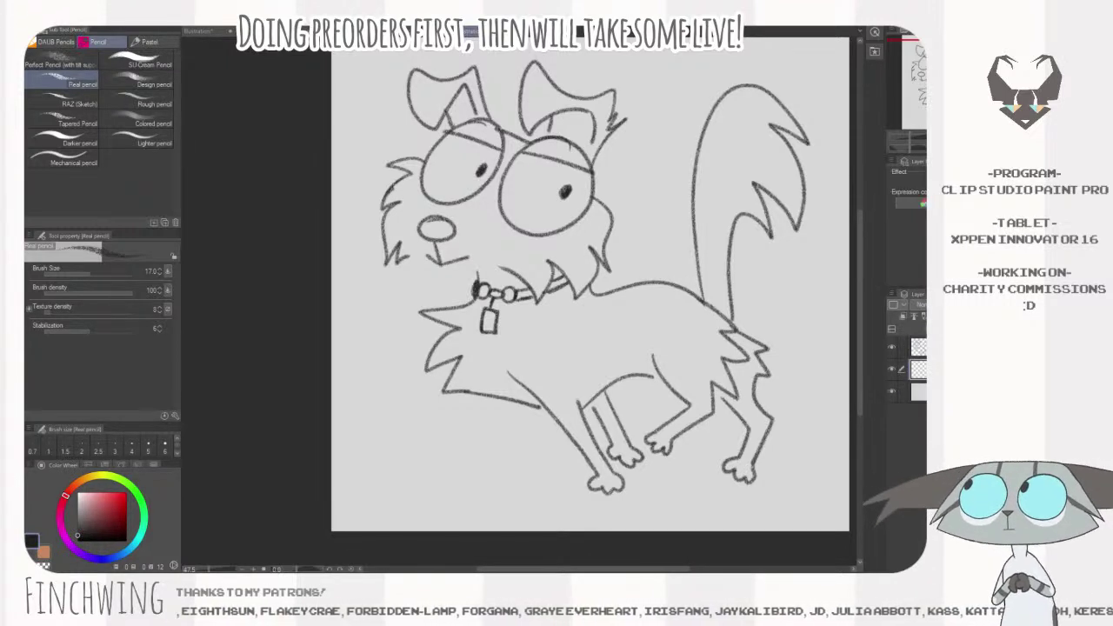
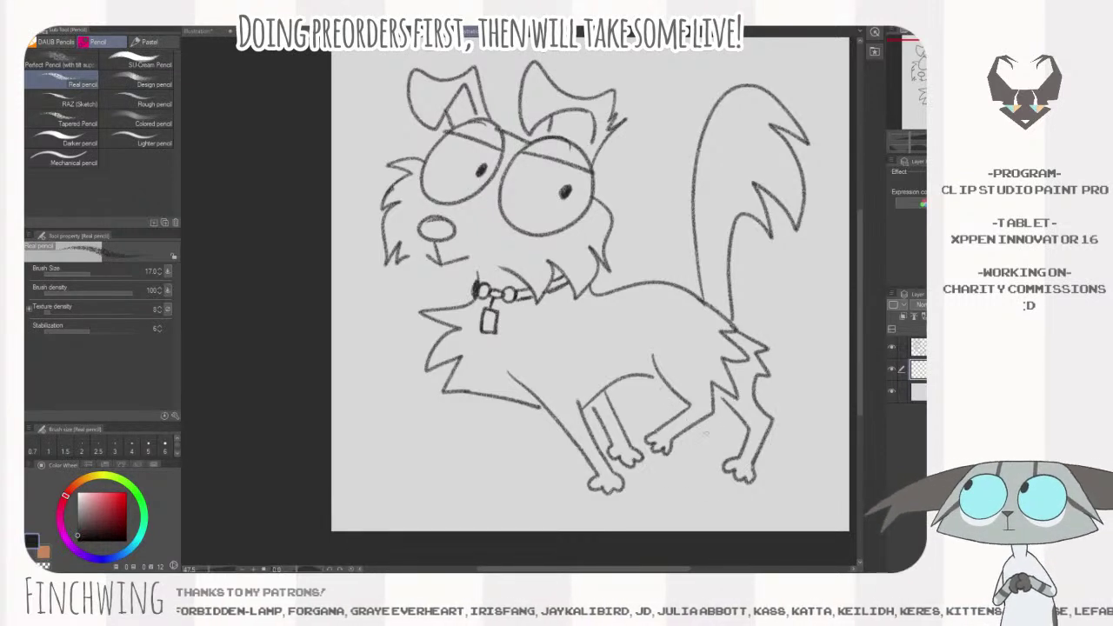
key("]")
key("]")
key("]")
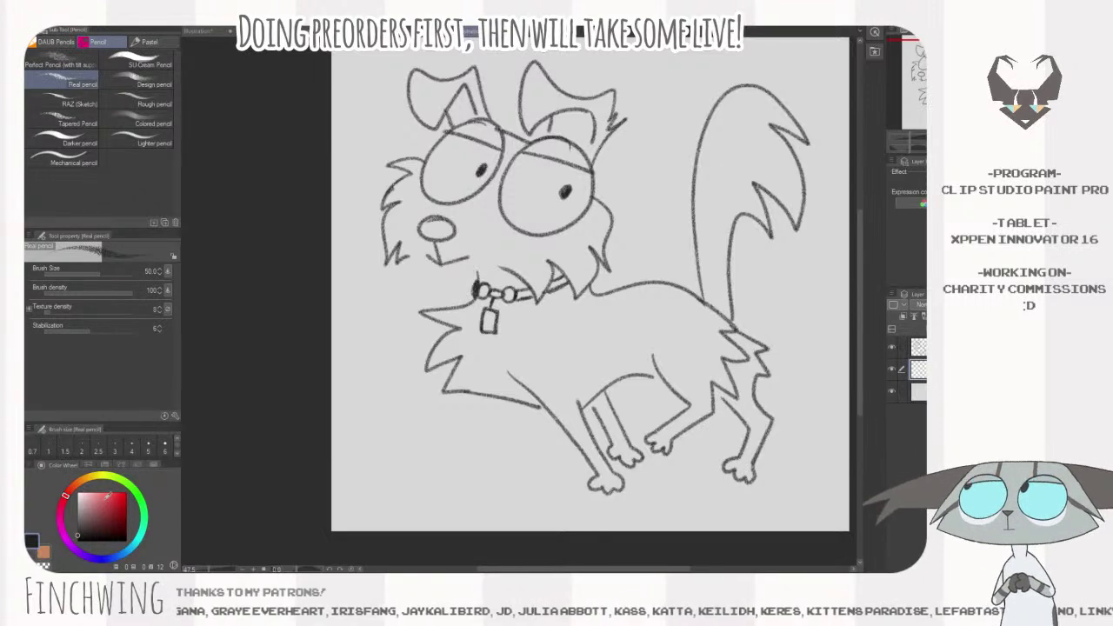
left_click(79, 493)
- Paint white over the neck, upper chest and fur around the collar with the Real pencil, reducing the brush size to 25
key("]")
key("]")
key("]")
key("]")
mouse_move(529, 216)
left_mouse_down()
mouse_move(526, 244)
mouse_move(586, 343)
mouse_move(522, 343)
mouse_move(506, 207)
left_mouse_up()
key("[")
key("[")
key("[")
key("[")
key("[")
key("[")
key("[")
mouse_move(532, 297)
left_mouse_down()
mouse_move(560, 280)
mouse_move(566, 288)
left_mouse_up()
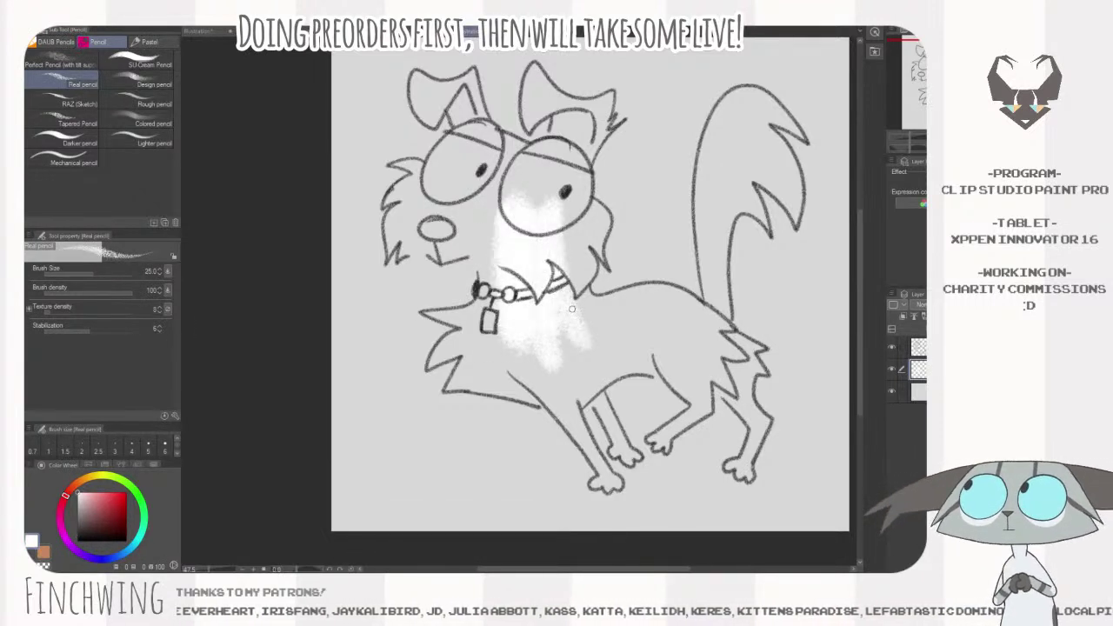
- Paint the cheek and the middle of the face white with the Dry Gouache brush
key("b")
mouse_move(539, 214)
left_mouse_down()
mouse_move(561, 283)
mouse_move(581, 281)
mouse_move(588, 302)
left_mouse_up()
left_click_drag(492, 242, 478, 184)
key("]")
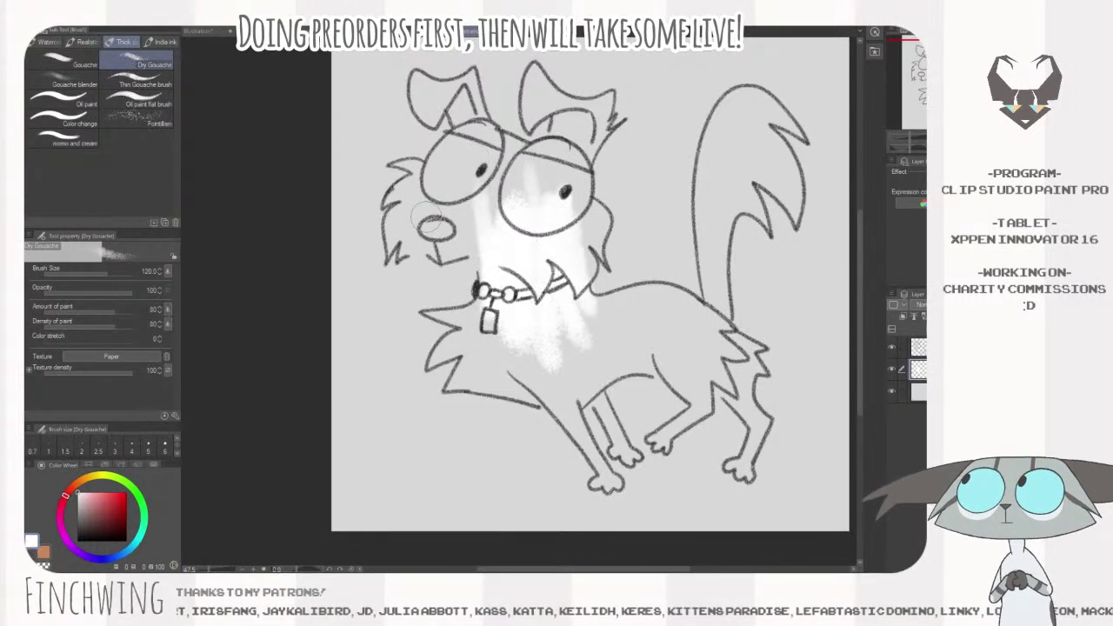
- Paint the muzzle, the left eye and the left ear white, adjusting the brush size to stay inside the outline
mouse_move(432, 241)
left_mouse_down()
mouse_move(501, 256)
mouse_move(465, 256)
mouse_move(509, 191)
mouse_move(463, 212)
mouse_move(463, 185)
mouse_move(412, 240)
mouse_move(438, 237)
mouse_move(401, 221)
mouse_move(428, 179)
mouse_move(398, 196)
mouse_move(431, 169)
mouse_move(394, 235)
mouse_move(425, 191)
mouse_move(436, 202)
mouse_move(467, 184)
mouse_move(415, 200)
mouse_move(451, 141)
mouse_move(434, 188)
mouse_move(463, 191)
mouse_move(481, 130)
mouse_move(469, 132)
mouse_move(472, 75)
mouse_move(415, 84)
mouse_move(451, 88)
mouse_move(458, 101)
mouse_move(489, 76)
mouse_move(488, 133)
mouse_move(422, 120)
left_mouse_up()
key("]")
key("[")
key("[")
key("[")
key("[")
key("bracketright")
key("bracketleft")
key("bracketleft")
key("e")
key("bracketleft")
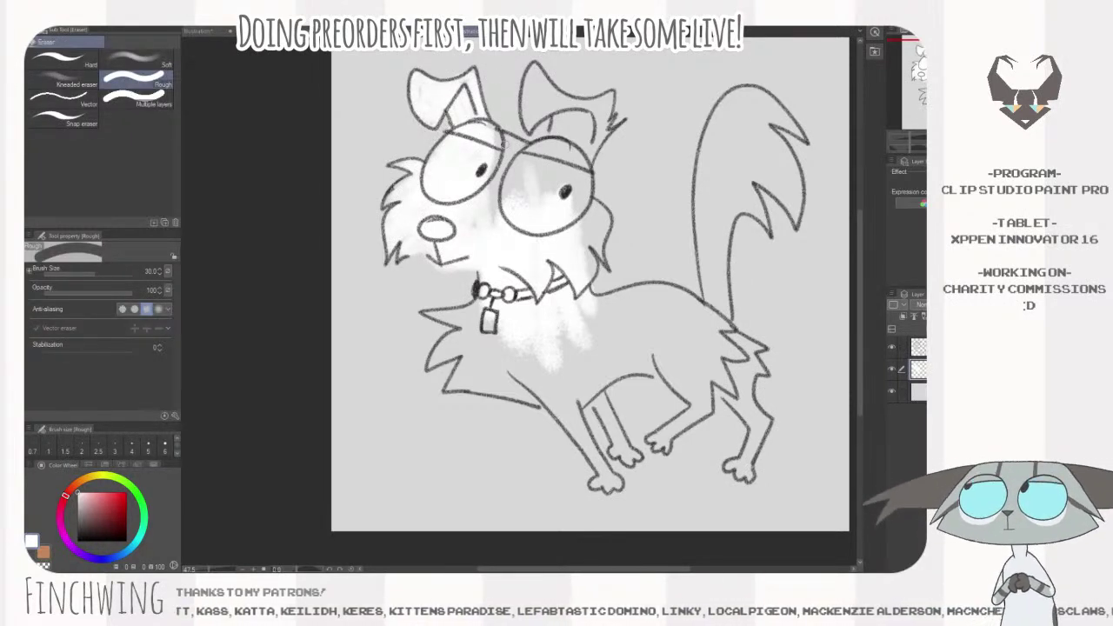
- Paint the right ear white with the Real pencil at size 70, and fill its inner part with Dry Gouache
key("p")
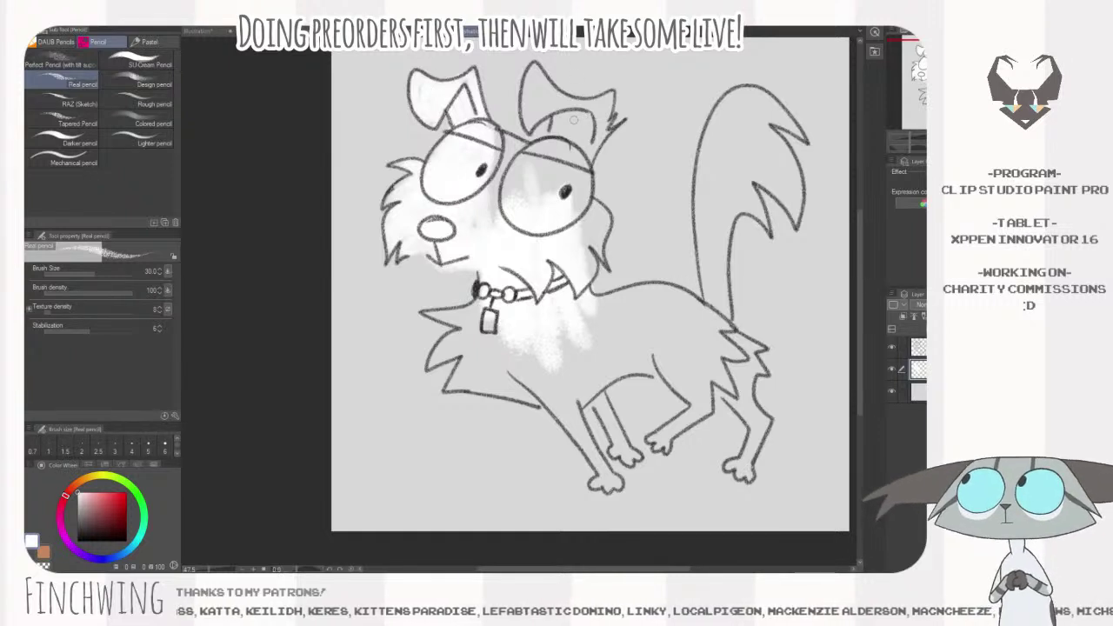
key("bracketright")
key("bracketright")
key("bracketright")
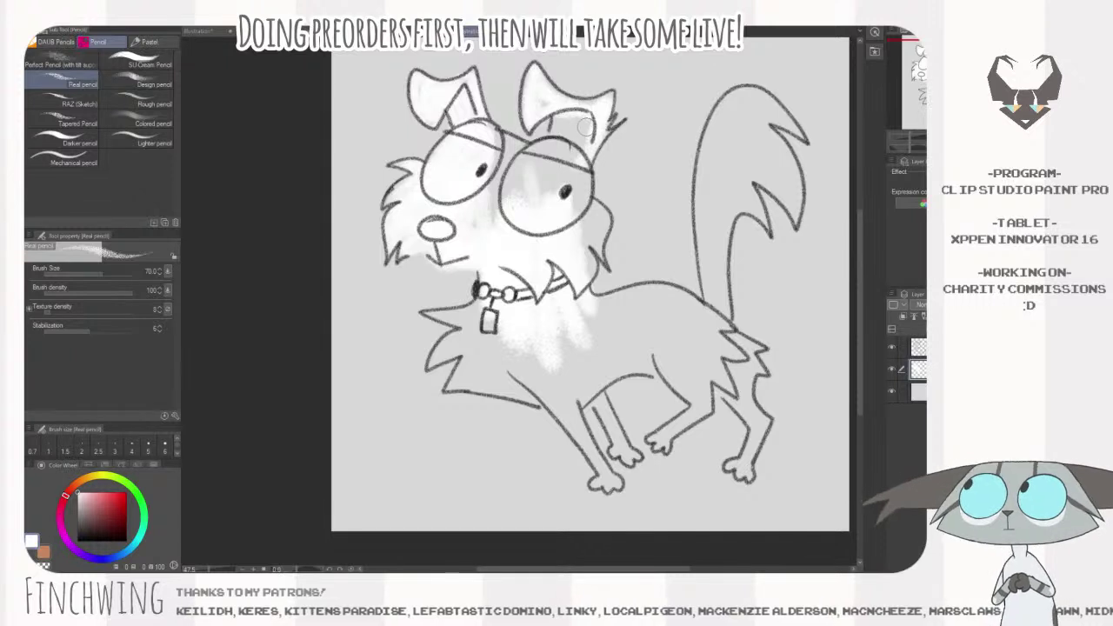
key("b")
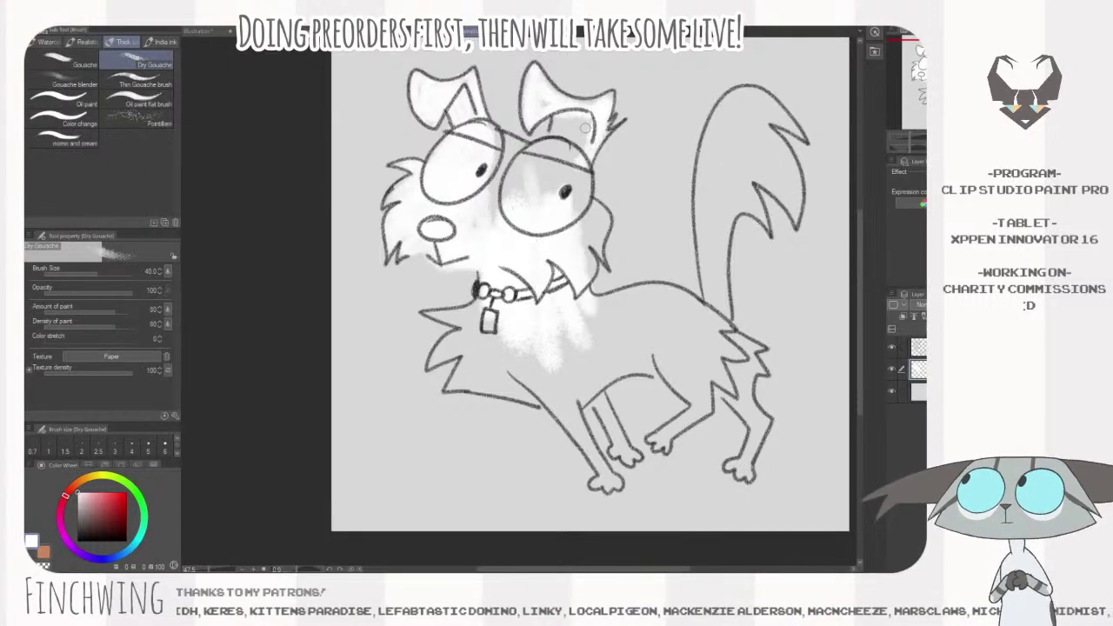
mouse_move(574, 128)
left_mouse_down()
mouse_move(560, 137)
mouse_move(581, 116)
left_mouse_up()
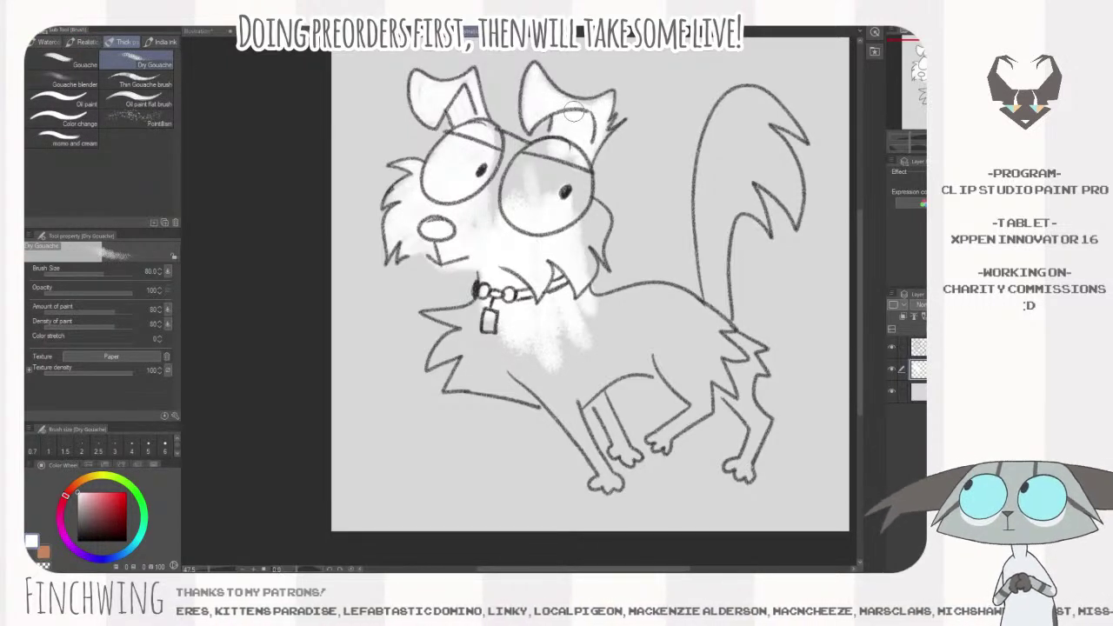
- Fill the right eye and the area around it with white using a larger Dry Gouache brush
key("bracketright")
key("bracketright")
key("bracketright")
mouse_move(502, 172)
left_mouse_down()
mouse_move(512, 224)
mouse_move(554, 147)
mouse_move(542, 153)
mouse_move(588, 183)
mouse_move(579, 193)
mouse_move(597, 244)
mouse_move(599, 221)
mouse_move(584, 276)
mouse_move(580, 238)
left_mouse_up()
- Paint the chest fur and the lower chest edge white with a smaller brush
key("bracketleft")
key("bracketleft")
key("bracketleft")
key("bracketleft")
key("bracketleft")
mouse_move(462, 316)
left_mouse_down()
mouse_move(478, 317)
mouse_move(439, 356)
mouse_move(484, 348)
mouse_move(458, 382)
mouse_move(569, 398)
left_mouse_up()
- Paint the shoulder, the front of the body and both front legs white, reducing the brush size to 50 for the legs
key("bracketright")
key("bracketright")
key("bracketright")
key("bracketright")
key("bracketright")
mouse_move(505, 333)
left_mouse_down()
mouse_move(564, 364)
mouse_move(565, 404)
mouse_move(606, 480)
mouse_move(565, 390)
mouse_move(618, 367)
mouse_move(648, 326)
mouse_move(608, 426)
mouse_move(628, 457)
left_mouse_up()
key("bracketleft")
key("bracketleft")
key("bracketleft")
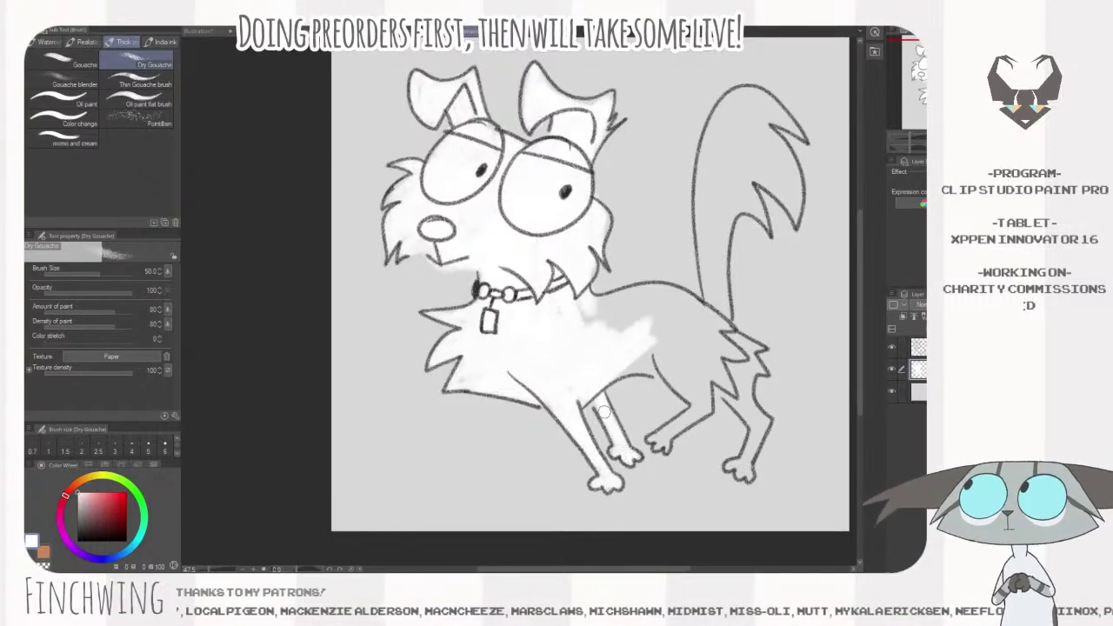
- Paint the back, the belly and the near hind leg with its paw white
key("bracketright")
key("bracketright")
mouse_move(569, 304)
left_mouse_down()
mouse_move(666, 295)
mouse_move(569, 329)
mouse_move(658, 317)
mouse_move(709, 369)
mouse_move(679, 385)
mouse_move(703, 403)
left_mouse_up()
key("bracketleft")
key("bracketleft")
mouse_move(664, 434)
left_mouse_down()
mouse_move(664, 445)
mouse_move(700, 408)
left_mouse_up()
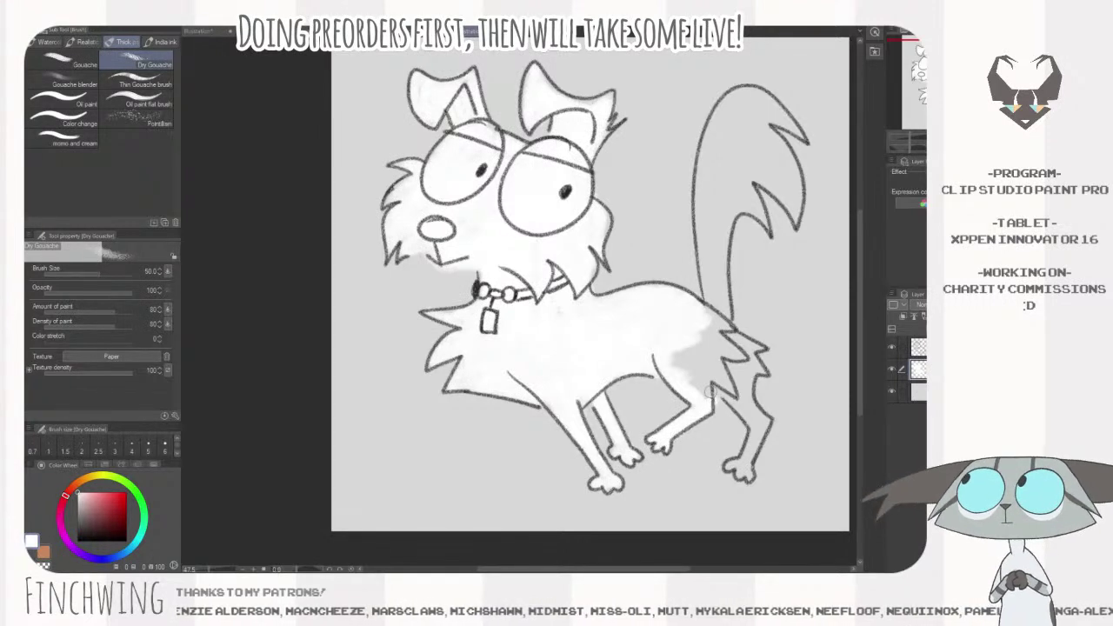
- Fill the remaining grey area of the rump and thigh with white Dry Gouache
key("e")
key("p")
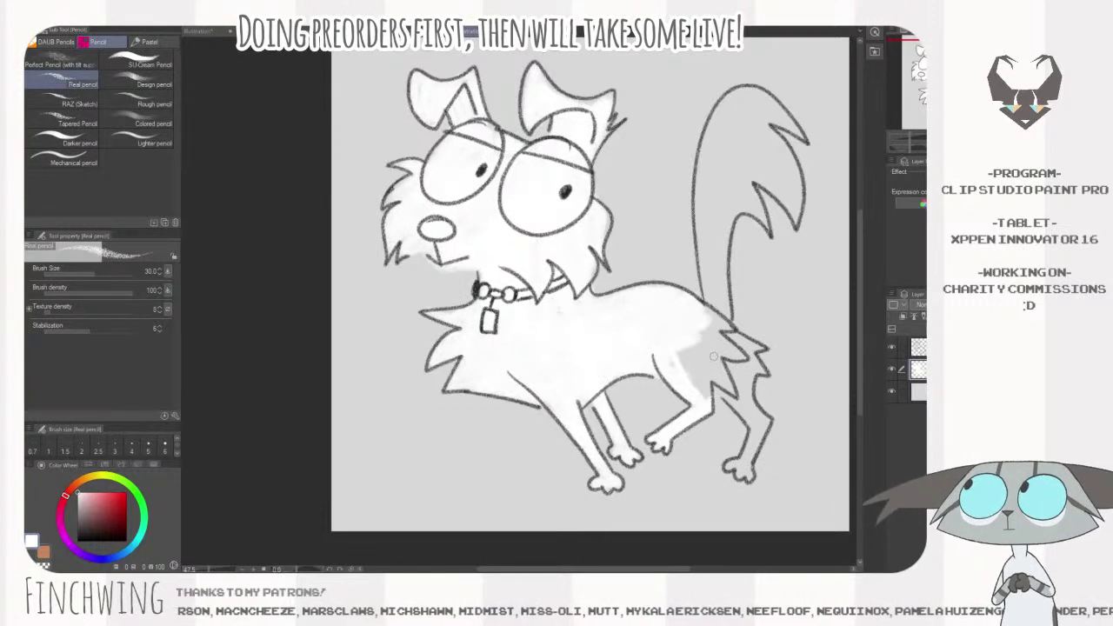
key("b")
mouse_move(711, 360)
left_mouse_down()
mouse_move(694, 393)
mouse_move(675, 350)
mouse_move(727, 382)
mouse_move(713, 315)
mouse_move(746, 357)
mouse_move(746, 341)
mouse_move(744, 405)
mouse_move(742, 374)
mouse_move(709, 357)
left_mouse_up()
- Paint the far hind leg and its paw white with a smaller brush
key("[")
key("[")
mouse_move(754, 433)
left_mouse_down()
mouse_move(735, 466)
mouse_move(760, 414)
left_mouse_up()
left_click_drag(737, 465, 746, 474)
- Fill the bushy tail and its pointed tufts with white, adjusting the brush size to fit the outline
key("bracketright")
key("bracketright")
key("bracketright")
mouse_move(708, 270)
left_mouse_down()
mouse_move(723, 305)
mouse_move(720, 242)
mouse_move(705, 236)
mouse_move(737, 127)
mouse_move(779, 96)
mouse_move(784, 122)
mouse_move(731, 101)
mouse_move(772, 109)
mouse_move(733, 117)
mouse_move(775, 115)
mouse_move(767, 151)
left_mouse_up()
key("bracketleft")
key("bracketleft")
mouse_move(755, 167)
left_mouse_down()
mouse_move(795, 192)
mouse_move(761, 126)
mouse_move(770, 166)
mouse_move(762, 125)
mouse_move(739, 136)
mouse_move(751, 129)
mouse_move(772, 171)
left_mouse_up()
key("bracketright")
key("bracketright")
mouse_move(760, 117)
left_mouse_down()
mouse_move(739, 147)
mouse_move(759, 215)
mouse_move(738, 201)
mouse_move(720, 228)
mouse_move(752, 153)
mouse_move(744, 129)
mouse_move(711, 211)
mouse_move(750, 103)
mouse_move(731, 155)
mouse_move(702, 179)
mouse_move(721, 114)
mouse_move(746, 198)
left_mouse_up()
- Touch up the white fill of the right ear with Dry Gouache at size 60, and return to the Real pencil
key("bracketleft")
mouse_move(587, 110)
left_mouse_down()
mouse_move(600, 101)
mouse_move(565, 96)
mouse_move(546, 70)
mouse_move(570, 108)
left_mouse_up()
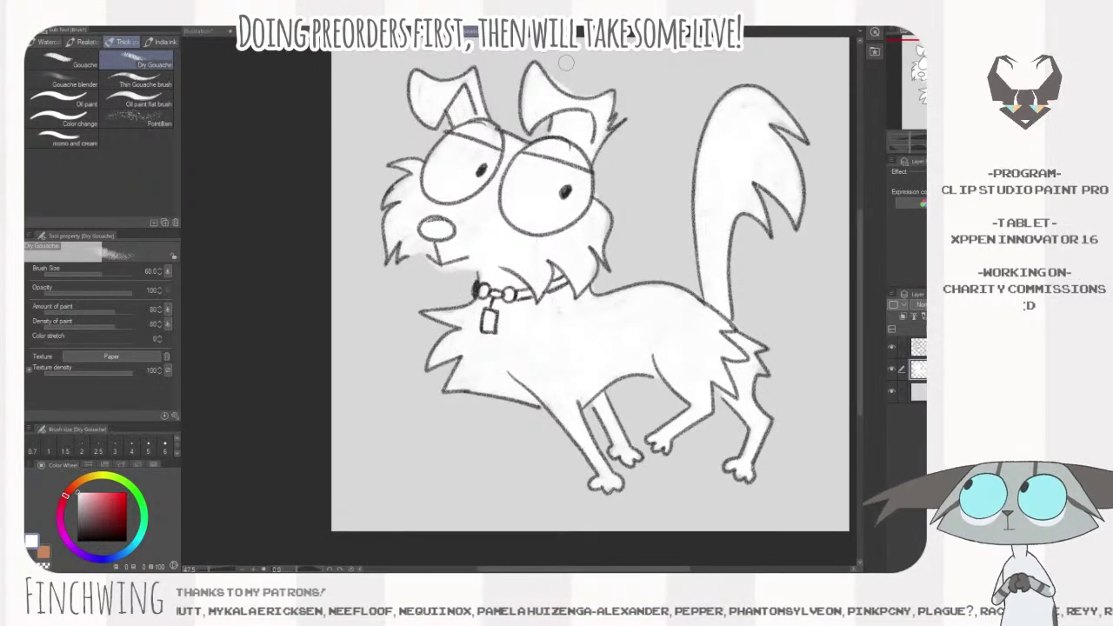
key("e")
key("b")
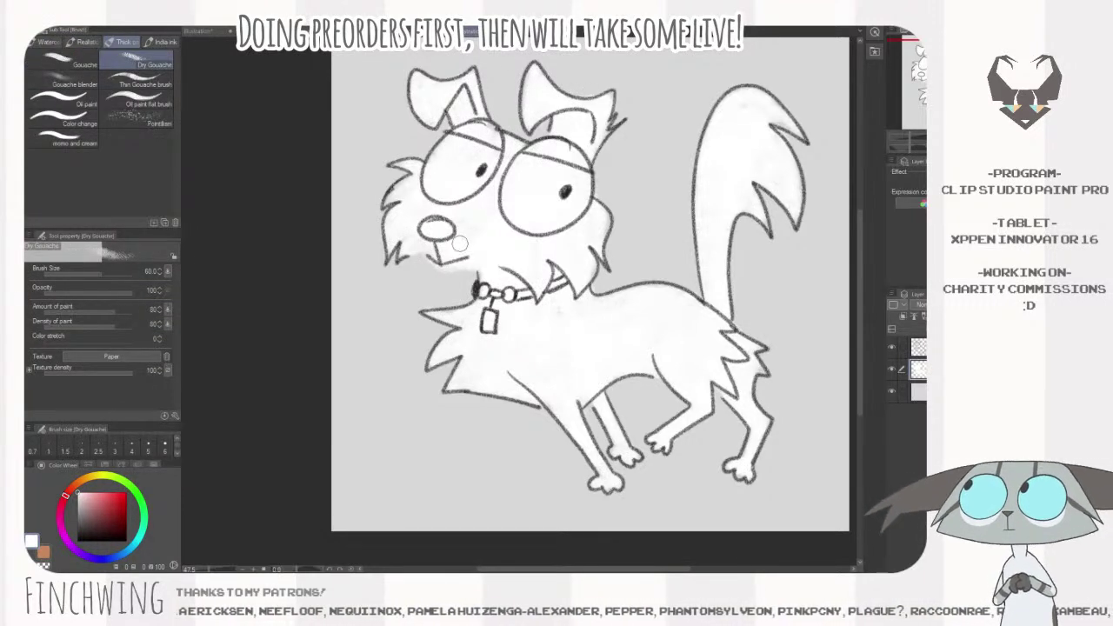
key("e")
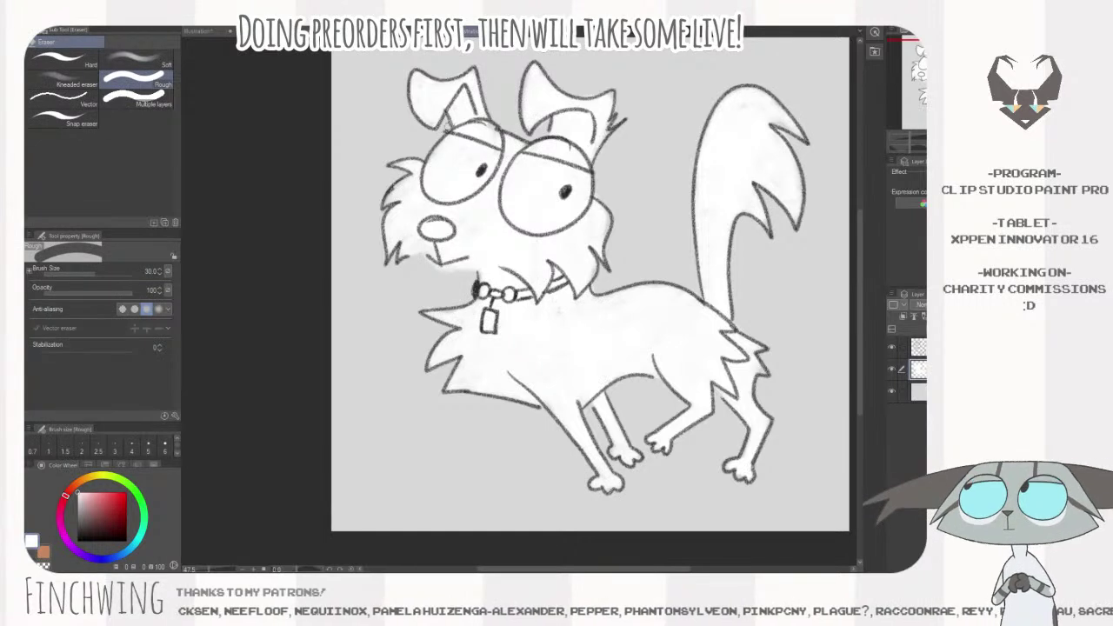
key("p")
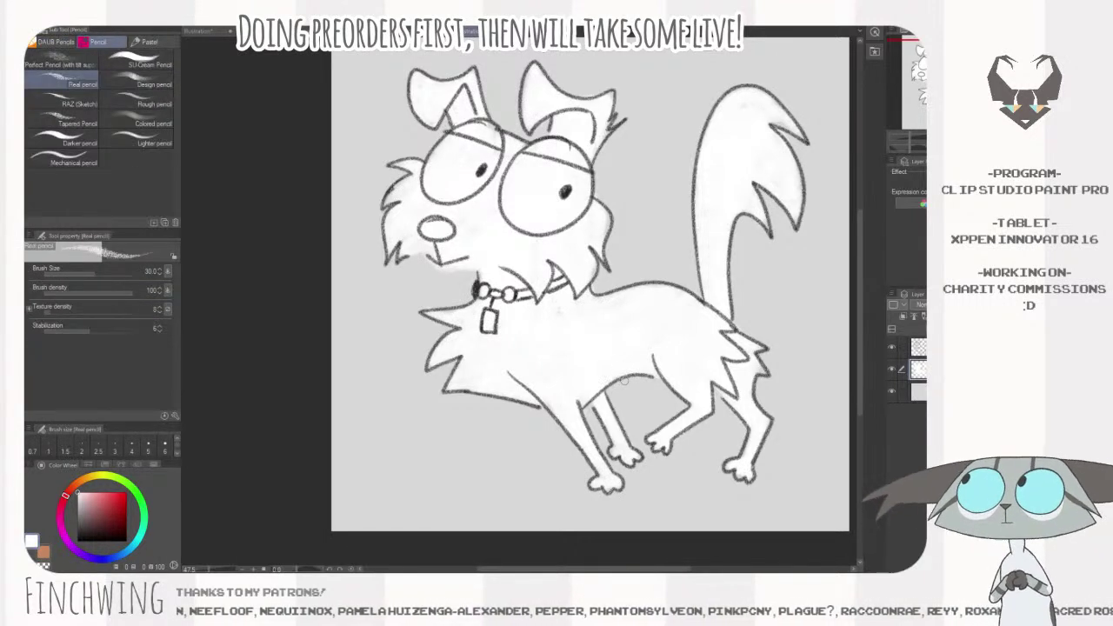
- Paint the dog's collar strap near-black with Dry Gouache at size 25, using a colour from the reference
key("b")
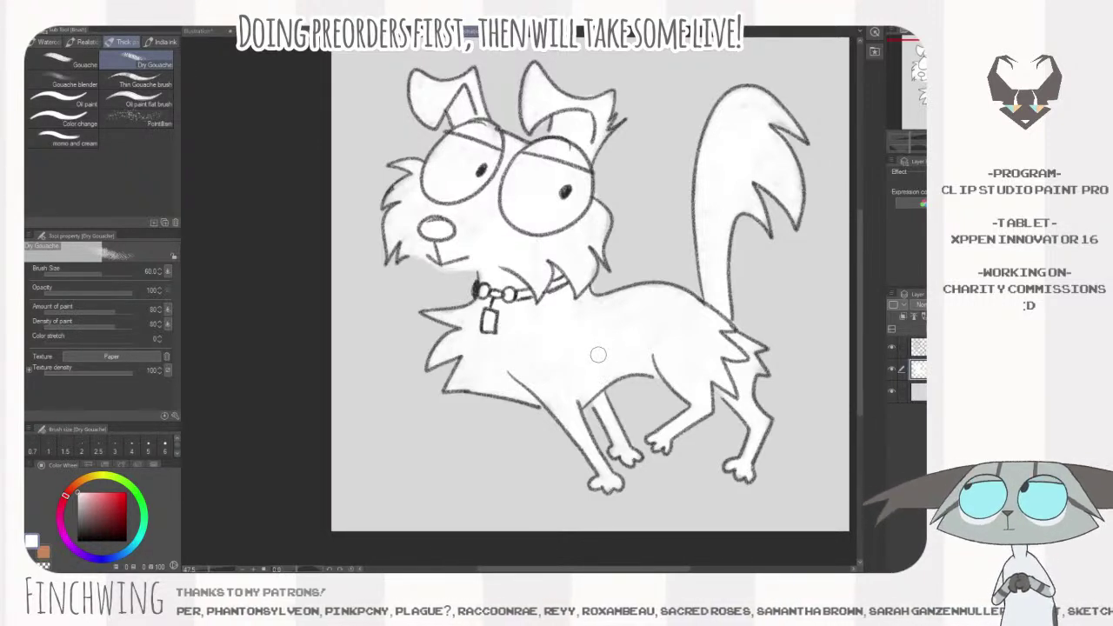
left_click_drag(617, 373, 650, 366)
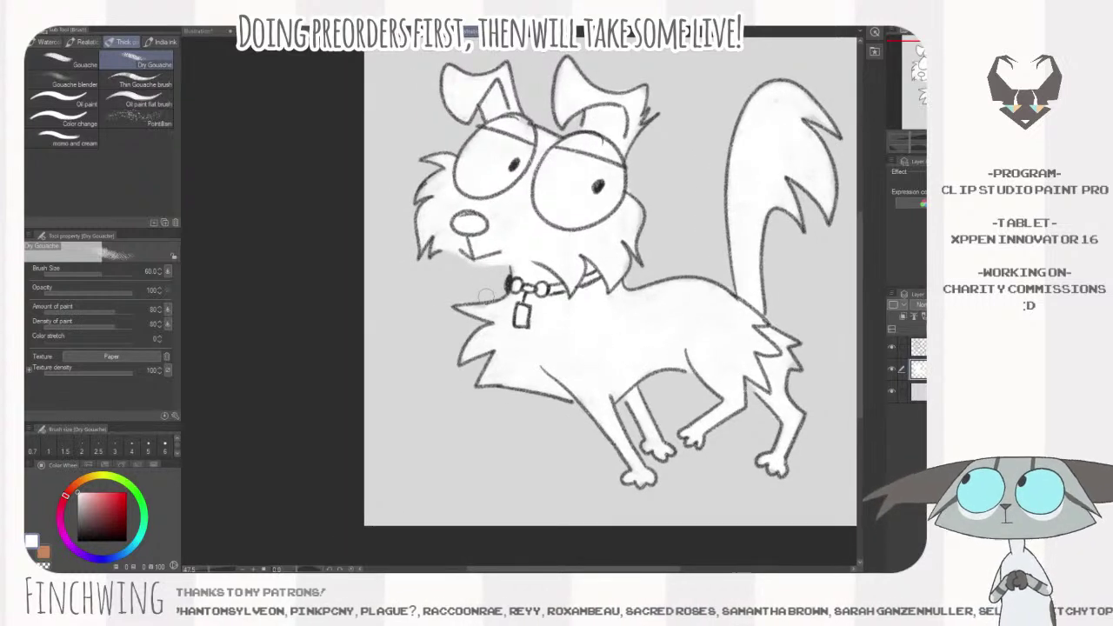
left_click(202, 32)
key("bracketleft")
key("bracketleft")
key("bracketleft")
key("bracketleft")
left_click_drag(548, 293, 598, 276)
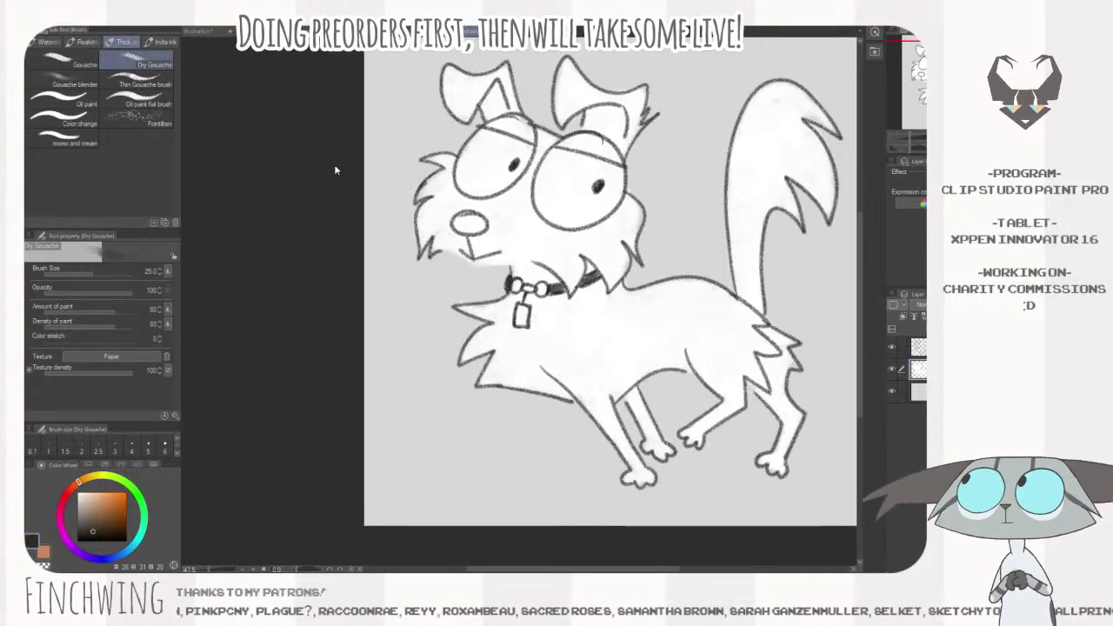
- Fill the hanging collar tag with grey sampled from the reference image
left_click(202, 31)
left_click(522, 291, "alt")
left_click(470, 32)
mouse_move(519, 308)
left_mouse_down()
mouse_move(521, 320)
mouse_move(518, 307)
left_mouse_up()
- Add small pink, purple and light blue accents to the collar tag
left_click(202, 31)
left_click(522, 261, "alt")
left_click(470, 32)
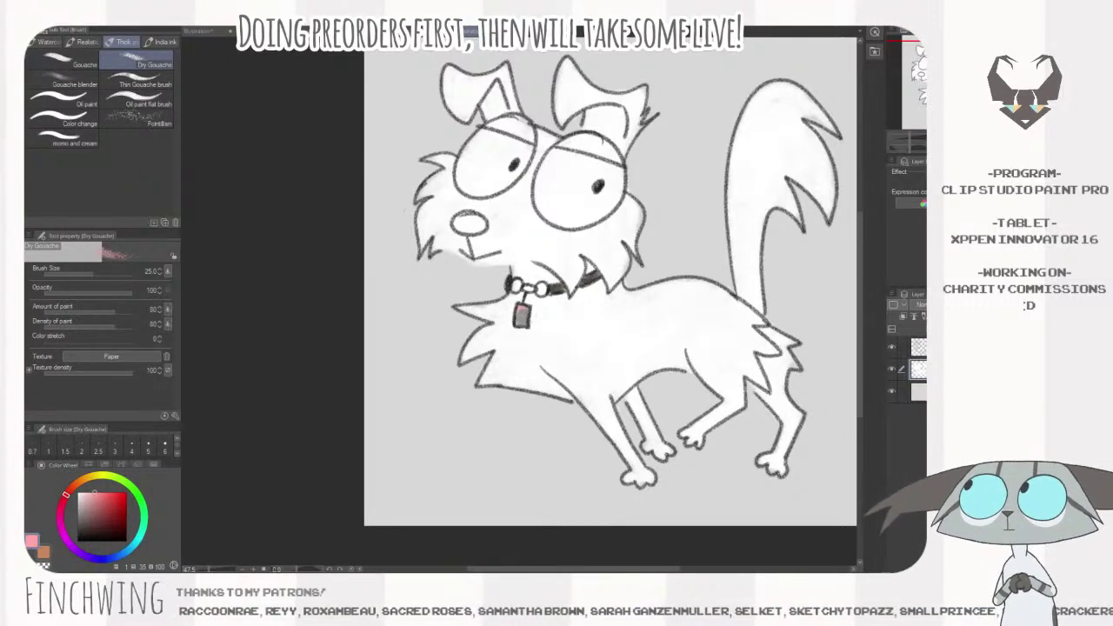
left_click(356, 161, "alt")
key("ctrl+shift+n")
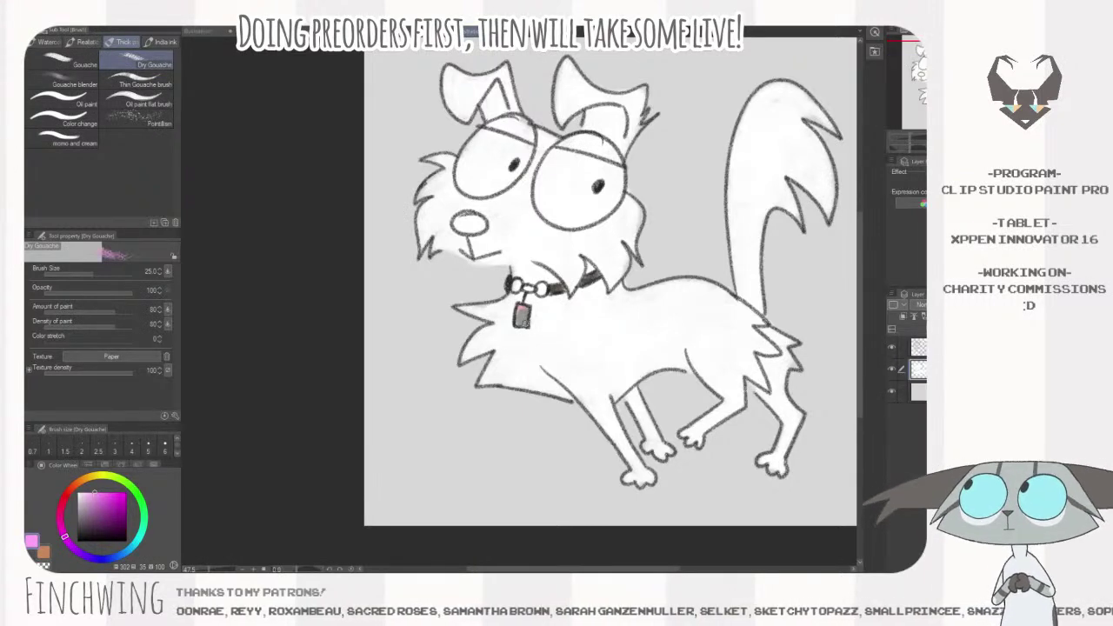
left_click_drag(525, 323, 527, 321)
left_click(357, 164, "alt")
left_click(526, 323)
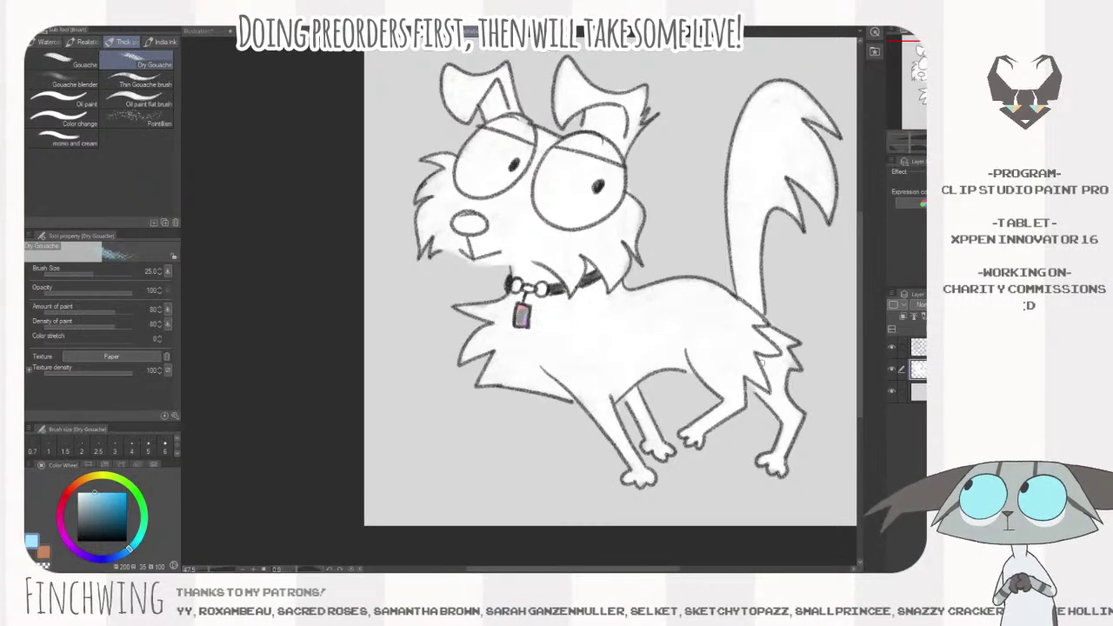
- Sample the reference colours and paint the dog's nose in muted pink tones
left_click_drag(724, 386, 676, 369)
mouse_move(759, 365)
left_mouse_down()
mouse_move(769, 382)
mouse_move(721, 386)
mouse_move(795, 423)
left_mouse_up()
key("ctrl+e")
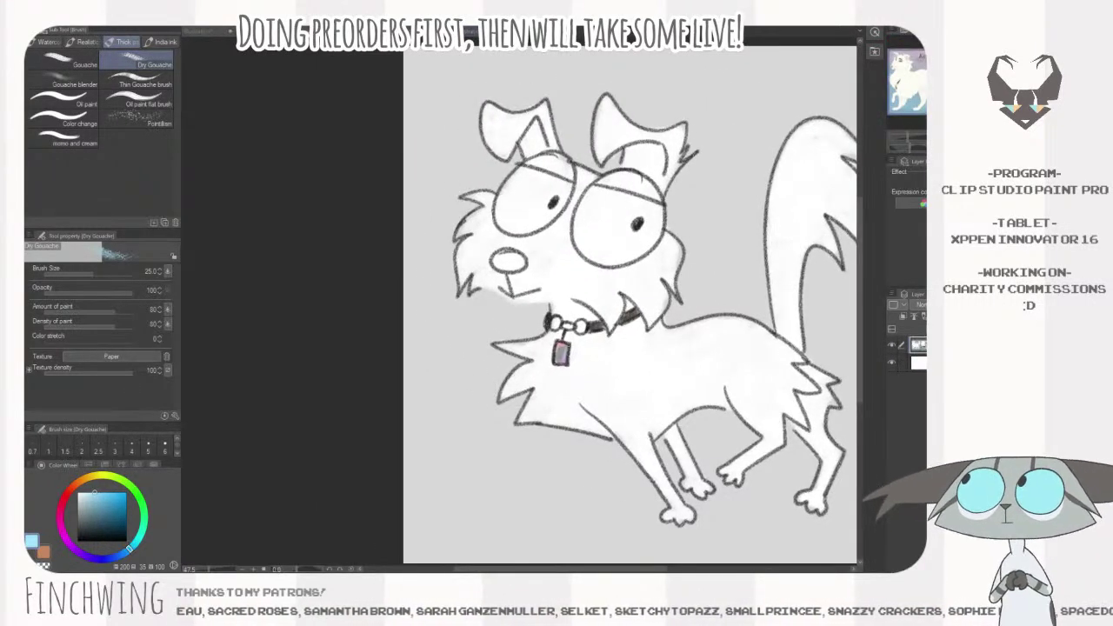
left_click(564, 338, "alt")
left_click(561, 345, "alt")
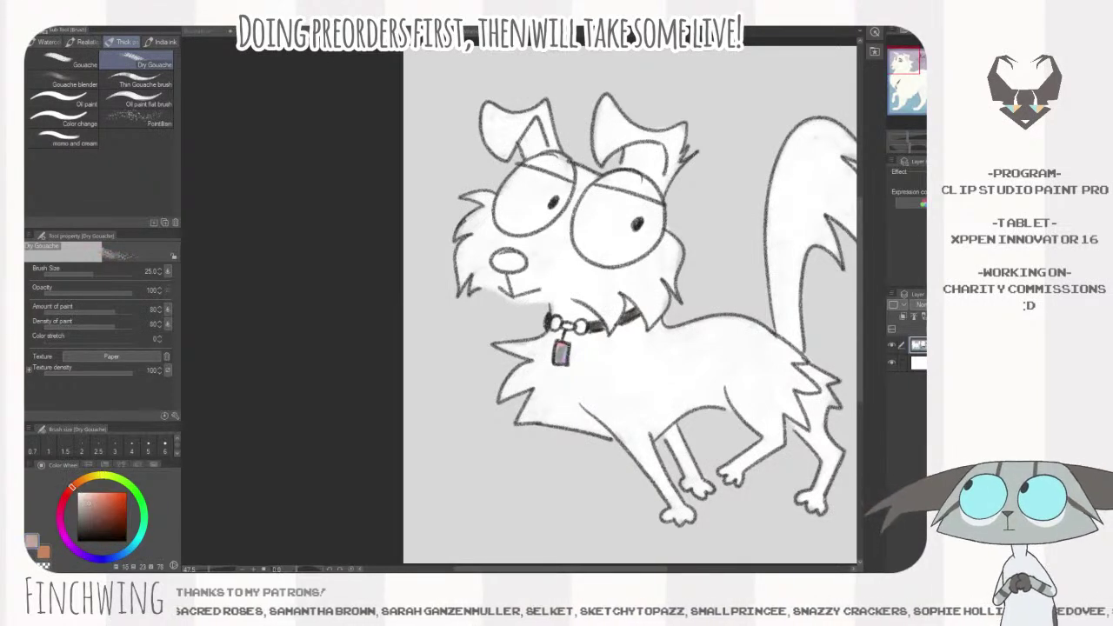
key("ctrl+shift+n")
mouse_move(507, 259)
left_mouse_down()
mouse_move(523, 263)
mouse_move(499, 263)
mouse_move(523, 262)
left_mouse_up()
key("ctrl+e")
key("ctrl+shift+n")
left_click(514, 263, "alt")
left_click_drag(681, 232, 656, 241)
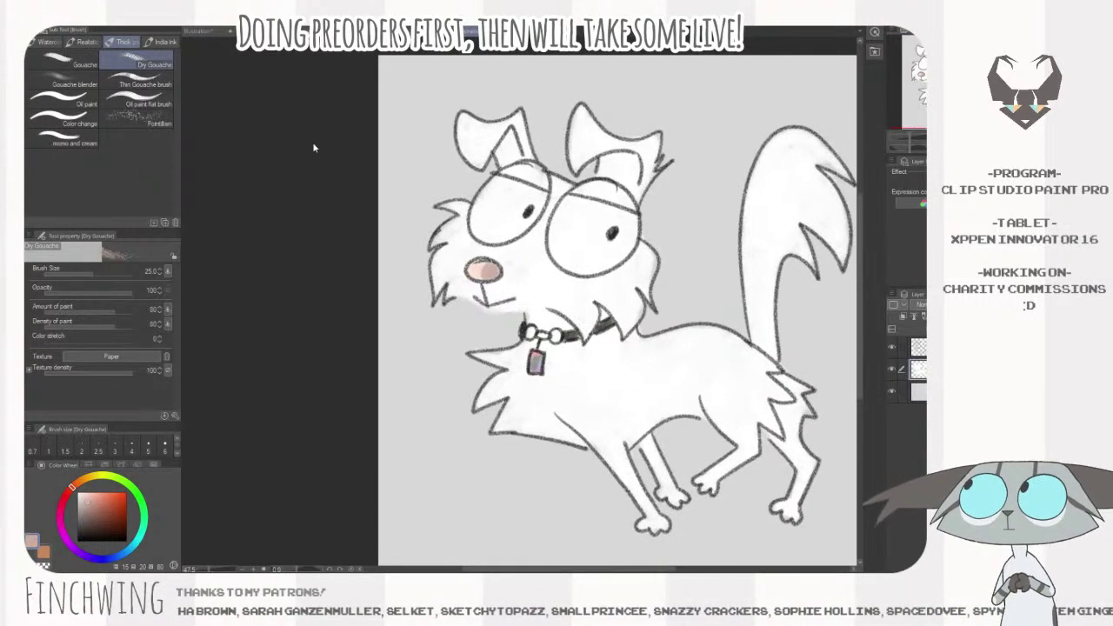
- Fill both inner ears with pale greyish pink, adjusting the brush size to fit each shape
left_click(280, 32)
key("bracketright")
key("bracketright")
key("bracketright")
mouse_move(593, 167)
left_mouse_down()
mouse_move(627, 182)
mouse_move(621, 158)
mouse_move(633, 166)
mouse_move(632, 188)
mouse_move(599, 165)
left_mouse_up()
key("bracketleft")
key("bracketleft")
mouse_move(509, 132)
left_mouse_down()
mouse_move(504, 162)
mouse_move(514, 146)
mouse_move(501, 144)
mouse_move(516, 152)
left_mouse_up()
key("bracketright")
key("bracketright")
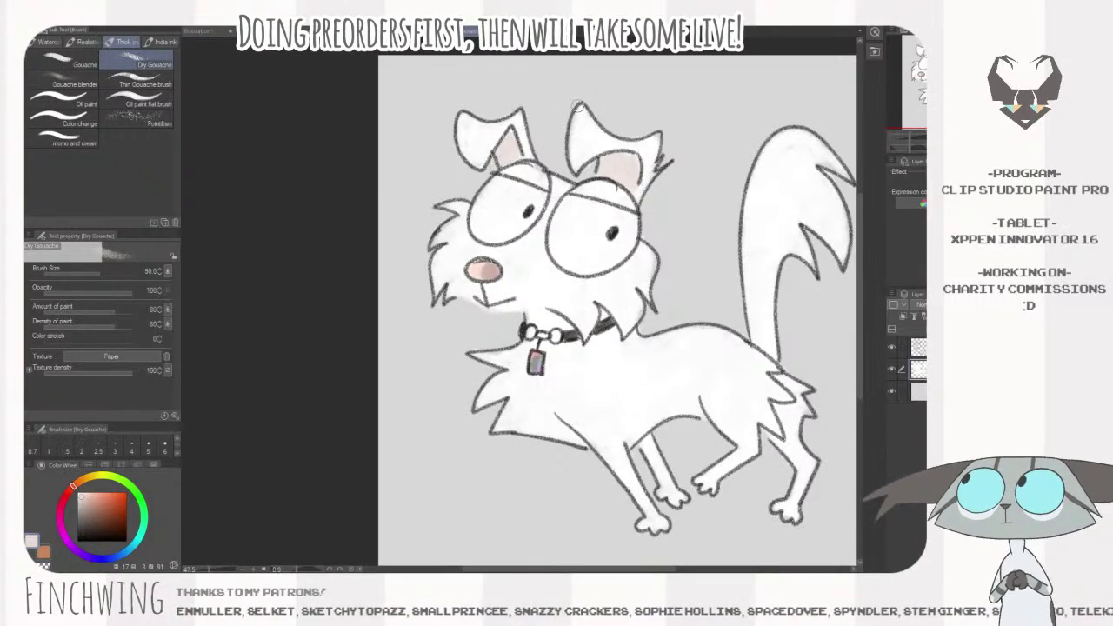
key("e")
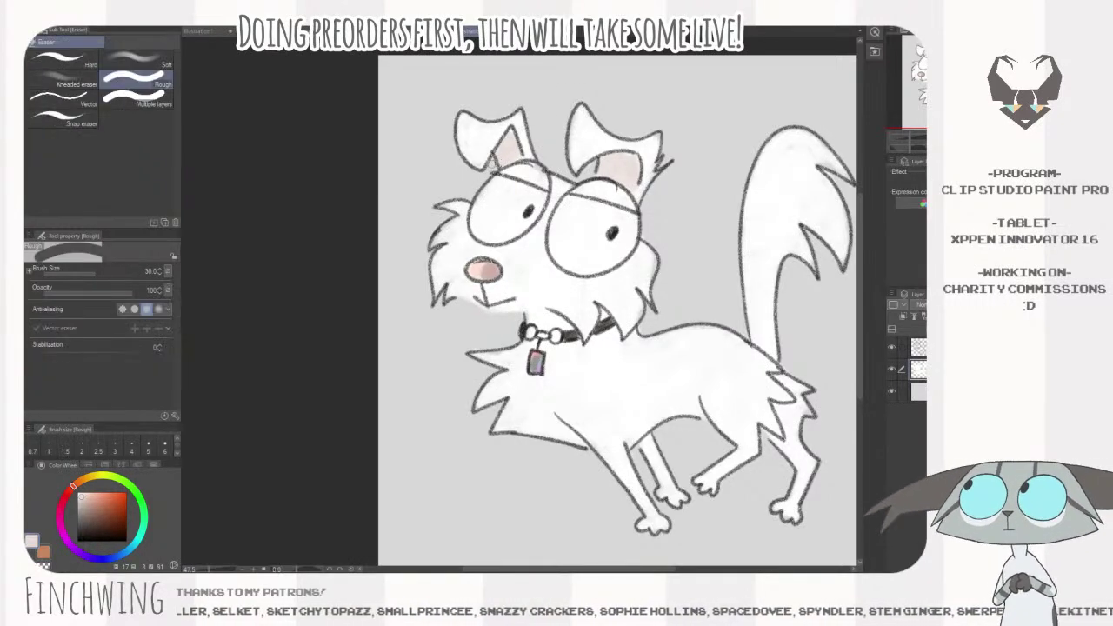
- Colour both upper eyelids light peach with the Real pencil, enlarging it to size 70
key("p")
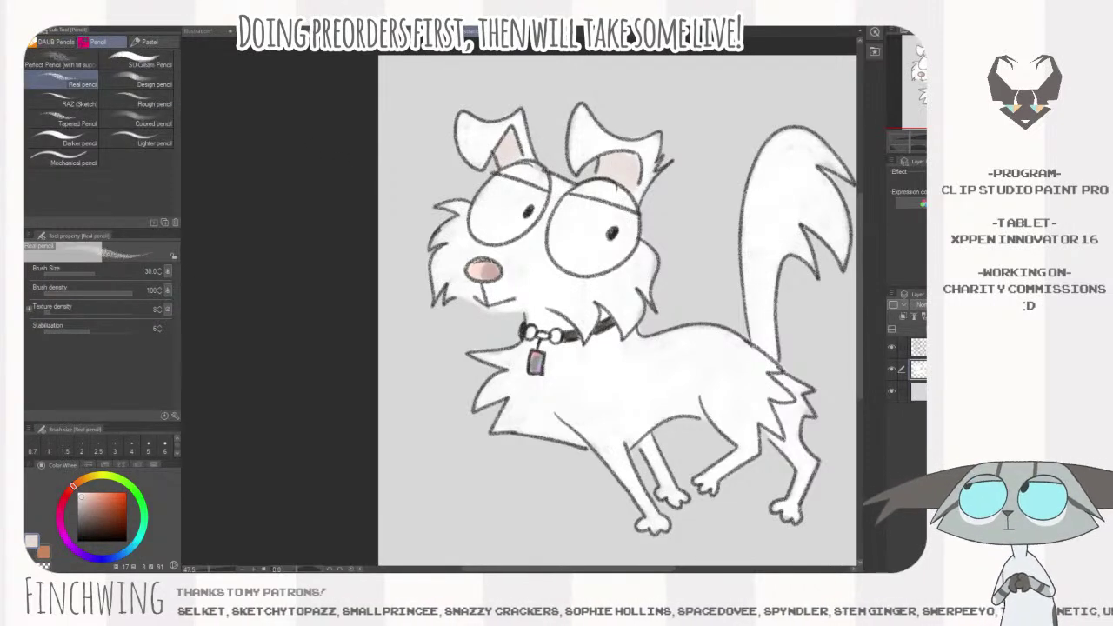
mouse_move(577, 192)
left_mouse_down()
mouse_move(603, 185)
mouse_move(622, 196)
left_mouse_up()
key("bracketright")
key("bracketright")
key("bracketright")
key("bracketright")
mouse_move(539, 178)
left_mouse_down()
mouse_move(518, 176)
mouse_move(542, 179)
left_mouse_up()
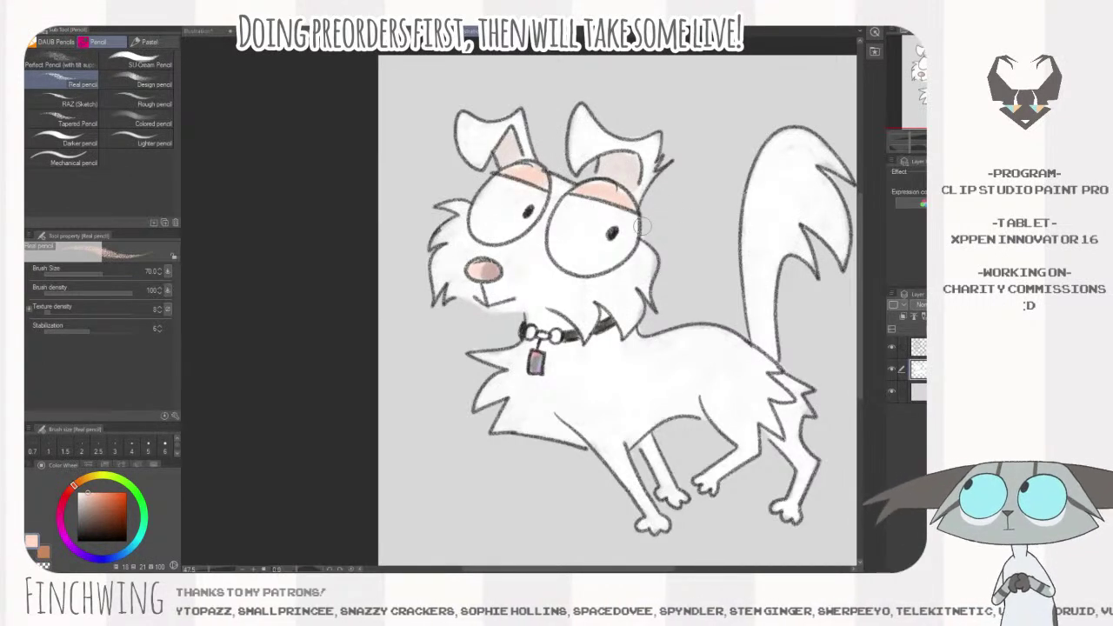
- Sample the eye colour from the reference and fill the larger eye below its lid with brown Dry Gouache at size 60
left_click(287, 32)
left_click(557, 260, "alt")
key("ctrl+shift+n")
mouse_move(584, 239)
left_mouse_down()
mouse_move(605, 233)
mouse_move(565, 230)
mouse_move(585, 207)
mouse_move(577, 219)
left_mouse_up()
key("bracketleft")
key("bracketleft")
key("b")
mouse_move(613, 219)
left_mouse_down()
mouse_move(558, 230)
mouse_move(563, 259)
mouse_move(602, 264)
mouse_move(623, 251)
mouse_move(612, 210)
mouse_move(628, 235)
mouse_move(586, 265)
left_mouse_up()
key("bracketleft")
key("bracketright")
mouse_move(561, 225)
left_mouse_down()
mouse_move(587, 261)
mouse_move(624, 228)
mouse_move(609, 213)
left_mouse_up()
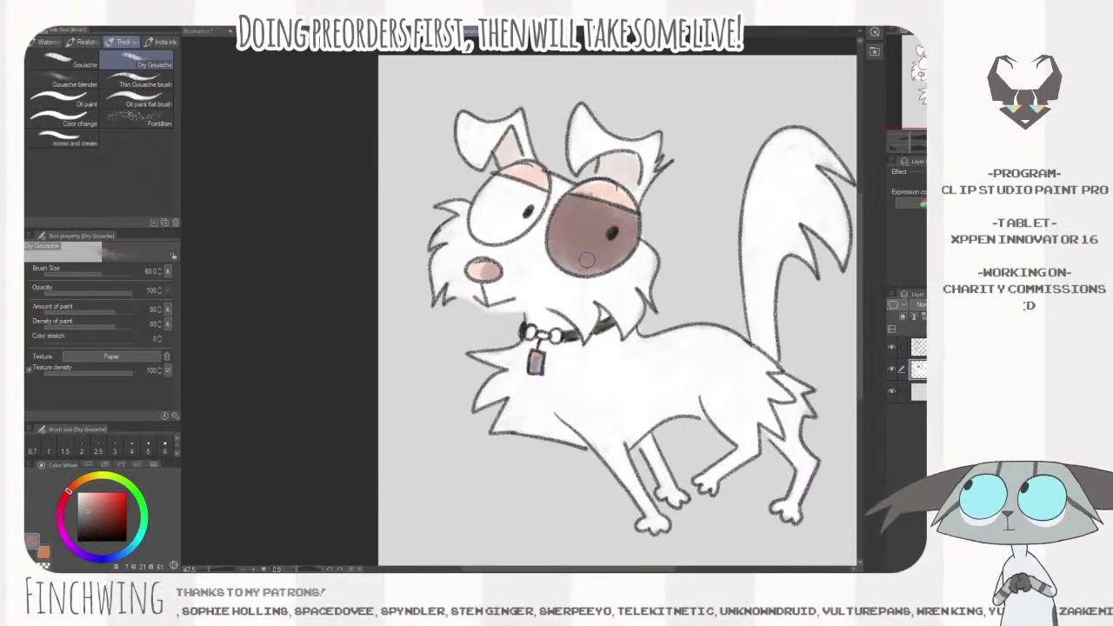
- Fill the smaller eye with the same brown and retouch the eyelids with their peach colour
mouse_move(508, 186)
left_mouse_down()
mouse_move(485, 202)
mouse_move(492, 240)
mouse_move(520, 222)
mouse_move(531, 193)
mouse_move(535, 225)
mouse_move(487, 236)
mouse_move(504, 179)
mouse_move(483, 223)
left_mouse_up()
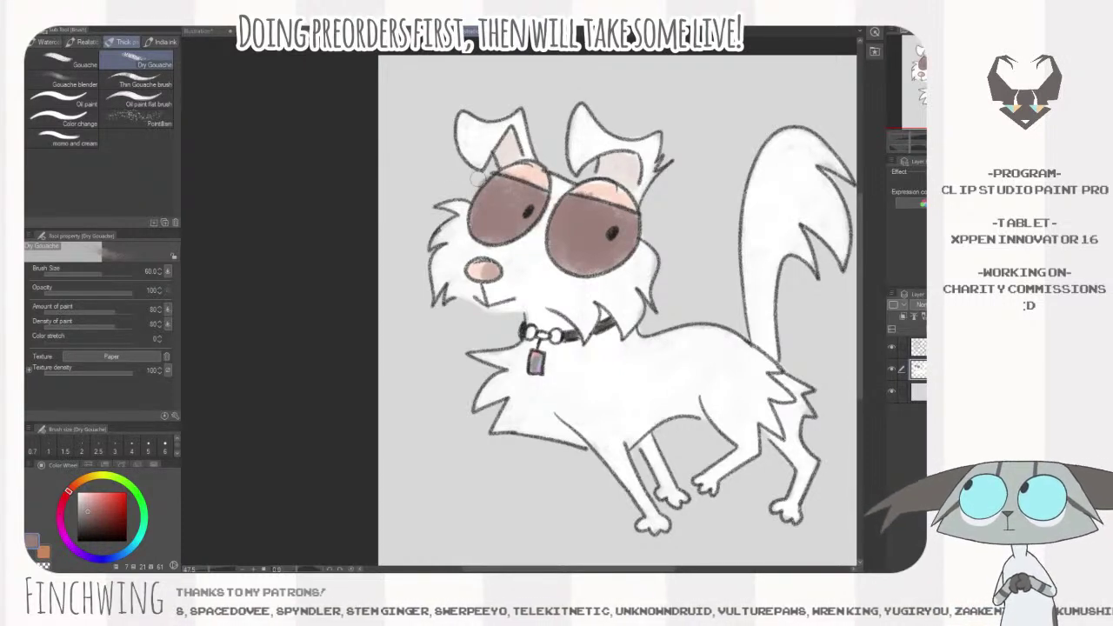
key("e")
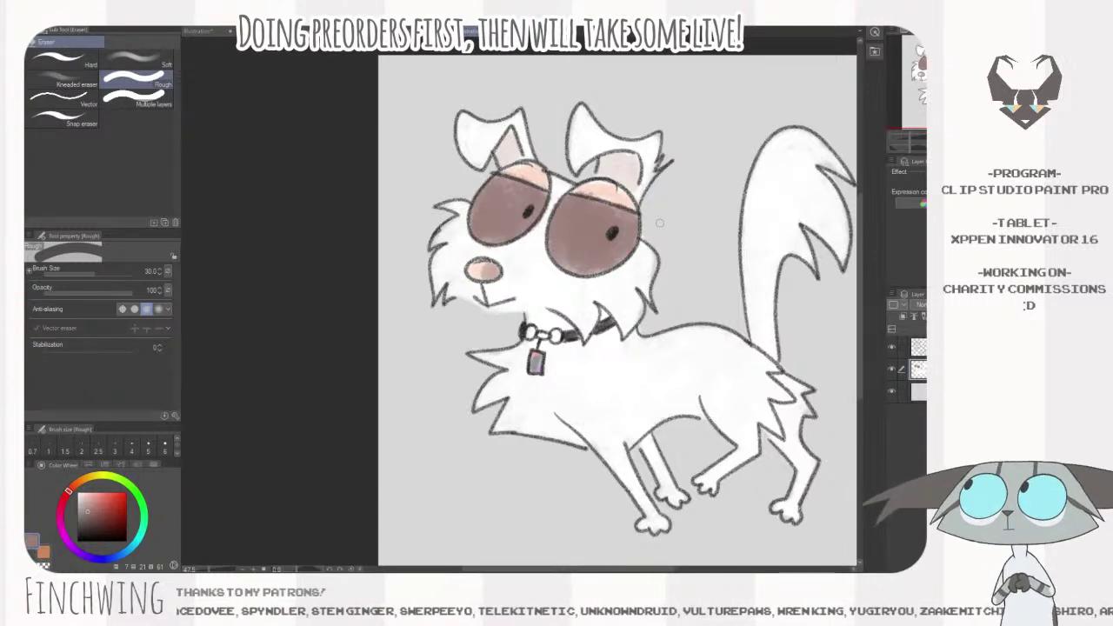
key("p")
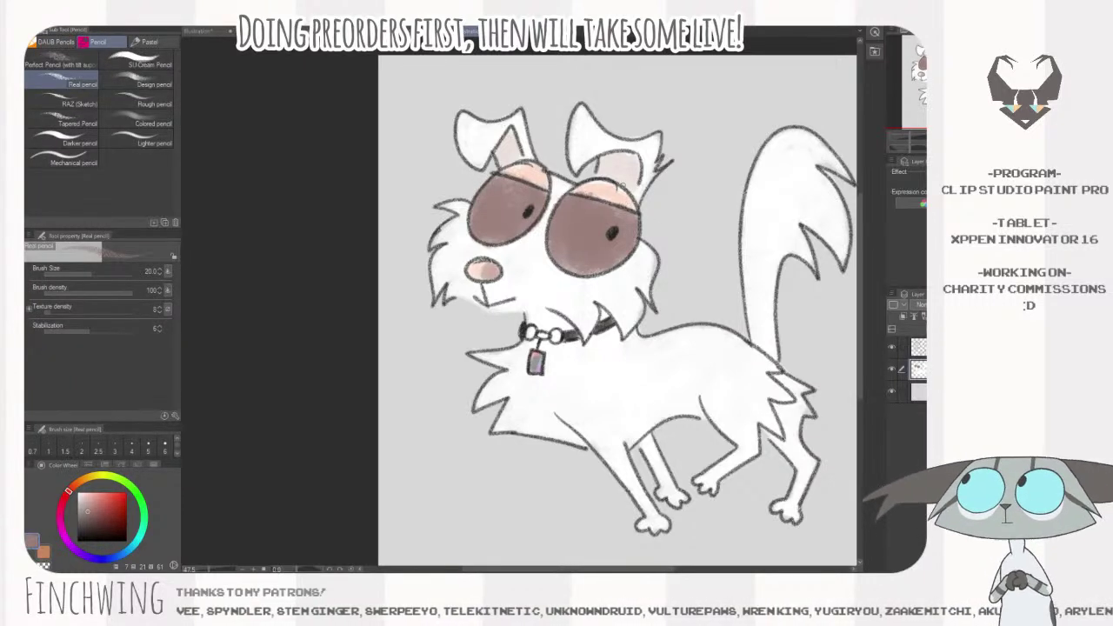
key("b")
left_click(604, 193, "alt")
left_click_drag(539, 179, 528, 175)
- Crop the canvas closer around the dog and hide the grey paper layer
mouse_move(838, 355)
left_mouse_down()
mouse_move(782, 339)
mouse_move(815, 340)
left_mouse_up()
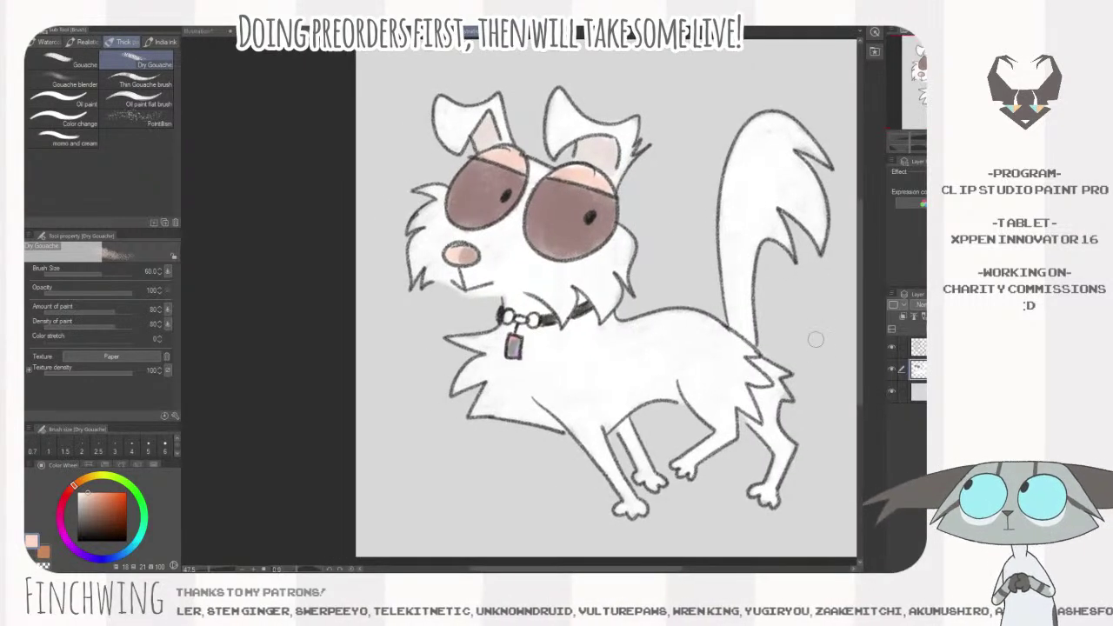
left_click_drag(708, 365, 641, 400)
left_click_drag(680, 441, 641, 430)
left_click(913, 347)
left_click_drag(120, 488, 85, 527)
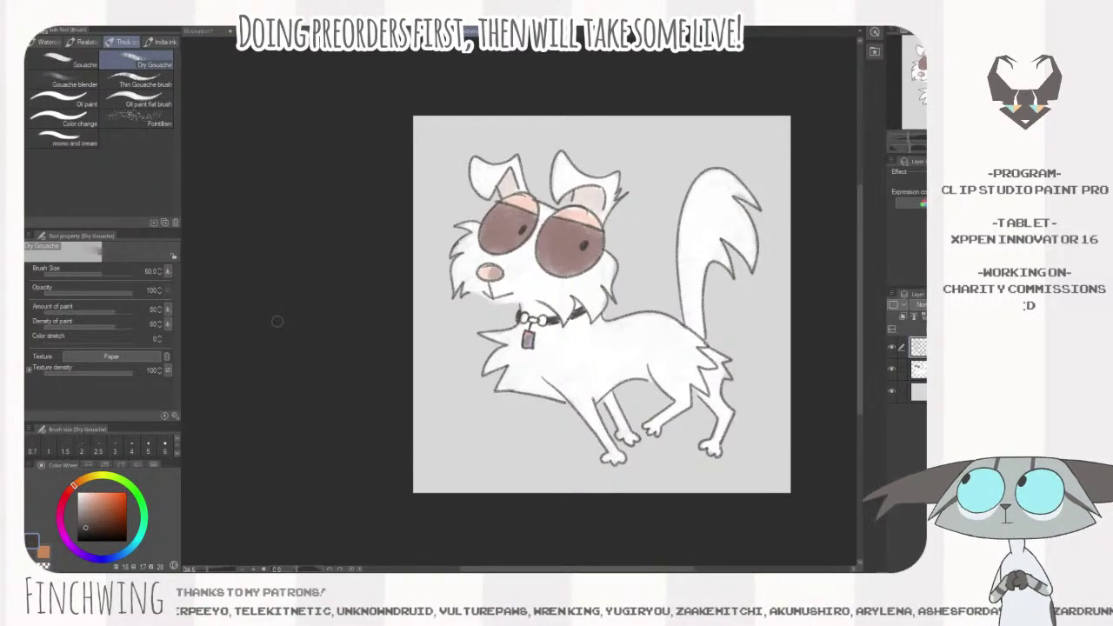
key("ctrl+t")
left_click_drag(413, 115, 431, 131)
left_click_drag(791, 493, 775, 478)
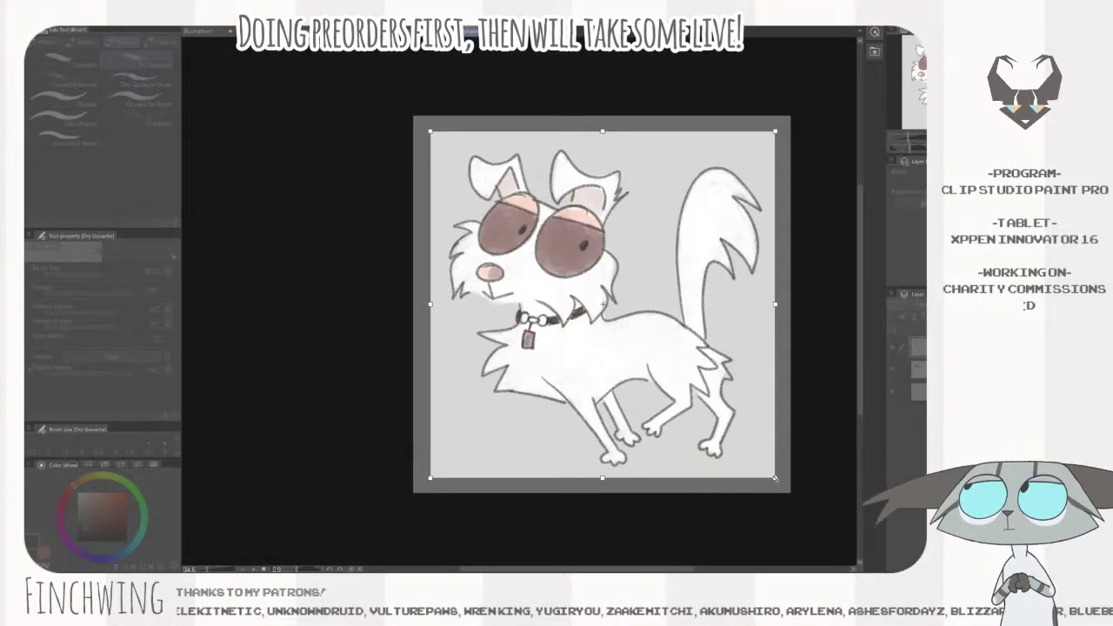
left_click(378, 356)
left_click(892, 392)
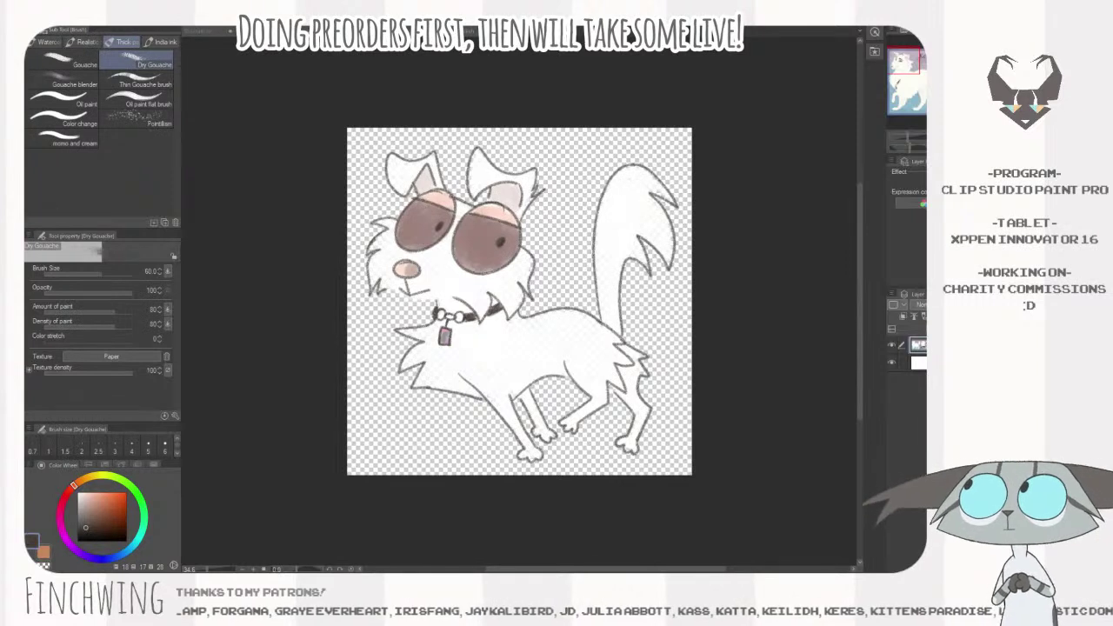
- Switch to a blank grey canvas and set up the Real pencil at size 20 in black
key("ctrl+Tab")
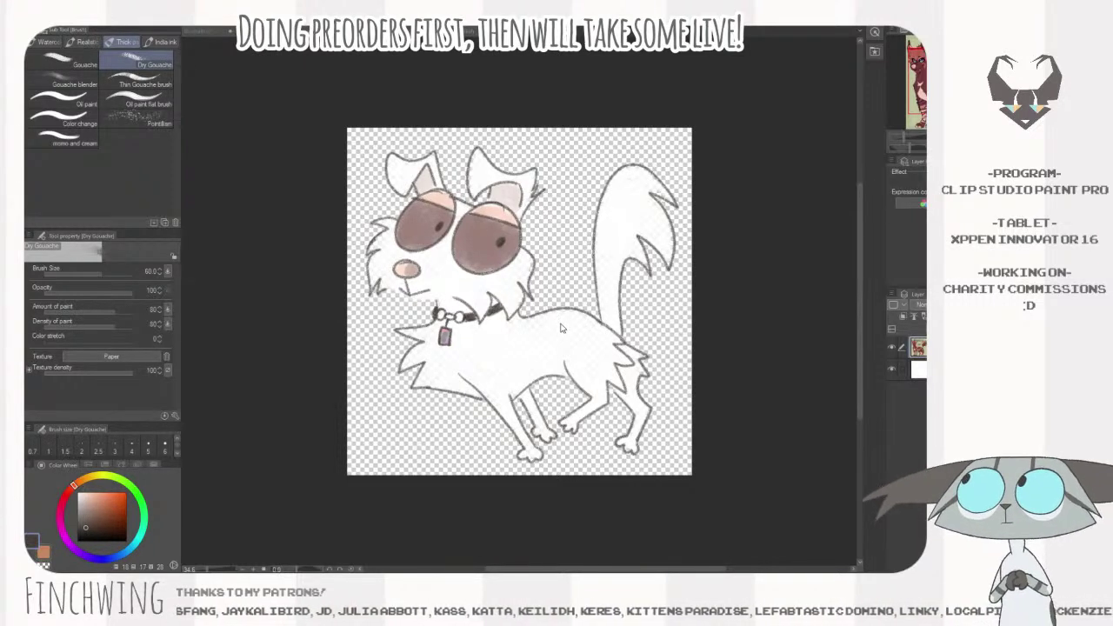
key("ctrl+shift+n")
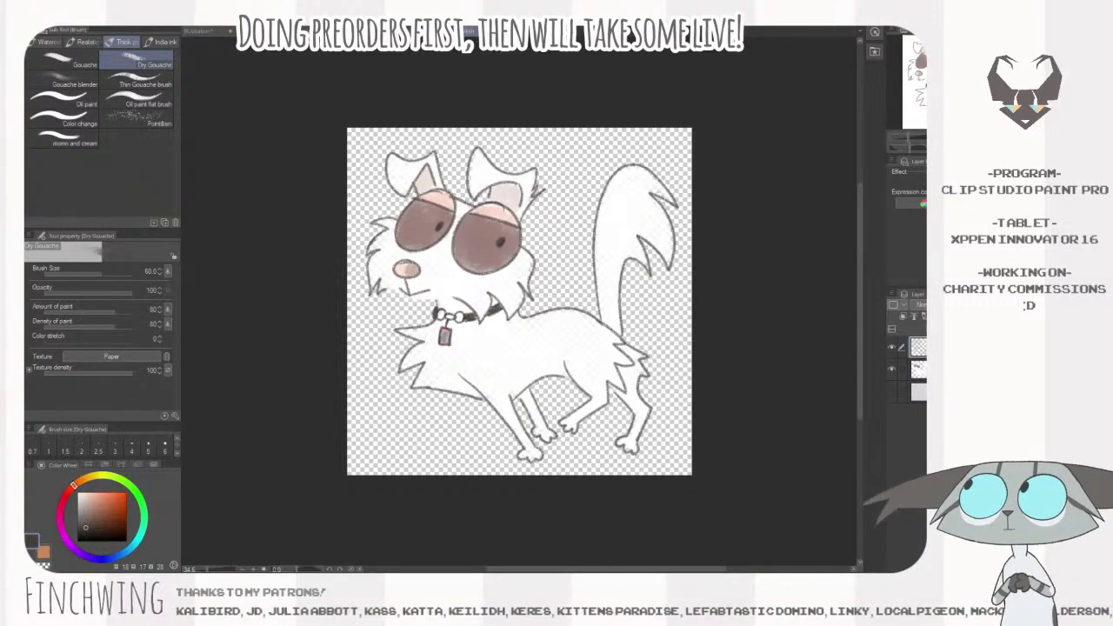
key("ctrl+Tab")
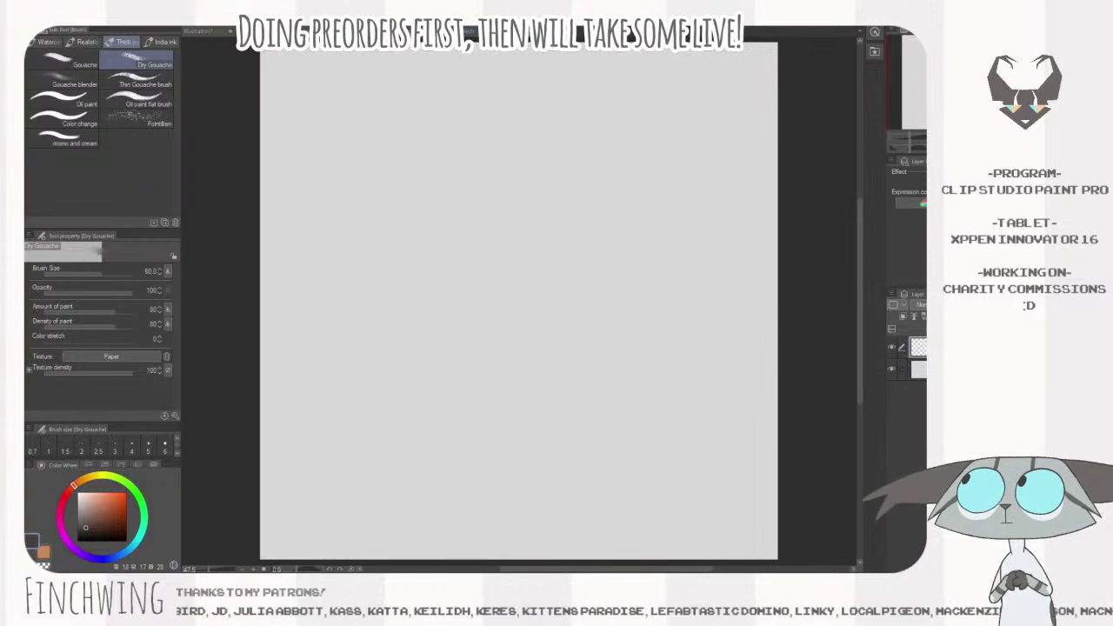
left_click_drag(85, 534, 59, 568)
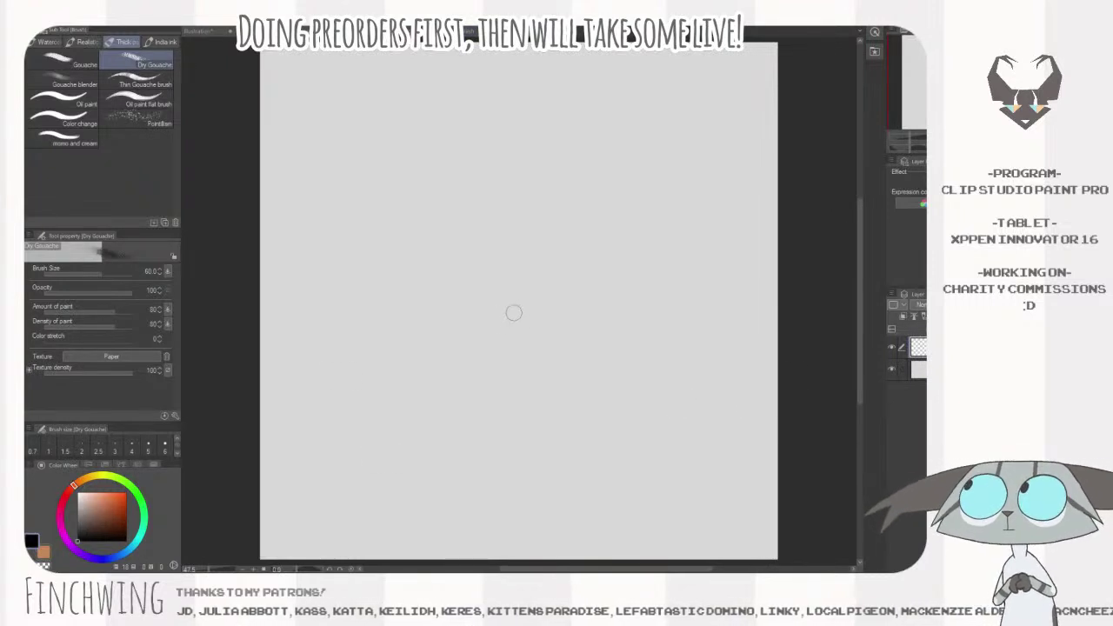
key("p")
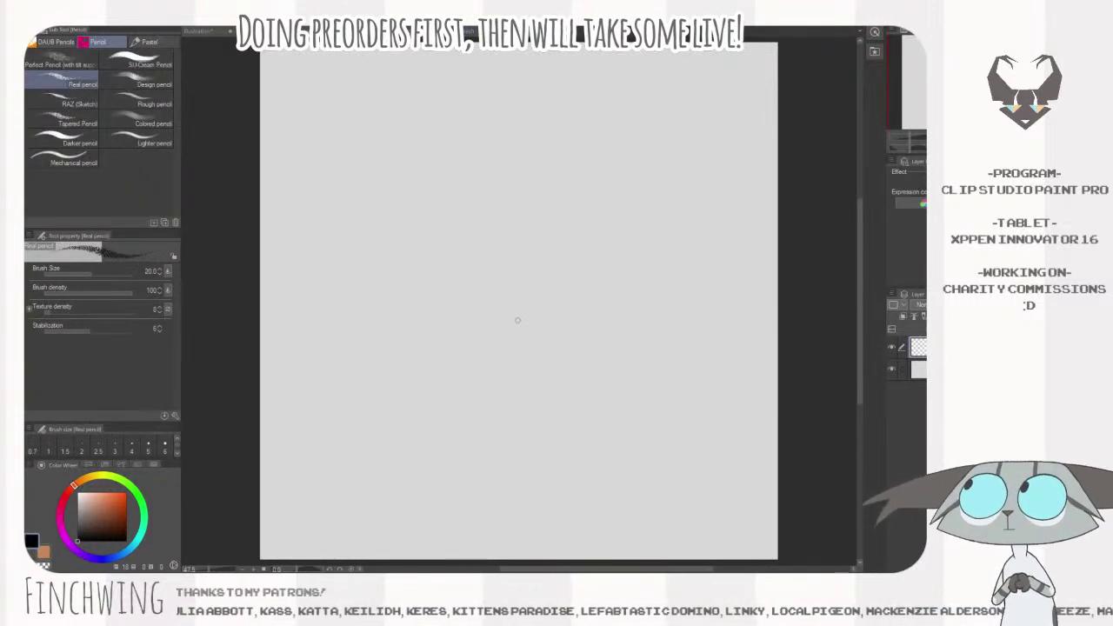
- Sketch two large round eyes side by side, each with a small dark pupil, undoing unsatisfactory strokes
mouse_move(516, 315)
left_mouse_down()
mouse_move(536, 377)
mouse_move(604, 426)
left_mouse_up()
key("ctrl+z")
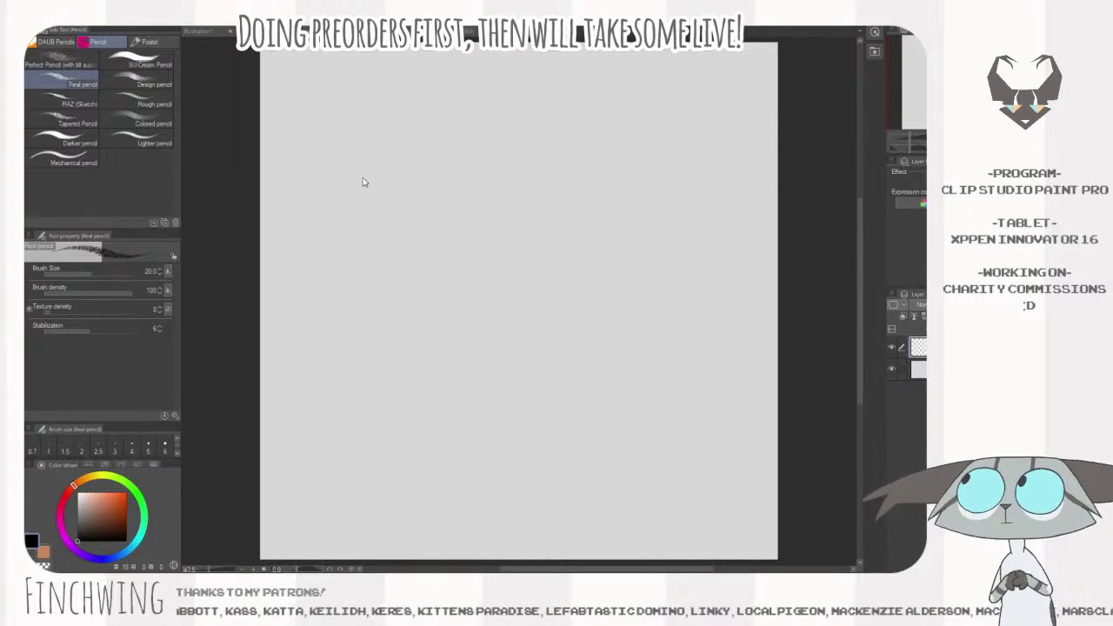
mouse_move(497, 268)
left_mouse_down()
mouse_move(465, 282)
mouse_move(526, 256)
mouse_move(450, 300)
mouse_move(521, 259)
mouse_move(512, 342)
mouse_move(449, 323)
mouse_move(476, 262)
mouse_move(512, 261)
left_mouse_up()
key("ctrl+z")
key("ctrl+z")
key("ctrl+z")
key("ctrl+z")
key("ctrl+z")
left_click_drag(408, 263, 410, 344)
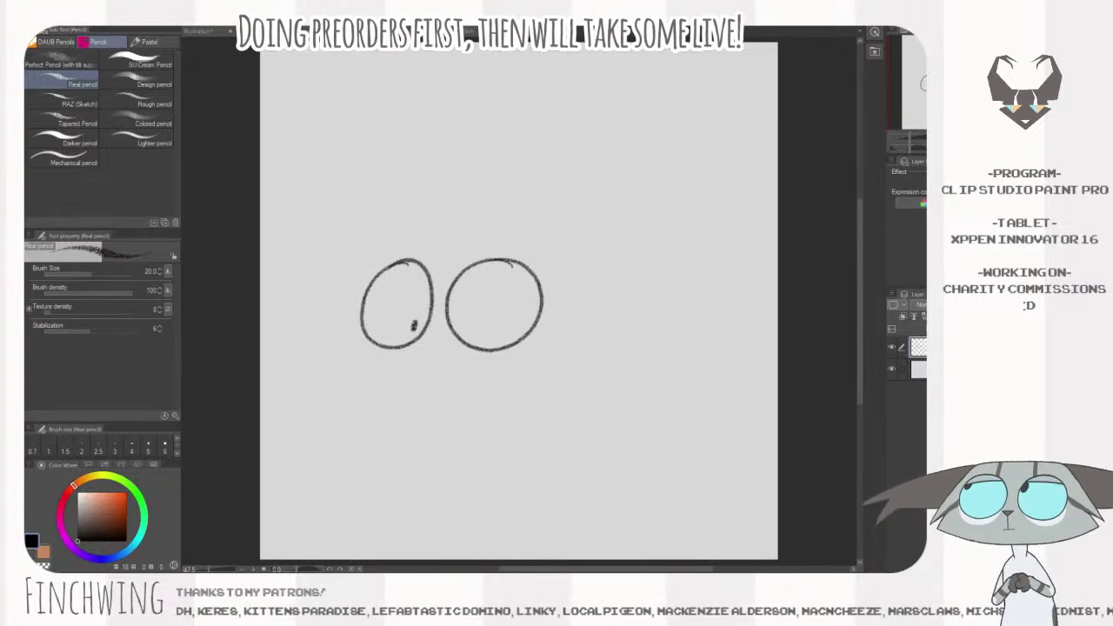
left_click_drag(418, 293, 420, 306)
left_click_drag(498, 287, 500, 299)
- Draw a small oval nose below the eyes and two slanted eyebrows above them
mouse_move(426, 352)
left_mouse_down()
mouse_move(415, 355)
mouse_move(437, 369)
left_mouse_up()
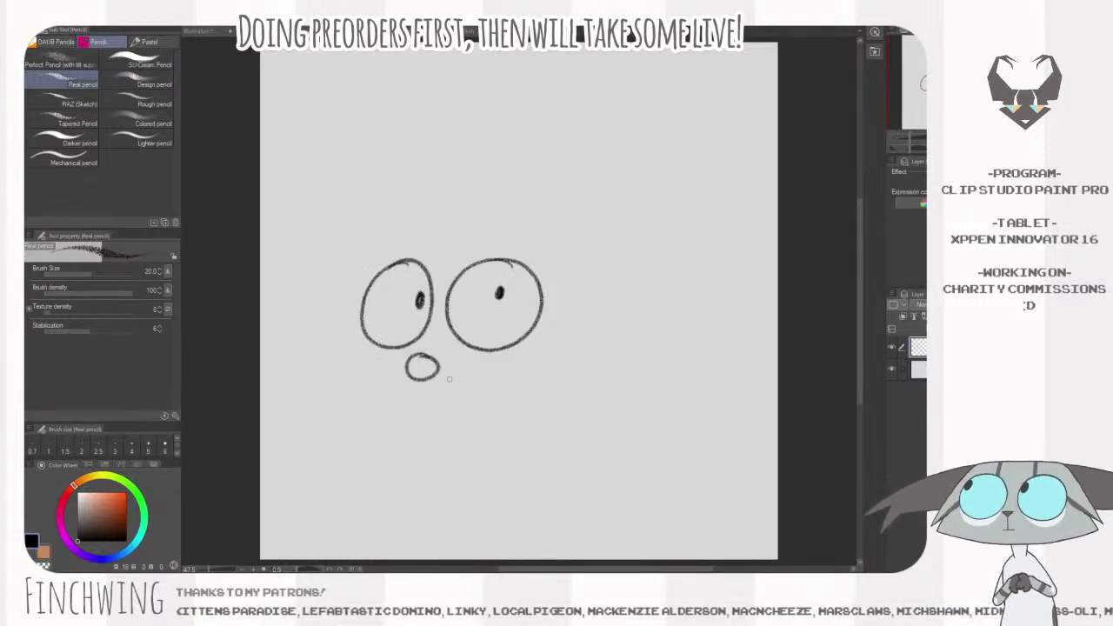
mouse_move(451, 260)
left_mouse_down()
mouse_move(509, 246)
mouse_move(457, 257)
left_mouse_up()
key("ctrl+z")
key("ctrl+z")
mouse_move(419, 361)
left_mouse_down()
mouse_move(430, 372)
mouse_move(413, 368)
left_mouse_up()
key("ctrl+z")
mouse_move(442, 283)
left_mouse_down()
mouse_move(509, 249)
mouse_move(466, 268)
mouse_move(391, 231)
left_mouse_up()
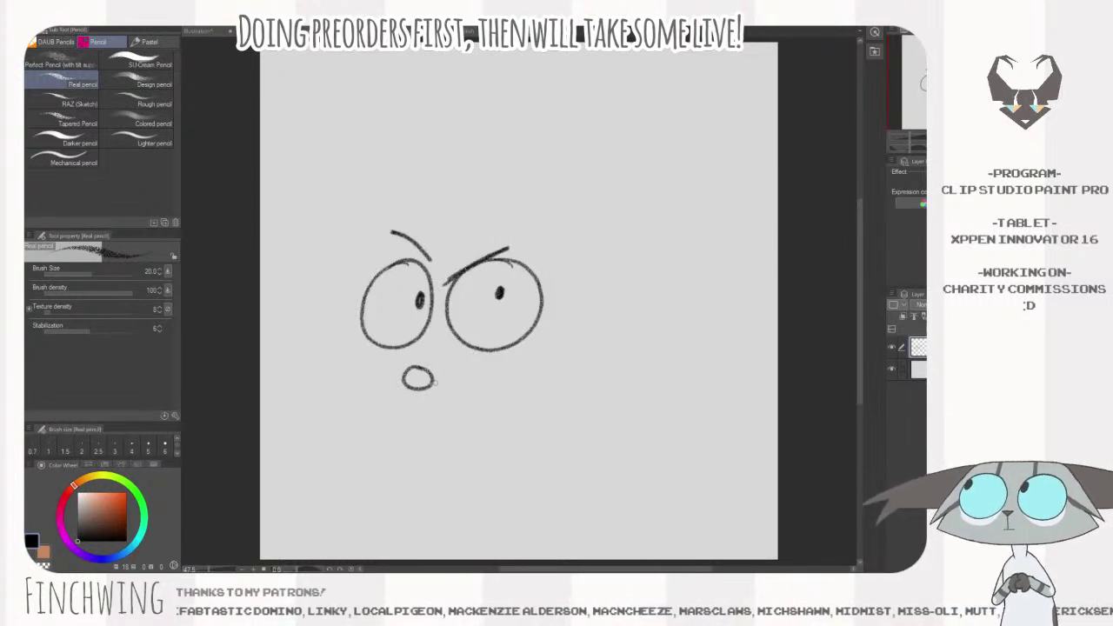
- Draw the short curved mouth under the nose and jagged fur tufts on both cheeks
mouse_move(419, 389)
left_mouse_down()
mouse_move(443, 405)
mouse_move(453, 397)
mouse_move(430, 410)
left_mouse_up()
key("ctrl+z")
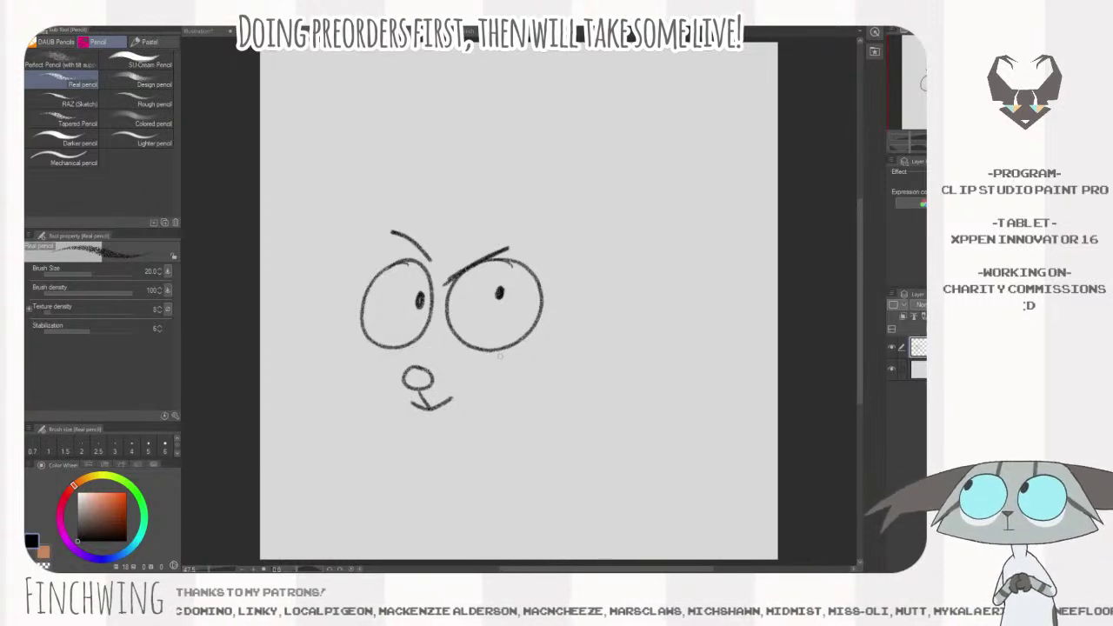
scroll(522, 330, "up", 1)
mouse_move(550, 346)
left_mouse_down()
mouse_move(550, 398)
mouse_move(517, 392)
left_mouse_up()
mouse_move(365, 333)
left_mouse_down()
mouse_move(344, 383)
mouse_move(359, 375)
mouse_move(383, 405)
left_mouse_up()
scroll(649, 326, "up", 1)
scroll(649, 326, "up", 1)
scroll(634, 305, "up", 1)
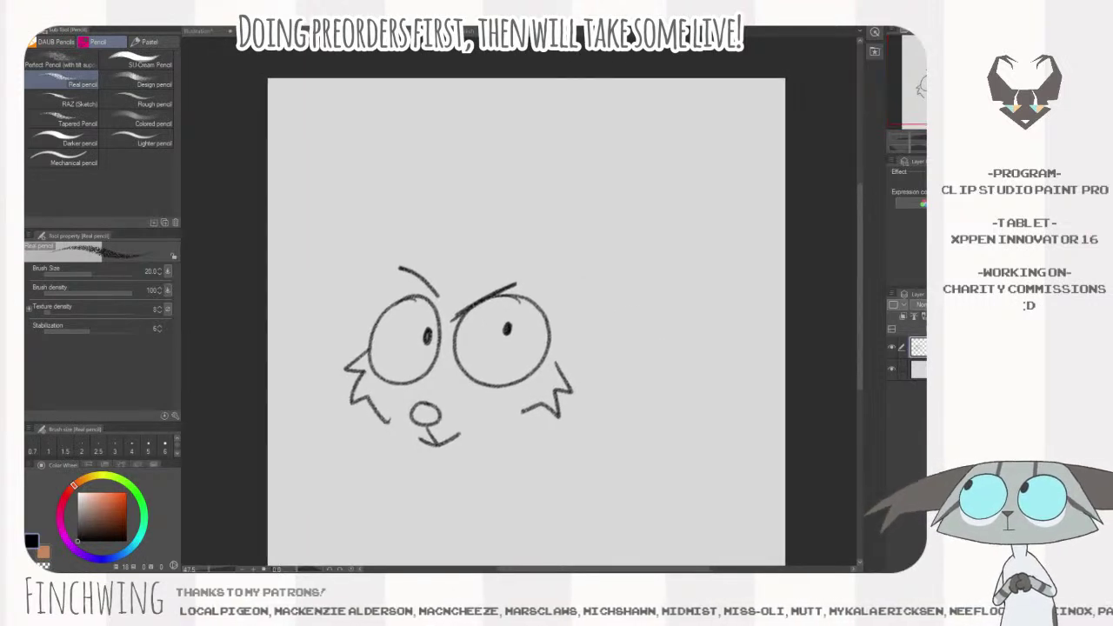
- Sketch spiky hair tufts across the forehead from the near eyebrow to the side of the far eye
mouse_move(549, 283)
left_mouse_down()
mouse_move(611, 276)
mouse_move(589, 257)
left_mouse_up()
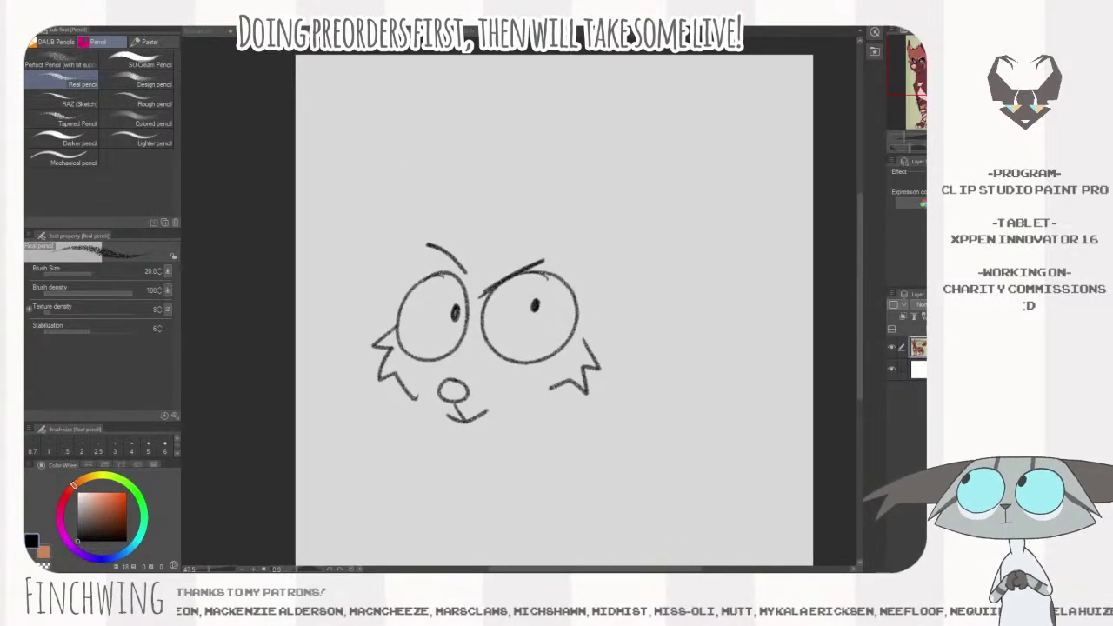
mouse_move(521, 253)
left_mouse_down()
mouse_move(426, 211)
mouse_move(457, 240)
mouse_move(396, 233)
mouse_move(410, 265)
mouse_move(370, 273)
mouse_move(409, 301)
left_mouse_up()
left_click_drag(658, 243, 628, 242)
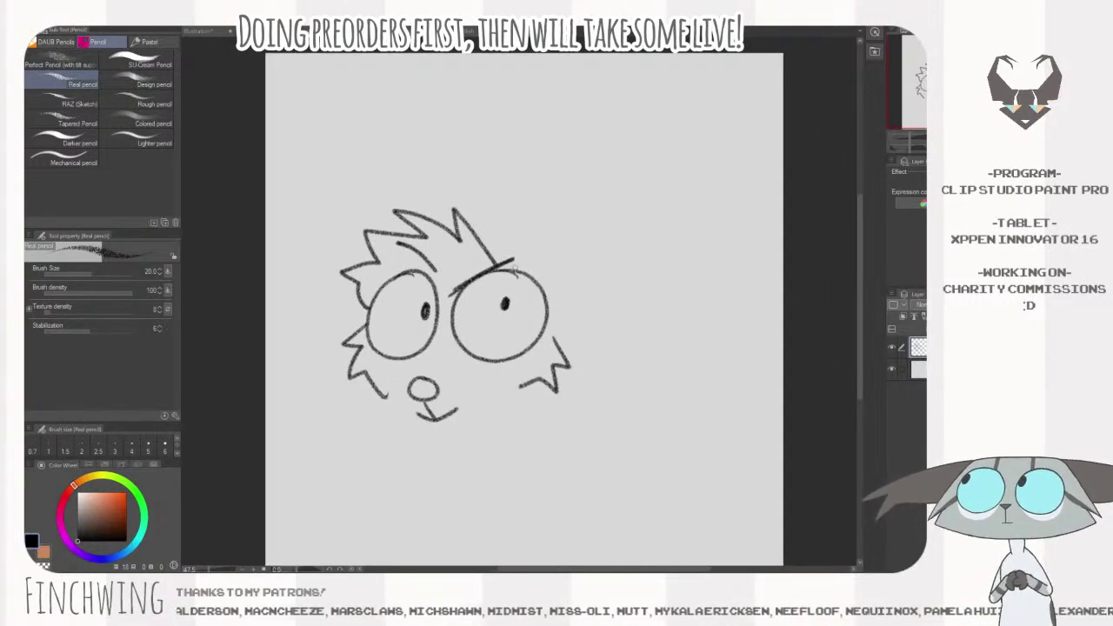
- Draw large pointed, rounded ears on both sides of the head, with a fold line inside the near ear
mouse_move(498, 263)
left_mouse_down()
mouse_move(508, 216)
mouse_move(571, 237)
mouse_move(566, 289)
mouse_move(568, 236)
left_mouse_up()
left_click_drag(490, 211, 548, 222)
mouse_move(447, 242)
left_mouse_down()
mouse_move(433, 207)
mouse_move(405, 328)
mouse_move(421, 336)
left_mouse_up()
left_click_drag(659, 246, 643, 258)
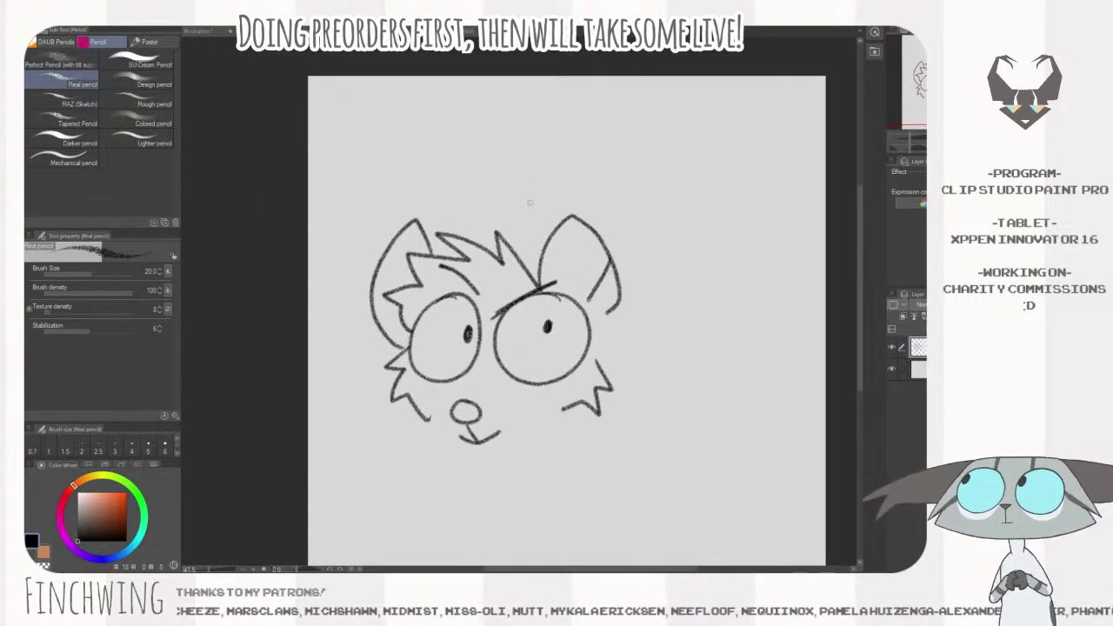
- Draw a tall curved horn beside the near ear and a pointed, banded horn with a hooked prong above the hair tufts
mouse_move(531, 259)
left_mouse_down()
mouse_move(510, 184)
mouse_move(560, 226)
left_mouse_up()
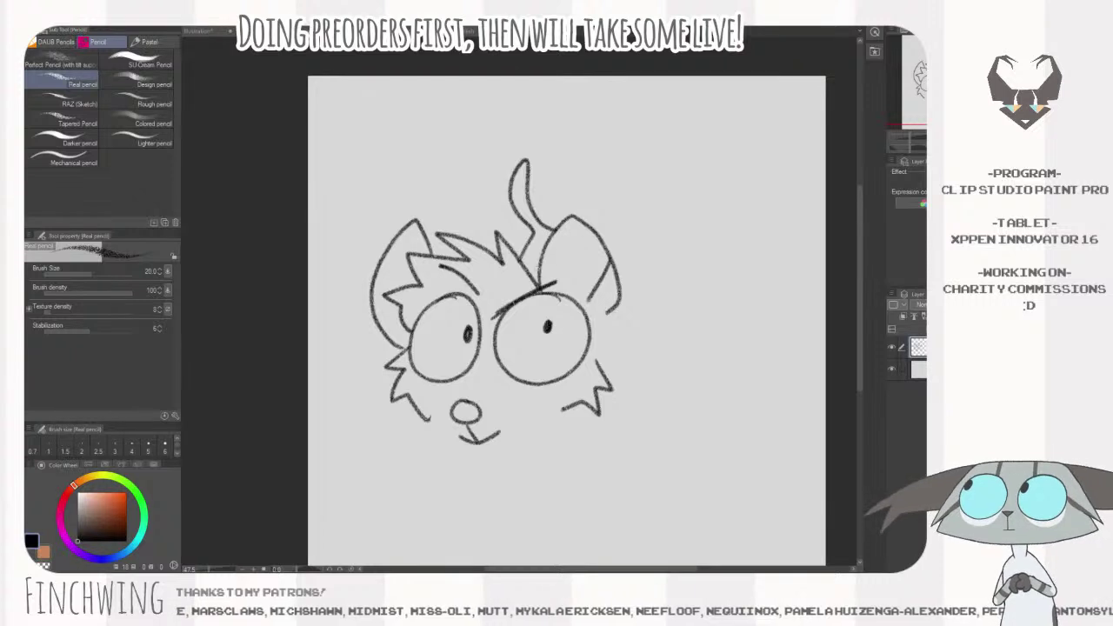
mouse_move(450, 233)
left_mouse_down()
mouse_move(419, 186)
mouse_move(408, 222)
mouse_move(443, 240)
mouse_move(430, 199)
mouse_move(445, 235)
mouse_move(492, 205)
mouse_move(492, 231)
mouse_move(487, 217)
mouse_move(477, 246)
left_mouse_up()
key("ctrl+z")
key("ctrl+z")
key("ctrl+z")
mouse_move(446, 203)
left_mouse_down()
mouse_move(435, 213)
mouse_move(445, 231)
left_mouse_up()
mouse_move(691, 256)
left_mouse_down()
mouse_move(663, 217)
mouse_move(696, 231)
mouse_move(695, 252)
left_mouse_up()
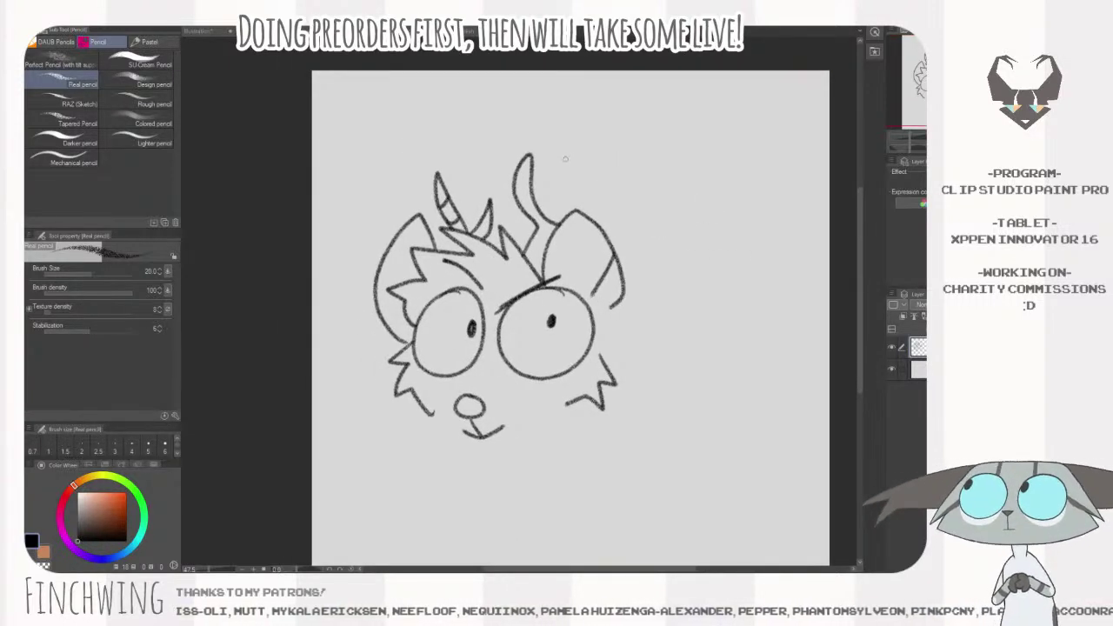
- Erase the far horn and redraw it with a rounded tip and two cross bands
key("e")
mouse_move(449, 179)
left_mouse_down()
mouse_move(457, 224)
mouse_move(487, 234)
mouse_move(465, 231)
mouse_move(444, 157)
mouse_move(461, 211)
mouse_move(497, 202)
mouse_move(480, 235)
left_mouse_up()
key("p")
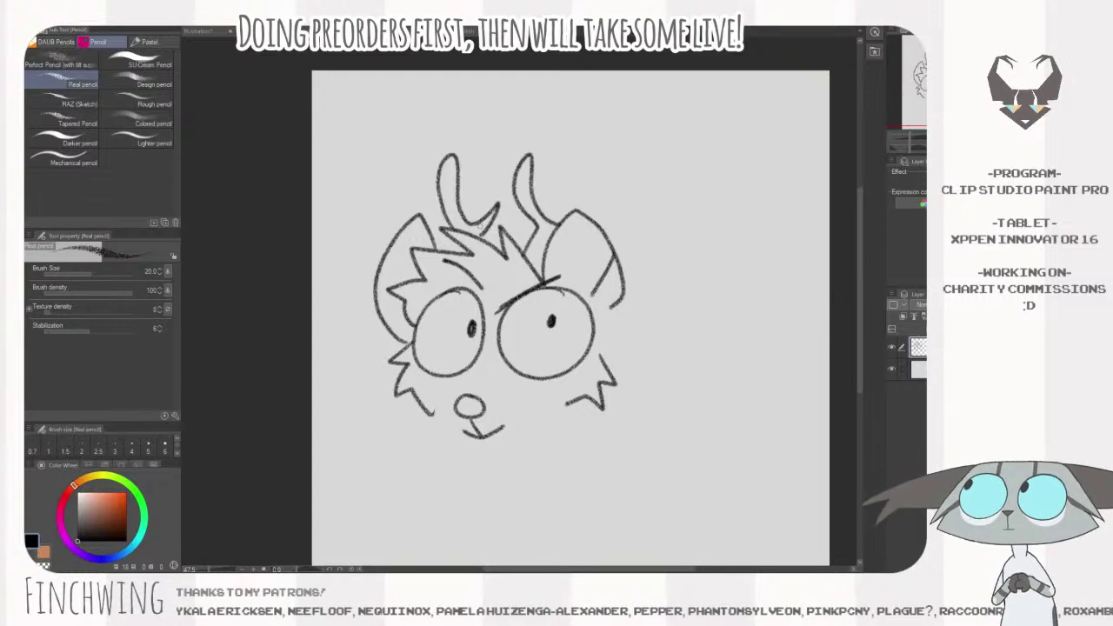
mouse_move(457, 187)
left_mouse_down()
mouse_move(441, 192)
mouse_move(445, 215)
left_mouse_up()
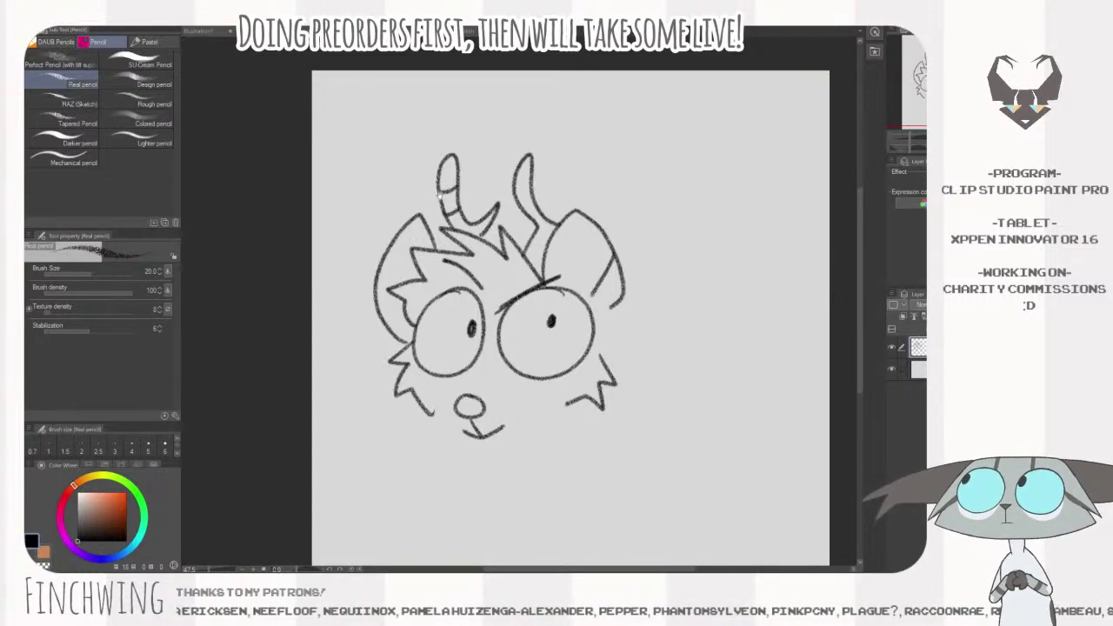
- Draw a small round earring inside the lower lobe of the near ear and clean up the ear outline
left_click_drag(653, 195, 616, 174)
left_click_drag(583, 277, 568, 291)
left_click_drag(652, 275, 639, 243)
key("ctrl+z")
key("e")
mouse_move(555, 259)
left_mouse_down()
mouse_move(572, 243)
mouse_move(567, 285)
mouse_move(548, 265)
mouse_move(560, 258)
mouse_move(550, 261)
left_mouse_up()
key("p")
left_click_drag(661, 261, 642, 238)
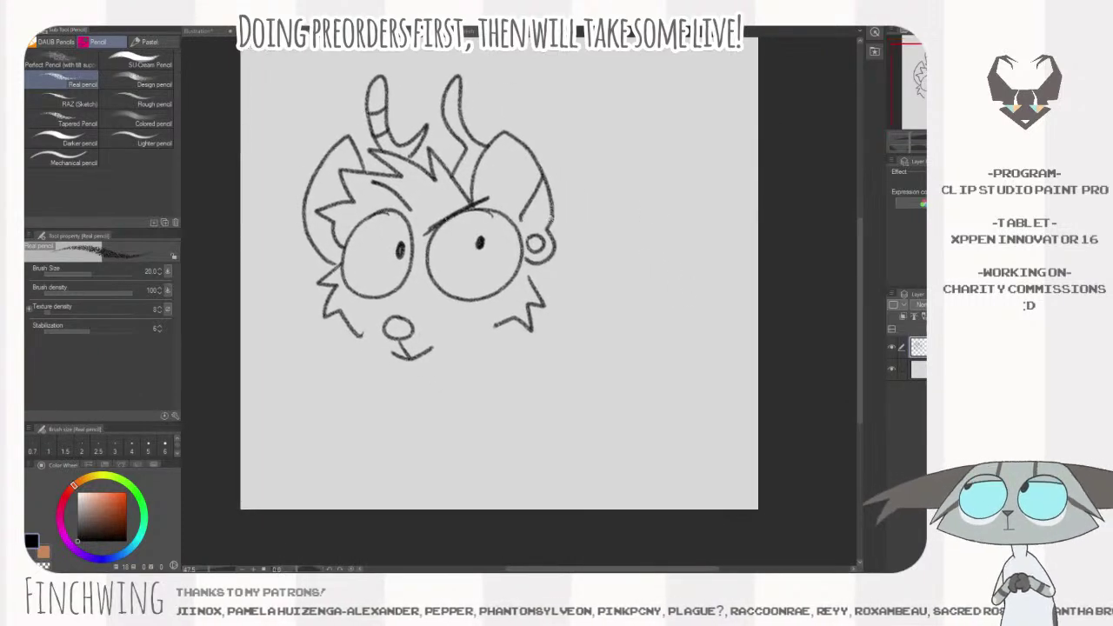
left_click_drag(587, 262, 606, 257)
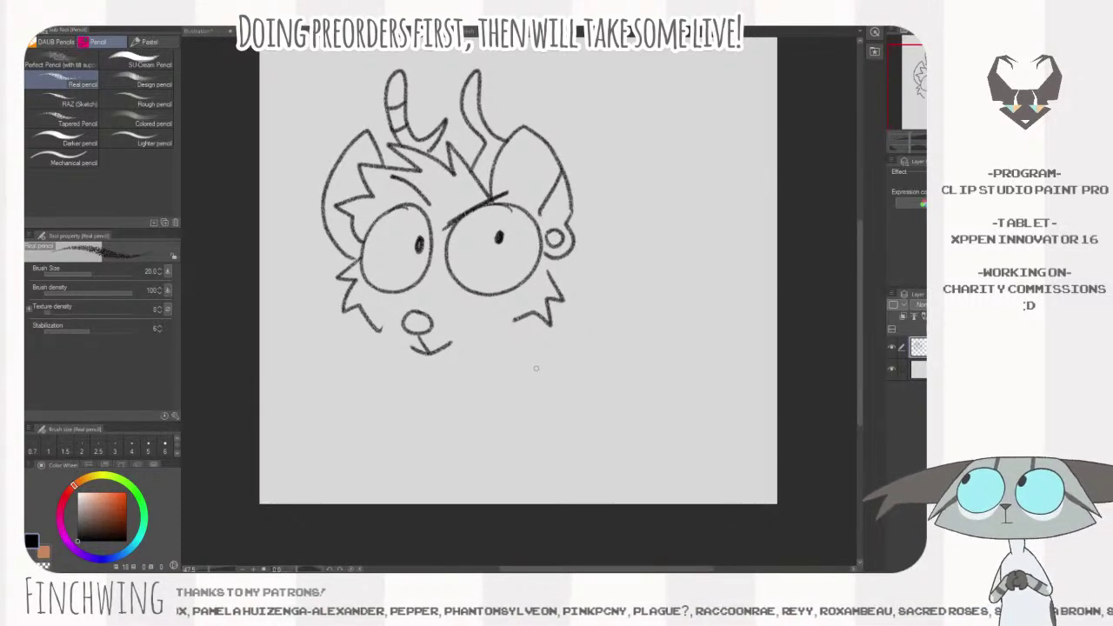
- Draw the two front legs stretching diagonally forward below the head, each ending in a three-toed paw
left_click(261, 32)
mouse_move(494, 357)
left_mouse_down()
mouse_move(433, 438)
mouse_move(434, 469)
mouse_move(456, 458)
mouse_move(456, 438)
mouse_move(514, 370)
left_mouse_up()
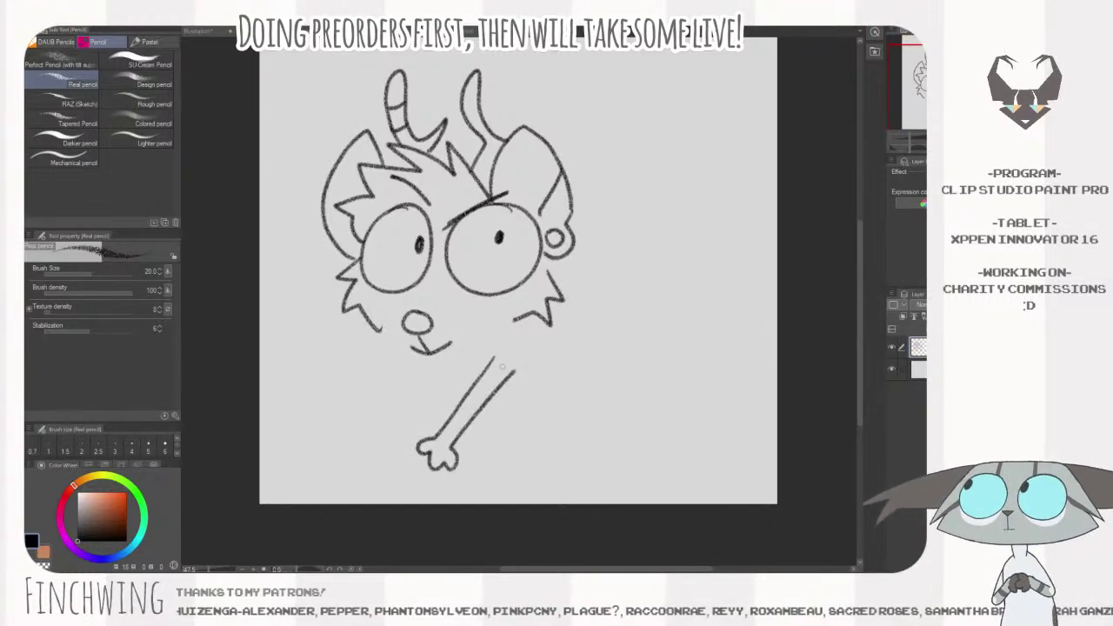
mouse_move(399, 382)
left_mouse_down()
mouse_move(355, 460)
mouse_move(379, 475)
mouse_move(433, 380)
mouse_move(476, 368)
left_mouse_up()
key("ctrl+z")
left_click_drag(420, 394, 479, 359)
- Draw the arched back line behind the near ear, the belly line and the bent near hind leg with its paw
left_click_drag(658, 302, 620, 326)
mouse_move(529, 205)
left_mouse_down()
mouse_move(550, 184)
mouse_move(623, 215)
left_mouse_up()
mouse_move(485, 396)
left_mouse_down()
mouse_move(568, 352)
mouse_move(594, 298)
left_mouse_up()
key("ctrl+z")
key("ctrl+z")
mouse_move(476, 400)
left_mouse_down()
mouse_move(603, 280)
mouse_move(640, 292)
mouse_move(589, 297)
left_mouse_up()
key("ctrl+z")
mouse_move(585, 259)
left_mouse_down()
mouse_move(592, 308)
mouse_move(640, 283)
mouse_move(622, 329)
mouse_move(648, 329)
mouse_move(651, 261)
mouse_move(608, 223)
left_mouse_up()
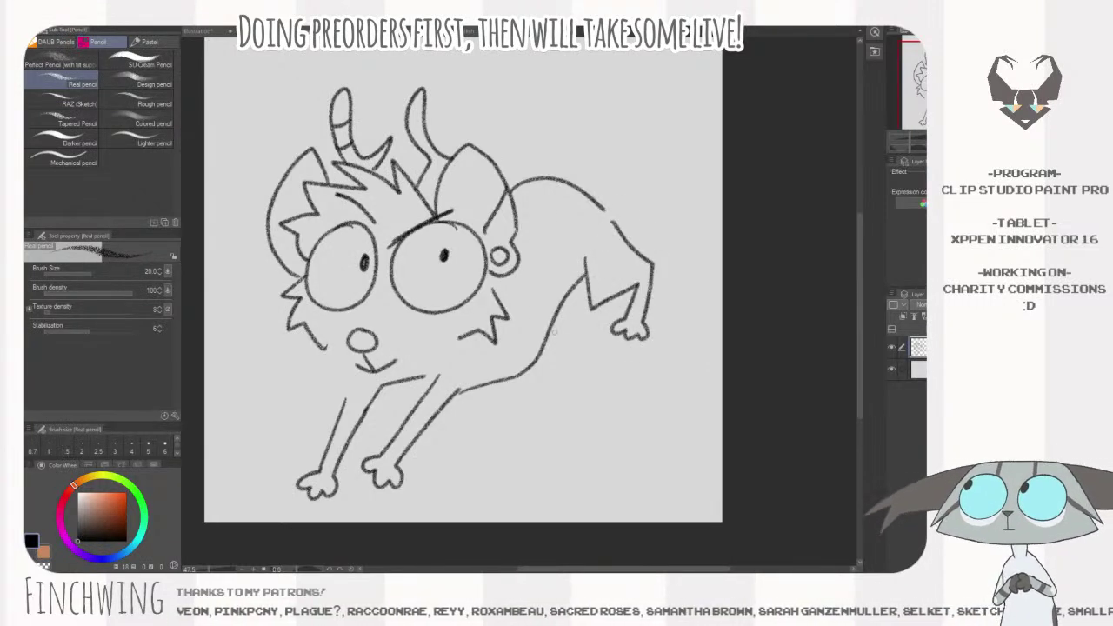
left_click_drag(559, 309, 590, 296)
- Add the far hind leg and a raised tail with jagged tufts, reshaping the belly line
left_click_drag(616, 227, 678, 250)
key("ctrl+z")
mouse_move(620, 224)
left_mouse_down()
mouse_move(681, 260)
mouse_move(691, 280)
mouse_move(665, 300)
mouse_move(656, 273)
mouse_move(765, 285)
mouse_move(785, 318)
left_mouse_up()
left_click_drag(685, 354, 651, 365)
key("e")
mouse_move(541, 419)
left_mouse_down()
mouse_move(509, 435)
mouse_move(572, 409)
mouse_move(516, 426)
left_mouse_up()
key("p")
mouse_move(724, 367)
left_mouse_down()
mouse_move(705, 436)
mouse_move(653, 422)
left_mouse_up()
mouse_move(552, 275)
left_mouse_down()
mouse_move(614, 163)
mouse_move(654, 156)
mouse_move(573, 291)
left_mouse_up()
mouse_move(636, 397)
left_mouse_down()
mouse_move(782, 300)
mouse_move(736, 334)
mouse_move(693, 323)
left_mouse_up()
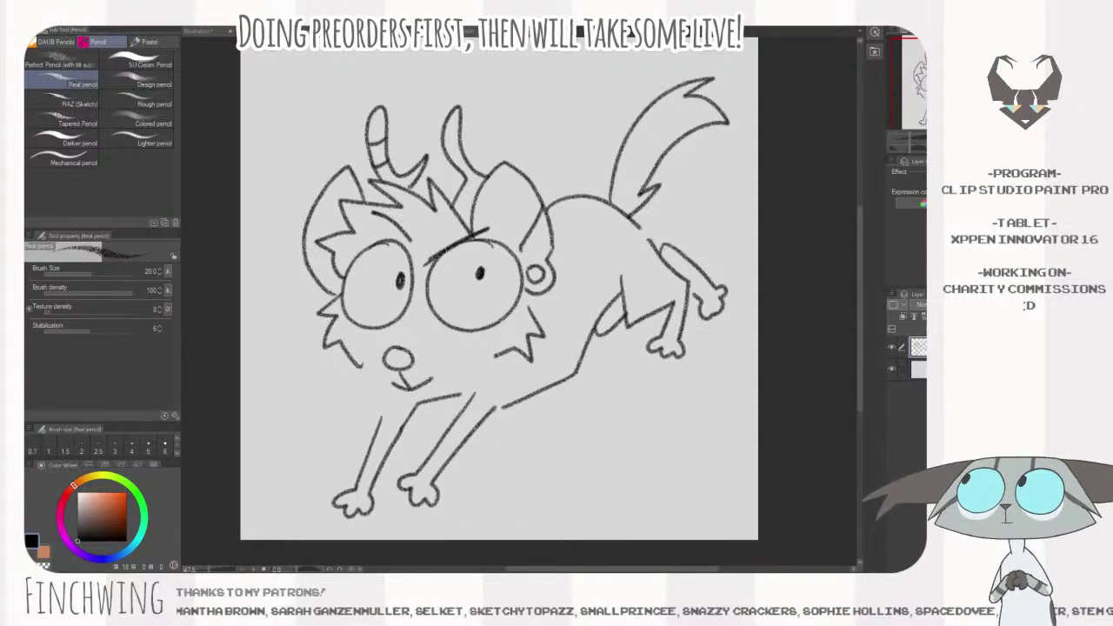
- Add a small round earring to the far ear and check the reference drawing for remaining details
left_click_drag(488, 239, 582, 241)
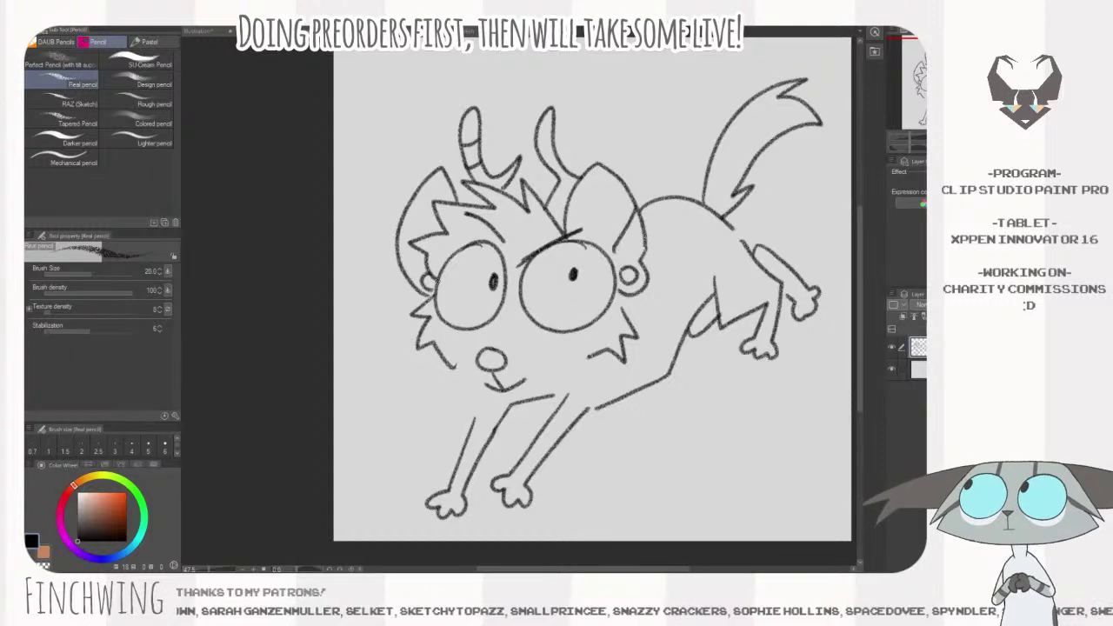
left_click_drag(737, 367, 668, 367)
key("ctrl+Tab")
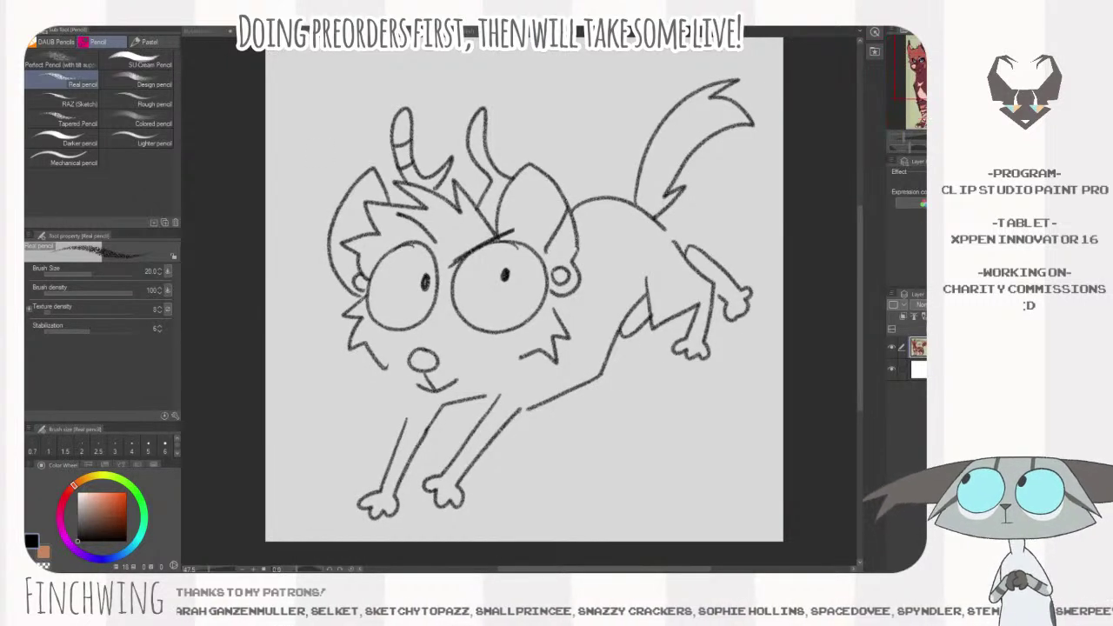
key("ctrl+Tab")
key("ctrl+Tab")
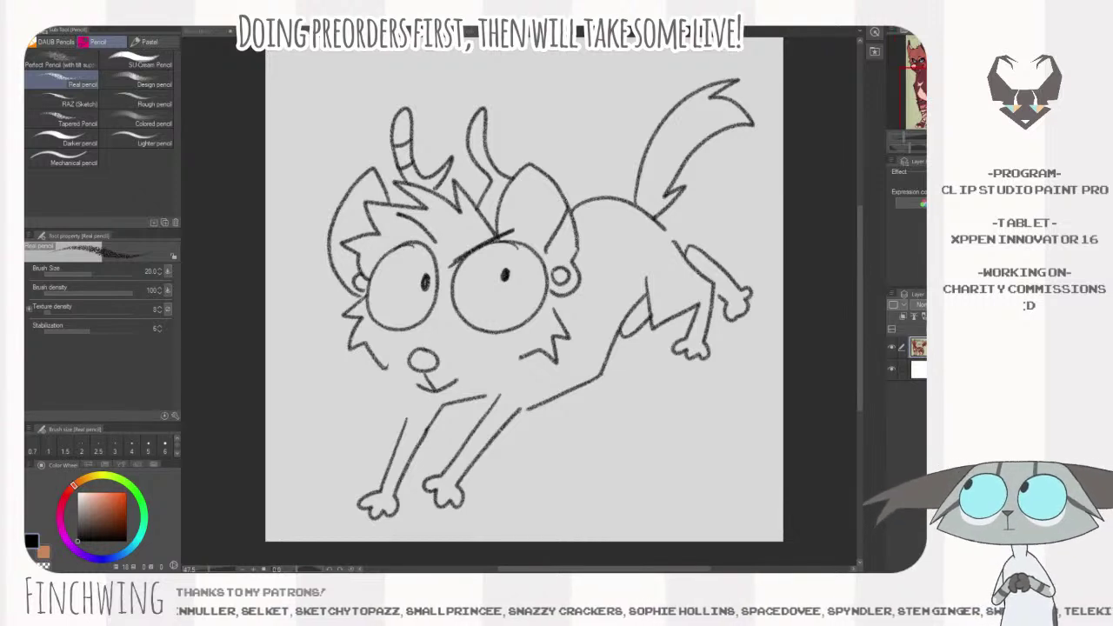
- Draw two strap bands around the leading foreleg with a small dagger tucked through them
key("ctrl+z")
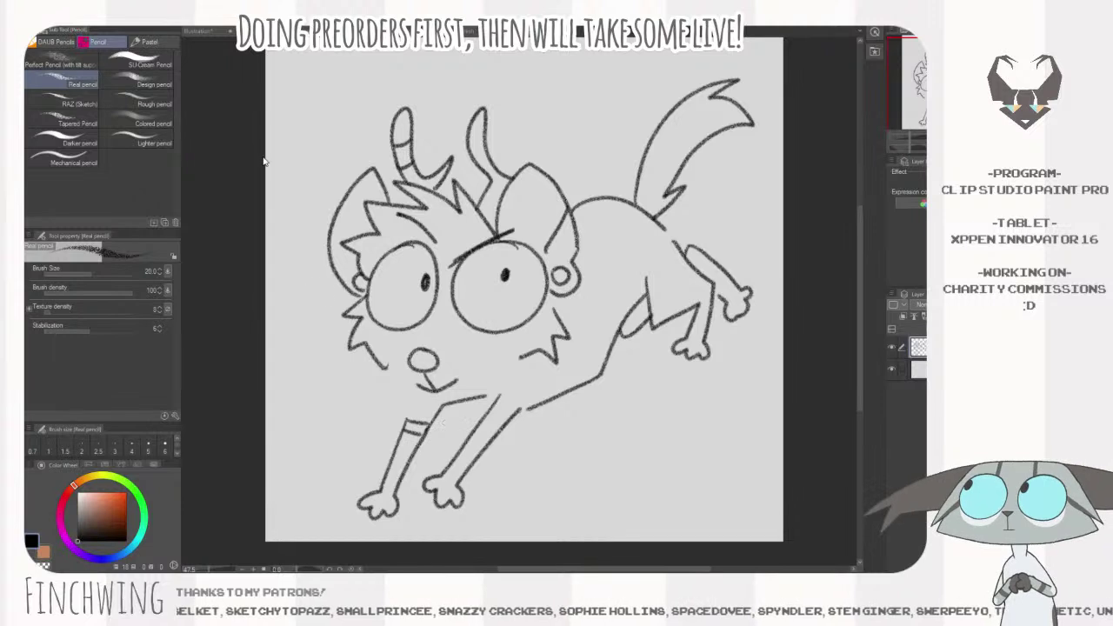
key("ctrl+v")
key("ctrl+z")
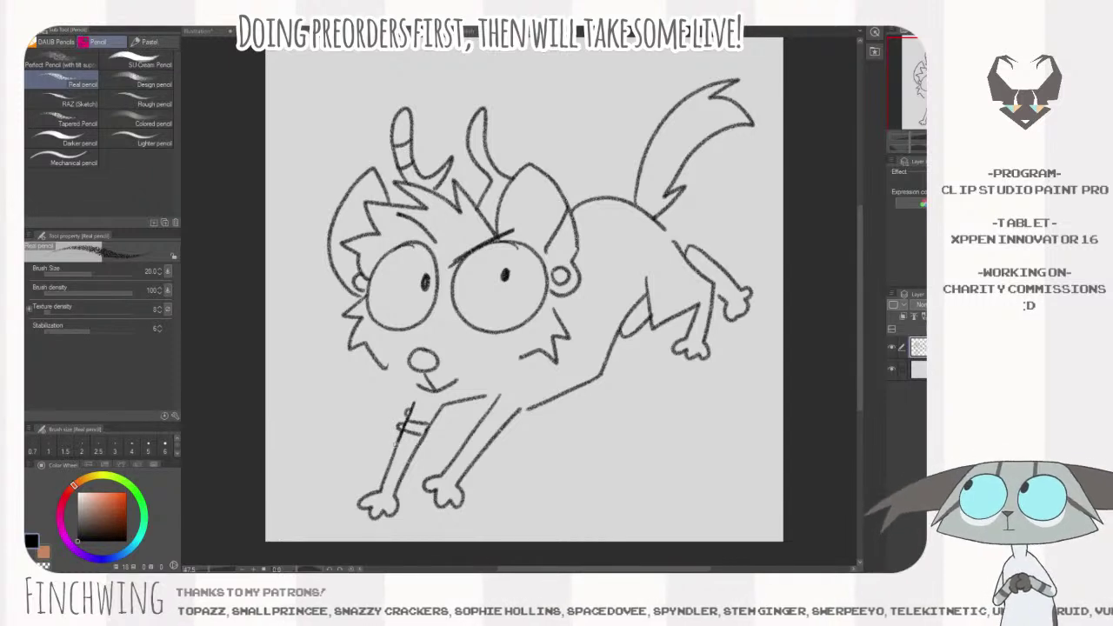
key("e")
left_click_drag(407, 411, 400, 428)
key("p")
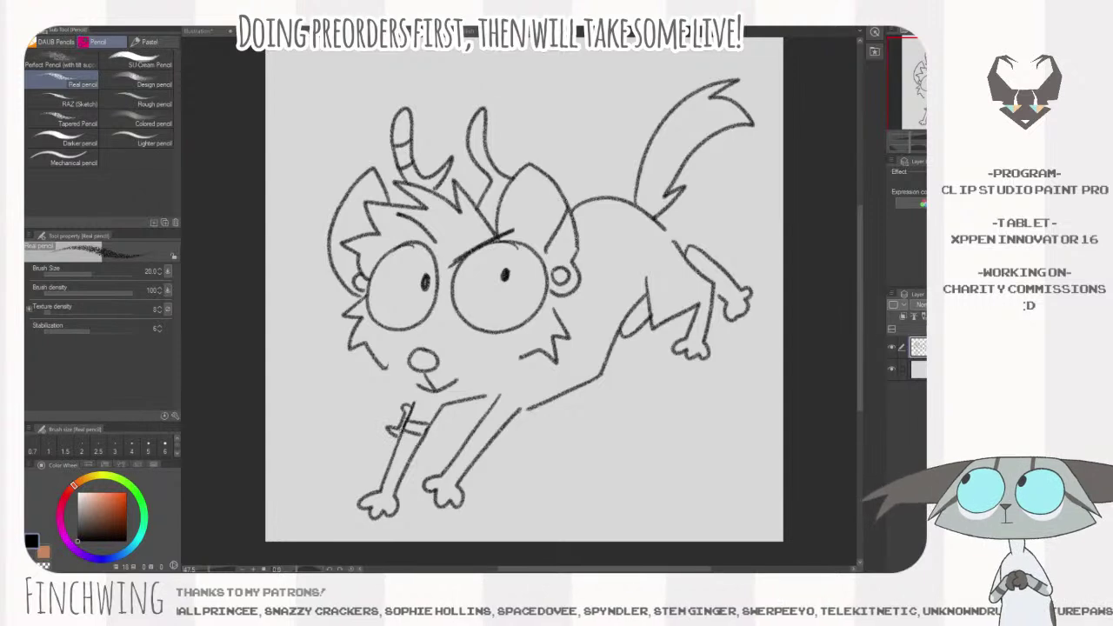
mouse_move(741, 375)
left_mouse_down()
mouse_move(772, 391)
mouse_move(797, 378)
mouse_move(791, 394)
left_mouse_up()
- Add a new layer beneath the sketch and sample dark red from the reference drawing for the Dry Gouache brush
key("ctrl+shift+n")
left_click_drag(918, 347, 918, 380)
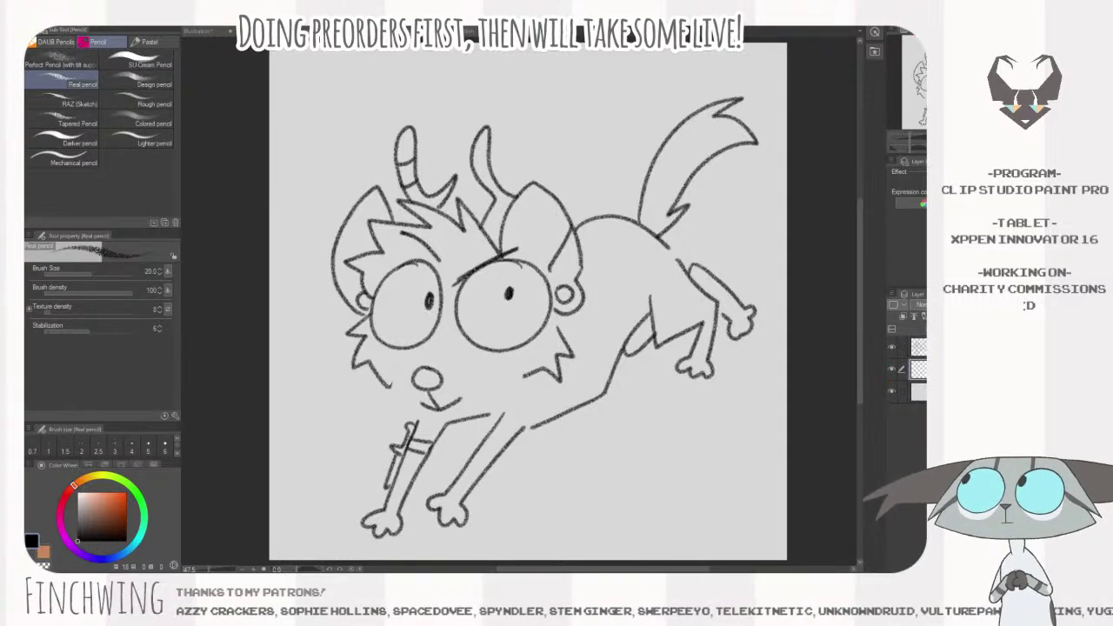
key("b")
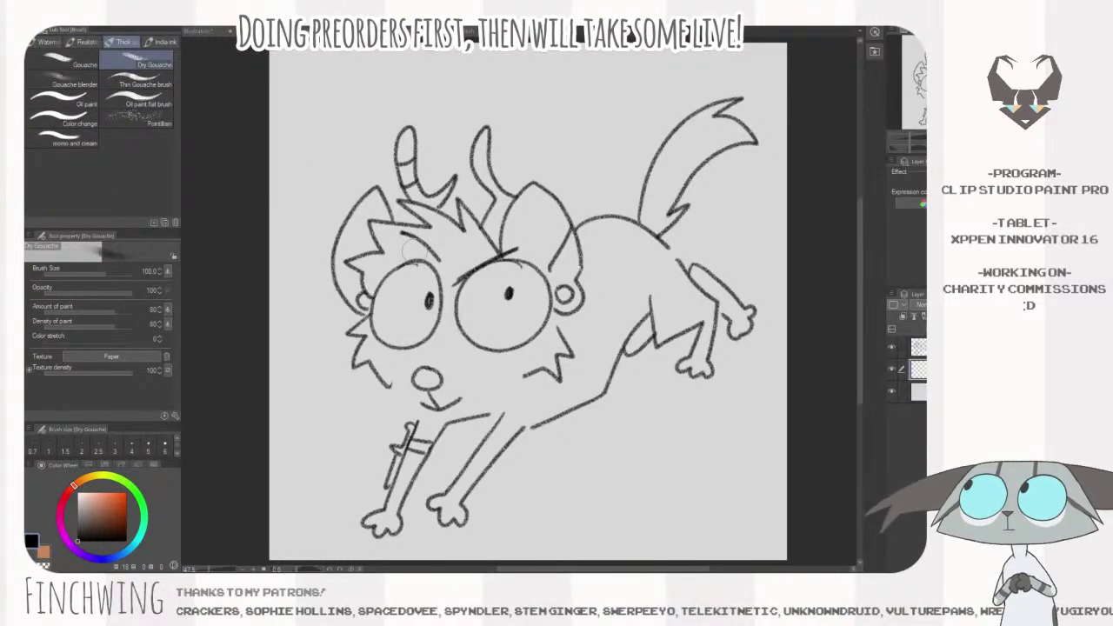
left_click(382, 31)
left_click(522, 300, "alt")
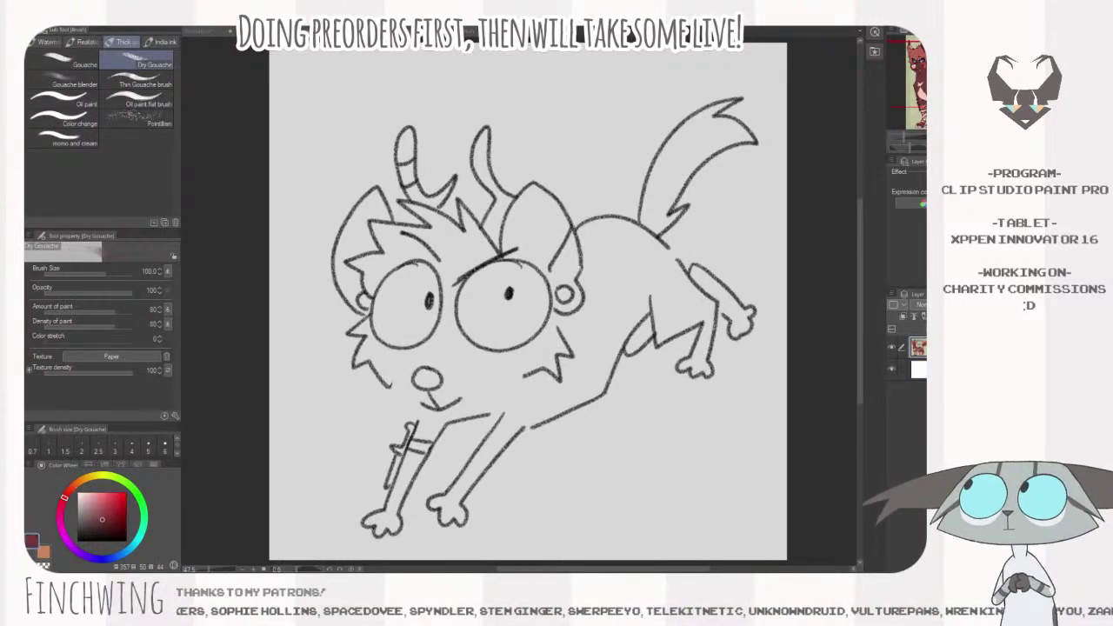
- Paint dark red across the flank, chest and lower face
mouse_move(586, 282)
left_mouse_down()
mouse_move(491, 391)
mouse_move(648, 274)
left_mouse_up()
mouse_move(550, 339)
left_mouse_down()
mouse_move(510, 358)
mouse_move(503, 378)
mouse_move(375, 354)
mouse_move(415, 368)
left_mouse_up()
key("[")
key("[")
mouse_move(380, 329)
left_mouse_down()
mouse_move(408, 370)
mouse_move(413, 328)
left_mouse_up()
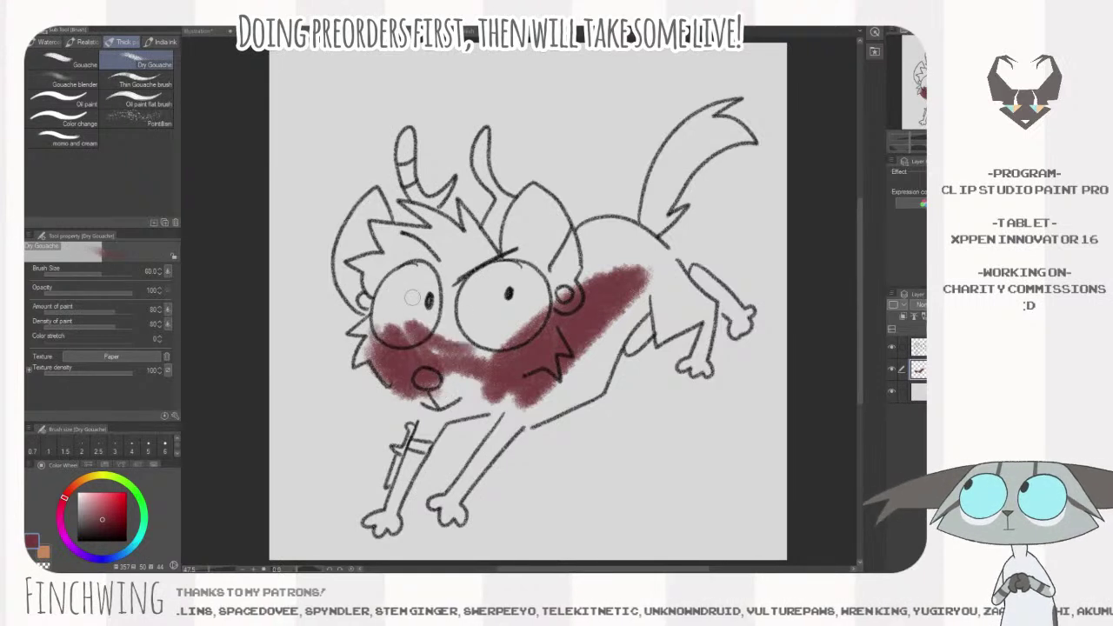
- Fill the rest of the lower face and the leading foreleg down to its paw in dark red
mouse_move(365, 358)
left_mouse_down()
mouse_move(384, 316)
mouse_move(366, 331)
mouse_move(404, 282)
mouse_move(385, 320)
mouse_move(404, 279)
mouse_move(385, 315)
mouse_move(397, 318)
mouse_move(409, 273)
mouse_move(420, 344)
mouse_move(444, 261)
mouse_move(459, 338)
mouse_move(479, 299)
mouse_move(494, 313)
mouse_move(484, 327)
mouse_move(462, 315)
mouse_move(475, 294)
mouse_move(495, 294)
mouse_move(507, 349)
mouse_move(424, 379)
mouse_move(529, 373)
mouse_move(452, 405)
mouse_move(517, 401)
mouse_move(540, 383)
mouse_move(448, 370)
mouse_move(424, 420)
mouse_move(431, 402)
mouse_move(436, 416)
mouse_move(400, 489)
left_mouse_up()
key("bracketright")
key("bracketright")
key("bracketleft")
key("bracketright")
key("bracketleft")
key("bracketleft")
left_click_drag(365, 525, 391, 517)
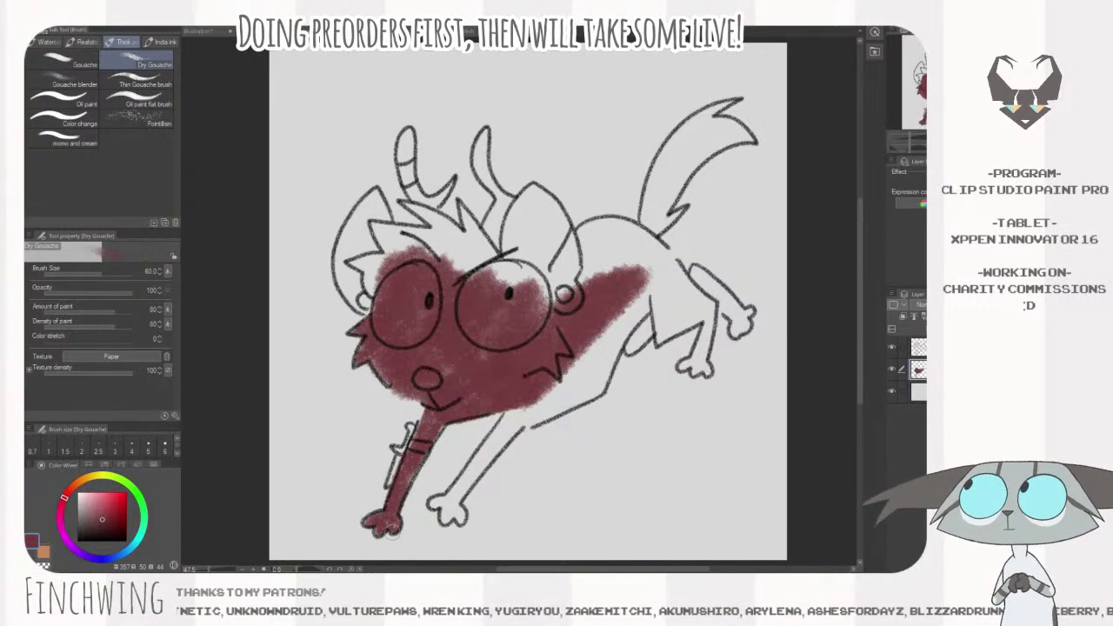
- Erase the dark red paint spilling past the outline between the far cheek tuft and the chin
key("bracketright")
left_click_drag(410, 400, 408, 382)
key("e")
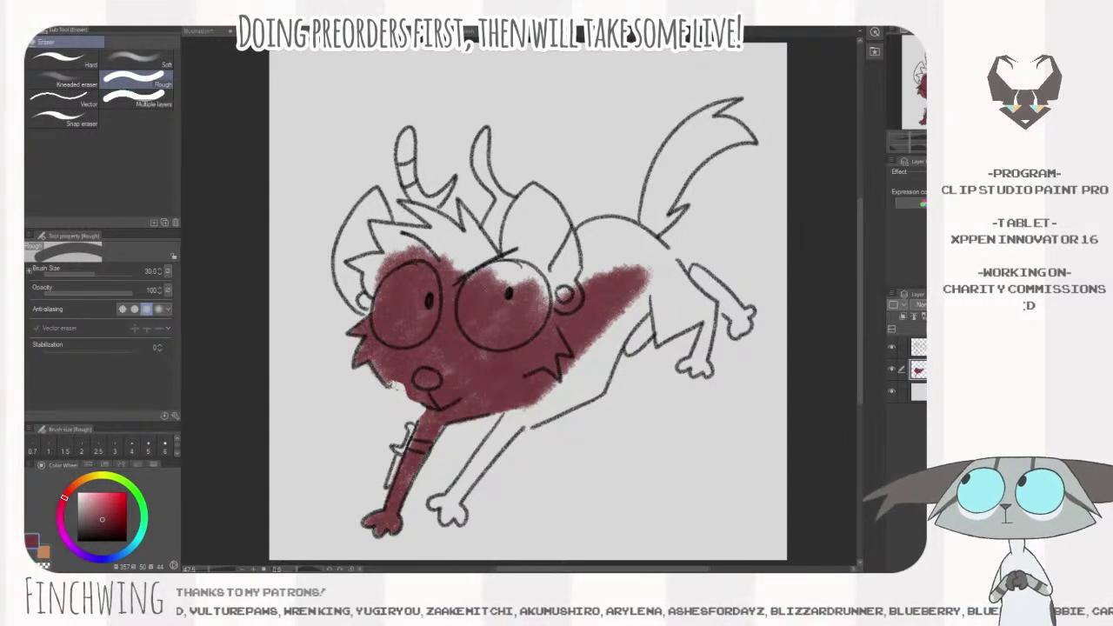
key("ctrl+z")
left_click_drag(418, 408, 402, 389)
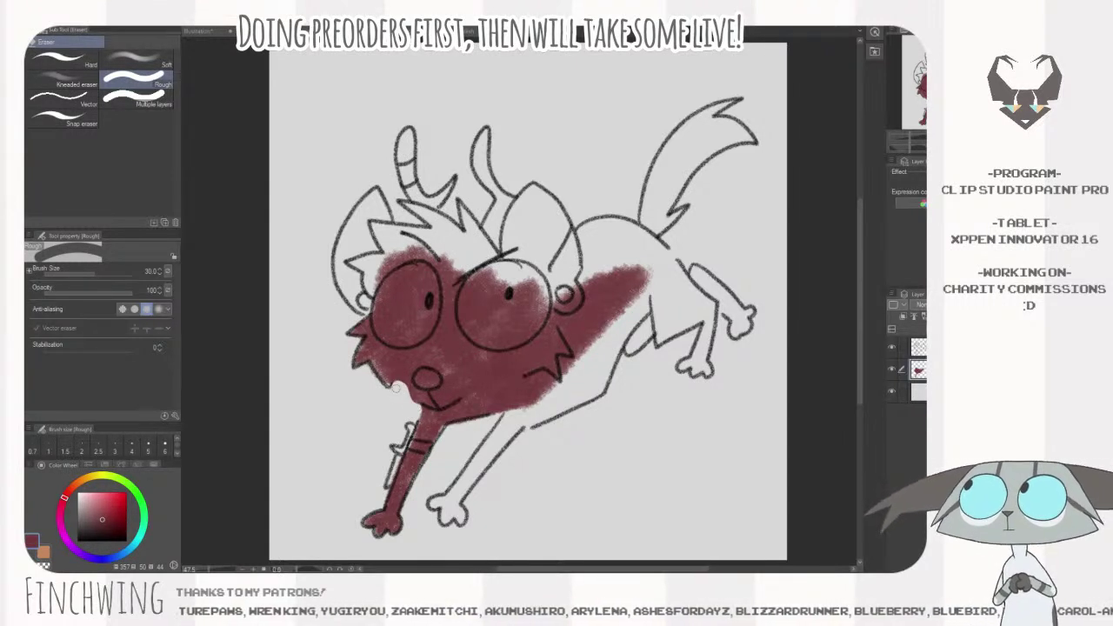
key("ctrl+z")
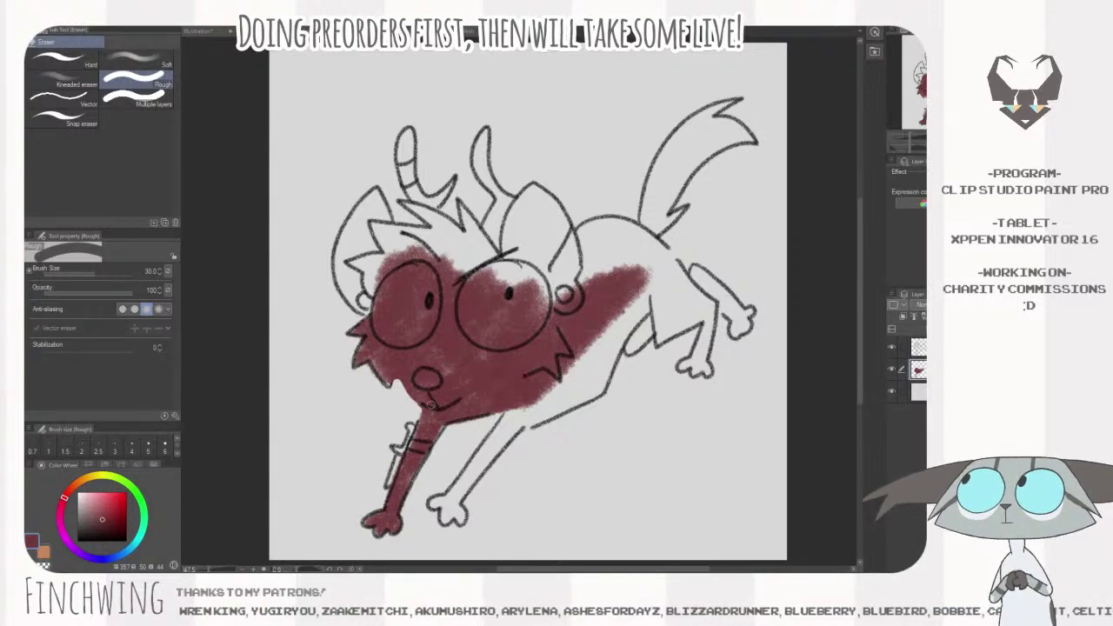
key("p")
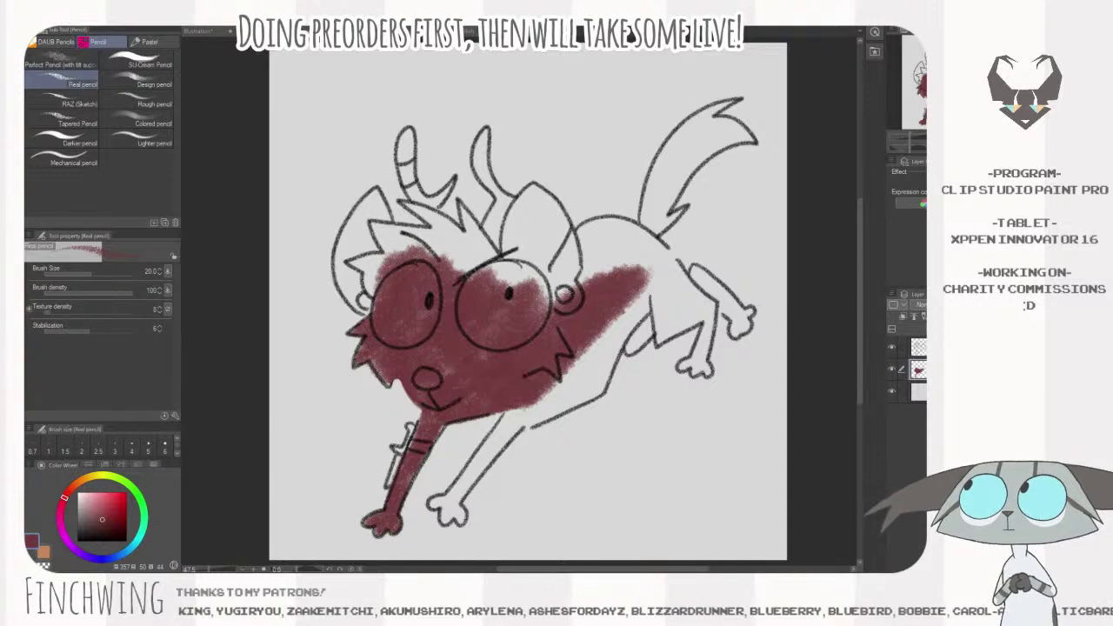
- Paint the other foreleg and the belly dark red, erasing the overspill along the belly edge
mouse_move(431, 496)
left_mouse_down()
mouse_move(451, 523)
mouse_move(450, 503)
mouse_move(499, 436)
mouse_move(482, 456)
mouse_move(534, 408)
mouse_move(532, 417)
mouse_move(598, 383)
mouse_move(643, 302)
mouse_move(534, 406)
mouse_move(660, 313)
left_mouse_up()
key("b")
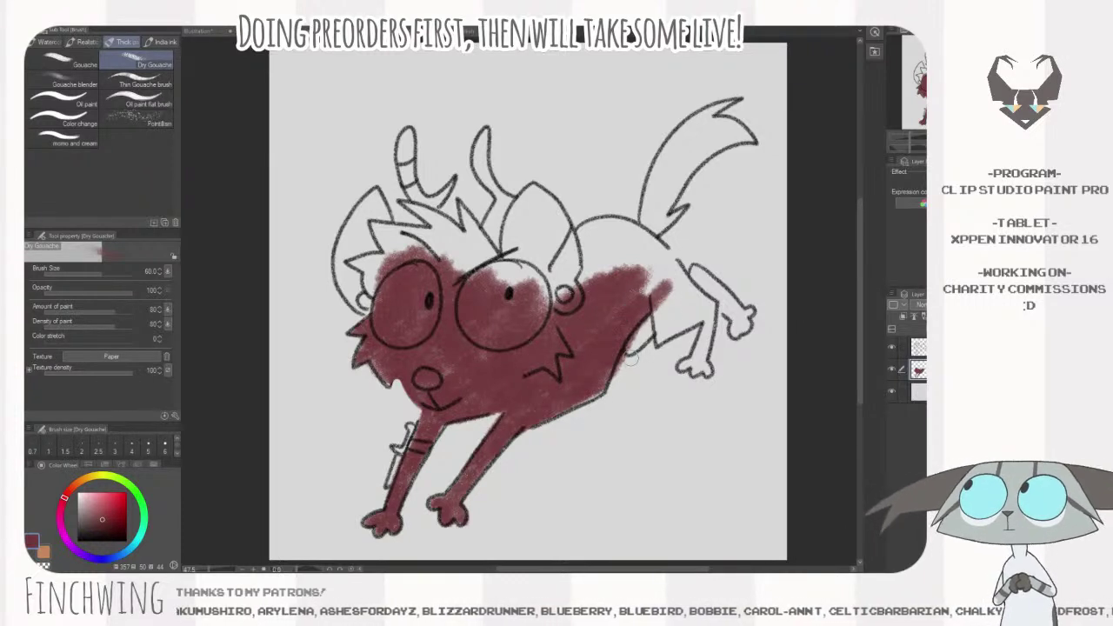
key("e")
left_click_drag(626, 373, 641, 333)
key("p")
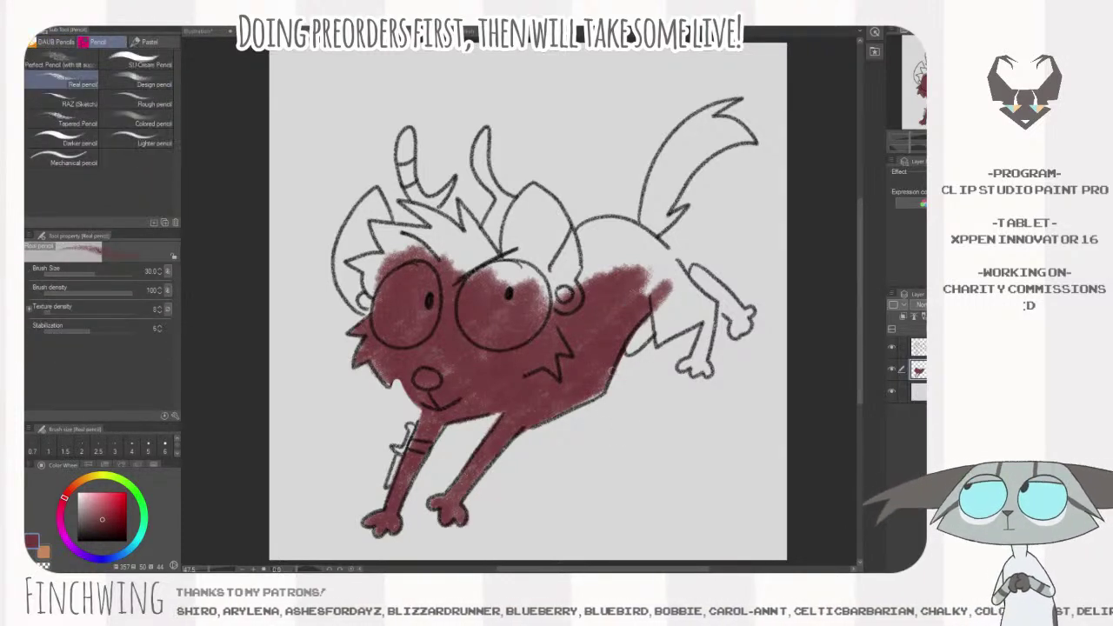
key("b")
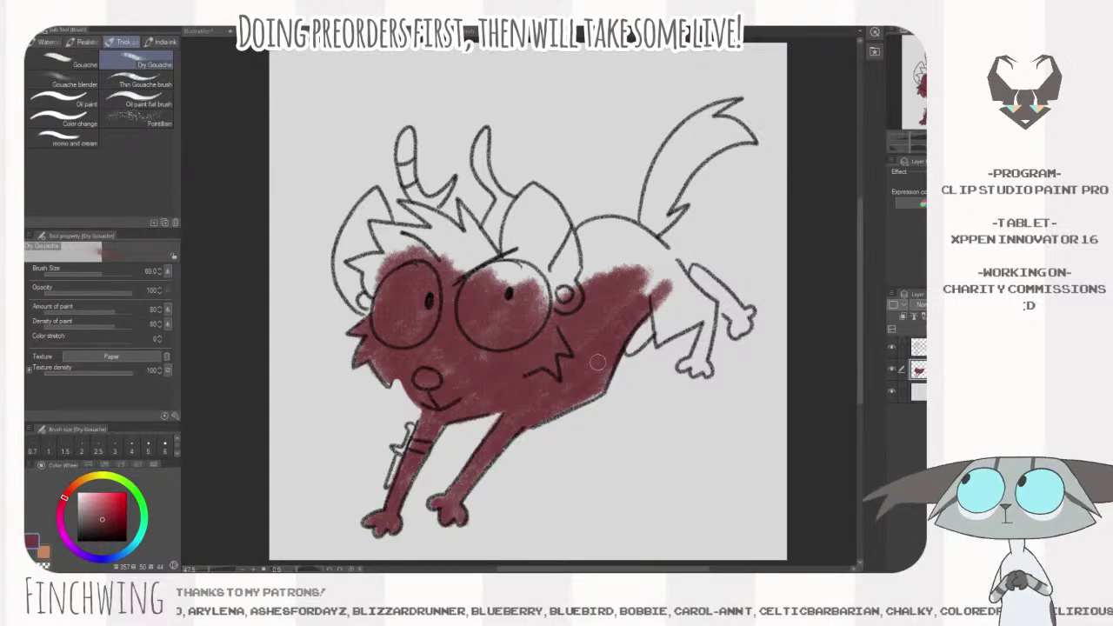
- Paint the back, near ear and both horns dark red, using a smaller brush for the horns
mouse_move(567, 284)
left_mouse_down()
mouse_move(626, 239)
mouse_move(669, 265)
mouse_move(604, 226)
mouse_move(591, 279)
mouse_move(669, 296)
mouse_move(622, 252)
mouse_move(539, 313)
mouse_move(552, 213)
mouse_move(530, 209)
mouse_move(504, 261)
mouse_move(556, 226)
mouse_move(502, 222)
mouse_move(487, 247)
mouse_move(496, 258)
left_mouse_up()
key("bracketleft")
key("bracketleft")
key("bracketleft")
key("bracketleft")
mouse_move(482, 139)
left_mouse_down()
mouse_move(479, 172)
mouse_move(505, 200)
mouse_move(483, 130)
mouse_move(498, 201)
left_mouse_up()
key("bracketright")
mouse_move(404, 132)
left_mouse_down()
mouse_move(416, 209)
mouse_move(448, 187)
mouse_move(430, 204)
mouse_move(410, 139)
mouse_move(410, 174)
mouse_move(482, 186)
mouse_move(442, 183)
mouse_move(449, 201)
left_mouse_up()
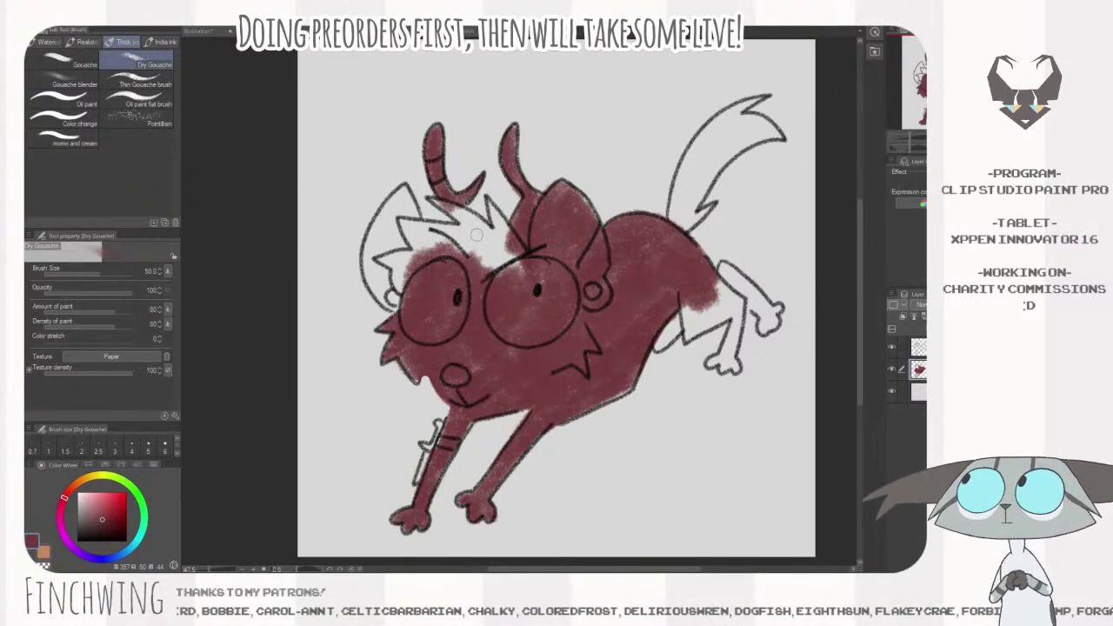
- Fill the hair tufts and forehead with dark red
key("[")
mouse_move(491, 204)
left_mouse_down()
mouse_move(506, 245)
mouse_move(519, 251)
left_mouse_up()
left_click_drag(445, 206, 497, 243)
key("]")
key("]")
mouse_move(398, 228)
left_mouse_down()
mouse_move(453, 228)
mouse_move(394, 219)
mouse_move(493, 240)
mouse_move(471, 255)
mouse_move(414, 238)
mouse_move(473, 267)
mouse_move(505, 268)
left_mouse_up()
- Paint the far ear dark red and fill the gaps around the hair tufts beside it
key("[")
key("[")
mouse_move(400, 259)
left_mouse_down()
mouse_move(388, 253)
mouse_move(396, 290)
left_mouse_up()
left_click_drag(415, 216, 432, 227)
key("[")
mouse_move(430, 228)
left_mouse_down()
mouse_move(421, 202)
mouse_move(430, 224)
mouse_move(421, 211)
mouse_move(389, 256)
mouse_move(382, 295)
mouse_move(387, 261)
mouse_move(408, 320)
mouse_move(404, 265)
mouse_move(419, 228)
mouse_move(435, 263)
left_mouse_up()
key("]")
key("]")
mouse_move(419, 209)
left_mouse_down()
mouse_move(401, 228)
mouse_move(409, 213)
mouse_move(402, 248)
mouse_move(429, 267)
mouse_move(396, 245)
left_mouse_up()
- Paint the dagger on the leading foreleg dark red with a fine brush
key("bracketright")
key("bracketright")
key("bracketleft")
key("bracketleft")
mouse_move(452, 435)
left_mouse_down()
mouse_move(437, 489)
mouse_move(444, 471)
left_mouse_up()
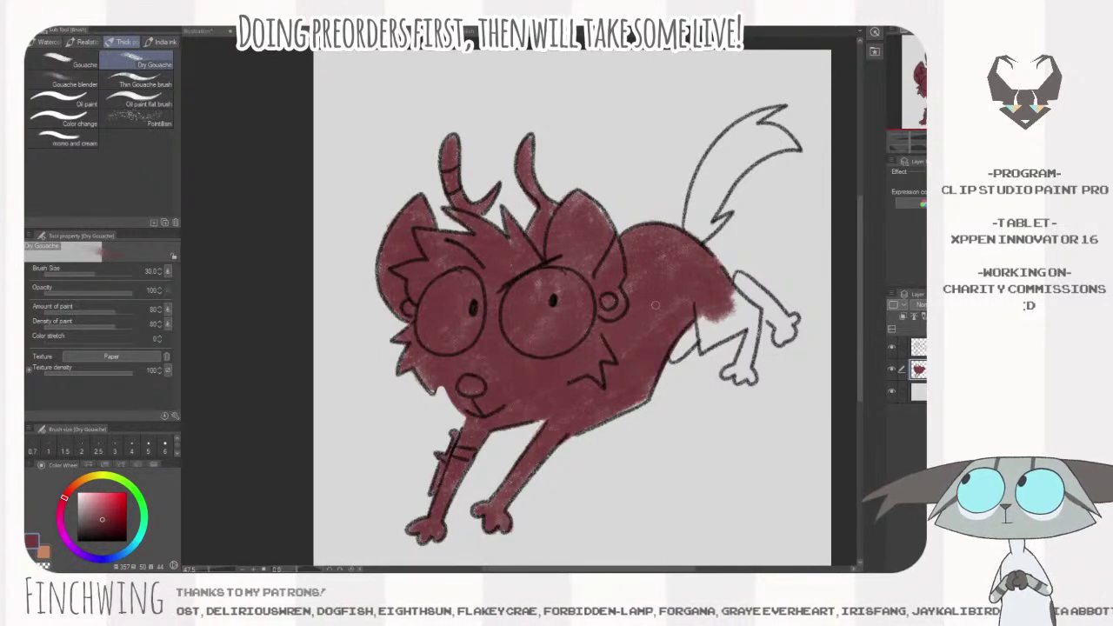
- Fill the hindquarters and both hind legs with dark red down to the paws
key("bracketright")
mouse_move(695, 320)
left_mouse_down()
mouse_move(677, 351)
mouse_move(751, 323)
mouse_move(717, 327)
mouse_move(739, 299)
mouse_move(704, 343)
mouse_move(752, 278)
mouse_move(778, 339)
mouse_move(787, 326)
mouse_move(737, 289)
mouse_move(749, 347)
mouse_move(732, 374)
mouse_move(746, 378)
mouse_move(753, 330)
mouse_move(746, 353)
left_mouse_up()
key("bracketleft")
key("bracketleft")
left_click_drag(640, 399, 606, 419)
left_click_drag(750, 210, 652, 266)
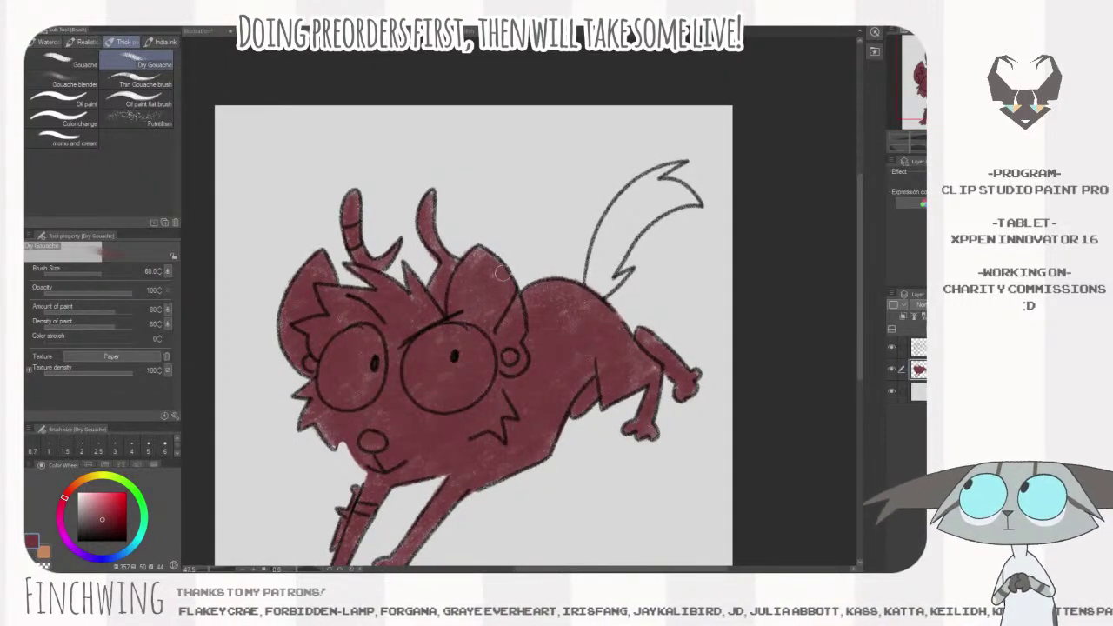
- Paint the tail dark red from its base to the jagged tip, varying the brush size
key("bracketleft")
key("bracketleft")
mouse_move(593, 287)
left_mouse_down()
mouse_move(599, 248)
mouse_move(634, 184)
mouse_move(602, 295)
mouse_move(648, 198)
mouse_move(594, 270)
mouse_move(650, 196)
mouse_move(628, 248)
mouse_move(665, 201)
mouse_move(700, 186)
mouse_move(668, 190)
left_mouse_up()
key("bracketright")
key("bracketright")
key("bracketright")
key("bracketleft")
key("bracketleft")
key("bracketleft")
key("bracketright")
left_click_drag(525, 372, 598, 308)
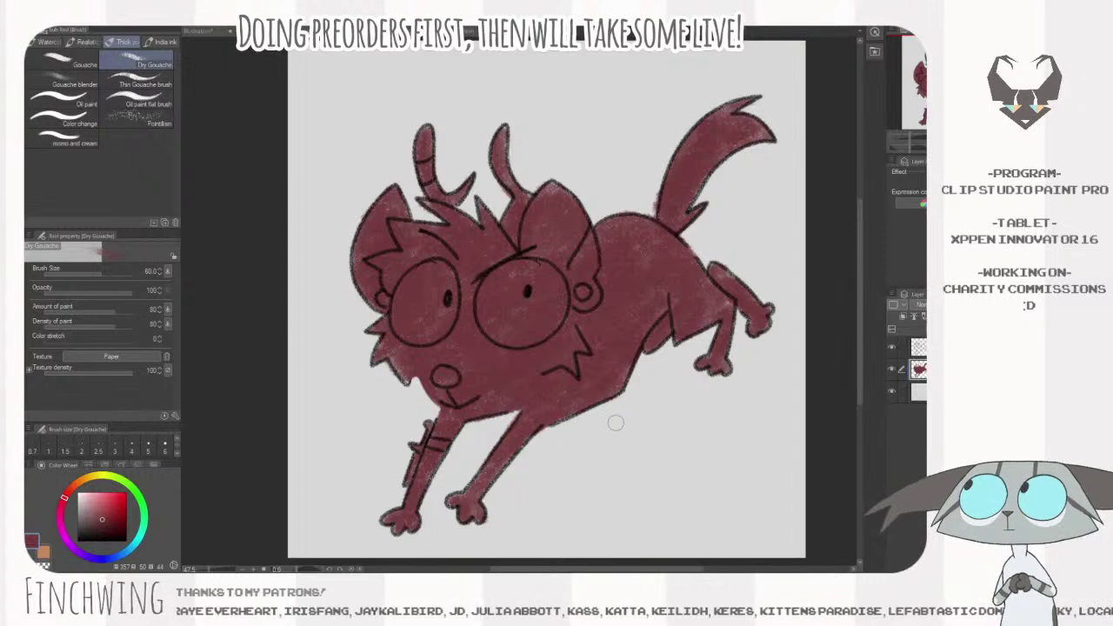
- Enlarge the brush and sample the lighter orange-red from the reference drawing
key("bracketright")
key("bracketright")
key("bracketright")
left_click(291, 32)
key("ctrl+space")
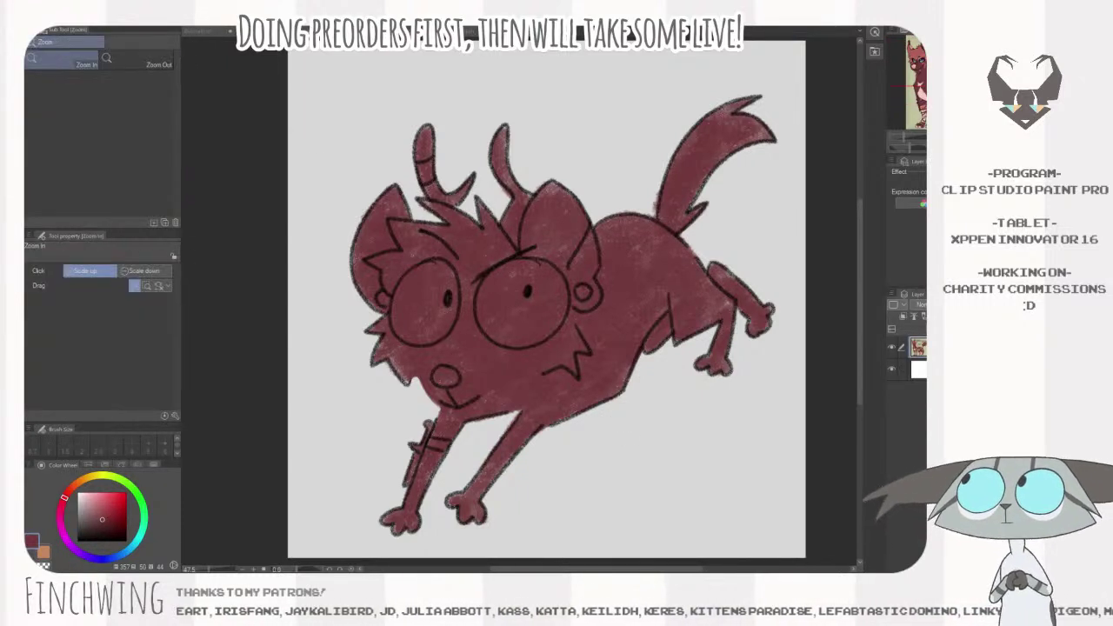
key("alt")
- Paint the hair tufts, forehead and far ear in the lighter orange-red
left_click_drag(485, 245, 480, 233)
mouse_move(471, 187)
left_mouse_down()
mouse_move(500, 259)
mouse_move(455, 261)
left_mouse_up()
left_click_drag(524, 177, 553, 181)
mouse_move(447, 216)
left_mouse_down()
mouse_move(440, 229)
mouse_move(402, 223)
mouse_move(386, 236)
mouse_move(419, 280)
mouse_move(416, 297)
left_mouse_up()
mouse_move(461, 222)
left_mouse_down()
mouse_move(459, 235)
mouse_move(487, 186)
mouse_move(492, 266)
mouse_move(475, 281)
left_mouse_up()
- Cover the near ear, its earring and the base of the near horn with the lighter orange-red
key("bracketleft")
key("bracketleft")
key("bracketleft")
mouse_move(578, 181)
left_mouse_down()
mouse_move(556, 247)
mouse_move(570, 229)
left_mouse_up()
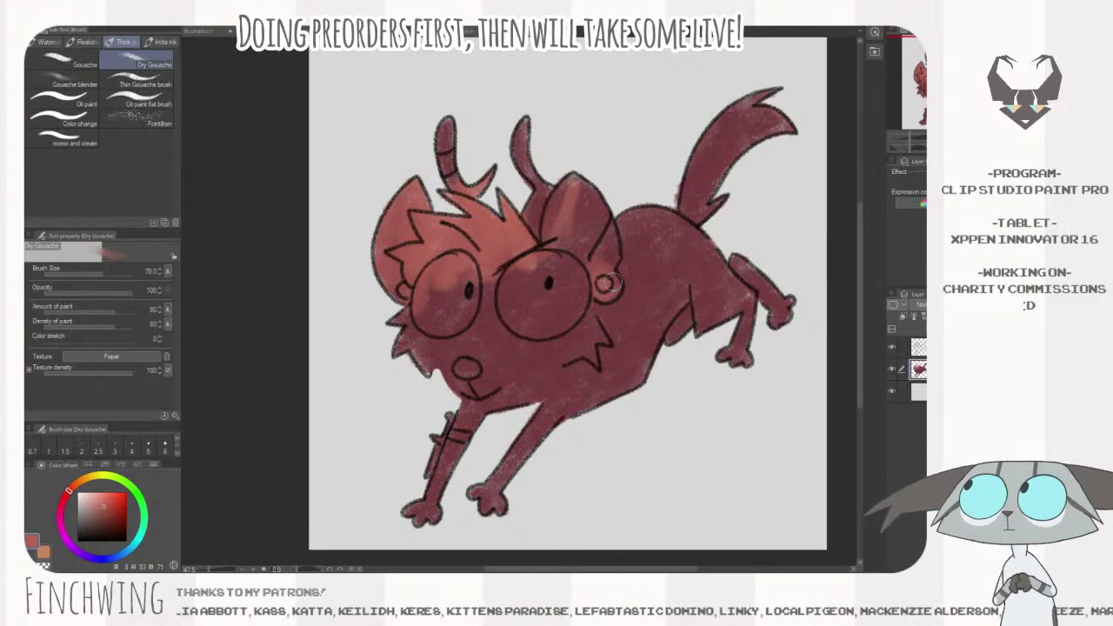
left_click_drag(603, 274, 611, 285)
key("]")
key("]")
key("]")
key("]")
mouse_move(590, 205)
left_mouse_down()
mouse_move(574, 217)
mouse_move(570, 172)
mouse_move(536, 177)
left_mouse_up()
left_click_drag(591, 207, 581, 269)
- Extend the lighter orange-red over the upper parts of both eyes with a smaller brush
key("[")
key("[")
key("bracketleft")
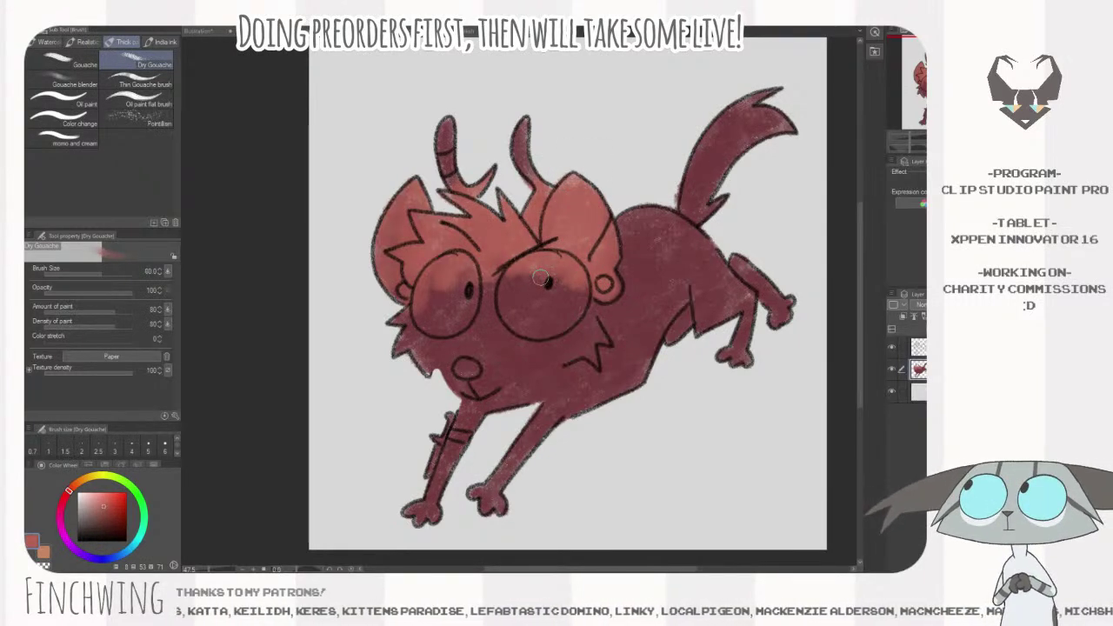
key("bracketleft")
mouse_move(476, 288)
left_mouse_down()
mouse_move(459, 306)
mouse_move(456, 293)
left_mouse_up()
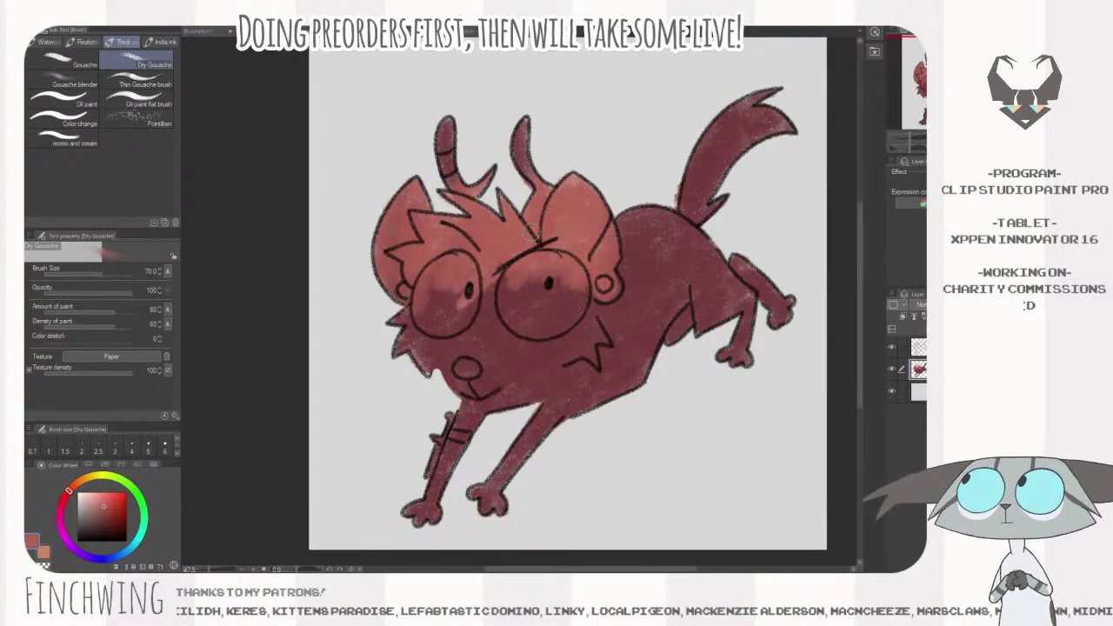
- Sample the dark maroon from the reference drawing and enlarge the brush to size 100
key("bracketright")
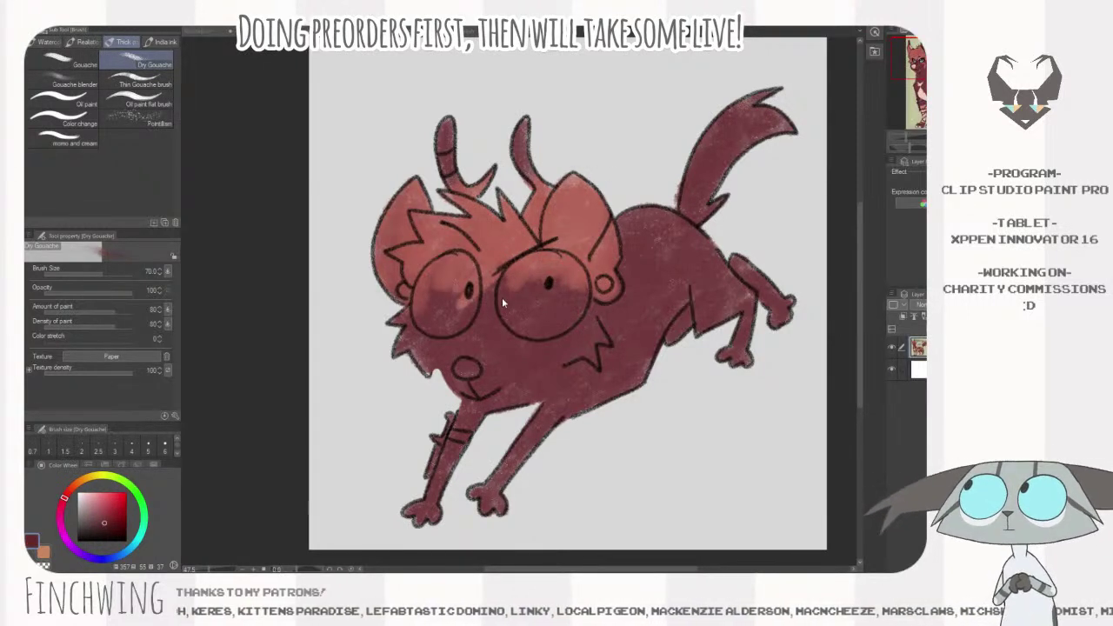
key("ctrl+shift+n")
key("bracketright")
key("bracketleft")
key("bracketright")
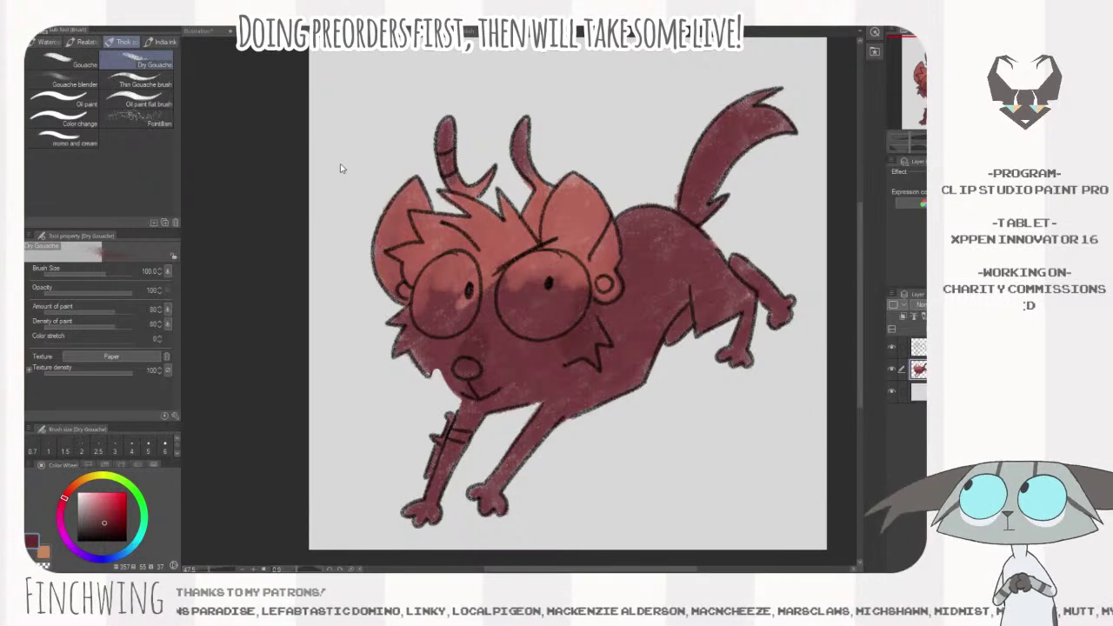
key("ctrl+z")
key("ctrl+y")
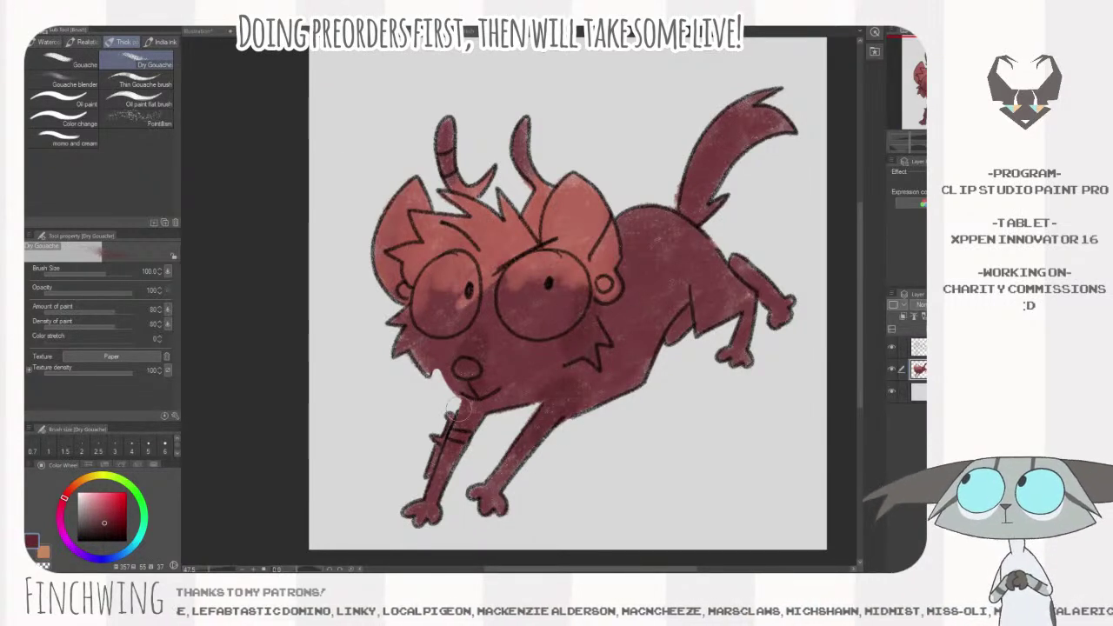
- Go over the chest, haunch and tail with the dark maroon to deepen their base colour
left_click_drag(687, 340, 664, 376)
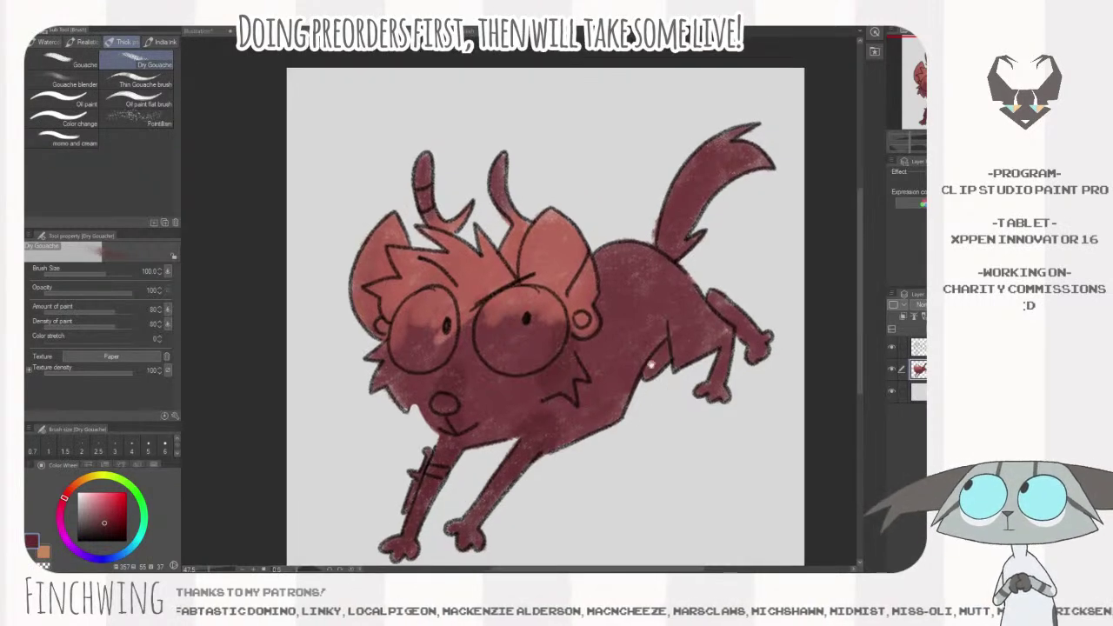
key("ctrl+z")
left_click(543, 448)
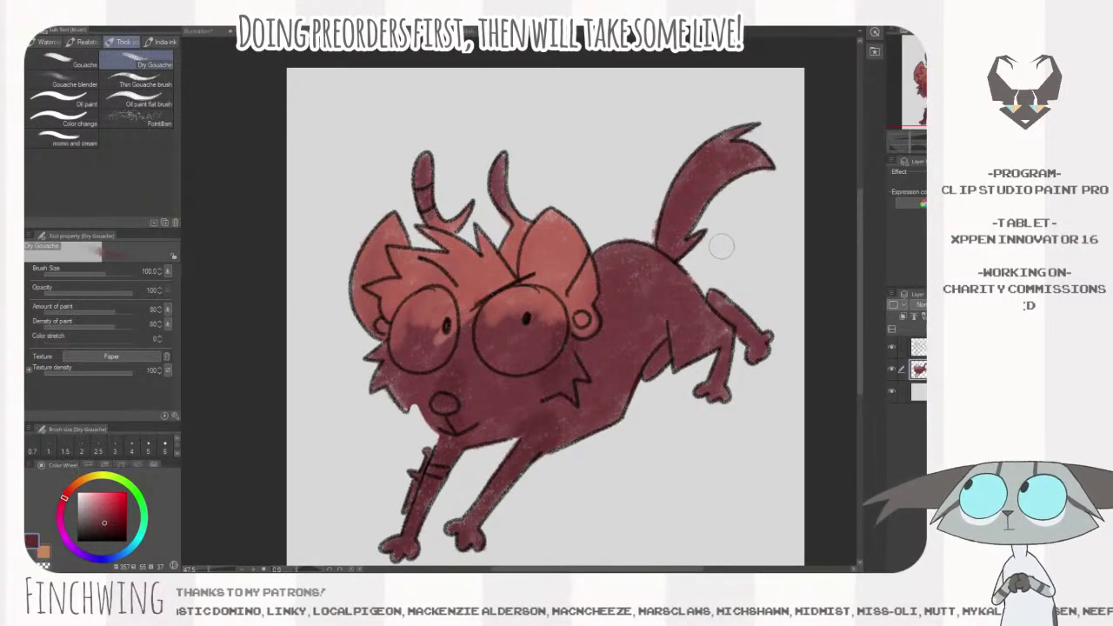
mouse_move(676, 292)
left_mouse_down()
mouse_move(683, 350)
mouse_move(683, 319)
left_mouse_up()
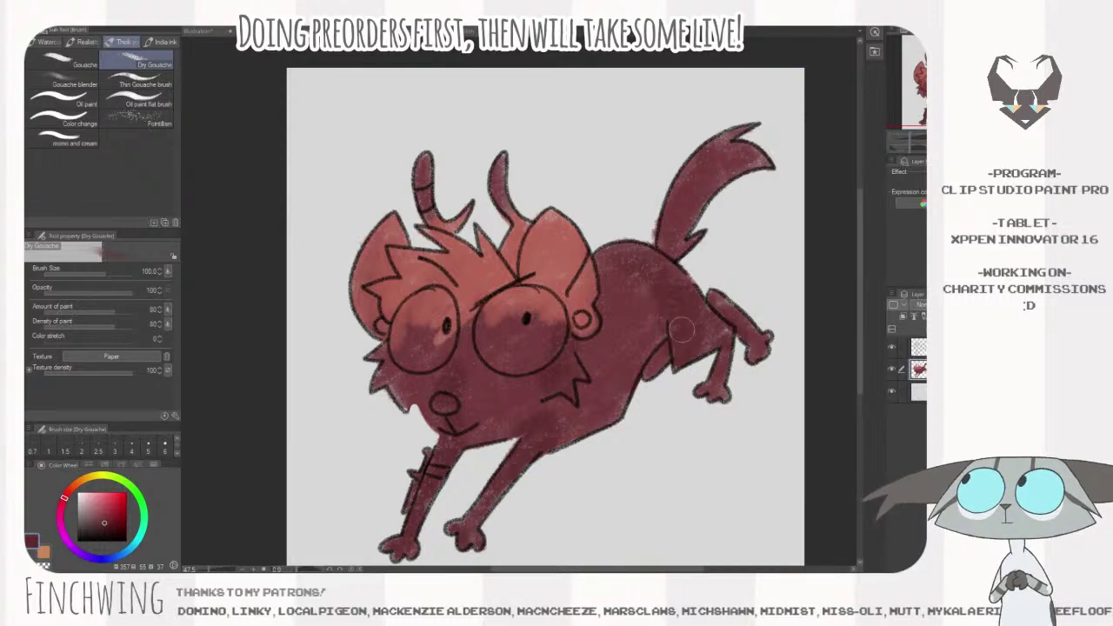
left_click_drag(694, 189, 753, 149)
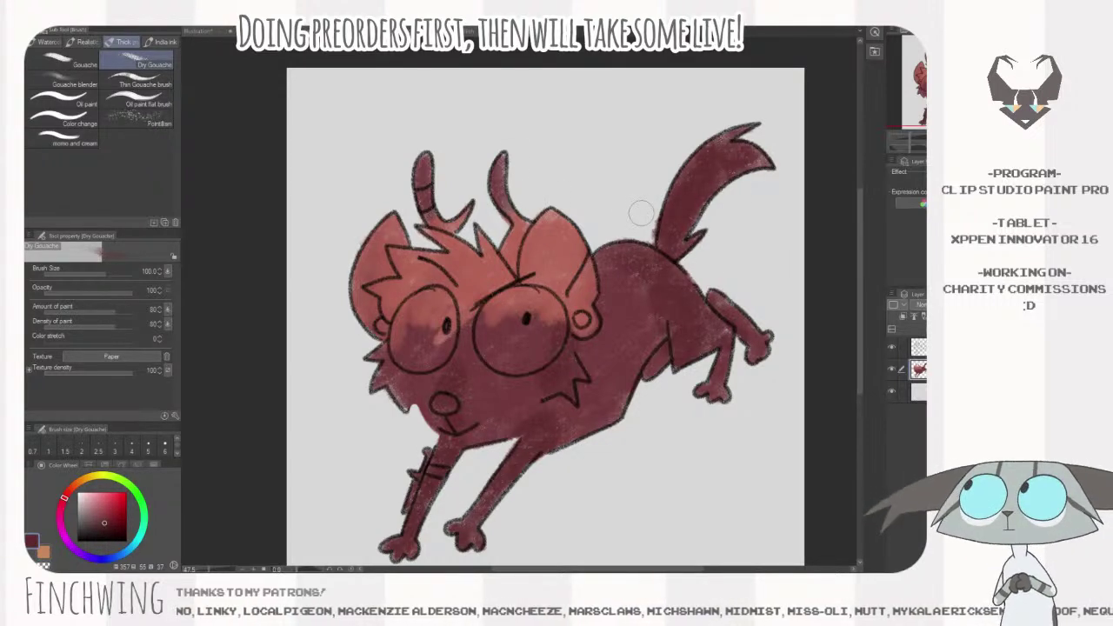
left_click(352, 168)
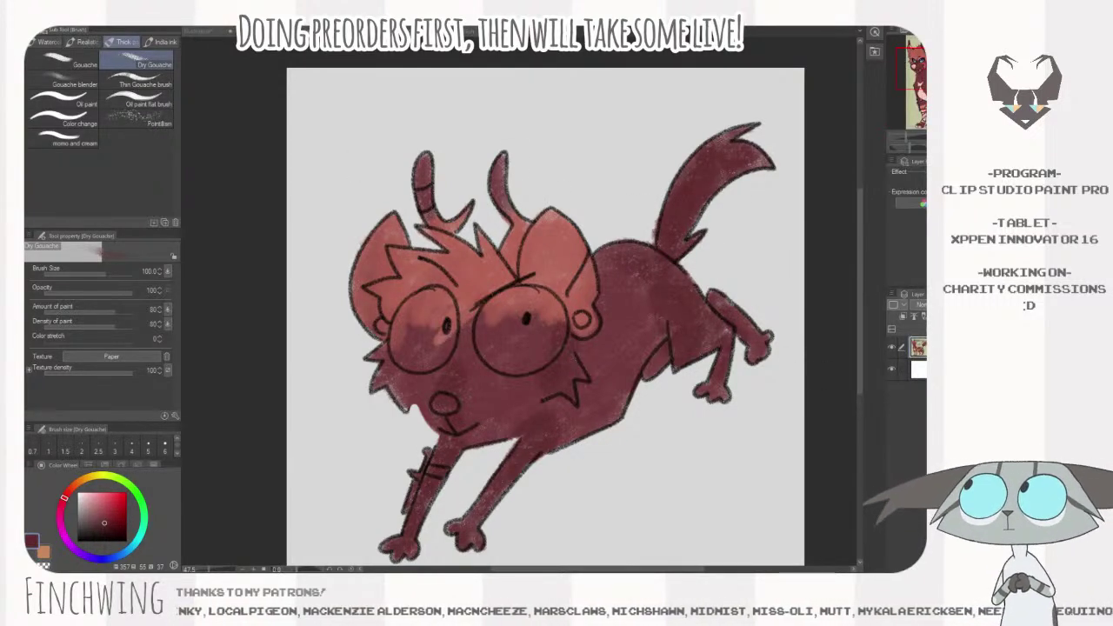
left_click(352, 167, "alt")
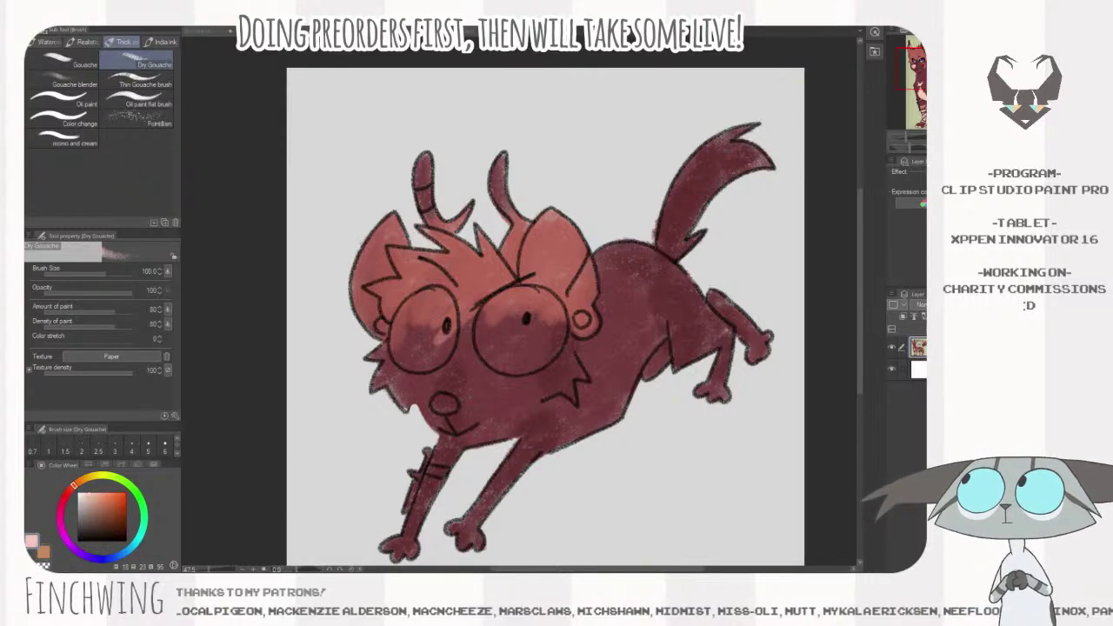
left_click(619, 214)
left_click_drag(621, 221, 592, 203)
left_click(335, 133)
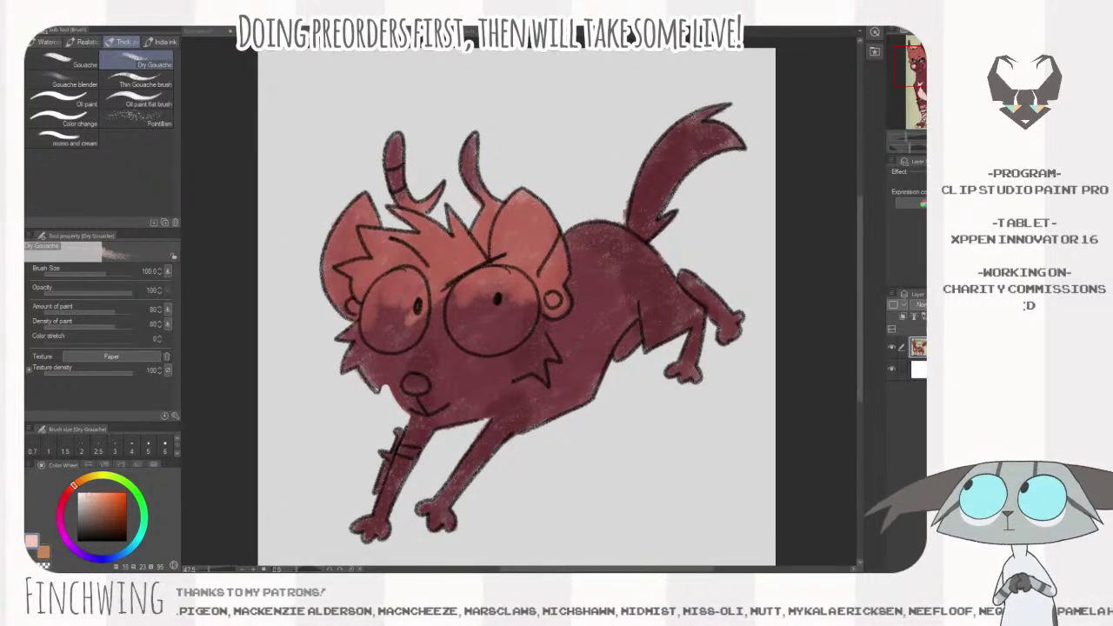
- Sample the orange-red from the reference and paint both cheeks and the lower far eye with a size 70 brush
left_click(352, 168, "alt")
left_click(514, 350)
key("bracketleft")
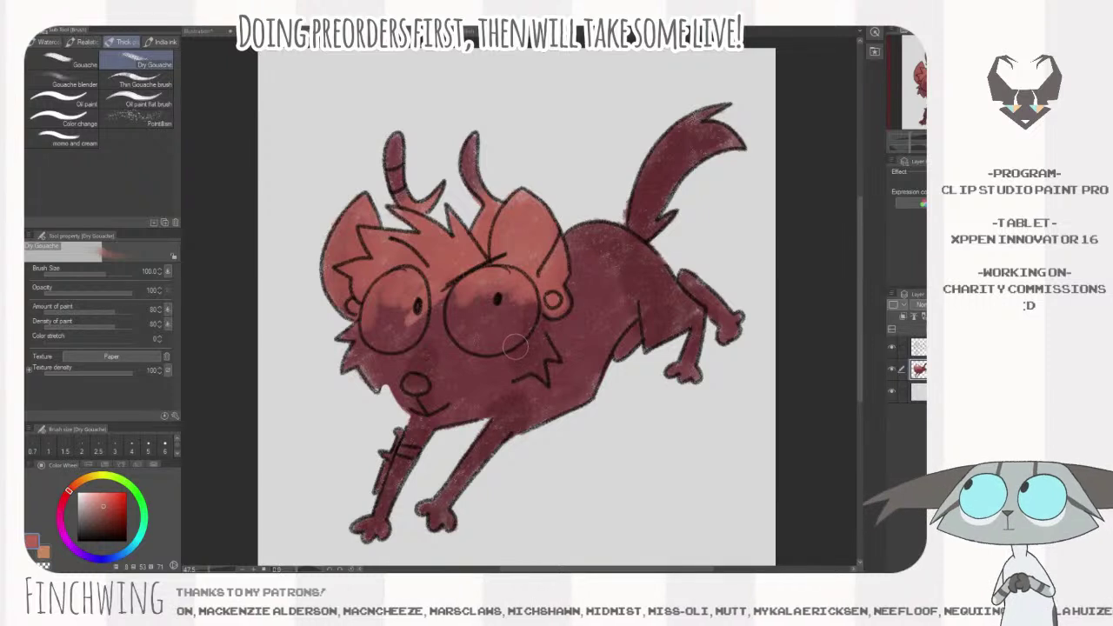
key("bracketleft")
mouse_move(511, 353)
left_mouse_down()
mouse_move(512, 373)
mouse_move(498, 345)
mouse_move(513, 358)
left_mouse_up()
key("bracketright")
key("bracketright")
mouse_move(370, 342)
left_mouse_down()
mouse_move(355, 370)
mouse_move(369, 384)
mouse_move(386, 323)
left_mouse_up()
left_click_drag(356, 374, 367, 394)
left_click_drag(518, 374, 515, 320)
- Blend a brighter red over both cheek patches and the lower parts of the eyes
key("ctrl+e")
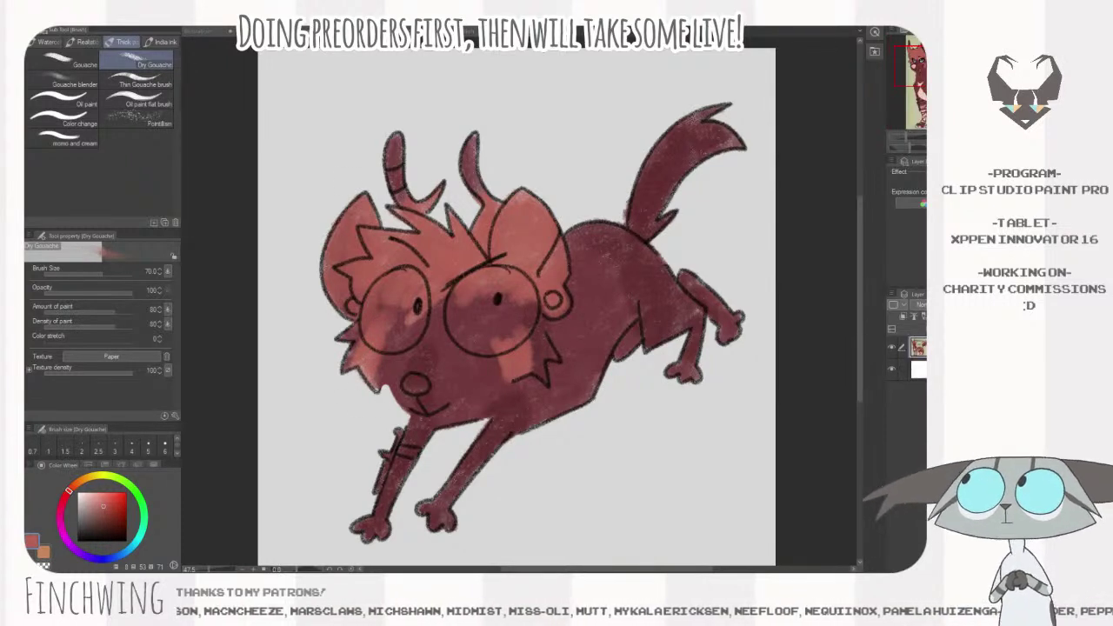
left_click(500, 348)
mouse_move(496, 355)
left_mouse_down()
mouse_move(506, 339)
mouse_move(497, 350)
left_mouse_up()
left_click_drag(368, 333, 385, 318)
- Sample the olive green from the reference and fill both earrings with a size 30 brush
key("ctrl+e")
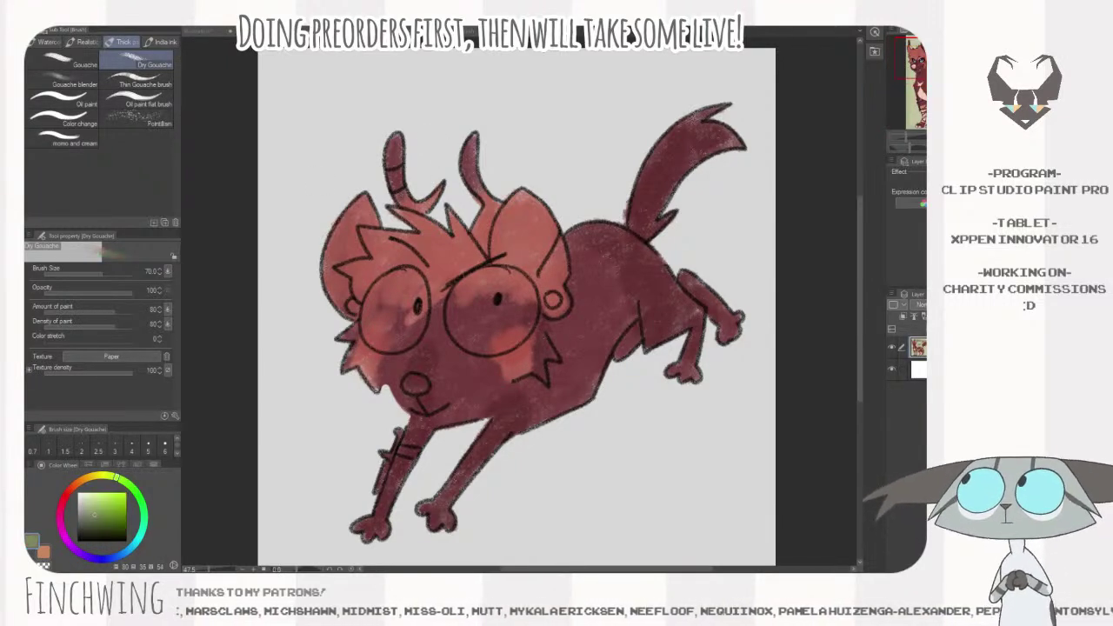
left_click(553, 300)
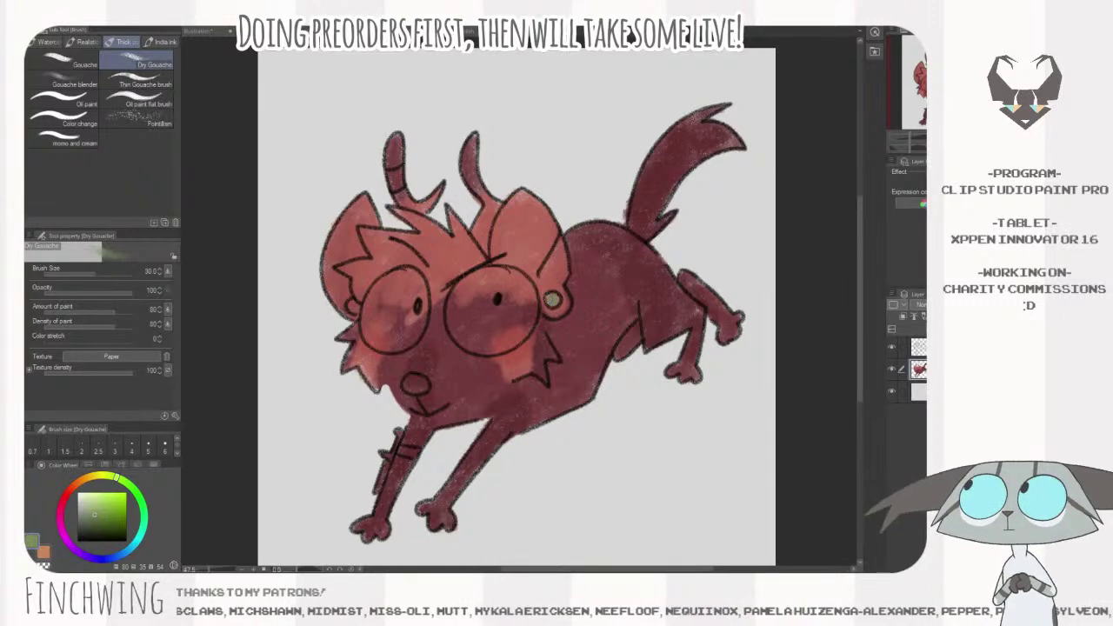
left_click_drag(583, 246, 623, 272)
- Sample the darkest maroon from the reference and paint both horns down to their bases
left_click(296, 32)
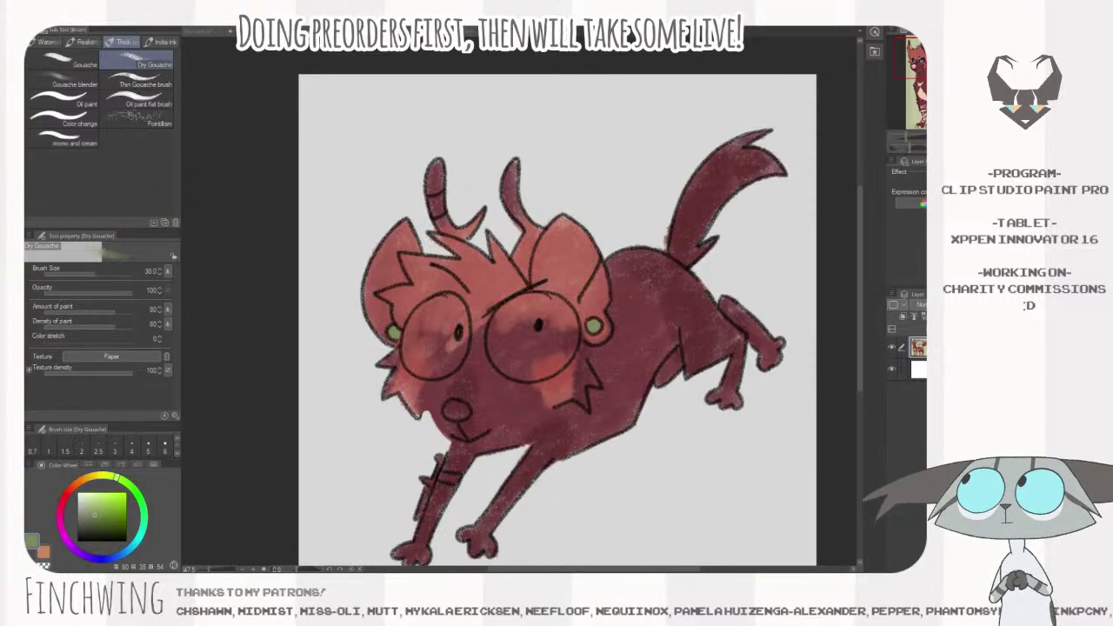
left_click(553, 300, "alt")
left_click(459, 199)
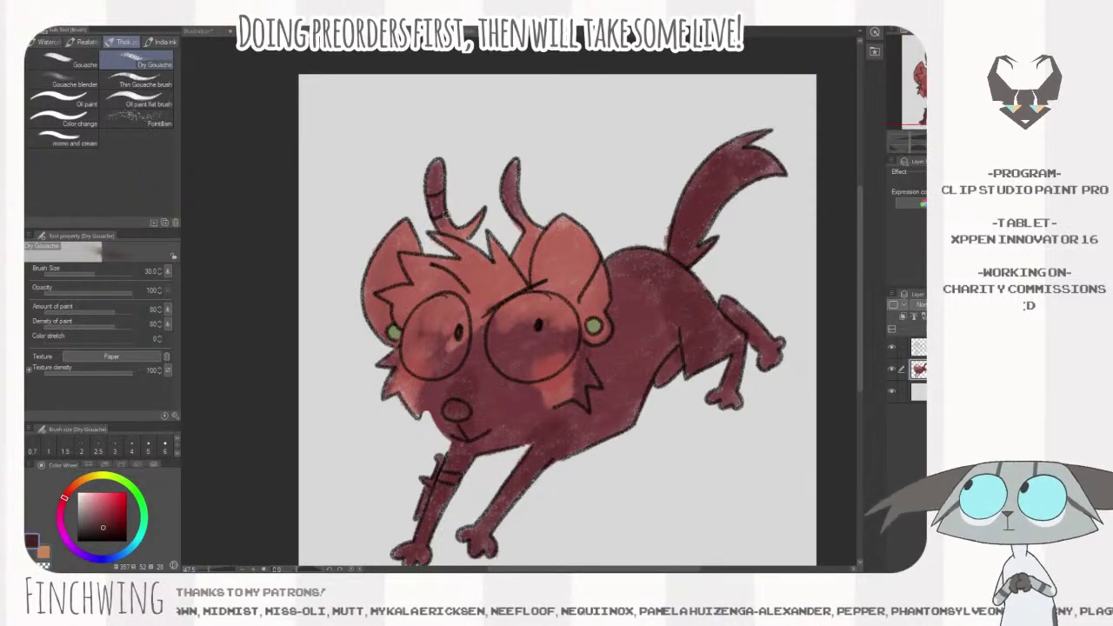
left_click_drag(440, 218, 466, 233)
mouse_move(483, 212)
left_mouse_down()
mouse_move(470, 230)
mouse_move(436, 154)
left_mouse_up()
key("bracketright")
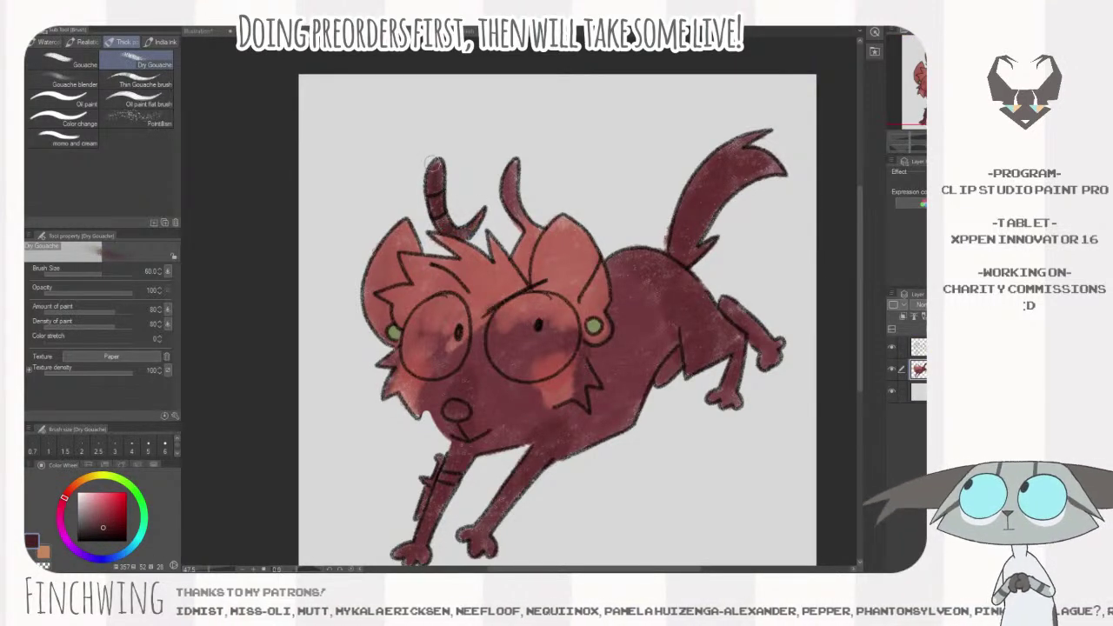
mouse_move(524, 269)
left_mouse_down()
mouse_move(532, 237)
mouse_move(519, 259)
mouse_move(513, 179)
mouse_move(526, 208)
left_mouse_up()
key("bracketright")
key("bracketright")
key("bracketright")
key("bracketright")
- Sample the pale pink from the reference and paint the band on the far horn with a smaller brush
key("ctrl+e")
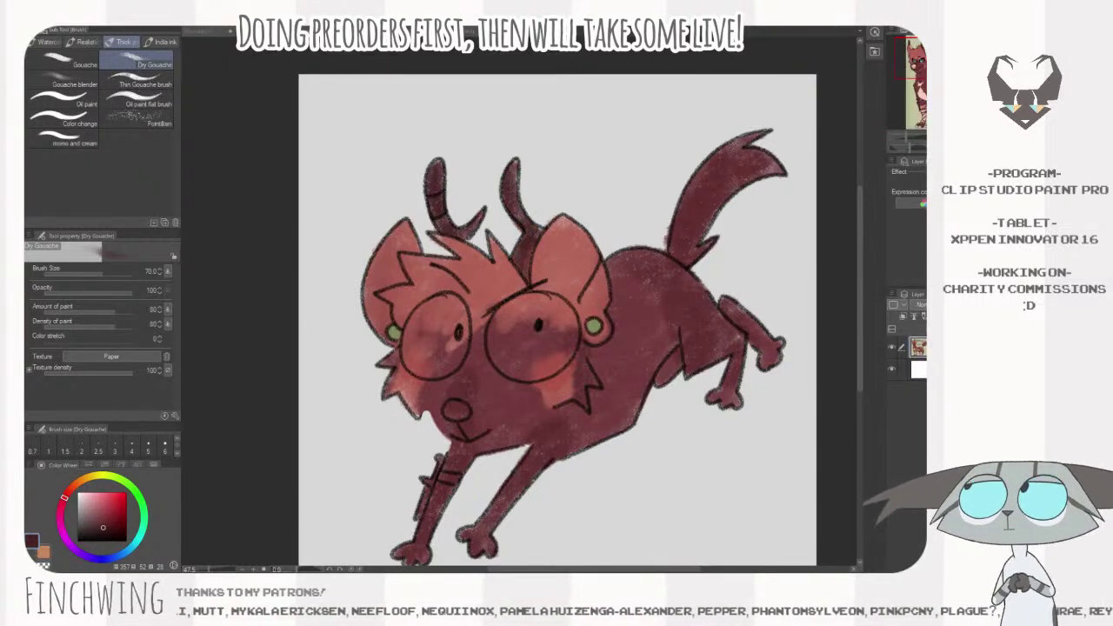
left_click(505, 156)
key("bracketleft")
key("bracketleft")
key("bracketleft")
left_click_drag(431, 199, 437, 209)
- Fill the inside of the near ear with the pale pink
left_click_drag(642, 339, 628, 280)
left_click(562, 185)
mouse_move(522, 224)
left_mouse_down()
mouse_move(567, 222)
mouse_move(582, 202)
mouse_move(557, 237)
mouse_move(539, 187)
mouse_move(534, 199)
mouse_move(573, 187)
mouse_move(563, 218)
mouse_move(549, 187)
mouse_move(619, 198)
mouse_move(659, 180)
mouse_move(615, 190)
left_mouse_up()
key("bracketright")
key("bracketright")
key("bracketright")
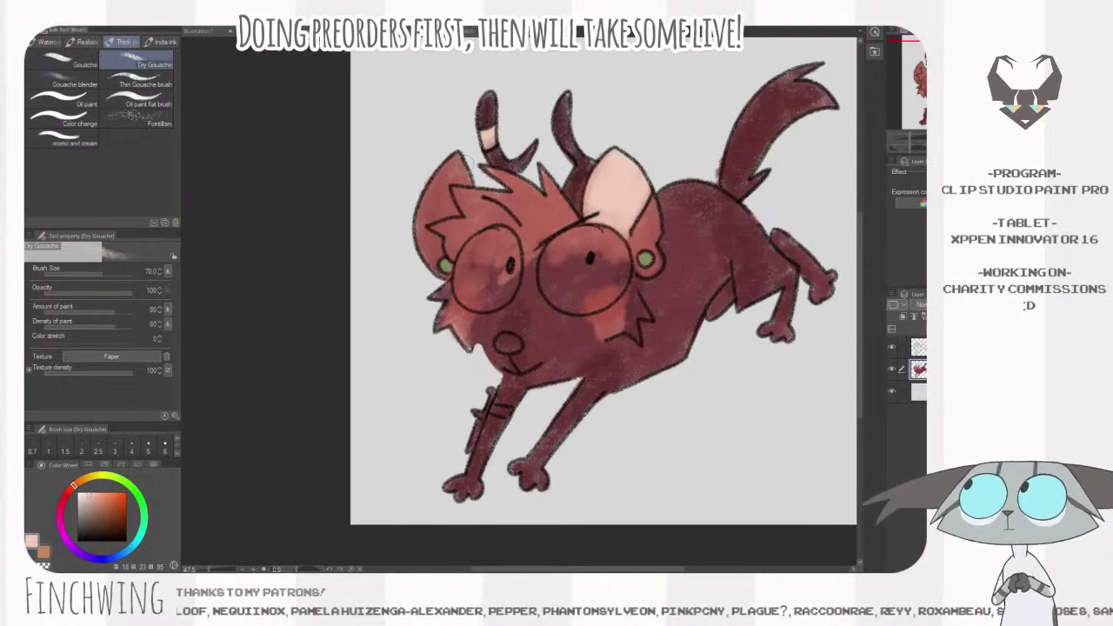
- Fill the inside of the far ear with the pale pink using a smaller brush
key("bracketleft")
key("bracketleft")
key("bracketleft")
key("bracketleft")
mouse_move(437, 246)
left_mouse_down()
mouse_move(421, 235)
mouse_move(436, 243)
mouse_move(427, 230)
mouse_move(453, 211)
mouse_move(436, 193)
mouse_move(429, 217)
mouse_move(439, 178)
mouse_move(447, 214)
mouse_move(433, 229)
left_mouse_up()
- Sample the hair's orange-red and clean up the tufts that overlap the far ear
key("bracketright")
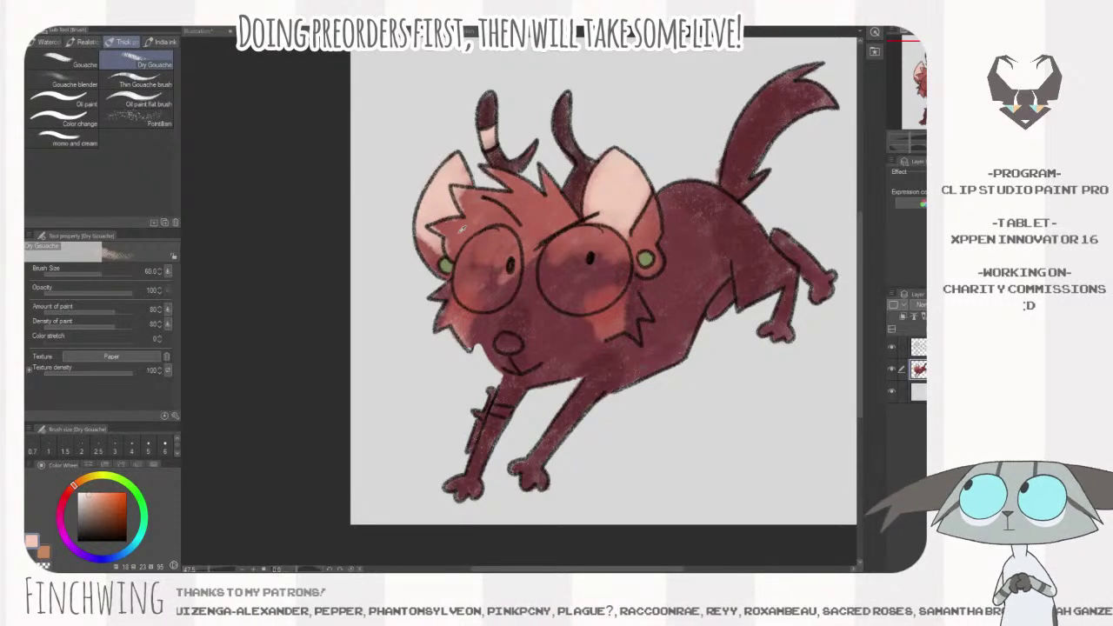
left_click(461, 228, "alt")
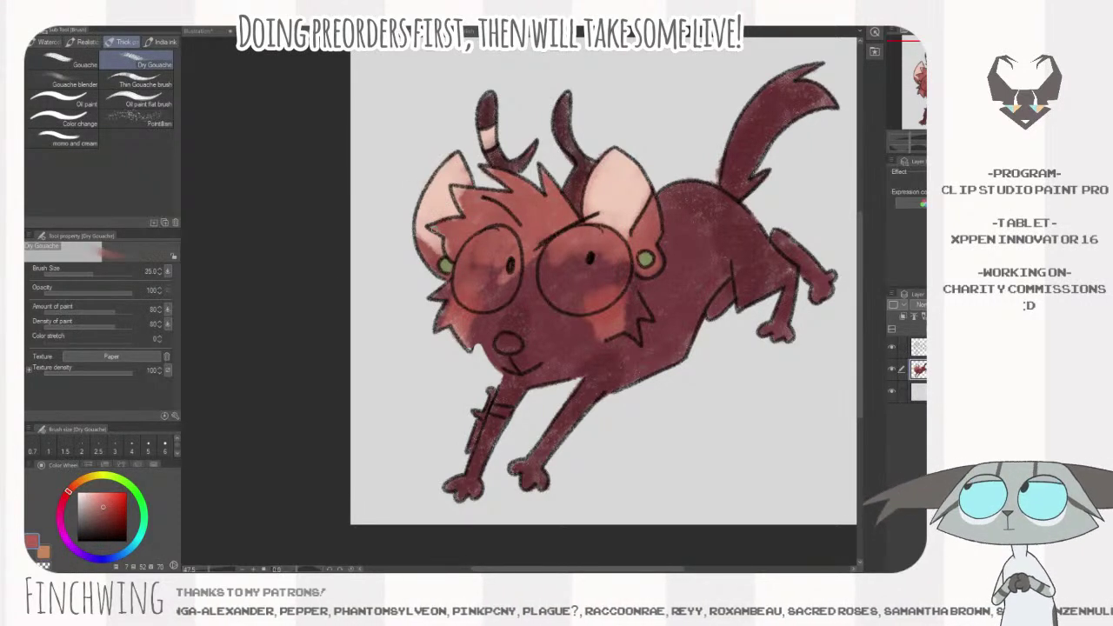
left_click_drag(464, 207, 456, 189)
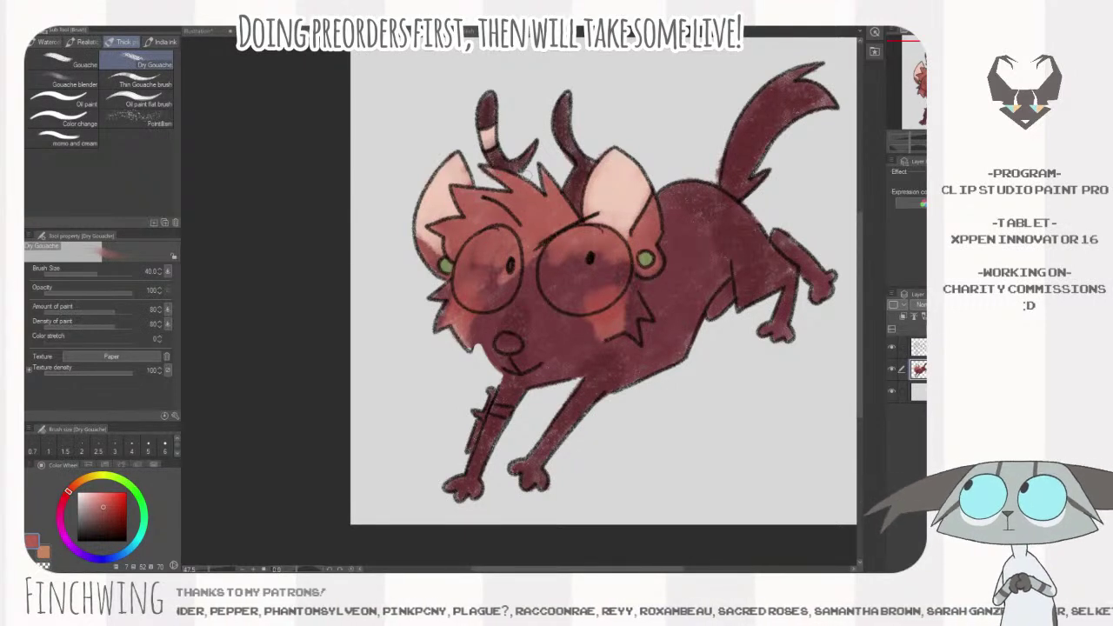
- Sample the salmon colour from the reference and paint a light mark on the forehead above the far eye
left_click_drag(713, 261, 651, 263)
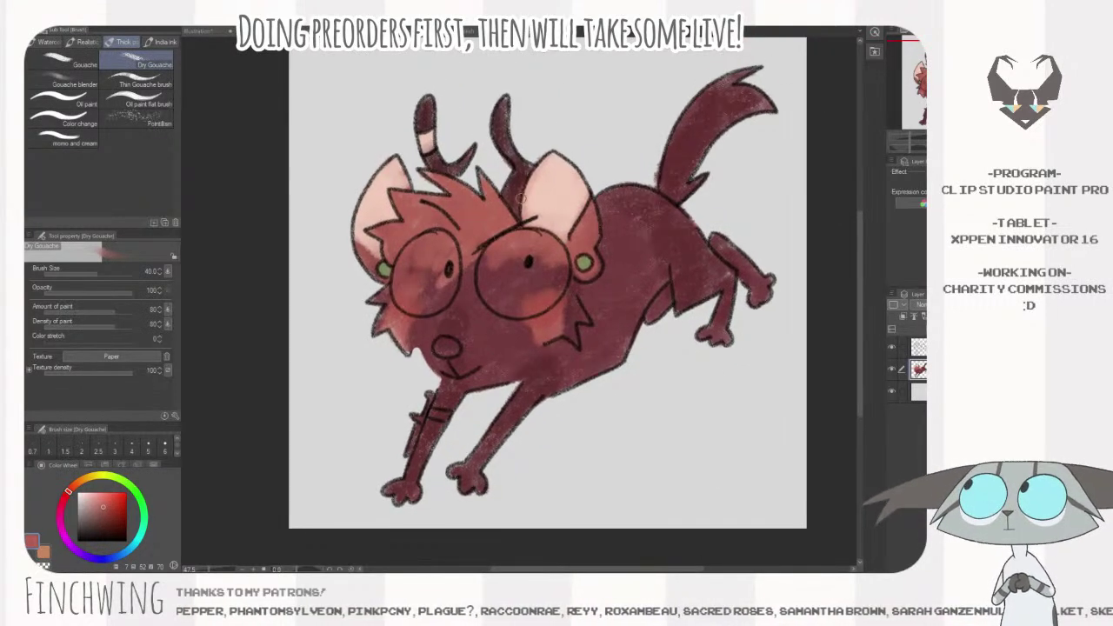
left_click(334, 159)
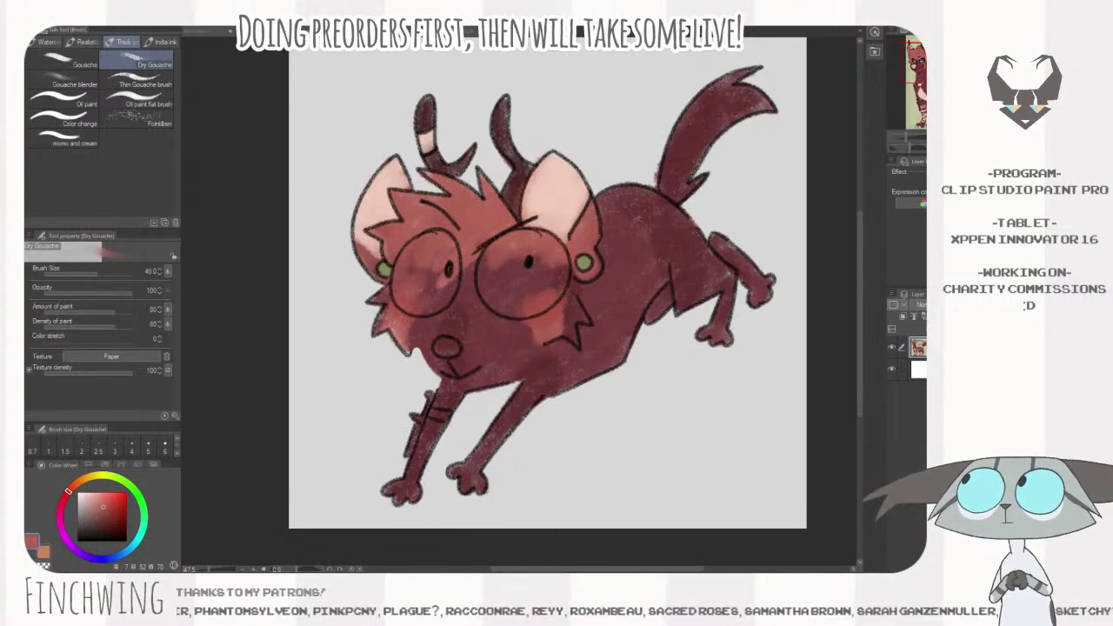
left_click(333, 159, "alt")
key("ctrl+shift+n")
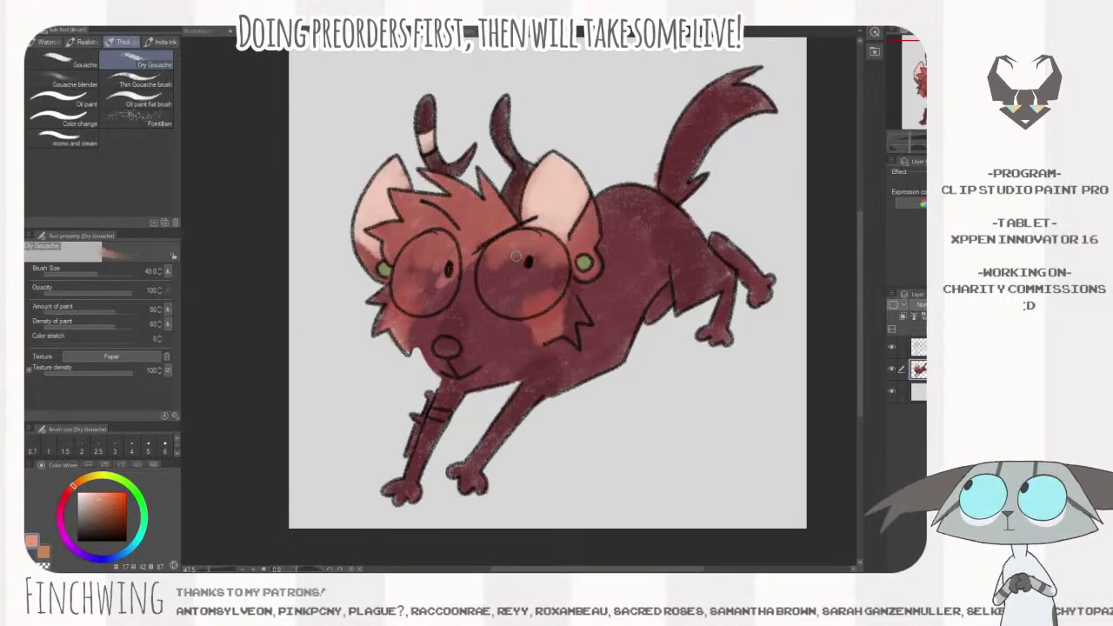
mouse_move(449, 229)
left_mouse_down()
mouse_move(429, 242)
mouse_move(462, 228)
left_mouse_up()
- Inspect the reference's leg markings, pick a slightly darker orange and paint the spots and bands on both forelegs
left_click_drag(620, 254, 569, 193)
key("ctrl+Tab")
key("ctrl+space")
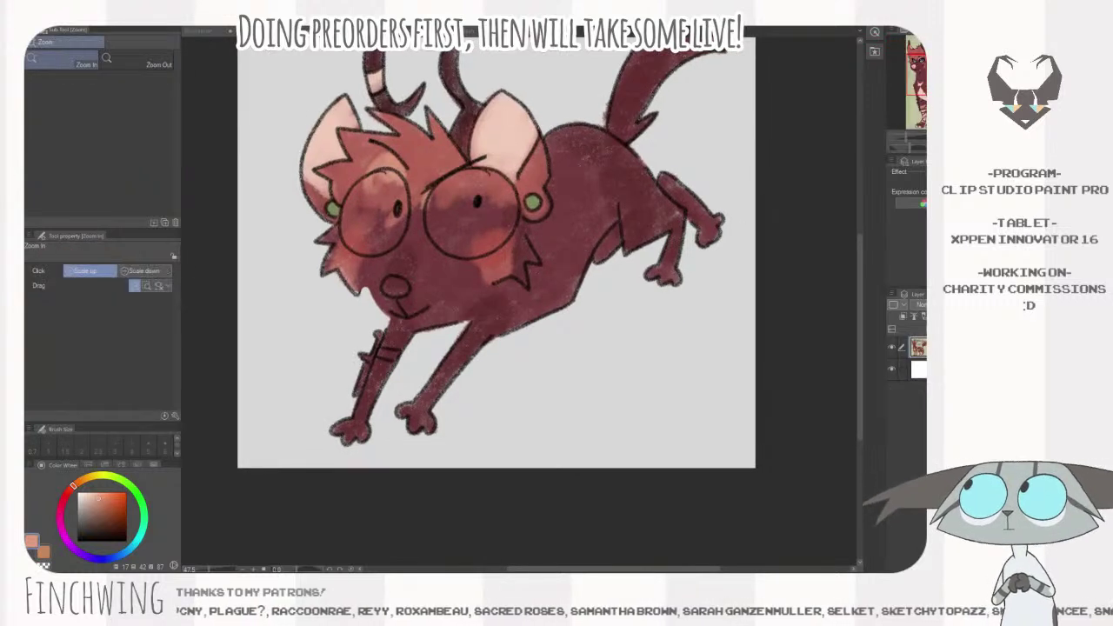
key("ctrl+space")
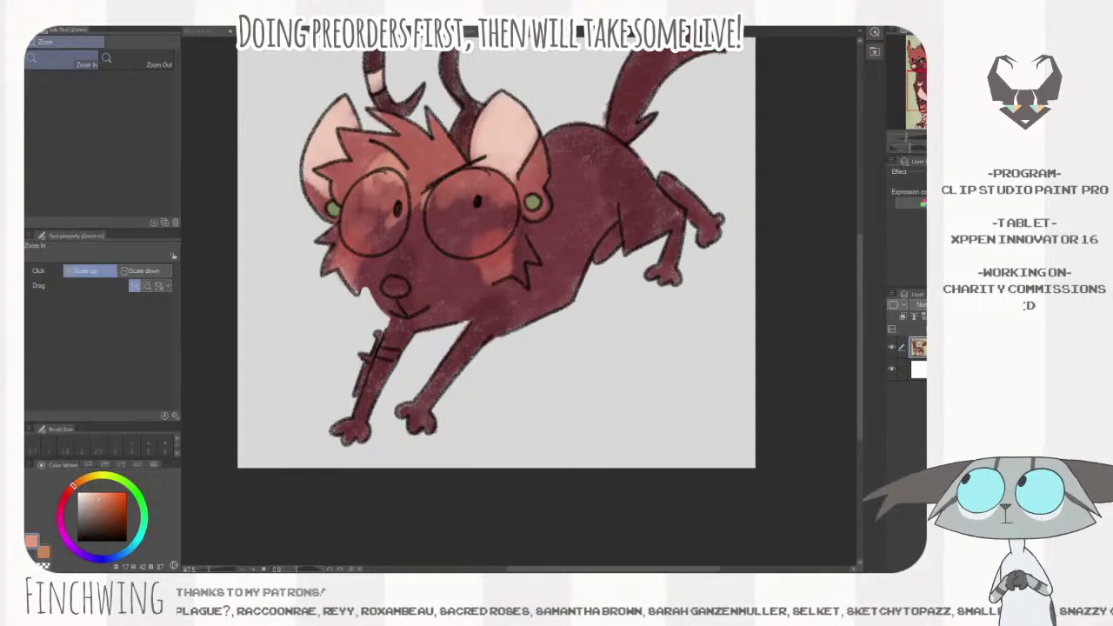
key("ctrl+space")
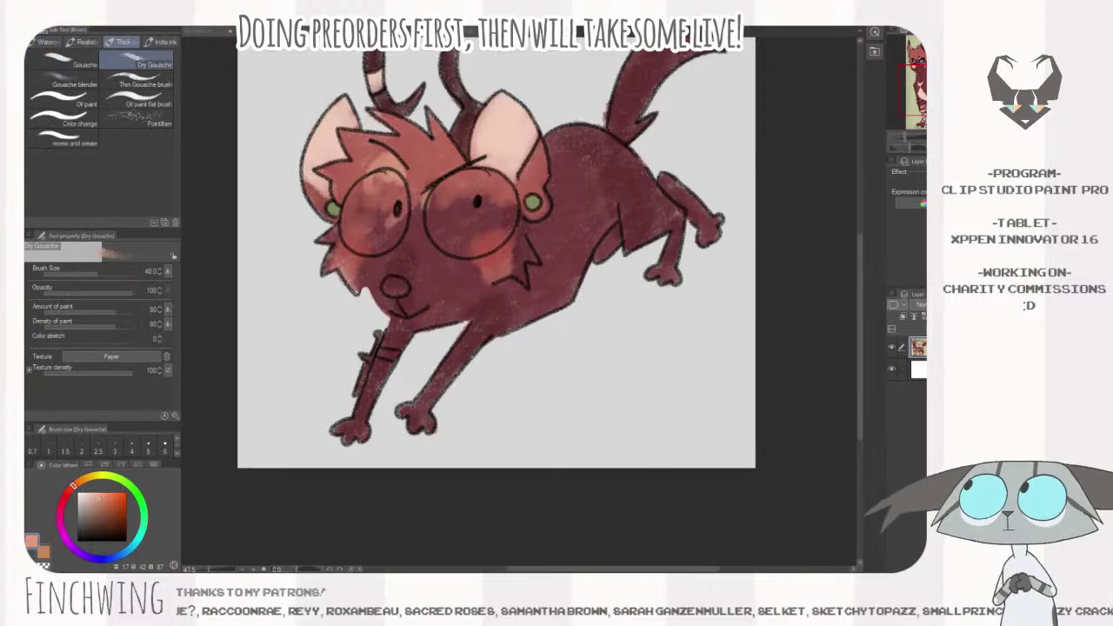
left_click(101, 498)
mouse_move(486, 311)
left_mouse_down()
mouse_move(443, 371)
mouse_move(456, 375)
mouse_move(448, 343)
left_mouse_up()
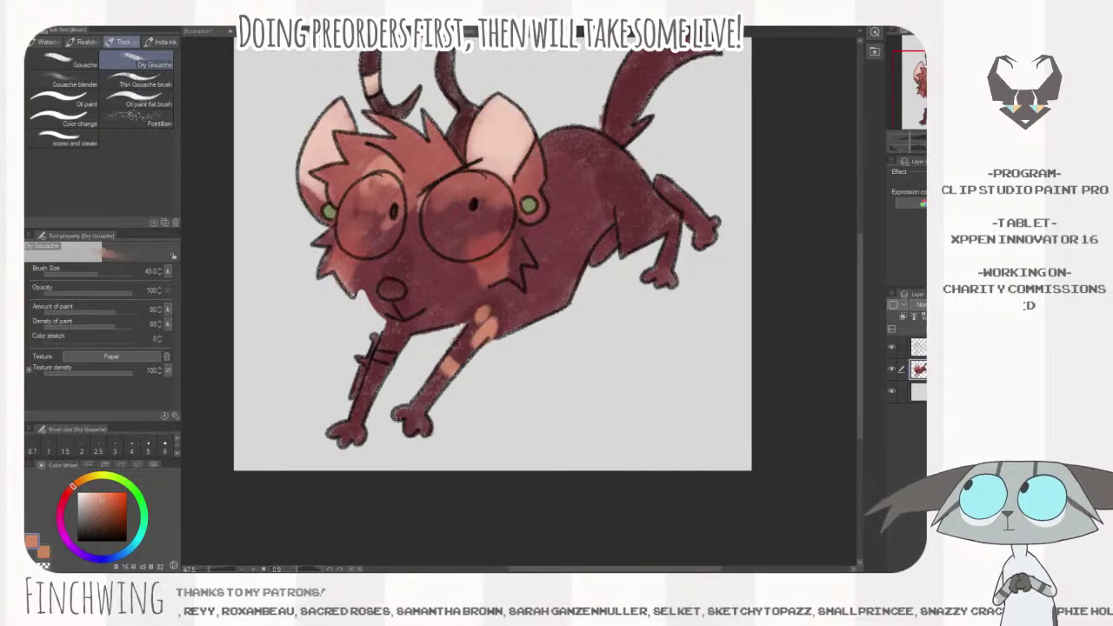
left_click_drag(395, 372, 363, 376)
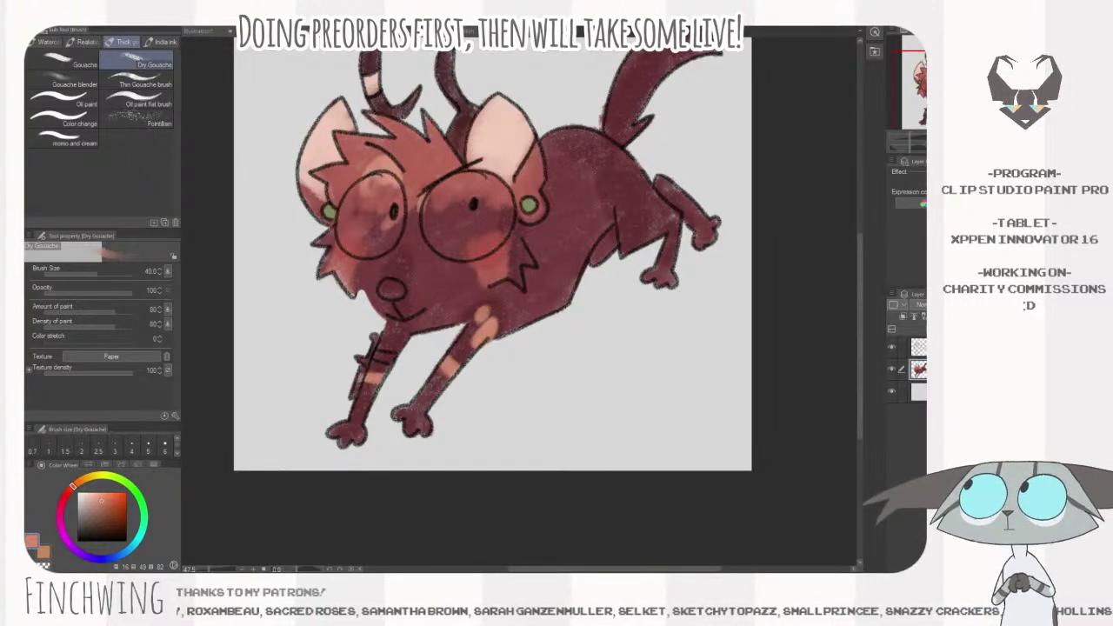
- Paint an orange stripe down the side of the body in front of the hind leg
left_click_drag(610, 219, 595, 131)
left_click_drag(600, 184, 592, 136)
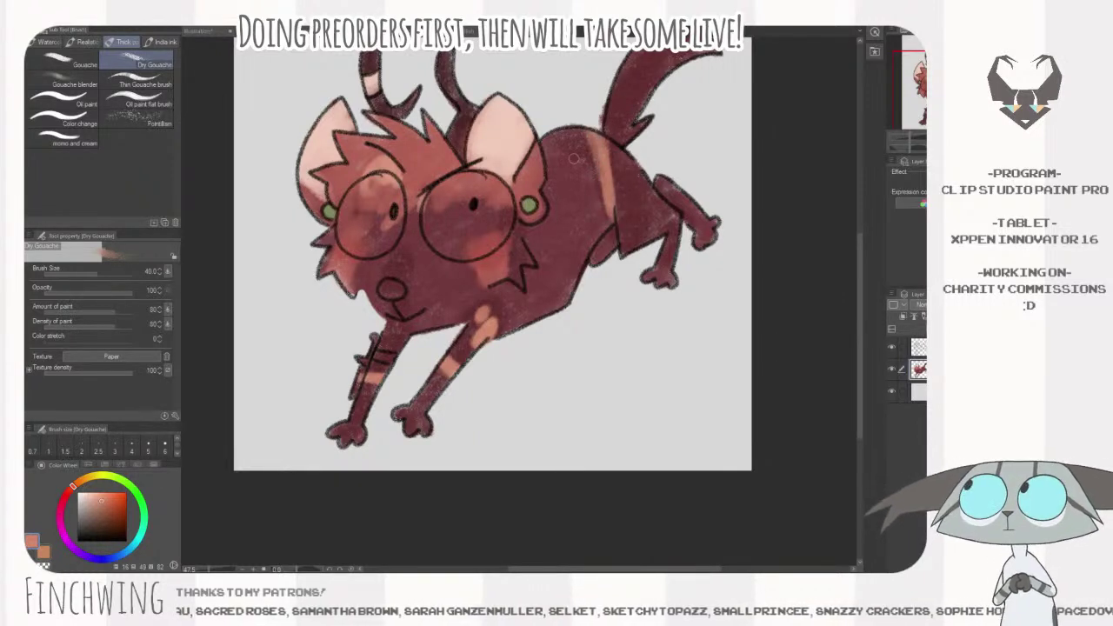
left_click_drag(352, 176, 350, 167)
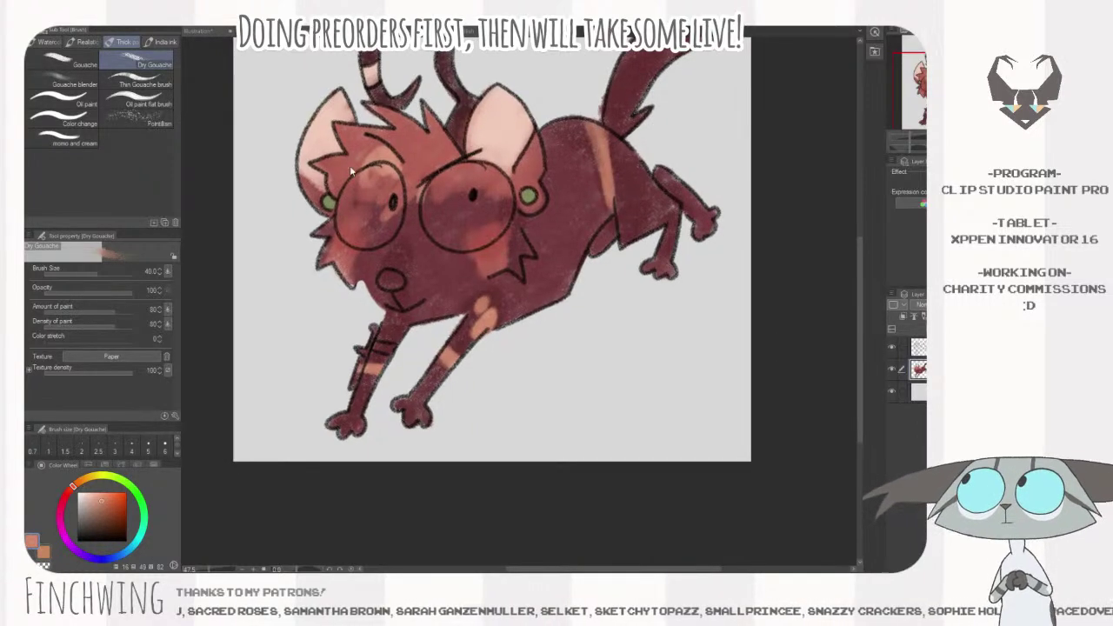
- Sample the pale pink from the reference and paint the flank stripes and the belly
left_click(280, 169)
left_click(280, 168, "alt")
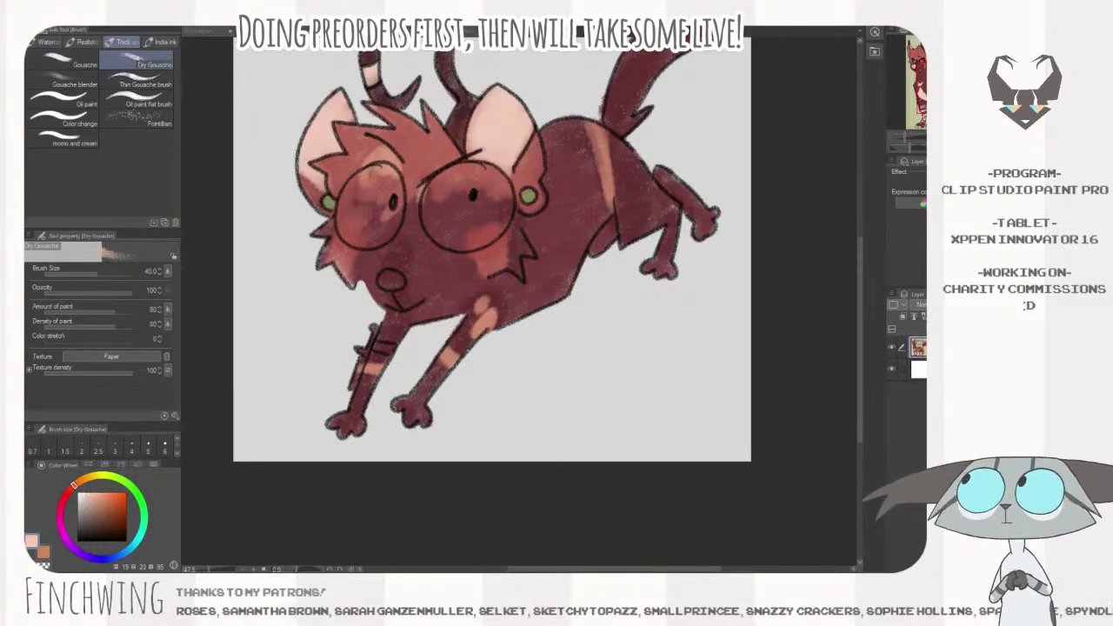
left_click_drag(570, 142, 564, 167)
left_click_drag(542, 176, 569, 135)
mouse_move(492, 355)
left_mouse_down()
mouse_move(511, 330)
mouse_move(556, 315)
mouse_move(522, 335)
mouse_move(565, 300)
mouse_move(603, 235)
mouse_move(535, 334)
mouse_move(501, 346)
mouse_move(574, 283)
mouse_move(535, 328)
mouse_move(576, 297)
left_mouse_up()
mouse_move(575, 252)
left_mouse_down()
mouse_move(600, 251)
mouse_move(567, 207)
mouse_move(570, 235)
mouse_move(588, 202)
mouse_move(581, 174)
mouse_move(590, 216)
mouse_move(567, 152)
left_mouse_up()
left_click_drag(620, 232, 639, 233)
- Add an orange spot behind the shoulder and pale pink spots on the haunch, sampling both colours from the drawing
left_click(648, 191, "alt")
left_click_drag(591, 271, 595, 273)
left_click(611, 296, "alt")
left_click_drag(481, 313, 538, 317)
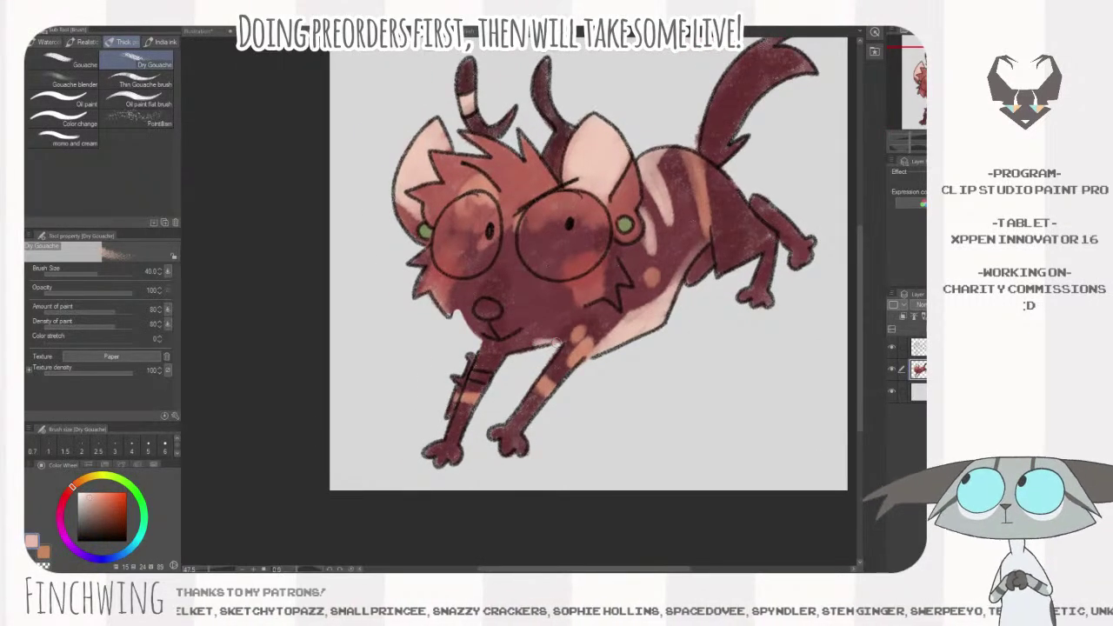
mouse_move(738, 198)
left_mouse_down()
mouse_move(746, 227)
mouse_move(784, 204)
left_mouse_up()
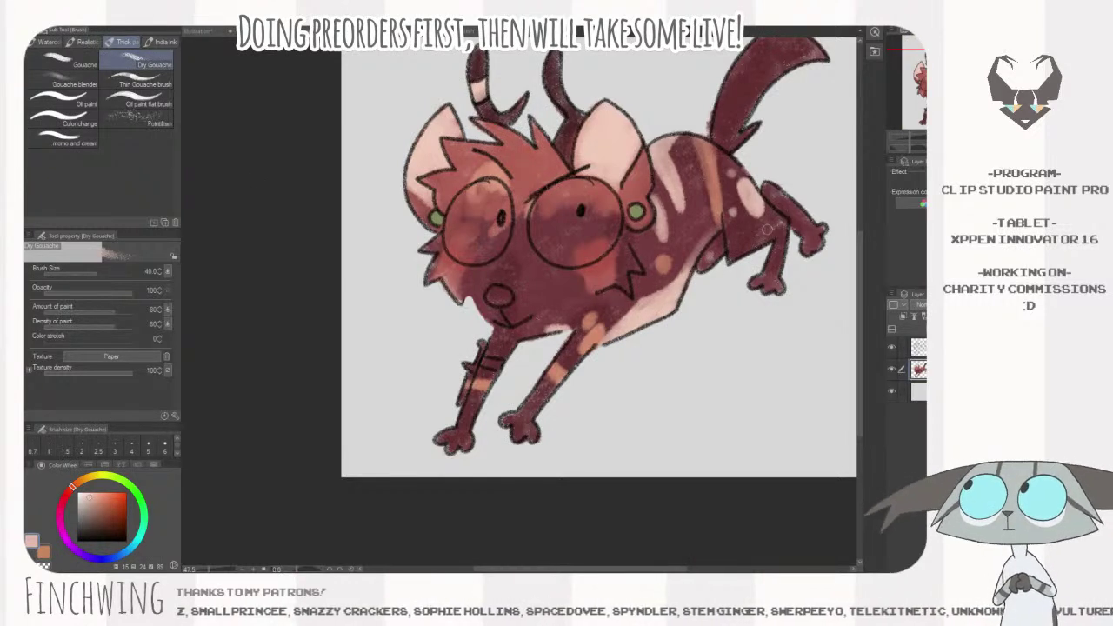
- Sample the muted red from the reference and paint a spot and extra bands on the upper part of both forelegs
left_click_drag(714, 258, 717, 314)
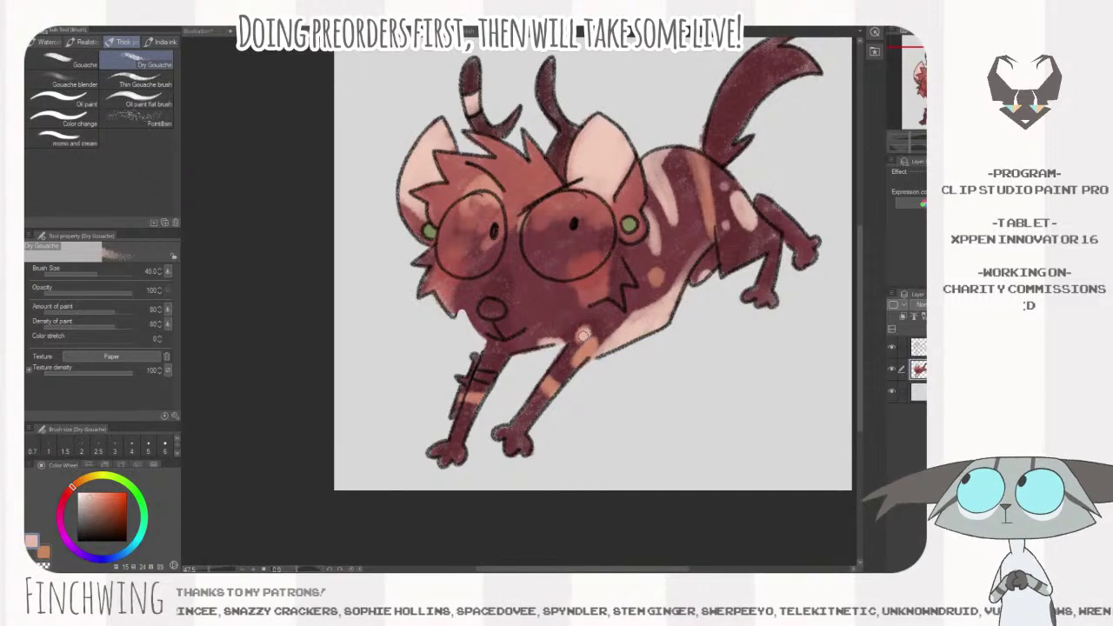
key("ctrl+Tab")
left_click(515, 174, "alt")
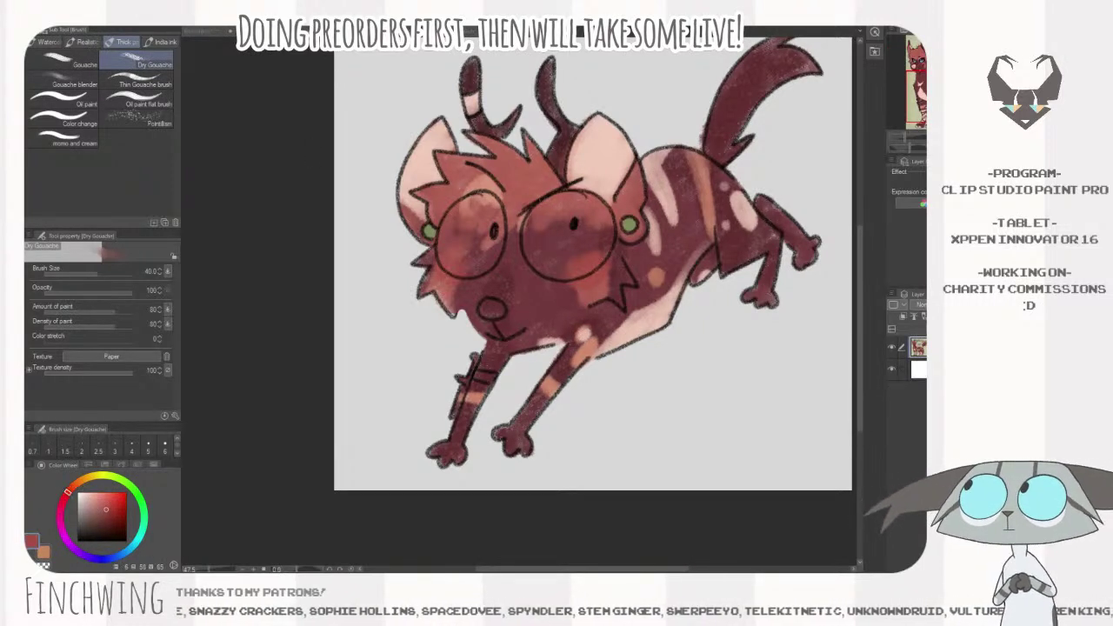
key("ctrl+z")
left_click_drag(589, 350, 570, 372)
mouse_move(508, 357)
left_mouse_down()
mouse_move(481, 361)
mouse_move(508, 363)
left_mouse_up()
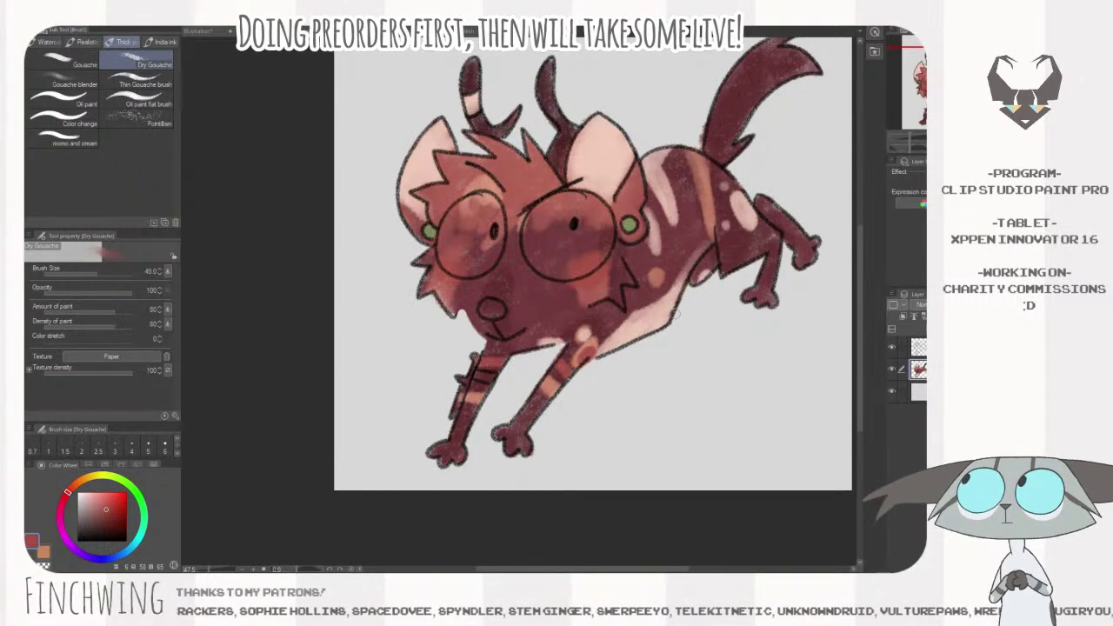
key("ctrl+Tab")
key("ctrl+z")
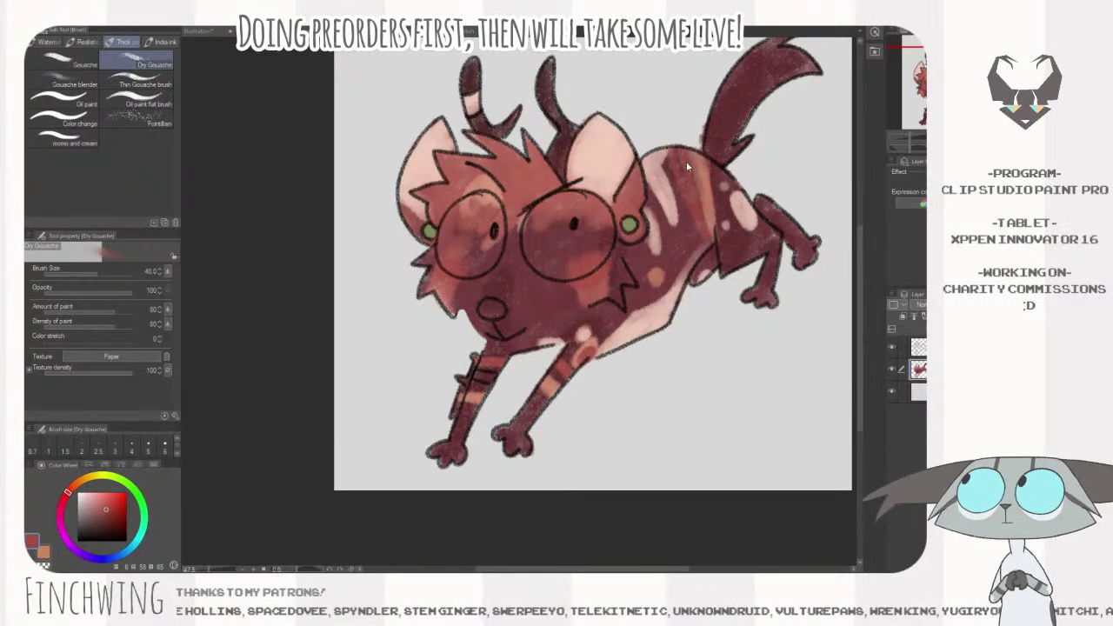
- Paint reddish stripes alongside the orange stripe on the back, blending with colours sampled from the drawing
mouse_move(668, 140)
left_mouse_down()
mouse_move(699, 225)
mouse_move(676, 135)
mouse_move(701, 209)
mouse_move(705, 156)
mouse_move(714, 208)
left_mouse_up()
left_click(715, 216, "alt")
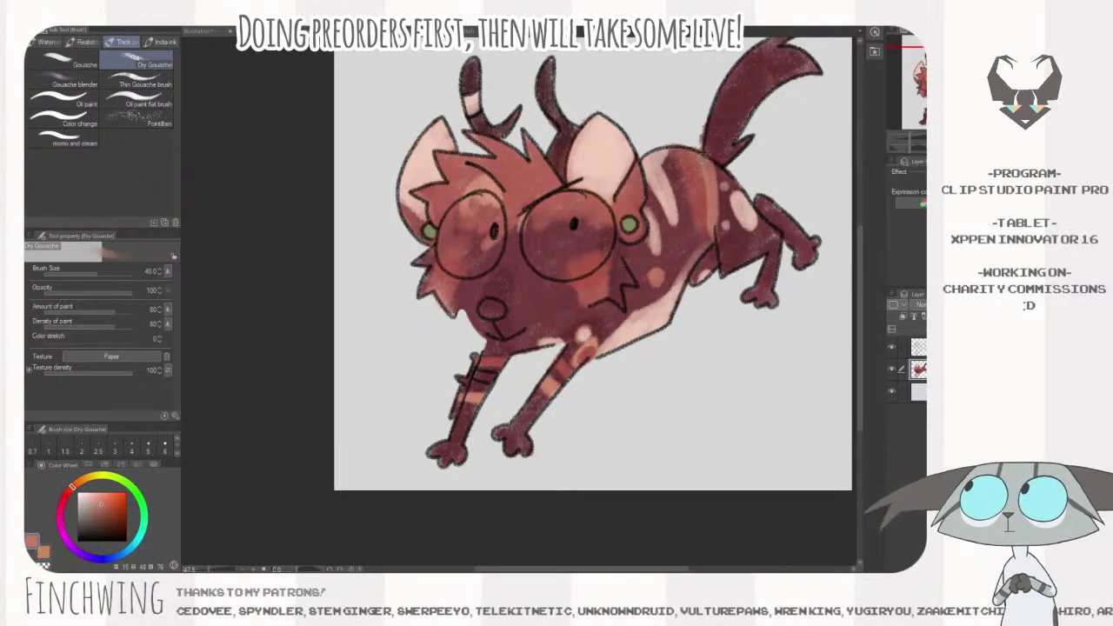
left_click(699, 208, "alt")
left_click_drag(686, 130, 662, 115)
mouse_move(670, 261)
left_mouse_down()
mouse_move(743, 289)
mouse_move(709, 286)
left_mouse_up()
- Sample the pale pink from the reference, enlarge the brush and paint both lower forelegs and front paws
left_click(207, 31)
left_click(605, 380, "alt")
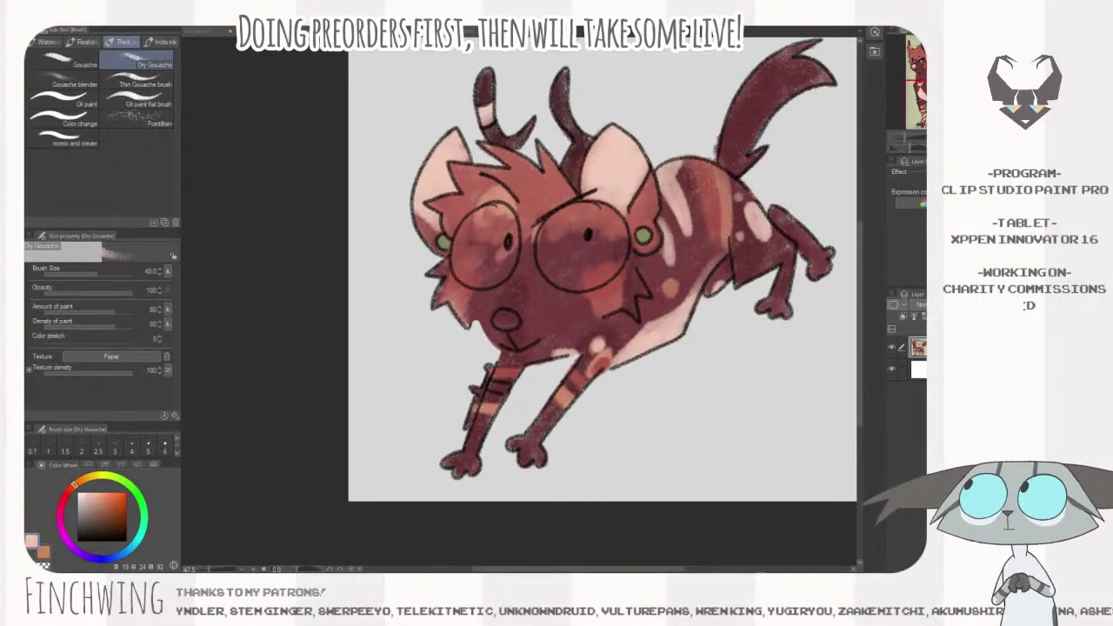
left_click(452, 31)
mouse_move(546, 425)
left_mouse_down()
mouse_move(553, 431)
mouse_move(527, 446)
mouse_move(551, 462)
left_mouse_up()
key("]")
key("]")
key("]")
mouse_move(484, 446)
left_mouse_down()
mouse_move(460, 457)
mouse_move(465, 465)
mouse_move(470, 431)
left_mouse_up()
- Recolour both hind legs with the lighter red from the reference, using brush size 70
key("[")
key("[")
left_click(210, 31)
left_click_drag(791, 254, 784, 311)
left_click_drag(774, 198, 838, 272)
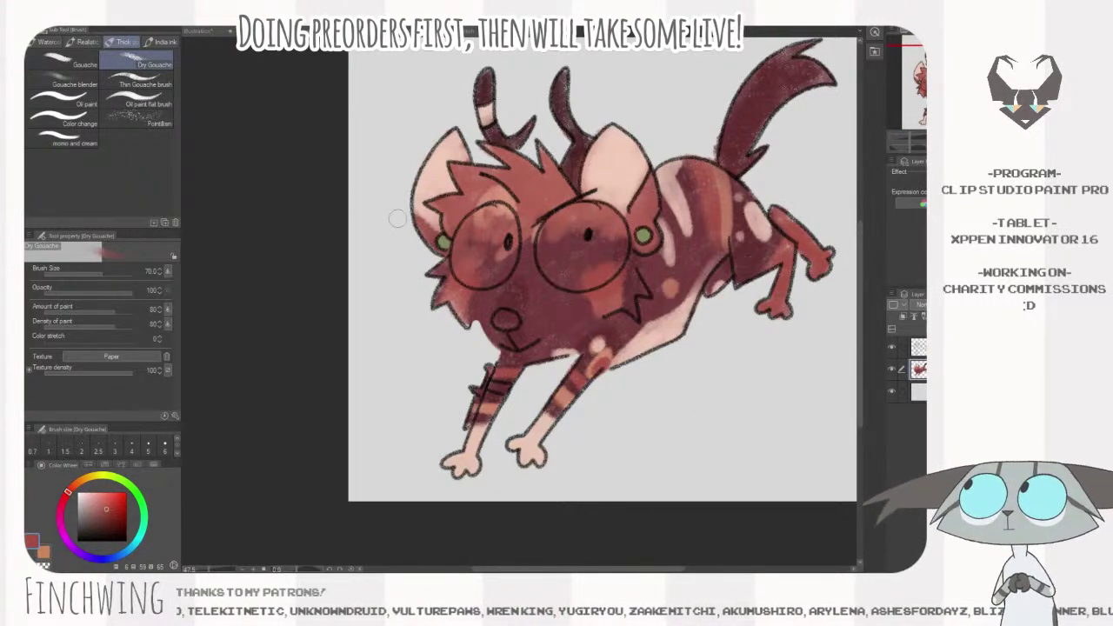
- Paint the front paws dark maroon and the hind paws pale pink, sampling both colours from the drawing
key("ctrl+e")
left_click(462, 247, "alt")
mouse_move(544, 454)
left_mouse_down()
mouse_move(516, 443)
mouse_move(525, 457)
mouse_move(451, 468)
left_mouse_up()
key("ctrl+z")
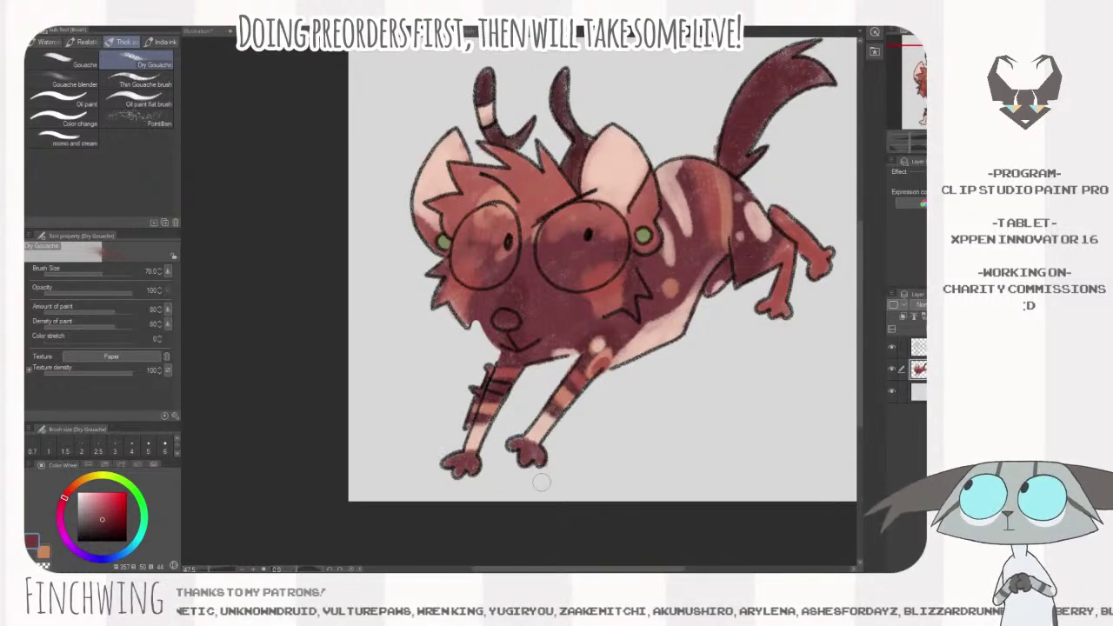
left_click(758, 223, "alt")
left_click_drag(765, 317, 790, 313)
left_click_drag(820, 276, 831, 266)
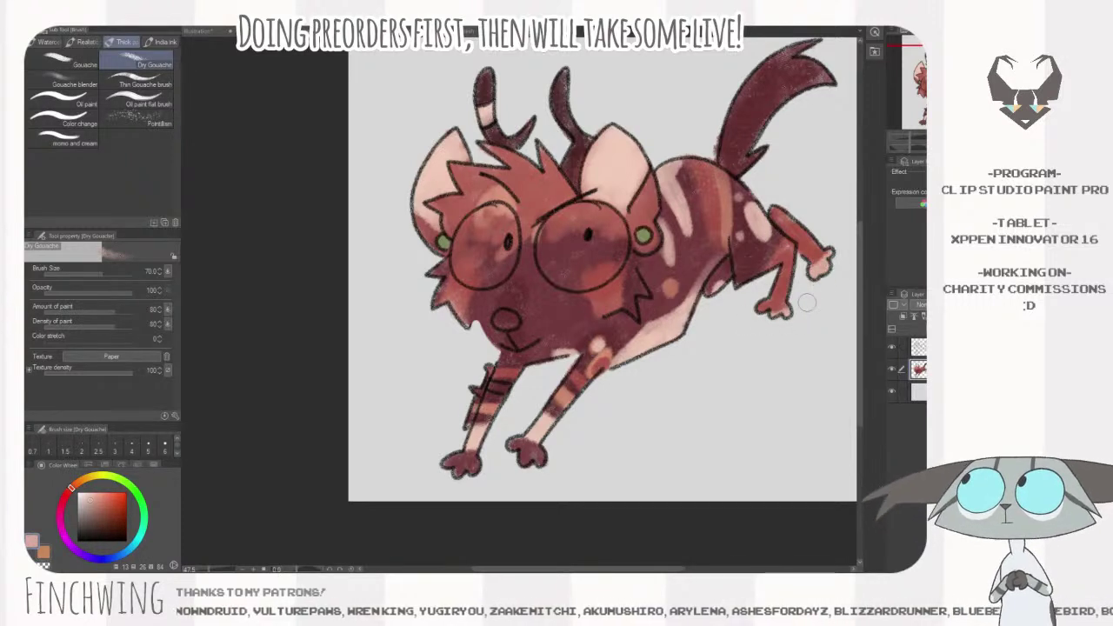
- Sample the dark maroon, reduce the brush to size 17 and paint thin bands across the pale lower forelegs
left_click(590, 323, "alt")
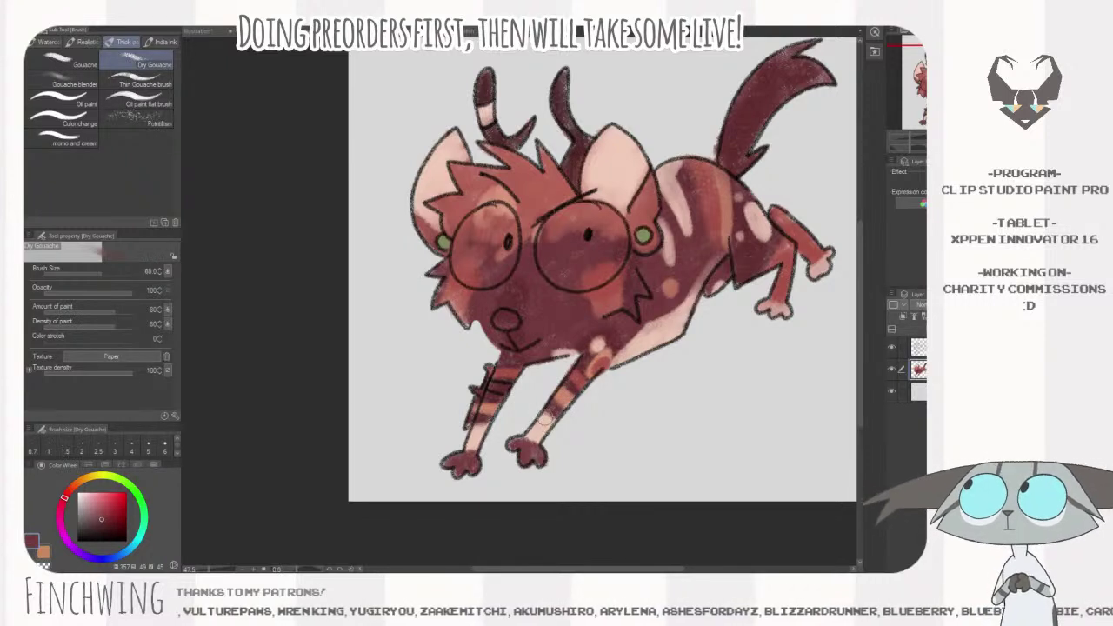
key("[")
key("[")
key("[")
key("[")
key("[")
key("[")
key("[")
key("[")
key("[")
left_click_drag(539, 413, 548, 431)
key("]")
key("]")
left_click_drag(469, 433, 484, 440)
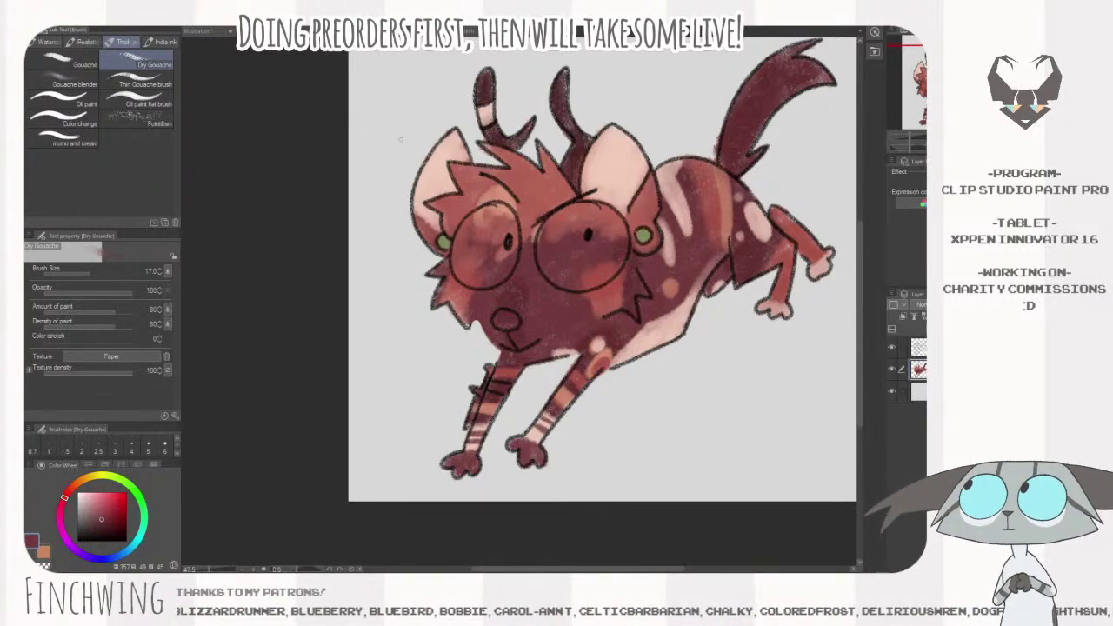
- Sample the pale peach from the reference and fill in the nose
left_click(304, 31)
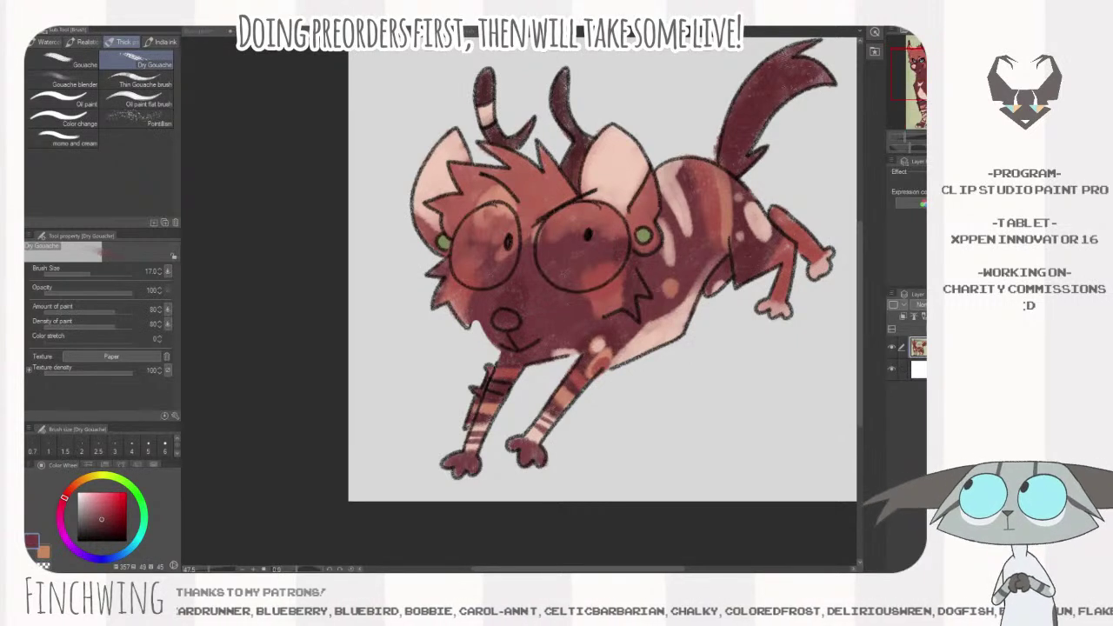
left_click(500, 317)
left_click_drag(499, 318, 510, 322)
key("]")
key("]")
key("]")
key("]")
key("bracketleft")
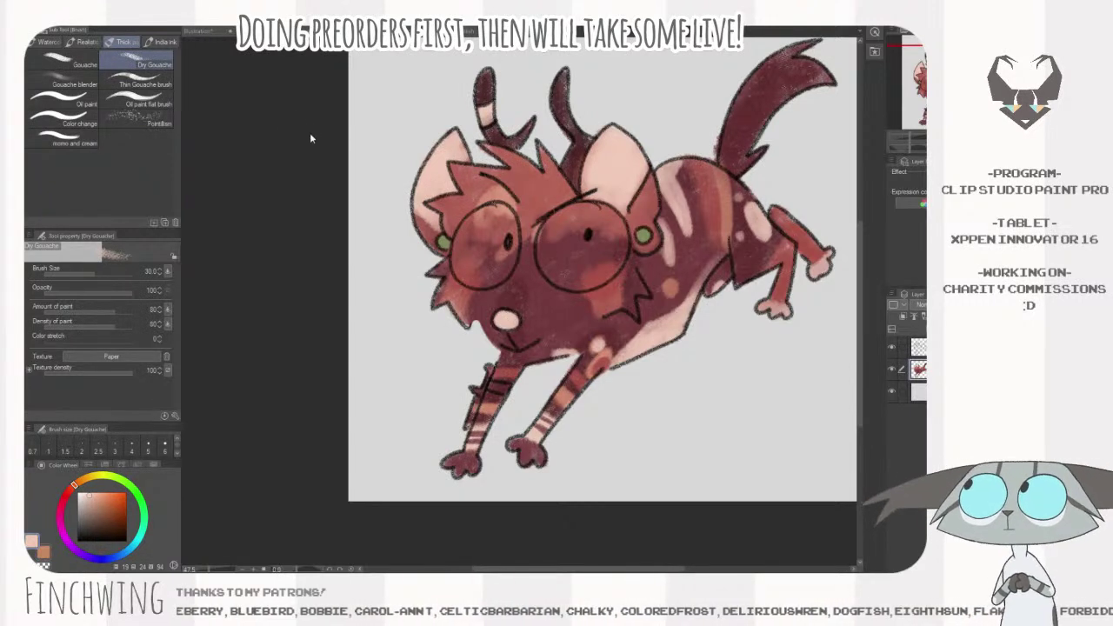
- Sample the blue from the reference and try it around the pupil of the nearer eye
key("ctrl+e")
left_click(921, 61, "alt")
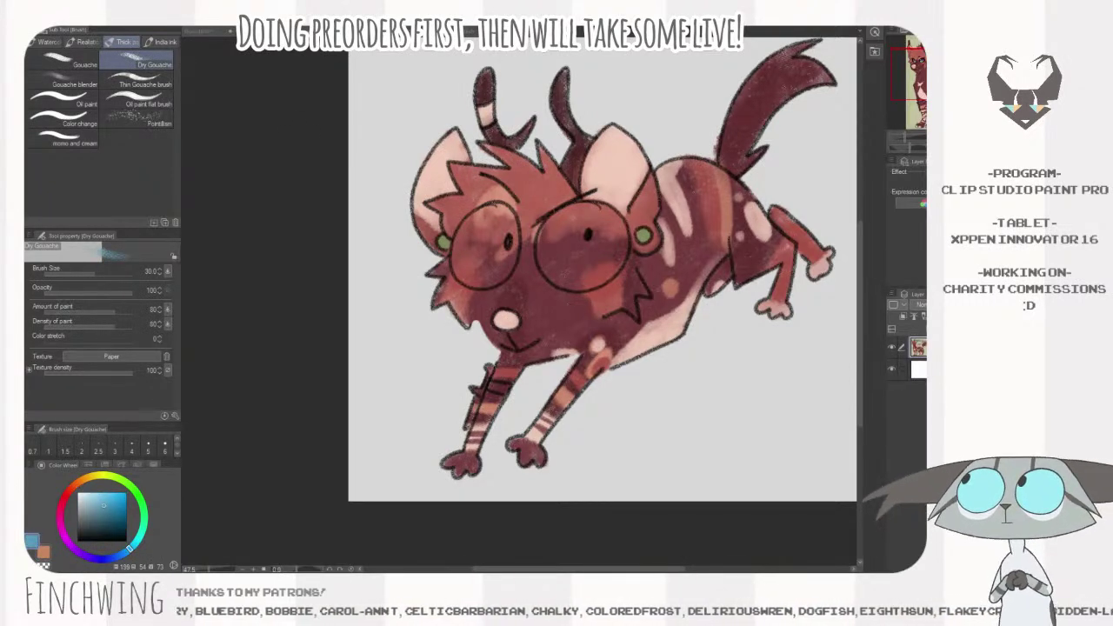
left_click(596, 229)
key("bracketright")
mouse_move(561, 245)
left_mouse_down()
mouse_move(592, 260)
mouse_move(602, 237)
left_mouse_up()
- Sample the mint green from the reference, lighten it slightly and fill both eyes around the pupils
key("ctrl+e")
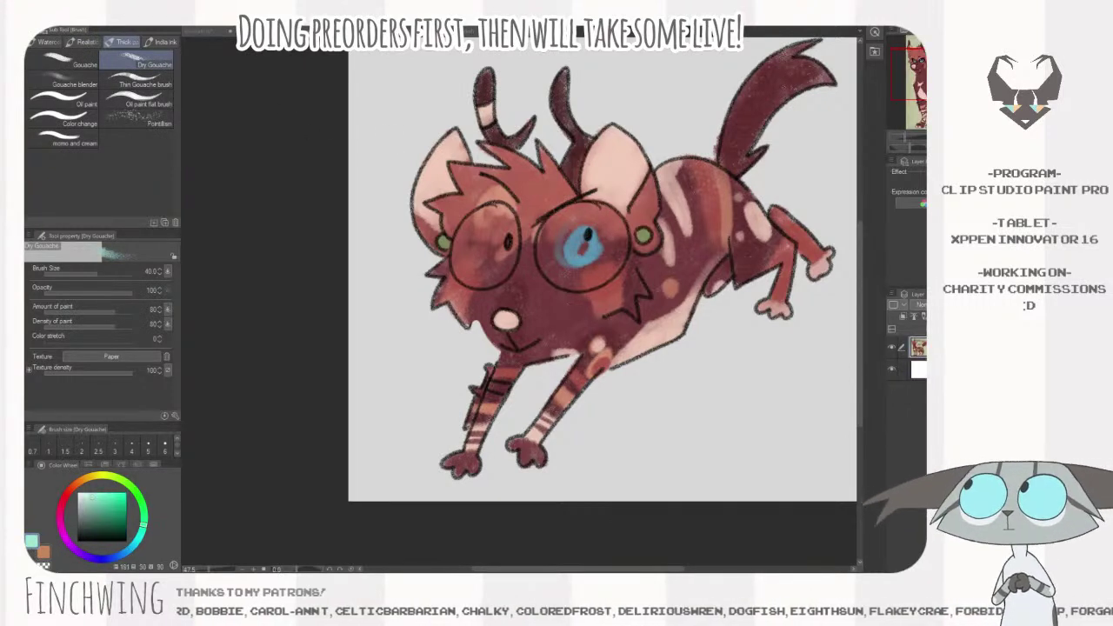
key("ctrl+shift+n")
key("bracketright")
key("bracketright")
mouse_move(573, 252)
left_mouse_down()
mouse_move(557, 231)
mouse_move(568, 271)
mouse_move(594, 269)
mouse_move(583, 283)
mouse_move(602, 274)
mouse_move(619, 233)
mouse_move(591, 224)
mouse_move(562, 235)
mouse_move(573, 208)
mouse_move(589, 209)
mouse_move(564, 217)
mouse_move(569, 285)
left_mouse_up()
left_click(86, 496)
key("bracketleft")
key("bracketleft")
key("bracketright")
key("bracketright")
key("bracketright")
mouse_move(600, 235)
left_mouse_down()
mouse_move(559, 257)
mouse_move(592, 252)
mouse_move(585, 273)
mouse_move(611, 247)
mouse_move(608, 218)
mouse_move(576, 238)
mouse_move(595, 221)
mouse_move(561, 224)
left_mouse_up()
key("bracketleft")
key("bracketleft")
key("bracketleft")
mouse_move(491, 235)
left_mouse_down()
mouse_move(465, 271)
mouse_move(506, 259)
mouse_move(503, 210)
mouse_move(463, 241)
mouse_move(485, 226)
mouse_move(465, 259)
mouse_move(489, 232)
mouse_move(501, 259)
mouse_move(506, 217)
mouse_move(509, 257)
mouse_move(479, 280)
mouse_move(486, 211)
mouse_move(492, 263)
left_mouse_up()
key("bracketright")
key("bracketright")
key("bracketleft")
key("bracketleft")
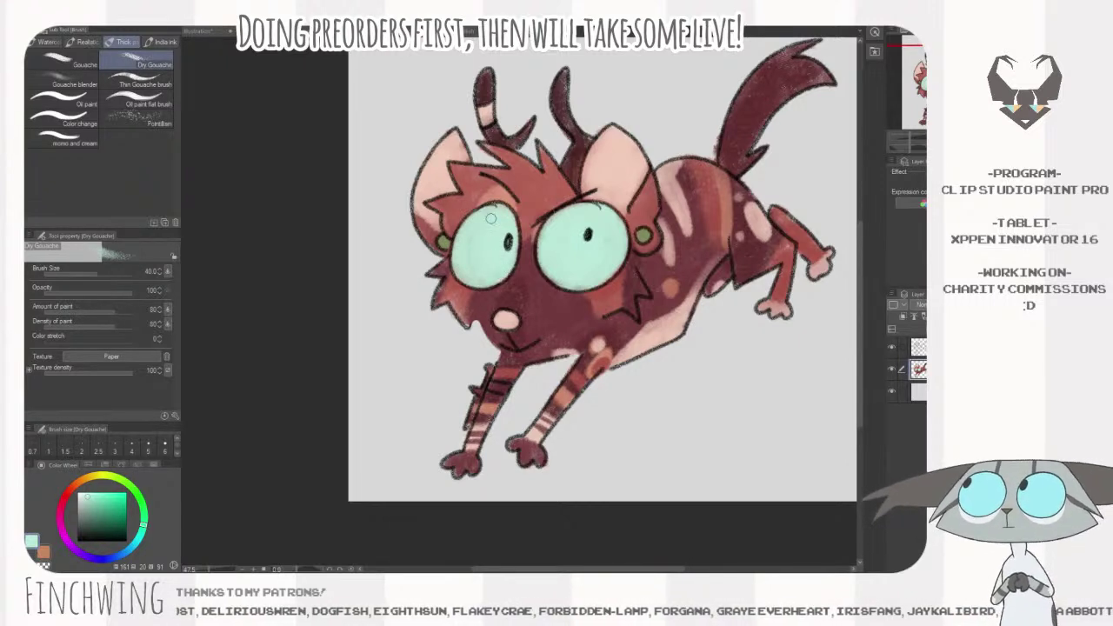
- Fill the unpainted notch at the edge of the cheek fur with red and paint the foreleg strap dark purple
mouse_move(776, 377)
left_mouse_down()
mouse_move(736, 403)
mouse_move(770, 403)
left_mouse_up()
left_click(468, 316, "alt")
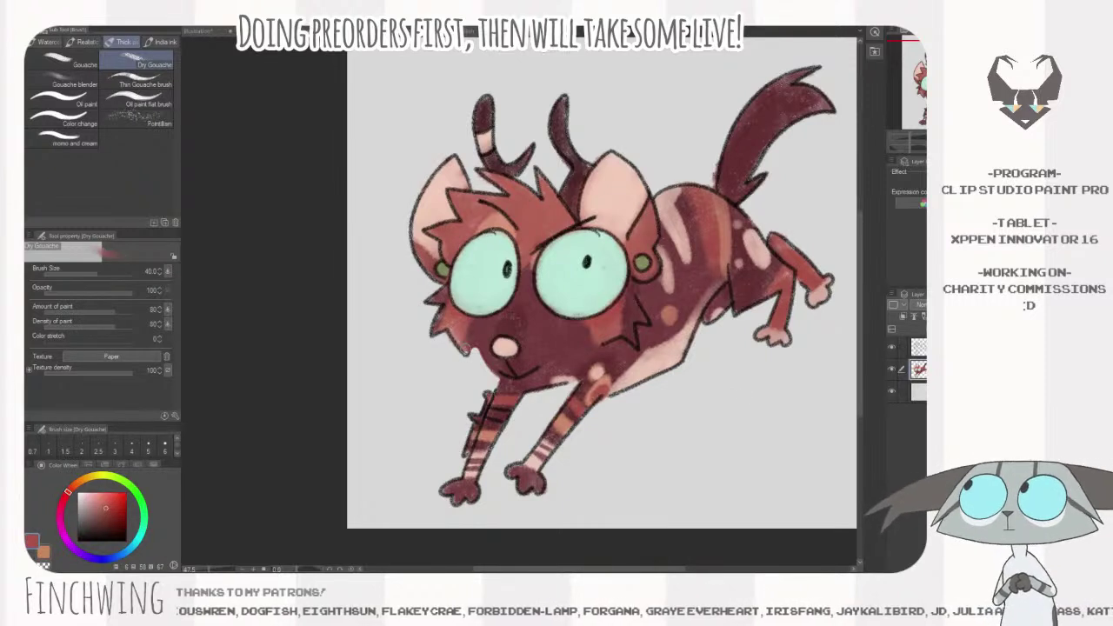
left_click(275, 81)
left_click(358, 264)
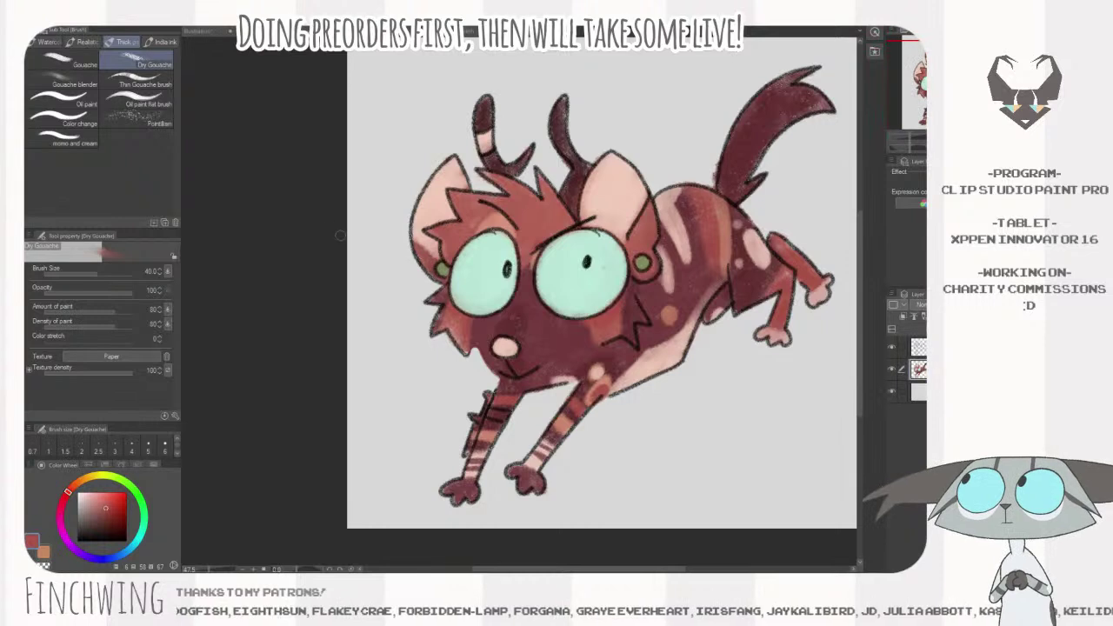
left_click(261, 167)
left_click(261, 167, "alt")
left_click(516, 406)
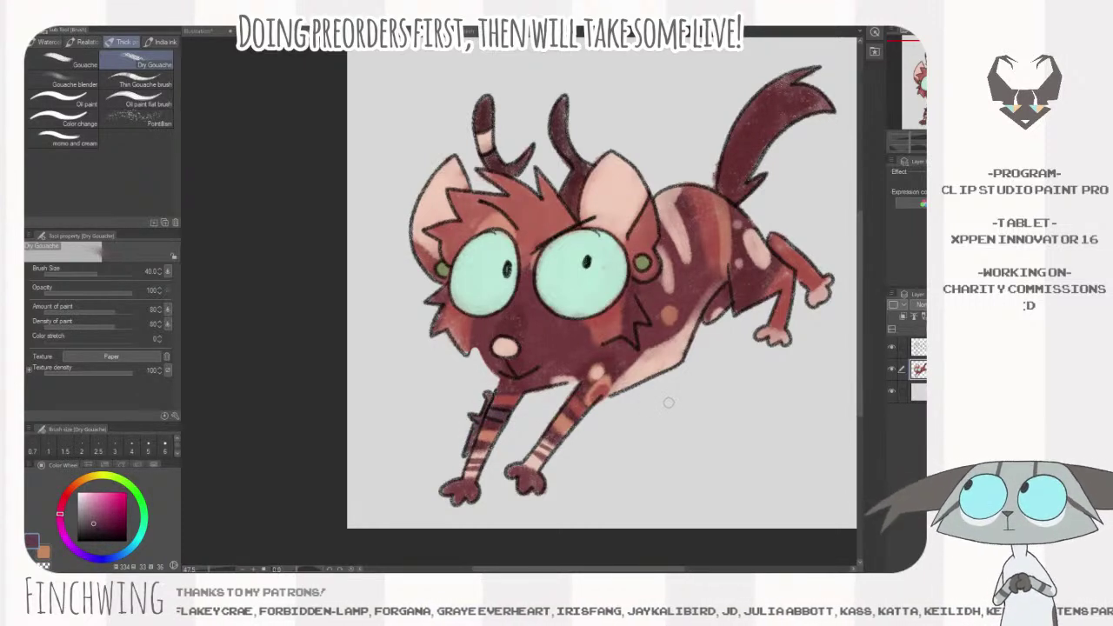
- Crop the canvas to trim the empty margin above and to the left of the creature and slightly below it
key("ctrl+space")
left_click_drag(677, 417, 600, 417)
key("ctrl+space")
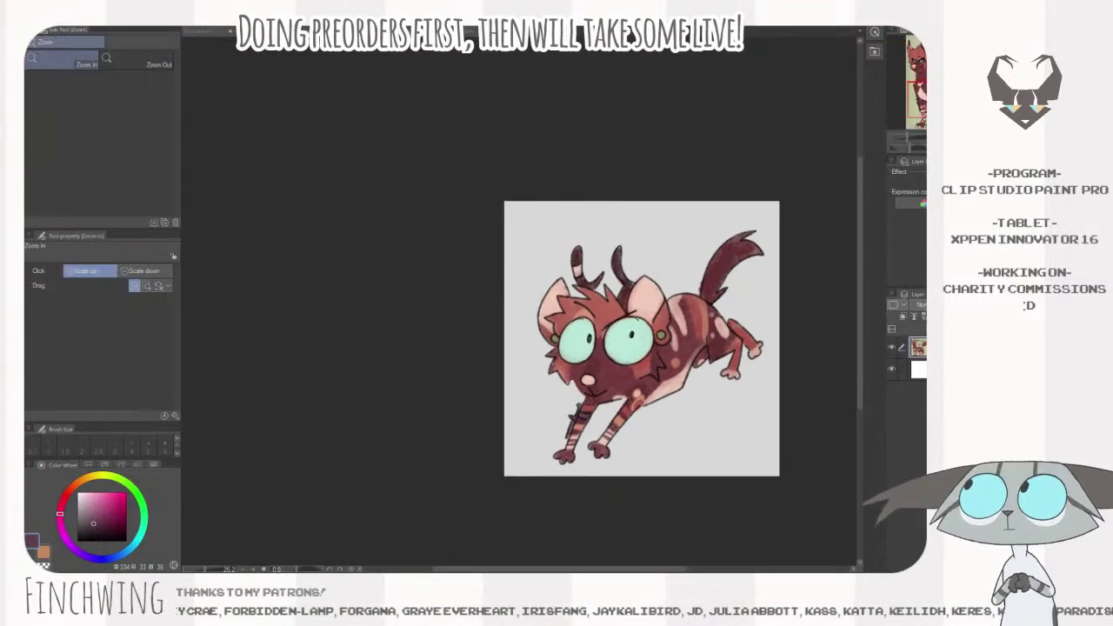
key("ctrl+space")
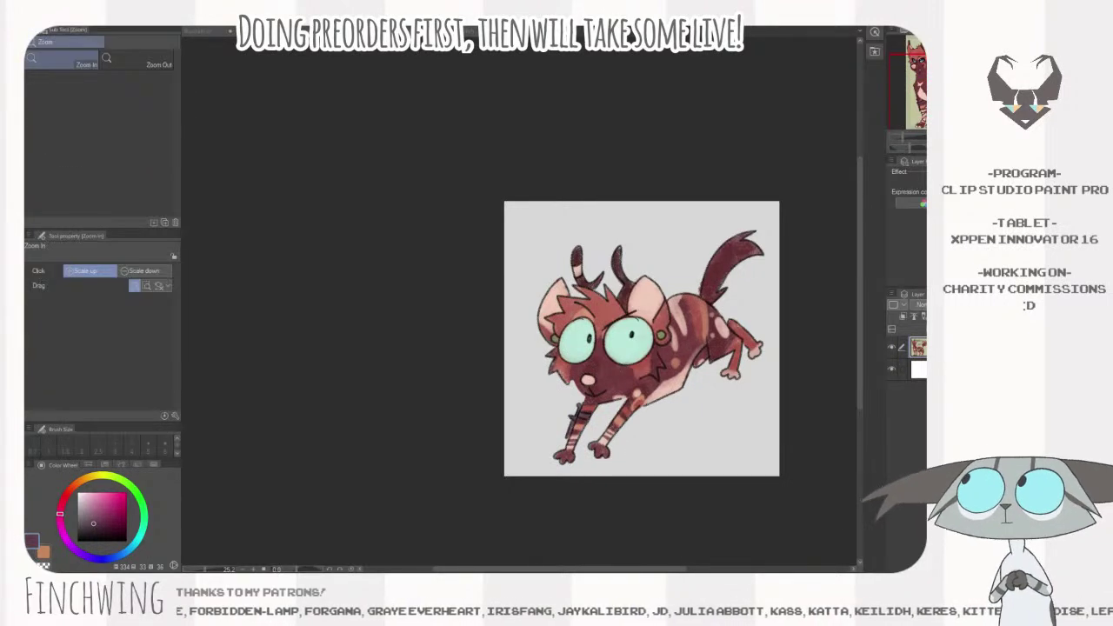
left_click(738, 213)
mouse_move(738, 213)
left_mouse_down()
mouse_move(706, 175)
mouse_move(661, 173)
left_mouse_up()
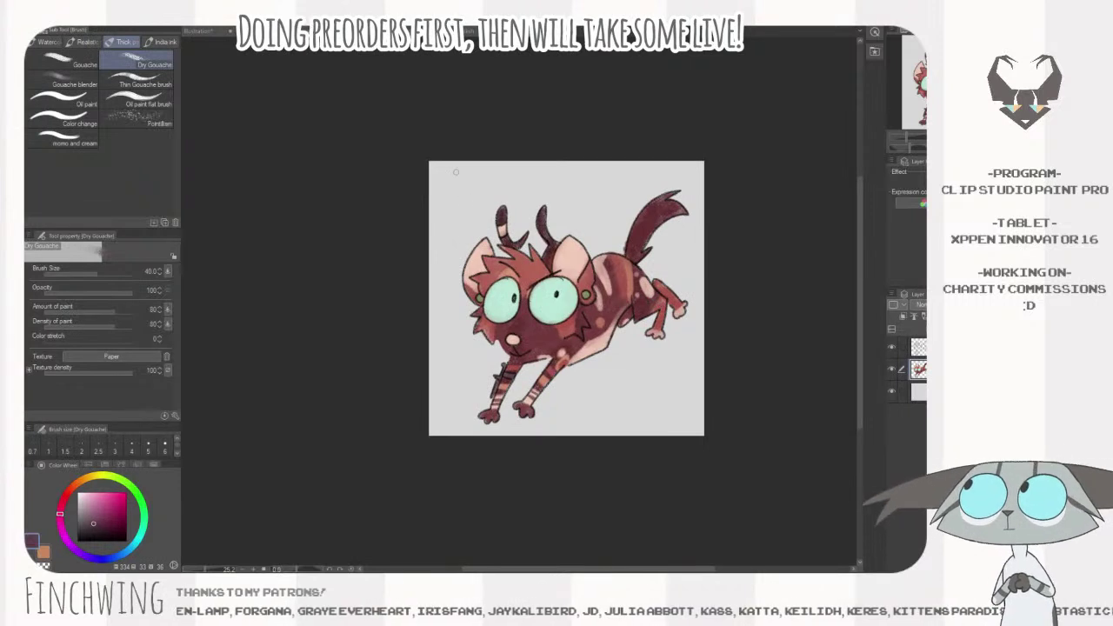
key("ctrl+alt+c")
left_click_drag(429, 161, 444, 178)
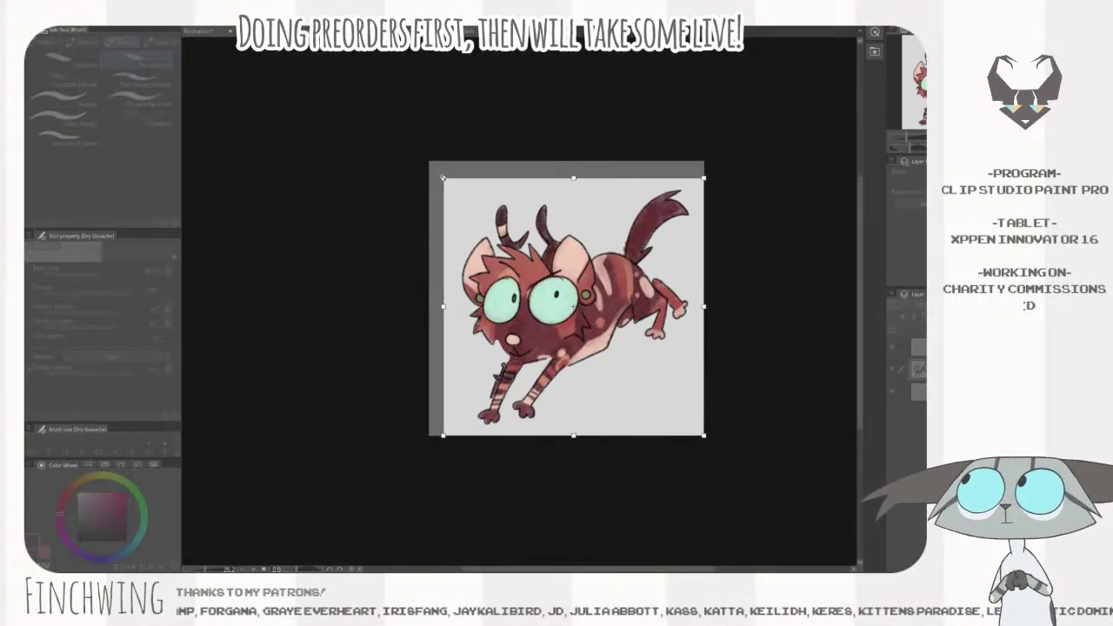
left_click_drag(705, 436, 704, 433)
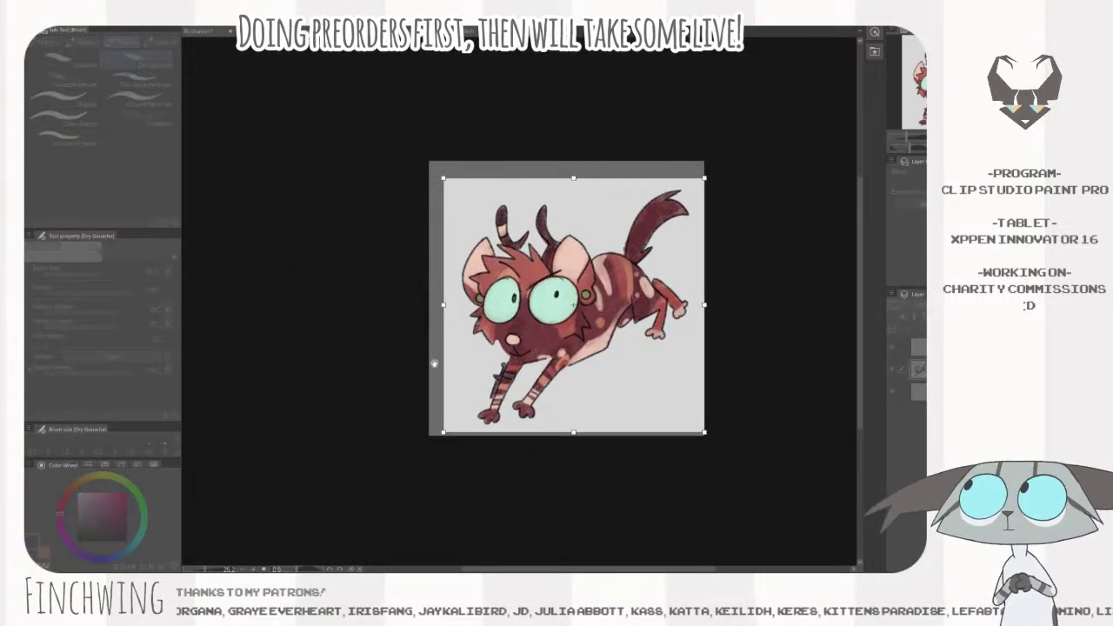
left_click(373, 330)
- Select the uppermost layer, pick a near-black purple and hide the grey background layer to leave the creature on transparency
left_click(917, 348)
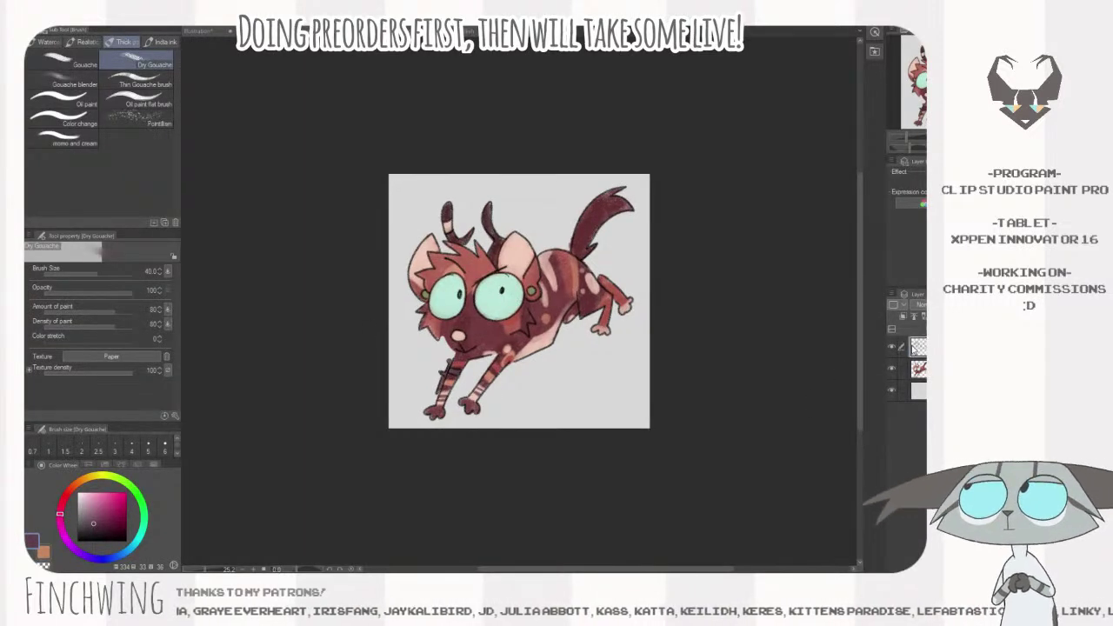
left_click(101, 531)
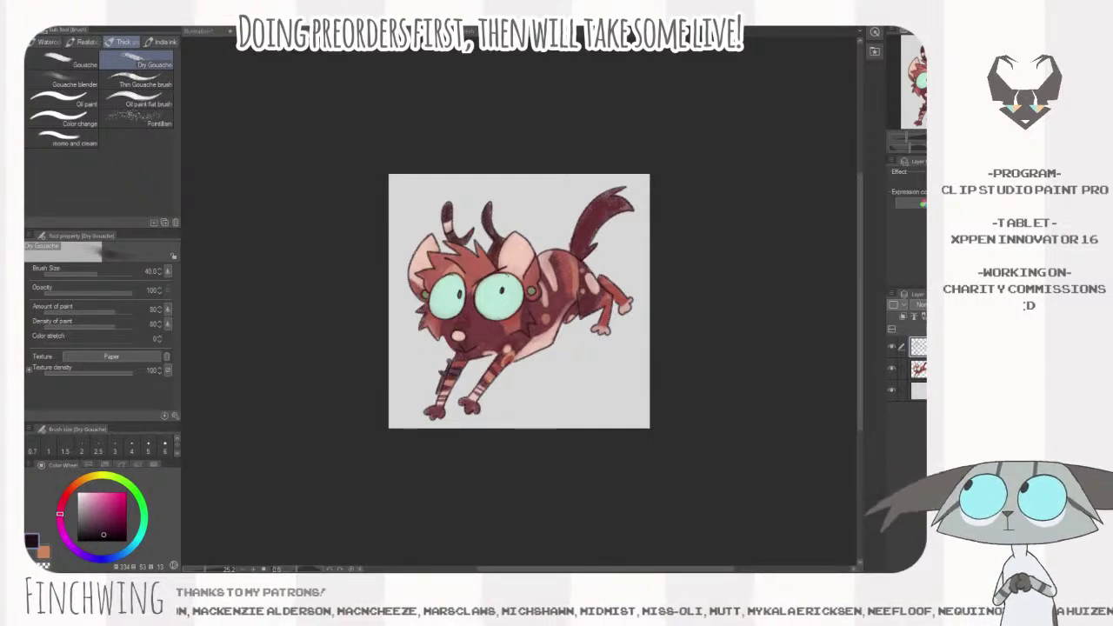
left_click(894, 390)
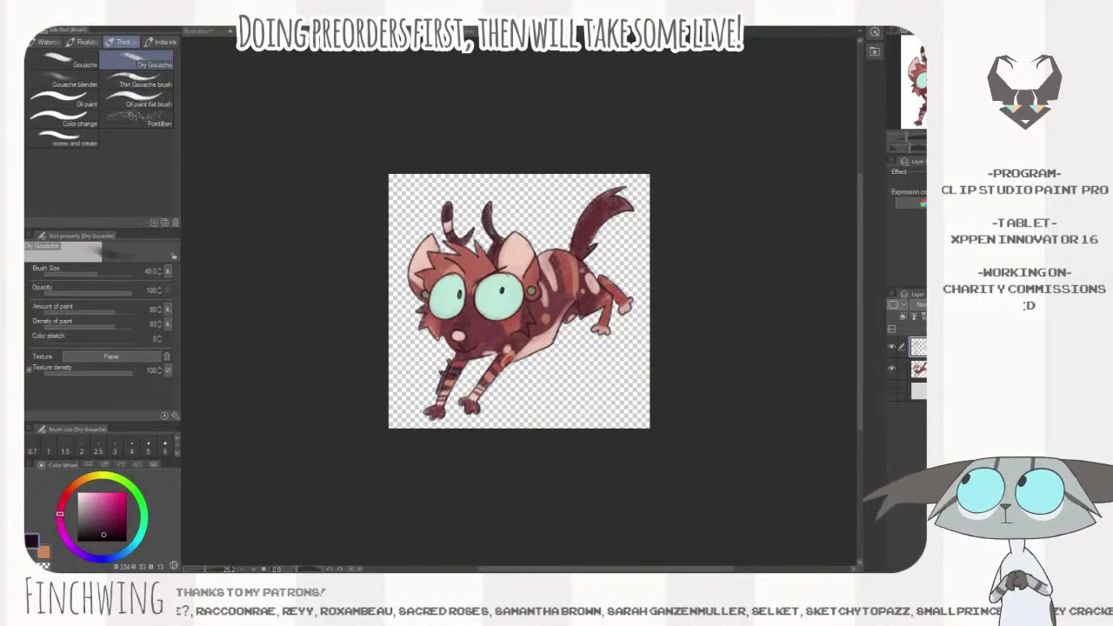
- Switch to the next commission's blank canvas, set the colour to black and choose the Real pencil
left_click(558, 244)
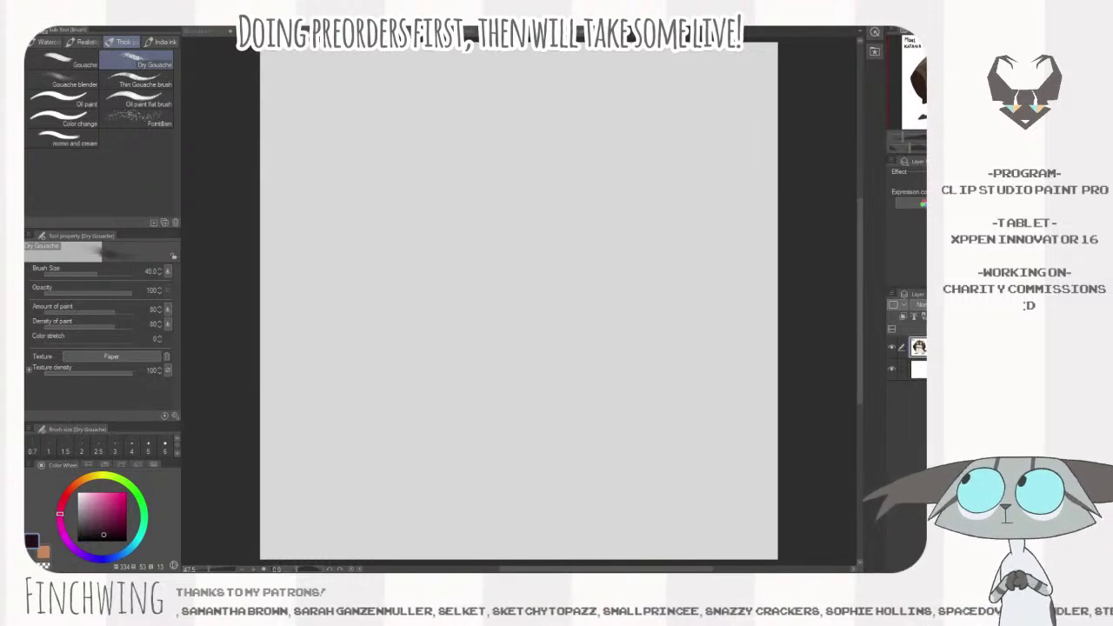
left_click(613, 386)
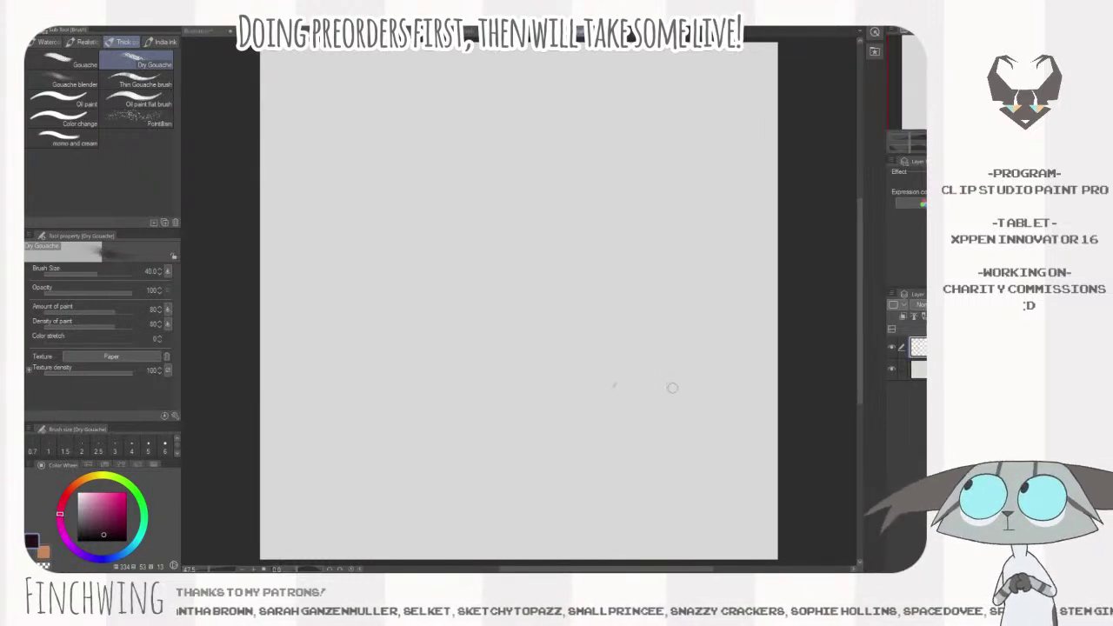
left_click(85, 527)
left_click_drag(85, 528, 69, 555)
key("[")
key("[")
key("[")
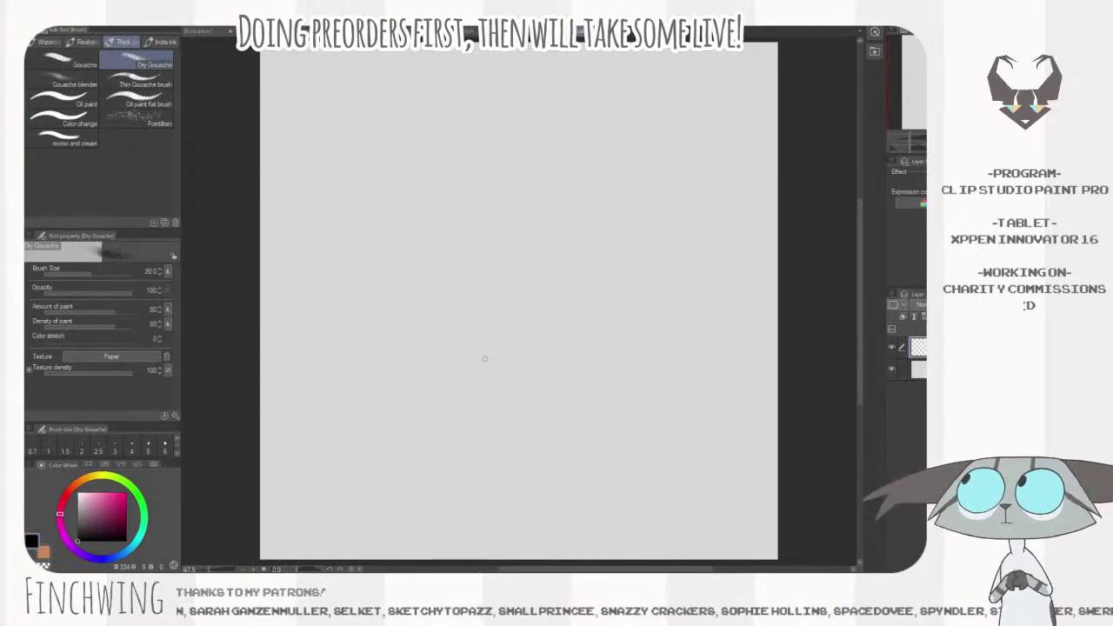
key("p")
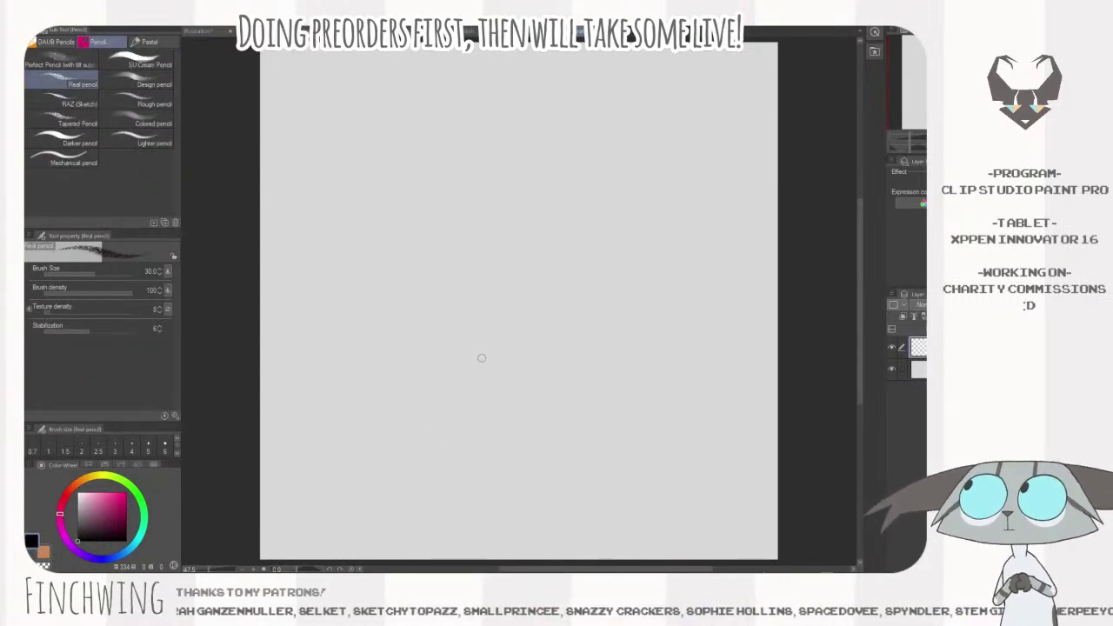
- Reduce the pencil to size 17 and draw two large oval eyes with small dark pupils in the upper half of the canvas
key("bracketleft")
mouse_move(591, 207)
left_mouse_down()
mouse_move(580, 279)
mouse_move(599, 209)
mouse_move(546, 219)
mouse_move(565, 283)
mouse_move(593, 199)
left_mouse_up()
key("ctrl+z")
key("bracketleft")
key("ctrl+z")
key("ctrl+z")
mouse_move(497, 182)
left_mouse_down()
mouse_move(514, 265)
mouse_move(520, 185)
mouse_move(460, 213)
mouse_move(513, 187)
mouse_move(508, 216)
mouse_move(554, 221)
mouse_move(498, 236)
mouse_move(557, 246)
left_mouse_up()
key("ctrl+z")
key("ctrl+z")
key("ctrl+z")
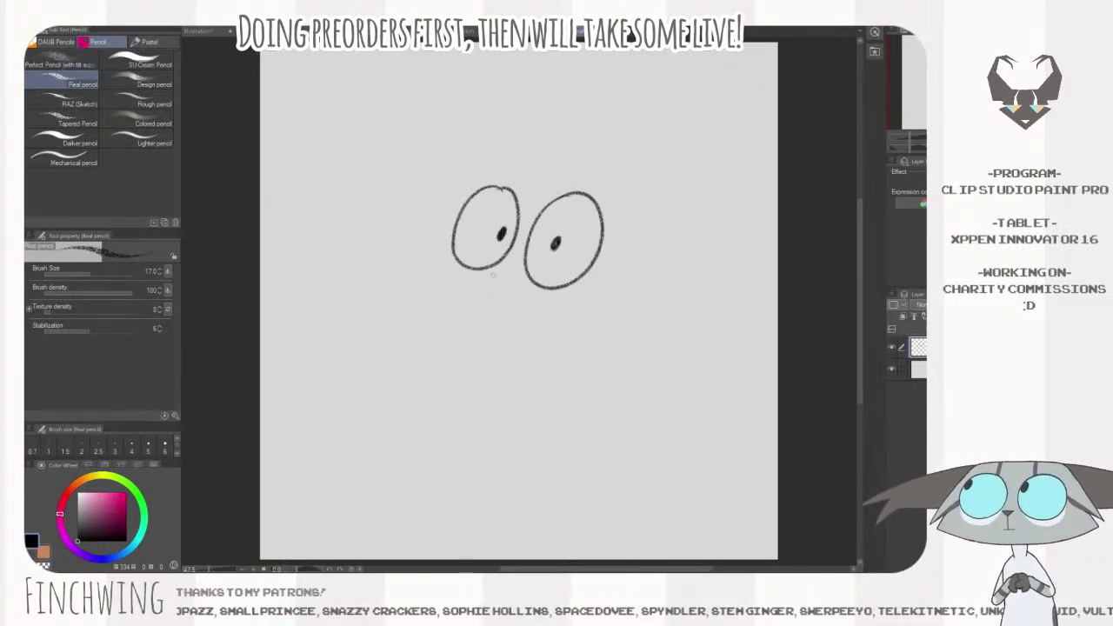
- Draw a small open beak just below and between the eyes, redoing strokes until the shape fits
mouse_move(492, 272)
left_mouse_down()
mouse_move(478, 303)
mouse_move(507, 284)
mouse_move(511, 310)
mouse_move(477, 299)
mouse_move(504, 292)
mouse_move(492, 301)
mouse_move(478, 301)
mouse_move(519, 278)
mouse_move(518, 308)
left_mouse_up()
key("ctrl+z")
key("ctrl+z")
key("ctrl+z")
key("ctrl+z")
key("ctrl+z")
key("ctrl+z")
mouse_move(518, 308)
left_mouse_down()
mouse_move(497, 296)
mouse_move(512, 272)
mouse_move(494, 273)
left_mouse_up()
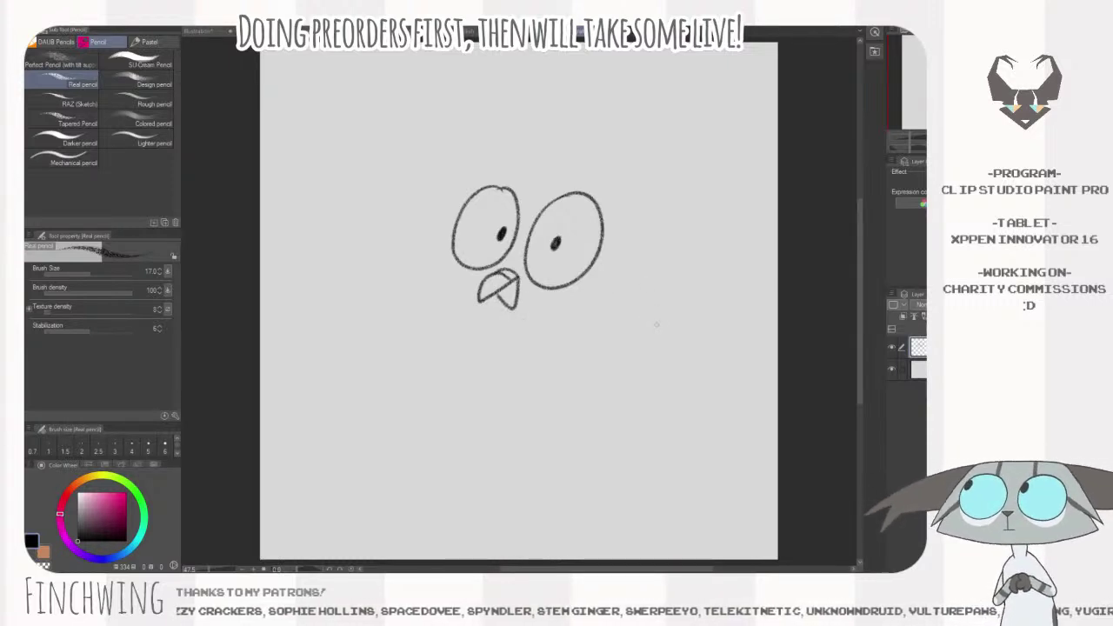
- Draw a spiky tuft between the eyes and erase the part of the eye outline that it overlaps
left_click_drag(654, 321, 647, 321)
left_click_drag(544, 165, 546, 188)
mouse_move(524, 237)
left_mouse_down()
mouse_move(504, 179)
mouse_move(529, 210)
mouse_move(550, 171)
mouse_move(504, 189)
mouse_move(521, 217)
mouse_move(534, 178)
mouse_move(541, 203)
mouse_move(506, 180)
mouse_move(520, 211)
mouse_move(543, 184)
mouse_move(551, 200)
mouse_move(487, 219)
left_mouse_up()
key("ctrl+z")
key("ctrl+z")
key("ctrl+z")
key("e")
key("p")
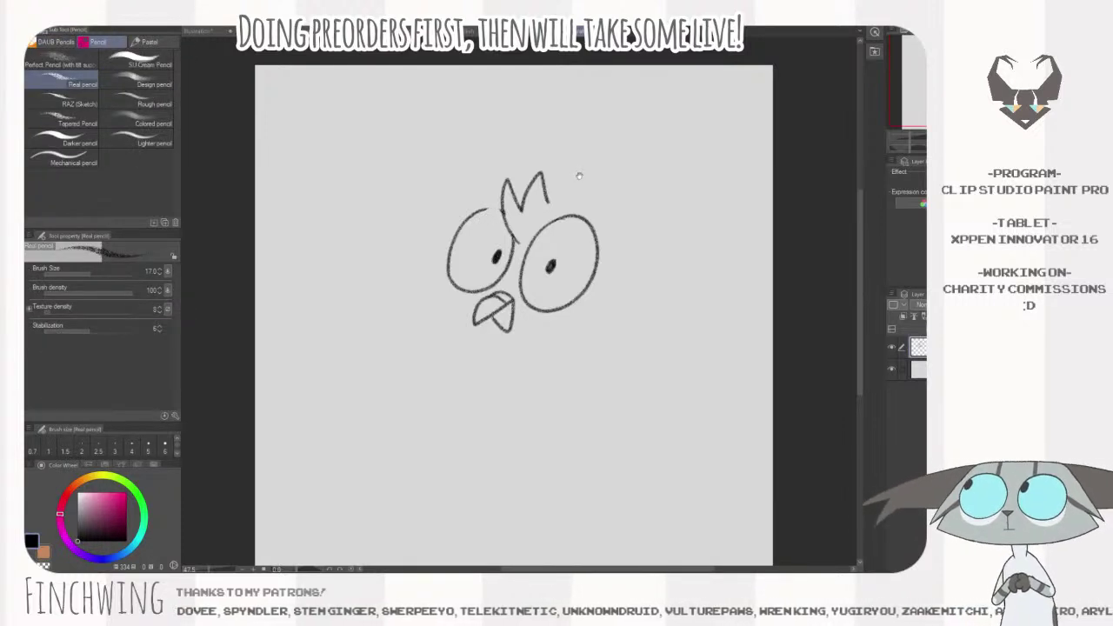
- Outline the head with a flat crown, pointed tufts at the back and feathered cheeks on both sides
mouse_move(484, 203)
left_mouse_down()
mouse_move(477, 183)
mouse_move(619, 177)
mouse_move(604, 191)
mouse_move(628, 225)
mouse_move(625, 333)
left_mouse_up()
key("ctrl+z")
mouse_move(612, 257)
left_mouse_down()
mouse_move(633, 300)
mouse_move(621, 302)
mouse_move(624, 340)
mouse_move(579, 329)
left_mouse_up()
mouse_move(442, 259)
left_mouse_down()
mouse_move(434, 323)
mouse_move(462, 322)
left_mouse_up()
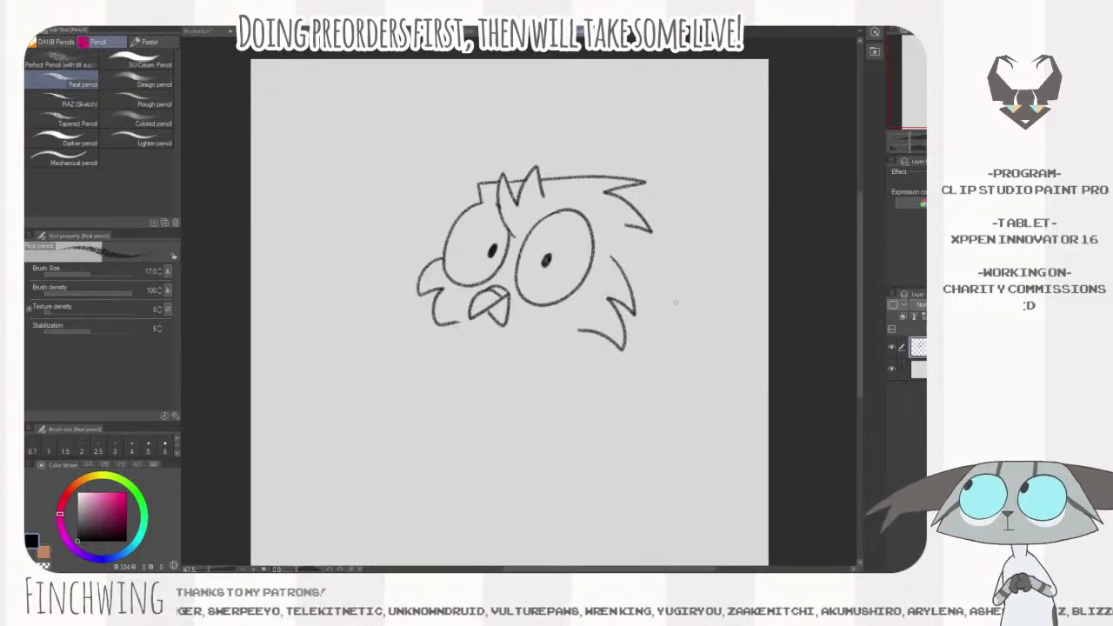
- Draw short curved brows just above both eyes
left_click_drag(633, 290, 645, 289)
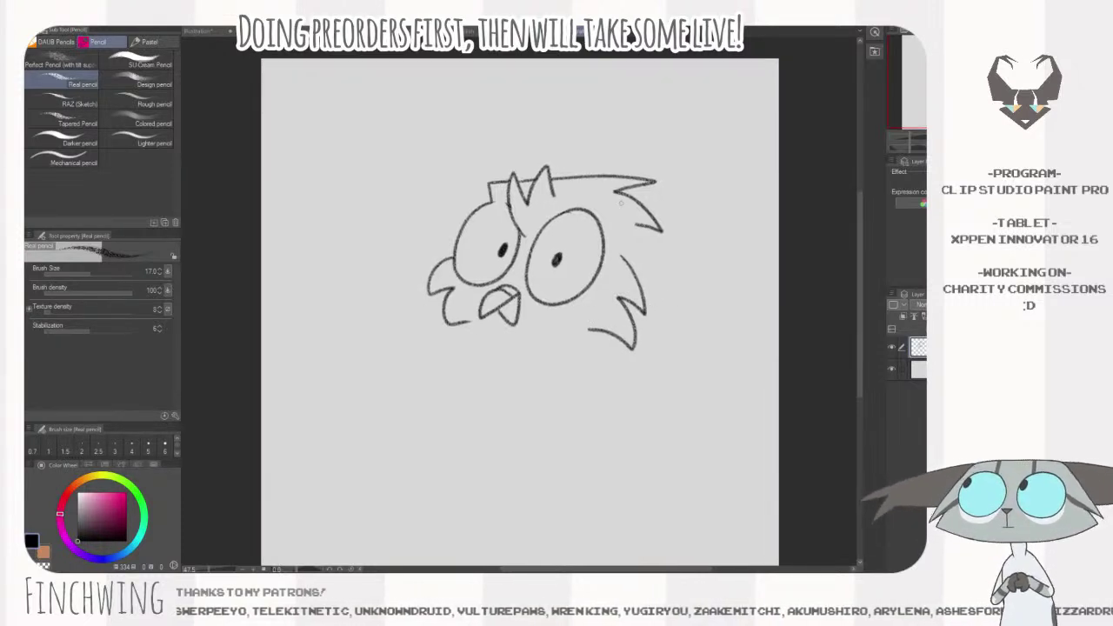
left_click_drag(561, 193, 600, 202)
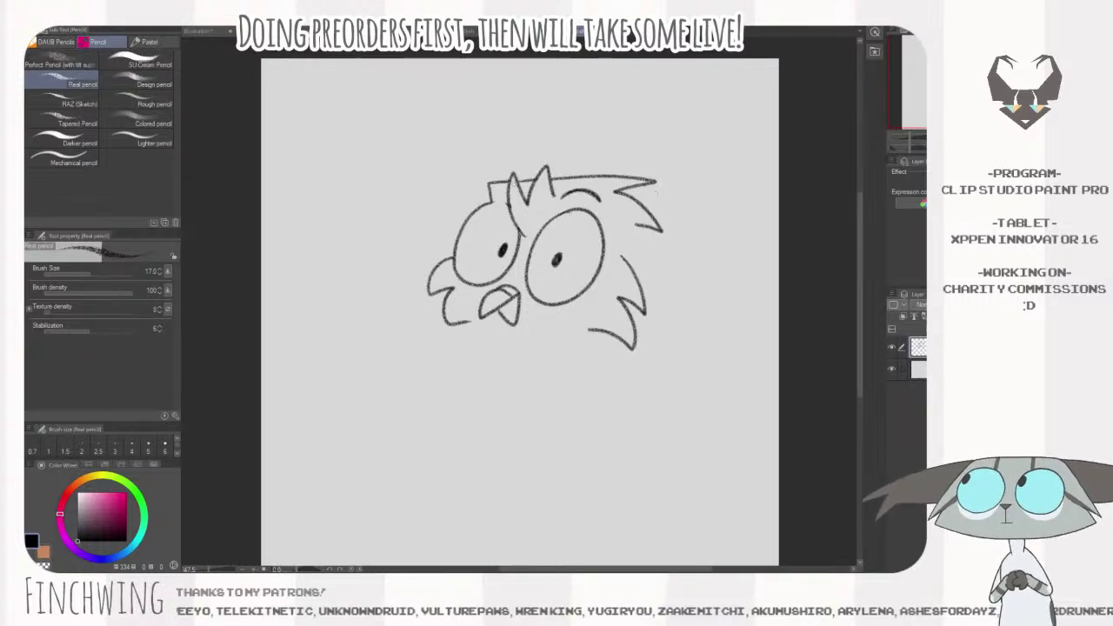
left_click_drag(474, 202, 510, 188)
- Sketch two feathered wings and a chest curve below the head, redoing strokes that do not fit
left_click_drag(642, 290, 634, 269)
mouse_move(557, 284)
left_mouse_down()
mouse_move(536, 288)
mouse_move(549, 291)
left_mouse_up()
mouse_move(698, 289)
left_mouse_down()
mouse_move(662, 301)
mouse_move(678, 318)
mouse_move(667, 316)
left_mouse_up()
key("ctrl+z")
key("ctrl+z")
key("ctrl+z")
mouse_move(594, 306)
left_mouse_down()
mouse_move(545, 338)
mouse_move(529, 394)
mouse_move(553, 368)
mouse_move(563, 410)
mouse_move(579, 373)
mouse_move(608, 392)
mouse_move(612, 366)
mouse_move(646, 348)
left_mouse_up()
mouse_move(460, 314)
left_mouse_down()
mouse_move(353, 406)
mouse_move(396, 389)
mouse_move(399, 420)
mouse_move(540, 358)
left_mouse_up()
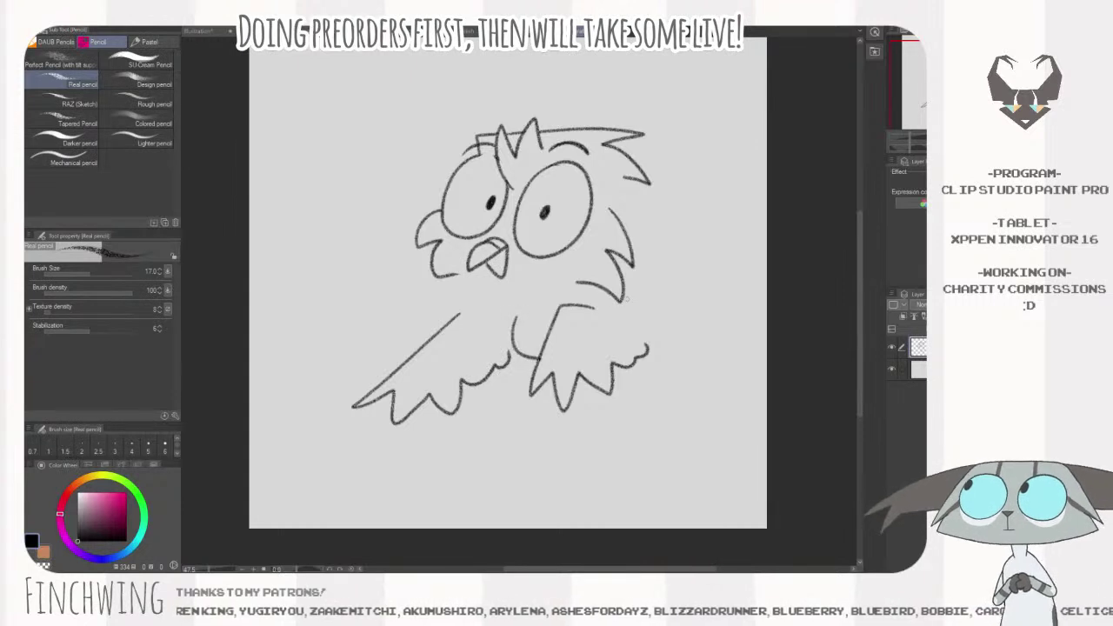
key("ctrl+z")
left_click_drag(503, 311, 539, 350)
- Draw the sloping back line, the bent rear leg and the straight standing leg with its splayed toes
left_click_drag(631, 247, 687, 317)
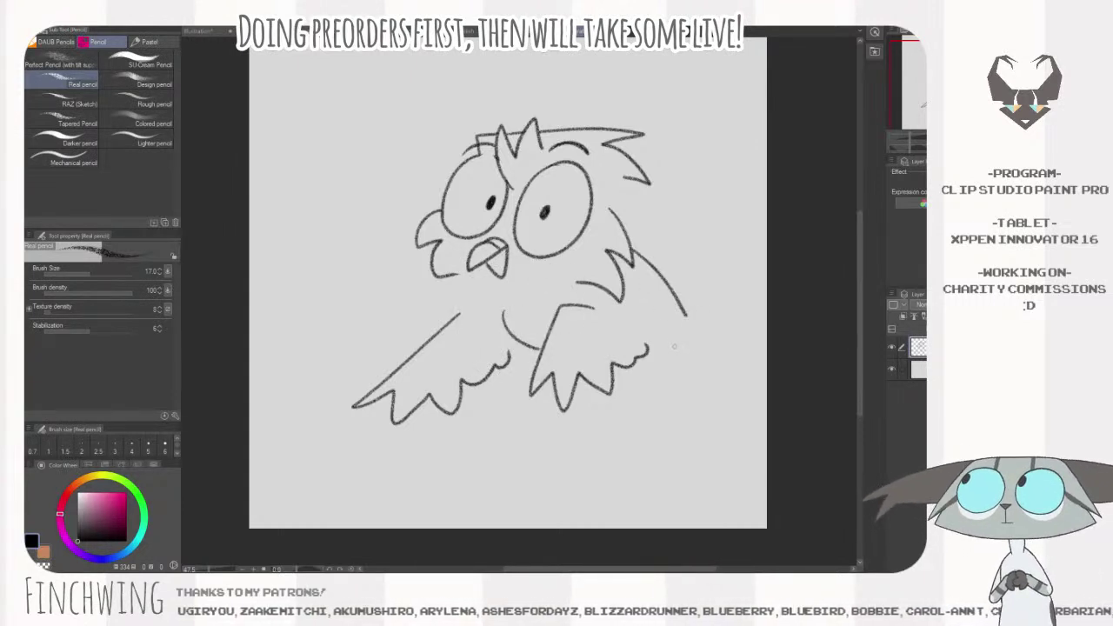
mouse_move(663, 344)
left_mouse_down()
mouse_move(643, 399)
mouse_move(659, 379)
mouse_move(672, 404)
mouse_move(666, 387)
mouse_move(699, 363)
left_mouse_up()
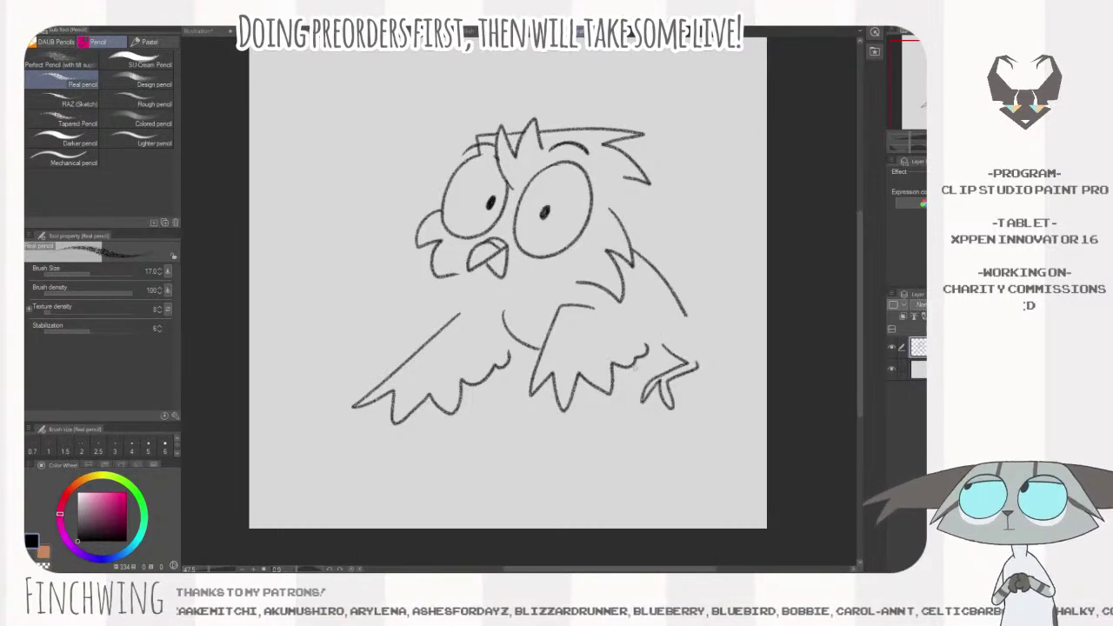
mouse_move(624, 370)
left_mouse_down()
mouse_move(589, 441)
mouse_move(609, 459)
mouse_move(623, 440)
mouse_move(649, 438)
mouse_move(626, 425)
mouse_move(638, 362)
left_mouse_up()
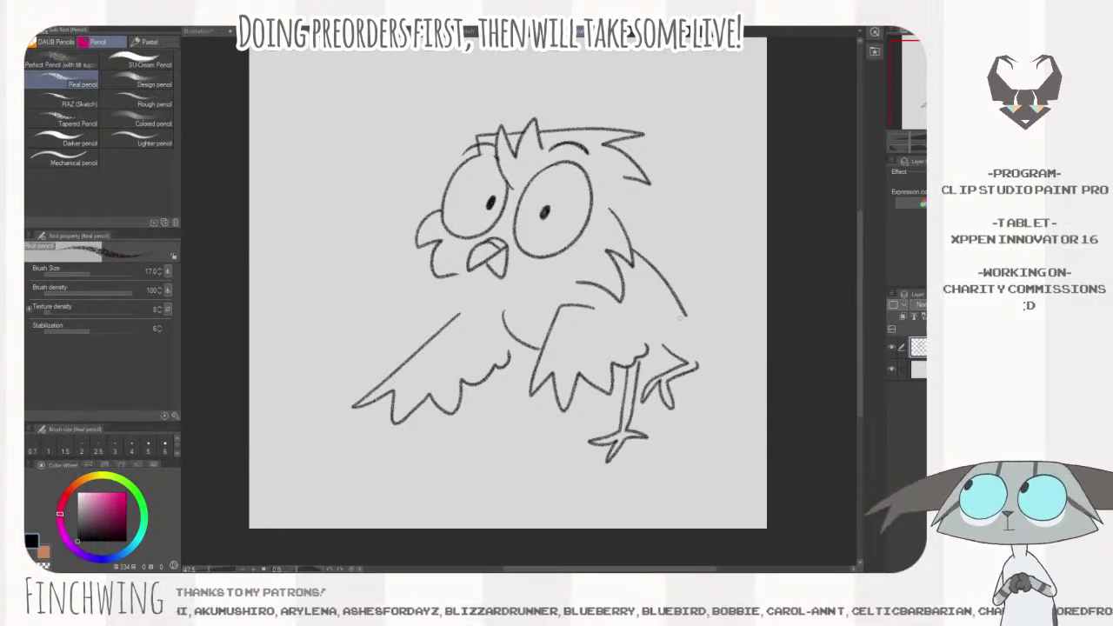
- Move the whole sketch left on the canvas to make room behind the bird
left_click_drag(743, 313, 678, 301)
mouse_move(610, 295)
left_mouse_down()
mouse_move(704, 308)
mouse_move(647, 316)
left_mouse_up()
key("k")
left_click_drag(528, 341, 561, 332)
key("p")
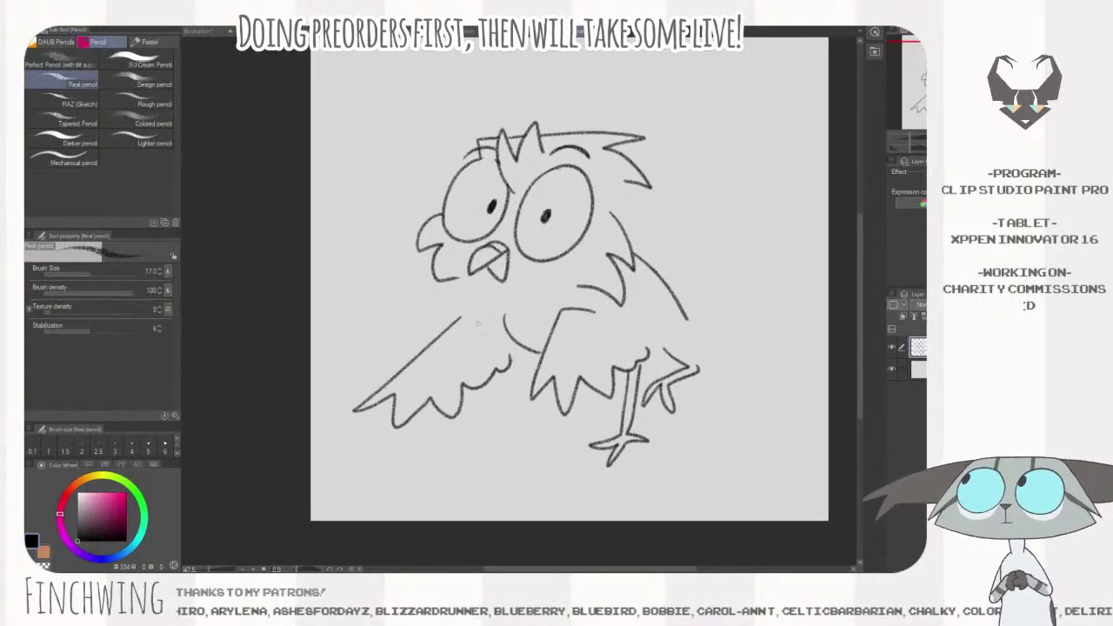
- Extend the far wing's upper line toward the neck and draw the long pointed tail feathers behind the back
left_click_drag(454, 321, 483, 298)
mouse_move(705, 277)
left_mouse_down()
mouse_move(733, 292)
mouse_move(648, 329)
mouse_move(688, 352)
mouse_move(643, 376)
left_mouse_up()
left_click_drag(726, 360, 747, 365)
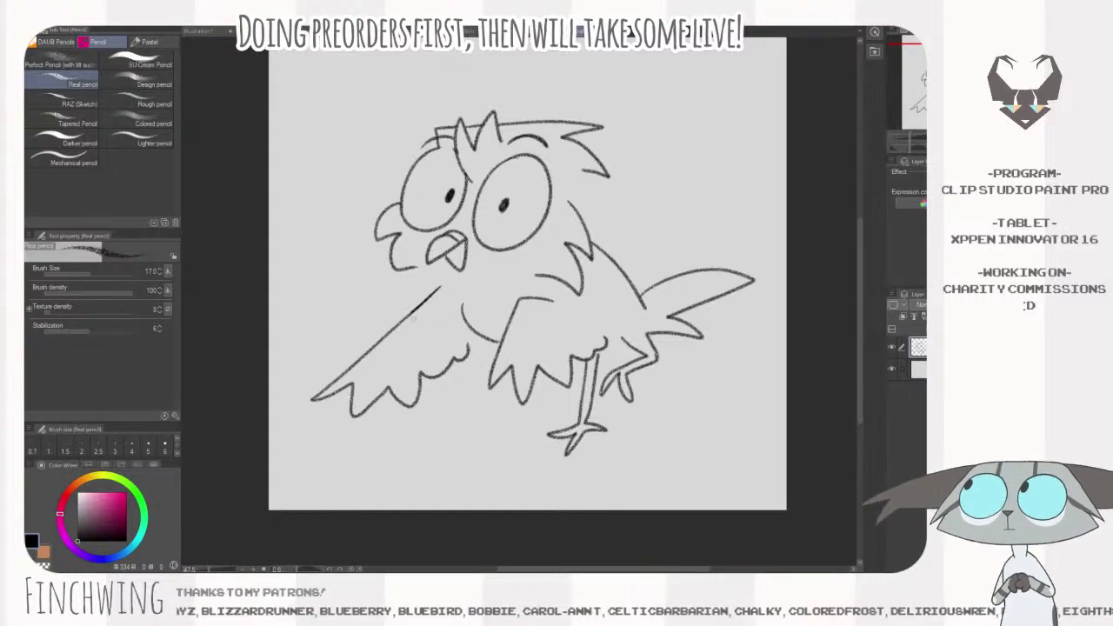
- Try to erase the far wing with an enlarged eraser and undo the erasing
key("e")
left_click_drag(469, 342, 470, 354)
key("bracketright")
key("bracketright")
key("bracketright")
key("bracketright")
key("bracketright")
key("bracketright")
key("bracketright")
key("bracketright")
mouse_move(441, 294)
left_mouse_down()
mouse_move(334, 433)
mouse_move(455, 361)
mouse_move(423, 390)
left_mouse_up()
key("p")
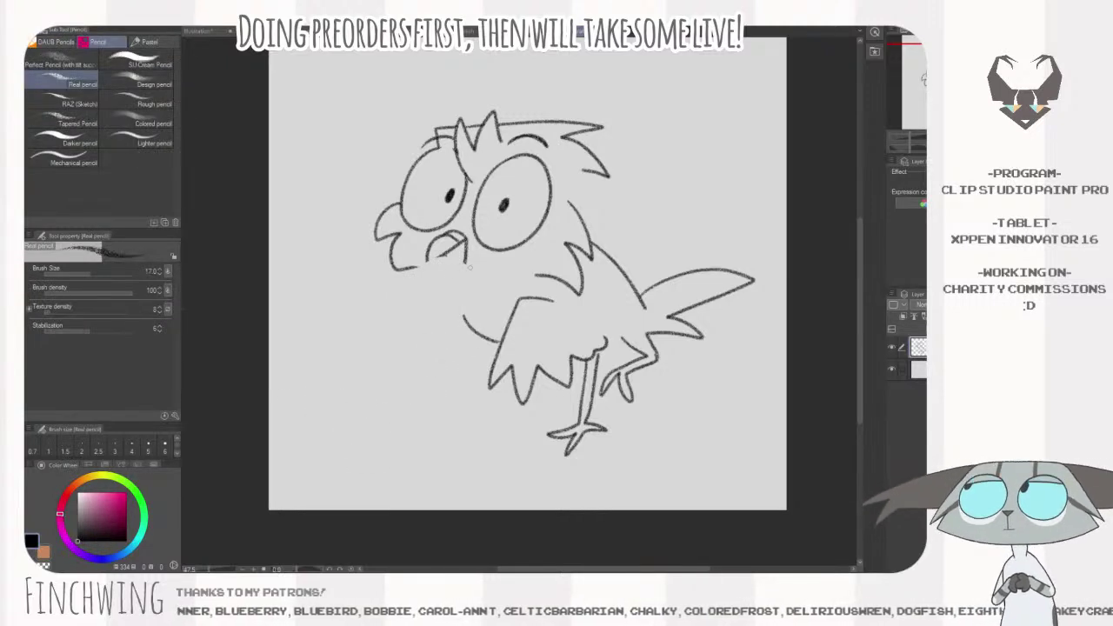
key("ctrl+z")
key("ctrl+z")
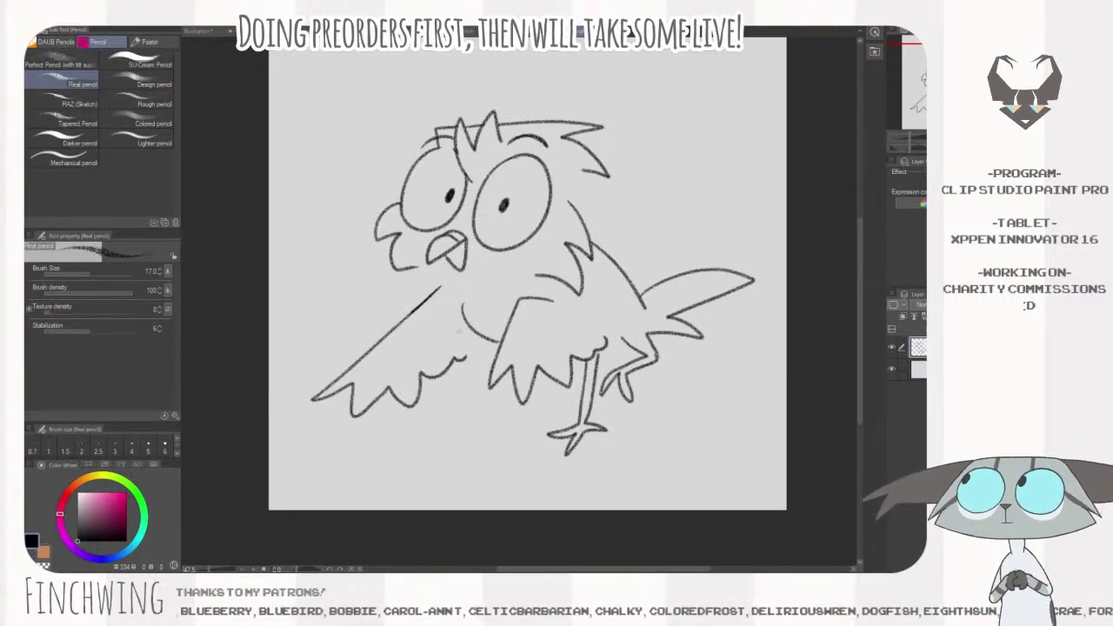
- Erase the outstretched far wing and redraw it hanging down with pointed feather tips
key("e")
mouse_move(445, 315)
left_mouse_down()
mouse_move(443, 365)
mouse_move(463, 360)
mouse_move(366, 383)
mouse_move(421, 373)
mouse_move(424, 389)
mouse_move(395, 387)
left_mouse_up()
key("p")
mouse_move(435, 293)
left_mouse_down()
mouse_move(409, 406)
mouse_move(420, 366)
mouse_move(443, 401)
mouse_move(444, 352)
mouse_move(480, 349)
left_mouse_up()
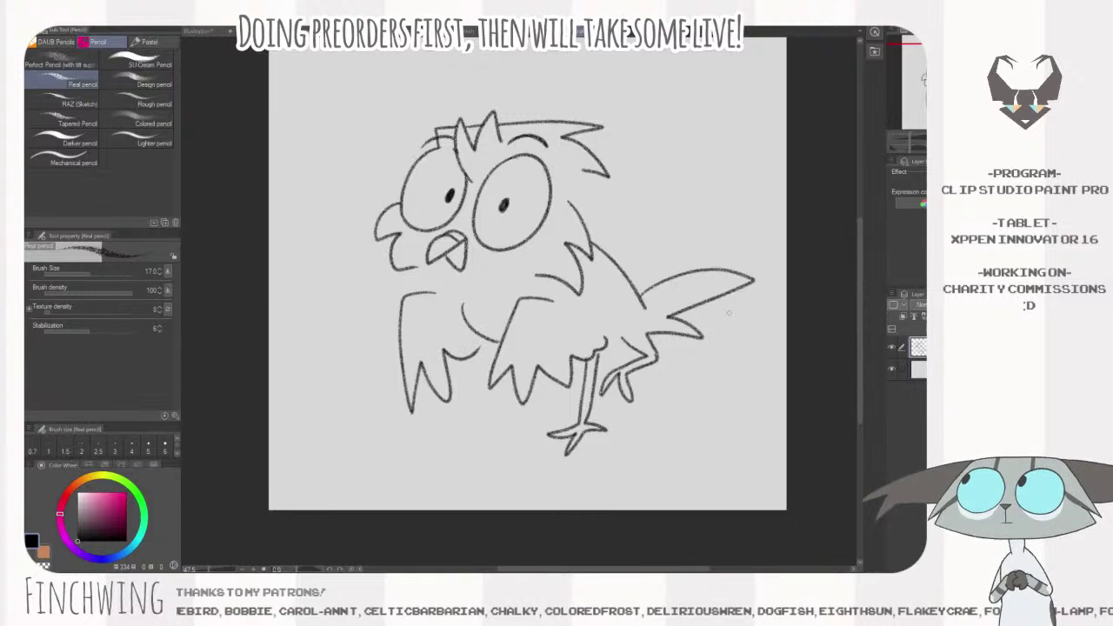
- Add a new layer beneath the sketch and set the Dry Gouache brush to size 100
left_click_drag(729, 328, 770, 336)
left_click_drag(779, 442, 707, 447)
left_click(918, 370)
key("ctrl+shift+n")
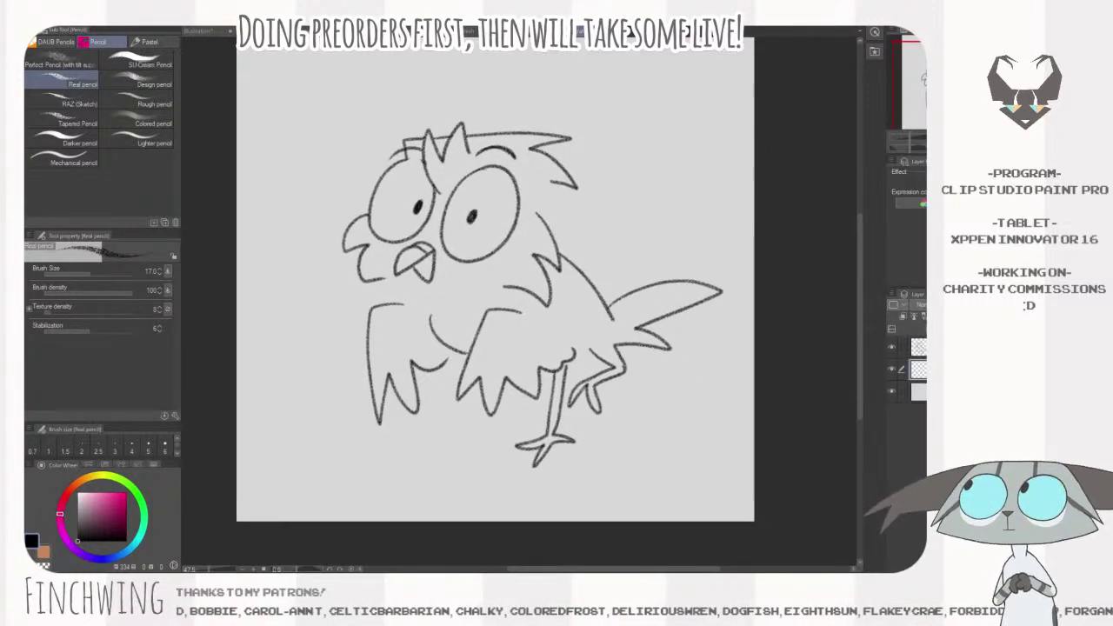
key("b")
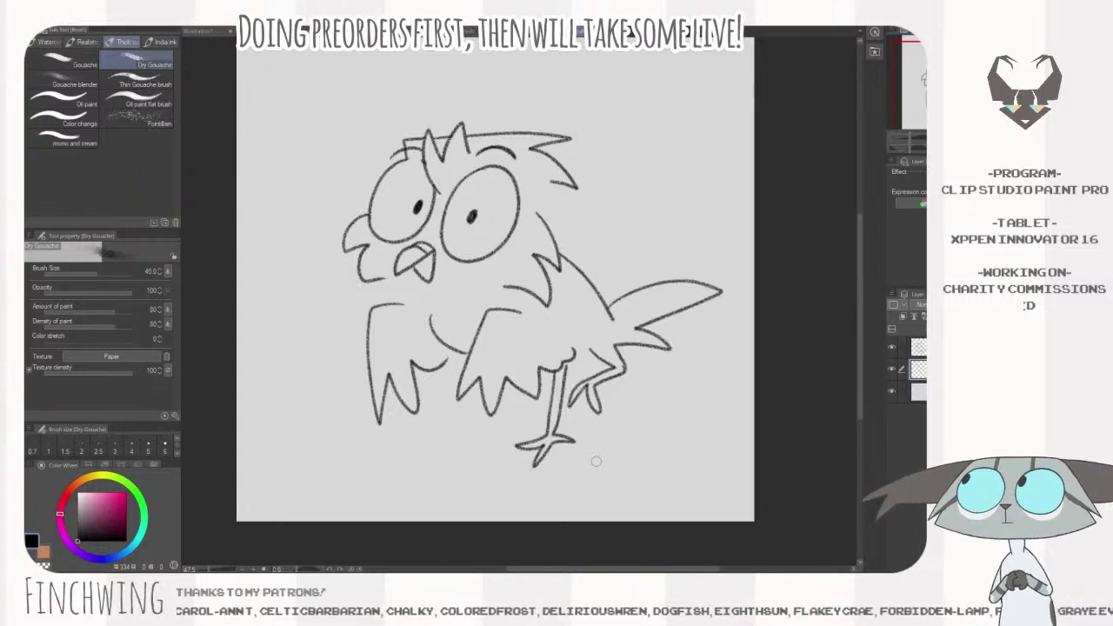
key("bracketright")
key("bracketright")
key("bracketright")
key("bracketright")
key("bracketright")
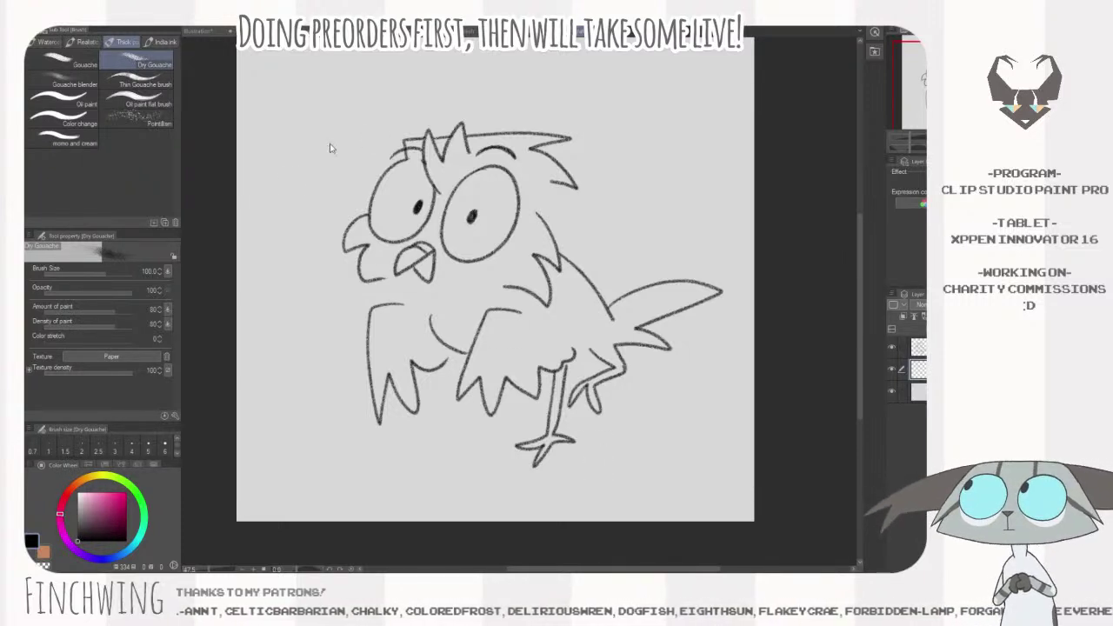
- Pick the pale cream from the reference document and paint the chest, belly and lower face, varying the brush size
left_click(207, 32)
left_click(472, 316)
mouse_move(472, 316)
left_mouse_down()
mouse_move(481, 278)
mouse_move(457, 244)
left_mouse_up()
key("bracketleft")
mouse_move(441, 294)
left_mouse_down()
mouse_move(470, 345)
mouse_move(439, 266)
mouse_move(527, 332)
mouse_move(552, 300)
left_mouse_up()
mouse_move(551, 349)
left_mouse_down()
mouse_move(606, 349)
mouse_move(601, 313)
left_mouse_up()
key("bracketleft")
mouse_move(552, 264)
left_mouse_down()
mouse_move(587, 306)
mouse_move(539, 289)
mouse_move(568, 335)
mouse_move(535, 308)
mouse_move(528, 214)
left_mouse_up()
key("bracketright")
key("bracketright")
key("bracketleft")
key("bracketleft")
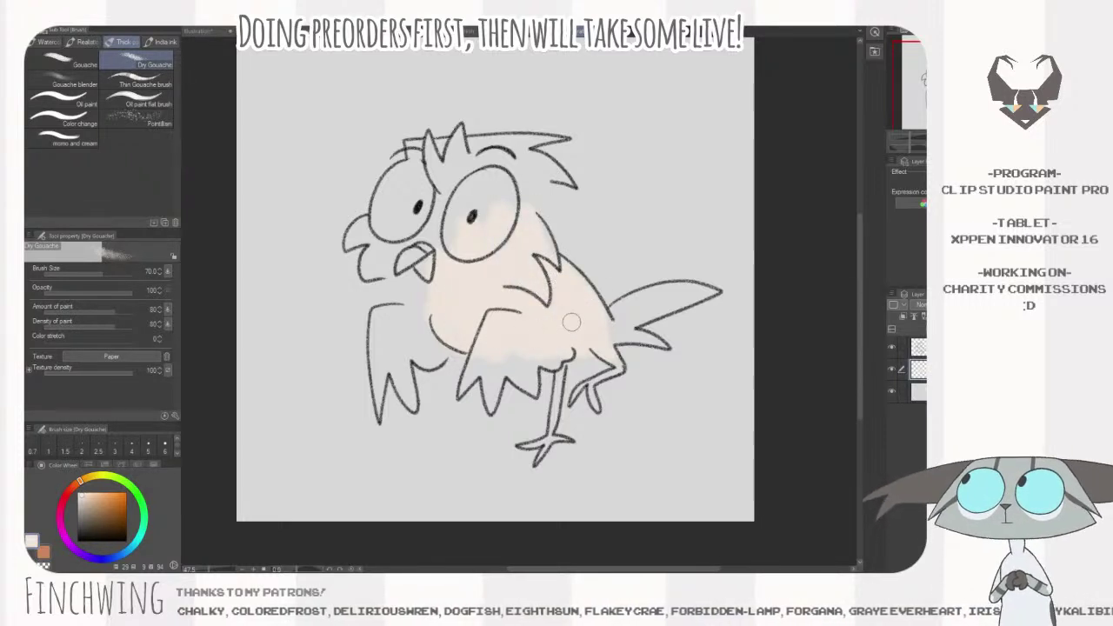
key("bracketleft")
key("bracketright")
key("bracketright")
left_click_drag(470, 244, 493, 248)
- Pick the dark brown from the reference and paint the far cheek, the beak area and the chin
key("ctrl+e")
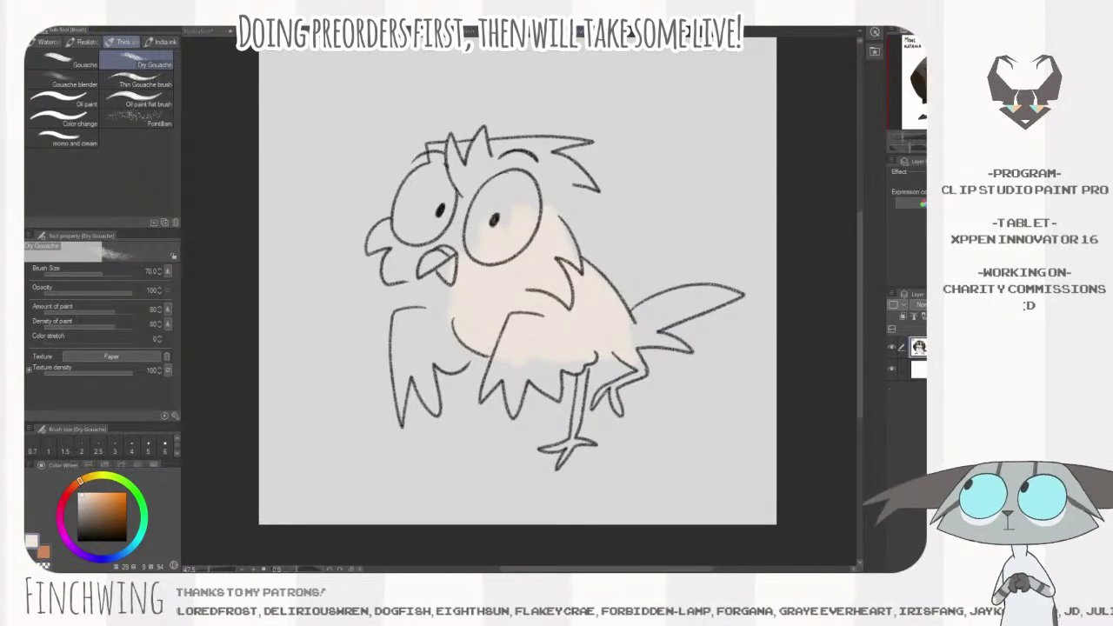
left_click(918, 83)
left_click(452, 217)
key("bracketleft")
key("bracketleft")
key("bracketleft")
mouse_move(432, 214)
left_mouse_down()
mouse_move(429, 254)
mouse_move(454, 241)
mouse_move(468, 249)
mouse_move(444, 267)
mouse_move(442, 289)
mouse_move(503, 277)
left_mouse_up()
key("bracketright")
key("bracketright")
key("bracketright")
key("bracketleft")
key("bracketleft")
mouse_move(439, 297)
left_mouse_down()
mouse_move(474, 258)
mouse_move(481, 276)
mouse_move(512, 255)
mouse_move(483, 289)
mouse_move(459, 286)
mouse_move(520, 284)
left_mouse_up()
- Extend the dark brown between the eyes and across the near cheek to its feather tips
key("bracketright")
key("bracketright")
mouse_move(487, 232)
left_mouse_down()
mouse_move(500, 191)
mouse_move(490, 271)
mouse_move(536, 252)
mouse_move(528, 269)
mouse_move(578, 248)
left_mouse_up()
key("bracketleft")
key("bracketleft")
mouse_move(499, 287)
left_mouse_down()
mouse_move(566, 280)
mouse_move(566, 296)
mouse_move(614, 303)
mouse_move(601, 276)
mouse_move(606, 291)
mouse_move(566, 260)
mouse_move(514, 283)
mouse_move(599, 287)
mouse_move(558, 288)
left_mouse_up()
key("bracketright")
key("bracketleft")
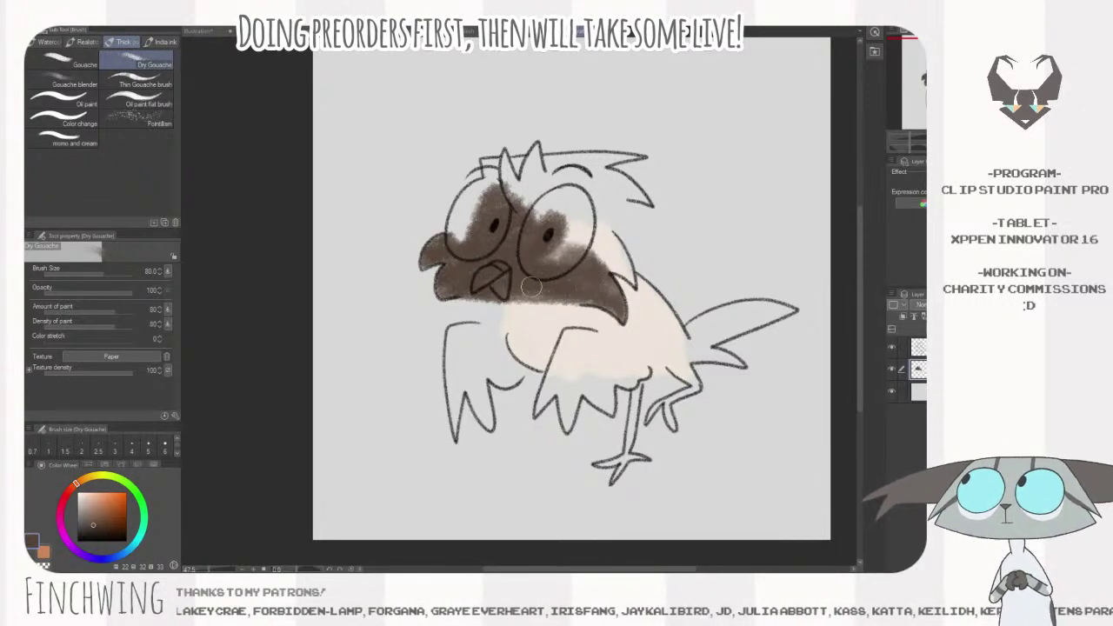
- Paint the side of the head behind the near eye dark brown
mouse_move(631, 282)
left_mouse_down()
mouse_move(596, 222)
mouse_move(608, 231)
mouse_move(596, 187)
left_mouse_up()
key("bracketright")
key("bracketright")
key("bracketright")
key("bracketright")
key("bracketleft")
key("bracketleft")
mouse_move(599, 228)
left_mouse_down()
mouse_move(639, 187)
mouse_move(613, 178)
mouse_move(600, 215)
mouse_move(580, 185)
left_mouse_up()
- Fill the pointed back tufts, the flat crown and the forehead tuft with dark brown
key("bracketleft")
key("bracketleft")
left_click_drag(631, 158, 574, 174)
key("bracketright")
key("bracketright")
mouse_move(488, 186)
left_mouse_down()
mouse_move(487, 158)
mouse_move(612, 157)
mouse_move(487, 162)
left_mouse_up()
key("bracketleft")
key("bracketleft")
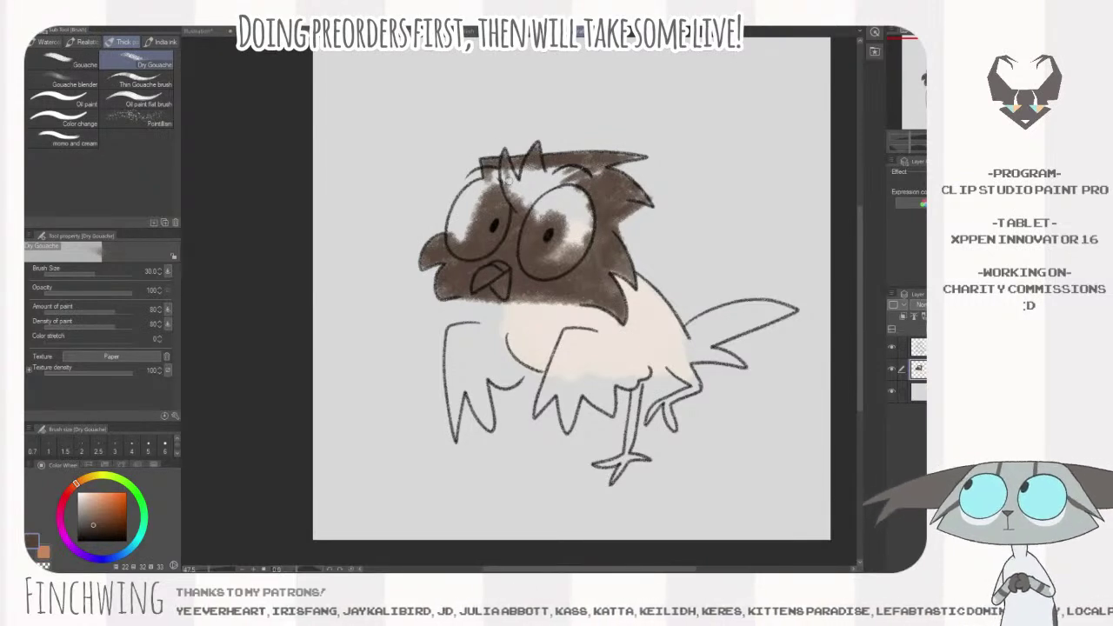
key("bracketright")
key("bracketright")
mouse_move(501, 178)
left_mouse_down()
mouse_move(561, 161)
mouse_move(528, 184)
mouse_move(545, 187)
mouse_move(590, 171)
left_mouse_up()
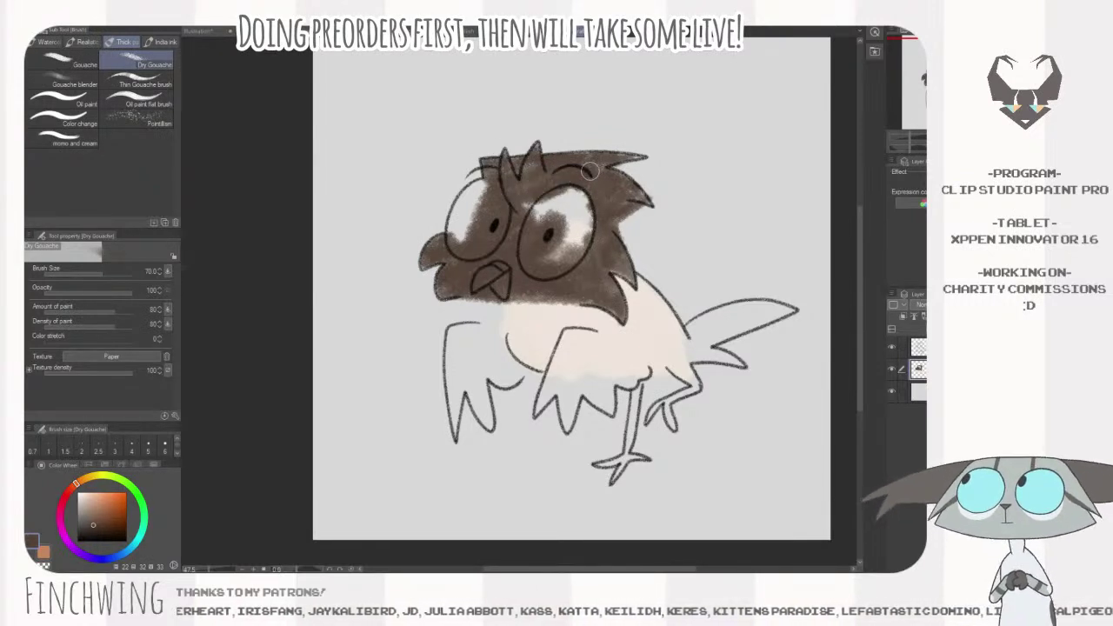
- Cover the unpainted areas inside both eyes with dark brown
key("bracketright")
key("bracketright")
key("bracketright")
key("bracketright")
key("bracketright")
mouse_move(539, 205)
left_mouse_down()
mouse_move(566, 209)
mouse_move(540, 244)
mouse_move(590, 228)
left_mouse_up()
key("bracketleft")
key("bracketleft")
key("bracketleft")
key("bracketleft")
mouse_move(477, 201)
left_mouse_down()
mouse_move(477, 190)
mouse_move(462, 218)
mouse_move(472, 199)
mouse_move(480, 228)
mouse_move(480, 184)
mouse_move(534, 230)
left_mouse_up()
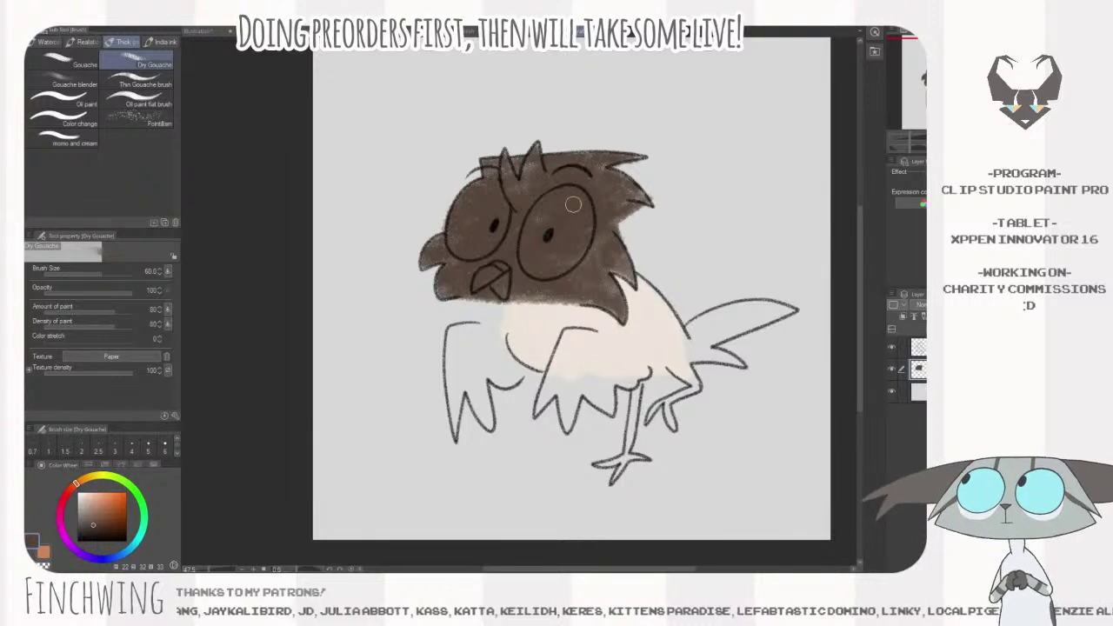
- Paint the lower chin edge beneath the beak dark brown with the brush at size 40
key("bracketright")
key("bracketright")
key("bracketright")
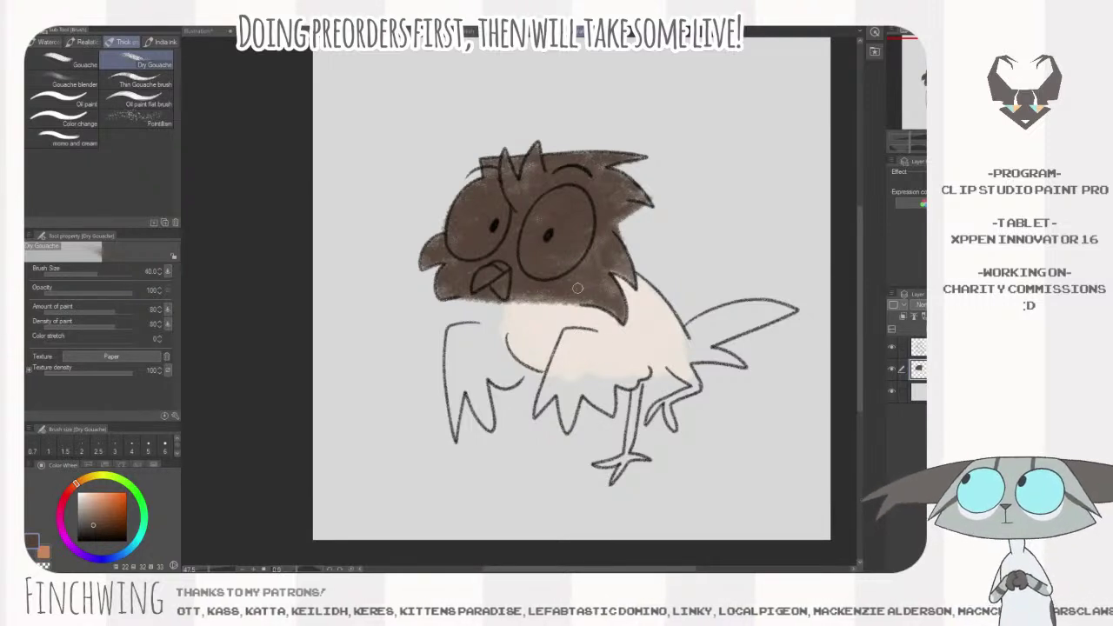
mouse_move(490, 296)
left_mouse_down()
mouse_move(504, 304)
mouse_move(473, 291)
left_mouse_up()
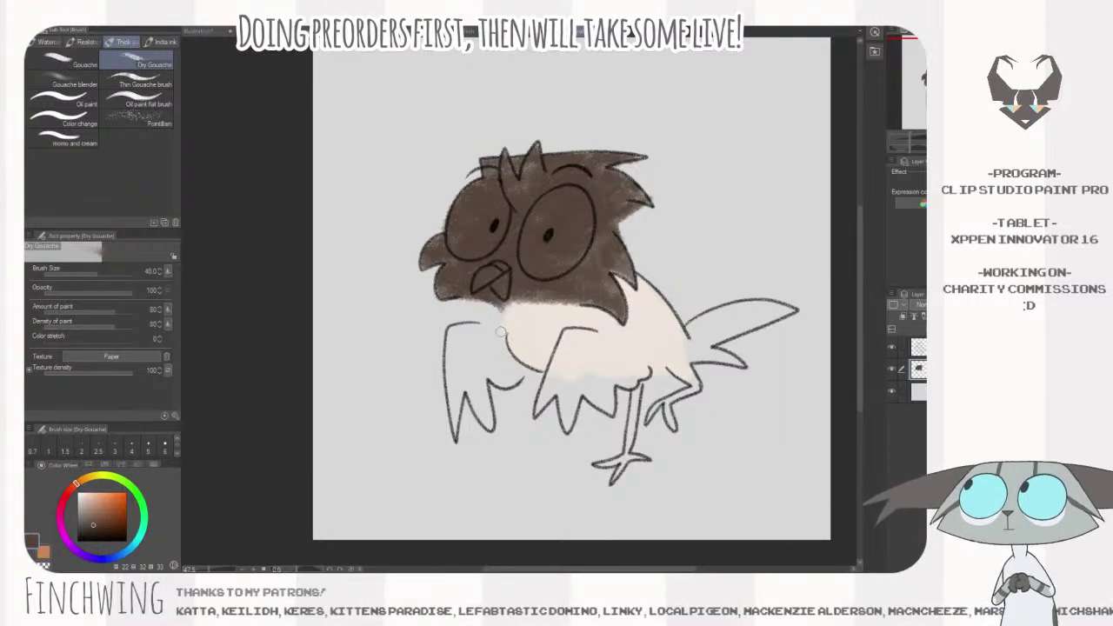
- Paint the far and near wings dark brown within their feathered outlines
mouse_move(458, 326)
left_mouse_down()
mouse_move(528, 334)
mouse_move(463, 334)
mouse_move(452, 348)
mouse_move(448, 395)
left_mouse_up()
key("[")
mouse_move(450, 352)
left_mouse_down()
mouse_move(478, 350)
mouse_move(470, 392)
mouse_move(485, 410)
mouse_move(467, 333)
mouse_move(499, 378)
mouse_move(519, 332)
mouse_move(455, 359)
mouse_move(460, 340)
mouse_move(532, 339)
mouse_move(492, 362)
mouse_move(507, 364)
mouse_move(481, 343)
mouse_move(603, 310)
mouse_move(551, 380)
mouse_move(555, 370)
mouse_move(560, 384)
mouse_move(582, 362)
mouse_move(563, 413)
mouse_move(577, 357)
mouse_move(563, 367)
mouse_move(567, 329)
mouse_move(568, 356)
mouse_move(599, 393)
mouse_move(577, 384)
mouse_move(600, 399)
mouse_move(606, 367)
mouse_move(643, 376)
mouse_move(651, 364)
mouse_move(581, 357)
mouse_move(601, 374)
mouse_move(638, 352)
left_mouse_up()
- Cover the cream chest and belly with dark brown, adjusting the brush size
key("[")
key("[")
key("[")
key("[")
key("]")
key("]")
key("bracketleft")
key("bracketright")
key("bracketright")
key("bracketright")
mouse_move(519, 306)
left_mouse_down()
mouse_move(554, 362)
mouse_move(510, 289)
mouse_move(518, 281)
mouse_move(576, 343)
mouse_move(579, 293)
mouse_move(517, 279)
mouse_move(654, 352)
mouse_move(641, 369)
mouse_move(672, 365)
left_mouse_up()
- Paint the back, the shoulder and the neck behind the cheek feathers dark brown
key("bracketleft")
key("bracketleft")
key("bracketleft")
key("bracketright")
key("bracketright")
left_click_drag(621, 273, 685, 349)
key("bracketright")
key("bracketright")
mouse_move(609, 330)
left_mouse_down()
mouse_move(629, 300)
mouse_move(599, 265)
mouse_move(594, 369)
mouse_move(548, 264)
mouse_move(587, 252)
left_mouse_up()
- Paint the standing leg and foot dark brown with a smaller brush, and undo the last two strokes
key("bracketleft")
key("bracketleft")
mouse_move(622, 396)
left_mouse_down()
mouse_move(634, 433)
mouse_move(639, 386)
mouse_move(631, 444)
mouse_move(636, 411)
left_mouse_up()
key("bracketleft")
key("bracketleft")
key("bracketleft")
key("ctrl+z")
key("ctrl+z")
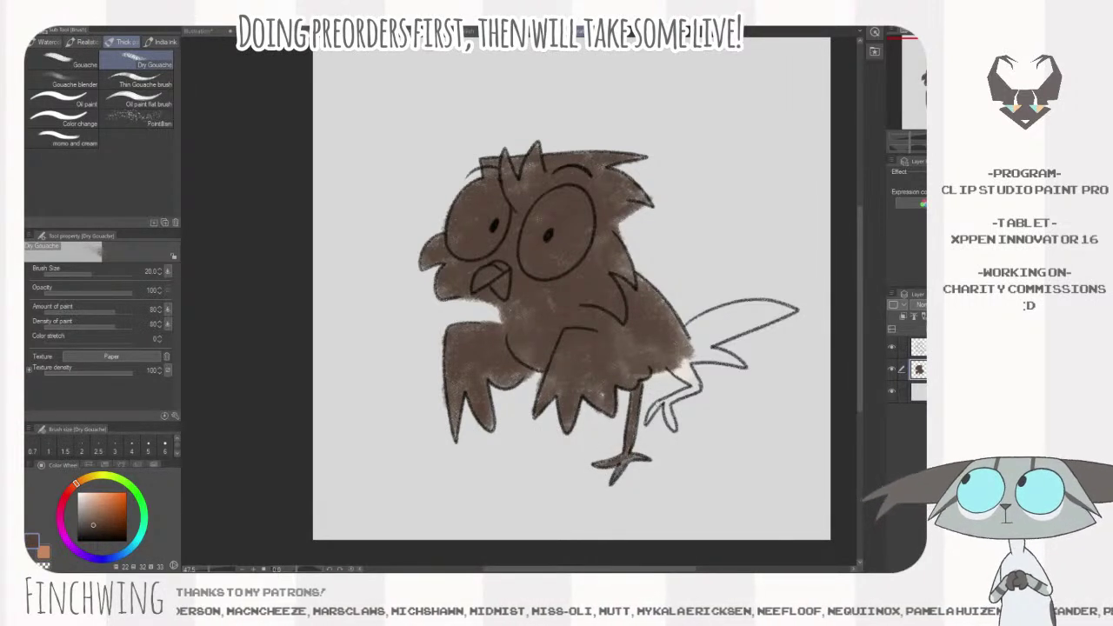
- Paint the raised leg, the rump and the tail feathers dark brown, adjusting the brush size along the way
mouse_move(668, 405)
left_mouse_down()
mouse_move(681, 374)
mouse_move(756, 309)
mouse_move(787, 306)
mouse_move(711, 341)
mouse_move(727, 323)
mouse_move(697, 321)
left_mouse_up()
key("bracketright")
key("bracketright")
key("bracketright")
key("bracketleft")
key("bracketleft")
mouse_move(683, 360)
left_mouse_down()
mouse_move(736, 364)
mouse_move(700, 355)
mouse_move(711, 355)
left_mouse_up()
key("bracketright")
key("bracketright")
key("bracketright")
key("bracketright")
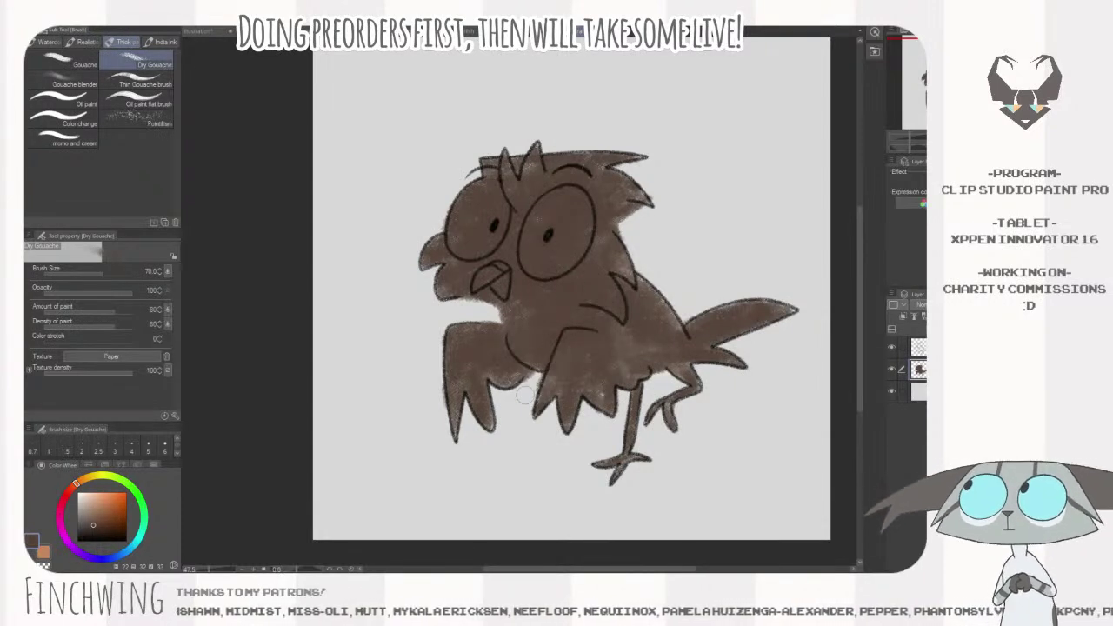
- Tidy the dark brown fill around the far wing with the Rough eraser and Dry Gouache brush
key("e")
key("bracketleft")
key("bracketleft")
key("bracketleft")
key("bracketleft")
key("bracketleft")
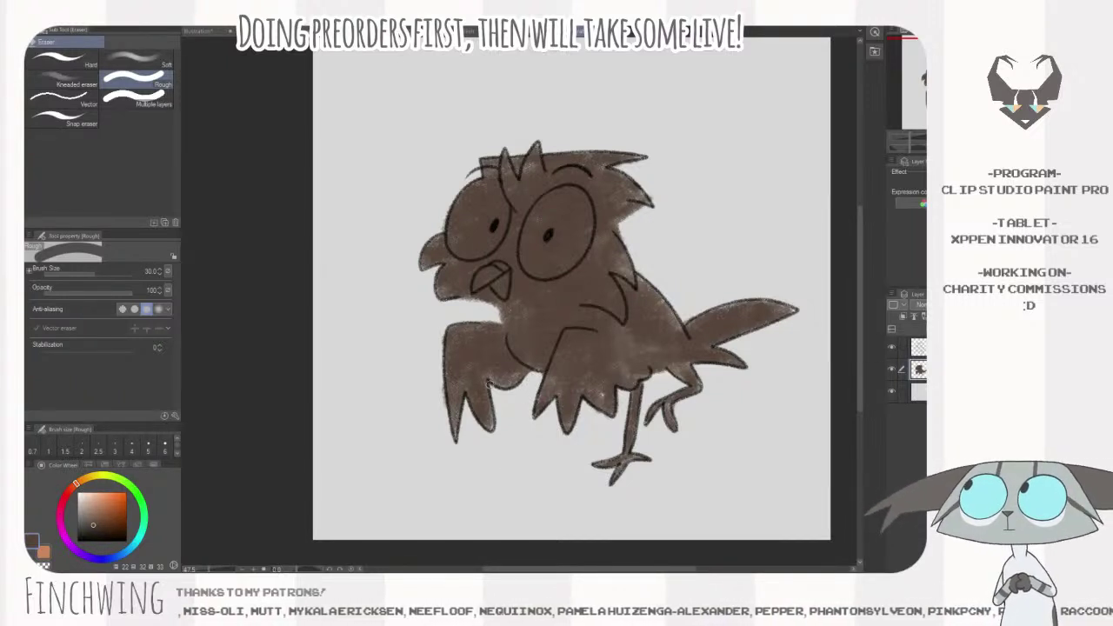
key("p")
key("b")
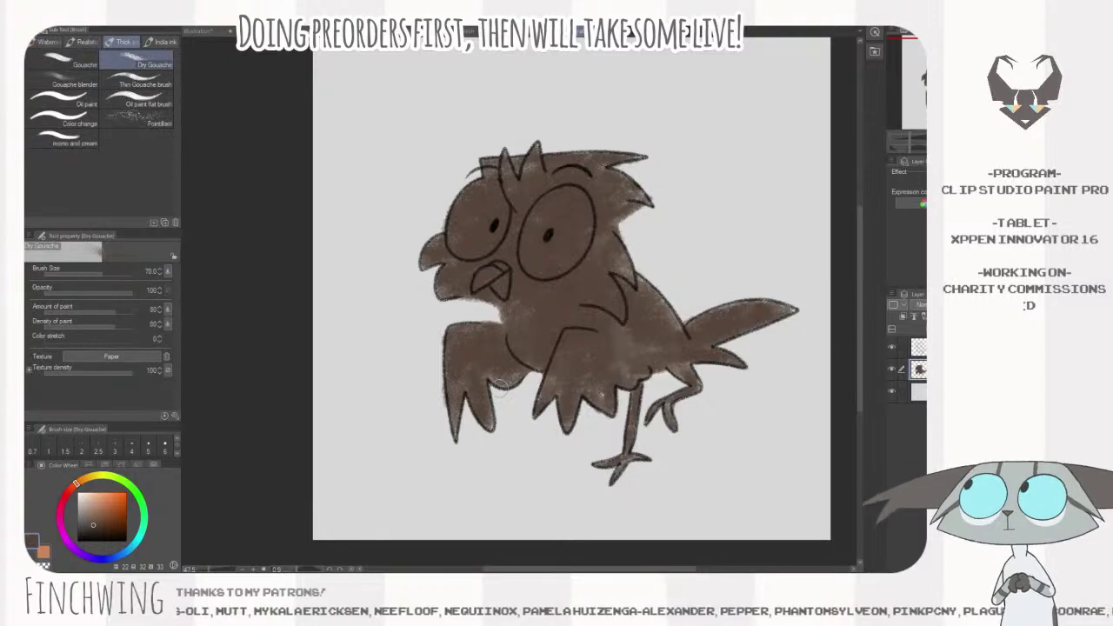
left_click_drag(495, 387, 461, 357)
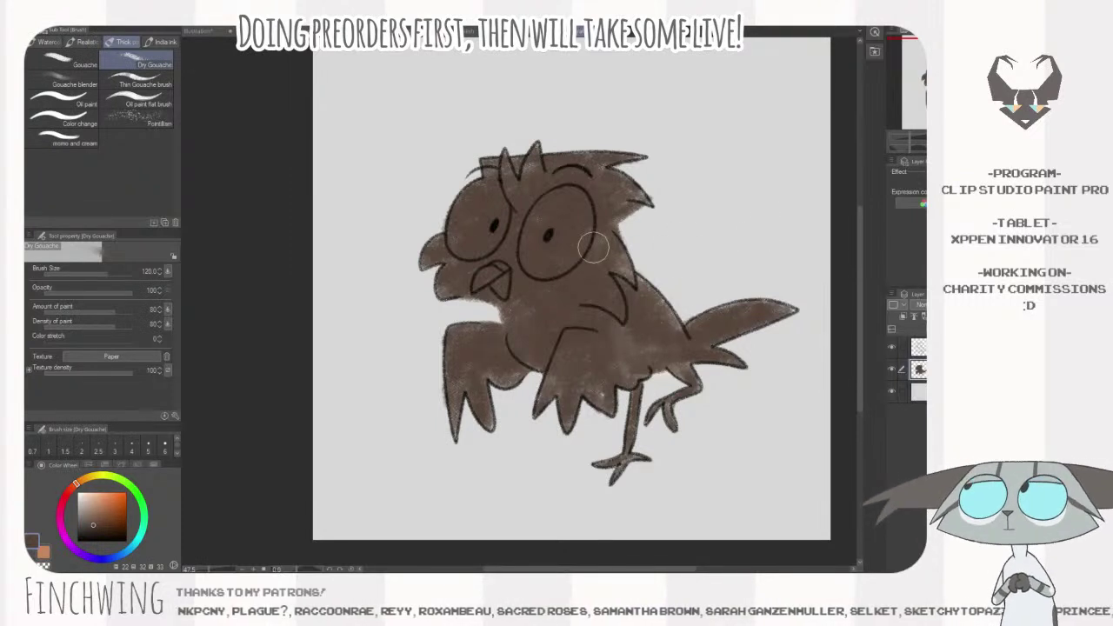
- Sample cream from the reference and paint it across the lower face and cheeks around the beak
left_click(278, 32)
left_click(565, 295, "alt")
left_click(200, 32)
left_click_drag(534, 296, 430, 305)
key("bracketleft")
key("bracketleft")
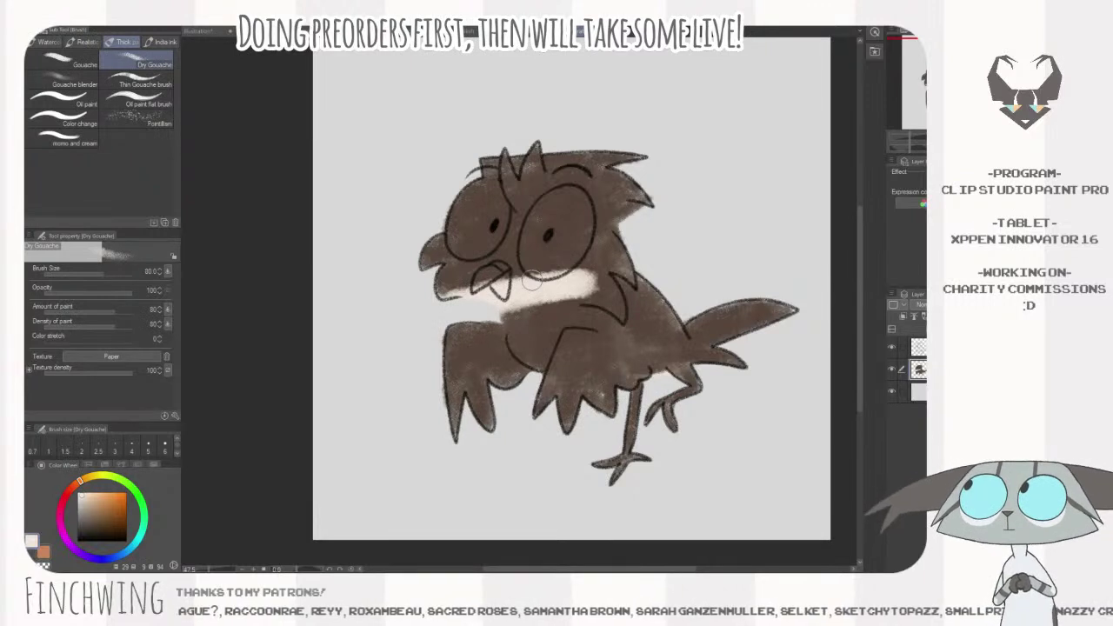
key("bracketleft")
mouse_move(620, 302)
left_mouse_down()
mouse_move(605, 280)
mouse_move(500, 271)
mouse_move(469, 254)
mouse_move(491, 256)
mouse_move(452, 277)
mouse_move(548, 259)
mouse_move(512, 271)
mouse_move(535, 276)
left_mouse_up()
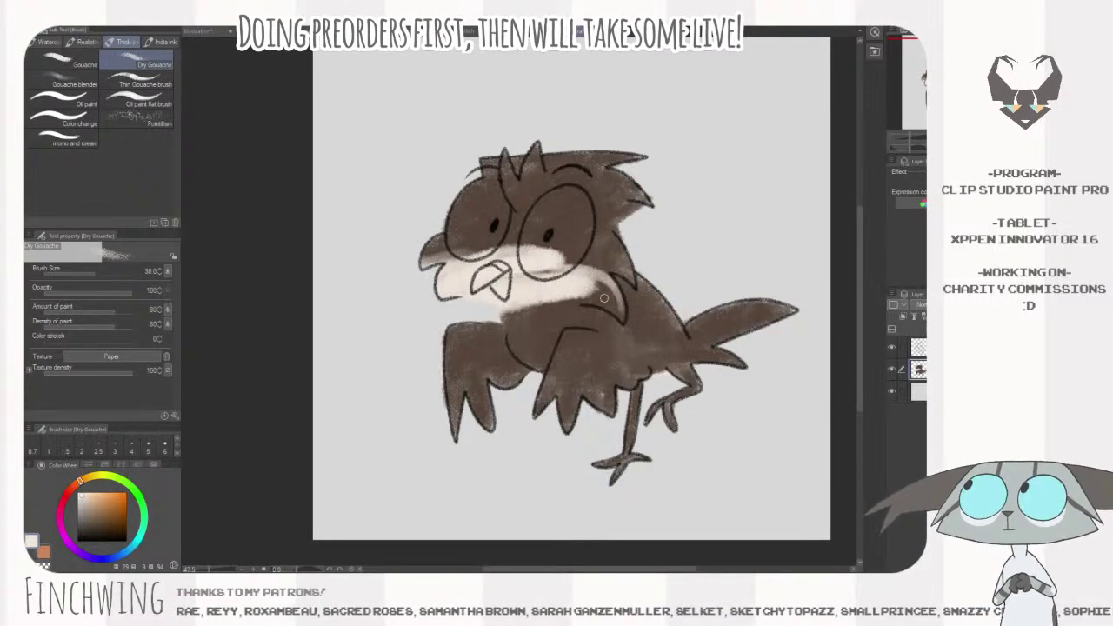
- Paint the near cheek tuft, throat and chest cream, and repaint the area between the eyes dark brown
mouse_move(608, 304)
left_mouse_down()
mouse_move(582, 296)
mouse_move(597, 282)
mouse_move(619, 305)
mouse_move(592, 297)
mouse_move(554, 318)
mouse_move(582, 298)
mouse_move(562, 281)
mouse_move(523, 333)
mouse_move(510, 319)
mouse_move(539, 364)
mouse_move(570, 298)
mouse_move(510, 308)
mouse_move(513, 326)
mouse_move(516, 297)
mouse_move(531, 312)
mouse_move(558, 307)
mouse_move(538, 285)
mouse_move(530, 356)
left_mouse_up()
key("bracketleft")
key("bracketleft")
mouse_move(556, 318)
left_mouse_down()
mouse_move(594, 316)
mouse_move(536, 280)
mouse_move(493, 274)
left_mouse_up()
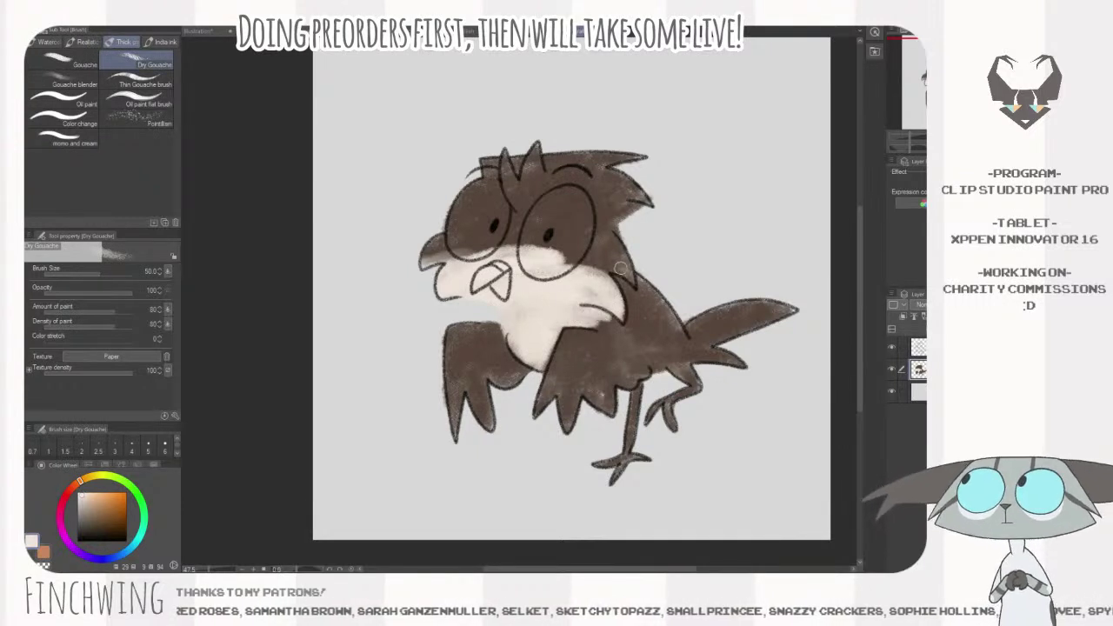
left_click(599, 241, "alt")
mouse_move(515, 237)
left_mouse_down()
mouse_move(503, 263)
mouse_move(516, 264)
mouse_move(488, 266)
left_mouse_up()
- Paint the rump, lower tail feathers and both legs cream, using a brush size of 60
left_click(532, 313, "alt")
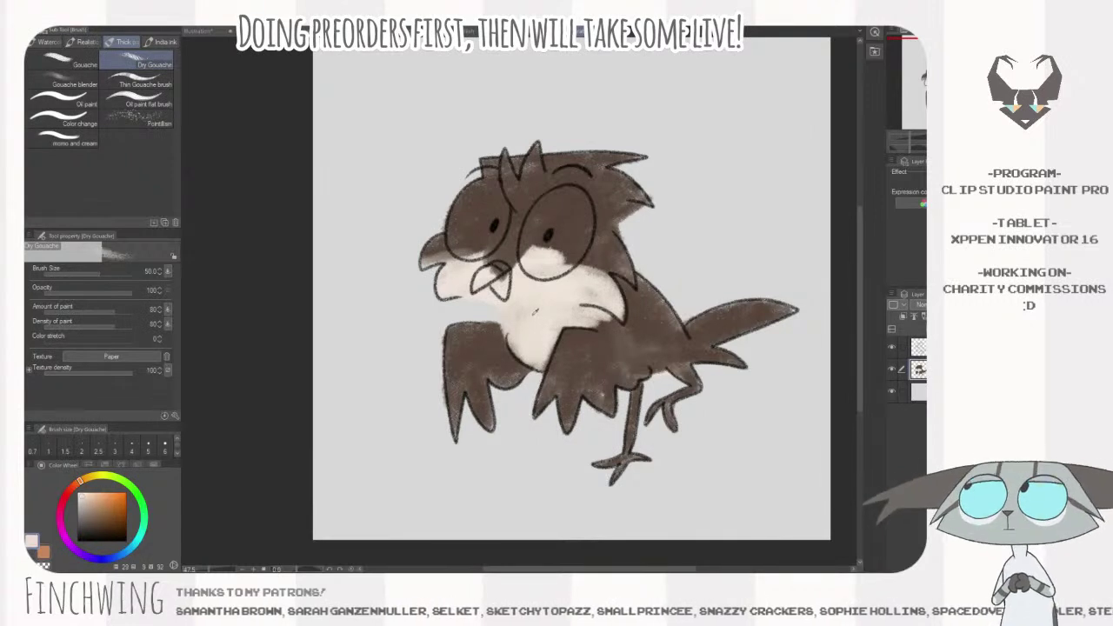
key("bracketleft")
key("bracketright")
key("bracketright")
key("bracketright")
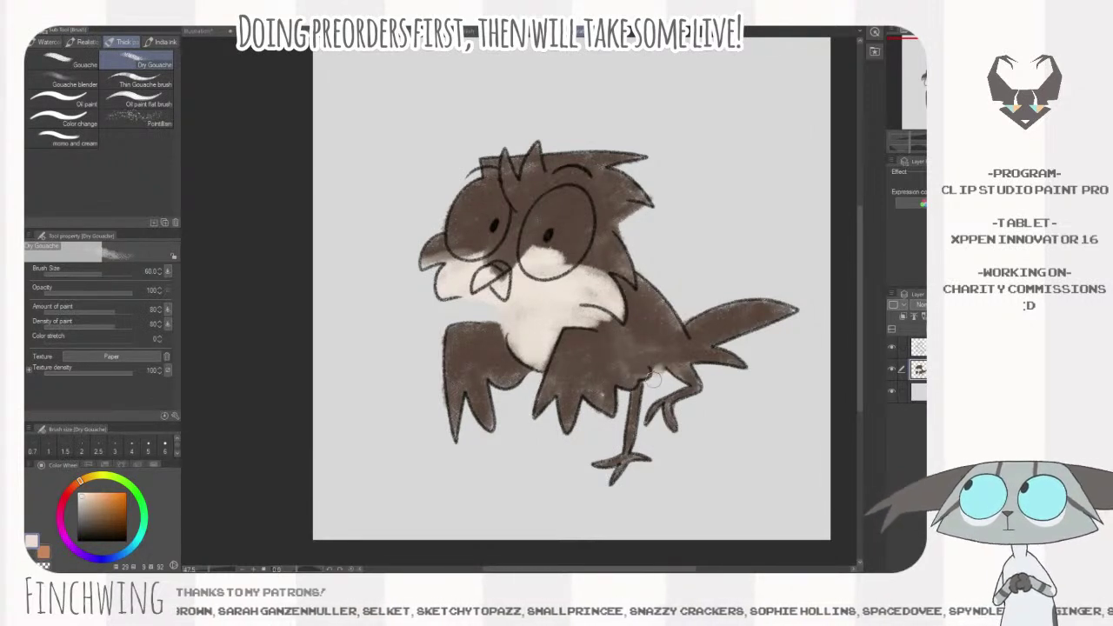
mouse_move(668, 369)
left_mouse_down()
mouse_move(701, 365)
mouse_move(684, 364)
mouse_move(697, 376)
mouse_move(626, 424)
mouse_move(651, 406)
mouse_move(650, 385)
mouse_move(643, 400)
mouse_move(657, 426)
mouse_move(600, 492)
mouse_move(673, 424)
left_mouse_up()
- Paint the underside of the far wing cream below its dark upper edge, and touch up the near cheek
key("bracketright")
key("bracketleft")
mouse_move(504, 339)
left_mouse_down()
mouse_move(478, 347)
mouse_move(470, 418)
mouse_move(450, 419)
mouse_move(478, 346)
mouse_move(505, 340)
mouse_move(456, 348)
mouse_move(484, 385)
mouse_move(514, 356)
mouse_move(488, 406)
mouse_move(534, 339)
mouse_move(469, 369)
mouse_move(488, 347)
mouse_move(470, 408)
left_mouse_up()
key("bracketleft")
key("bracketleft")
key("bracketleft")
key("bracketright")
key("bracketright")
key("bracketright")
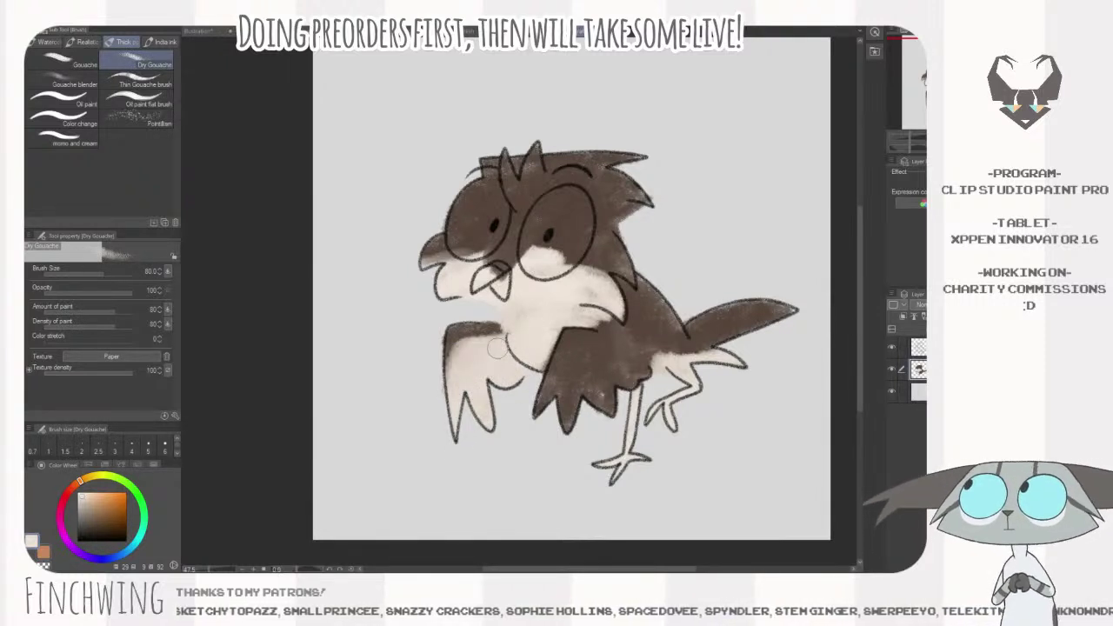
left_click_drag(592, 317, 613, 310)
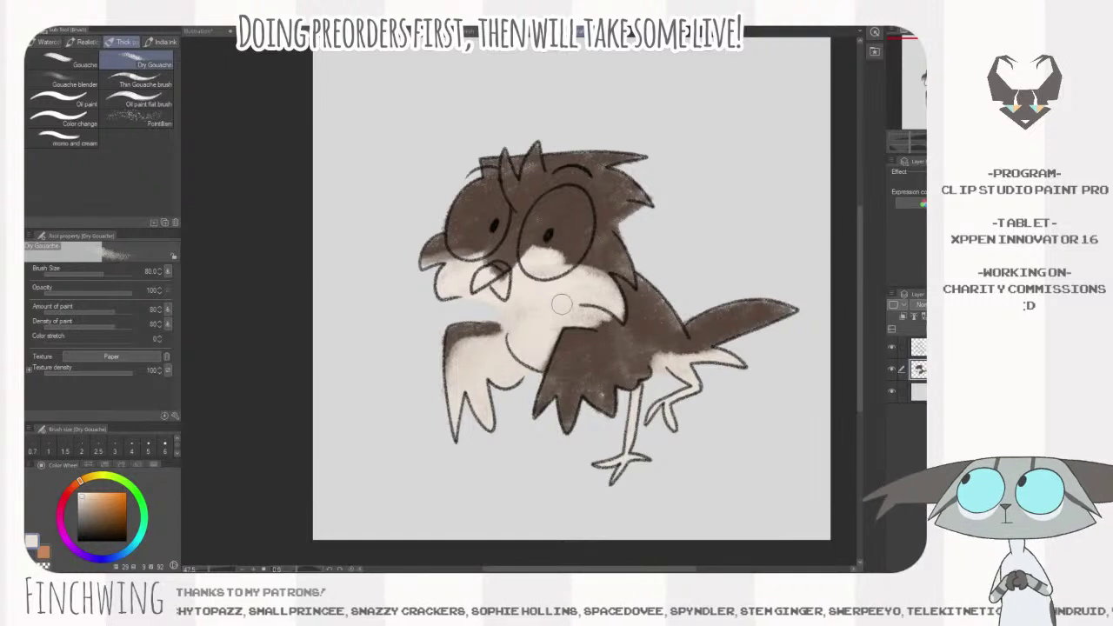
- Sample the medium brown from the reference and touch up the near wing and back with brush size 50
left_click(337, 145, "alt")
left_click(613, 346)
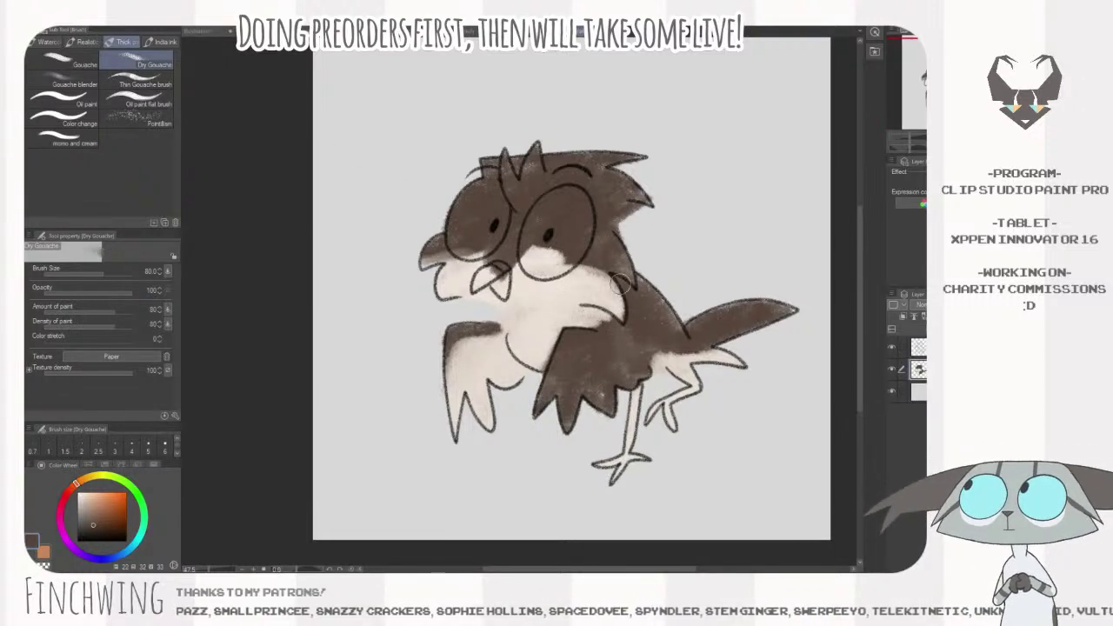
key("bracketleft")
key("bracketleft")
key("bracketleft")
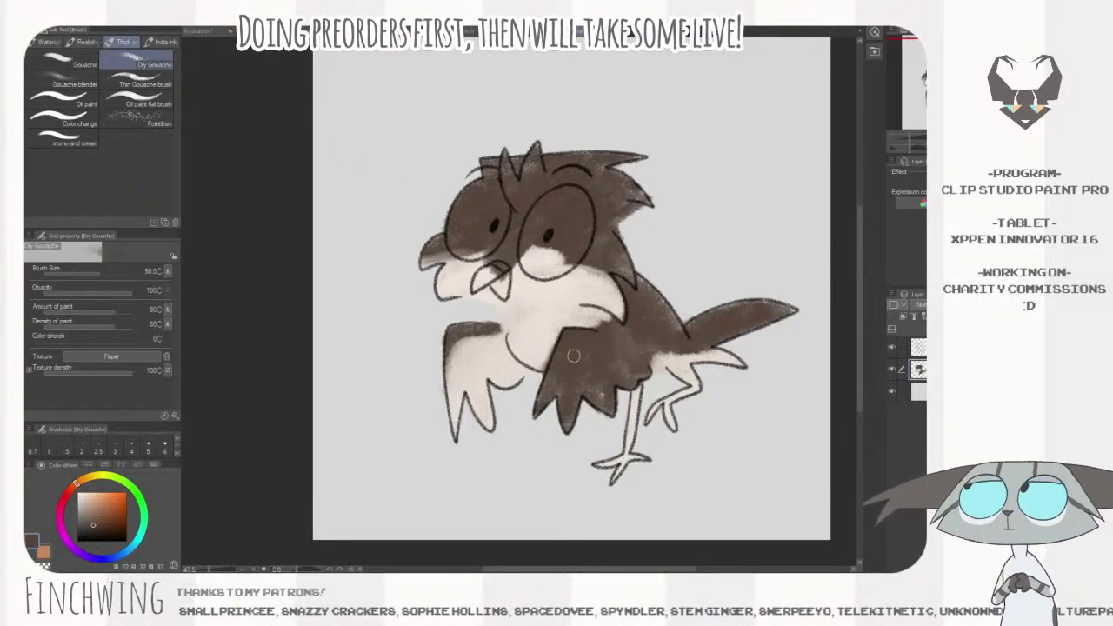
left_click_drag(611, 363, 651, 331)
- Paint the top of the near wing and the upper tail feather in a darker brown from the reference
key("bracketright")
key("bracketright")
key("bracketright")
key("bracketright")
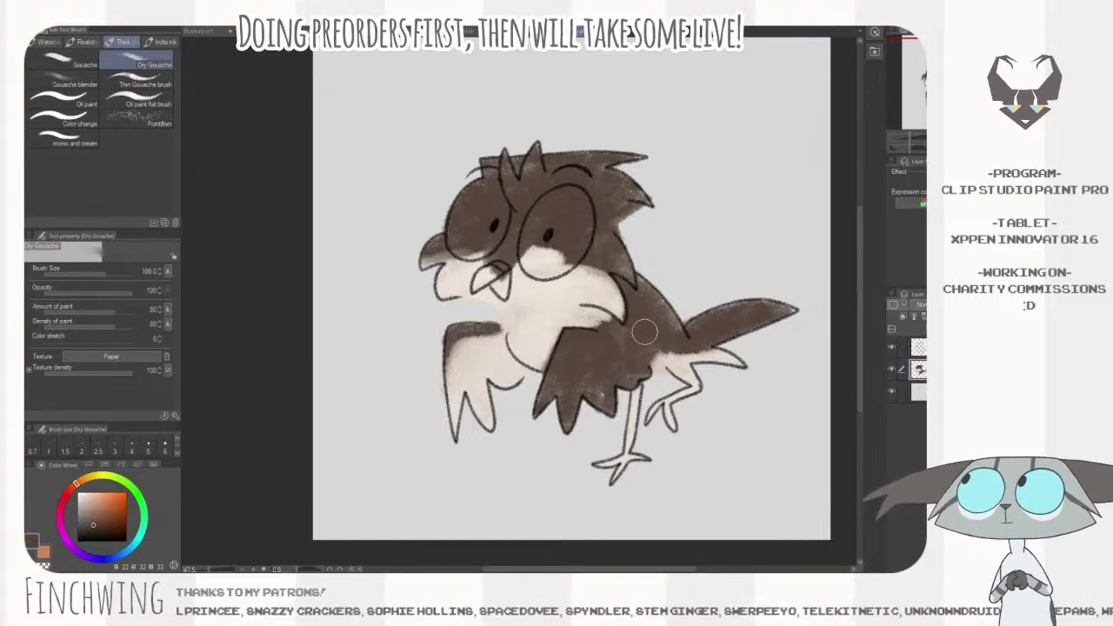
key("ctrl+e")
key("ctrl+shift+n")
mouse_move(625, 335)
left_mouse_down()
mouse_move(569, 344)
mouse_move(597, 349)
mouse_move(577, 341)
mouse_move(562, 357)
mouse_move(626, 338)
mouse_move(630, 294)
mouse_move(642, 296)
mouse_move(624, 294)
mouse_move(628, 327)
mouse_move(760, 297)
mouse_move(725, 329)
mouse_move(698, 317)
mouse_move(692, 330)
mouse_move(742, 319)
mouse_move(687, 345)
mouse_move(704, 316)
left_mouse_up()
key("bracketleft")
key("bracketleft")
key("bracketleft")
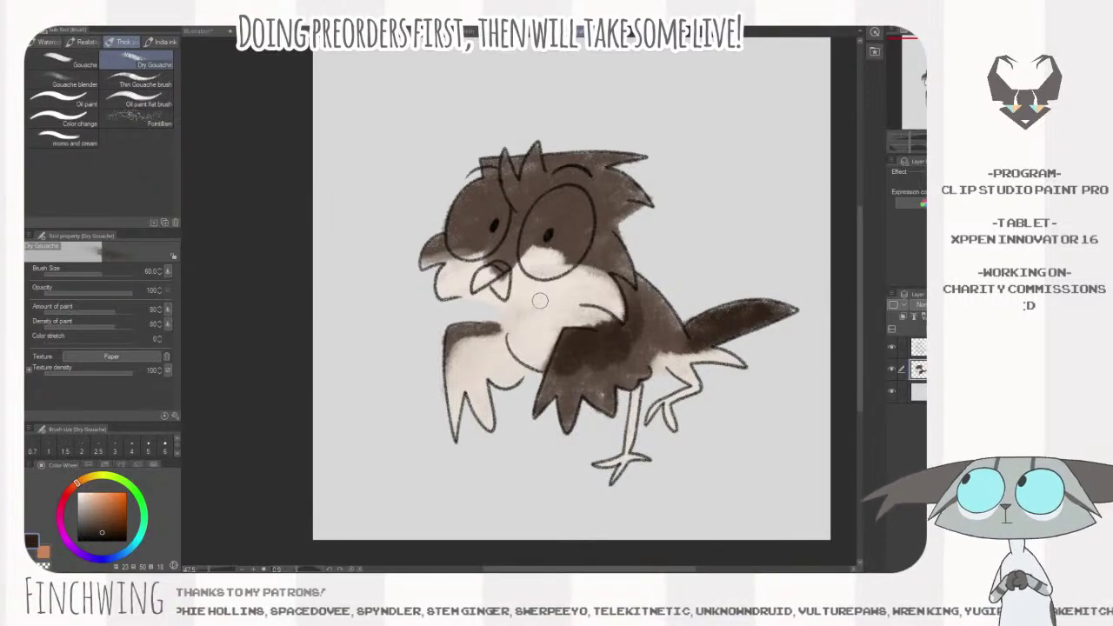
- Sample the dark blue-grey from the reference and paint both legs and feet with it
left_click(380, 200)
left_click(381, 200, "alt")
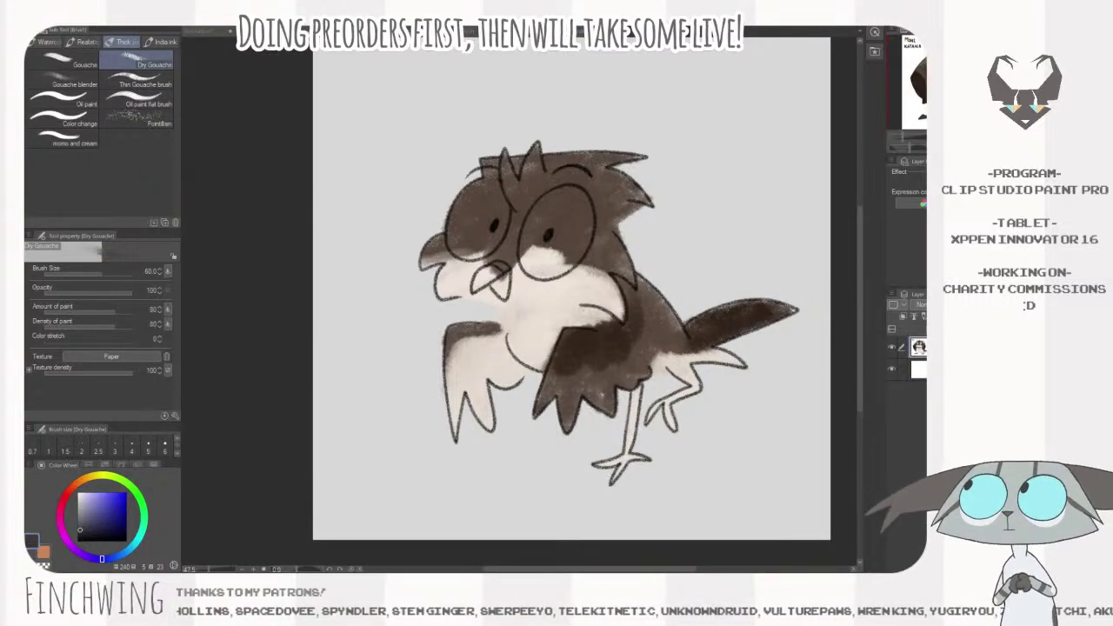
left_click(647, 421)
left_click_drag(639, 391, 614, 475)
mouse_move(630, 429)
left_mouse_down()
mouse_move(644, 458)
mouse_move(684, 388)
mouse_move(669, 413)
mouse_move(675, 399)
left_mouse_up()
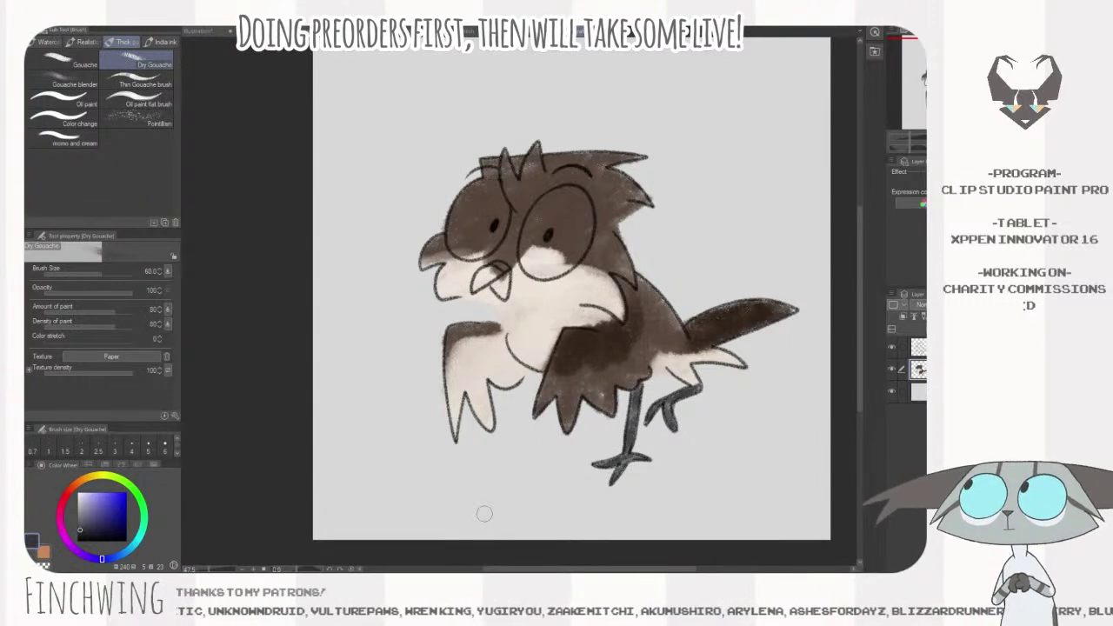
- Touch up the cheek and the chest beside the near wing with cream, reducing the brush size to 30
left_click(576, 305, "alt")
left_click_drag(588, 326, 602, 311)
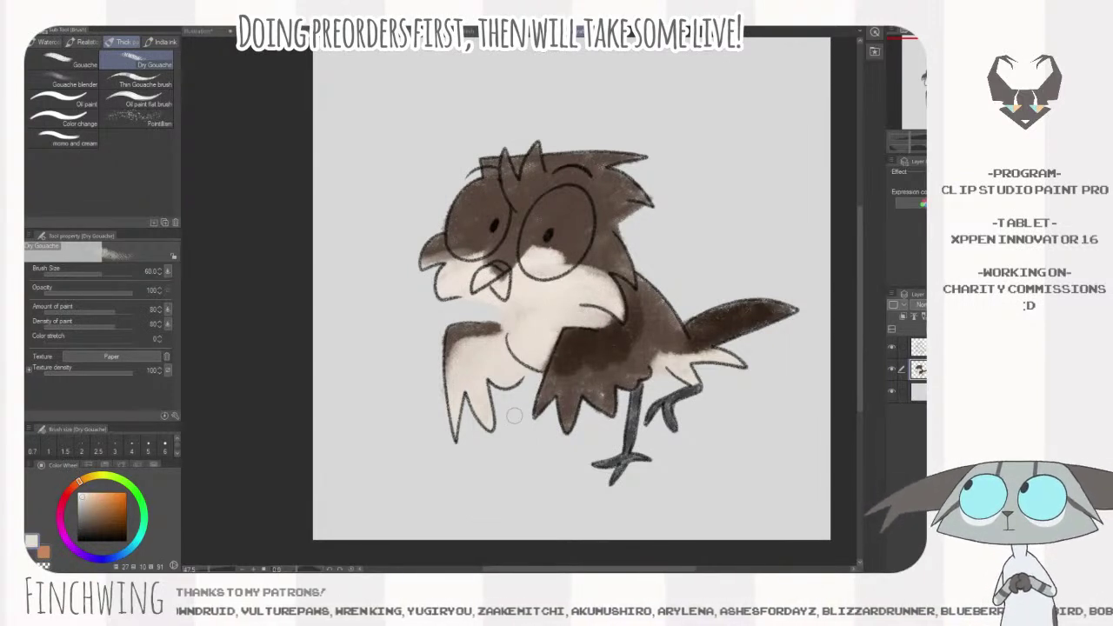
key("bracketleft")
key("bracketleft")
key("bracketleft")
left_click_drag(548, 346, 536, 384)
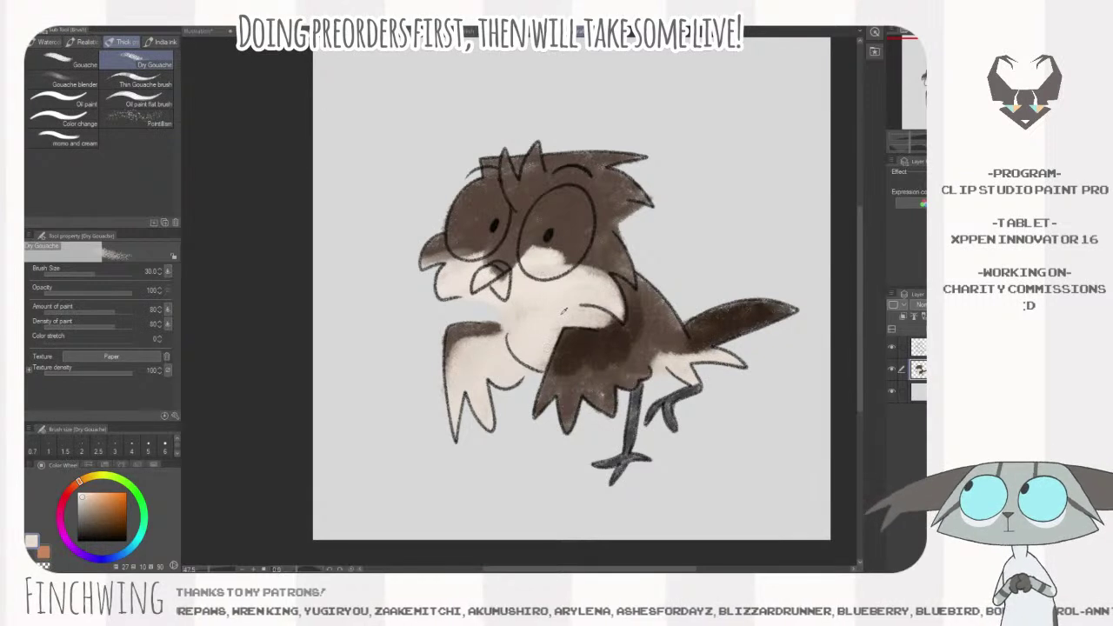
left_click_drag(590, 269, 586, 295)
- Paint cream brow markings and pale rims along the upper edges of both eyes
left_click(561, 326, "alt")
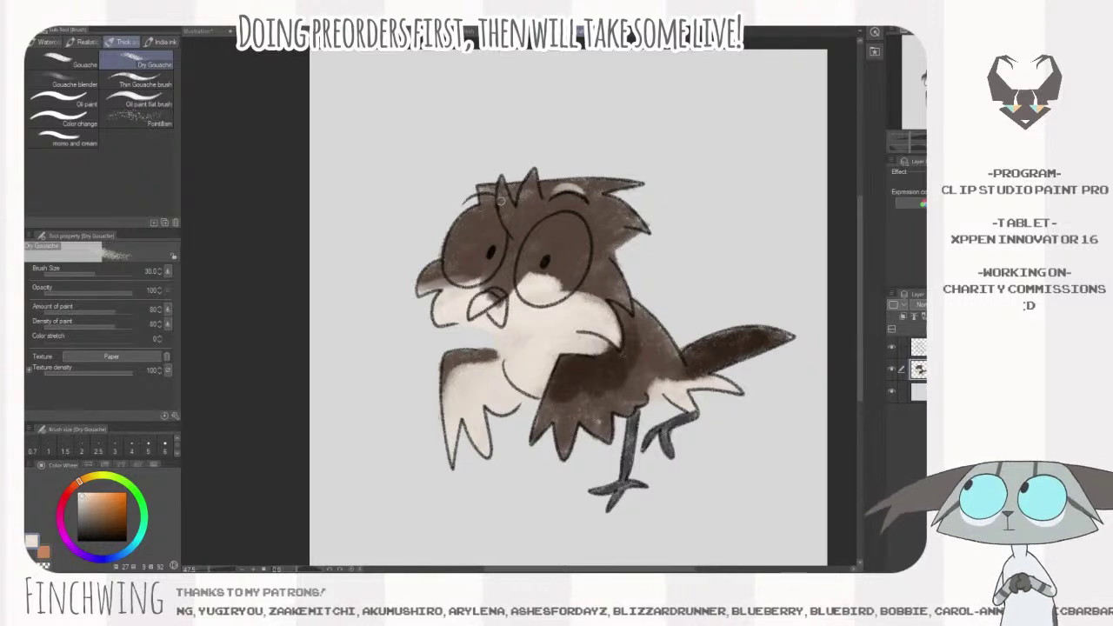
key("bracketright")
key("bracketright")
mouse_move(541, 228)
left_mouse_down()
mouse_move(578, 227)
mouse_move(586, 251)
mouse_move(579, 213)
mouse_move(570, 228)
mouse_move(573, 205)
mouse_move(555, 237)
mouse_move(526, 252)
left_mouse_up()
mouse_move(492, 209)
left_mouse_down()
mouse_move(495, 253)
mouse_move(486, 244)
mouse_move(554, 223)
mouse_move(585, 253)
mouse_move(464, 219)
left_mouse_up()
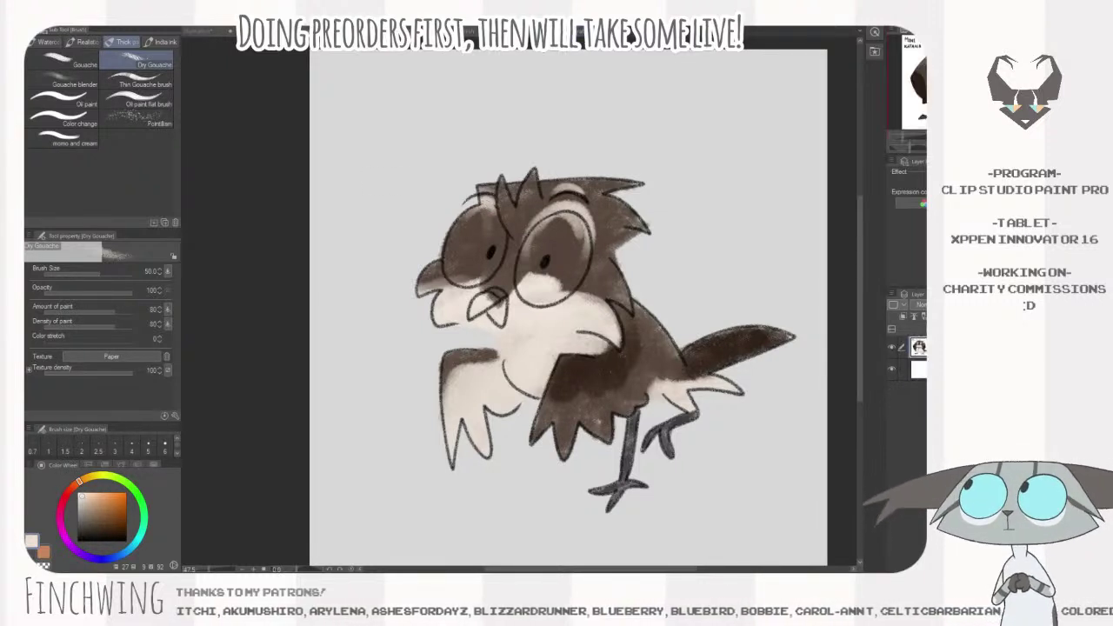
- Fill both eyes with yellow from the reference and touch up the dark brown face beside the far eye
key("ctrl+shift+n")
mouse_move(557, 236)
left_mouse_down()
mouse_move(534, 250)
mouse_move(531, 285)
mouse_move(545, 277)
mouse_move(545, 297)
mouse_move(575, 270)
mouse_move(575, 237)
mouse_move(555, 237)
mouse_move(529, 274)
mouse_move(539, 294)
mouse_move(552, 244)
mouse_move(550, 278)
mouse_move(567, 246)
mouse_move(535, 250)
mouse_move(551, 283)
mouse_move(581, 238)
mouse_move(557, 247)
left_mouse_up()
mouse_move(487, 240)
left_mouse_down()
mouse_move(490, 213)
mouse_move(479, 207)
mouse_move(461, 239)
mouse_move(461, 228)
mouse_move(459, 267)
mouse_move(475, 270)
mouse_move(498, 244)
mouse_move(476, 278)
mouse_move(459, 222)
mouse_move(484, 261)
mouse_move(452, 253)
mouse_move(466, 268)
mouse_move(454, 265)
mouse_move(494, 224)
mouse_move(477, 207)
mouse_move(451, 242)
mouse_move(474, 275)
mouse_move(496, 247)
mouse_move(479, 221)
left_mouse_up()
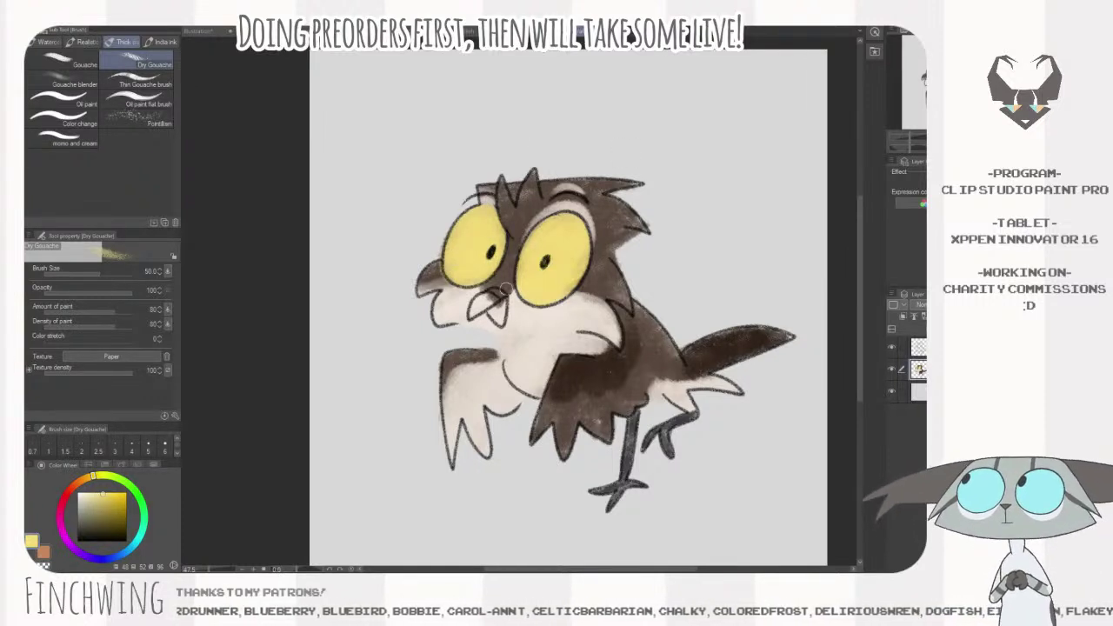
left_click(437, 270, "alt")
mouse_move(439, 273)
left_mouse_down()
mouse_move(435, 260)
mouse_move(437, 270)
left_mouse_up()
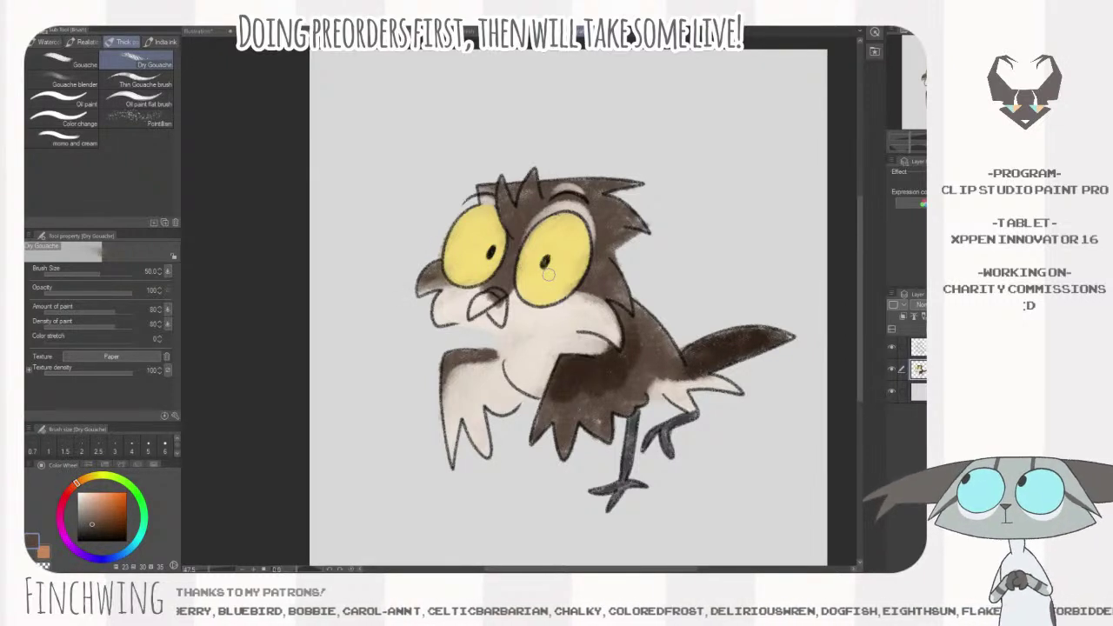
- Sample the slate grey from the reference and paint the upper beak with a smaller brush
left_click(223, 141)
left_click(224, 142, "alt")
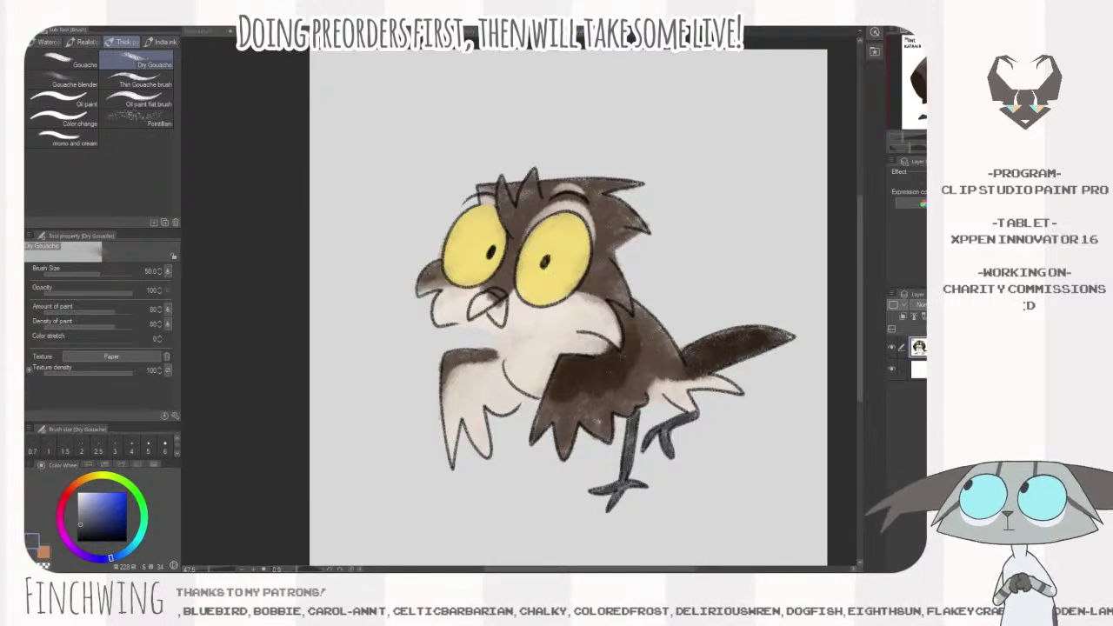
left_click(565, 304)
key("bracketleft")
key("bracketleft")
key("bracketleft")
mouse_move(488, 296)
left_mouse_down()
mouse_move(477, 307)
mouse_move(512, 299)
left_mouse_up()
key("bracketright")
- Paint the inside of the open mouth red
left_click(332, 165)
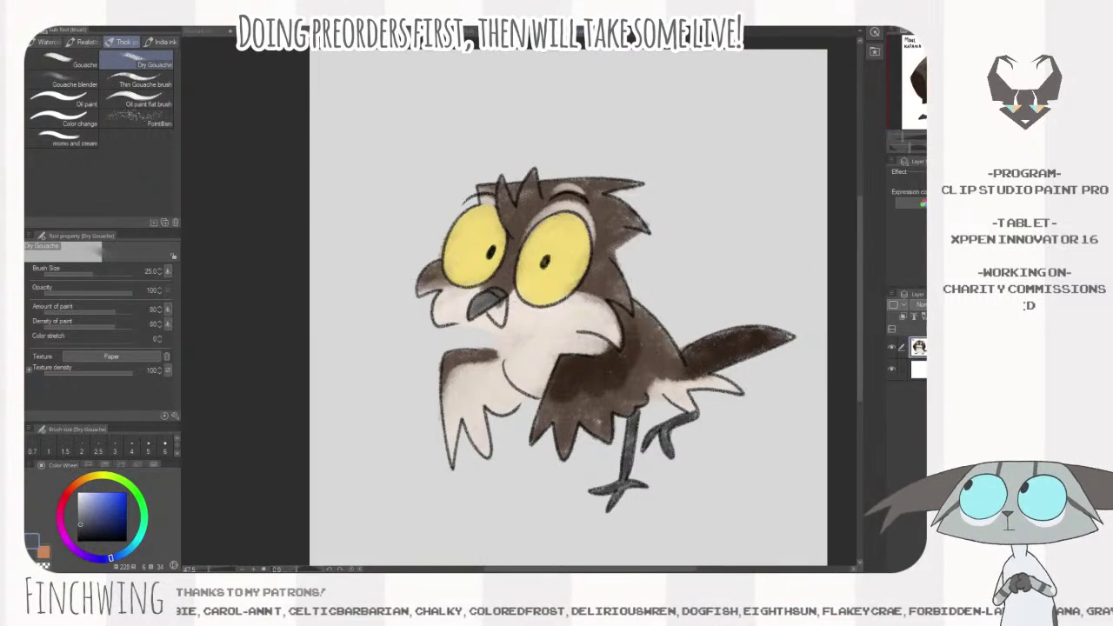
left_click(918, 83, "alt")
left_click(494, 311)
mouse_move(493, 311)
left_mouse_down()
mouse_move(502, 303)
mouse_move(500, 322)
left_mouse_up()
left_click(103, 505)
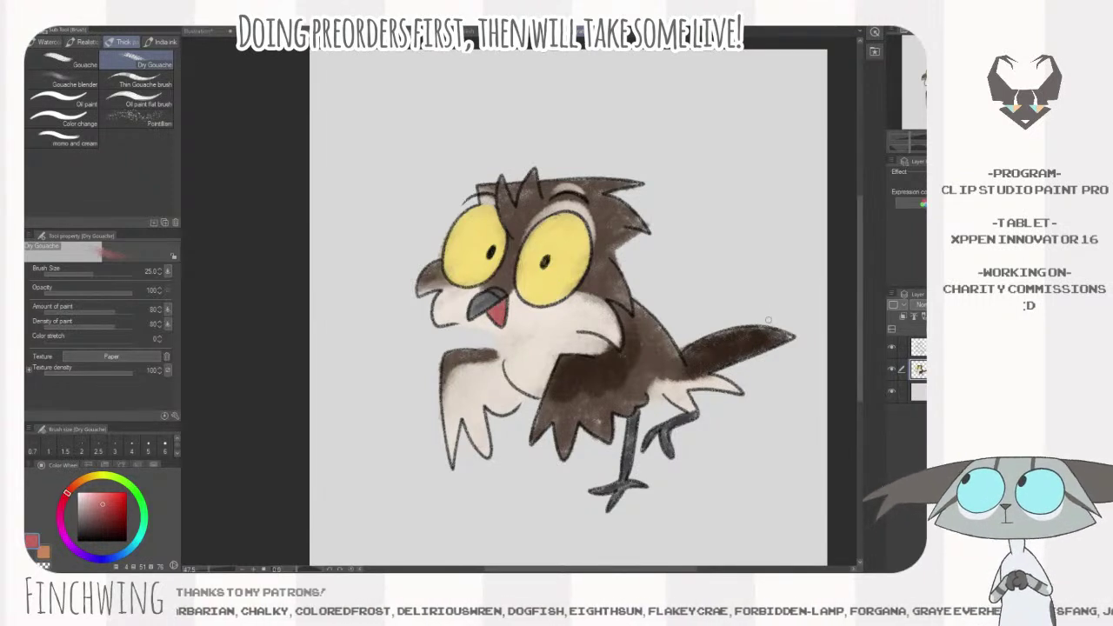
- Add a new layer beneath the bird's colour layer and enlarge the brush to 120
left_click(600, 367, "alt")
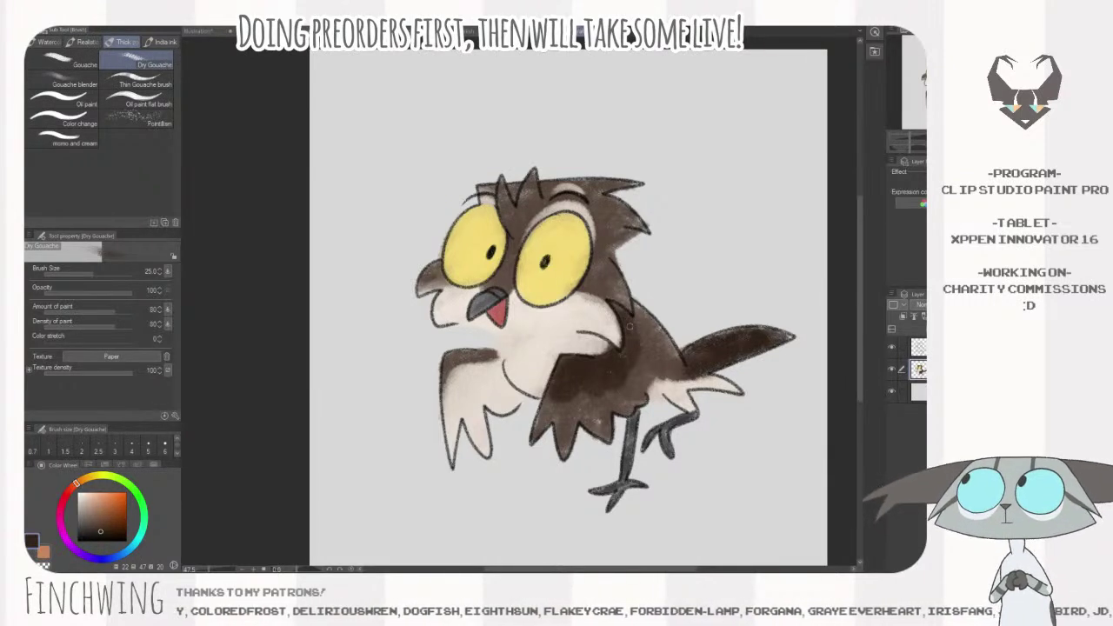
left_click_drag(763, 397, 751, 386)
left_click(923, 392)
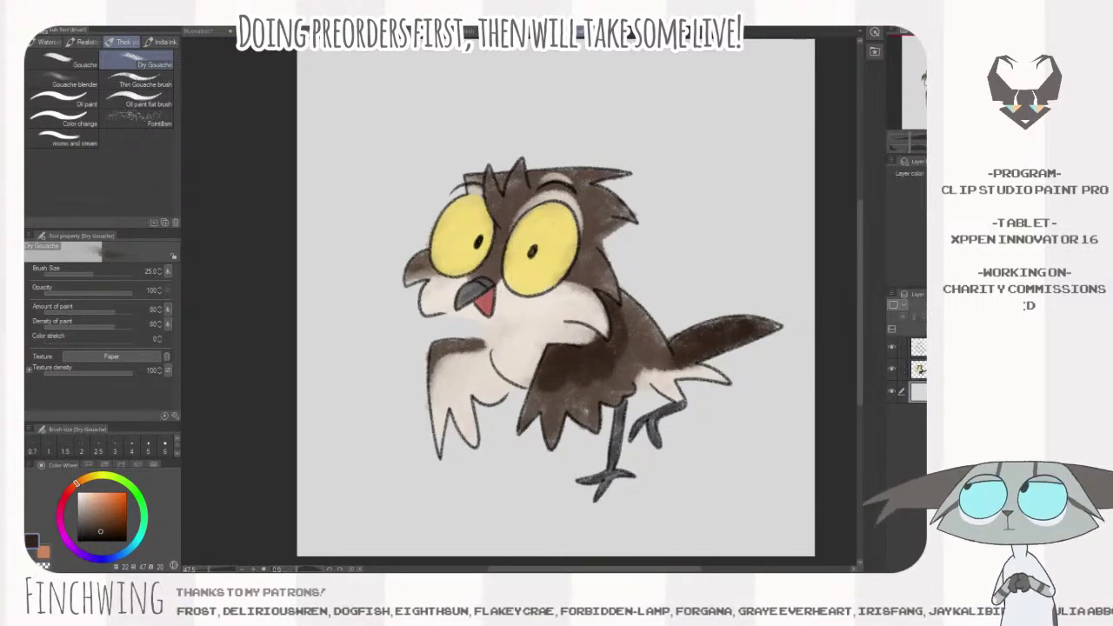
key("ctrl+shift+n")
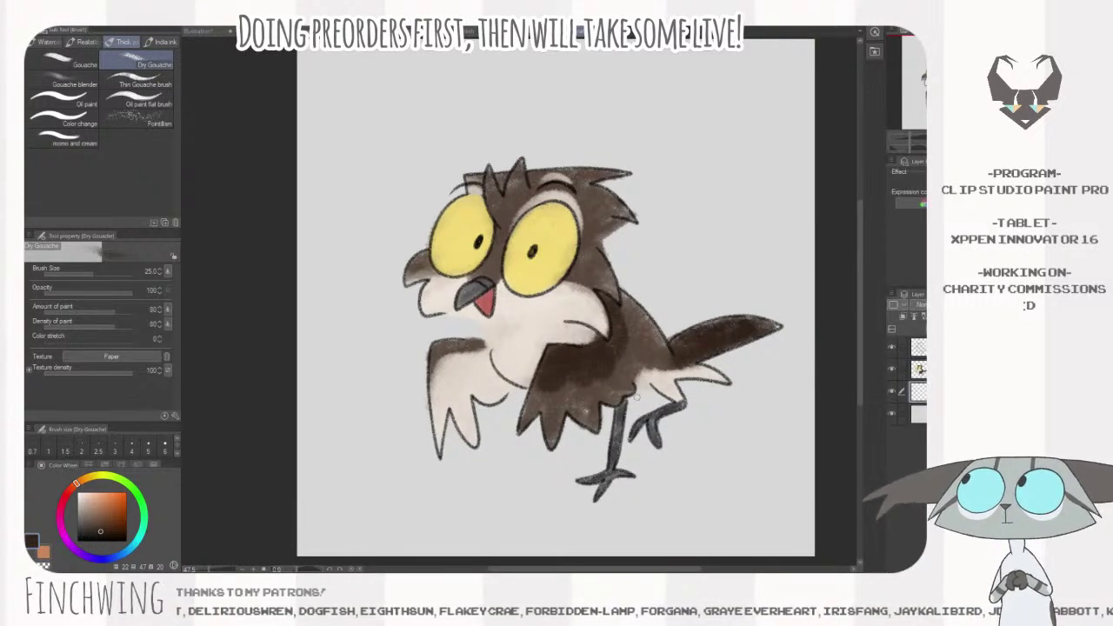
key("]")
key("]")
key("]")
key("]")
key("]")
key("]")
key("]")
key("]")
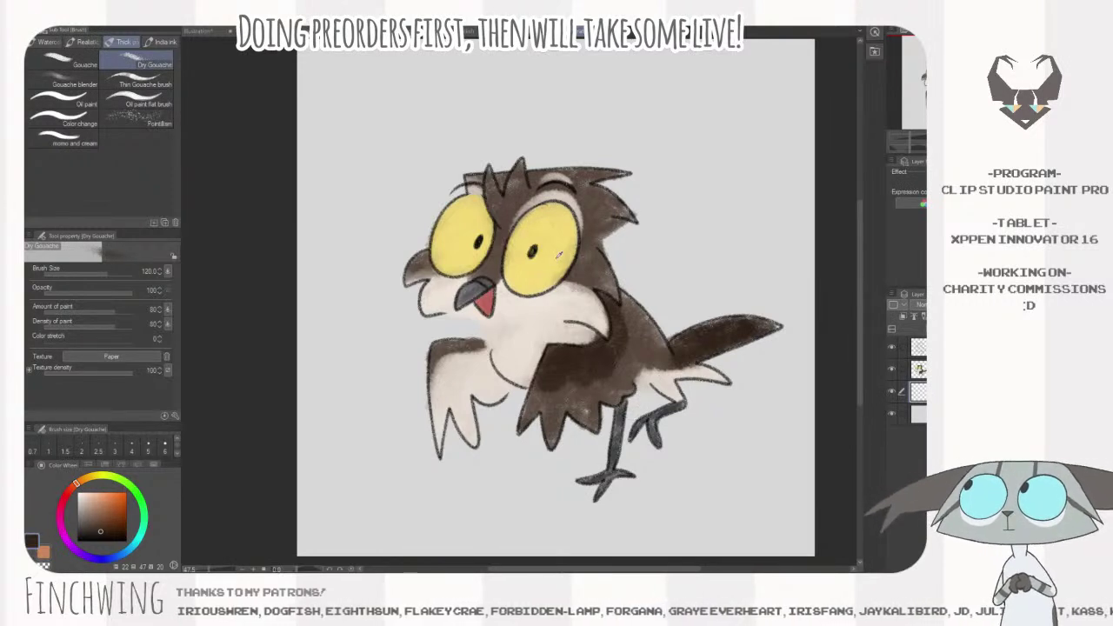
- Fill the new background layer with a pale cream yellow based on the eye colour, trying different shades
left_click(559, 252, "alt")
left_click_drag(101, 495, 90, 493)
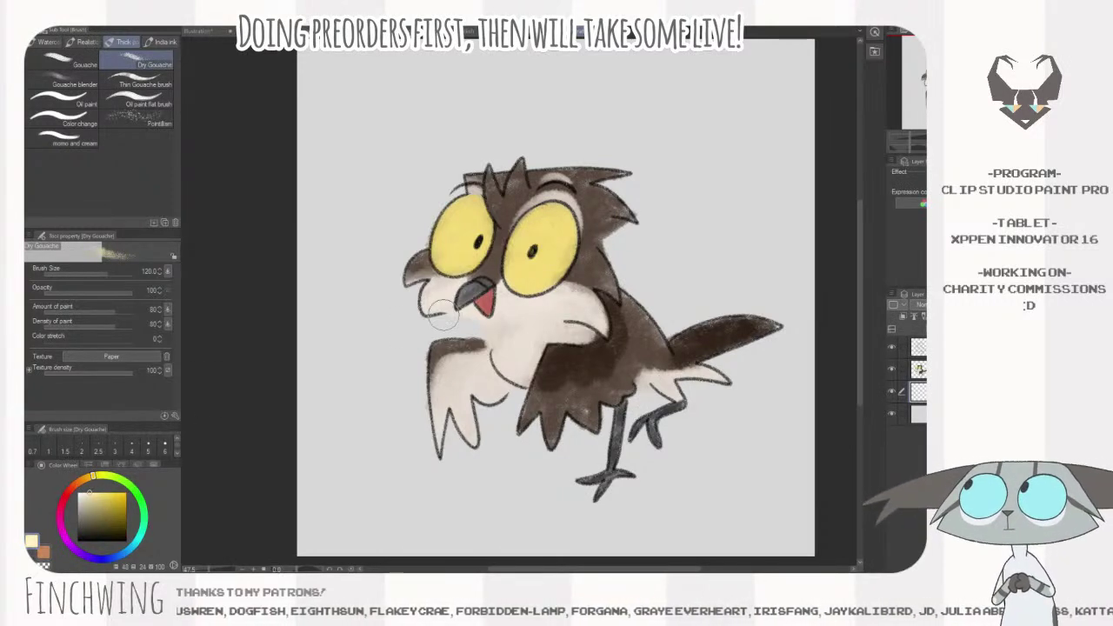
key("alt+BackSpace")
left_click(93, 497)
key("alt+BackSpace")
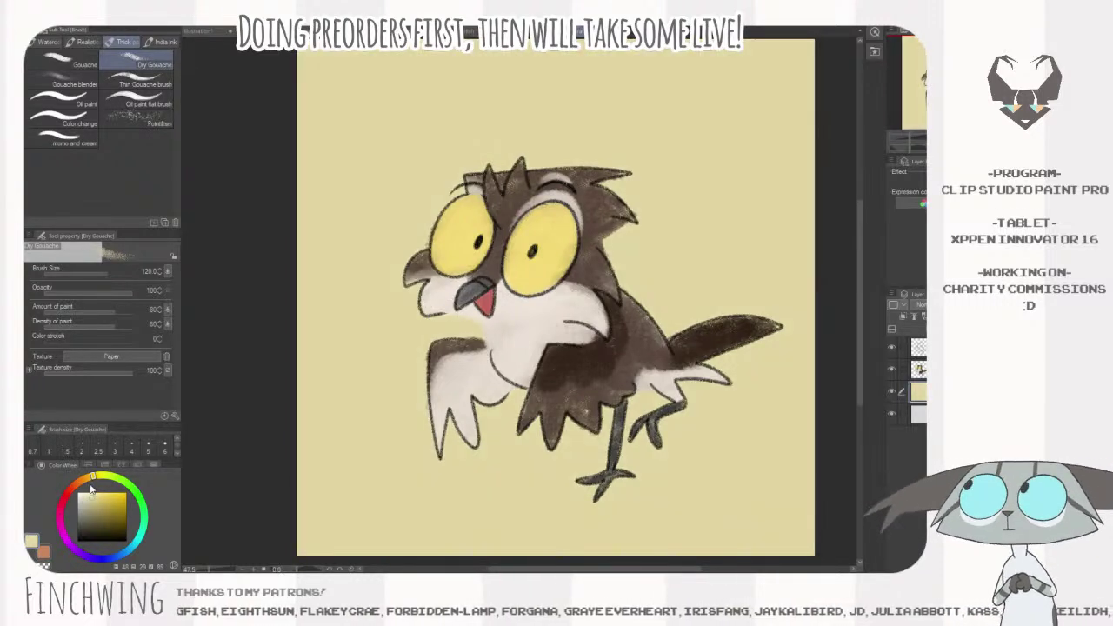
left_click_drag(93, 494, 83, 484)
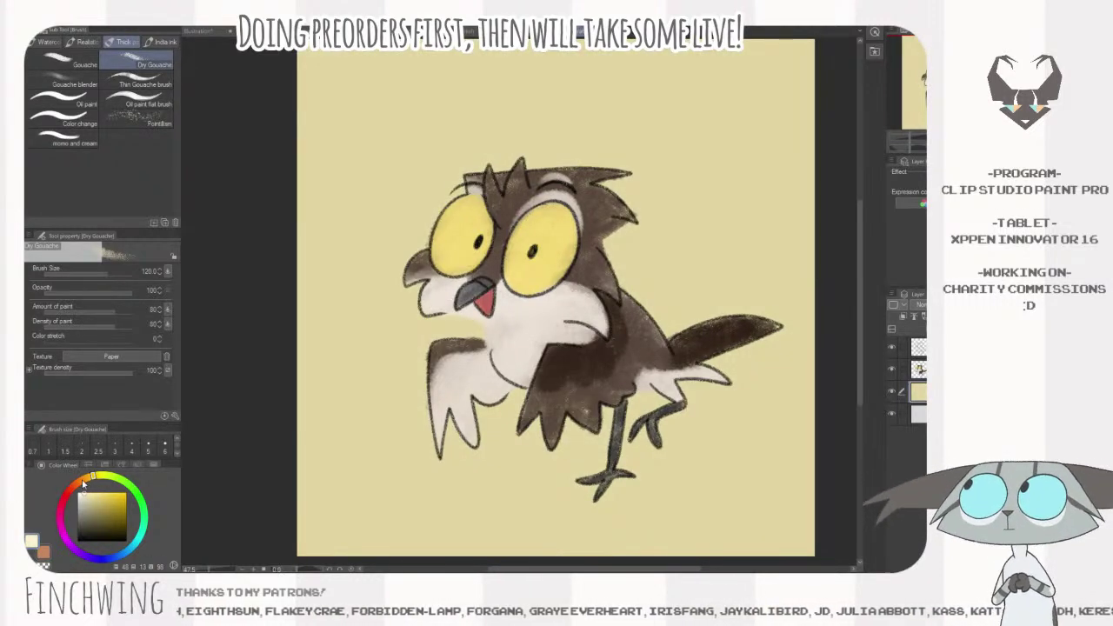
key("alt+BackSpace")
- Recolour the bird's line art layer to a very dark orange-brown, trying olive and medium brown shades before settling
left_click_drag(757, 409, 771, 398)
left_click(918, 346)
left_click(117, 522)
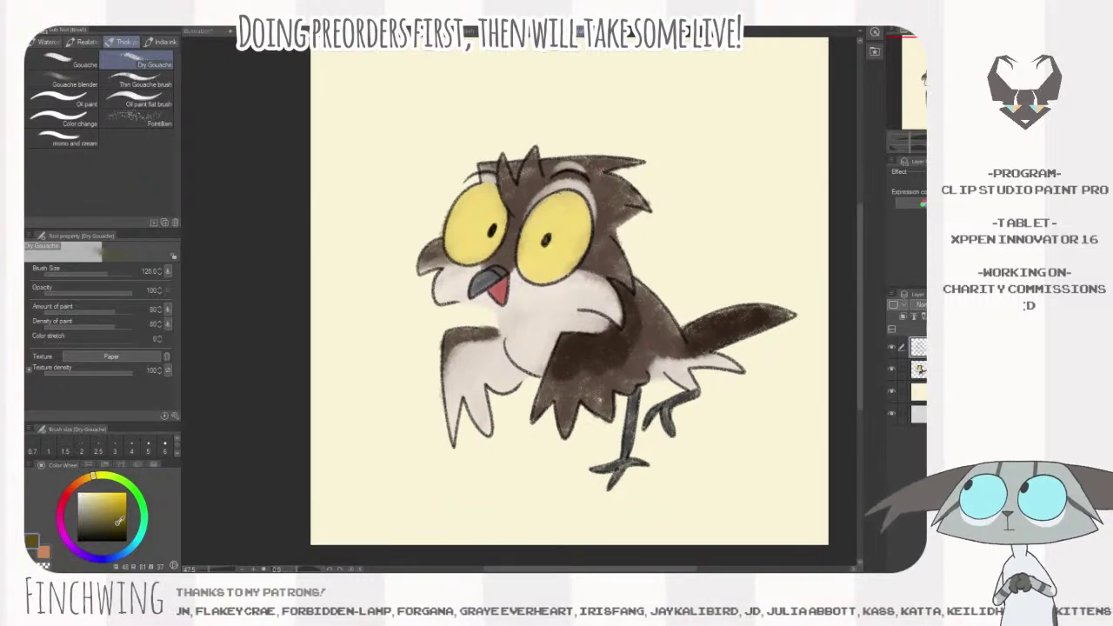
left_click(80, 483)
left_click(120, 520)
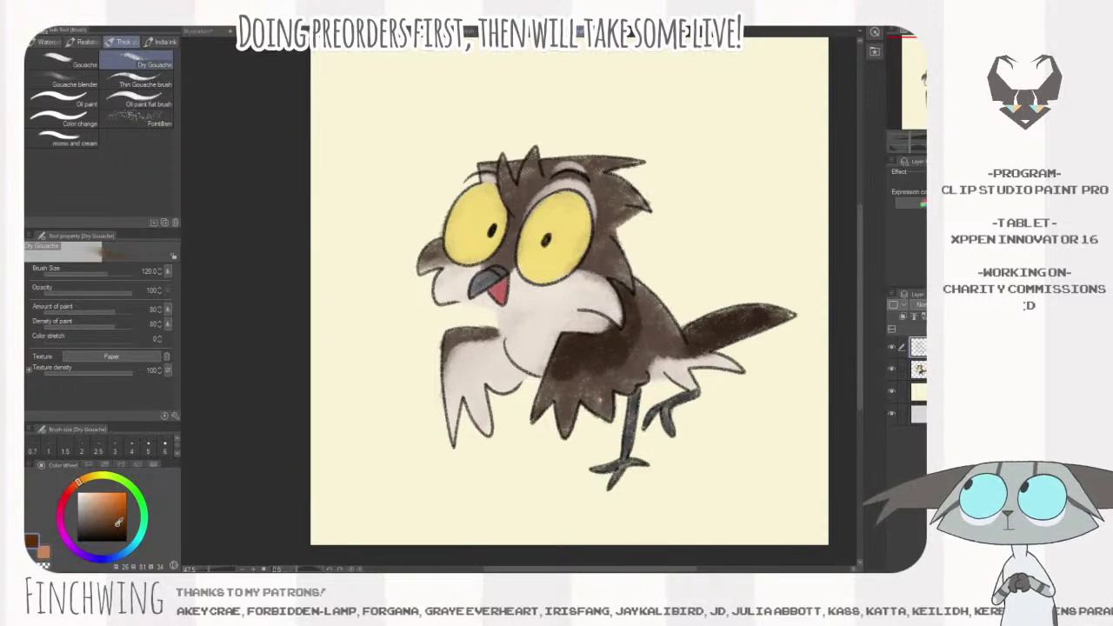
key("alt+Delete")
left_click(118, 531)
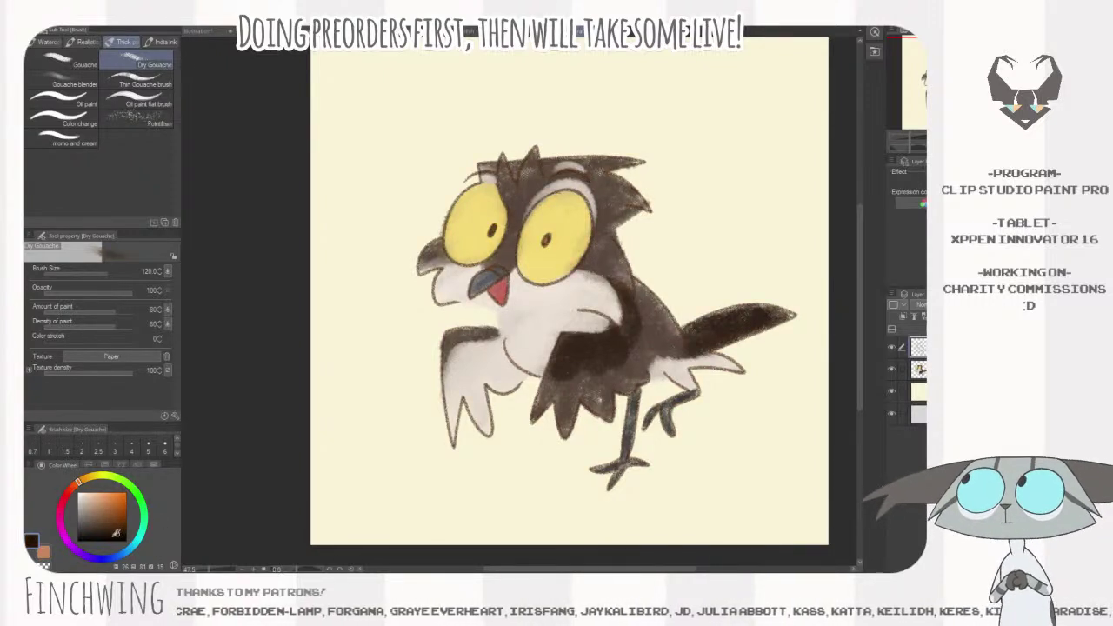
key("alt+Delete")
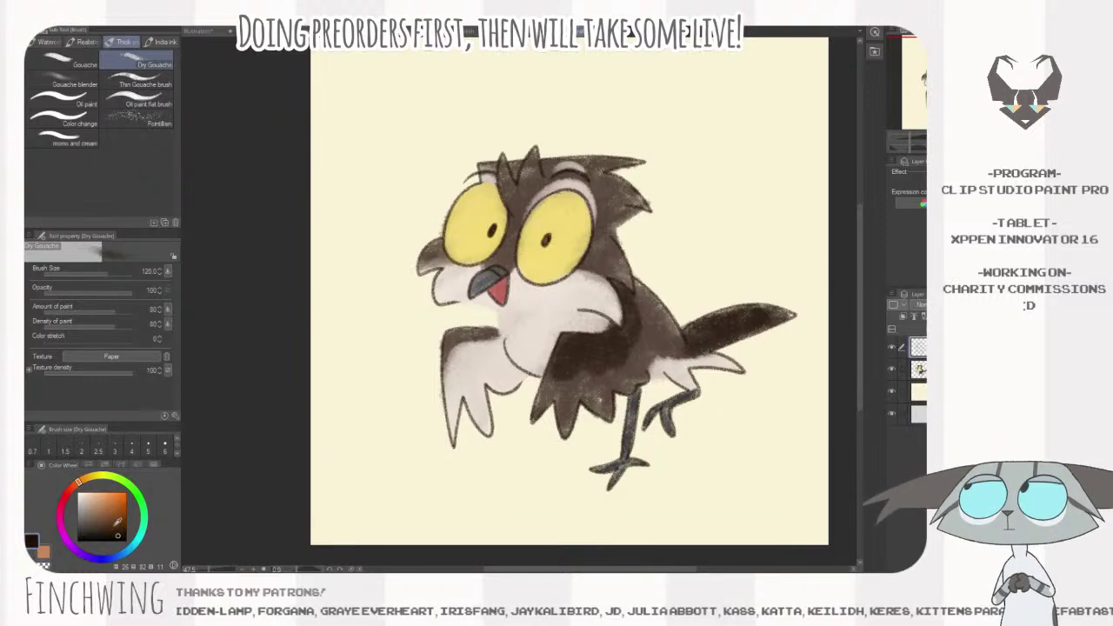
- Crop the canvas closer around the bird, trimming mainly the empty margin above its head and in front of its face
scroll(561, 199, "down", 3)
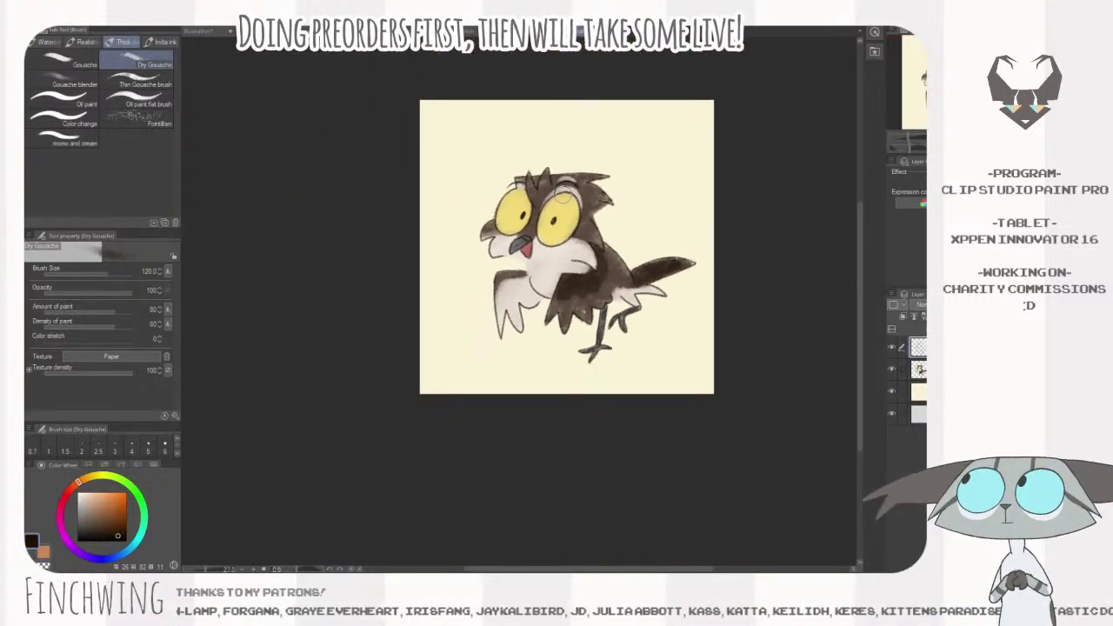
key("ctrl+alt+c")
left_click_drag(419, 100, 461, 148)
left_click_drag(711, 395, 703, 371)
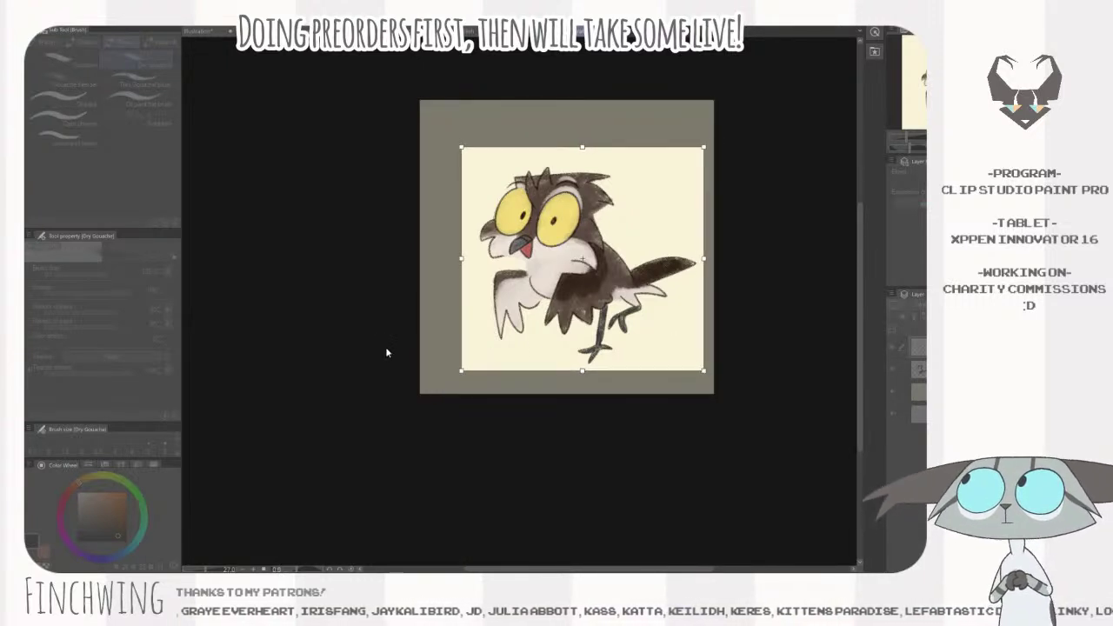
key("Return")
left_click_drag(602, 266, 625, 248)
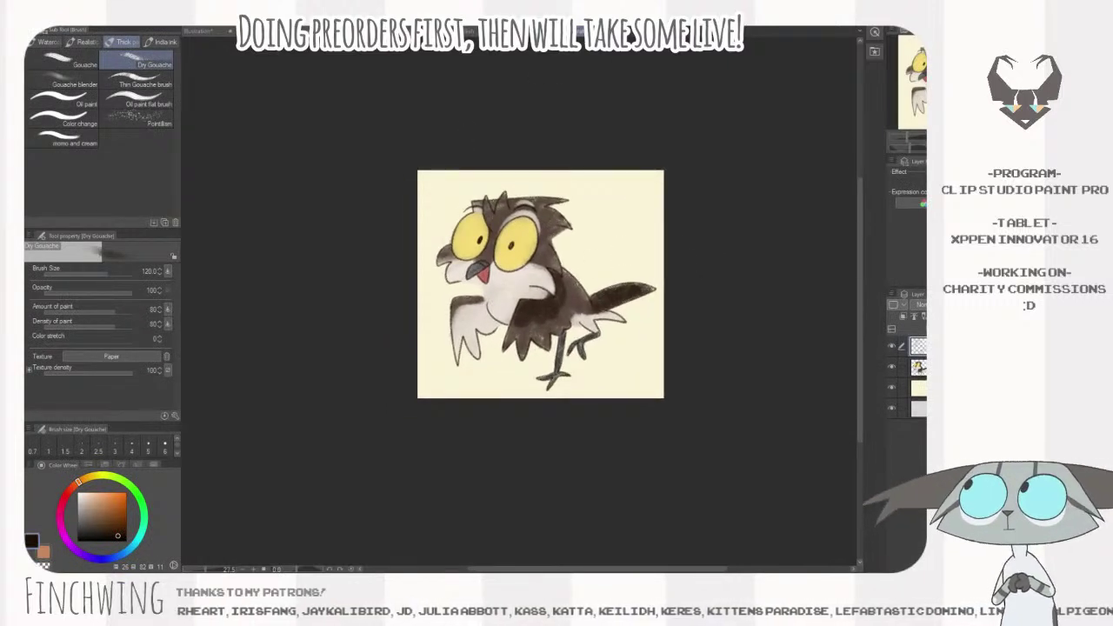
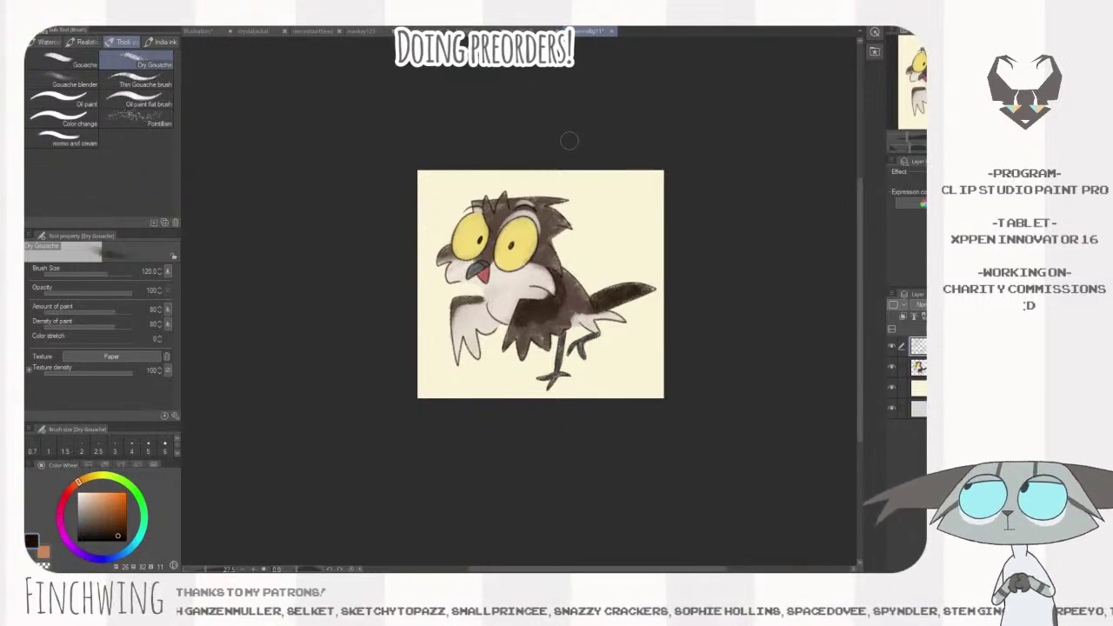
- Paint a tan patch across the bird's throat on its colour layer, reducing the Dry Gouache brush to 50
left_click_drag(617, 171, 712, 219)
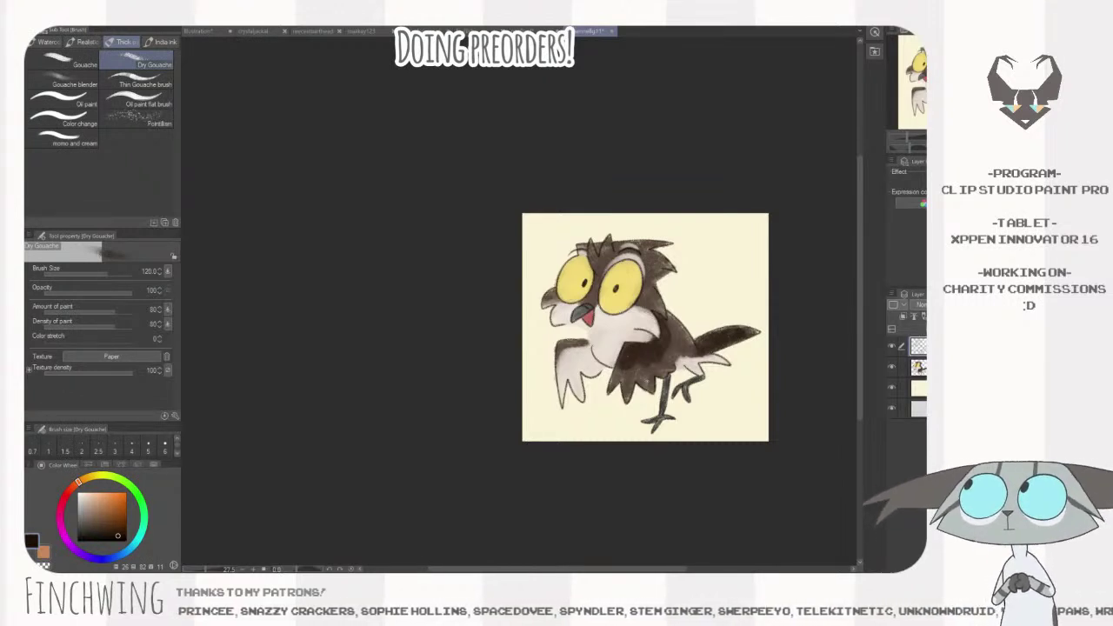
left_click_drag(828, 444, 812, 424)
left_click(916, 369)
left_click_drag(711, 312, 758, 308)
left_click_drag(759, 308, 789, 311)
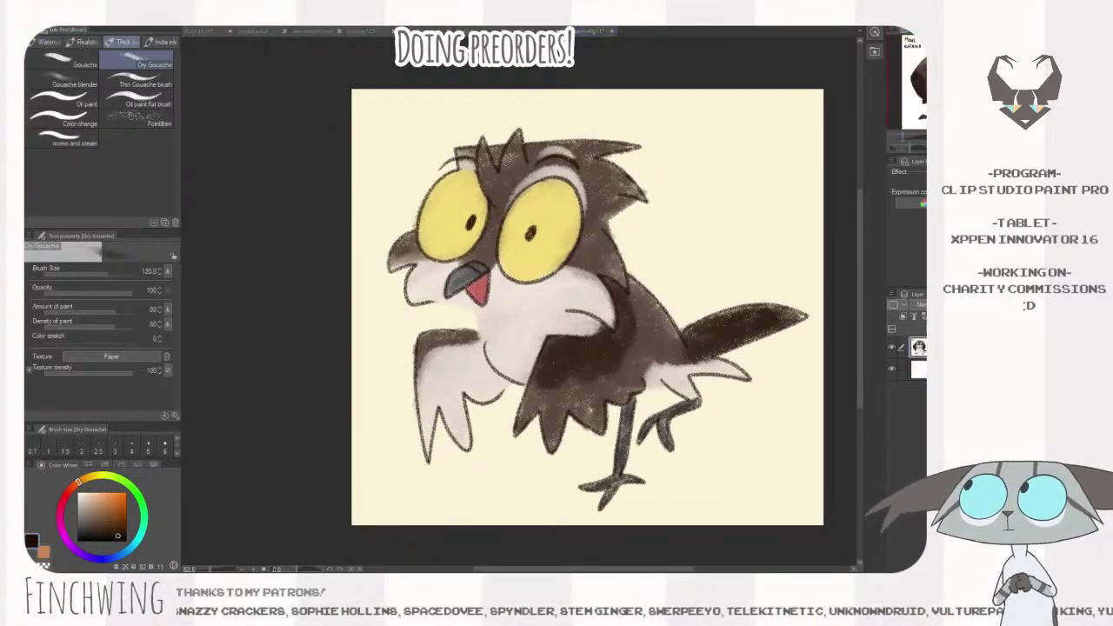
left_click(100, 508)
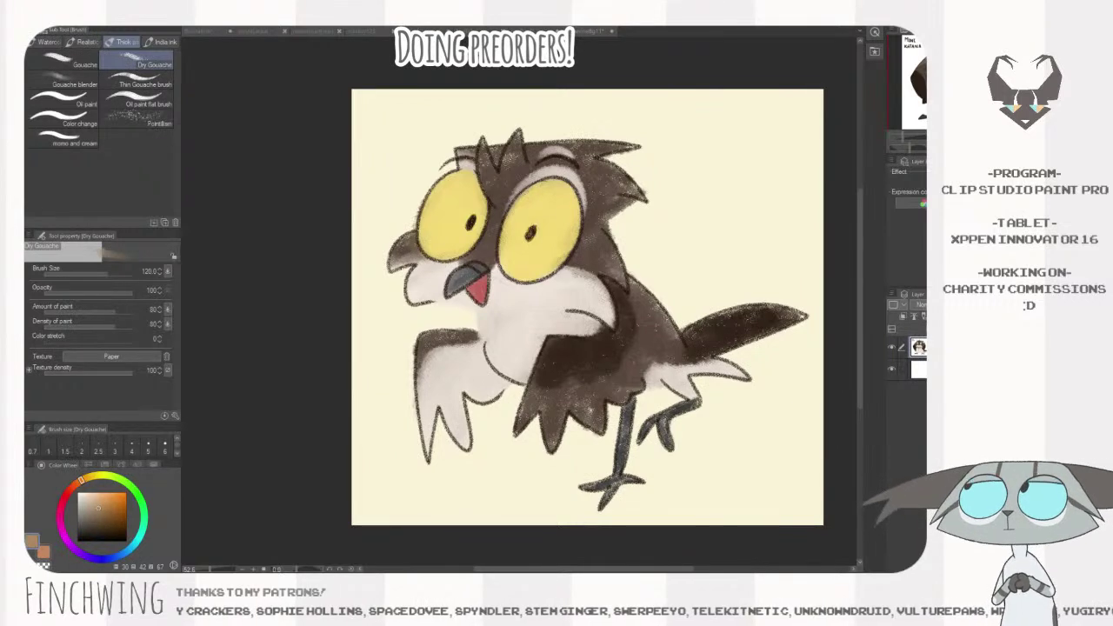
left_click(571, 267)
key("bracketleft")
key("bracketleft")
key("bracketleft")
mouse_move(480, 318)
left_mouse_down()
mouse_move(549, 299)
mouse_move(504, 338)
mouse_move(482, 323)
mouse_move(537, 318)
mouse_move(499, 333)
mouse_move(541, 305)
mouse_move(510, 338)
mouse_move(451, 298)
left_mouse_up()
key("bracketright")
key("bracketright")
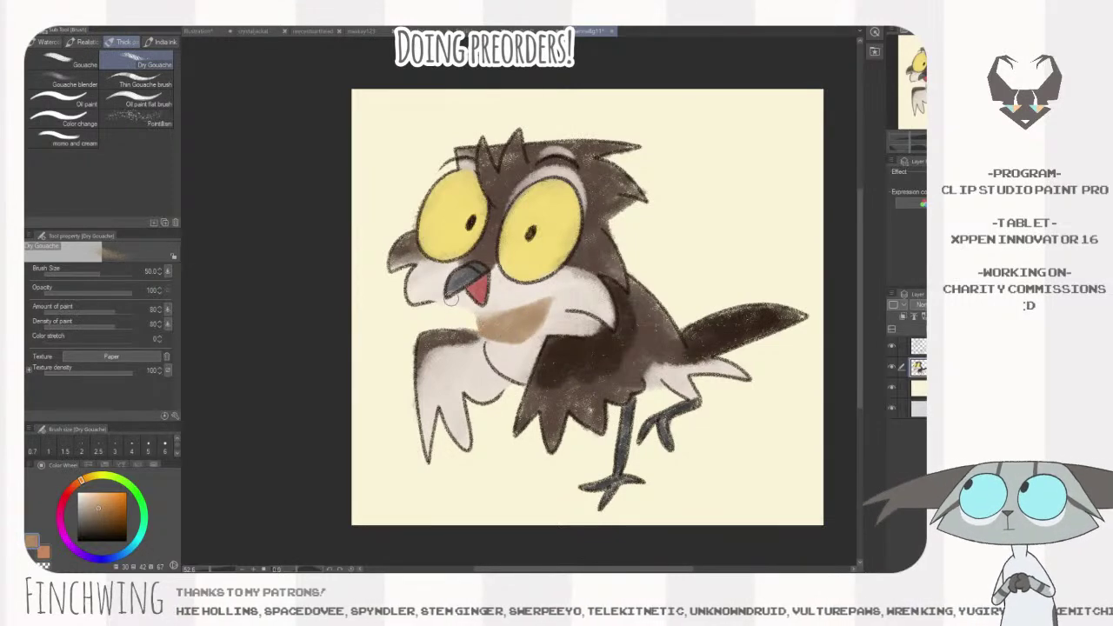
- Look through the open reference sheets to study the character for the next commission
scroll(450, 298, "down", 5)
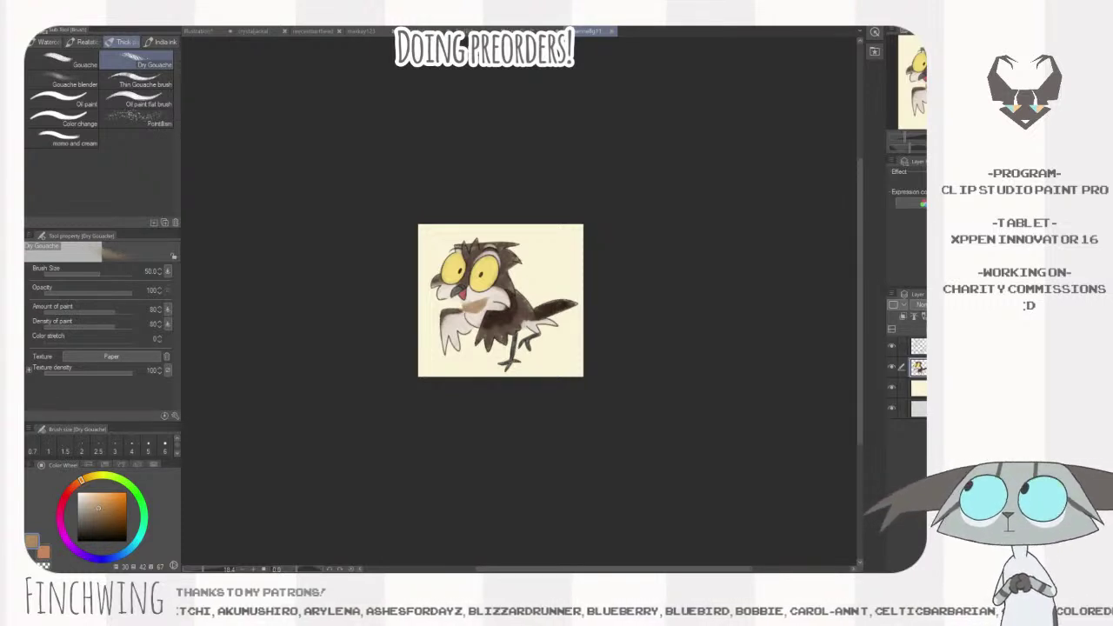
key("ctrl+Tab")
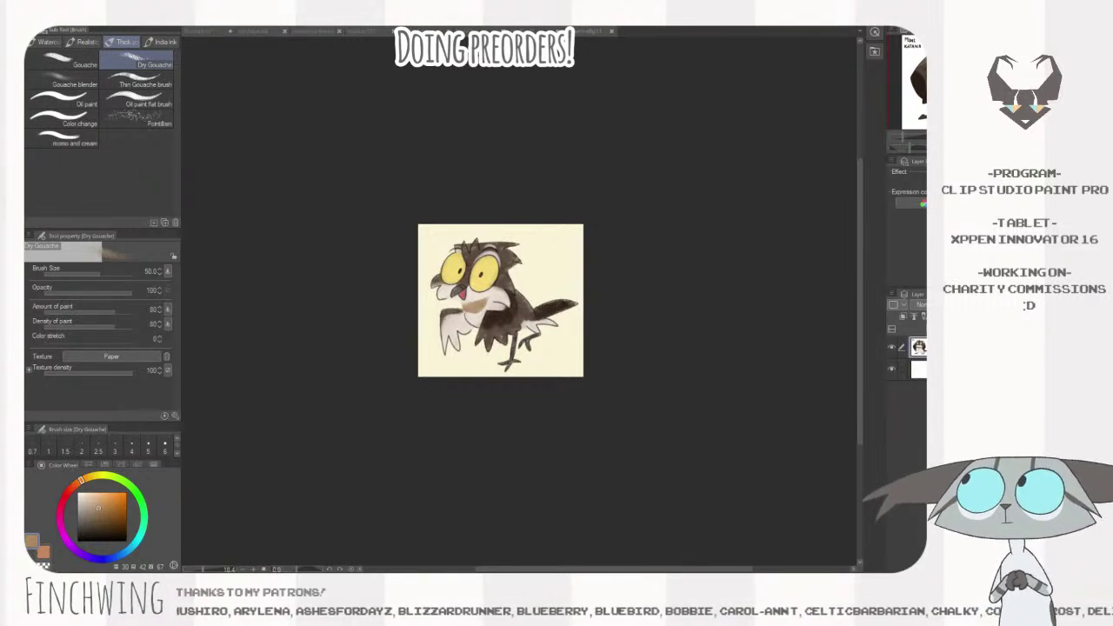
key("ctrl+Tab")
key("ctrl+Tab")
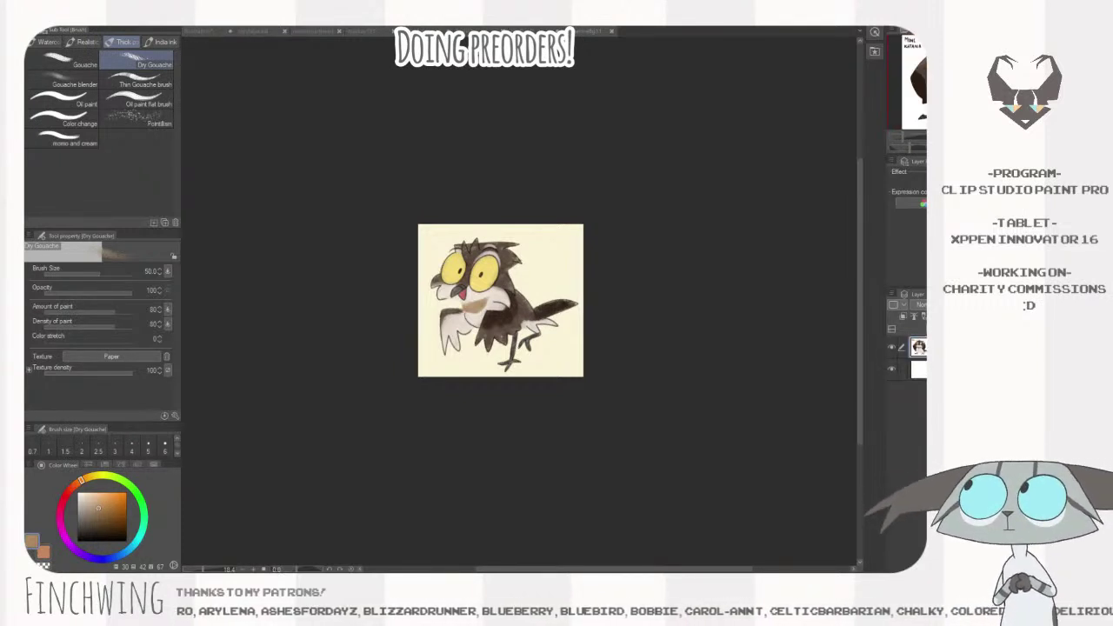
key("ctrl+Tab")
key("ctrl+Tab")
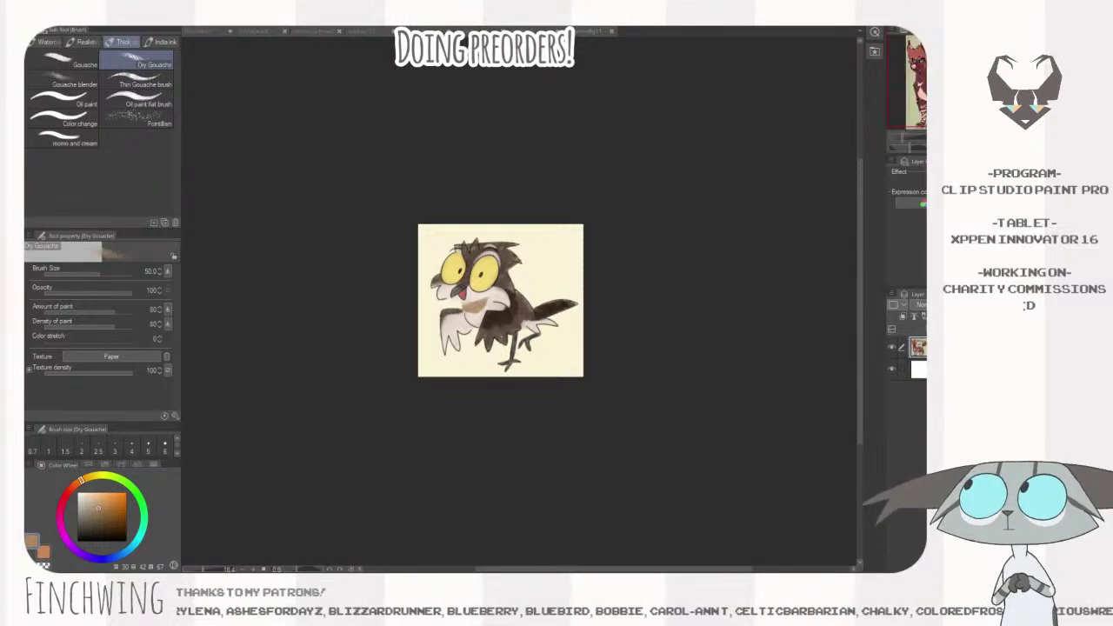
key("ctrl+Tab")
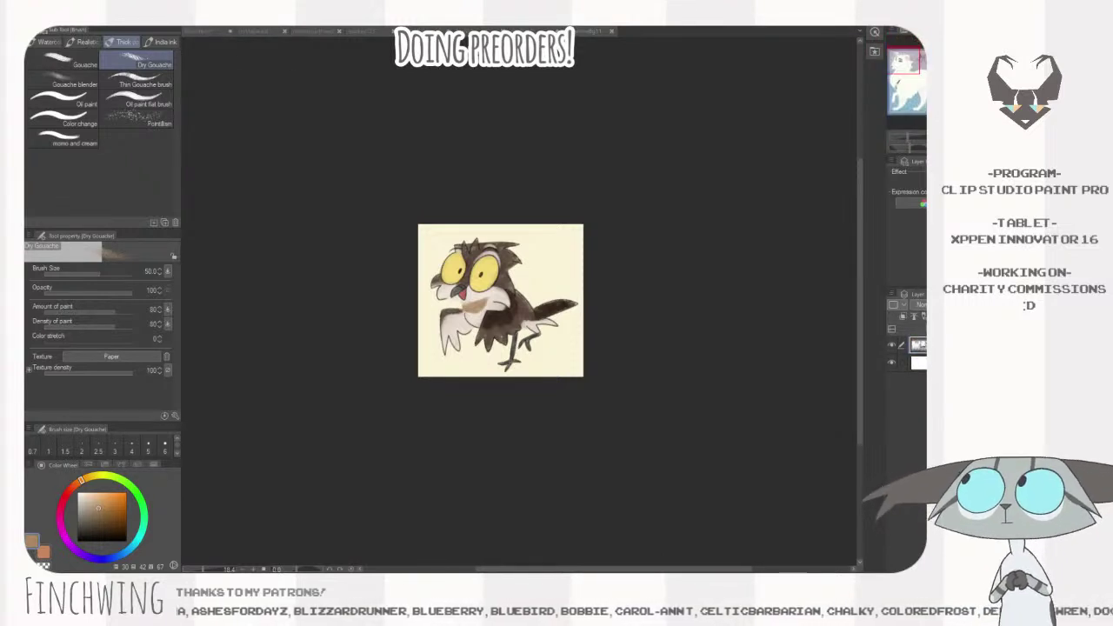
key("ctrl+Tab")
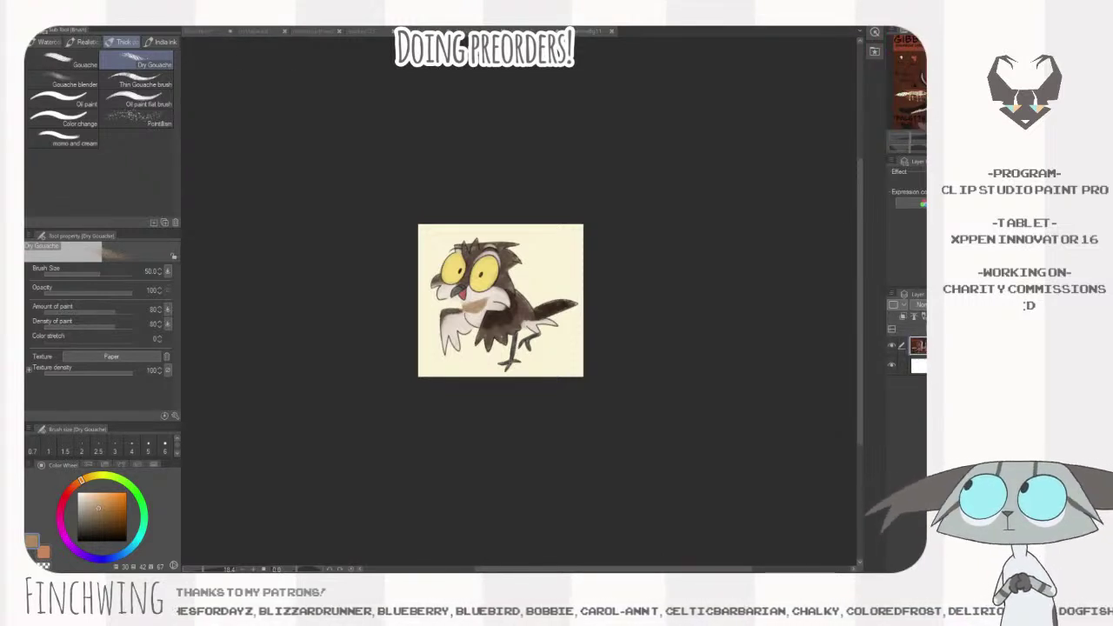
key("ctrl+space")
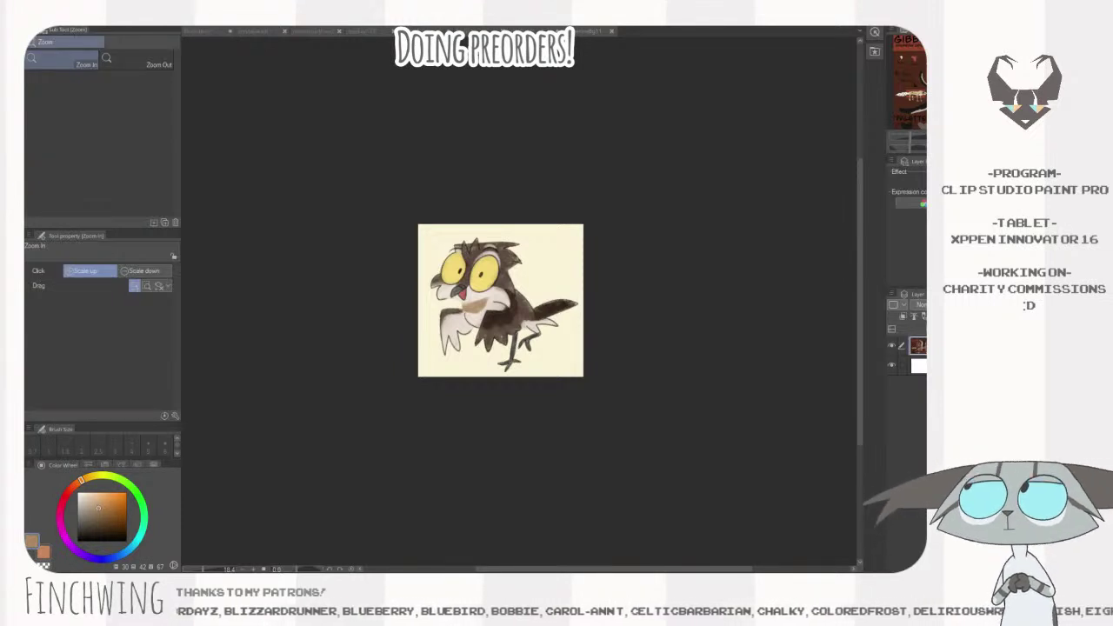
key("b")
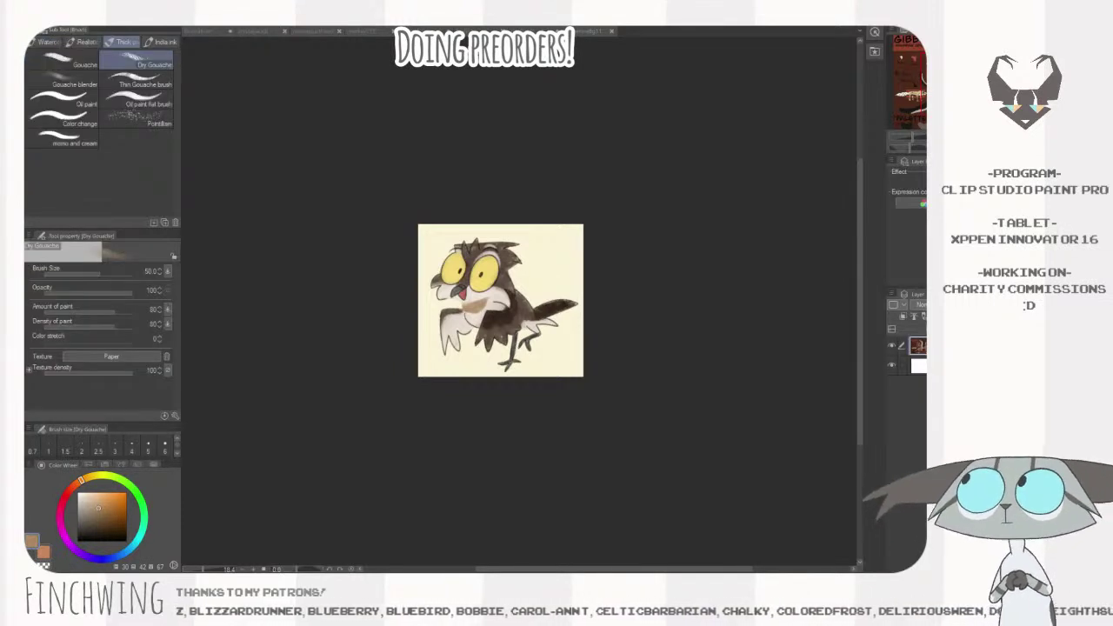
key("ctrl+Tab")
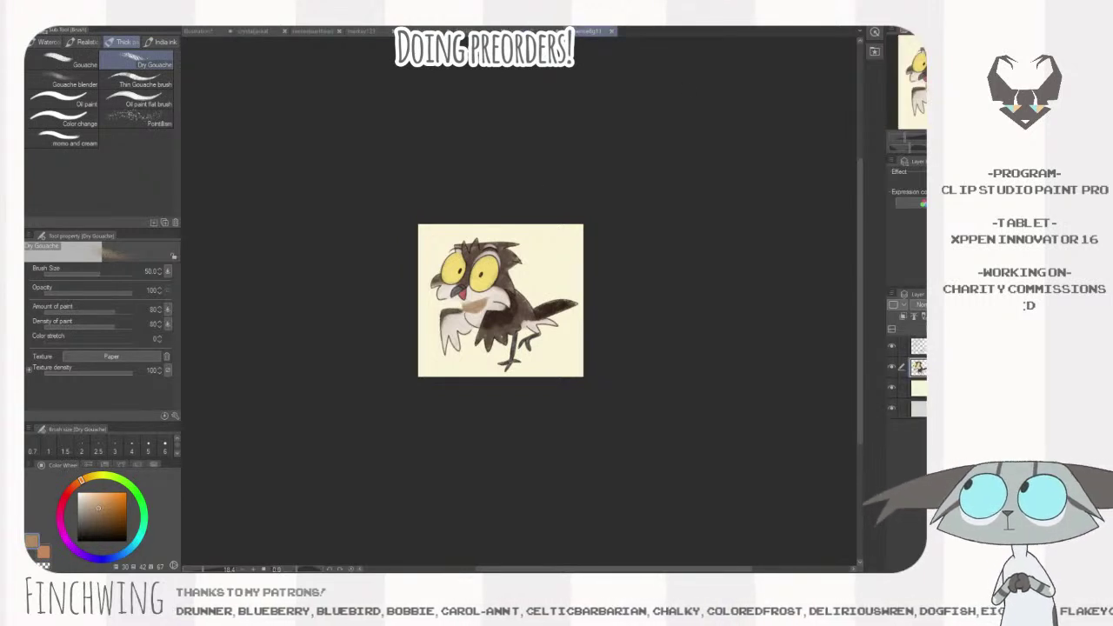
- Create a new illustration canvas and set up the Real pencil with black as the drawing colour
key("ctrl+n")
key("Return")
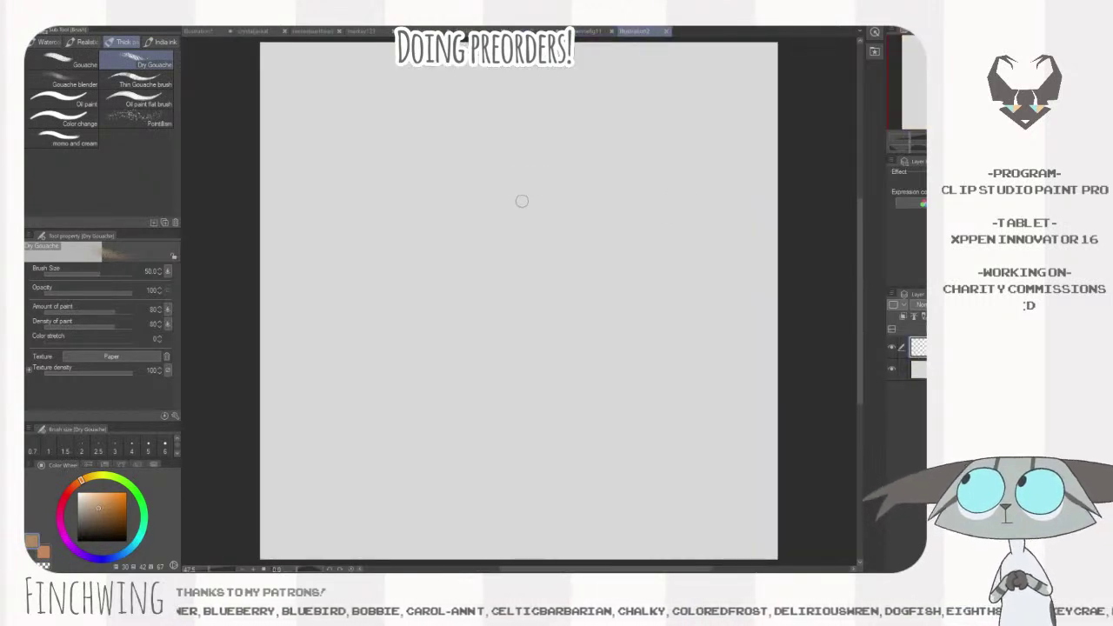
left_click_drag(105, 505, 127, 542)
key("p")
left_click_drag(614, 331, 592, 488)
left_click_drag(569, 442, 717, 361)
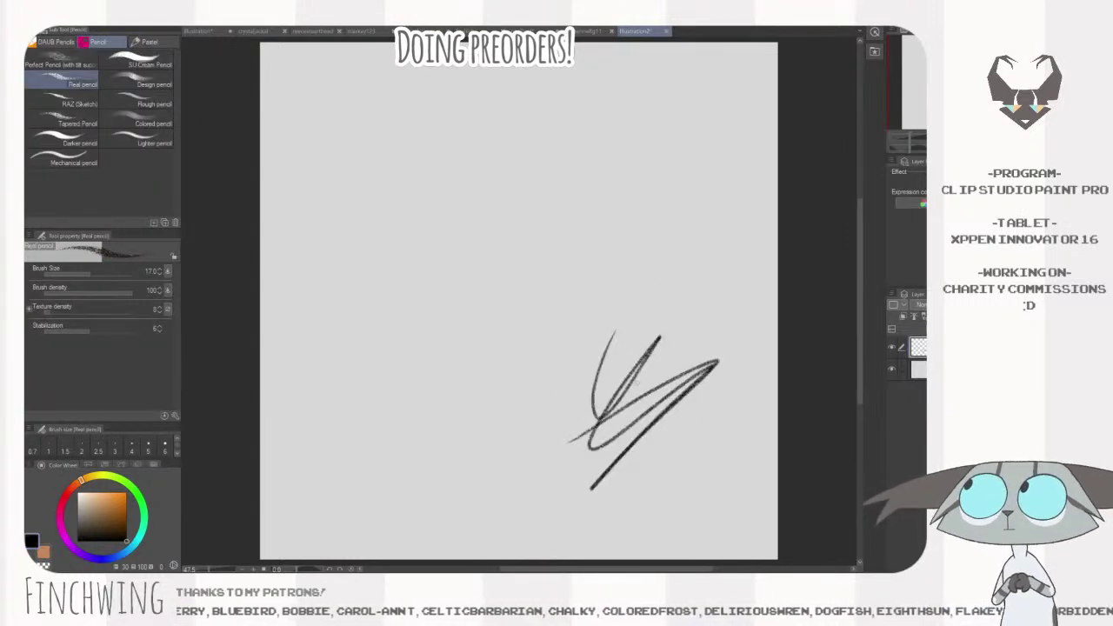
key("ctrl+z")
key("ctrl+z")
key("ctrl+space")
left_click_drag(642, 378, 637, 380)
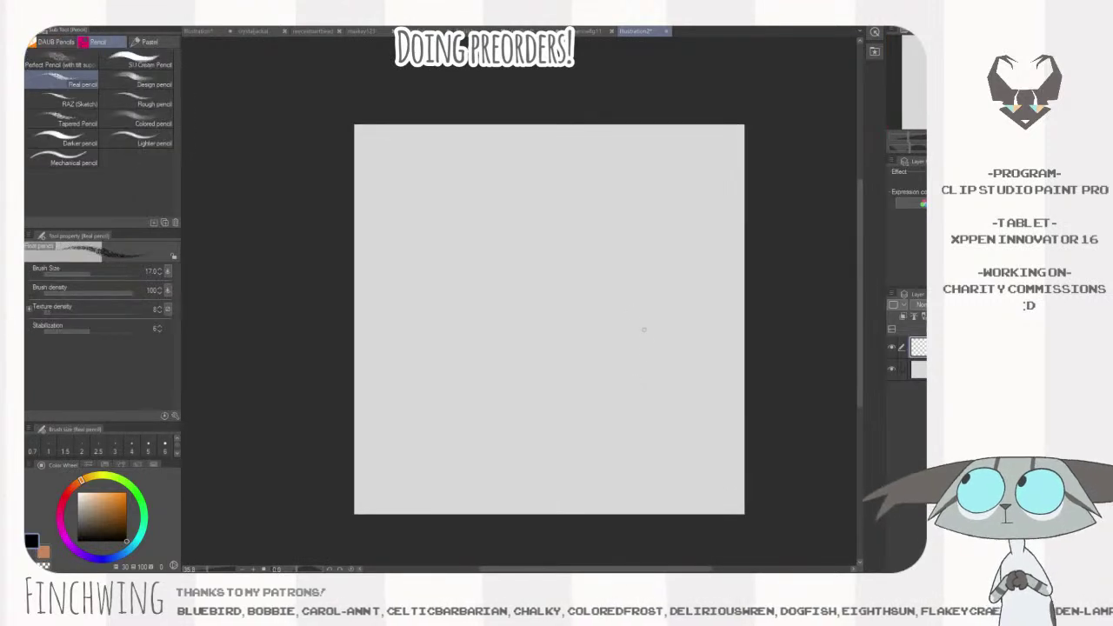
left_click_drag(599, 299, 559, 282)
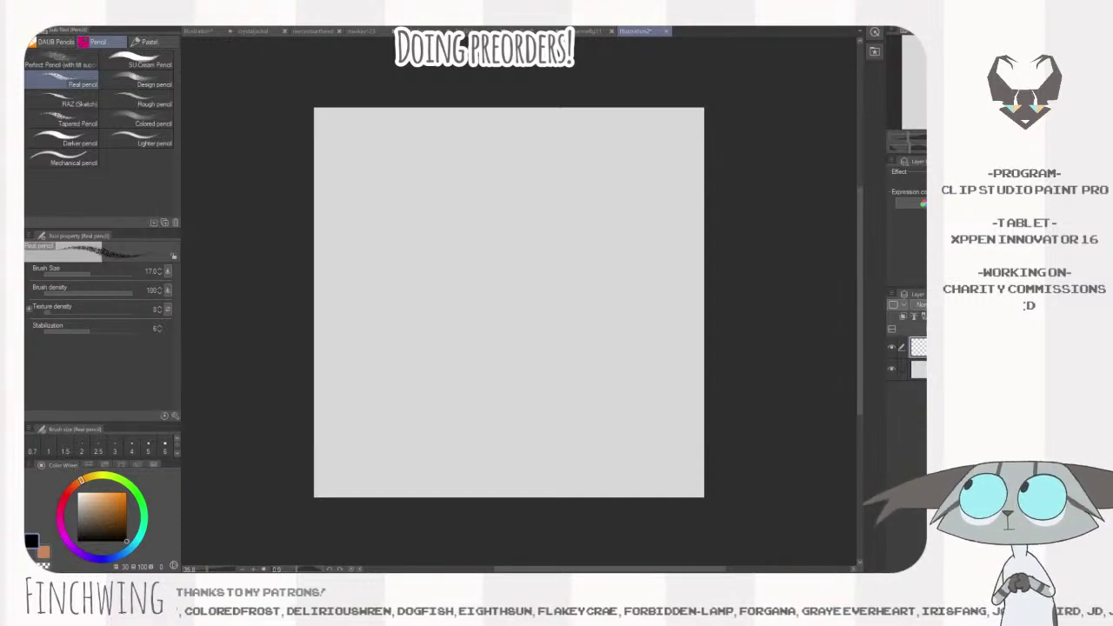
left_click(577, 316)
key("ctrl+z")
left_click_drag(574, 295, 576, 300)
left_click(574, 300, "ctrl")
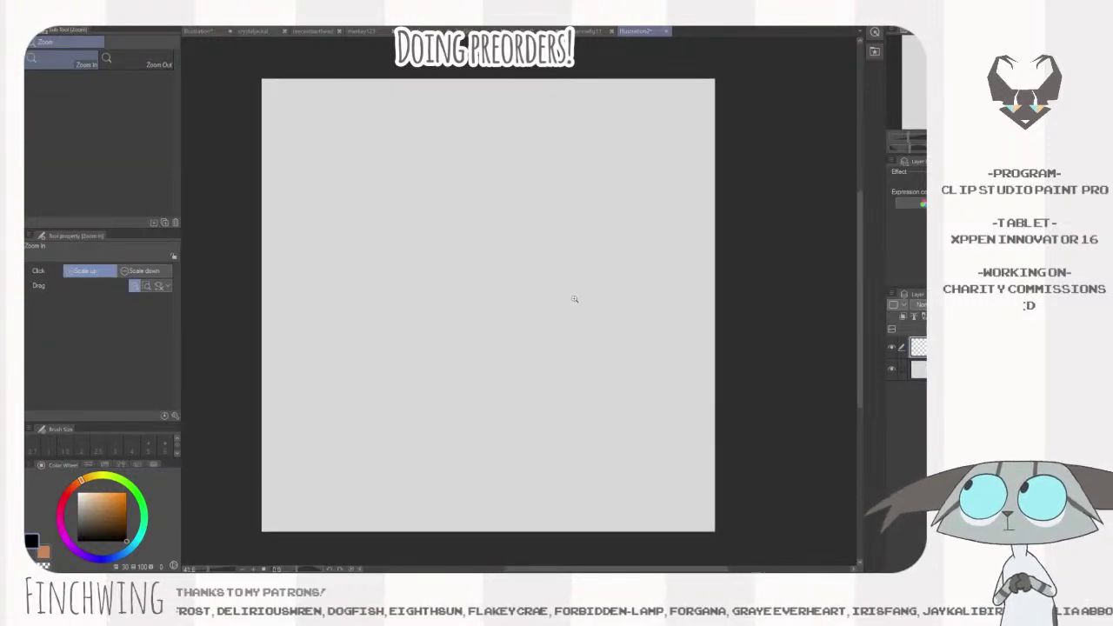
left_click_drag(586, 291, 606, 294)
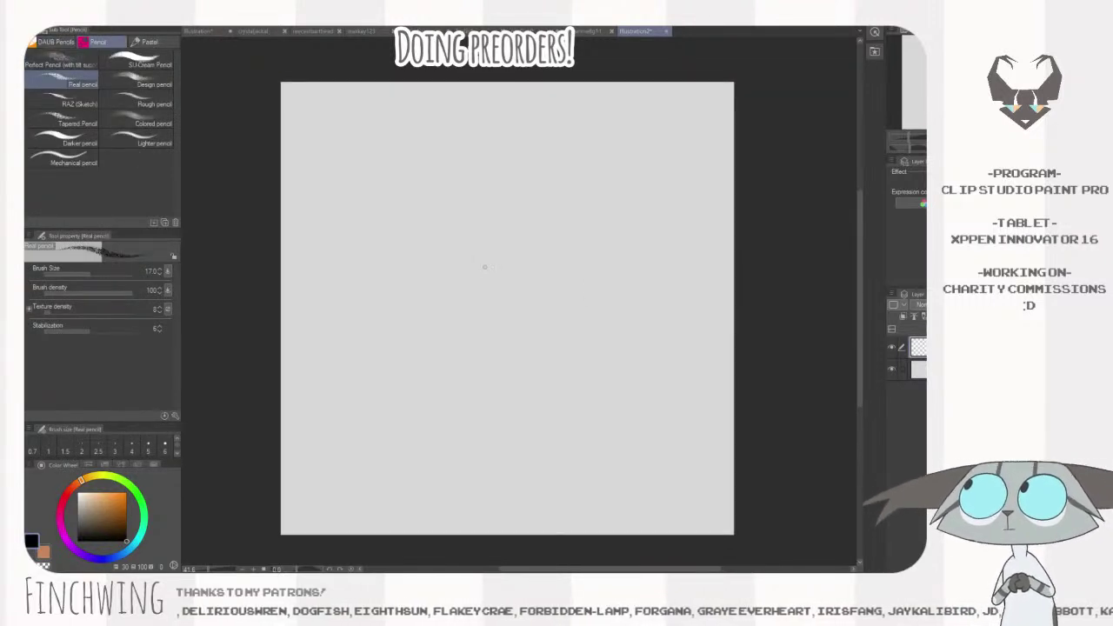
- Sketch two large oval eyes with small pupils and an open-mouthed snout with a nostril in the upper part of the canvas
left_click_drag(484, 261, 490, 261)
key("ctrl+z")
mouse_move(577, 193)
left_mouse_down()
mouse_move(601, 207)
mouse_move(539, 206)
mouse_move(534, 235)
mouse_move(586, 243)
mouse_move(603, 315)
left_mouse_up()
key("ctrl+z")
key("ctrl+z")
key("ctrl+z")
key("ctrl+z")
mouse_move(575, 268)
left_mouse_down()
mouse_move(606, 294)
mouse_move(606, 309)
mouse_move(598, 316)
mouse_move(549, 287)
mouse_move(573, 334)
mouse_move(575, 302)
mouse_move(597, 287)
left_mouse_up()
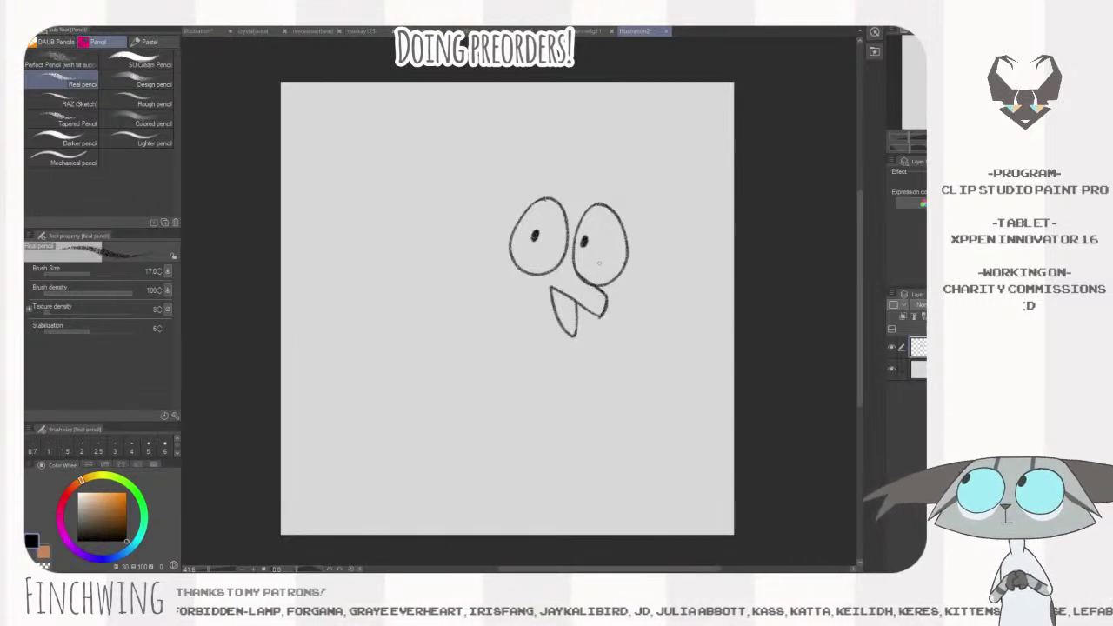
left_click_drag(670, 268, 671, 285)
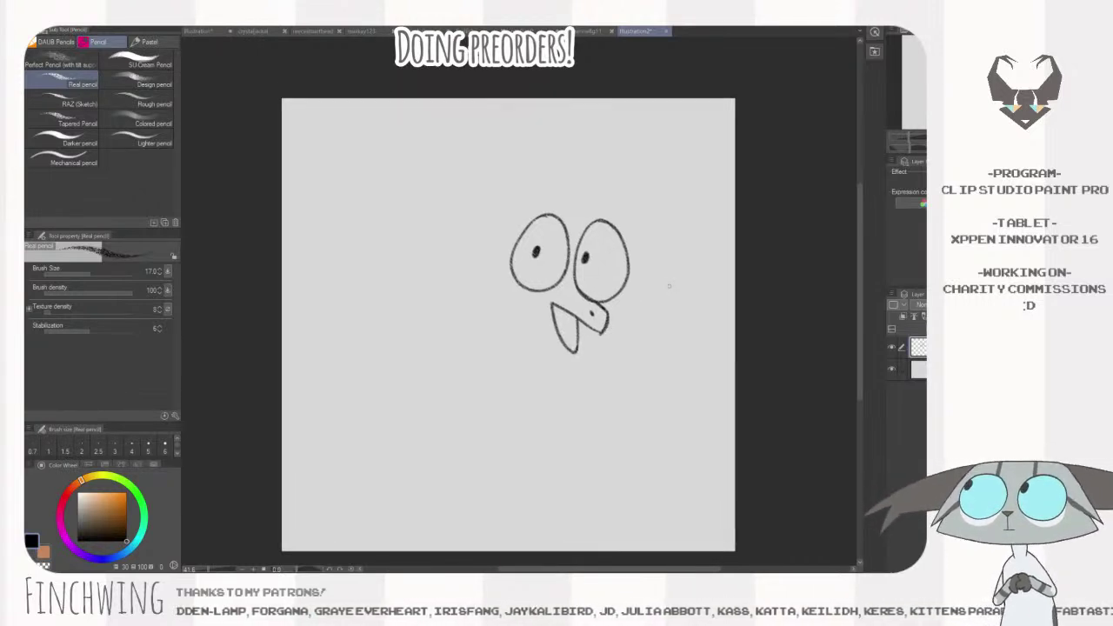
- Sketch two tall pointed ears above the eyes, joined by a forehead line, and add small cheek tufts
scroll(669, 285, "up", 1)
mouse_move(557, 221)
left_mouse_down()
mouse_move(570, 145)
mouse_move(514, 186)
mouse_move(499, 266)
left_mouse_up()
mouse_move(598, 228)
left_mouse_down()
mouse_move(640, 142)
mouse_move(659, 228)
mouse_move(637, 262)
left_mouse_up()
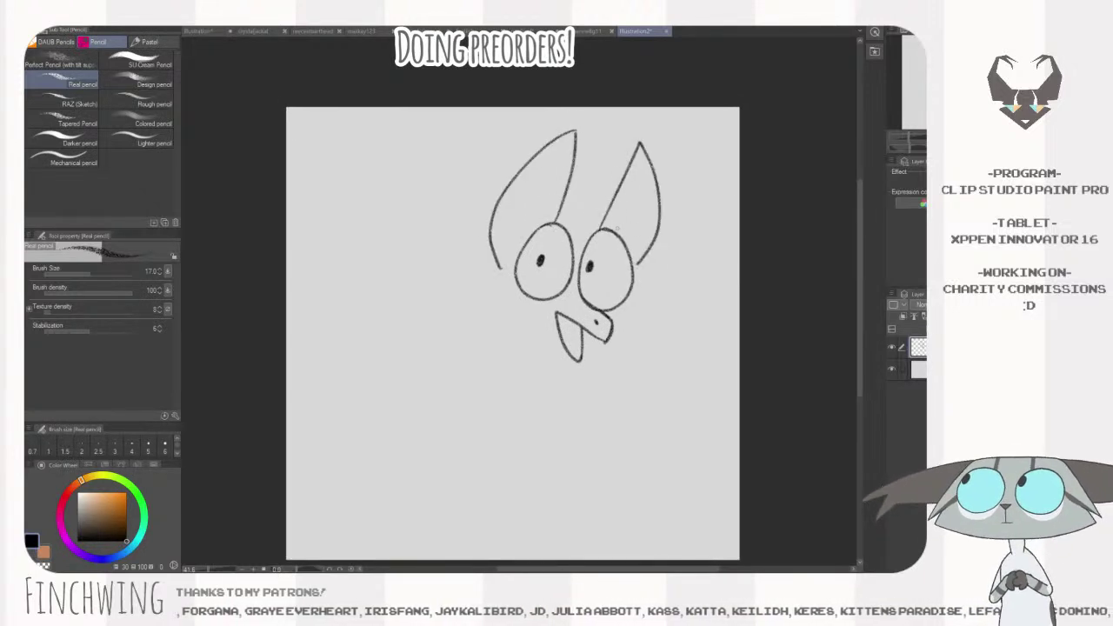
mouse_move(565, 229)
left_mouse_down()
mouse_move(594, 235)
mouse_move(626, 276)
mouse_move(617, 290)
left_mouse_up()
scroll(687, 259, "down", 2)
mouse_move(506, 259)
left_mouse_down()
mouse_move(478, 264)
mouse_move(517, 288)
left_mouse_up()
scroll(661, 285, "down", 2)
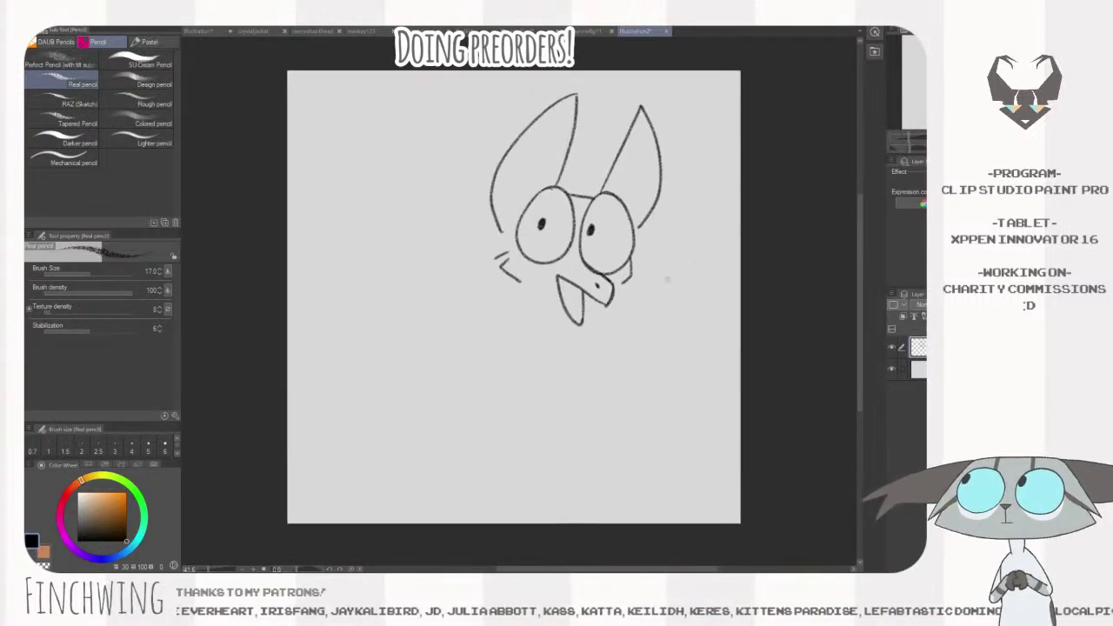
- Sketch the two bent forelegs with small paws beneath the head, undoing and redrawing the misplaced strokes
mouse_move(531, 303)
left_mouse_down()
mouse_move(551, 323)
mouse_move(508, 335)
mouse_move(566, 359)
mouse_move(539, 373)
mouse_move(486, 341)
left_mouse_up()
key("ctrl+z")
left_click_drag(493, 332, 489, 339)
mouse_move(610, 332)
left_mouse_down()
mouse_move(610, 375)
mouse_move(592, 351)
mouse_move(648, 384)
mouse_move(625, 406)
mouse_move(621, 387)
mouse_move(578, 366)
mouse_move(687, 274)
mouse_move(590, 362)
mouse_move(618, 372)
mouse_move(632, 409)
mouse_move(594, 403)
mouse_move(606, 393)
mouse_move(574, 367)
left_mouse_up()
key("ctrl+z")
key("ctrl+z")
key("ctrl+z")
key("ctrl+z")
key("ctrl+z")
key("ctrl+z")
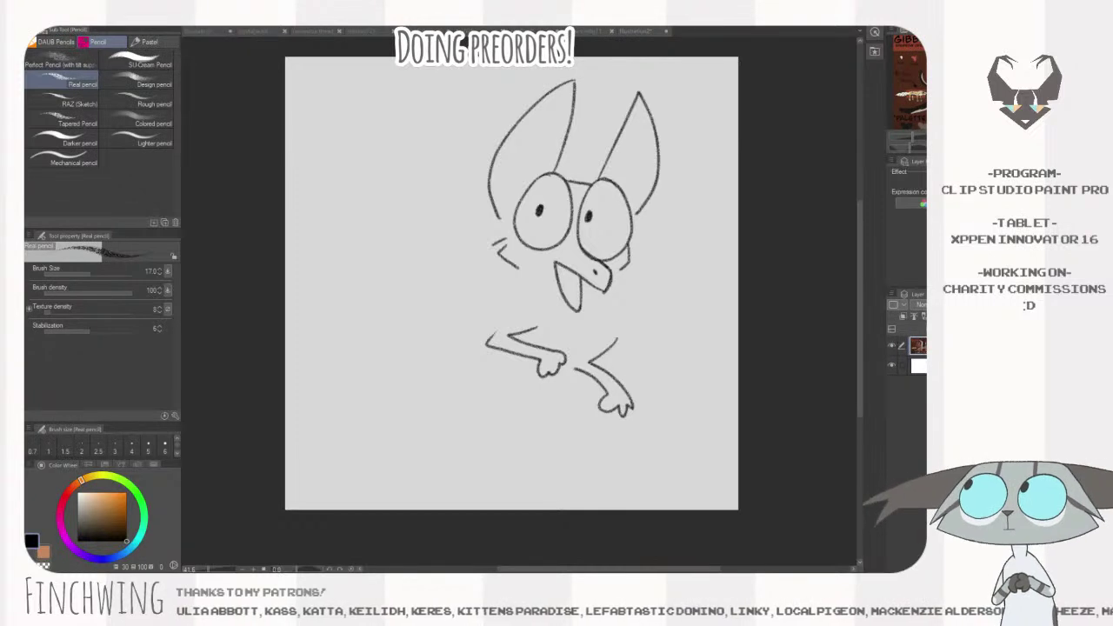
- Rework the upper edge of the foreleg under the cheek tufts, shortening its line near the elbow
left_click(593, 338)
mouse_move(567, 352)
left_mouse_down()
mouse_move(541, 332)
mouse_move(504, 340)
mouse_move(541, 334)
left_mouse_up()
key("ctrl+z")
key("e")
key("p")
key("ctrl+z")
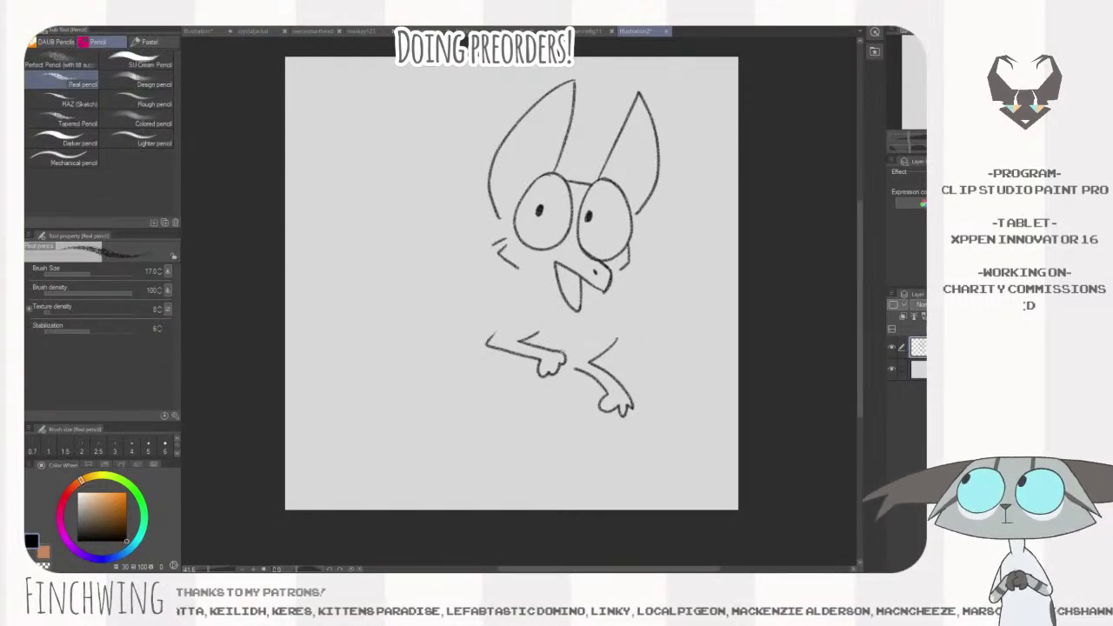
- Sketch the chest line, the arched belly and the curved back, redrawing the back stroke that starts behind the cheek
mouse_move(662, 331)
left_mouse_down()
mouse_move(617, 338)
mouse_move(607, 314)
mouse_move(657, 304)
left_mouse_up()
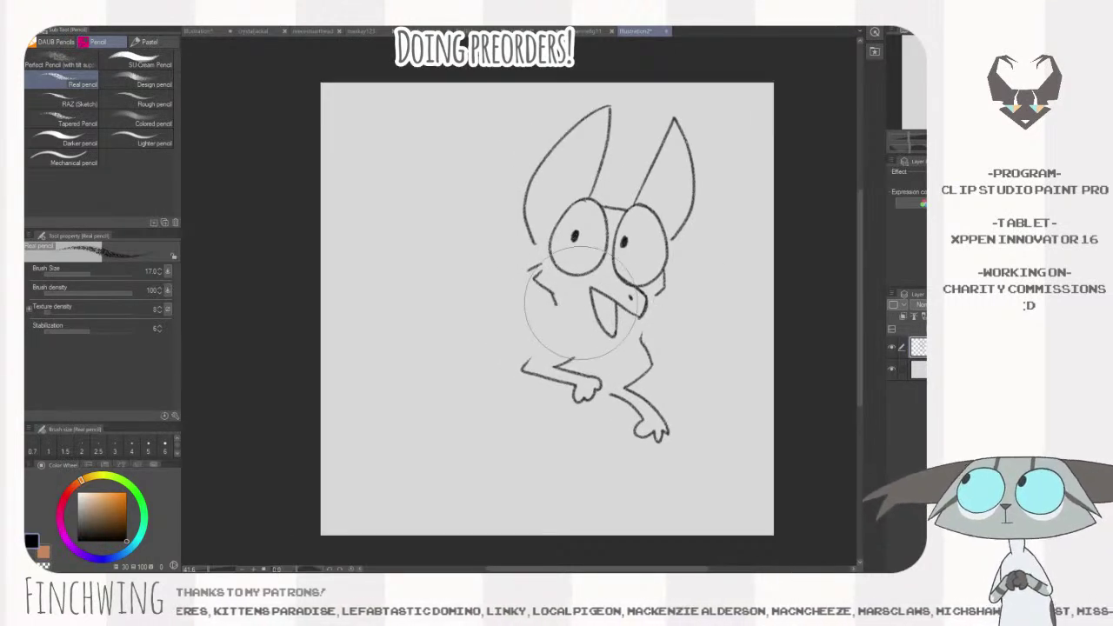
left_click_drag(561, 295, 562, 305)
left_click_drag(540, 362, 471, 353)
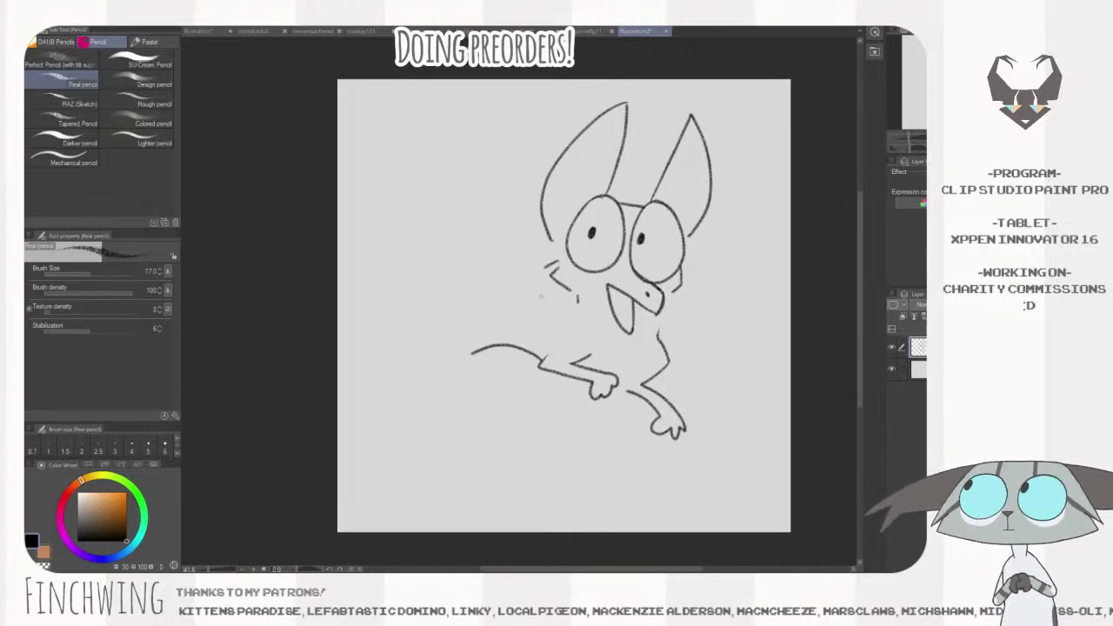
left_click_drag(540, 262, 431, 297)
key("ctrl+z")
mouse_move(550, 259)
left_mouse_down()
mouse_move(465, 277)
mouse_move(436, 309)
left_mouse_up()
left_click_drag(555, 318, 554, 308)
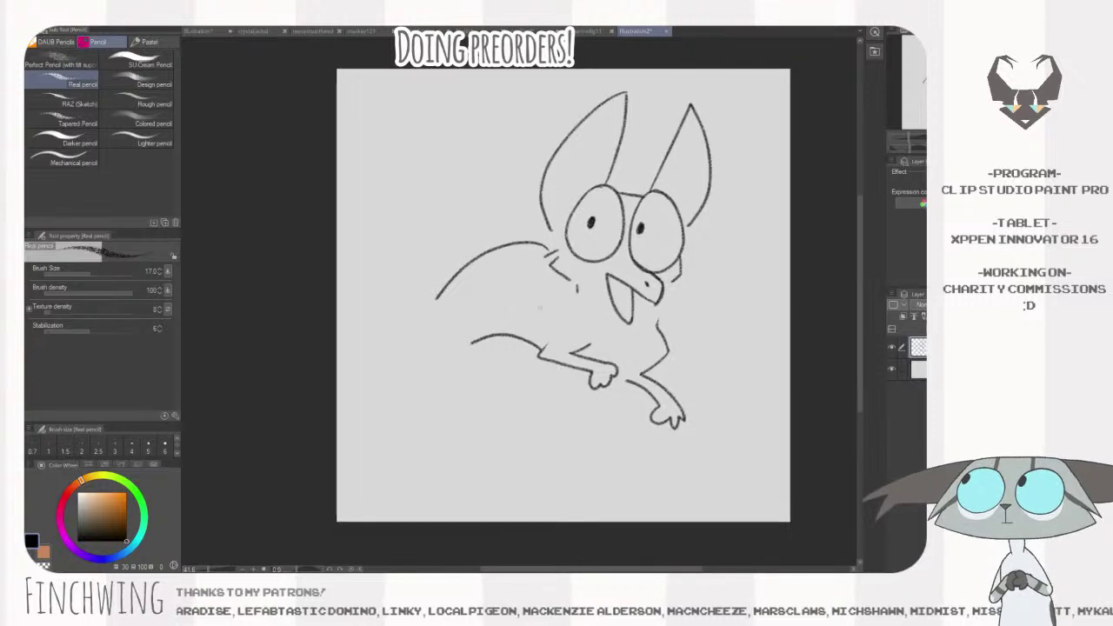
- Sketch two bent hind legs with small rounded paws beneath the rear end of the body
mouse_move(472, 344)
left_mouse_down()
mouse_move(465, 376)
mouse_move(486, 419)
mouse_move(448, 378)
mouse_move(437, 337)
mouse_move(515, 359)
mouse_move(532, 380)
left_mouse_up()
left_click_drag(480, 357, 514, 384)
left_click_drag(729, 325, 749, 335)
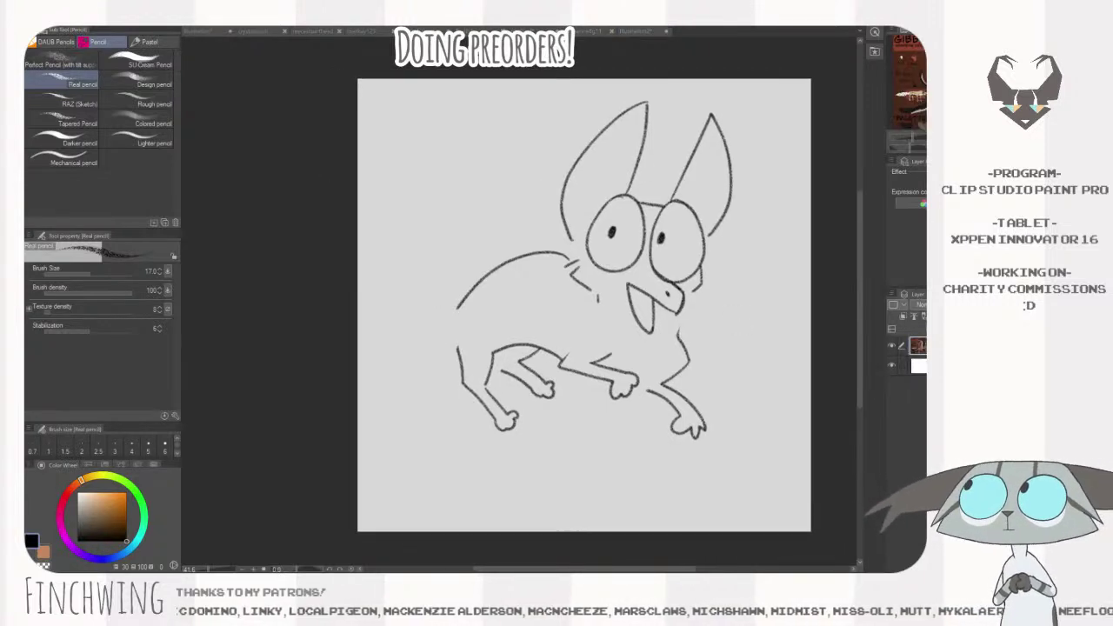
mouse_move(714, 273)
left_mouse_down()
mouse_move(712, 296)
mouse_move(649, 284)
left_mouse_up()
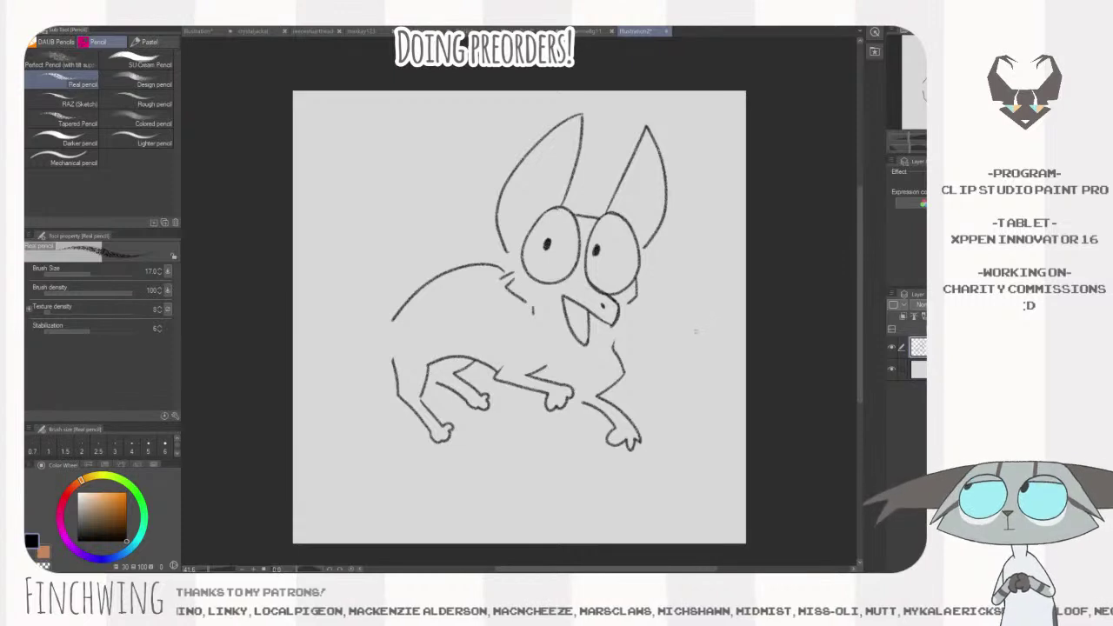
- Shift the whole sketch slightly towards the lower-right corner of the canvas and return to the Real pencil
key("k")
left_click_drag(608, 342, 638, 357)
key("p")
key("p")
key("p")
left_click_drag(555, 316, 618, 347)
mouse_move(484, 364)
left_mouse_down()
mouse_move(453, 160)
mouse_move(435, 208)
mouse_move(466, 261)
mouse_move(475, 402)
left_mouse_up()
key("ctrl+z")
key("ctrl+z")
key("ctrl+z")
mouse_move(492, 360)
left_mouse_down()
mouse_move(484, 192)
mouse_move(427, 141)
mouse_move(399, 158)
mouse_move(465, 218)
mouse_move(459, 395)
left_mouse_up()
key("ctrl+z")
key("ctrl+z")
mouse_move(497, 350)
left_mouse_down()
mouse_move(484, 212)
mouse_move(397, 141)
mouse_move(402, 156)
mouse_move(383, 161)
mouse_move(455, 250)
mouse_move(474, 384)
left_mouse_up()
mouse_move(754, 379)
left_mouse_down()
mouse_move(798, 358)
mouse_move(755, 380)
mouse_move(732, 307)
left_mouse_up()
key("ctrl+z")
key("ctrl+z")
- Sketch a long tail sweeping from the rump around beneath the legs to a ragged, forked tip
mouse_move(506, 252)
left_mouse_down()
mouse_move(461, 395)
mouse_move(687, 426)
mouse_move(678, 401)
mouse_move(633, 392)
mouse_move(504, 308)
left_mouse_up()
left_click_drag(745, 210, 745, 272)
mouse_move(499, 365)
left_mouse_down()
mouse_move(494, 379)
mouse_move(500, 347)
left_mouse_up()
key("ctrl+z")
left_click_drag(831, 299, 829, 325)
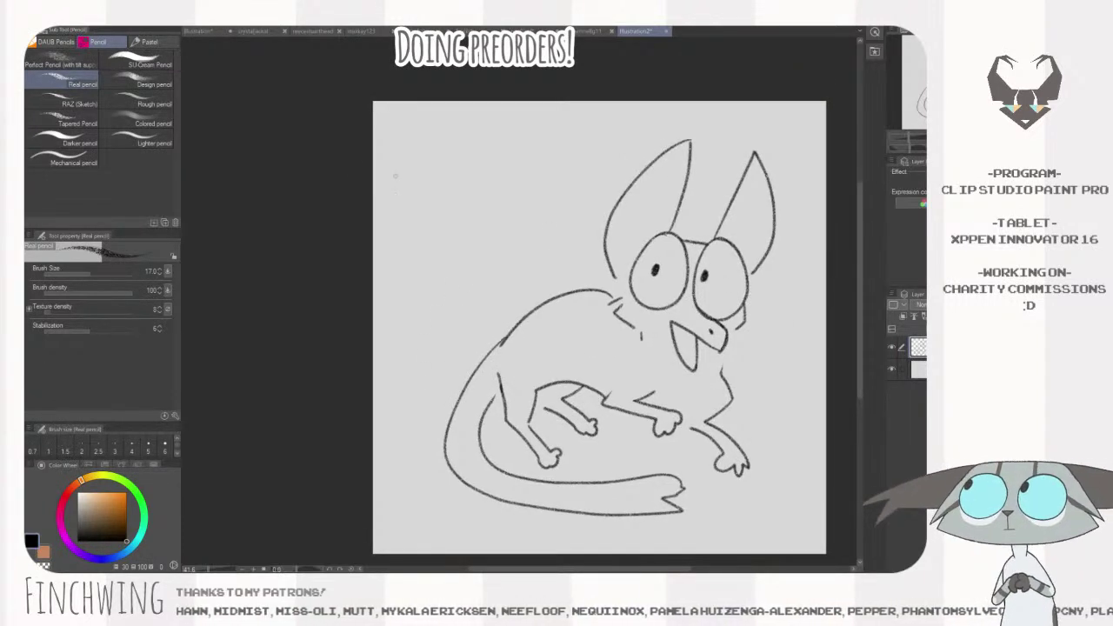
- Sketch a large raised wing with jagged feather tips on the back and the far wing's tip behind the ear
key("ctrl+Tab")
left_click(636, 222)
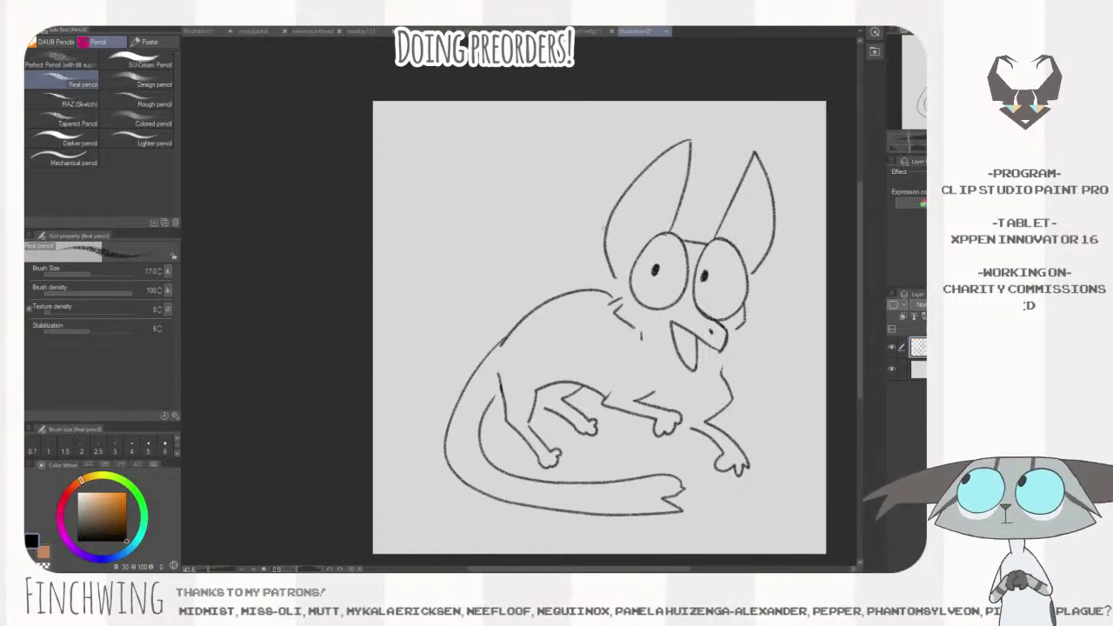
mouse_move(602, 178)
left_mouse_down()
mouse_move(598, 157)
mouse_move(565, 160)
left_mouse_up()
mouse_move(565, 160)
left_mouse_down()
mouse_move(439, 138)
mouse_move(450, 235)
mouse_move(509, 249)
mouse_move(513, 310)
mouse_move(564, 327)
mouse_move(591, 292)
left_mouse_up()
mouse_move(658, 158)
left_mouse_down()
mouse_move(588, 120)
mouse_move(617, 164)
mouse_move(606, 167)
left_mouse_up()
- Erase the back outline where it runs behind the base of the wing
key("e")
mouse_move(555, 300)
left_mouse_down()
mouse_move(534, 306)
mouse_move(617, 291)
mouse_move(605, 288)
left_mouse_up()
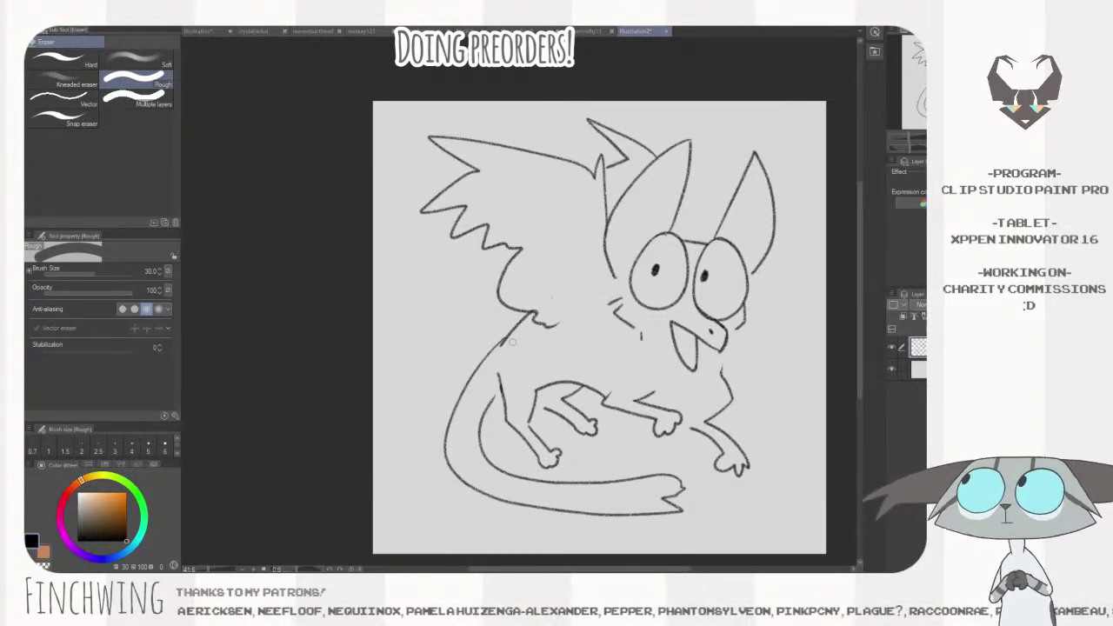
left_click_drag(810, 304, 797, 297)
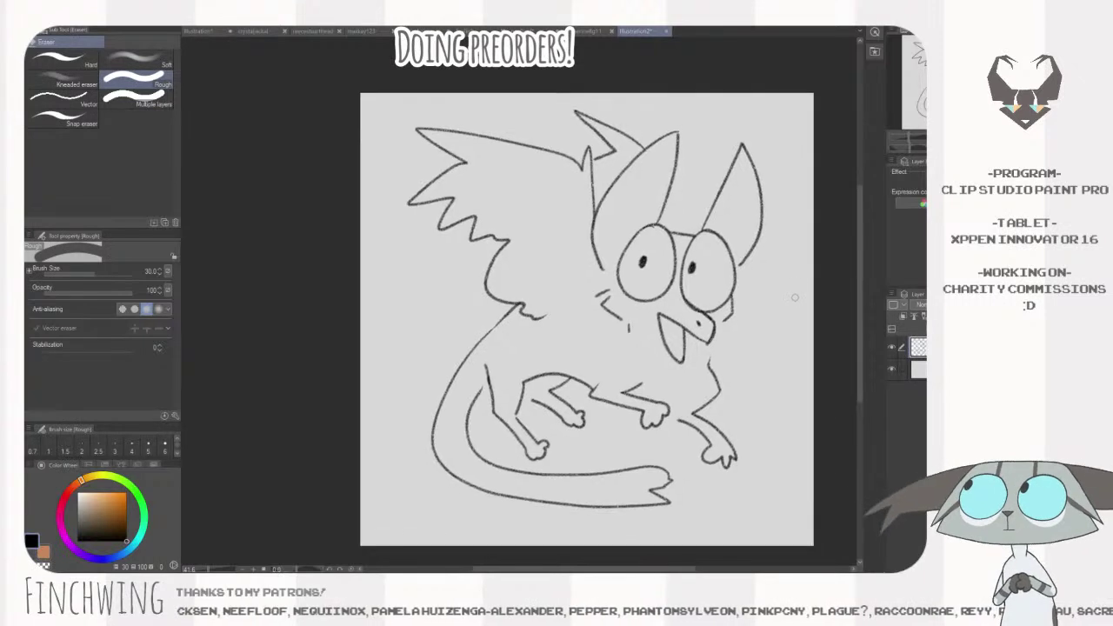
- Add inner lines to both ears and sketch an inner row of short, scalloped feathers on the near wing
key("p")
left_click_drag(604, 197, 618, 250)
left_click_drag(727, 244, 756, 237)
mouse_move(783, 283)
left_mouse_down()
mouse_move(792, 266)
mouse_move(788, 276)
left_mouse_up()
mouse_move(569, 154)
left_mouse_down()
mouse_move(561, 271)
mouse_move(574, 286)
mouse_move(592, 275)
left_mouse_up()
left_click_drag(659, 334, 650, 327)
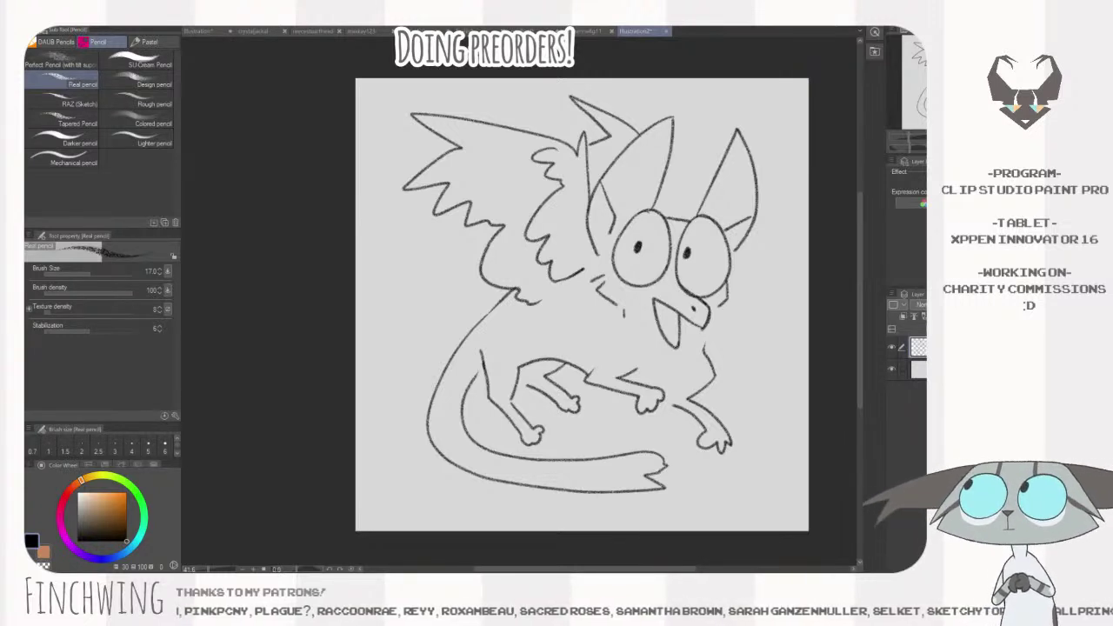
- Draw short arched brows above both eyes, undoing the misplaced strokes
mouse_move(676, 190)
left_mouse_down()
mouse_move(652, 182)
mouse_move(636, 200)
mouse_move(732, 200)
mouse_move(718, 215)
left_mouse_up()
key("ctrl+z")
key("ctrl+z")
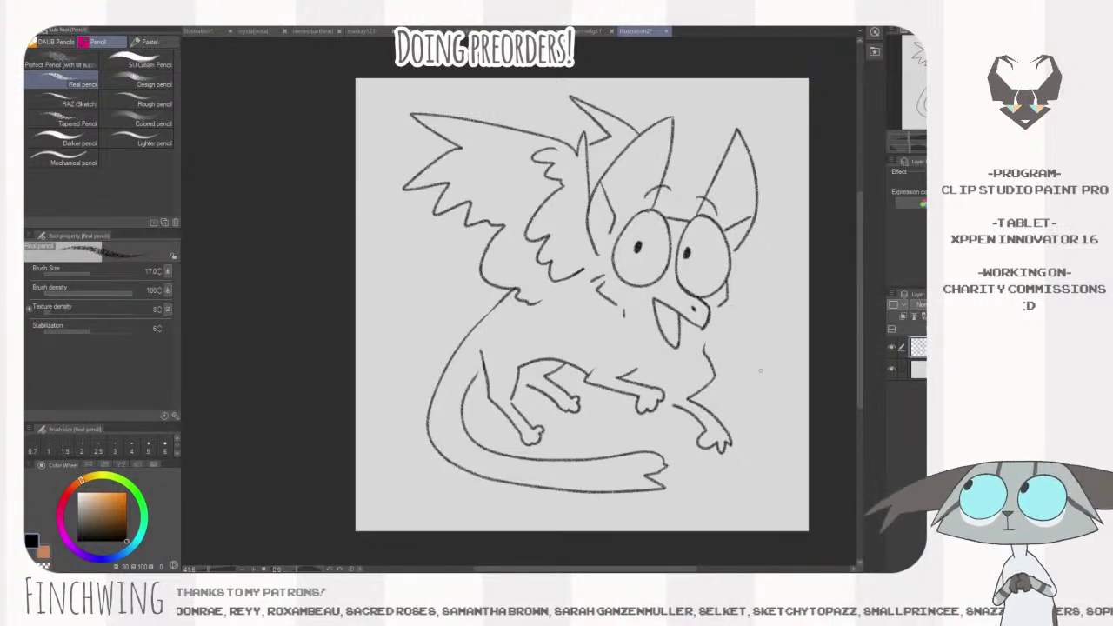
- Toggle the sketch layer's visibility to check it, and add a new layer directly beneath it
left_click(892, 347)
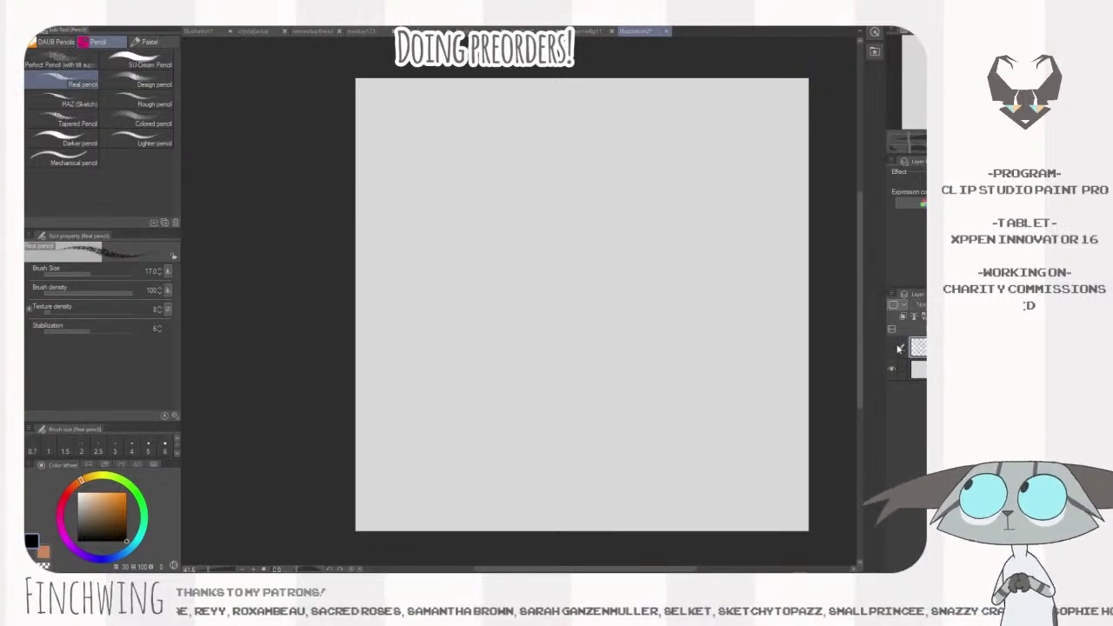
left_click(892, 349)
left_click(891, 350)
left_click(891, 351)
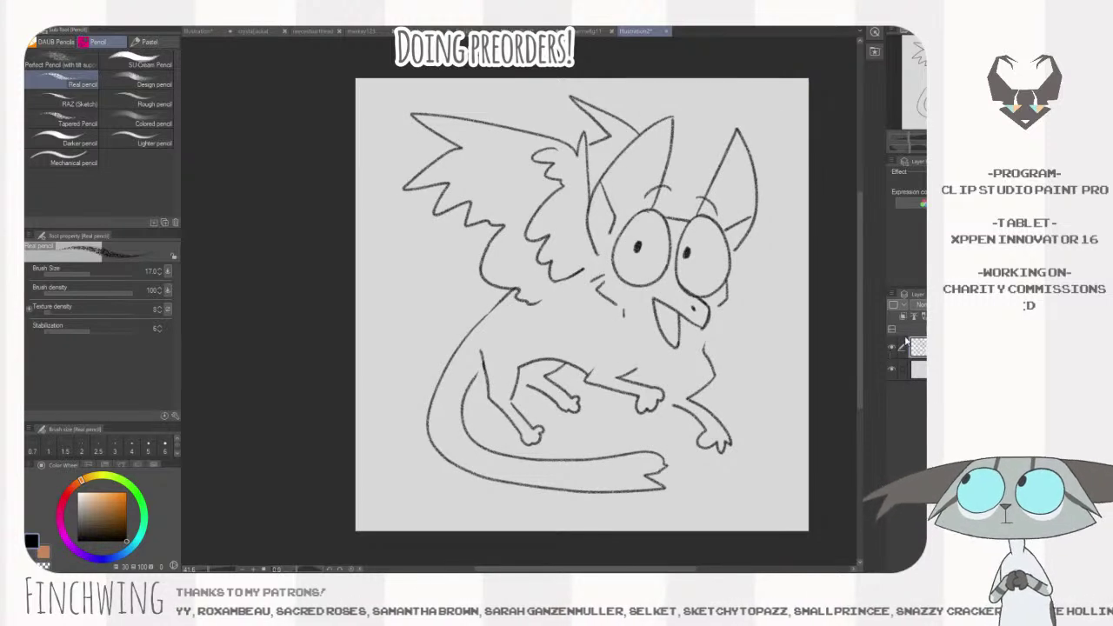
key("ctrl+shift+n")
left_click_drag(919, 347, 919, 379)
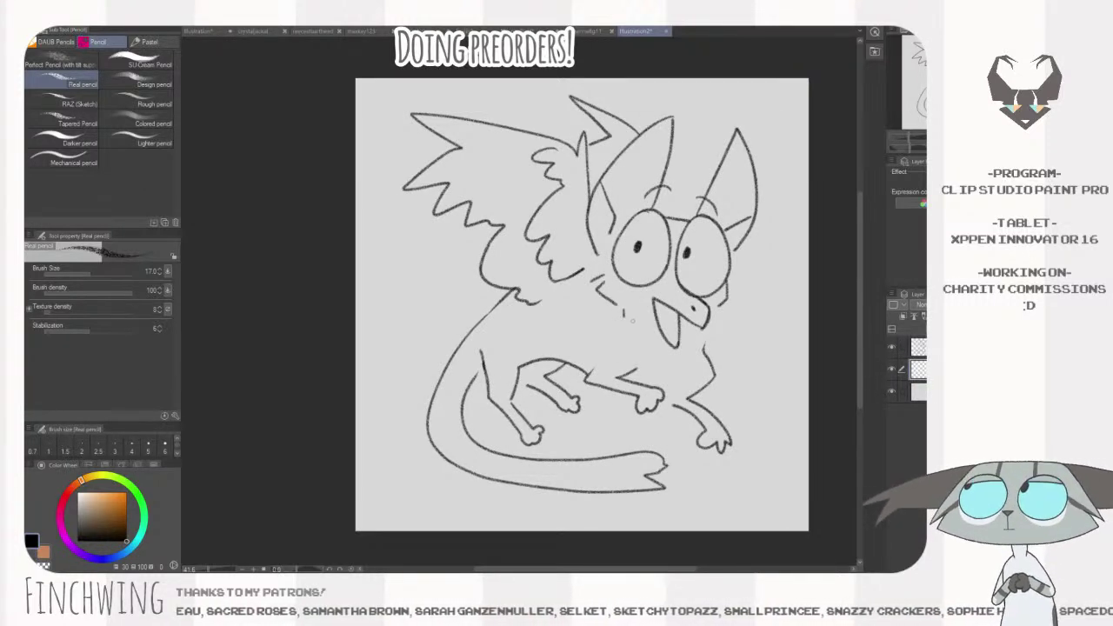
- Paint a light beige patch between the eyes and dark brown around the cheeks and neck with the Dry Gouache brush
key("b")
key("]")
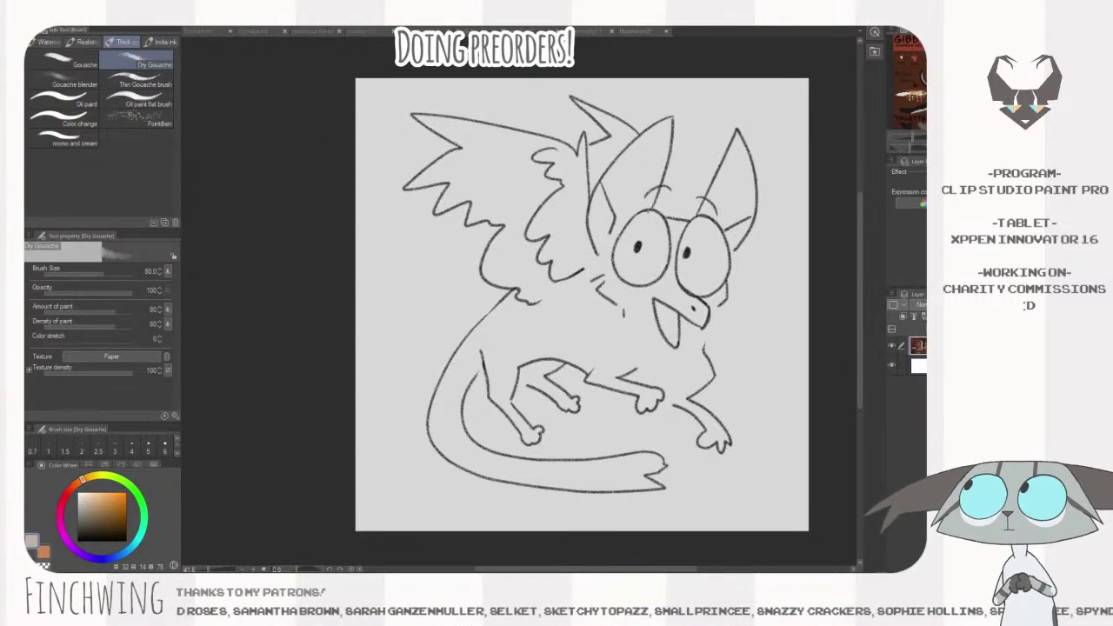
mouse_move(665, 247)
left_mouse_down()
mouse_move(629, 351)
mouse_move(641, 278)
mouse_move(637, 301)
mouse_move(604, 266)
mouse_move(650, 322)
mouse_move(589, 262)
mouse_move(604, 299)
left_mouse_up()
- Block in the lower edge of the chest near the forelegs with dark brown, undoing the last stroke
key("bracketleft")
key("bracketleft")
key("bracketleft")
key("bracketleft")
mouse_move(679, 400)
left_mouse_down()
mouse_move(708, 377)
mouse_move(689, 326)
mouse_move(674, 341)
mouse_move(715, 300)
mouse_move(719, 275)
mouse_move(700, 321)
mouse_move(712, 293)
mouse_move(696, 367)
mouse_move(704, 373)
mouse_move(699, 352)
mouse_move(707, 374)
mouse_move(679, 396)
mouse_move(676, 348)
mouse_move(659, 342)
mouse_move(676, 387)
mouse_move(671, 357)
mouse_move(662, 393)
left_mouse_up()
key("bracketright")
key("bracketright")
key("ctrl+z")
- Fill the near foreleg and the rest of the chest with dark brown, varying the brush size
key("bracketleft")
key("bracketleft")
key("bracketleft")
key("bracketright")
mouse_move(608, 359)
left_mouse_down()
mouse_move(598, 374)
mouse_move(648, 393)
left_mouse_up()
key("bracketright")
key("bracketright")
mouse_move(616, 348)
left_mouse_down()
mouse_move(648, 386)
mouse_move(683, 386)
mouse_move(666, 391)
mouse_move(670, 322)
mouse_move(654, 370)
mouse_move(580, 301)
mouse_move(656, 358)
mouse_move(608, 324)
left_mouse_up()
key("bracketright")
key("bracketright")
key("bracketleft")
key("bracketleft")
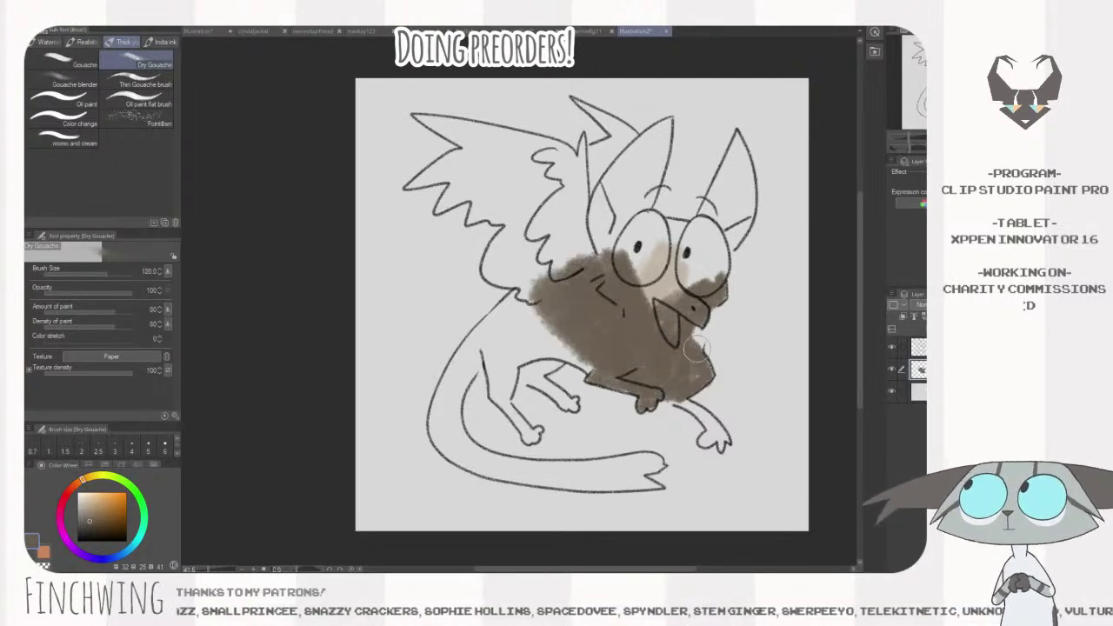
- Erase the bulging chest outline on the sketch layer and trim the brown paint to a slimmer chest on the colour layer
left_click(919, 347)
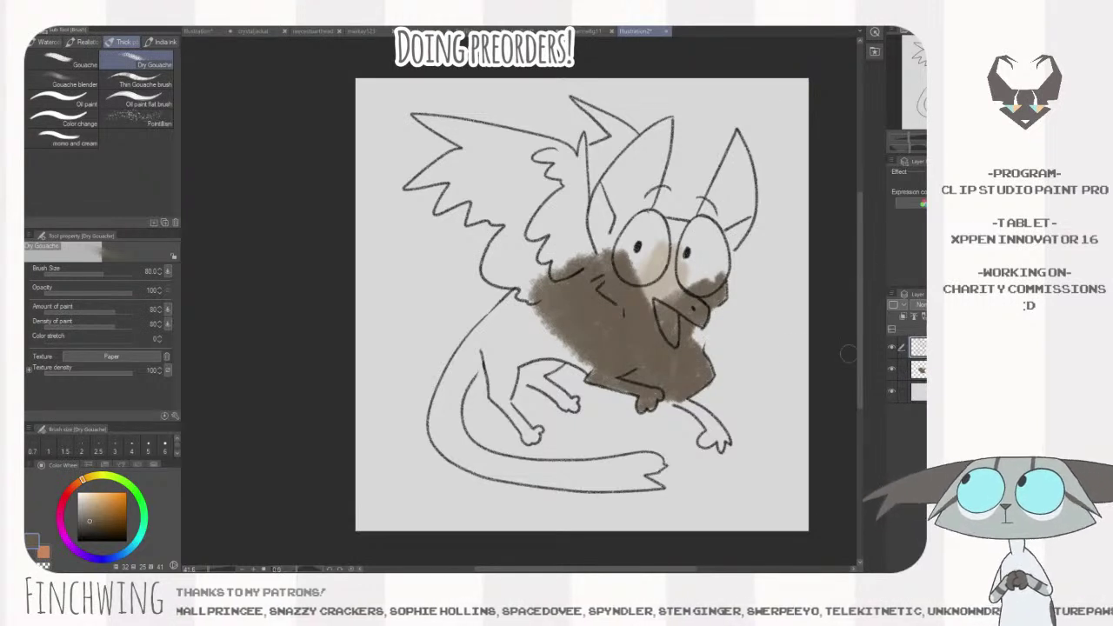
key("e")
left_click_drag(708, 354, 712, 385)
left_click(915, 369)
mouse_move(695, 340)
left_mouse_down()
mouse_move(703, 386)
mouse_move(708, 342)
left_mouse_up()
key("p")
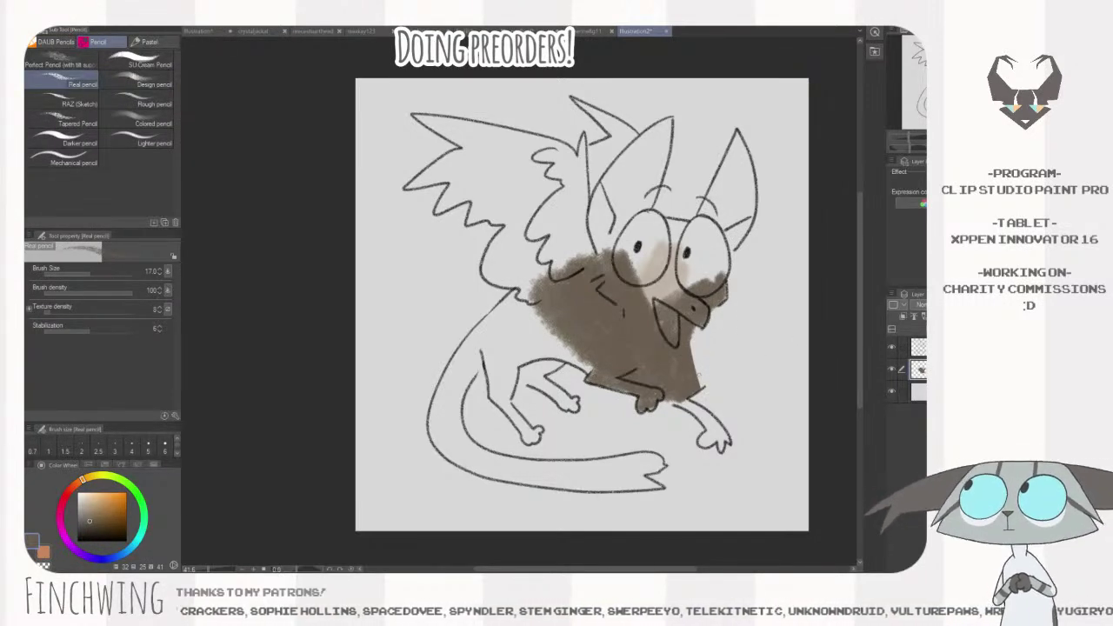
- Clean up the front edge of the chest with brown and fill the far foreleg and its paw
key("b")
key("[")
left_click_drag(701, 386, 686, 339)
key("]")
mouse_move(684, 404)
left_mouse_down()
mouse_move(674, 402)
mouse_move(721, 448)
mouse_move(687, 399)
mouse_move(713, 430)
left_mouse_up()
- Fill the belly, flank and back with dark brown up to the base of the wing
key("bracketright")
key("bracketright")
mouse_move(594, 371)
left_mouse_down()
mouse_move(537, 346)
mouse_move(567, 357)
mouse_move(513, 361)
left_mouse_up()
mouse_move(539, 296)
left_mouse_down()
mouse_move(519, 333)
mouse_move(572, 309)
mouse_move(545, 352)
mouse_move(591, 360)
left_mouse_up()
- Paint both hind legs and the whole length of the tail dark brown, varying the brush size
key("bracketleft")
key("bracketleft")
key("bracketleft")
key("bracketleft")
mouse_move(504, 399)
left_mouse_down()
mouse_move(527, 439)
mouse_move(496, 397)
mouse_move(483, 341)
mouse_move(513, 403)
left_mouse_up()
mouse_move(492, 348)
left_mouse_down()
mouse_move(501, 389)
mouse_move(500, 379)
mouse_move(574, 406)
mouse_move(538, 382)
mouse_move(546, 365)
mouse_move(561, 369)
mouse_move(548, 352)
mouse_move(479, 335)
mouse_move(452, 374)
mouse_move(509, 304)
mouse_move(442, 422)
mouse_move(445, 447)
mouse_move(471, 426)
mouse_move(513, 480)
mouse_move(452, 434)
mouse_move(482, 461)
mouse_move(609, 478)
mouse_move(474, 470)
mouse_move(600, 478)
mouse_move(678, 465)
mouse_move(482, 469)
mouse_move(661, 483)
left_mouse_up()
key("bracketright")
key("bracketright")
key("bracketright")
key("bracketright")
key("bracketright")
key("bracketright")
key("bracketright")
key("bracketright")
- Erase the brown paint that spills past the outlines of the hind legs, tail and tail tip
key("e")
mouse_move(473, 395)
left_mouse_down()
mouse_move(483, 443)
mouse_move(479, 425)
mouse_move(461, 442)
mouse_move(452, 426)
mouse_move(422, 427)
mouse_move(433, 471)
mouse_move(458, 460)
mouse_move(419, 462)
mouse_move(536, 499)
left_mouse_up()
key("]")
key("]")
mouse_move(428, 466)
left_mouse_down()
mouse_move(509, 489)
mouse_move(438, 468)
mouse_move(650, 498)
mouse_move(568, 504)
mouse_move(648, 492)
mouse_move(659, 470)
mouse_move(536, 501)
mouse_move(515, 490)
left_mouse_up()
mouse_move(665, 470)
left_mouse_down()
mouse_move(681, 459)
mouse_move(669, 483)
mouse_move(669, 465)
left_mouse_up()
key("]")
key("bracketright")
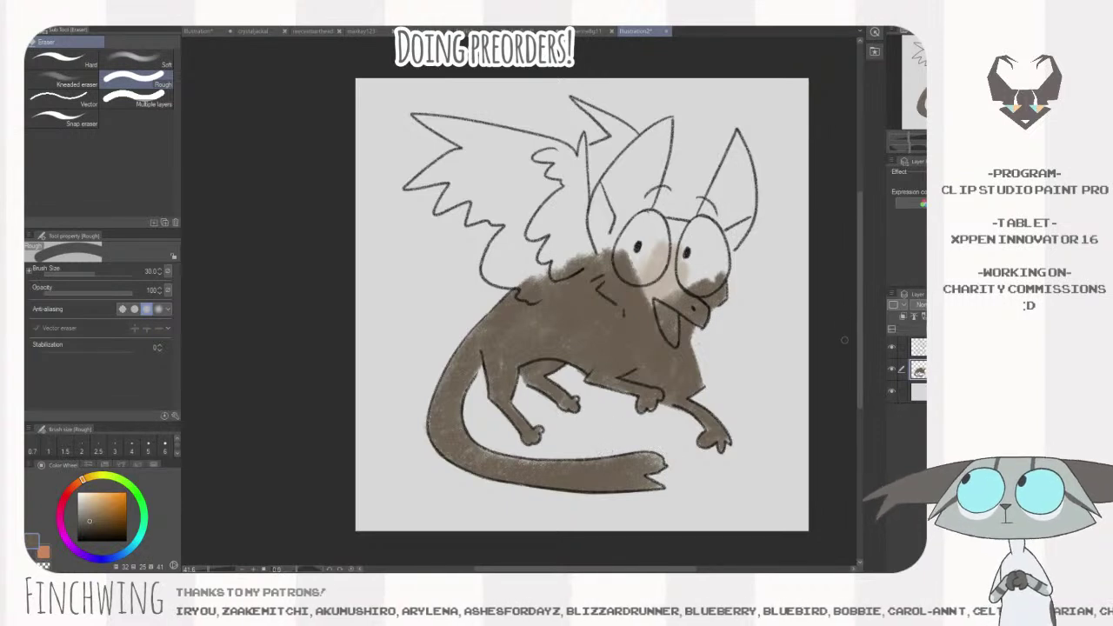
- Paint dark brown over the snout, the mouth area and the face beneath the eyes with the Dry Gouache brush
left_click_drag(755, 322, 774, 359)
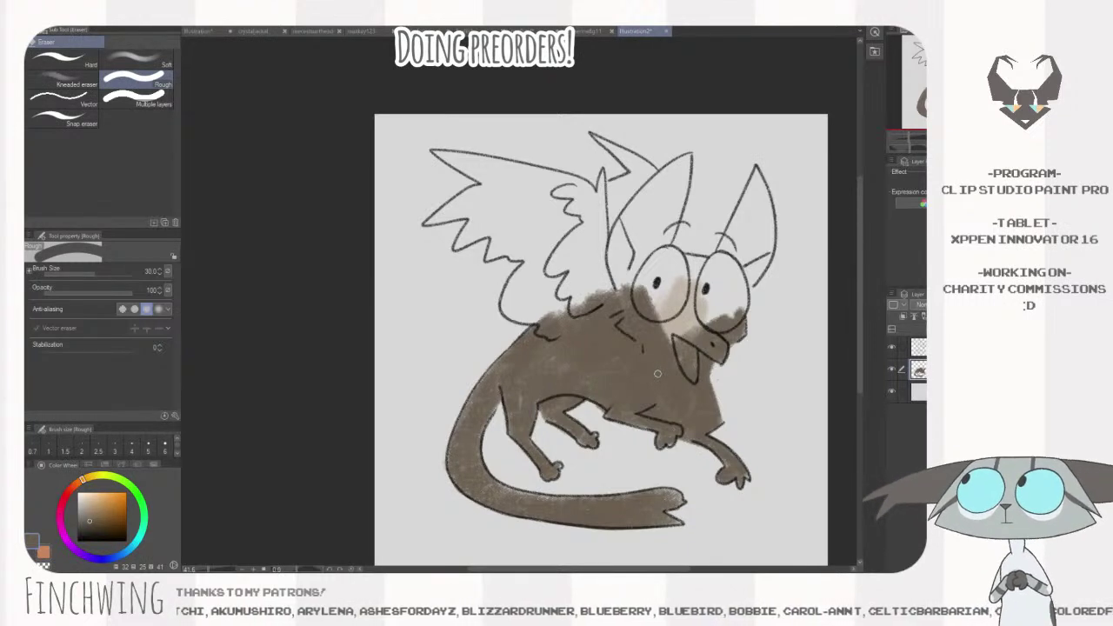
key("b")
key("b")
mouse_move(675, 347)
left_mouse_down()
mouse_move(670, 302)
mouse_move(657, 364)
left_mouse_up()
mouse_move(687, 339)
left_mouse_down()
mouse_move(706, 311)
mouse_move(686, 339)
left_mouse_up()
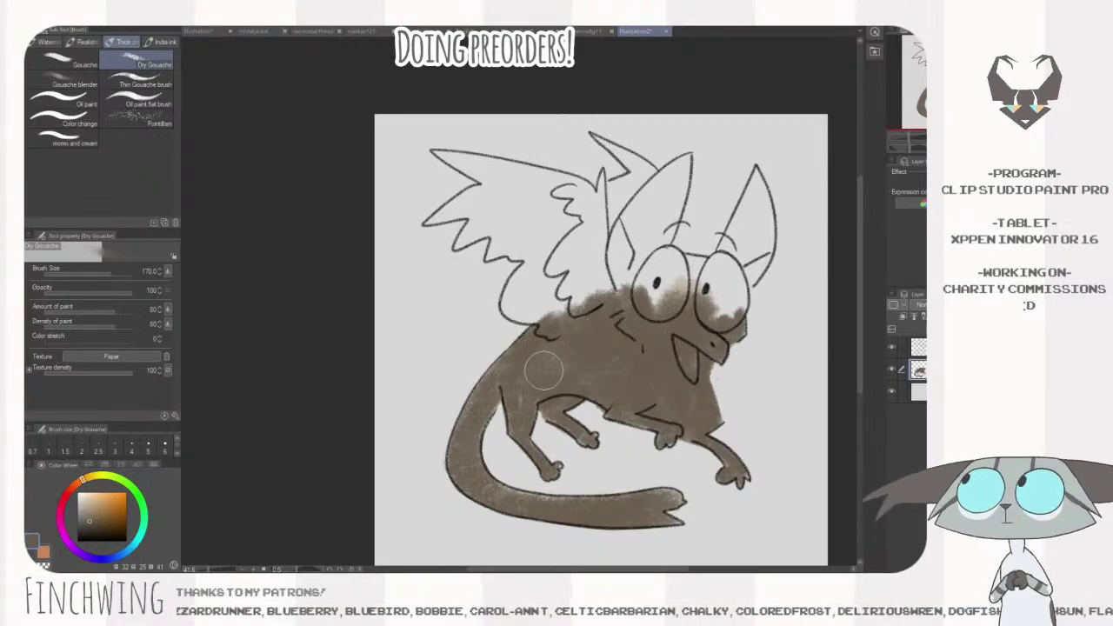
- Paint the far ear and the forehead dark brown with the Dry Gouache brush, resizing it between strokes
key("bracketleft")
key("bracketleft")
key("bracketleft")
key("bracketleft")
key("bracketleft")
key("bracketleft")
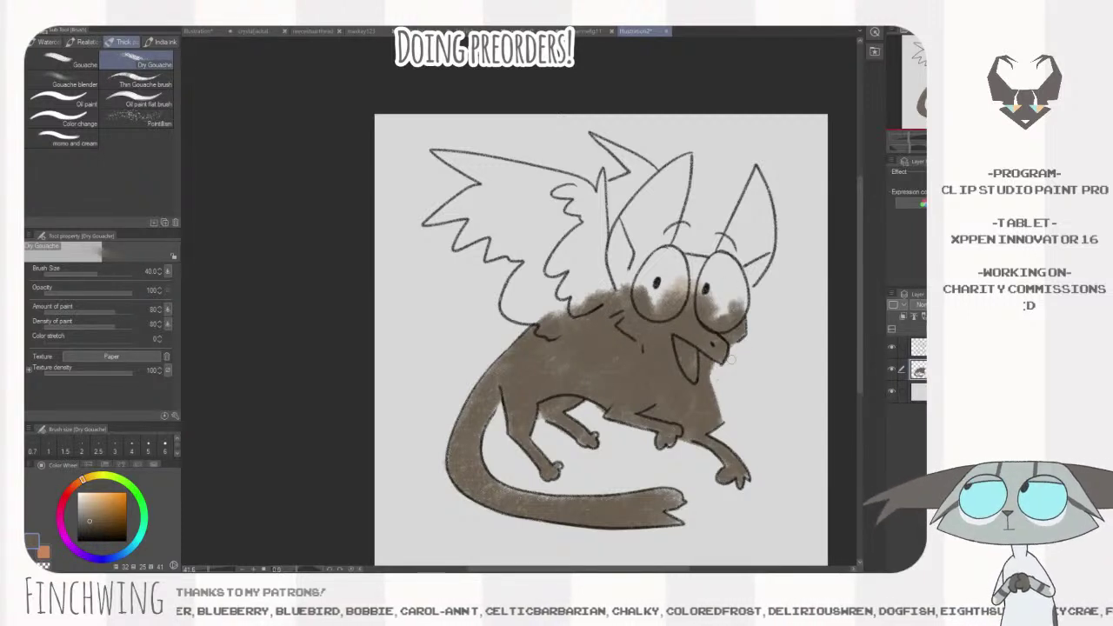
key("e")
key("p")
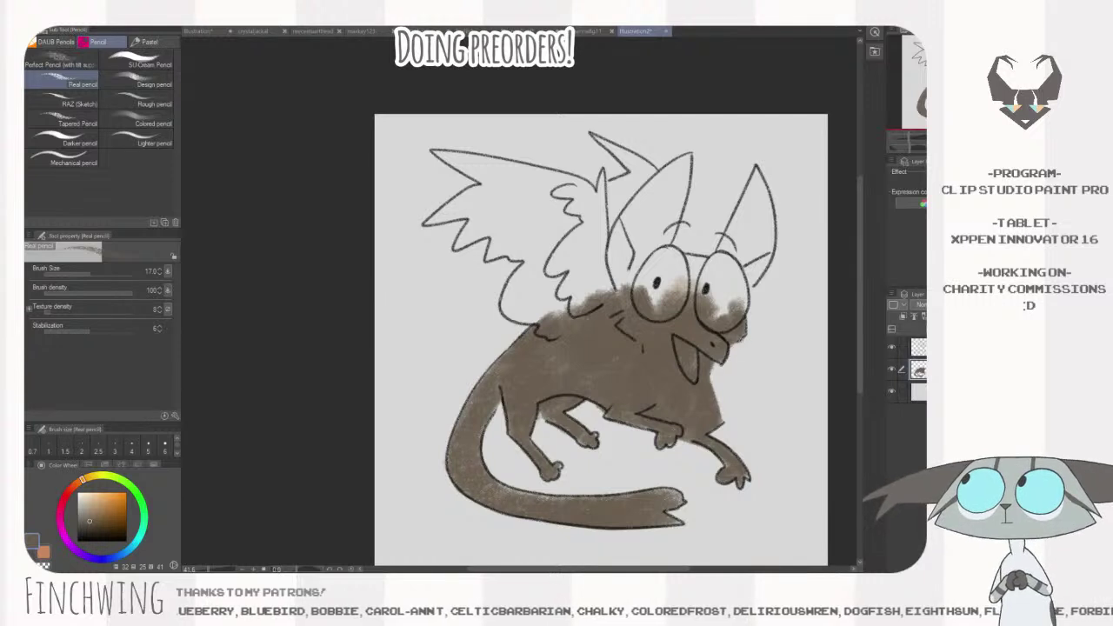
key("b")
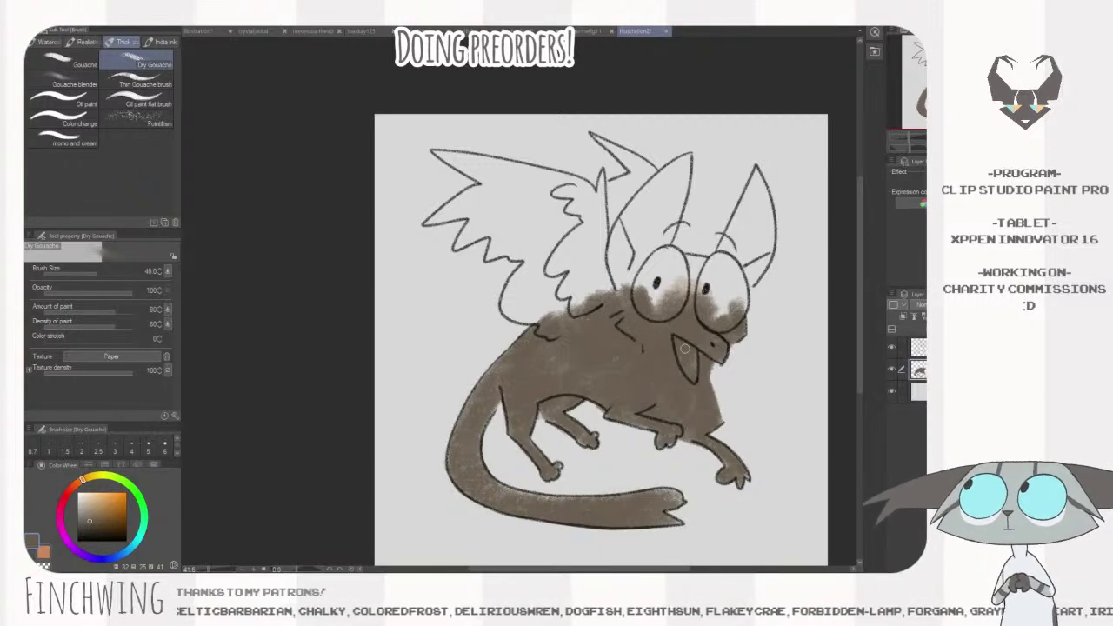
key("[")
mouse_move(729, 249)
left_mouse_down()
mouse_move(755, 173)
mouse_move(768, 245)
mouse_move(750, 283)
left_mouse_up()
key("bracketright")
key("bracketright")
key("bracketright")
mouse_move(753, 202)
left_mouse_down()
mouse_move(758, 183)
mouse_move(761, 265)
mouse_move(735, 261)
mouse_move(756, 195)
mouse_move(741, 302)
mouse_move(710, 274)
mouse_move(706, 290)
mouse_move(734, 300)
mouse_move(683, 261)
mouse_move(691, 258)
mouse_move(654, 299)
mouse_move(668, 254)
mouse_move(648, 266)
mouse_move(639, 298)
mouse_move(676, 254)
mouse_move(689, 169)
mouse_move(656, 174)
mouse_move(612, 287)
left_mouse_up()
- Fill the near ear and the area around the eyes with dark brown
key("bracketright")
key("bracketleft")
key("bracketright")
key("bracketright")
key("bracketright")
key("bracketleft")
key("bracketleft")
key("bracketleft")
key("bracketleft")
mouse_move(667, 190)
left_mouse_down()
mouse_move(646, 280)
mouse_move(665, 181)
mouse_move(638, 237)
mouse_move(636, 287)
mouse_move(652, 227)
mouse_move(633, 213)
mouse_move(641, 272)
left_mouse_up()
- Paint dark brown over the wing's lower lobe and the shoulder feathers, varying the brush size
key("bracketright")
key("bracketright")
key("bracketright")
key("bracketright")
key("[")
key("[")
key("[")
key("[")
key("[")
mouse_move(532, 261)
left_mouse_down()
mouse_move(565, 253)
mouse_move(522, 289)
mouse_move(535, 258)
mouse_move(574, 235)
mouse_move(518, 300)
mouse_move(536, 286)
mouse_move(569, 292)
mouse_move(529, 304)
left_mouse_up()
key("]")
key("]")
key("]")
key("]")
key("]")
mouse_move(550, 233)
left_mouse_down()
mouse_move(567, 321)
mouse_move(581, 223)
mouse_move(561, 297)
mouse_move(532, 300)
mouse_move(540, 313)
left_mouse_up()
- Fill the near wing's outer feathers with dark brown up to the pointed tips, using smaller sizes for the narrow parts
key("bracketleft")
key("bracketleft")
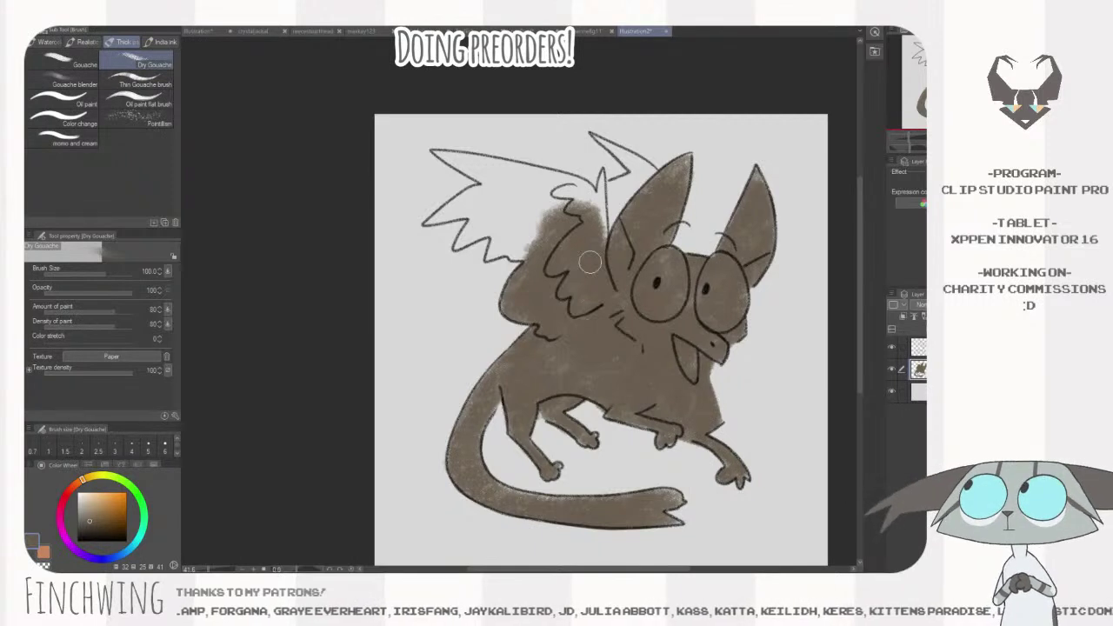
key("bracketleft")
key("bracketleft")
key("bracketleft")
mouse_move(493, 243)
left_mouse_down()
mouse_move(520, 231)
mouse_move(497, 227)
mouse_move(516, 229)
mouse_move(505, 212)
mouse_move(544, 209)
mouse_move(574, 227)
mouse_move(513, 174)
left_mouse_up()
key("bracketleft")
key("bracketleft")
mouse_move(476, 218)
left_mouse_down()
mouse_move(505, 221)
mouse_move(494, 231)
mouse_move(506, 210)
mouse_move(474, 222)
mouse_move(521, 199)
left_mouse_up()
key("bracketright")
key("bracketright")
key("bracketright")
key("bracketleft")
key("bracketleft")
key("bracketleft")
mouse_move(431, 222)
left_mouse_down()
mouse_move(480, 187)
mouse_move(466, 195)
mouse_move(494, 208)
mouse_move(475, 200)
mouse_move(495, 185)
mouse_move(506, 191)
left_mouse_up()
key("bracketright")
mouse_move(435, 178)
left_mouse_down()
mouse_move(503, 155)
mouse_move(517, 192)
left_mouse_up()
mouse_move(447, 156)
left_mouse_down()
mouse_move(595, 193)
mouse_move(552, 195)
mouse_move(527, 226)
left_mouse_up()
- Paint the far wing behind the near ear dark brown out to its tip
key("bracketleft")
key("bracketleft")
key("bracketleft")
key("bracketleft")
mouse_move(601, 176)
left_mouse_down()
mouse_move(592, 200)
mouse_move(603, 249)
mouse_move(601, 233)
mouse_move(630, 213)
mouse_move(632, 178)
mouse_move(612, 185)
mouse_move(624, 217)
left_mouse_up()
key("bracketright")
key("bracketright")
key("bracketright")
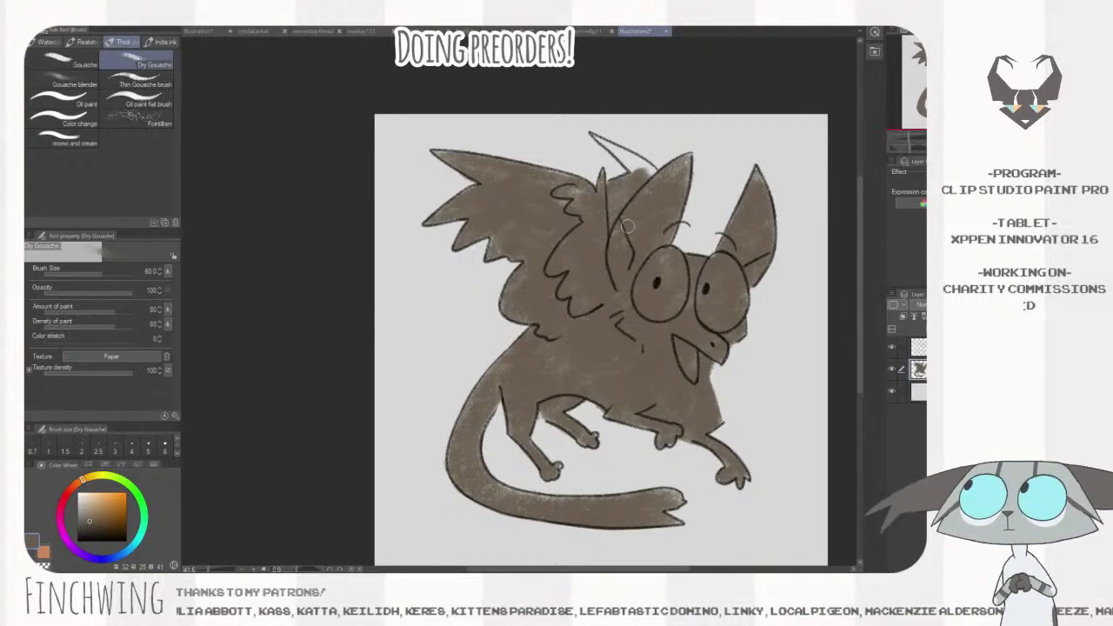
mouse_move(598, 139)
left_mouse_down()
mouse_move(636, 178)
mouse_move(655, 172)
left_mouse_up()
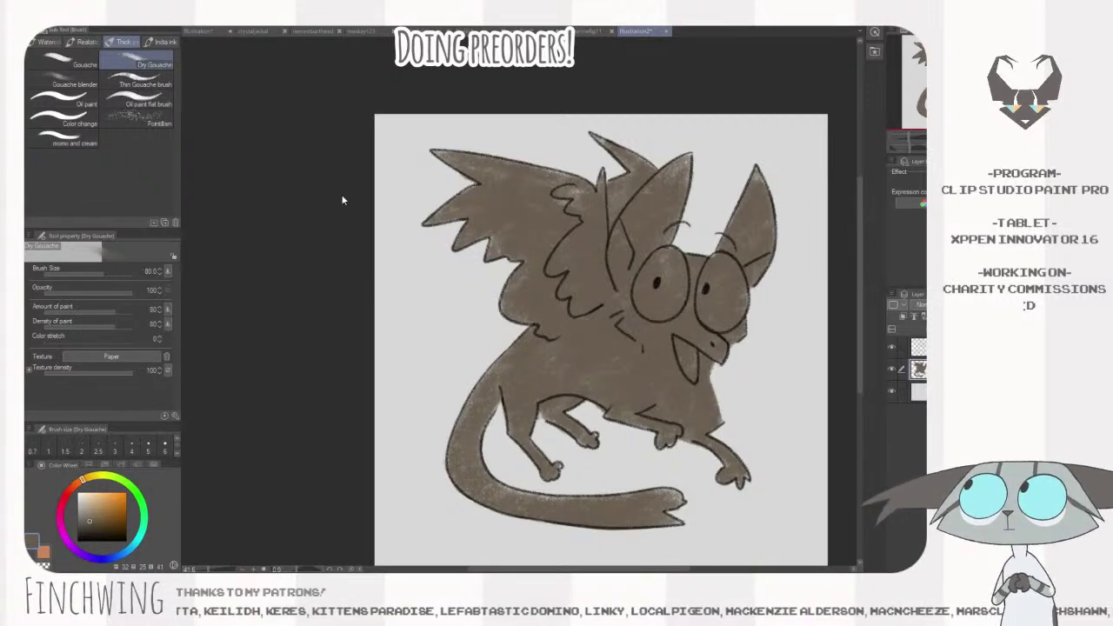
- Sample light beige from the reference image and paint the snout with it
key("[")
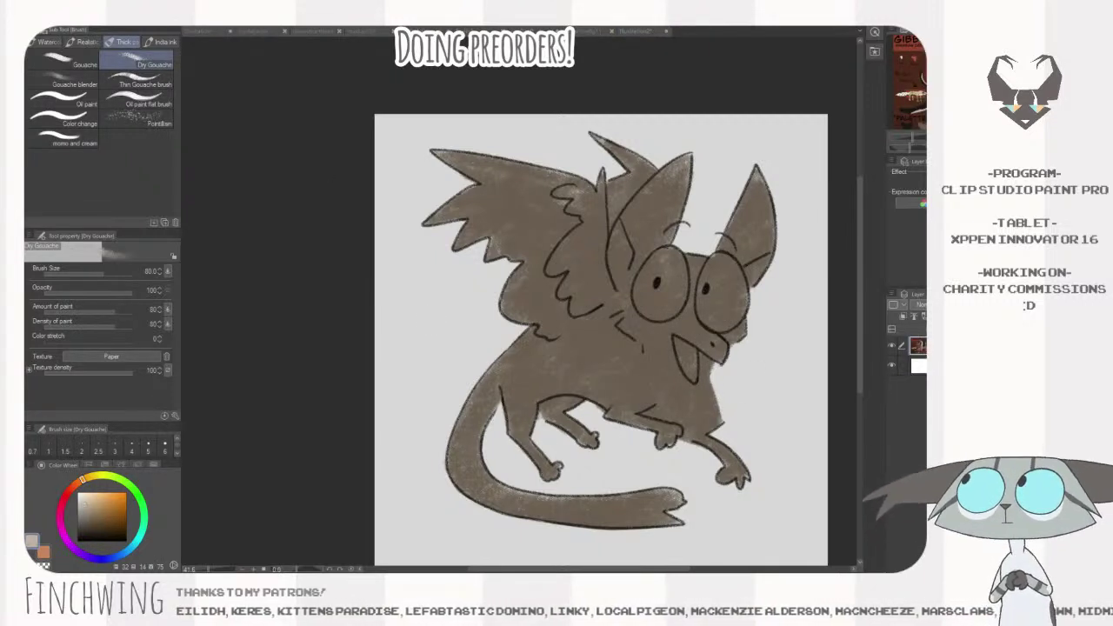
left_click(693, 292)
key("[")
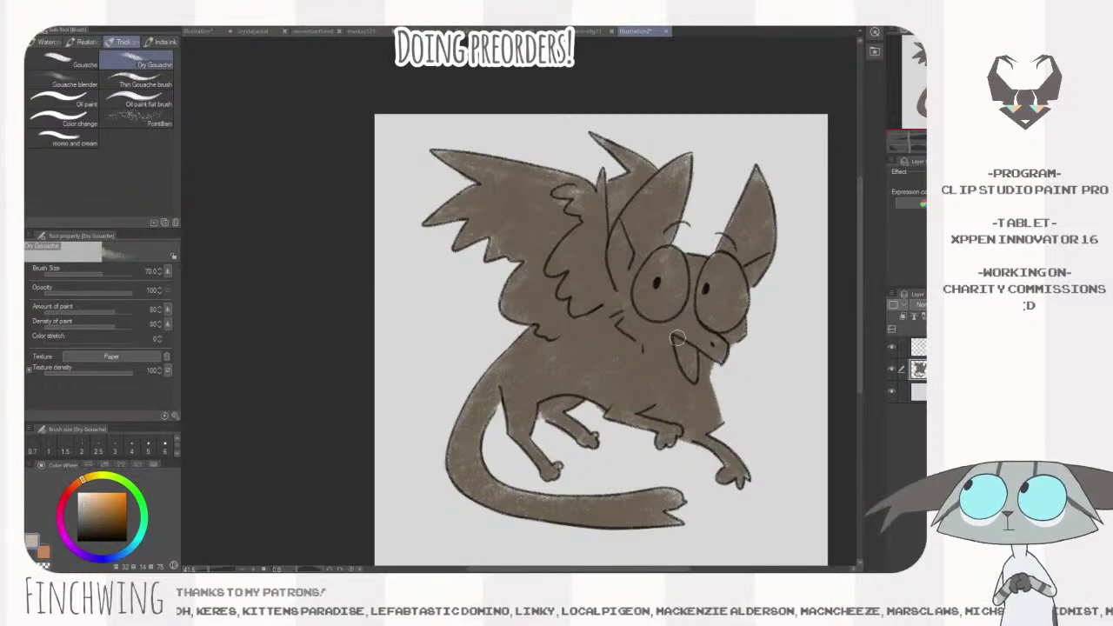
mouse_move(692, 323)
left_mouse_down()
mouse_move(690, 342)
mouse_move(720, 352)
mouse_move(695, 320)
left_mouse_up()
key("[")
key("[")
key("[")
key("bracketleft")
key("bracketleft")
key("bracketleft")
key("bracketleft")
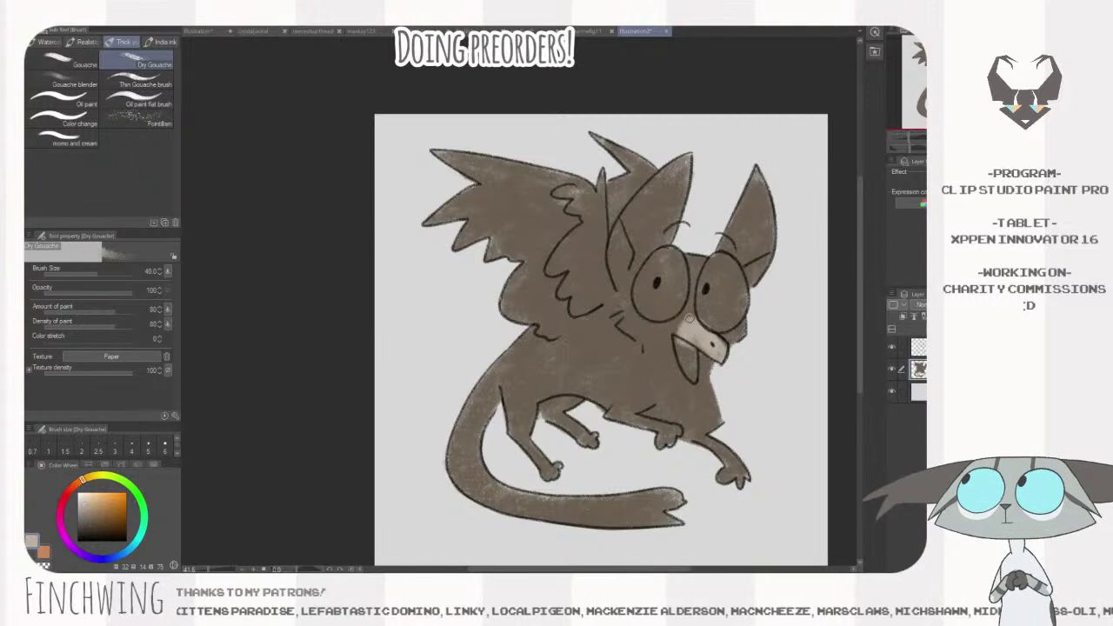
- Paint the inside of both ears light beige with a larger Dry Gouache brush
mouse_move(642, 254)
left_mouse_down()
mouse_move(629, 226)
mouse_move(646, 245)
mouse_move(643, 214)
mouse_move(638, 236)
mouse_move(670, 157)
mouse_move(666, 250)
mouse_move(661, 163)
left_mouse_up()
key("bracketright")
key("bracketright")
key("bracketright")
key("bracketright")
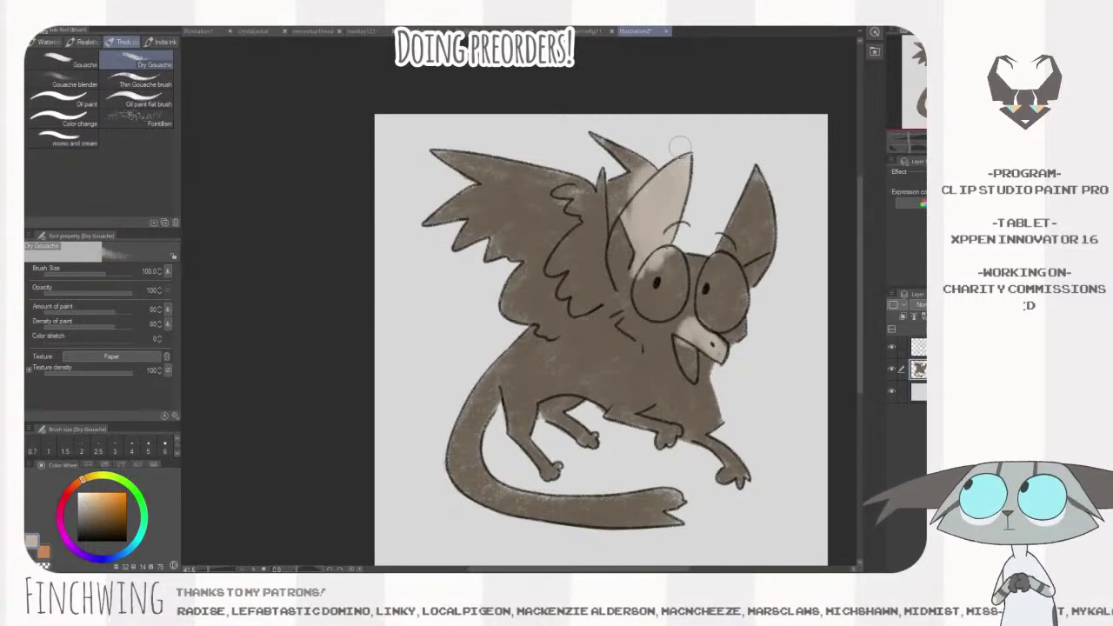
mouse_move(731, 248)
left_mouse_down()
mouse_move(762, 242)
mouse_move(789, 205)
mouse_move(758, 160)
mouse_move(735, 217)
mouse_move(789, 220)
left_mouse_up()
- Paint a light beige patch on the chest below the open mouth
key("bracketleft")
key("bracketleft")
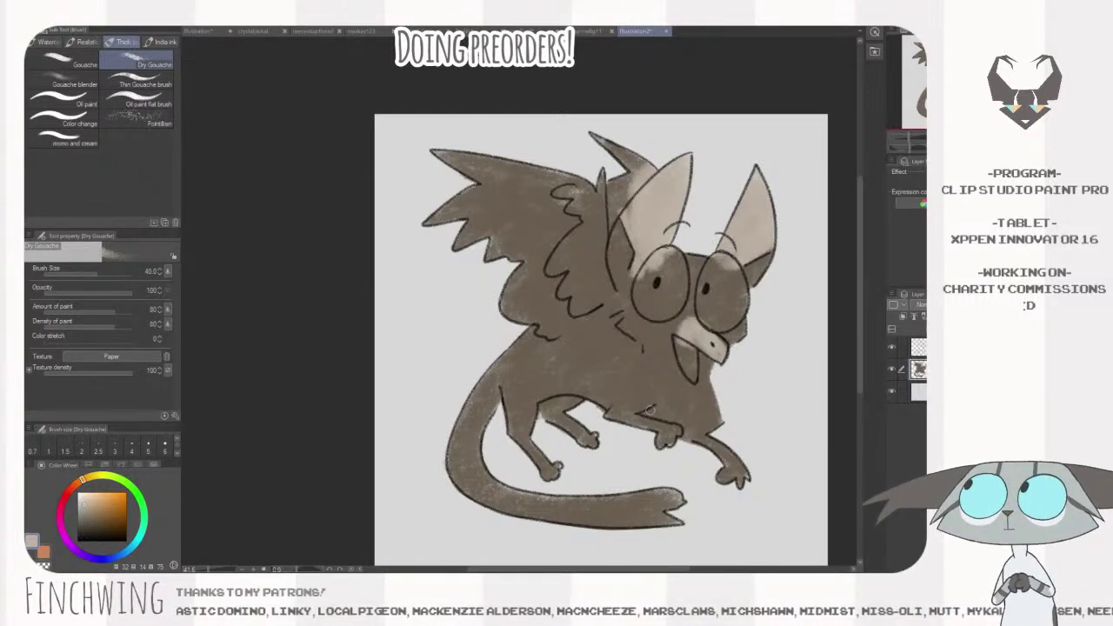
mouse_move(663, 399)
left_mouse_down()
mouse_move(670, 366)
mouse_move(687, 370)
mouse_move(692, 416)
mouse_move(653, 413)
mouse_move(676, 374)
mouse_move(686, 405)
mouse_move(689, 376)
mouse_move(685, 418)
mouse_move(666, 369)
mouse_move(658, 407)
mouse_move(669, 368)
left_mouse_up()
key("bracketright")
key("bracketright")
key("bracketright")
key("bracketright")
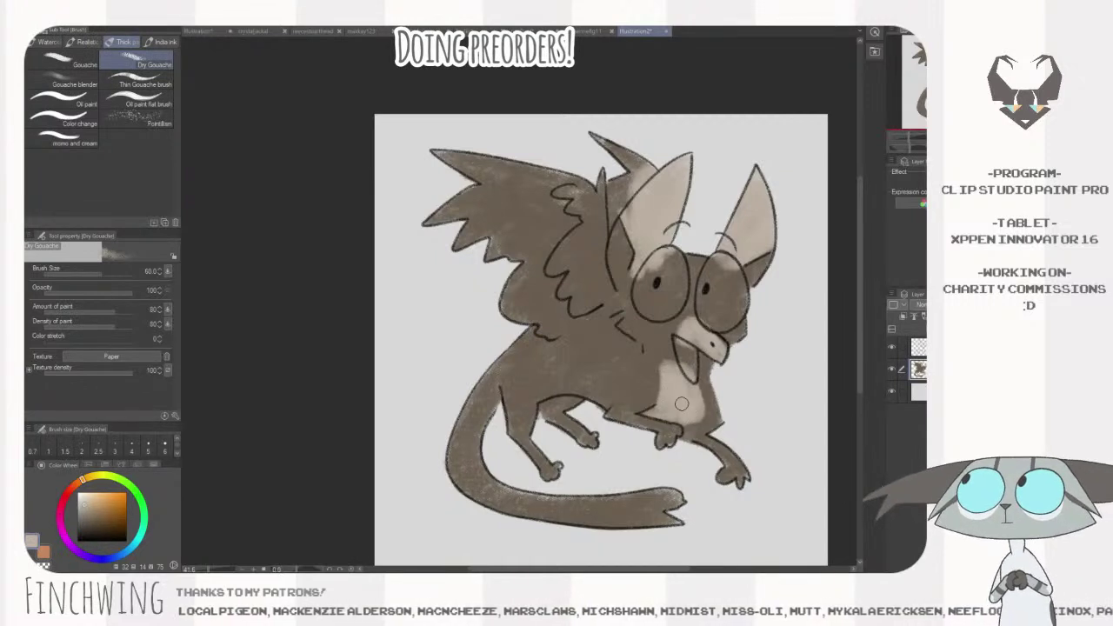
- Add light beige to the belly, lower hind legs and hind paws
mouse_move(603, 405)
left_mouse_down()
mouse_move(586, 373)
mouse_move(533, 393)
mouse_move(545, 384)
mouse_move(606, 399)
mouse_move(584, 378)
mouse_move(613, 396)
mouse_move(598, 382)
mouse_move(604, 366)
mouse_move(567, 394)
left_mouse_up()
key("]")
left_click_drag(595, 439, 588, 441)
mouse_move(554, 475)
left_mouse_down()
mouse_move(530, 449)
mouse_move(544, 468)
left_mouse_up()
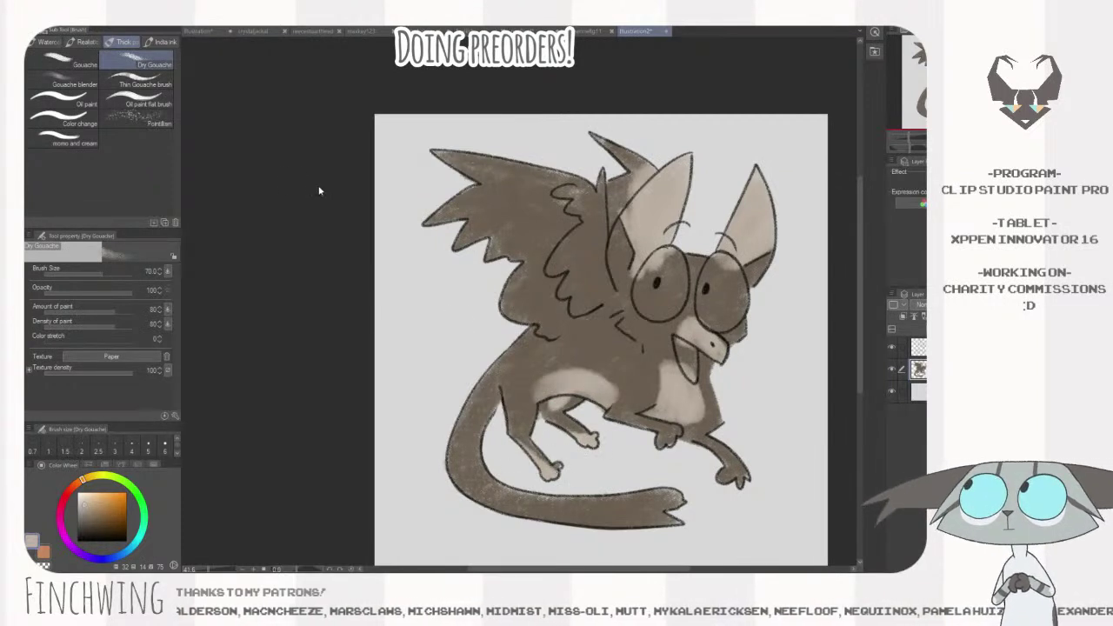
- Check the reference image and brush light beige along the tail from its base toward the tip
left_click(426, 31)
left_click(502, 428)
mouse_move(493, 398)
left_mouse_down()
mouse_move(479, 471)
mouse_move(492, 401)
mouse_move(555, 490)
mouse_move(623, 502)
left_mouse_up()
key("]")
key("]")
key("]")
left_click_drag(542, 500, 654, 497)
- Consult the reference image and paint light beige along the lower edge of the near wing
left_click_drag(587, 242, 579, 244)
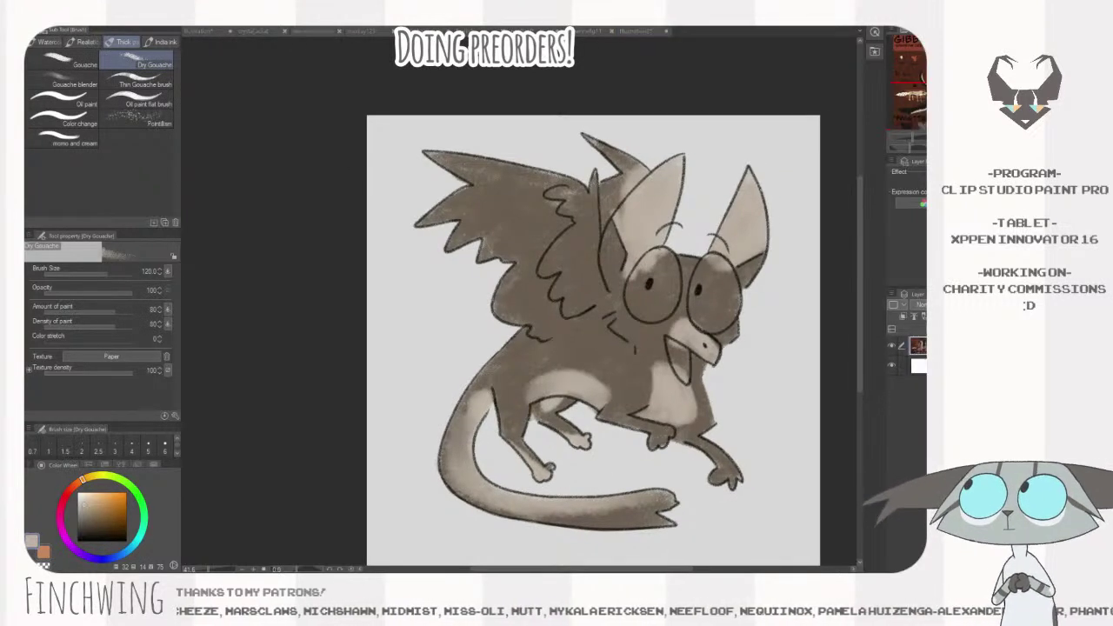
left_click(671, 310)
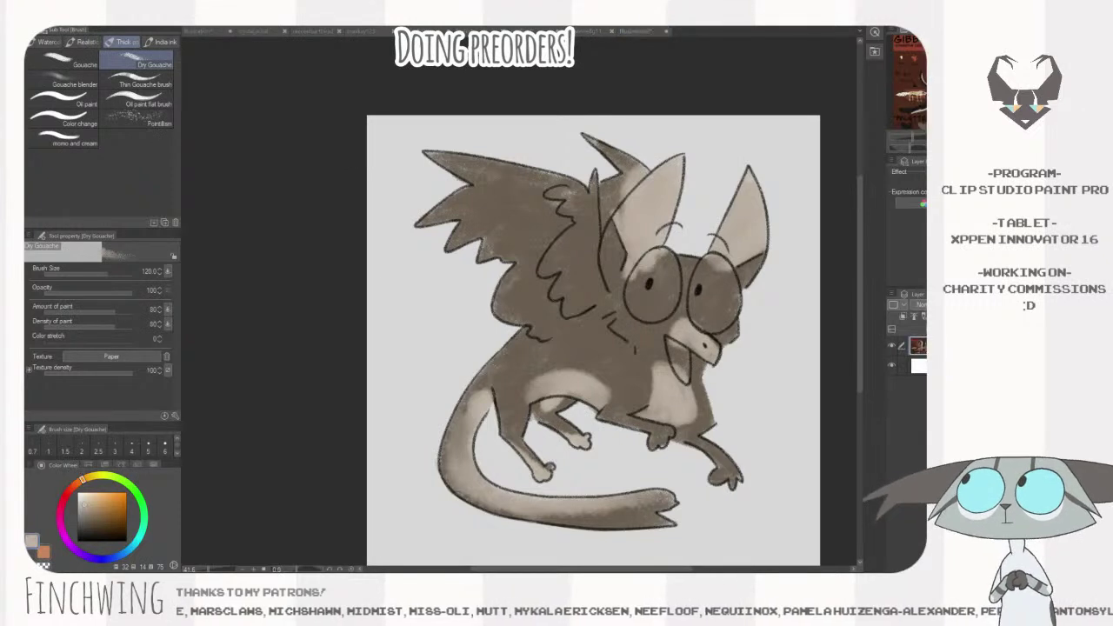
left_click(591, 274)
mouse_move(554, 313)
left_mouse_down()
mouse_move(565, 248)
mouse_move(541, 326)
mouse_move(588, 284)
mouse_move(522, 315)
left_mouse_up()
key("[")
key("[")
key("[")
key("[")
key("]")
key("]")
key("]")
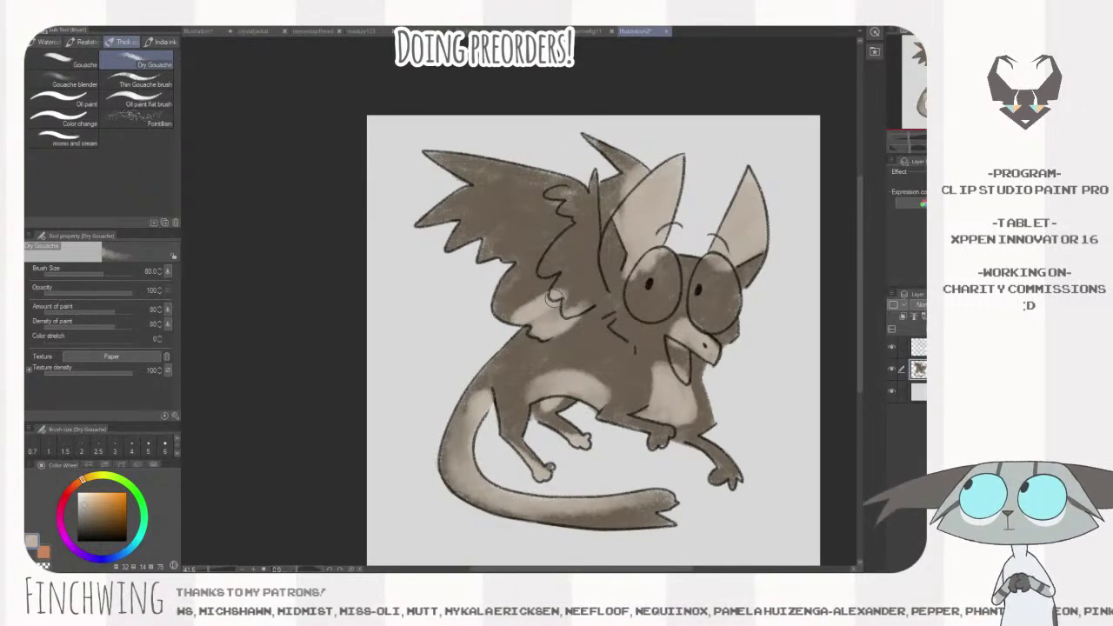
- Cover the rest of the near wing's feathers with light beige up to the wing tip and shoulder
key("bracketright")
mouse_move(565, 283)
left_mouse_down()
mouse_move(487, 302)
mouse_move(563, 206)
mouse_move(474, 248)
mouse_move(478, 216)
mouse_move(544, 148)
mouse_move(387, 235)
left_mouse_up()
left_click_drag(439, 158, 475, 165)
key("[")
key("[")
mouse_move(565, 192)
left_mouse_down()
mouse_move(561, 242)
mouse_move(569, 207)
left_mouse_up()
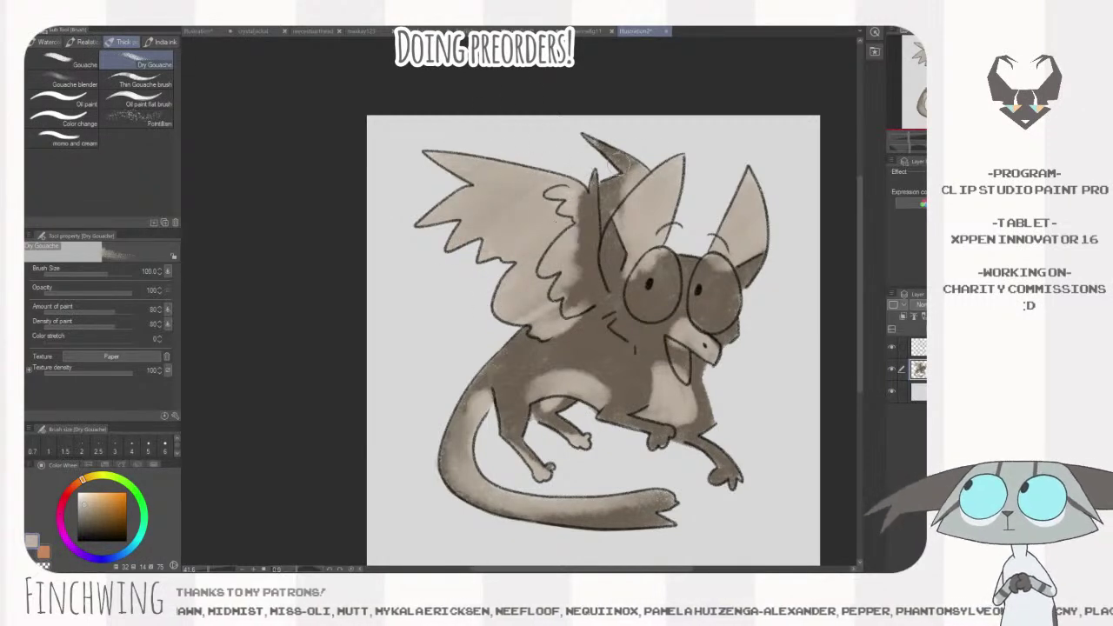
- Choose near-black using the reference image and paint the back of the near ear and the base of the far wing
left_click_drag(758, 323, 725, 310)
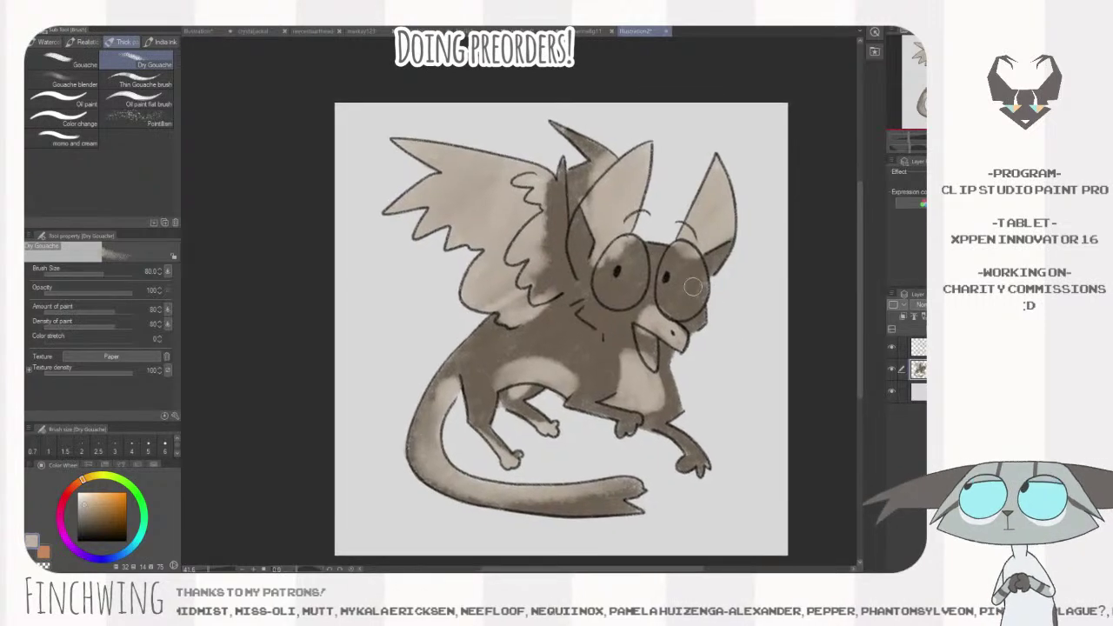
left_click(483, 31)
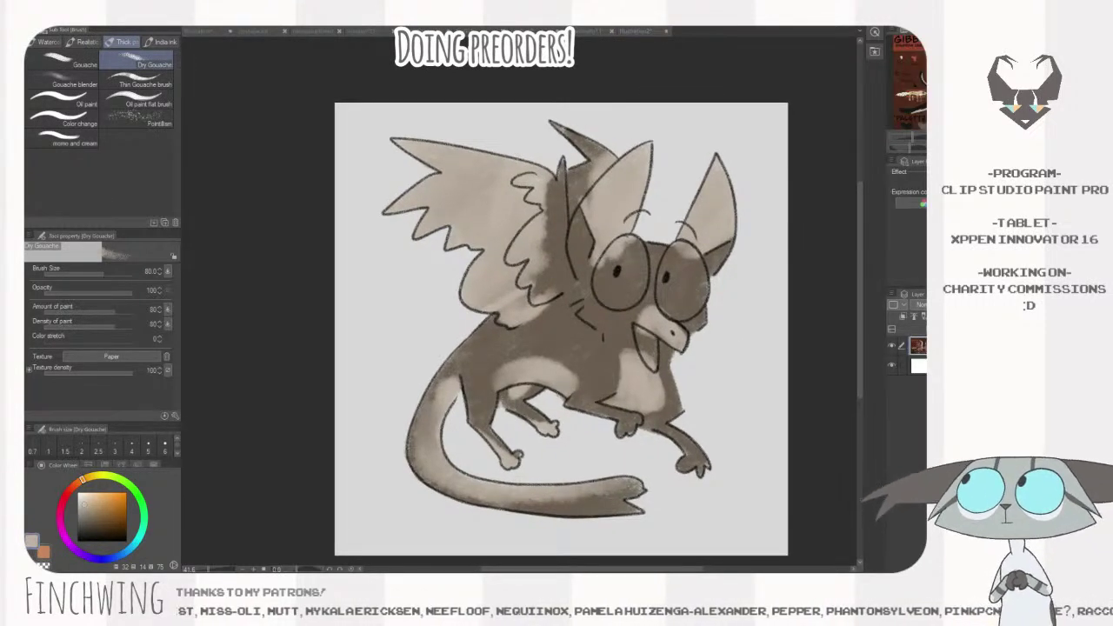
key("x")
mouse_move(682, 257)
left_mouse_down()
mouse_move(574, 364)
mouse_move(726, 236)
mouse_move(558, 322)
left_mouse_up()
key("ctrl+z")
left_click(81, 532)
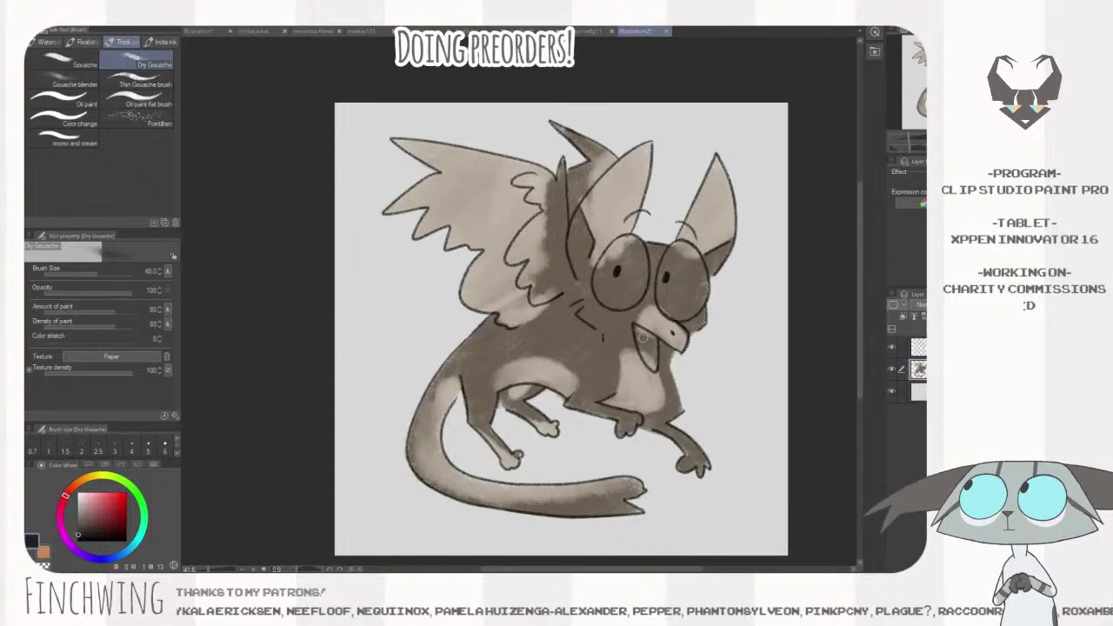
mouse_move(581, 230)
left_mouse_down()
mouse_move(581, 278)
mouse_move(584, 213)
mouse_move(572, 259)
left_mouse_up()
left_click_drag(576, 214, 566, 160)
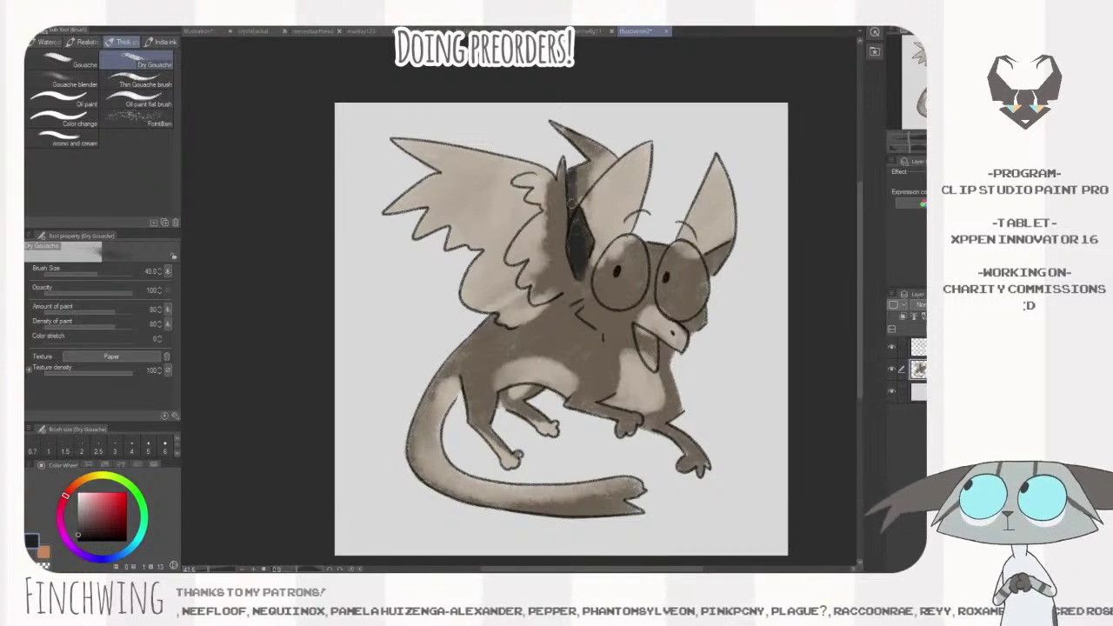
- Fill the shoulder feathers and the far wing with near-black, adjusting the brush size
mouse_move(572, 202)
left_mouse_down()
mouse_move(616, 140)
mouse_move(562, 119)
mouse_move(547, 124)
mouse_move(572, 210)
mouse_move(574, 176)
mouse_move(560, 181)
mouse_move(558, 202)
mouse_move(546, 174)
mouse_move(531, 175)
mouse_move(547, 178)
mouse_move(538, 196)
mouse_move(538, 183)
mouse_move(544, 208)
mouse_move(559, 213)
mouse_move(513, 254)
mouse_move(543, 252)
mouse_move(557, 293)
left_mouse_up()
key("bracketleft")
key("bracketleft")
key("bracketright")
key("bracketright")
key("bracketright")
mouse_move(534, 241)
left_mouse_down()
mouse_move(533, 270)
mouse_move(555, 215)
mouse_move(565, 275)
mouse_move(552, 276)
mouse_move(549, 186)
mouse_move(559, 294)
left_mouse_up()
key("bracketleft")
- Add near-black markings to the far ear's base, between the eyes, beside the snout and on the throat
mouse_move(718, 257)
left_mouse_down()
mouse_move(726, 248)
mouse_move(711, 271)
left_mouse_up()
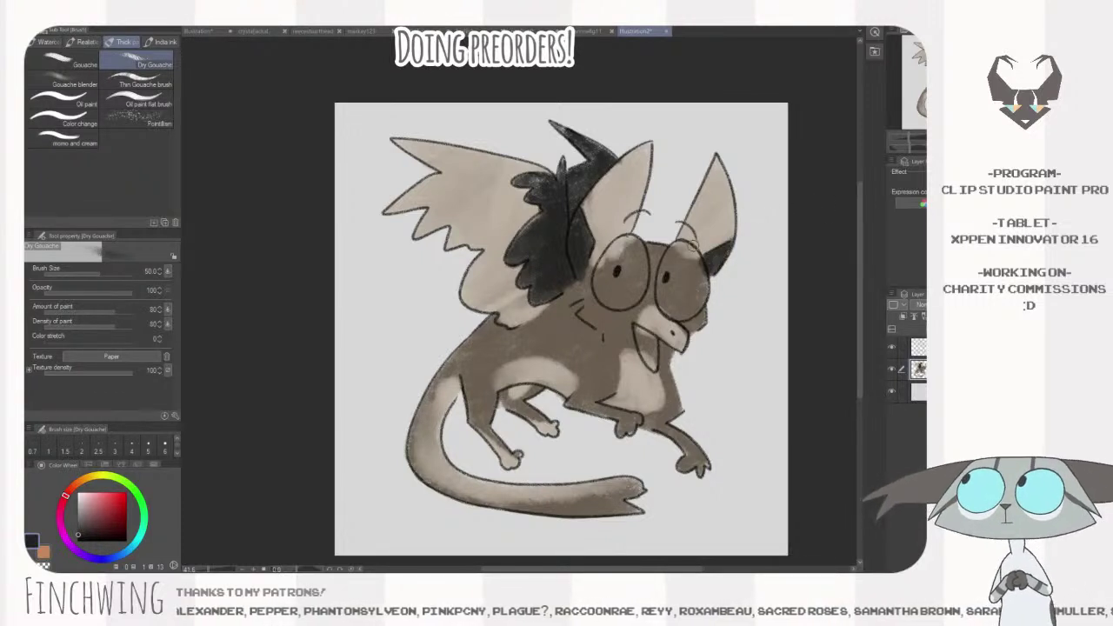
mouse_move(641, 264)
left_mouse_down()
mouse_move(715, 278)
mouse_move(695, 339)
left_mouse_up()
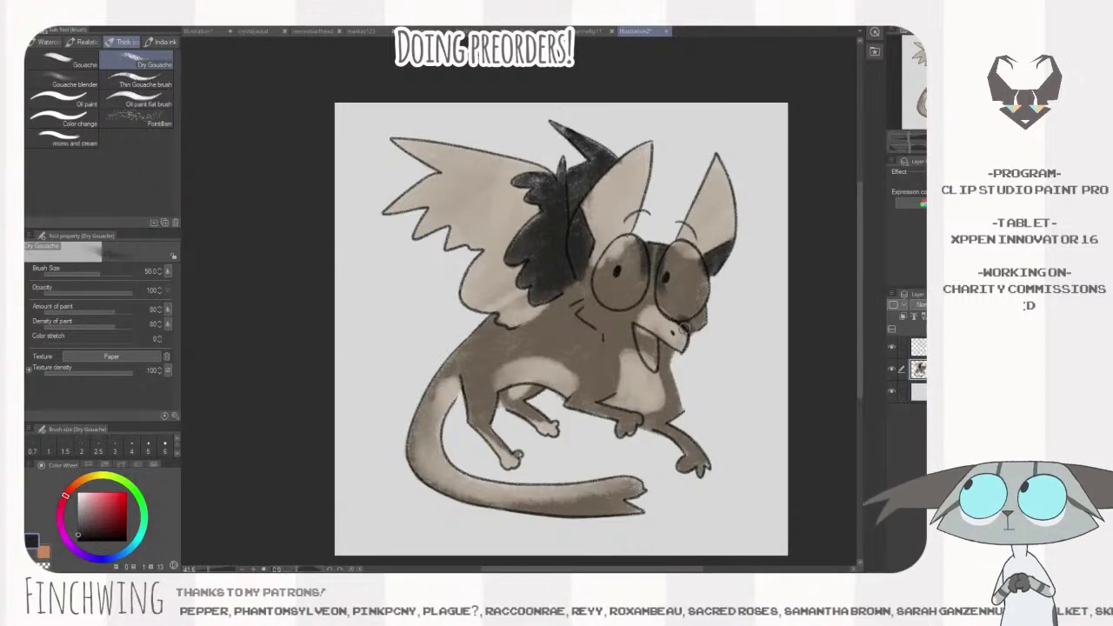
left_click_drag(639, 300, 630, 344)
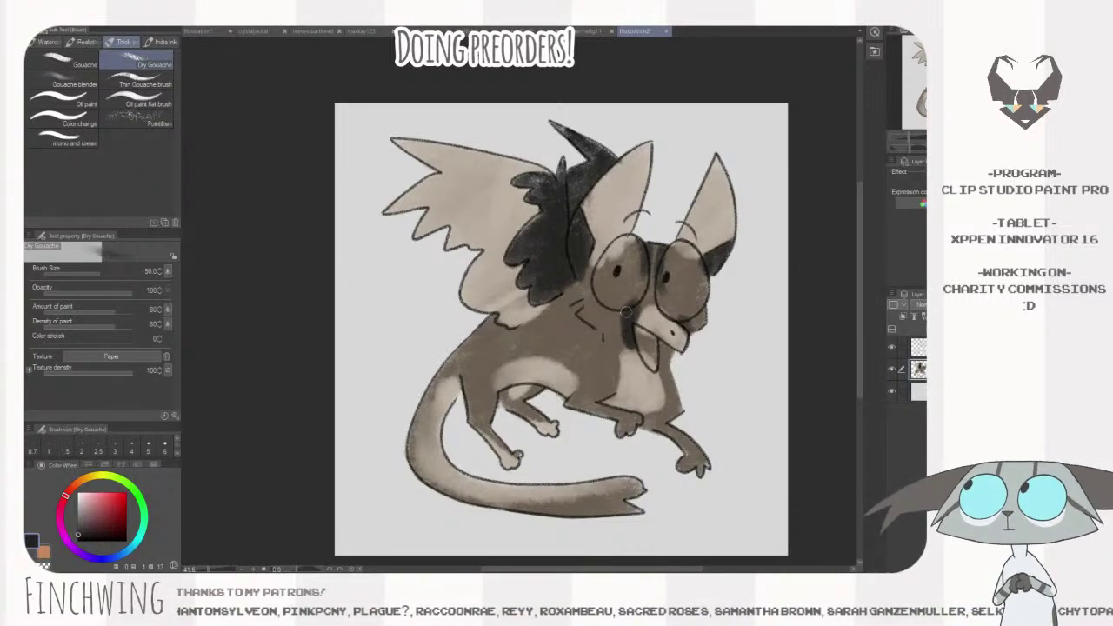
mouse_move(621, 325)
left_mouse_down()
mouse_move(613, 358)
mouse_move(627, 309)
left_mouse_up()
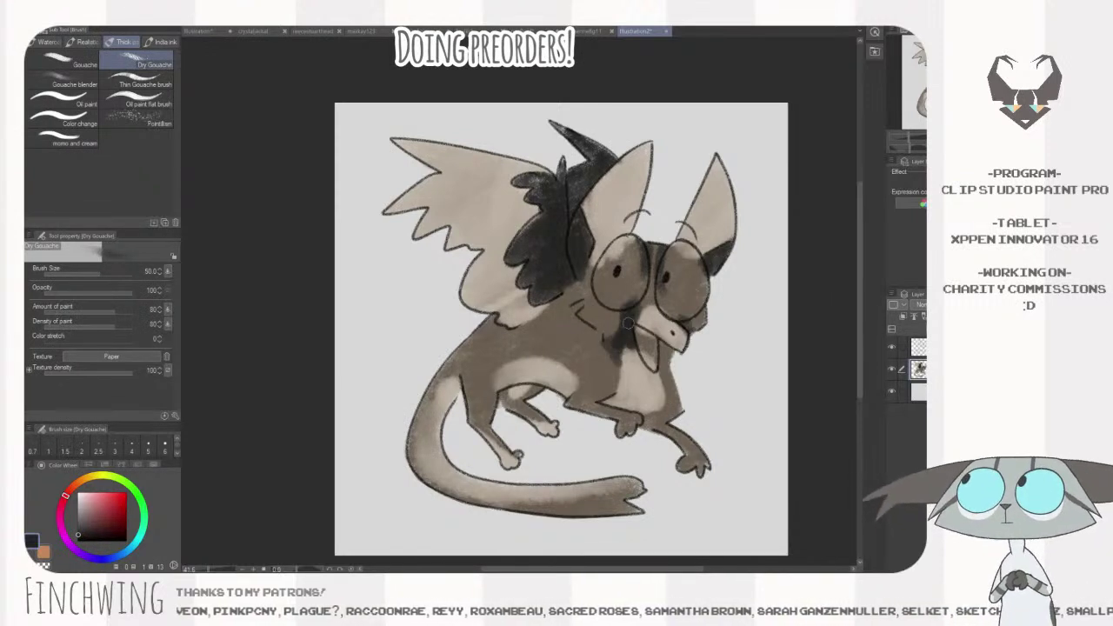
- Paint both front legs and paws near-black and enlarge the brush
mouse_move(624, 427)
left_mouse_down()
mouse_move(629, 417)
mouse_move(600, 414)
mouse_move(671, 440)
mouse_move(687, 471)
mouse_move(698, 446)
left_mouse_up()
key("bracketright")
key("bracketright")
key("bracketright")
- Check the reference image and paint a near-black oval spot on the flank above the hind leg
left_click(424, 32)
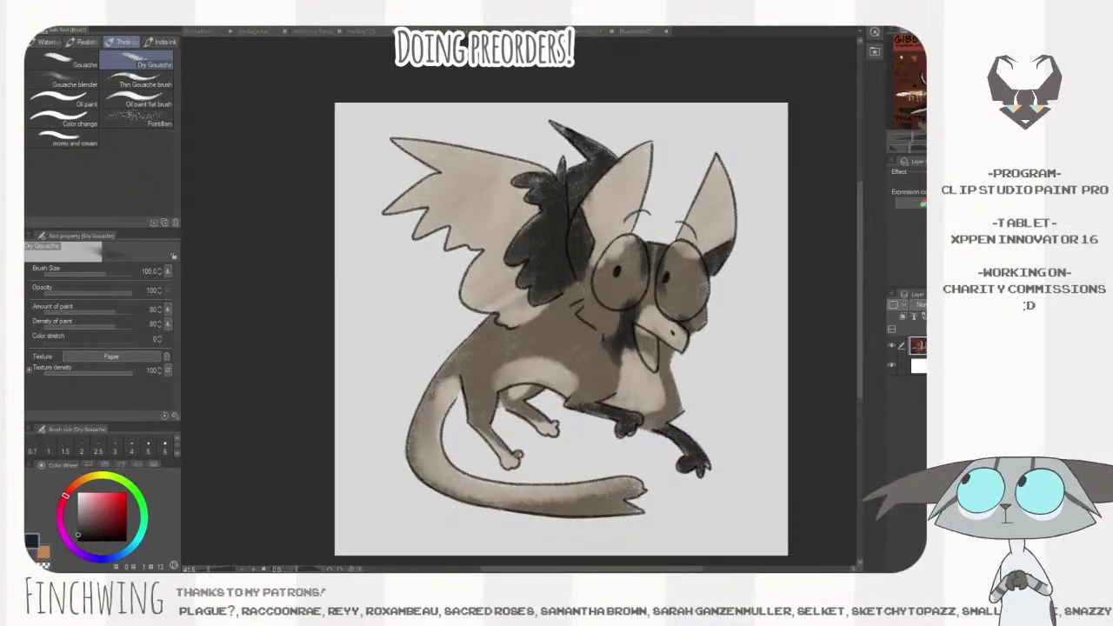
left_click_drag(542, 357, 572, 364)
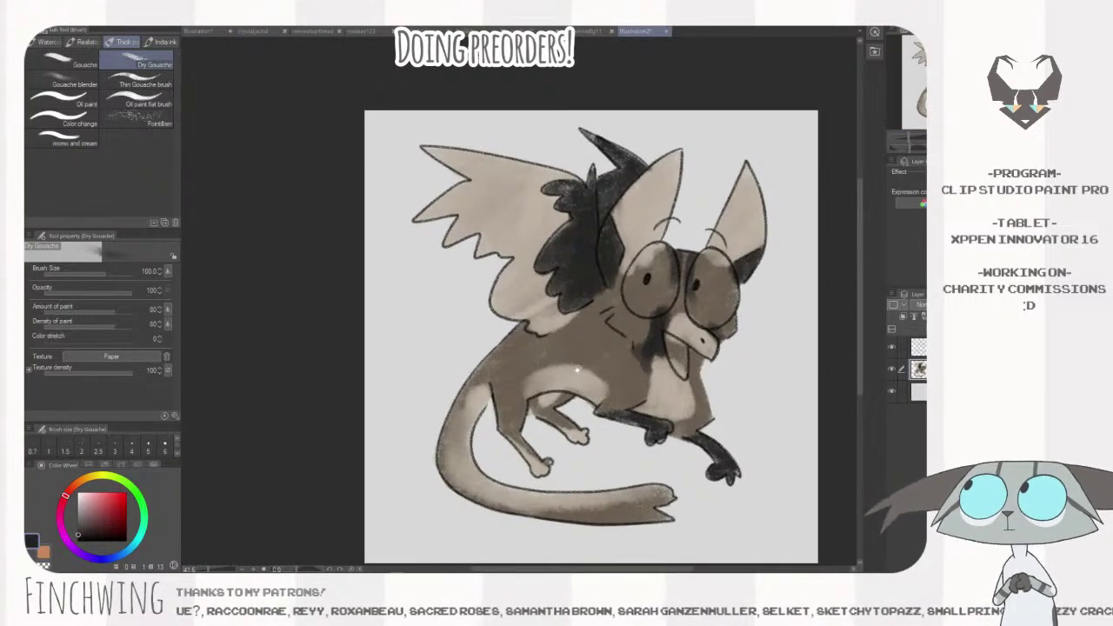
key("ctrl+Tab")
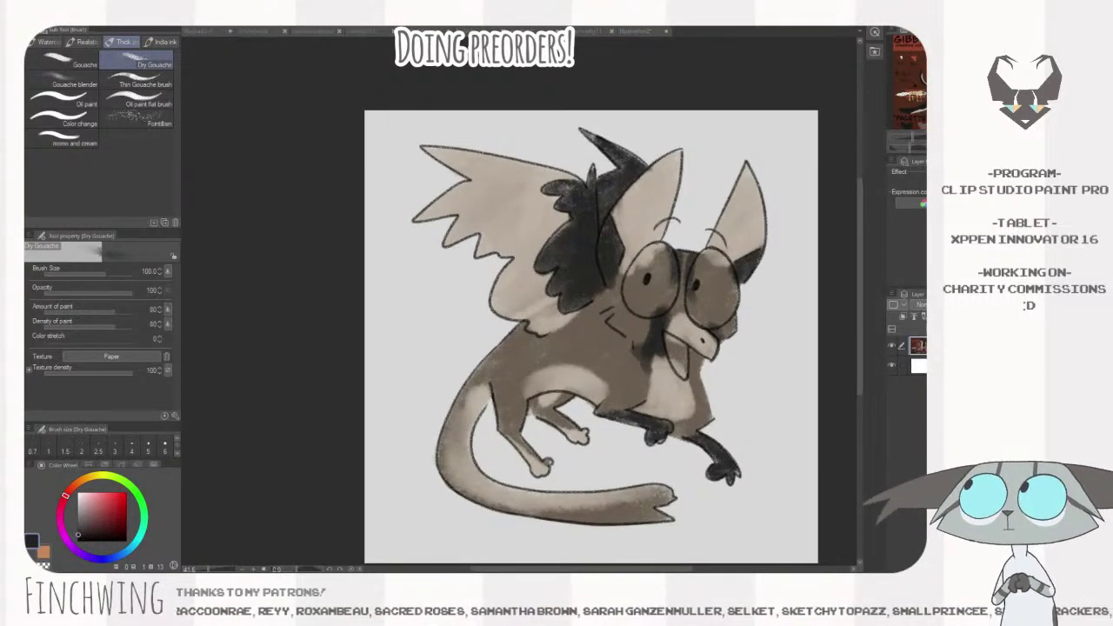
key("ctrl+Tab")
left_click_drag(549, 383, 546, 384)
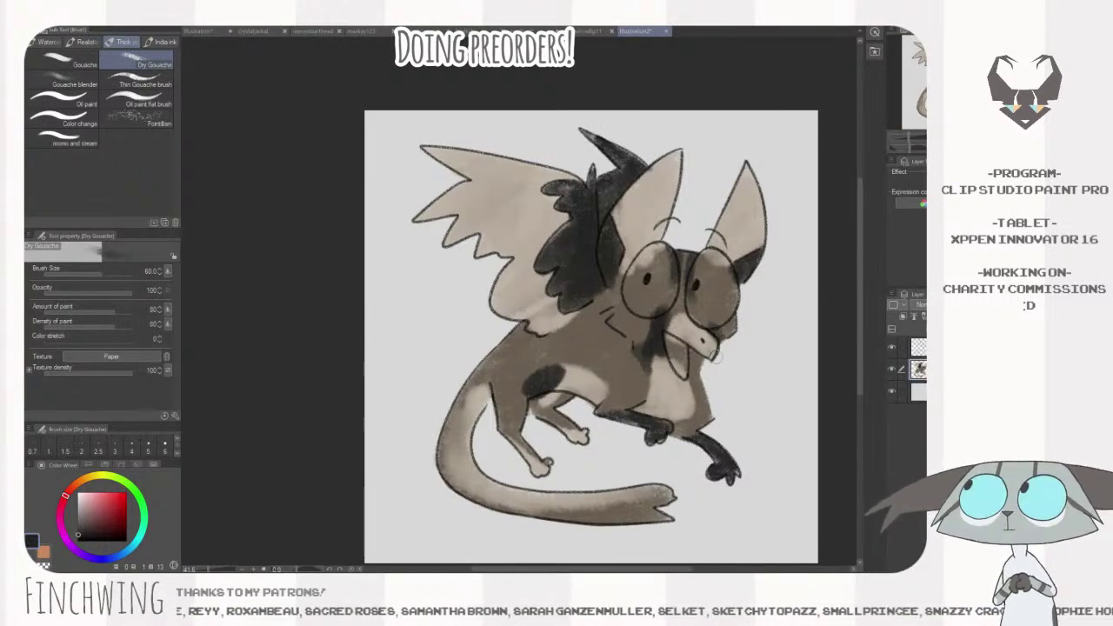
left_click_drag(456, 314, 495, 313)
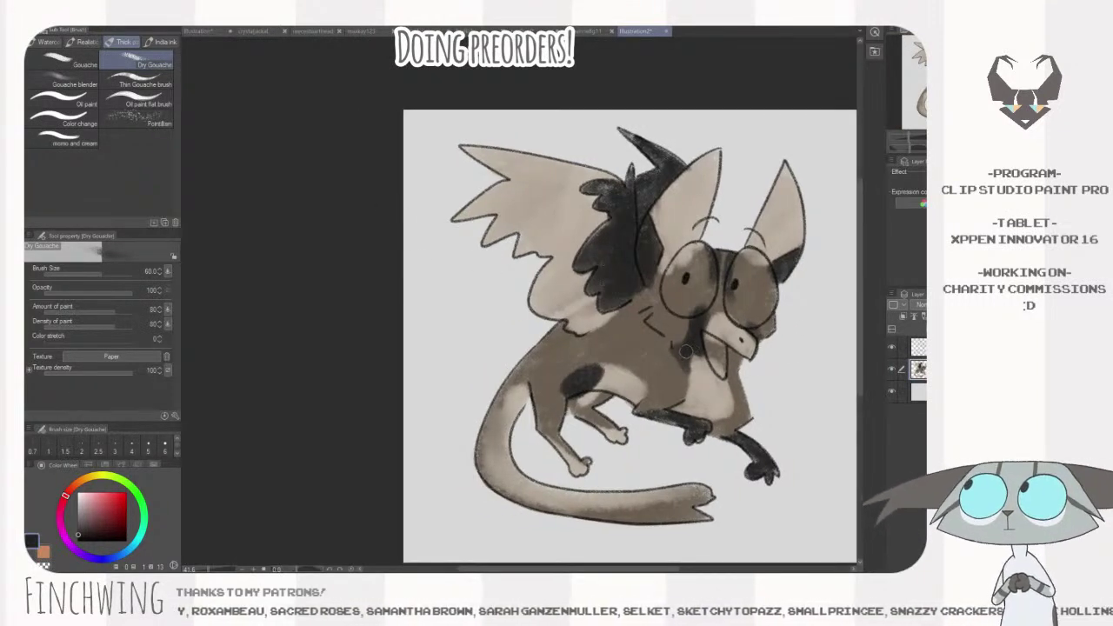
- Undo the last stroke and rework the near-black flank spot into a curved marking above the hind leg, checking the reference
key("ctrl+z")
left_click_drag(592, 379, 563, 399)
left_click_drag(783, 359, 779, 352)
left_click(323, 141)
left_click(581, 413)
- Enlarge the brush to 150 and paint the tail near-black along its outer edge and across the whole tip
mouse_move(490, 408)
left_mouse_down()
mouse_move(514, 372)
mouse_move(492, 396)
mouse_move(507, 402)
mouse_move(497, 487)
mouse_move(643, 492)
mouse_move(597, 520)
mouse_move(696, 509)
mouse_move(482, 499)
mouse_move(694, 504)
left_mouse_up()
key("]")
key("]")
key("]")
key("bracketright")
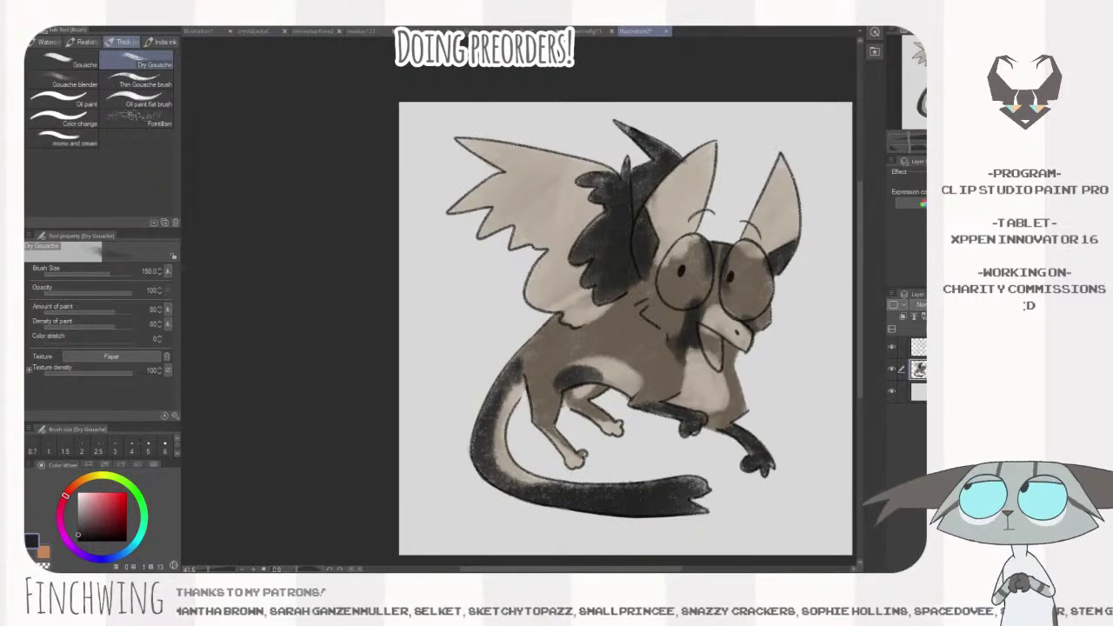
- Sample pale pink from the reference, reduce the brush to 25 and paint a diagonal pink stripe across the chest
left_click(26, 265)
key("ctrl+space")
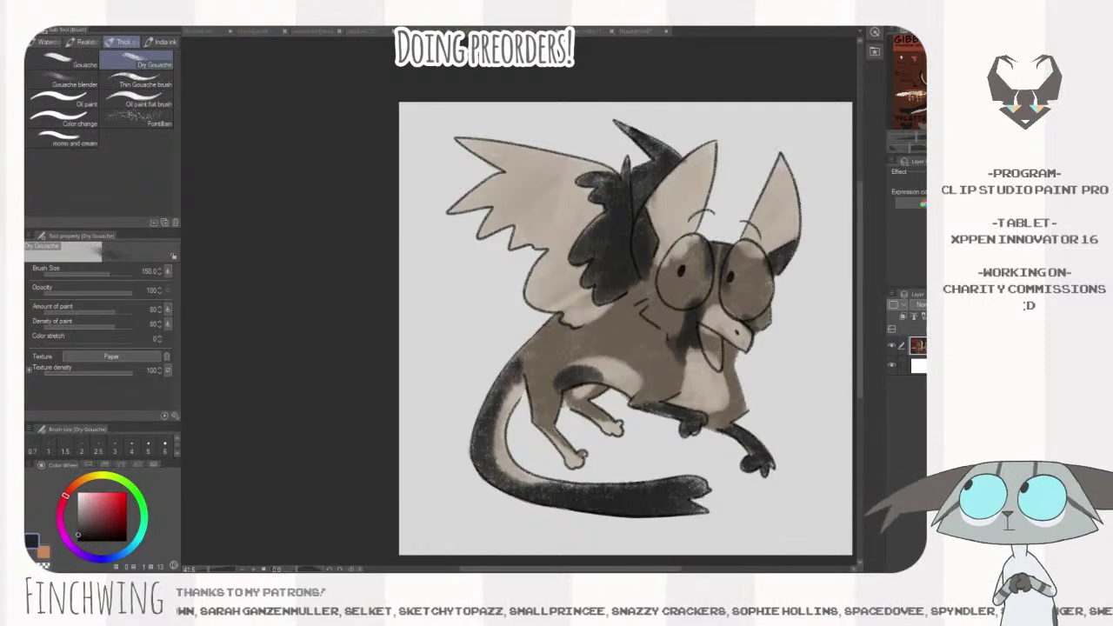
left_click(26, 265, "alt")
key("[")
key("[")
key("[")
key("[")
key("[")
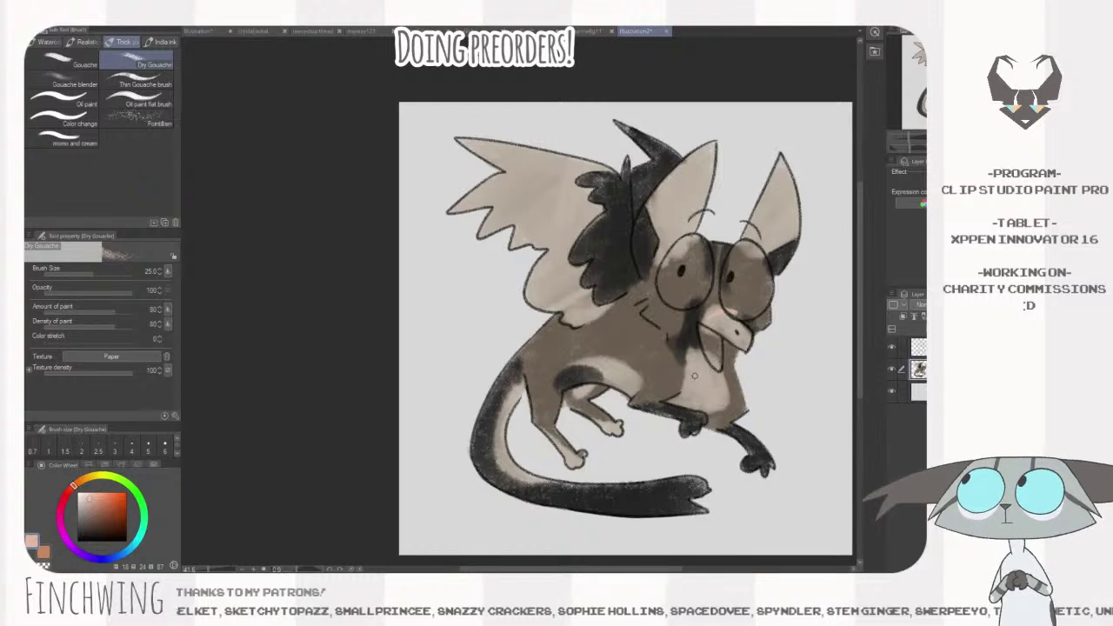
left_click_drag(701, 380, 721, 402)
left_click(313, 169)
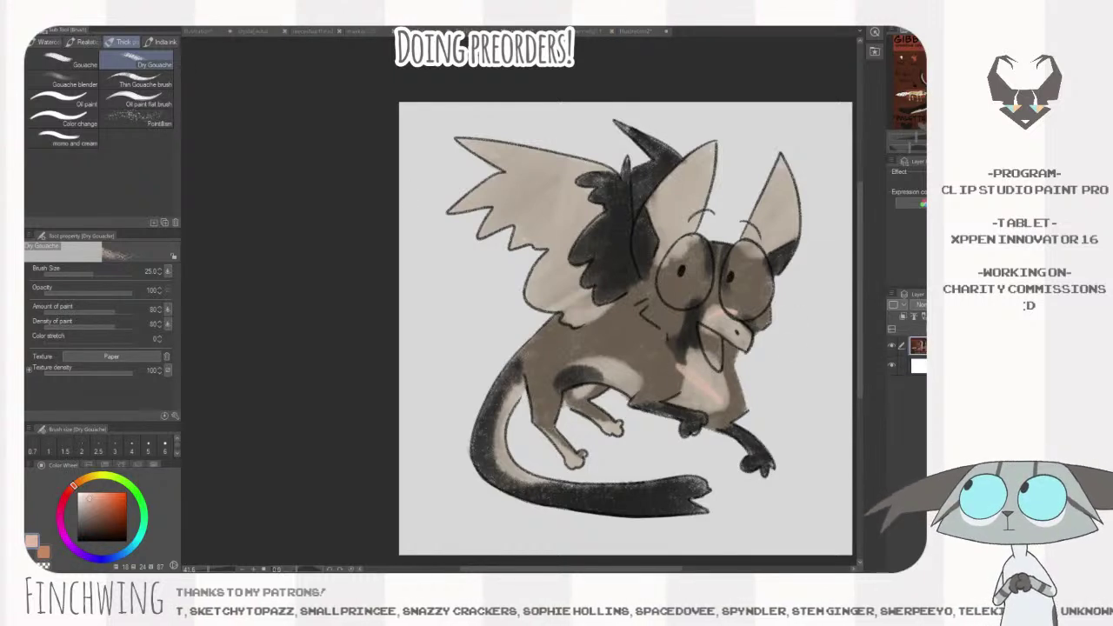
- Undo the trial pink stroke on the hip and paint a small pale pink patch at the rear of the black flank marking
left_click(707, 310)
left_click(335, 177)
left_click(606, 366)
left_click_drag(567, 379, 573, 381)
key("ctrl+z")
key("bracketleft")
key("bracketleft")
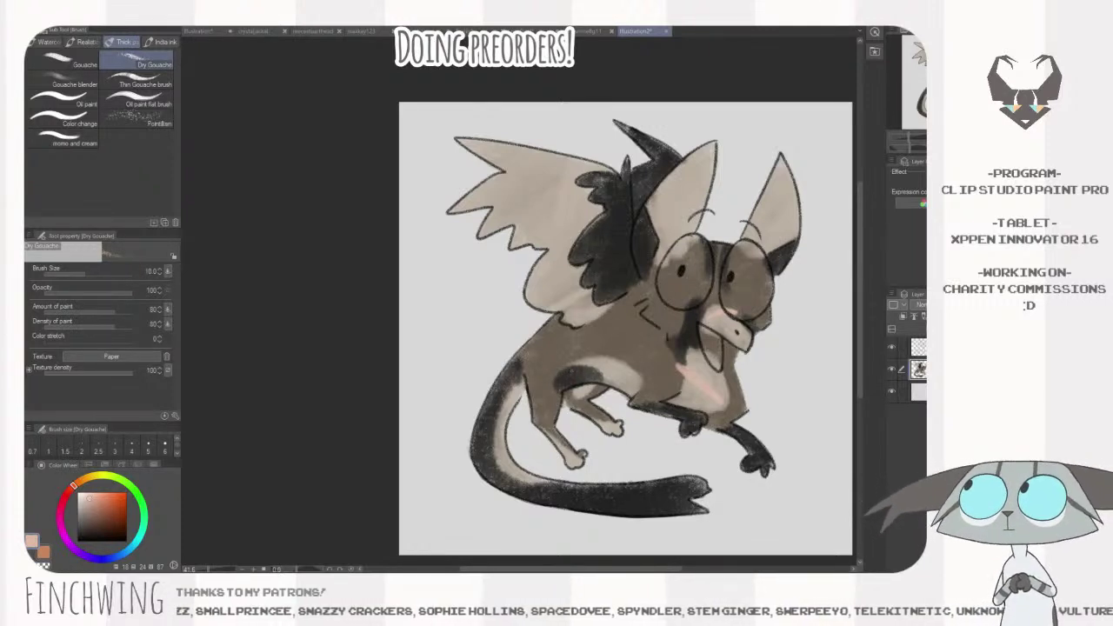
mouse_move(574, 373)
left_mouse_down()
mouse_move(563, 381)
mouse_move(592, 369)
left_mouse_up()
left_click_drag(692, 286, 633, 302)
- Check the reference, sample near-black from the throat, enlarge the brush to 60 and darken the fur around the lower edges of both eyes
left_click(532, 32)
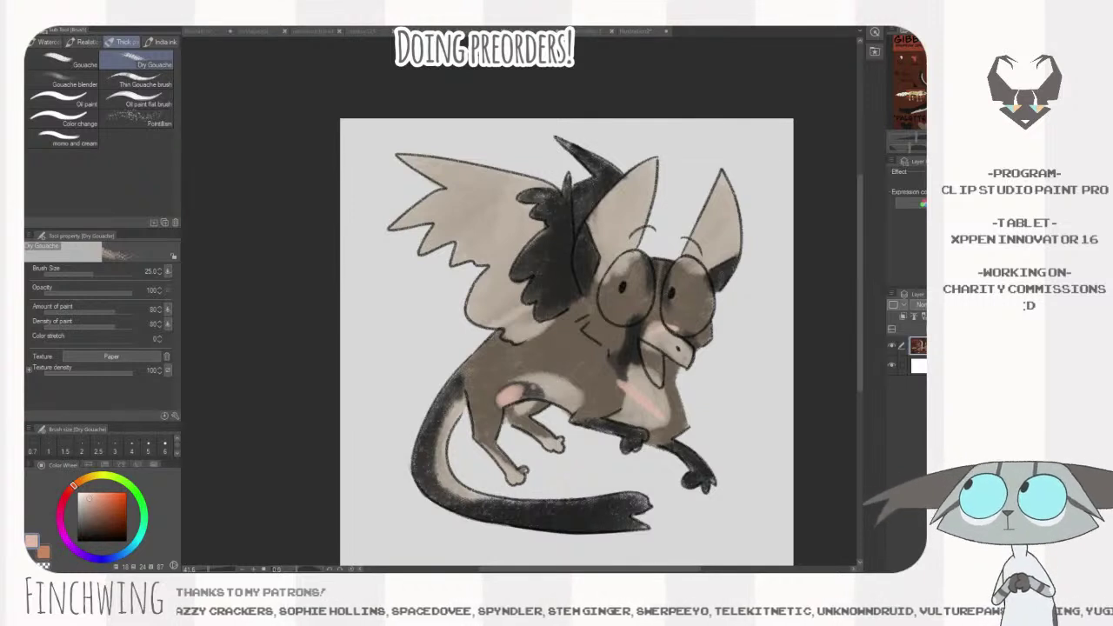
left_click(609, 300)
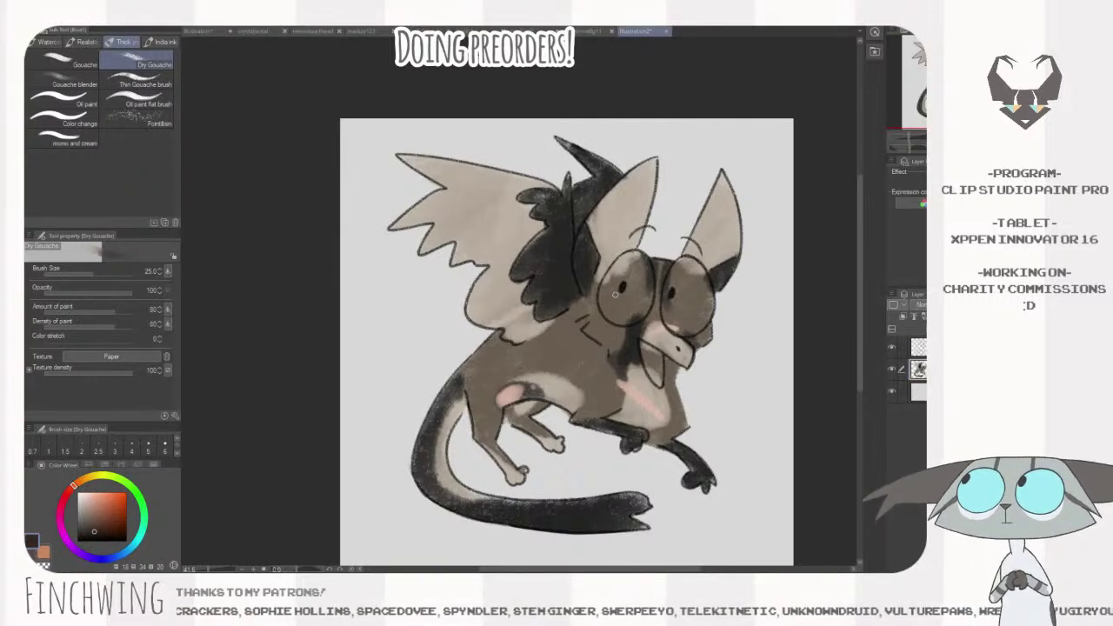
left_click(634, 346, "alt")
key("bracketright")
key("bracketright")
key("bracketright")
key("bracketright")
mouse_move(626, 326)
left_mouse_down()
mouse_move(601, 287)
mouse_move(609, 329)
mouse_move(598, 305)
mouse_move(621, 328)
mouse_move(706, 324)
left_mouse_up()
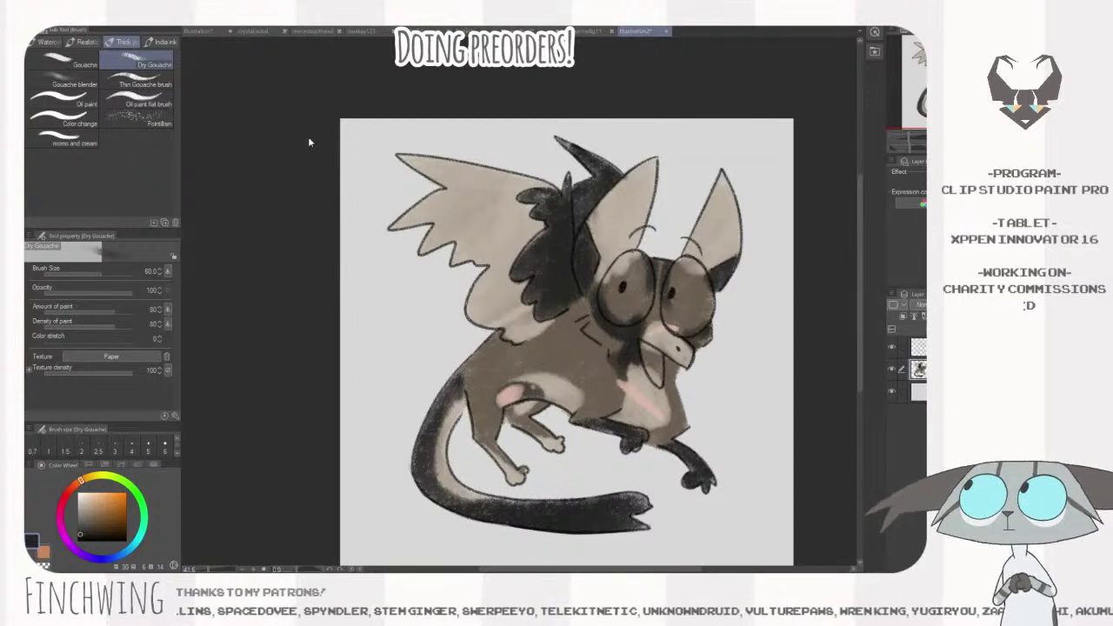
- Paint brown accents sampled from the reference onto the cheek fur beside the nearer eye with Dry Gouache at size 40
left_click(409, 31)
left_click(615, 289)
key("bracketleft")
key("bracketleft")
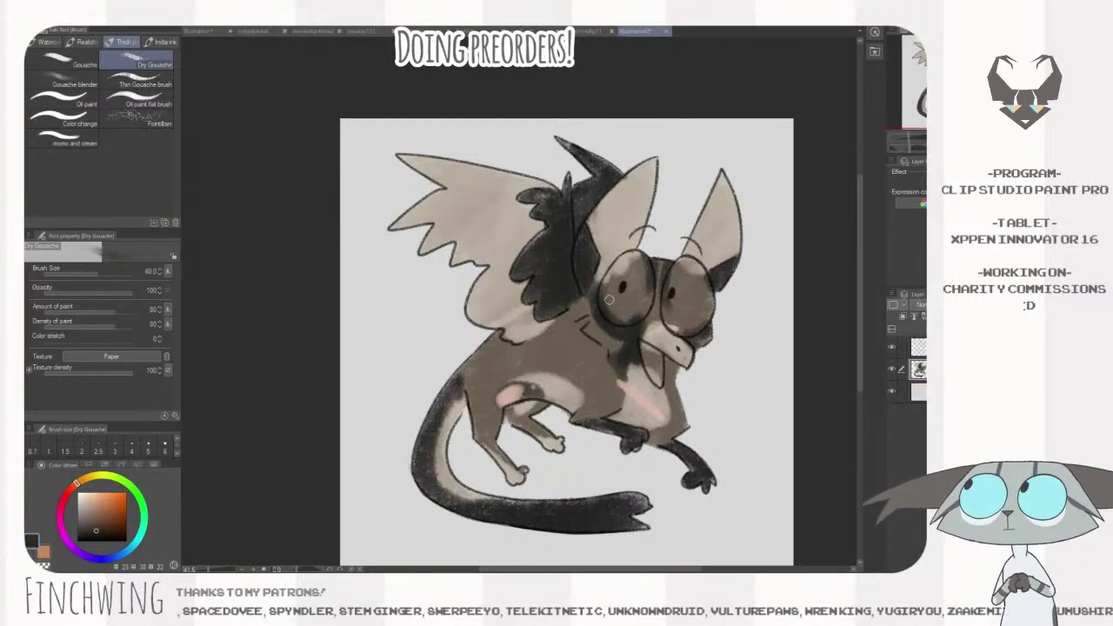
left_click_drag(595, 319, 586, 330)
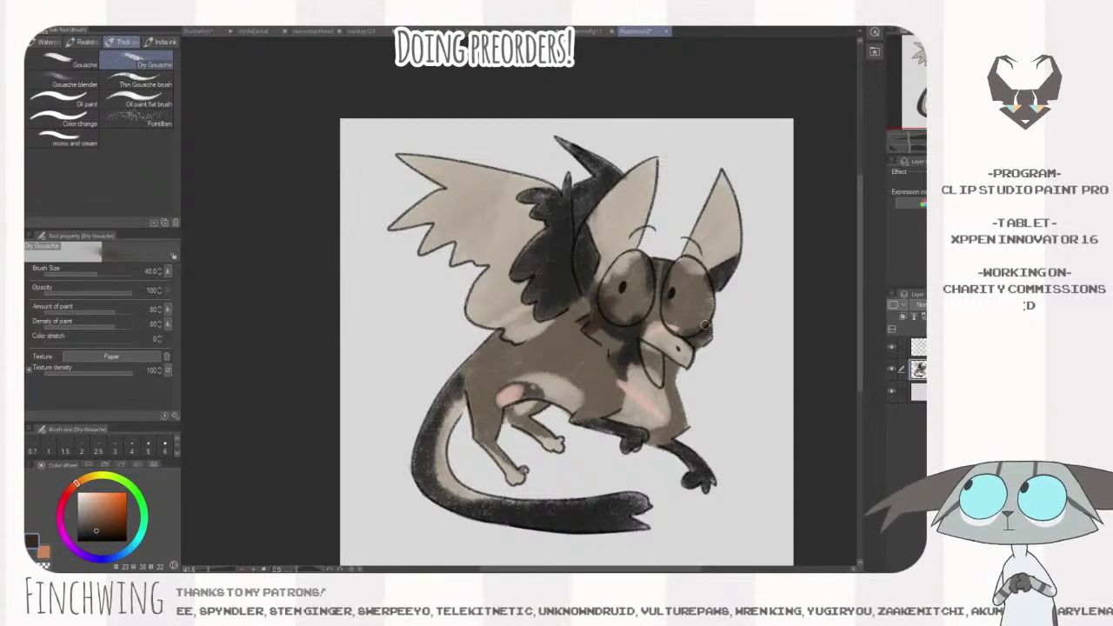
key("ctrl+Tab")
left_click(909, 83, "alt")
left_click(600, 313)
left_click_drag(585, 330, 606, 309)
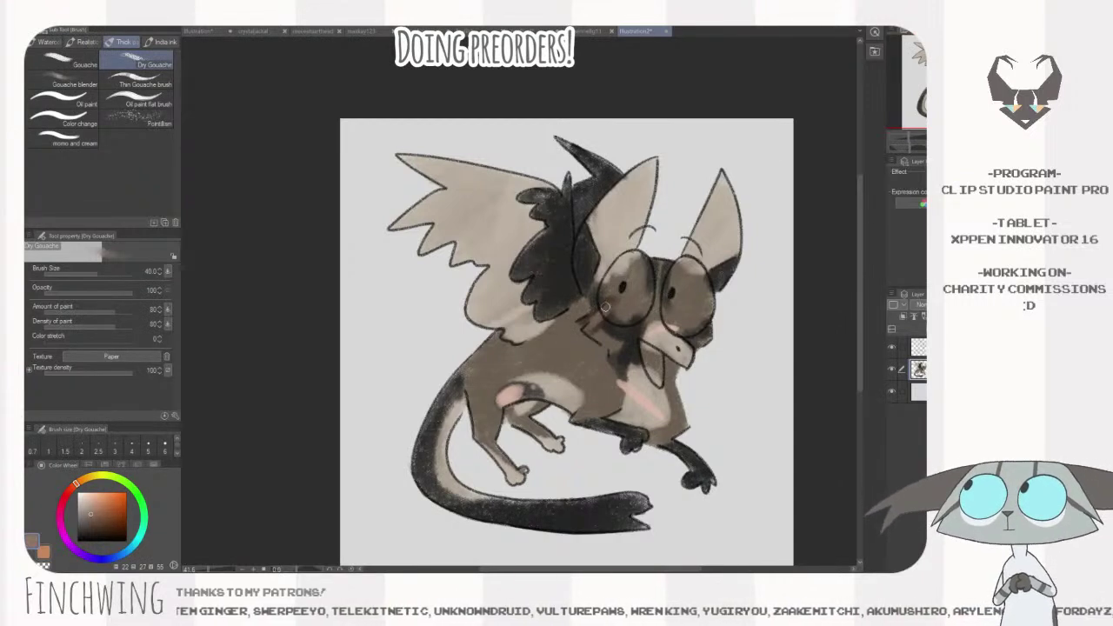
- Mix a pale lavender from a grey sampled off the reference and fill the creature's nearer eye with it
left_click(313, 125)
left_click(313, 125, "alt")
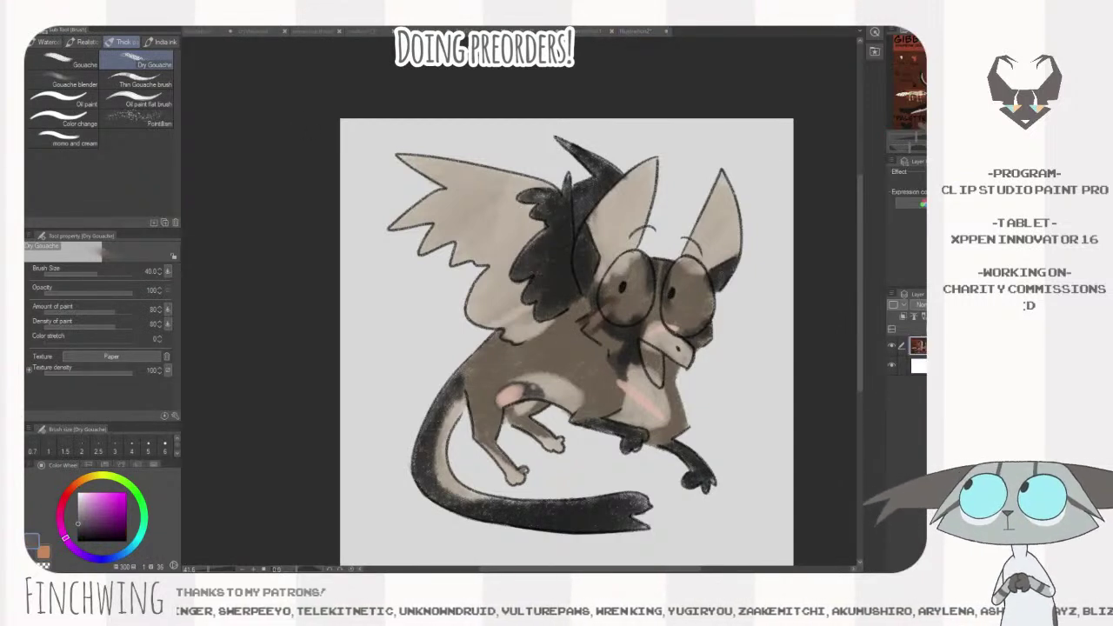
left_click(93, 557)
key("ctrl+shift+Tab")
left_click_drag(616, 300, 636, 272)
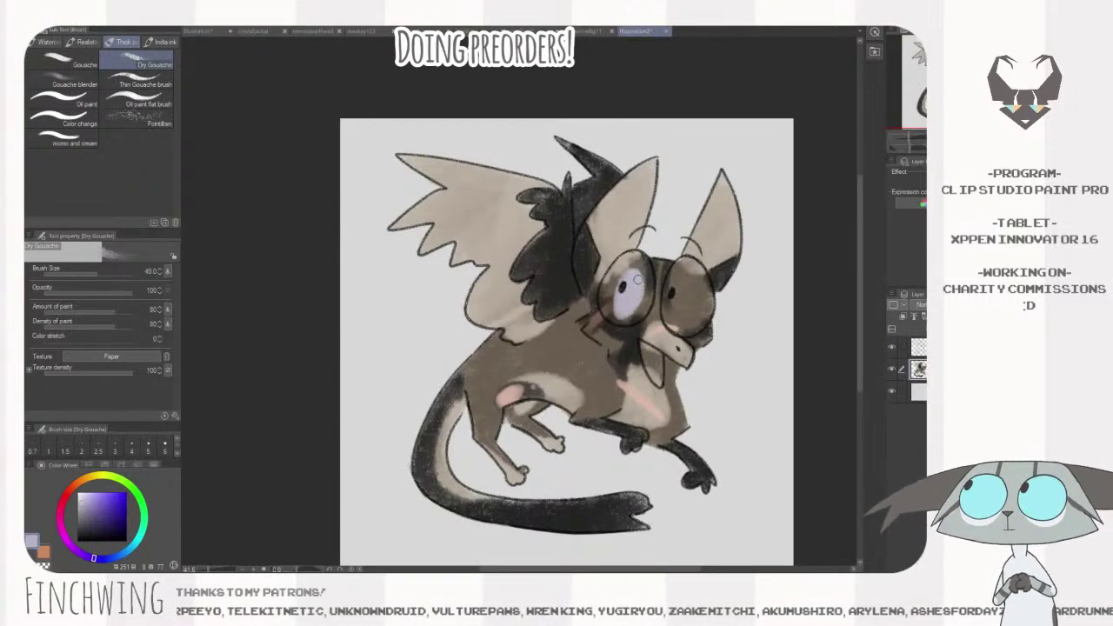
key("bracketleft")
mouse_move(627, 271)
left_mouse_down()
mouse_move(610, 312)
mouse_move(641, 312)
mouse_move(646, 271)
mouse_move(614, 306)
mouse_move(623, 271)
mouse_move(628, 285)
mouse_move(618, 272)
mouse_move(608, 286)
mouse_move(617, 313)
mouse_move(633, 314)
mouse_move(641, 277)
mouse_move(631, 272)
mouse_move(620, 301)
mouse_move(620, 263)
mouse_move(639, 293)
mouse_move(635, 258)
mouse_move(607, 290)
mouse_move(618, 320)
mouse_move(643, 309)
mouse_move(632, 293)
mouse_move(627, 313)
mouse_move(641, 314)
mouse_move(647, 277)
left_mouse_up()
- Fill the creature's second eye with the same pale lavender, bringing the brush to size 50
key("bracketright")
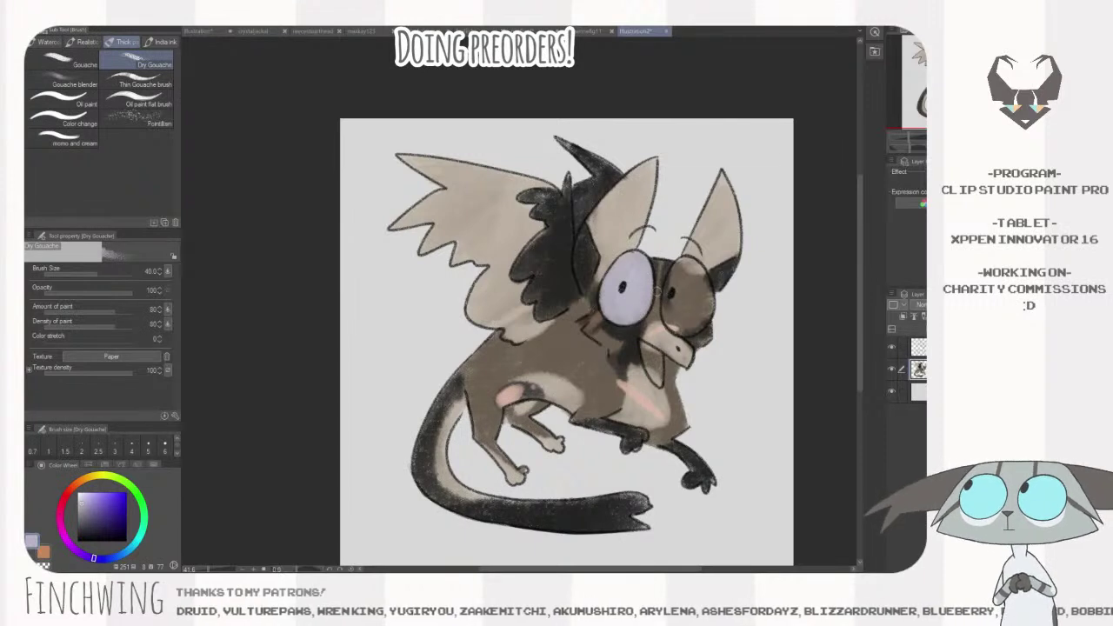
key("bracketright")
key("bracketright")
mouse_move(670, 295)
left_mouse_down()
mouse_move(699, 318)
mouse_move(672, 290)
mouse_move(696, 327)
mouse_move(717, 310)
mouse_move(715, 251)
mouse_move(701, 299)
mouse_move(684, 300)
mouse_move(690, 325)
mouse_move(706, 319)
mouse_move(716, 295)
mouse_move(682, 293)
mouse_move(680, 311)
mouse_move(700, 281)
mouse_move(697, 293)
mouse_move(713, 302)
mouse_move(696, 266)
left_mouse_up()
key("bracketleft")
key("ctrl+z")
key("ctrl+z")
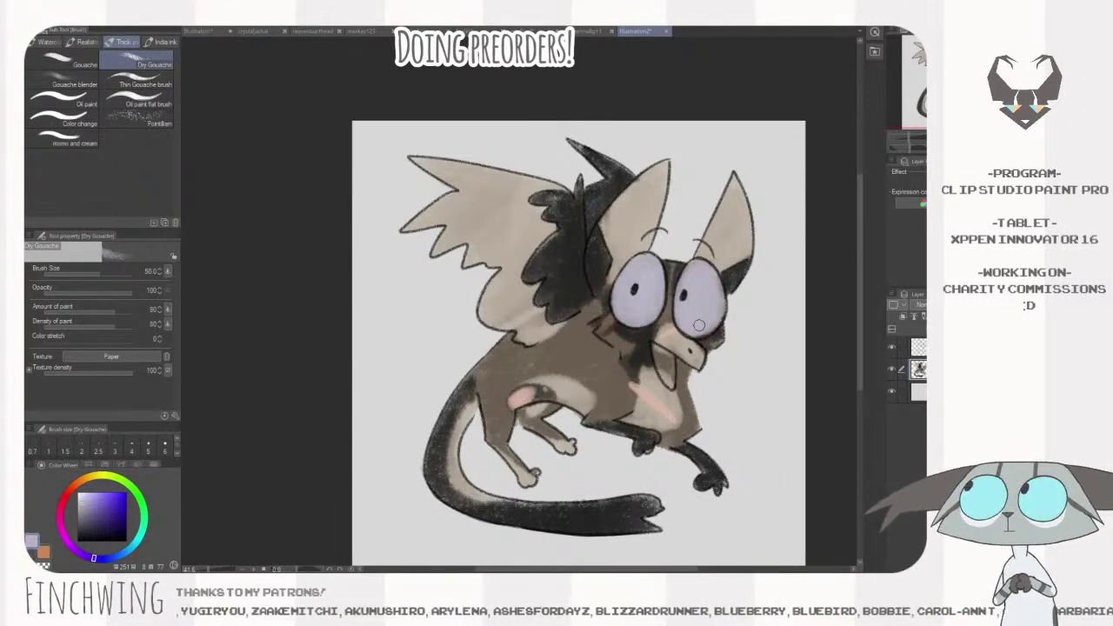
- Colour the creature's tongue with the pink sampled from its belly patch and reduce the brush size to 30
left_click_drag(740, 317, 671, 294)
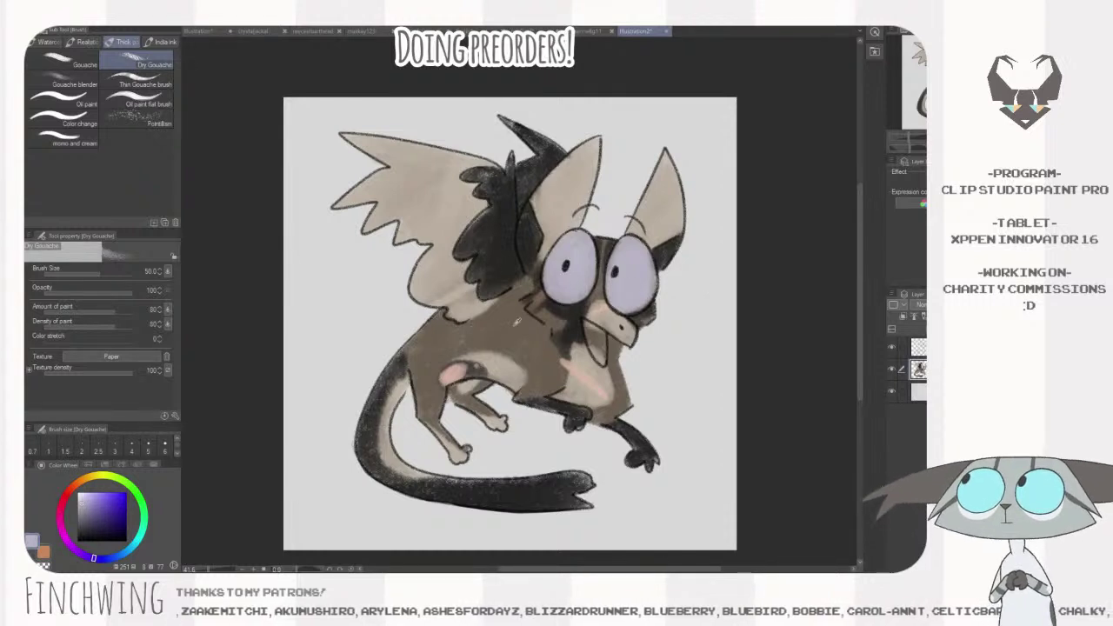
left_click(465, 372, "alt")
mouse_move(596, 343)
left_mouse_down()
mouse_move(602, 328)
mouse_move(598, 359)
mouse_move(590, 339)
left_mouse_up()
key("bracketleft")
key("bracketleft")
- Examine the coloured creature against the reference, zoomed out and with the paper layer briefly hidden
left_click(426, 31)
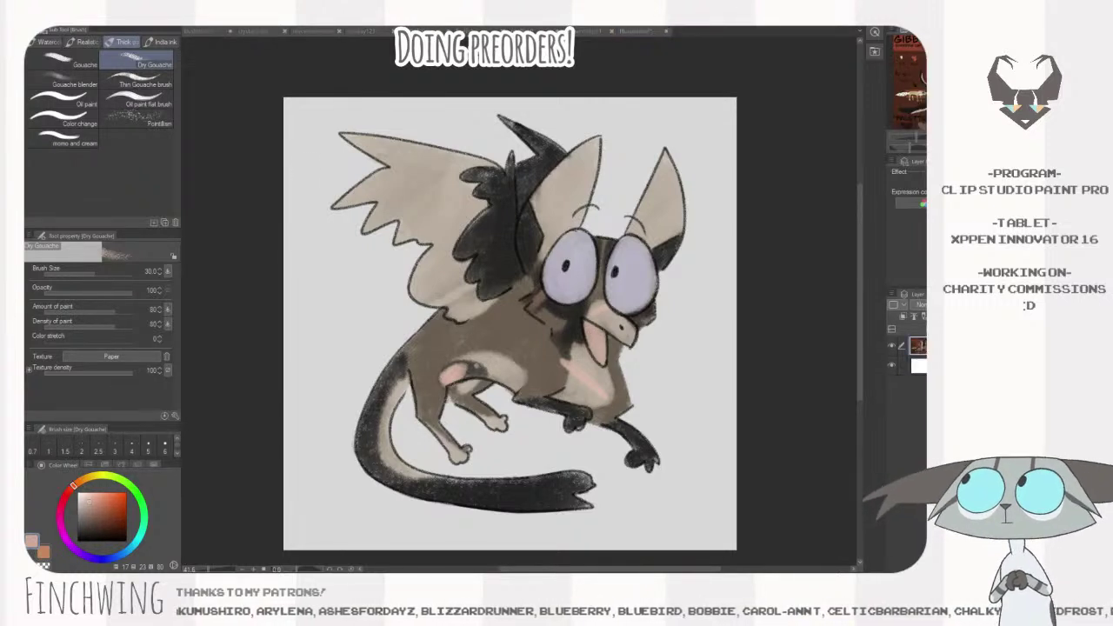
key("ctrl+space")
key("ctrl+space")
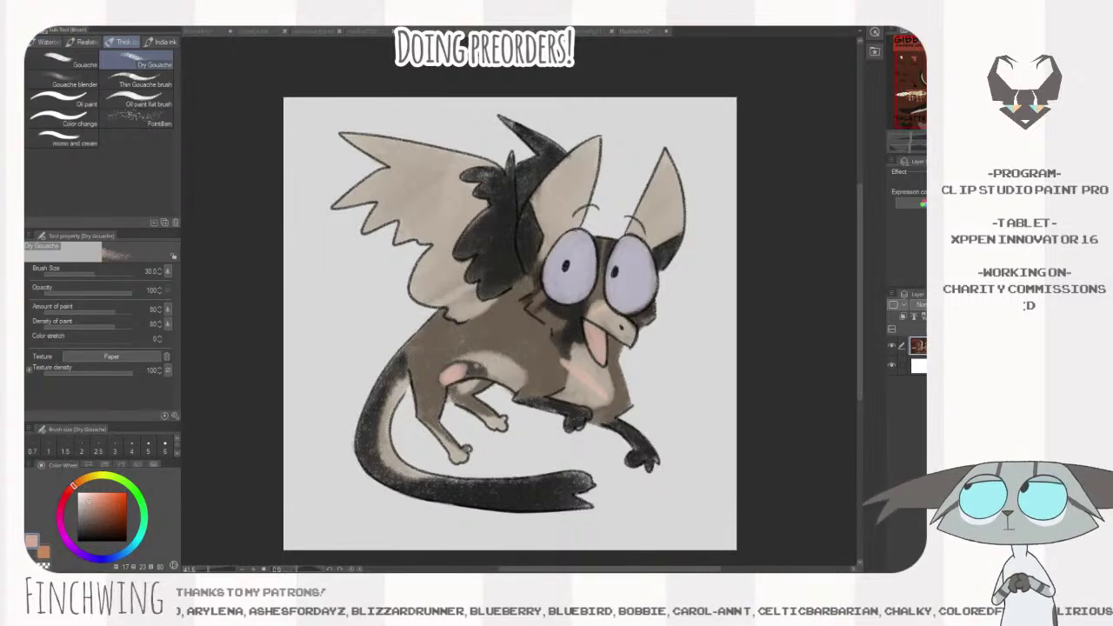
left_click(692, 441)
key("space")
mouse_move(601, 445)
left_mouse_down()
mouse_move(657, 448)
mouse_move(622, 438)
left_mouse_up()
key("ctrl+space")
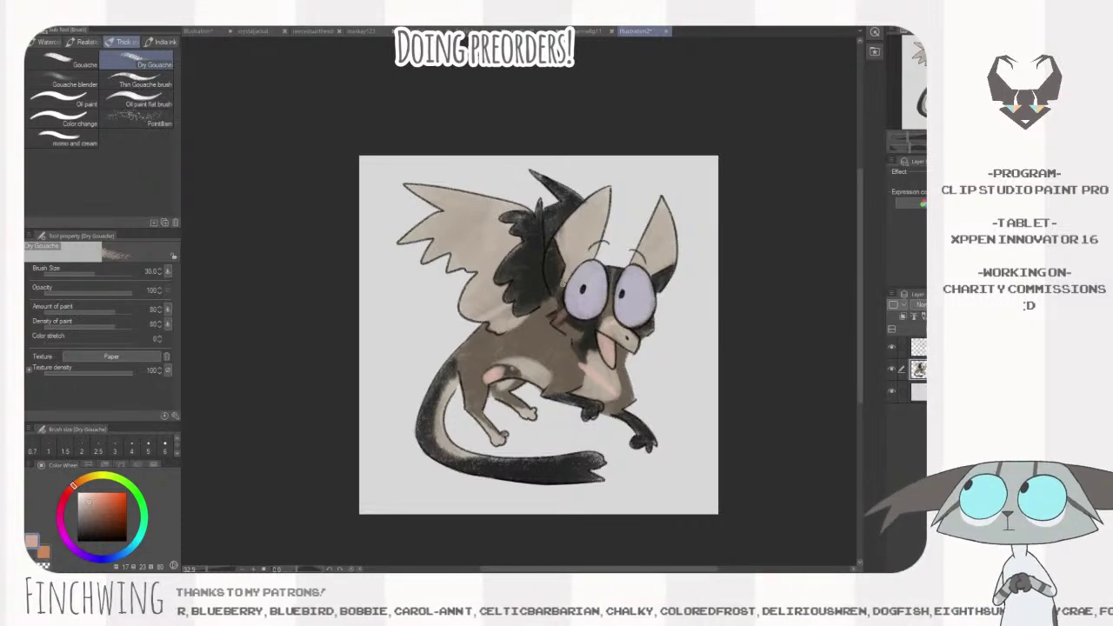
left_click(891, 392)
left_click(891, 392)
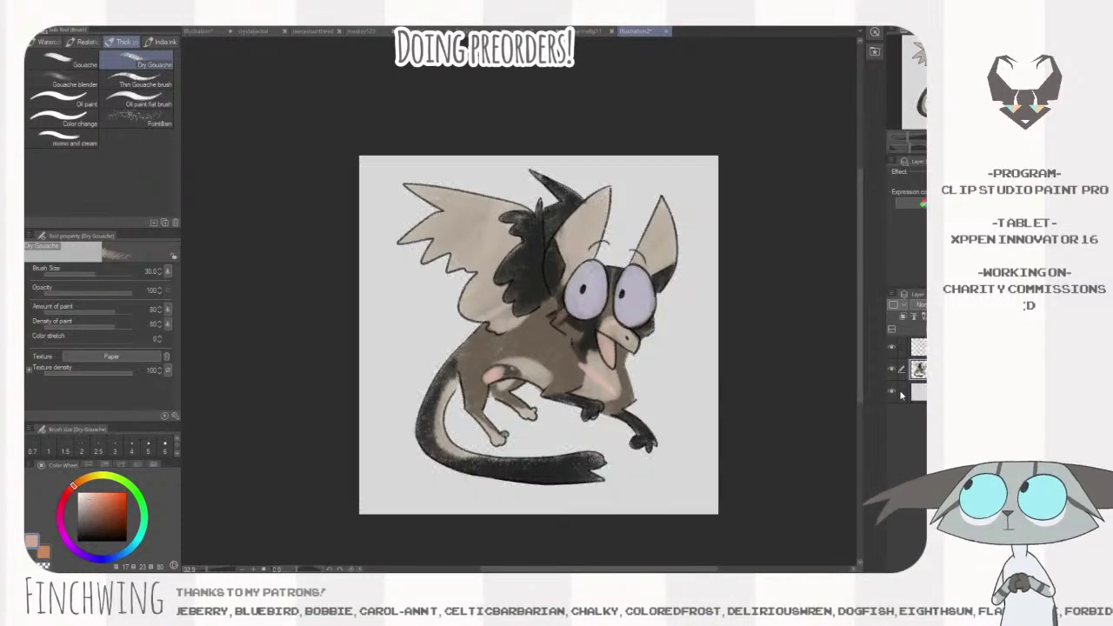
- Select the layer above the colour layer and set the drawing colour to near-black
left_click(911, 346)
left_click(116, 529)
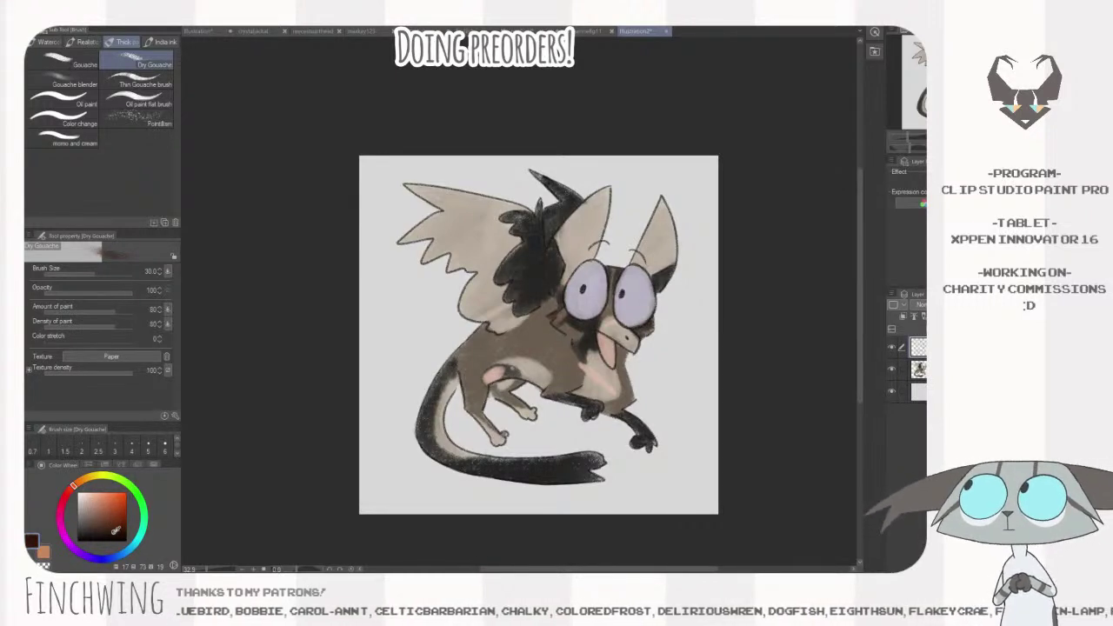
left_click(89, 536)
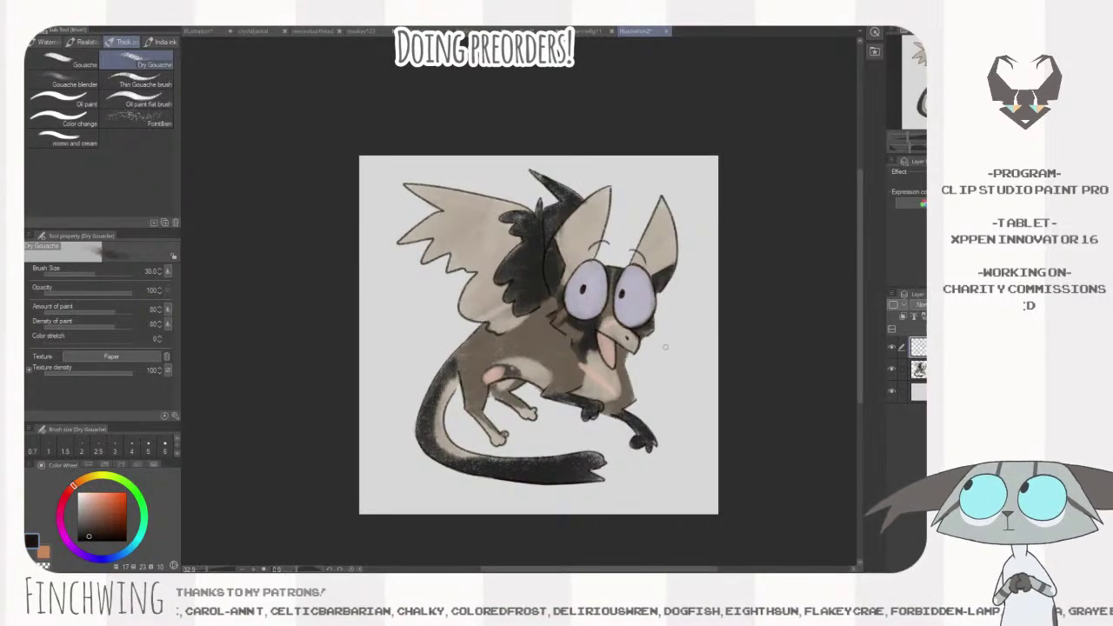
key("ctrl+t")
key("Escape")
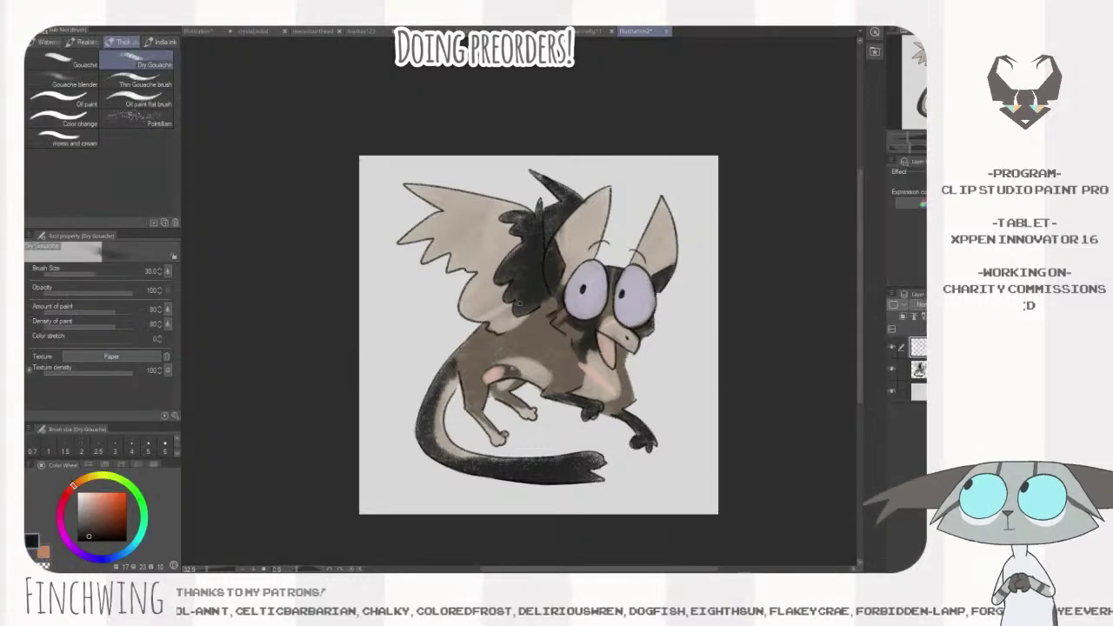
- Crop the canvas closer around the creature on all sides except the upper edge and hide the paper layer
key("ctrl+minus")
key("ctrl+alt+c")
left_click_drag(411, 324, 422, 324)
left_click_drag(533, 448, 538, 440)
left_click_drag(656, 323, 642, 322)
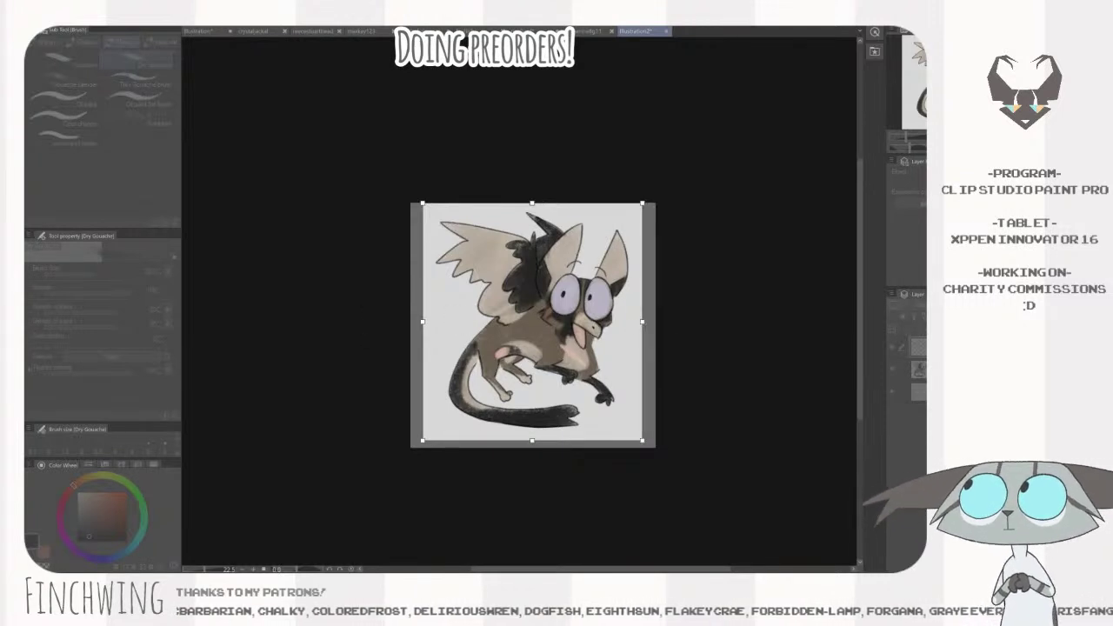
key("Return")
left_click(891, 393)
left_click(890, 393)
left_click(891, 393)
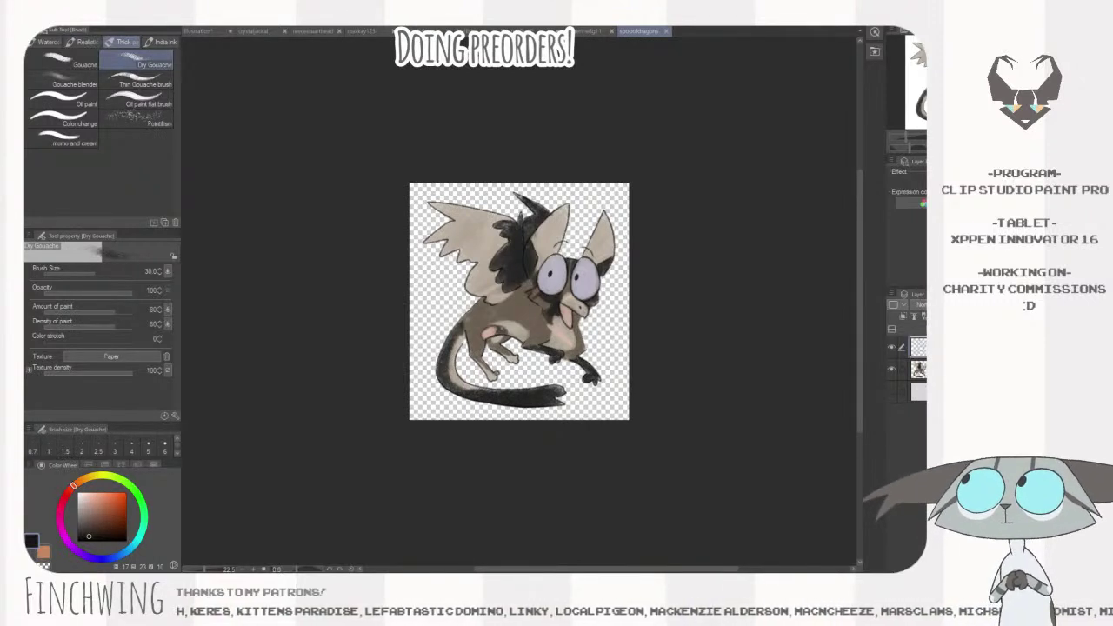
- Bring the rainbow-winged dragon sheet into the separate reference window and close its extra canvas
left_click(35, 37)
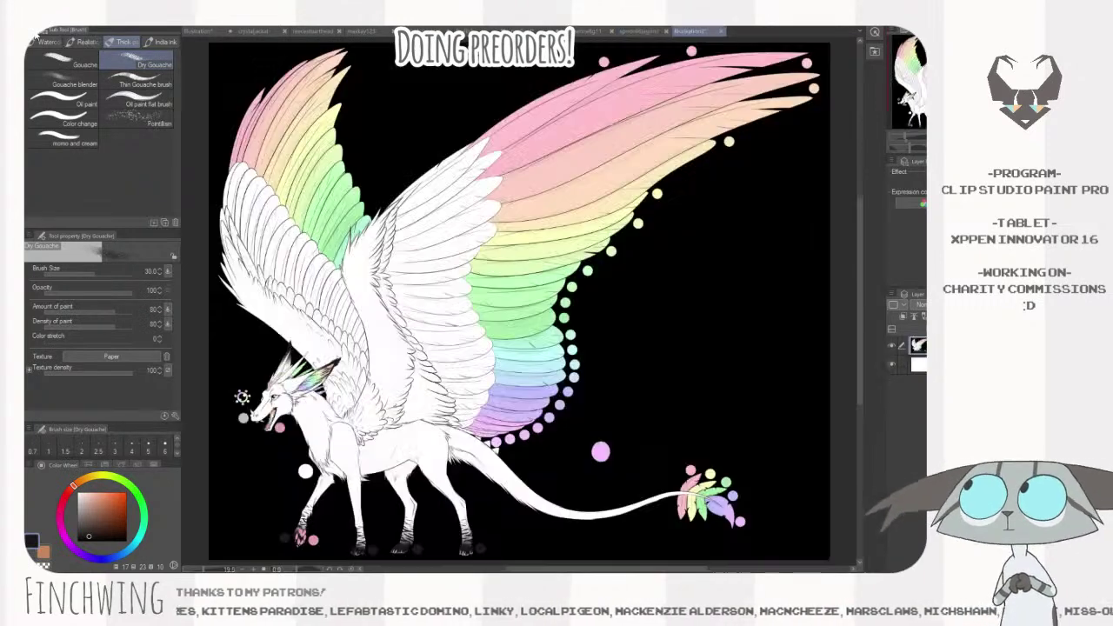
scroll(535, 257, "down", 1)
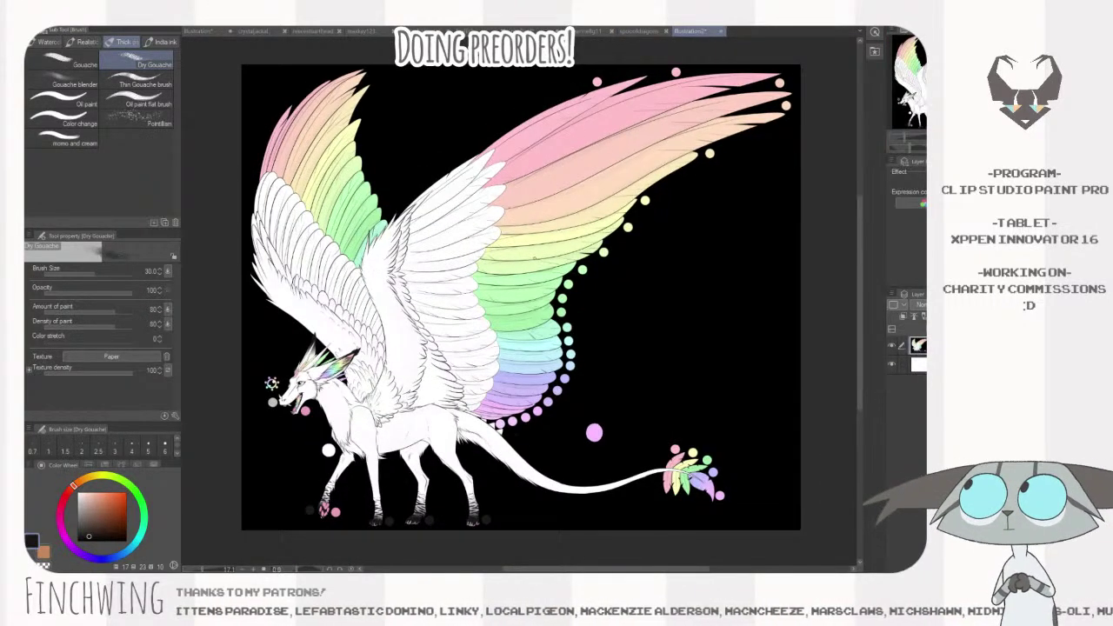
scroll(386, 495, "up", 2)
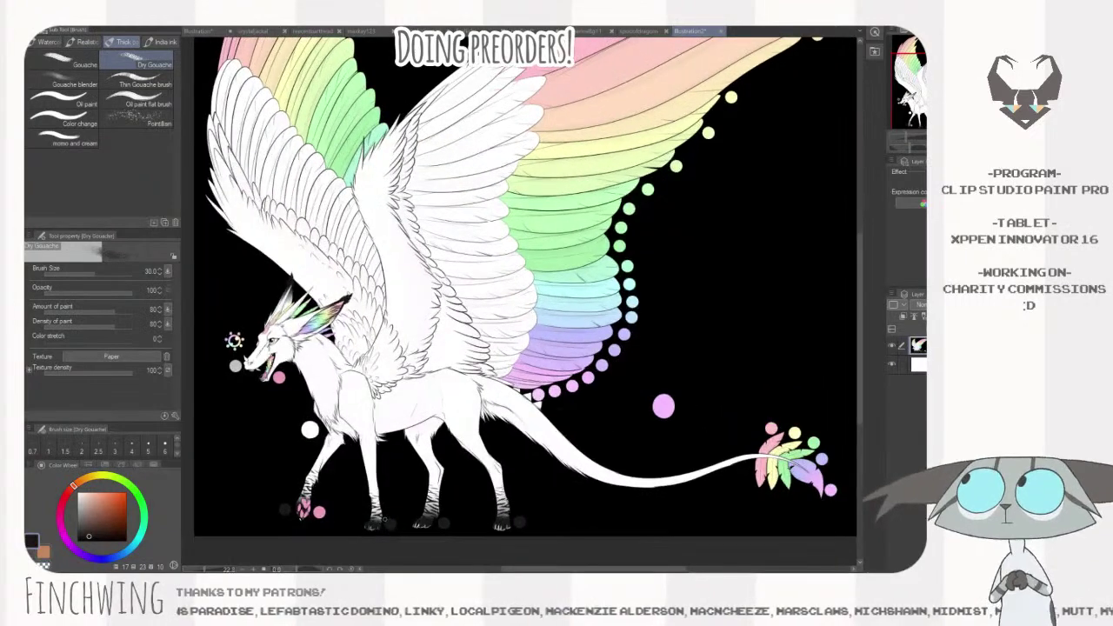
scroll(387, 495, "down", 1)
key("ctrl+Tab")
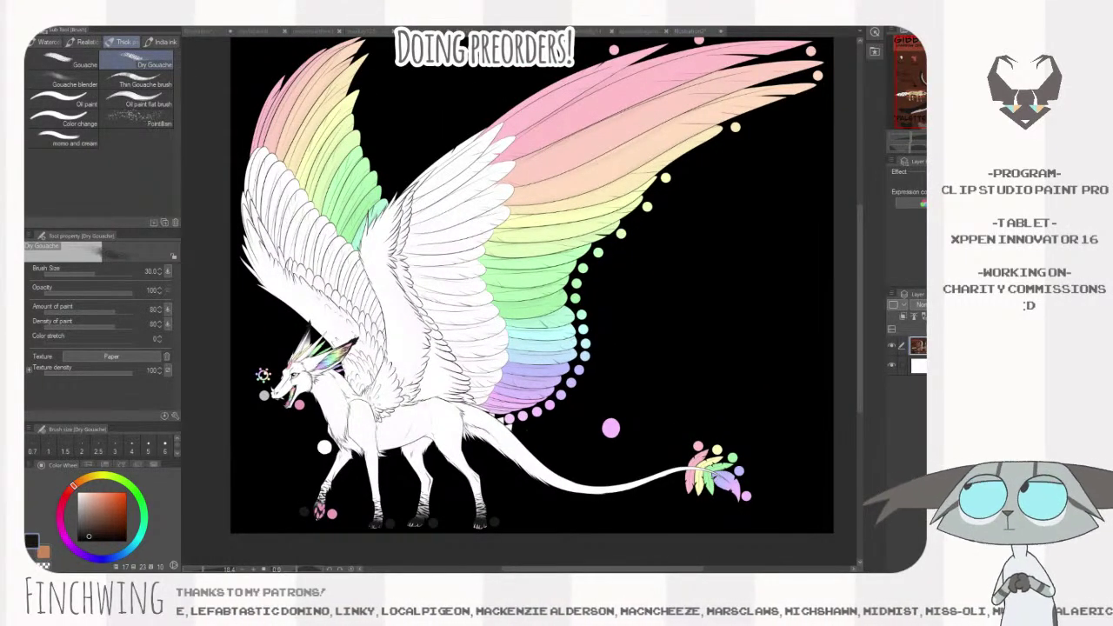
key("ctrl+Tab")
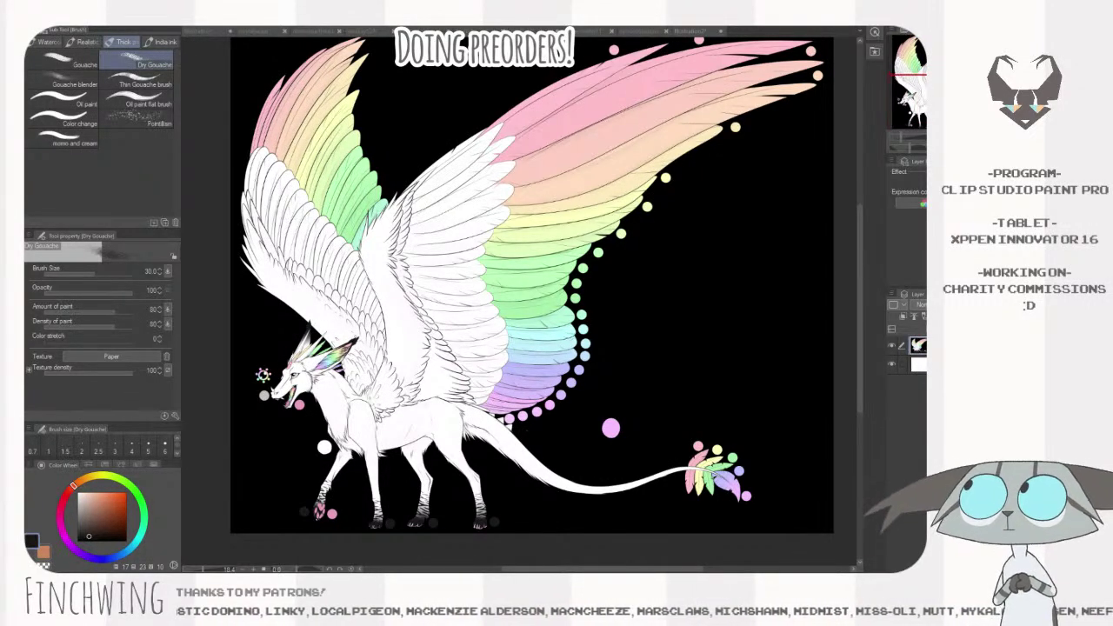
key("ctrl+Tab")
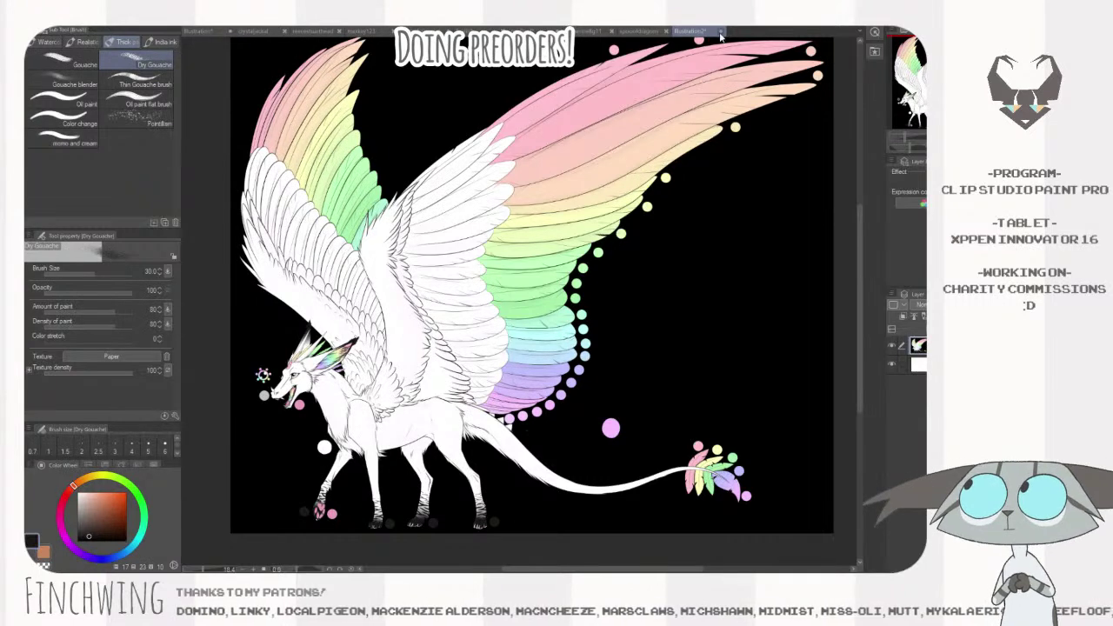
key("ctrl+Tab")
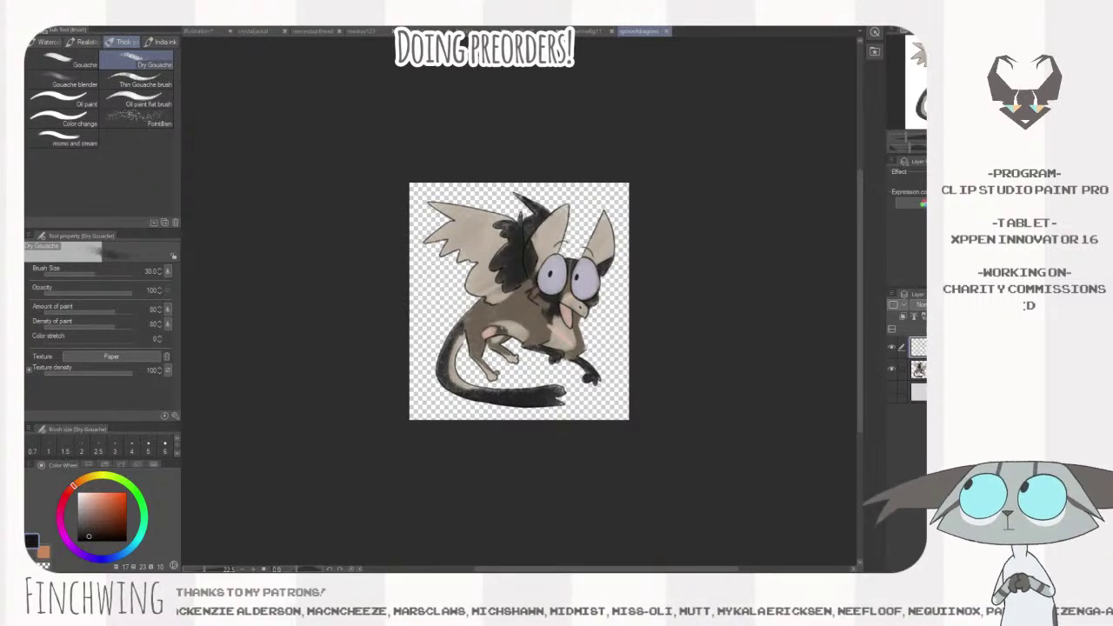
- Create a new blank illustration canvas and set up the Real pencil with black as the drawing colour
key("ctrl+n")
key("Return")
left_click(77, 541)
mouse_move(610, 325)
left_mouse_down()
mouse_move(601, 371)
mouse_move(614, 488)
left_mouse_up()
key("ctrl+z")
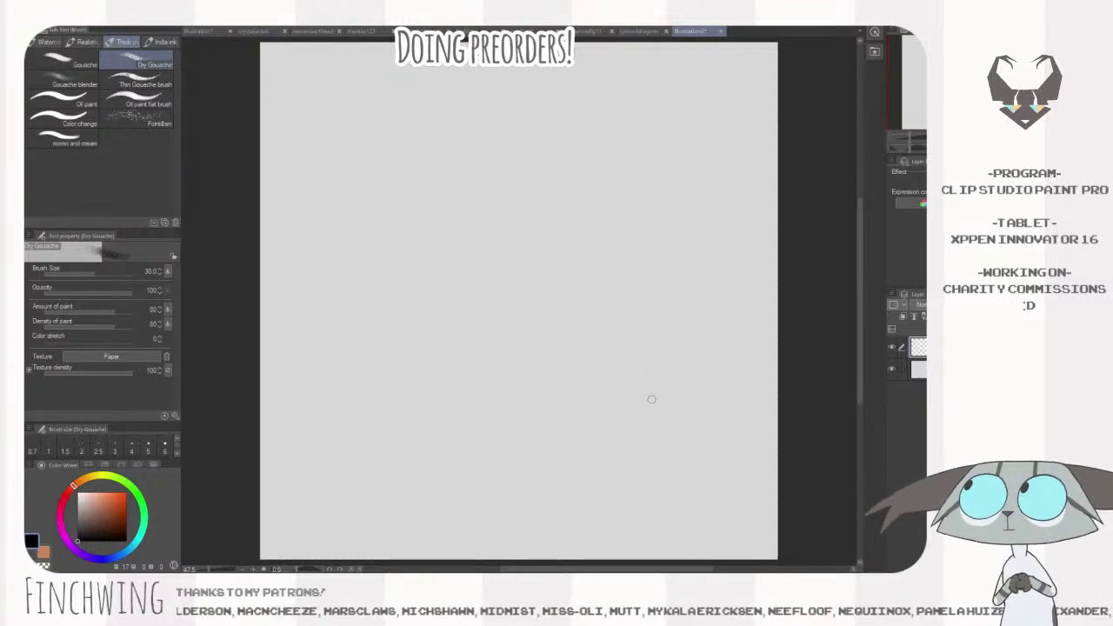
key("p")
mouse_move(628, 139)
left_mouse_down()
mouse_move(551, 187)
mouse_move(576, 453)
left_mouse_up()
key("ctrl+z")
- Examine the rainbow-winged dragon up close in the reference window before sketching
left_click_drag(575, 189, 631, 192)
left_click(422, 31)
key("ctrl+space")
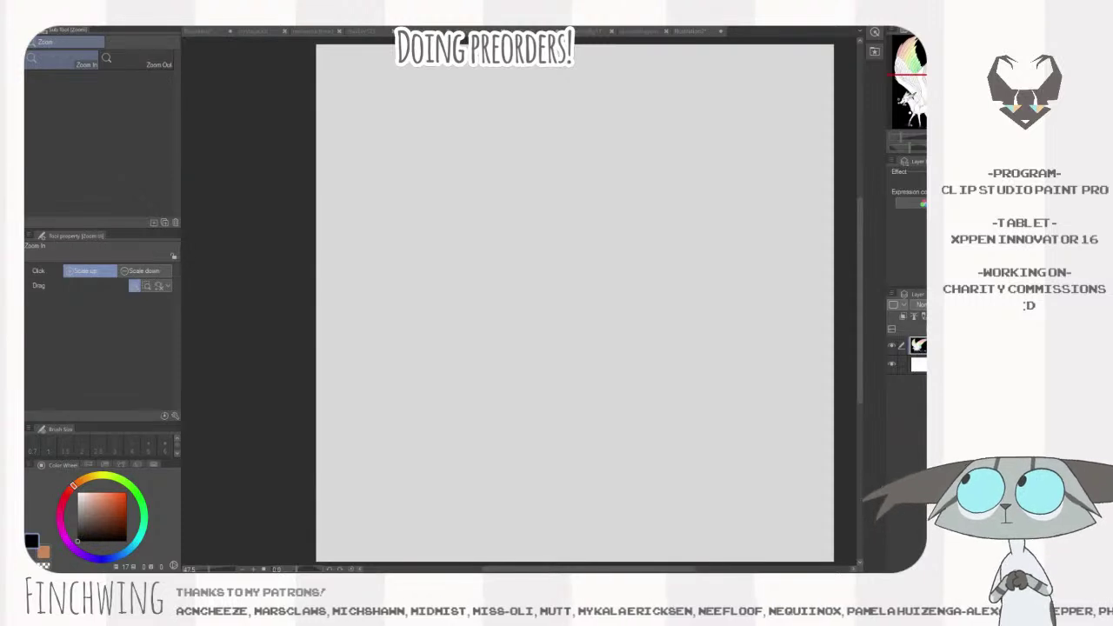
key("p")
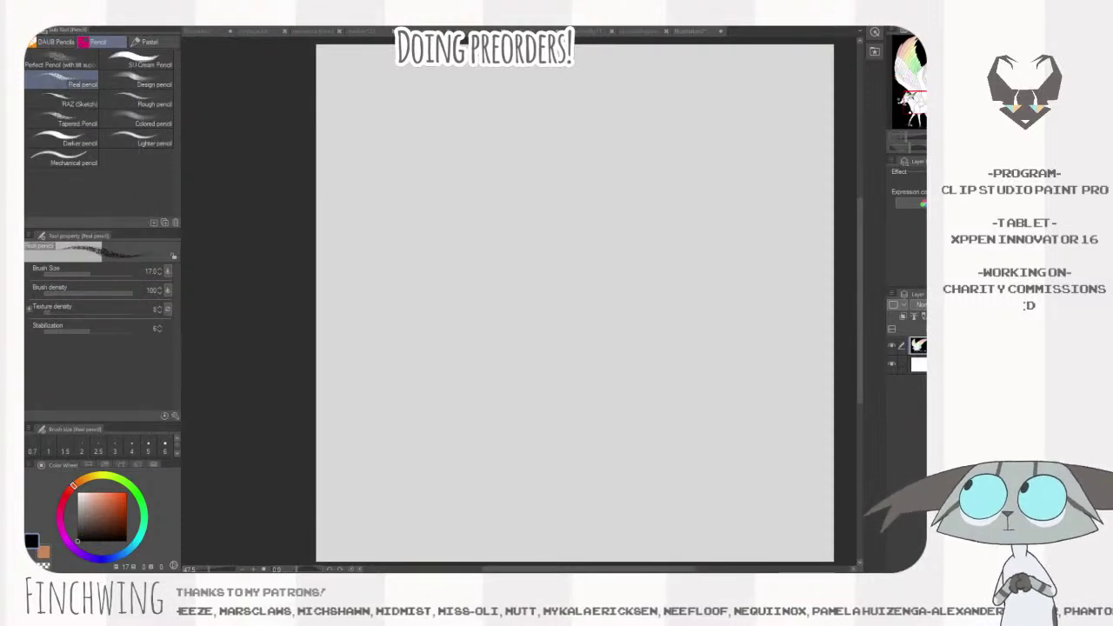
left_click(648, 315)
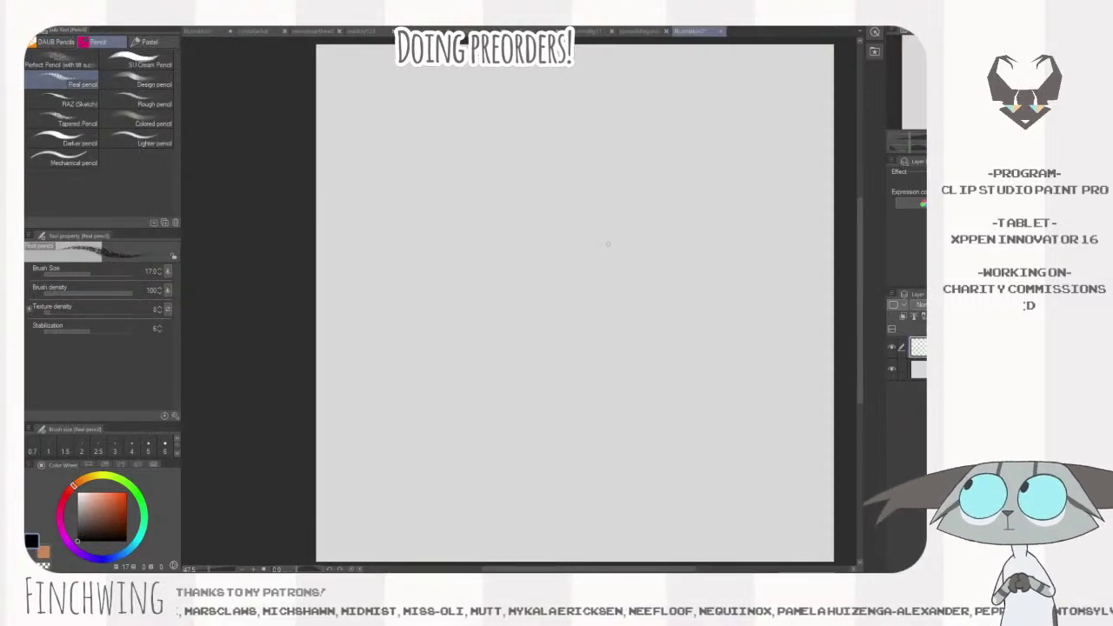
left_click_drag(658, 336, 615, 333)
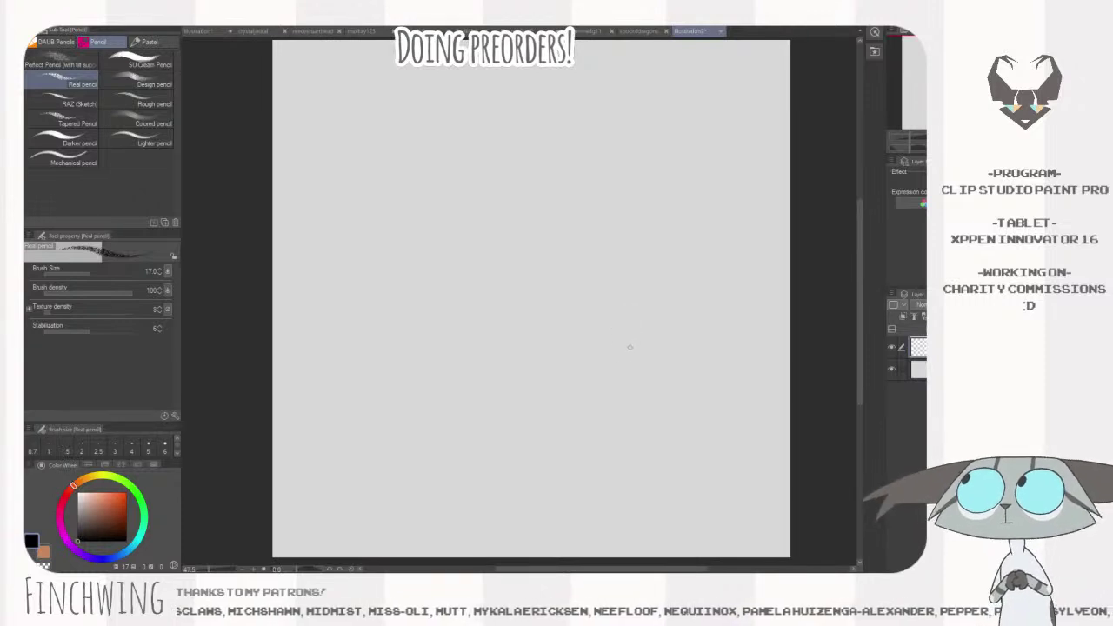
left_click_drag(645, 353, 636, 330)
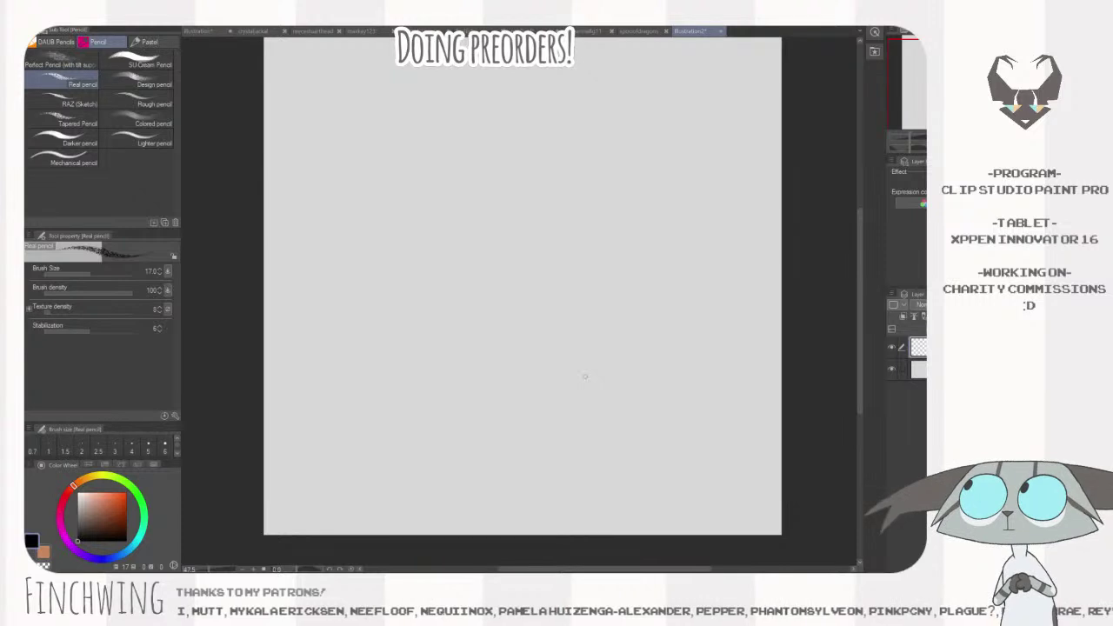
left_click_drag(604, 264, 600, 232)
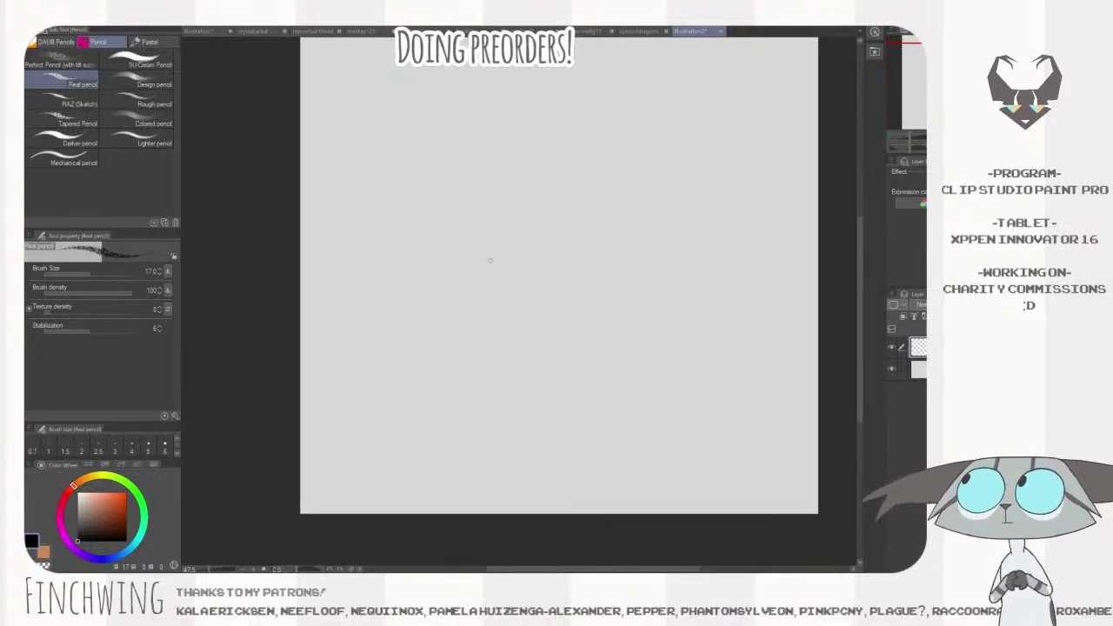
- Sketch two large tilted oval eyes side by side in the upper part of the canvas
left_click_drag(558, 291, 615, 347)
mouse_move(541, 193)
left_mouse_down()
mouse_move(562, 194)
mouse_move(537, 290)
mouse_move(566, 204)
mouse_move(498, 277)
mouse_move(511, 194)
left_mouse_up()
key("ctrl+z")
key("ctrl+z")
key("ctrl+z")
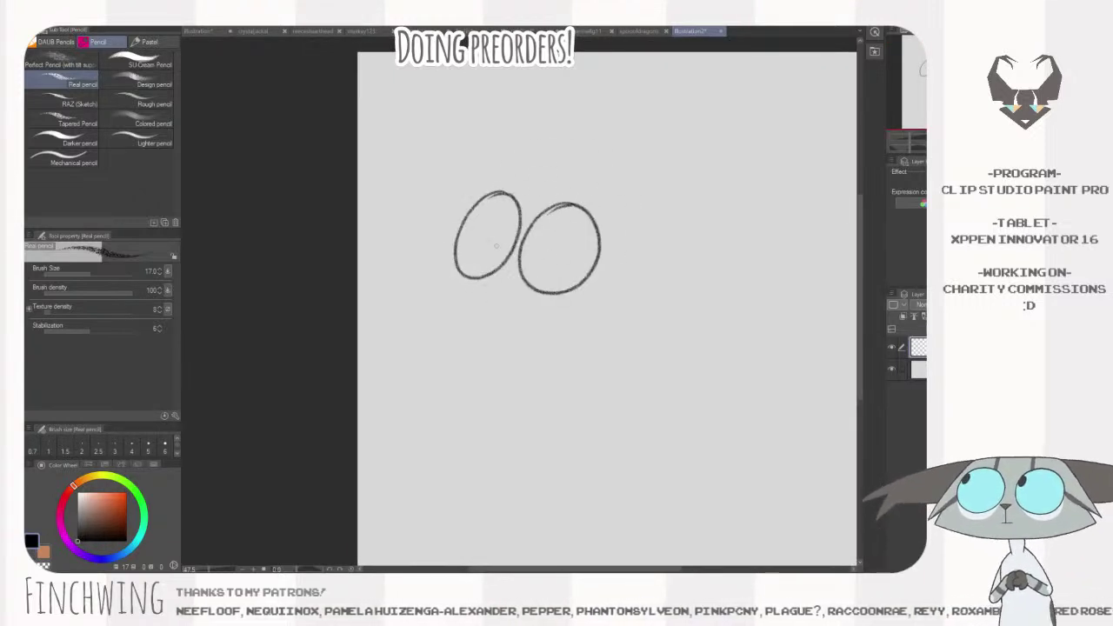
- Sketch the small pupils and a short snout with a nostril, fang and nose spike below the eyes
mouse_move(503, 242)
left_mouse_down()
mouse_move(550, 257)
mouse_move(469, 284)
mouse_move(452, 305)
mouse_move(508, 303)
mouse_move(488, 326)
mouse_move(492, 311)
left_mouse_up()
key("ctrl+z")
key("ctrl+z")
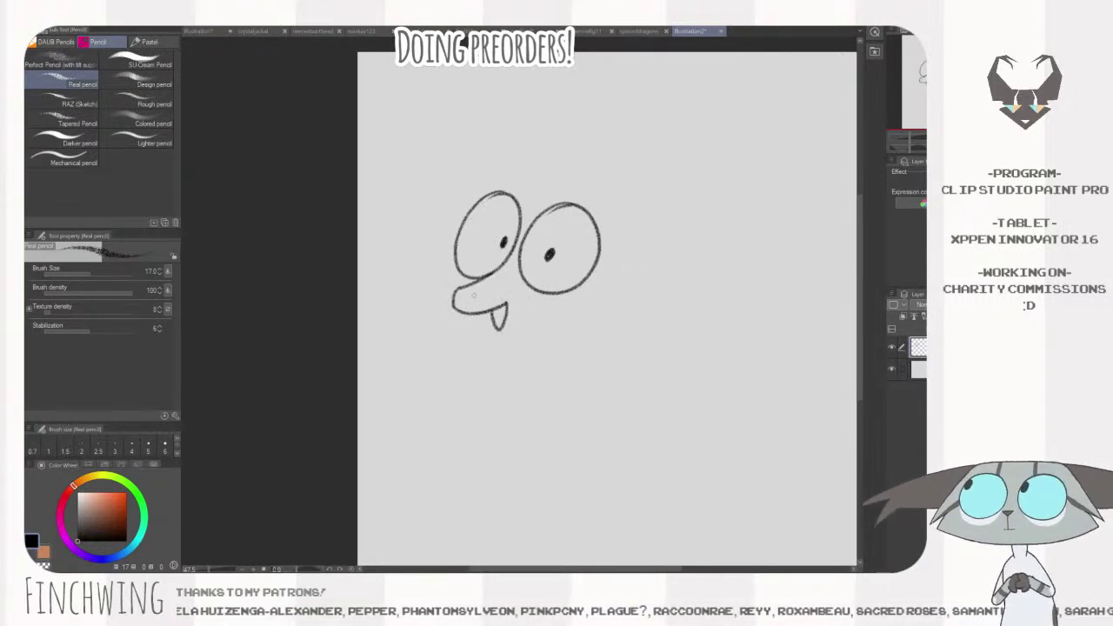
left_click_drag(453, 280, 458, 290)
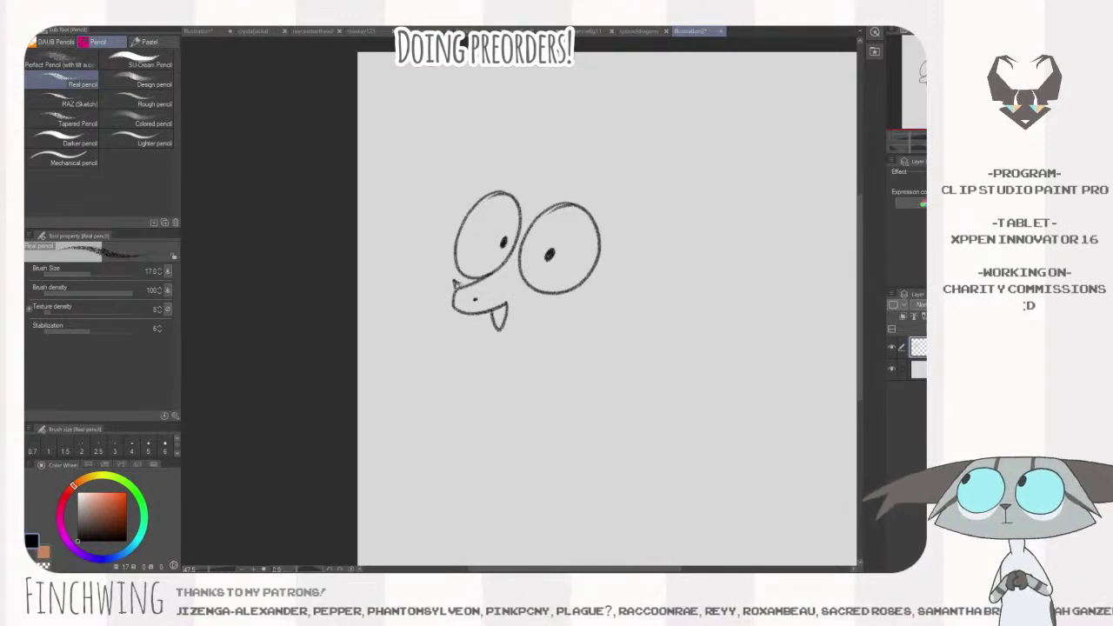
- Sketch two pointed horns with a feathery tuft between them above the dragon's eyes
mouse_move(611, 205)
left_mouse_down()
mouse_move(599, 219)
mouse_move(573, 204)
left_mouse_up()
mouse_move(527, 235)
left_mouse_down()
mouse_move(610, 179)
mouse_move(572, 221)
left_mouse_up()
mouse_move(500, 222)
left_mouse_down()
mouse_move(528, 161)
mouse_move(483, 216)
mouse_move(532, 186)
mouse_move(544, 205)
mouse_move(570, 184)
left_mouse_up()
key("ctrl+z")
key("ctrl+z")
mouse_move(503, 231)
left_mouse_down()
mouse_move(538, 193)
mouse_move(547, 221)
mouse_move(569, 200)
left_mouse_up()
- Sketch the dragon's lower jaw line and the spiky cheek fur behind the nearer eye
left_click_drag(668, 283, 656, 252)
mouse_move(575, 259)
left_mouse_down()
mouse_move(596, 271)
mouse_move(589, 294)
mouse_move(480, 320)
left_mouse_up()
left_click_drag(677, 305, 658, 294)
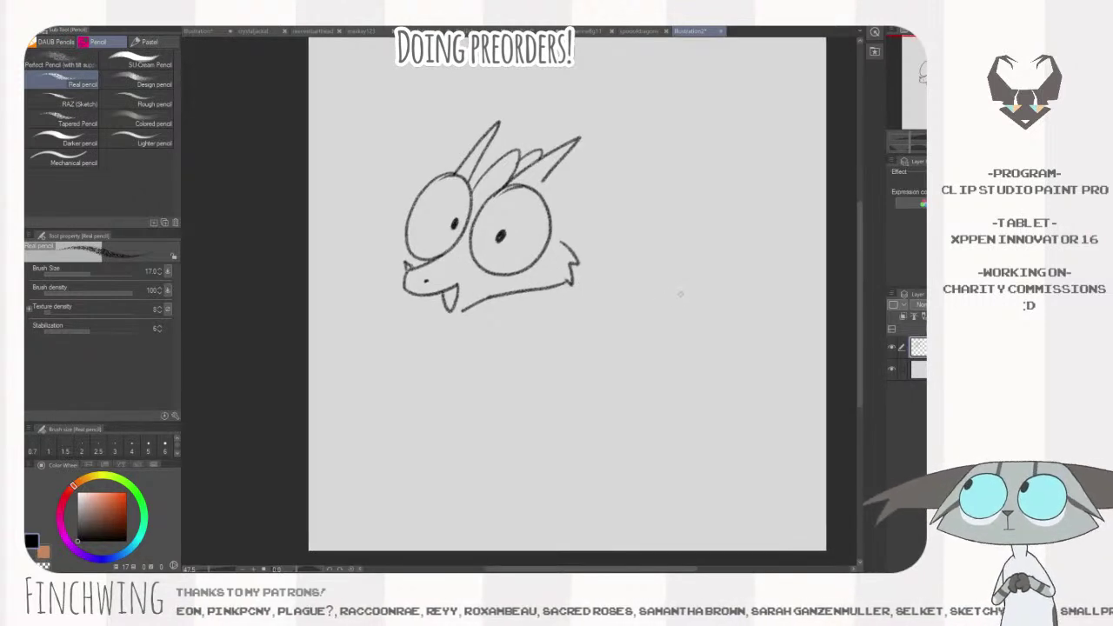
- Sketch the long pointed near ear behind the eye and the smaller far ear beside the front horn
left_click_drag(654, 229, 654, 235)
mouse_move(544, 216)
left_mouse_down()
mouse_move(688, 180)
mouse_move(654, 214)
mouse_move(565, 249)
left_mouse_up()
left_click_drag(612, 200, 549, 193)
mouse_move(448, 181)
left_mouse_down()
mouse_move(400, 135)
mouse_move(424, 189)
left_mouse_up()
key("ctrl+z")
left_click_drag(438, 155, 455, 182)
- Sketch the spiky hair tufts between the near horn and the near ear
mouse_move(733, 259)
left_mouse_down()
mouse_move(732, 243)
mouse_move(701, 277)
mouse_move(710, 264)
mouse_move(727, 268)
left_mouse_up()
left_click_drag(547, 200, 600, 183)
mouse_move(600, 183)
left_mouse_down()
mouse_move(559, 200)
mouse_move(606, 202)
left_mouse_up()
mouse_move(685, 284)
left_mouse_down()
mouse_move(685, 260)
mouse_move(655, 243)
left_mouse_up()
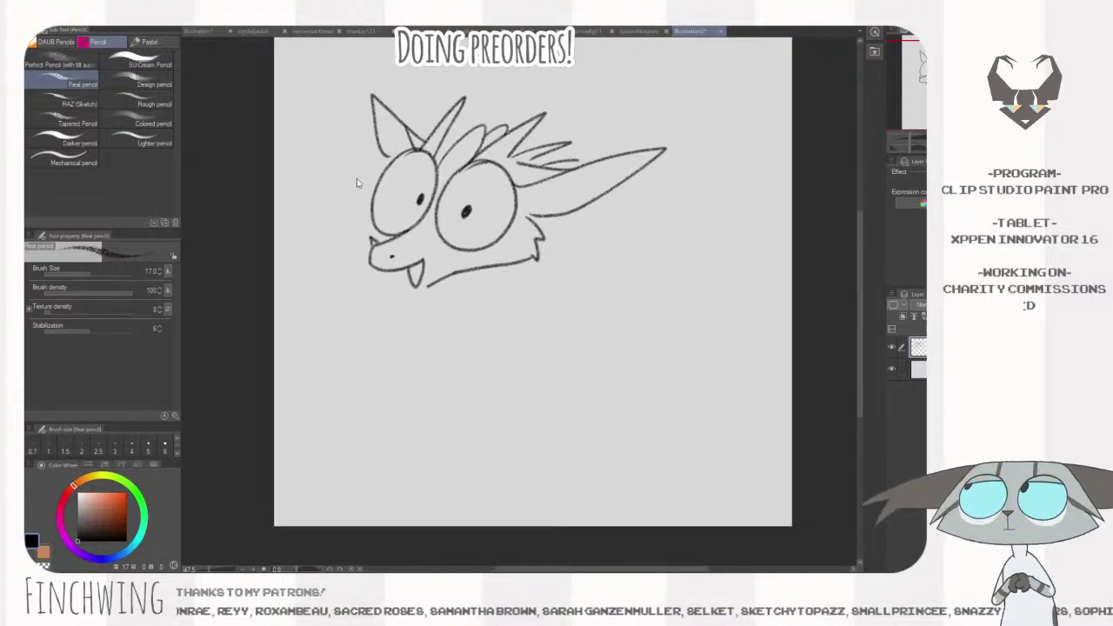
- Check the reference sheet, then sketch both sides of the neck with jagged chest fur at the front
left_click(484, 31)
key("ctrl+space")
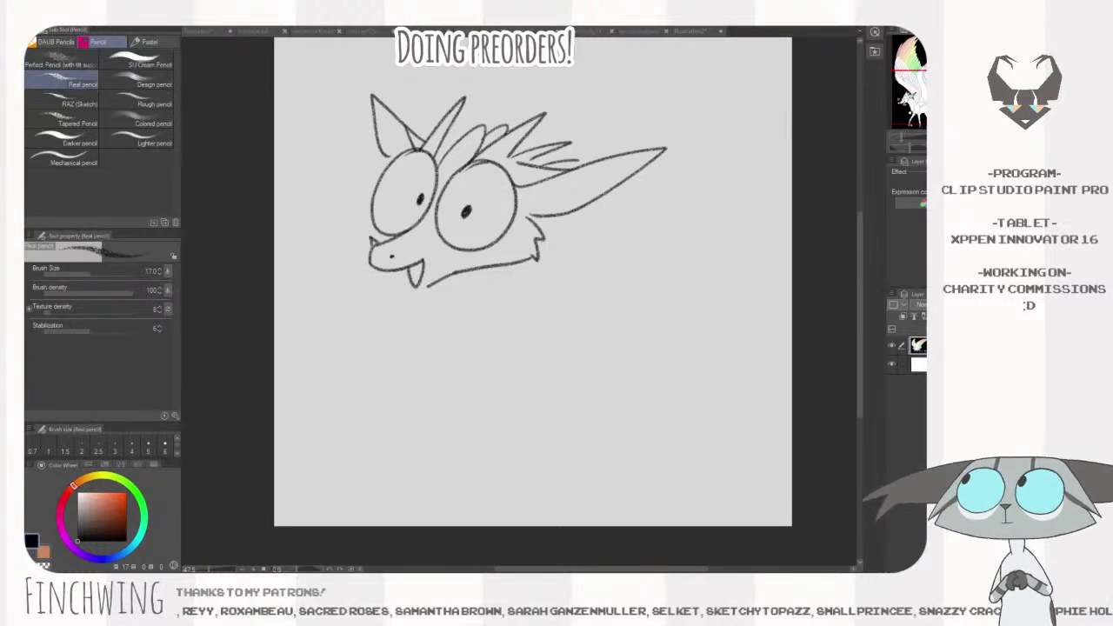
mouse_move(463, 275)
left_mouse_down()
mouse_move(448, 351)
mouse_move(489, 347)
left_mouse_up()
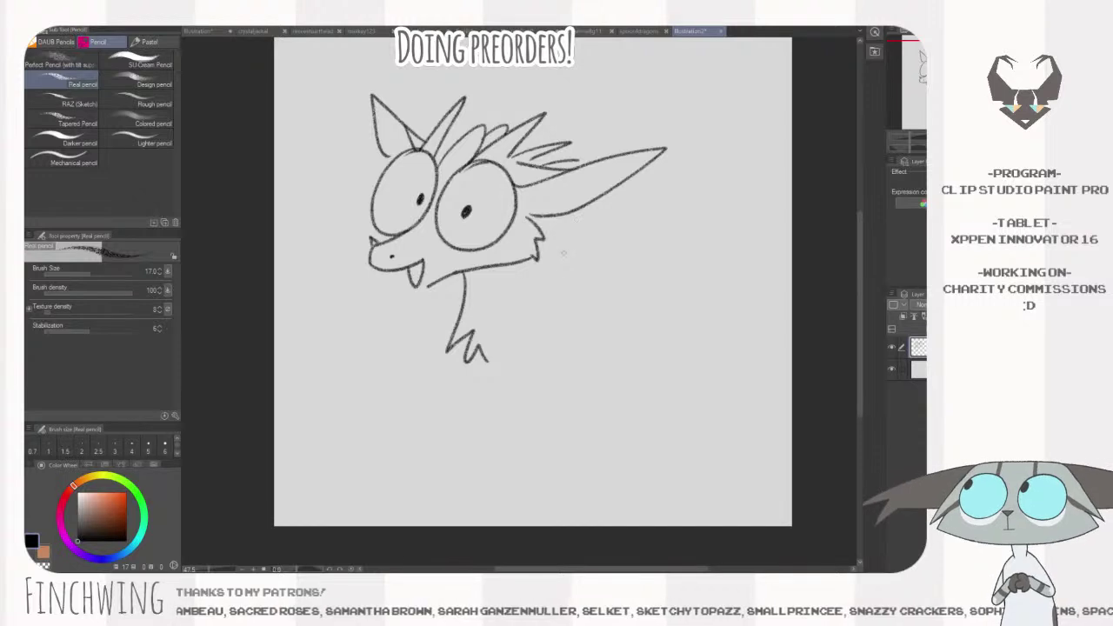
mouse_move(546, 218)
left_mouse_down()
mouse_move(558, 308)
mouse_move(582, 293)
left_mouse_up()
- Sketch the two bent front legs with small toed paws below the chest fur
mouse_move(492, 339)
left_mouse_down()
mouse_move(531, 371)
mouse_move(487, 398)
mouse_move(498, 417)
mouse_move(527, 423)
mouse_move(525, 404)
left_mouse_up()
key("e")
mouse_move(536, 352)
left_mouse_down()
mouse_move(495, 341)
mouse_move(521, 375)
mouse_move(490, 385)
mouse_move(499, 413)
mouse_move(526, 408)
mouse_move(519, 392)
mouse_move(549, 374)
left_mouse_up()
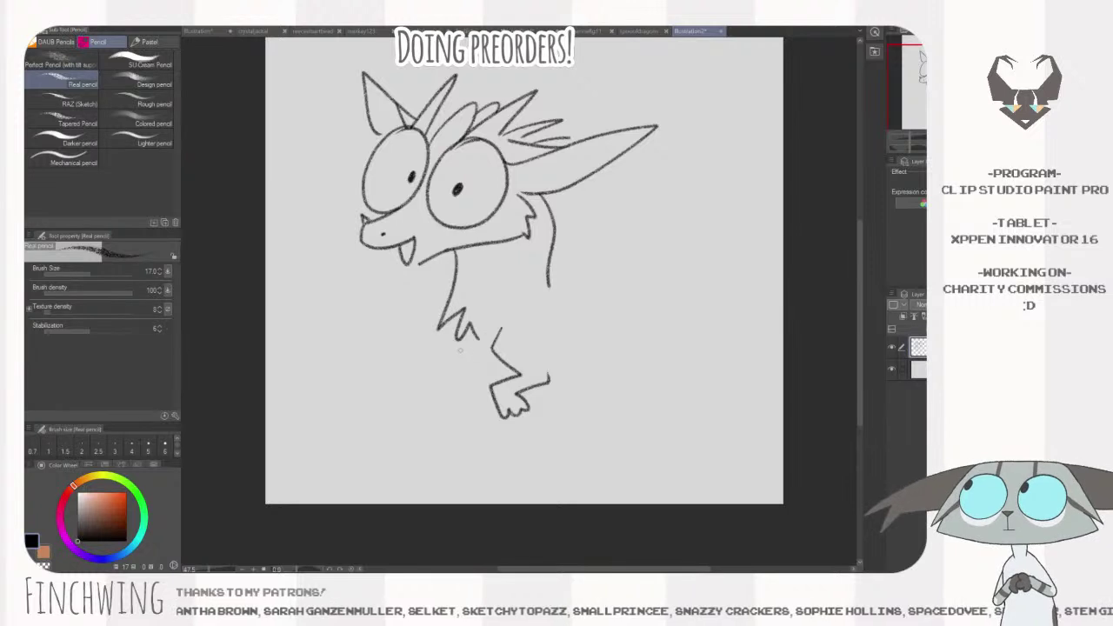
mouse_move(466, 340)
left_mouse_down()
mouse_move(439, 378)
mouse_move(446, 404)
mouse_move(687, 327)
mouse_move(624, 317)
mouse_move(461, 359)
mouse_move(472, 367)
mouse_move(447, 391)
mouse_move(462, 411)
mouse_move(489, 377)
left_mouse_up()
key("ctrl+z")
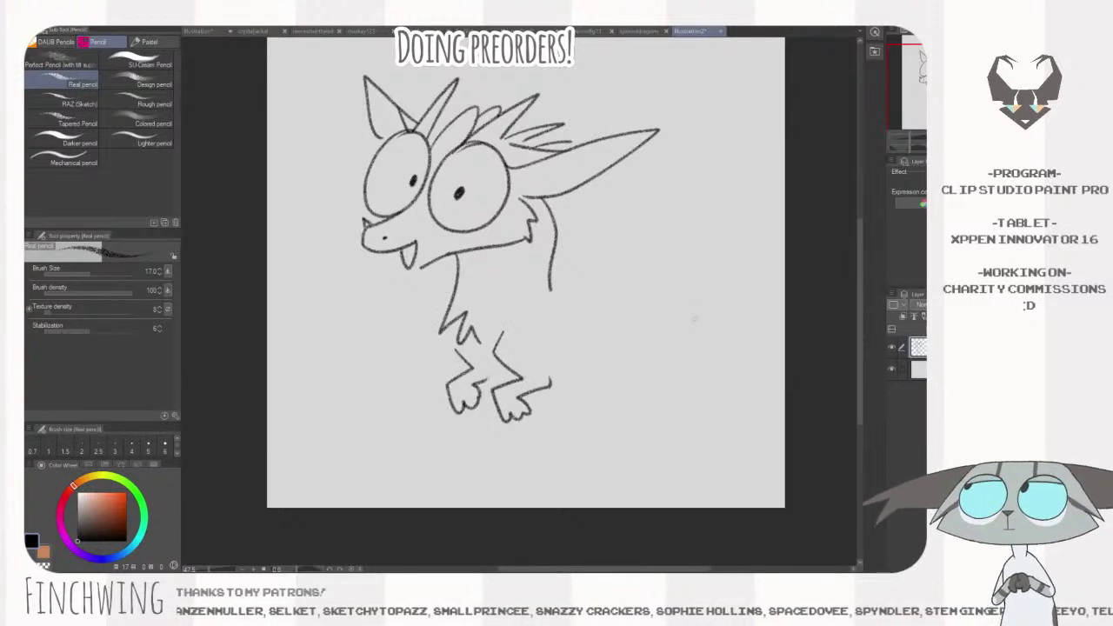
left_click_drag(698, 310, 643, 298)
- Sketch the belly line behind the front legs and the curved back line running from the neck
mouse_move(494, 369)
left_mouse_down()
mouse_move(526, 360)
mouse_move(625, 318)
left_mouse_up()
left_click_drag(495, 252, 608, 199)
key("ctrl+z")
left_click_drag(497, 254, 653, 217)
left_click_drag(699, 309, 667, 277)
- Sketch the two bent hind legs with toed paws and the thigh lines at the end of the belly
mouse_move(592, 283)
left_mouse_down()
mouse_move(602, 254)
mouse_move(632, 322)
mouse_move(593, 364)
mouse_move(622, 354)
mouse_move(658, 316)
mouse_move(650, 284)
left_mouse_up()
mouse_move(563, 300)
left_mouse_down()
mouse_move(600, 304)
mouse_move(549, 330)
mouse_move(575, 342)
mouse_move(606, 324)
left_mouse_up()
mouse_move(677, 279)
left_mouse_down()
mouse_move(769, 323)
mouse_move(673, 286)
left_mouse_up()
key("ctrl+z")
left_click_drag(590, 294, 537, 376)
mouse_move(549, 312)
left_mouse_down()
mouse_move(555, 341)
mouse_move(508, 386)
mouse_move(541, 379)
left_mouse_up()
mouse_move(673, 274)
left_mouse_down()
mouse_move(780, 285)
mouse_move(473, 280)
mouse_move(787, 341)
left_mouse_up()
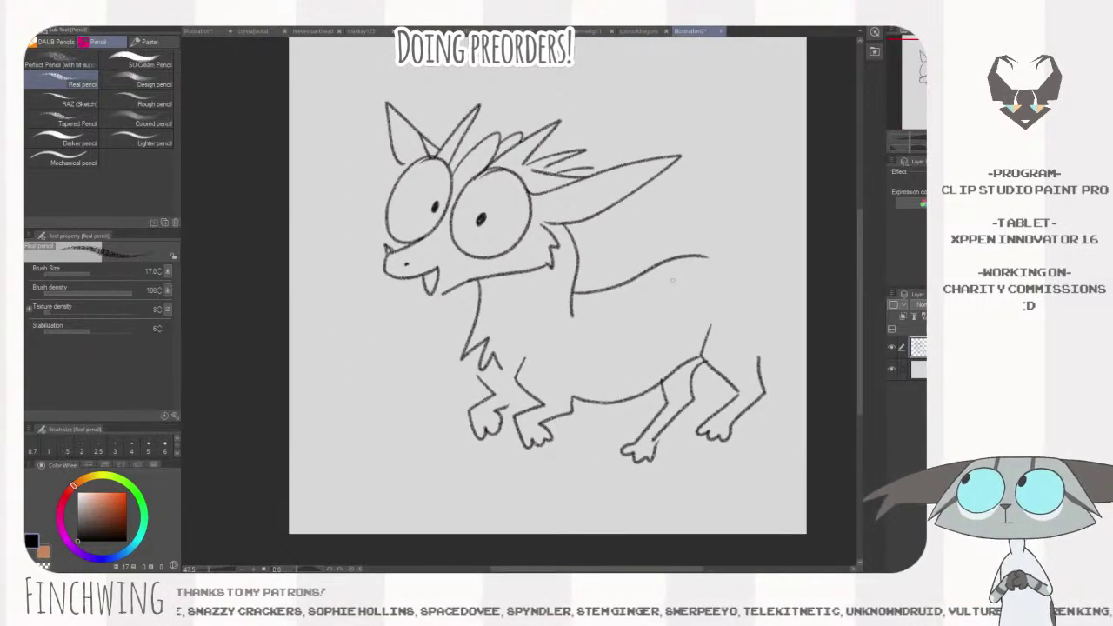
- Shift the whole dragon sketch closer to the canvas's left edge and check it against the reference sheet
key("k")
mouse_move(691, 275)
left_mouse_down()
mouse_move(657, 275)
mouse_move(679, 277)
mouse_move(673, 290)
mouse_move(636, 274)
left_mouse_up()
key("p")
key("ctrl+space")
key("k")
key("p")
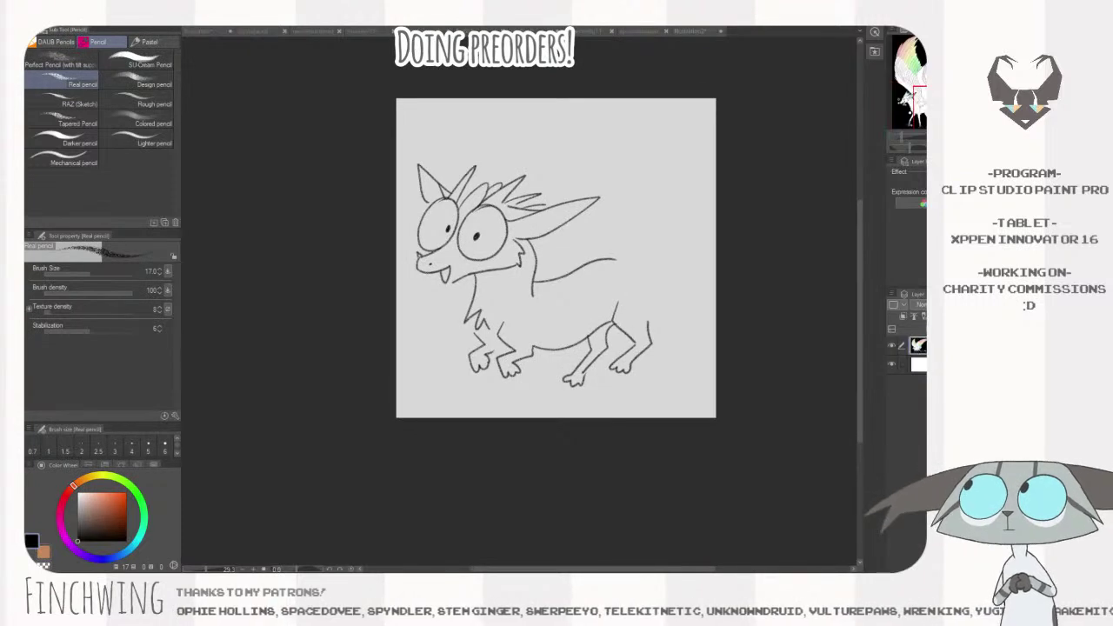
- Sketch the rump and a long tapering tail that curves down and sweeps forward beneath the body
left_click_drag(614, 259, 657, 296)
left_click_drag(730, 318, 730, 290)
mouse_move(654, 266)
left_mouse_down()
mouse_move(680, 381)
mouse_move(461, 392)
left_mouse_up()
mouse_move(661, 311)
left_mouse_down()
mouse_move(659, 345)
mouse_move(594, 370)
mouse_move(465, 388)
mouse_move(487, 398)
mouse_move(458, 393)
mouse_move(474, 374)
mouse_move(452, 380)
mouse_move(444, 407)
mouse_move(490, 390)
mouse_move(490, 360)
mouse_move(461, 358)
mouse_move(473, 381)
left_mouse_up()
- Sketch a fan of leaf-shaped feathers around the tip of the tail, redoing the misplaced strokes
key("ctrl+z")
key("ctrl+z")
key("ctrl+z")
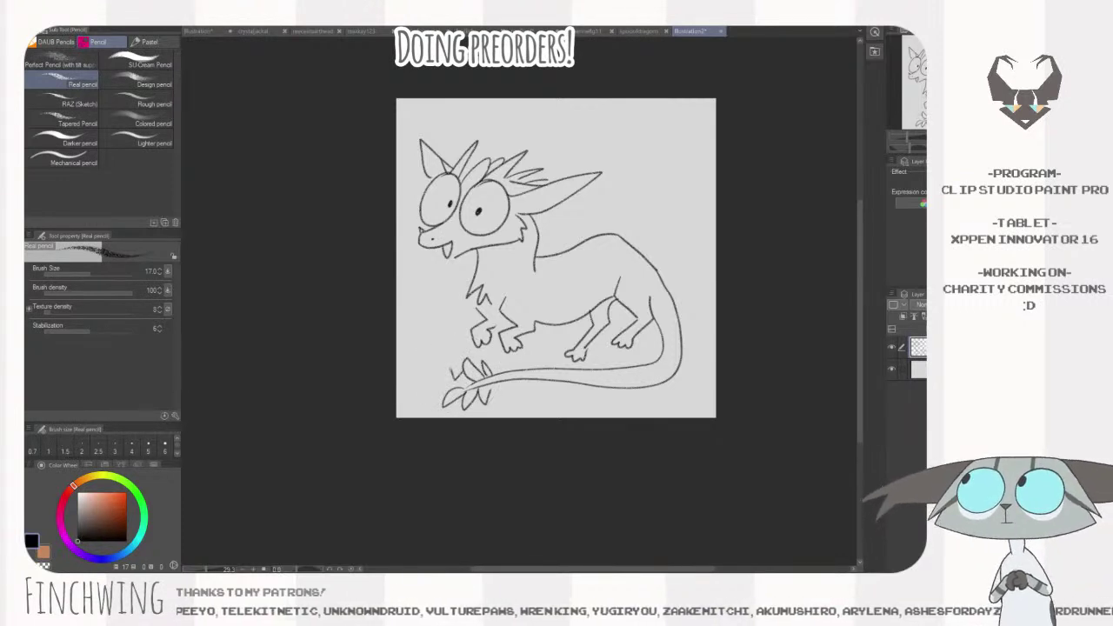
key("ctrl+z")
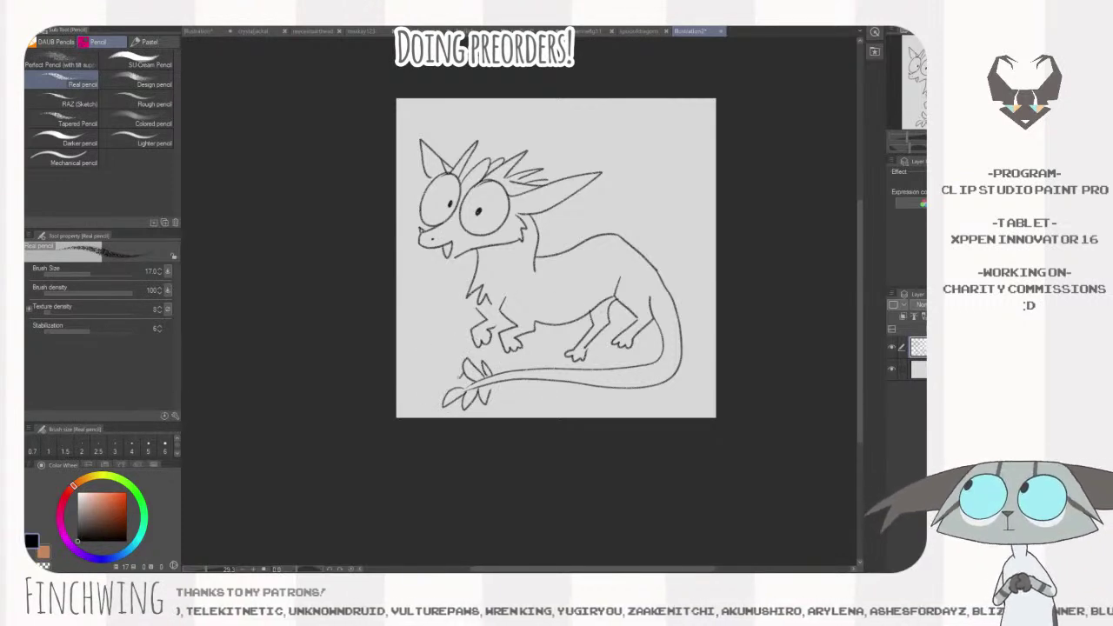
left_click_drag(440, 370, 460, 384)
left_click_drag(730, 348, 714, 358)
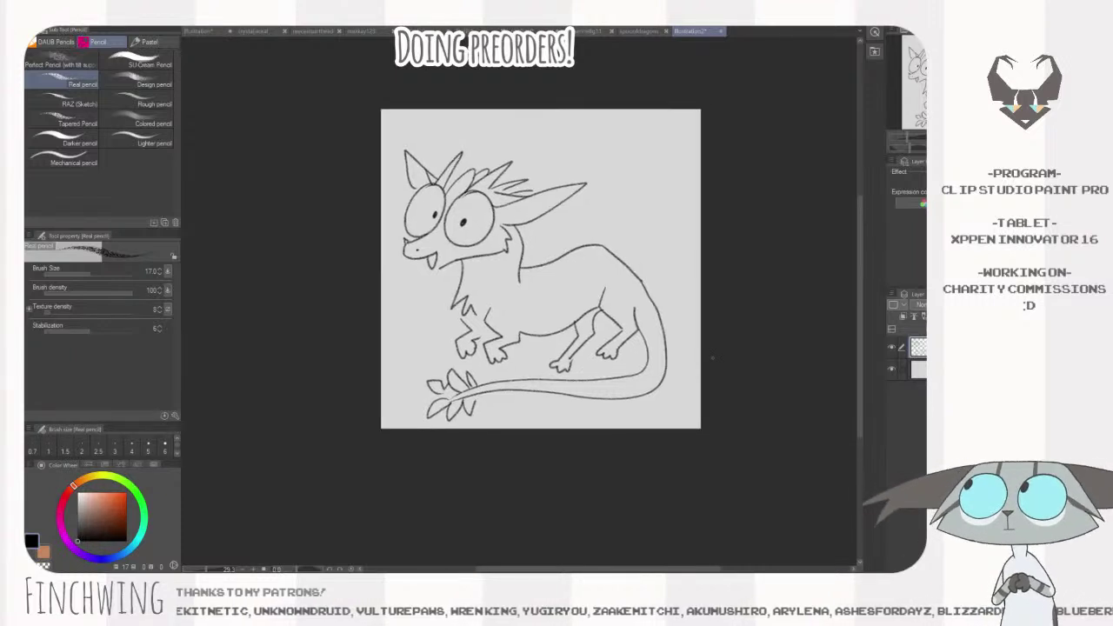
key("ctrl+z")
mouse_move(452, 389)
left_mouse_down()
mouse_move(438, 380)
mouse_move(450, 398)
left_mouse_up()
left_click_drag(683, 344, 670, 365)
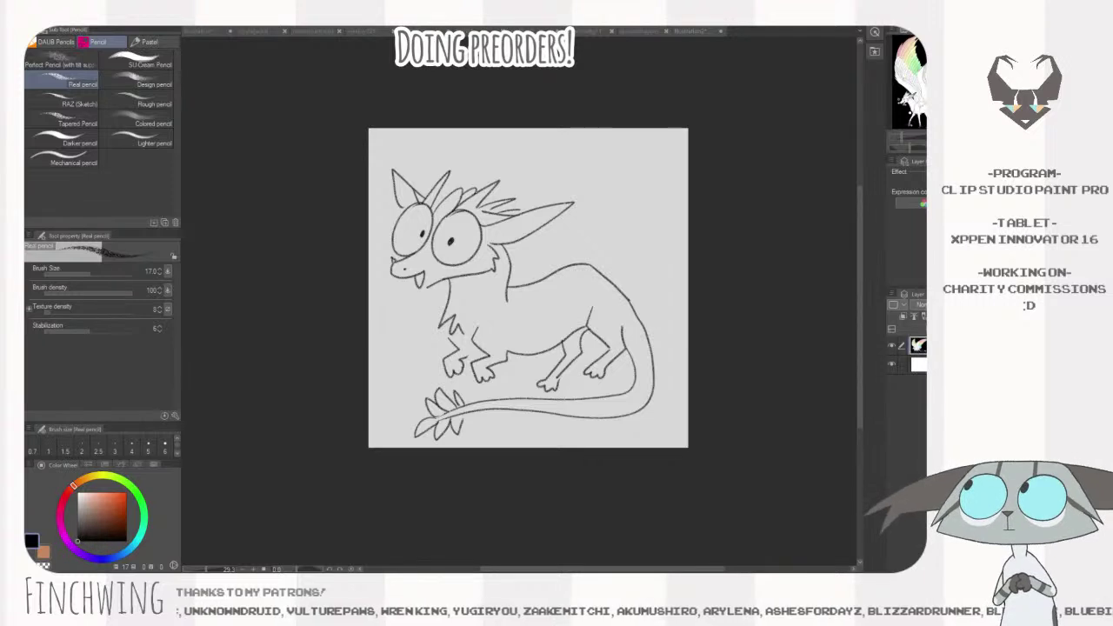
- Check the reference sheet and sketch the raised near wing with jagged feathers and the far wing behind the head
left_click(550, 199)
left_click_drag(522, 211, 602, 156)
mouse_move(602, 155)
left_mouse_down()
mouse_move(578, 180)
mouse_move(655, 165)
left_mouse_up()
mouse_move(654, 165)
left_mouse_down()
mouse_move(623, 188)
mouse_move(657, 204)
left_mouse_up()
left_click_drag(657, 204, 603, 219)
key("ctrl+z")
mouse_move(521, 210)
left_mouse_down()
mouse_move(578, 182)
mouse_move(629, 223)
mouse_move(579, 237)
mouse_move(583, 274)
mouse_move(511, 301)
left_mouse_up()
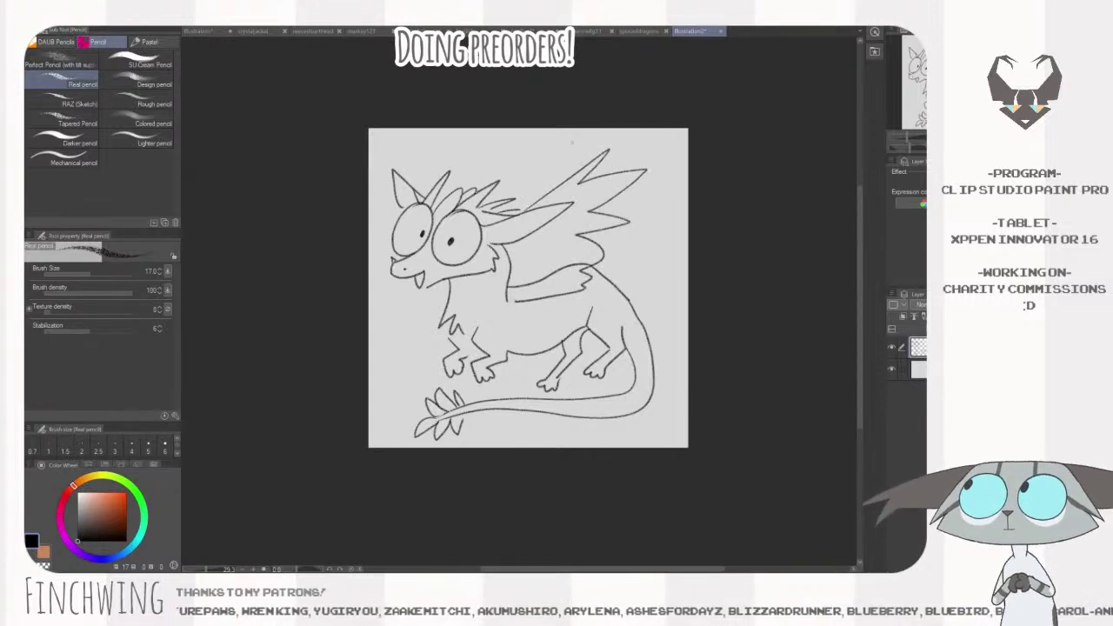
mouse_move(474, 187)
left_mouse_down()
mouse_move(525, 142)
mouse_move(513, 170)
mouse_move(550, 163)
mouse_move(521, 191)
left_mouse_up()
- Erase the back line that crosses the near wing and add a scalloped row of inner feathers to that wing
key("e")
mouse_move(588, 287)
left_mouse_down()
mouse_move(551, 297)
mouse_move(588, 282)
left_mouse_up()
key("]")
key("]")
key("]")
left_click_drag(557, 295, 517, 301)
mouse_move(570, 270)
left_mouse_down()
mouse_move(583, 262)
mouse_move(513, 289)
mouse_move(566, 274)
mouse_move(546, 296)
mouse_move(520, 297)
mouse_move(555, 276)
mouse_move(529, 237)
left_mouse_up()
key("p")
mouse_move(712, 326)
left_mouse_down()
mouse_move(781, 298)
mouse_move(777, 316)
left_mouse_up()
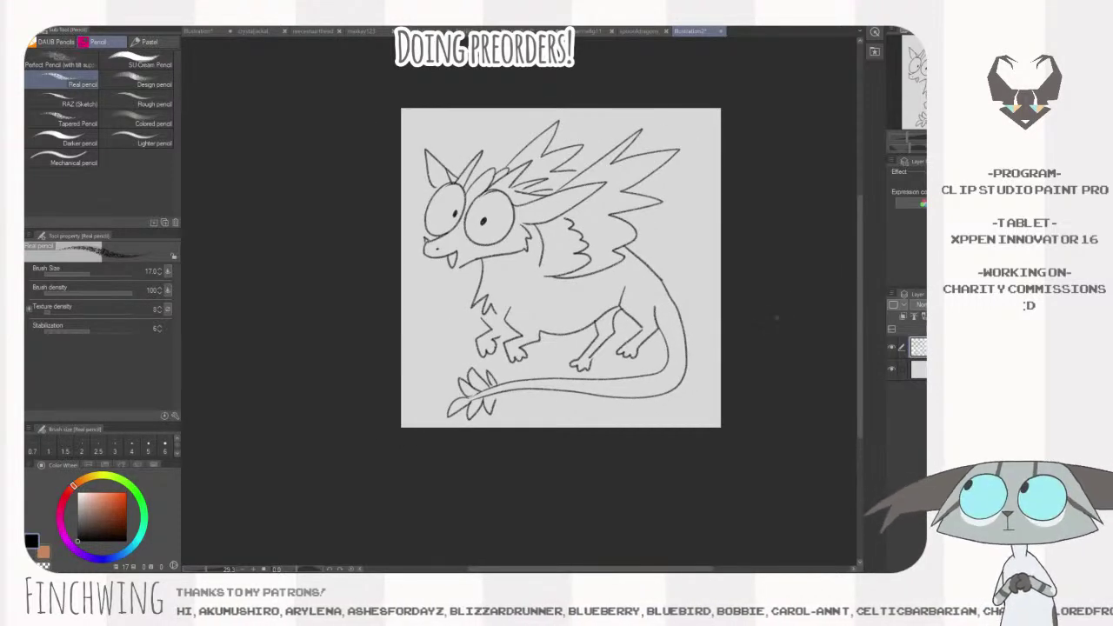
- Add a new layer beneath the sketch and set the Dry Gouache brush to size 100
key("ctrl+shift+n")
left_click_drag(919, 348, 919, 379)
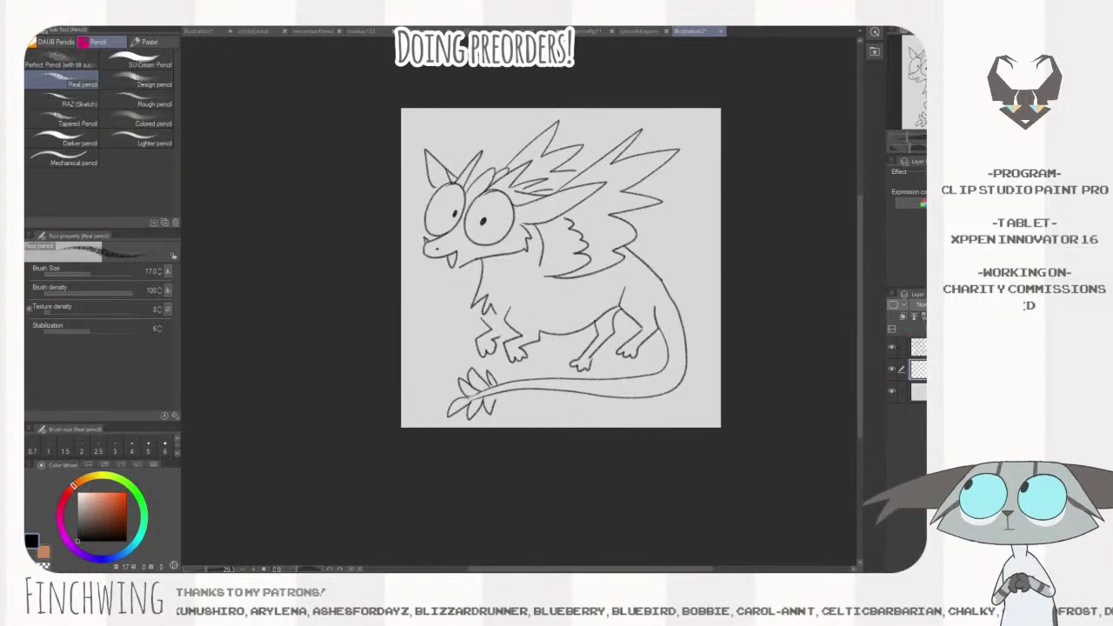
key("b")
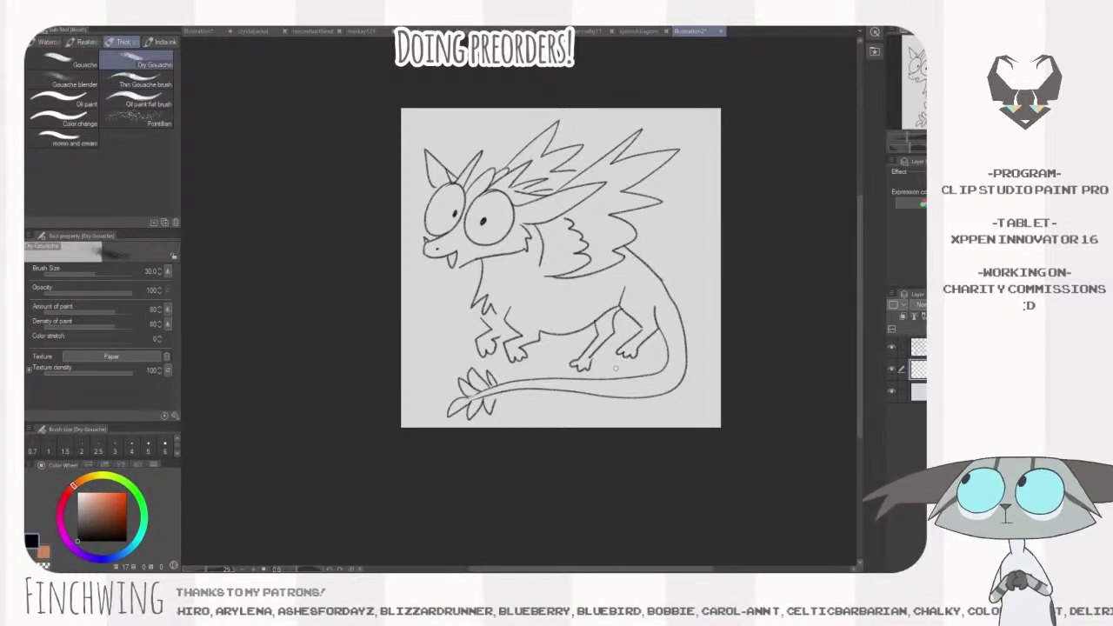
key("p")
key("b")
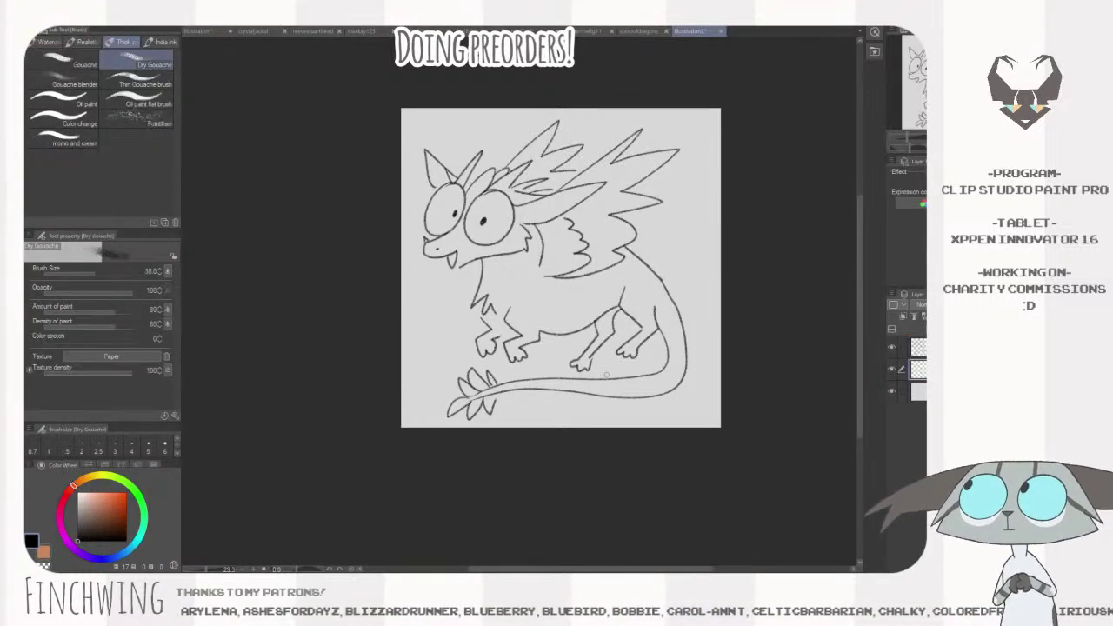
key("bracketright")
key("bracketright")
key("bracketright")
key("bracketright")
key("bracketright")
key("bracketright")
- Pick white from the reference sheet and paint the first patch of base colour over the neck
left_click(266, 164)
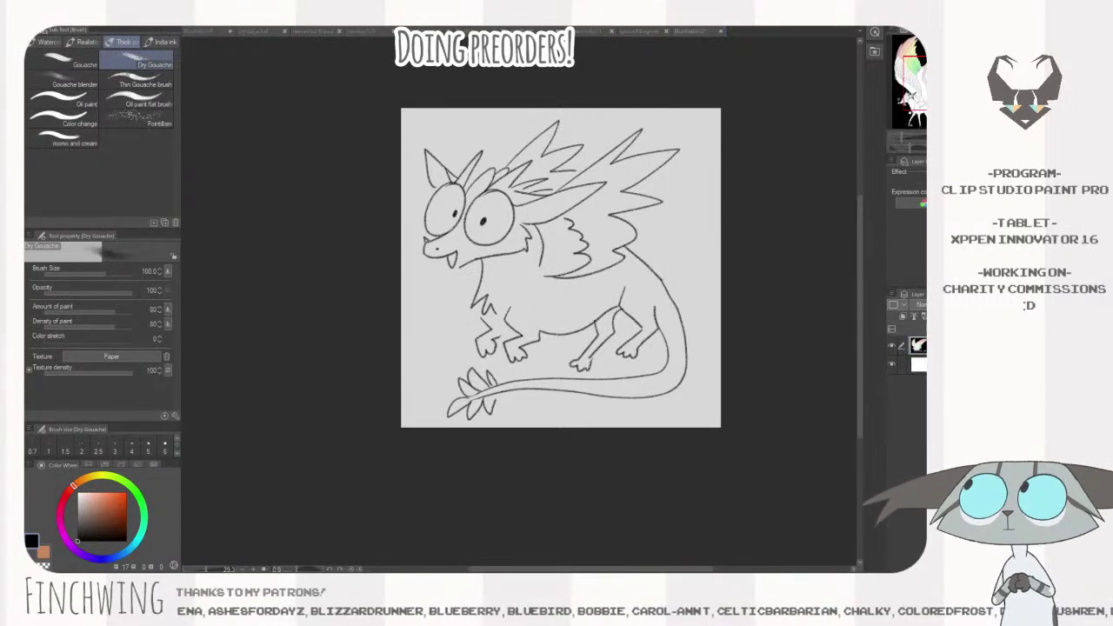
mouse_move(532, 227)
left_mouse_down()
mouse_move(522, 301)
mouse_move(547, 285)
left_mouse_up()
key("ctrl+space")
left_click(511, 244)
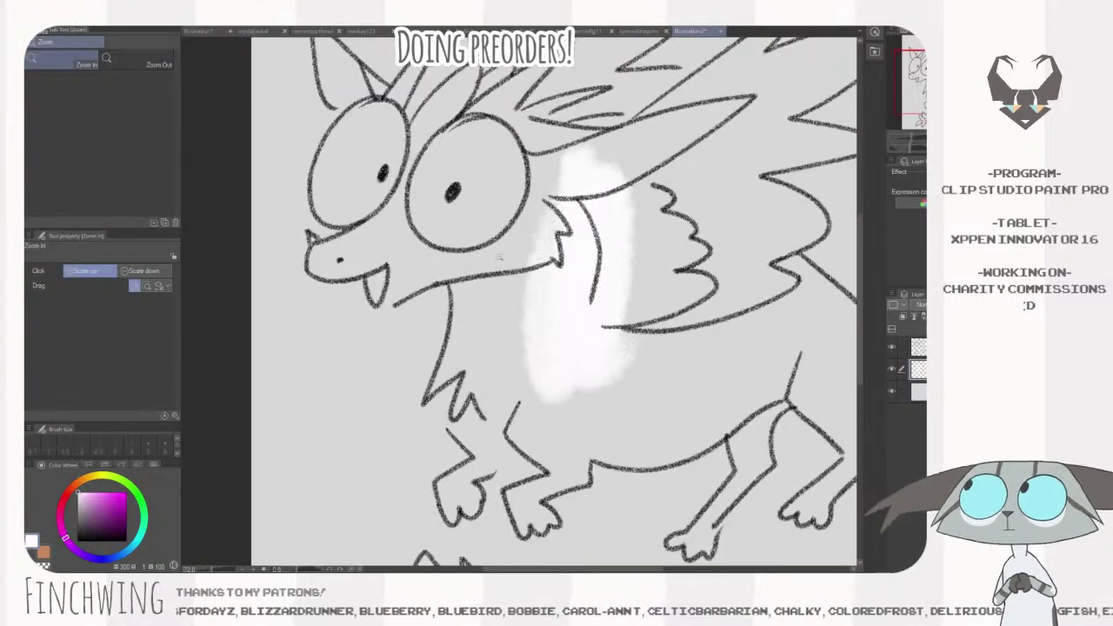
left_click(511, 280)
mouse_move(519, 296)
left_mouse_down()
mouse_move(531, 331)
mouse_move(549, 302)
mouse_move(503, 400)
mouse_move(519, 360)
left_mouse_up()
- Fill the neck and chest with white down to the front legs, using a smaller brush along the outline
key("bracketleft")
key("bracketleft")
key("bracketleft")
key("bracketleft")
key("bracketleft")
key("bracketleft")
mouse_move(469, 240)
left_mouse_down()
mouse_move(452, 370)
mouse_move(444, 356)
mouse_move(421, 412)
mouse_move(474, 502)
left_mouse_up()
key("bracketright")
key("bracketright")
key("bracketright")
key("bracketright")
mouse_move(483, 479)
left_mouse_down()
mouse_move(465, 404)
mouse_move(477, 258)
mouse_move(521, 313)
mouse_move(628, 382)
left_mouse_up()
- Fill the snout, fang and lower face with white using a smaller brush
key("bracketleft")
key("bracketleft")
key("bracketleft")
mouse_move(468, 395)
left_mouse_down()
mouse_move(555, 346)
mouse_move(537, 350)
left_mouse_up()
mouse_move(392, 345)
left_mouse_down()
mouse_move(483, 284)
mouse_move(455, 351)
mouse_move(385, 361)
mouse_move(475, 361)
mouse_move(458, 373)
mouse_move(522, 357)
mouse_move(512, 369)
mouse_move(554, 314)
mouse_move(535, 302)
mouse_move(465, 380)
mouse_move(575, 350)
mouse_move(566, 354)
mouse_move(593, 349)
left_mouse_up()
- Fill both eyes and the surrounding head with white using a larger brush
key("bracketright")
key("bracketright")
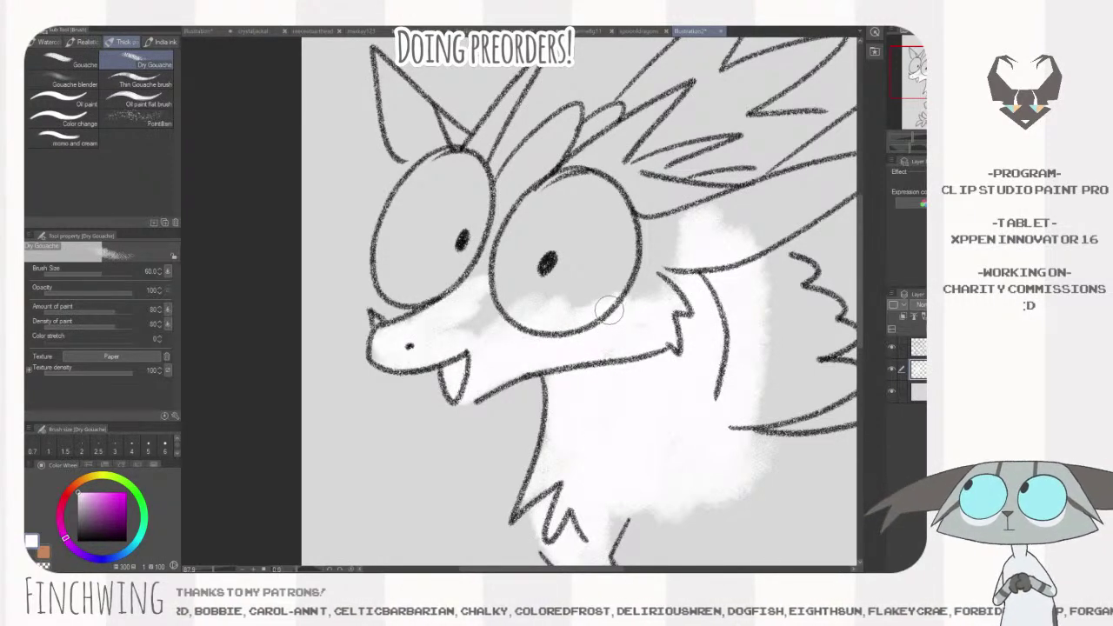
key("bracketright")
key("bracketright")
mouse_move(517, 292)
left_mouse_down()
mouse_move(505, 231)
mouse_move(543, 315)
mouse_move(670, 279)
mouse_move(487, 261)
mouse_move(526, 189)
mouse_move(616, 249)
mouse_move(728, 174)
left_mouse_up()
left_click_drag(552, 219, 622, 308)
- Fill the far ear, the front horn and the feathery tuft above the eyes with white
key("bracketleft")
key("bracketleft")
key("bracketleft")
mouse_move(538, 260)
left_mouse_down()
mouse_move(539, 274)
mouse_move(529, 251)
mouse_move(487, 298)
mouse_move(479, 380)
mouse_move(539, 317)
left_mouse_up()
key("bracketleft")
mouse_move(454, 162)
left_mouse_down()
mouse_move(476, 244)
mouse_move(508, 214)
mouse_move(478, 213)
mouse_move(503, 277)
left_mouse_up()
mouse_move(516, 234)
left_mouse_down()
mouse_move(594, 279)
mouse_move(577, 204)
mouse_move(533, 256)
mouse_move(561, 212)
mouse_move(556, 238)
left_mouse_up()
- Fill the spiky head tufts and the feathers of the far wing with white, varying the brush size
key("bracketleft")
key("bracketleft")
key("bracketright")
key("bracketright")
mouse_move(644, 214)
left_mouse_down()
mouse_move(582, 261)
mouse_move(577, 284)
mouse_move(712, 193)
mouse_move(650, 251)
left_mouse_up()
mouse_move(701, 212)
left_mouse_down()
mouse_move(758, 182)
mouse_move(727, 225)
mouse_move(546, 334)
left_mouse_up()
key("bracketleft")
key("bracketleft")
mouse_move(512, 287)
left_mouse_down()
mouse_move(522, 243)
mouse_move(588, 174)
mouse_move(535, 261)
mouse_move(595, 182)
mouse_move(530, 253)
mouse_move(509, 246)
mouse_move(513, 293)
mouse_move(661, 239)
mouse_move(557, 322)
mouse_move(575, 265)
mouse_move(535, 318)
mouse_move(506, 315)
left_mouse_up()
key("bracketright")
key("bracketright")
key("bracketleft")
key("bracketright")
key("bracketright")
mouse_move(591, 320)
left_mouse_down()
mouse_move(700, 317)
mouse_move(621, 333)
mouse_move(683, 334)
mouse_move(565, 400)
left_mouse_up()
key("bracketright")
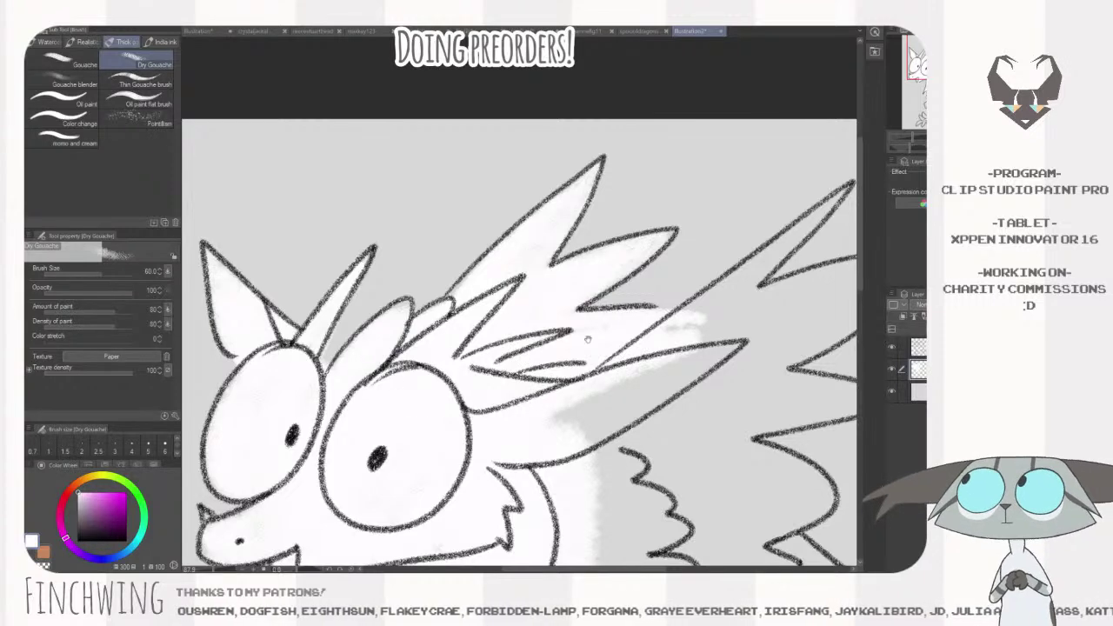
- Fill the near ear and the upper feathers of the near wing with white, varying the brush size
left_click_drag(781, 327, 527, 290)
key("bracketleft")
key("bracketleft")
key("bracketleft")
key("bracketleft")
key("bracketleft")
mouse_move(435, 280)
left_mouse_down()
mouse_move(384, 336)
mouse_move(559, 172)
mouse_move(438, 318)
mouse_move(373, 362)
left_mouse_up()
key("bracketright")
key("bracketright")
key("bracketright")
key("bracketright")
left_click_drag(465, 250, 350, 365)
mouse_move(475, 282)
left_mouse_down()
mouse_move(529, 251)
mouse_move(693, 212)
mouse_move(504, 332)
mouse_move(450, 348)
left_mouse_up()
key("bracketleft")
key("bracketleft")
key("bracketright")
key("bracketright")
key("bracketright")
key("bracketright")
- Fill the remaining near-wing feathers and the shoulder below them with white, adjusting the brush size for the tips
mouse_move(606, 265)
left_mouse_down()
mouse_move(446, 326)
mouse_move(467, 290)
mouse_move(489, 305)
left_mouse_up()
mouse_move(506, 403)
left_mouse_down()
mouse_move(523, 284)
mouse_move(659, 240)
left_mouse_up()
key("bracketleft")
key("bracketleft")
key("bracketleft")
key("bracketright")
key("bracketright")
left_click_drag(556, 248, 525, 252)
left_click_drag(474, 276, 372, 315)
mouse_move(439, 300)
left_mouse_down()
mouse_move(370, 350)
mouse_move(370, 405)
left_mouse_up()
key("bracketright")
key("bracketright")
key("bracketright")
mouse_move(443, 256)
left_mouse_down()
mouse_move(473, 253)
mouse_move(444, 327)
mouse_move(468, 313)
mouse_move(482, 409)
mouse_move(512, 432)
mouse_move(553, 404)
mouse_move(566, 426)
mouse_move(571, 340)
left_mouse_up()
key("bracketleft")
key("bracketleft")
key("bracketleft")
key("bracketleft")
key("bracketleft")
key("bracketleft")
key("bracketright")
key("bracketright")
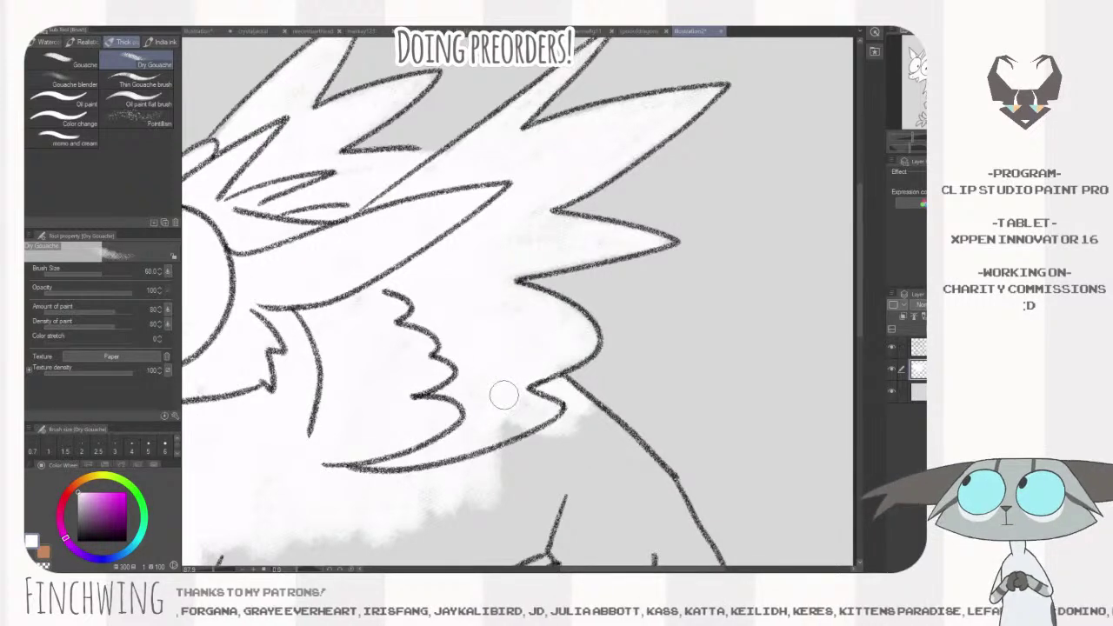
left_click_drag(504, 396, 536, 470)
- Fill both front legs and paws with white using a smaller brush
scroll(505, 396, "down", 3)
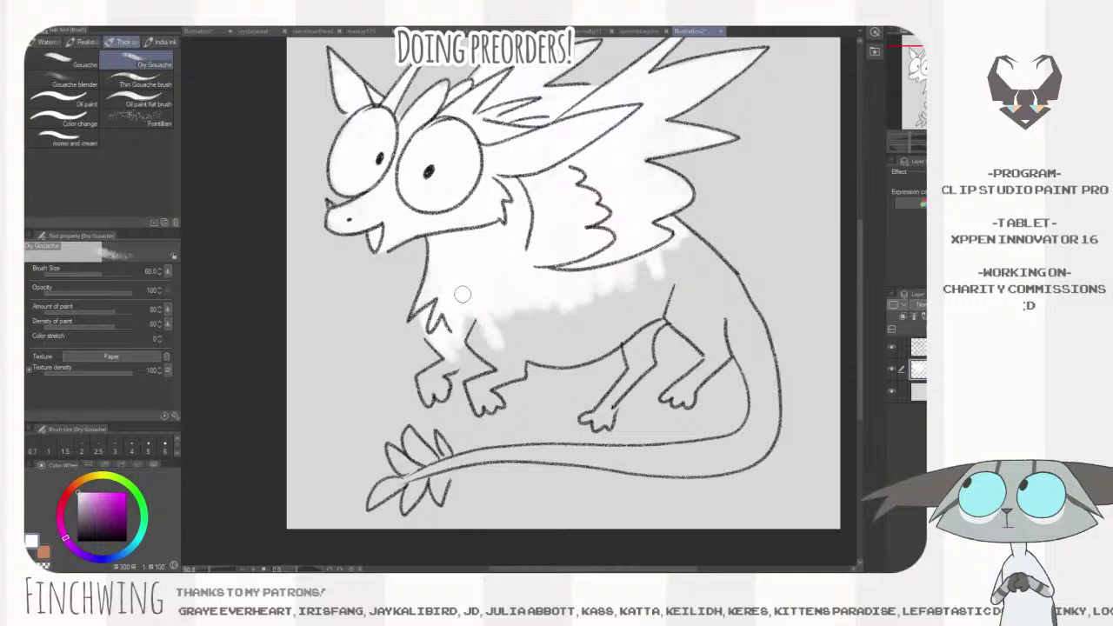
key("bracketleft")
key("bracketleft")
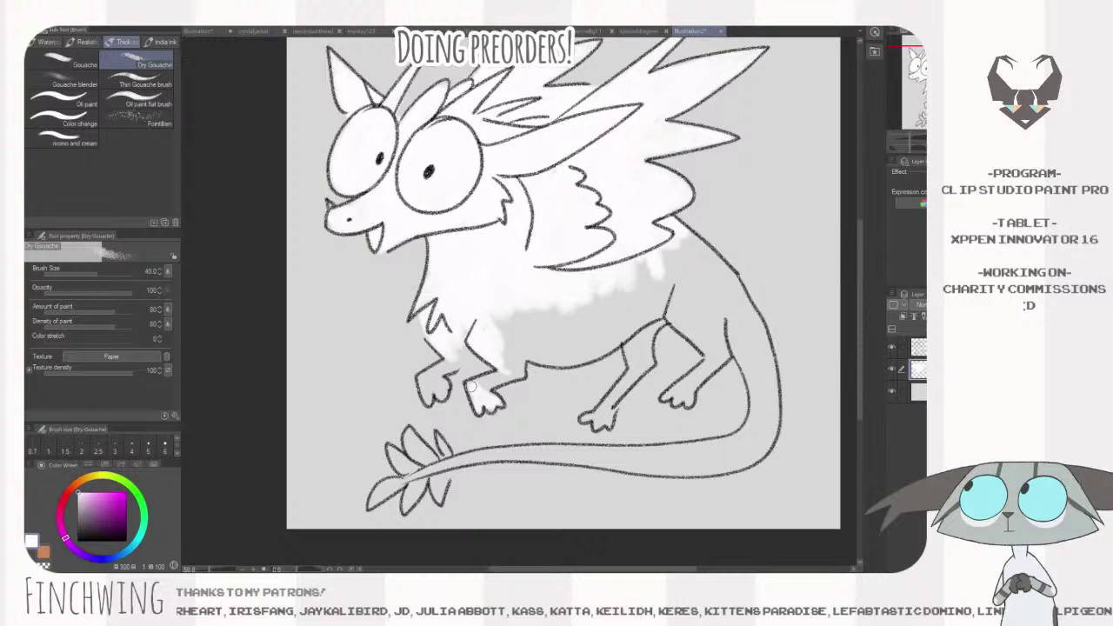
key("bracketleft")
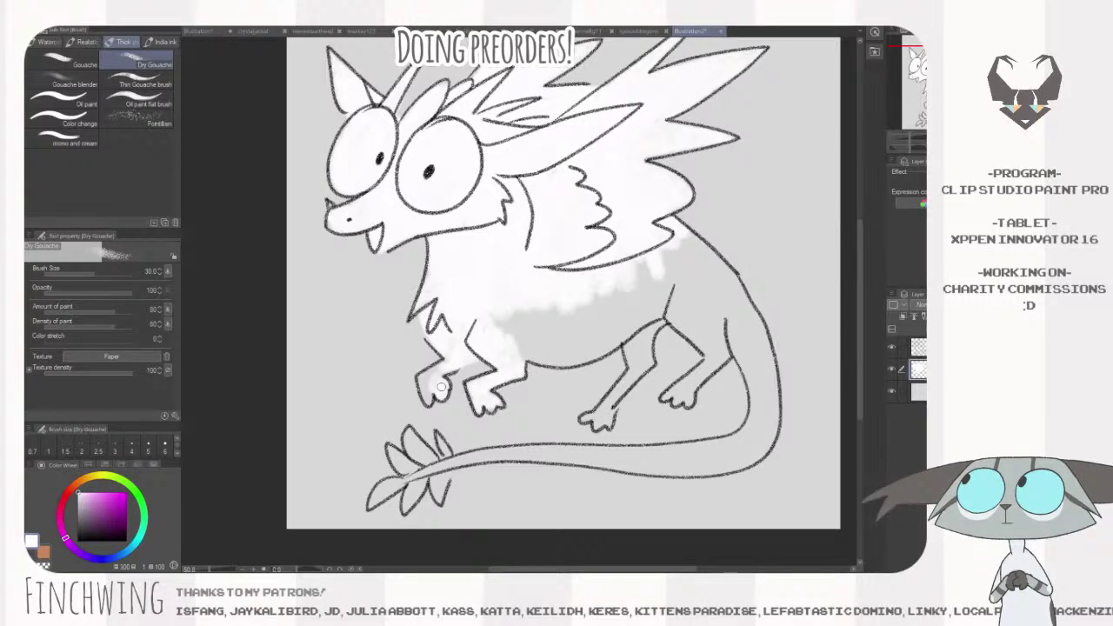
- Fill the belly and flank with white along the lower body outline using a size 50 brush
key("bracketright")
key("bracketright")
left_click_drag(522, 335, 664, 306)
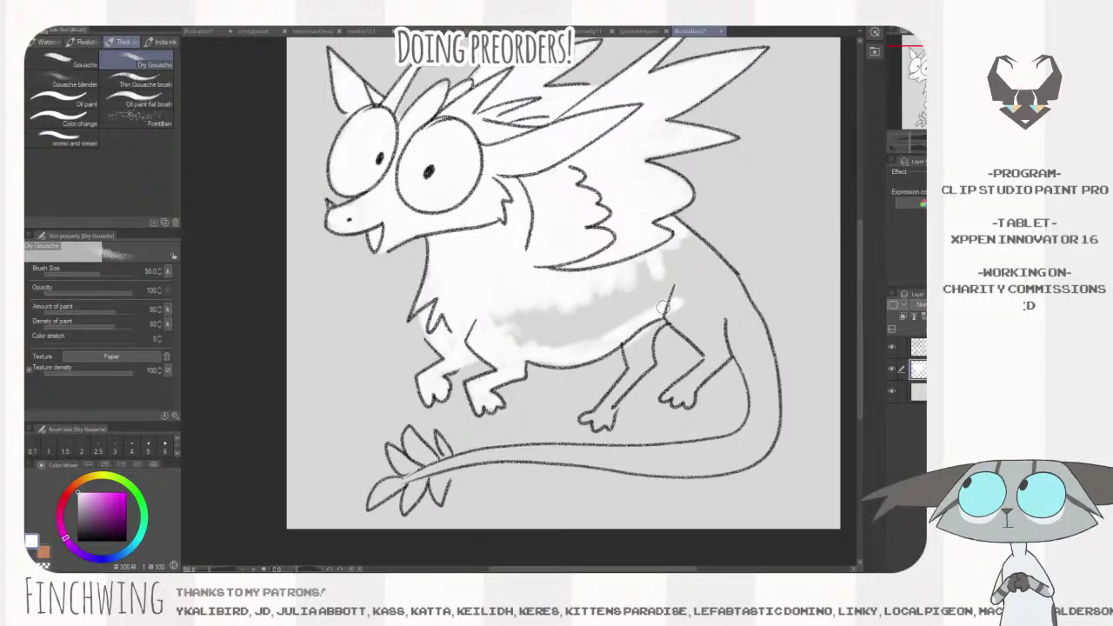
left_click_drag(664, 307, 686, 296)
left_click_drag(686, 296, 597, 241)
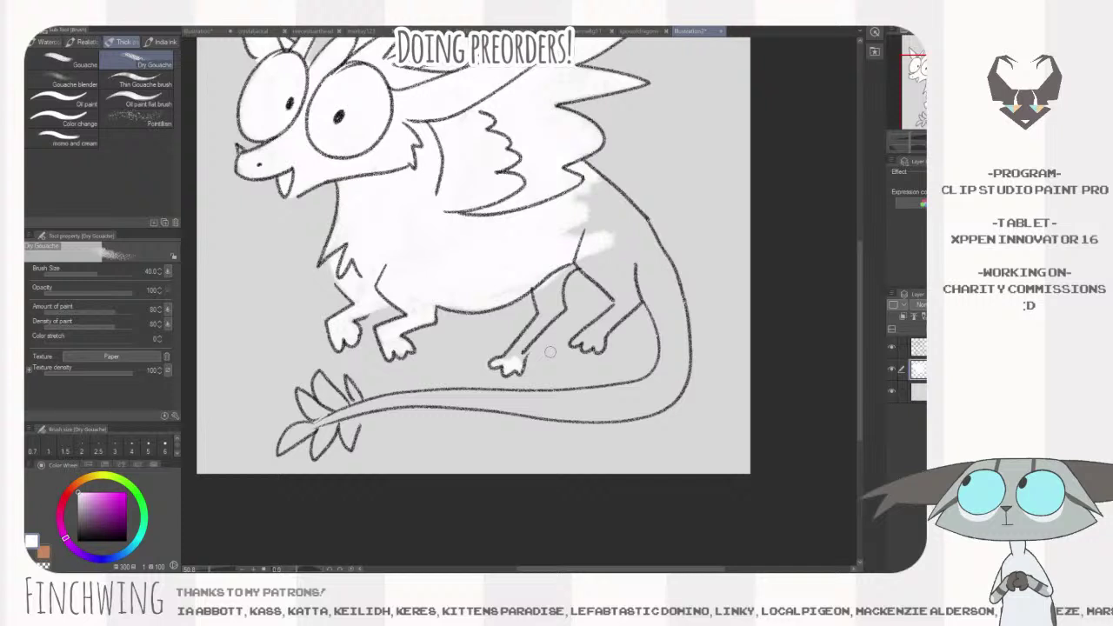
- Fill the hind legs, paws and haunch with white
mouse_move(549, 351)
left_mouse_down()
mouse_move(528, 331)
mouse_move(573, 257)
mouse_move(539, 293)
left_mouse_up()
mouse_move(579, 339)
left_mouse_down()
mouse_move(600, 342)
mouse_move(639, 297)
mouse_move(620, 311)
left_mouse_up()
mouse_move(623, 241)
left_mouse_down()
mouse_move(585, 246)
mouse_move(625, 300)
mouse_move(611, 243)
mouse_move(567, 184)
mouse_move(644, 234)
mouse_move(621, 205)
mouse_move(621, 226)
mouse_move(589, 209)
mouse_move(596, 249)
left_mouse_up()
key("bracketleft")
key("bracketleft")
- Fill the rump and the full length of the curved tail with white, varying the brush size
left_click_drag(660, 300, 670, 343)
left_click_drag(663, 248, 674, 299)
mouse_move(641, 253)
left_mouse_down()
mouse_move(673, 363)
mouse_move(663, 304)
mouse_move(668, 401)
mouse_move(323, 414)
mouse_move(652, 379)
mouse_move(604, 408)
mouse_move(341, 414)
left_mouse_up()
key("bracketright")
key("bracketright")
key("bracketleft")
key("bracketleft")
key("bracketleft")
key("bracketright")
key("bracketright")
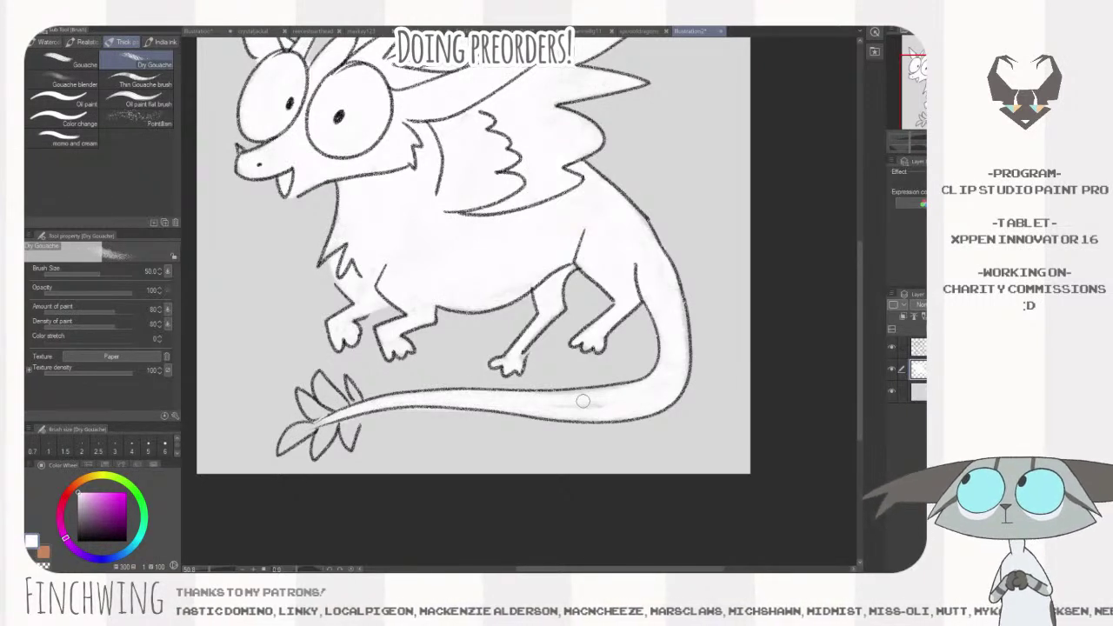
- Fill the leaf-shaped feathers at the tail tip with white using a smaller brush, undoing the last stray stroke
key("bracketleft")
key("bracketleft")
key("bracketleft")
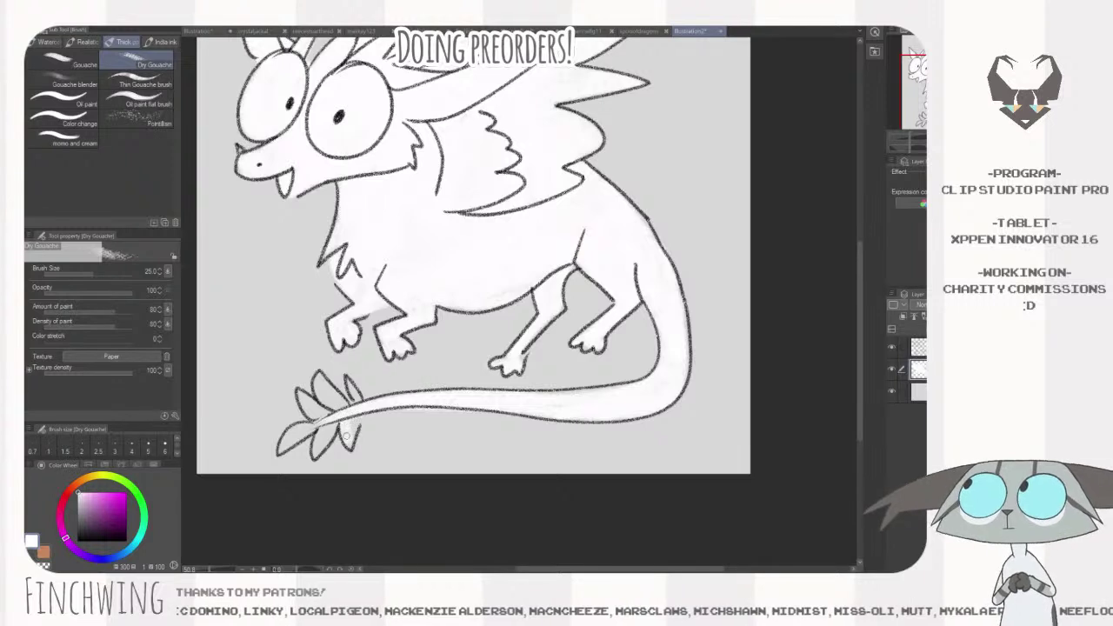
key("bracketright")
key("bracketright")
key("bracketleft")
mouse_move(311, 423)
left_mouse_down()
mouse_move(281, 447)
mouse_move(325, 387)
mouse_move(355, 393)
left_mouse_up()
key("ctrl+z")
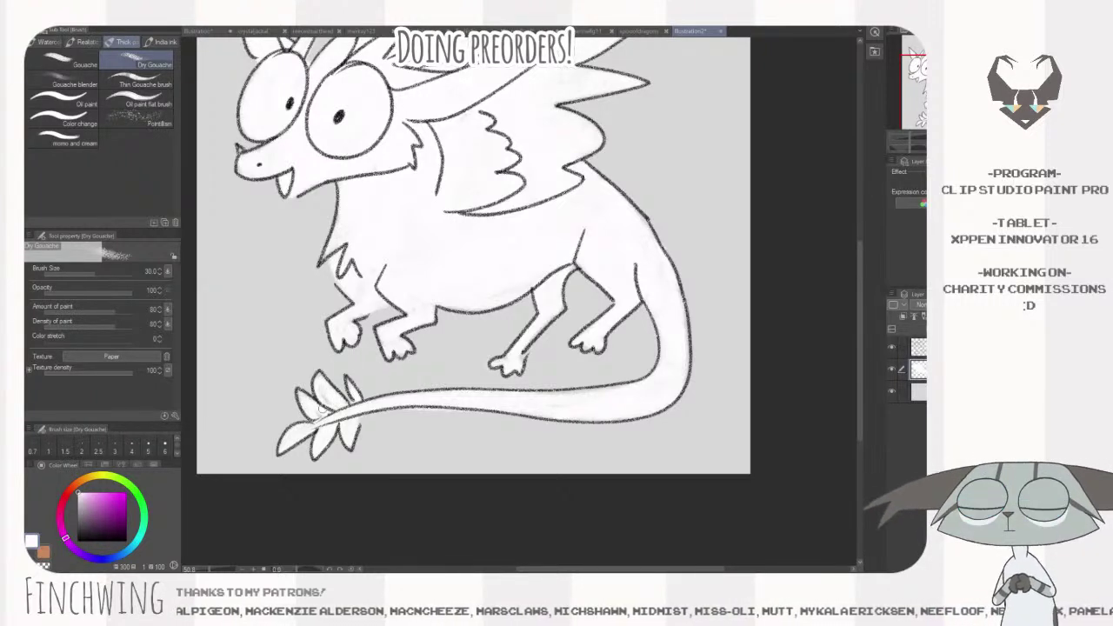
- Look over the white-filled dragon and compare it with the reference sheet
mouse_move(430, 303)
left_mouse_down()
mouse_move(477, 321)
mouse_move(460, 332)
left_mouse_up()
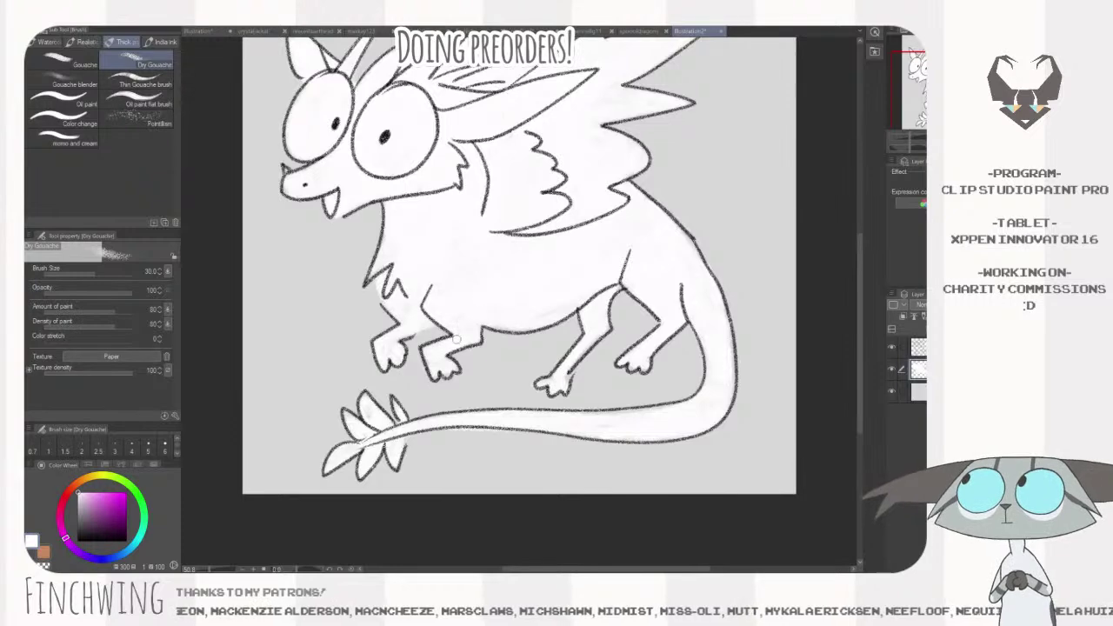
left_click_drag(532, 309, 542, 316)
mouse_move(601, 213)
left_mouse_down()
mouse_move(596, 377)
mouse_move(671, 305)
left_mouse_up()
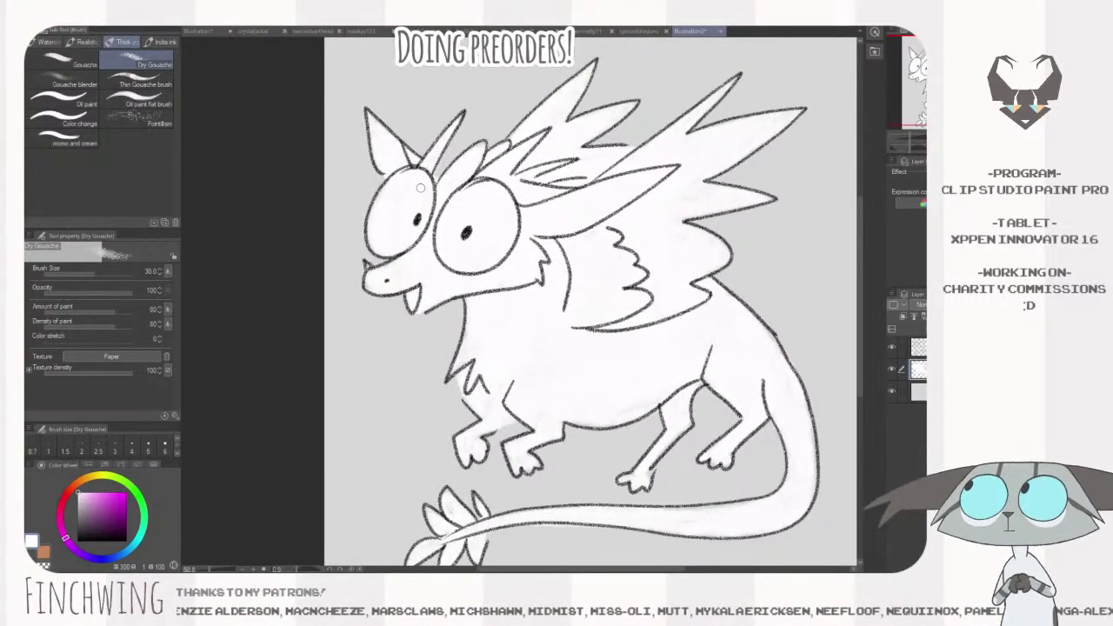
left_click_drag(589, 241, 654, 219)
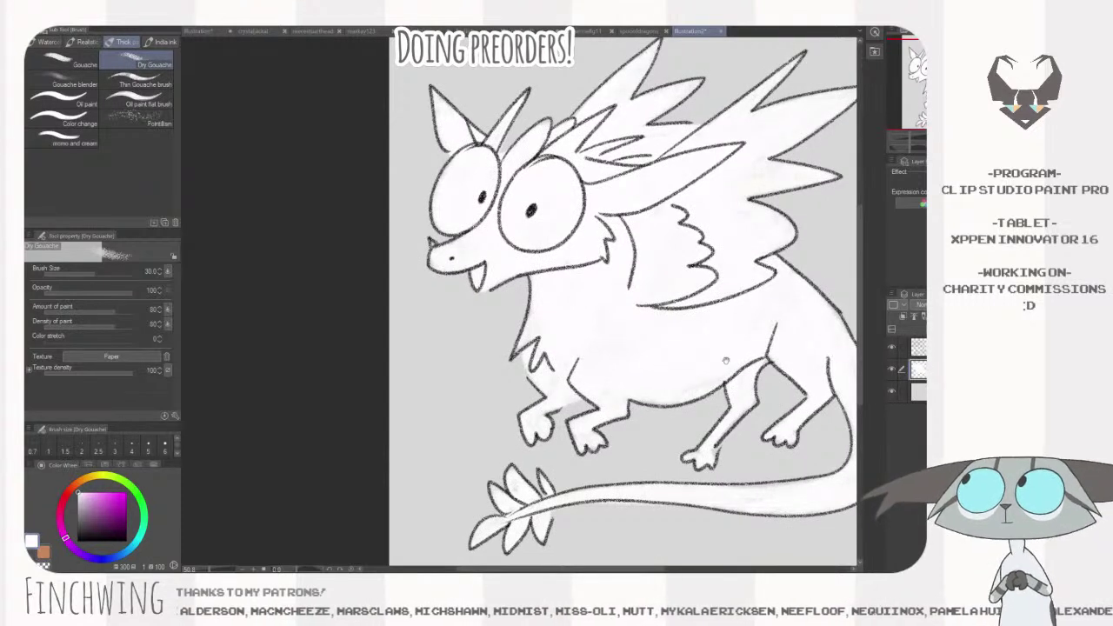
left_click_drag(779, 357, 750, 344)
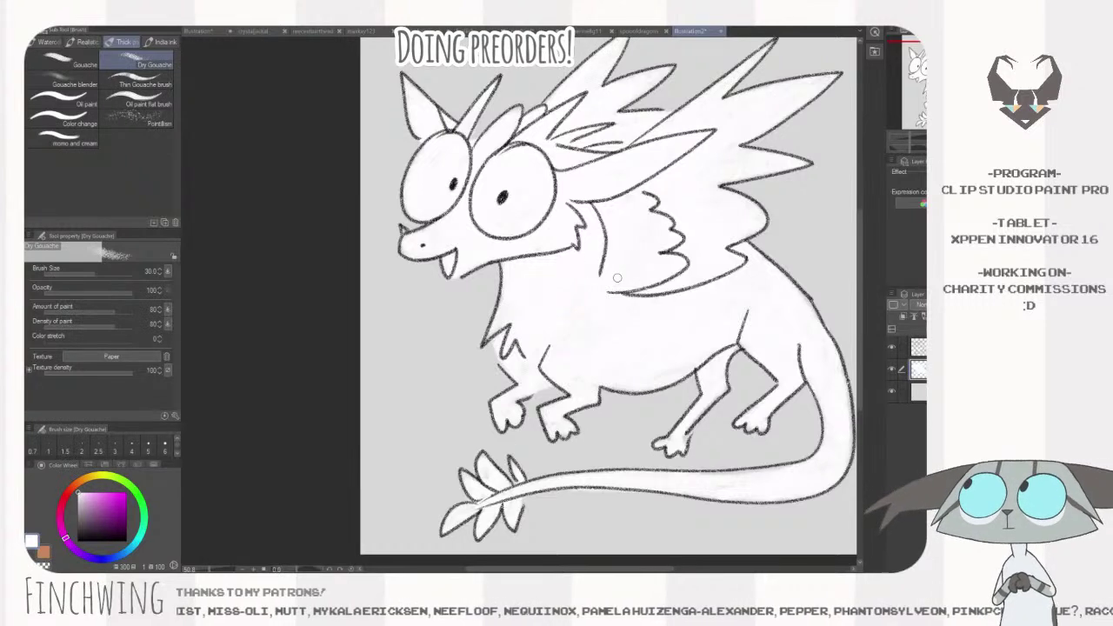
left_click_drag(724, 248, 649, 286)
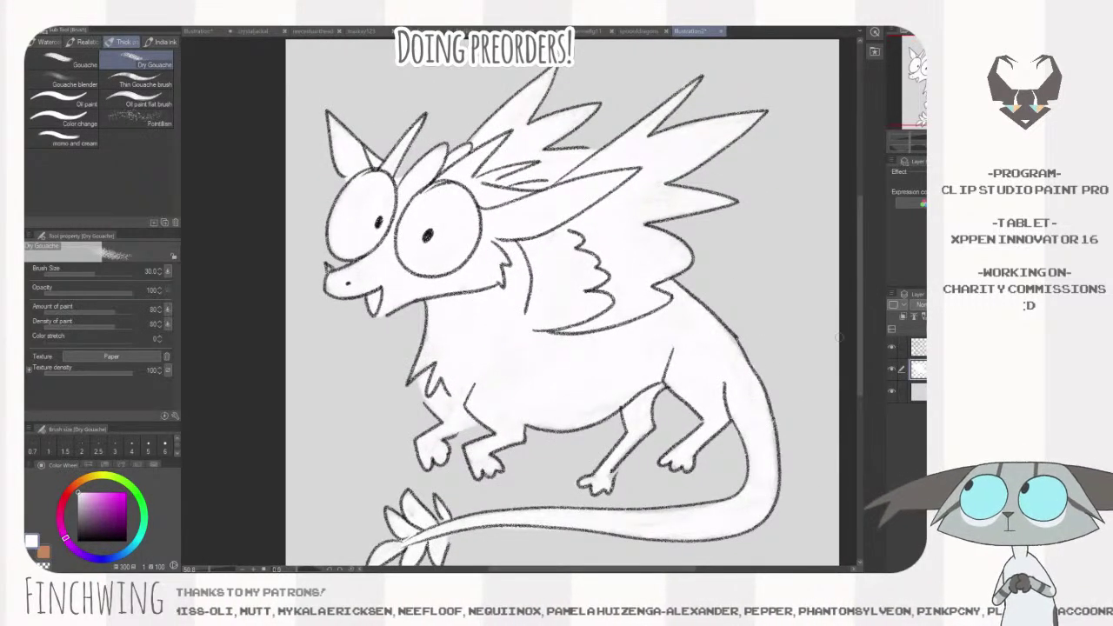
left_click_drag(584, 311, 586, 321)
left_click(487, 31)
key("alt")
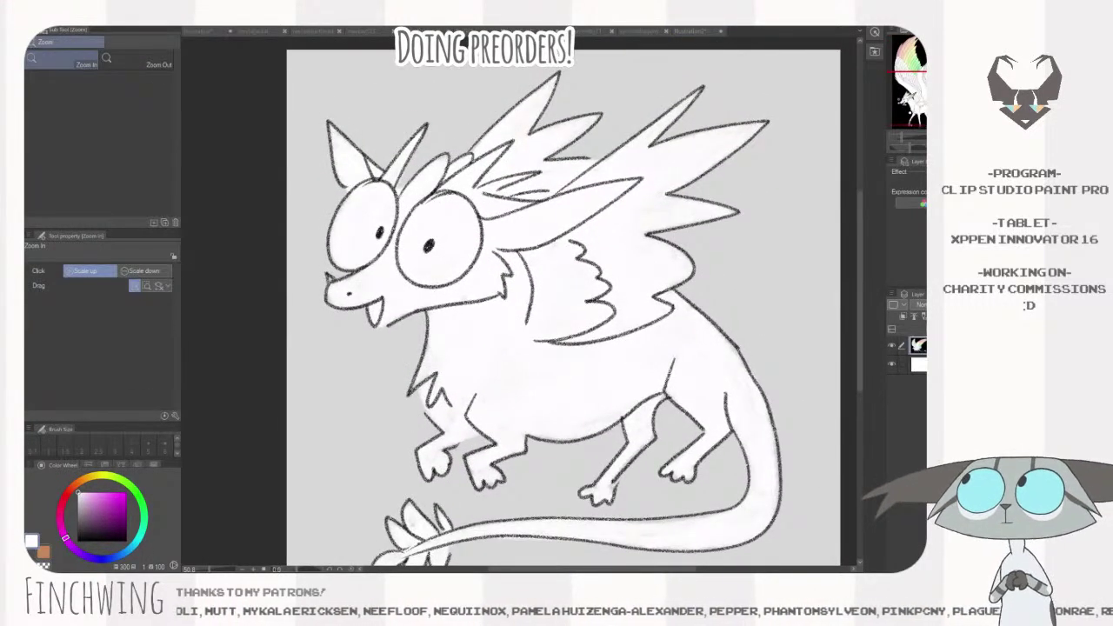
left_click(565, 111)
left_click_drag(686, 113, 657, 124)
- Draw black fur tufts on the tips of both ears with the Real pencil on the line sketch layer
left_click(912, 349)
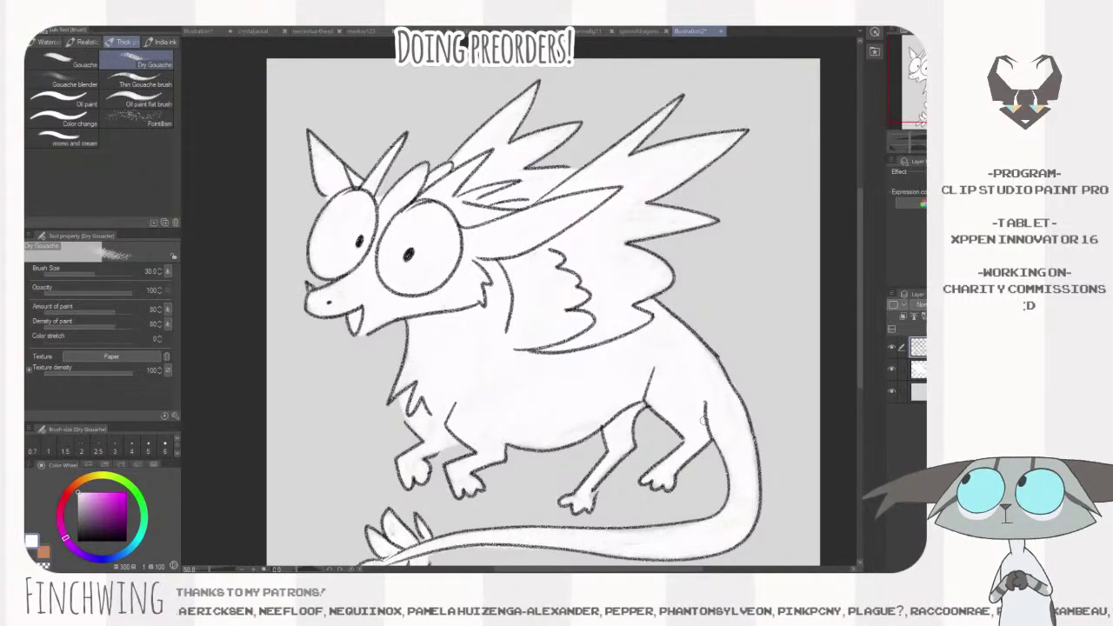
key("p")
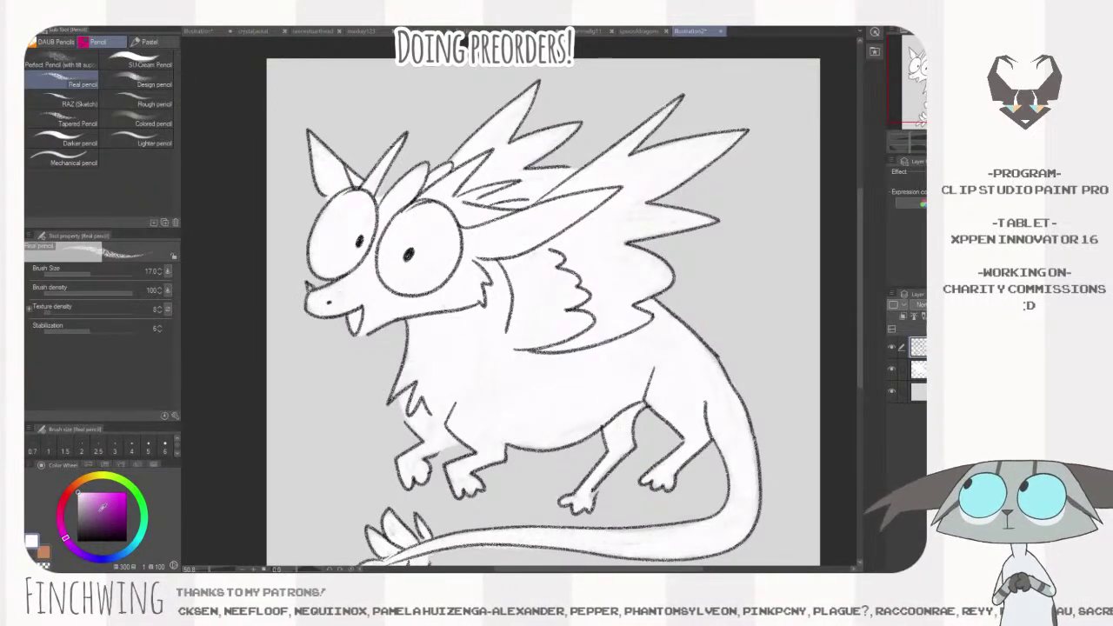
left_click_drag(103, 505, 77, 541)
mouse_move(609, 188)
left_mouse_down()
mouse_move(638, 173)
mouse_move(606, 210)
left_mouse_up()
left_click_drag(657, 160, 715, 169)
mouse_move(357, 118)
left_mouse_down()
mouse_move(517, 156)
mouse_move(504, 180)
mouse_move(525, 195)
left_mouse_up()
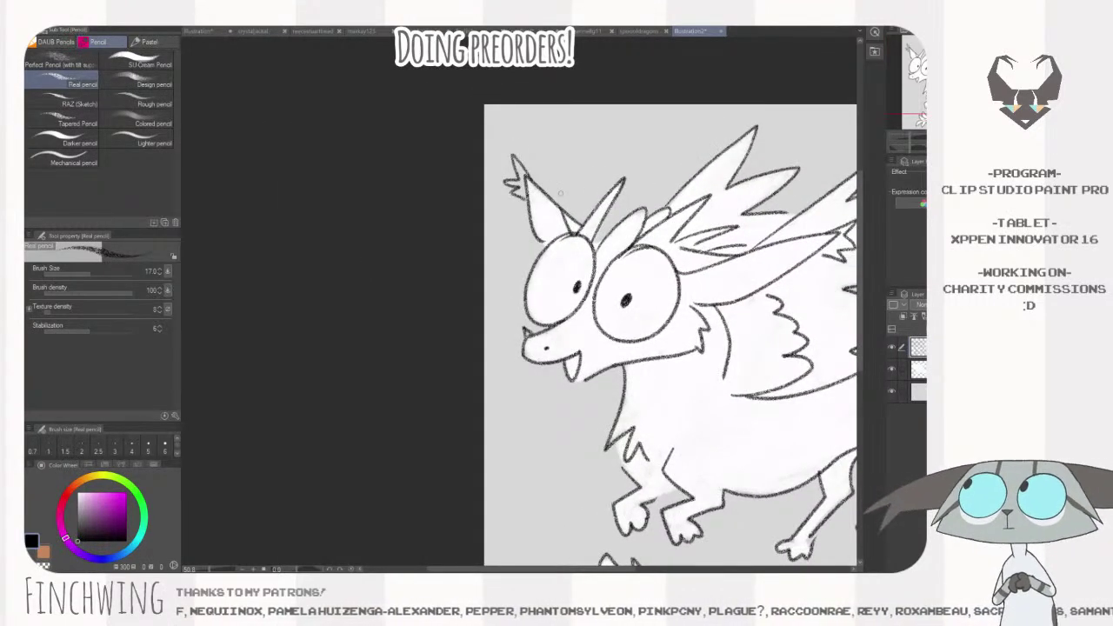
left_click_drag(838, 283, 754, 241)
- Dab grey on the base colour layer beside the near ear's tip tuft and behind the ear with the Dry Gouache brush
left_click(918, 369)
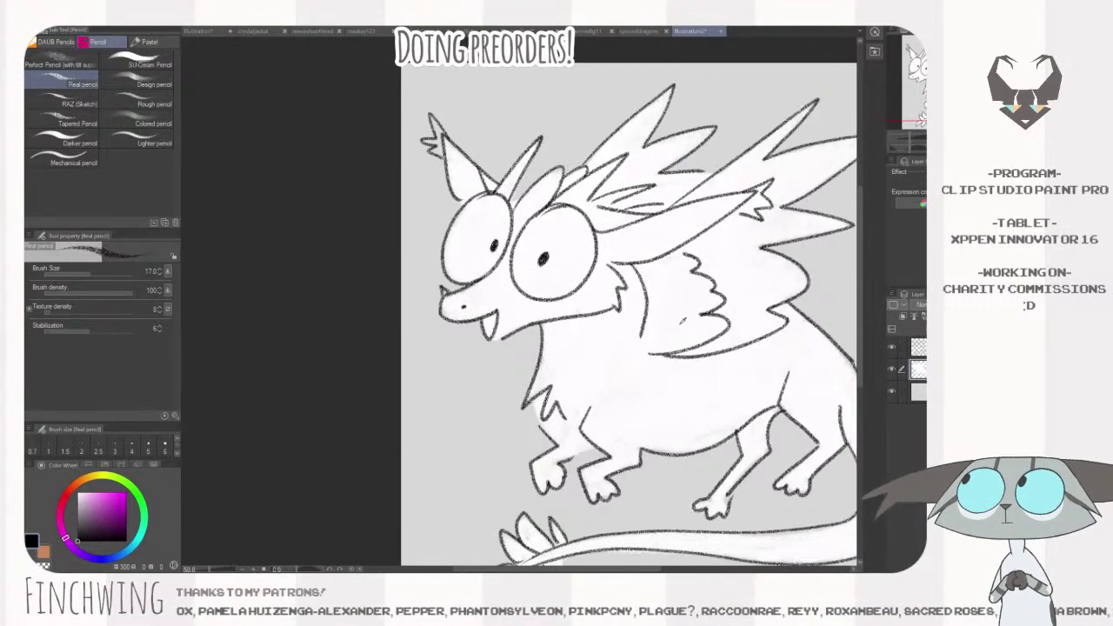
key("x")
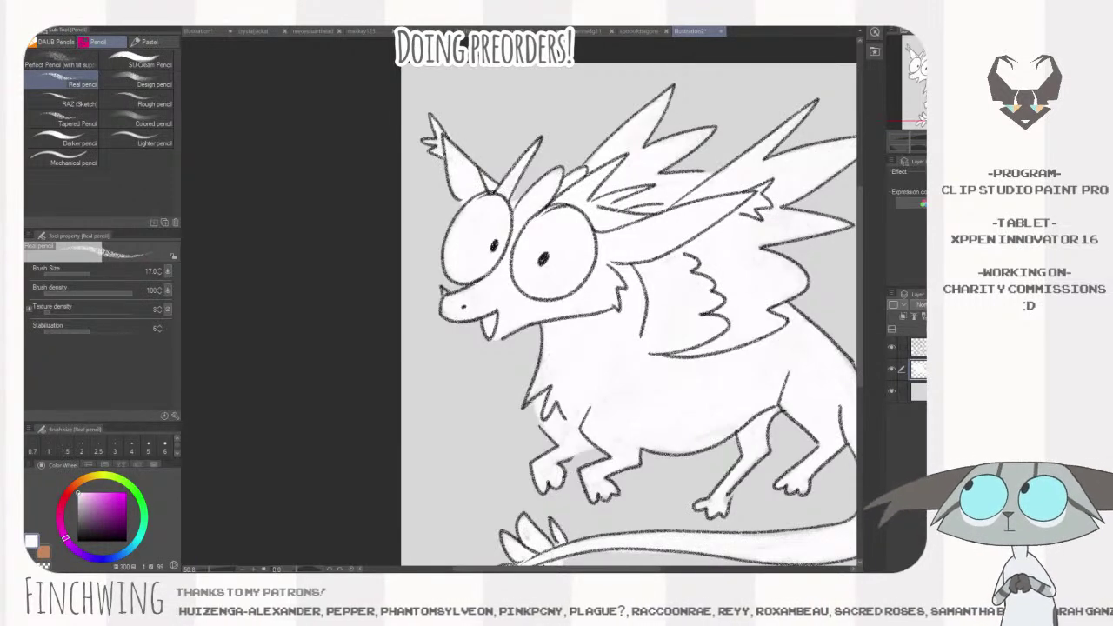
left_click_drag(816, 318, 760, 317)
key("b")
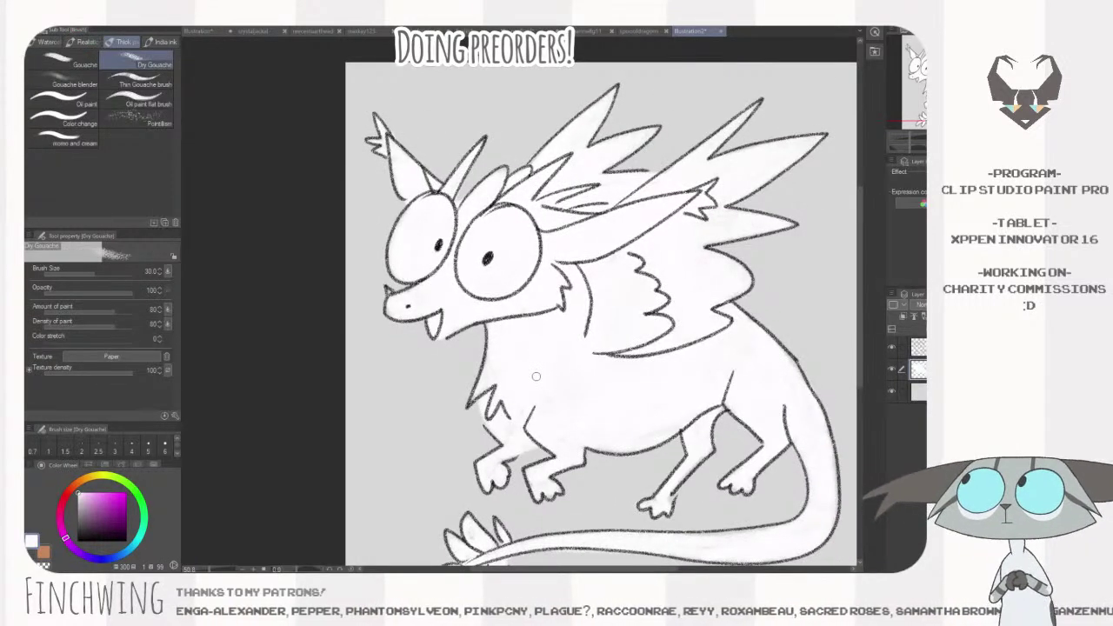
left_click(87, 522)
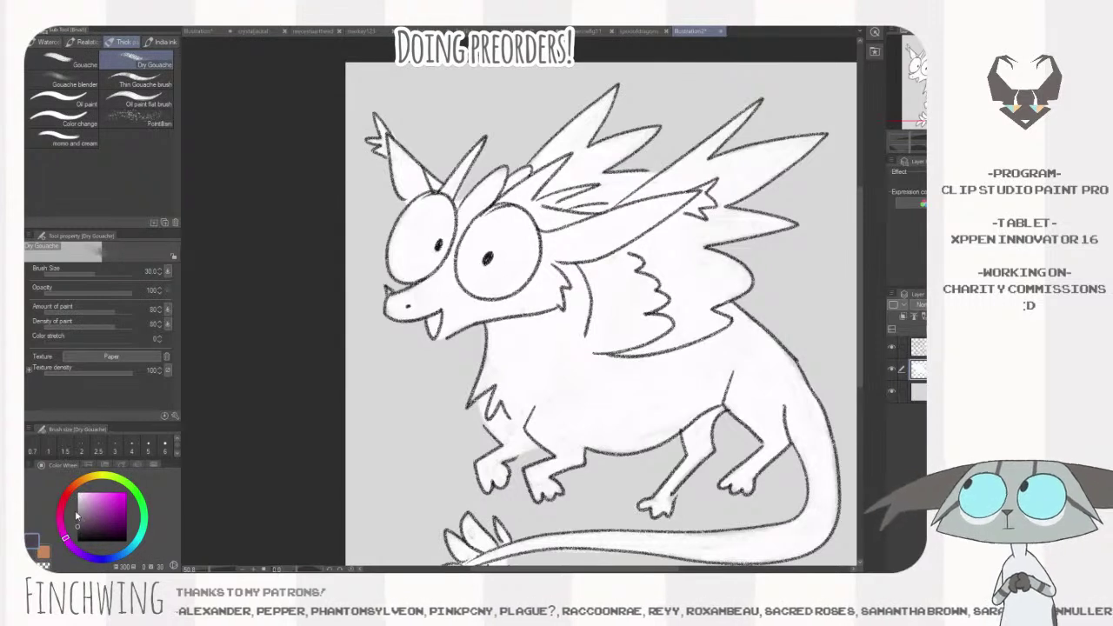
left_click_drag(470, 287, 444, 330)
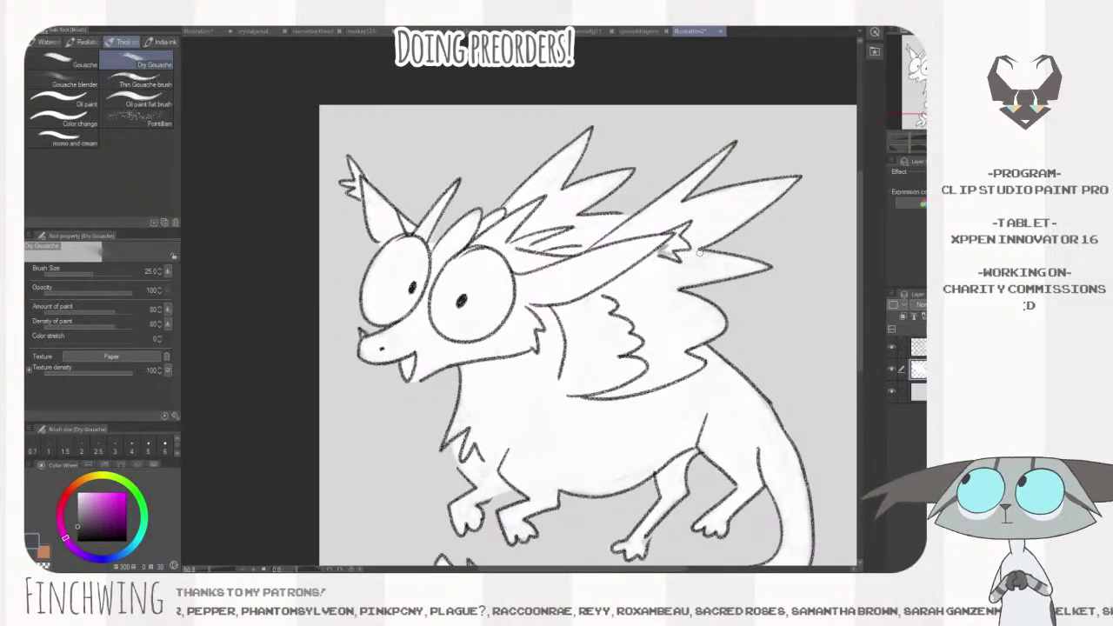
left_click(426, 31)
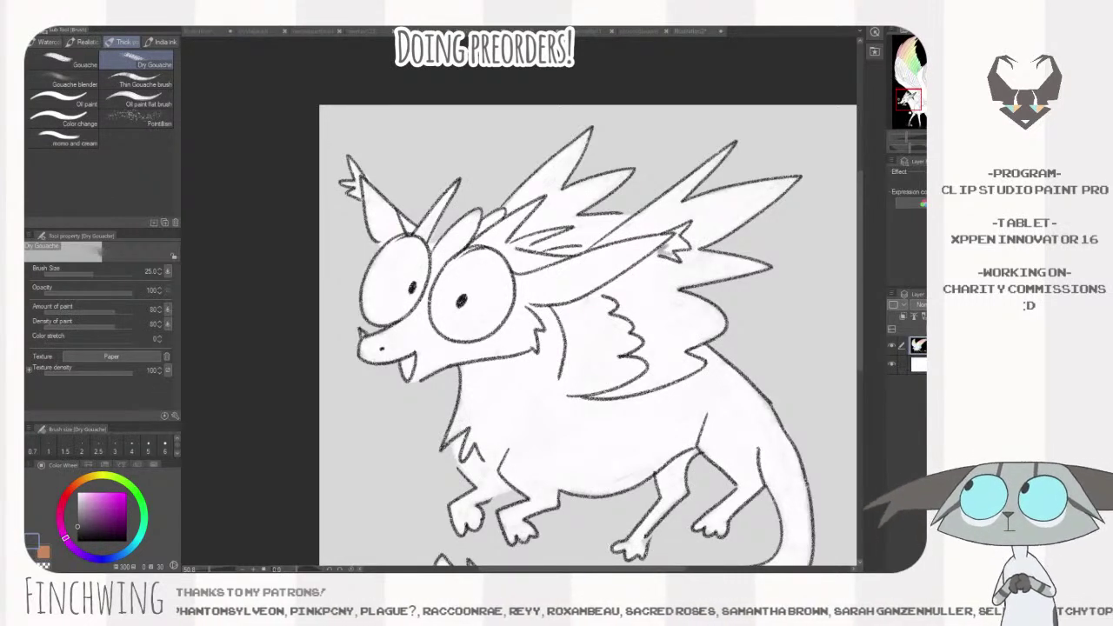
key("ctrl+z")
left_click_drag(536, 268, 558, 259)
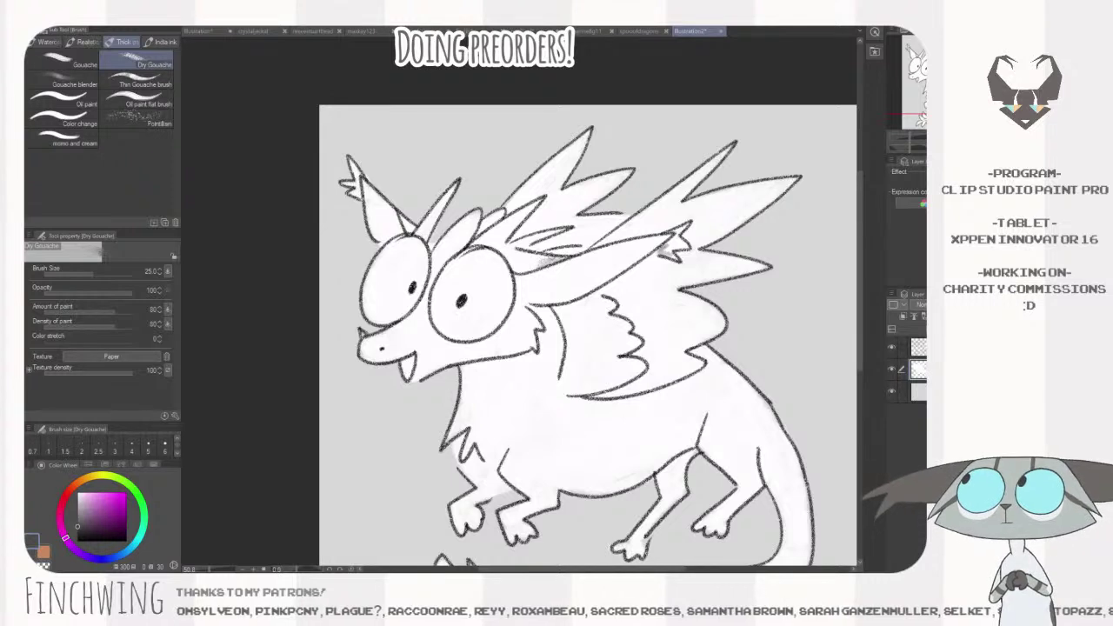
- Sample pink from the reference sheet and fill the tongue in the open mouth with it
left_click_drag(506, 232, 551, 194)
left_click(313, 31)
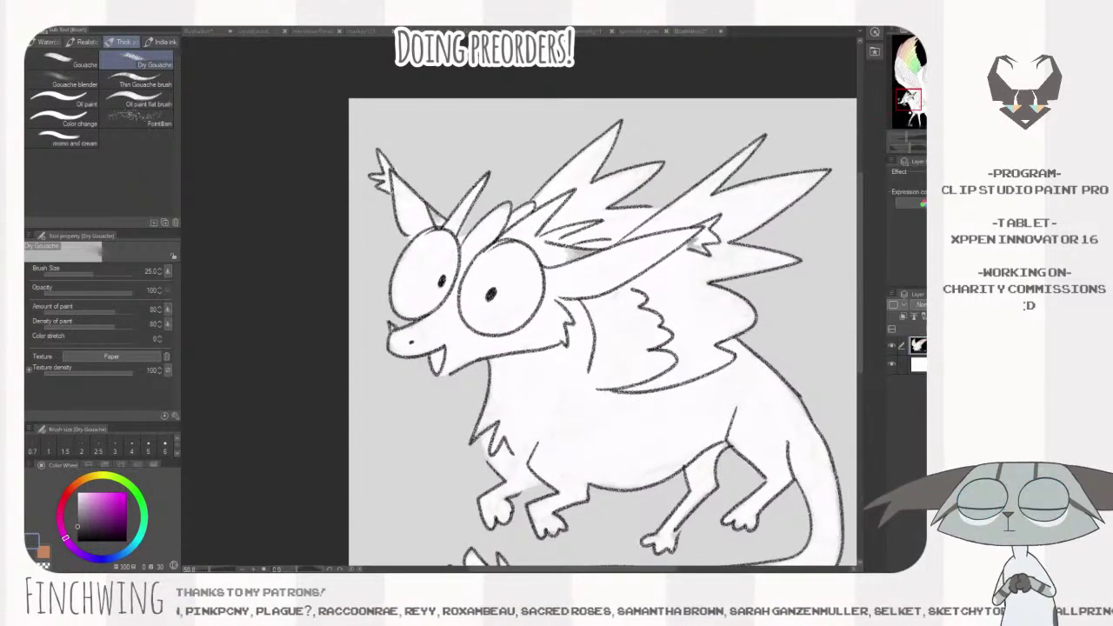
left_click(60, 515)
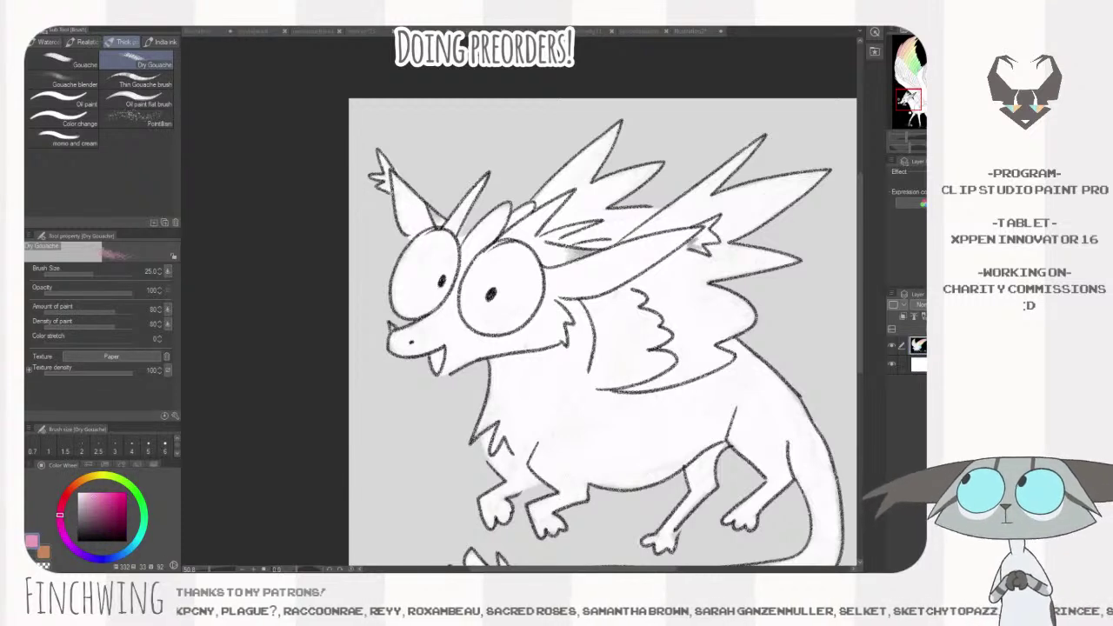
key("ctrl+shift+n")
left_click_drag(433, 352, 437, 369)
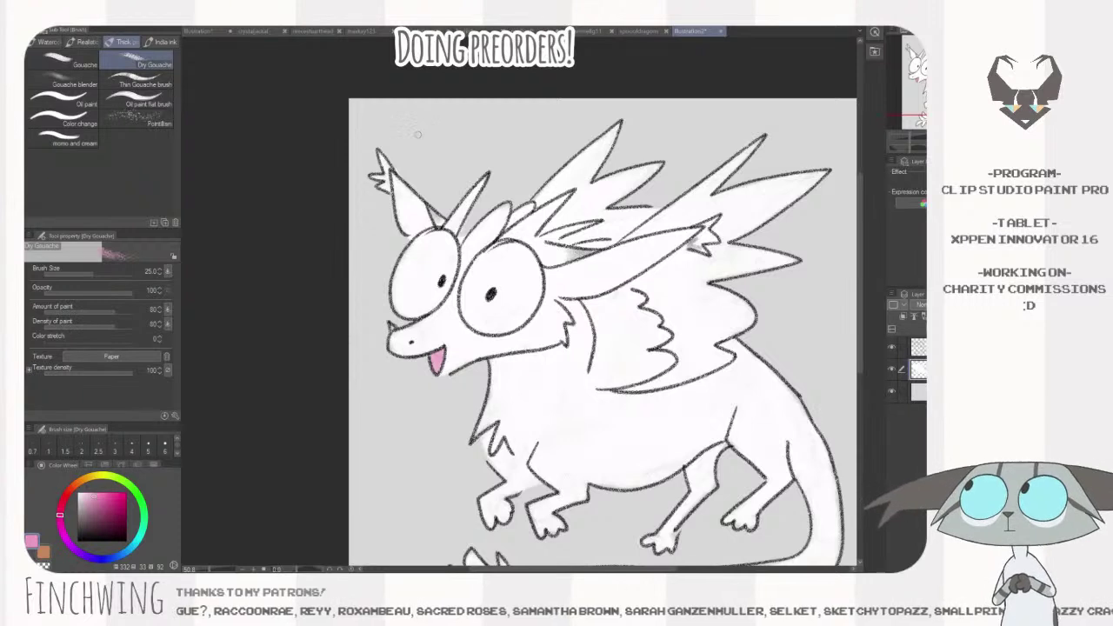
- Sample pastel lavender from the reference sheet and paint the base of the near ear with a size 80 brush
left_click(302, 133, "alt")
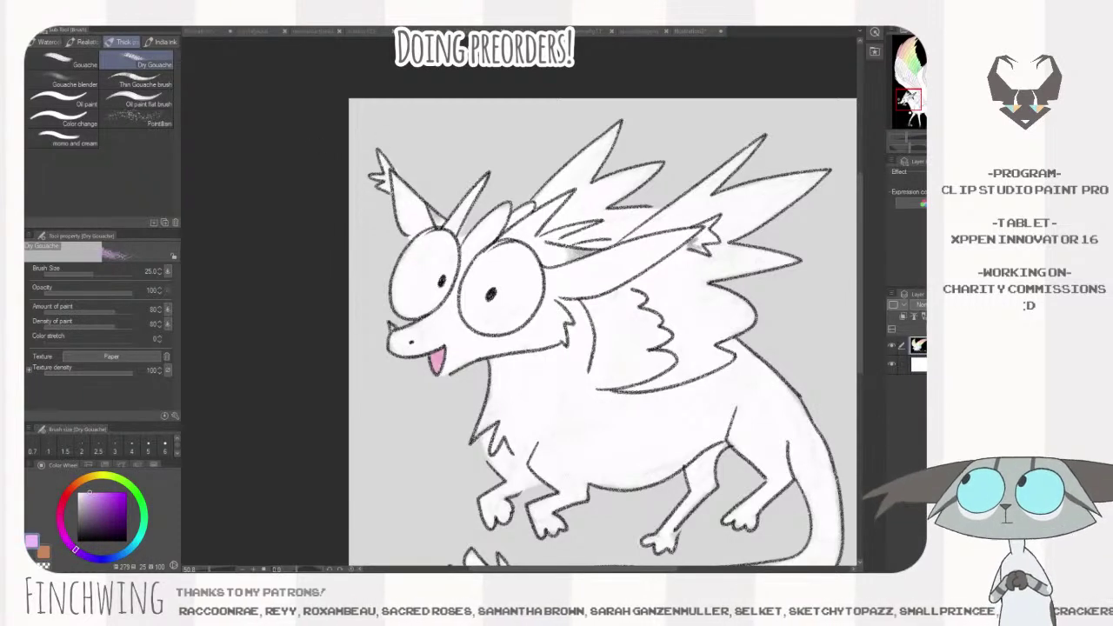
key("ctrl+shift+n")
mouse_move(548, 279)
left_mouse_down()
mouse_move(599, 278)
mouse_move(595, 268)
left_mouse_up()
key("ctrl+e")
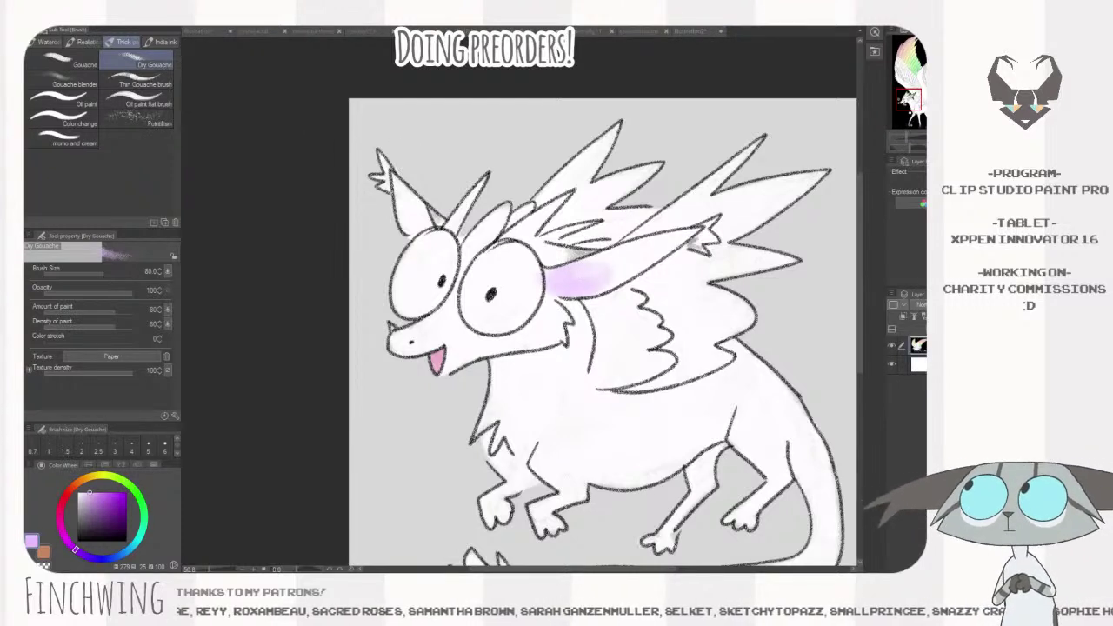
- Continue the near ear's rainbow gradient toward the tip with sampled pastel blue, green, yellow and pink
left_click(126, 552)
key("ctrl+shift+n")
mouse_move(596, 263)
left_mouse_down()
mouse_move(621, 258)
mouse_move(607, 281)
mouse_move(624, 277)
mouse_move(627, 248)
mouse_move(644, 268)
mouse_move(656, 243)
mouse_move(640, 252)
mouse_move(676, 229)
left_mouse_up()
key("ctrl+e")
left_click(120, 478)
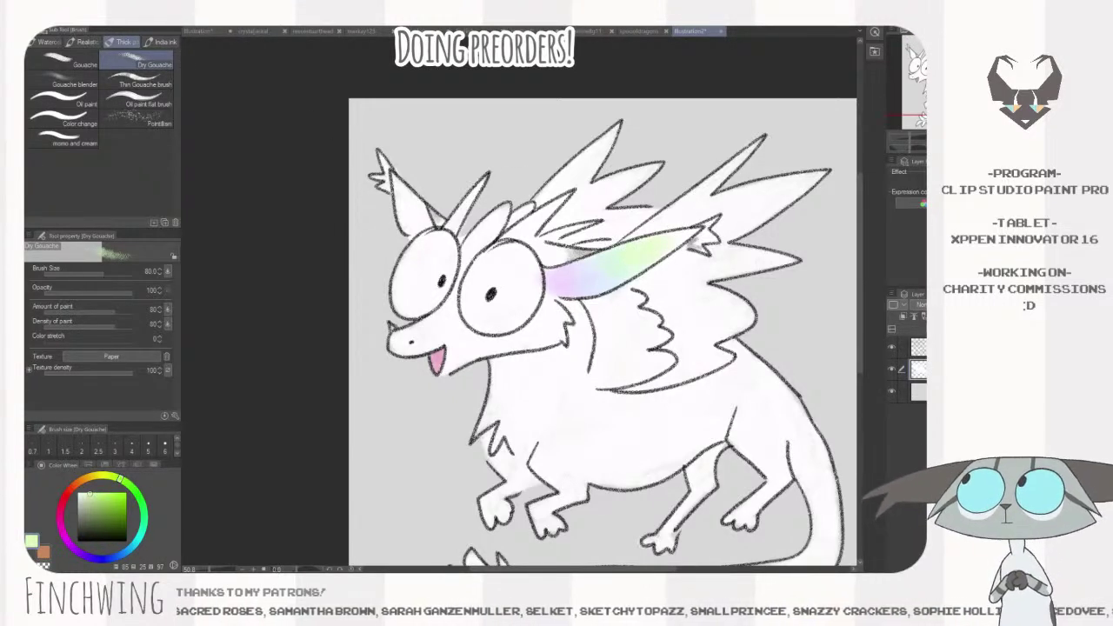
key("ctrl+e")
left_click(120, 478)
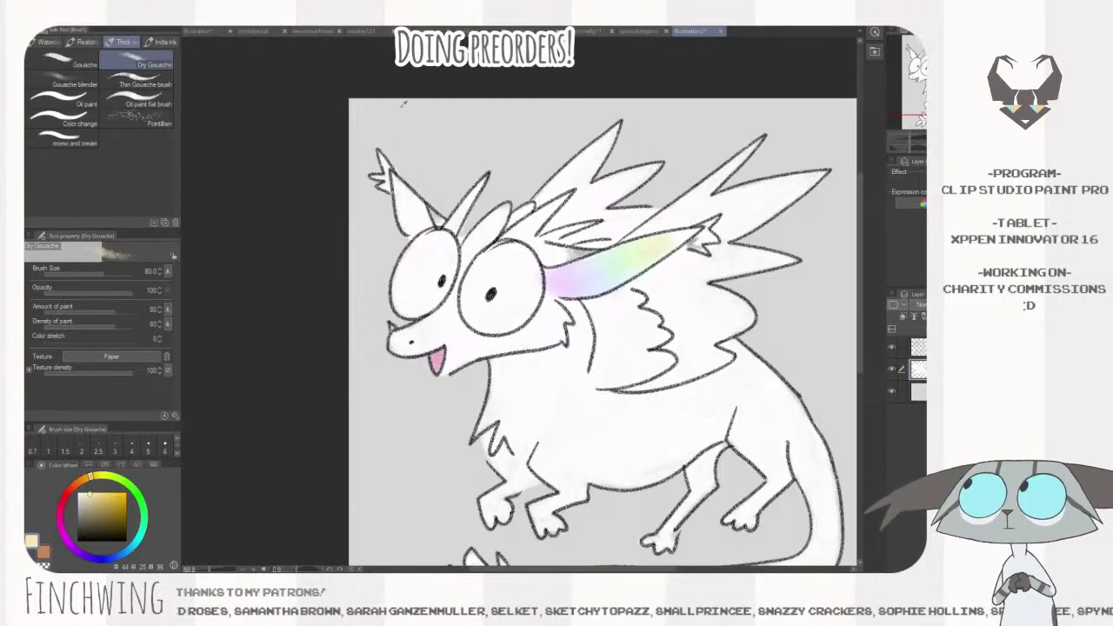
left_click(61, 503)
left_click(667, 245)
left_click_drag(683, 236, 637, 262)
- Paint the far ear with a pastel gradient from a pink tip through yellow and green to a blue base
mouse_move(433, 187)
left_mouse_down()
mouse_move(486, 188)
mouse_move(452, 200)
mouse_move(465, 184)
mouse_move(470, 200)
left_mouse_up()
left_click(331, 115, "alt")
left_click(459, 212)
left_click(701, 249, "alt")
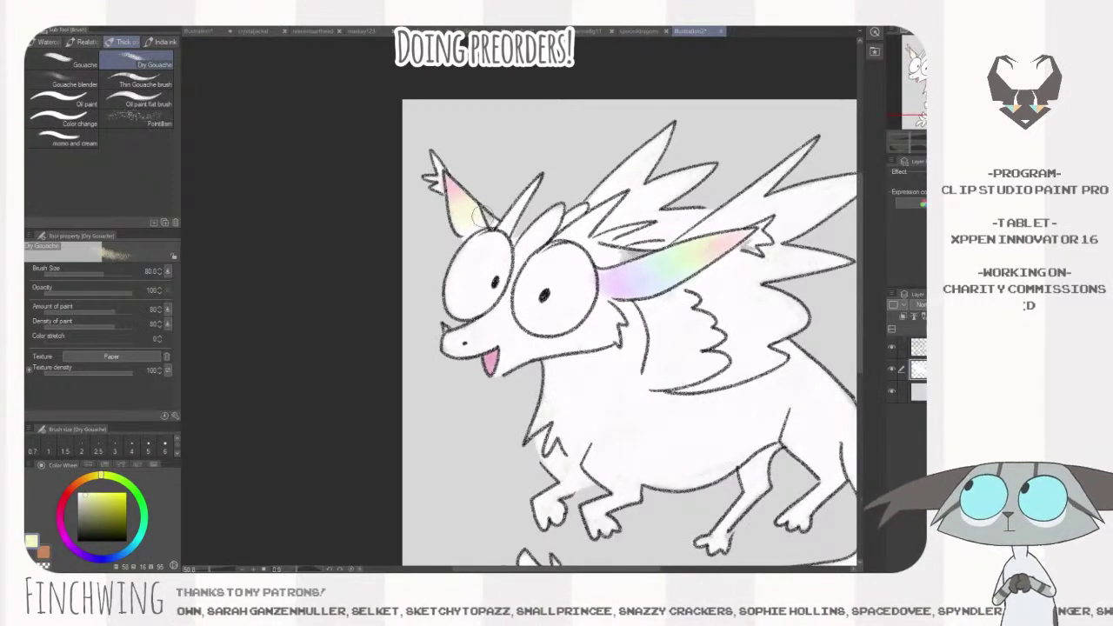
key("ctrl+e")
left_click(462, 231)
mouse_move(462, 229)
left_mouse_down()
mouse_move(472, 223)
mouse_move(470, 245)
left_mouse_up()
- Fill the front feather above the eyes with sampled pastel pink at brush size 40, and sample pastel orange from the reference
mouse_move(799, 328)
left_mouse_down()
mouse_move(781, 302)
mouse_move(707, 278)
left_mouse_up()
left_click(200, 31)
left_click(648, 189, "alt")
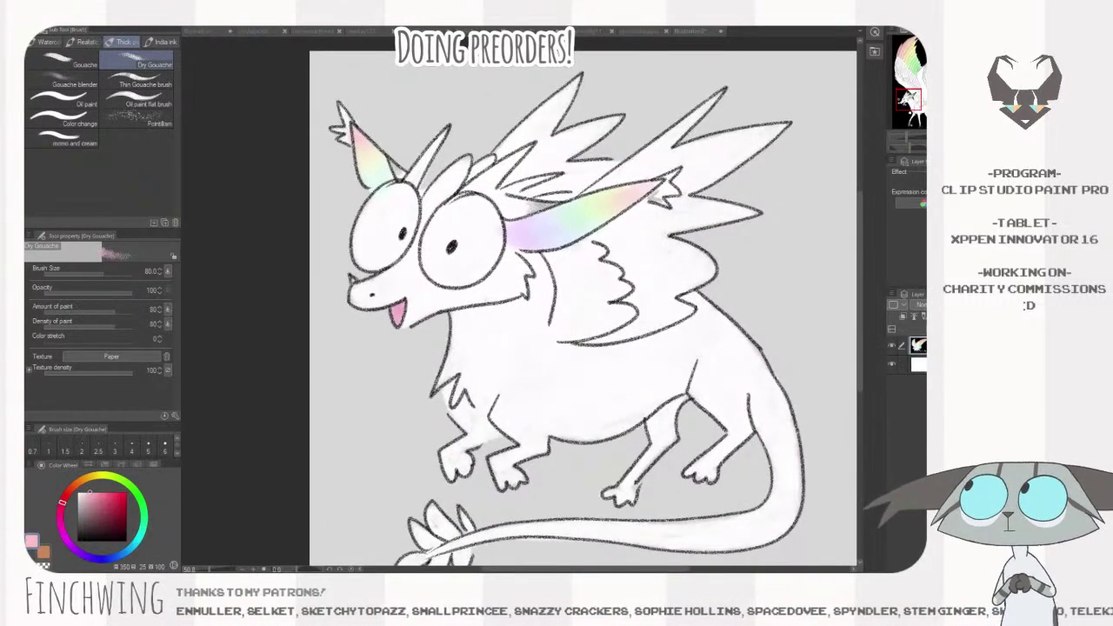
left_click(698, 31)
key("bracketleft")
key("bracketleft")
key("bracketleft")
key("bracketleft")
mouse_move(465, 163)
left_mouse_down()
mouse_move(426, 202)
mouse_move(466, 161)
left_mouse_up()
key("ctrl+e")
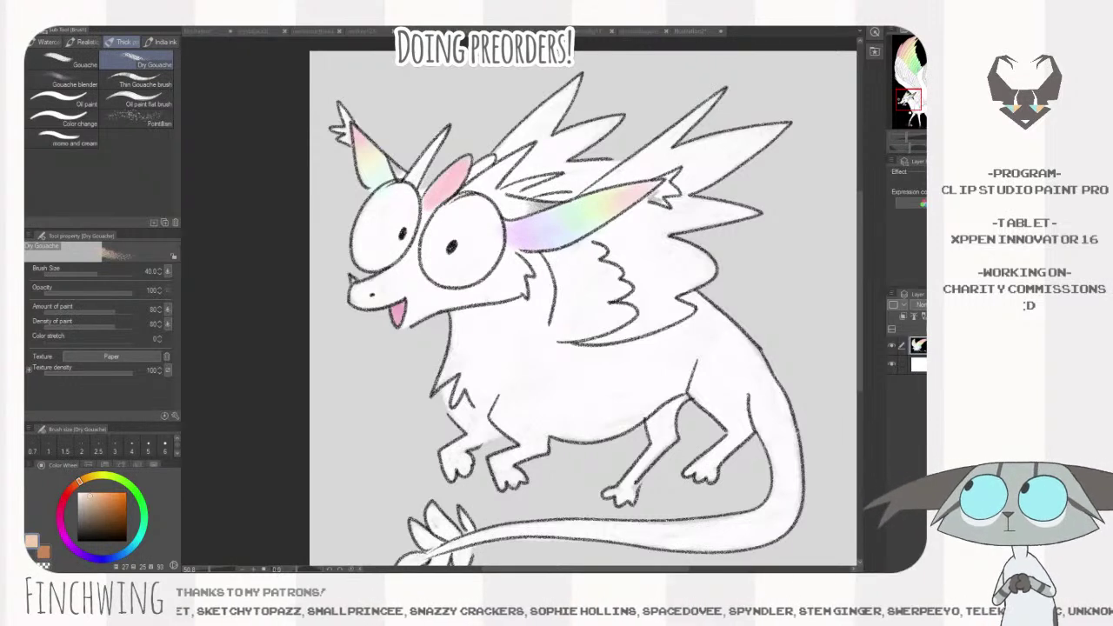
- Fill the second head feather, just behind the pink one, with pastel orange
left_click(477, 169)
left_click_drag(471, 176, 482, 164)
key("ctrl+e")
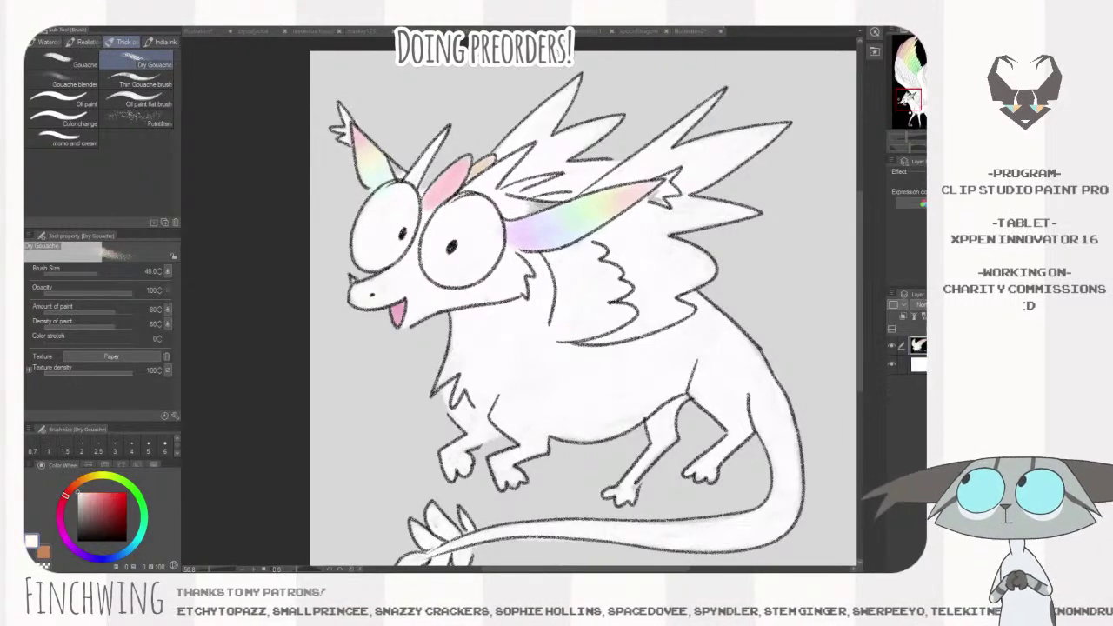
- Sample pastel green from the reference sheet and paint the head feathers behind the near eye
left_click(522, 190)
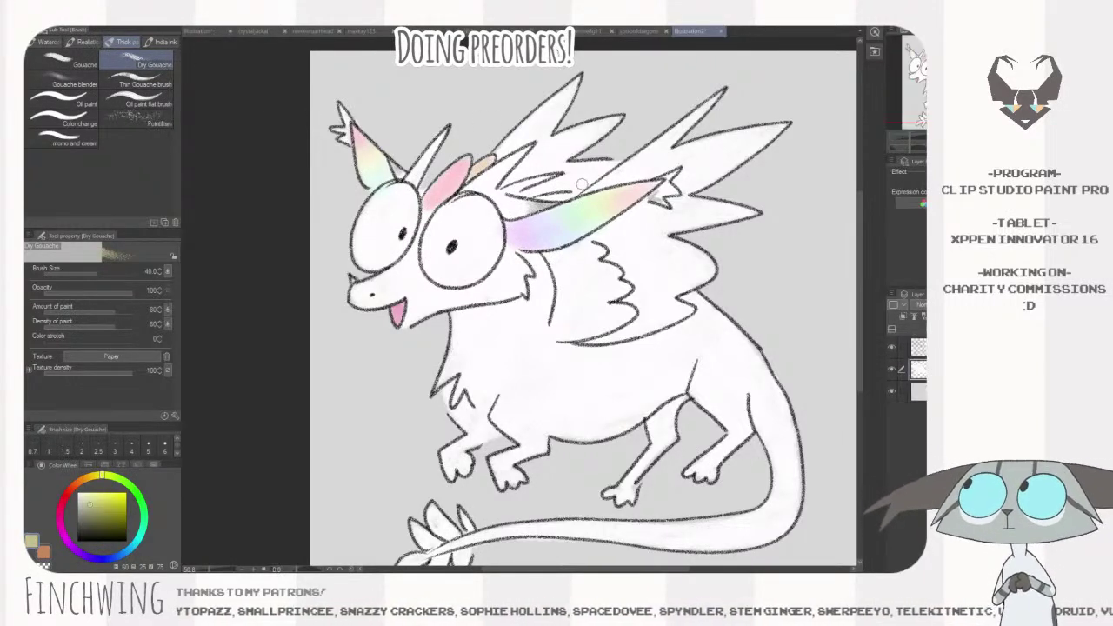
left_click_drag(676, 216, 699, 208)
left_click(355, 131, "alt")
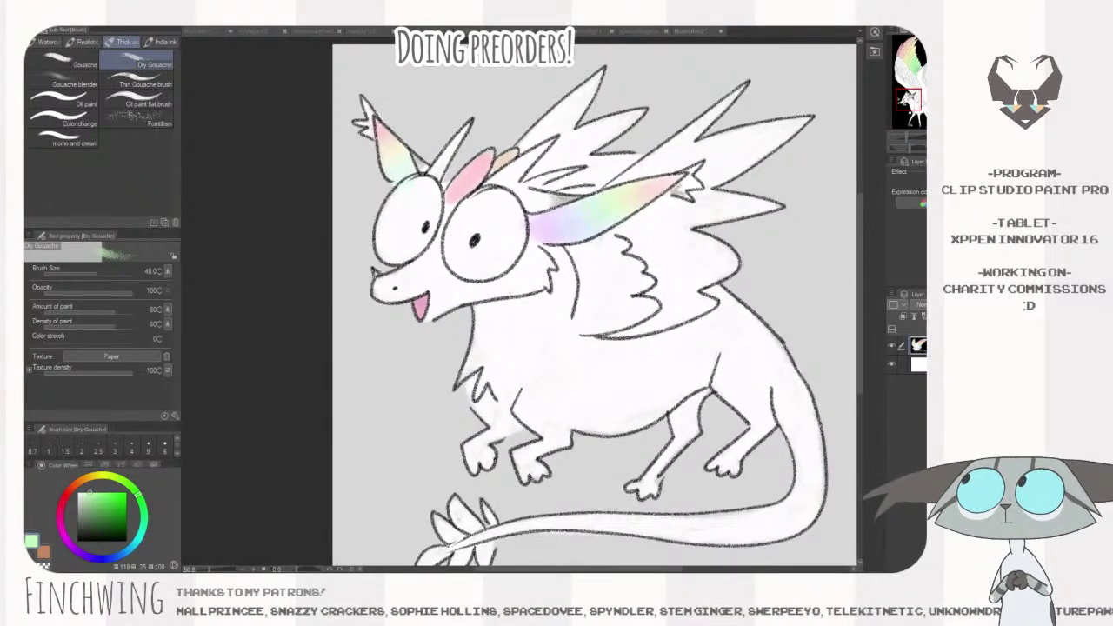
left_click(535, 182)
mouse_move(533, 184)
left_mouse_down()
mouse_move(574, 171)
mouse_move(555, 173)
mouse_move(590, 187)
mouse_move(560, 190)
left_mouse_up()
left_click(352, 146)
left_click(351, 146, "alt")
left_click(574, 194)
- Sample near-black from the reference sheet and paint the two front paws and the stripes above them
mouse_move(752, 317)
left_mouse_down()
mouse_move(797, 257)
mouse_move(757, 280)
mouse_move(737, 235)
left_mouse_up()
left_click(352, 146)
left_click(351, 146, "alt")
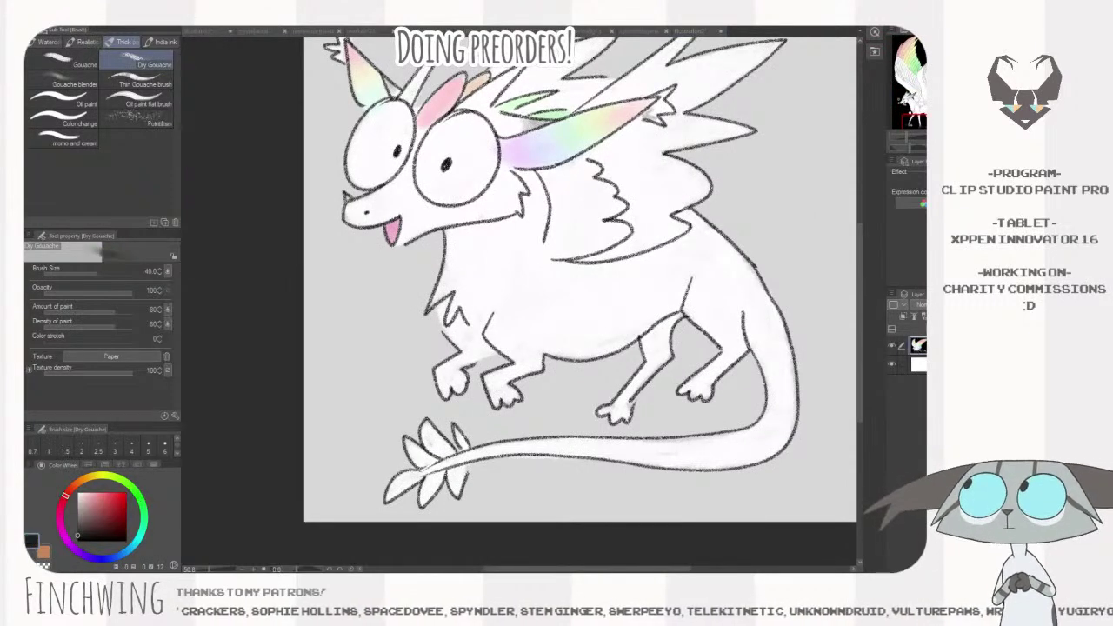
left_click(509, 395)
mouse_move(496, 401)
left_mouse_down()
mouse_move(519, 396)
mouse_move(498, 401)
mouse_move(504, 390)
mouse_move(494, 389)
mouse_move(532, 363)
left_mouse_up()
key("bracketright")
key("bracketright")
mouse_move(459, 377)
left_mouse_down()
mouse_move(443, 394)
mouse_move(468, 365)
left_mouse_up()
- Paint the rear paws and their leg stripes in the same near-black with brush size 25
key("bracketleft")
key("bracketright")
key("bracketright")
mouse_move(631, 395)
left_mouse_down()
mouse_move(616, 416)
mouse_move(629, 402)
mouse_move(624, 386)
mouse_move(650, 371)
mouse_move(710, 396)
mouse_move(712, 386)
left_mouse_up()
mouse_move(696, 397)
left_mouse_down()
mouse_move(724, 374)
mouse_move(707, 361)
mouse_move(741, 355)
left_mouse_up()
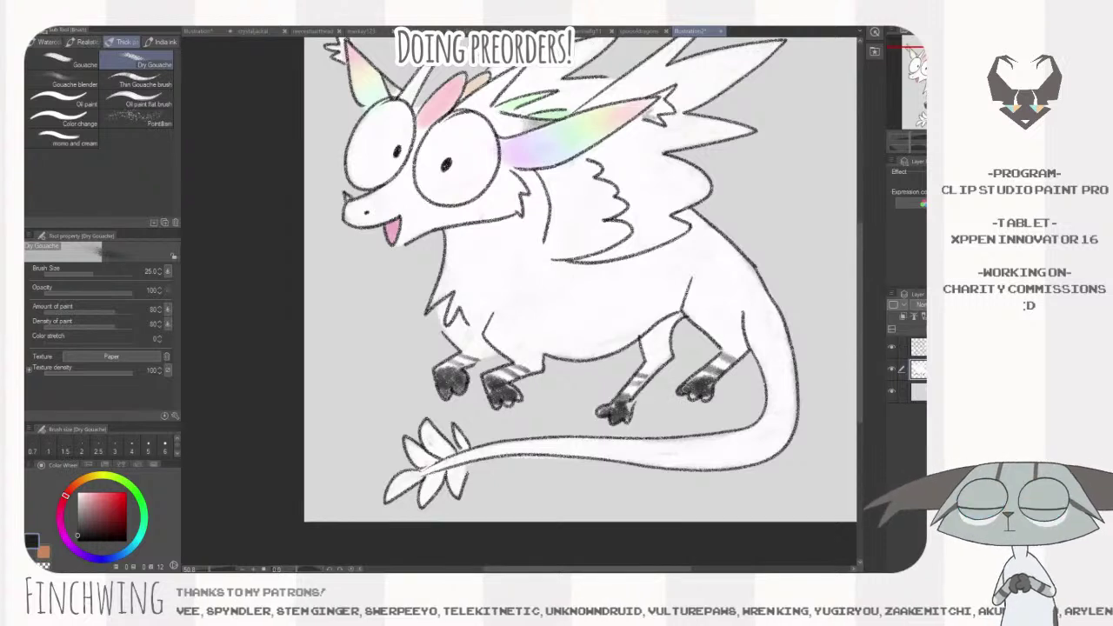
- Fill the remaining light gaps in the dark paws with near-black at brush size 30
mouse_move(612, 410)
left_mouse_down()
mouse_move(623, 404)
mouse_move(628, 417)
left_mouse_up()
key("bracketright")
key("bracketright")
key("bracketleft")
mouse_move(503, 400)
left_mouse_down()
mouse_move(519, 400)
mouse_move(508, 390)
left_mouse_up()
left_click_drag(493, 383, 496, 402)
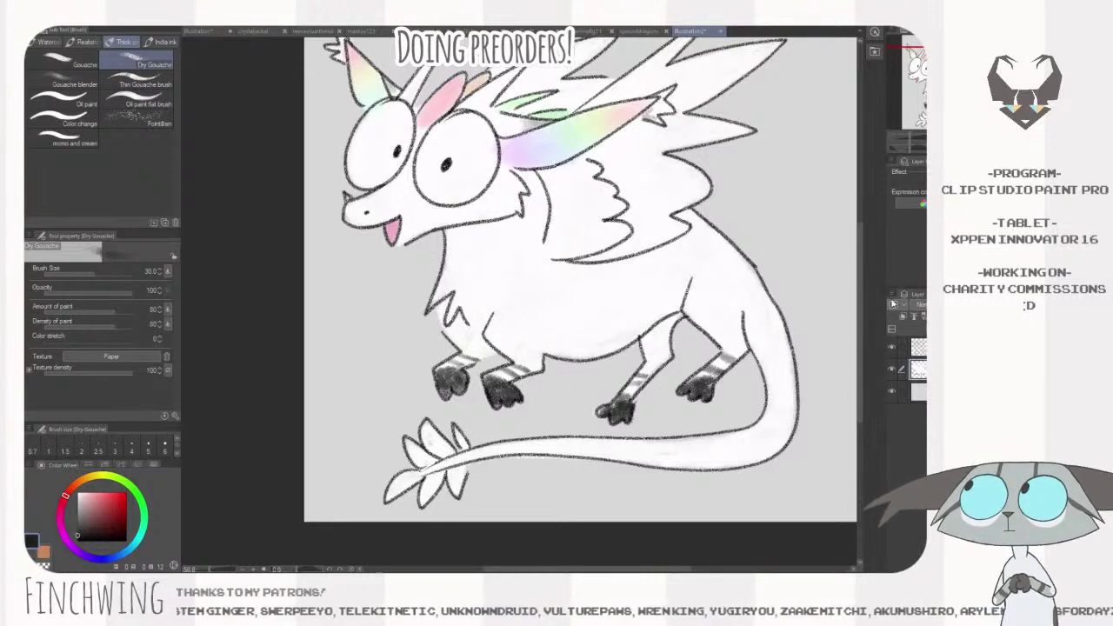
mouse_move(750, 297)
left_mouse_down()
mouse_move(719, 351)
mouse_move(739, 314)
left_mouse_up()
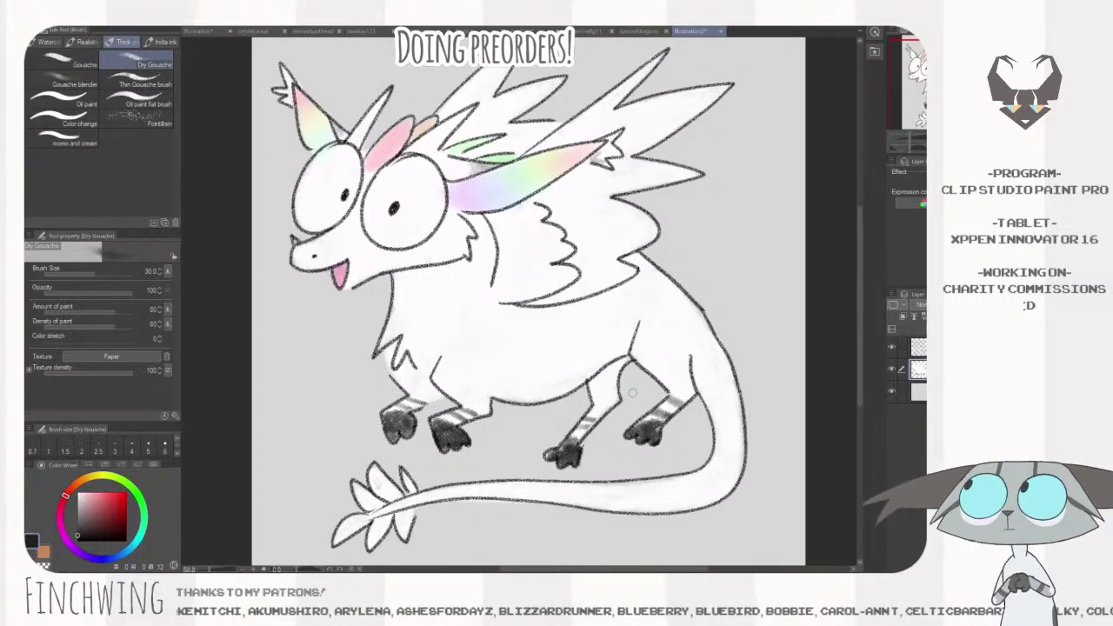
- Sample pastel pink from the reference sheet and paint the tail tuft's innermost feathers with brush size 70
key("ctrl+e")
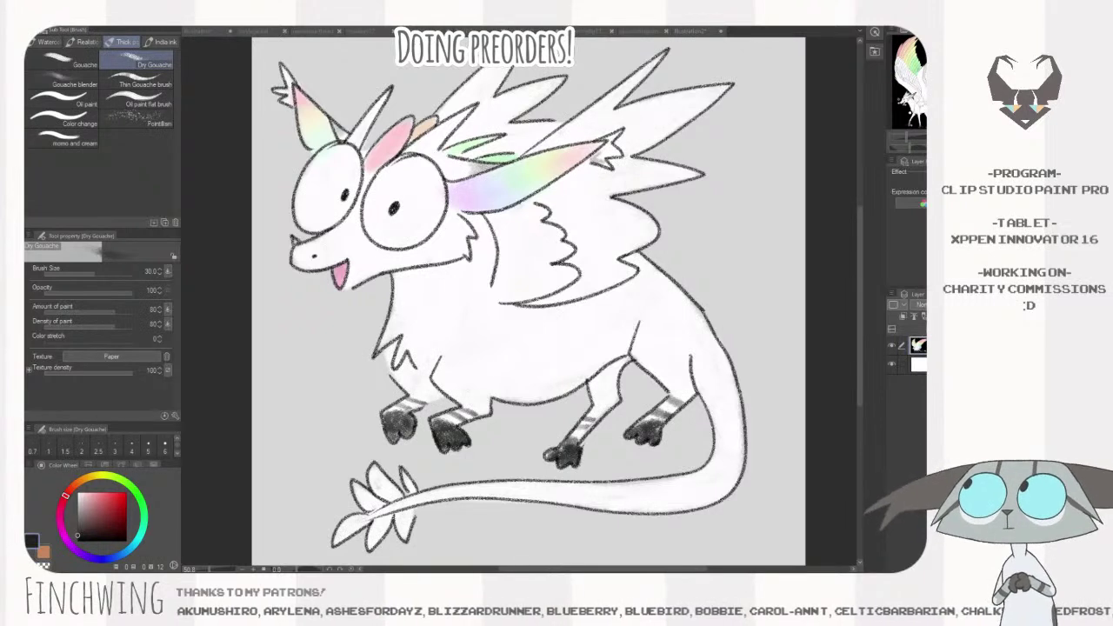
left_click(389, 145, "alt")
key("bracketright")
key("bracketright")
key("bracketright")
key("bracketright")
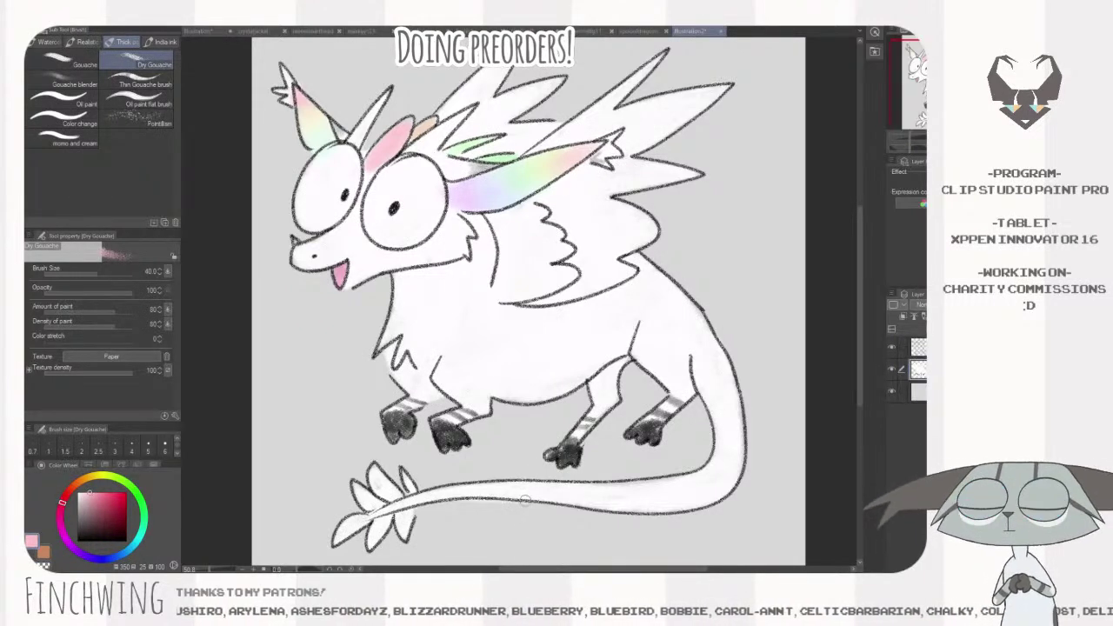
mouse_move(413, 489)
left_mouse_down()
mouse_move(406, 515)
mouse_move(421, 516)
left_mouse_up()
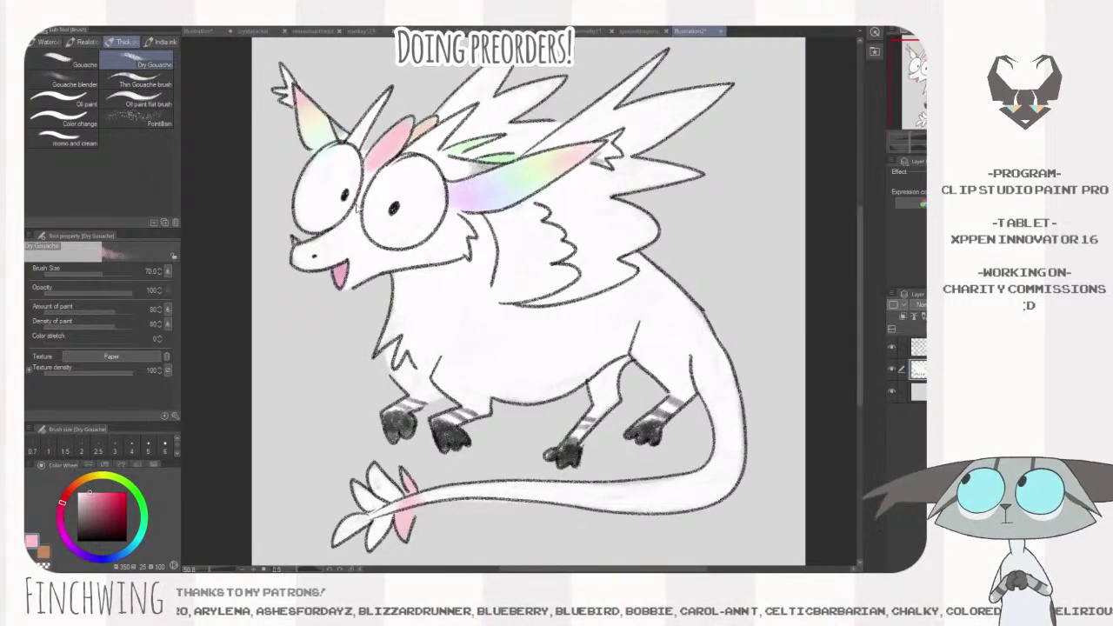
- Continue the tail tuft's rainbow outward with sampled pastel yellow, green and lavender, ending at the tip feather
left_click(370, 232, "alt")
left_click(379, 454)
mouse_move(378, 468)
left_mouse_down()
mouse_move(388, 500)
mouse_move(374, 542)
left_mouse_up()
left_click(415, 271, "alt")
mouse_move(370, 504)
left_mouse_down()
mouse_move(353, 488)
mouse_move(368, 544)
mouse_move(361, 522)
mouse_move(381, 505)
left_mouse_up()
left_click(316, 159, "alt")
left_click_drag(713, 369, 715, 358)
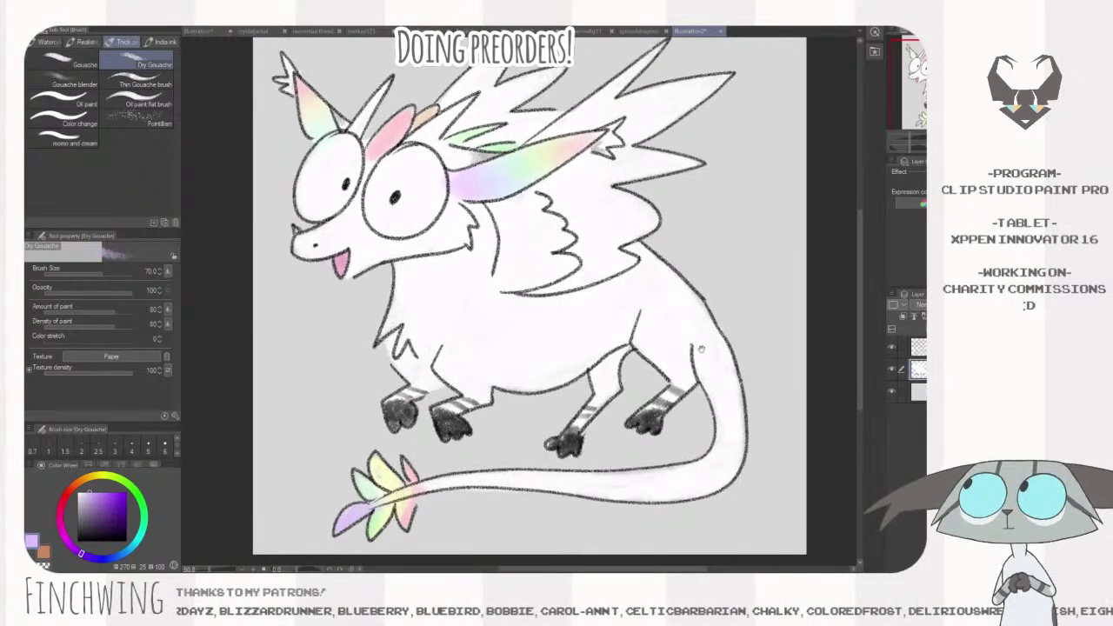
- Sample the tail's off-white and touch up the base of the tail tuft with brush size 30
left_click(532, 478, "alt")
left_click(535, 477, "alt")
key("[")
key("bracketleft")
left_click_drag(513, 455, 450, 516)
- Sample pastel pinkish purple from the reference sheet and paint the lowest feathers of the near wing
key("ctrl+e")
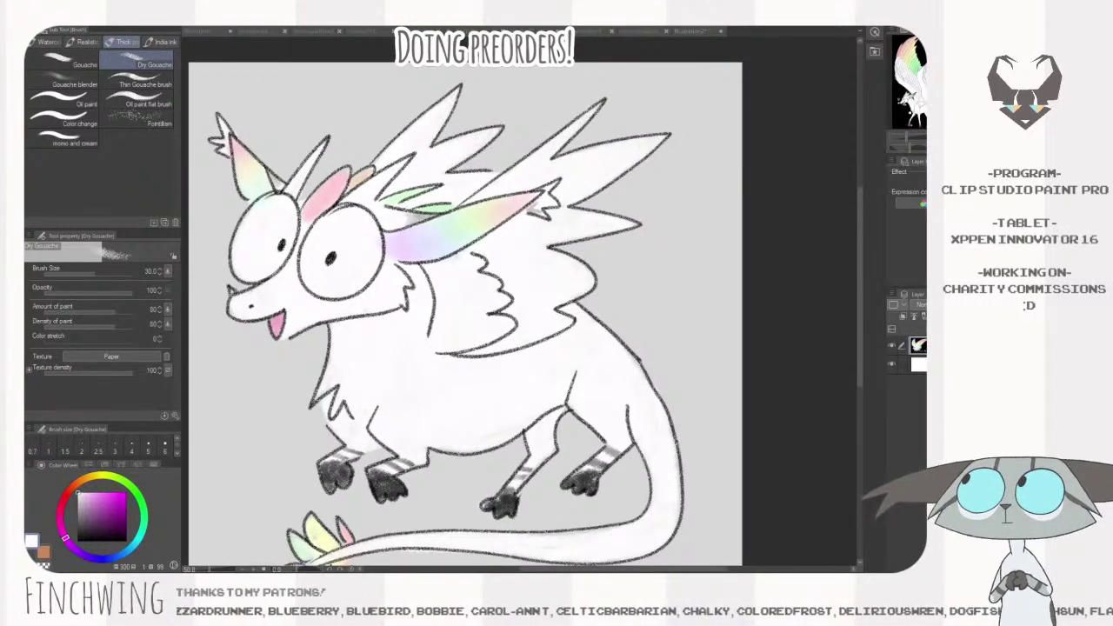
left_click(502, 505, "alt")
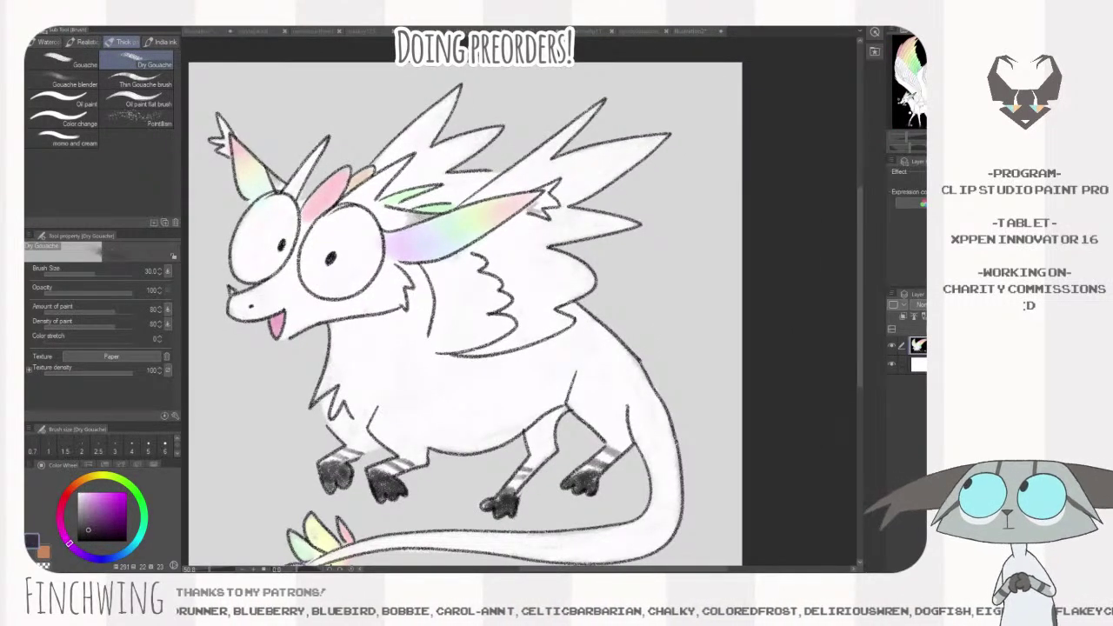
left_click(88, 493)
left_click(552, 210)
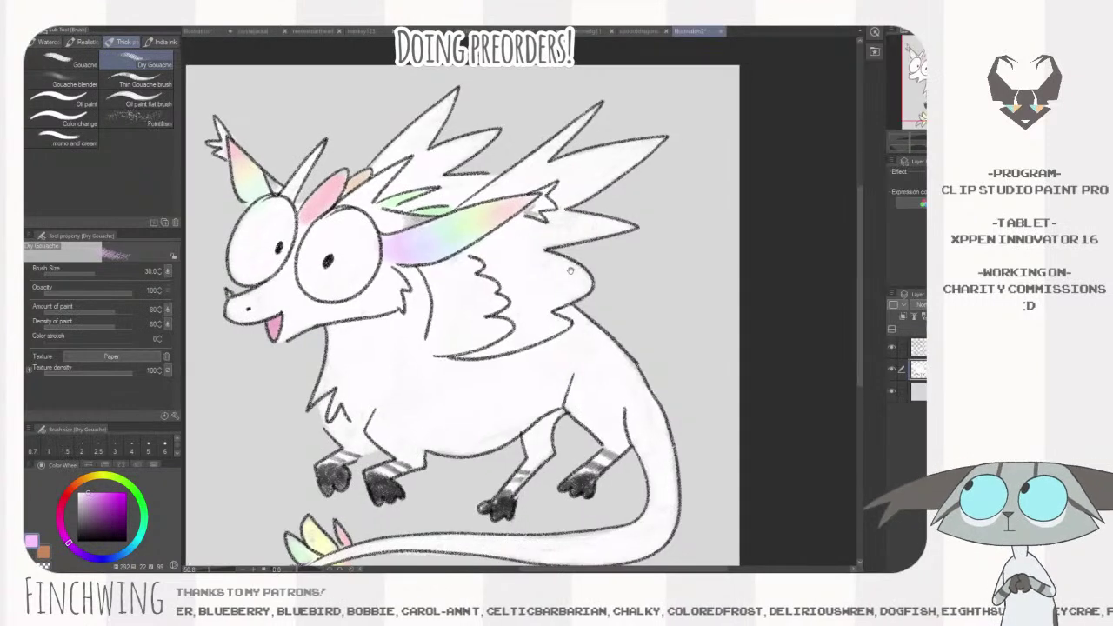
left_click_drag(460, 355, 574, 318)
mouse_move(492, 345)
left_mouse_down()
mouse_move(587, 304)
mouse_move(456, 355)
left_mouse_up()
left_click_drag(527, 321, 475, 340)
left_click_drag(572, 278, 543, 331)
- Paint the near wing's middle feathers in sampled lavender with a pastel blue band above, using brush size 60
left_click(344, 261, "alt")
left_click(497, 329)
mouse_move(456, 387)
left_mouse_down()
mouse_move(557, 335)
mouse_move(504, 351)
mouse_move(531, 330)
mouse_move(575, 317)
mouse_move(552, 311)
mouse_move(461, 333)
mouse_move(525, 315)
left_mouse_up()
mouse_move(525, 315)
left_mouse_down()
mouse_move(455, 358)
mouse_move(527, 318)
mouse_move(458, 323)
left_mouse_up()
left_click(301, 122, "alt")
left_click(527, 300)
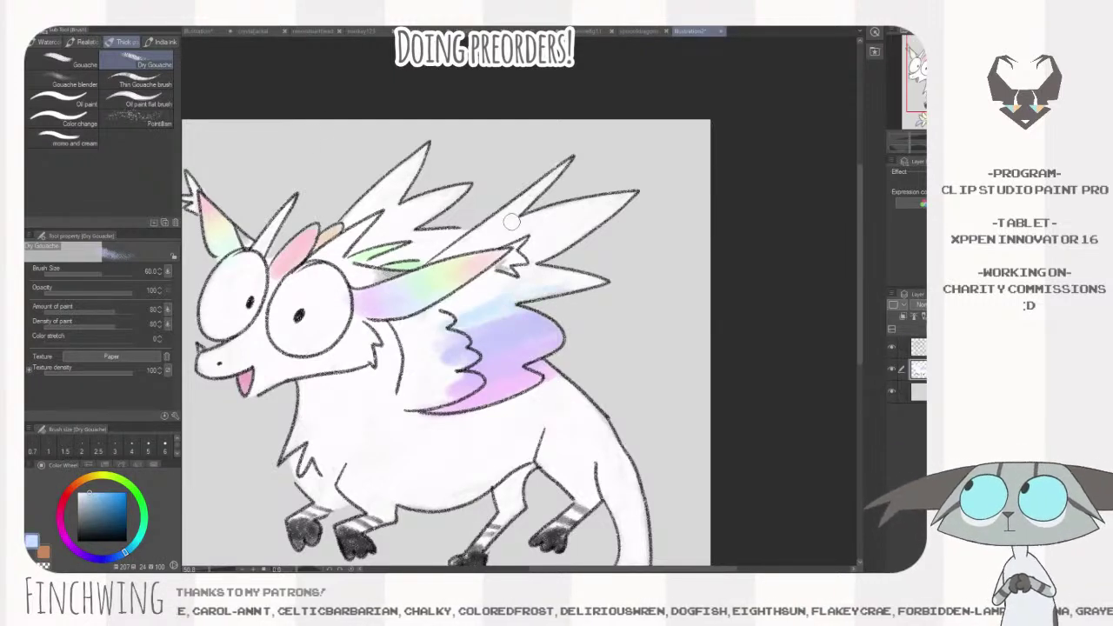
- Sample pastel yellow-green from the reference sheet and paint the pointed feather above the near wing's lavender band
left_click(325, 84)
left_click(325, 85, "alt")
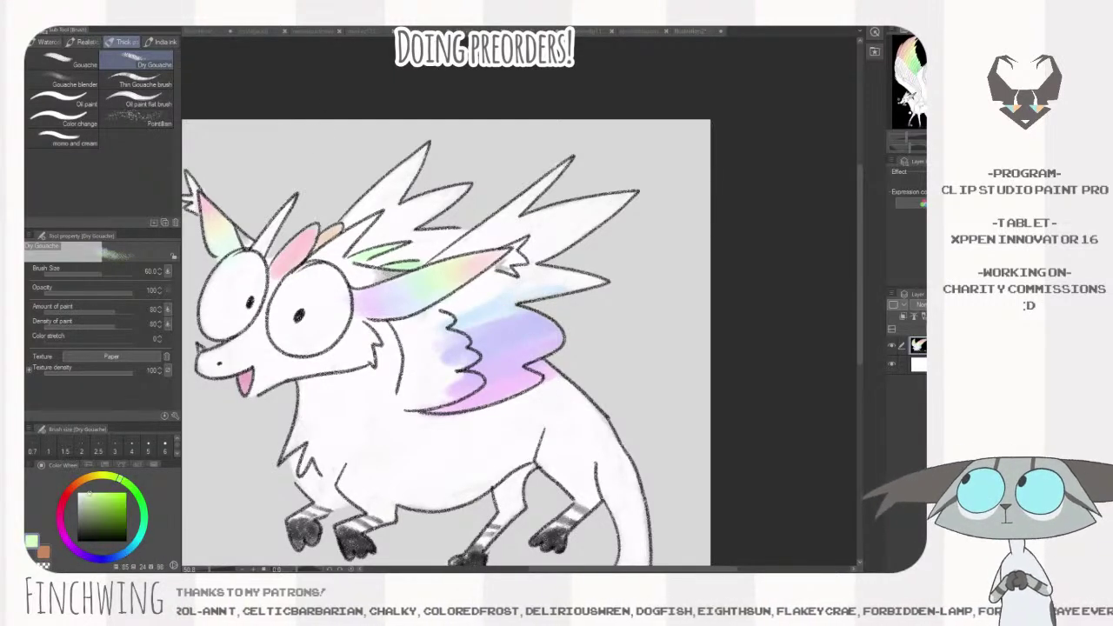
left_click(572, 296)
mouse_move(596, 283)
left_mouse_down()
mouse_move(444, 317)
mouse_move(463, 320)
left_mouse_up()
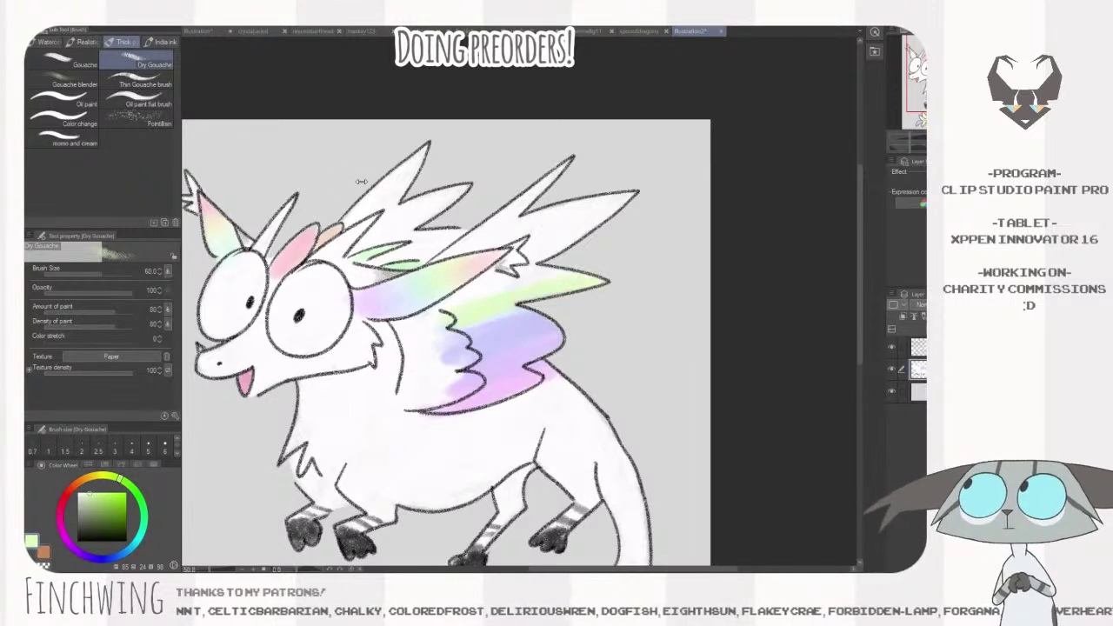
- Paint sampled pastel green and mint bands beneath the near wing's yellow-green feather
left_click(309, 194)
left_click(308, 194, "alt")
left_click(532, 311)
left_click_drag(532, 311, 483, 325)
left_click(313, 192)
left_click(313, 192, "alt")
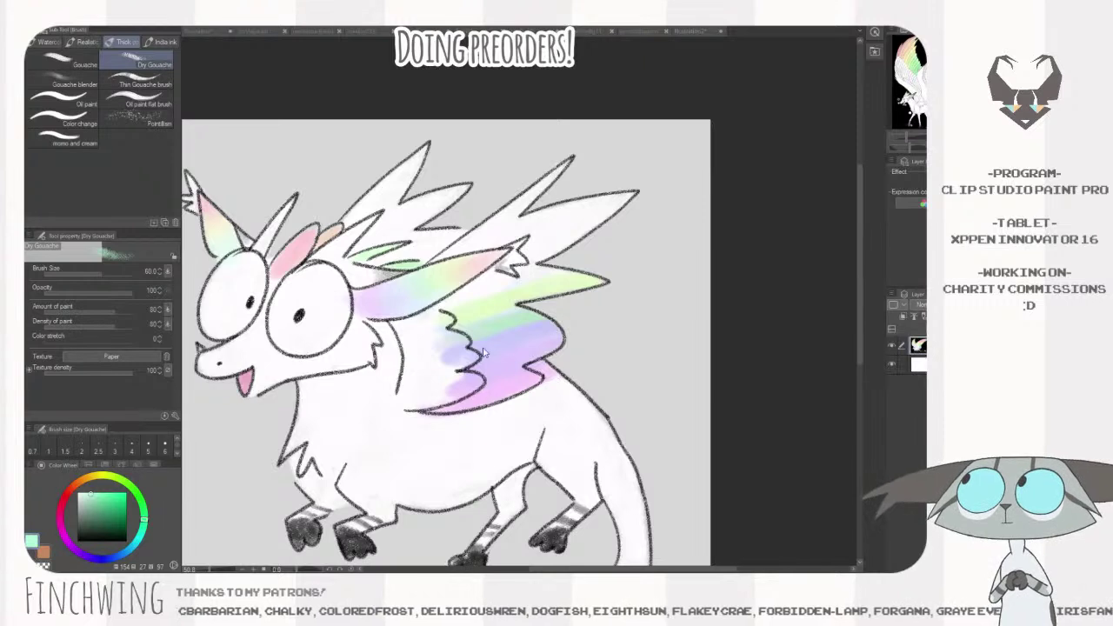
key("ctrl+shift+n")
left_click(462, 326, "alt")
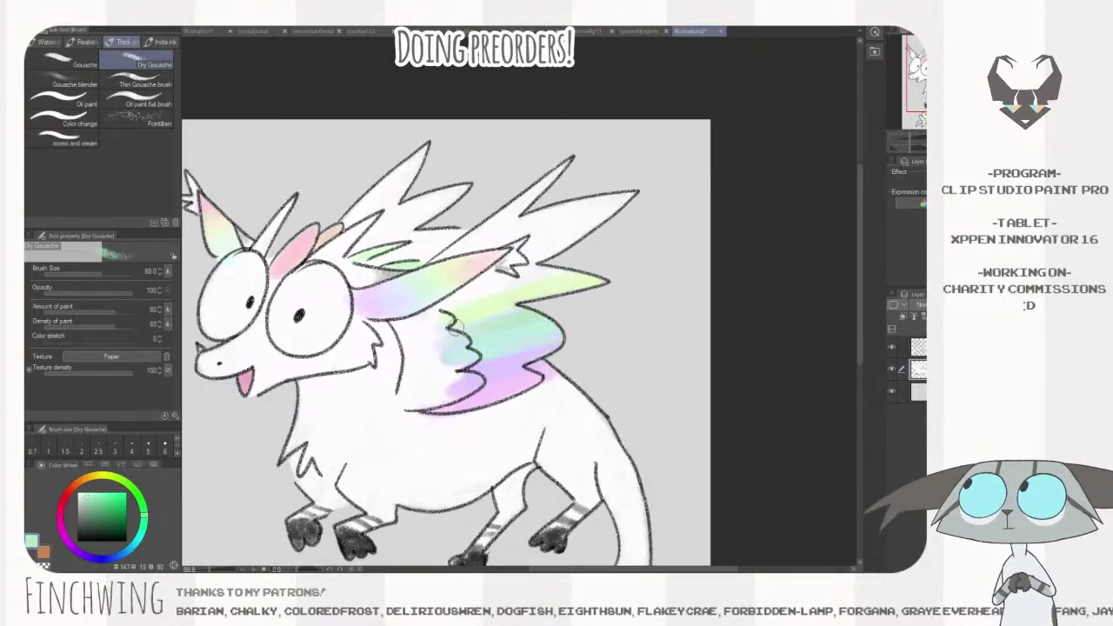
- Sample pastel blue from the reference sheet and blend it between the near wing's mint and pinkish-purple bands
left_click(315, 195)
left_click(315, 195, "alt")
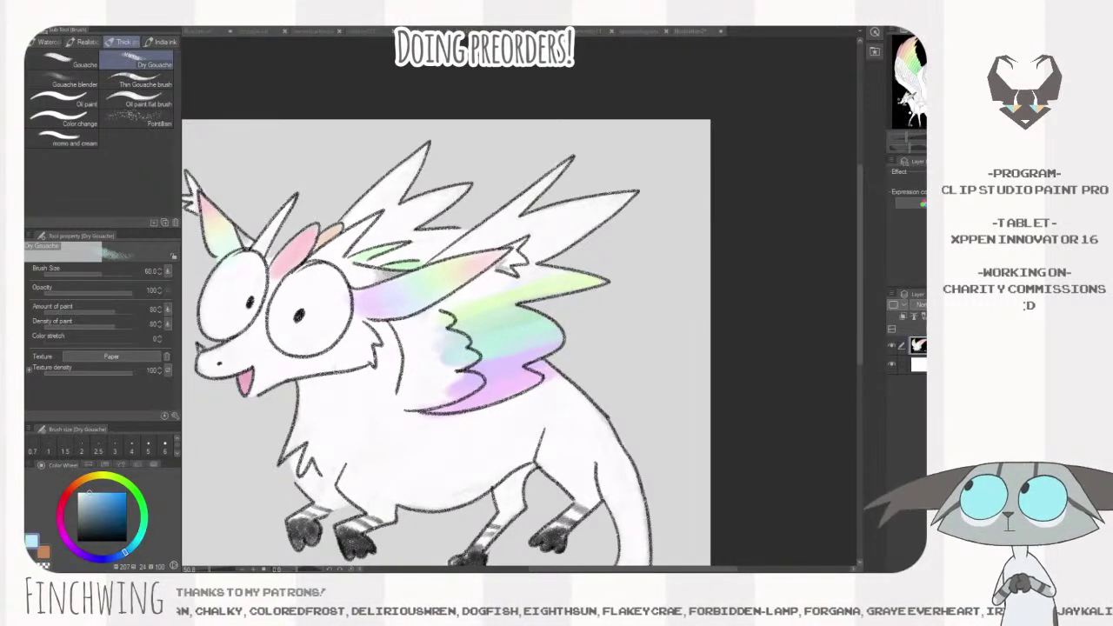
key("ctrl+shift+n")
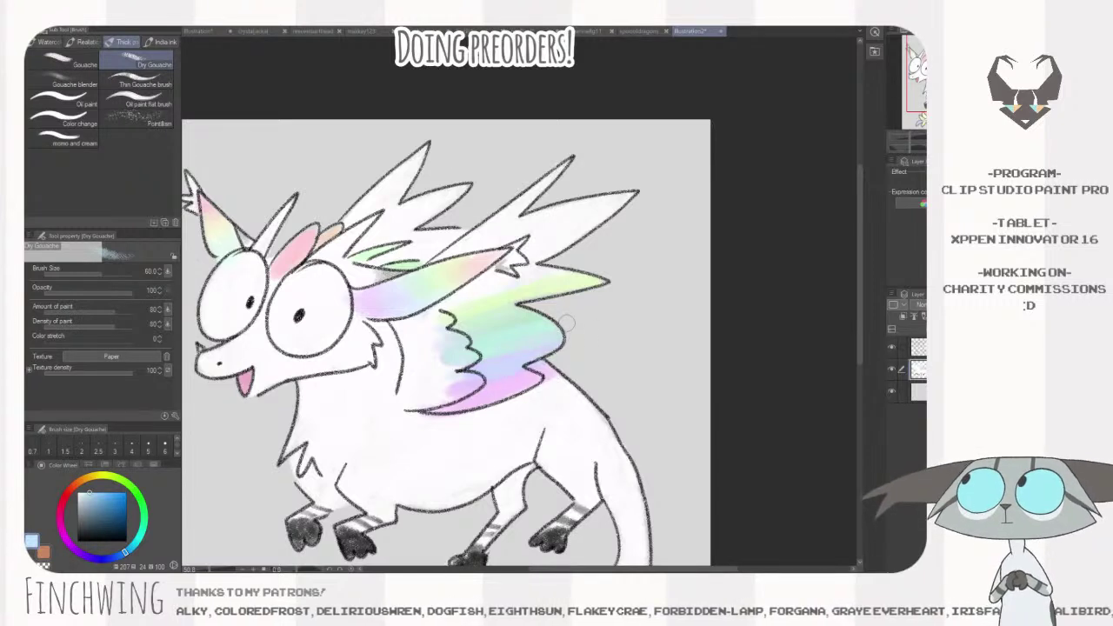
- Add pastel yellow above the near wing's yellow-green feather and fill the long feather above it with pastel orange
key("ctrl+e")
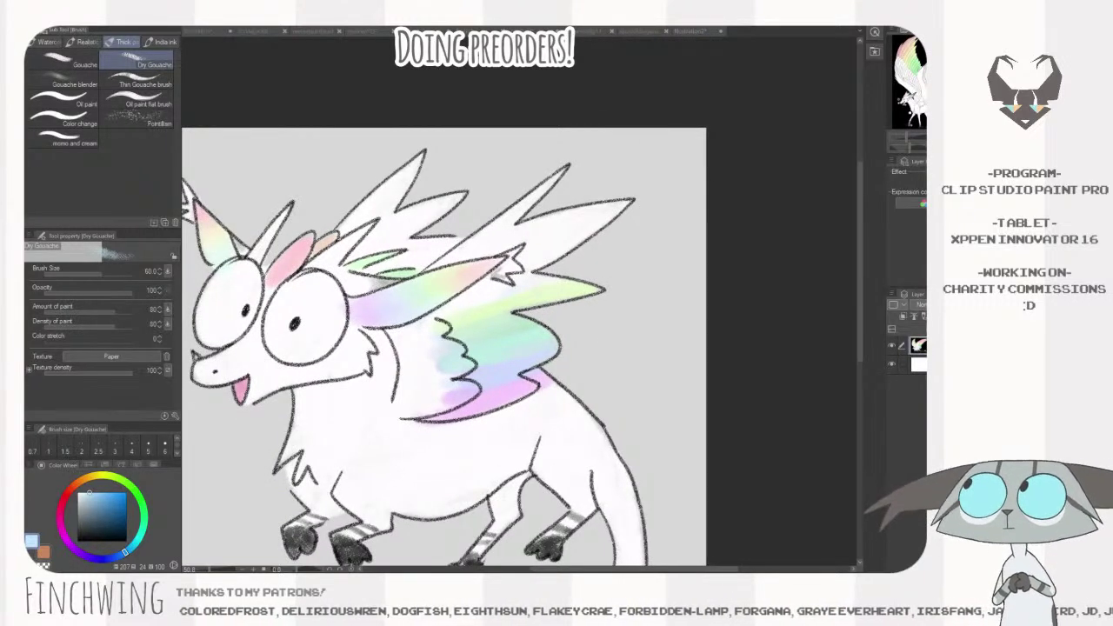
left_click(89, 477)
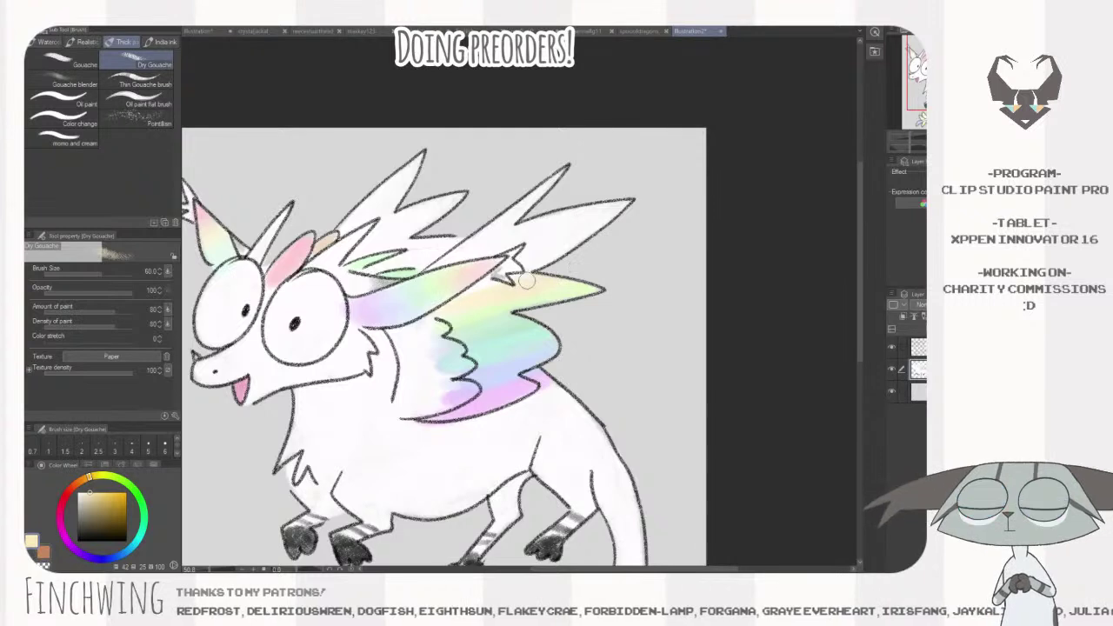
left_click(79, 481)
mouse_move(616, 213)
left_mouse_down()
mouse_move(529, 259)
mouse_move(519, 240)
mouse_move(561, 218)
left_mouse_up()
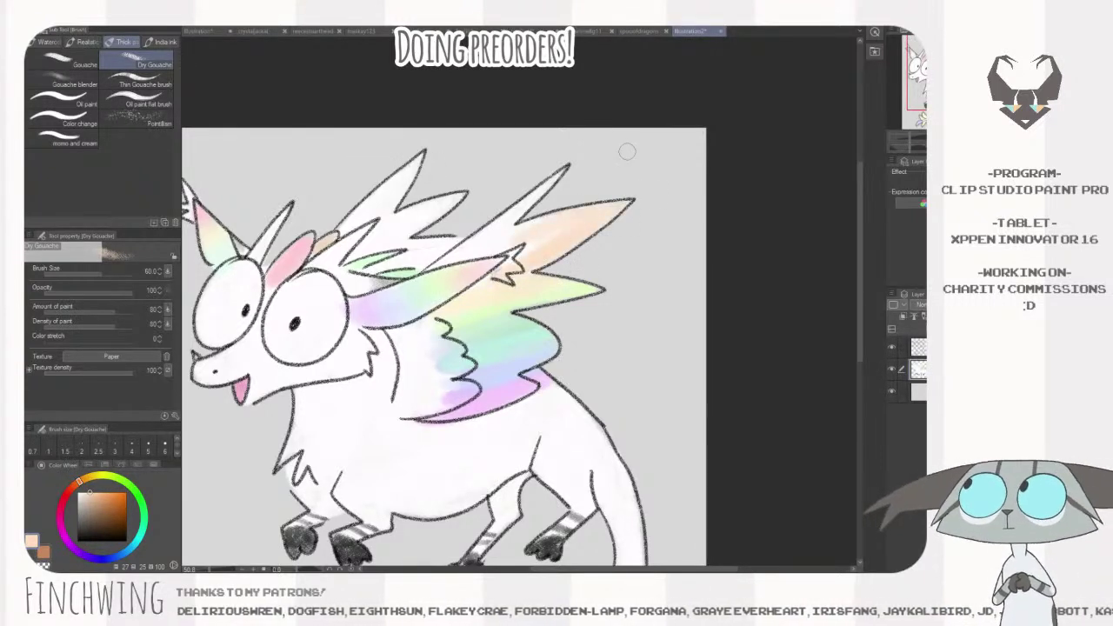
- Paint the near wing's topmost feather pastel pink and blend its edge into the orange feather
left_click(63, 502)
key("ctrl+shift+n")
mouse_move(445, 258)
left_mouse_down()
mouse_move(573, 178)
mouse_move(477, 247)
mouse_move(504, 221)
mouse_move(488, 246)
left_mouse_up()
left_click(609, 216, "alt")
mouse_move(578, 230)
left_mouse_down()
mouse_move(526, 250)
mouse_move(540, 227)
left_mouse_up()
mouse_move(633, 261)
left_mouse_down()
mouse_move(688, 263)
mouse_move(716, 288)
left_mouse_up()
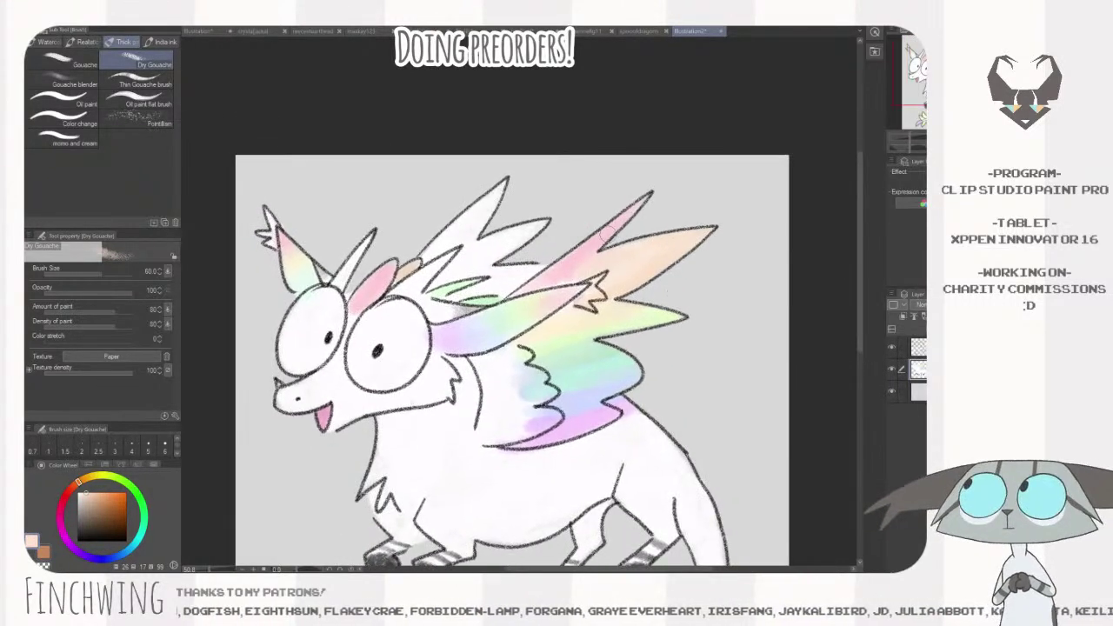
- Paint the far wing's top feather pink and the next feather orange, sampling both colours from the near wing
left_click(607, 236, "alt")
mouse_move(419, 262)
left_mouse_down()
mouse_move(496, 202)
mouse_move(467, 234)
mouse_move(511, 253)
mouse_move(453, 267)
mouse_move(537, 222)
mouse_move(466, 269)
mouse_move(513, 231)
left_mouse_up()
left_click(636, 246, "alt")
left_click_drag(451, 277, 458, 267)
- Sample pastel yellow and paint the far wing's lower feathers behind the green head feathers
left_click(558, 292, "alt")
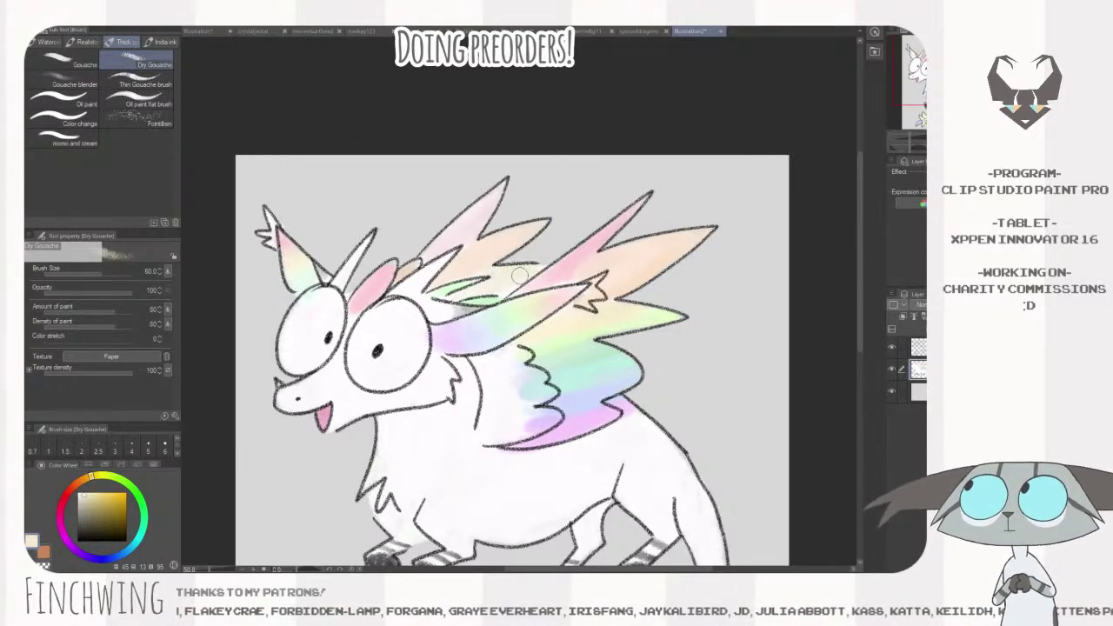
left_click(349, 194, "alt")
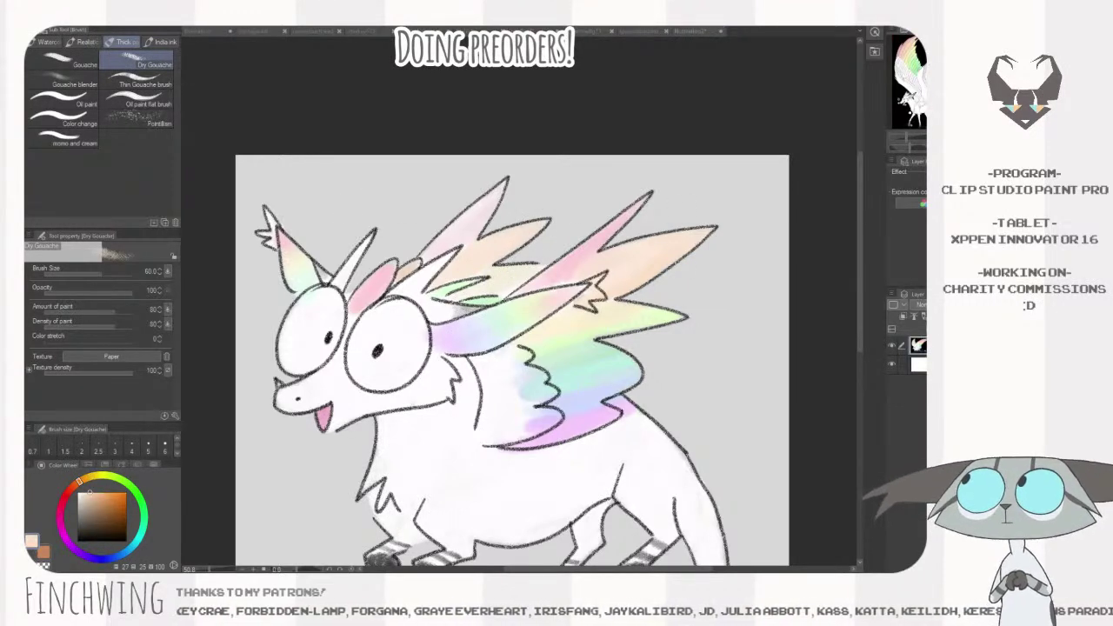
key("ctrl+z")
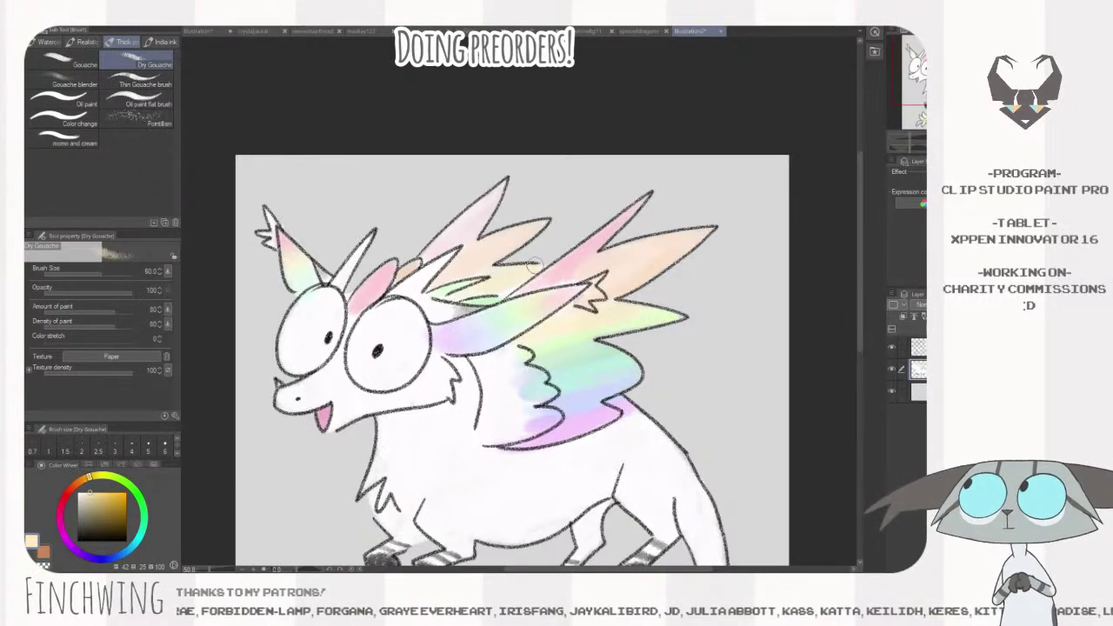
left_click_drag(606, 295, 601, 274)
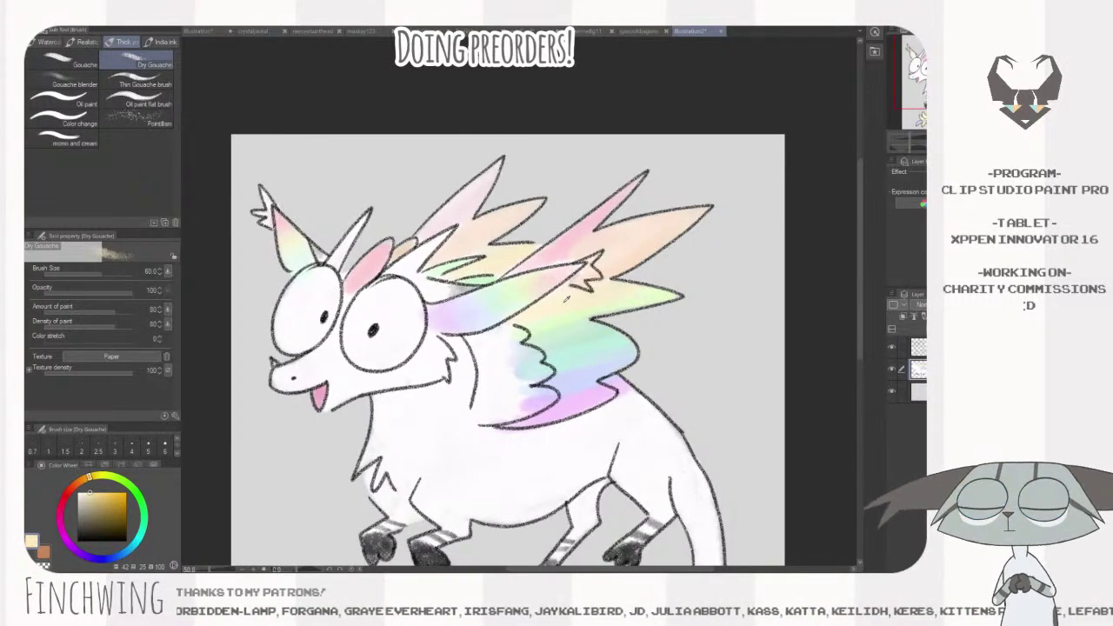
- Sample the body's off-white and paint over the colour spilling into the near wing's scalloped shoulder area
left_click(501, 369, "alt")
mouse_move(503, 339)
left_mouse_down()
mouse_move(529, 377)
mouse_move(522, 364)
mouse_move(532, 361)
mouse_move(514, 408)
mouse_move(525, 384)
left_mouse_up()
mouse_move(689, 321)
left_mouse_down()
mouse_move(745, 316)
mouse_move(639, 330)
left_mouse_up()
- Sample dark grey from the reference sheet and paint the tufts on both ear tips with brush size 25
left_click(478, 31)
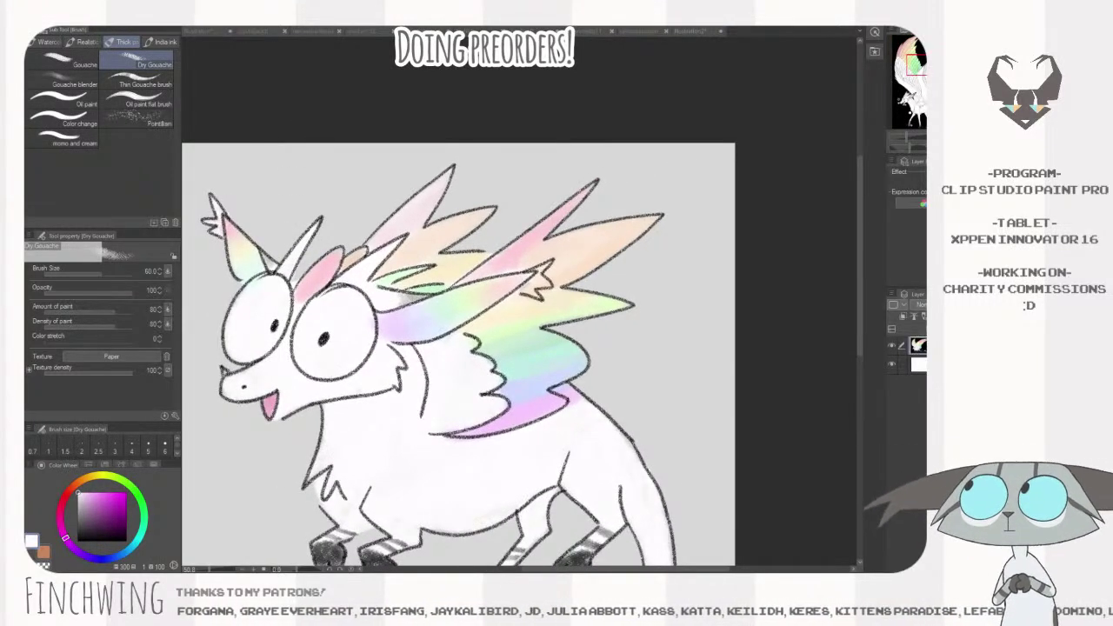
left_click_drag(409, 530, 416, 462)
left_click(395, 482, "alt")
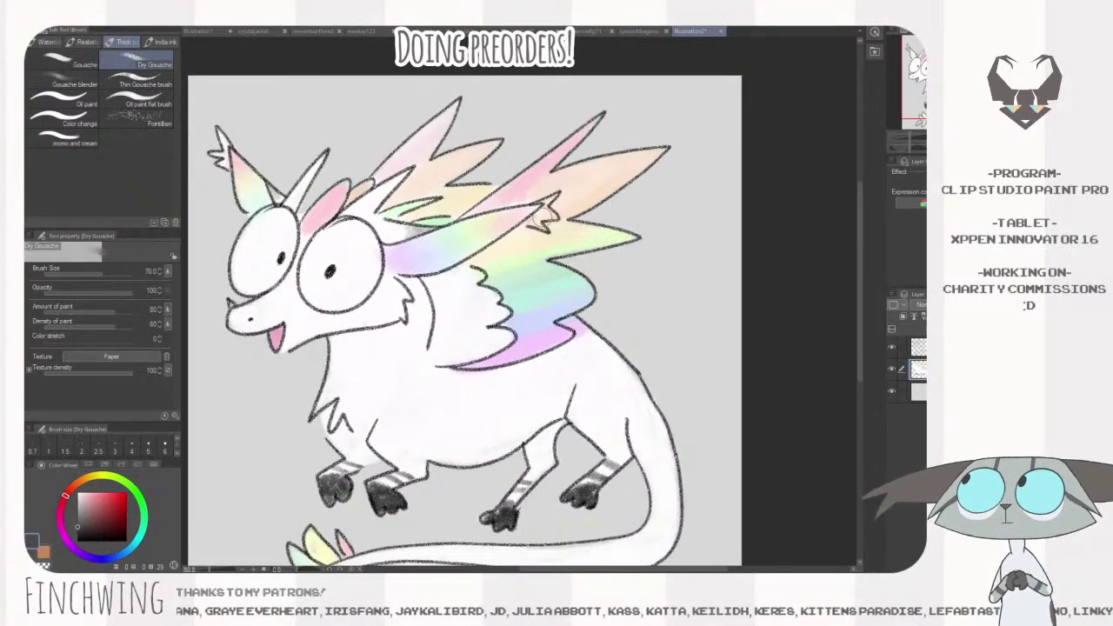
mouse_move(533, 225)
left_mouse_down()
mouse_move(552, 197)
mouse_move(547, 208)
left_mouse_up()
key("bracketleft")
key("bracketleft")
left_click_drag(343, 171, 555, 231)
mouse_move(432, 192)
left_mouse_down()
mouse_move(437, 223)
mouse_move(352, 130)
left_mouse_up()
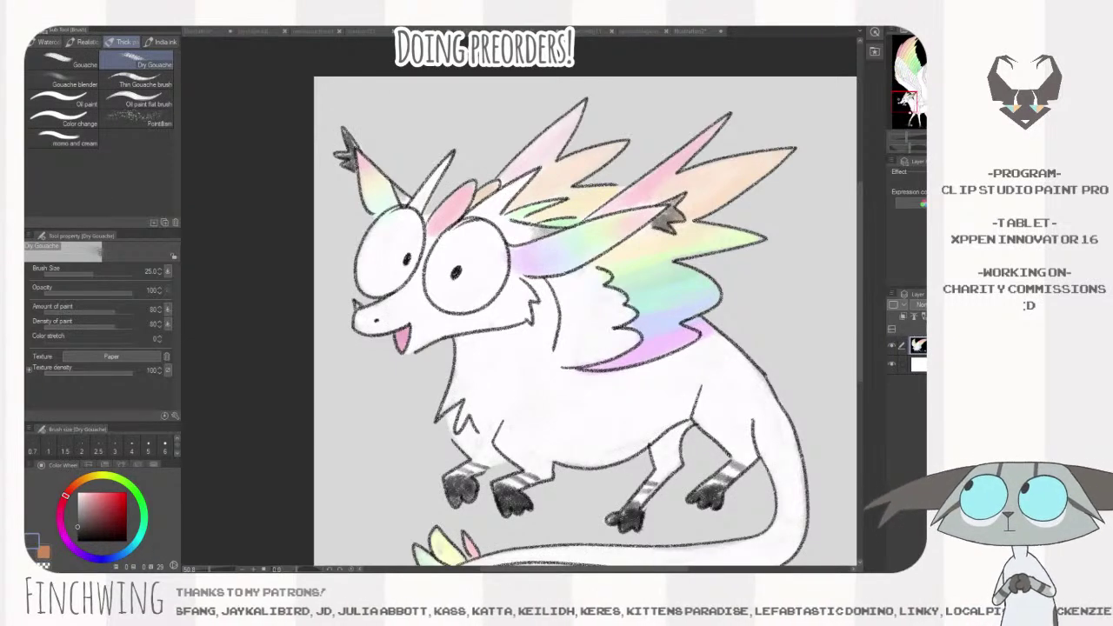
- Sample pale yellow-green from the reference sheet and fill both eyes around the pupils, enlarging the brush to 60
key("ctrl+space")
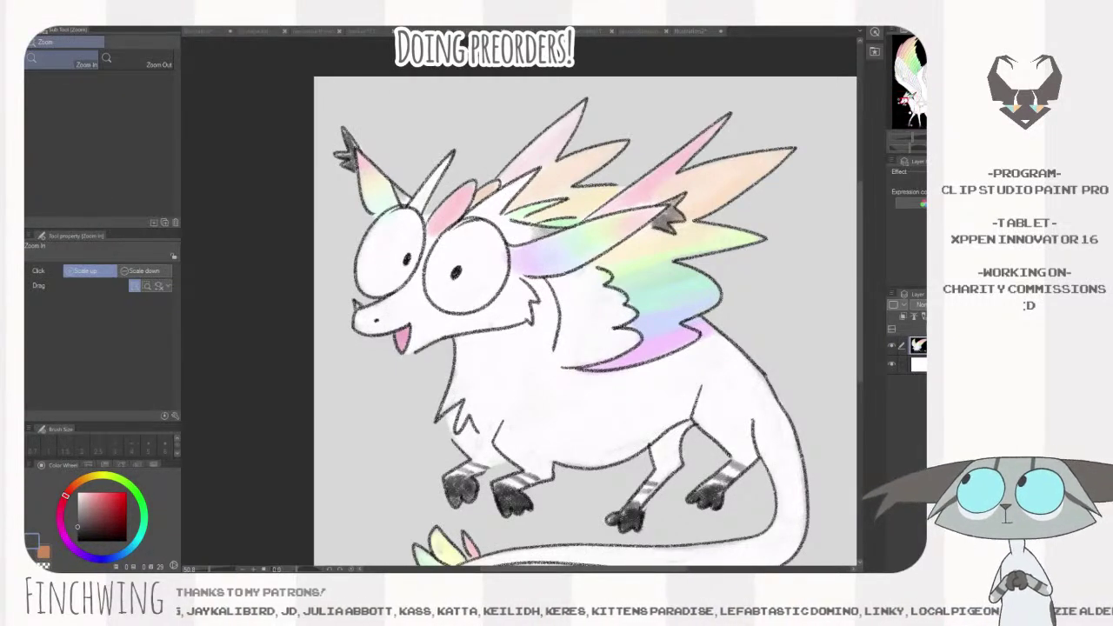
key("p")
key("b")
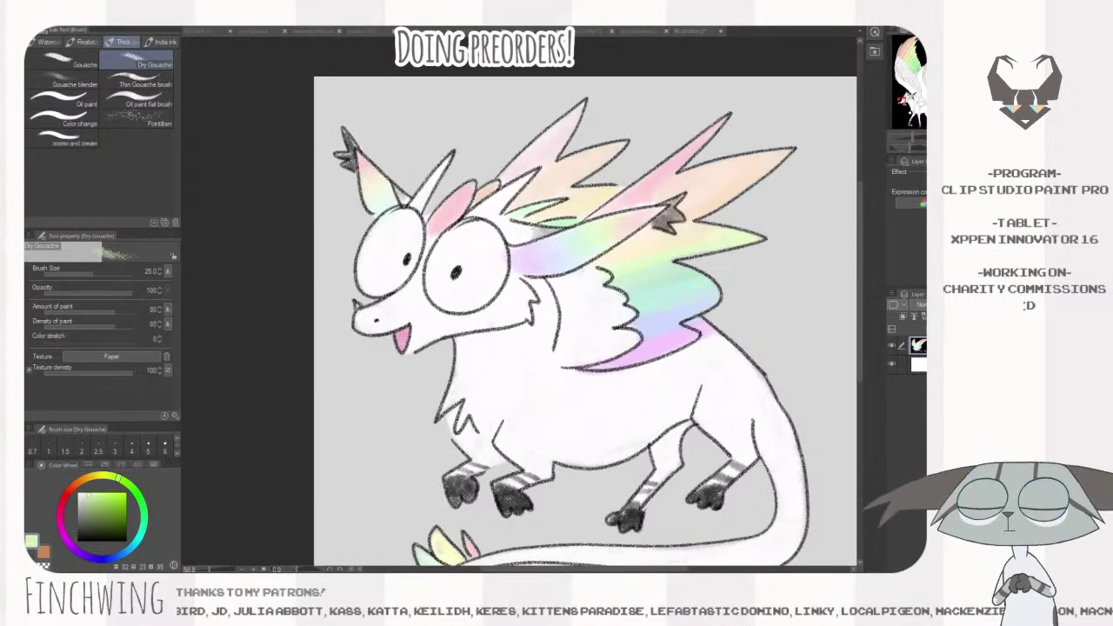
left_click(490, 266)
mouse_move(475, 275)
left_mouse_down()
mouse_move(514, 246)
mouse_move(533, 254)
mouse_move(468, 254)
mouse_move(472, 274)
mouse_move(482, 233)
mouse_move(461, 246)
mouse_move(439, 293)
mouse_move(458, 303)
mouse_move(496, 278)
mouse_move(473, 242)
mouse_move(400, 249)
left_mouse_up()
key("bracketright")
key("bracketright")
key("bracketright")
key("bracketright")
key("bracketright")
key("bracketleft")
mouse_move(376, 289)
left_mouse_down()
mouse_move(410, 257)
mouse_move(414, 229)
mouse_move(385, 260)
left_mouse_up()
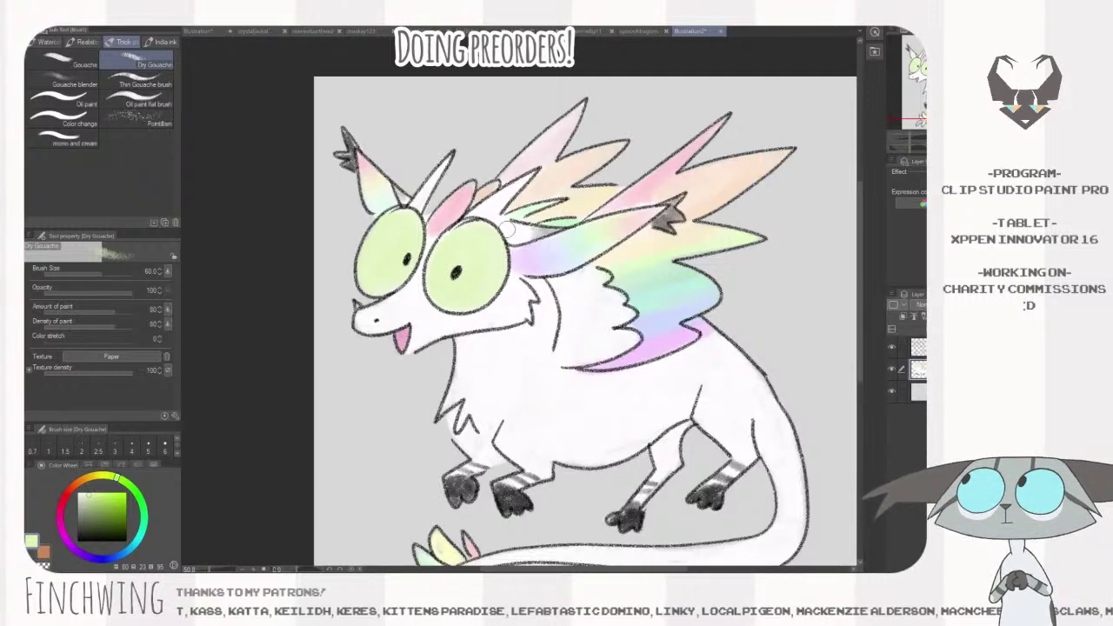
- Sample pale yellow and peach-pink from the reference sheet and paint soft patches over the upper parts of both green eyes
key("ctrl+e")
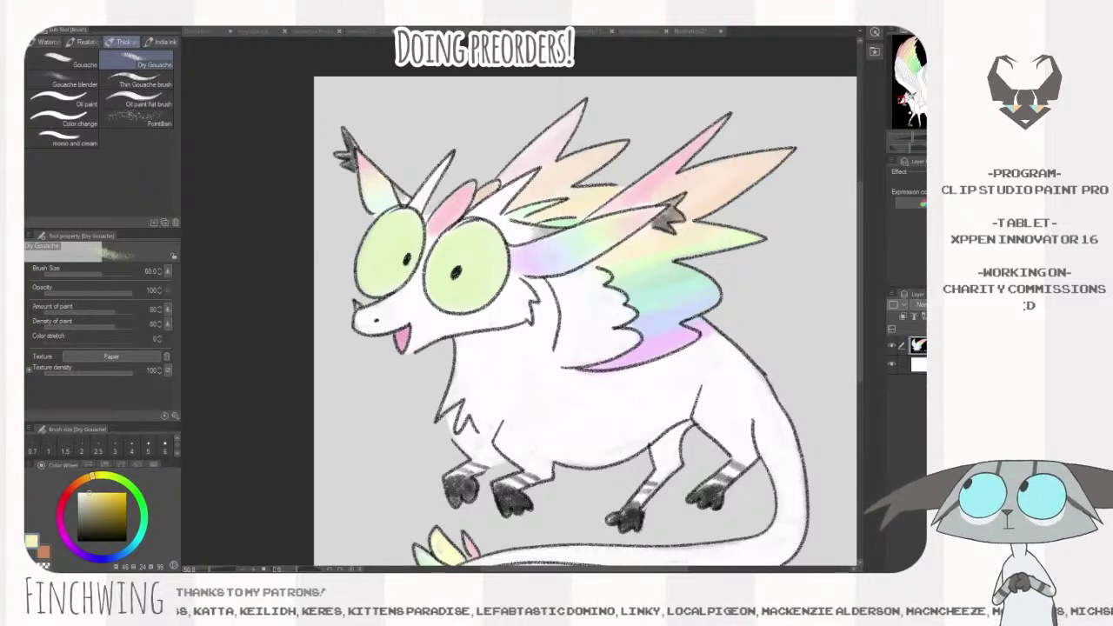
left_click(489, 259)
left_click_drag(489, 259, 482, 272)
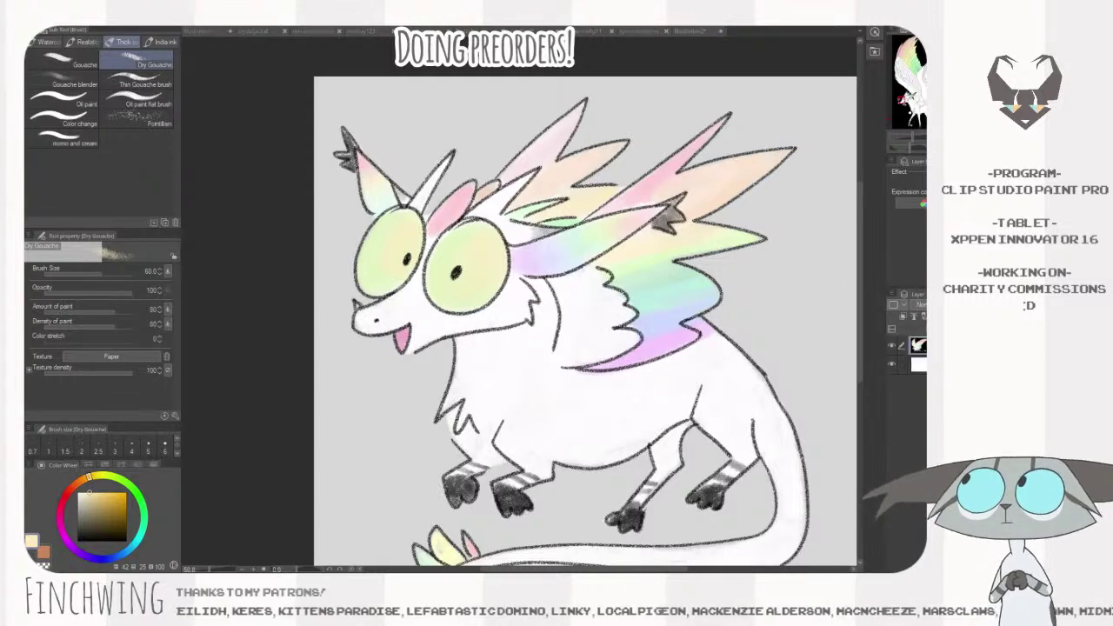
left_click(409, 241)
mouse_move(410, 240)
left_mouse_down()
mouse_move(395, 243)
mouse_move(383, 220)
left_mouse_up()
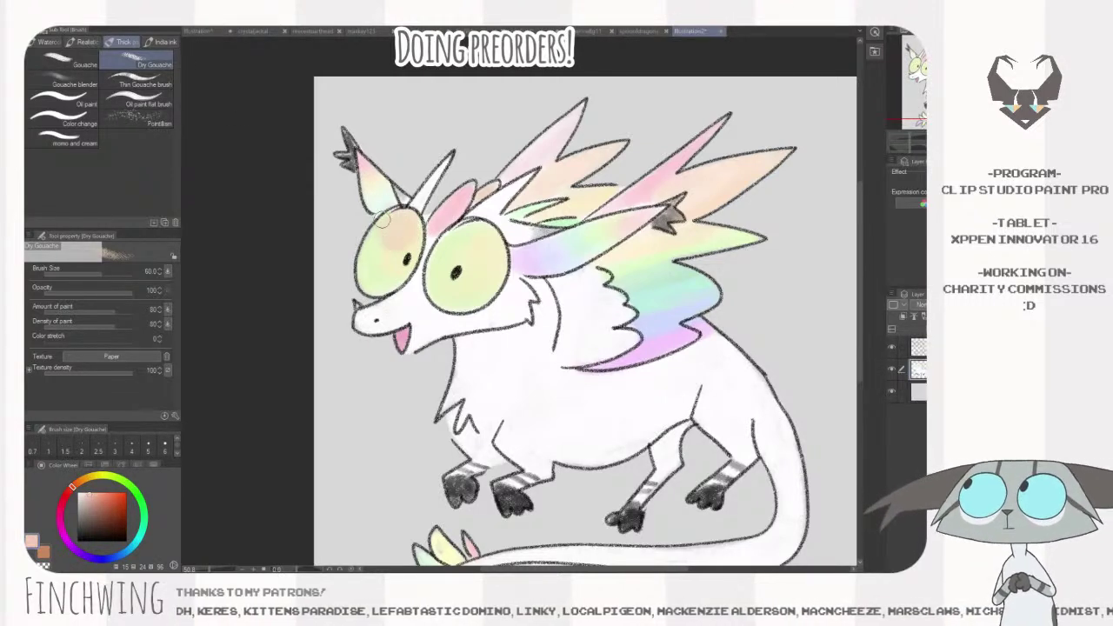
mouse_move(482, 233)
left_mouse_down()
mouse_move(462, 241)
mouse_move(473, 232)
left_mouse_up()
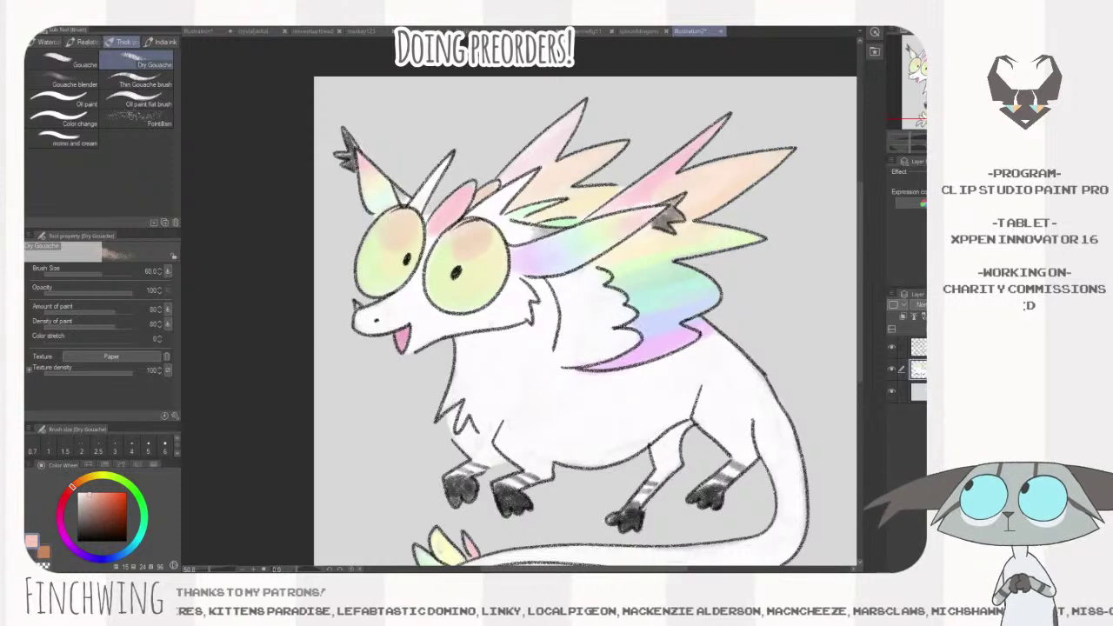
- Sample lavender and light blue from the reference sheet and tint the outer edges of both eyes
left_click(386, 231)
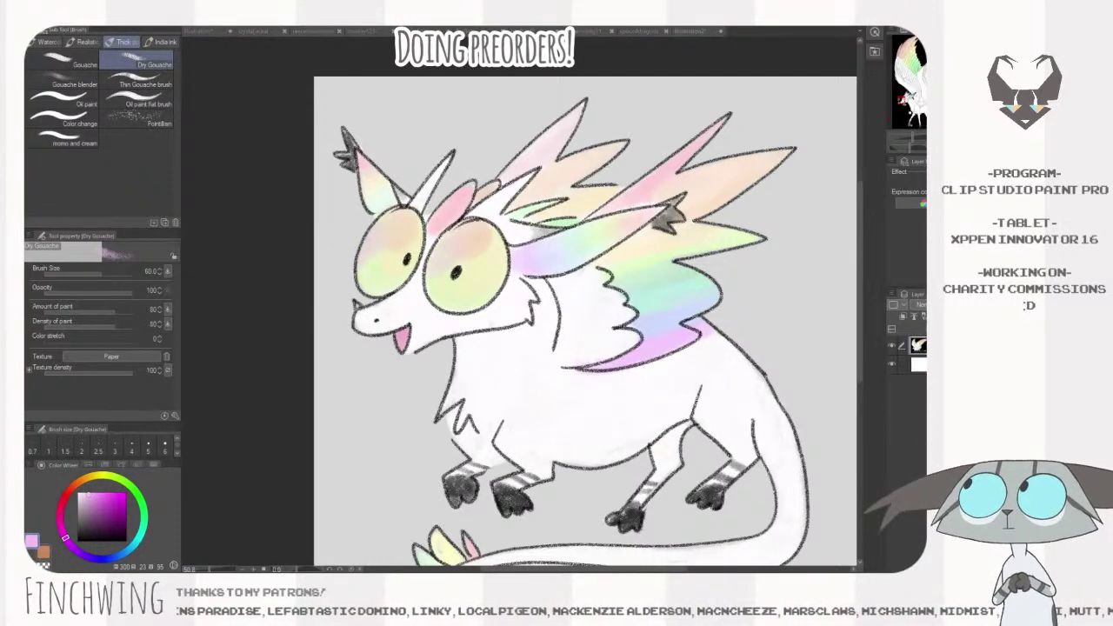
left_click(369, 260)
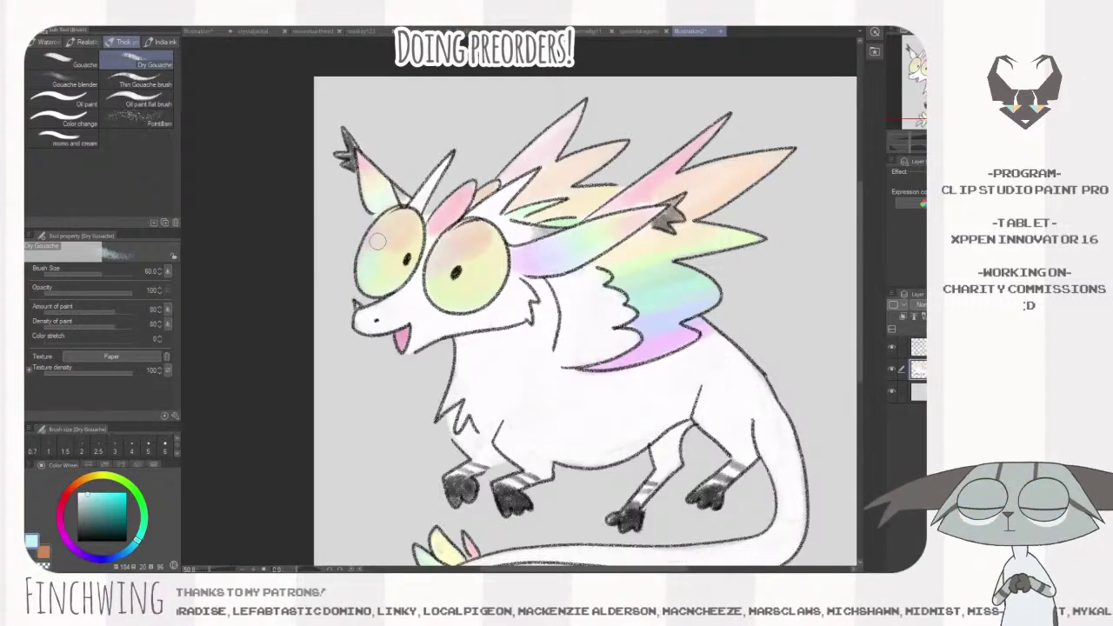
mouse_move(715, 410)
left_mouse_down()
mouse_move(686, 375)
mouse_move(709, 401)
mouse_move(668, 399)
left_mouse_up()
left_click_drag(763, 385, 711, 373)
- Select the sketch layer above the colours and choose near-black as the drawing colour
left_click(917, 349)
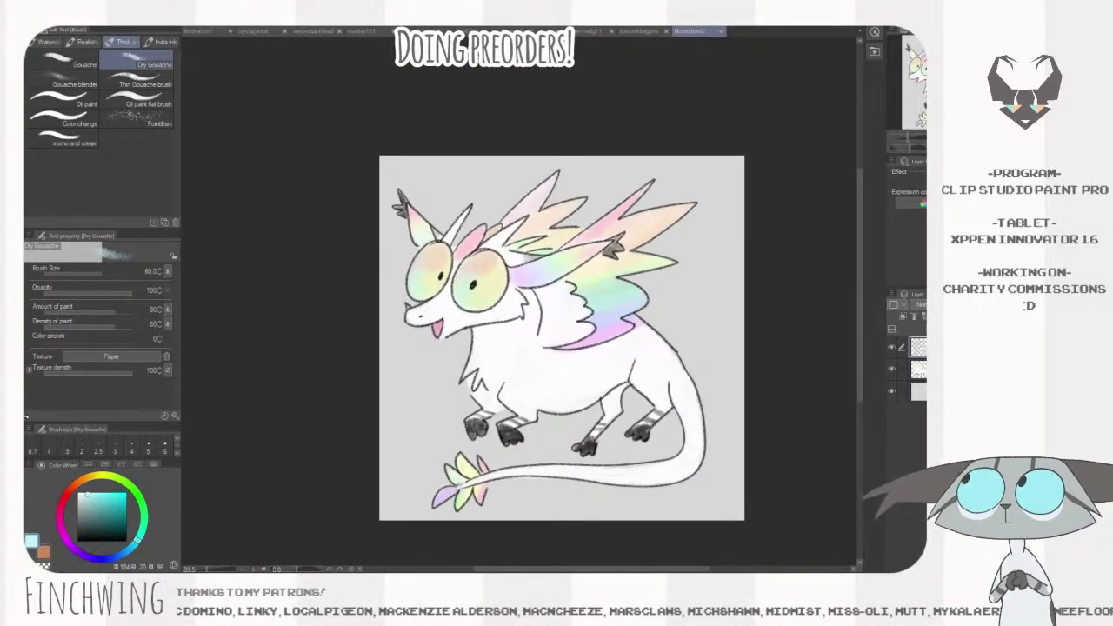
left_click_drag(103, 530, 78, 533)
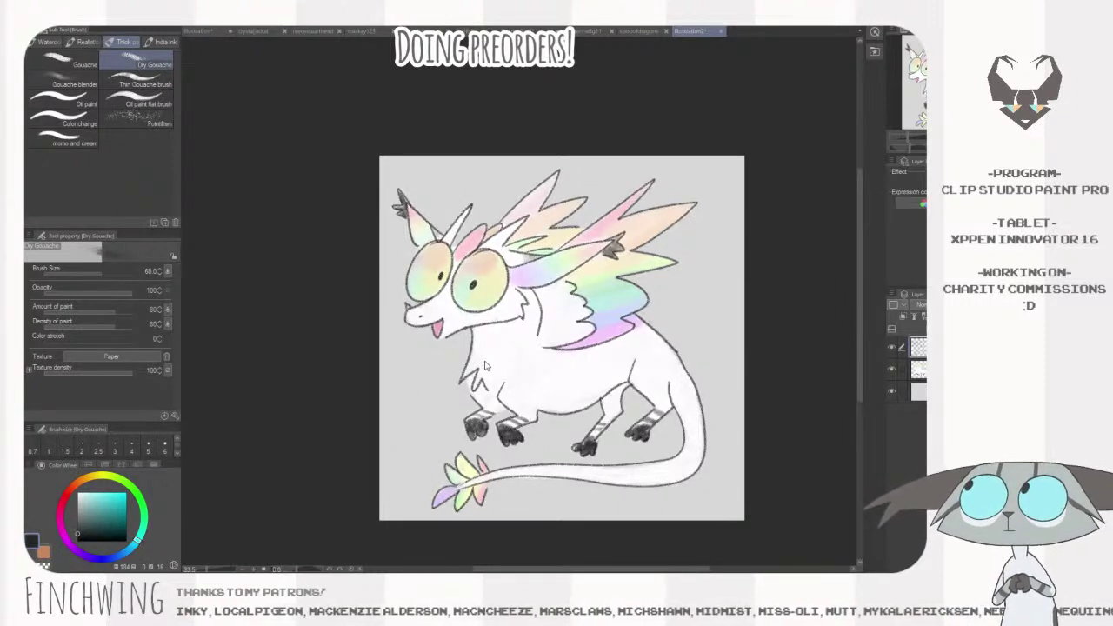
left_click_drag(482, 352, 487, 343)
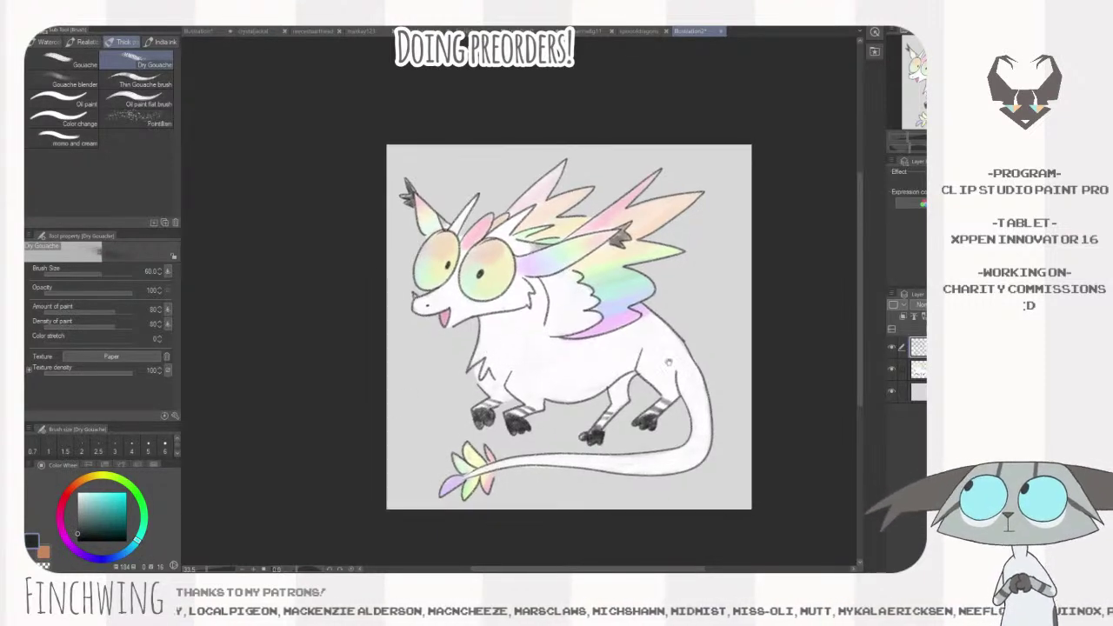
- Hide the grey paper layer and inspect the finished dragon on a transparent background
left_click(891, 391)
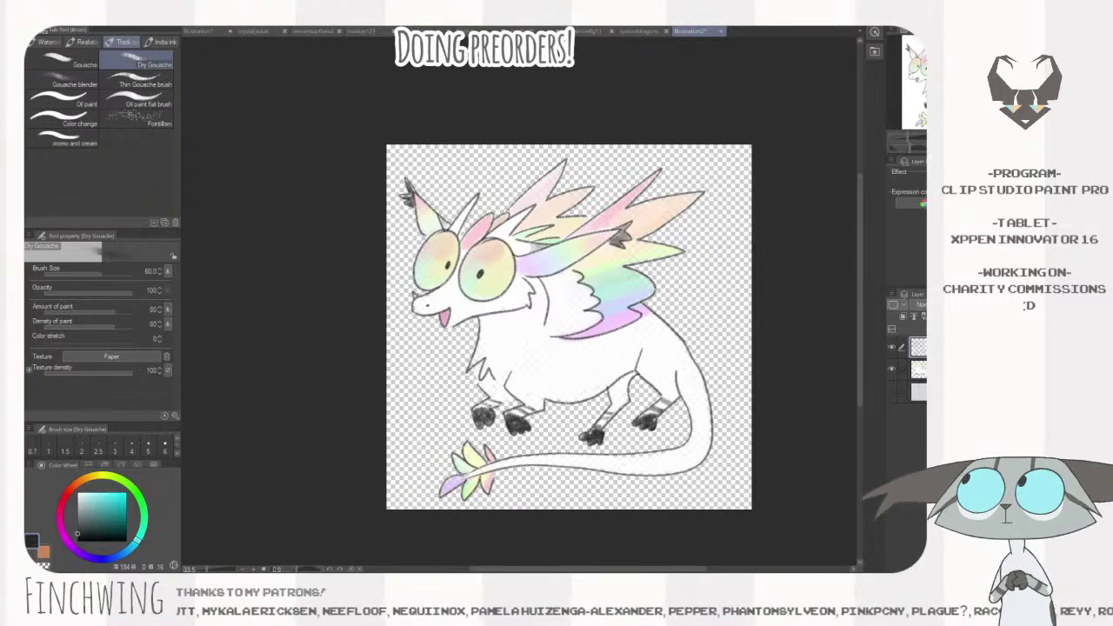
left_click(892, 392)
left_click(892, 392)
scroll(513, 417, "up", 8)
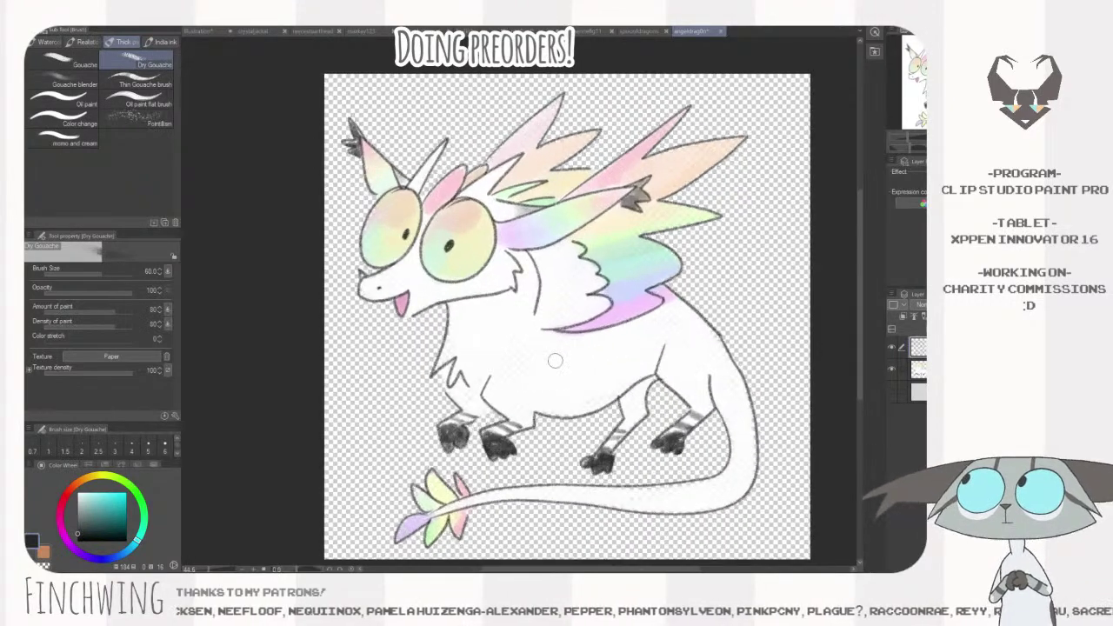
scroll(517, 341, "down", 6)
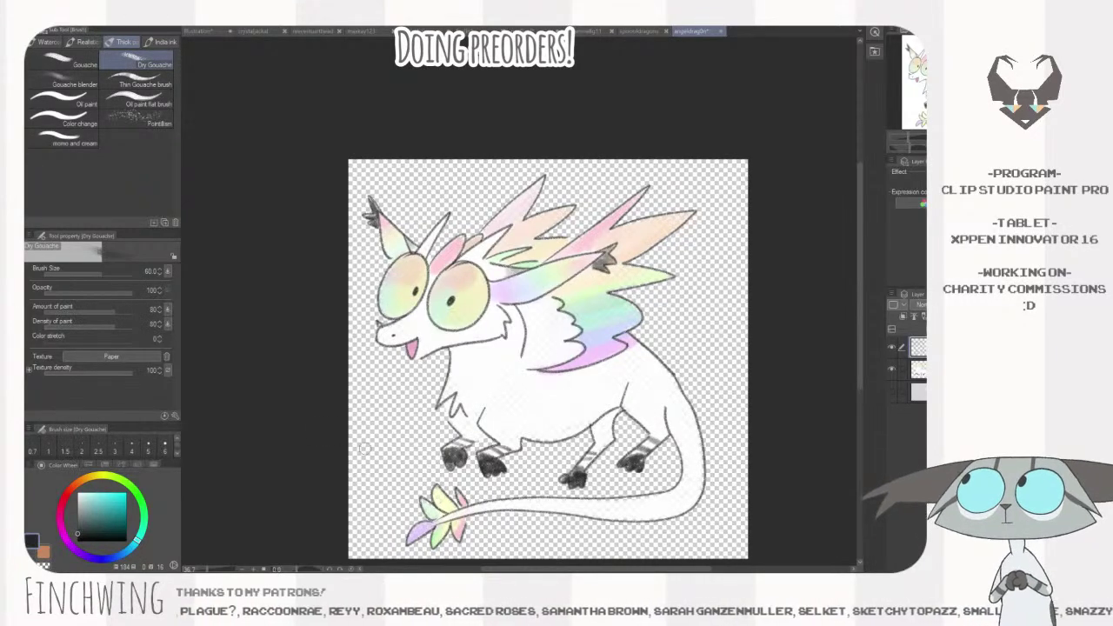
scroll(368, 446, "up", 5)
scroll(587, 326, "down", 8)
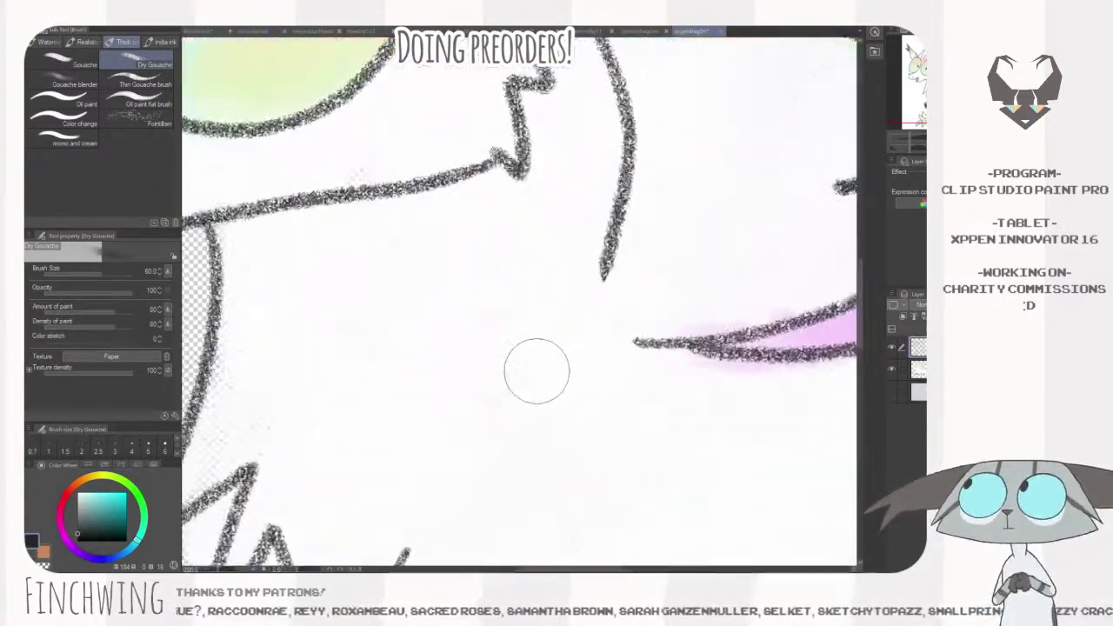
scroll(596, 334, "down", 2)
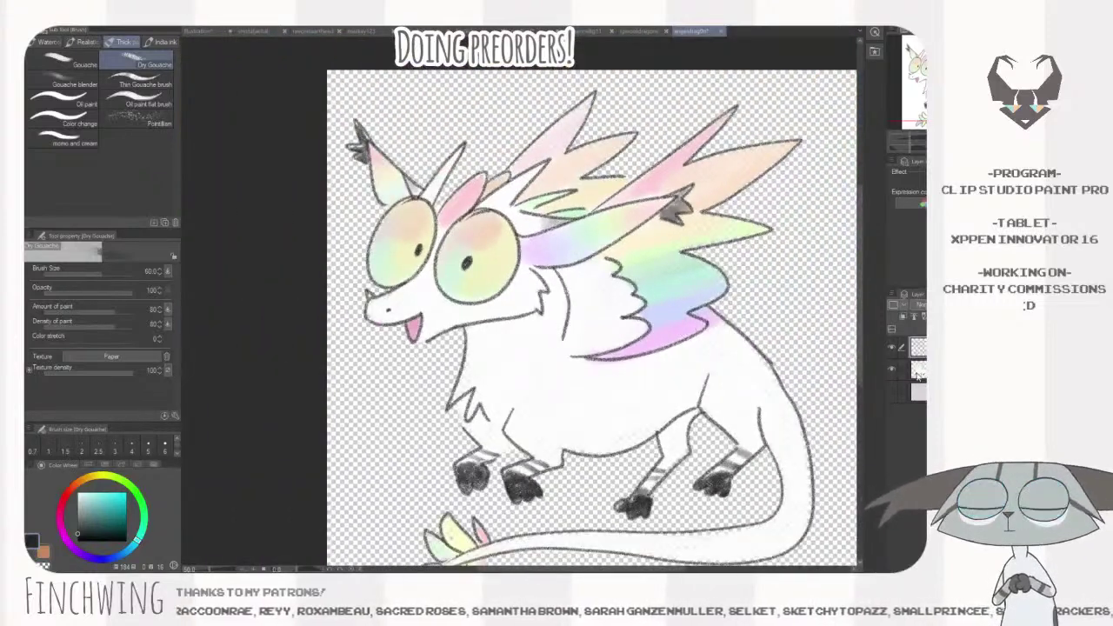
- Show the grey paper layer behind the dragon again
left_click(892, 394)
left_click(892, 394)
left_click(892, 394)
scroll(781, 360, "down", 3)
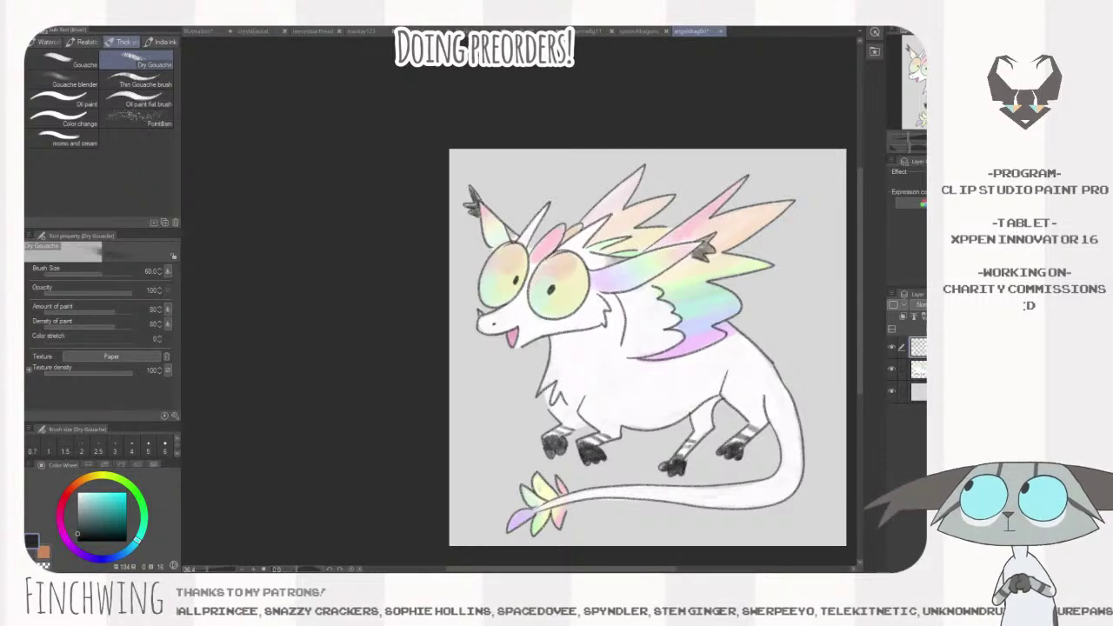
- Create a new blank square illustration and choose the Real pencil at size 17 in near-black
left_click(484, 31)
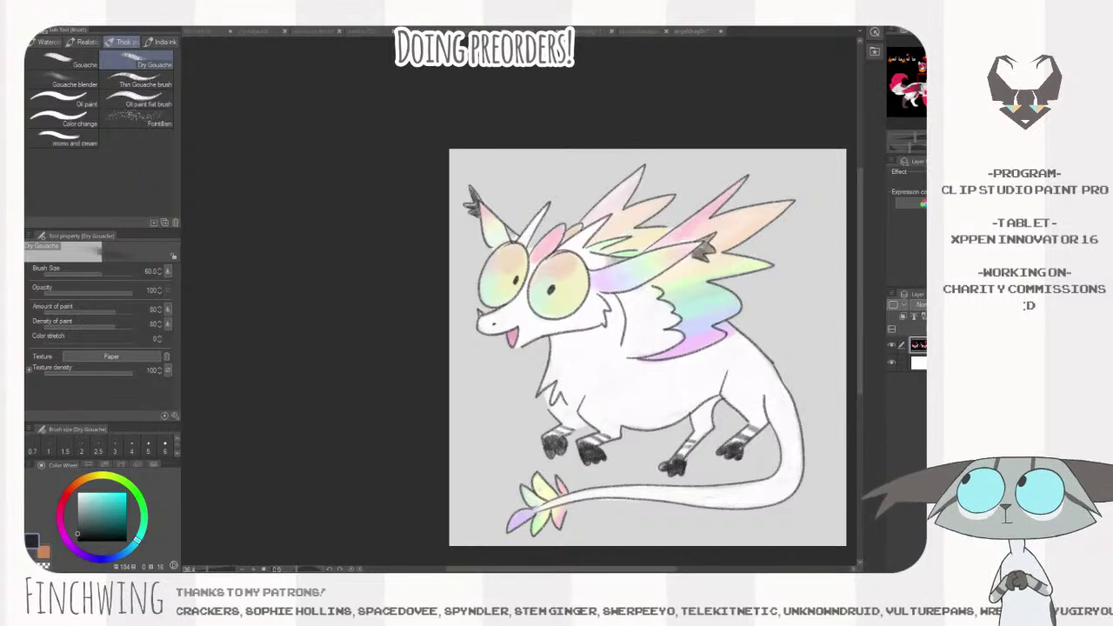
left_click(661, 149)
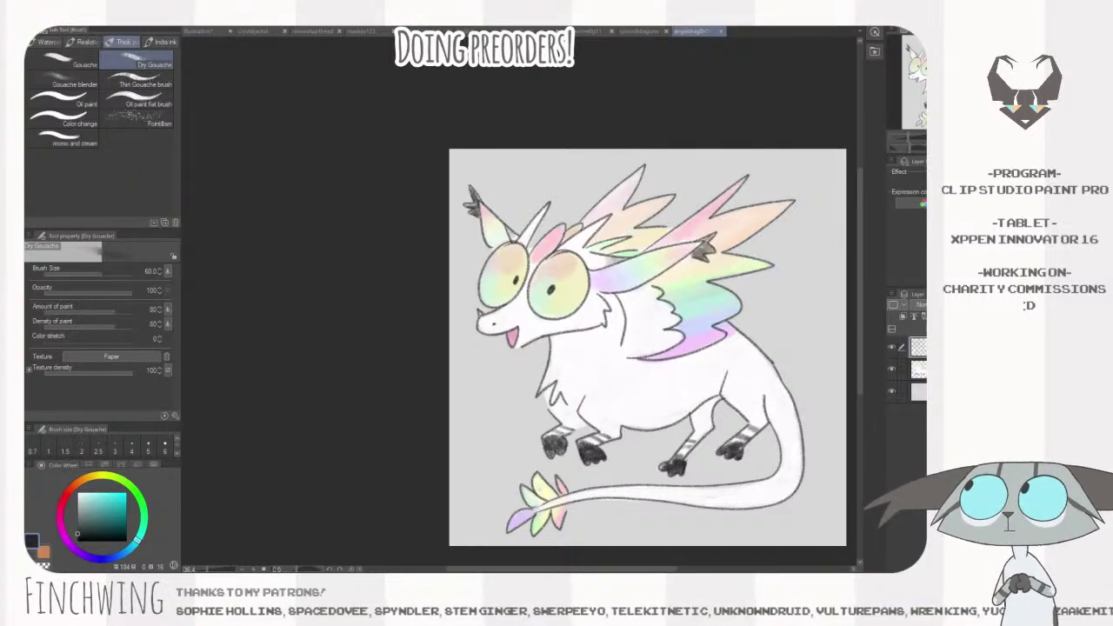
key("ctrl+n")
scroll(736, 322, "down", 4)
left_click_drag(641, 292, 618, 285)
left_click(78, 540)
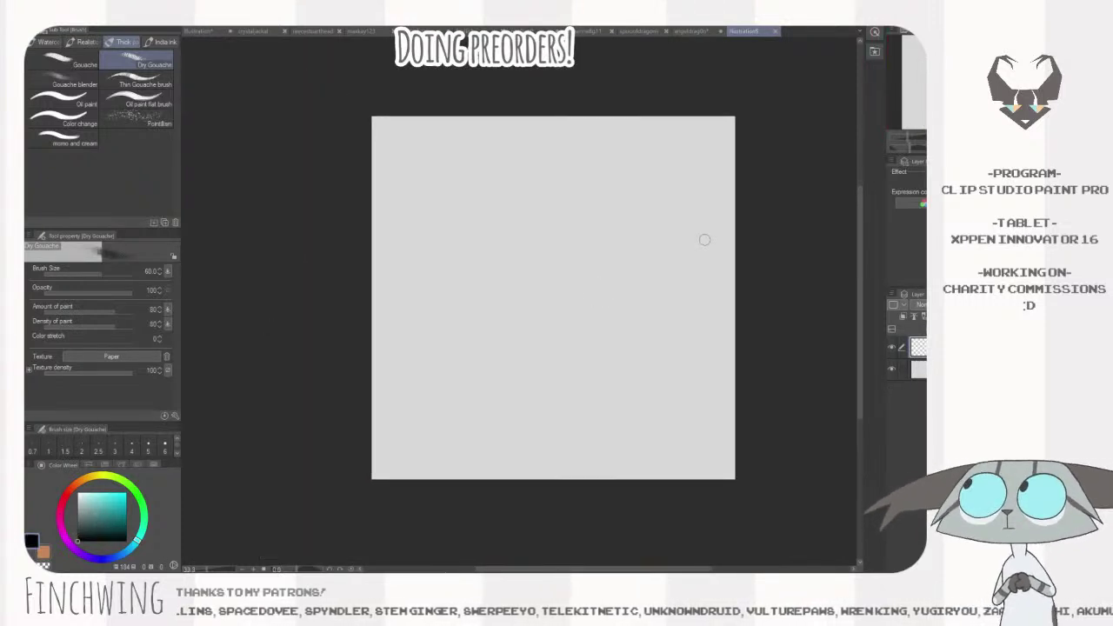
key("p")
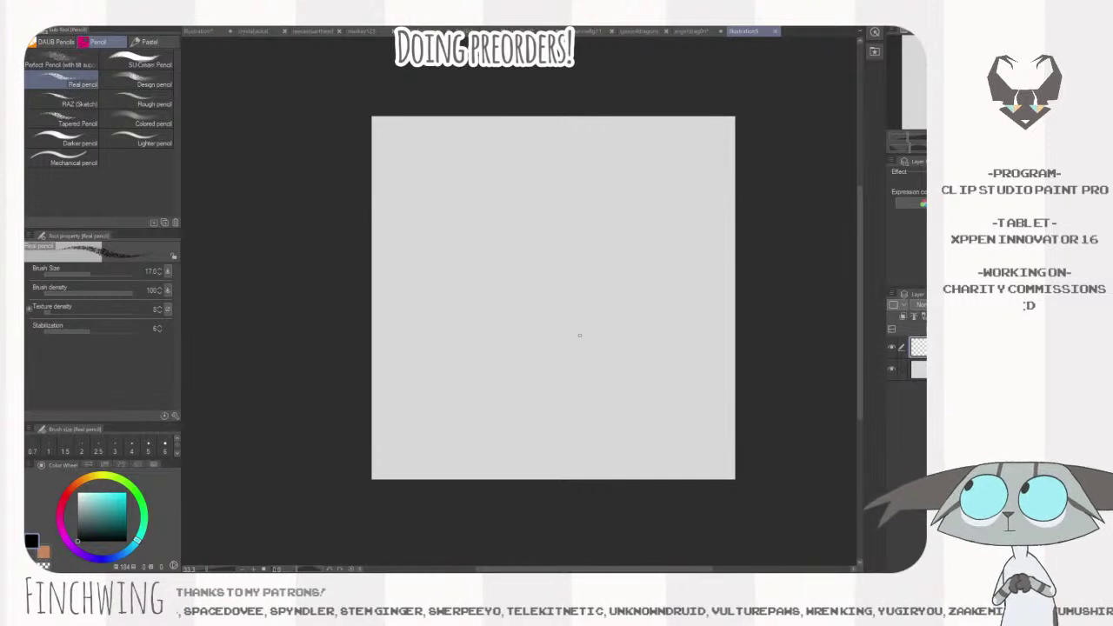
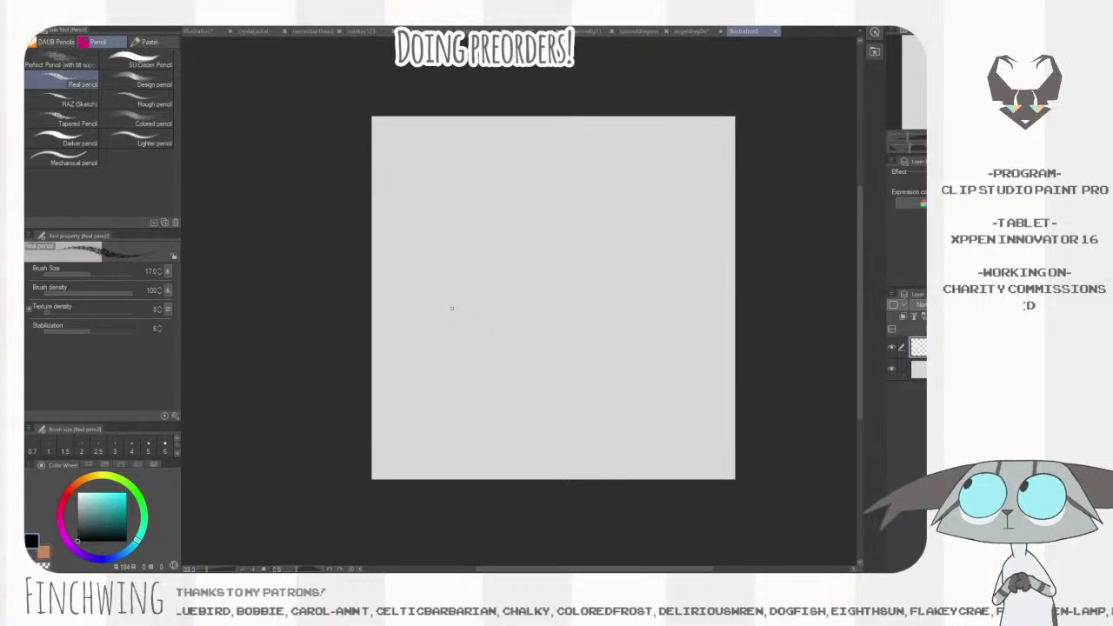
mouse_move(566, 365)
left_mouse_down()
mouse_move(514, 406)
mouse_move(669, 168)
mouse_move(520, 441)
left_mouse_up()
key("ctrl+z")
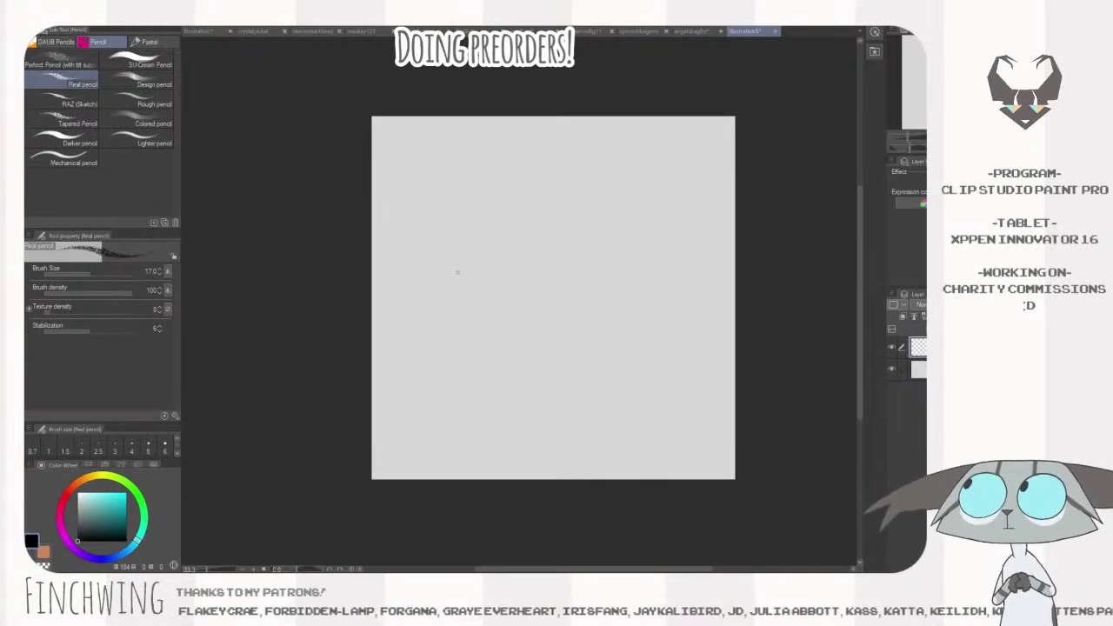
left_click_drag(601, 224, 657, 216)
mouse_move(509, 380)
left_mouse_down()
mouse_move(529, 427)
mouse_move(708, 293)
left_mouse_up()
key("ctrl+z")
key("ctrl+z")
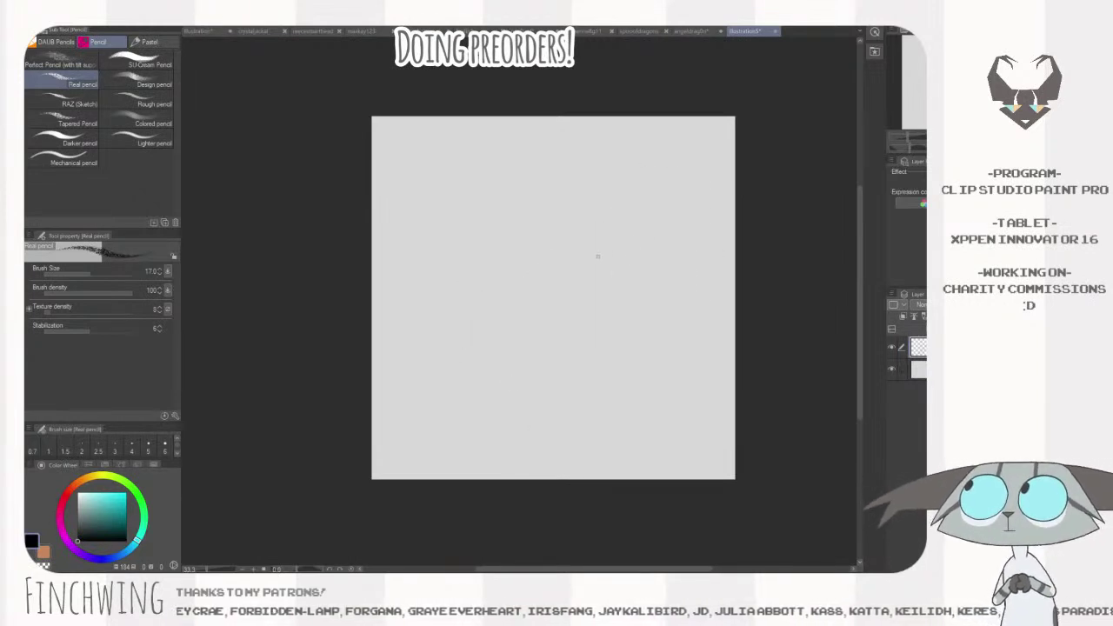
mouse_move(613, 246)
left_mouse_down()
mouse_move(584, 243)
mouse_move(657, 251)
left_mouse_up()
mouse_move(568, 161)
left_mouse_down()
mouse_move(488, 246)
mouse_move(560, 155)
left_mouse_up()
key("ctrl+z")
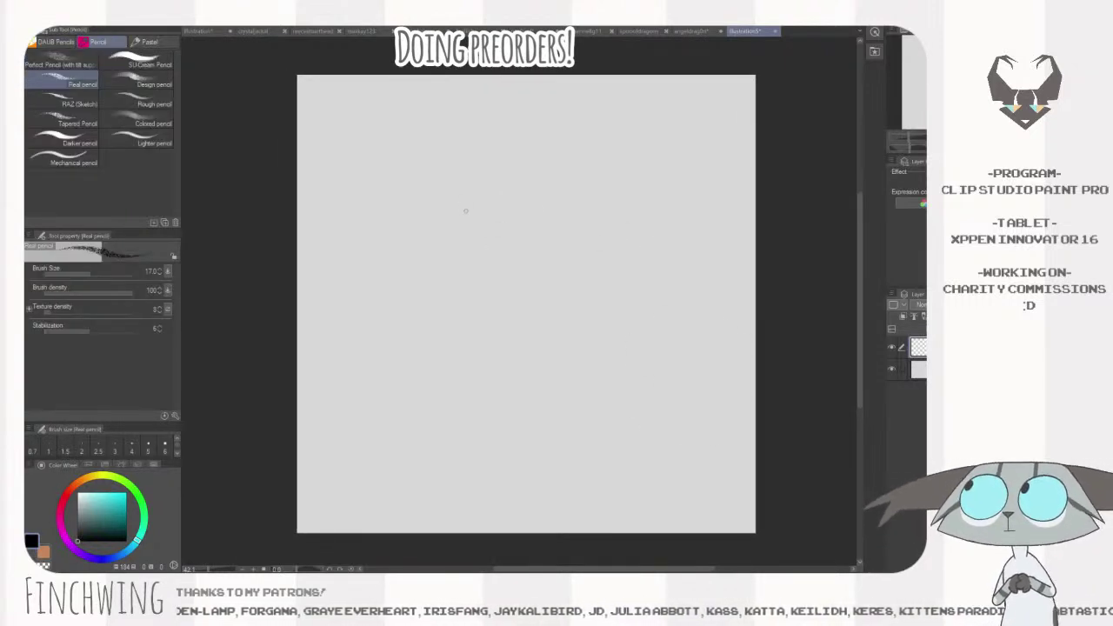
- Sketch two large round eyes slightly above the canvas centre, each with a small filled pupil, redrawing unsatisfactory strokes
mouse_move(566, 219)
left_mouse_down()
mouse_move(543, 224)
mouse_move(561, 220)
left_mouse_up()
mouse_move(633, 233)
left_mouse_down()
mouse_move(624, 238)
mouse_move(648, 237)
mouse_move(592, 266)
mouse_move(620, 238)
mouse_move(600, 278)
left_mouse_up()
key("ctrl+z")
key("ctrl+z")
key("ctrl+z")
left_click_drag(631, 239, 624, 237)
left_click(605, 277)
key("ctrl+z")
key("ctrl+z")
left_click_drag(601, 273, 604, 277)
left_click_drag(531, 260, 532, 265)
- Draw a small triangular nose and a short anchor-shaped mouth below and between the eyes, undoing faulty strokes
mouse_move(602, 274)
left_mouse_down()
mouse_move(588, 332)
mouse_move(600, 330)
mouse_move(578, 326)
mouse_move(600, 329)
mouse_move(586, 335)
left_mouse_up()
key("ctrl+z")
key("ctrl+z")
key("ctrl+z")
key("ctrl+z")
key("ctrl+z")
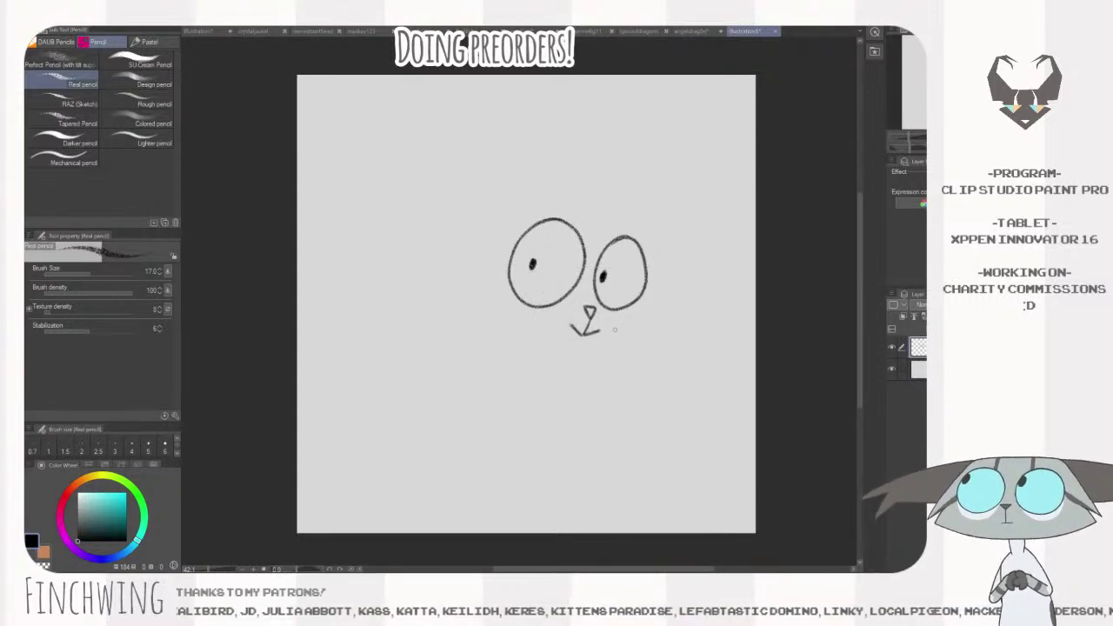
- Sketch the spiky forehead tuft and the right side of the head, ending in a pointed cheek
mouse_move(604, 210)
left_mouse_down()
mouse_move(679, 258)
mouse_move(660, 356)
mouse_move(639, 333)
mouse_move(639, 352)
mouse_move(592, 252)
mouse_move(637, 183)
mouse_move(608, 214)
mouse_move(652, 212)
mouse_move(662, 357)
mouse_move(639, 336)
mouse_move(594, 236)
mouse_move(610, 201)
mouse_move(651, 212)
mouse_move(683, 270)
mouse_move(652, 322)
mouse_move(611, 180)
mouse_move(614, 214)
mouse_move(659, 213)
mouse_move(636, 226)
mouse_move(672, 244)
mouse_move(684, 302)
mouse_move(657, 350)
mouse_move(630, 335)
left_mouse_up()
key("ctrl+z")
key("ctrl+z")
key("ctrl+z")
left_click_drag(700, 282, 710, 301)
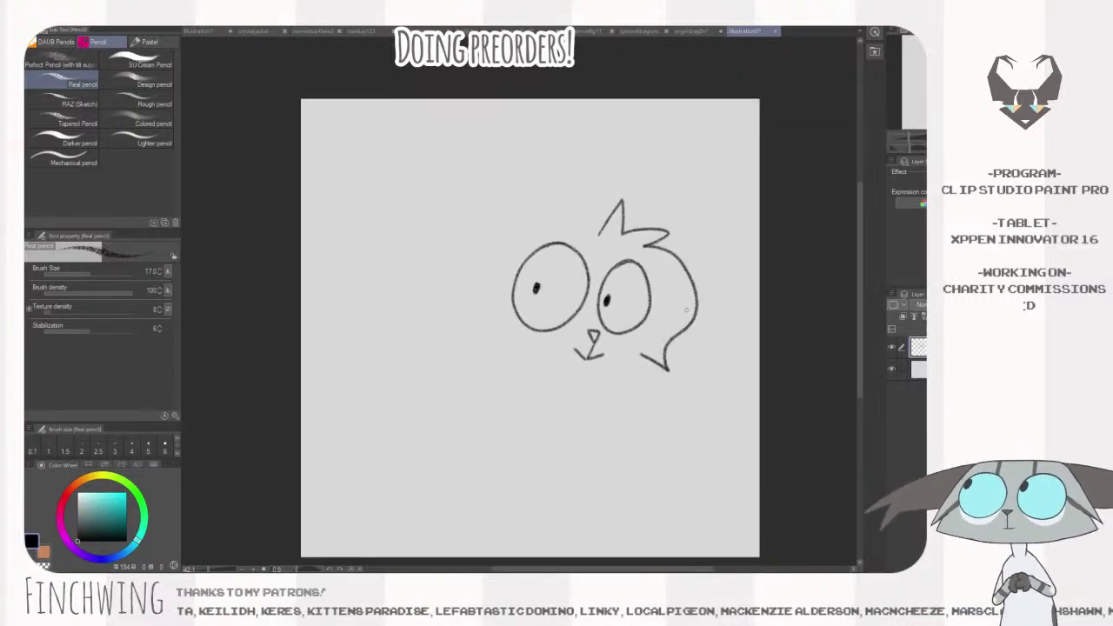
left_click_drag(637, 354, 663, 366)
- Draw the jagged fur of the left cheek and extend the jaw line towards the mouth
mouse_move(502, 281)
left_mouse_down()
mouse_move(473, 290)
mouse_move(480, 335)
mouse_move(490, 330)
mouse_move(489, 341)
mouse_move(533, 358)
left_mouse_up()
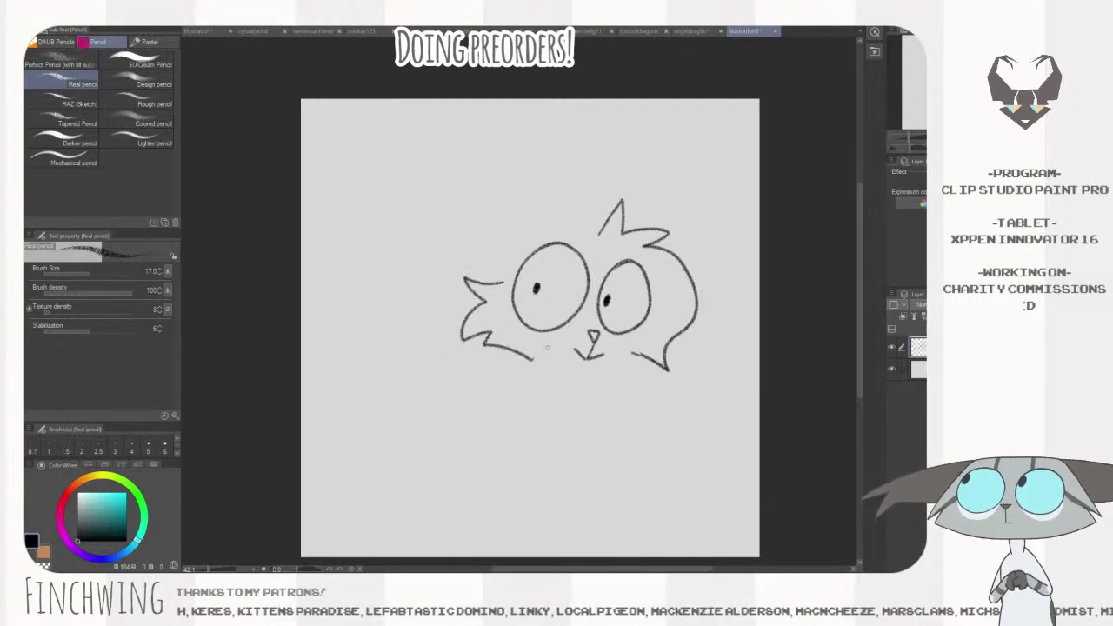
key("ctrl+z")
mouse_move(503, 282)
left_mouse_down()
mouse_move(469, 280)
mouse_move(476, 297)
mouse_move(456, 336)
mouse_move(484, 323)
mouse_move(480, 345)
mouse_move(565, 357)
left_mouse_up()
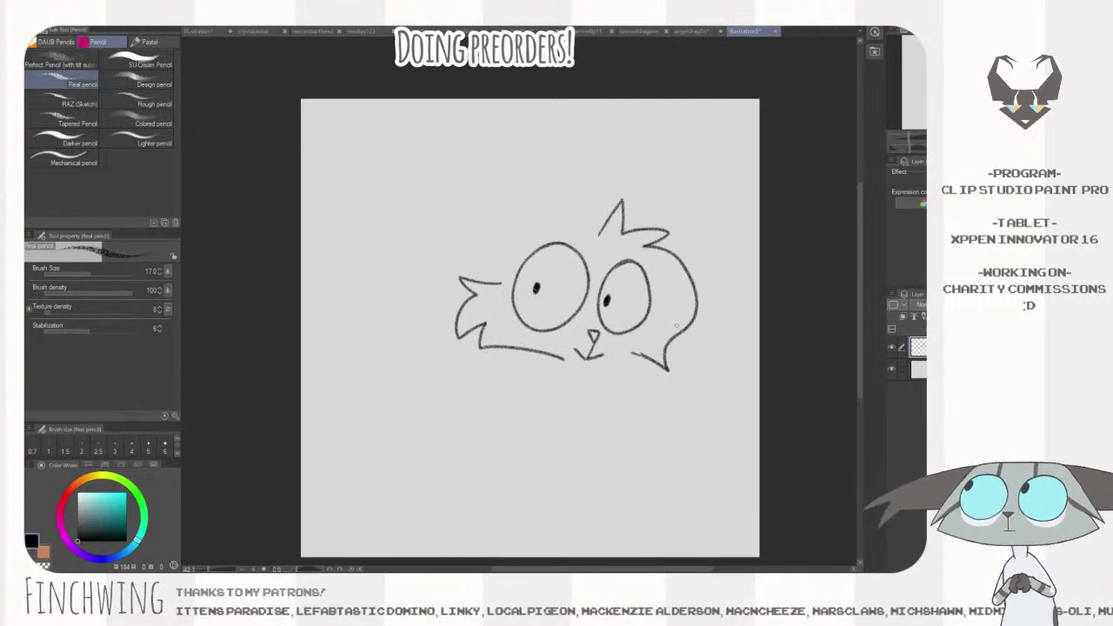
left_click_drag(662, 310, 667, 321)
- Sketch a large pointed left ear and a smaller right ear behind the forehead tuft, undoing the first attempts
mouse_move(567, 242)
left_mouse_down()
mouse_move(574, 173)
mouse_move(508, 231)
mouse_move(502, 278)
left_mouse_up()
mouse_move(636, 239)
left_mouse_down()
mouse_move(647, 232)
mouse_move(695, 253)
mouse_move(675, 254)
left_mouse_up()
mouse_move(567, 241)
left_mouse_down()
mouse_move(621, 223)
mouse_move(575, 243)
left_mouse_up()
key("ctrl+z")
key("ctrl+z")
key("ctrl+z")
left_click_drag(577, 201, 584, 249)
scroll(700, 257, "down", 3)
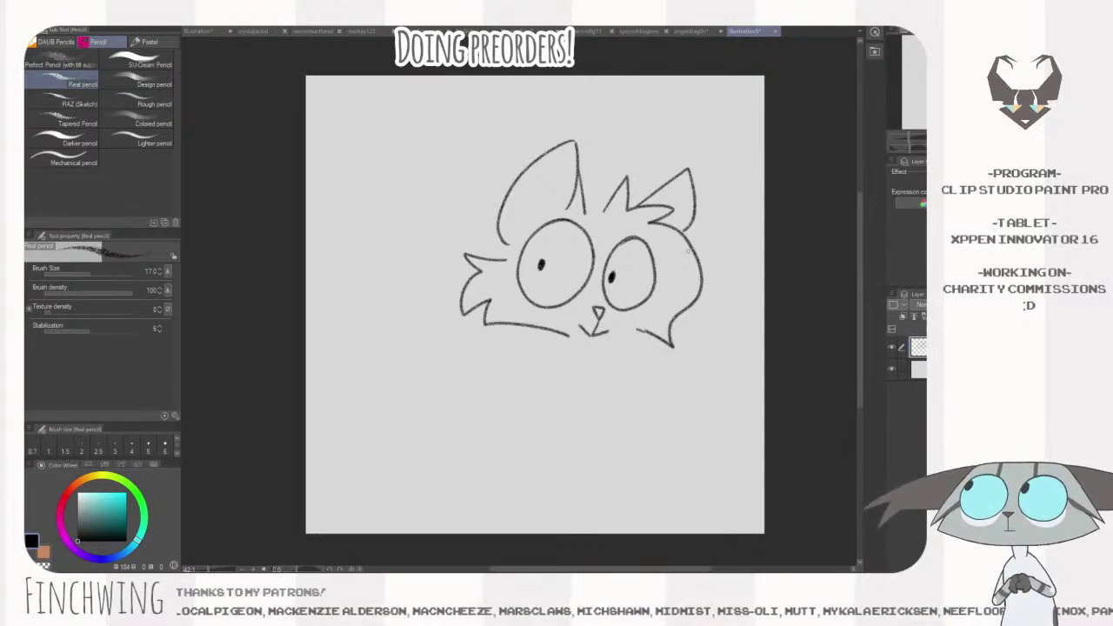
left_click_drag(758, 381, 747, 365)
- Draw a curved collar-like band beneath the head and close the chin line between both cheeks
mouse_move(646, 319)
left_mouse_down()
mouse_move(627, 314)
mouse_move(658, 300)
left_mouse_up()
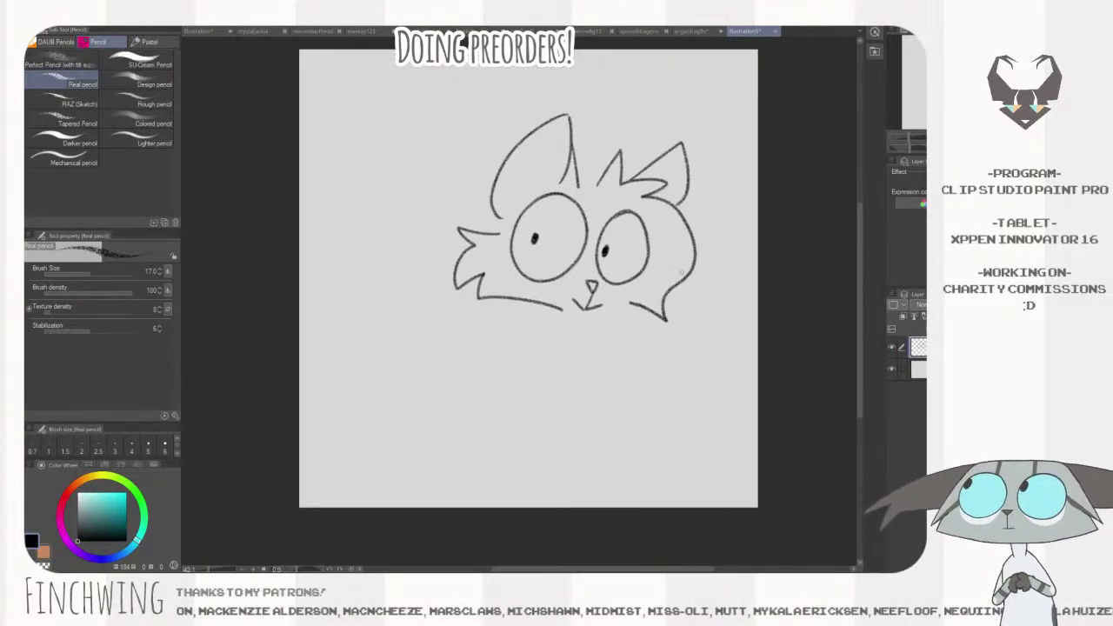
scroll(637, 330, "down", 1)
mouse_move(509, 296)
left_mouse_down()
mouse_move(576, 341)
mouse_move(637, 304)
left_mouse_up()
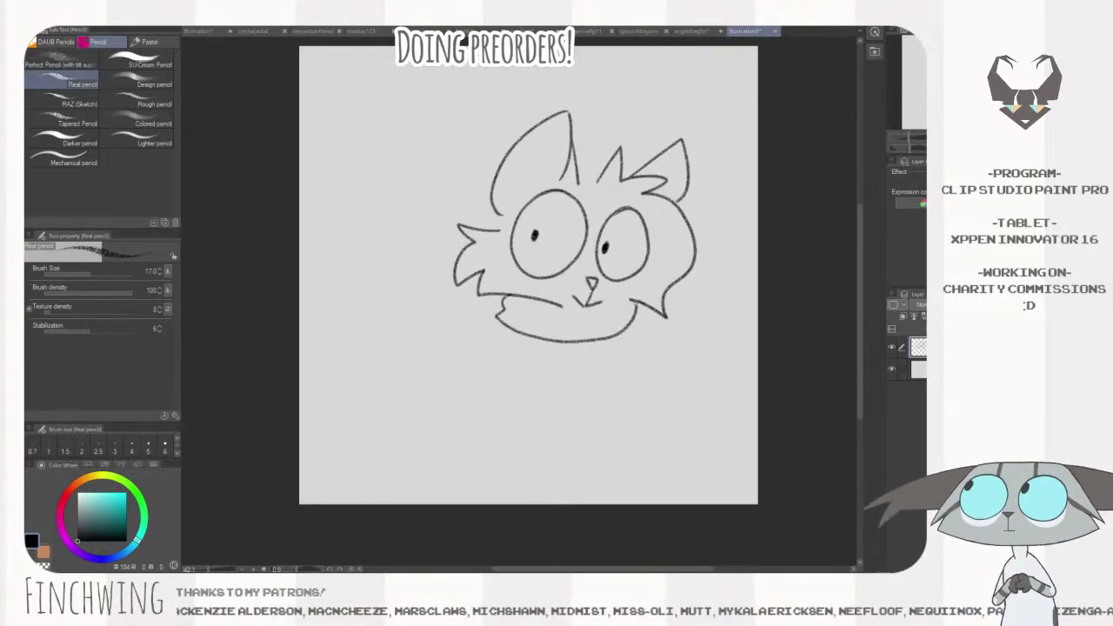
mouse_move(562, 304)
left_mouse_down()
mouse_move(588, 314)
mouse_move(624, 303)
mouse_move(574, 316)
left_mouse_up()
key("ctrl+z")
key("ctrl+z")
left_click_drag(581, 304, 558, 309)
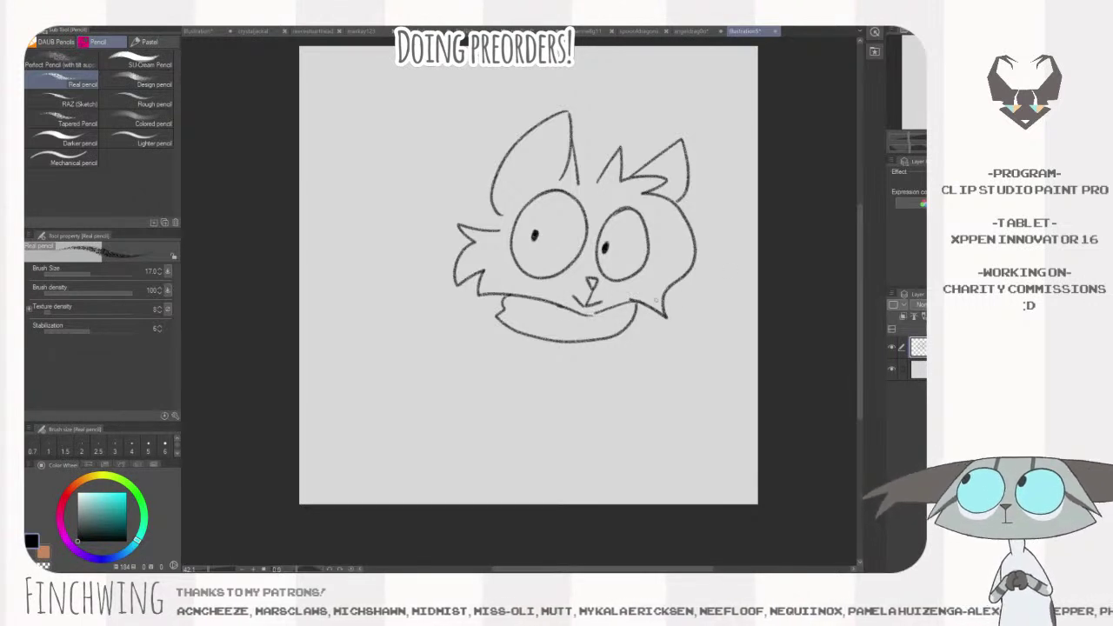
left_click_drag(630, 332, 626, 316)
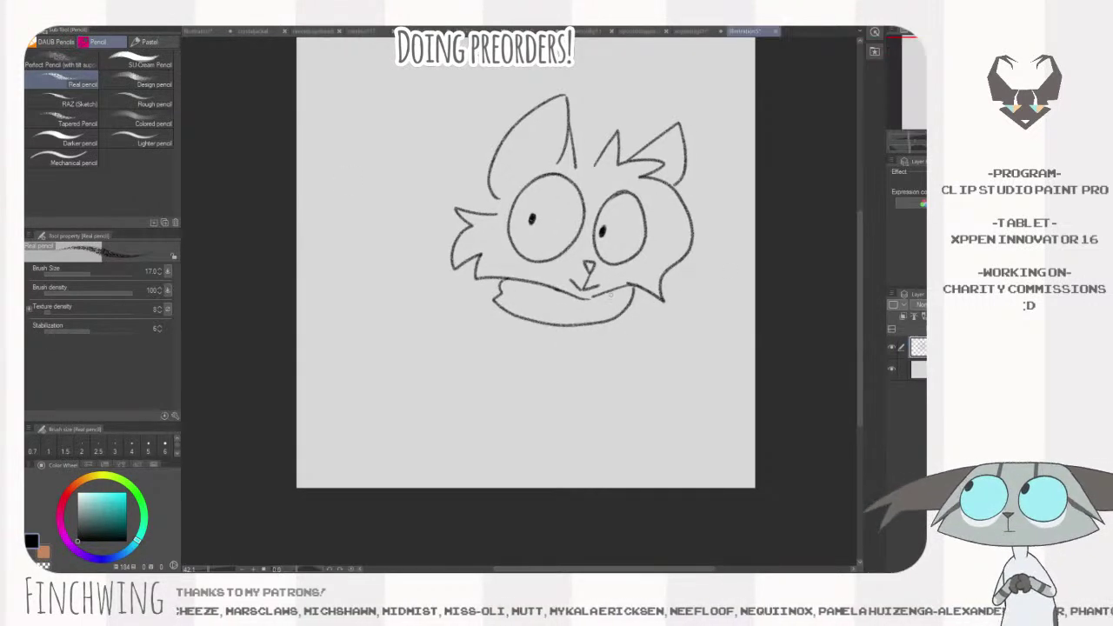
mouse_move(525, 280)
left_mouse_down()
mouse_move(594, 365)
mouse_move(600, 393)
left_mouse_up()
left_click_drag(617, 287, 600, 393)
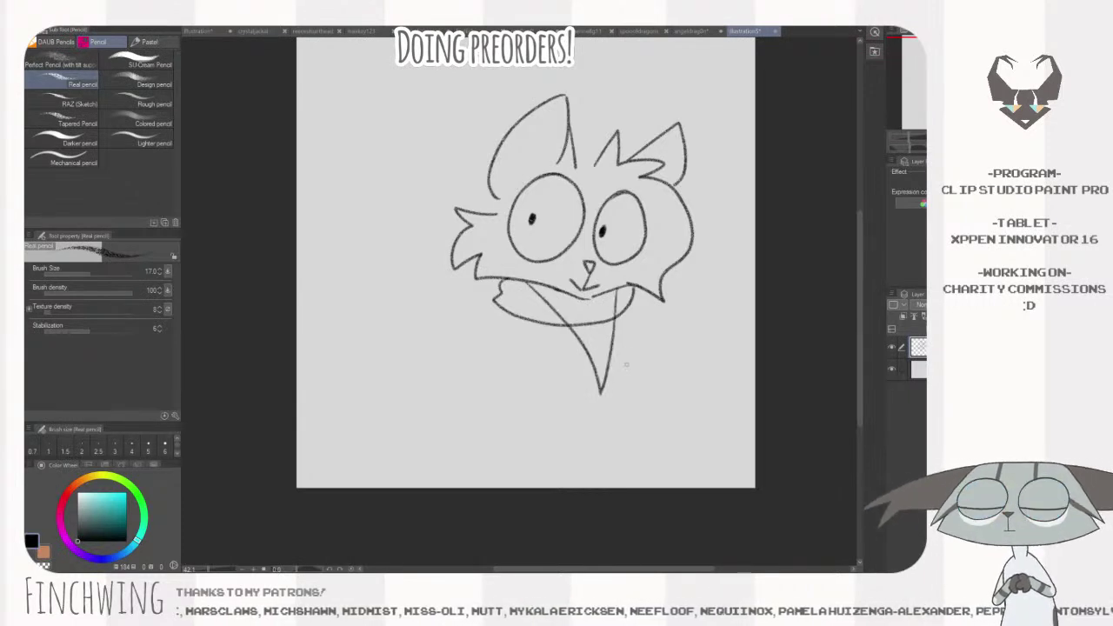
key("ctrl+z")
- Consult the pink-and-white character's reference sheet for the design below the head sketch
key("ctrl+Tab")
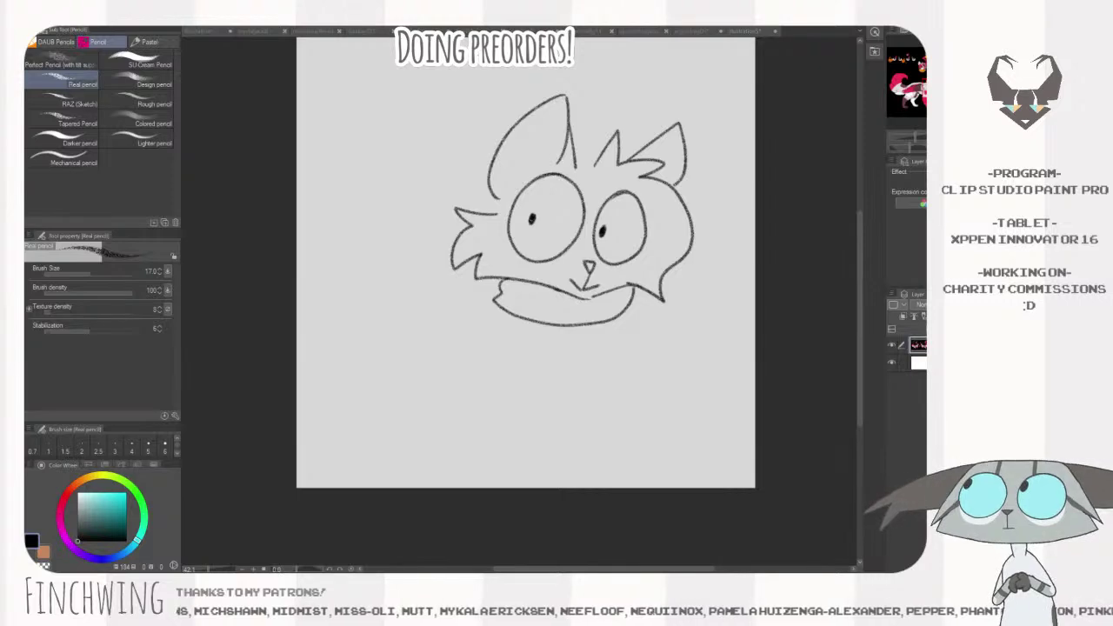
key("ctrl+space")
mouse_move(618, 336)
left_mouse_down()
mouse_move(634, 336)
mouse_move(611, 335)
left_mouse_up()
key("ctrl+Tab")
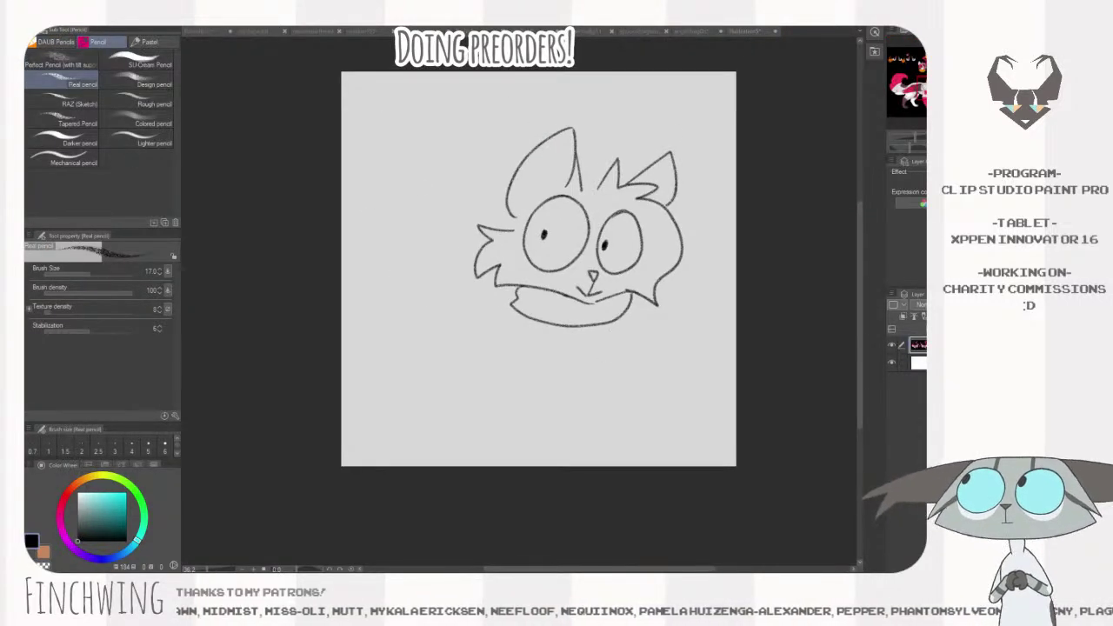
- Sketch two slender front legs with small paws and a short chest line below the collar band
key("ctrl+space")
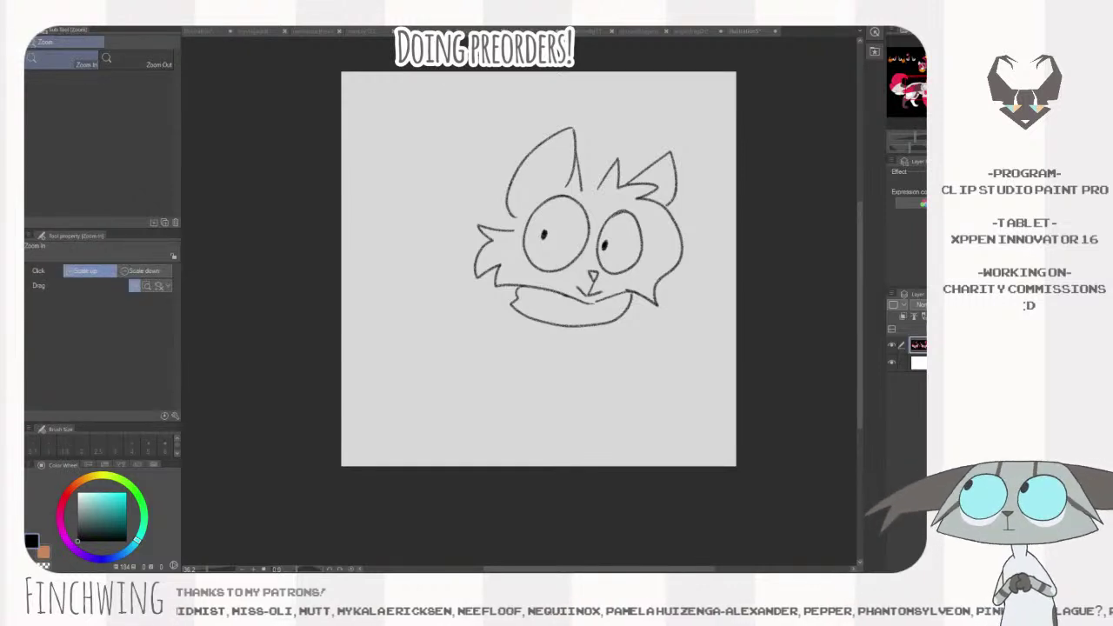
key("p")
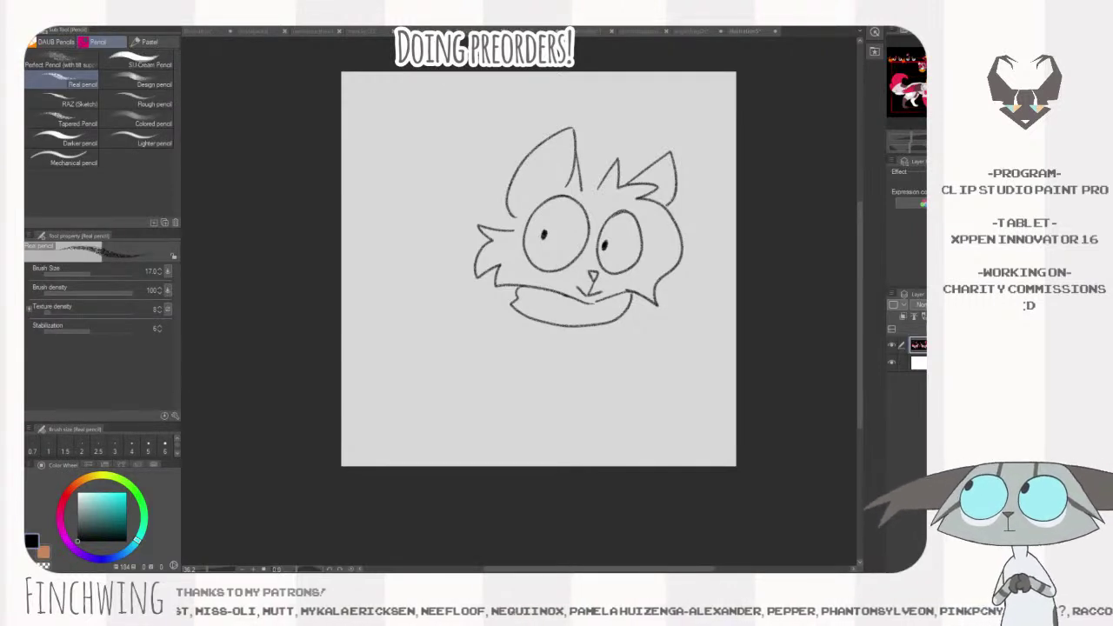
left_click(680, 160)
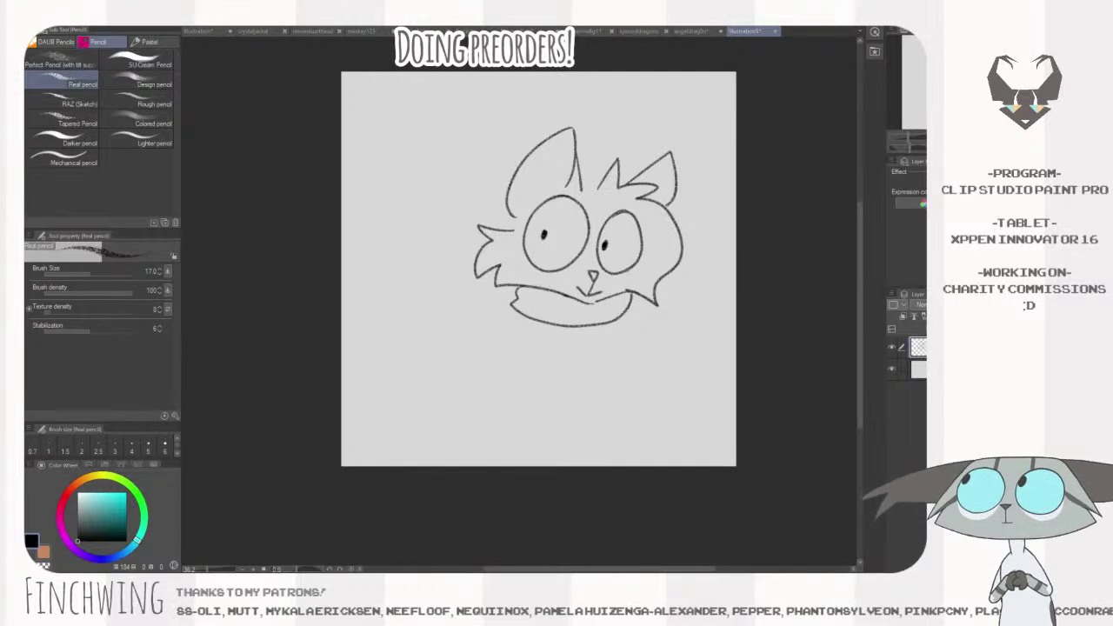
left_click_drag(582, 356, 624, 406)
left_click_drag(575, 372, 612, 413)
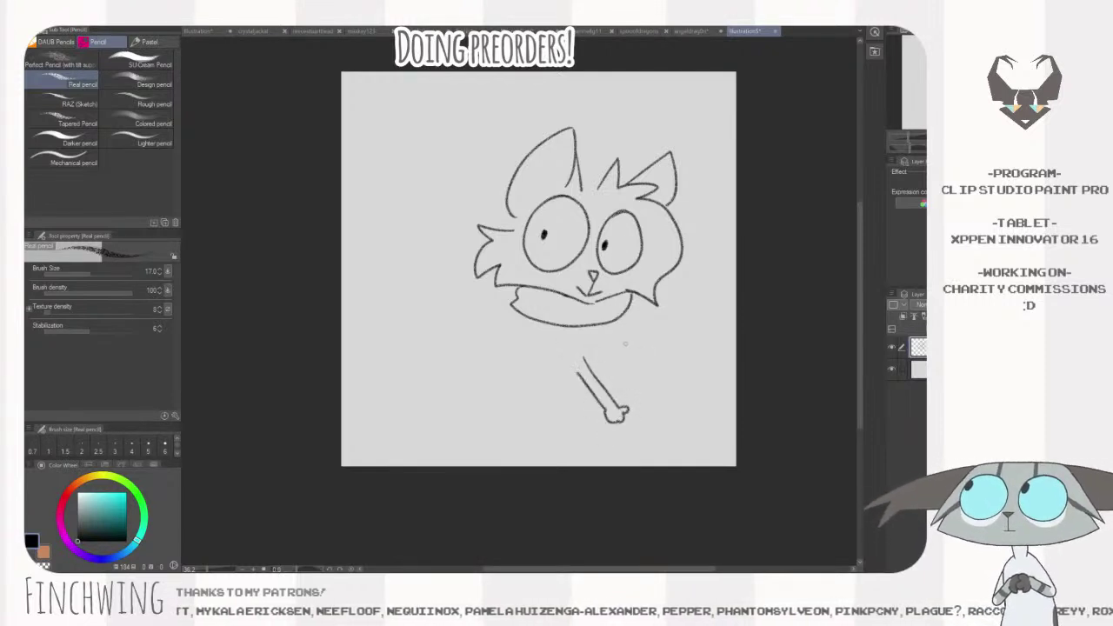
left_click_drag(619, 329, 654, 392)
mouse_move(606, 345)
left_mouse_down()
mouse_move(640, 393)
mouse_move(580, 353)
left_mouse_up()
mouse_move(667, 305)
left_mouse_down()
mouse_move(697, 306)
mouse_move(690, 314)
left_mouse_up()
- Sketch a pair of spiky feathered wings behind the head and add the belly line with a bent hind leg
mouse_move(527, 239)
left_mouse_down()
mouse_move(494, 149)
mouse_move(433, 135)
mouse_move(465, 187)
mouse_move(442, 196)
mouse_move(440, 283)
mouse_move(481, 323)
left_mouse_up()
mouse_move(563, 144)
left_mouse_down()
mouse_move(542, 110)
mouse_move(513, 138)
mouse_move(532, 183)
left_mouse_up()
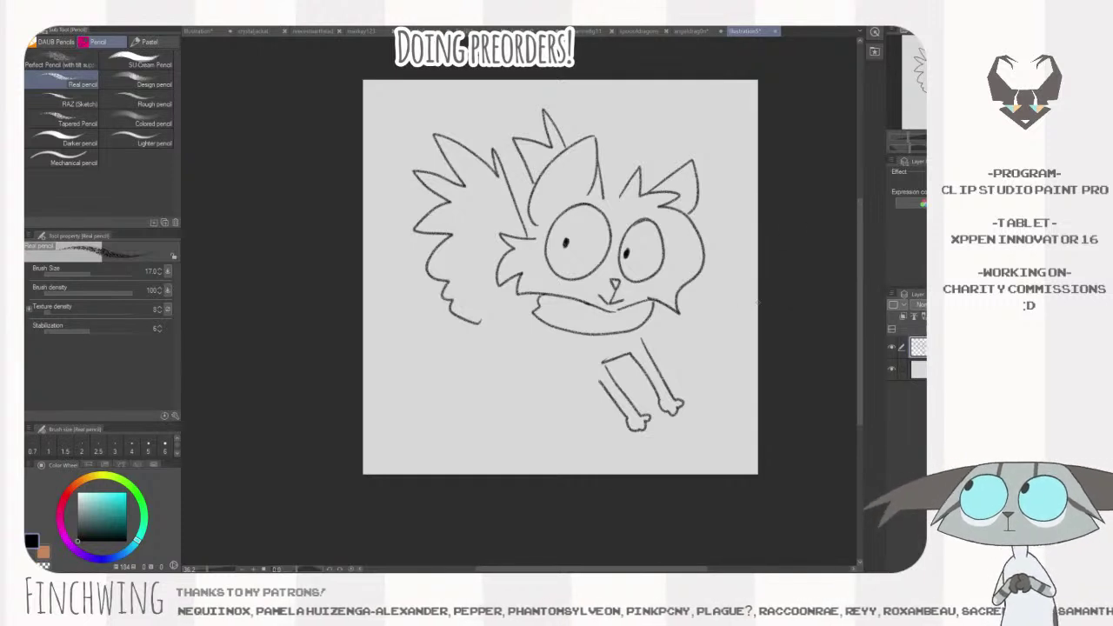
left_click_drag(701, 329, 706, 321)
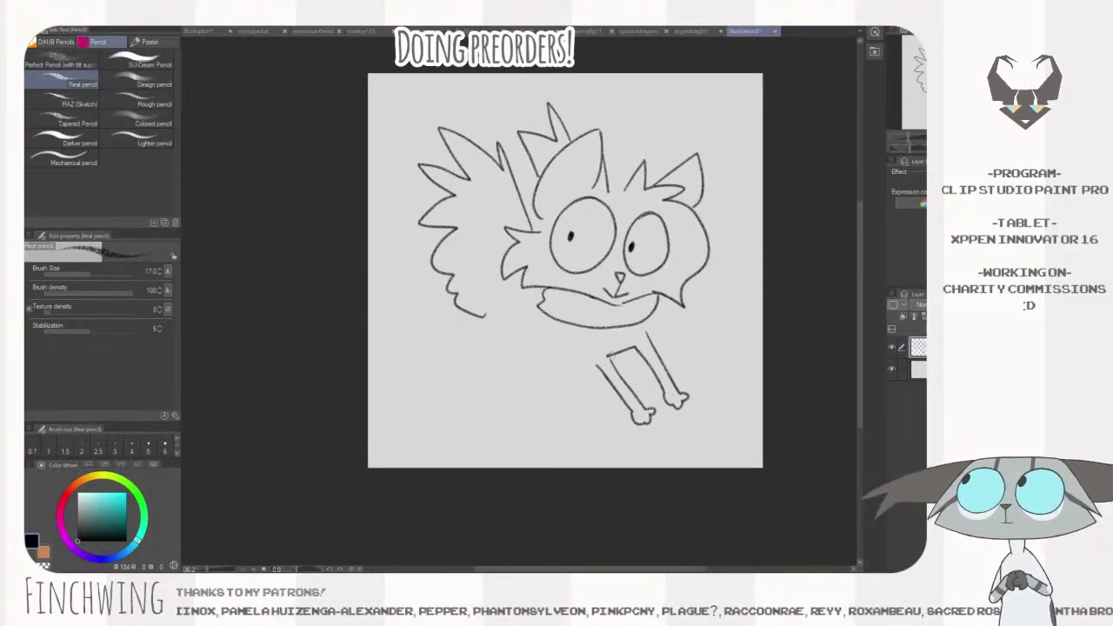
mouse_move(600, 363)
left_mouse_down()
mouse_move(447, 379)
mouse_move(461, 351)
left_mouse_up()
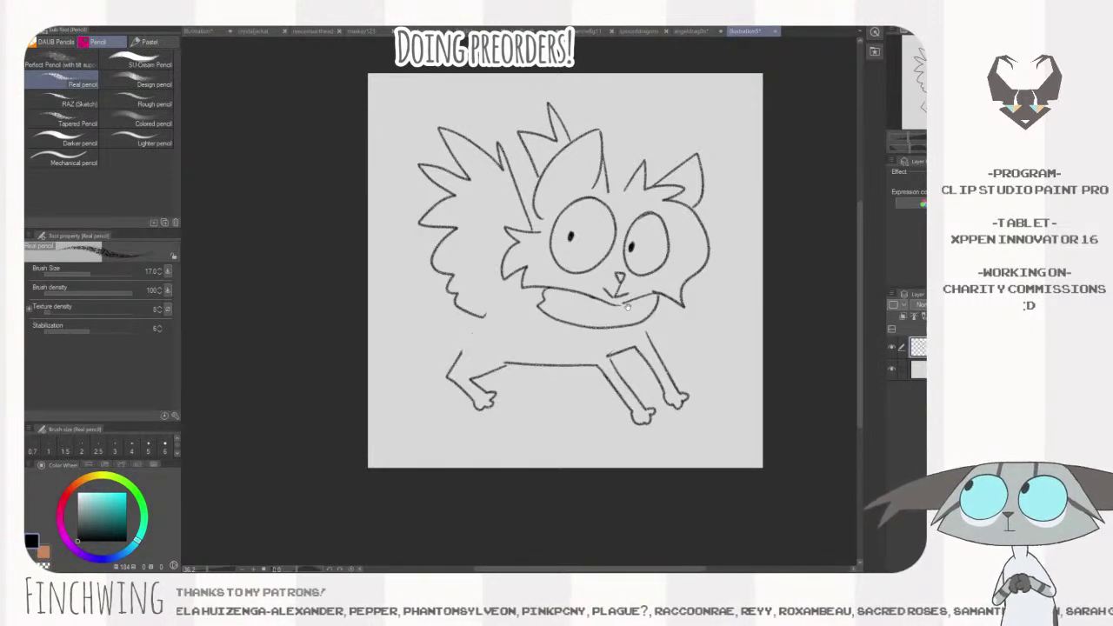
left_click_drag(629, 300, 633, 314)
mouse_move(471, 361)
left_mouse_down()
mouse_move(433, 344)
mouse_move(405, 259)
mouse_move(436, 247)
left_mouse_up()
key("ctrl+z")
mouse_move(608, 290)
left_mouse_down()
mouse_move(619, 300)
mouse_move(593, 278)
left_mouse_up()
mouse_move(441, 189)
left_mouse_down()
mouse_move(392, 316)
mouse_move(405, 356)
mouse_move(463, 359)
left_mouse_up()
left_click_drag(752, 292, 744, 282)
key("ctrl+z")
key("ctrl+z")
key("ctrl+z")
key("ctrl+z")
key("ctrl+z")
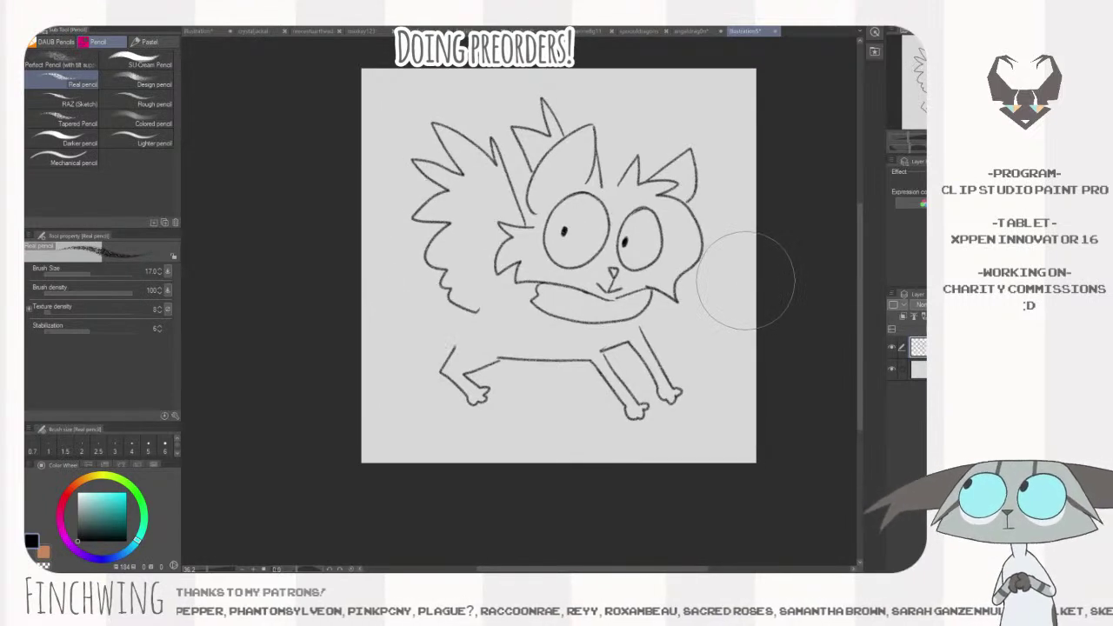
- Sketch a large tail curling beneath the body to a jagged tip, and adjust the hindquarters with a second hind leg
left_click_drag(454, 345, 487, 396)
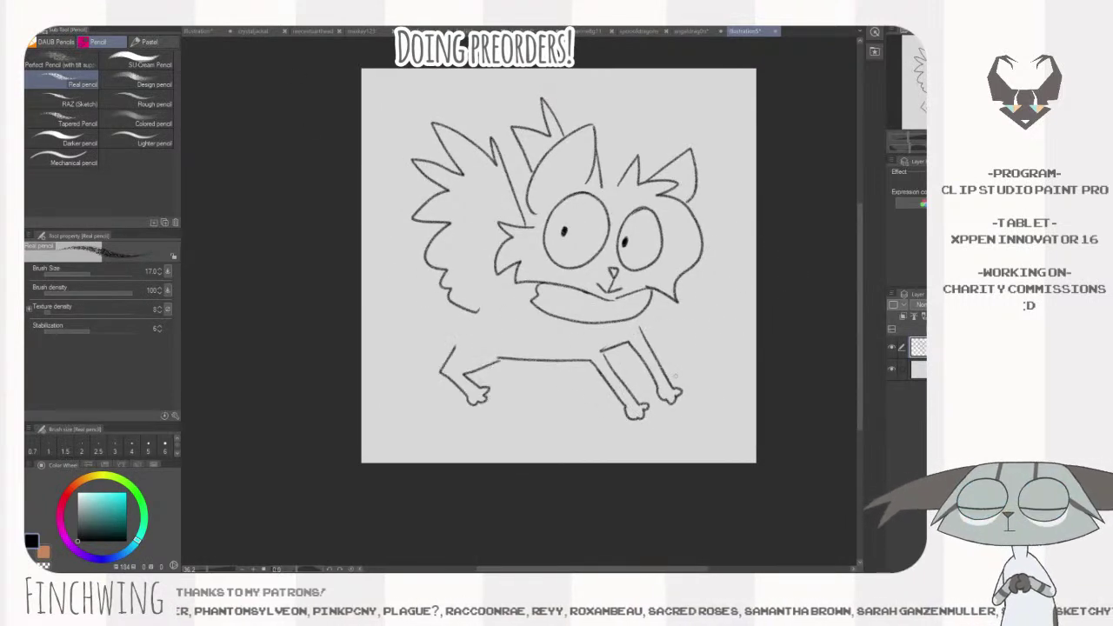
left_click_drag(713, 370, 700, 358)
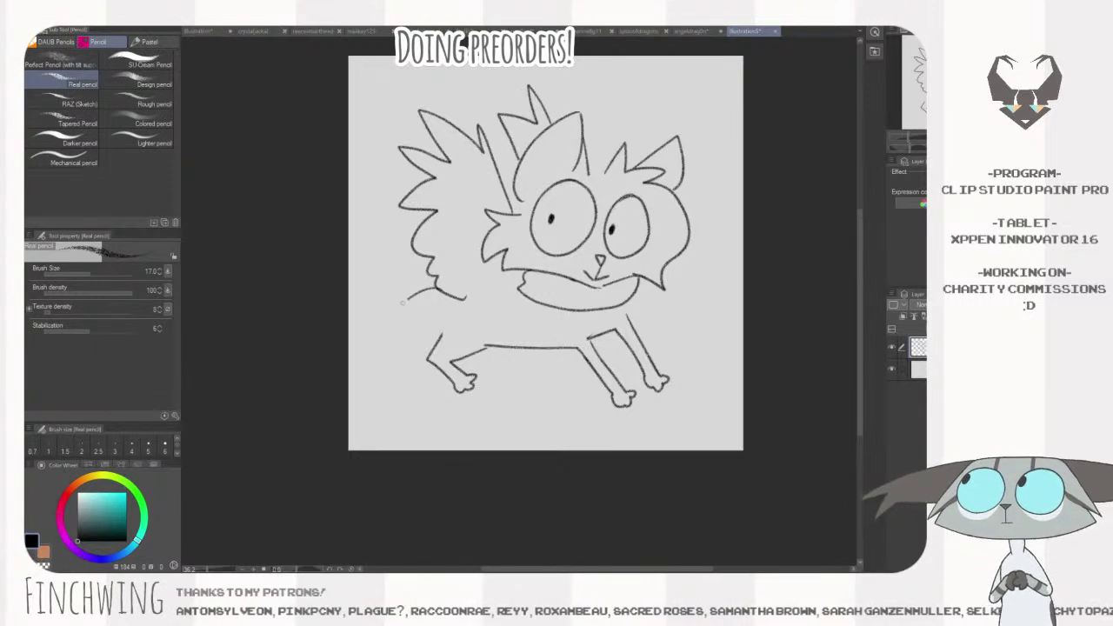
mouse_move(450, 294)
left_mouse_down()
mouse_move(382, 339)
mouse_move(403, 420)
mouse_move(556, 401)
mouse_move(555, 372)
mouse_move(510, 347)
left_mouse_up()
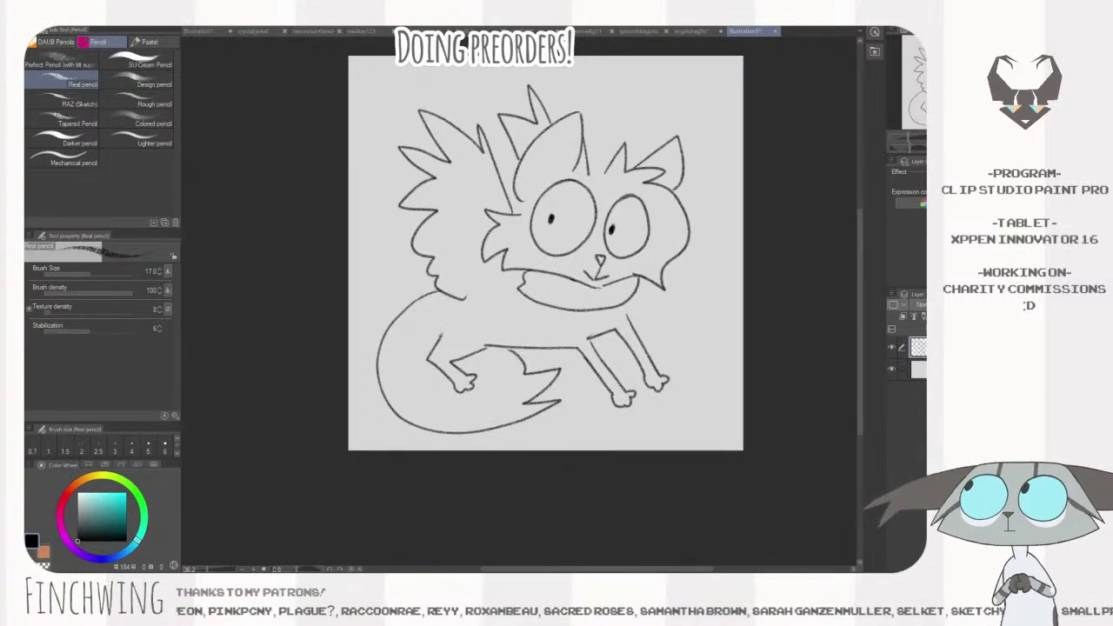
left_click_drag(723, 318, 712, 332)
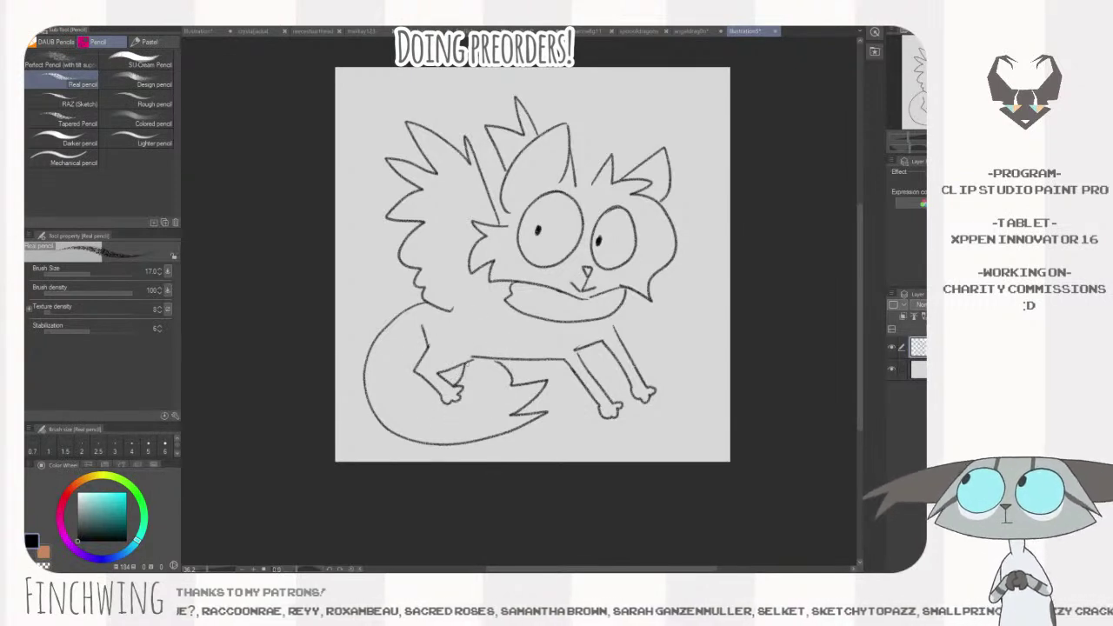
left_click_drag(718, 348, 705, 341)
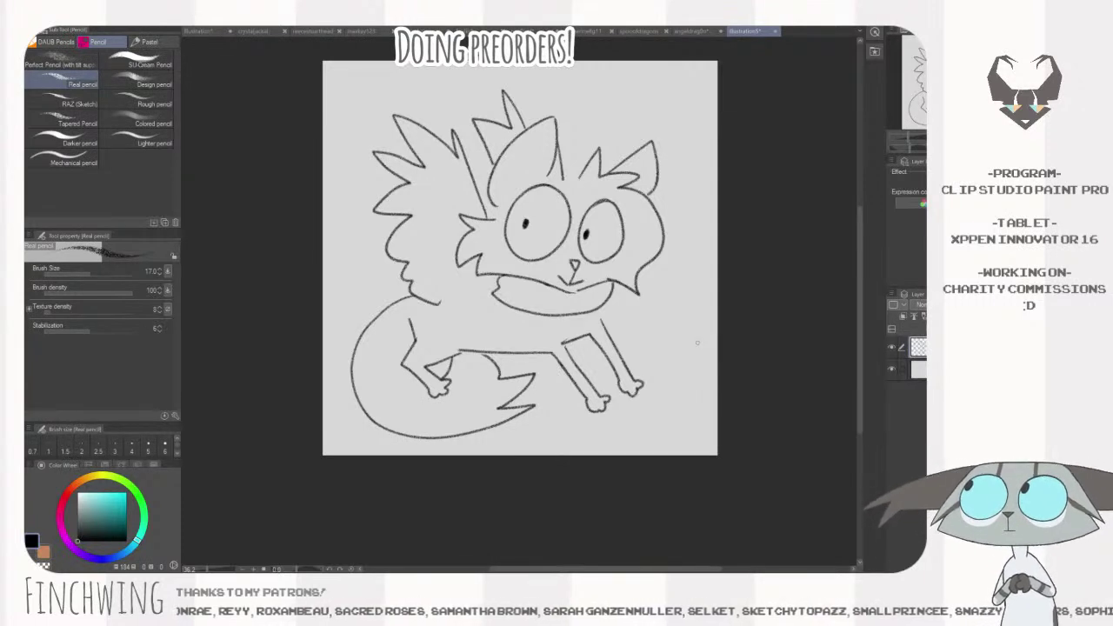
- Add a layer beneath the line art and set up the Dry Gouache brush with a mid grey colour
left_click(937, 369)
left_click(939, 329)
key("b")
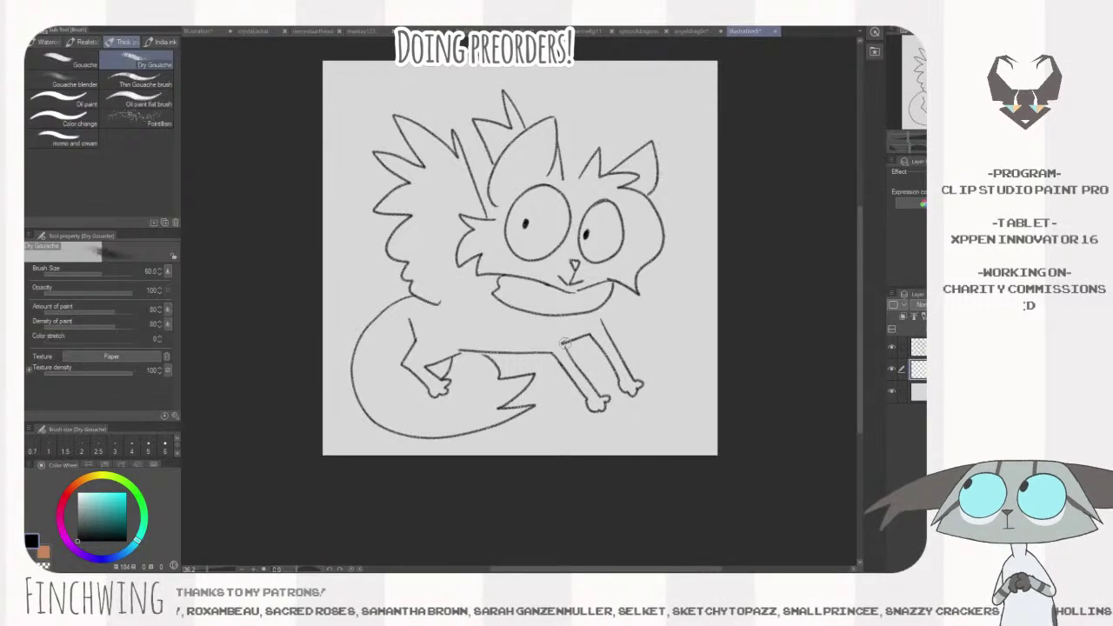
left_click(302, 179)
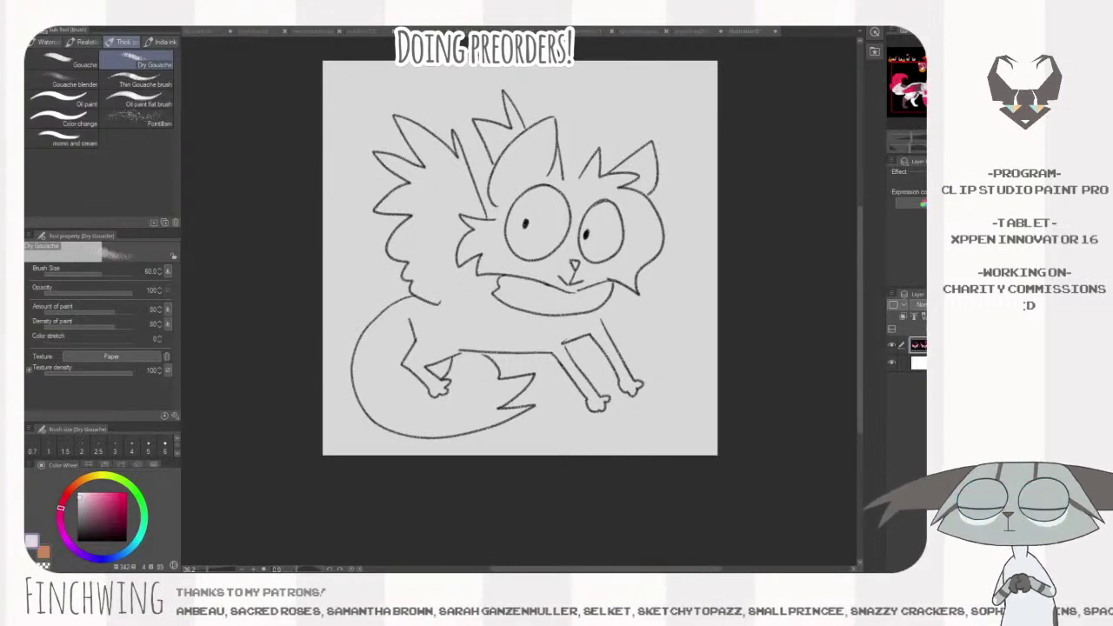
key("ctrl+Tab")
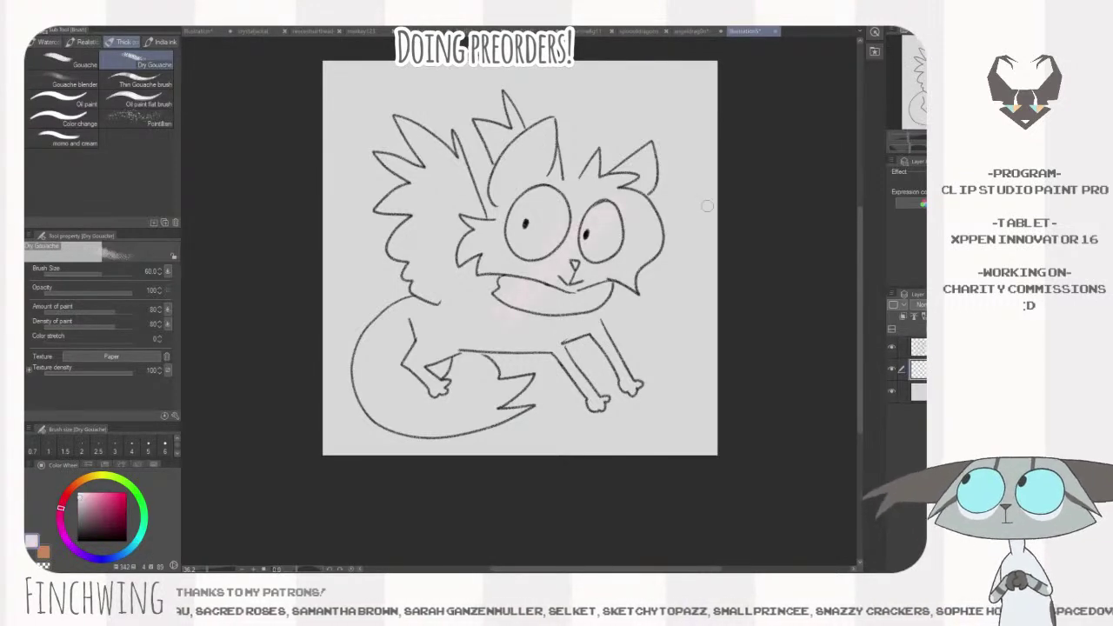
left_click(296, 149)
left_click(586, 218)
left_click_drag(80, 524, 76, 517)
left_click(86, 512)
- Paint the grey base over the middle of the face, the neck and the tallest feather of the near wing
mouse_move(576, 211)
left_mouse_down()
mouse_move(604, 204)
mouse_move(474, 300)
mouse_move(573, 233)
mouse_move(549, 219)
mouse_move(515, 326)
left_mouse_up()
key("bracketleft")
key("bracketleft")
key("bracketleft")
key("bracketleft")
key("bracketleft")
key("bracketleft")
left_click_drag(455, 139, 489, 237)
mouse_move(402, 123)
left_mouse_down()
mouse_move(437, 177)
mouse_move(399, 121)
mouse_move(459, 163)
mouse_move(448, 158)
mouse_move(451, 187)
mouse_move(474, 224)
left_mouse_up()
key("bracketleft")
key("bracketright")
key("bracketright")
key("bracketright")
left_click_drag(433, 160, 487, 243)
mouse_move(453, 185)
left_mouse_down()
mouse_move(484, 231)
mouse_move(484, 219)
mouse_move(530, 219)
mouse_move(648, 184)
left_mouse_up()
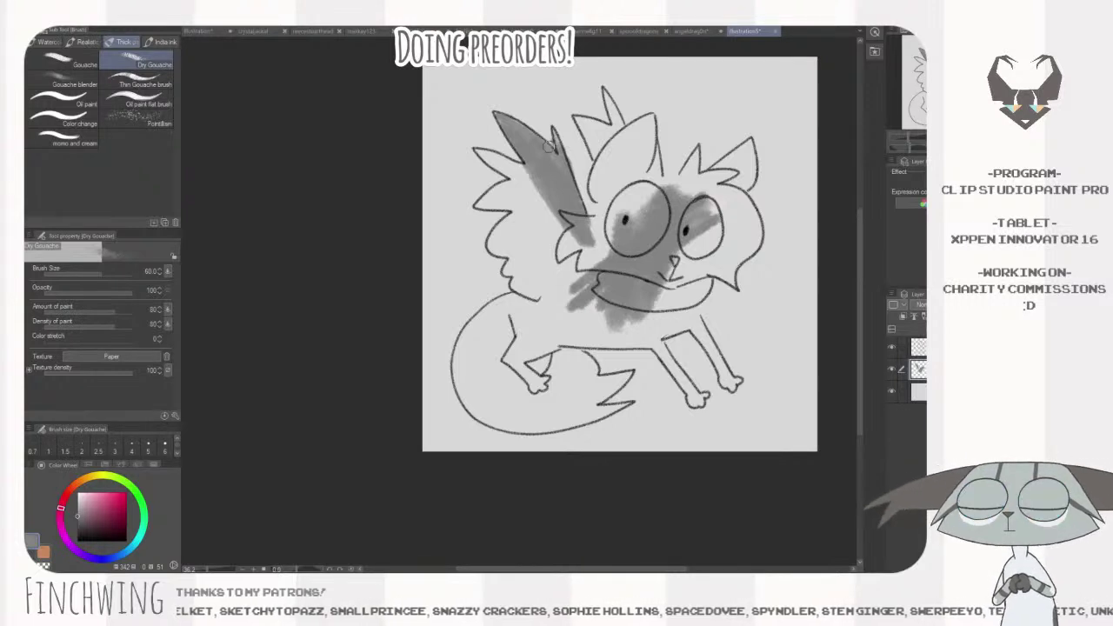
- Fill the near wing's remaining feathers with grey down to the back, varying the brush size
mouse_move(480, 153)
left_mouse_down()
mouse_move(526, 185)
mouse_move(498, 168)
mouse_move(520, 168)
mouse_move(546, 203)
left_mouse_up()
key("]")
mouse_move(503, 167)
left_mouse_down()
mouse_move(535, 191)
mouse_move(492, 158)
mouse_move(480, 204)
mouse_move(535, 207)
left_mouse_up()
key("]")
mouse_move(536, 207)
left_mouse_down()
mouse_move(492, 201)
mouse_move(518, 187)
left_mouse_up()
key("]")
key("]")
mouse_move(518, 188)
left_mouse_down()
mouse_move(502, 203)
mouse_move(553, 213)
mouse_move(512, 200)
mouse_move(494, 249)
mouse_move(516, 254)
mouse_move(513, 277)
mouse_move(546, 295)
left_mouse_up()
key("[")
key("[")
mouse_move(511, 221)
left_mouse_down()
mouse_move(526, 287)
mouse_move(538, 297)
mouse_move(531, 229)
mouse_move(533, 295)
mouse_move(546, 206)
mouse_move(592, 282)
mouse_move(611, 264)
mouse_move(561, 301)
mouse_move(609, 254)
mouse_move(539, 293)
mouse_move(581, 299)
mouse_move(543, 287)
mouse_move(494, 320)
mouse_move(460, 369)
left_mouse_up()
- Paint grey along the tail's outer curve and into its jagged tip
key("bracketright")
key("bracketright")
key("bracketright")
key("bracketright")
key("bracketleft")
key("bracketleft")
key("bracketleft")
mouse_move(474, 329)
left_mouse_down()
mouse_move(515, 310)
mouse_move(461, 391)
left_mouse_up()
mouse_move(513, 301)
left_mouse_down()
mouse_move(463, 373)
mouse_move(472, 382)
left_mouse_up()
key("bracketright")
key("bracketright")
mouse_move(569, 346)
left_mouse_down()
mouse_move(550, 378)
mouse_move(565, 347)
mouse_move(596, 382)
mouse_move(621, 387)
mouse_move(627, 374)
mouse_move(579, 381)
mouse_move(611, 385)
mouse_move(612, 410)
mouse_move(577, 420)
mouse_move(608, 415)
left_mouse_up()
key("bracketleft")
key("bracketleft")
key("bracketleft")
key("bracketleft")
- Fill the hind leg and the rest of the tail with grey and erase the spill outside the tail's outline
mouse_move(514, 314)
left_mouse_down()
mouse_move(504, 384)
mouse_move(526, 393)
mouse_move(515, 311)
mouse_move(505, 307)
mouse_move(483, 324)
mouse_move(503, 392)
mouse_move(516, 388)
mouse_move(460, 379)
mouse_move(463, 392)
mouse_move(594, 366)
mouse_move(512, 426)
mouse_move(535, 424)
mouse_move(500, 421)
mouse_move(565, 428)
left_mouse_up()
key("bracketright")
key("bracketright")
key("bracketright")
key("bracketright")
key("bracketright")
key("bracketleft")
key("bracketleft")
mouse_move(524, 419)
left_mouse_down()
mouse_move(590, 416)
mouse_move(546, 400)
mouse_move(588, 400)
mouse_move(509, 409)
left_mouse_up()
key("bracketright")
key("bracketright")
key("bracketright")
key("bracketright")
key("bracketright")
key("bracketright")
mouse_move(450, 372)
left_mouse_down()
mouse_move(518, 408)
mouse_move(488, 390)
mouse_move(507, 396)
left_mouse_up()
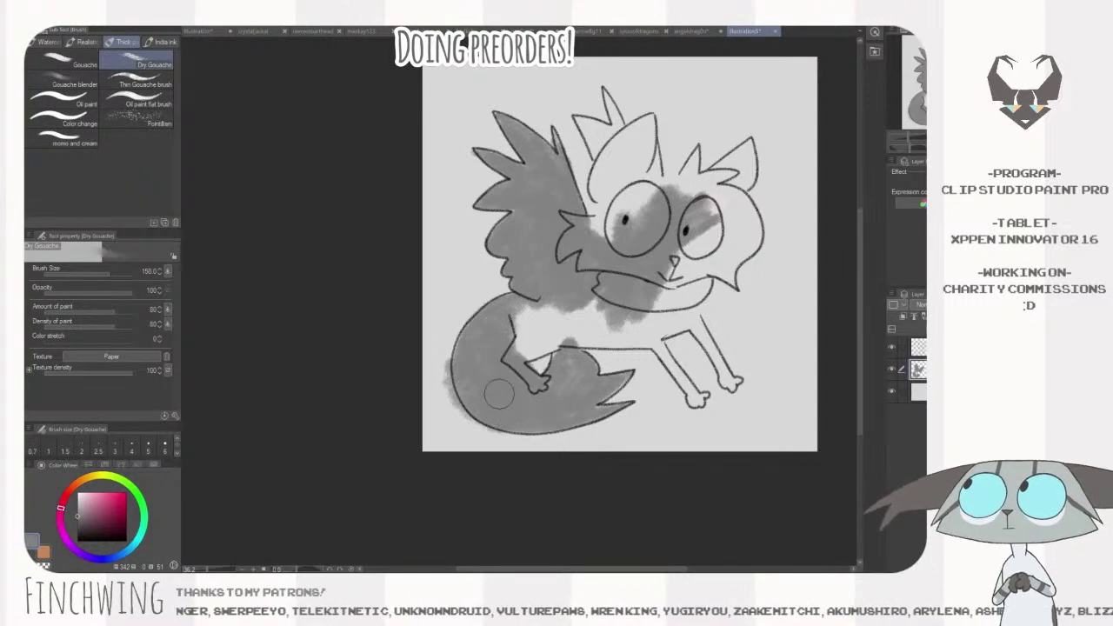
key("e")
mouse_move(441, 340)
left_mouse_down()
mouse_move(456, 405)
mouse_move(502, 435)
mouse_move(454, 361)
left_mouse_up()
key("p")
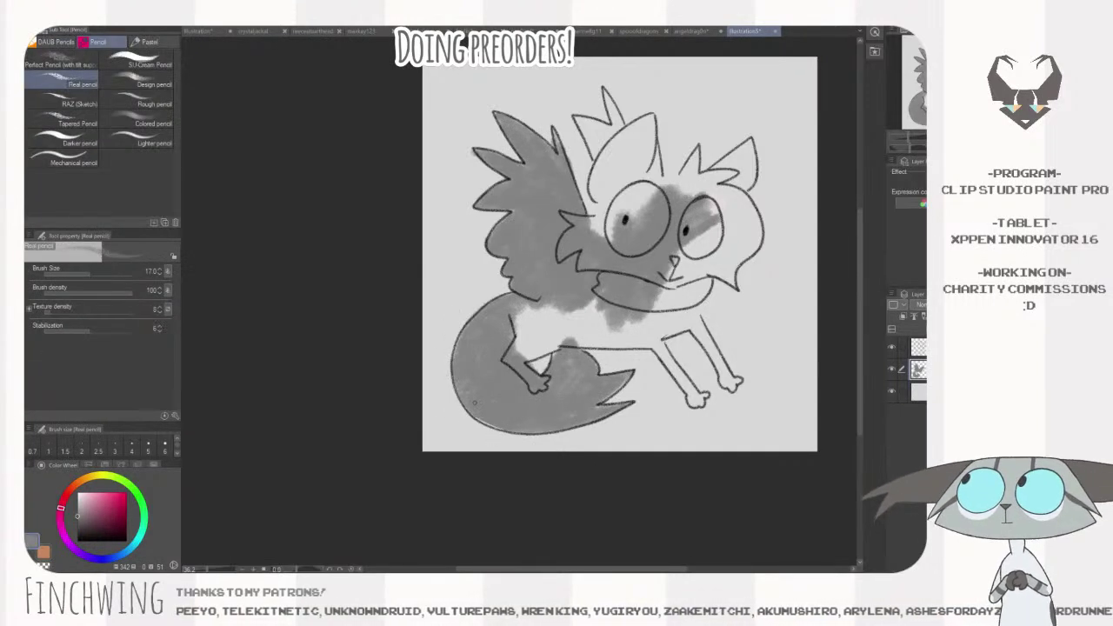
- Fill the torso and both front legs with the grey base colour using the Dry Gouache brush
key("b")
mouse_move(540, 321)
left_mouse_down()
mouse_move(497, 336)
mouse_move(595, 303)
mouse_move(534, 344)
mouse_move(579, 335)
mouse_move(513, 359)
left_mouse_up()
key("bracketleft")
key("bracketleft")
key("bracketleft")
key("bracketleft")
key("bracketleft")
mouse_move(514, 359)
left_mouse_down()
mouse_move(575, 338)
mouse_move(648, 342)
mouse_move(644, 334)
left_mouse_up()
mouse_move(658, 290)
left_mouse_down()
mouse_move(608, 313)
mouse_move(687, 300)
mouse_move(661, 326)
mouse_move(687, 322)
mouse_move(639, 337)
mouse_move(700, 402)
mouse_move(671, 357)
left_mouse_up()
key("bracketleft")
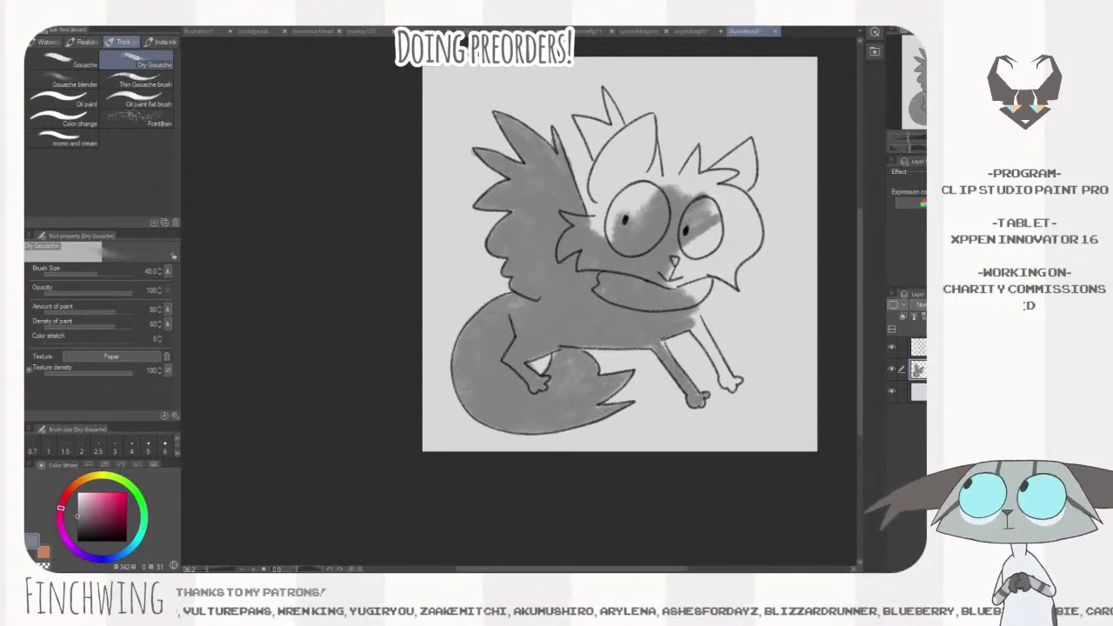
mouse_move(693, 320)
left_mouse_down()
mouse_move(729, 388)
mouse_move(735, 379)
mouse_move(699, 320)
mouse_move(701, 332)
left_mouse_up()
key("bracketright")
- Fill the collar, lower face, left cheek and large left ear with grey
mouse_move(709, 273)
left_mouse_down()
mouse_move(698, 286)
mouse_move(655, 269)
mouse_move(559, 268)
mouse_move(584, 241)
left_mouse_up()
key("bracketright")
key("bracketright")
key("bracketleft")
key("bracketleft")
key("bracketleft")
key("bracketleft")
mouse_move(650, 146)
left_mouse_down()
mouse_move(651, 123)
mouse_move(639, 125)
mouse_move(598, 208)
mouse_move(643, 165)
mouse_move(646, 132)
left_mouse_up()
key("bracketright")
key("bracketright")
key("bracketleft")
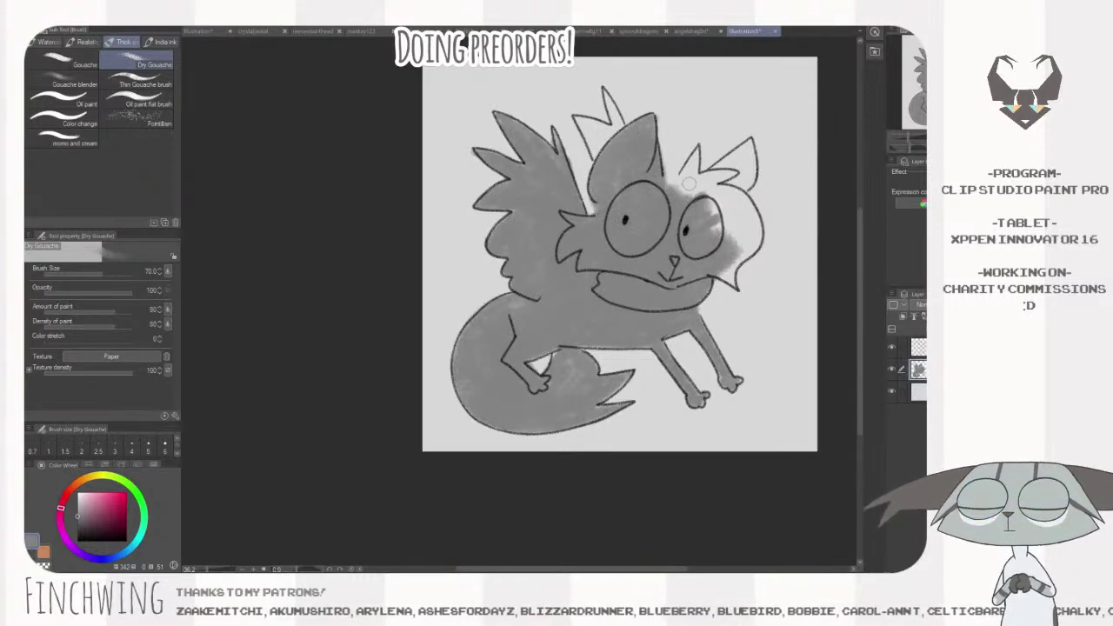
- Fill the forehead tuft, right ear and right cheek with grey and clean up the spill beneath the cheek
mouse_move(674, 185)
left_mouse_down()
mouse_move(696, 157)
mouse_move(694, 193)
mouse_move(679, 198)
mouse_move(692, 180)
mouse_move(666, 181)
mouse_move(728, 170)
mouse_move(749, 143)
left_mouse_up()
key("bracketright")
key("bracketright")
key("bracketright")
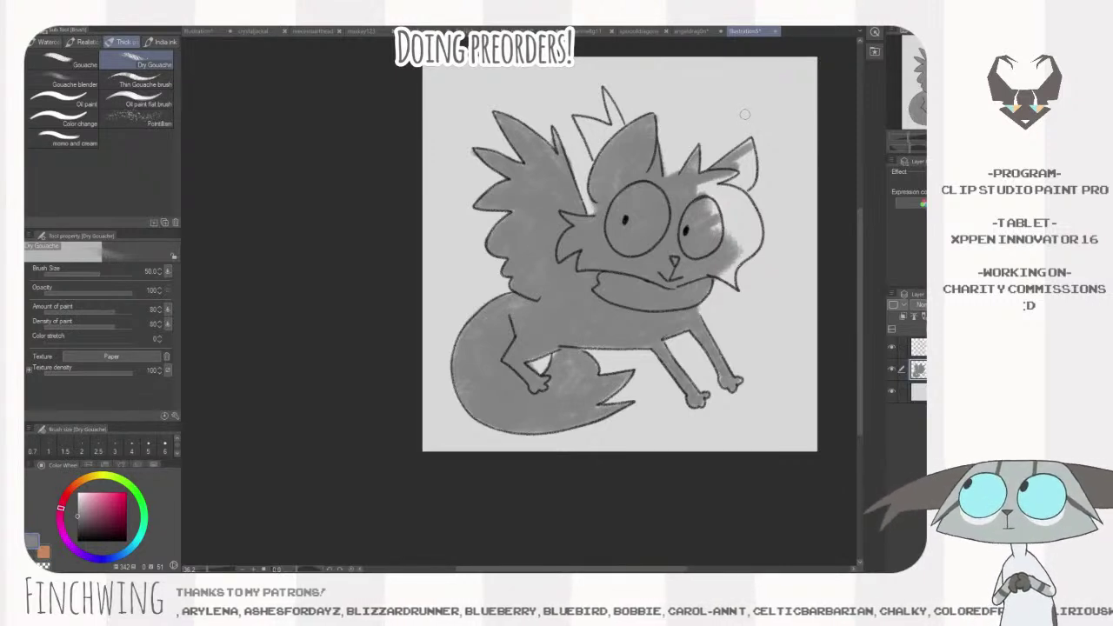
left_click_drag(751, 148, 744, 183)
mouse_move(747, 144)
left_mouse_down()
mouse_move(743, 186)
mouse_move(747, 174)
mouse_move(687, 189)
mouse_move(749, 212)
mouse_move(726, 278)
mouse_move(752, 247)
mouse_move(730, 196)
mouse_move(717, 227)
mouse_move(743, 244)
mouse_move(706, 213)
left_mouse_up()
key("[")
key("bracketright")
key("bracketright")
key("bracketright")
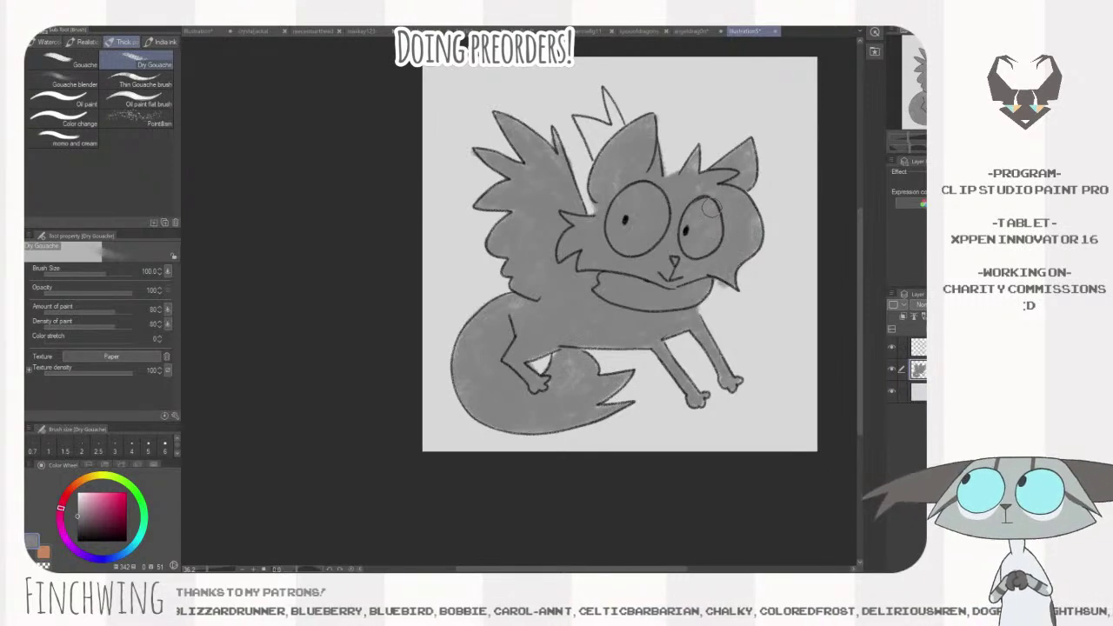
key("e")
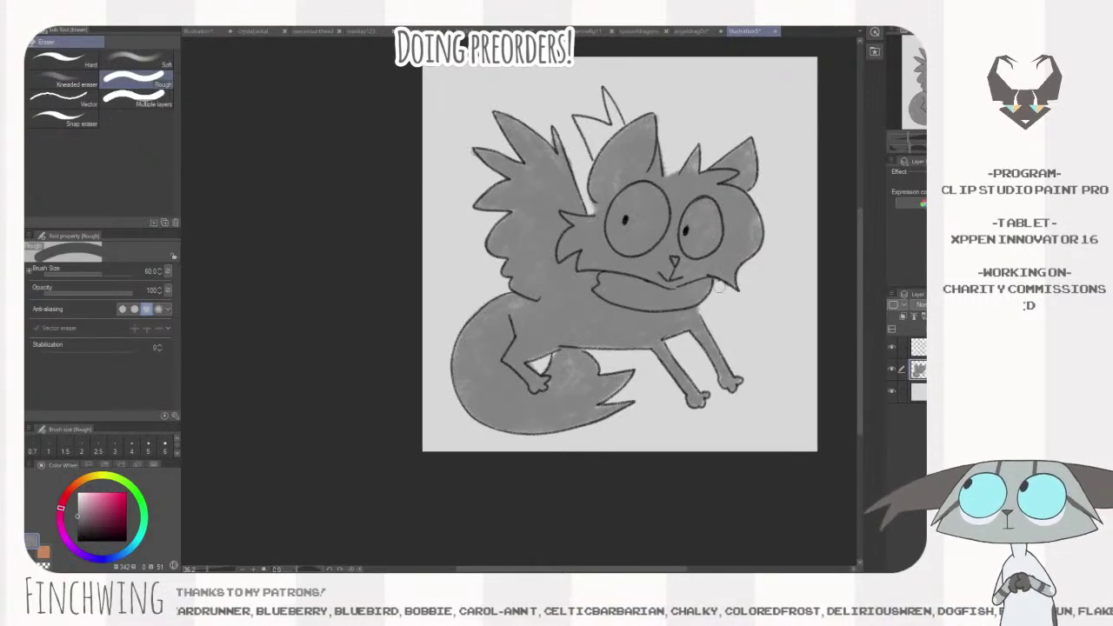
key("p")
key("b")
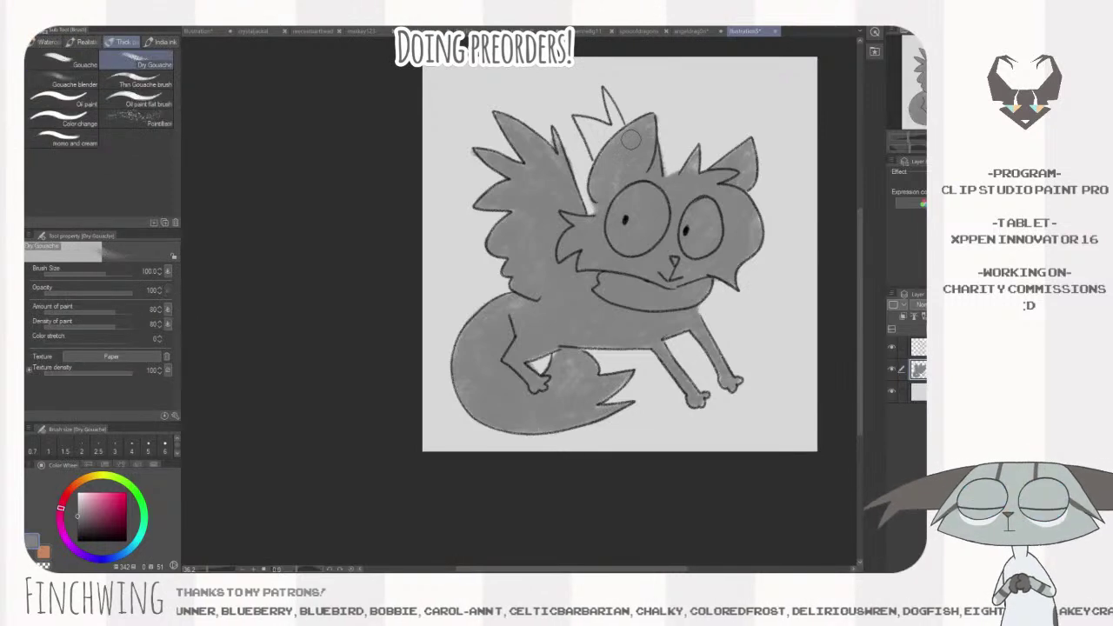
- Fill the far wing's feathers behind the left ear with grey
key("bracketleft")
mouse_move(610, 94)
left_mouse_down()
mouse_move(621, 135)
mouse_move(582, 122)
mouse_move(589, 152)
mouse_move(614, 130)
left_mouse_up()
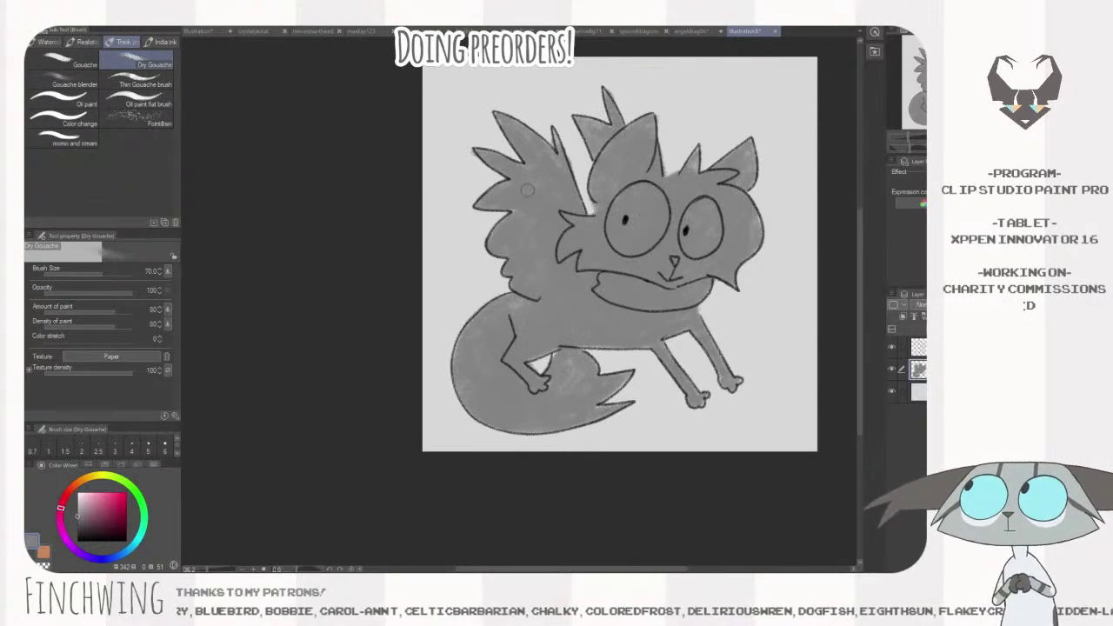
key("bracketright")
key("bracketright")
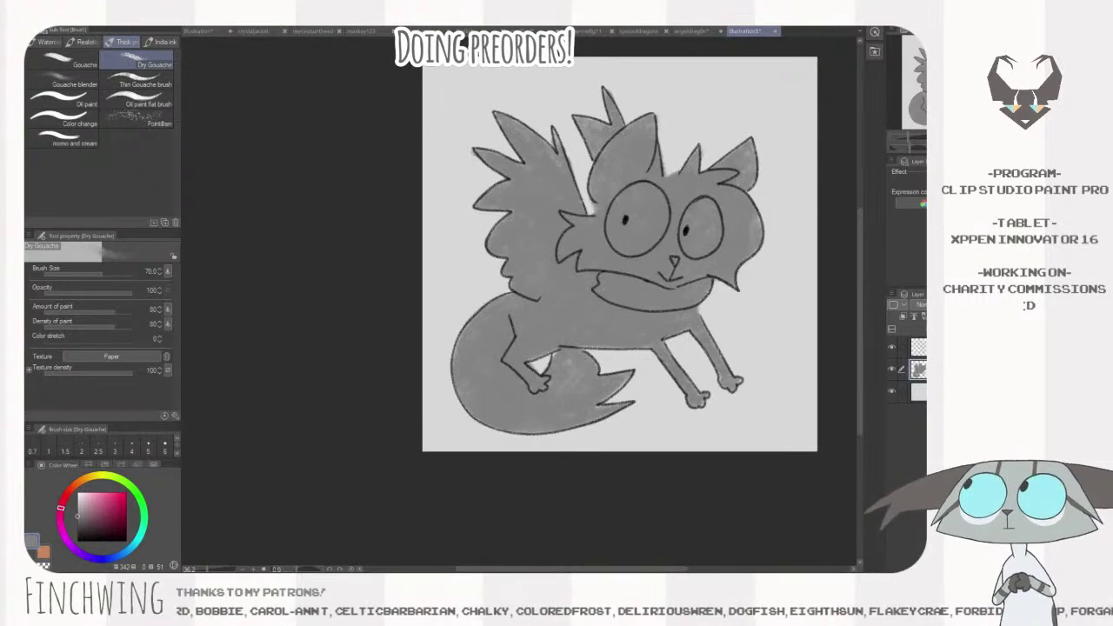
- Sample the pale pinkish body colour from the reference sheet and recolour the whole base silhouette with it
left_click(348, 169)
left_click(348, 170, "alt")
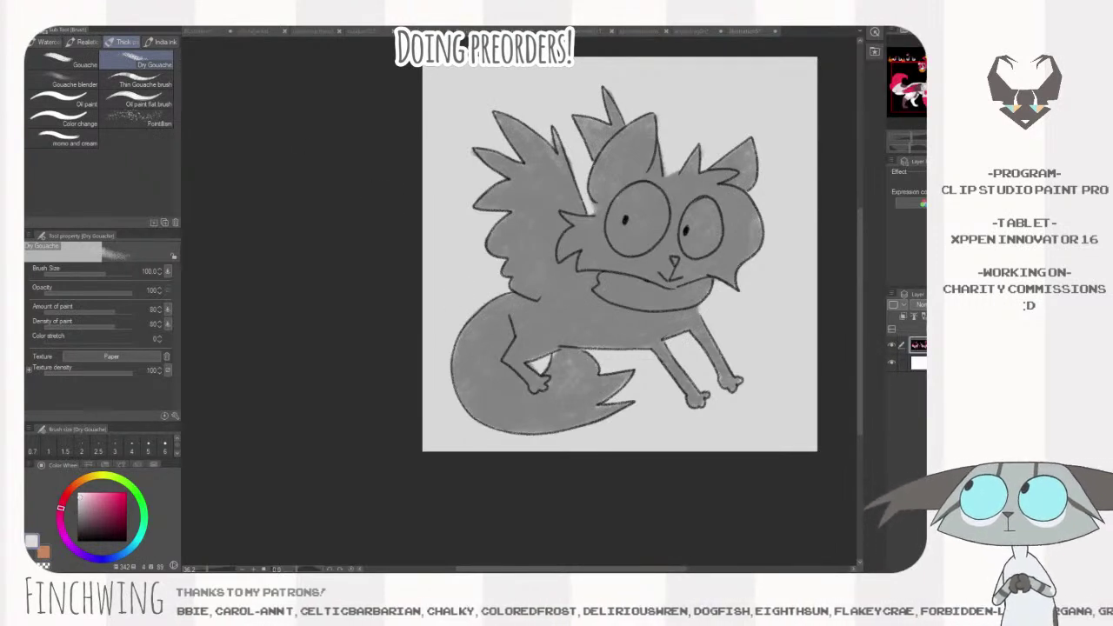
key("x")
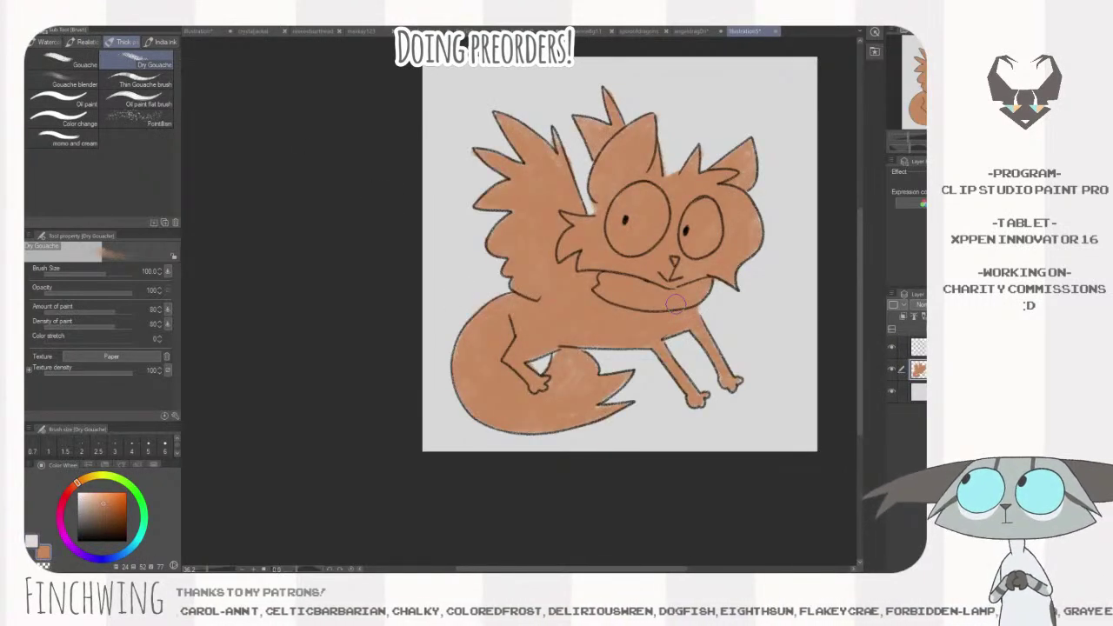
key("ctrl+Tab")
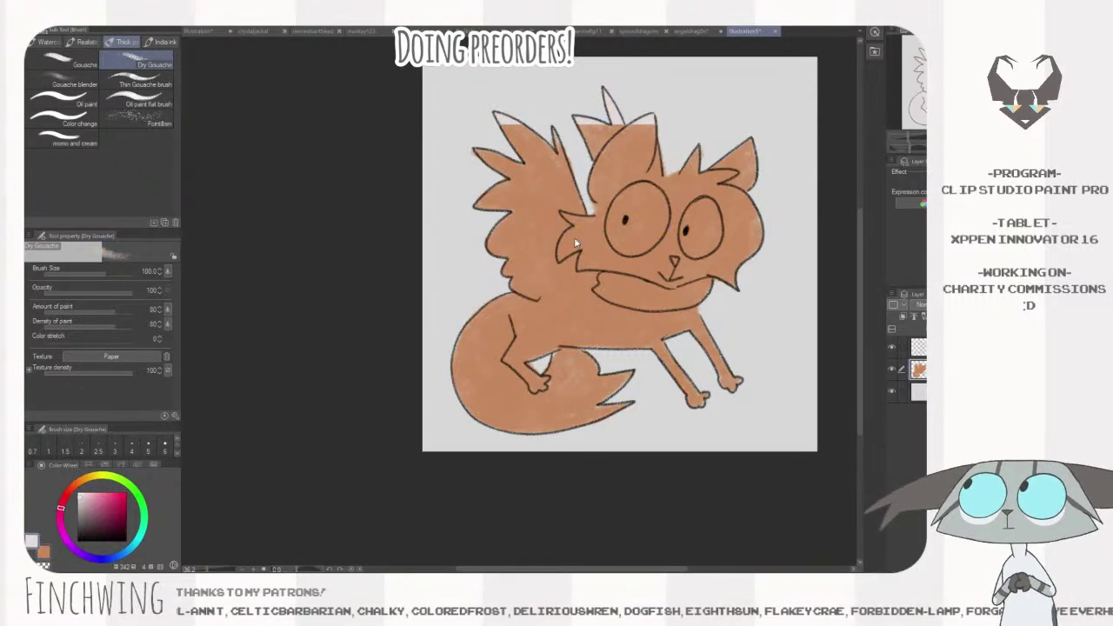
key("ctrl+Tab")
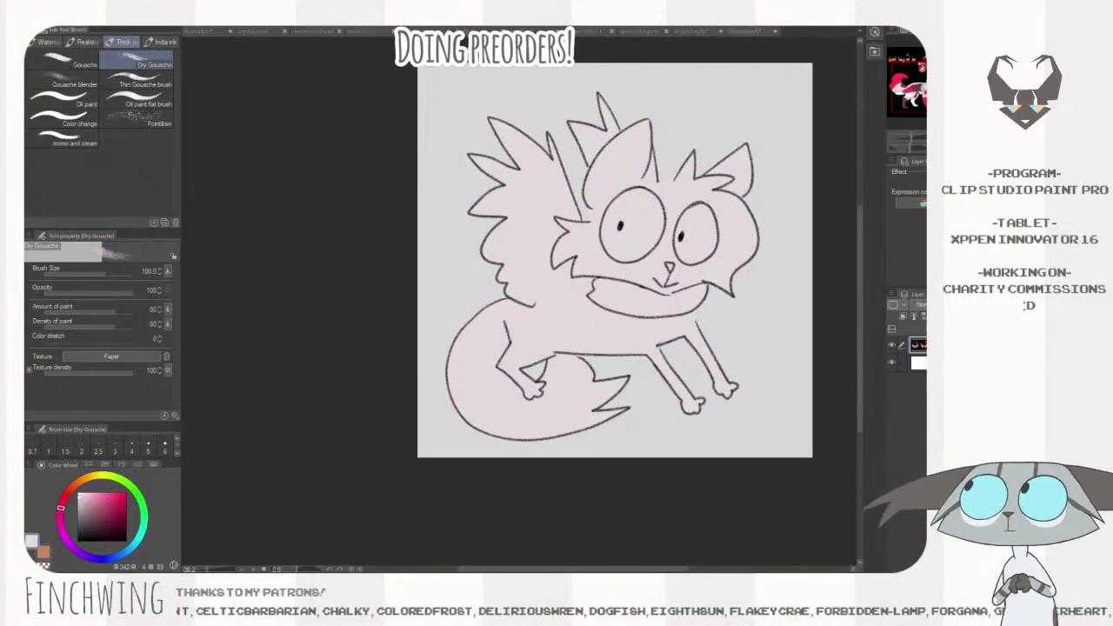
- Paint bright pinkish-red markings on the lower front legs, the hind paw and the tail's jagged end
left_click_drag(661, 361, 700, 409)
left_click_drag(701, 346, 732, 393)
left_click_drag(713, 311, 725, 316)
mouse_move(571, 377)
left_mouse_down()
mouse_move(556, 423)
mouse_move(571, 374)
mouse_move(595, 376)
mouse_move(542, 416)
mouse_move(569, 379)
left_mouse_up()
mouse_move(574, 430)
left_mouse_down()
mouse_move(628, 390)
mouse_move(556, 400)
mouse_move(561, 379)
left_mouse_up()
- Sample the dark maroon from the reference sheet and paint a patch along the tail's outer curve
left_click(313, 178)
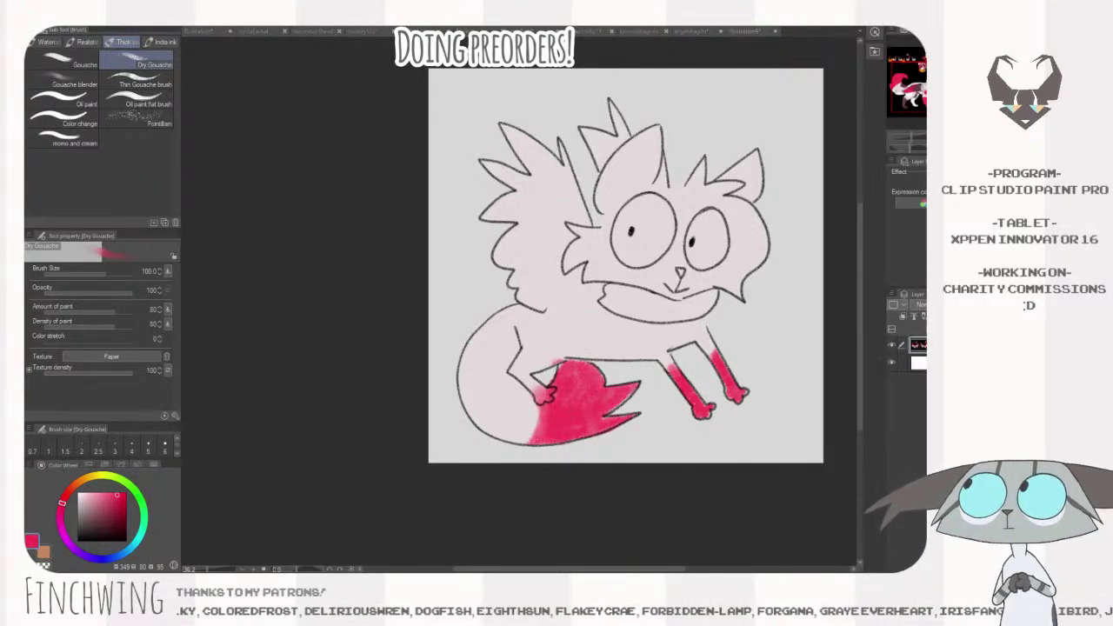
left_click(313, 178, "alt")
left_click(476, 358)
mouse_move(483, 331)
left_mouse_down()
mouse_move(461, 393)
mouse_move(484, 335)
mouse_move(461, 378)
mouse_move(518, 394)
mouse_move(516, 351)
left_mouse_up()
- Sample white from the reference sheet and paint patches beside the hind leg, on the hip, on the chest and across the muzzle
left_click(211, 167, "alt")
left_click(517, 383)
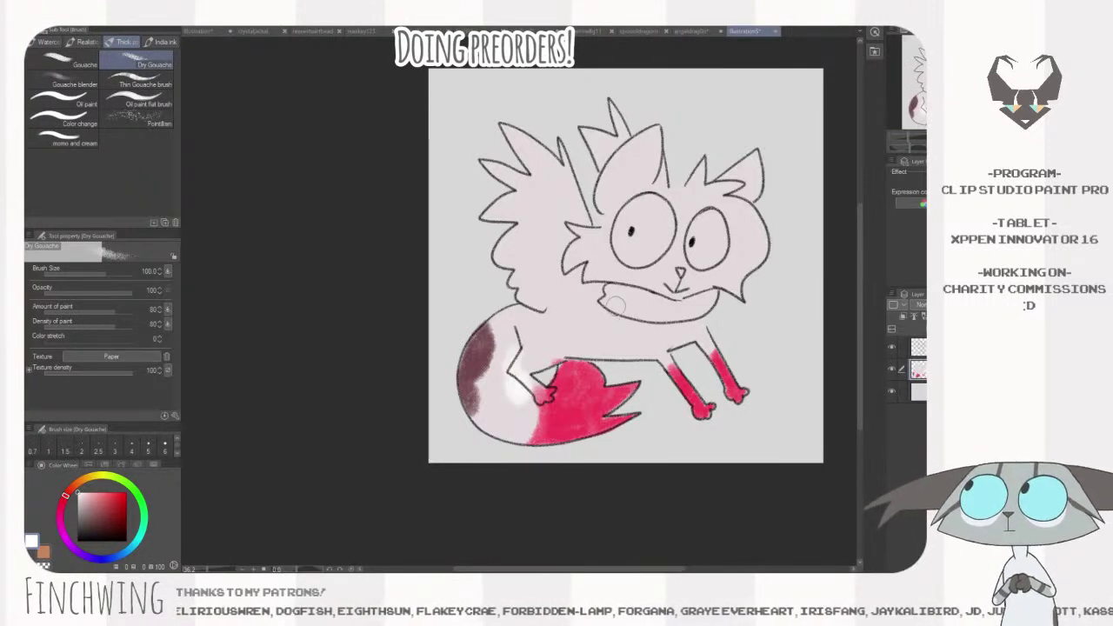
key("bracketleft")
key("bracketleft")
left_click_drag(546, 332, 539, 339)
left_click(539, 339)
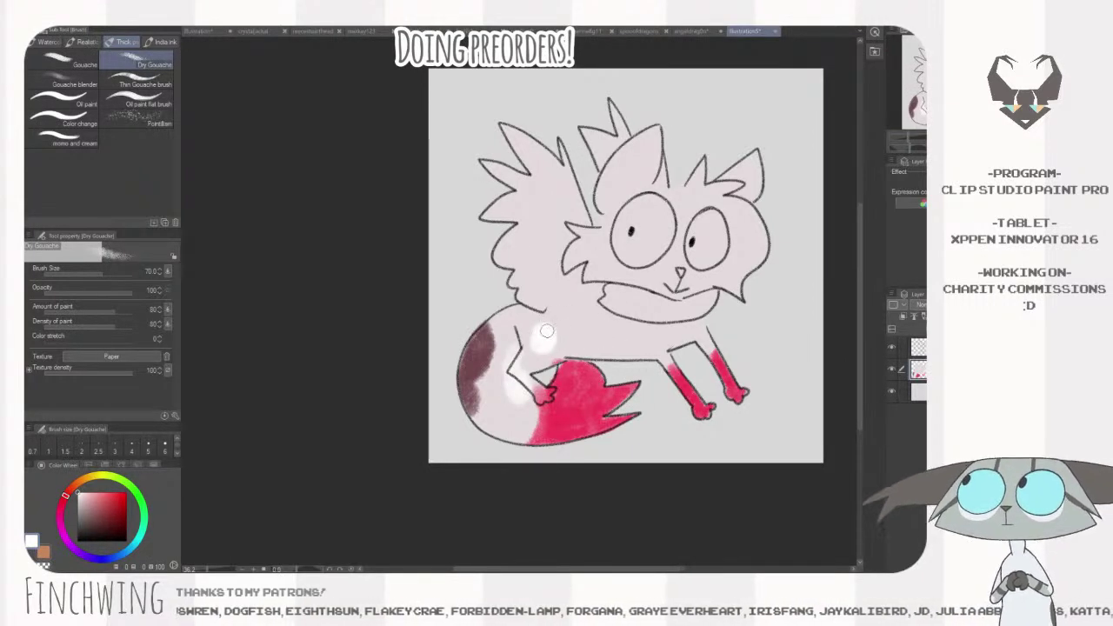
left_click(626, 322)
key("bracketright")
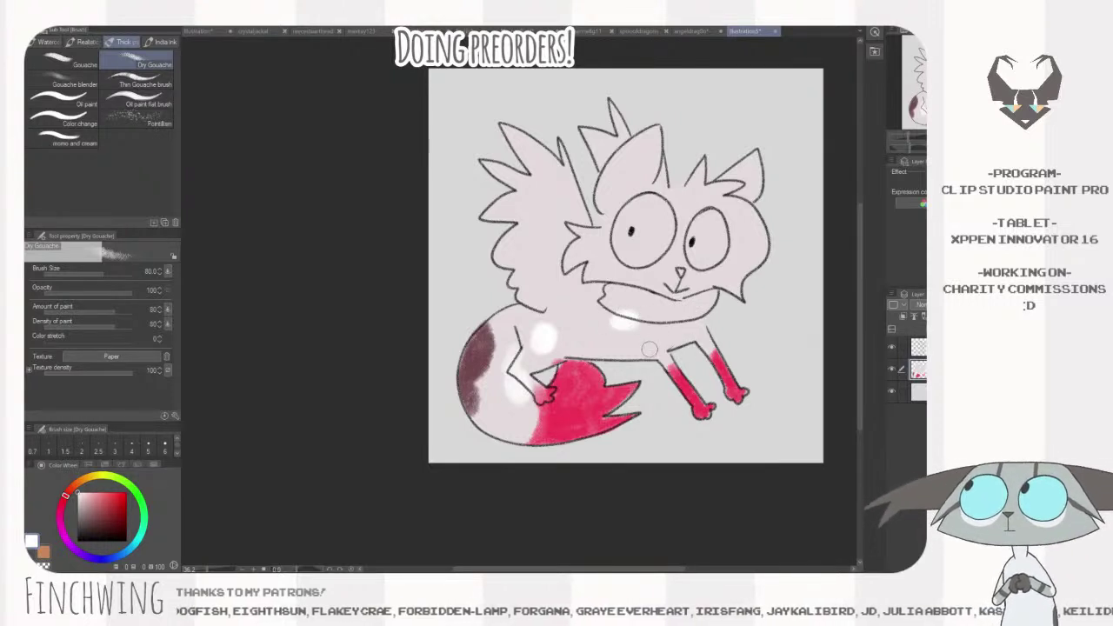
mouse_move(680, 265)
left_mouse_down()
mouse_move(657, 284)
mouse_move(680, 297)
mouse_move(705, 286)
left_mouse_up()
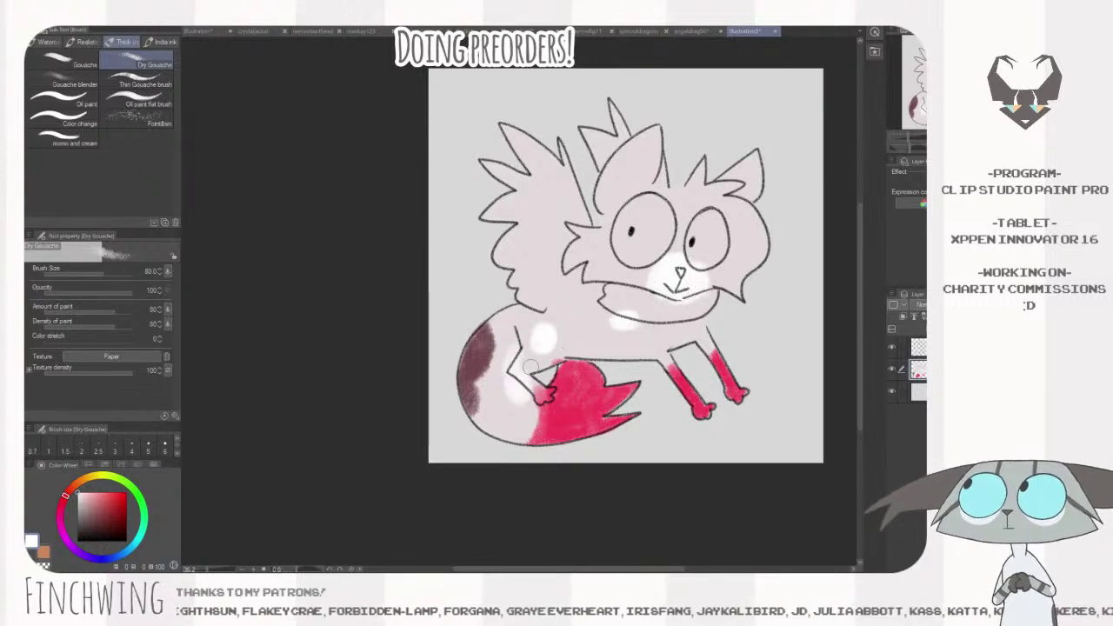
- Sample the dark maroon and paint the lower hind leg and paw with it
left_click(515, 401, "alt")
left_click(482, 363, "alt")
left_click(232, 193)
left_click(559, 345)
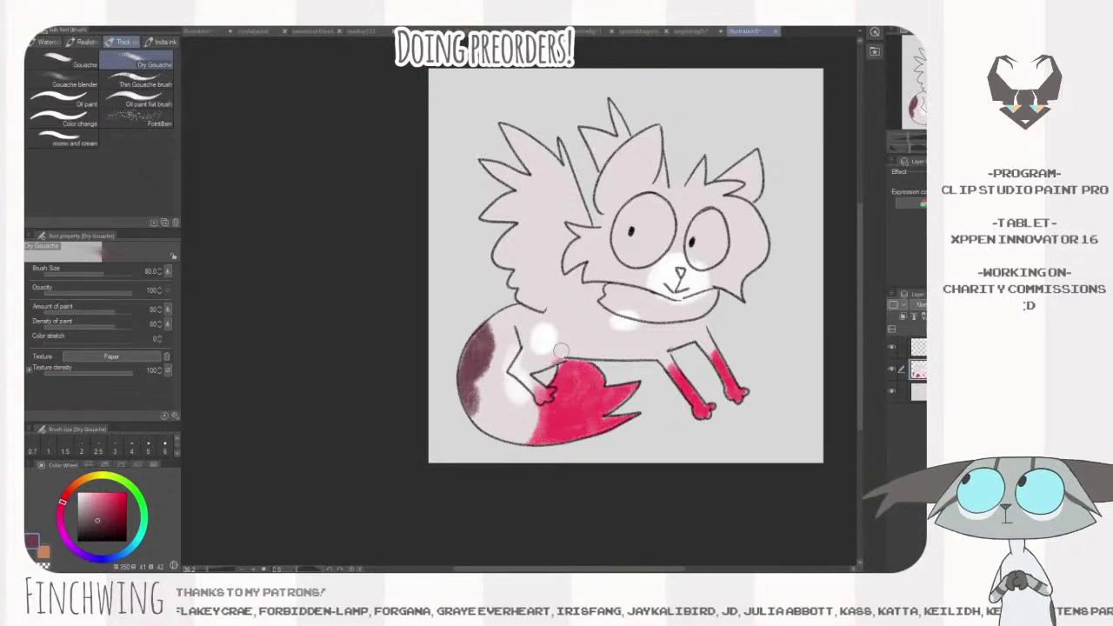
key("bracketleft")
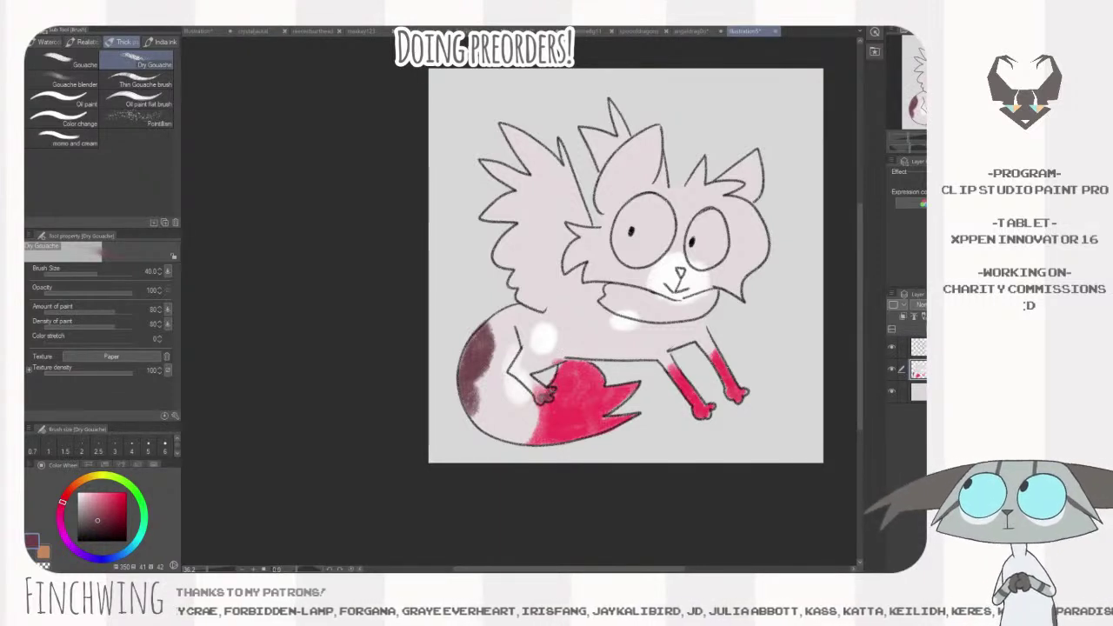
key("bracketright")
key("bracketright")
mouse_move(537, 397)
left_mouse_down()
mouse_move(517, 366)
mouse_move(534, 388)
mouse_move(542, 382)
left_mouse_up()
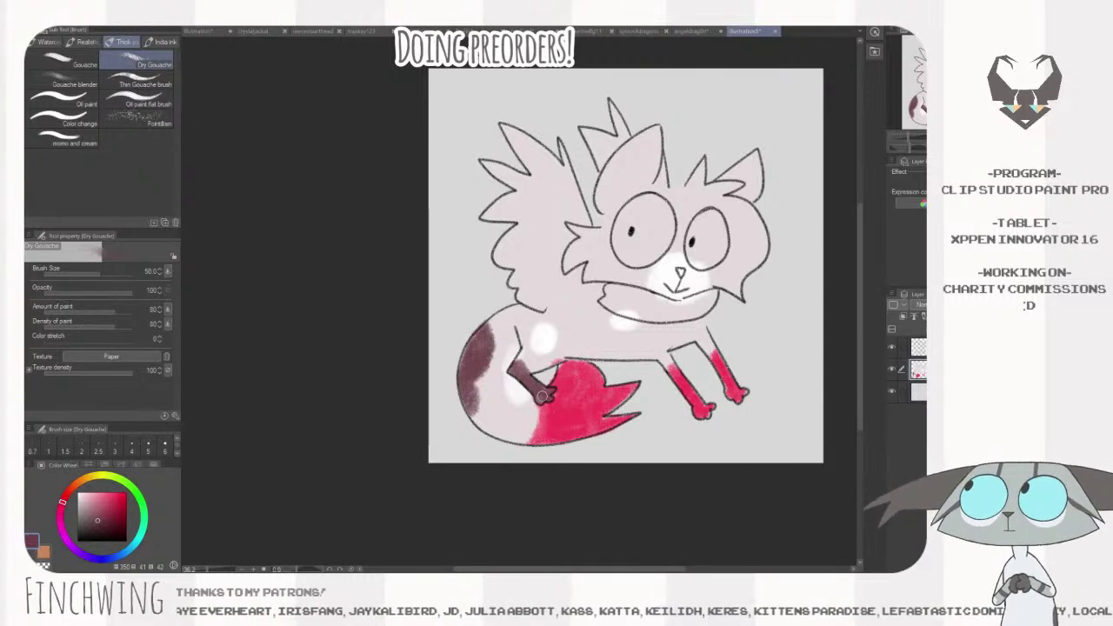
- Clean up the edges around the maroon hind leg with the pale body colour and white
left_click(604, 325, "alt")
left_click_drag(546, 362, 581, 352)
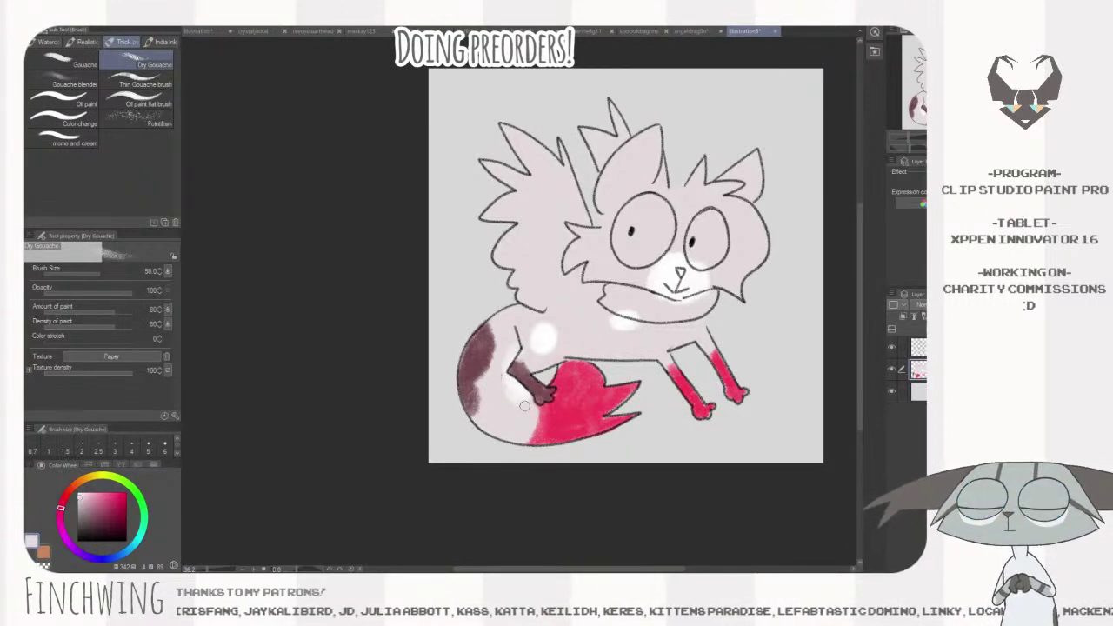
left_click(543, 335, "alt")
mouse_move(507, 379)
left_mouse_down()
mouse_move(531, 400)
mouse_move(502, 372)
left_mouse_up()
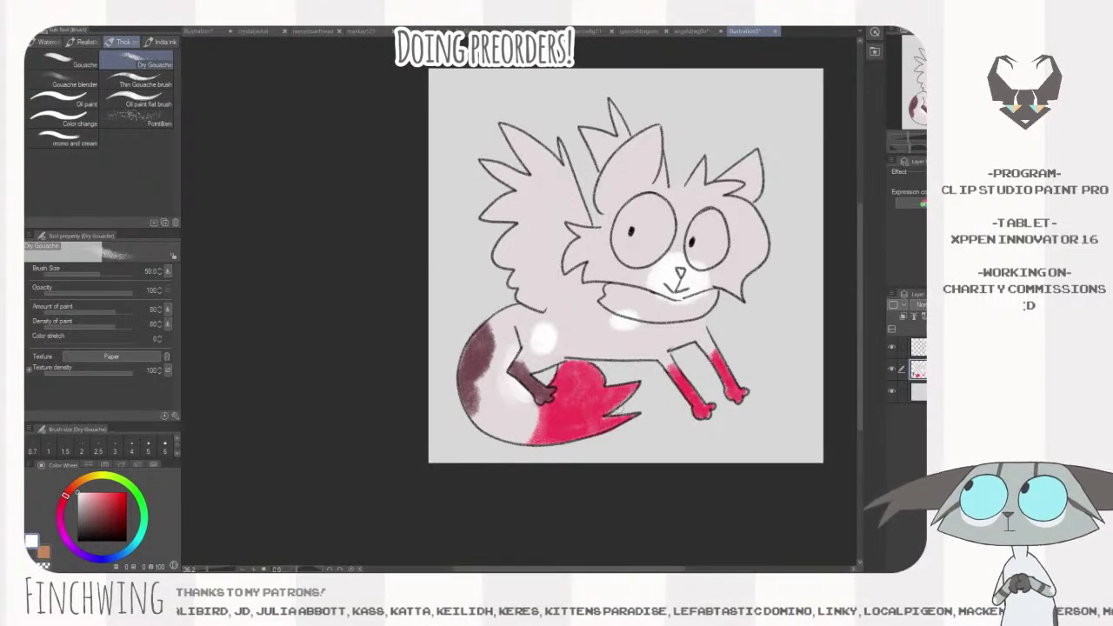
- Sample the pinkish red from the tail and dab two round spots on the chest above the front legs
left_click(587, 402, "alt")
left_click_drag(655, 344, 688, 327)
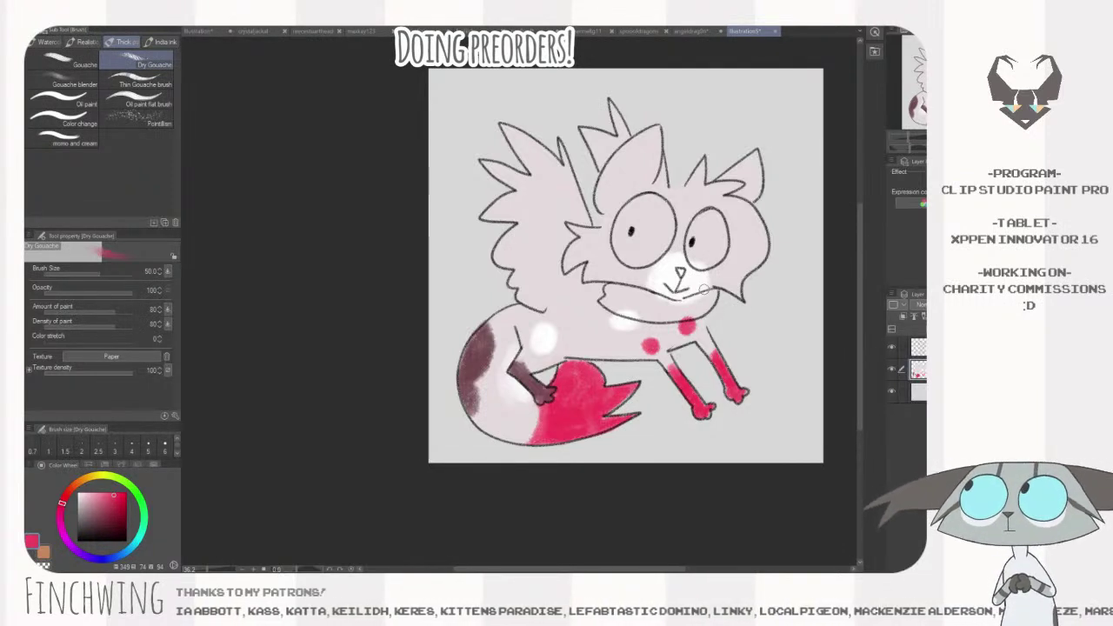
left_click_drag(694, 232, 687, 262)
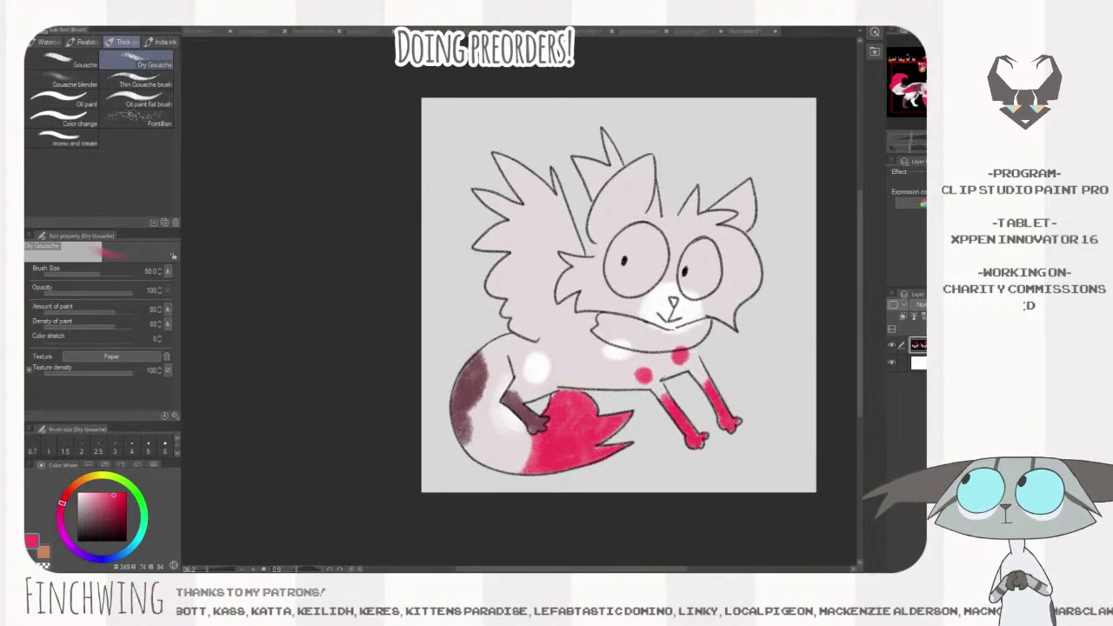
key("ctrl+space")
key("b")
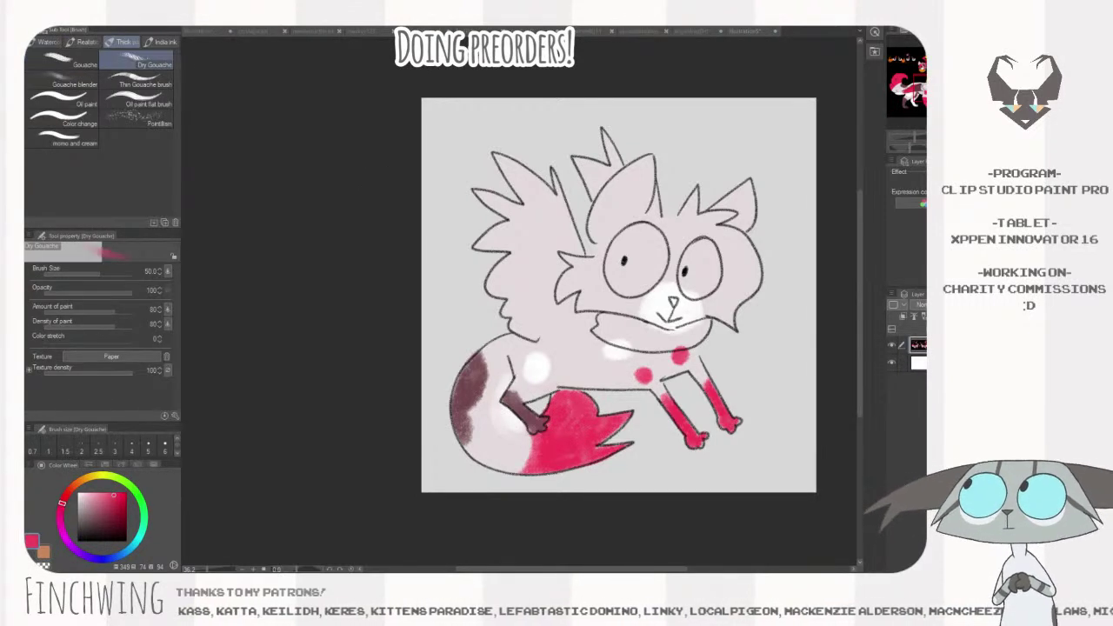
key("slash")
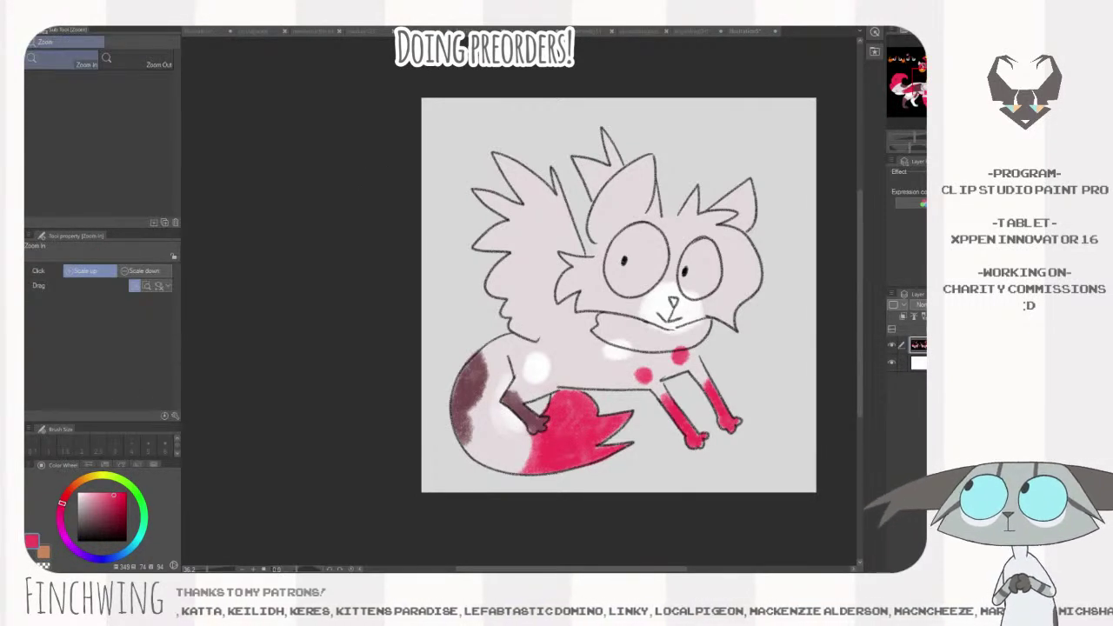
key("b")
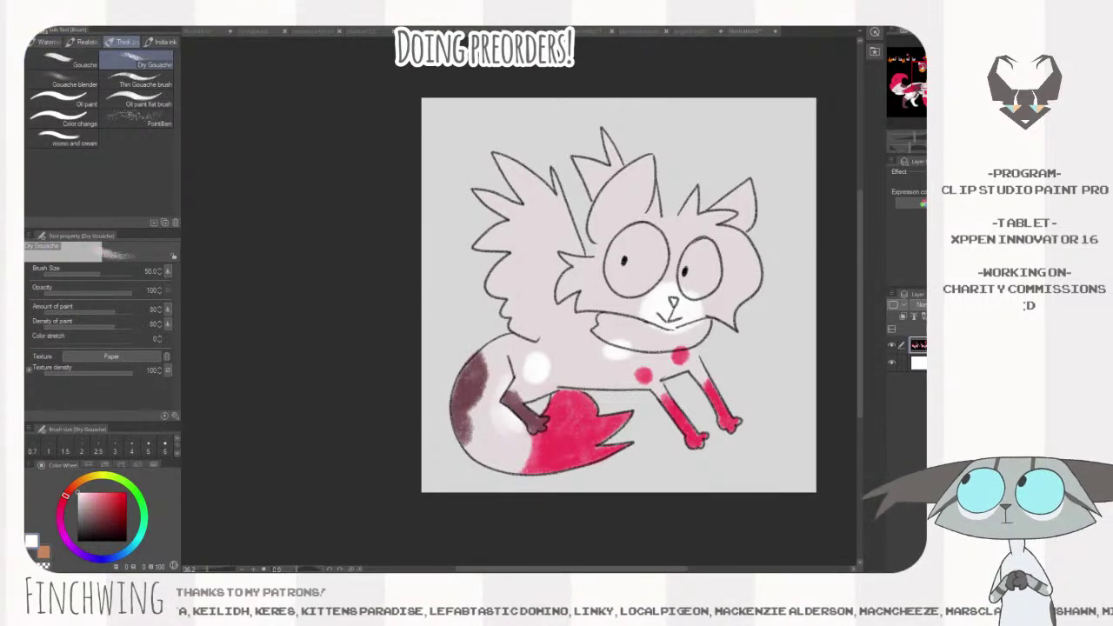
- Sample the red from the front leg and paint a broad band across both eyes and the forehead
left_click(669, 314)
left_click(676, 399, "alt")
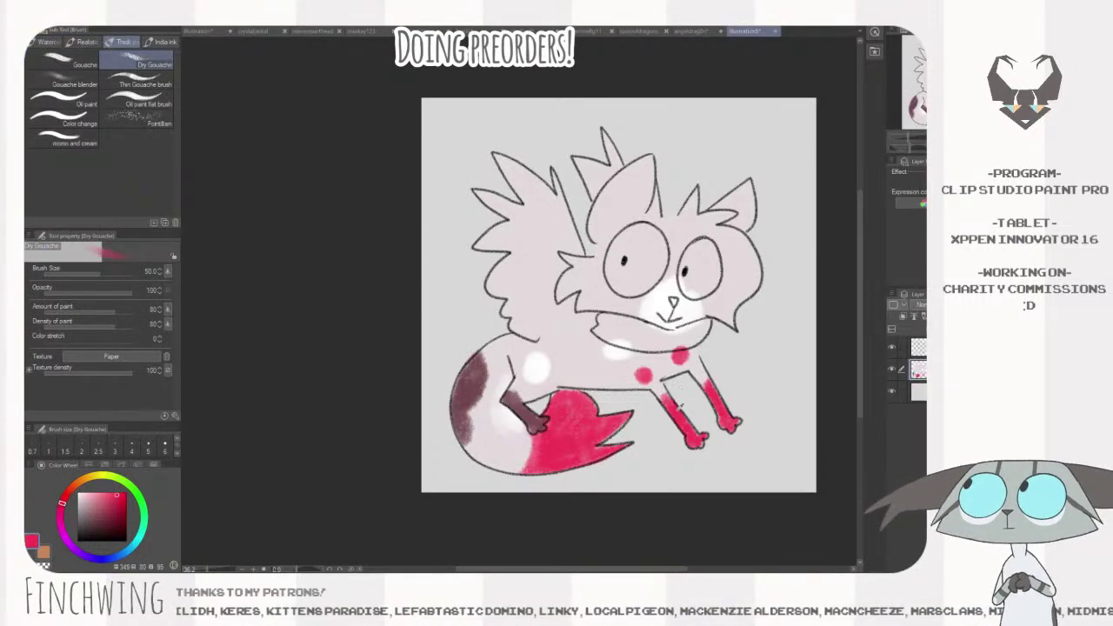
key("bracketright")
key("bracketright")
key("bracketright")
key("bracketright")
mouse_move(665, 260)
left_mouse_down()
mouse_move(685, 271)
mouse_move(694, 253)
mouse_move(661, 233)
mouse_move(607, 280)
mouse_move(640, 252)
left_mouse_up()
key("bracketright")
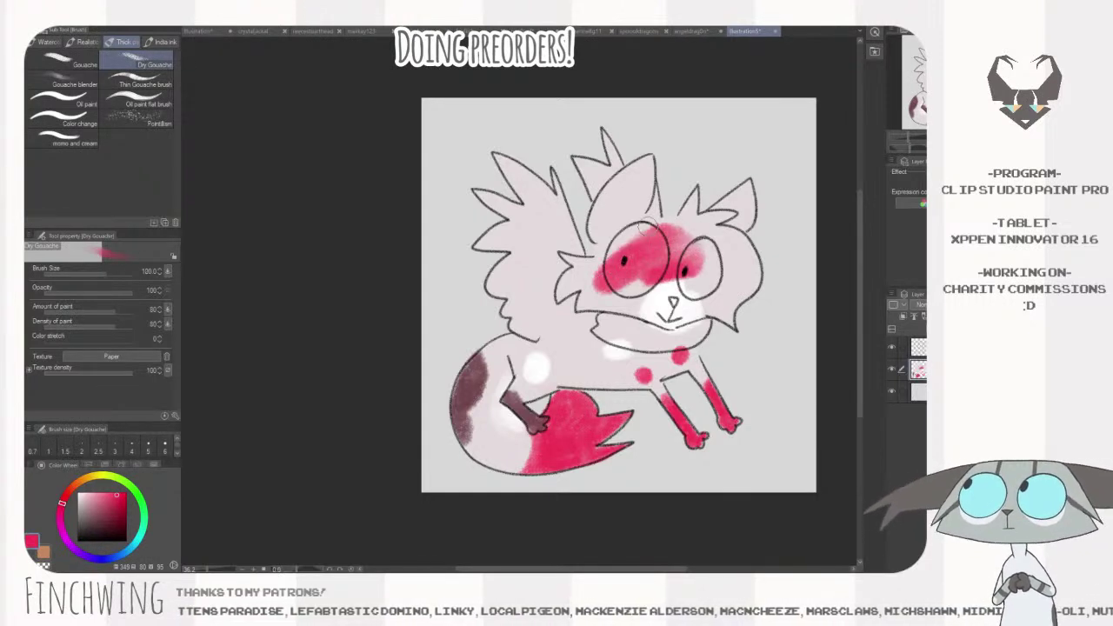
- Extend the red with a larger brush over both cheeks, the forehead tuft and the right ear, keeping the muzzle white
mouse_move(568, 260)
left_mouse_down()
mouse_move(600, 263)
mouse_move(562, 263)
mouse_move(602, 258)
mouse_move(562, 266)
mouse_move(593, 261)
mouse_move(550, 289)
mouse_move(571, 313)
mouse_move(731, 298)
mouse_move(728, 279)
mouse_move(704, 263)
mouse_move(754, 285)
left_mouse_up()
key("bracketright")
key("bracketright")
key("bracketright")
key("bracketright")
key("bracketright")
mouse_move(696, 204)
left_mouse_down()
mouse_move(741, 189)
mouse_move(756, 205)
mouse_move(709, 261)
mouse_move(732, 259)
mouse_move(765, 289)
left_mouse_up()
left_click_drag(663, 259, 641, 247)
key("bracketleft")
key("bracketleft")
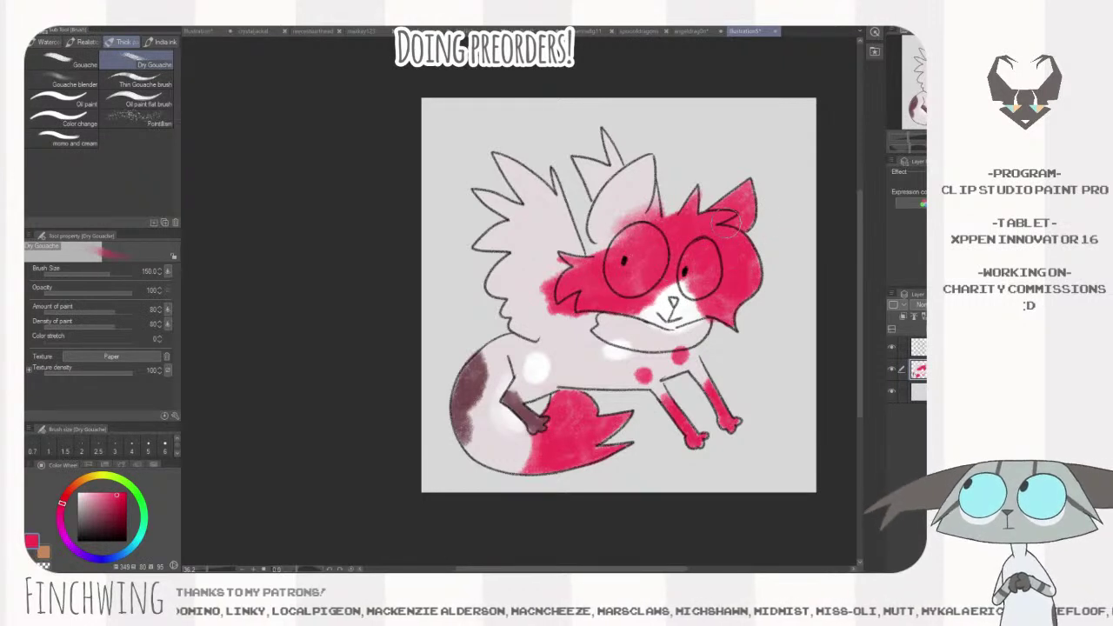
- Sample the dark maroon, paint a band under the left eye, and restore the muzzle with white
key("x")
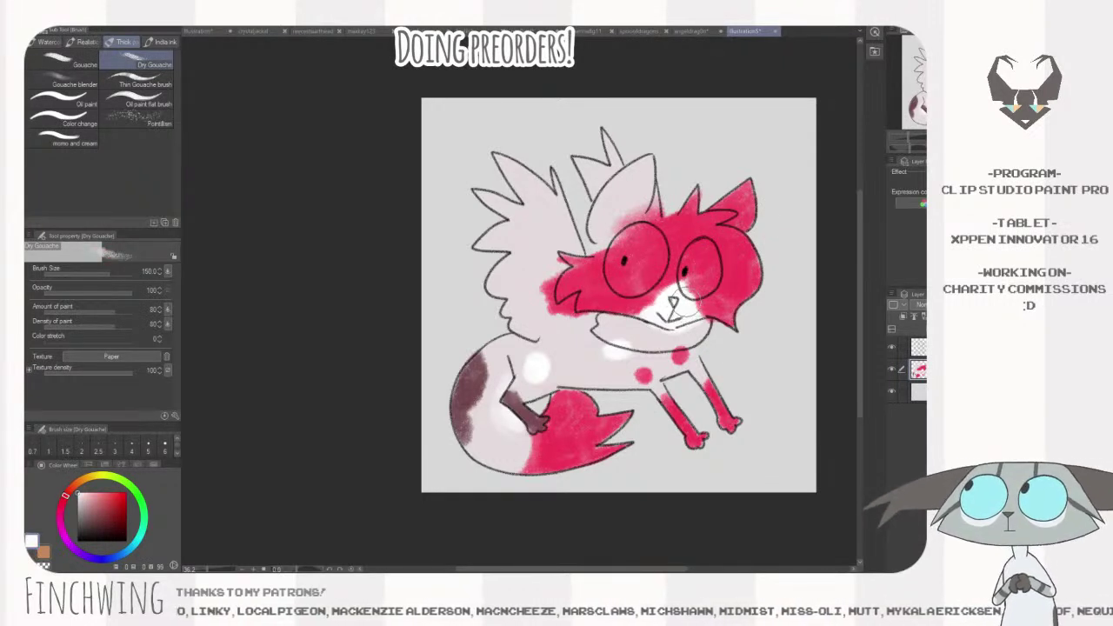
left_click(311, 172, "alt")
key("ctrl+Tab")
key("bracketleft")
key("bracketleft")
key("bracketleft")
mouse_move(628, 285)
left_mouse_down()
mouse_move(590, 298)
mouse_move(644, 310)
mouse_move(634, 304)
mouse_move(670, 298)
mouse_move(617, 294)
mouse_move(703, 292)
left_mouse_up()
key("bracketright")
key("bracketright")
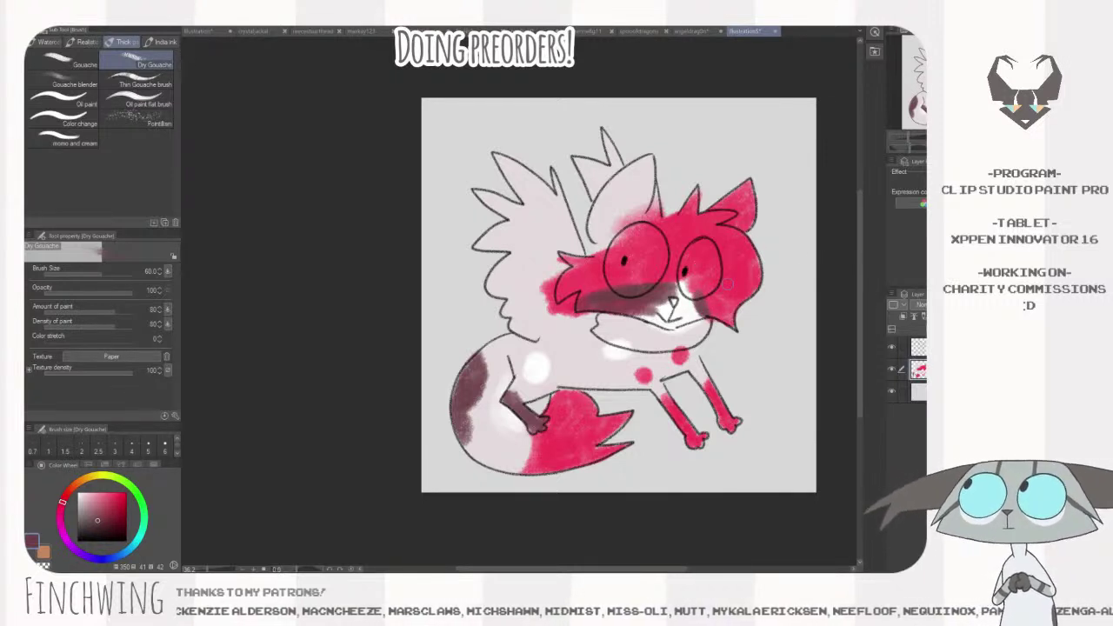
key("ctrl+z")
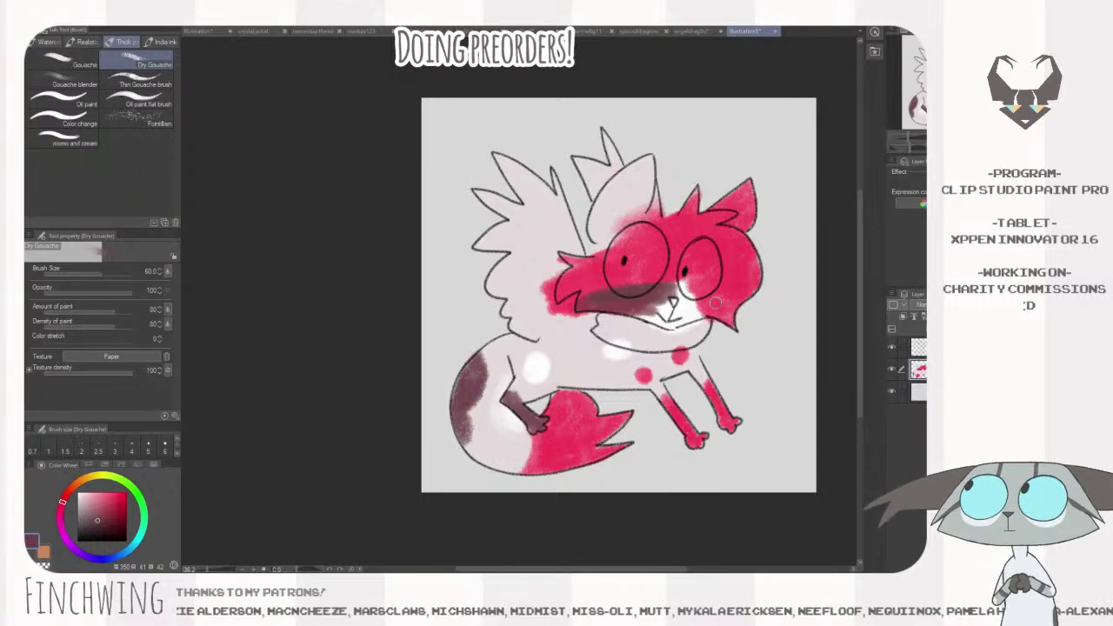
left_click(699, 311, "alt")
mouse_move(697, 308)
left_mouse_down()
mouse_move(685, 285)
mouse_move(669, 283)
mouse_move(639, 313)
mouse_move(671, 280)
mouse_move(658, 303)
left_mouse_up()
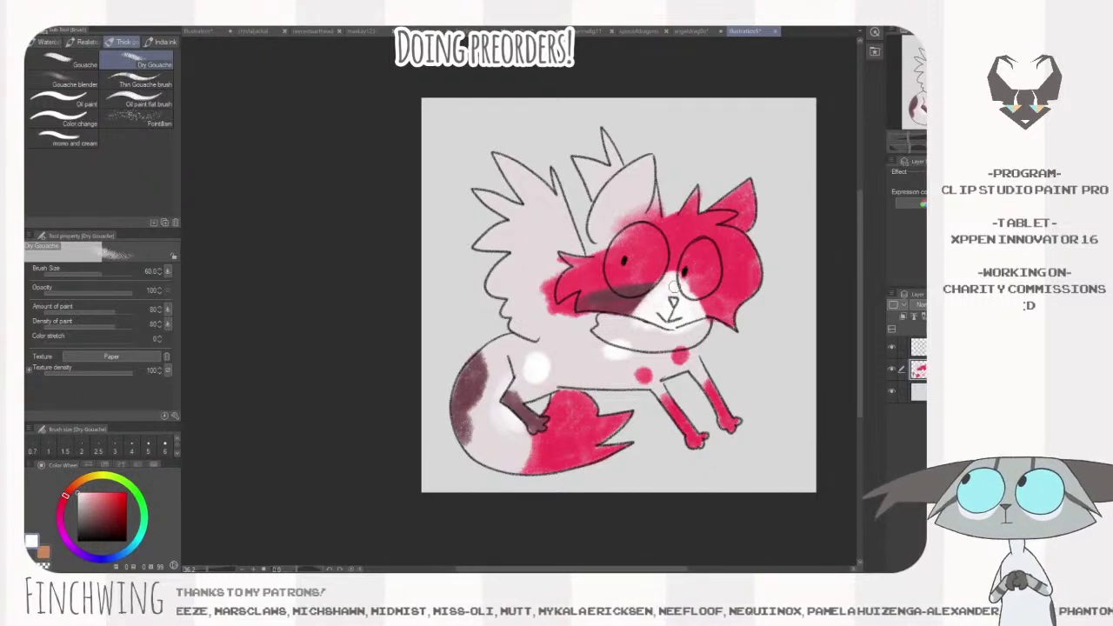
- Sample the pale body colour and paint it over the red on the right cheek, around the right eye and on the forehead
left_click(597, 330, "alt")
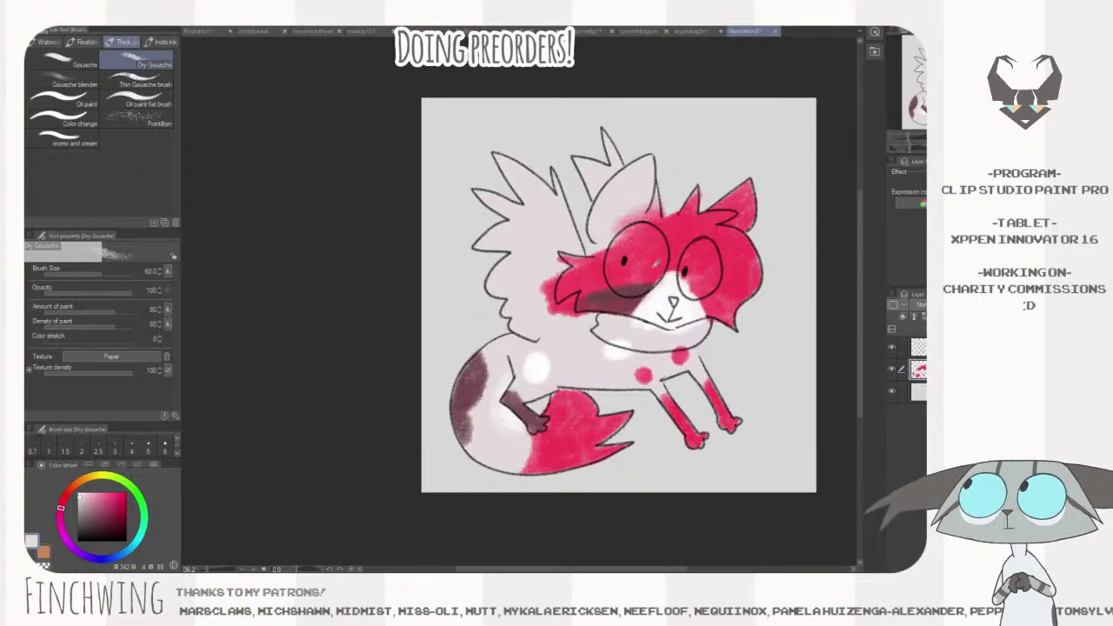
mouse_move(675, 218)
left_mouse_down()
mouse_move(671, 258)
mouse_move(674, 213)
mouse_move(706, 287)
mouse_move(683, 269)
mouse_move(719, 308)
mouse_move(715, 271)
mouse_move(728, 280)
mouse_move(677, 193)
mouse_move(712, 274)
mouse_move(681, 170)
mouse_move(735, 261)
mouse_move(751, 250)
left_mouse_up()
key("]")
key("]")
key("]")
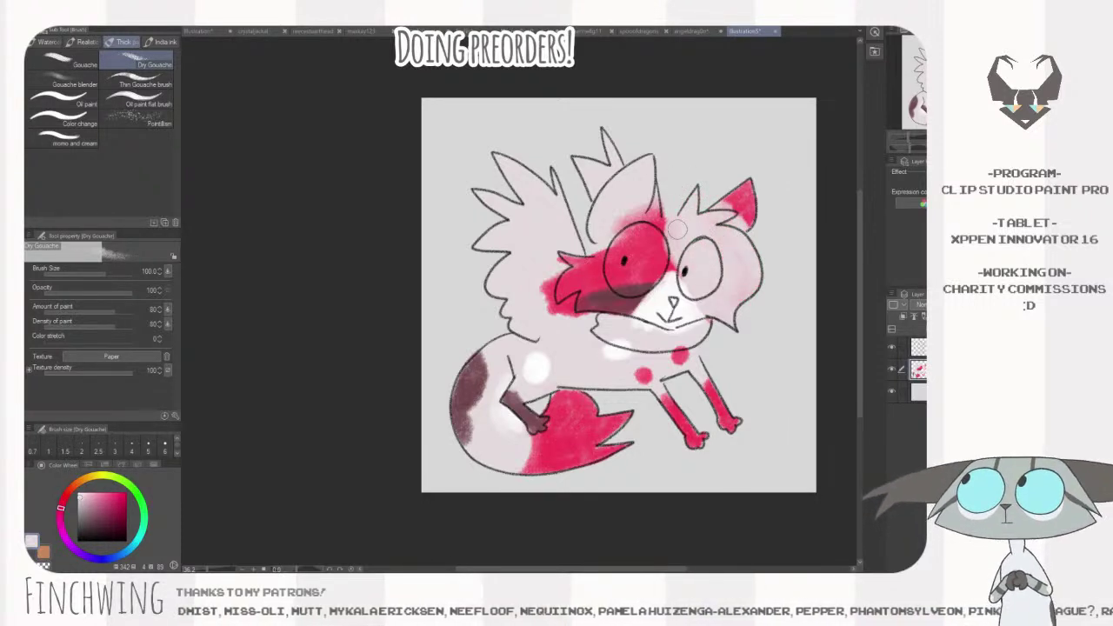
key("[")
mouse_move(656, 206)
left_mouse_down()
mouse_move(656, 221)
mouse_move(660, 201)
mouse_move(679, 237)
mouse_move(704, 229)
mouse_move(668, 239)
mouse_move(683, 268)
left_mouse_up()
- Sample red from the face and fill the whole right ear with it
left_click(611, 257, "alt")
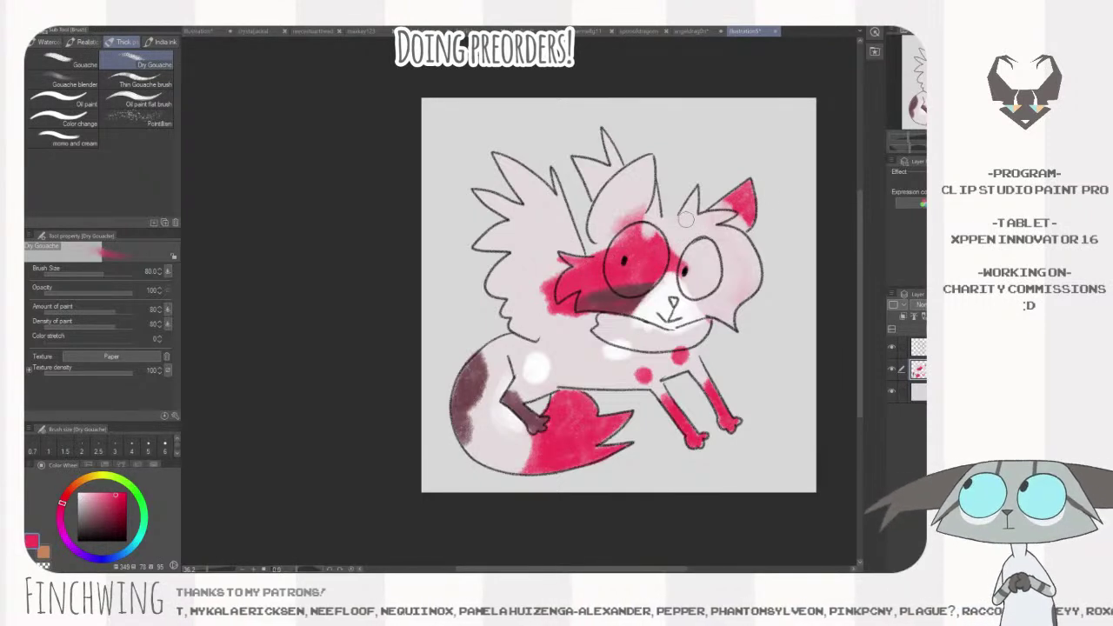
mouse_move(749, 196)
left_mouse_down()
mouse_move(730, 217)
mouse_move(737, 237)
left_mouse_up()
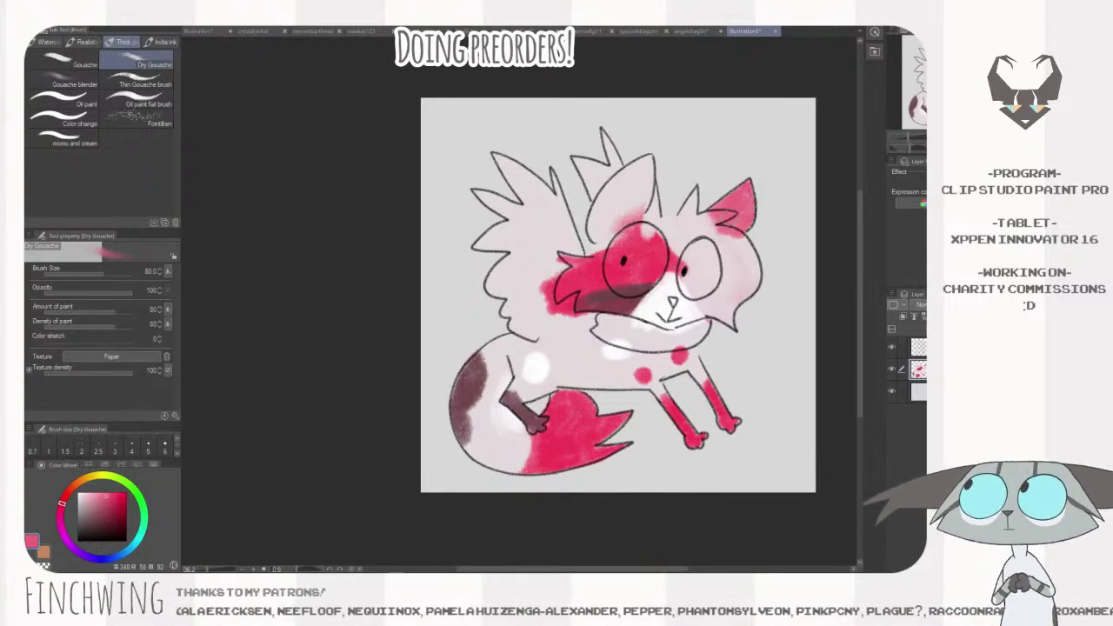
left_click(660, 248, "alt")
mouse_move(746, 189)
left_mouse_down()
mouse_move(717, 224)
mouse_move(743, 241)
mouse_move(710, 229)
mouse_move(730, 214)
mouse_move(706, 219)
mouse_move(713, 230)
mouse_move(722, 215)
left_mouse_up()
- Paint a narrower red marking from the forehead tuft around the right eye and down the cheek, leaving a pale outer edge
left_click(741, 260, "alt")
key("bracketleft")
key("bracketleft")
key("bracketleft")
key("bracketleft")
key("bracketright")
key("bracketright")
left_click(299, 287)
left_click(300, 287, "alt")
mouse_move(677, 224)
left_mouse_down()
mouse_move(727, 311)
mouse_move(748, 254)
mouse_move(728, 227)
mouse_move(683, 209)
mouse_move(684, 254)
mouse_move(692, 228)
mouse_move(739, 259)
mouse_move(720, 295)
mouse_move(697, 246)
mouse_move(731, 287)
mouse_move(726, 242)
mouse_move(716, 280)
left_mouse_up()
left_click(753, 278, "alt")
mouse_move(718, 217)
left_mouse_down()
mouse_move(742, 242)
mouse_move(739, 287)
left_mouse_up()
- Sample the dark maroon from the tail and paint a curved patch over the upper and outer part of the right eye
left_click(470, 391, "alt")
key("ctrl+shift+Tab")
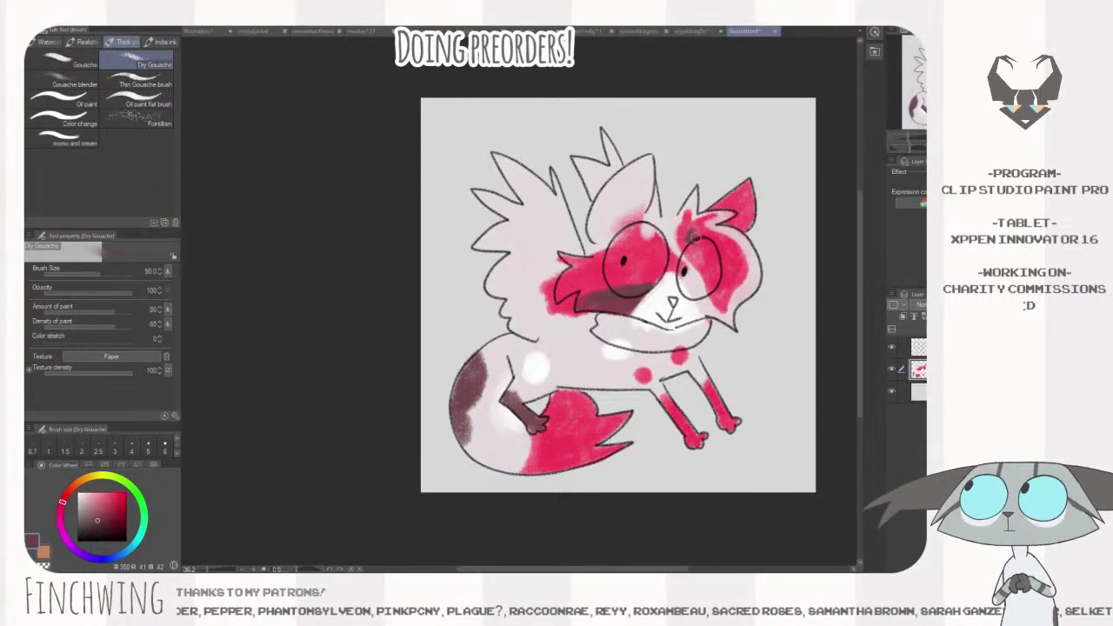
mouse_move(687, 237)
left_mouse_down()
mouse_move(716, 252)
mouse_move(718, 294)
mouse_move(689, 243)
mouse_move(721, 290)
mouse_move(721, 262)
left_mouse_up()
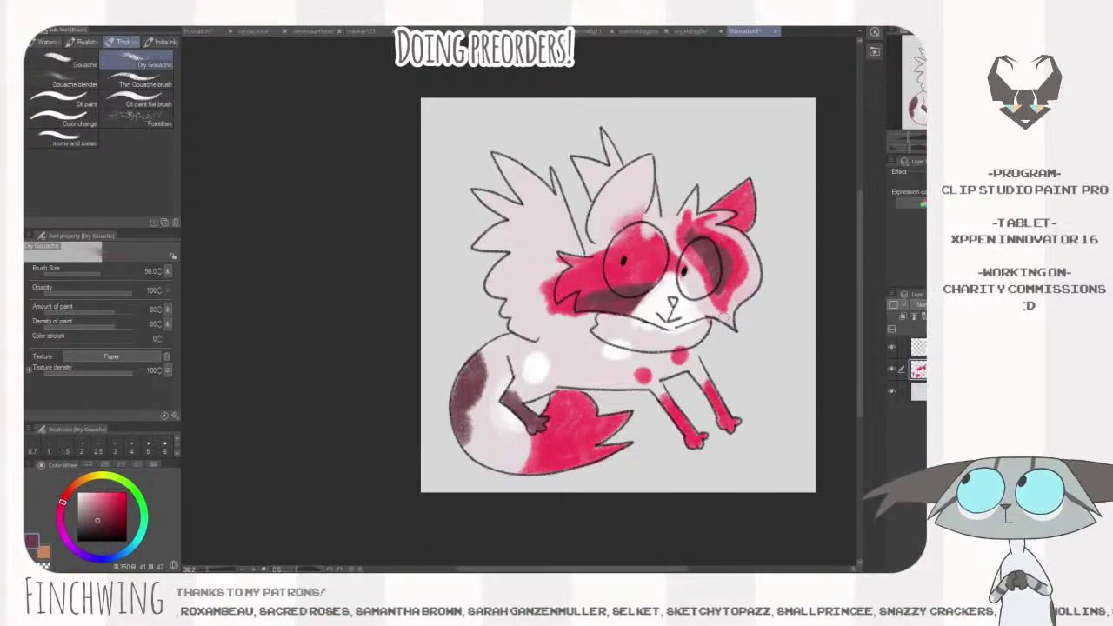
left_click_drag(762, 319, 749, 335)
left_click(735, 257, "alt")
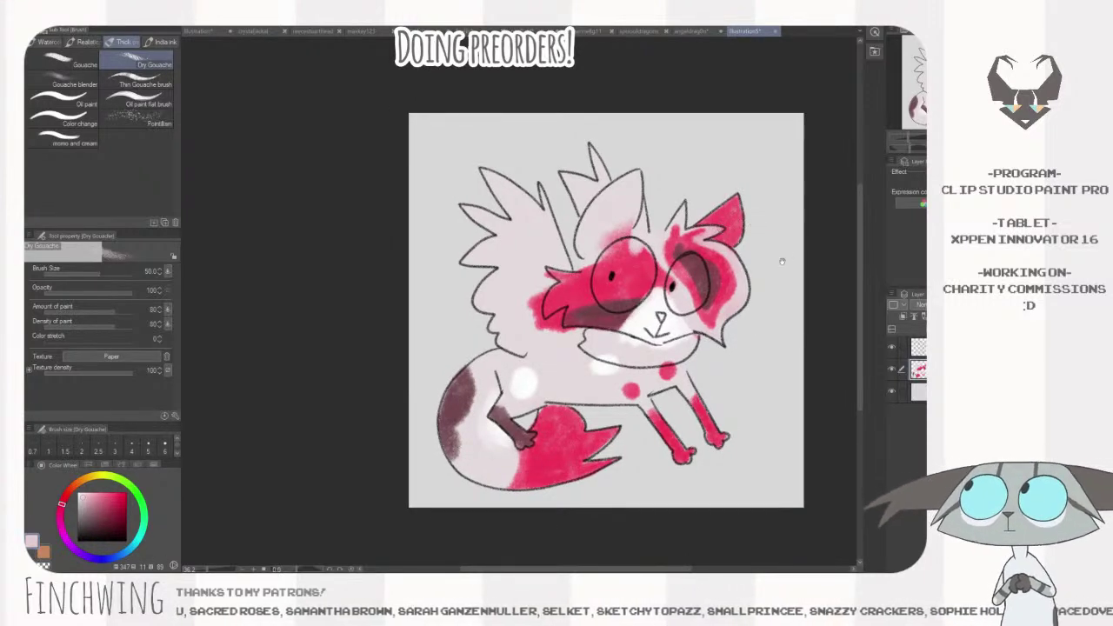
left_click_drag(755, 223, 748, 237)
left_click(730, 247, "alt")
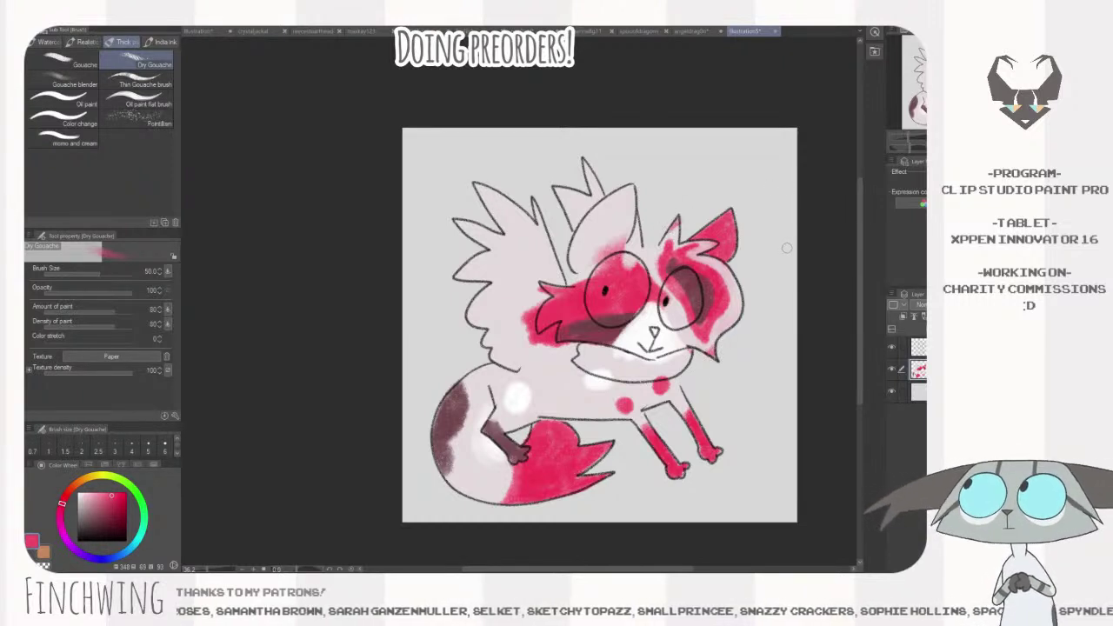
- Fill the left ear with light pink from the reference sheet and colour the neck scarf orange
left_click(231, 79, "alt")
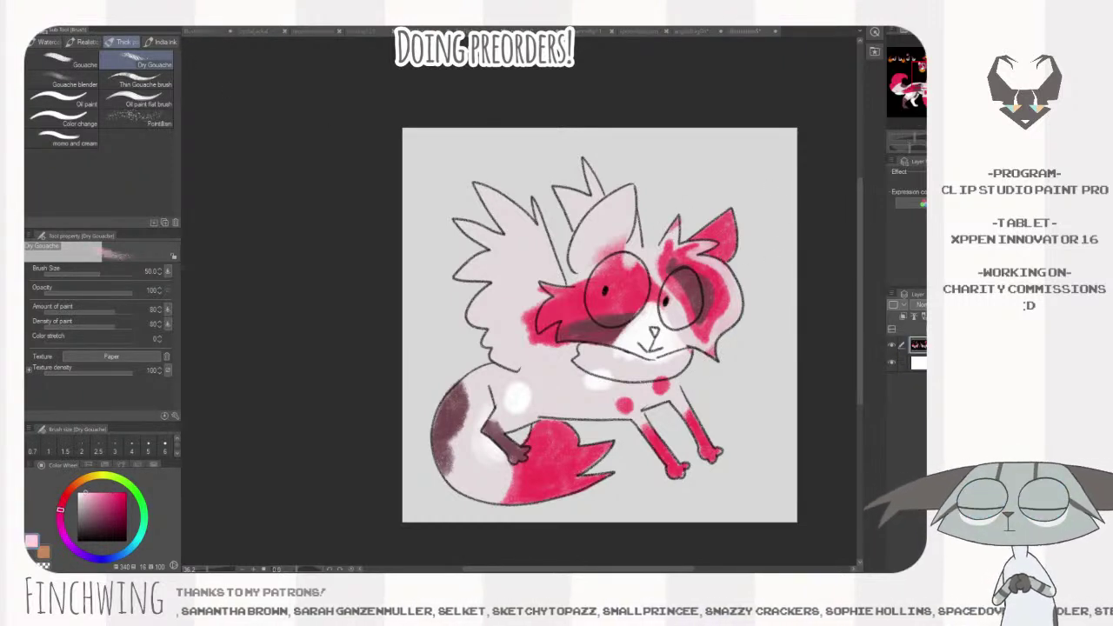
mouse_move(619, 206)
left_mouse_down()
mouse_move(581, 235)
mouse_move(591, 235)
mouse_move(579, 269)
mouse_move(636, 198)
mouse_move(619, 229)
mouse_move(625, 209)
mouse_move(589, 227)
mouse_move(595, 259)
mouse_move(620, 233)
mouse_move(605, 265)
left_mouse_up()
left_click_drag(786, 257, 780, 251)
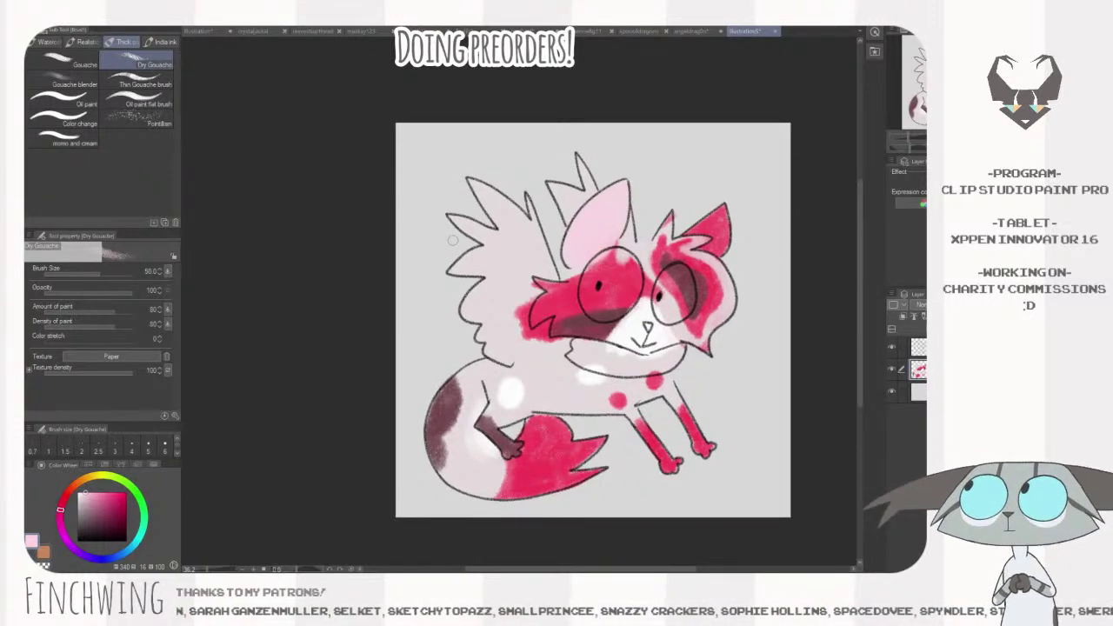
key("x")
mouse_move(602, 352)
left_mouse_down()
mouse_move(578, 343)
mouse_move(571, 355)
mouse_move(676, 353)
mouse_move(650, 369)
mouse_move(587, 363)
mouse_move(644, 372)
mouse_move(668, 359)
mouse_move(581, 356)
mouse_move(633, 371)
mouse_move(644, 362)
left_mouse_up()
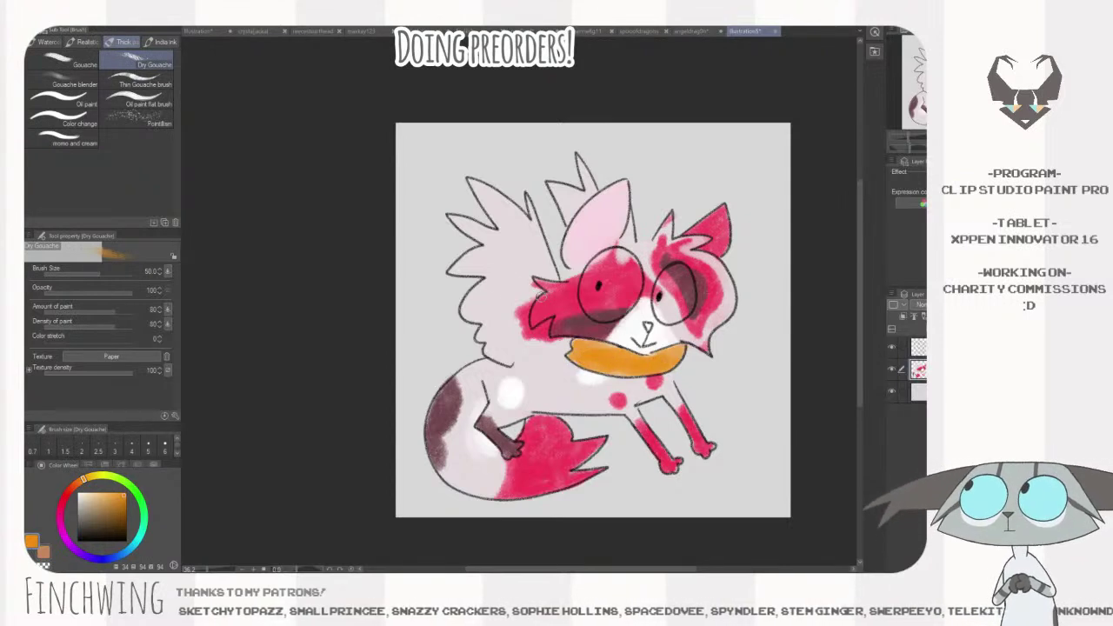
- Sample the dark maroon from under the left eye and fill the nose with it
left_click(602, 324, "alt")
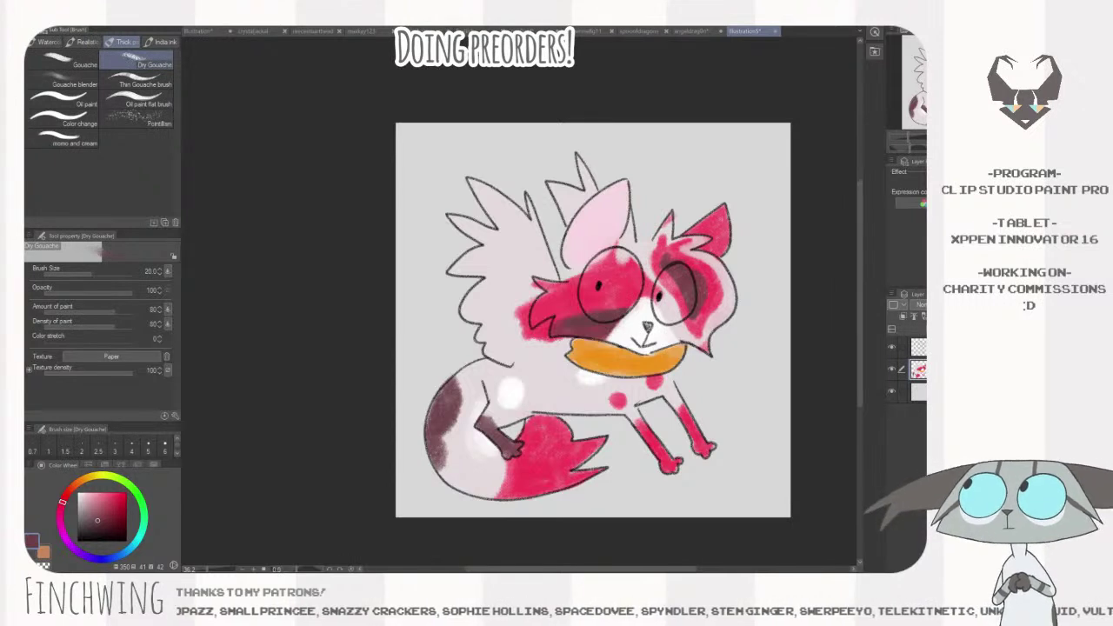
key("bracketright")
key("bracketright")
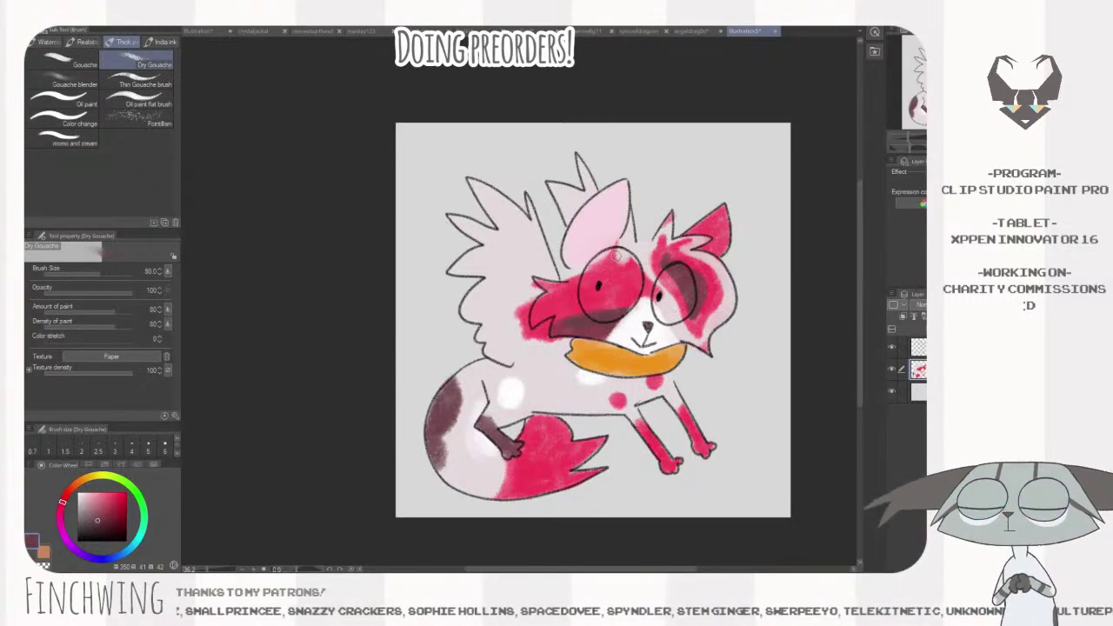
left_click(329, 167)
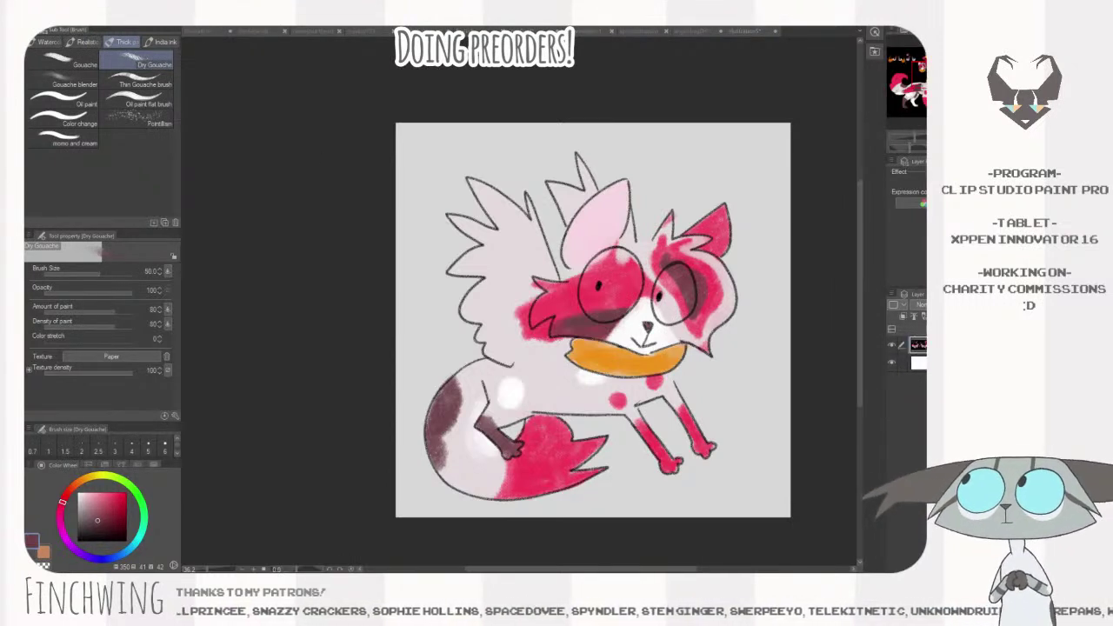
- Fill both eyes with light lavender, keeping the dark pupils visible
left_click(630, 333, "alt")
mouse_move(619, 270)
left_mouse_down()
mouse_move(606, 296)
mouse_move(618, 279)
left_mouse_up()
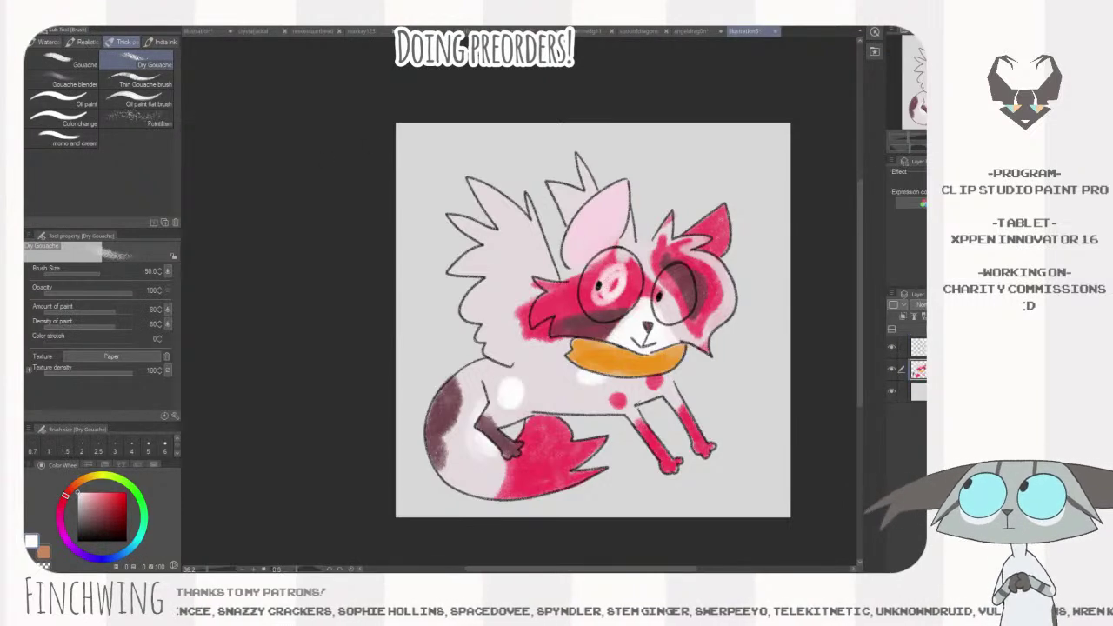
left_click(327, 160, "alt")
left_click(92, 495)
left_click(616, 294)
mouse_move(612, 263)
left_mouse_down()
mouse_move(605, 313)
mouse_move(598, 274)
mouse_move(603, 300)
mouse_move(625, 271)
mouse_move(610, 257)
mouse_move(633, 269)
mouse_move(630, 300)
mouse_move(628, 259)
mouse_move(613, 253)
mouse_move(594, 276)
mouse_move(593, 310)
mouse_move(633, 270)
mouse_move(592, 310)
left_mouse_up()
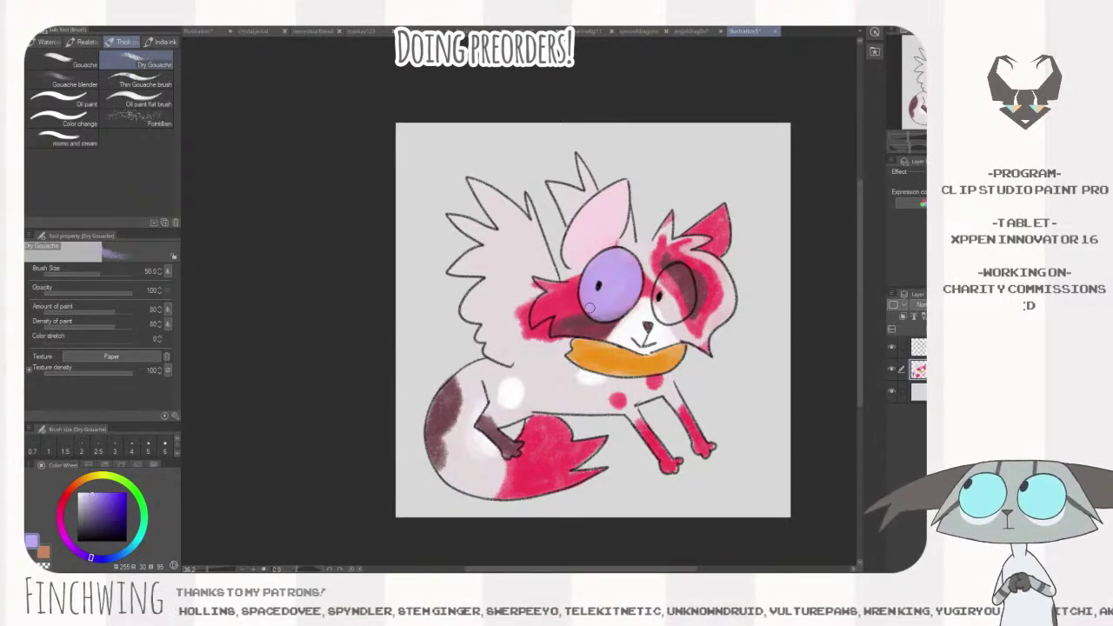
mouse_move(663, 294)
left_mouse_down()
mouse_move(661, 313)
mouse_move(681, 313)
mouse_move(687, 291)
mouse_move(665, 301)
mouse_move(684, 271)
mouse_move(690, 304)
mouse_move(667, 317)
mouse_move(678, 278)
mouse_move(666, 311)
mouse_move(673, 292)
left_mouse_up()
left_click(629, 250, "alt")
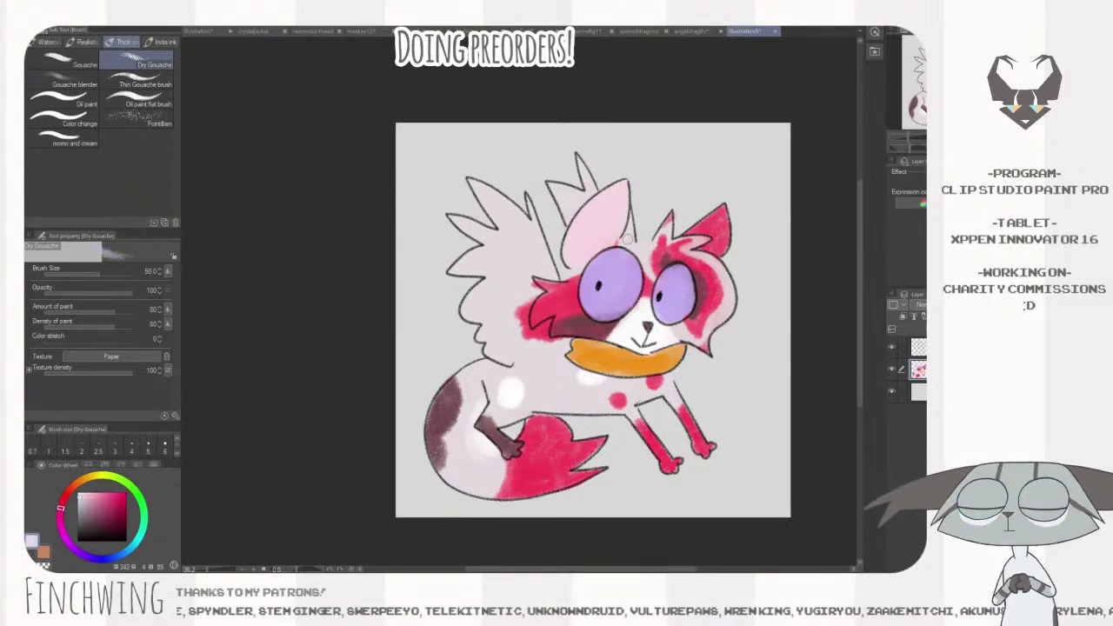
left_click(624, 252, "alt")
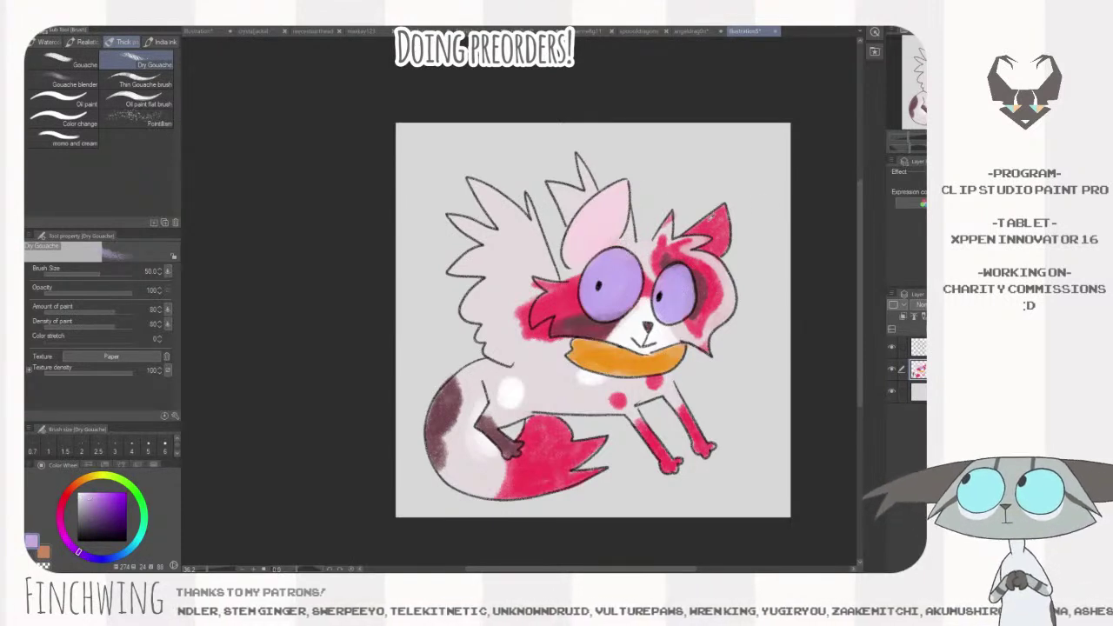
- Check the reference sheet, sample the maroon from under the left eye and paint a patch along the belly line
left_click_drag(748, 251, 758, 251)
left_click(347, 217)
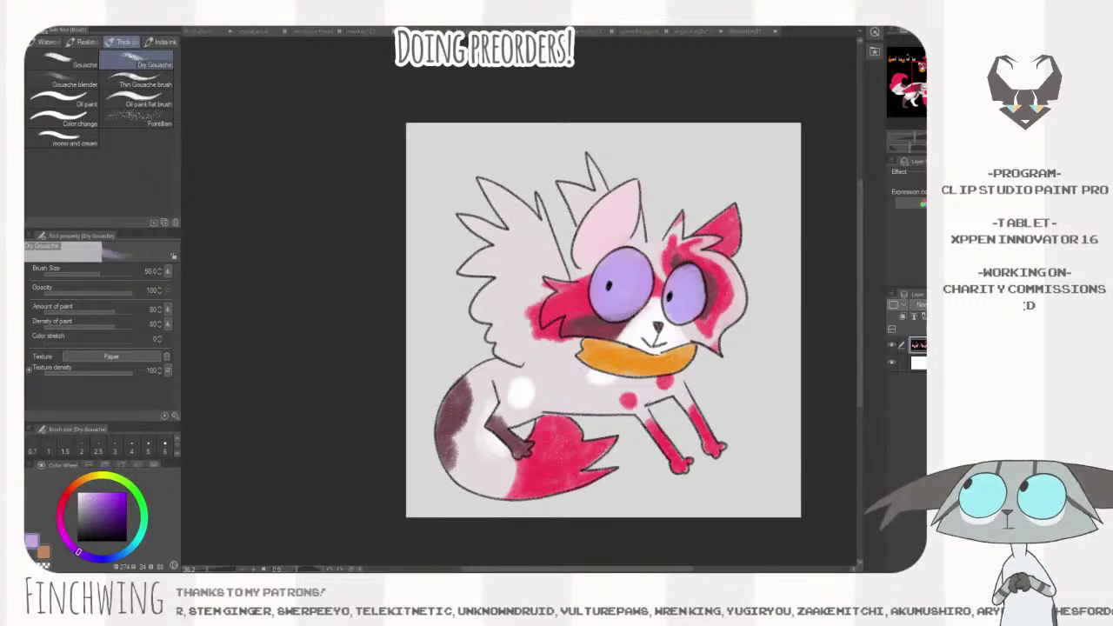
key("ctrl+space")
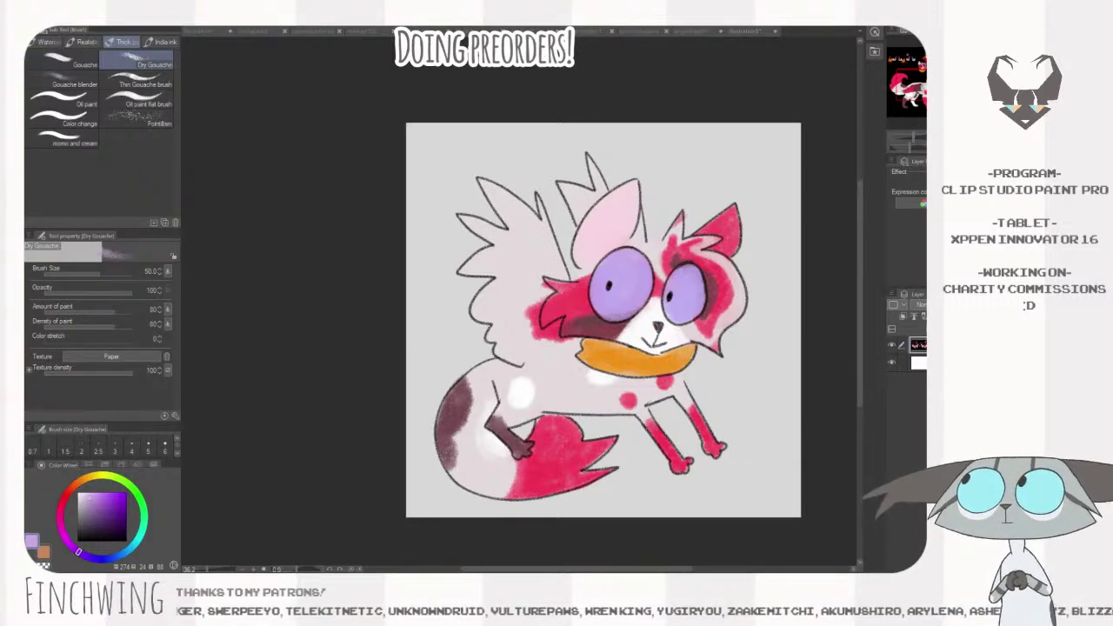
left_click(600, 327, "alt")
mouse_move(547, 412)
left_mouse_down()
mouse_move(569, 399)
mouse_move(577, 409)
mouse_move(549, 409)
left_mouse_up()
left_click(323, 151)
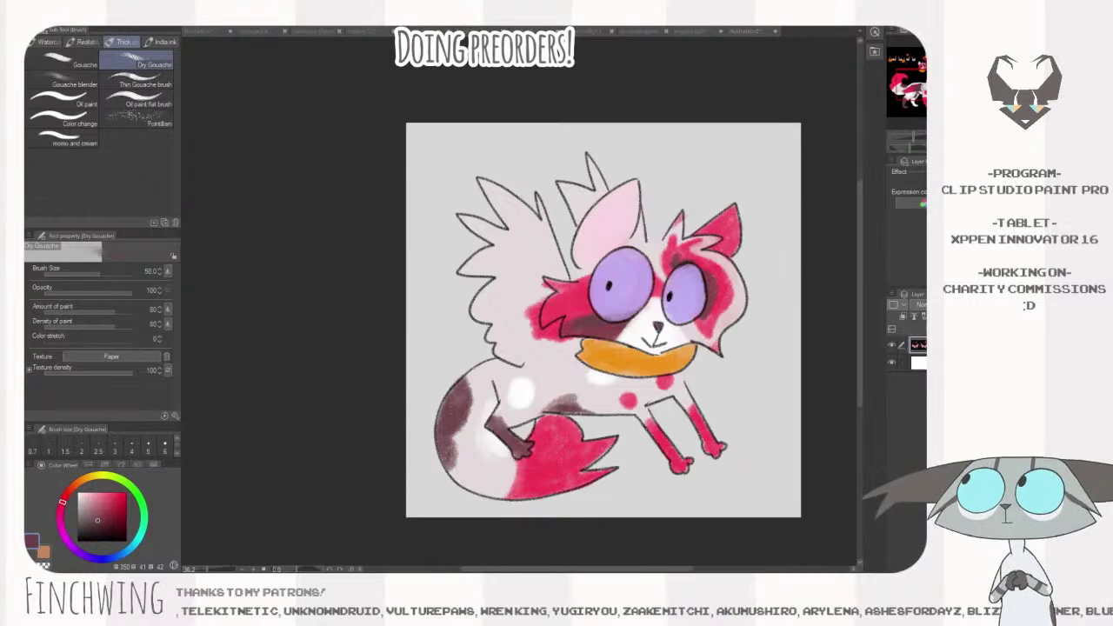
- Paint a curved maroon band on the inner part of the near wing, behind the cheek fluff
left_click(573, 230)
key("^")
key("^")
key("^")
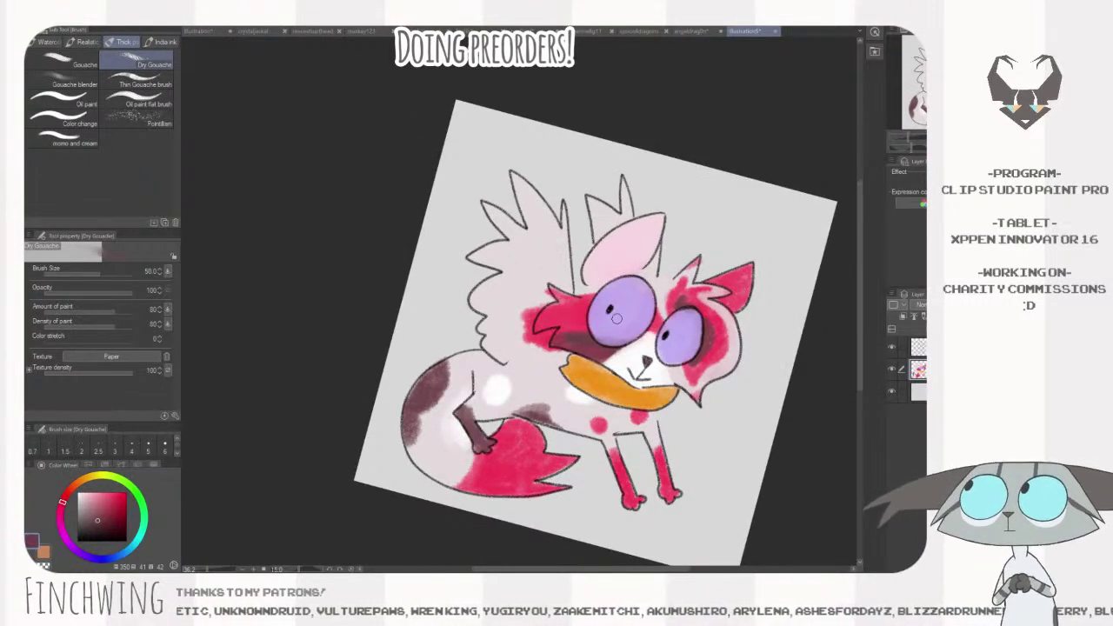
key("-")
key("-")
key("-")
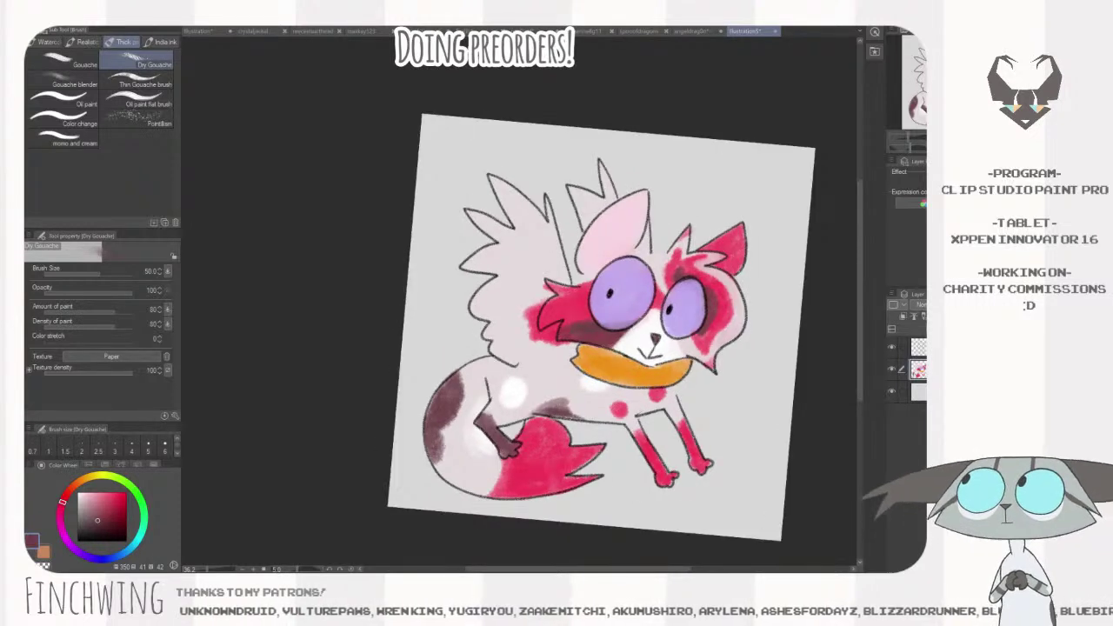
key("]")
key("]")
key("]")
key("]")
mouse_move(555, 252)
left_mouse_down()
mouse_move(567, 273)
mouse_move(543, 285)
mouse_move(530, 315)
mouse_move(532, 288)
mouse_move(541, 271)
mouse_move(527, 317)
mouse_move(535, 356)
left_mouse_up()
key("[")
key("[")
key("[")
key("[")
key("[")
key("bracketright")
key("bracketright")
key("bracketright")
key("bracketleft")
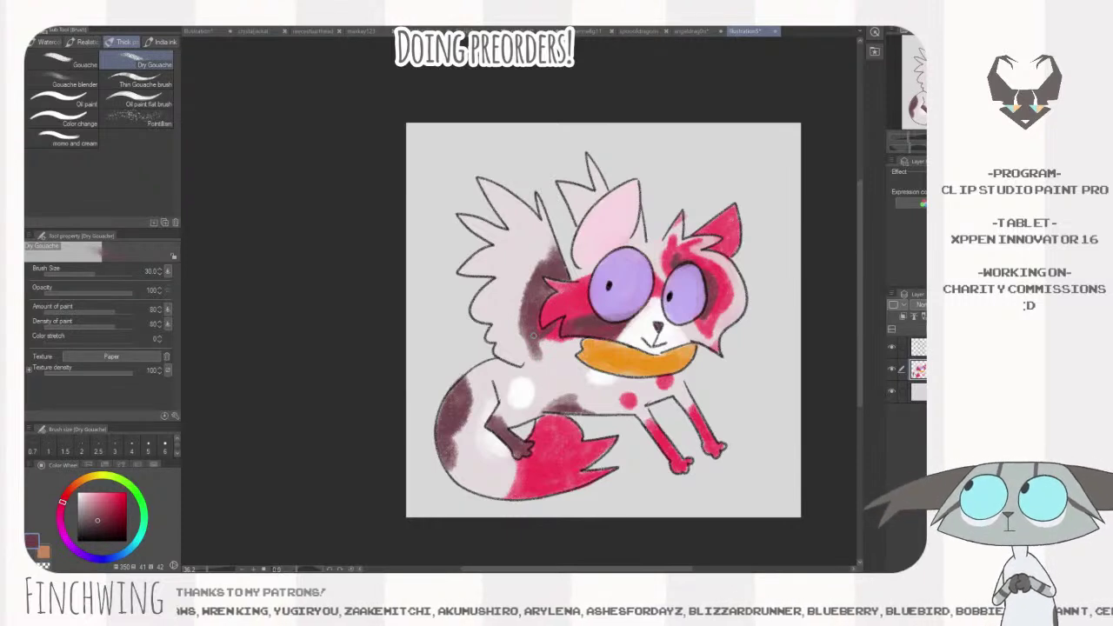
- Widen the maroon area of the inner wing and extend it down to the scarf
key("bracketright")
key("bracketright")
key("bracketright")
key("bracketright")
mouse_move(555, 337)
left_mouse_down()
mouse_move(534, 320)
mouse_move(547, 341)
mouse_move(557, 326)
mouse_move(554, 355)
left_mouse_up()
key("bracketleft")
key("bracketleft")
mouse_move(544, 261)
left_mouse_down()
mouse_move(531, 288)
mouse_move(531, 261)
mouse_move(549, 254)
mouse_move(523, 346)
left_mouse_up()
key("bracketright")
key("bracketright")
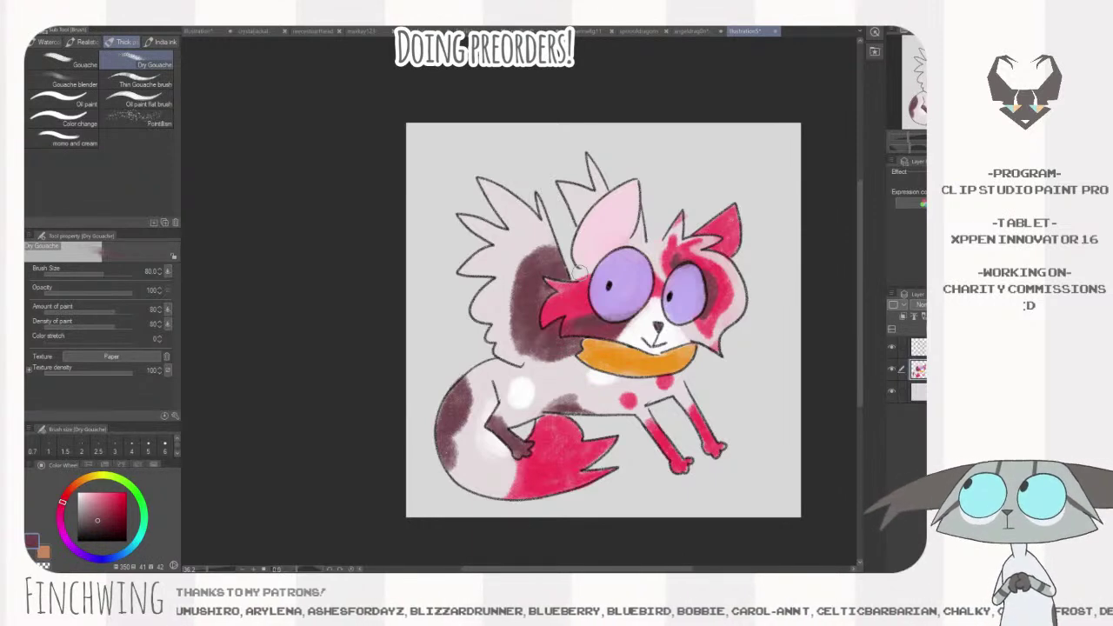
- Sample the red from the face and paint a broad band around the maroon inner wing, up into the innermost feather
left_click(585, 296, "alt")
mouse_move(555, 205)
left_mouse_down()
mouse_move(548, 252)
mouse_move(539, 190)
mouse_move(522, 196)
mouse_move(520, 271)
mouse_move(502, 331)
left_mouse_up()
key("bracketright")
key("bracketright")
mouse_move(507, 271)
left_mouse_down()
mouse_move(511, 338)
mouse_move(527, 360)
left_mouse_up()
key("bracketleft")
key("bracketleft")
key("bracketright")
mouse_move(514, 300)
left_mouse_down()
mouse_move(545, 230)
mouse_move(534, 236)
left_mouse_up()
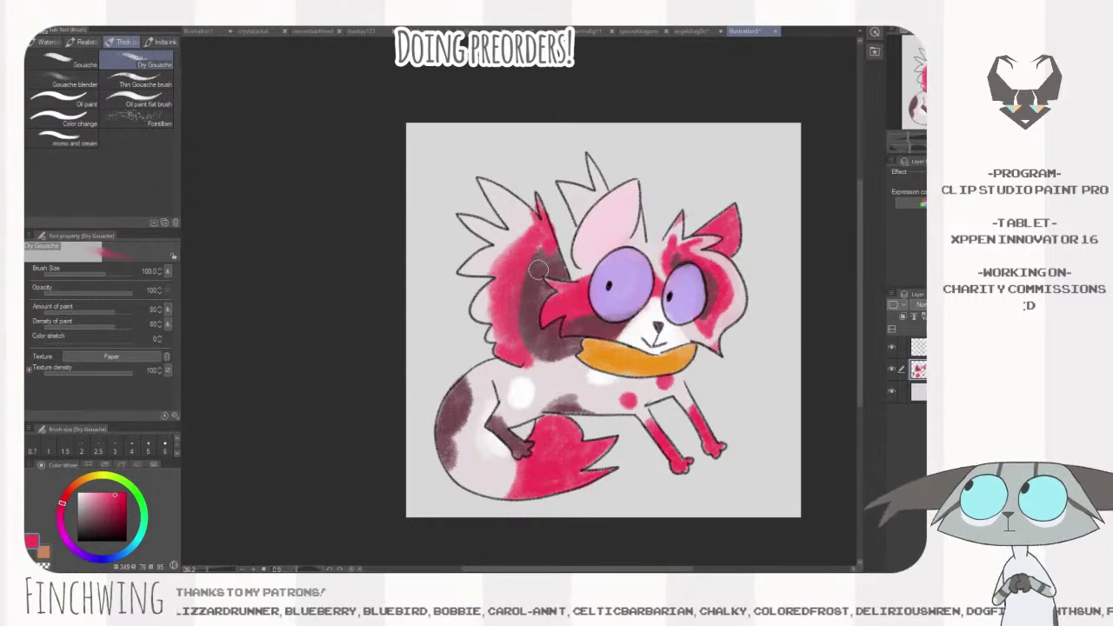
- Fill the remaining outer feathers of the near wing with red using a 120 px brush
key("bracketleft")
key("bracketleft")
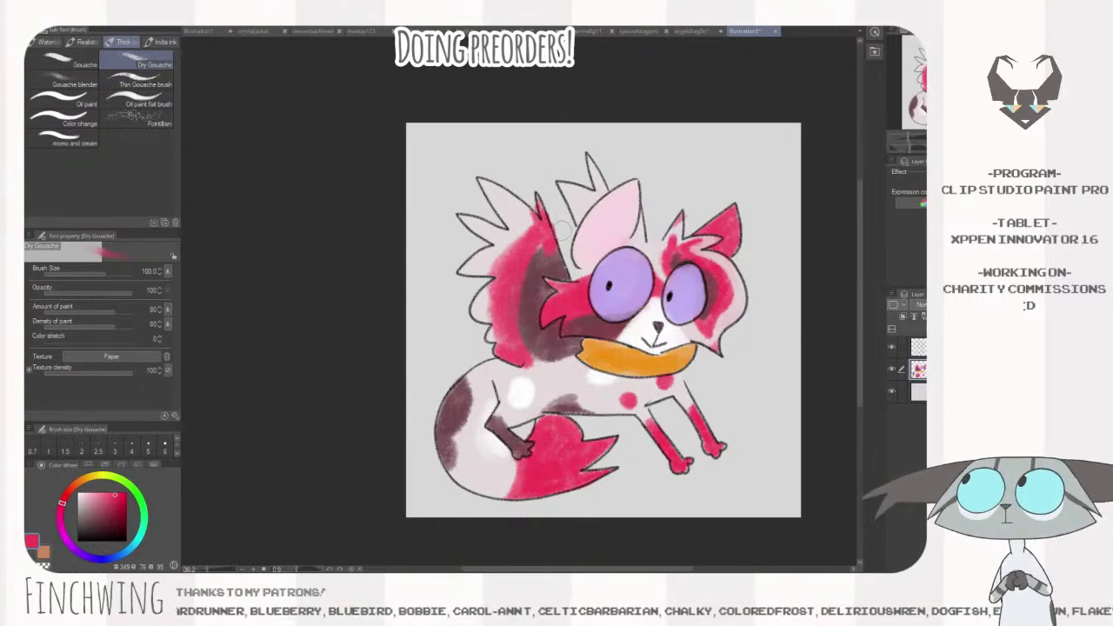
key("bracketright")
key("bracketright")
key("bracketright")
mouse_move(537, 237)
left_mouse_down()
mouse_move(514, 211)
mouse_move(475, 248)
mouse_move(460, 184)
mouse_move(482, 317)
left_mouse_up()
key("bracketleft")
key("bracketleft")
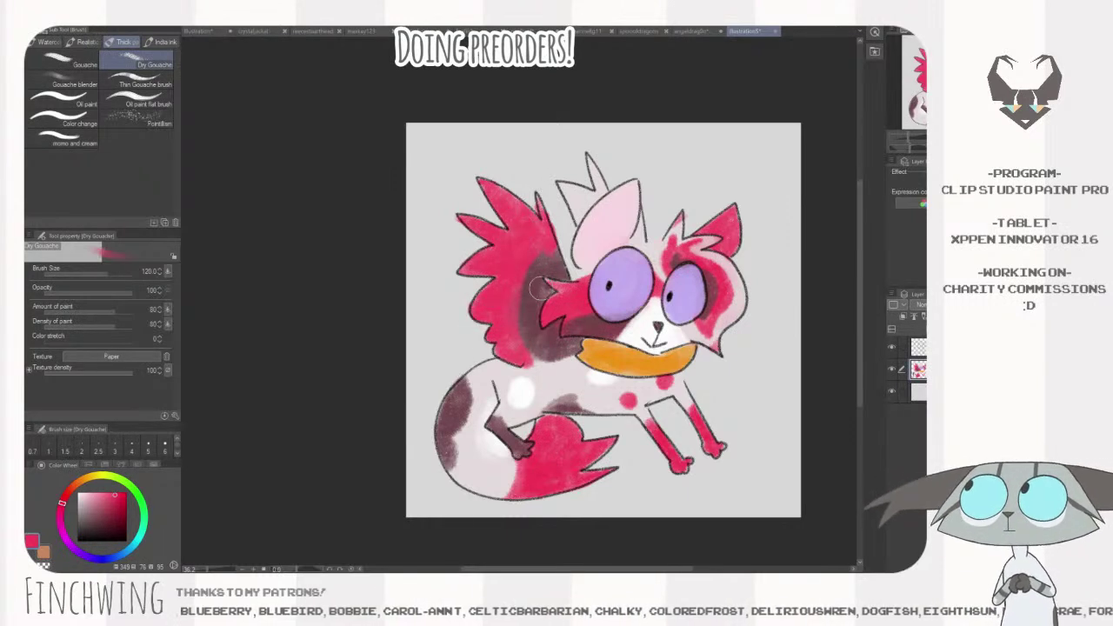
- Sample the wing's maroon and reshape its border against the red with an 80 px brush
left_click(537, 277, "alt")
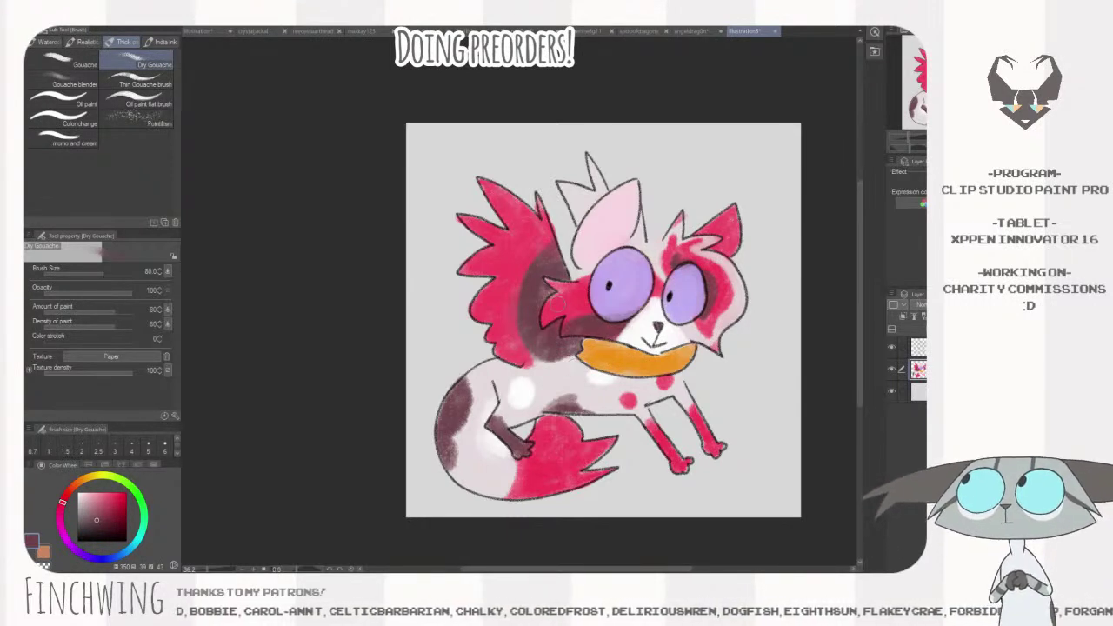
mouse_move(528, 258)
left_mouse_down()
mouse_move(545, 254)
mouse_move(540, 244)
mouse_move(537, 356)
left_mouse_up()
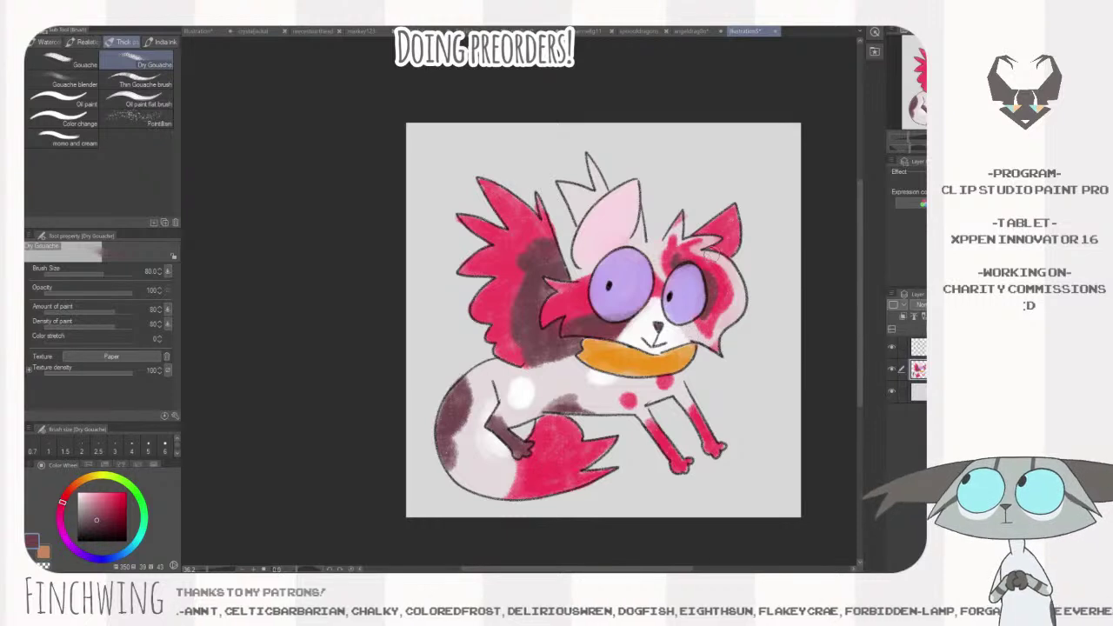
left_click_drag(718, 299, 711, 312)
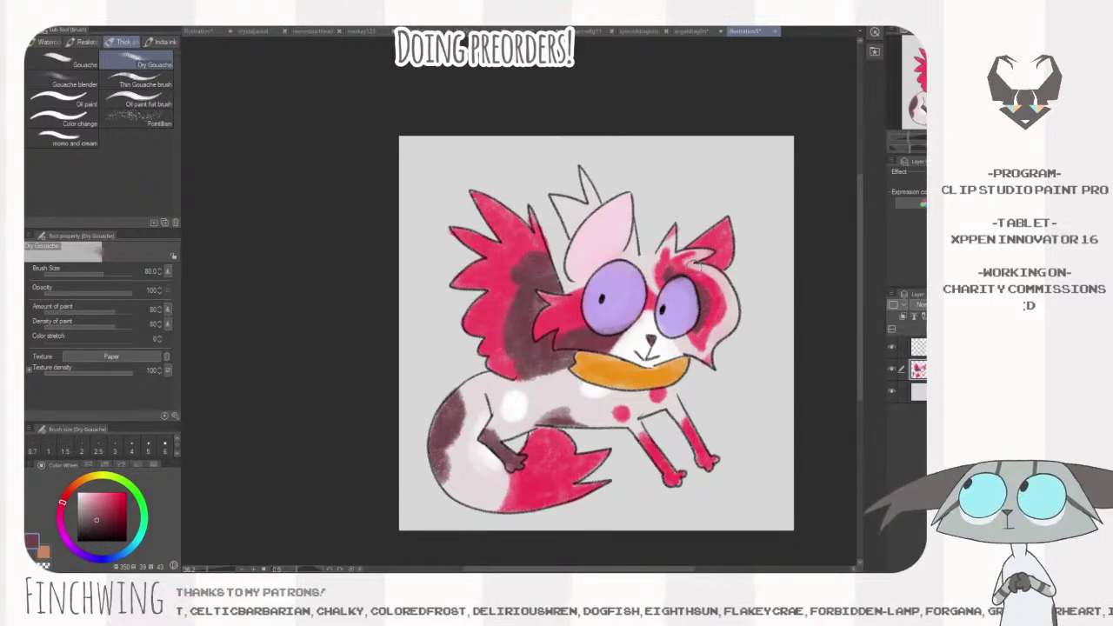
- Sample the pale body colour and paint the neck behind the cheek and the gap below the ear over the maroon
left_click(576, 382, "alt")
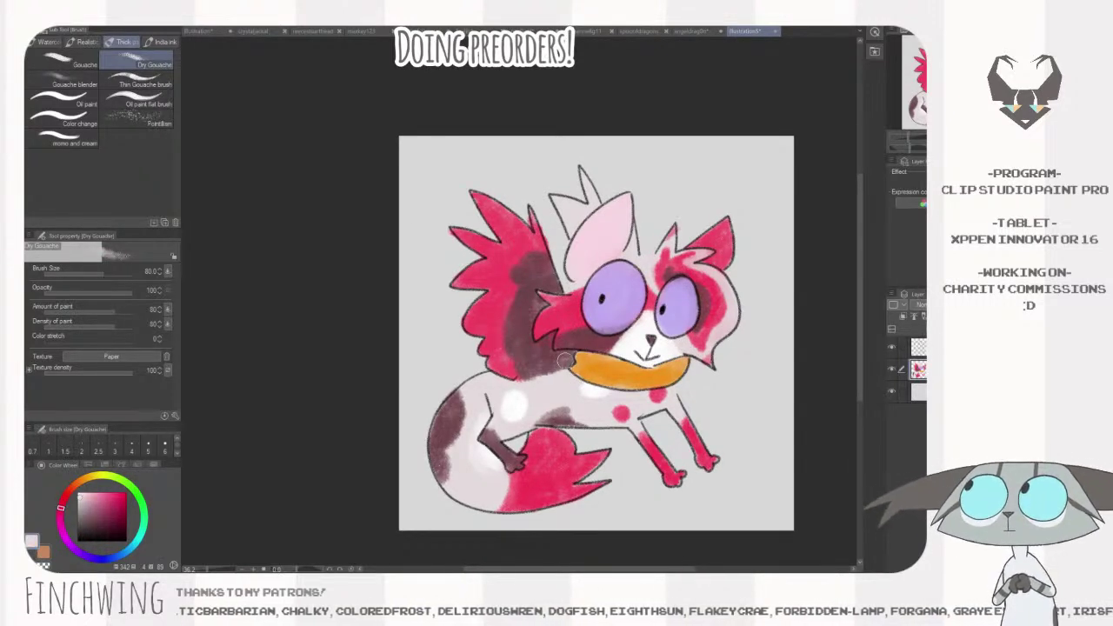
key("[")
key("[")
key("[")
key("[")
mouse_move(549, 336)
left_mouse_down()
mouse_move(547, 367)
mouse_move(570, 358)
mouse_move(559, 355)
mouse_move(565, 364)
mouse_move(553, 370)
mouse_move(547, 352)
left_mouse_up()
key("]")
key("]")
key("[")
left_click_drag(567, 285, 557, 289)
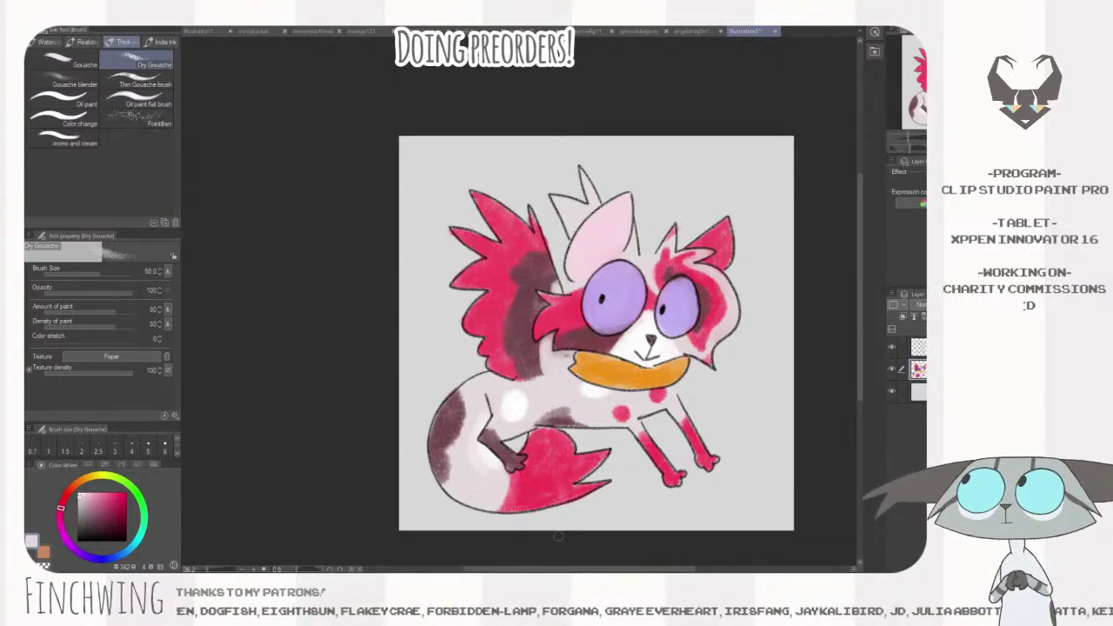
- Sample the wing's red, fill the far wing behind the left ear and check the reference sheet
left_click(508, 259, "alt")
mouse_move(579, 207)
left_mouse_down()
mouse_move(563, 240)
mouse_move(603, 187)
mouse_move(563, 216)
mouse_move(551, 187)
mouse_move(551, 213)
mouse_move(609, 157)
mouse_move(561, 219)
left_mouse_up()
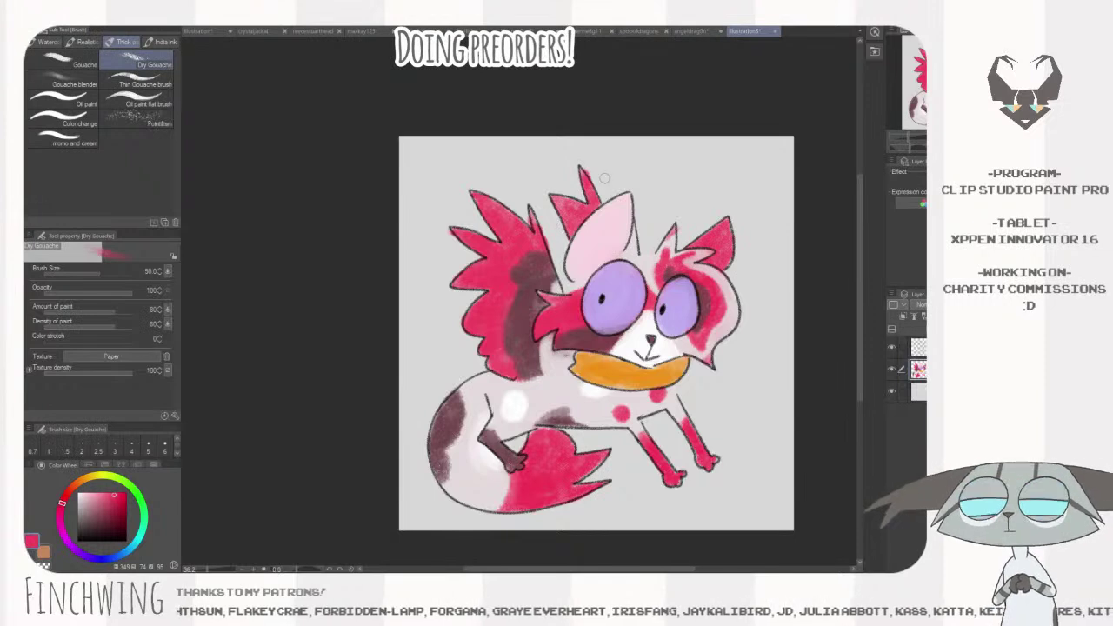
left_click(331, 159)
key("ctrl+space")
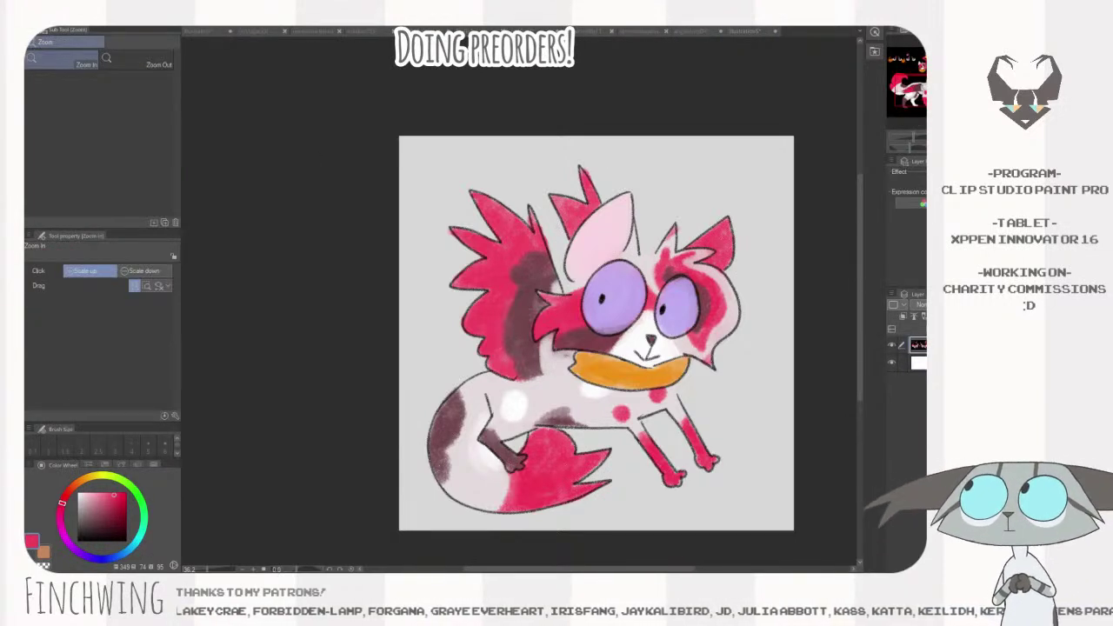
left_click(716, 332)
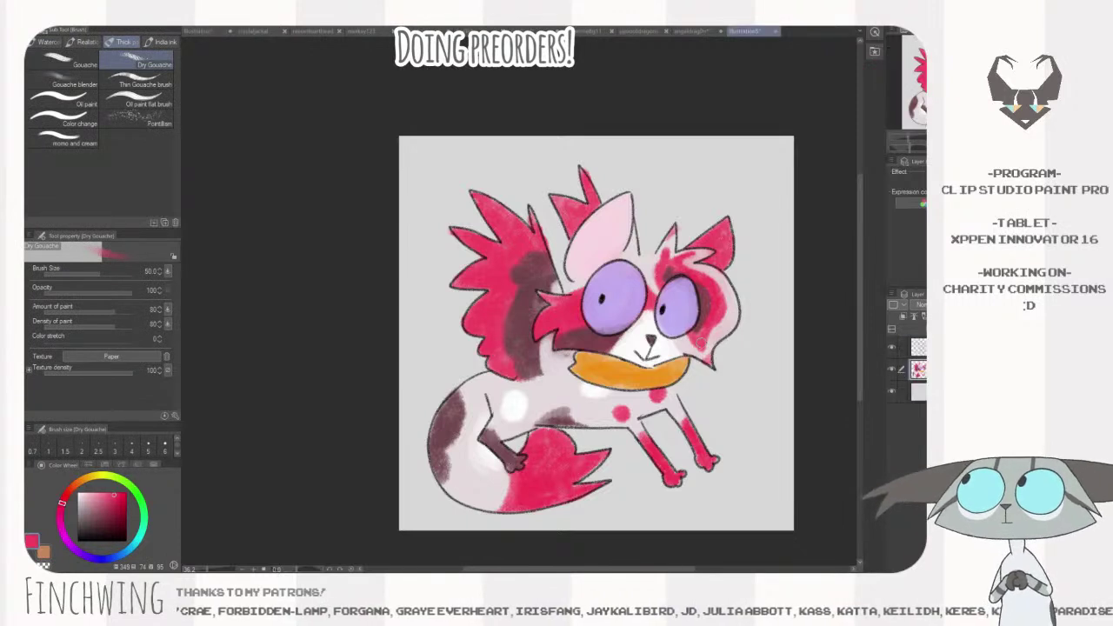
- Touch up the pale neck fur beside the scarf, then sample the eye's lavender and even out the eye colour
left_click(658, 377, "alt")
left_click(566, 367, "alt")
left_click(564, 354, "alt")
left_click(564, 355, "alt")
left_click_drag(565, 356, 562, 358)
left_click(563, 364, "alt")
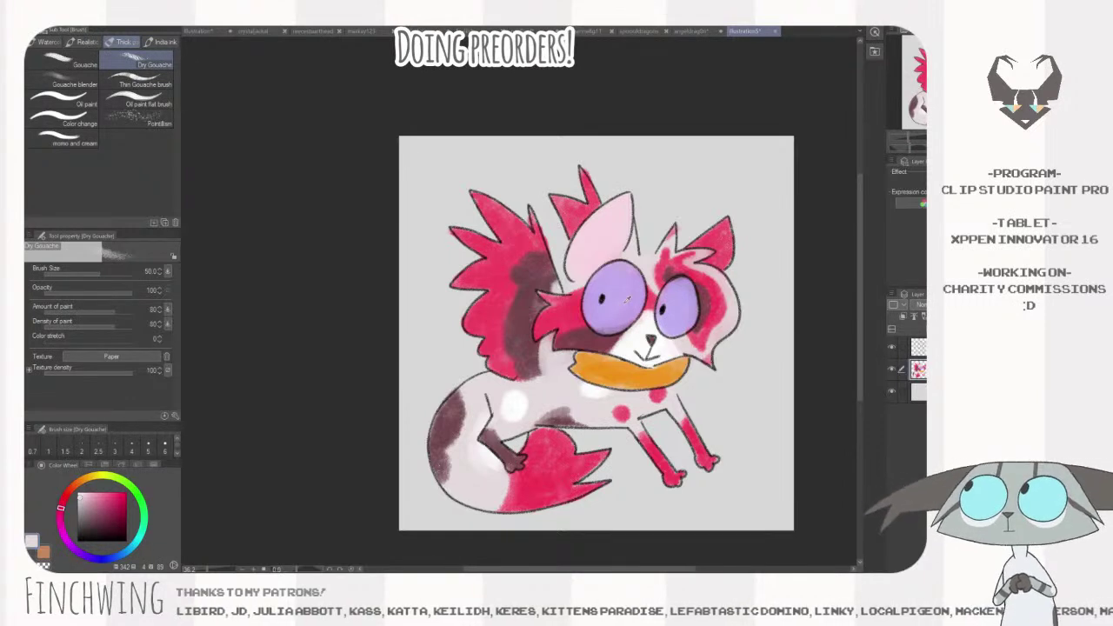
left_click(626, 298, "alt")
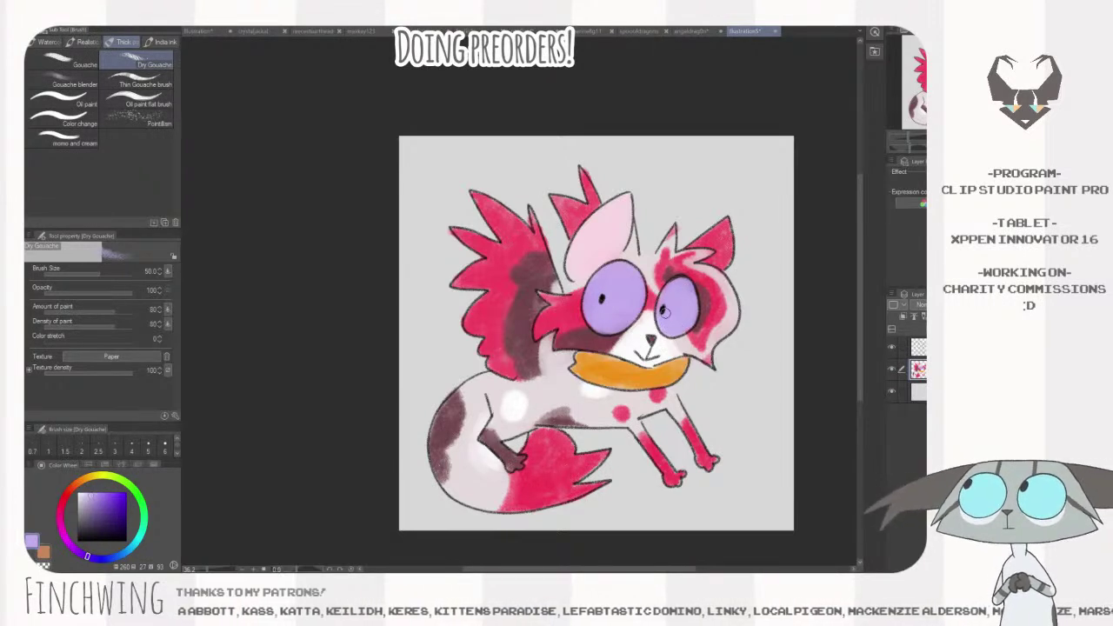
- Select the line-art layer and set the drawing colour to a near-black violet
left_click(918, 347)
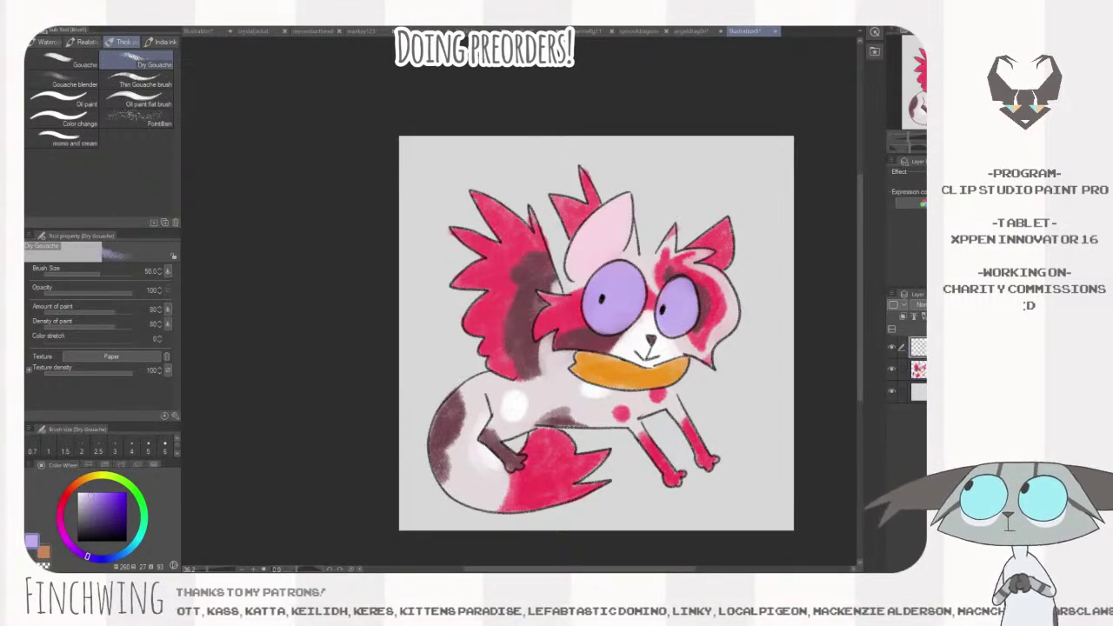
left_click(81, 526)
left_click_drag(82, 526, 77, 534)
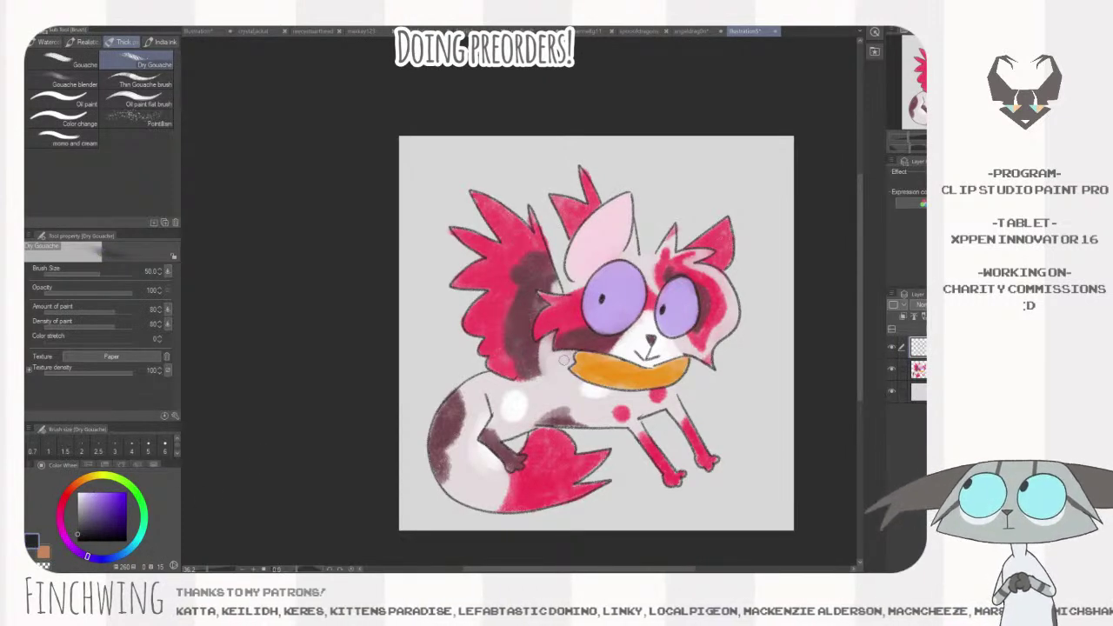
left_click(83, 534)
left_click(83, 533)
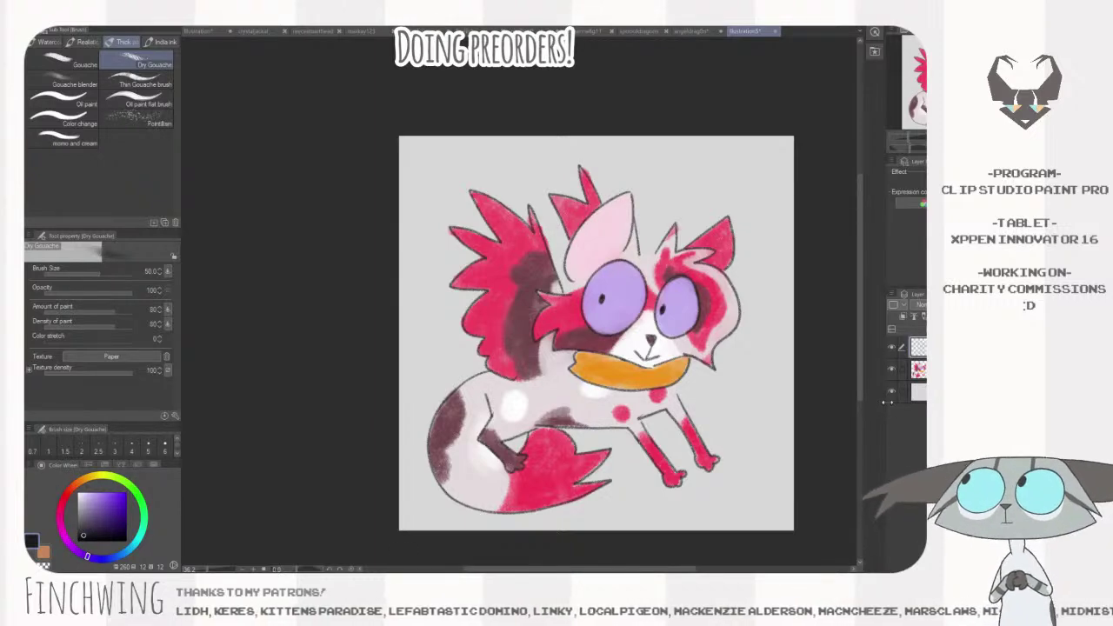
- Hide the paper layer for a transparent background and trim the canvas height closer to the figure
left_click(890, 390)
scroll(767, 327, "down", 2)
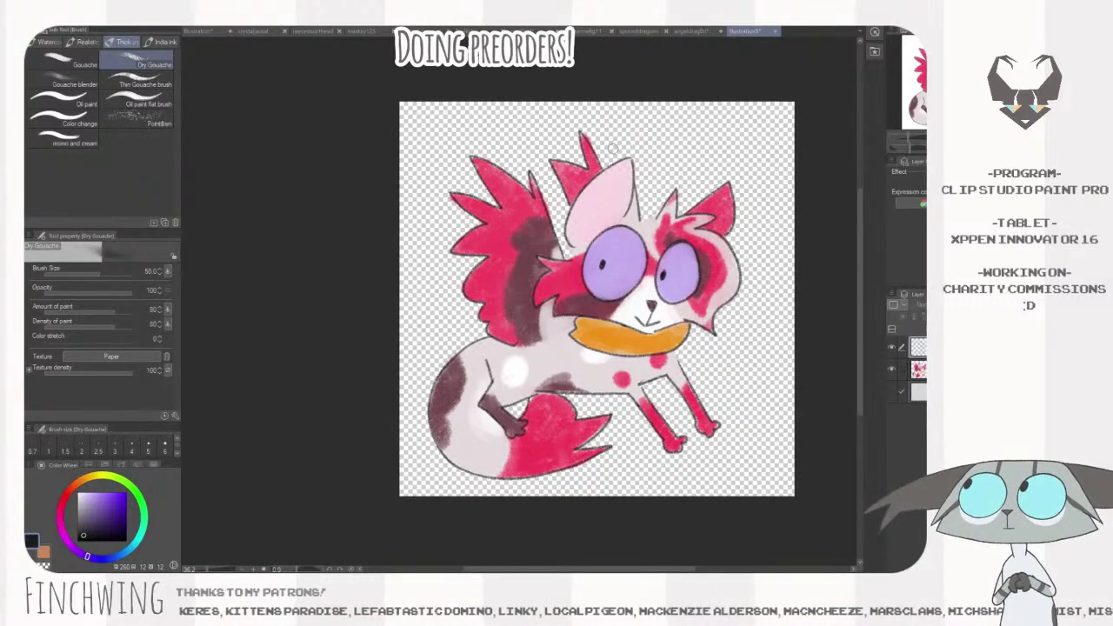
key("ctrl+alt+c")
left_click_drag(598, 102, 597, 111)
left_click(373, 337)
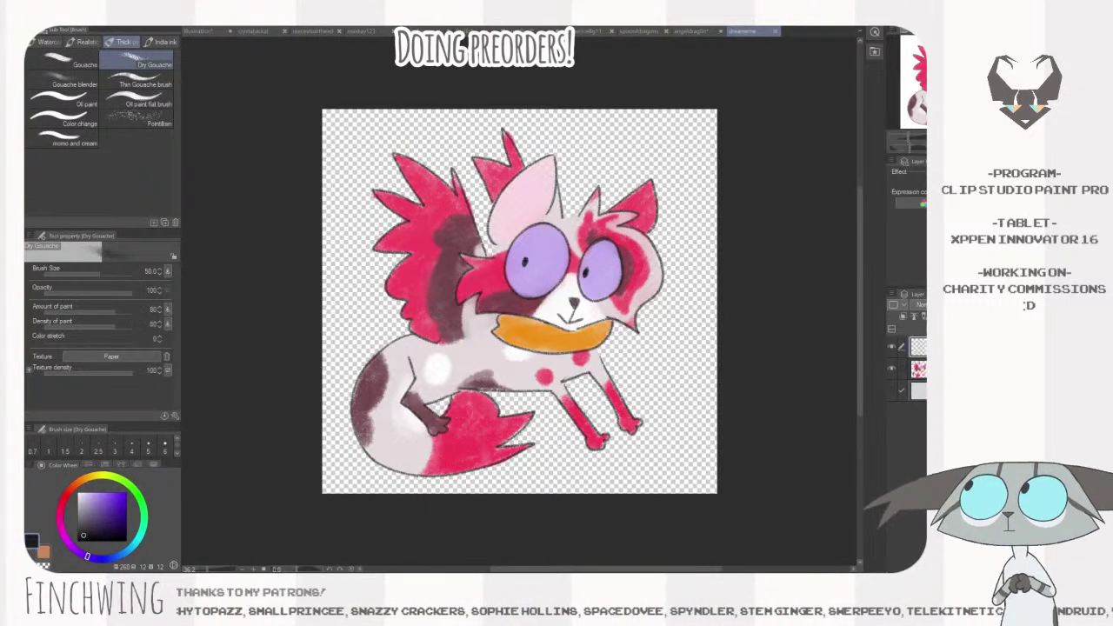
- Create a new blank canvas and view the next character's reference sheet
left_click(564, 215)
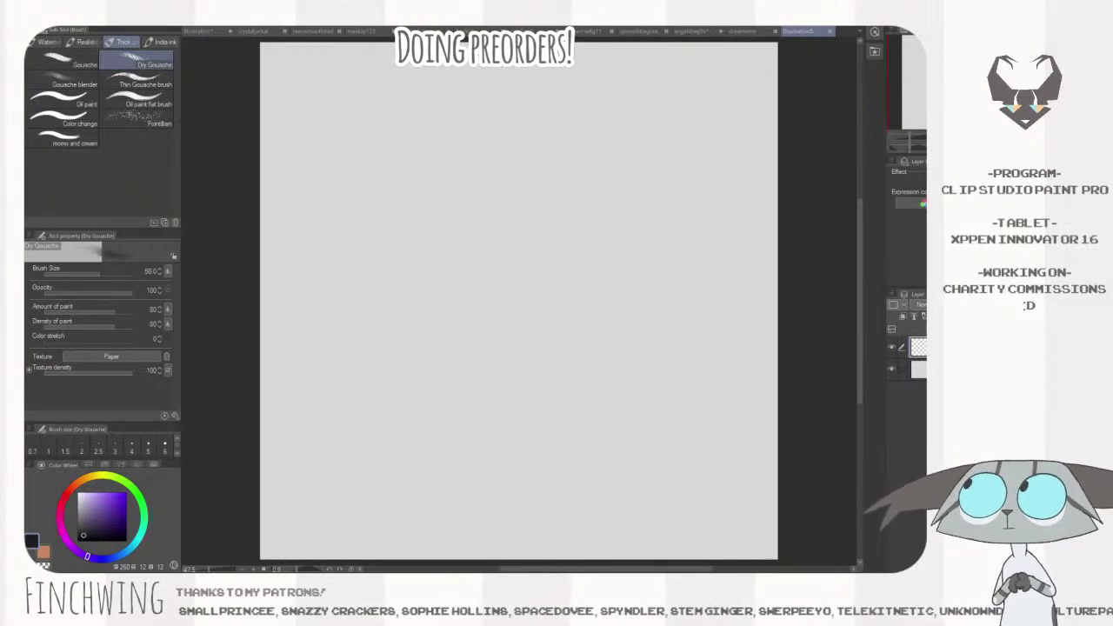
key("ctrl+Tab")
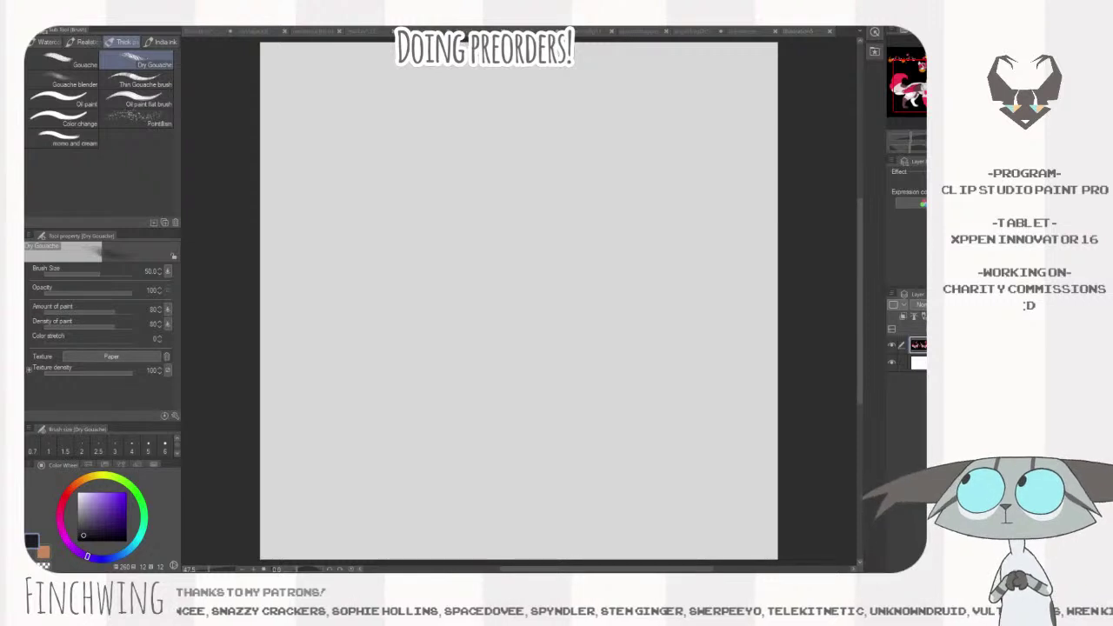
key("ctrl+Tab")
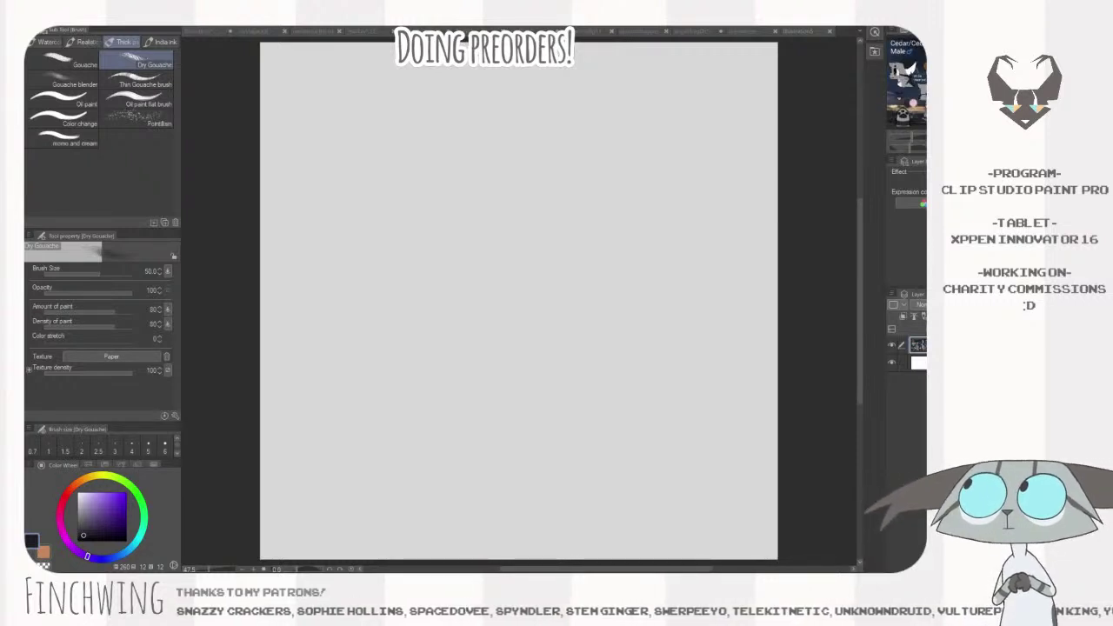
key("ctrl+Tab")
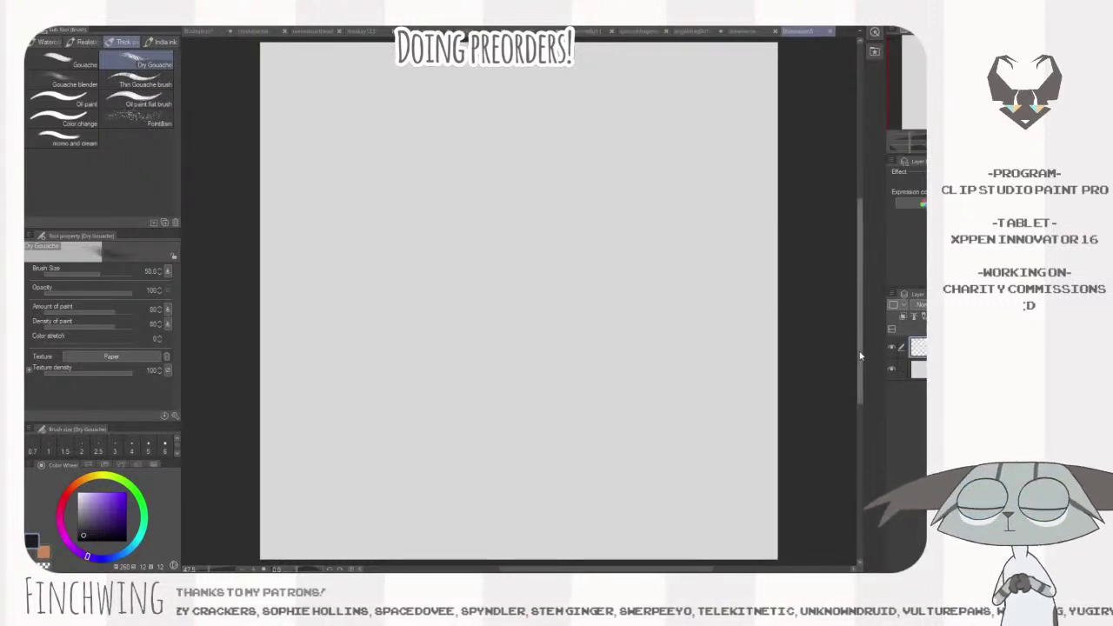
- Choose black with the Real pencil and try a first sketch stroke near the centre of the blank canvas
left_click_drag(89, 520, 70, 549)
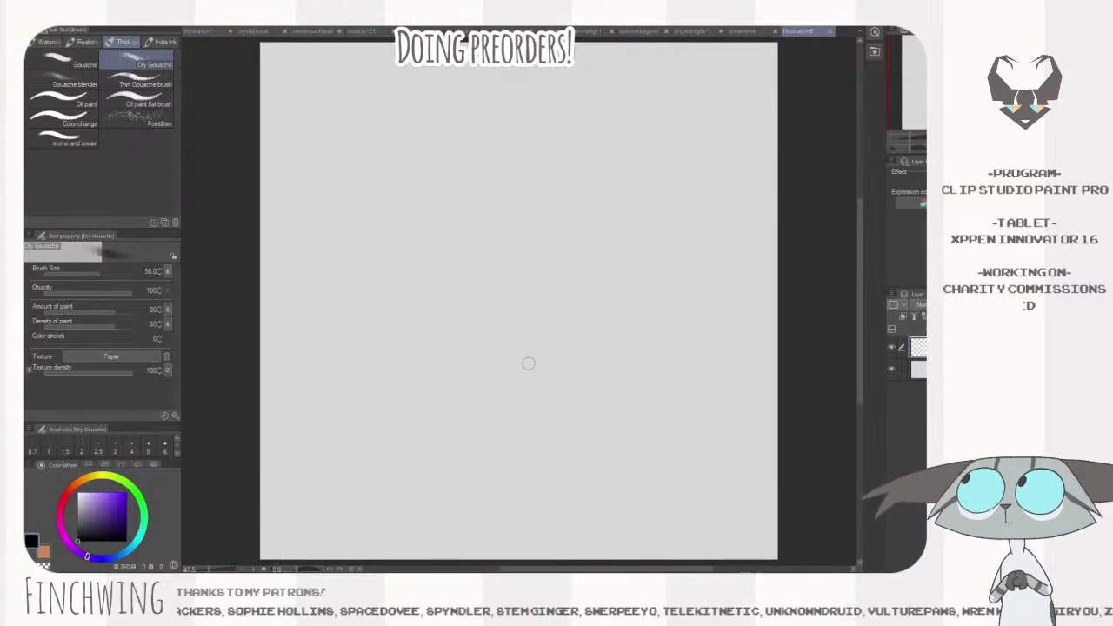
key("p")
mouse_move(579, 299)
left_mouse_down()
mouse_move(497, 352)
mouse_move(631, 410)
mouse_move(566, 477)
left_mouse_up()
key("ctrl+z")
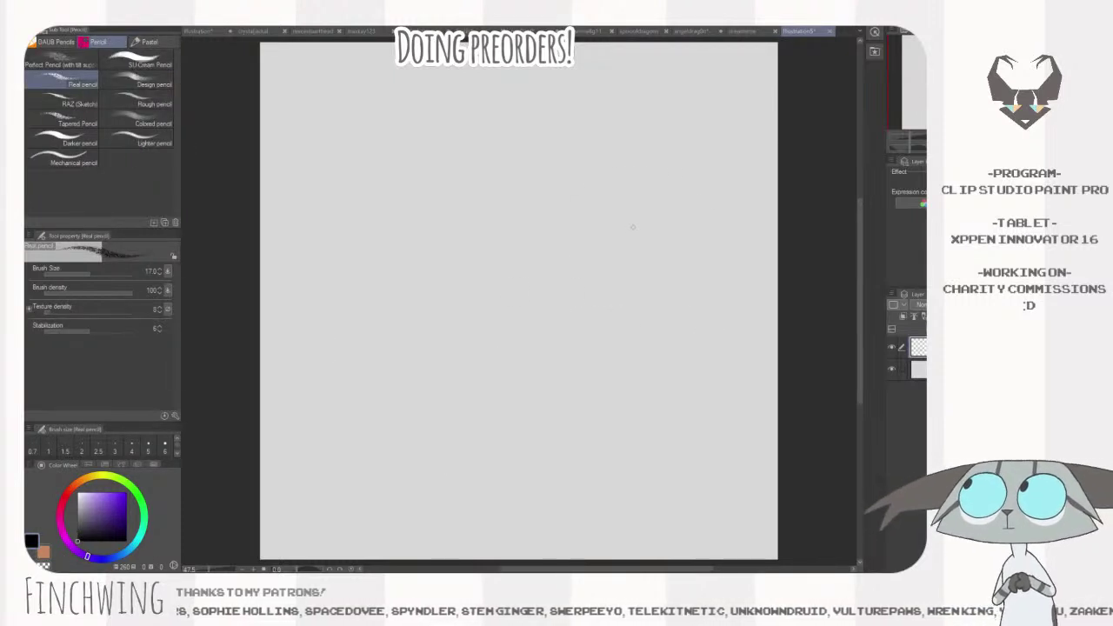
- Sketch the face in black near the canvas centre: two large oval eyes with small pupils, a triangular nose and a small mouth
left_click_drag(575, 303, 654, 308)
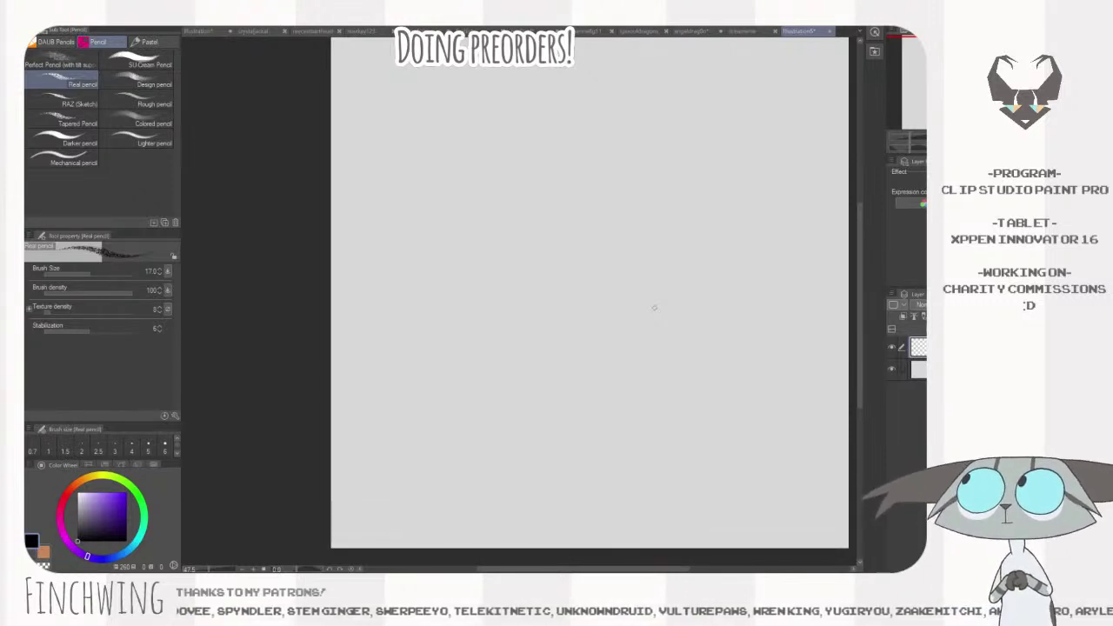
mouse_move(662, 141)
left_mouse_down()
mouse_move(727, 196)
mouse_move(556, 450)
left_mouse_up()
key("ctrl+z")
left_click_drag(673, 282, 636, 266)
left_click_drag(636, 346, 710, 357)
left_click_drag(695, 306, 653, 314)
mouse_move(561, 201)
left_mouse_down()
mouse_move(515, 258)
mouse_move(570, 201)
left_mouse_up()
mouse_move(484, 196)
left_mouse_down()
mouse_move(508, 228)
mouse_move(470, 196)
mouse_move(452, 223)
mouse_move(502, 197)
left_mouse_up()
key("ctrl+z")
left_click_drag(497, 235, 546, 251)
key("ctrl+z")
mouse_move(488, 275)
left_mouse_down()
mouse_move(498, 274)
mouse_move(489, 276)
mouse_move(497, 303)
mouse_move(512, 295)
mouse_move(488, 298)
left_mouse_up()
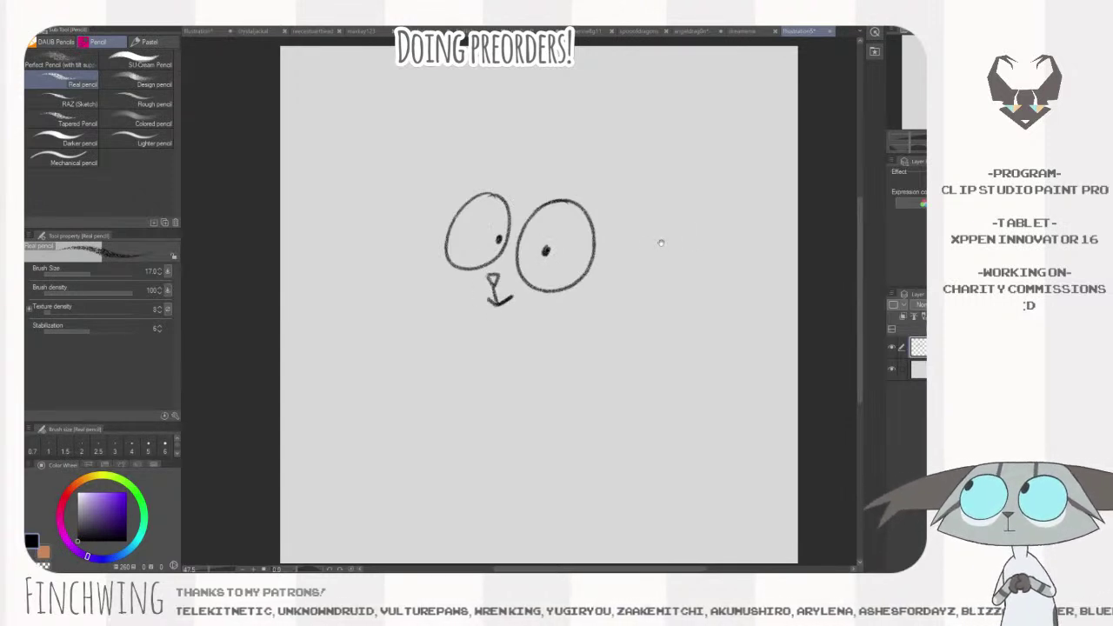
- Sketch the jagged forehead tuft and two pointed ears around the eyes, with a notch in the larger ear
left_click_drag(664, 240, 655, 249)
mouse_move(527, 186)
left_mouse_down()
mouse_move(484, 159)
mouse_move(473, 174)
mouse_move(453, 162)
mouse_move(461, 205)
left_mouse_up()
mouse_move(572, 202)
left_mouse_down()
mouse_move(639, 215)
mouse_move(635, 254)
mouse_move(613, 248)
mouse_move(619, 271)
mouse_move(597, 277)
left_mouse_up()
mouse_move(455, 200)
left_mouse_down()
mouse_move(392, 190)
mouse_move(430, 247)
left_mouse_up()
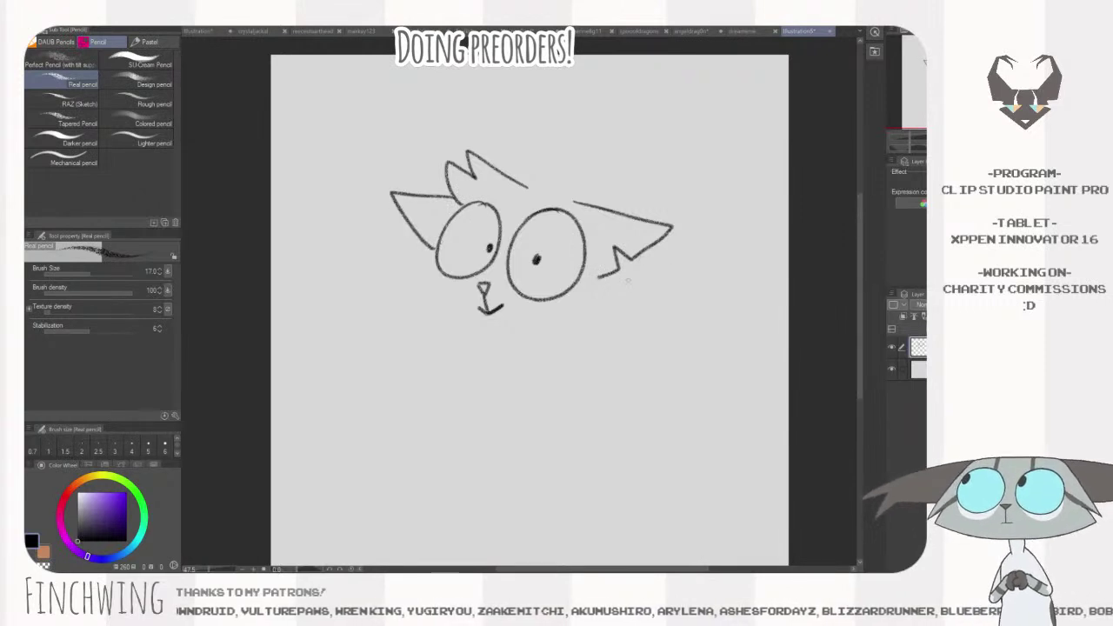
- Sketch jagged cheek fur on both sides of the face, erasing and redrawing the lower jaw lines
mouse_move(590, 281)
left_mouse_down()
mouse_move(611, 311)
mouse_move(600, 320)
mouse_move(575, 327)
mouse_move(548, 323)
left_mouse_up()
mouse_move(436, 262)
left_mouse_down()
mouse_move(406, 287)
mouse_move(410, 304)
mouse_move(439, 316)
left_mouse_up()
scroll(715, 327, "down", 2)
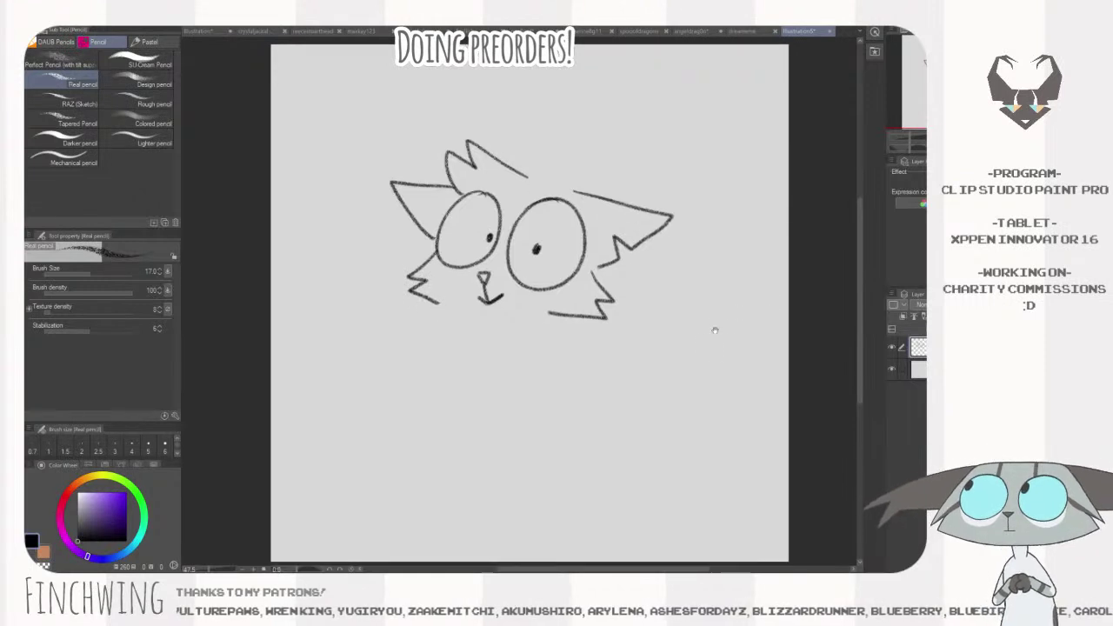
key("e")
left_click_drag(535, 314, 600, 315)
left_click_drag(443, 301, 426, 295)
key("p")
left_click_drag(607, 310, 548, 309)
left_click_drag(410, 289, 459, 302)
- Sketch short fur marks on the neck and two slender front legs with small paws
scroll(697, 343, "down", 2)
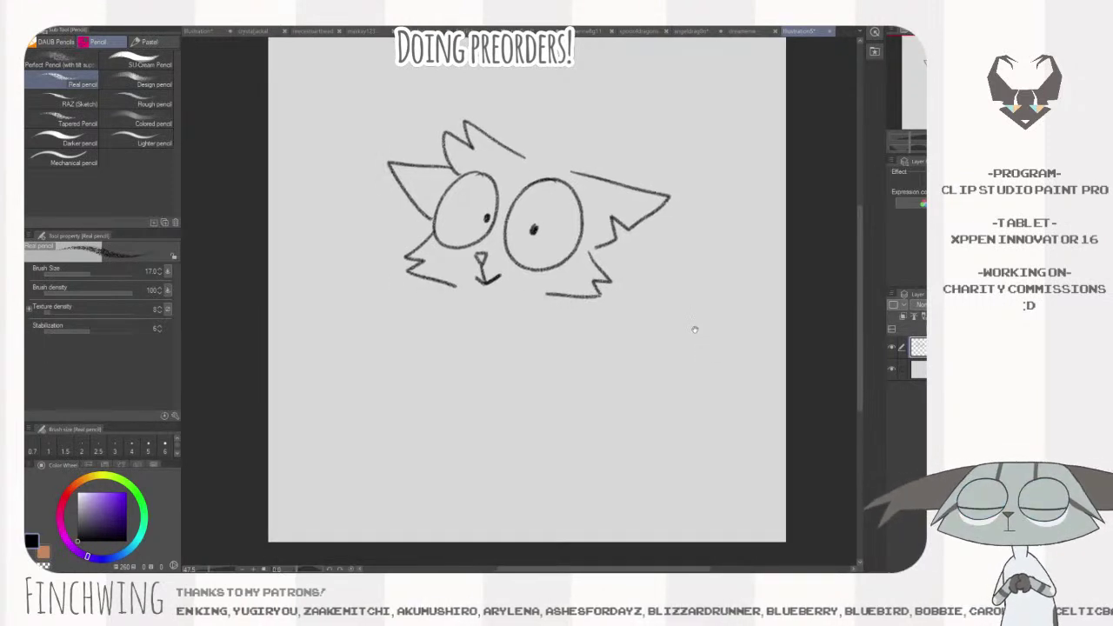
left_click_drag(572, 311, 573, 304)
mouse_move(504, 313)
left_mouse_down()
mouse_move(534, 302)
mouse_move(595, 414)
mouse_move(612, 408)
left_mouse_up()
left_click_drag(595, 367, 610, 416)
left_click_drag(523, 357, 568, 412)
left_click_drag(557, 364, 572, 414)
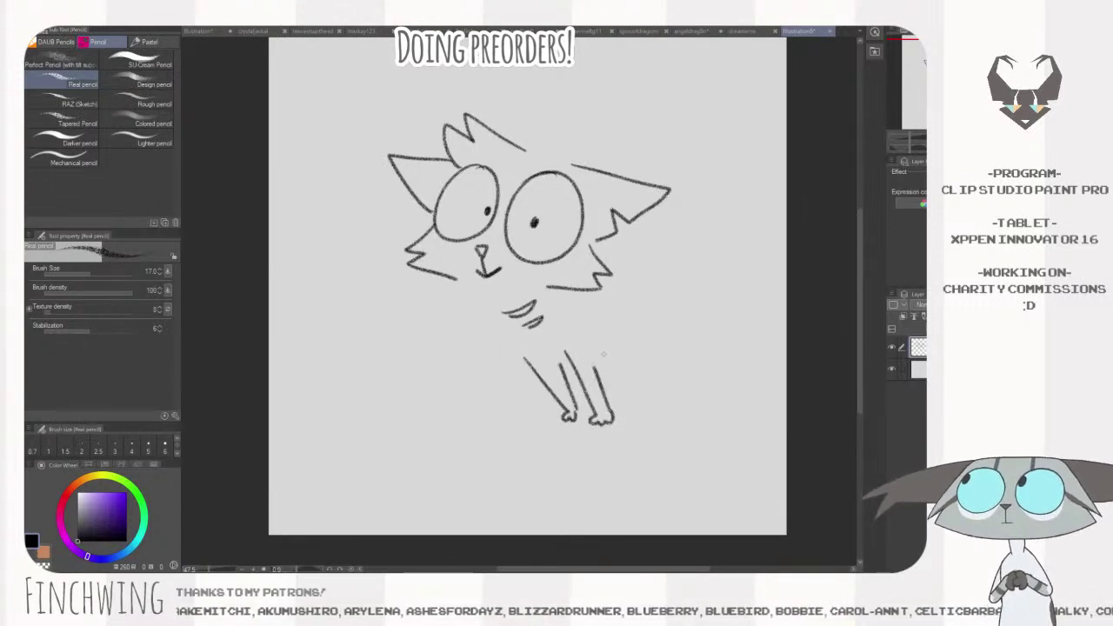
- Sketch the pointed chest ruff, belly line, both hind legs and the curved back
mouse_move(484, 305)
left_mouse_down()
mouse_move(508, 356)
mouse_move(627, 337)
mouse_move(649, 359)
mouse_move(635, 398)
mouse_move(661, 403)
left_mouse_up()
left_click_drag(673, 355, 666, 403)
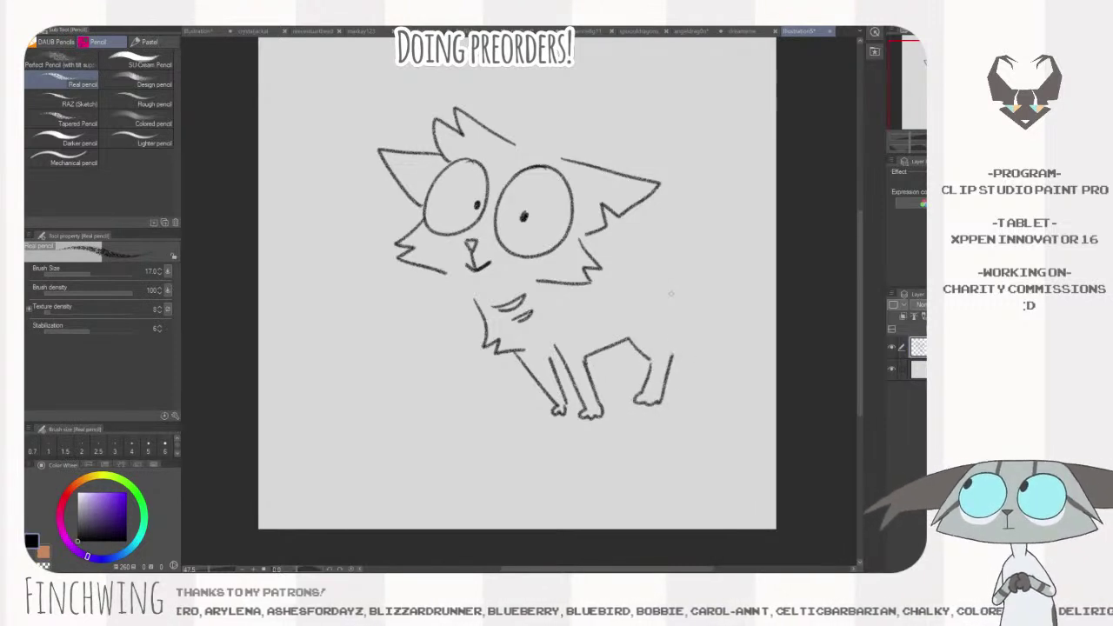
mouse_move(591, 259)
left_mouse_down()
mouse_move(644, 275)
mouse_move(674, 317)
left_mouse_up()
key("ctrl+z")
left_click_drag(589, 257, 663, 303)
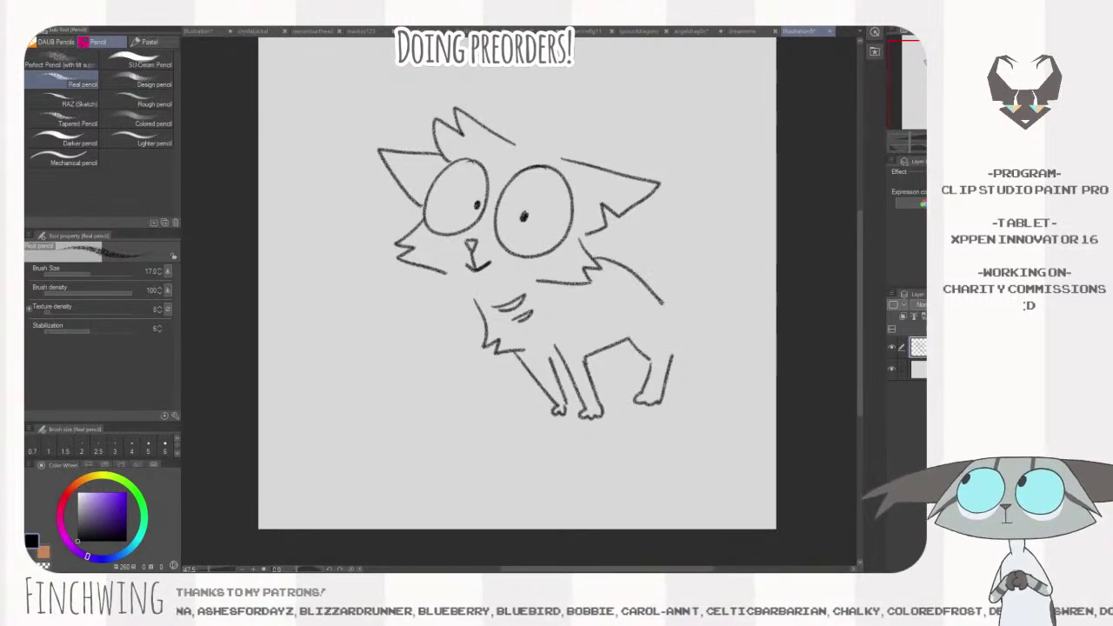
left_click_drag(628, 346, 614, 386)
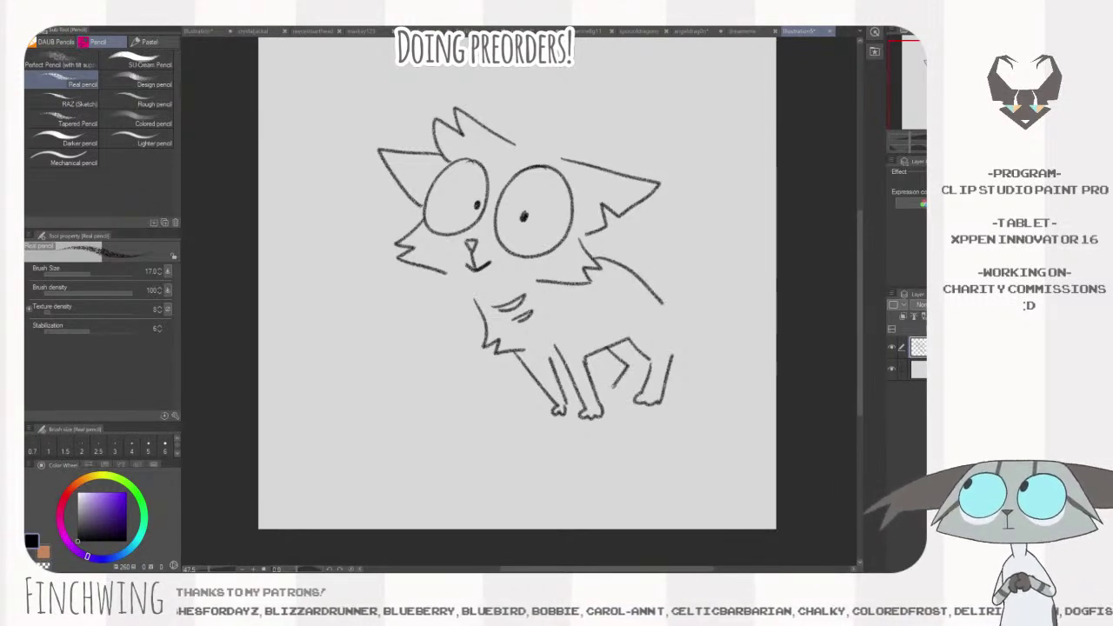
mouse_move(707, 315)
left_mouse_down()
mouse_move(742, 322)
mouse_move(673, 336)
left_mouse_up()
key("k")
key("p")
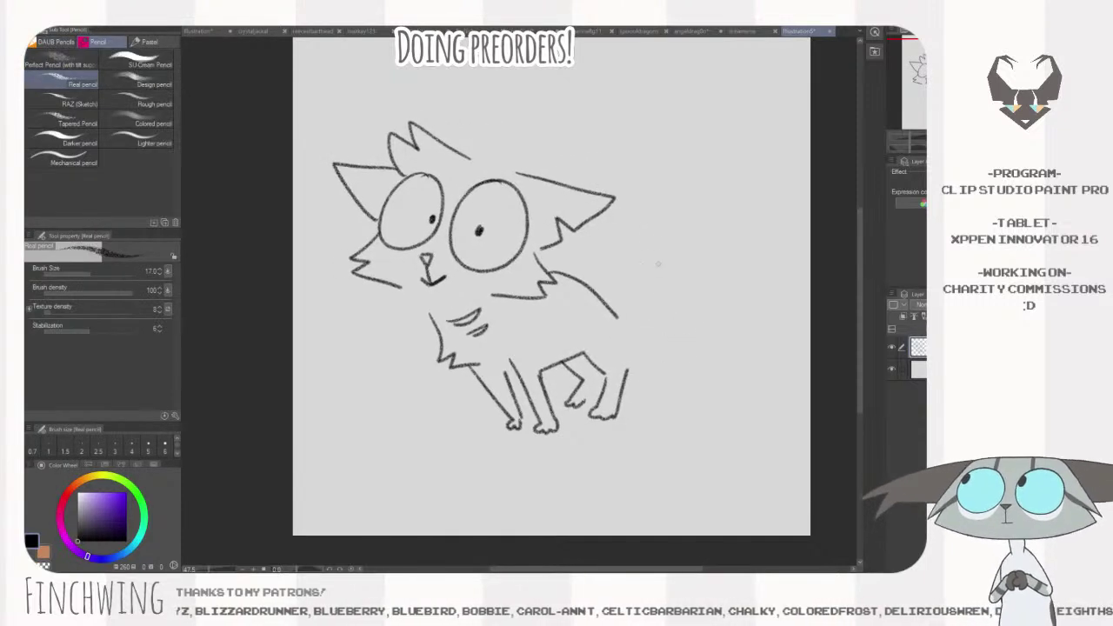
- Sketch a long upswept tail with a jagged tip and complete the far hind leg
mouse_move(616, 314)
left_mouse_down()
mouse_move(661, 215)
mouse_move(780, 214)
left_mouse_up()
mouse_move(748, 207)
left_mouse_down()
mouse_move(781, 215)
mouse_move(739, 273)
mouse_move(706, 254)
mouse_move(622, 339)
mouse_move(629, 365)
left_mouse_up()
mouse_move(704, 306)
left_mouse_down()
mouse_move(733, 308)
mouse_move(717, 294)
left_mouse_up()
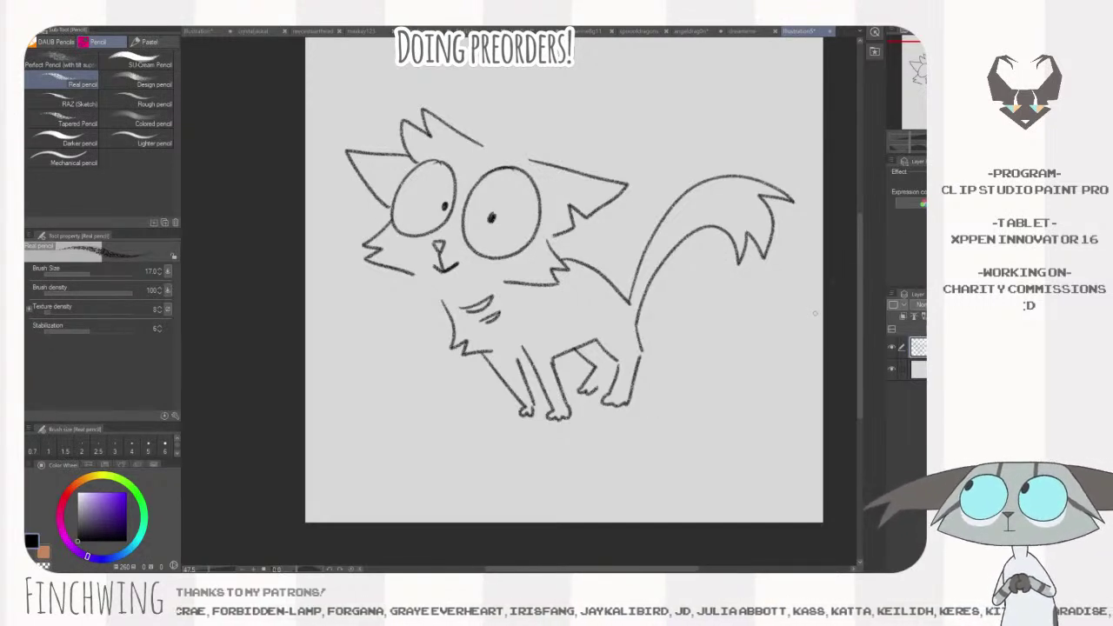
left_click_drag(606, 366, 597, 388)
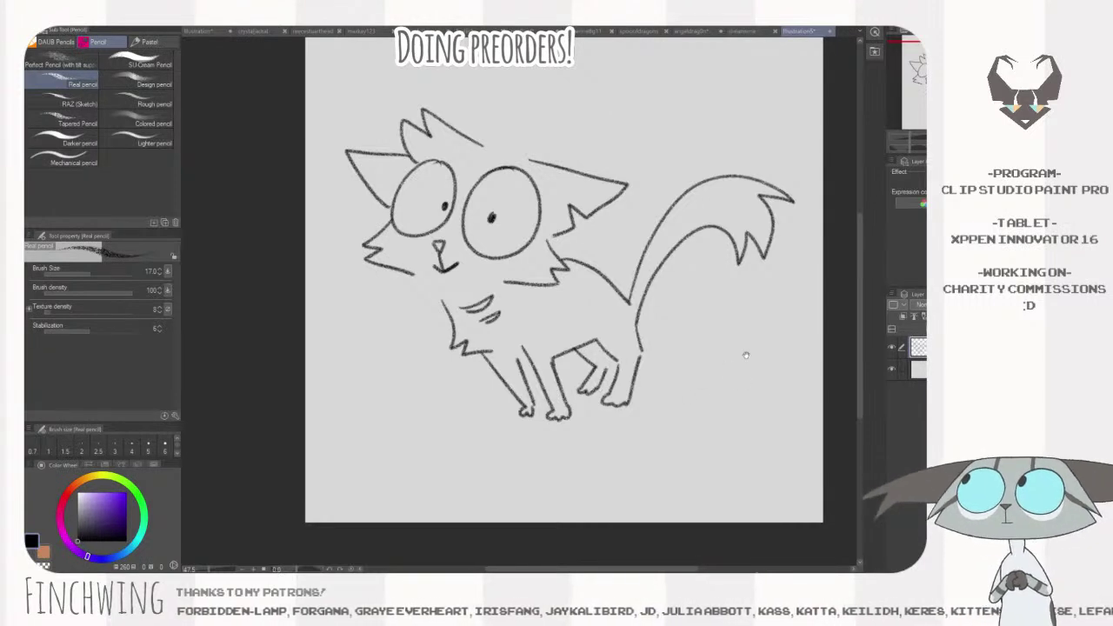
- Add a new layer beneath the sketch and prepare the Dry Gouache brush with a mid grey
left_click_drag(743, 357, 765, 385)
left_click(924, 329)
mouse_move(924, 348)
left_mouse_down()
mouse_move(924, 379)
mouse_move(903, 390)
left_mouse_up()
key("b")
mouse_move(756, 389)
left_mouse_down()
mouse_move(753, 477)
mouse_move(763, 414)
left_mouse_up()
mouse_move(488, 266)
left_mouse_down()
mouse_move(525, 354)
mouse_move(574, 391)
left_mouse_up()
key("ctrl+z")
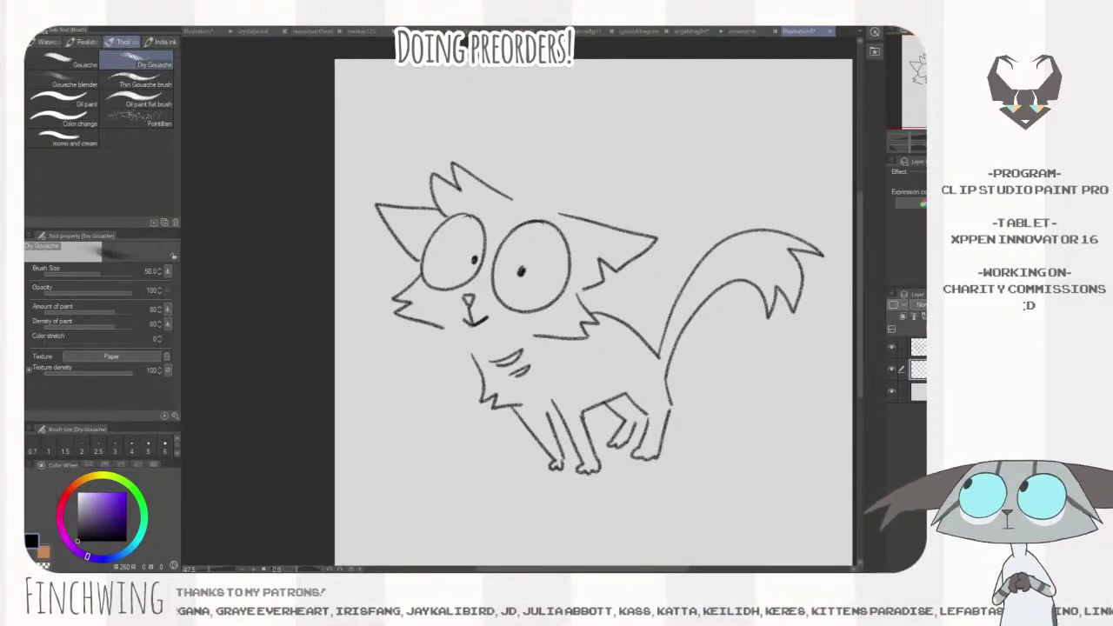
left_click(519, 300, "alt")
- Block in the neck, chest and front of the body with grey Dry Gouache strokes, varying the brush size
left_click_drag(483, 233, 513, 292)
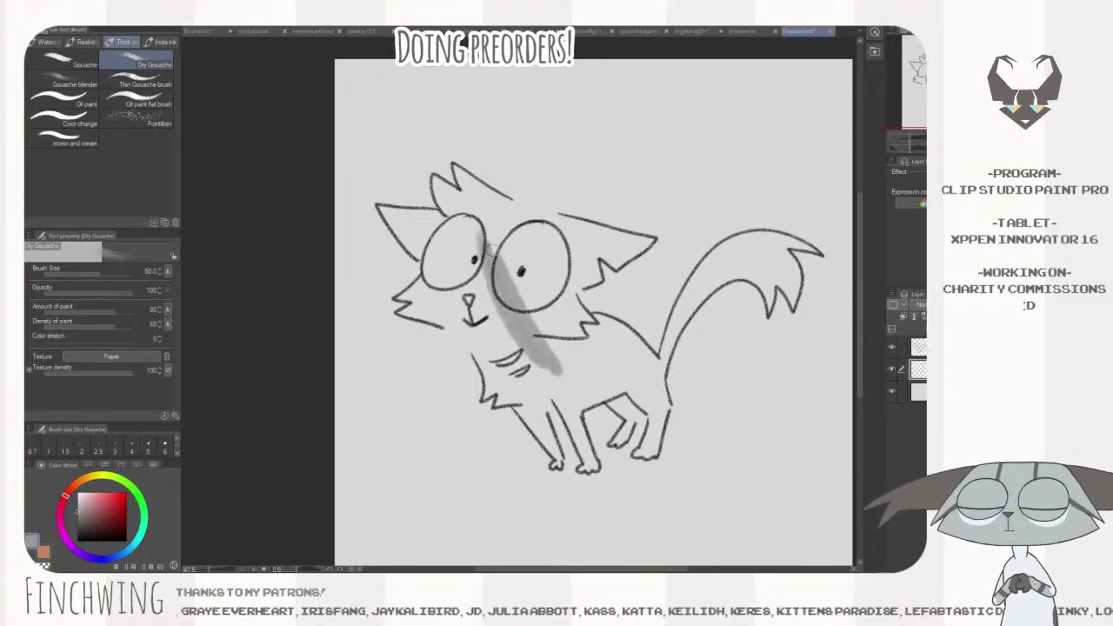
left_click_drag(504, 252, 598, 365)
left_click_drag(548, 305, 626, 389)
key("bracketleft")
mouse_move(476, 332)
left_mouse_down()
mouse_move(494, 372)
mouse_move(481, 360)
mouse_move(484, 387)
mouse_move(482, 374)
mouse_move(502, 393)
mouse_move(493, 397)
mouse_move(519, 380)
mouse_move(490, 369)
mouse_move(523, 407)
left_mouse_up()
key("bracketright")
key("bracketright")
mouse_move(492, 323)
left_mouse_down()
mouse_move(534, 407)
mouse_move(542, 396)
left_mouse_up()
key("bracketleft")
key("bracketleft")
key("bracketleft")
- Fill the cheek fur, muzzle and area around the eyes with the same grey
mouse_move(407, 295)
left_mouse_down()
mouse_move(437, 270)
mouse_move(413, 287)
mouse_move(428, 308)
left_mouse_up()
mouse_move(422, 306)
left_mouse_down()
mouse_move(401, 313)
mouse_move(485, 337)
left_mouse_up()
key("bracketright")
key("bracketright")
key("bracketright")
key("bracketright")
mouse_move(422, 312)
left_mouse_down()
mouse_move(483, 337)
mouse_move(422, 297)
mouse_move(483, 258)
left_mouse_up()
key("bracketright")
left_click_drag(442, 291, 515, 240)
left_click_drag(456, 308, 543, 253)
mouse_move(480, 301)
left_mouse_down()
mouse_move(473, 336)
mouse_move(486, 320)
mouse_move(504, 348)
mouse_move(557, 333)
mouse_move(562, 289)
mouse_move(567, 300)
mouse_move(583, 257)
mouse_move(579, 286)
mouse_move(596, 281)
mouse_move(589, 255)
mouse_move(613, 263)
mouse_move(646, 241)
mouse_move(595, 233)
mouse_move(640, 241)
mouse_move(614, 264)
mouse_move(626, 247)
mouse_move(599, 243)
mouse_move(571, 268)
mouse_move(581, 244)
mouse_move(538, 226)
left_mouse_up()
- Fill the larger notched ear with grey, adjusting the brush to size 70
key("bracketleft")
key("bracketleft")
key("bracketleft")
key("bracketleft")
key("bracketright")
key("bracketright")
key("bracketright")
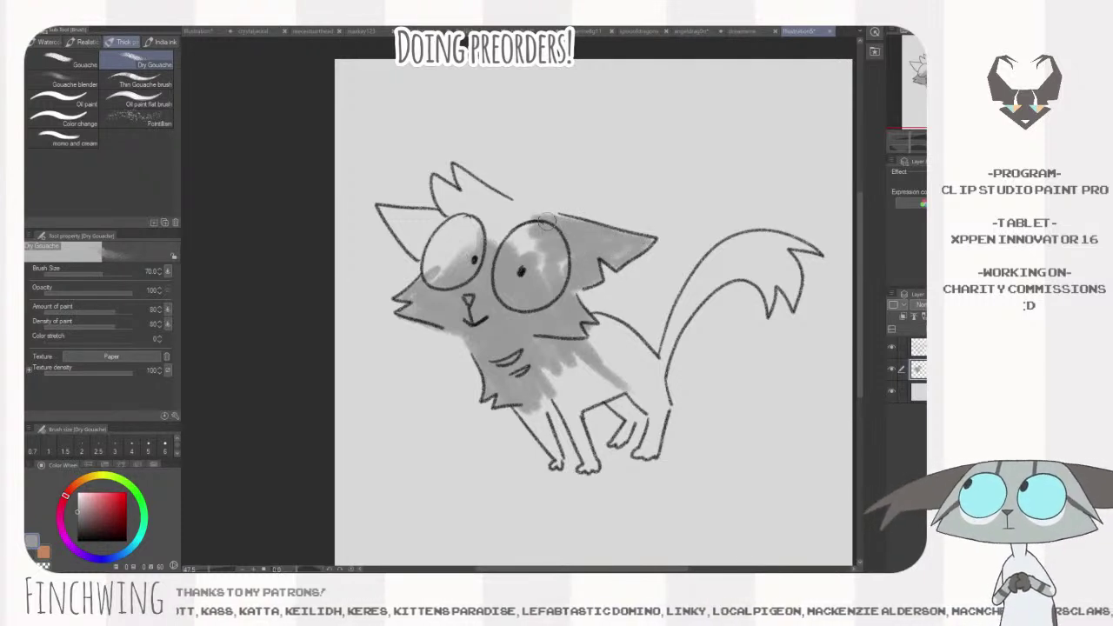
- Fill the forehead tuft, crown and remaining head areas with grey
key("bracketleft")
key("bracketleft")
key("bracketleft")
key("bracketleft")
mouse_move(456, 173)
left_mouse_down()
mouse_move(555, 222)
mouse_move(454, 173)
mouse_move(486, 219)
mouse_move(520, 233)
mouse_move(497, 201)
mouse_move(455, 191)
mouse_move(470, 243)
mouse_move(503, 246)
mouse_move(436, 190)
mouse_move(481, 211)
mouse_move(572, 171)
left_mouse_up()
key("bracketright")
key("bracketright")
mouse_move(464, 199)
left_mouse_down()
mouse_move(493, 241)
mouse_move(479, 216)
mouse_move(534, 220)
mouse_move(479, 209)
mouse_move(546, 241)
mouse_move(551, 185)
mouse_move(553, 220)
mouse_move(503, 274)
mouse_move(577, 213)
mouse_move(585, 255)
mouse_move(627, 240)
mouse_move(629, 283)
left_mouse_up()
- Paint the front legs grey with the Dry Gouache brush reduced to size 30
key("[")
key("[")
key("[")
key("[")
key("[")
left_click_drag(600, 397, 636, 446)
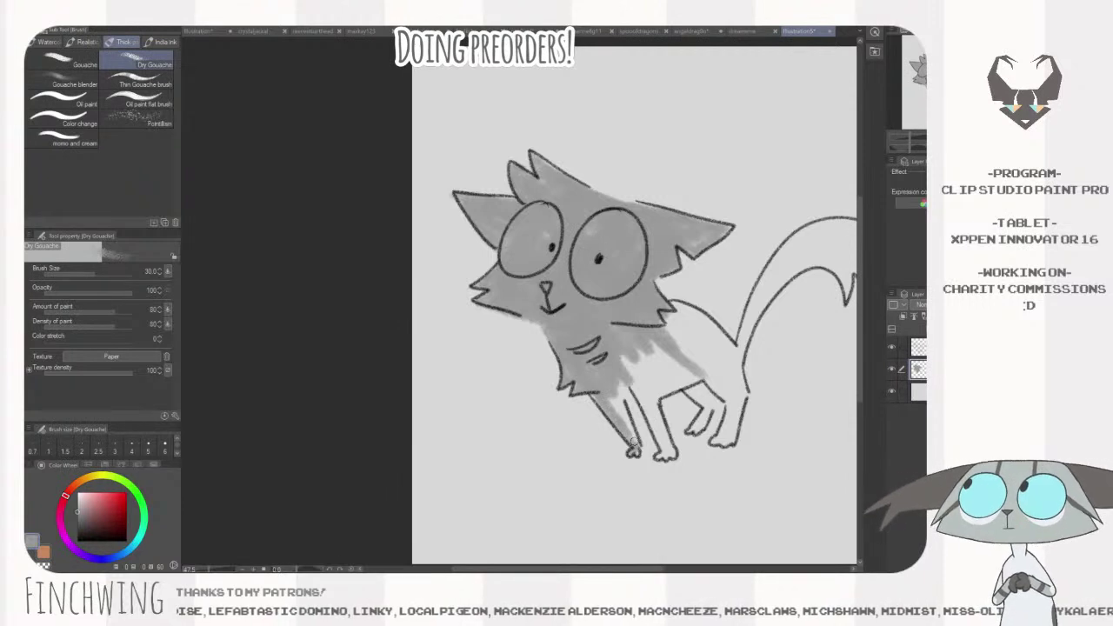
key("bracketright")
key("bracketleft")
mouse_move(642, 398)
left_mouse_down()
mouse_move(663, 452)
mouse_move(645, 383)
mouse_move(624, 360)
mouse_move(637, 380)
mouse_move(708, 372)
mouse_move(643, 372)
mouse_move(653, 385)
left_mouse_up()
- Fill the torso and hind legs with grey using a larger brush, refining the narrow parts at size 40
key("bracketright")
key("bracketright")
key("bracketright")
key("bracketright")
mouse_move(665, 317)
left_mouse_down()
mouse_move(692, 313)
mouse_move(729, 361)
mouse_move(679, 330)
mouse_move(721, 371)
mouse_move(707, 366)
mouse_move(696, 426)
mouse_move(727, 390)
mouse_move(724, 437)
mouse_move(738, 397)
mouse_move(725, 382)
mouse_move(731, 426)
mouse_move(732, 349)
mouse_move(729, 422)
left_mouse_up()
key("bracketleft")
key("bracketleft")
key("bracketleft")
left_click_drag(772, 322, 644, 383)
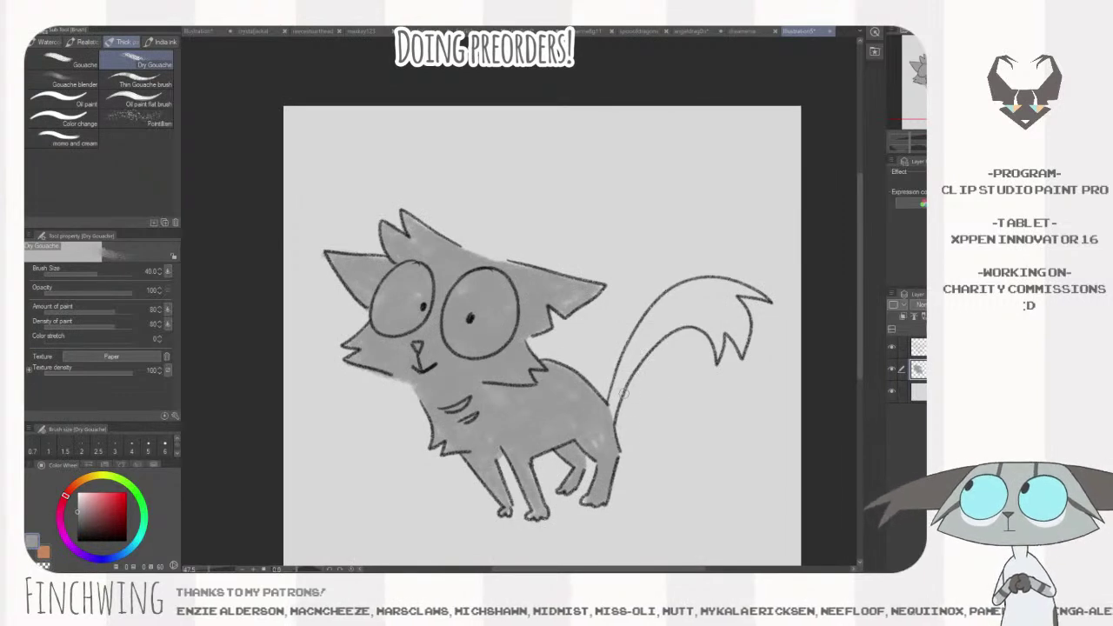
- Fill the tail with grey and erase the overspill along its edges with the Rough eraser at size 60
key("bracketright")
mouse_move(612, 415)
left_mouse_down()
mouse_move(674, 311)
mouse_move(708, 304)
mouse_move(721, 339)
mouse_move(703, 329)
mouse_move(717, 322)
mouse_move(740, 343)
mouse_move(736, 304)
mouse_move(746, 294)
mouse_move(729, 287)
mouse_move(609, 409)
mouse_move(687, 305)
mouse_move(734, 313)
mouse_move(685, 312)
left_mouse_up()
key("bracketright")
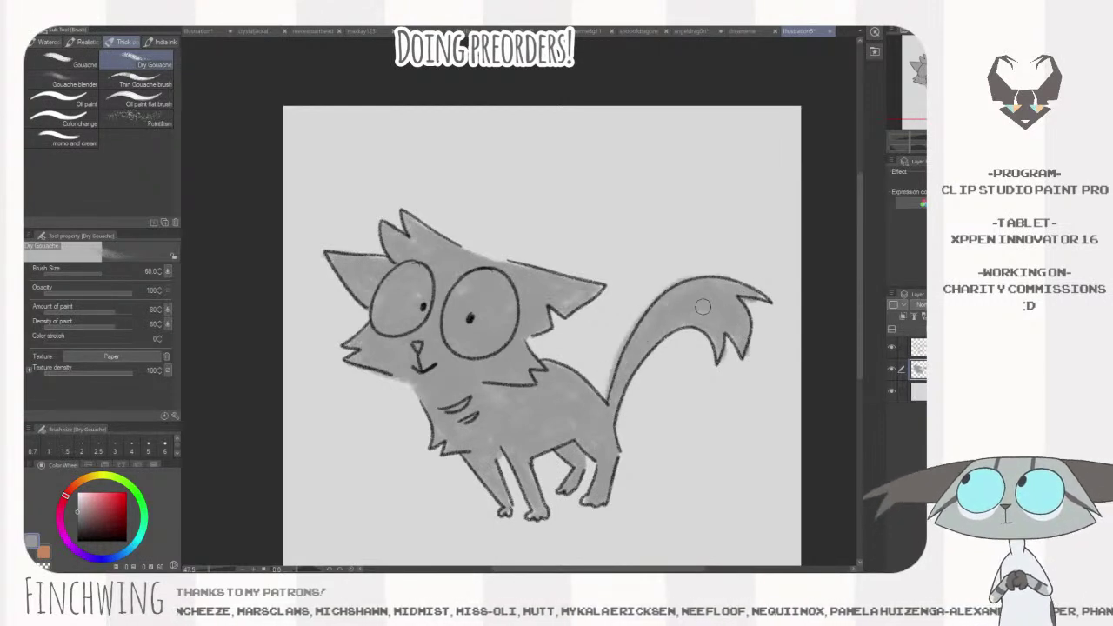
key("e")
left_click_drag(601, 381, 656, 281)
left_click_drag(613, 342, 710, 264)
left_click_drag(755, 357, 751, 344)
left_click_drag(731, 363, 730, 352)
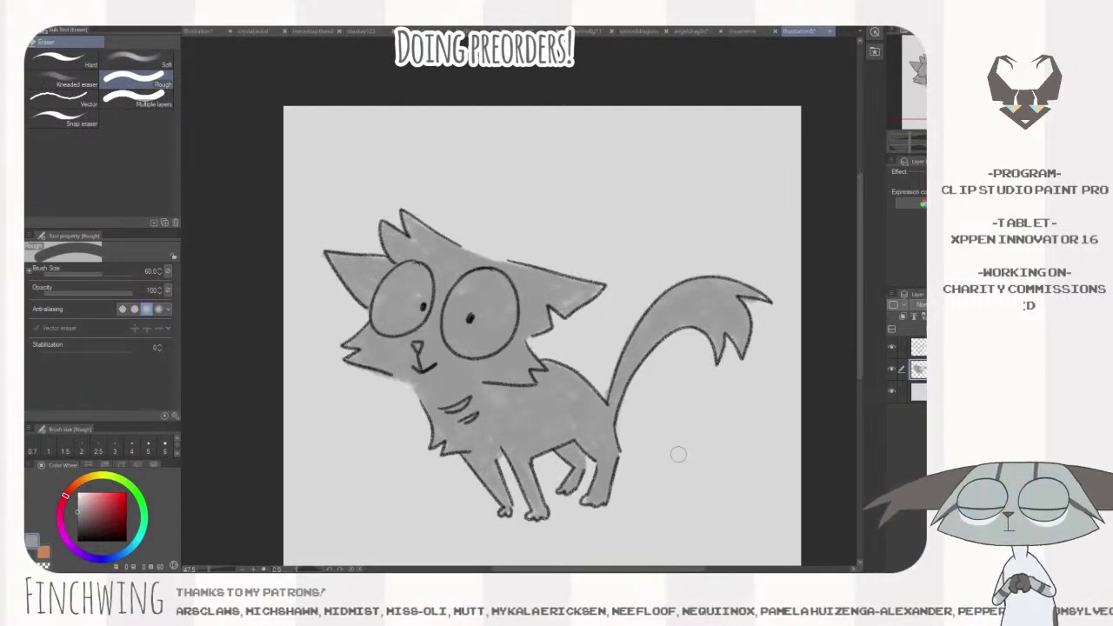
- Even out the patchy grey fill on the figure using the Real pencil enlarged to size 120
key("p")
key("]")
key("]")
key("]")
key("]")
key("]")
key("]")
key("]")
key("]")
key("]")
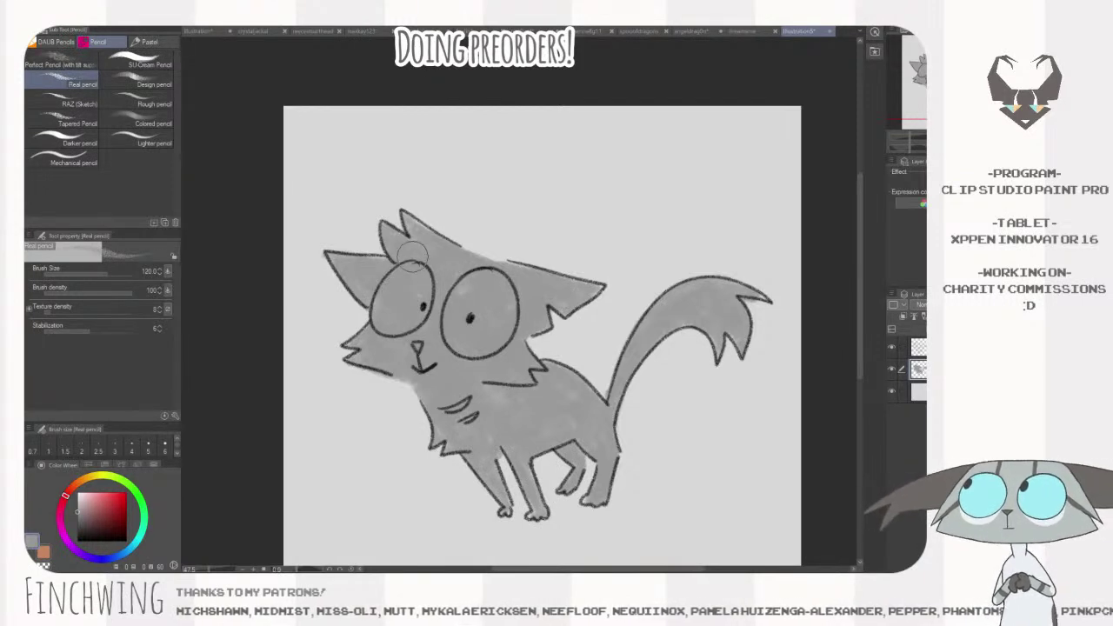
mouse_move(506, 423)
left_mouse_down()
mouse_move(508, 394)
mouse_move(553, 416)
mouse_move(590, 411)
left_mouse_up()
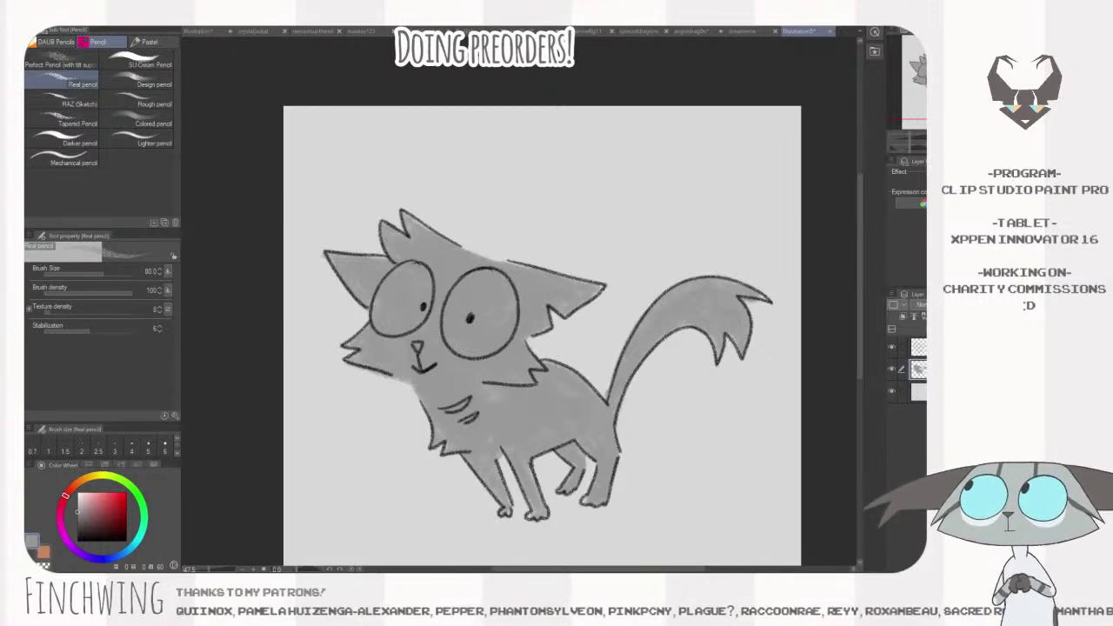
- Reduce the Real pencil to size 40, choose a darker grey and bring up the character's reference sheet
left_click_drag(570, 264, 565, 241)
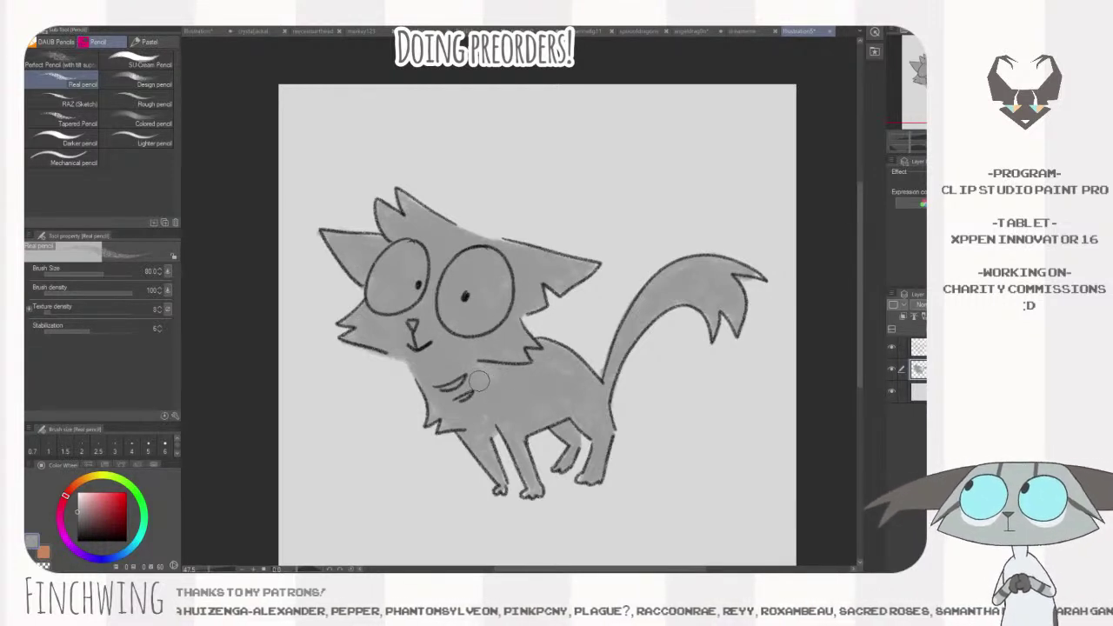
key("bracketleft")
key("bracketleft")
key("bracketleft")
key("bracketleft")
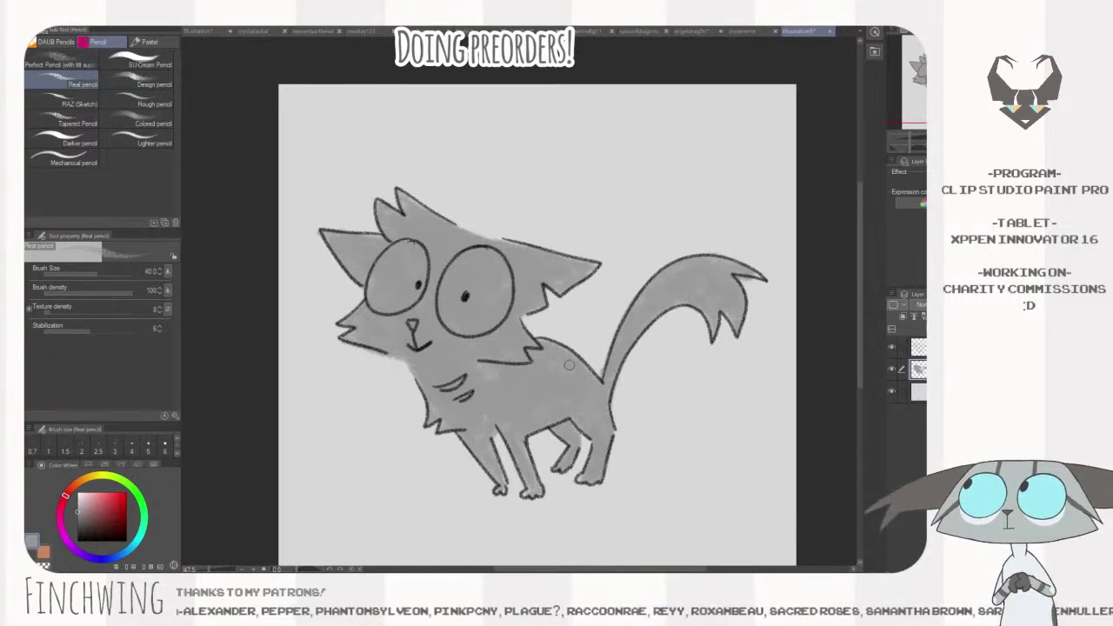
left_click_drag(78, 519, 75, 526)
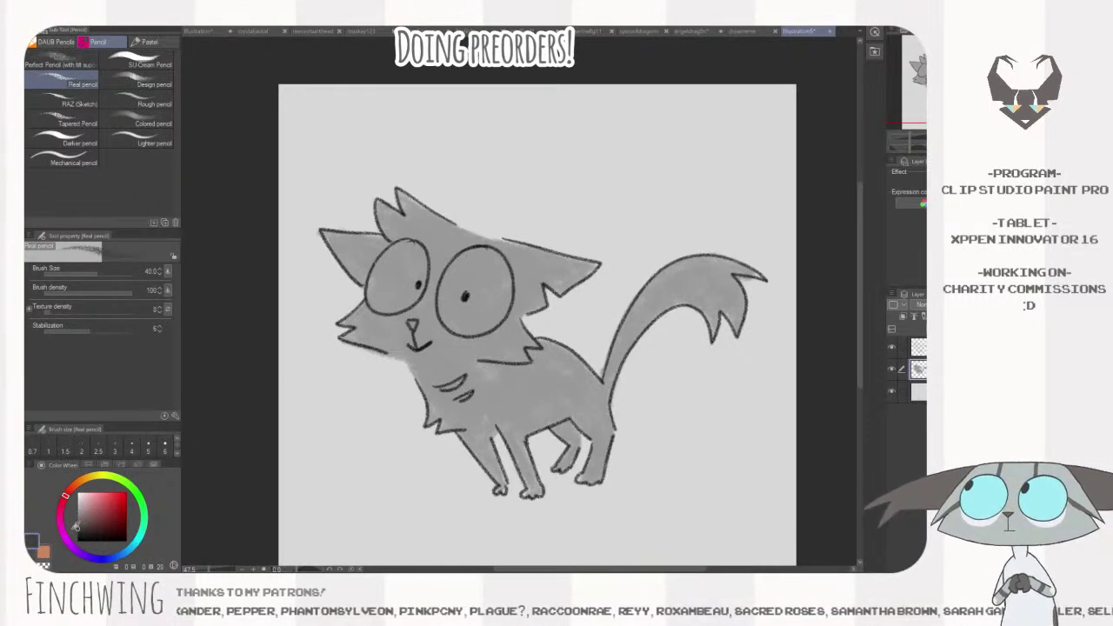
left_click(300, 30)
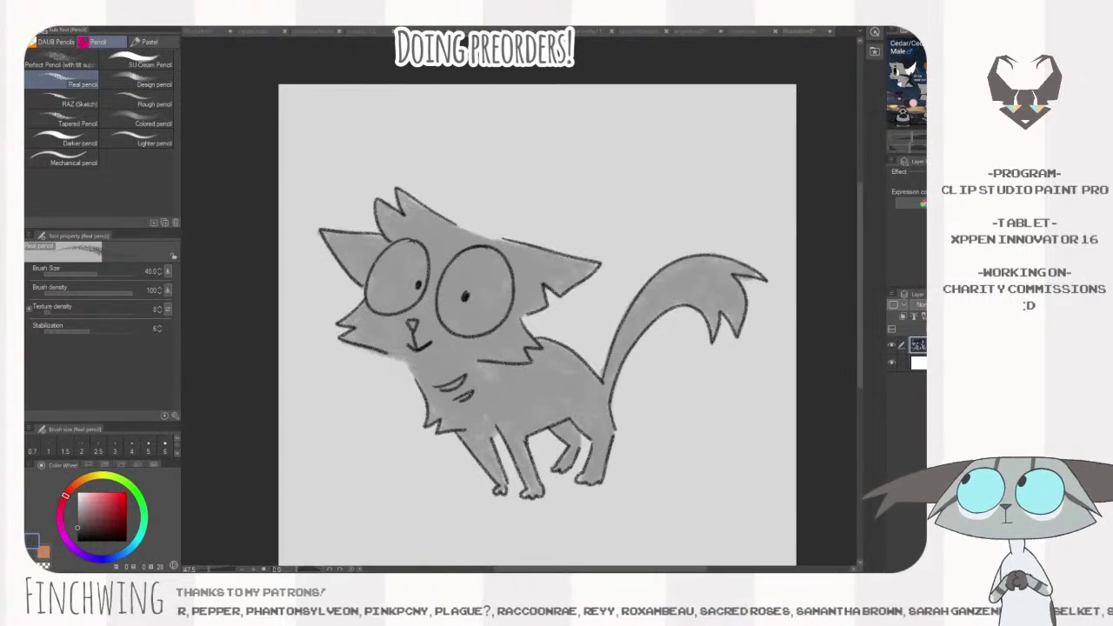
- Shade both ears in a very dark grey, enlarging the Real pencil to size 100
left_click(77, 536)
mouse_move(526, 246)
left_mouse_down()
mouse_move(536, 299)
mouse_move(527, 311)
left_mouse_up()
key("]")
mouse_move(530, 261)
left_mouse_down()
mouse_move(522, 301)
mouse_move(527, 250)
mouse_move(568, 277)
mouse_move(601, 264)
mouse_move(514, 229)
mouse_move(537, 319)
mouse_move(542, 276)
mouse_move(561, 271)
mouse_move(534, 280)
left_mouse_up()
left_click(77, 531)
key("]")
mouse_move(395, 248)
left_mouse_down()
mouse_move(372, 275)
mouse_move(375, 257)
mouse_move(397, 258)
mouse_move(346, 236)
left_mouse_up()
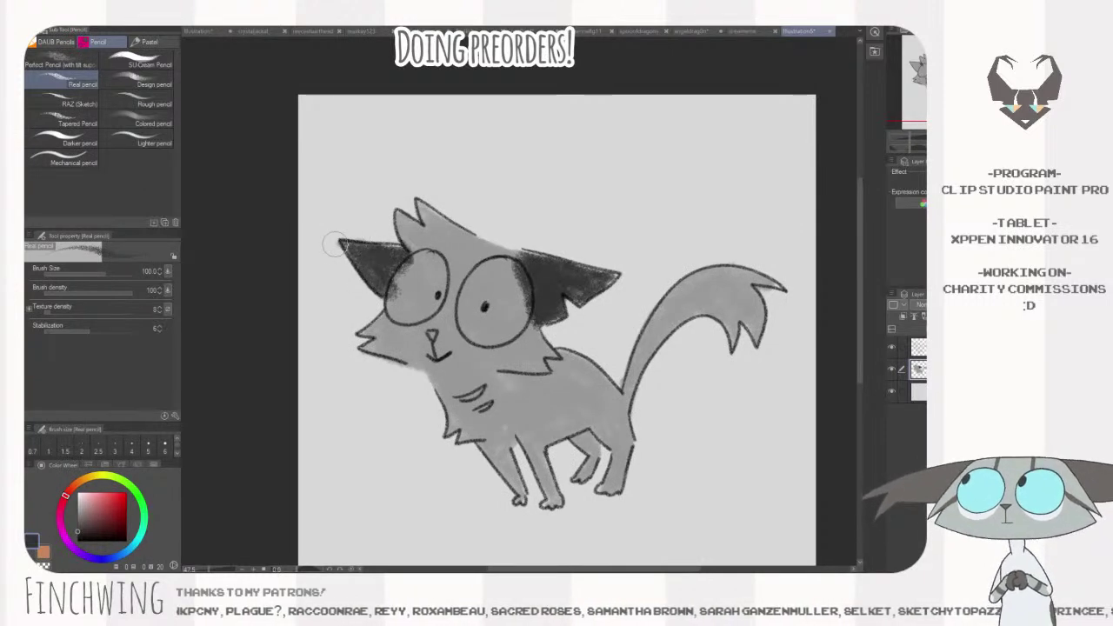
- Draw dark tapered stripes behind the shoulder and down the haunch with a smaller Real pencil
key("[")
key("[")
key("[")
key("[")
key("[")
key("[")
mouse_move(513, 382)
left_mouse_down()
mouse_move(530, 431)
mouse_move(526, 381)
left_mouse_up()
mouse_move(566, 333)
left_mouse_down()
mouse_move(540, 382)
mouse_move(561, 365)
mouse_move(528, 381)
mouse_move(552, 364)
mouse_move(537, 360)
mouse_move(545, 377)
mouse_move(617, 335)
mouse_move(611, 392)
mouse_move(600, 379)
mouse_move(616, 436)
left_mouse_up()
key("[")
key("[")
key("]")
mouse_move(611, 379)
left_mouse_down()
mouse_move(616, 434)
mouse_move(604, 422)
left_mouse_up()
mouse_move(584, 367)
left_mouse_down()
mouse_move(602, 415)
mouse_move(600, 406)
left_mouse_up()
- Shade a dark band along the back and the tail's upper edge at size 60, and check the reference sheet
mouse_move(578, 356)
left_mouse_down()
mouse_move(624, 386)
mouse_move(694, 290)
left_mouse_up()
key("]")
key("]")
key("]")
mouse_move(651, 323)
left_mouse_down()
mouse_move(675, 296)
mouse_move(774, 285)
left_mouse_up()
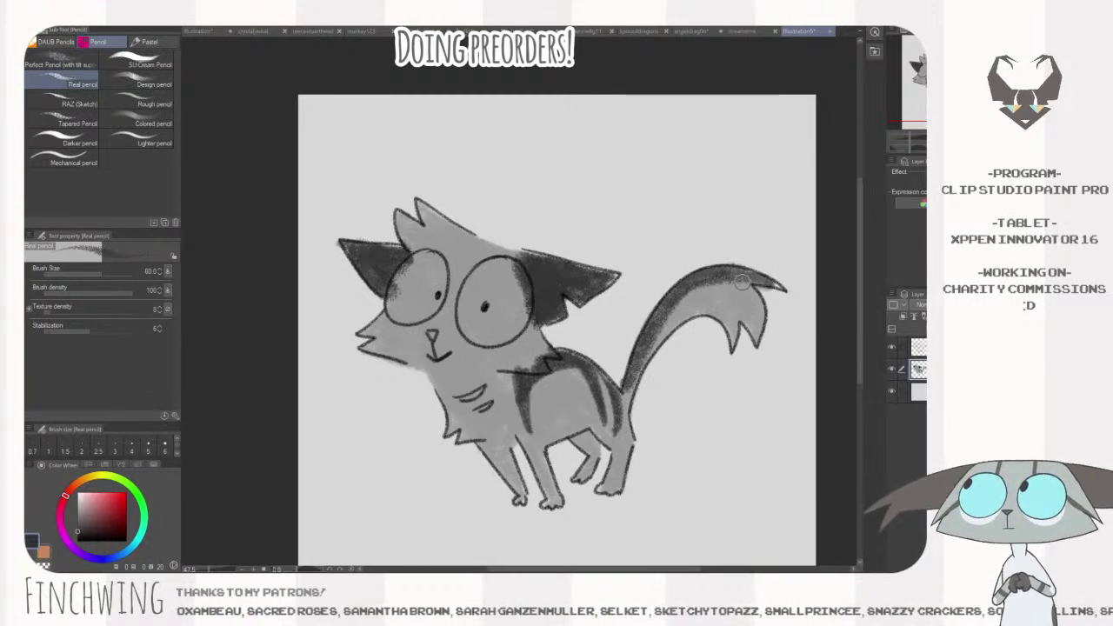
left_click(206, 32)
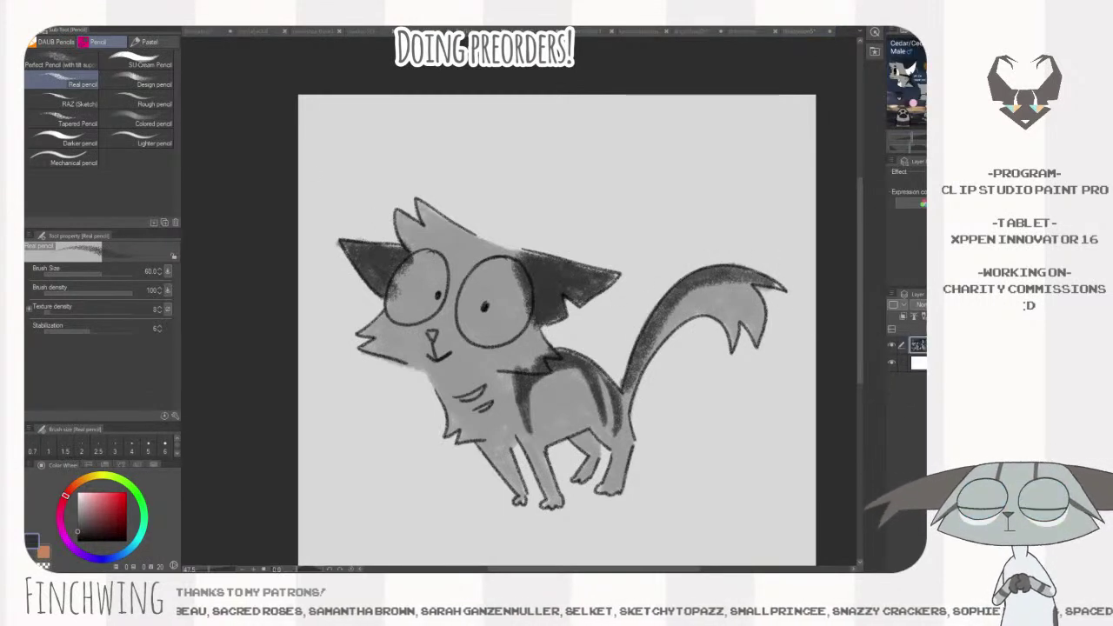
- Draw dark bands across the curved tail with the Real pencil
left_click(736, 287)
left_click_drag(727, 275, 724, 322)
left_click_drag(718, 270, 721, 323)
mouse_move(715, 280)
left_mouse_down()
mouse_move(719, 314)
mouse_move(697, 313)
left_mouse_up()
mouse_move(691, 289)
left_mouse_down()
mouse_move(697, 315)
mouse_move(671, 336)
left_mouse_up()
- Sample the lighter body grey and touch up the gaps between the tail's dark bands
left_click(750, 298, "alt")
key("[")
key("[")
key("[")
mouse_move(712, 284)
left_mouse_down()
mouse_move(713, 316)
mouse_move(702, 317)
left_mouse_up()
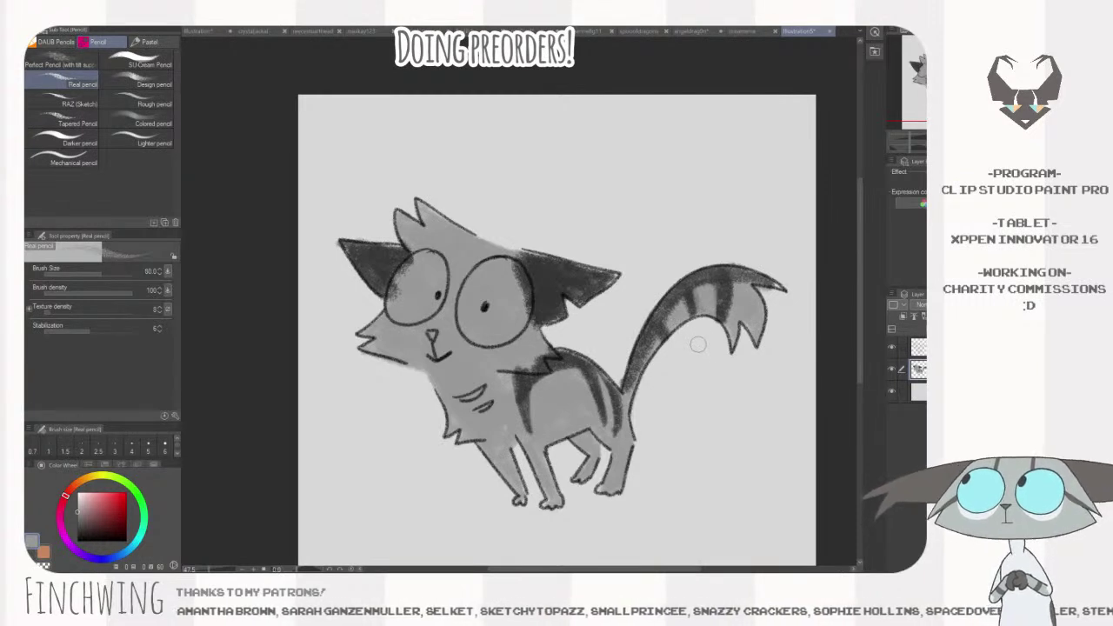
- Sample the near-black marking colour and draw bands around the lower legs, reducing the Real pencil to size 30
left_click(200, 31)
left_click(604, 283, "alt")
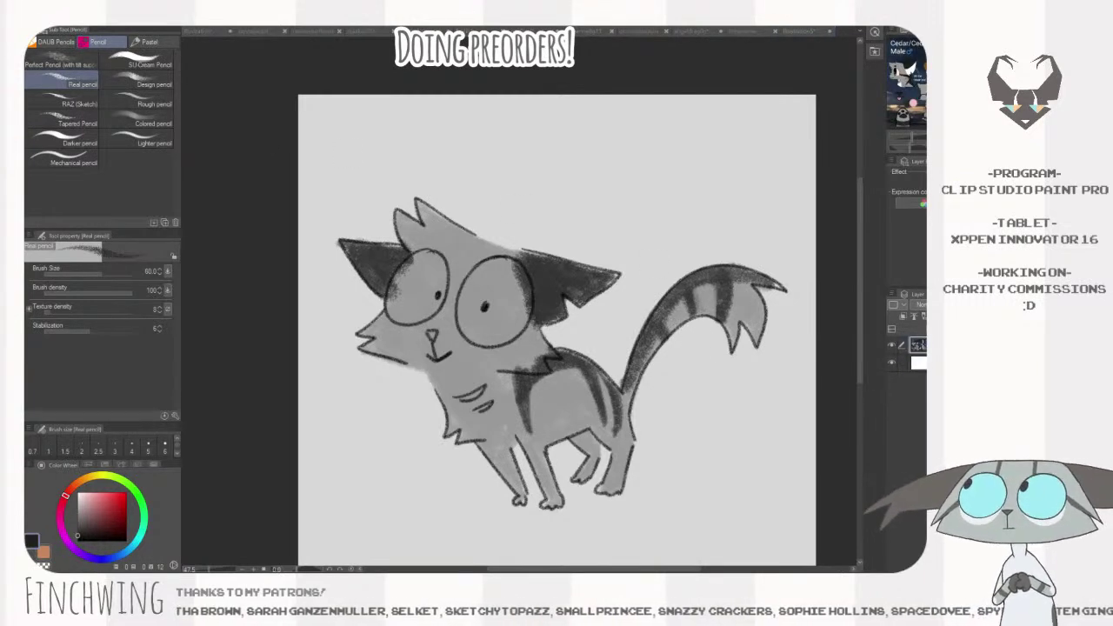
left_click_drag(542, 482, 547, 488)
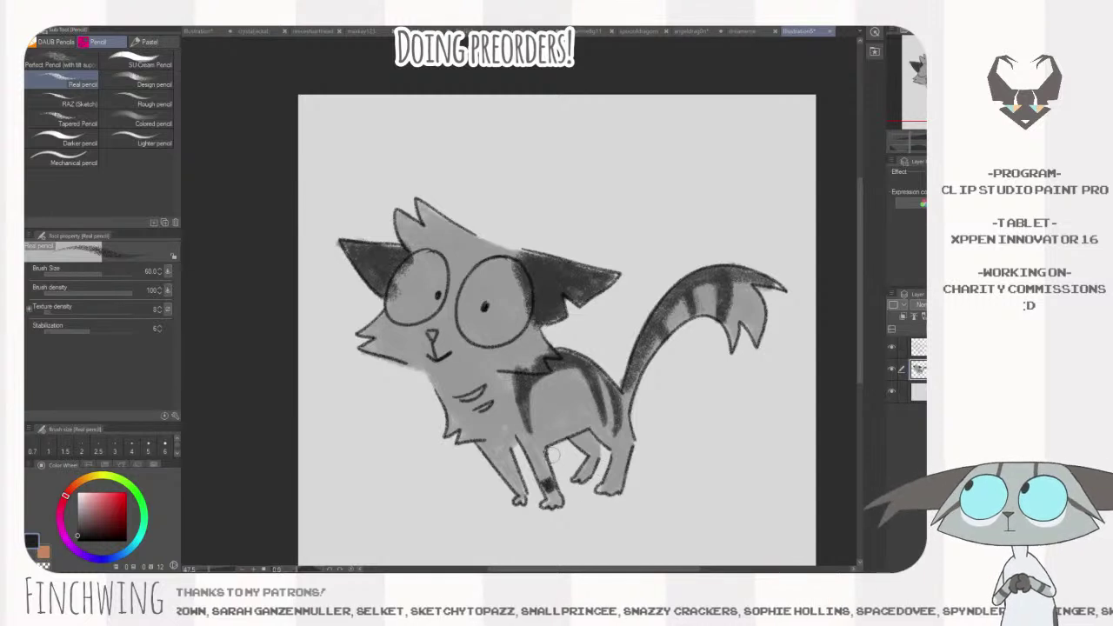
key("bracketleft")
key("bracketleft")
key("bracketleft")
mouse_move(553, 485)
left_mouse_down()
mouse_move(506, 481)
mouse_move(516, 475)
left_mouse_up()
mouse_move(599, 461)
left_mouse_down()
mouse_move(584, 470)
mouse_move(622, 447)
mouse_move(636, 467)
left_mouse_up()
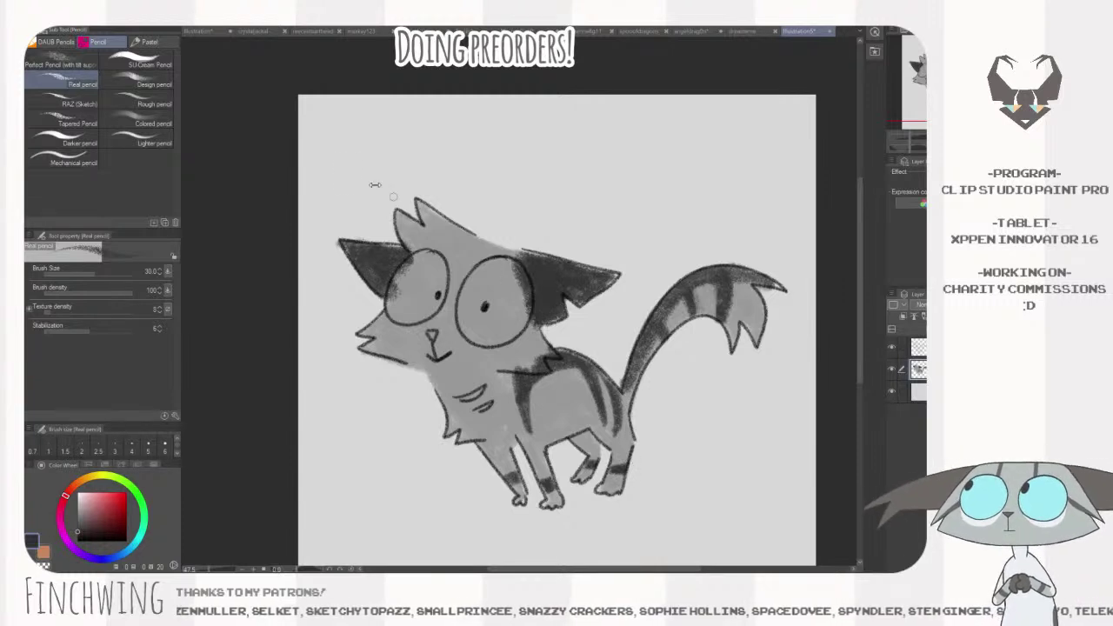
- Pick white, fill the chest with an enlarged Real pencil, and bring the brush back to size 30
left_click(474, 31)
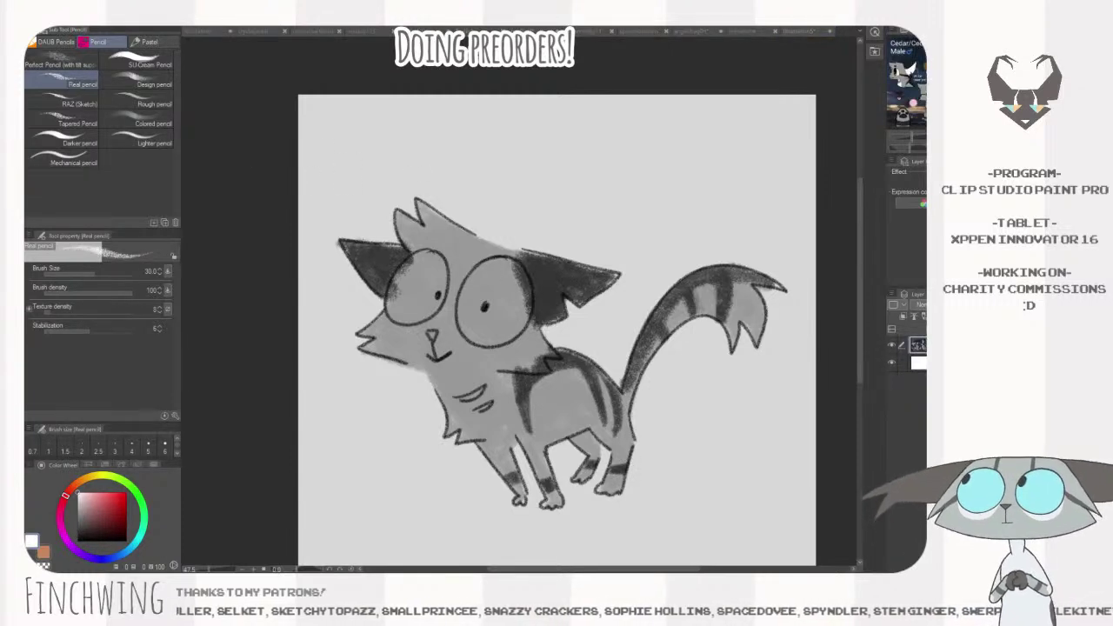
key("]")
key("]")
key("]")
mouse_move(480, 387)
left_mouse_down()
mouse_move(480, 432)
mouse_move(506, 439)
mouse_move(456, 411)
mouse_move(477, 434)
mouse_move(496, 428)
mouse_move(494, 386)
mouse_move(506, 427)
left_mouse_up()
key("[")
key("[")
key("[")
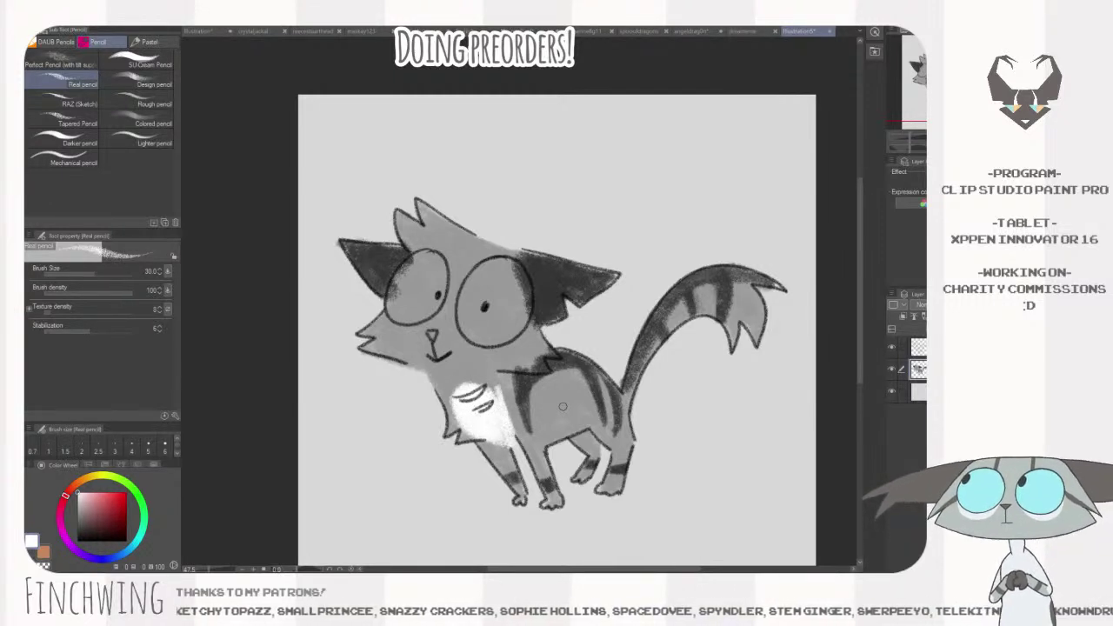
- Switch to the Dry Gouache brush and paint a soft white patch along the underbelly
key("b")
mouse_move(459, 395)
left_mouse_down()
mouse_move(479, 419)
mouse_move(516, 420)
mouse_move(506, 431)
mouse_move(509, 417)
mouse_move(556, 435)
mouse_move(584, 421)
mouse_move(557, 436)
mouse_move(592, 424)
left_mouse_up()
key("[")
left_click(574, 390, "alt")
left_click(566, 423, "alt")
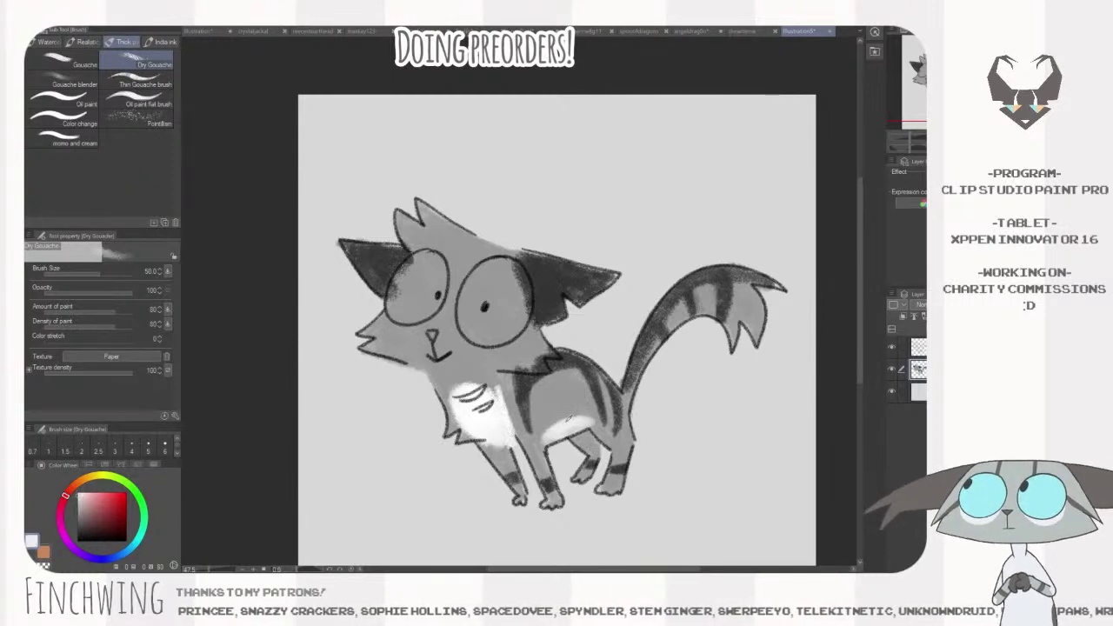
- Fill both eyes with off-white using Dry Gouache at size 50, refining around the pupils with smaller sizes
mouse_move(487, 281)
left_mouse_down()
mouse_move(484, 318)
mouse_move(492, 297)
left_mouse_up()
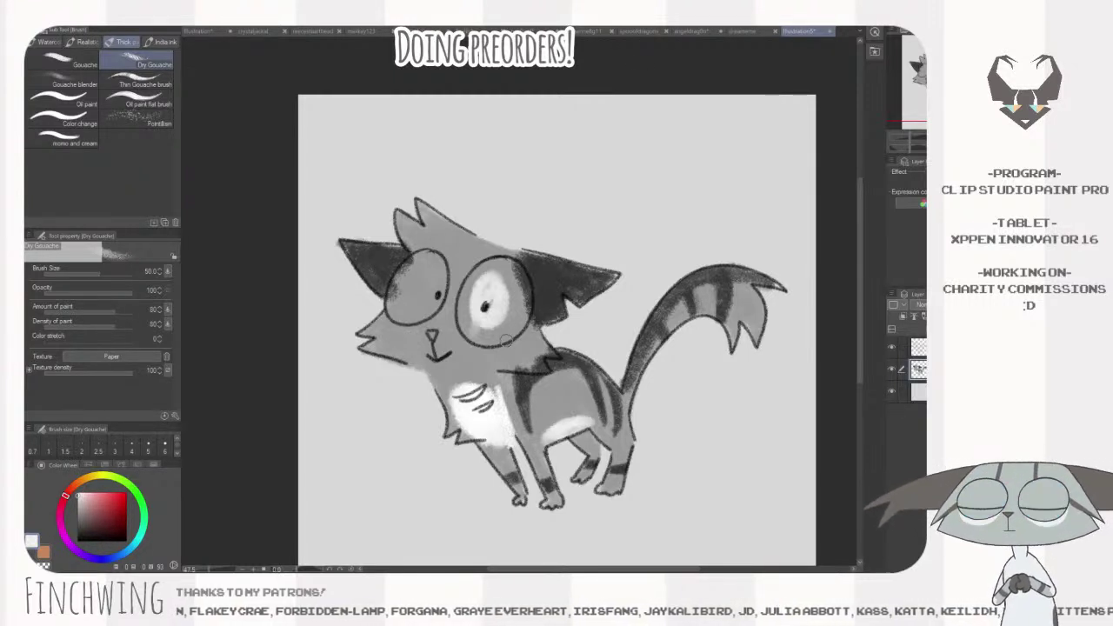
mouse_move(486, 279)
left_mouse_down()
mouse_move(472, 323)
mouse_move(503, 333)
mouse_move(521, 312)
mouse_move(514, 270)
mouse_move(503, 267)
mouse_move(476, 324)
mouse_move(514, 318)
mouse_move(504, 278)
mouse_move(522, 288)
mouse_move(516, 270)
mouse_move(519, 320)
mouse_move(492, 280)
mouse_move(474, 326)
mouse_move(499, 288)
left_mouse_up()
mouse_move(408, 281)
left_mouse_down()
mouse_move(396, 300)
mouse_move(402, 320)
mouse_move(434, 296)
mouse_move(413, 261)
mouse_move(407, 304)
mouse_move(426, 313)
mouse_move(439, 277)
left_mouse_up()
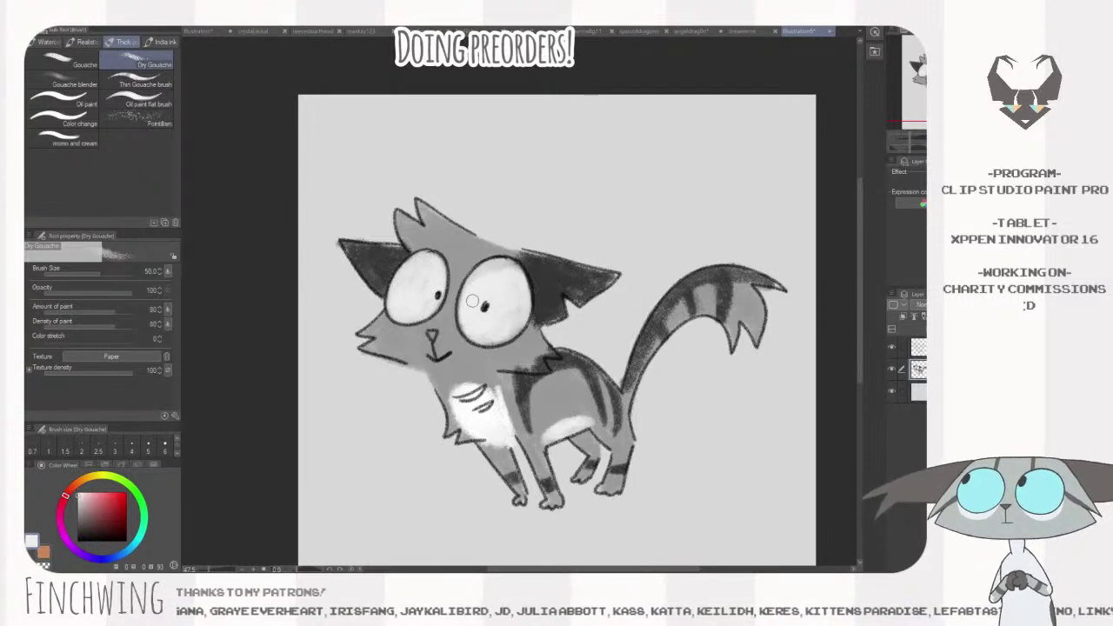
key("bracketleft")
key("bracketleft")
key("bracketleft")
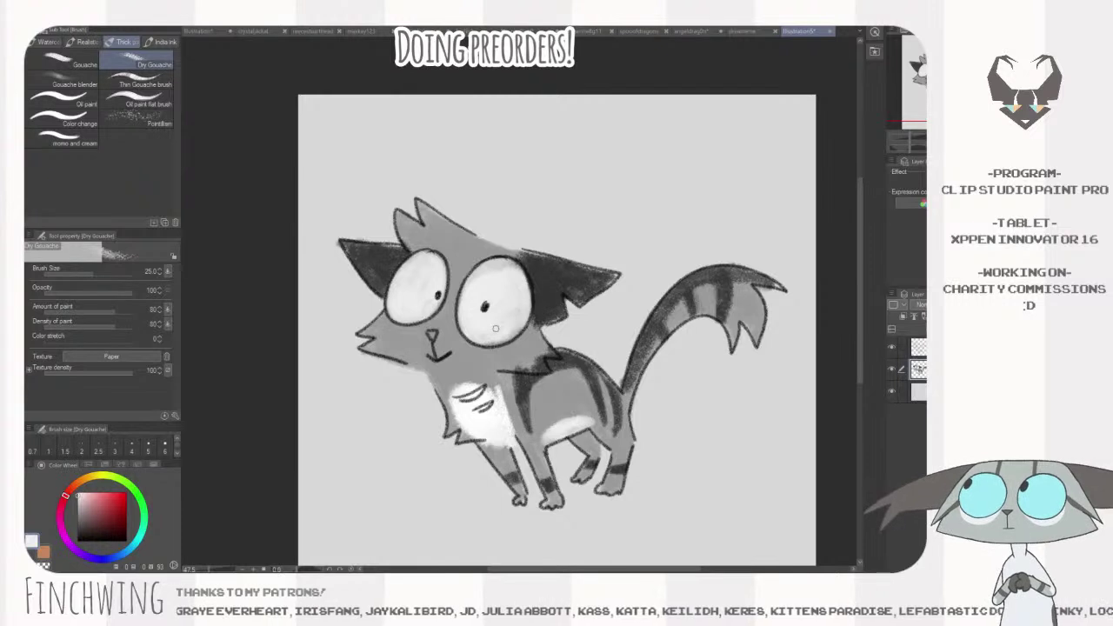
key("bracketright")
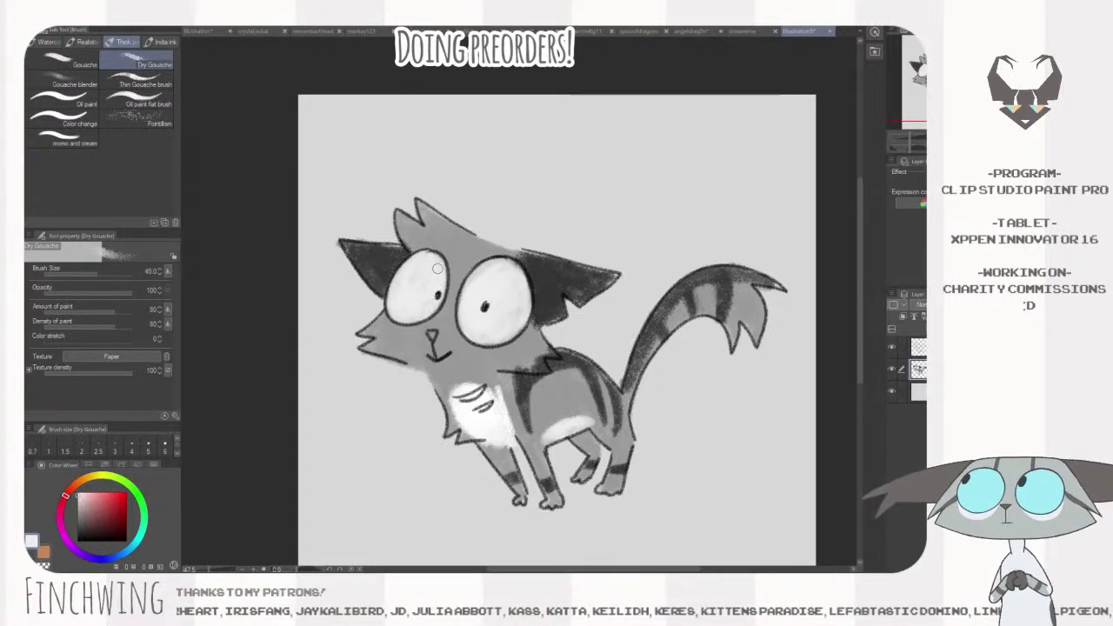
- Reduce Dry Gouache to size 25, sample the ear's dark grey and fill the nose
key("bracketleft")
key("bracketleft")
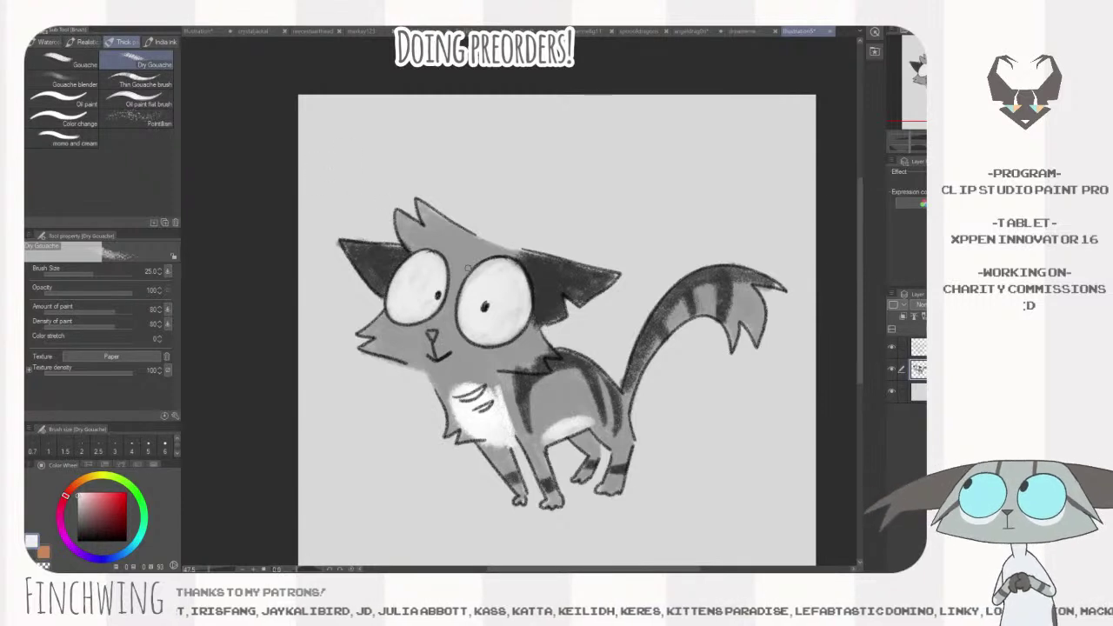
left_click(551, 287, "alt")
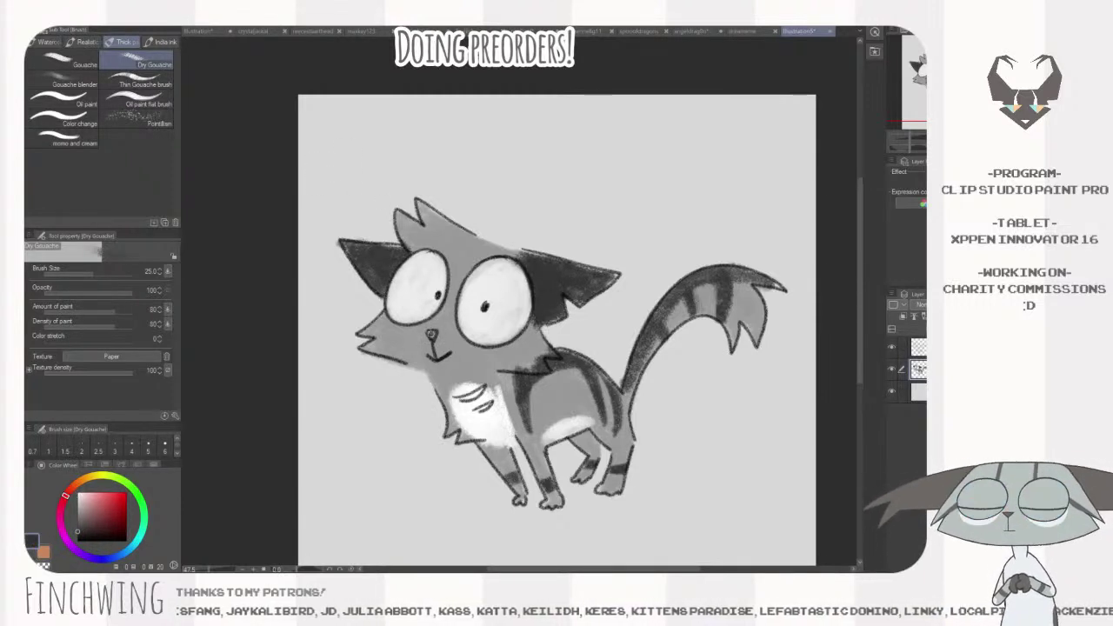
left_click_drag(649, 324, 659, 353)
- Sample pink from the reference sheet and colour the marks on the chest with a small Dry Gouache brush, undoing a stray stroke
left_click(421, 31)
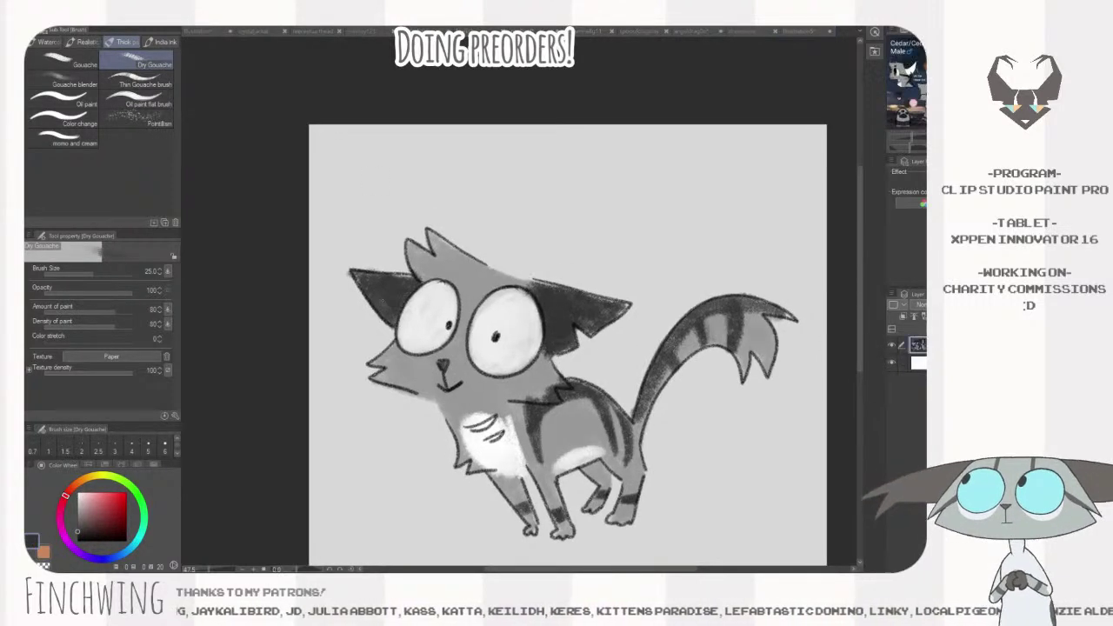
left_click(521, 347, "alt")
left_click(798, 32)
key("bracketleft")
key("bracketleft")
key("bracketleft")
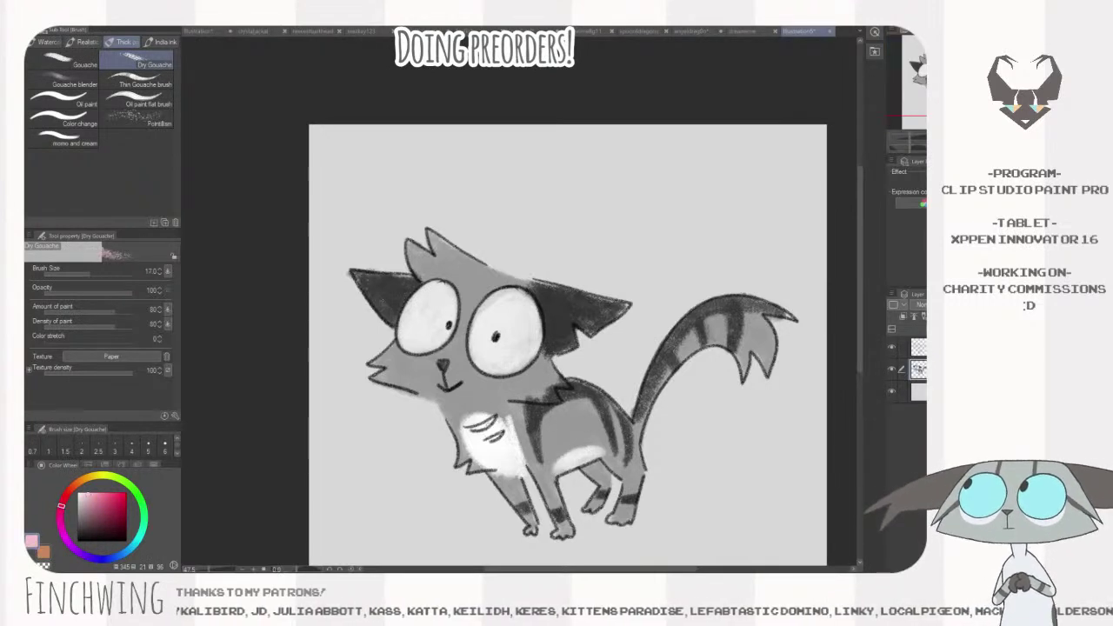
key("bracketright")
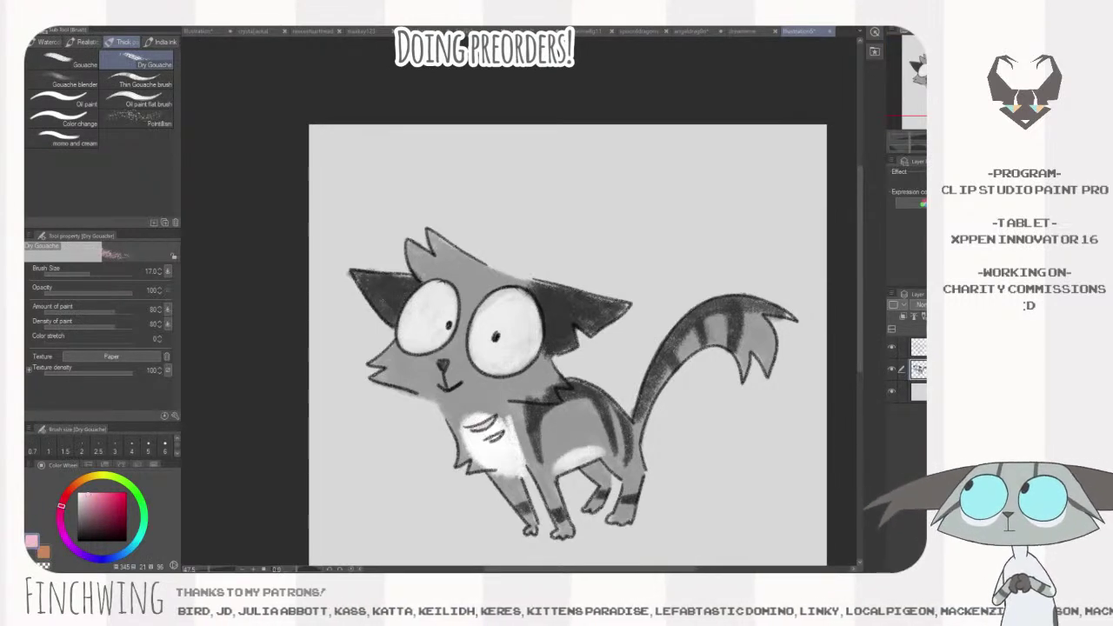
key("bracketright")
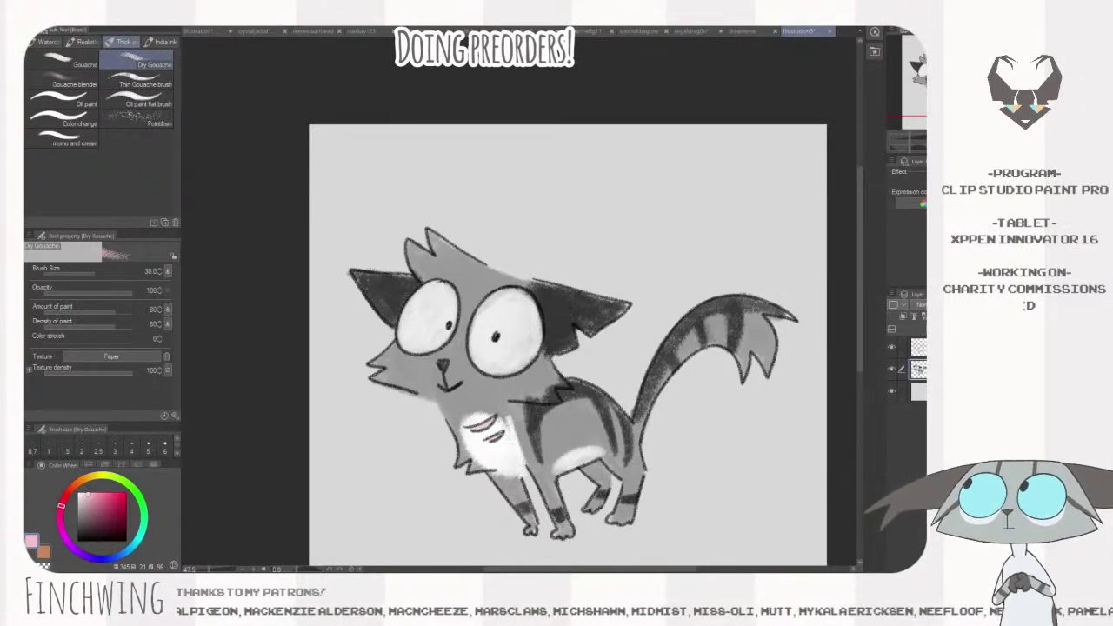
mouse_move(511, 298)
left_mouse_down()
mouse_move(495, 301)
mouse_move(490, 333)
mouse_move(507, 322)
mouse_move(496, 308)
left_mouse_up()
key("ctrl+z")
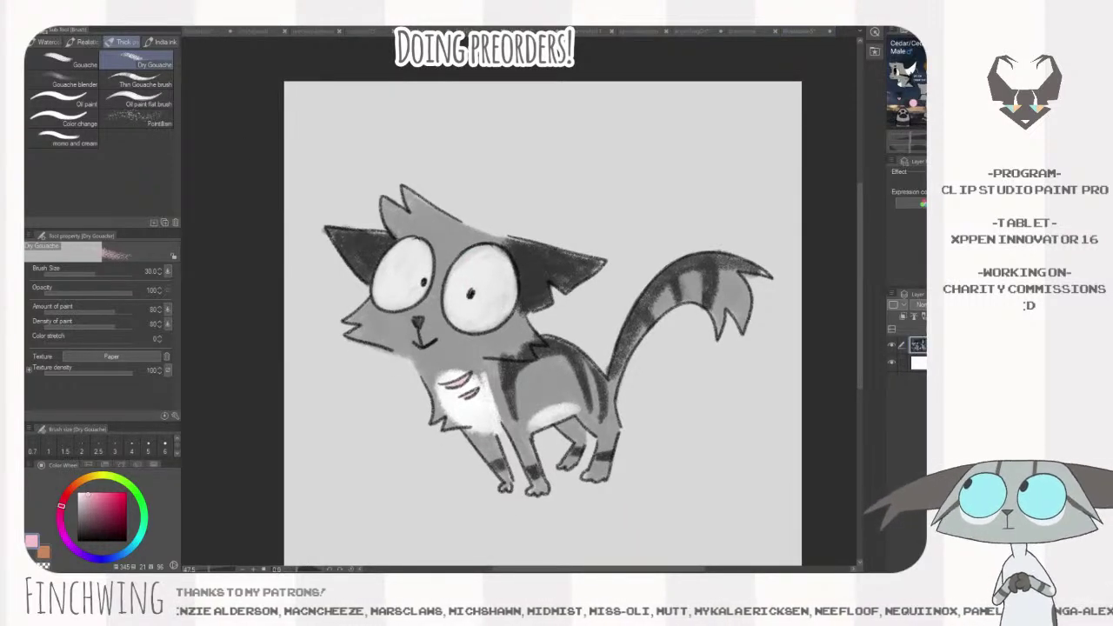
- Sample the dark marking grey and paint stripes on both cheeks beside the eyes with Dry Gouache at size 30
key("ctrl+shift+n")
left_click(526, 346, "alt")
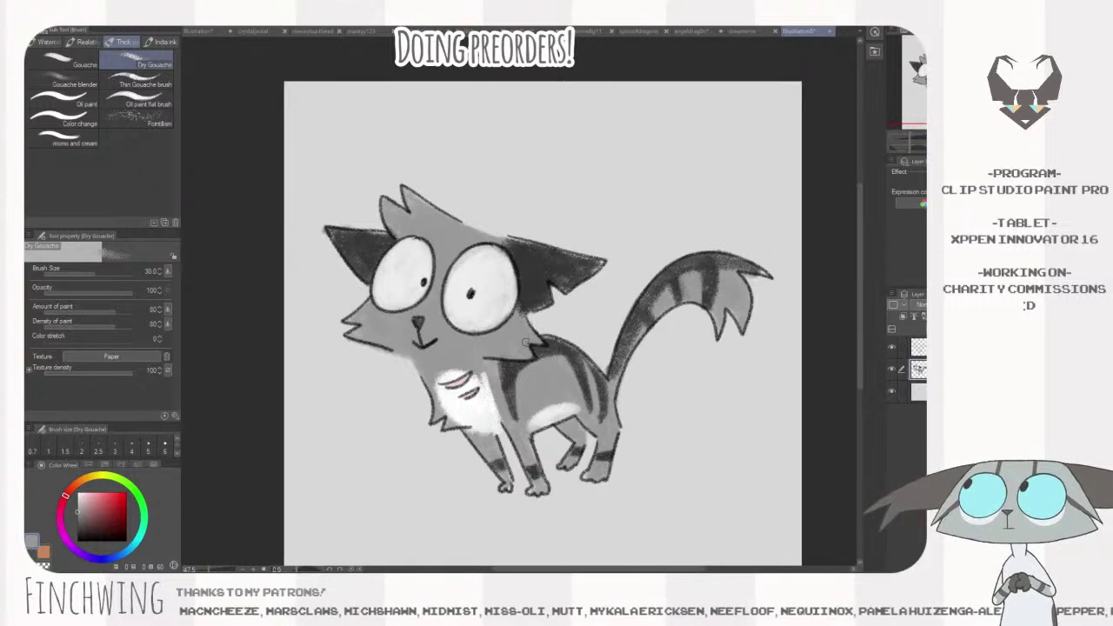
left_click(531, 357, "alt")
mouse_move(503, 320)
left_mouse_down()
mouse_move(539, 339)
mouse_move(530, 342)
left_mouse_up()
mouse_move(371, 306)
left_mouse_down()
mouse_move(345, 331)
mouse_move(353, 323)
left_mouse_up()
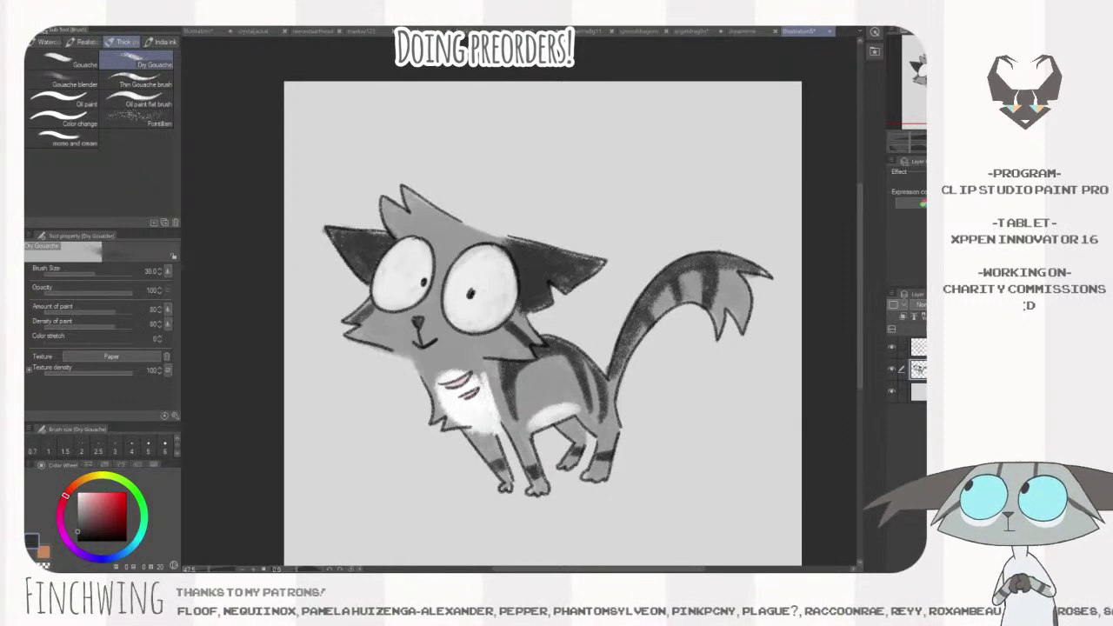
- Select the top layer and darken the drawing colour to near-black
key("ctrl+minus")
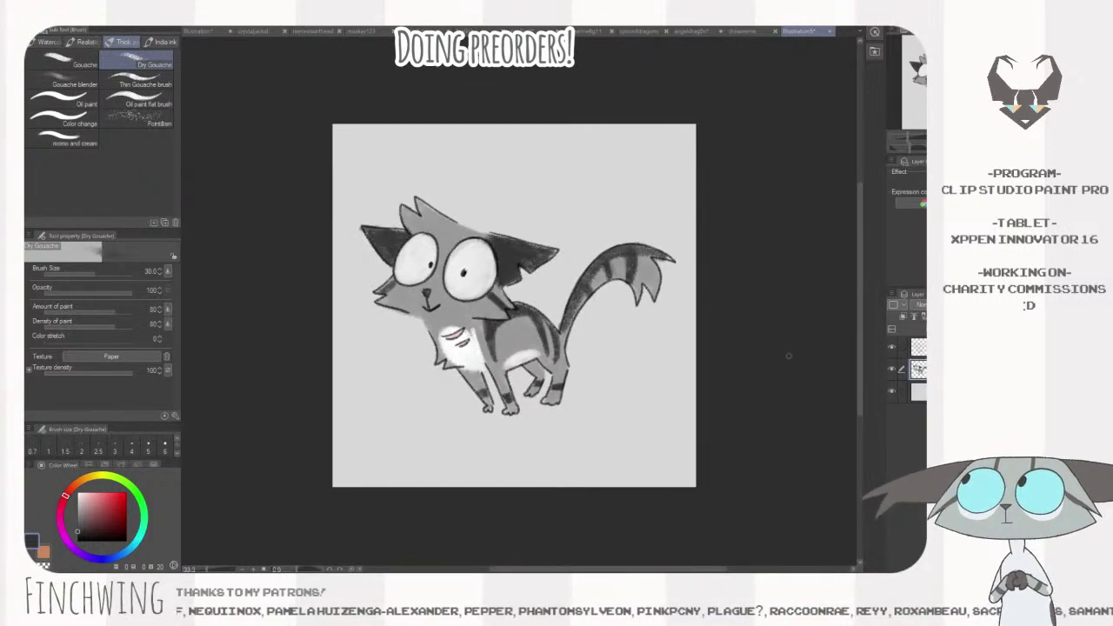
left_click(914, 347)
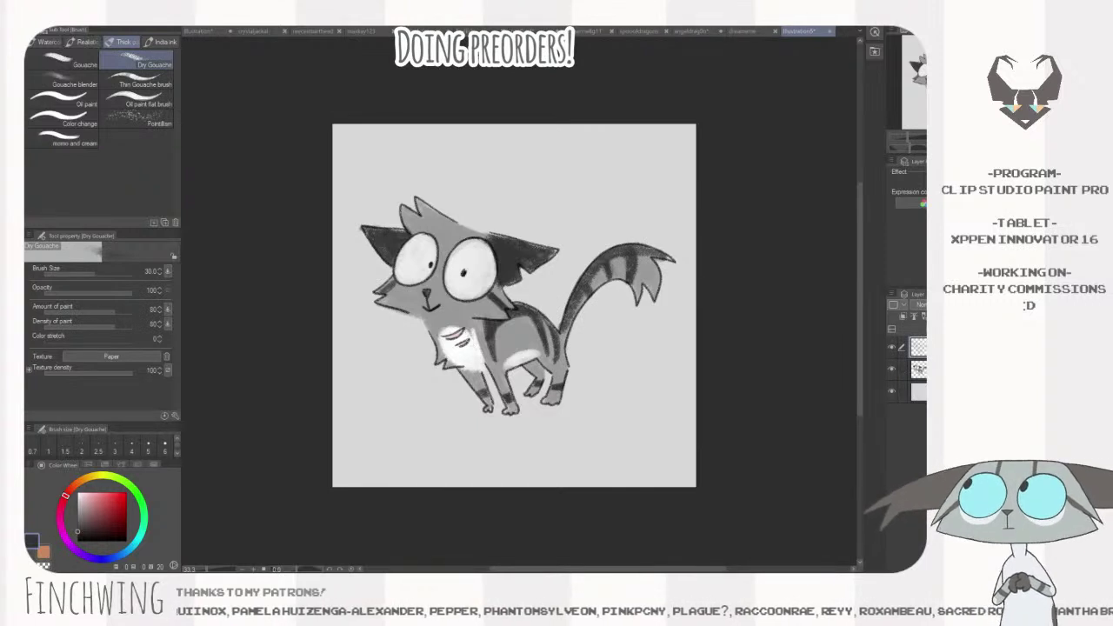
left_click_drag(80, 527, 77, 532)
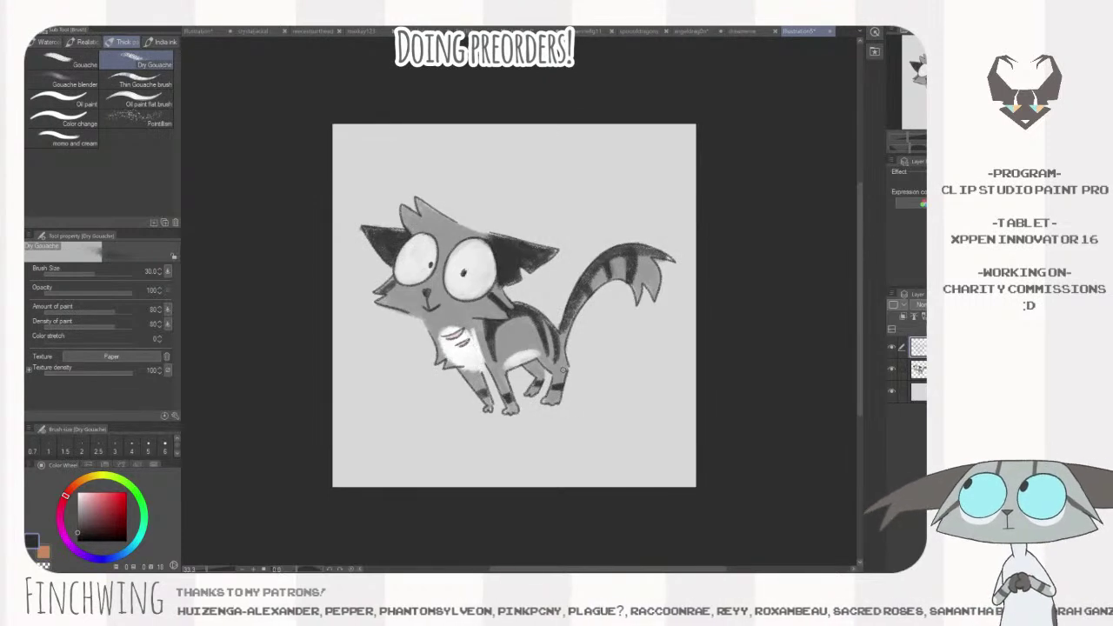
left_click_drag(81, 530, 77, 536)
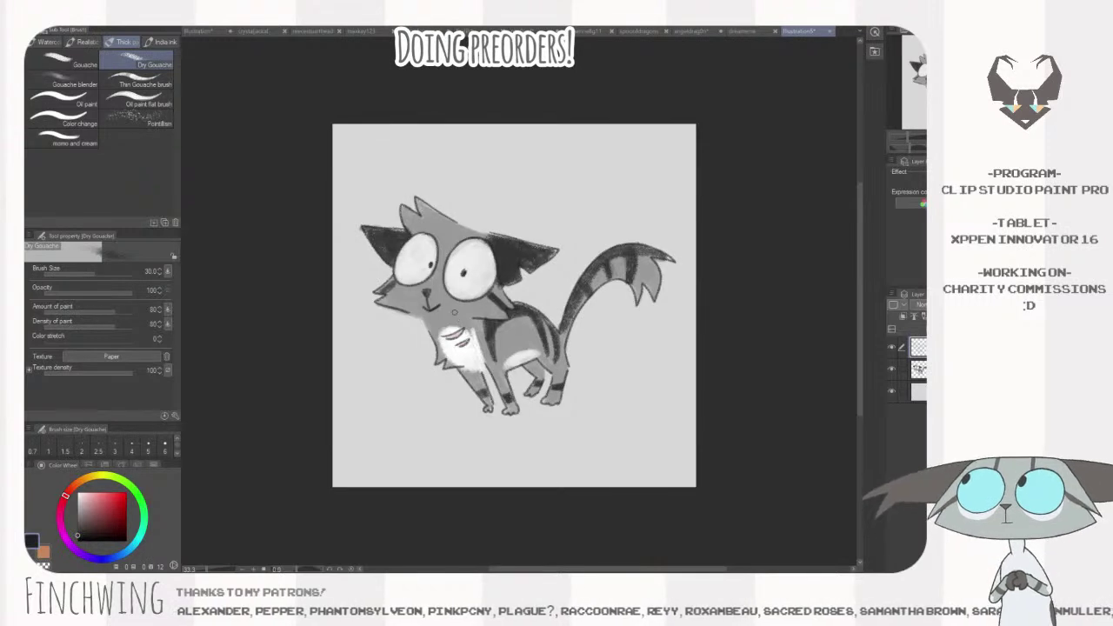
- Crop the canvas to remove the empty space above and below the cat
left_click_drag(453, 312, 472, 308)
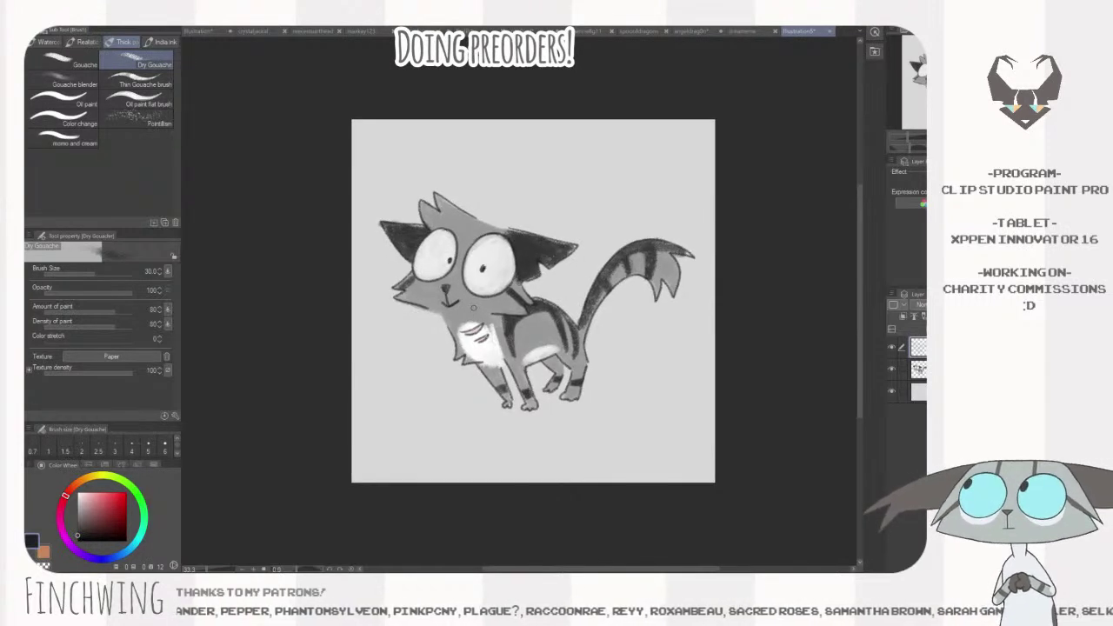
scroll(473, 308, "down", 1)
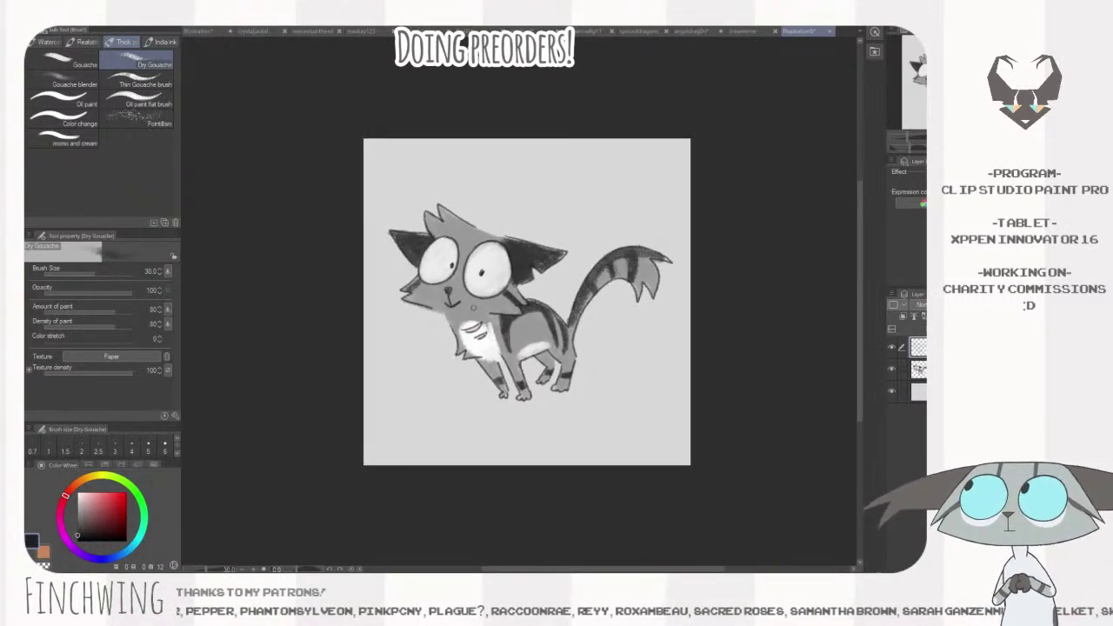
left_click_drag(510, 309, 530, 307)
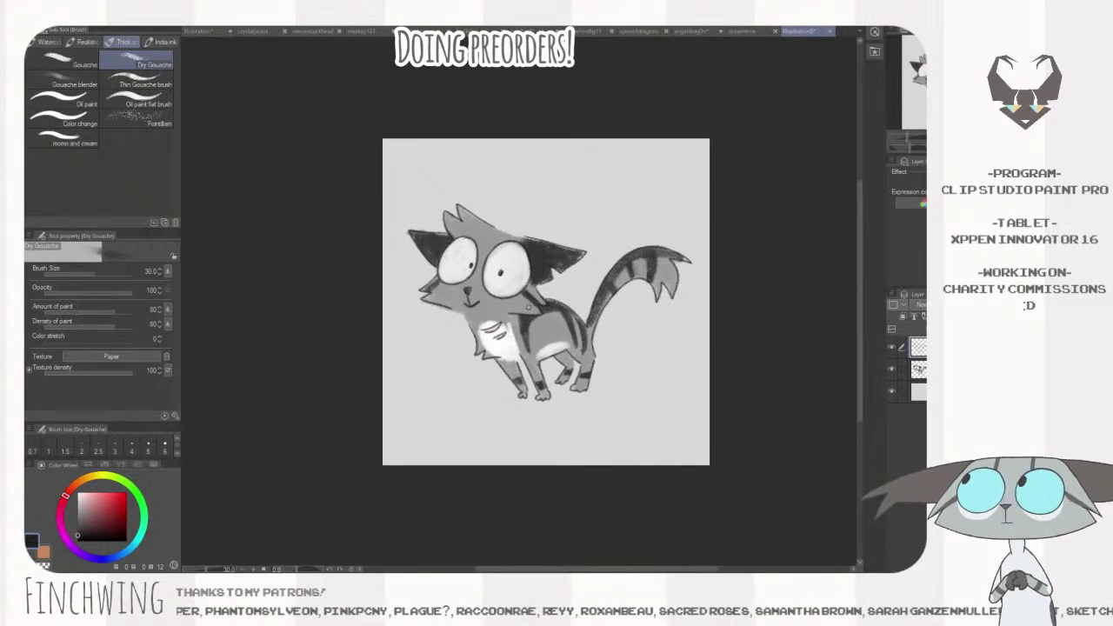
key("ctrl+alt+c")
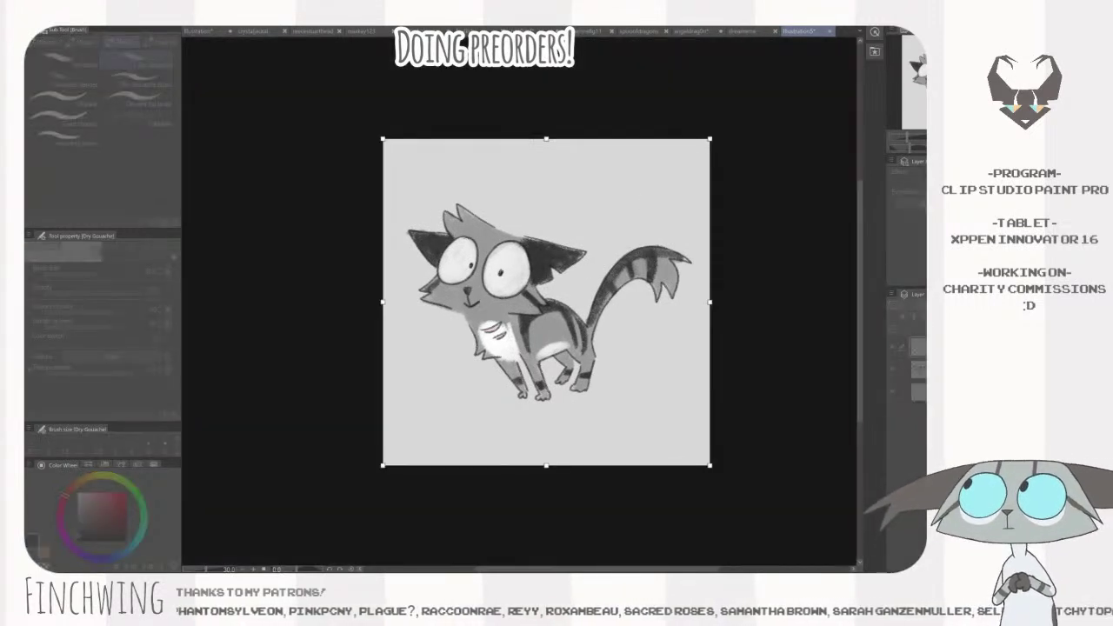
left_click_drag(546, 139, 546, 180)
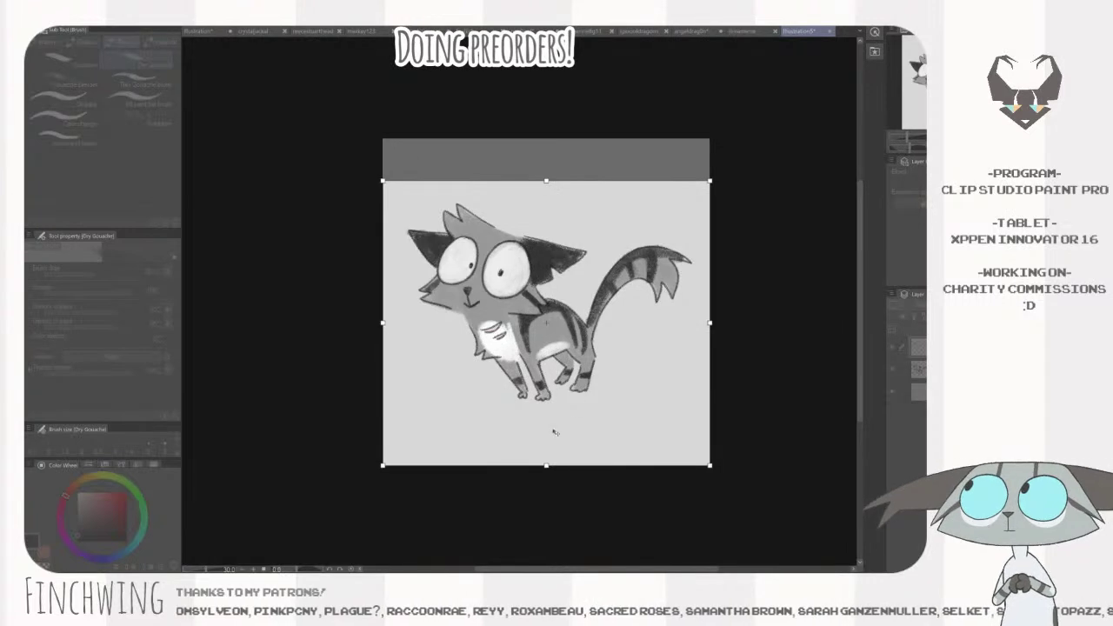
left_click_drag(546, 466, 550, 416)
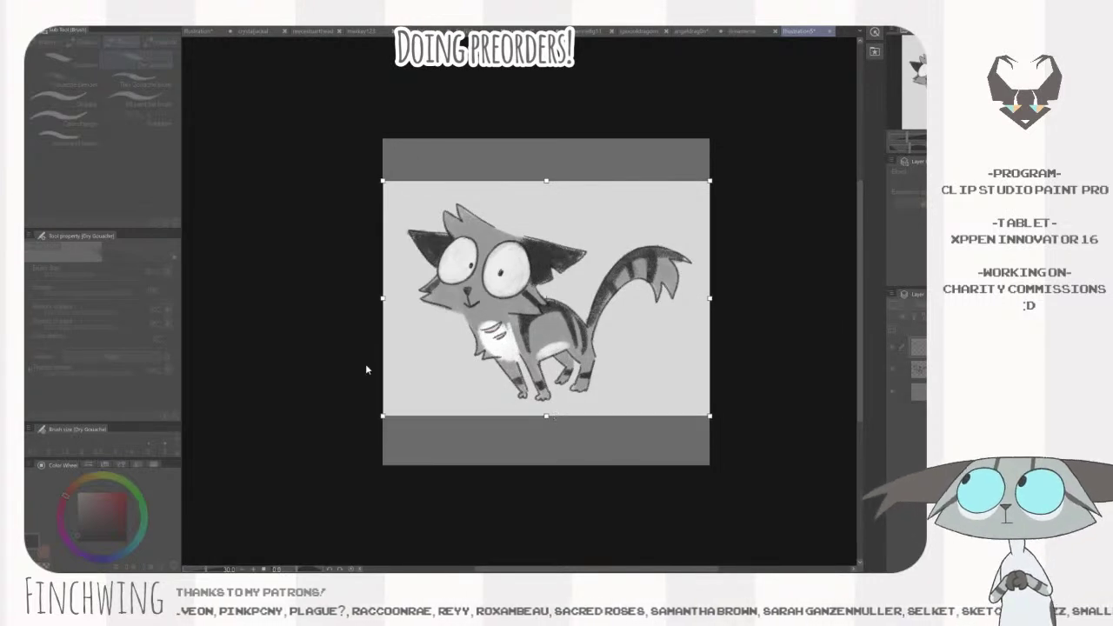
key("Return")
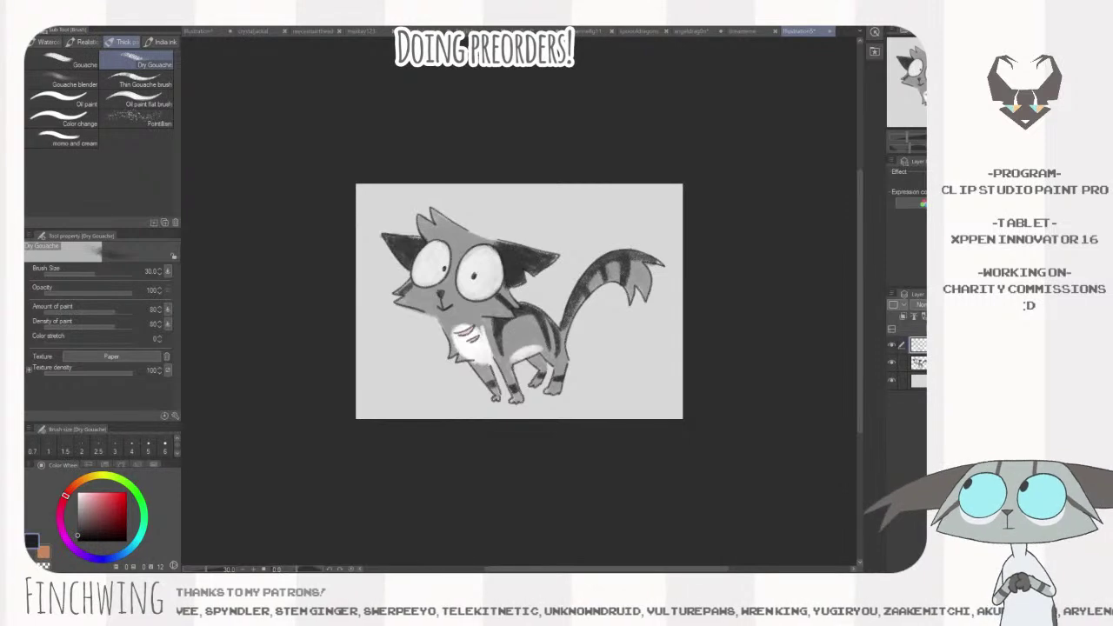
- Hide the paper layer behind the cat and switch to the red-and-white winged character's drawing
left_click(891, 380)
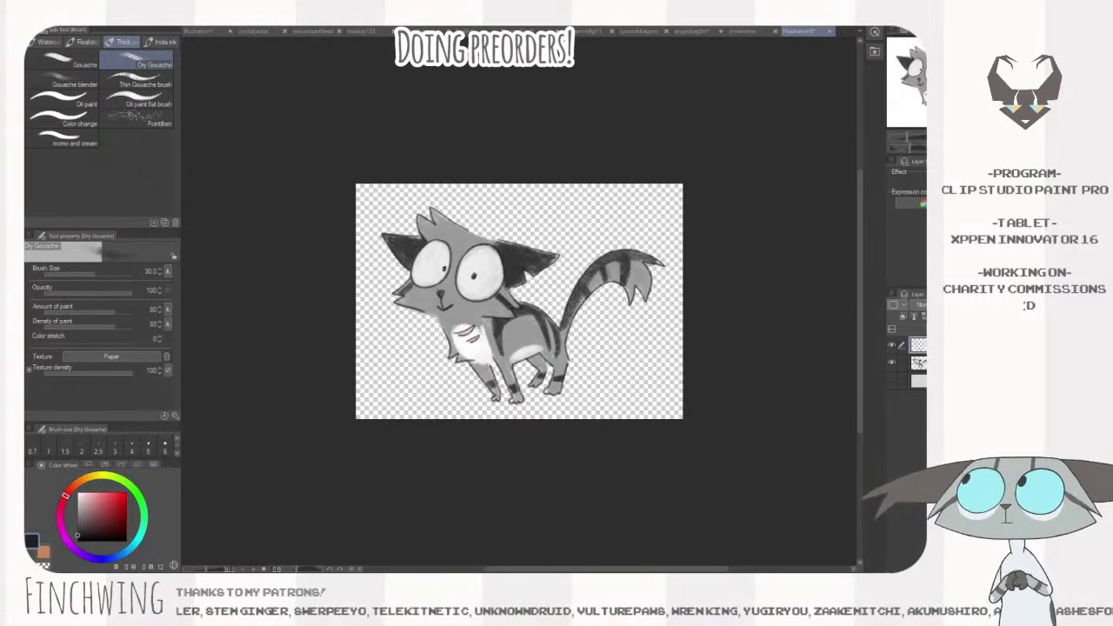
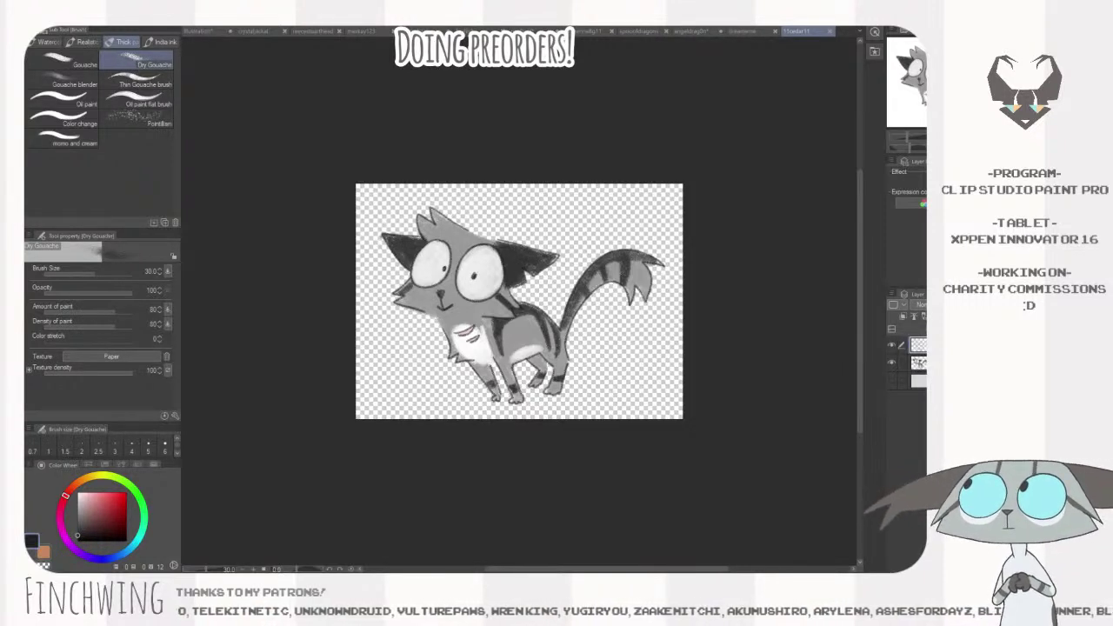
left_click(744, 31)
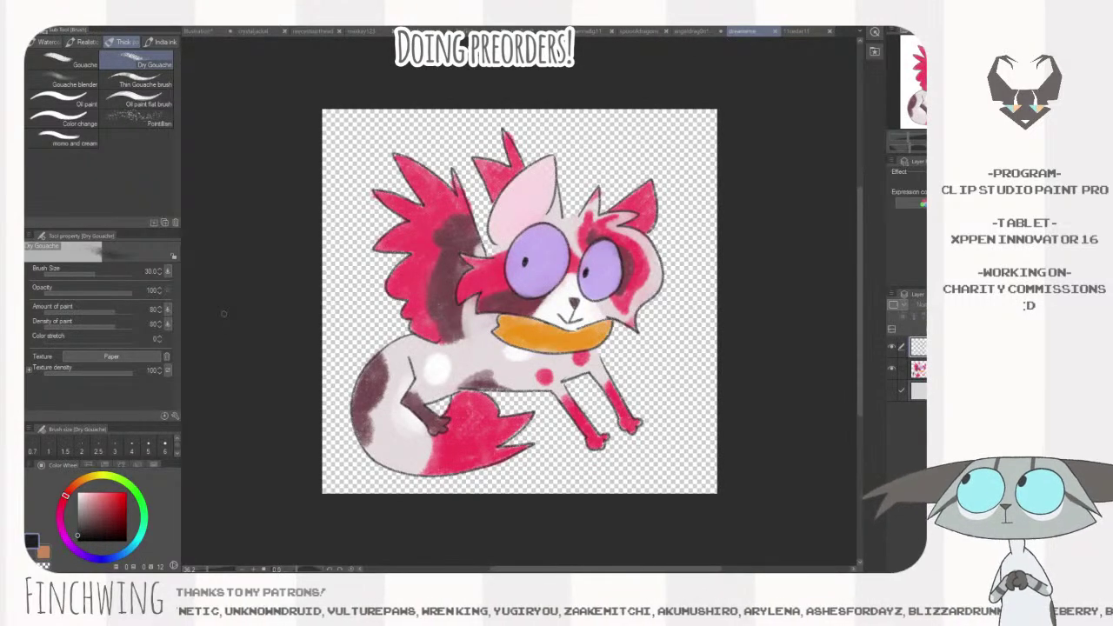